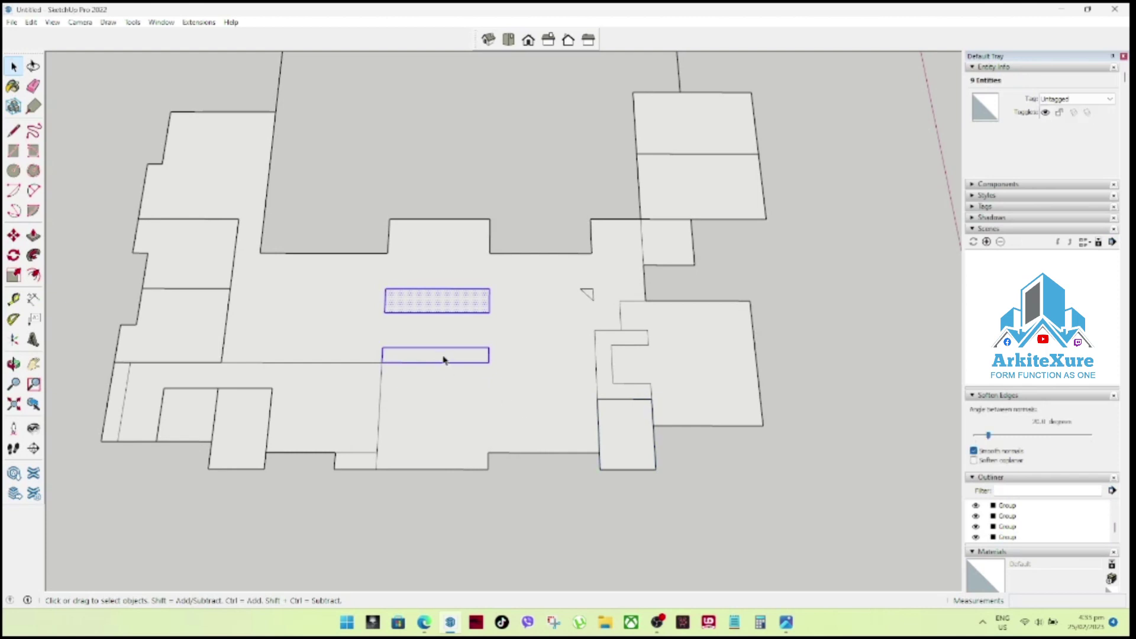
Group the two long central rectangles together.
{"action": "left_click", "coordinate": [471, 395]}
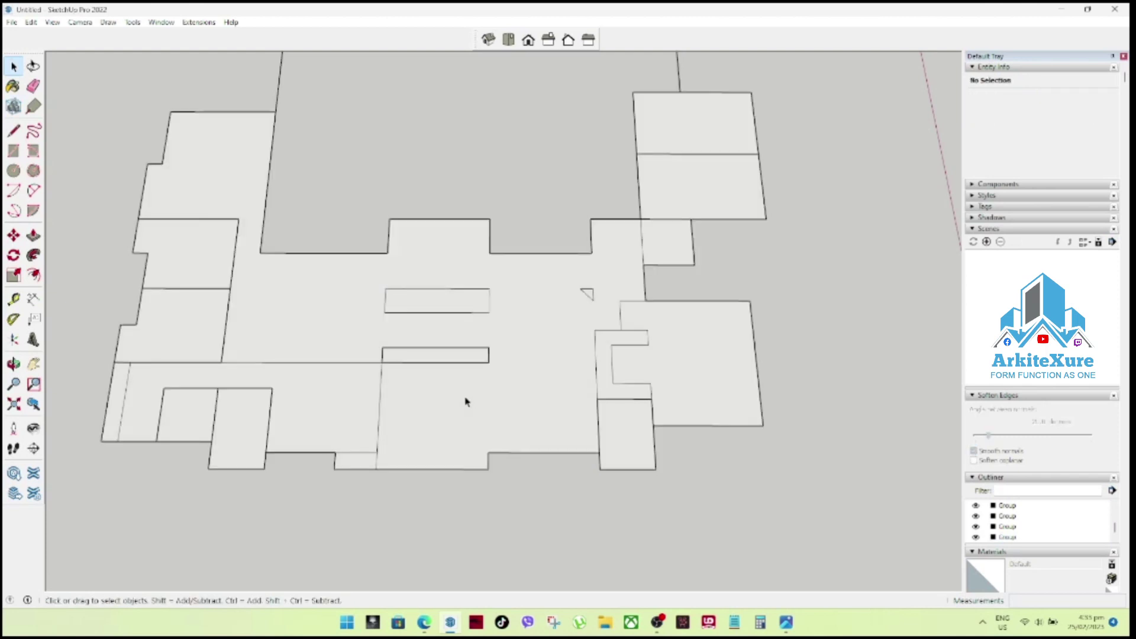
{"action": "left_click_drag", "start_coordinate": [359, 272], "coordinate": [520, 382]}
{"action": "right_click", "coordinate": [454, 301]}
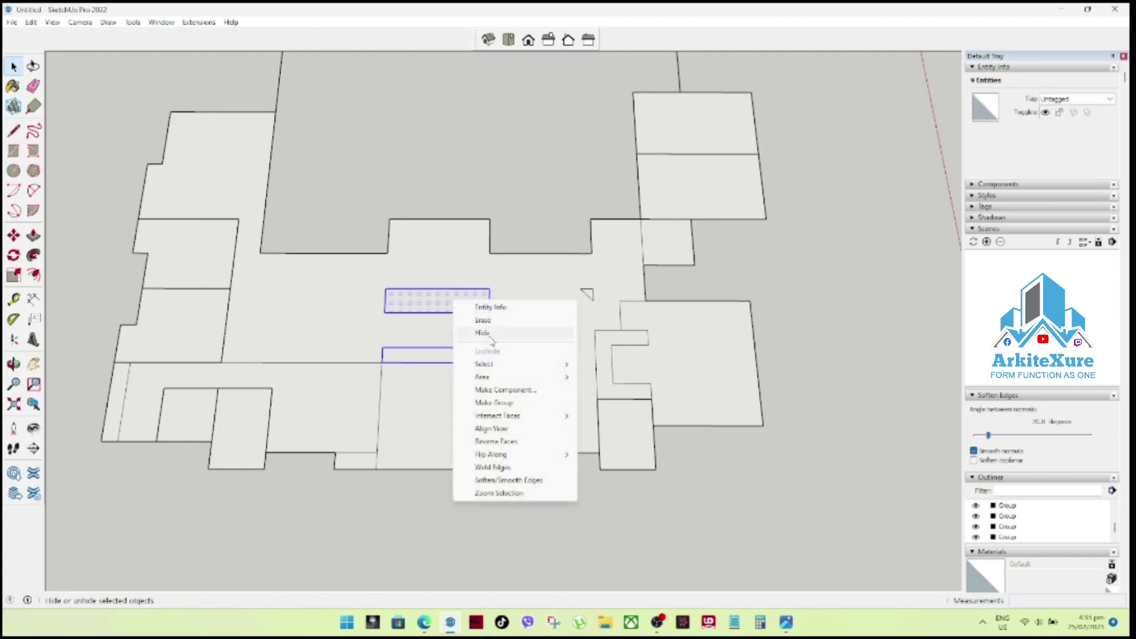
{"action": "left_click", "coordinate": [494, 403]}
Draw a dividing edge across the lower-left floor face to split it.
{"action": "left_click", "coordinate": [468, 332]}
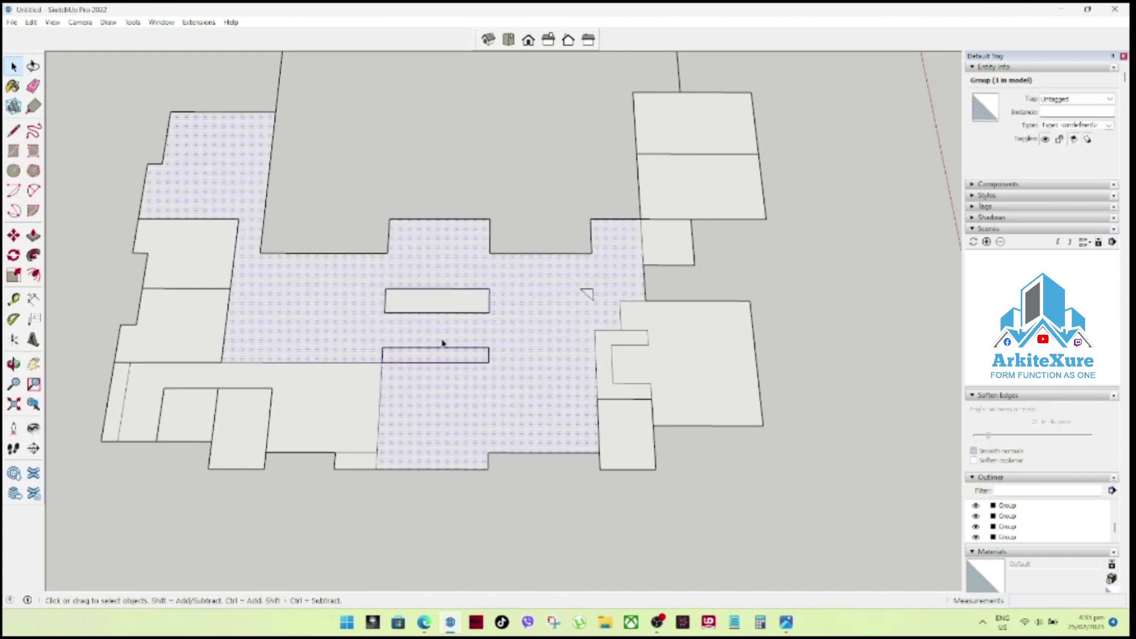
{"action": "scroll", "coordinate": [435, 337], "scroll_direction": "down", "scroll_amount": 5}
{"action": "left_click", "coordinate": [384, 386]}
{"action": "scroll", "coordinate": [384, 386], "scroll_direction": "up", "scroll_amount": 5}
{"action": "mouse_move", "coordinate": [353, 380]}
{"action": "middle_mouse_down"}
{"action": "mouse_move", "coordinate": [431, 362]}
{"action": "mouse_move", "coordinate": [395, 376]}
{"action": "mouse_move", "coordinate": [395, 388]}
{"action": "middle_mouse_up"}
{"action": "key", "text": "l"}
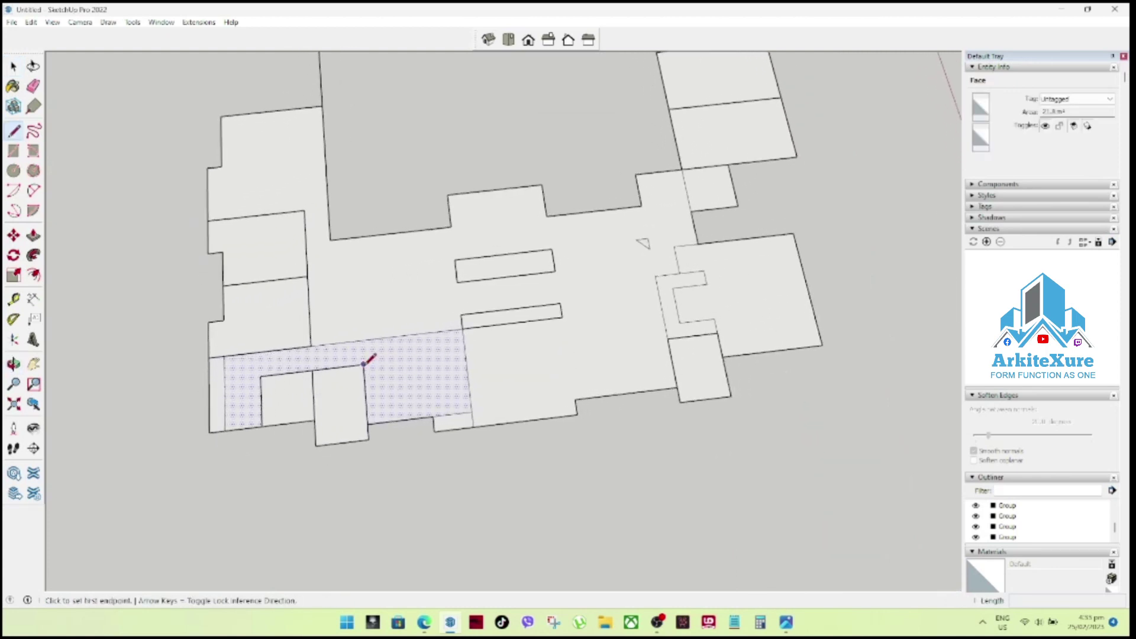
{"action": "left_click", "coordinate": [364, 365]}
{"action": "left_click", "coordinate": [362, 342]}
{"action": "key", "text": "space"}
Group the middle lower floor face, then select the floor face to its left.
{"action": "left_click_drag", "start_coordinate": [340, 321], "coordinate": [500, 456]}
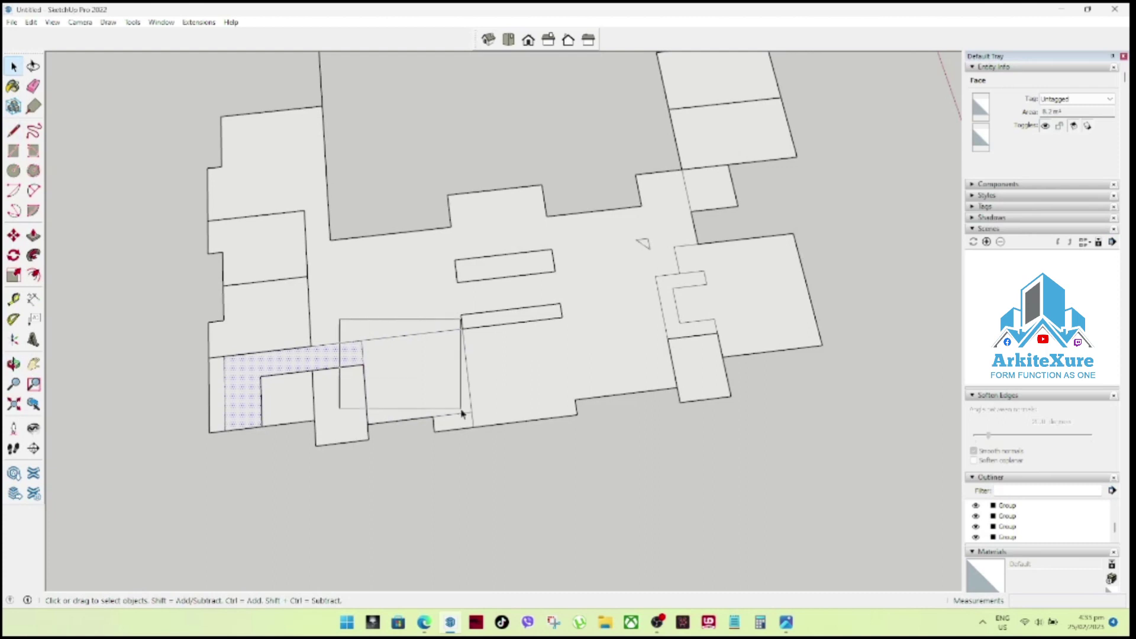
{"action": "right_click", "coordinate": [398, 391]}
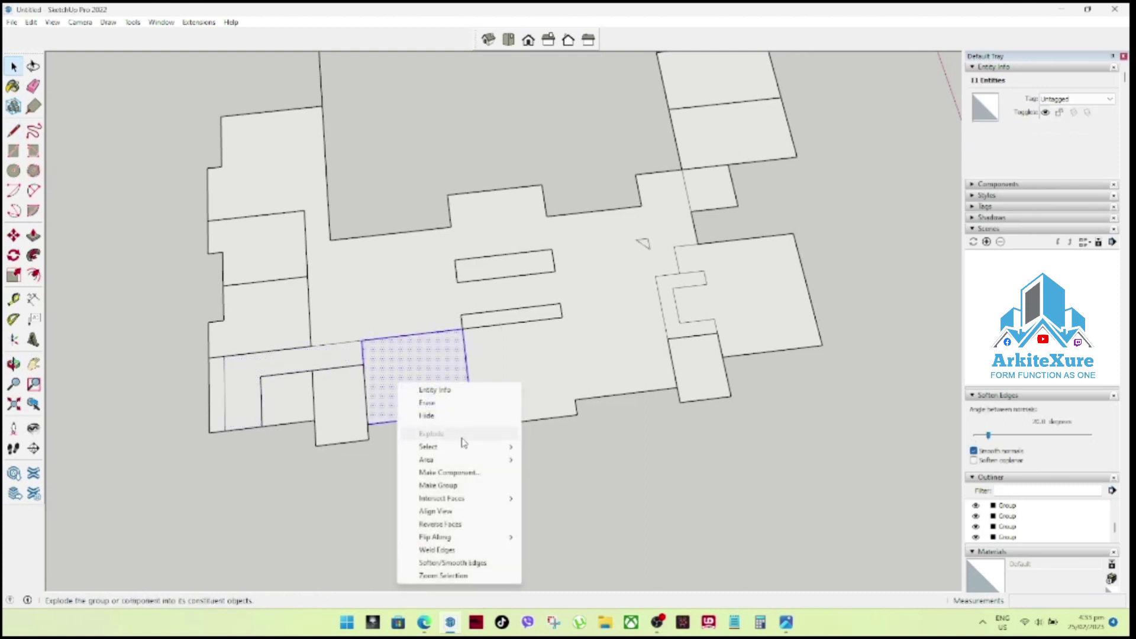
{"action": "left_click", "coordinate": [492, 475]}
{"action": "scroll", "coordinate": [528, 423], "scroll_direction": "down", "scroll_amount": 3}
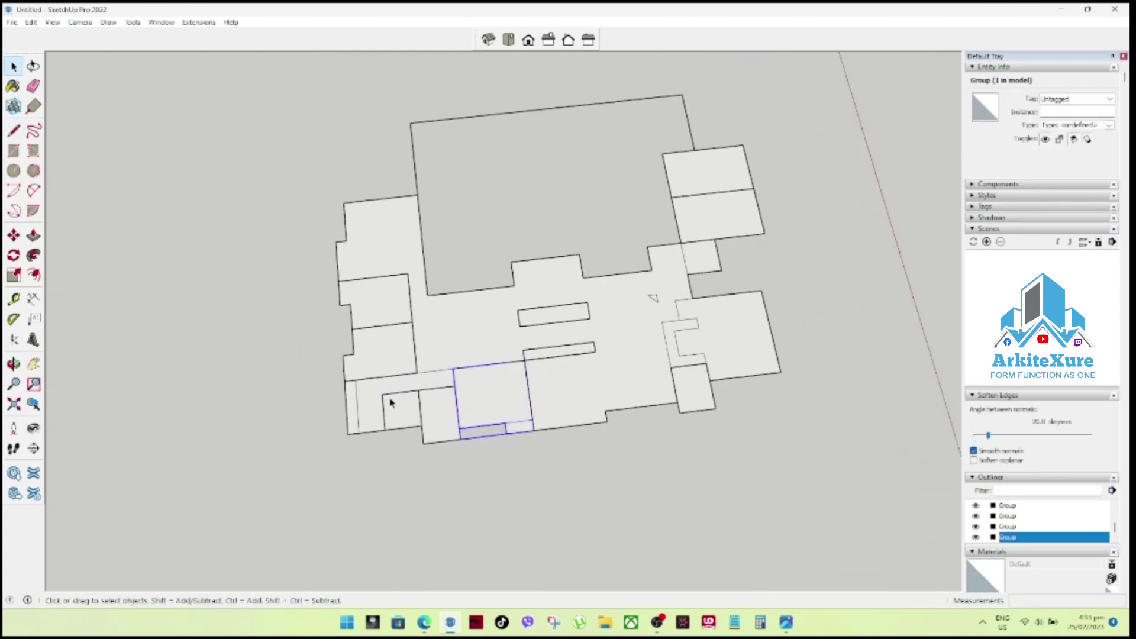
{"action": "scroll", "coordinate": [414, 394], "scroll_direction": "up", "scroll_amount": 3}
{"action": "left_click", "coordinate": [476, 363]}
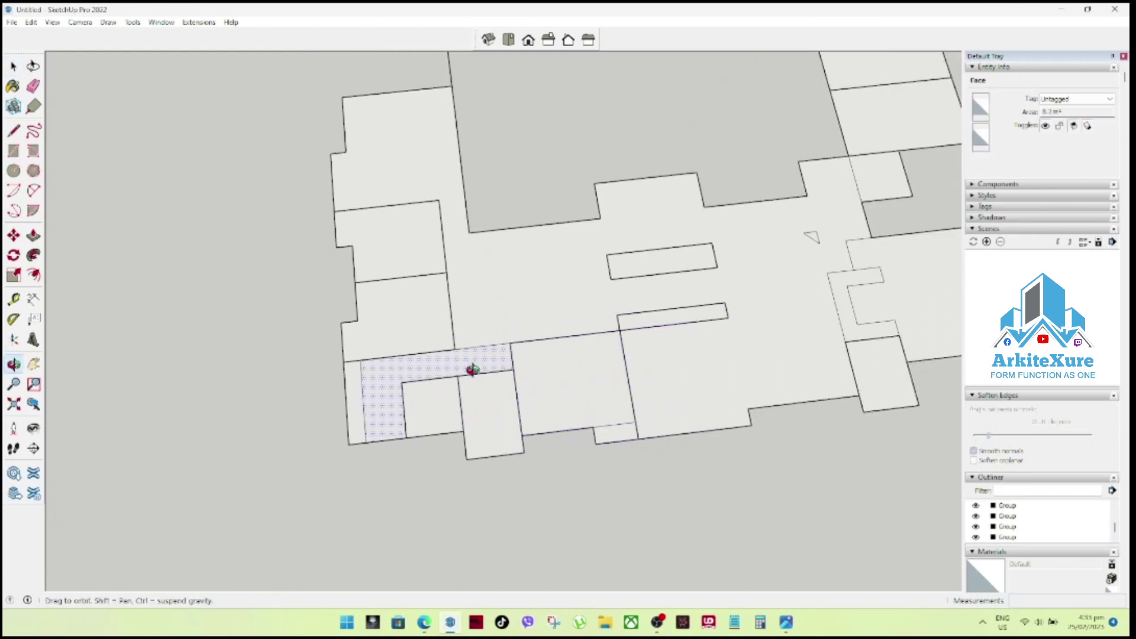
{"action": "scroll", "coordinate": [449, 376], "scroll_direction": "up", "scroll_amount": 2}
{"action": "scroll", "coordinate": [418, 385], "scroll_direction": "up", "scroll_amount": 2}
Group the small square room at the lower-left.
{"action": "left_click", "coordinate": [437, 411]}
{"action": "left_click_drag", "start_coordinate": [373, 348], "coordinate": [518, 482]}
{"action": "right_click", "coordinate": [444, 425]}
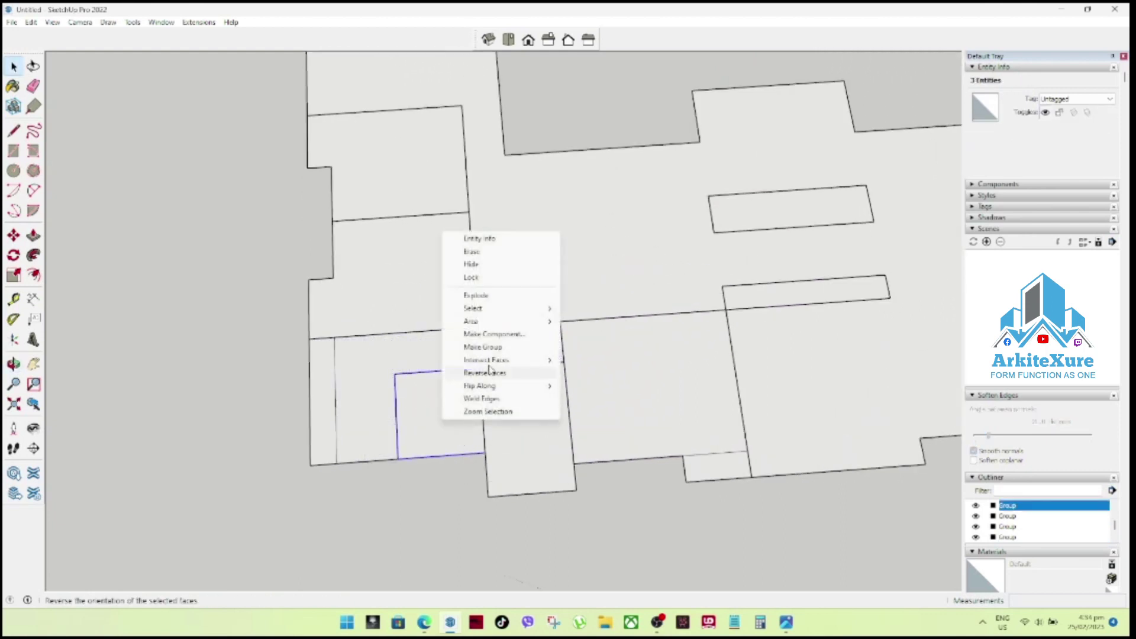
{"action": "left_click", "coordinate": [492, 353]}
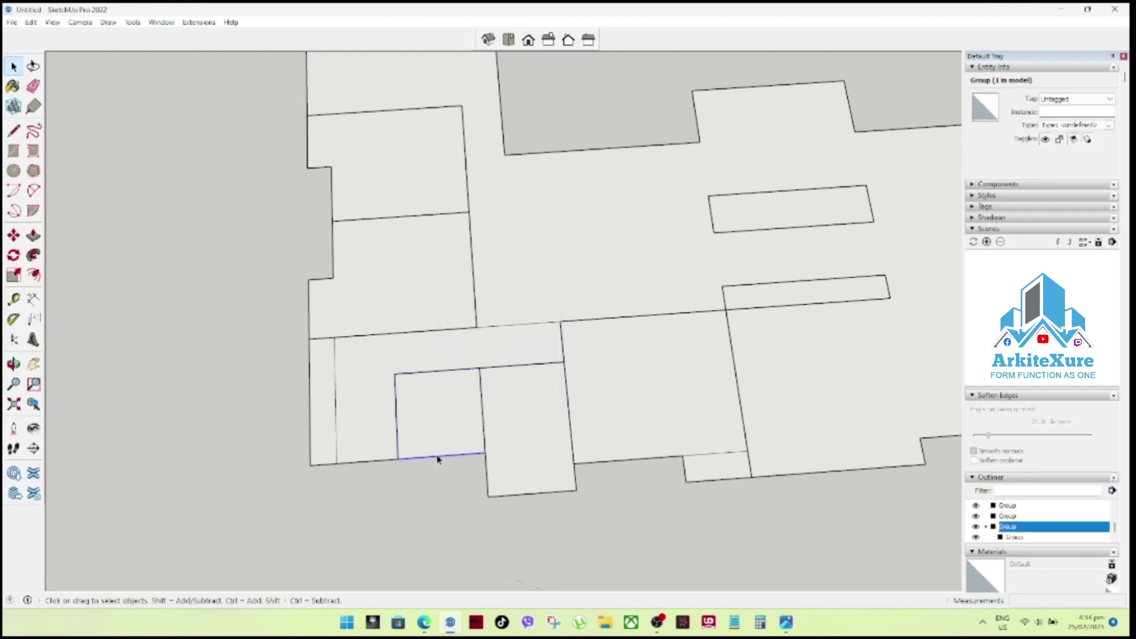
{"action": "scroll", "coordinate": [435, 468], "scroll_direction": "down", "scroll_amount": 3}
{"action": "scroll", "coordinate": [468, 408], "scroll_direction": "down", "scroll_amount": 2}
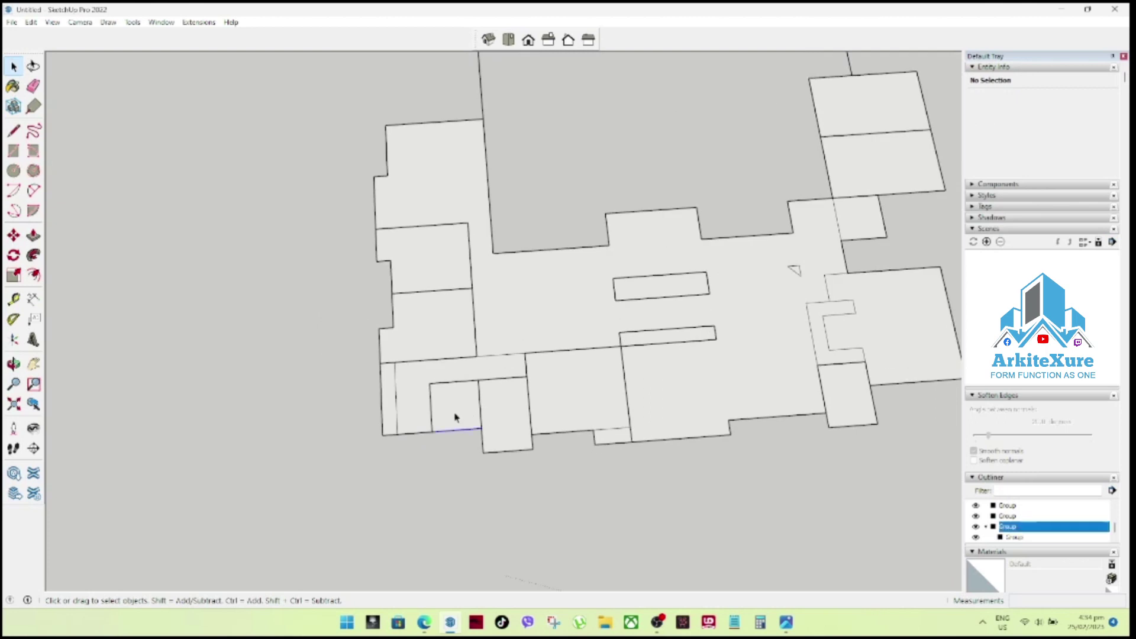
{"action": "scroll", "coordinate": [444, 441], "scroll_direction": "up", "scroll_amount": 2}
Delete the small square room and its face, leaving an empty gap in the floor.
{"action": "key", "text": "Delete"}
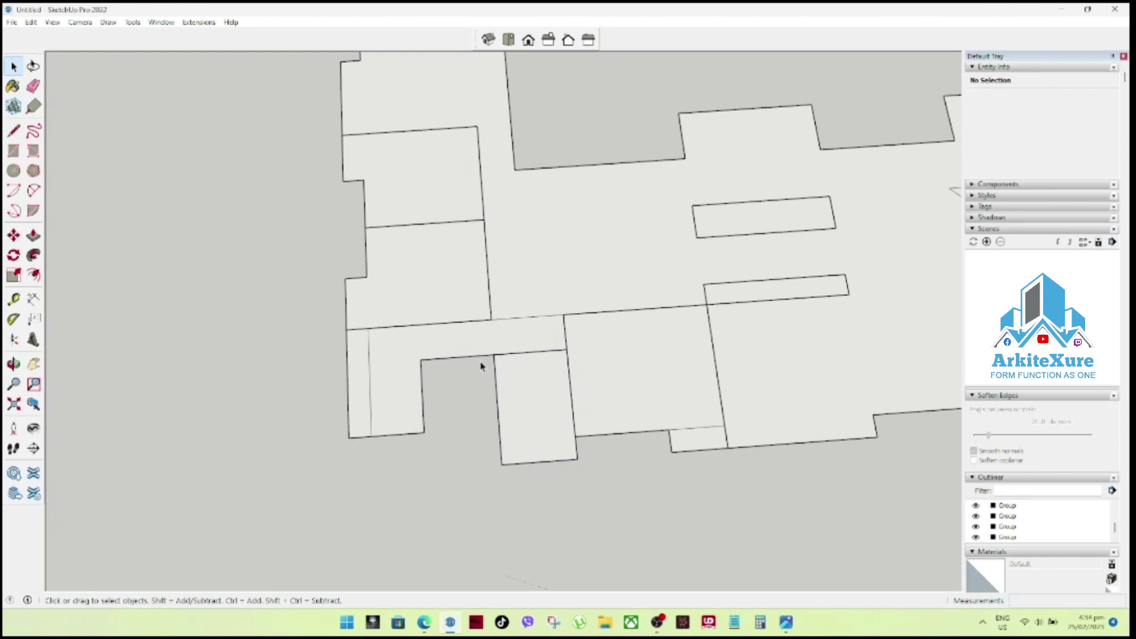
{"action": "key", "text": "ctrl+z"}
{"action": "left_click_drag", "start_coordinate": [392, 331], "coordinate": [512, 435]}
{"action": "key", "text": "Delete"}
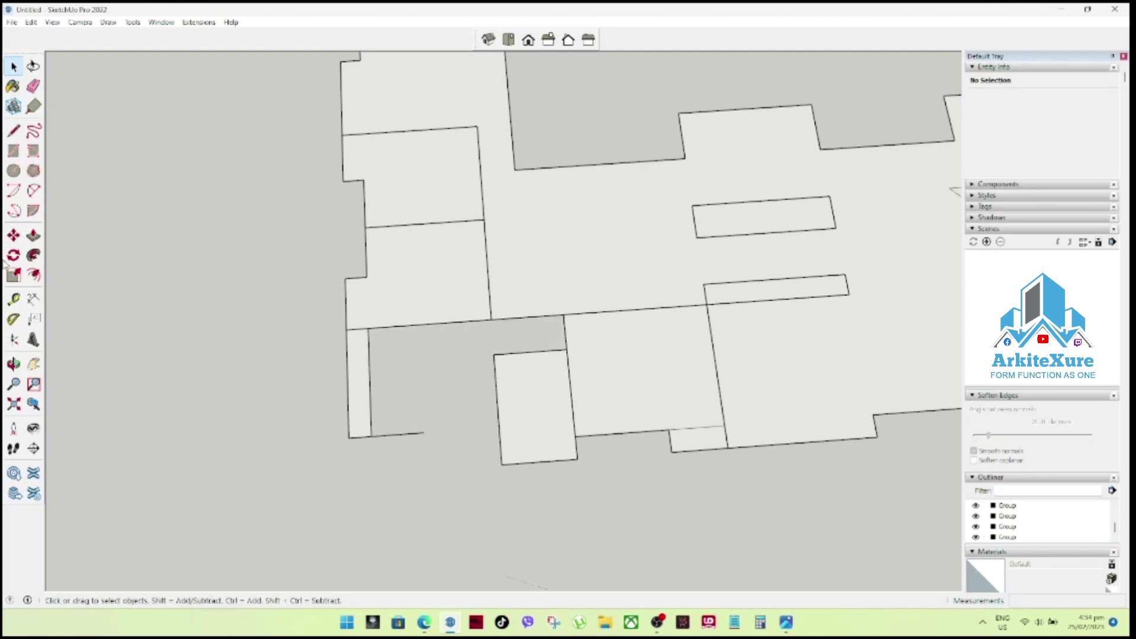
{"action": "left_click", "coordinate": [13, 151]}
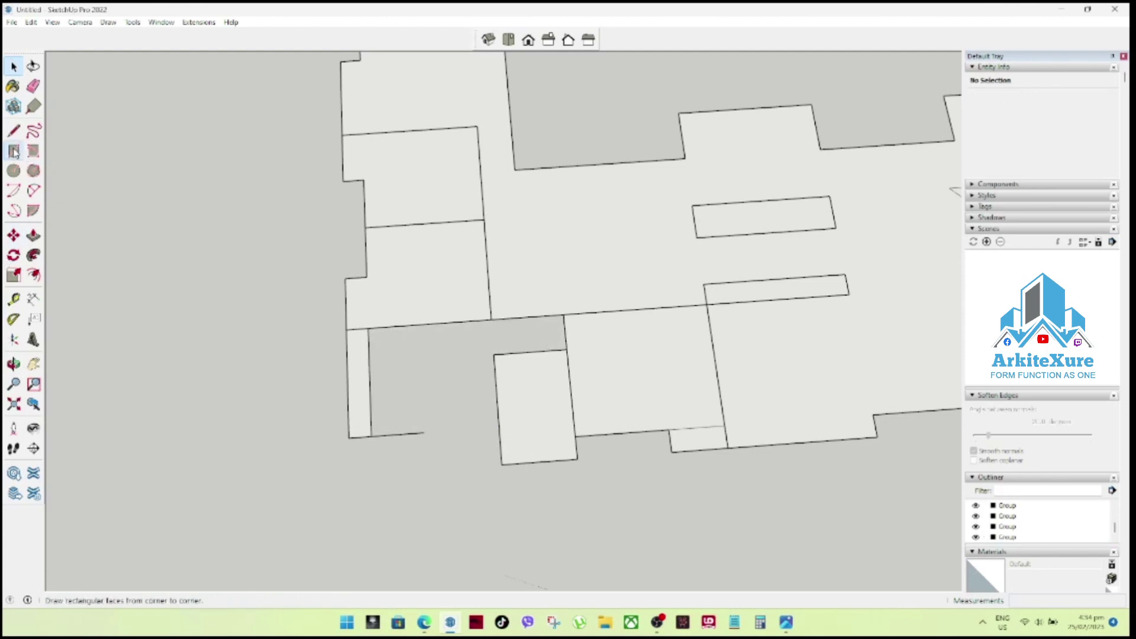
Draw a trial rectangle across the gap, measure from its corner, then undo it.
{"action": "left_click", "coordinate": [424, 432]}
{"action": "left_click", "coordinate": [494, 355]}
{"action": "key", "text": "space"}
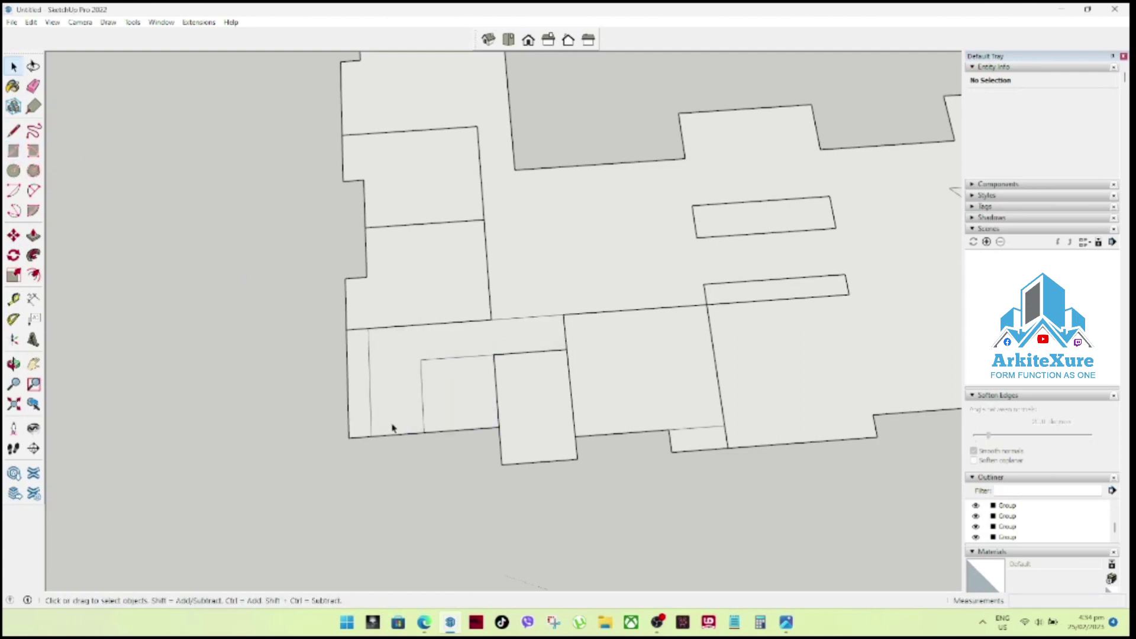
{"action": "left_click", "coordinate": [13, 299]}
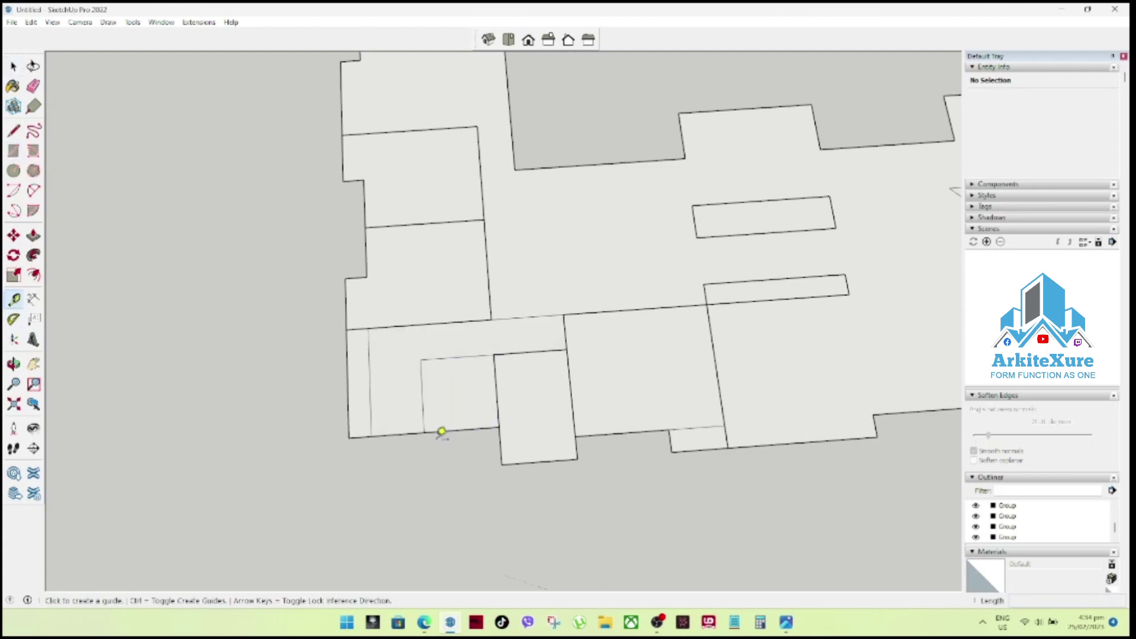
{"action": "left_click", "coordinate": [424, 433]}
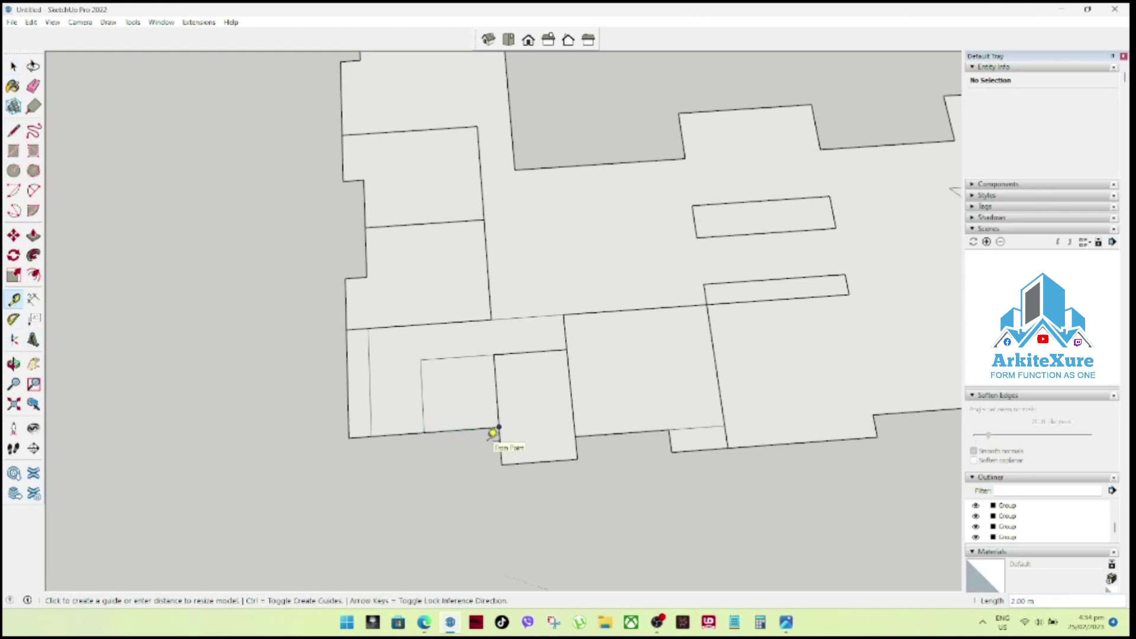
{"action": "key", "text": "ctrl+z"}
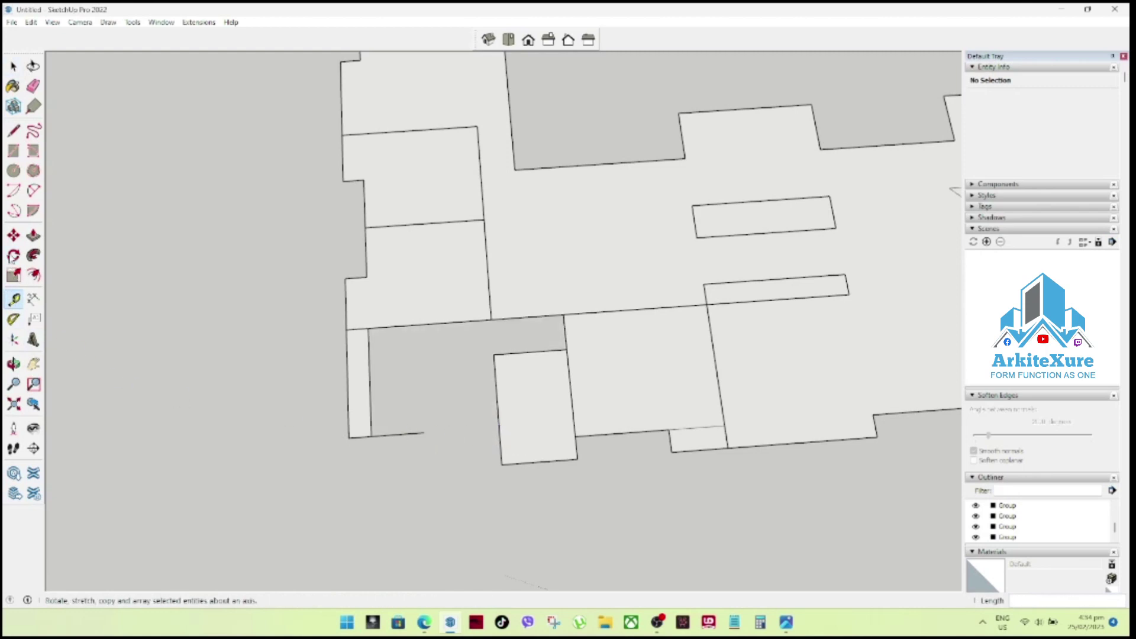
Redraw the rectangle filling the lower-left gap and make it a group.
{"action": "left_click", "coordinate": [13, 151]}
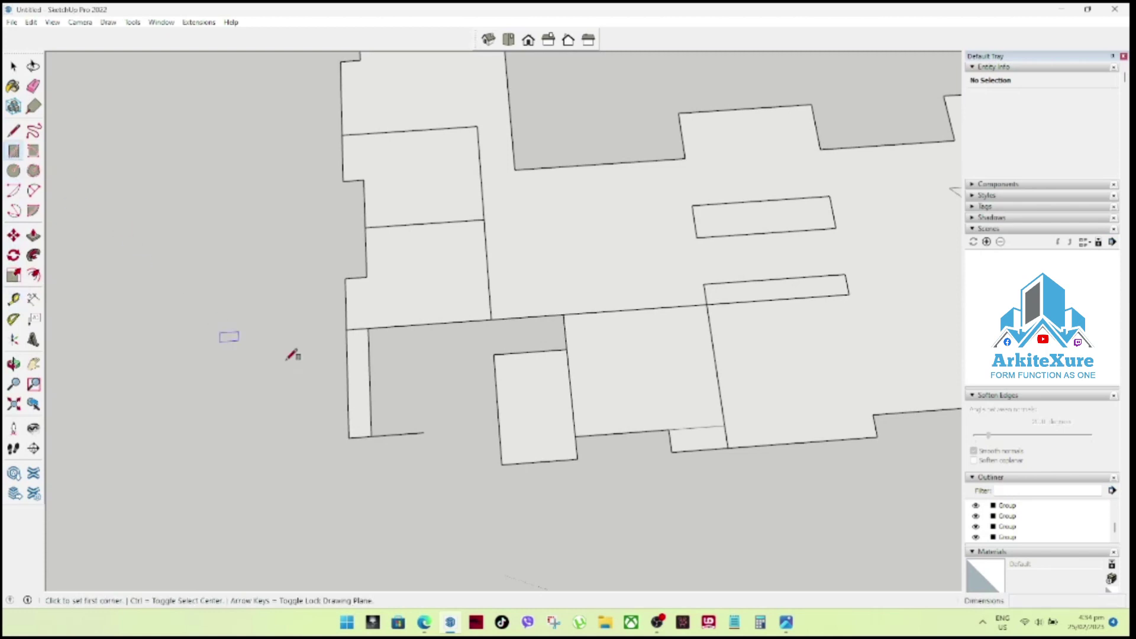
{"action": "left_click", "coordinate": [424, 432]}
{"action": "left_click", "coordinate": [495, 356]}
{"action": "key", "text": "space"}
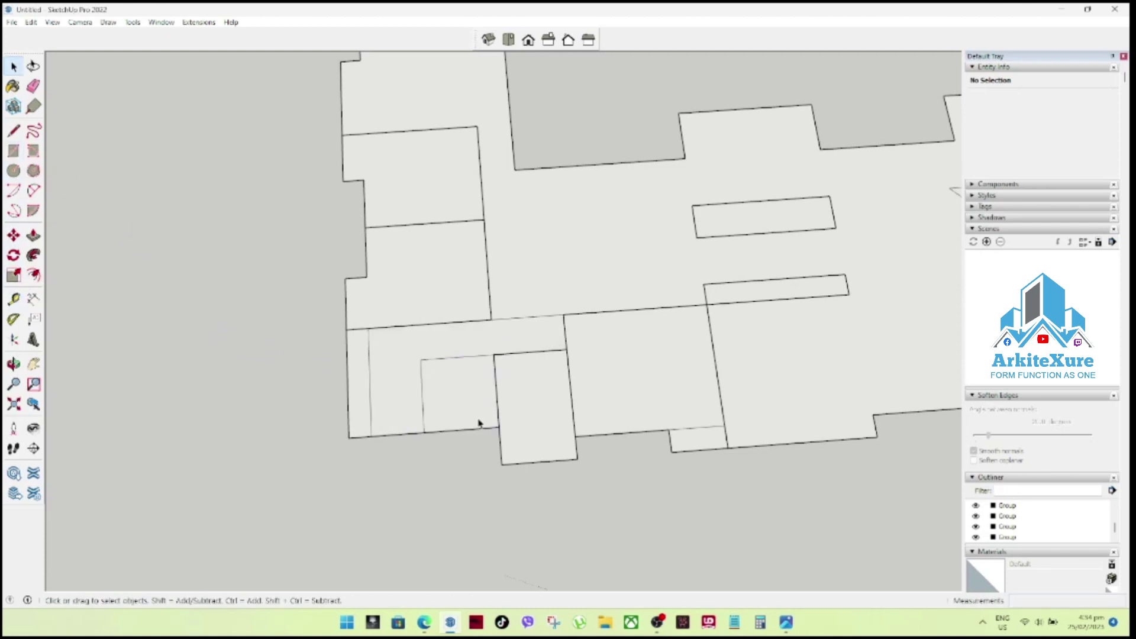
{"action": "left_click_drag", "start_coordinate": [399, 341], "coordinate": [516, 455]}
{"action": "right_click", "coordinate": [474, 408]}
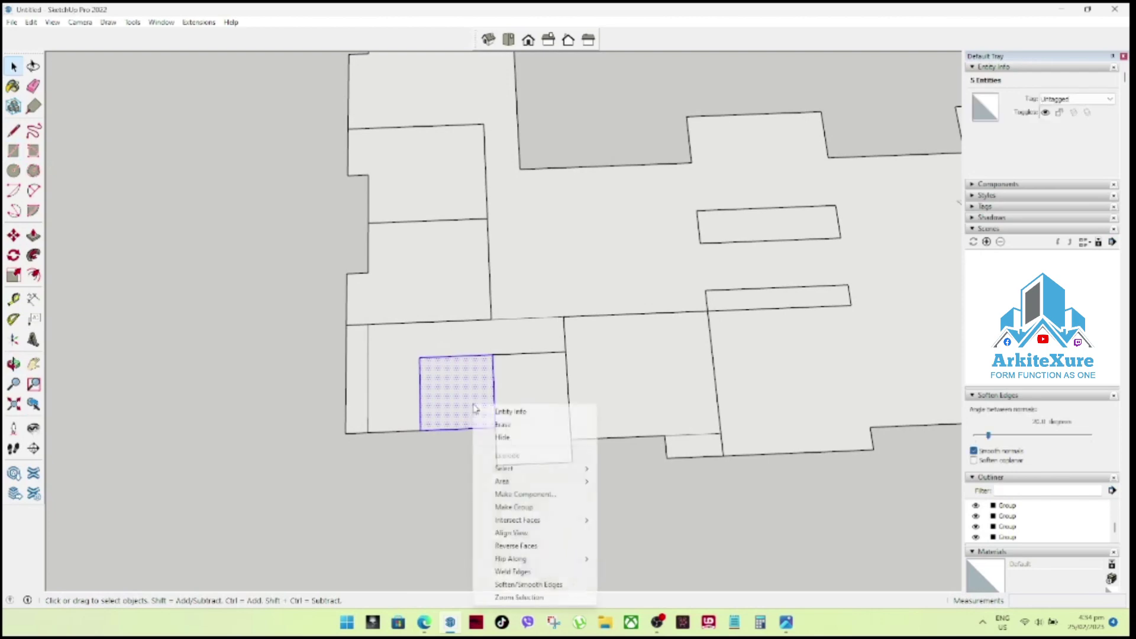
{"action": "left_click", "coordinate": [512, 508]}
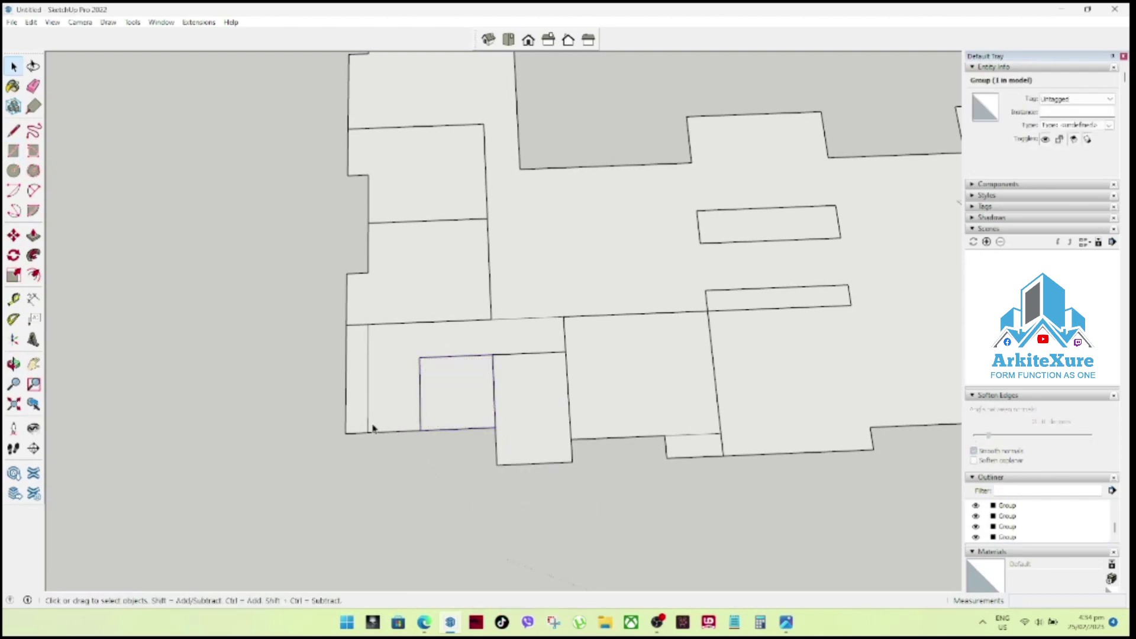
Select the L-shaped floor face, then the small room group at lower right.
{"action": "scroll", "coordinate": [373, 428], "scroll_direction": "up", "scroll_amount": 1}
{"action": "key", "text": "ctrl+t"}
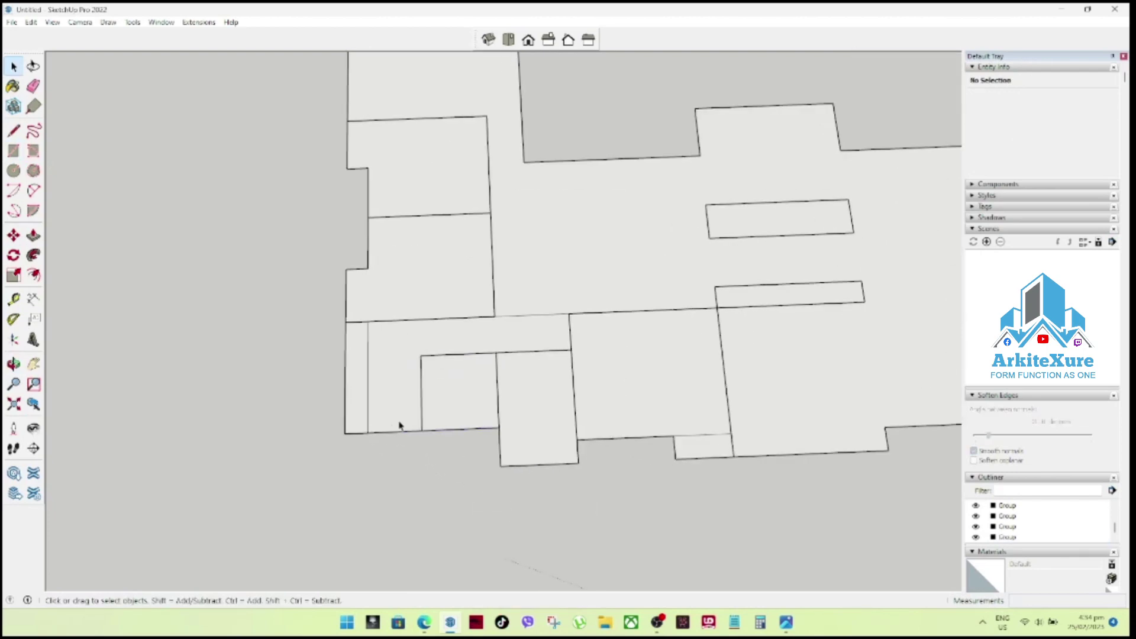
{"action": "scroll", "coordinate": [471, 414], "scroll_direction": "up", "scroll_amount": 1}
{"action": "scroll", "coordinate": [474, 408], "scroll_direction": "up", "scroll_amount": 2}
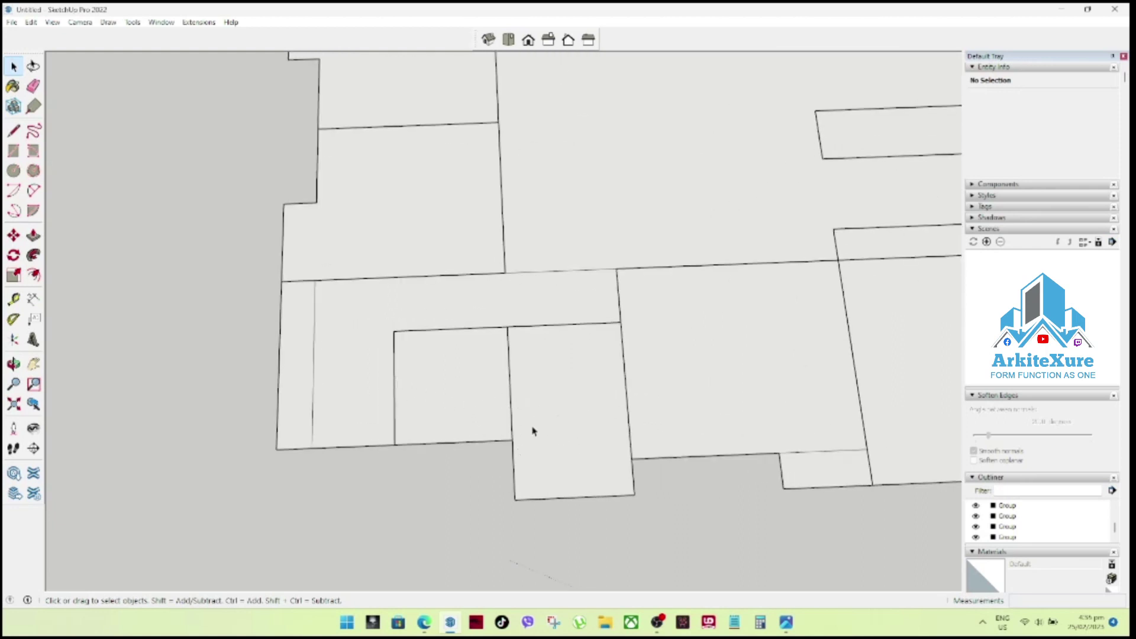
{"action": "scroll", "coordinate": [514, 414], "scroll_direction": "down", "scroll_amount": 3}
{"action": "scroll", "coordinate": [519, 420], "scroll_direction": "down", "scroll_amount": 2}
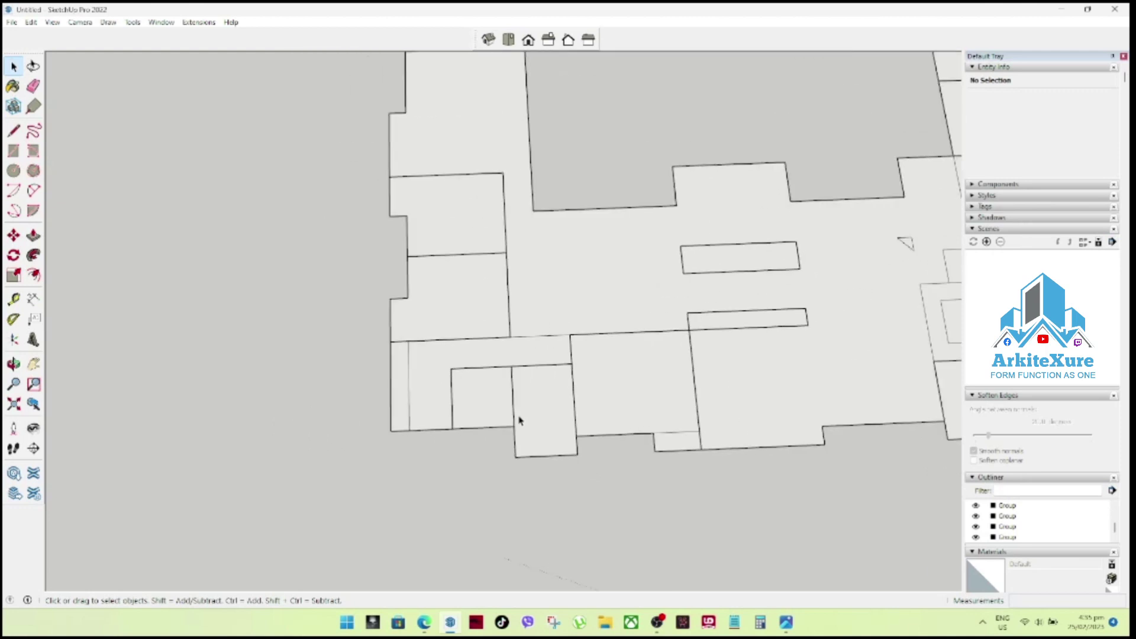
{"action": "left_click", "coordinate": [449, 354]}
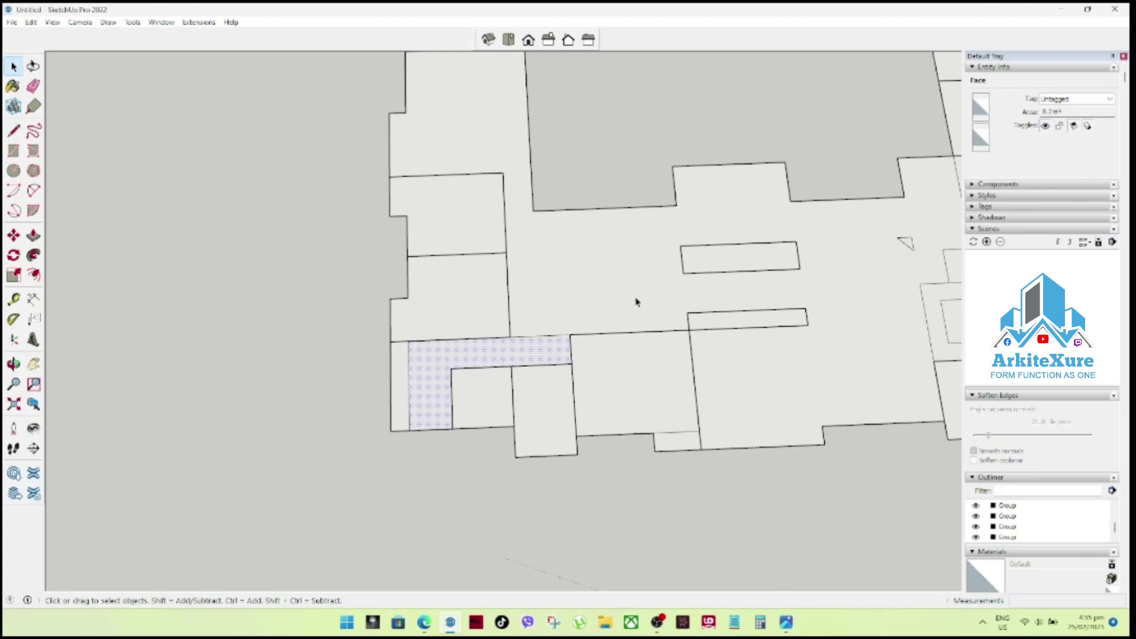
{"action": "scroll", "coordinate": [586, 310], "scroll_direction": "down", "scroll_amount": 2}
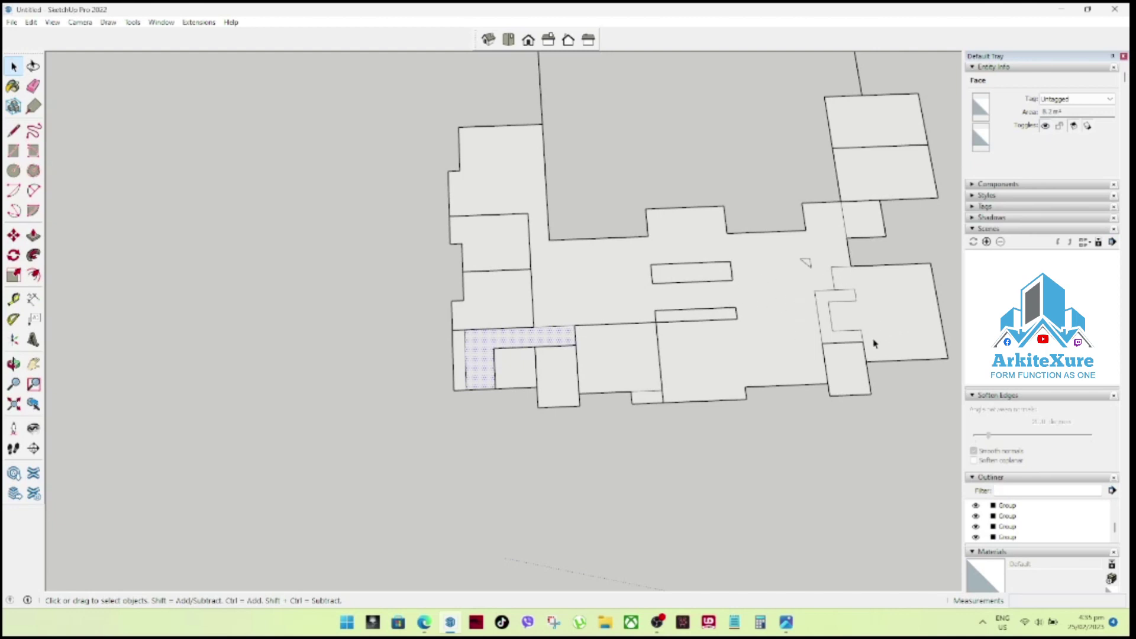
{"action": "left_click", "coordinate": [838, 384]}
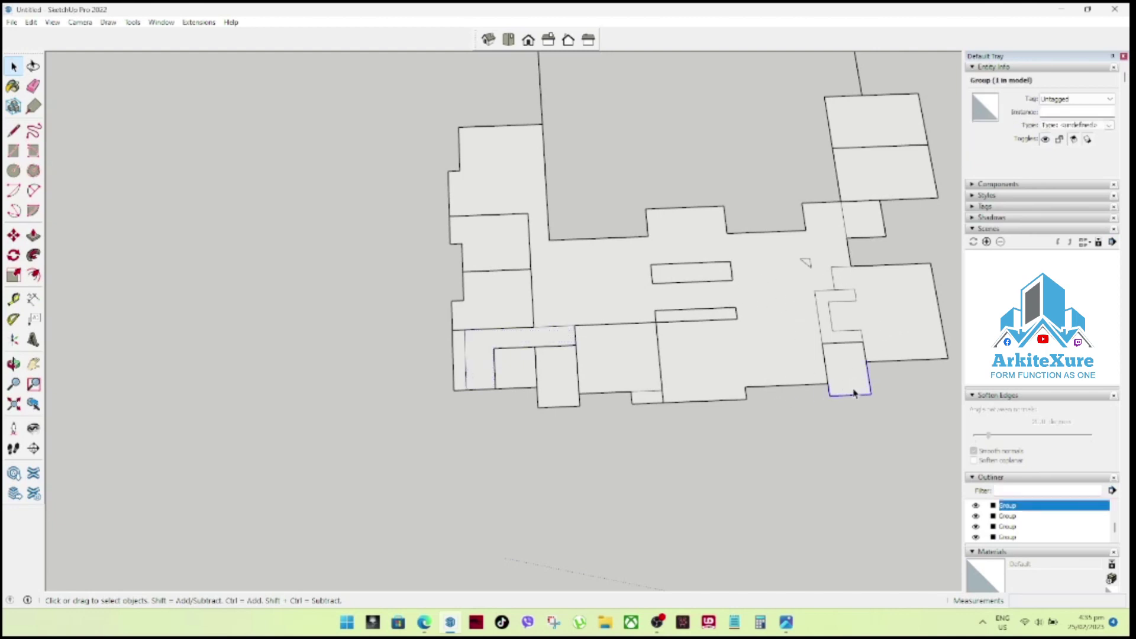
Explode the lower-right room group into loose geometry.
{"action": "middle_click_drag", "start_coordinate": [867, 373], "coordinate": [794, 406]}
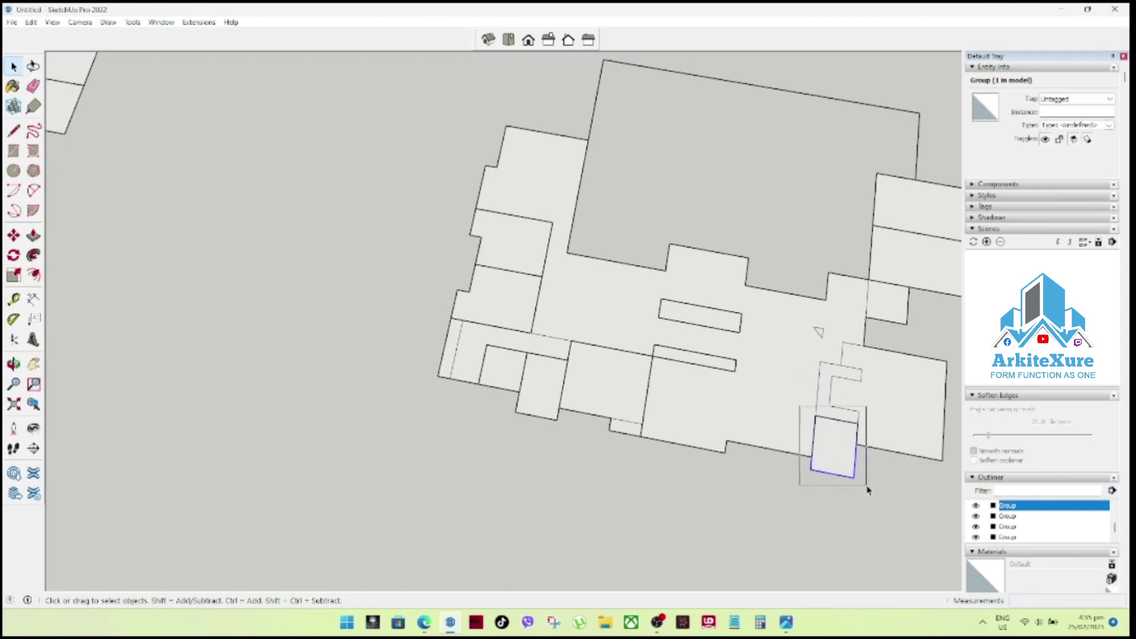
{"action": "key", "text": "x"}
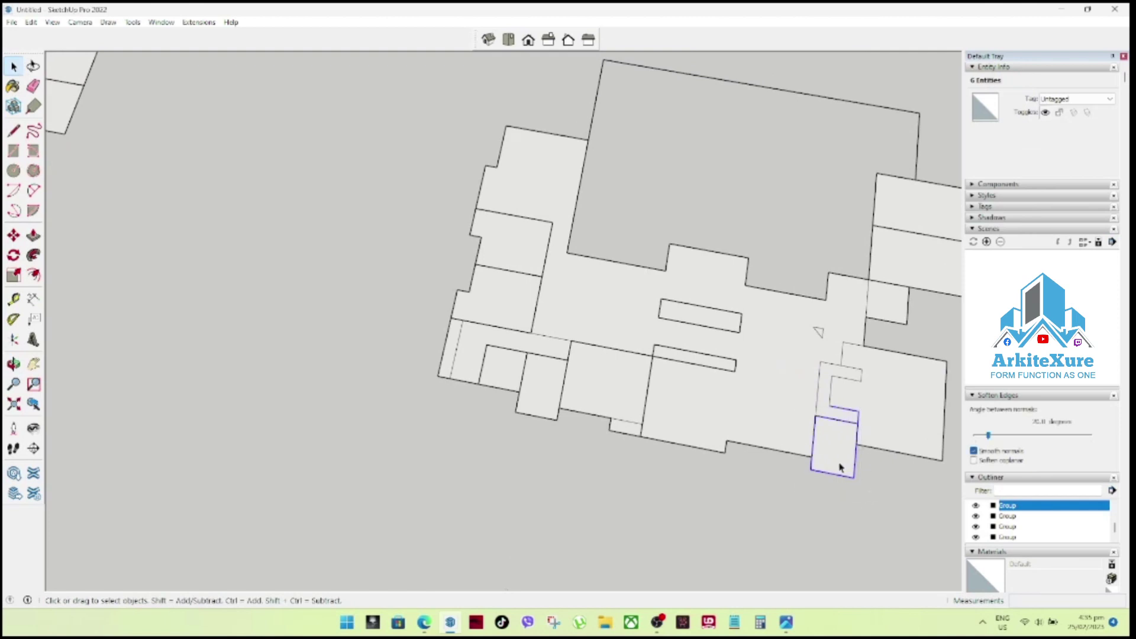
{"action": "scroll", "coordinate": [592, 340], "scroll_direction": "down", "scroll_amount": 4}
{"action": "middle_click_drag", "start_coordinate": [664, 350], "coordinate": [707, 360]}
{"action": "scroll", "coordinate": [769, 358], "scroll_direction": "up", "scroll_amount": 3}
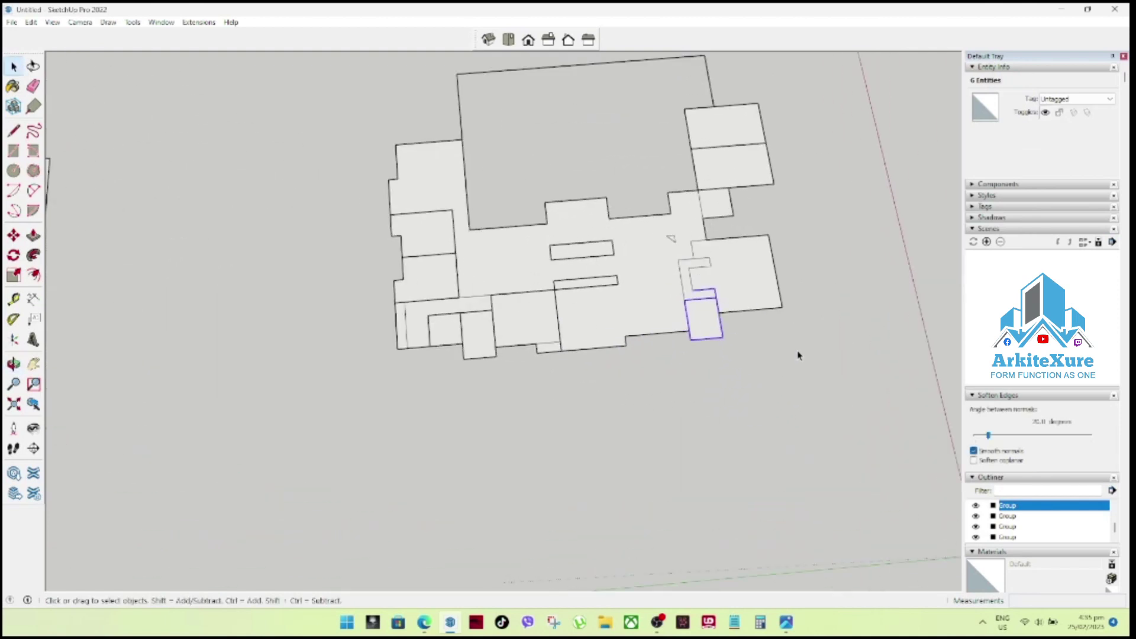
{"action": "left_click", "coordinate": [756, 368]}
{"action": "scroll", "coordinate": [756, 368], "scroll_direction": "up", "scroll_amount": 2}
Make separate groups of the small right-hand room and the small square above it.
{"action": "left_click_drag", "start_coordinate": [643, 274], "coordinate": [747, 375]}
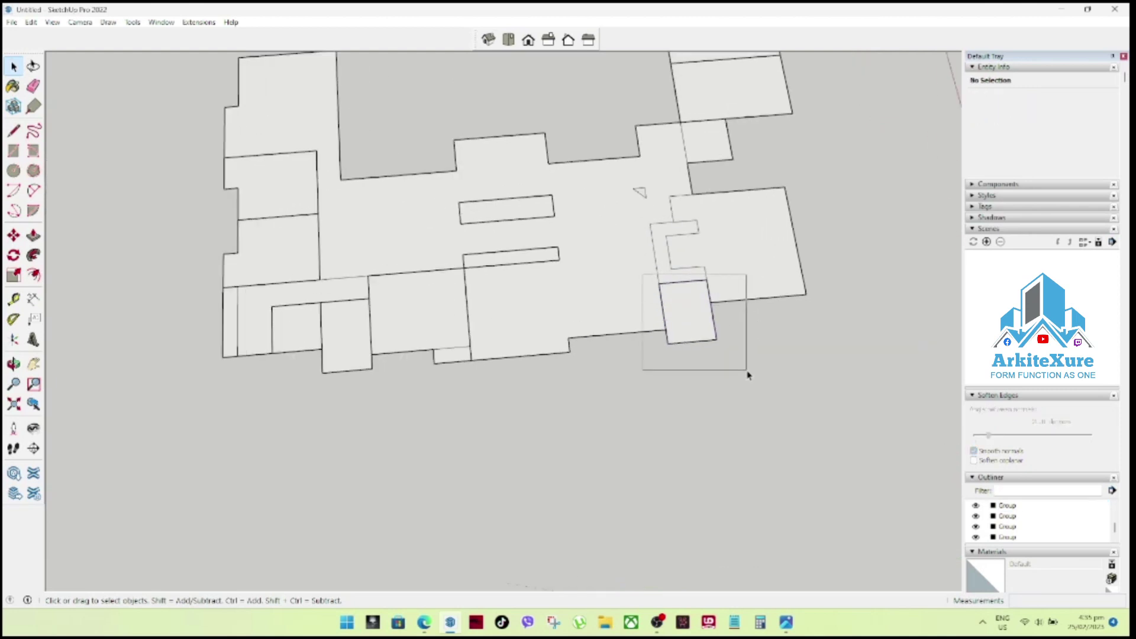
{"action": "right_click", "coordinate": [698, 309]}
{"action": "left_click", "coordinate": [744, 428]}
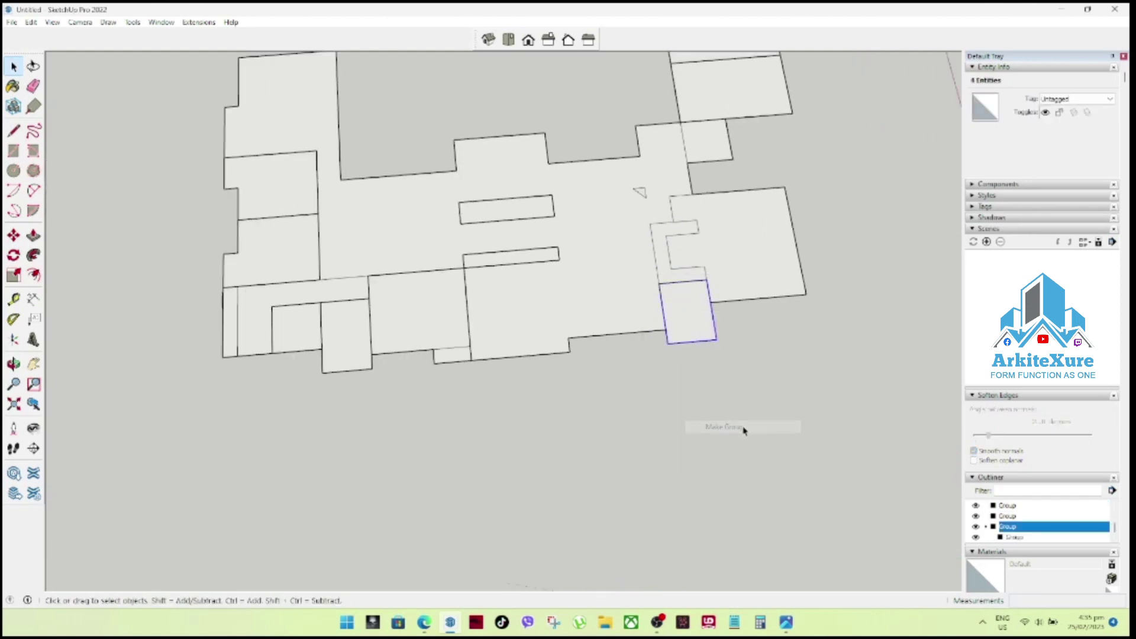
{"action": "left_click", "coordinate": [756, 368]}
{"action": "left_click_drag", "start_coordinate": [634, 211], "coordinate": [740, 299]}
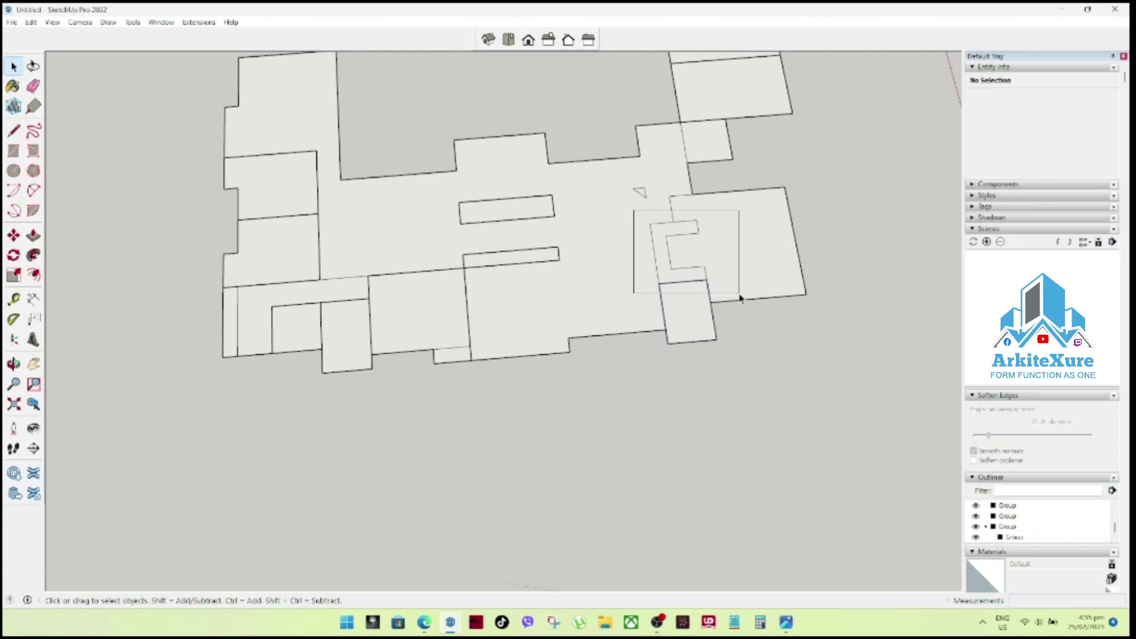
{"action": "right_click", "coordinate": [687, 276]}
{"action": "left_click", "coordinate": [733, 379]}
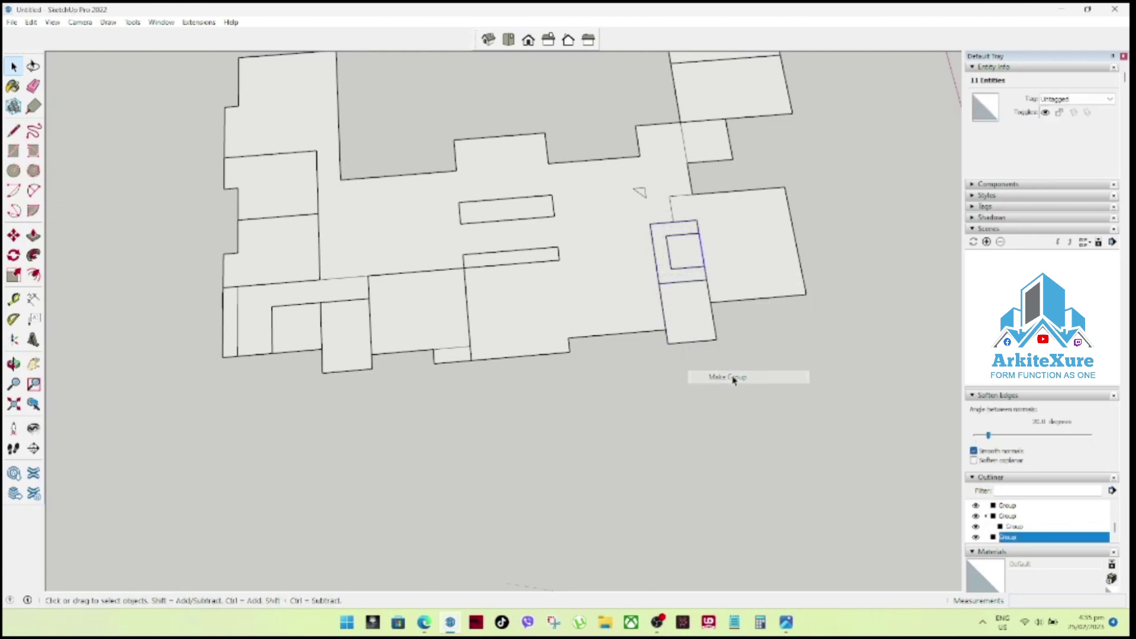
Open the new small group to check its inner face, then close it.
{"action": "double_click", "coordinate": [688, 275]}
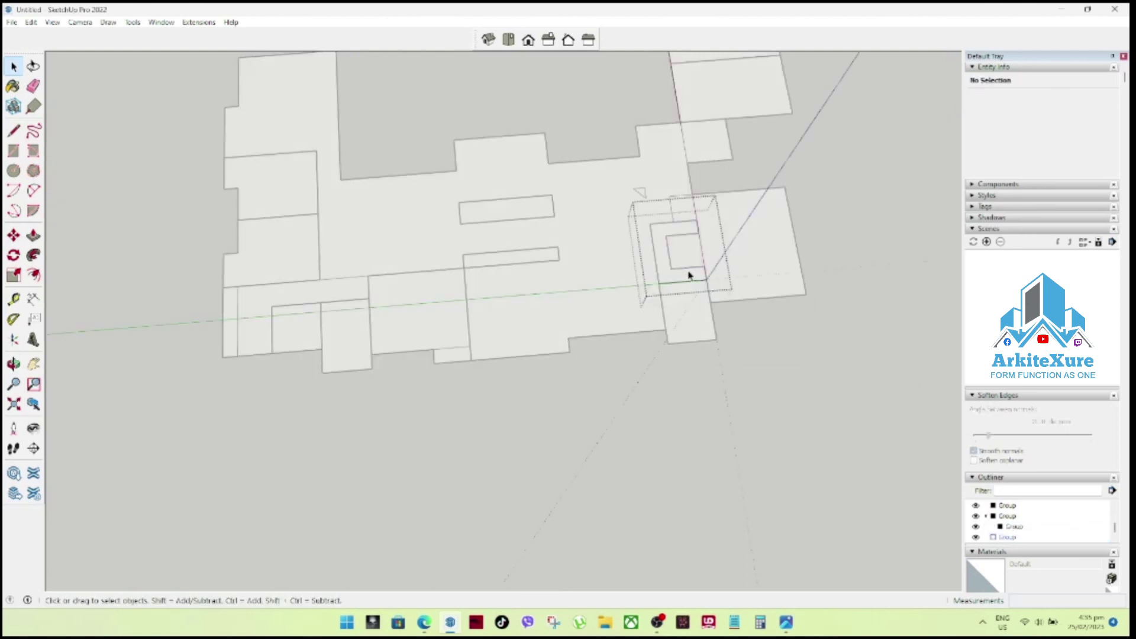
{"action": "key", "text": "l"}
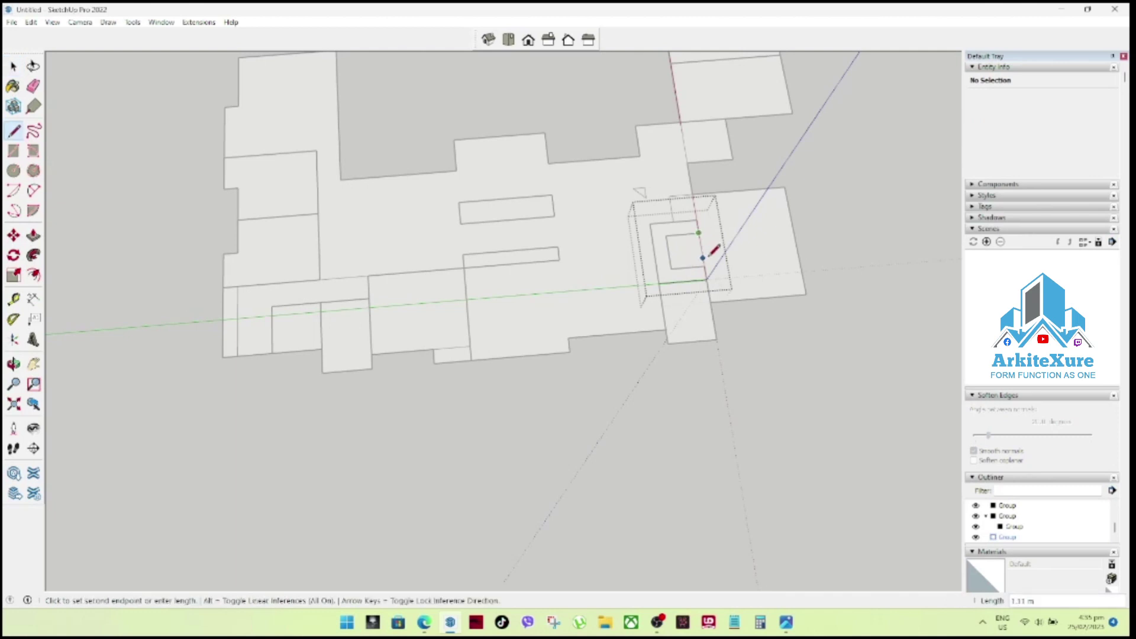
{"action": "key", "text": "space"}
{"action": "left_click", "coordinate": [743, 342]}
{"action": "left_click", "coordinate": [685, 269]}
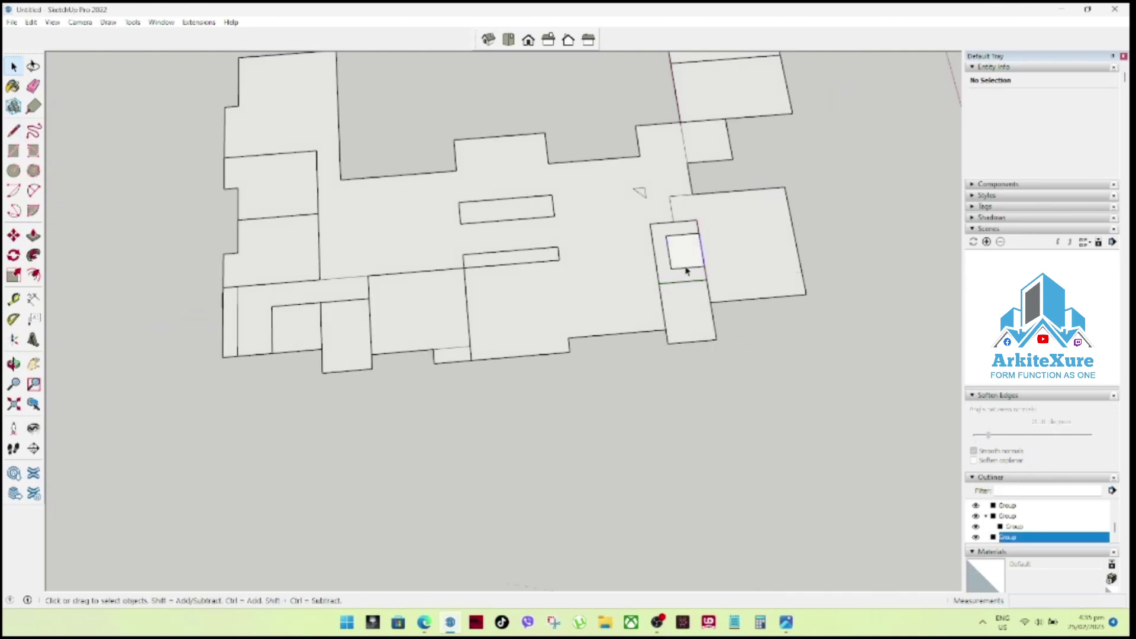
{"action": "mouse_move", "coordinate": [756, 271]}
{"action": "middle_mouse_down"}
{"action": "mouse_move", "coordinate": [722, 284]}
{"action": "mouse_move", "coordinate": [719, 353]}
{"action": "middle_mouse_up"}
{"action": "left_click", "coordinate": [745, 355]}
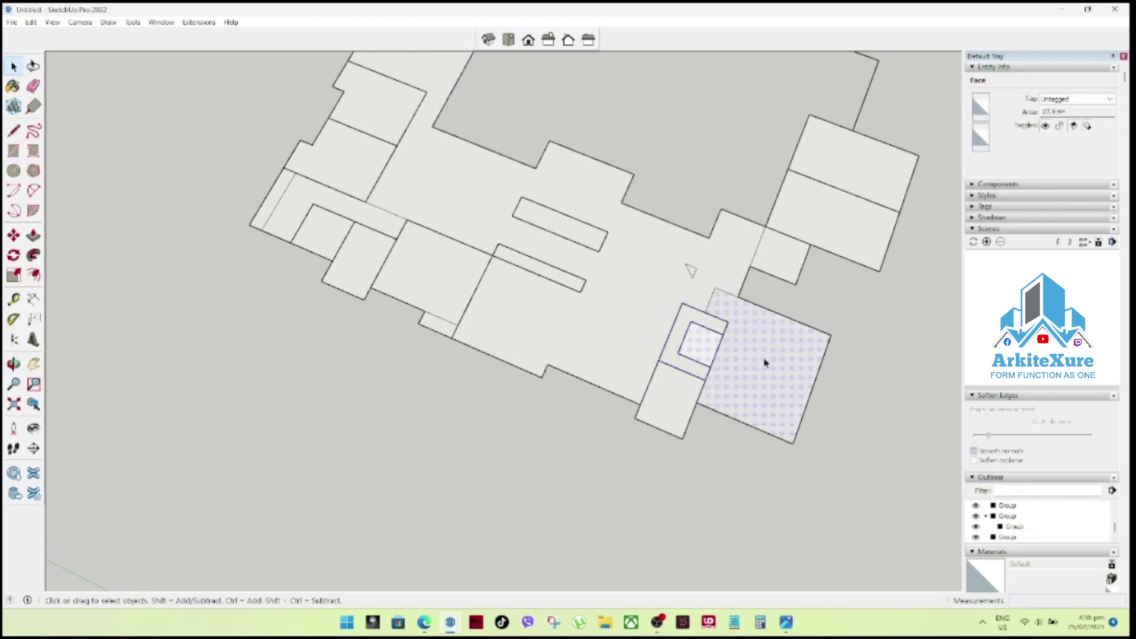
{"action": "double_click", "coordinate": [697, 357]}
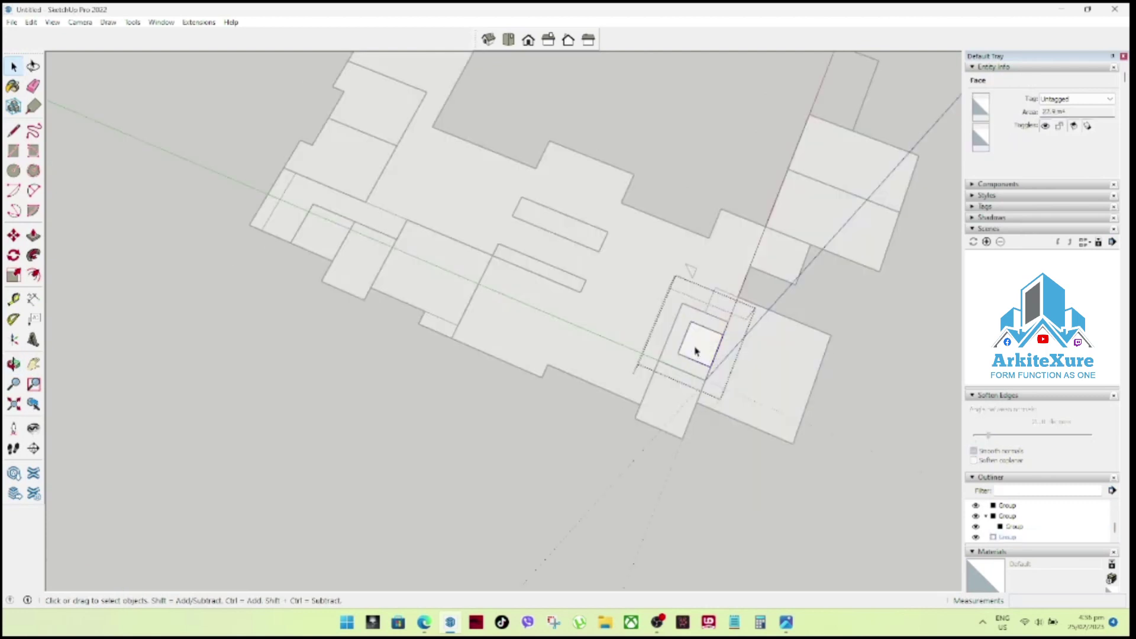
{"action": "left_click", "coordinate": [696, 353]}
{"action": "left_click", "coordinate": [639, 441]}
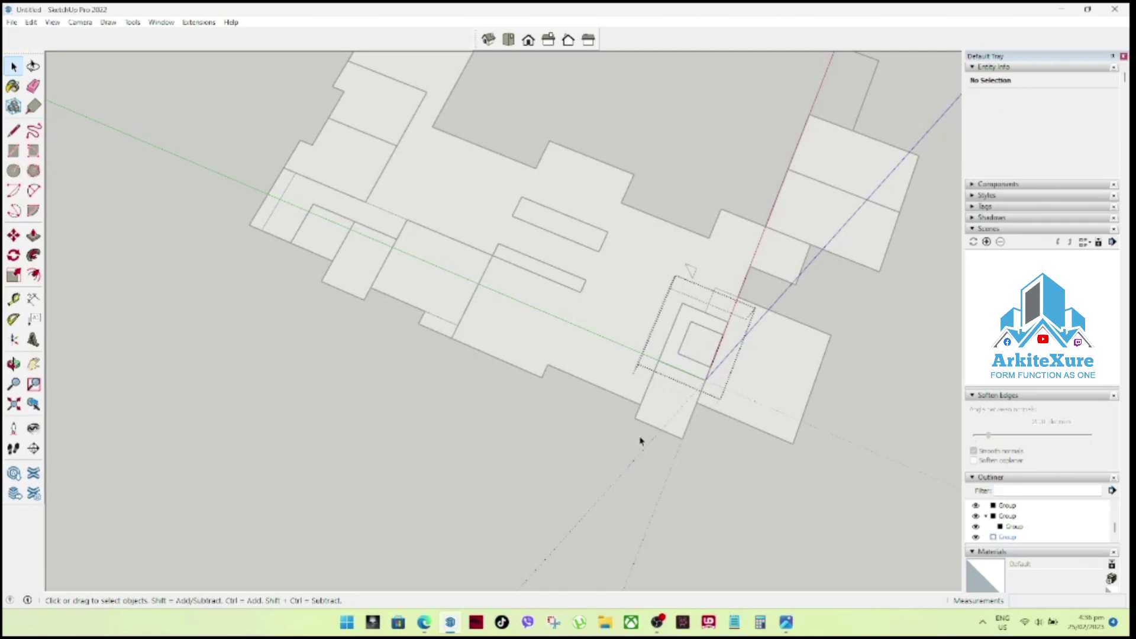
{"action": "left_click", "coordinate": [704, 350]}
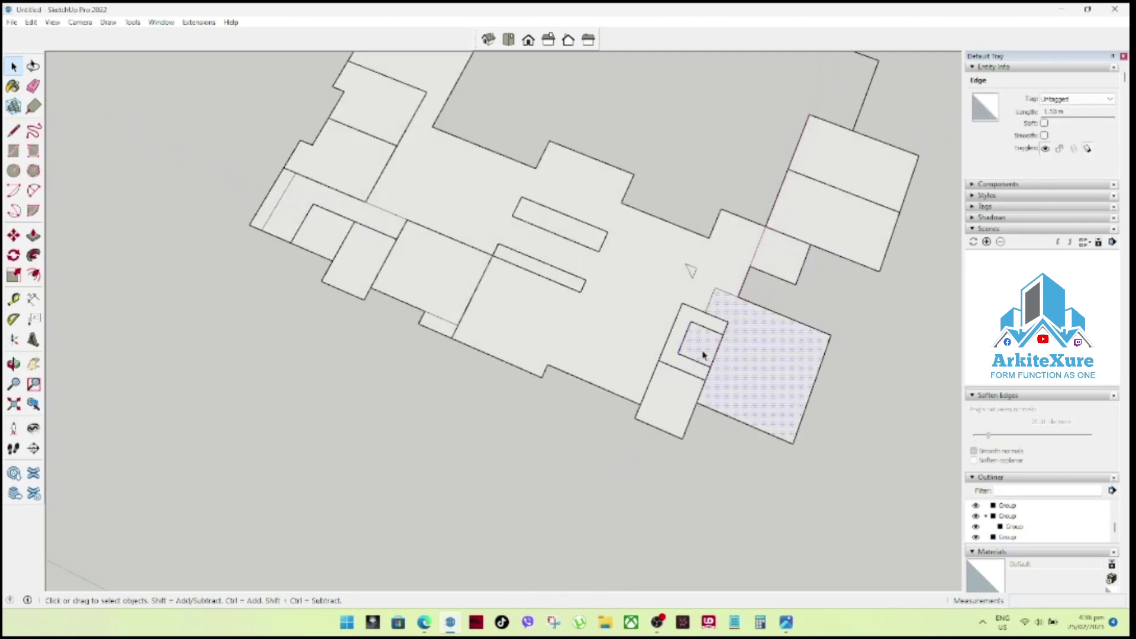
Clear the selection and zoom around the right-hand rooms.
{"action": "mouse_move", "coordinate": [756, 374]}
{"action": "middle_mouse_down"}
{"action": "mouse_move", "coordinate": [729, 358]}
{"action": "mouse_move", "coordinate": [951, 266]}
{"action": "middle_mouse_up"}
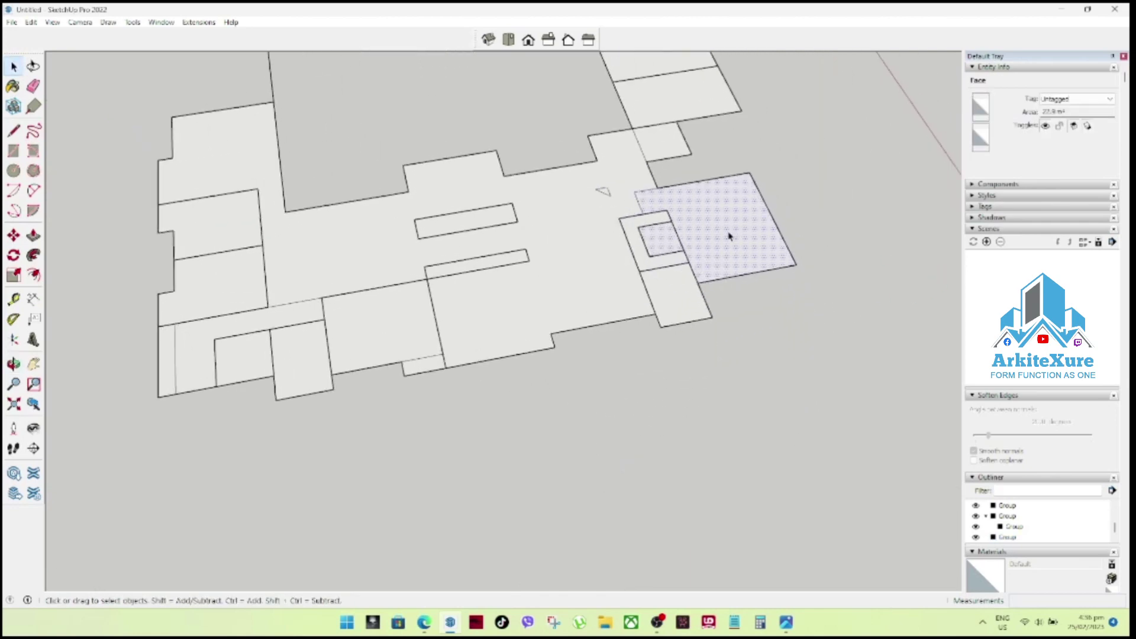
{"action": "left_click", "coordinate": [642, 353]}
{"action": "scroll", "coordinate": [641, 350], "scroll_direction": "down", "scroll_amount": 4}
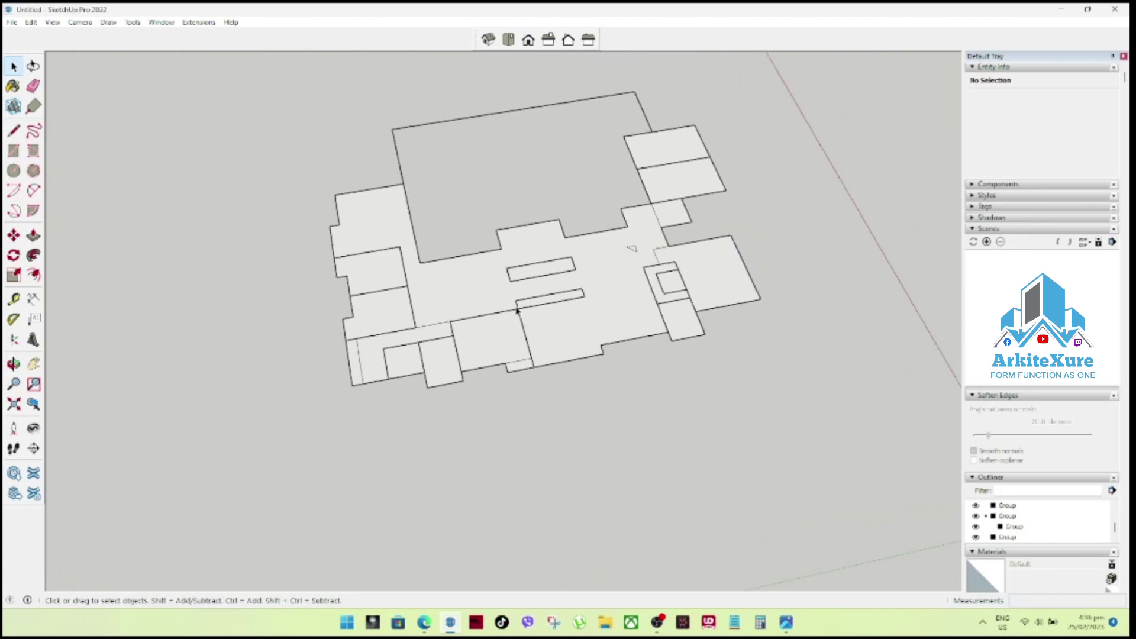
{"action": "scroll", "coordinate": [497, 323], "scroll_direction": "up", "scroll_amount": 4}
{"action": "scroll", "coordinate": [436, 292], "scroll_direction": "up", "scroll_amount": 2}
{"action": "scroll", "coordinate": [401, 350], "scroll_direction": "up", "scroll_amount": 2}
{"action": "scroll", "coordinate": [340, 284], "scroll_direction": "up", "scroll_amount": 2}
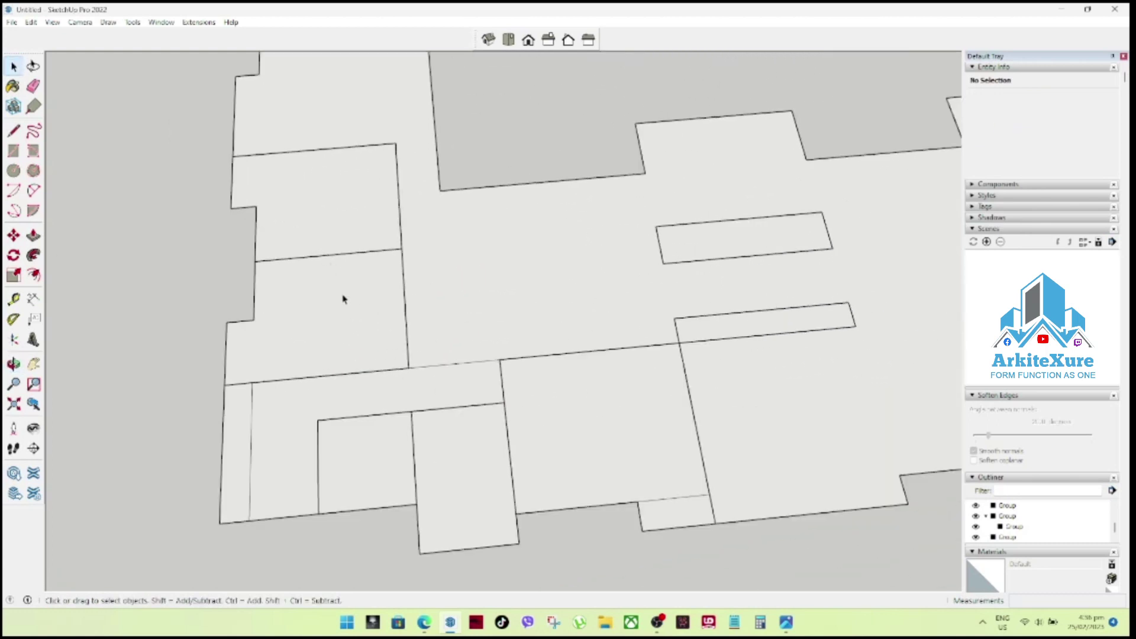
{"action": "scroll", "coordinate": [335, 205], "scroll_direction": "down", "scroll_amount": 3}
{"action": "scroll", "coordinate": [500, 317], "scroll_direction": "down", "scroll_amount": 2}
{"action": "left_click", "coordinate": [432, 205]}
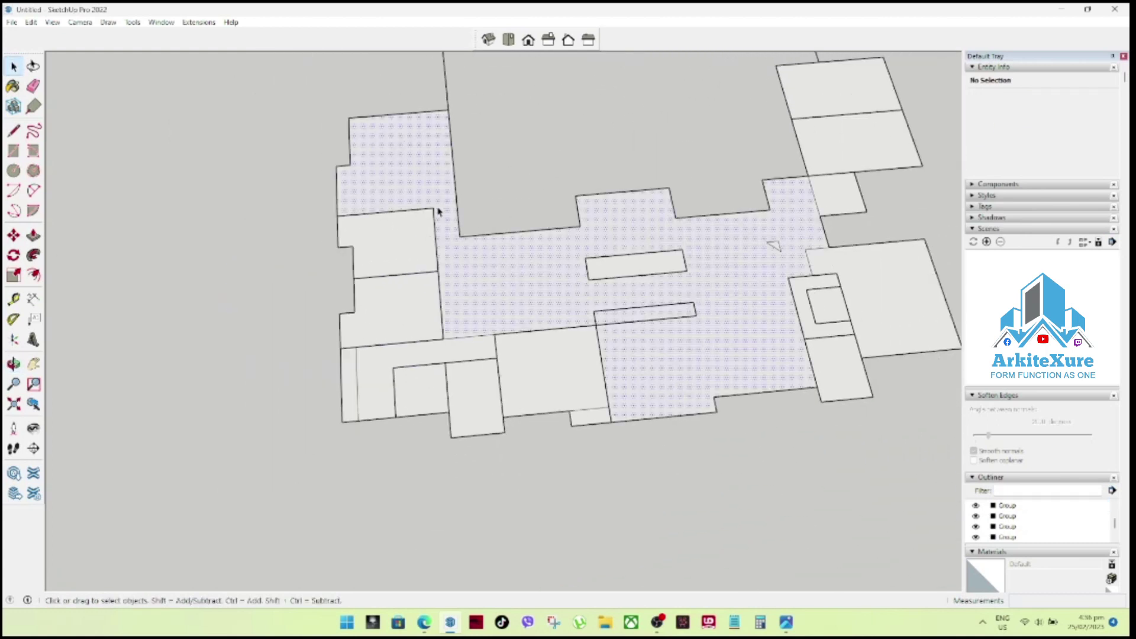
{"action": "scroll", "coordinate": [483, 252], "scroll_direction": "up", "scroll_amount": 2}
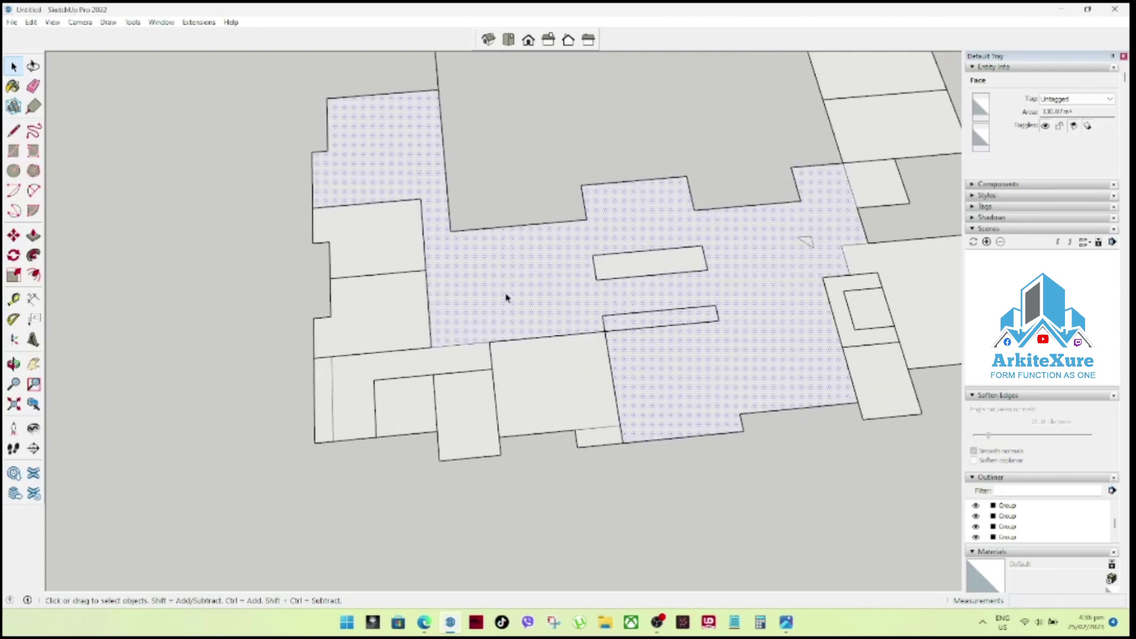
{"action": "scroll", "coordinate": [515, 299], "scroll_direction": "down", "scroll_amount": 3}
{"action": "key", "text": "Escape"}
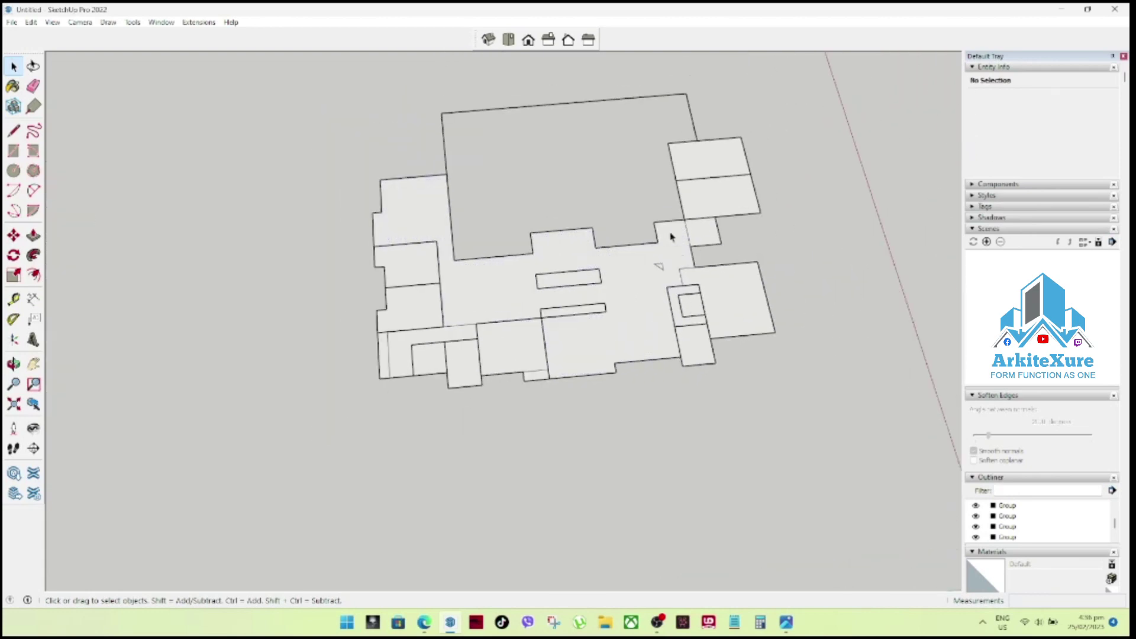
{"action": "scroll", "coordinate": [675, 236], "scroll_direction": "up", "scroll_amount": 2}
{"action": "scroll", "coordinate": [580, 284], "scroll_direction": "up", "scroll_amount": 2}
{"action": "mouse_move", "coordinate": [648, 308]}
{"action": "middle_mouse_down"}
{"action": "mouse_move", "coordinate": [642, 332]}
{"action": "mouse_move", "coordinate": [614, 294]}
{"action": "middle_mouse_up"}
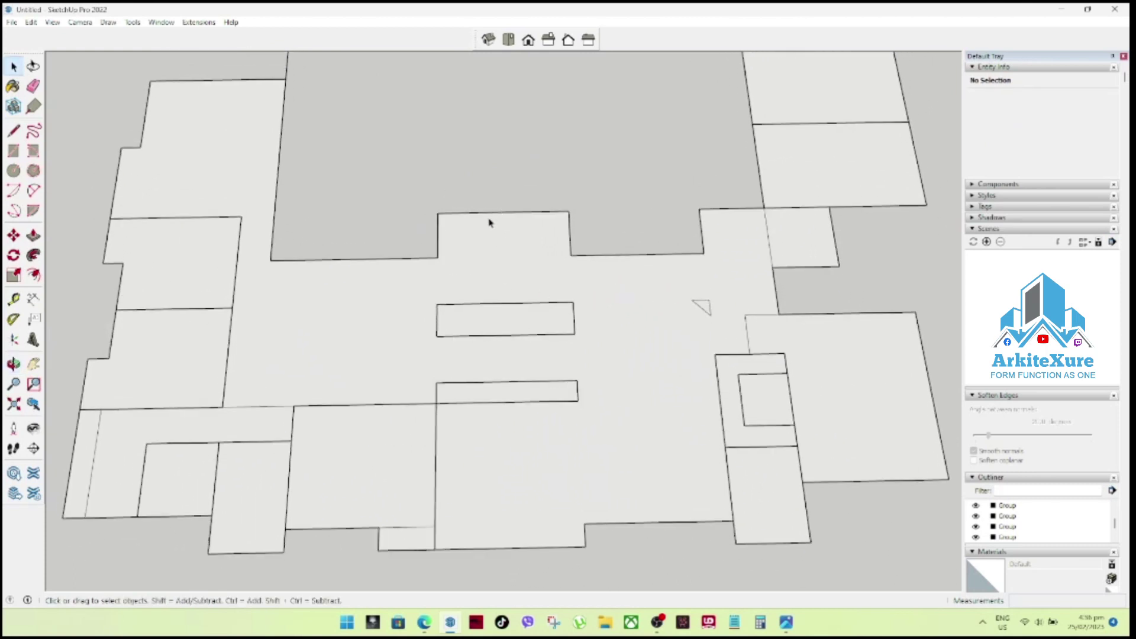
{"action": "scroll", "coordinate": [315, 268], "scroll_direction": "up", "scroll_amount": 2}
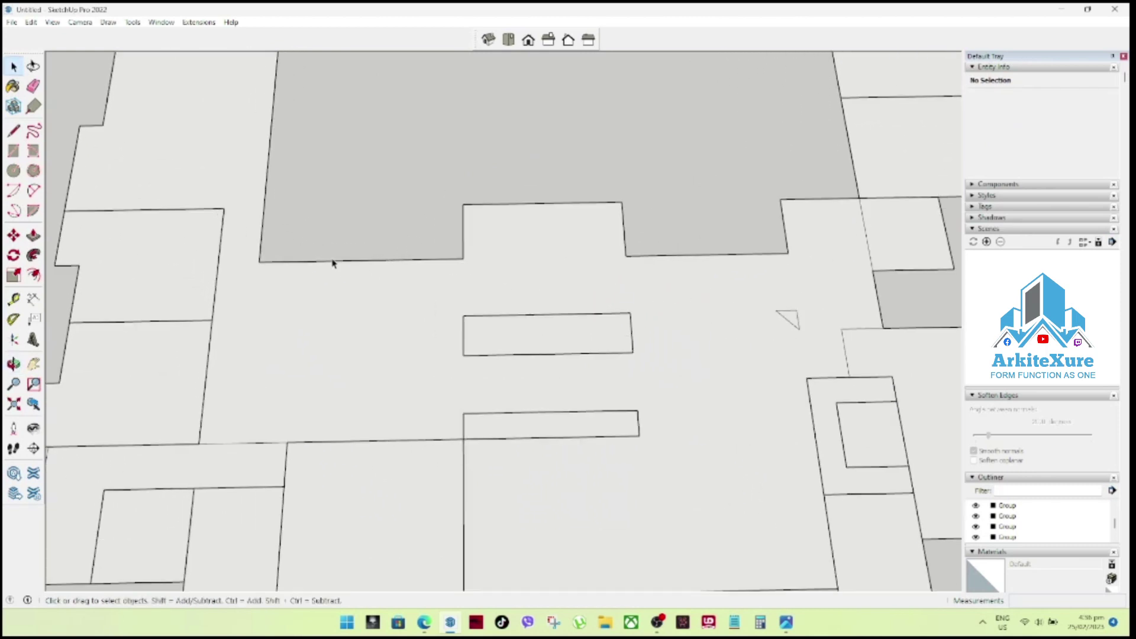
{"action": "left_click", "coordinate": [335, 263]}
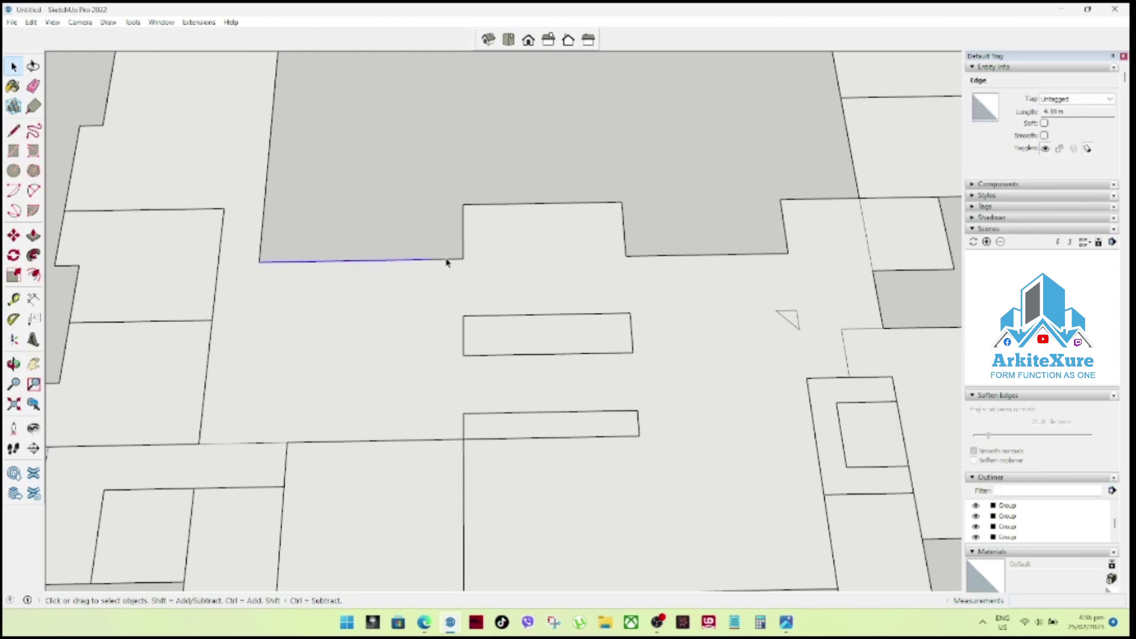
{"action": "scroll", "coordinate": [548, 304], "scroll_direction": "down", "scroll_amount": 5}
{"action": "scroll", "coordinate": [482, 277], "scroll_direction": "up", "scroll_amount": 2}
{"action": "scroll", "coordinate": [406, 300], "scroll_direction": "up", "scroll_amount": 2}
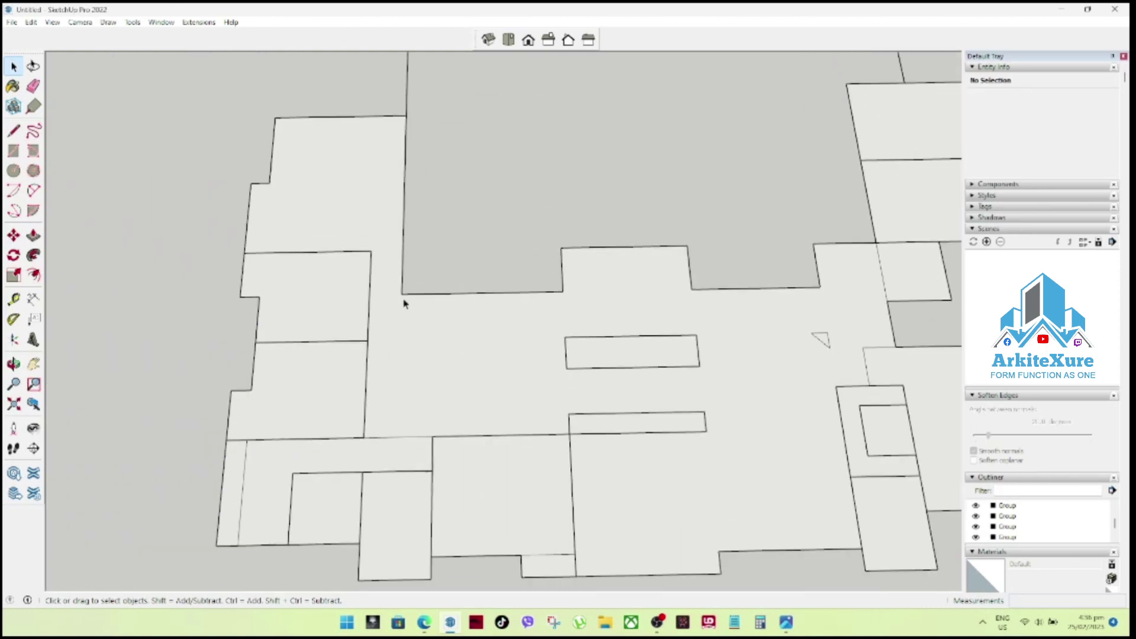
{"action": "scroll", "coordinate": [404, 303], "scroll_direction": "up", "scroll_amount": 2}
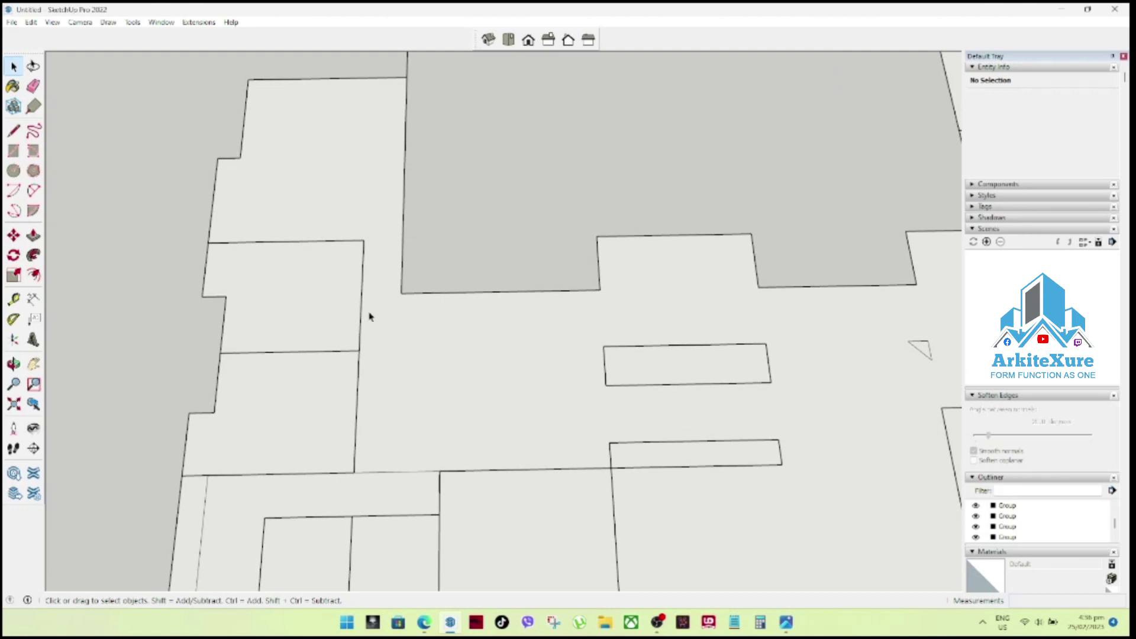
{"action": "left_click", "coordinate": [13, 151]}
Draw a 0.15 m by 1 m rectangle in the courtyard.
{"action": "left_click", "coordinate": [448, 264]}
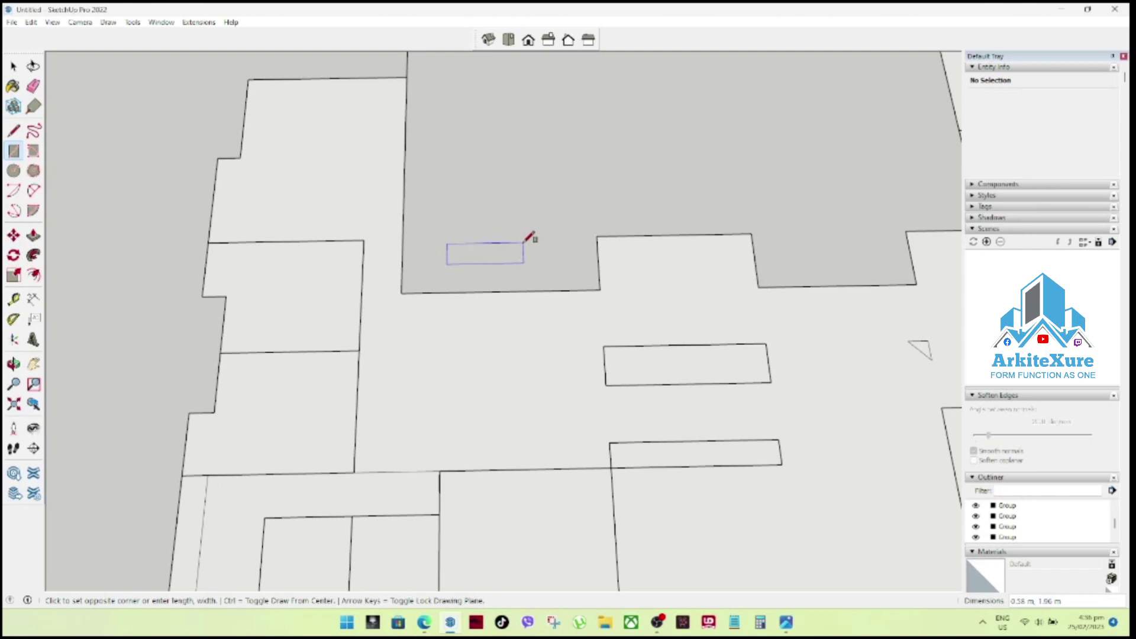
{"action": "type", "text": ".15,1"}
{"action": "key", "text": "Return"}
{"action": "key", "text": "space"}
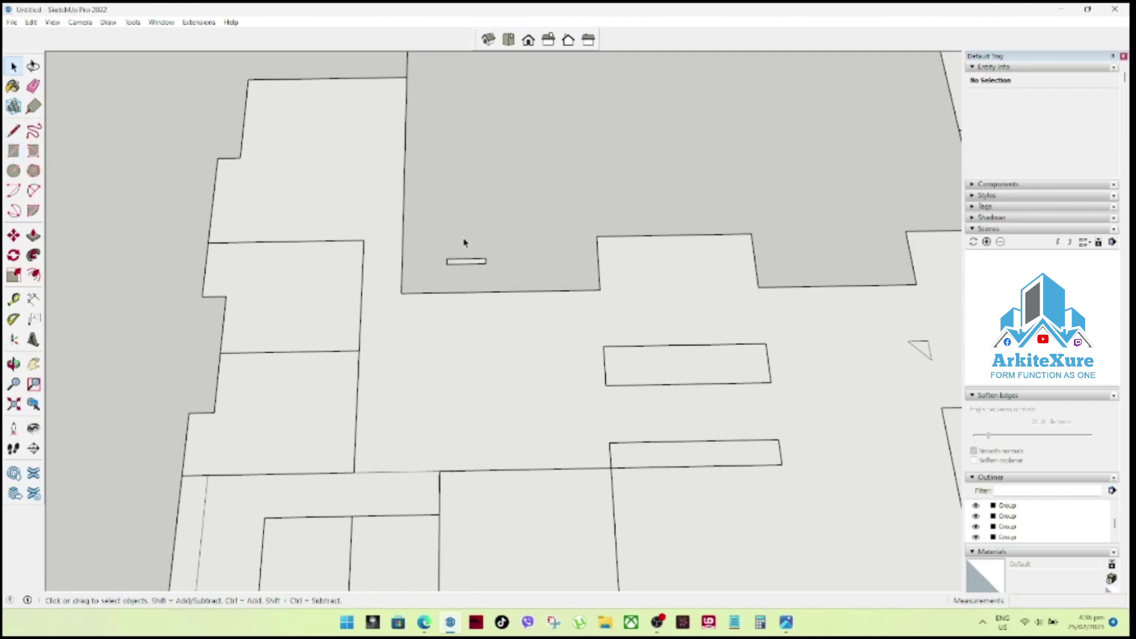
Make the small rectangle its own group.
{"action": "left_click_drag", "start_coordinate": [437, 243], "coordinate": [503, 278]}
{"action": "right_click", "coordinate": [468, 264]}
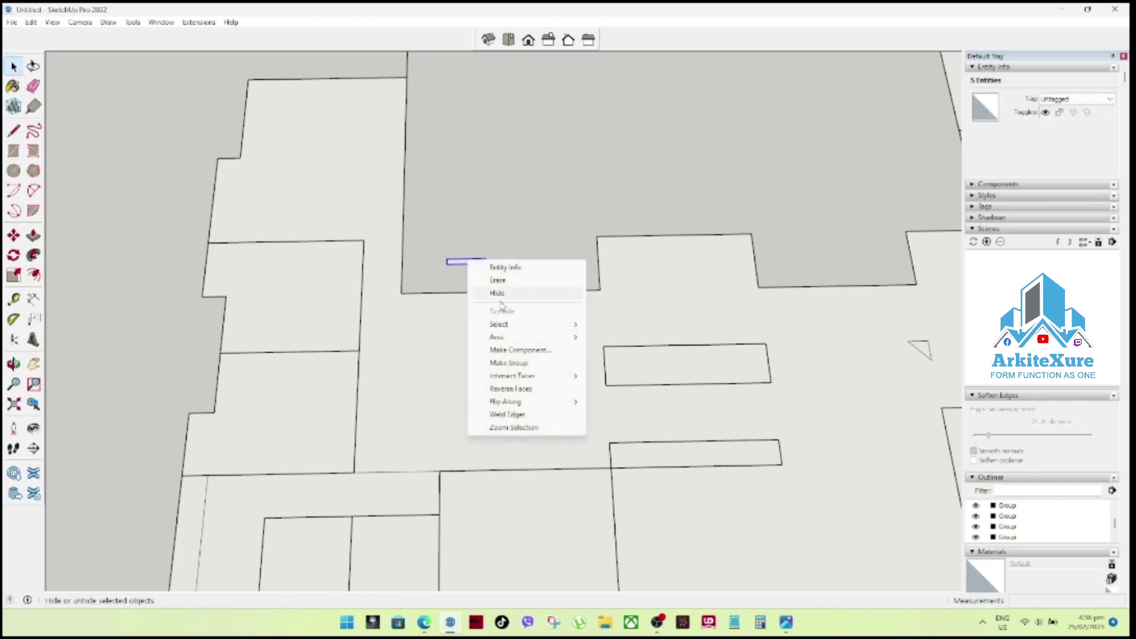
{"action": "left_click", "coordinate": [512, 363]}
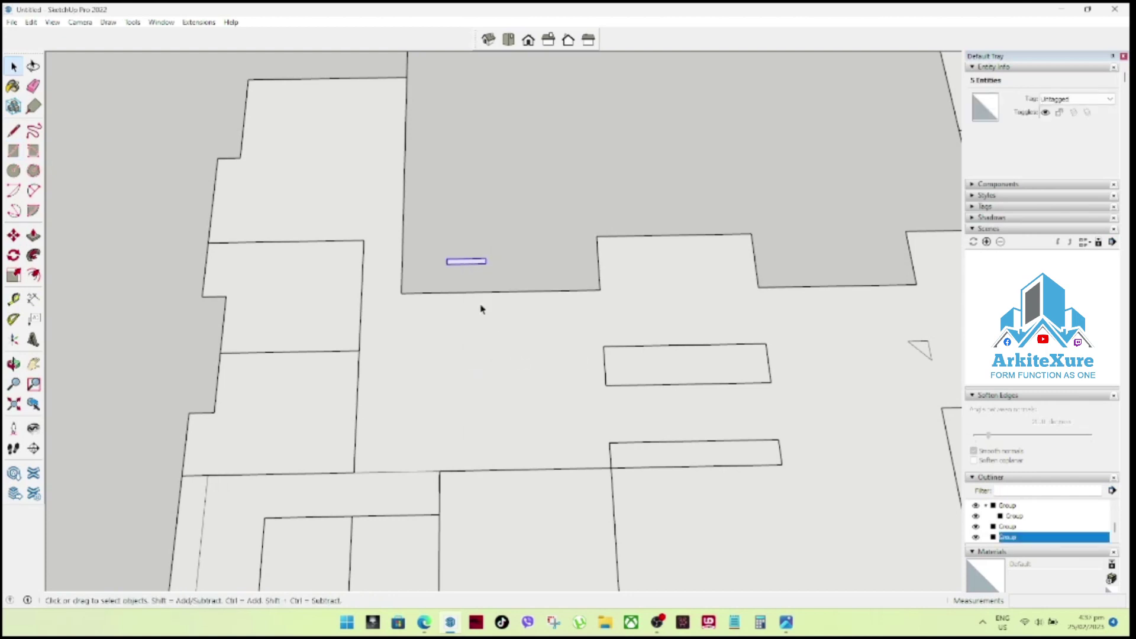
{"action": "left_click", "coordinate": [525, 271]}
{"action": "left_click", "coordinate": [464, 260]}
Move the small group to the courtyard wall corner against the grey room's edge.
{"action": "key", "text": "m"}
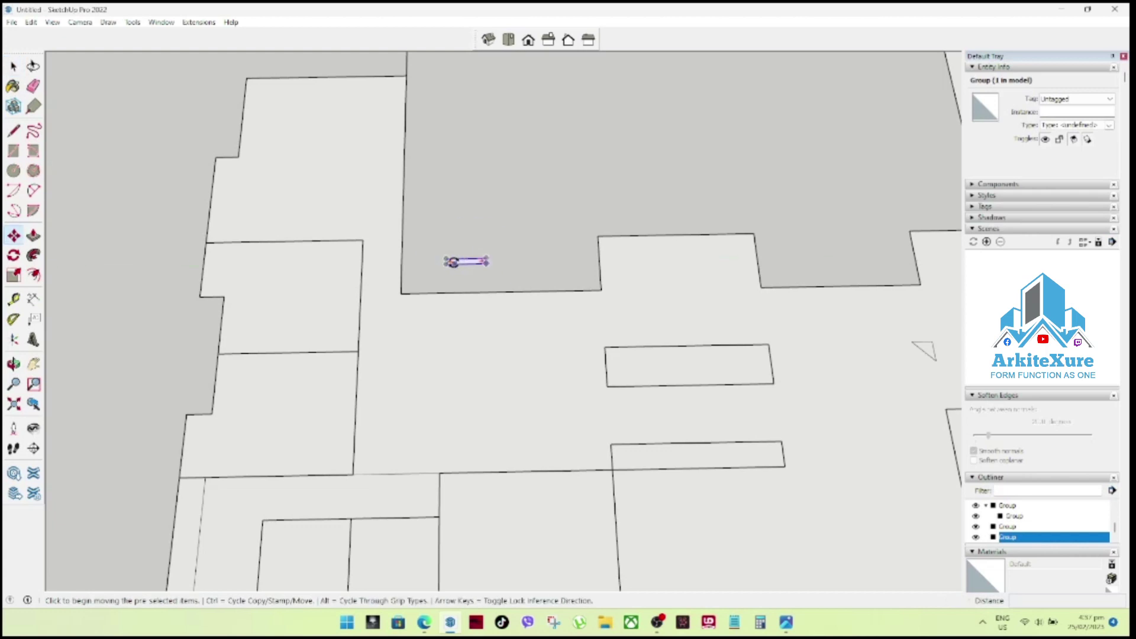
{"action": "scroll", "coordinate": [450, 264], "scroll_direction": "up", "scroll_amount": 1}
{"action": "scroll", "coordinate": [441, 266], "scroll_direction": "up", "scroll_amount": 1}
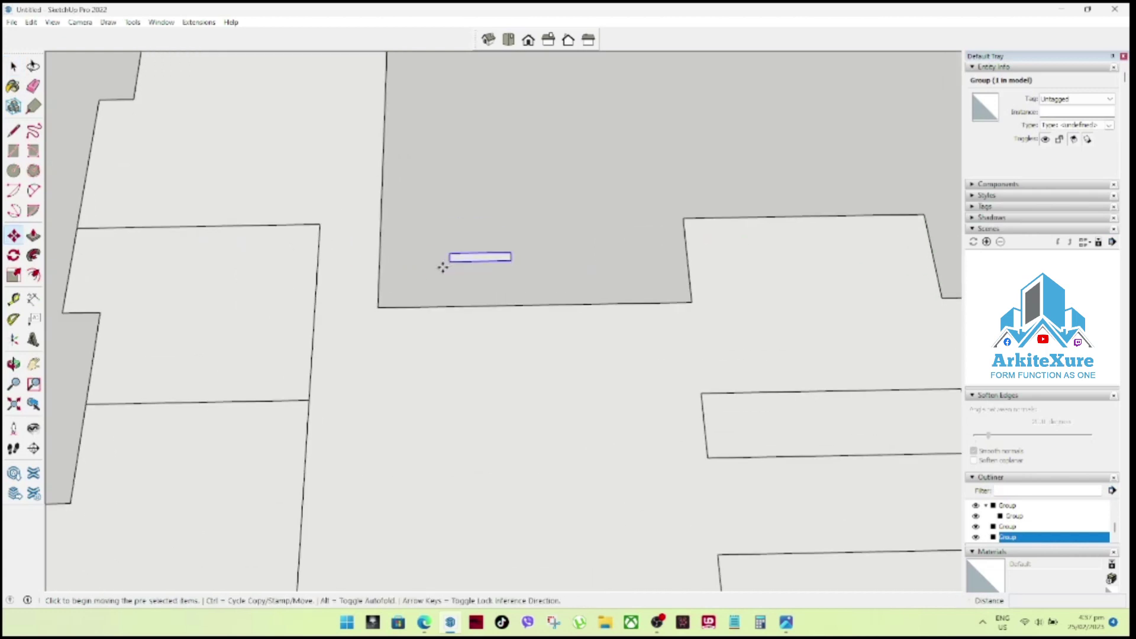
{"action": "left_click", "coordinate": [450, 261]}
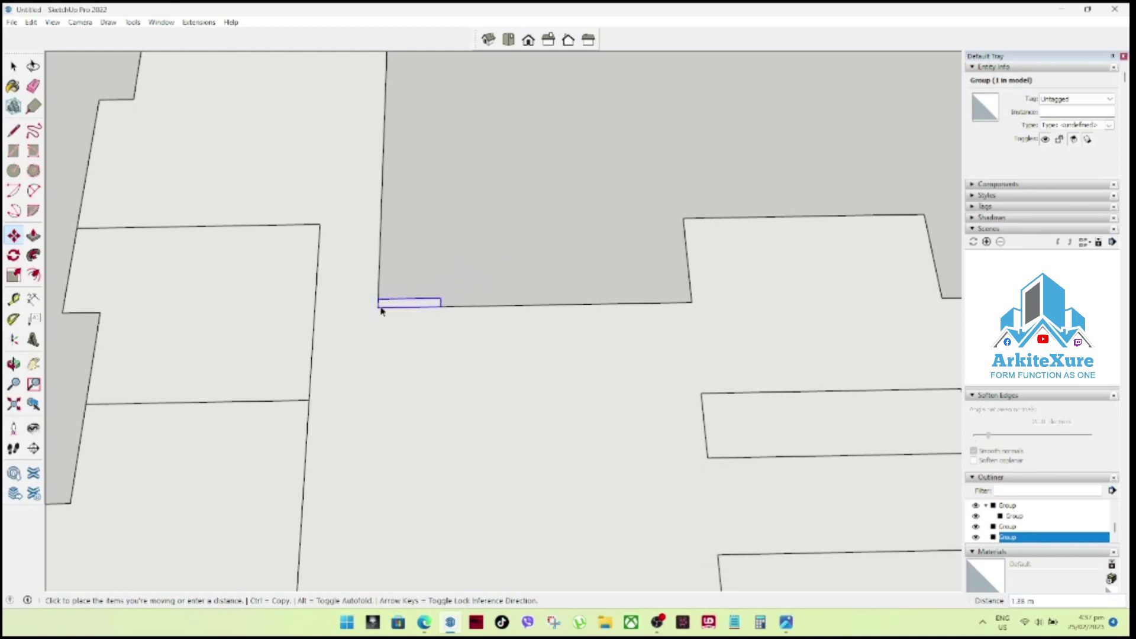
{"action": "left_click", "coordinate": [380, 305]}
{"action": "scroll", "coordinate": [391, 305], "scroll_direction": "up", "scroll_amount": 1}
{"action": "key", "text": "space"}
{"action": "double_click", "coordinate": [397, 309]}
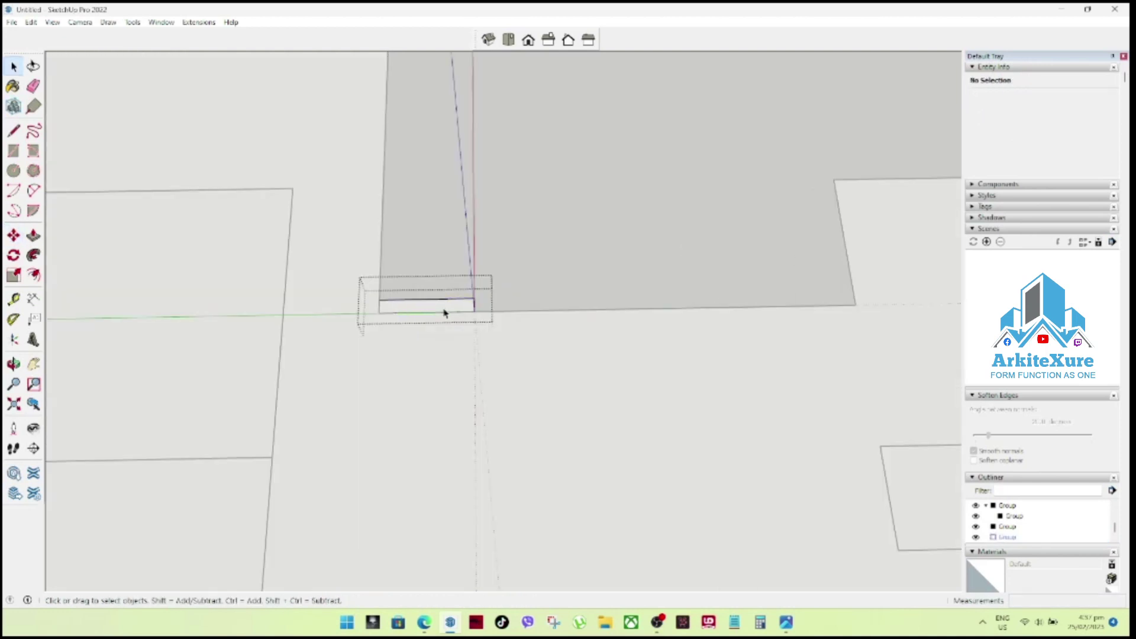
Push/Pull the small footprint up to a height of 4.
{"action": "scroll", "coordinate": [446, 314], "scroll_direction": "down", "scroll_amount": 2}
{"action": "scroll", "coordinate": [444, 312], "scroll_direction": "down", "scroll_amount": 1}
{"action": "scroll", "coordinate": [443, 311], "scroll_direction": "up", "scroll_amount": 1}
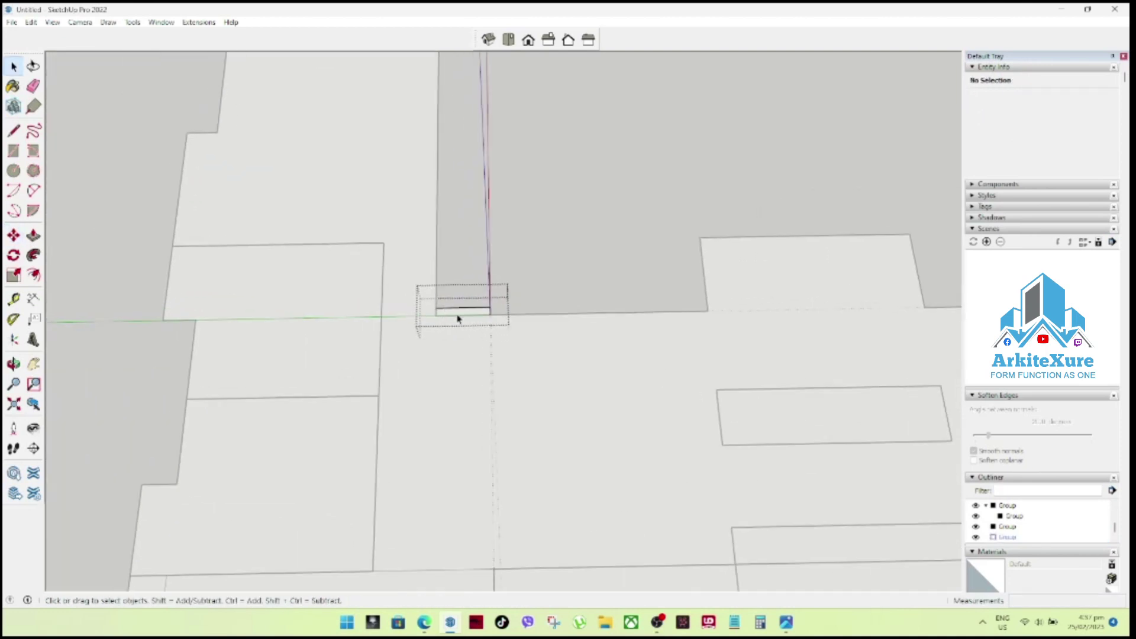
{"action": "key", "text": "p"}
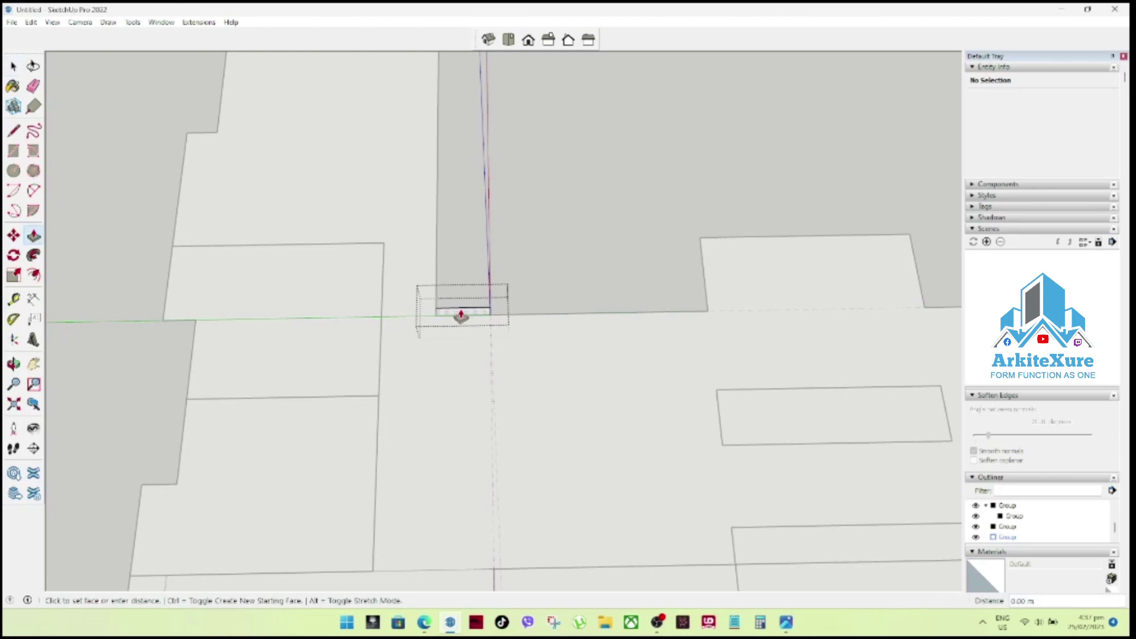
{"action": "left_click", "coordinate": [460, 316]}
{"action": "middle_click_drag", "start_coordinate": [572, 223], "coordinate": [764, 183]}
{"action": "type", "text": "4"}
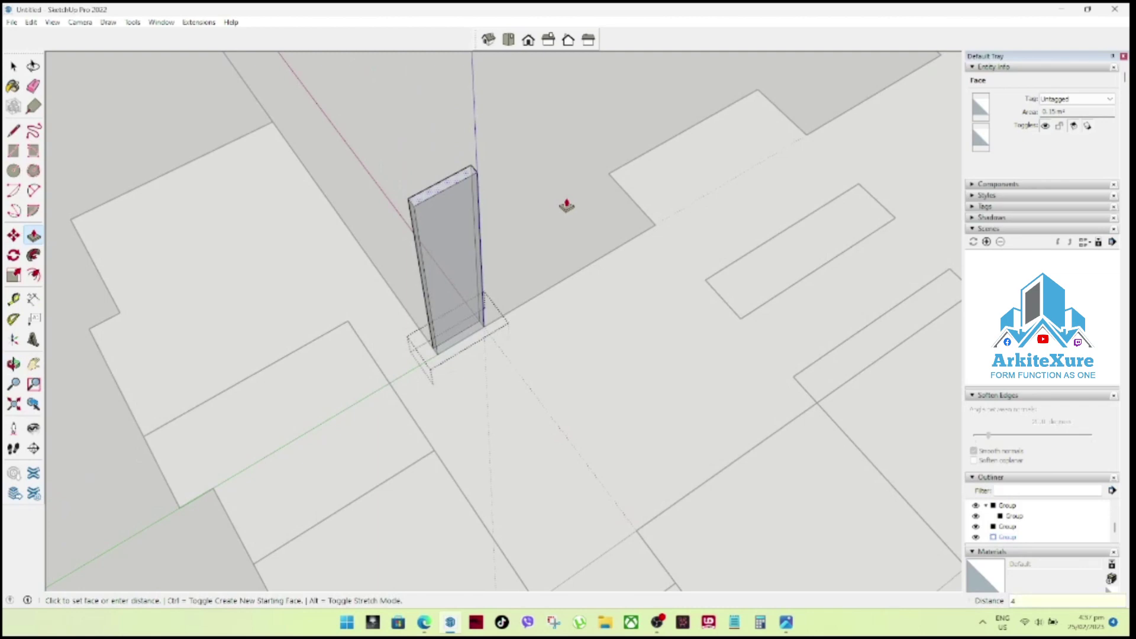
{"action": "key", "text": "Return"}
{"action": "key", "text": "space"}
Extrude the footprint face again to a final wall height of 3.50 m.
{"action": "scroll", "coordinate": [569, 244], "scroll_direction": "down", "scroll_amount": 2}
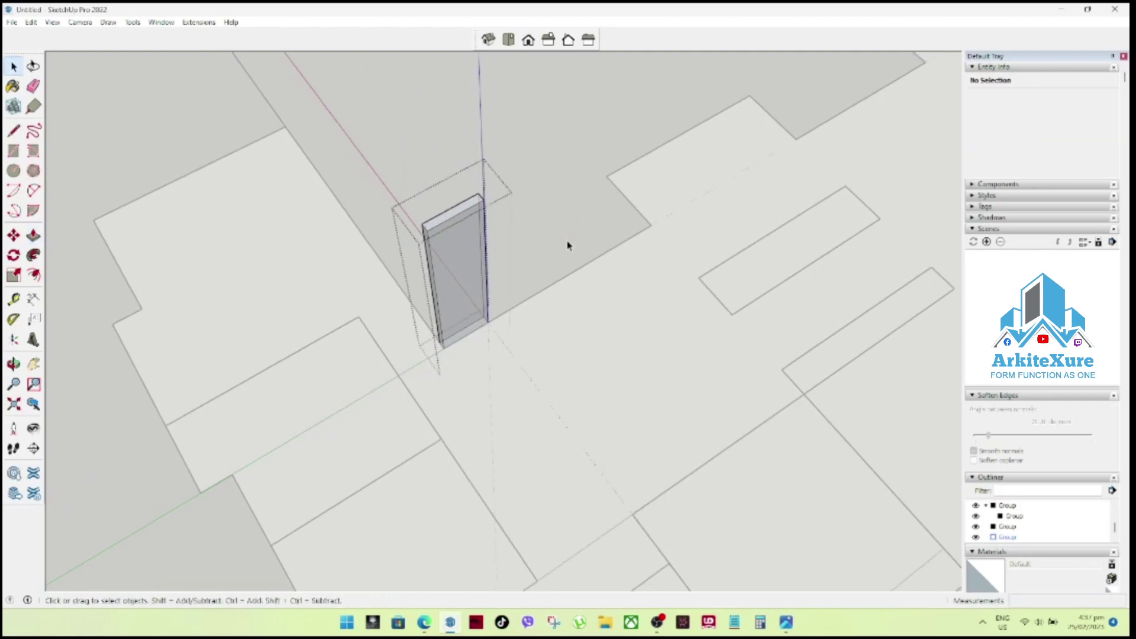
{"action": "scroll", "coordinate": [567, 245], "scroll_direction": "down", "scroll_amount": 2}
{"action": "mouse_move", "coordinate": [588, 278]}
{"action": "middle_mouse_down"}
{"action": "mouse_move", "coordinate": [632, 32]}
{"action": "mouse_move", "coordinate": [597, 111]}
{"action": "middle_mouse_up"}
{"action": "middle_click_drag", "start_coordinate": [571, 238], "coordinate": [489, 289]}
{"action": "scroll", "coordinate": [490, 290], "scroll_direction": "up", "scroll_amount": 3}
{"action": "scroll", "coordinate": [493, 314], "scroll_direction": "up", "scroll_amount": 2}
{"action": "left_click", "coordinate": [489, 315]}
{"action": "key", "text": "p"}
{"action": "type", "text": "0.5"}
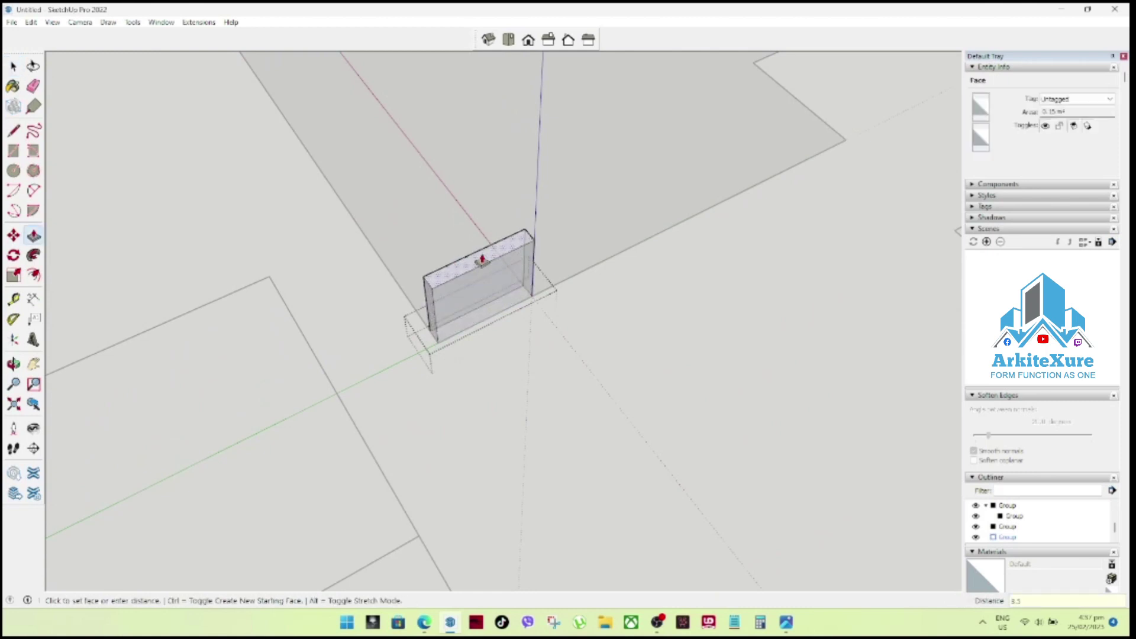
{"action": "key", "text": "Return"}
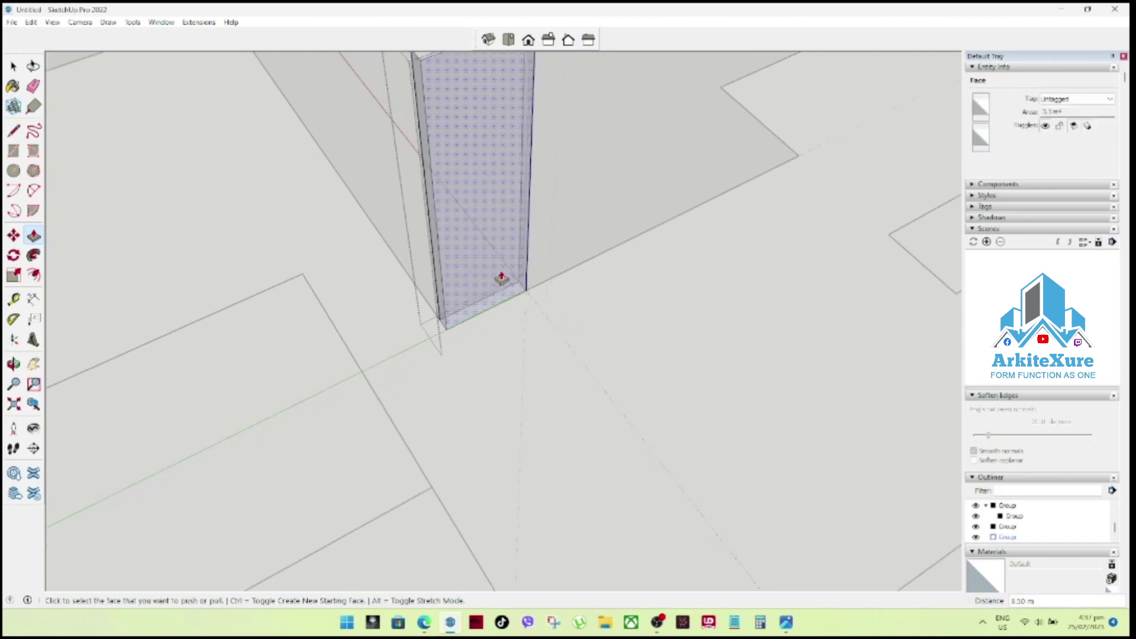
{"action": "scroll", "coordinate": [525, 304], "scroll_direction": "down", "scroll_amount": 3}
{"action": "mouse_move", "coordinate": [524, 304]}
{"action": "middle_mouse_down"}
{"action": "mouse_move", "coordinate": [538, 299]}
{"action": "mouse_move", "coordinate": [513, 299]}
{"action": "mouse_move", "coordinate": [530, 281]}
{"action": "mouse_move", "coordinate": [1002, 240]}
{"action": "mouse_move", "coordinate": [622, 322]}
{"action": "mouse_move", "coordinate": [735, 348]}
{"action": "middle_mouse_up"}
{"action": "scroll", "coordinate": [520, 348], "scroll_direction": "up", "scroll_amount": 1}
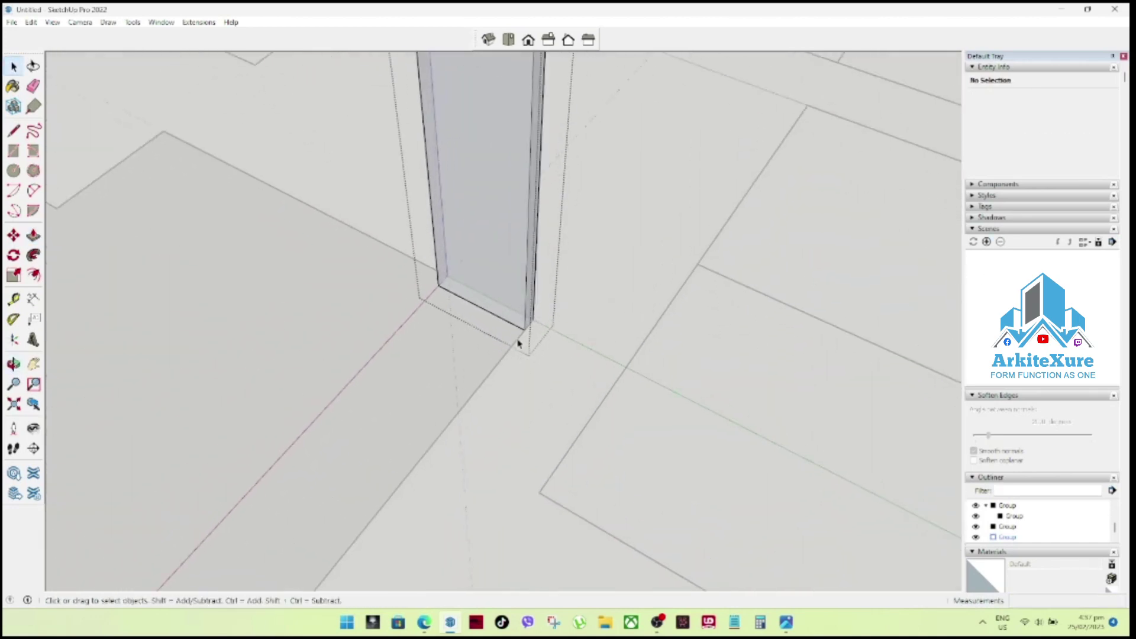
Orbit to the wall's base, then start and cancel a tape-measure guide.
{"action": "scroll", "coordinate": [556, 319], "scroll_direction": "up", "scroll_amount": 1}
{"action": "middle_click_drag", "start_coordinate": [557, 318], "coordinate": [546, 330]}
{"action": "scroll", "coordinate": [566, 385], "scroll_direction": "up", "scroll_amount": 1}
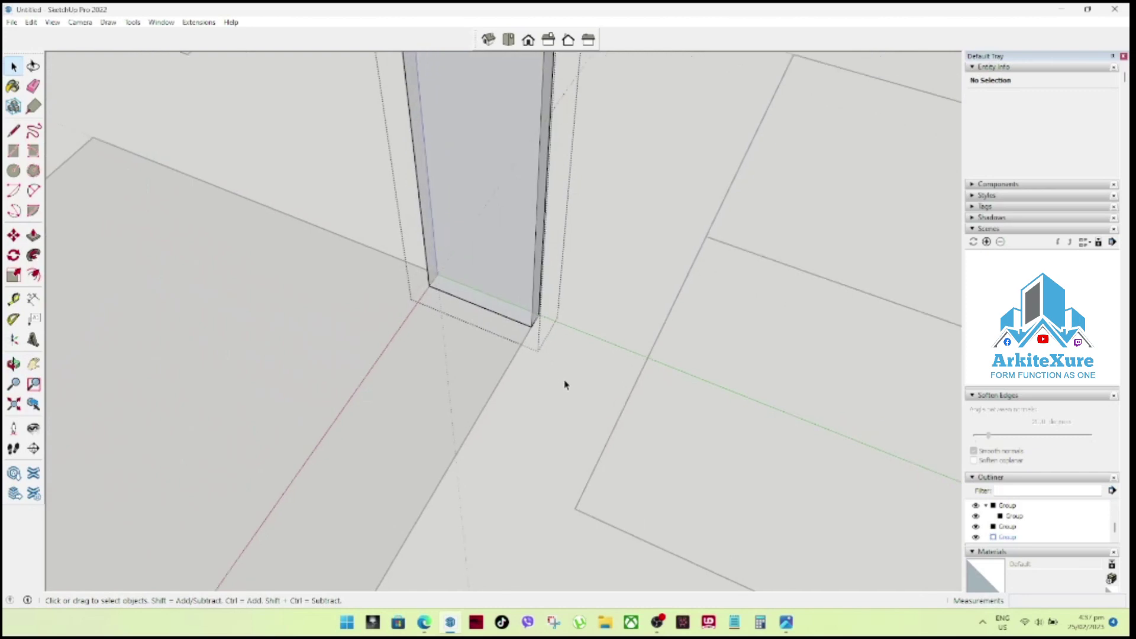
{"action": "left_click", "coordinate": [14, 299]}
{"action": "left_click", "coordinate": [505, 370]}
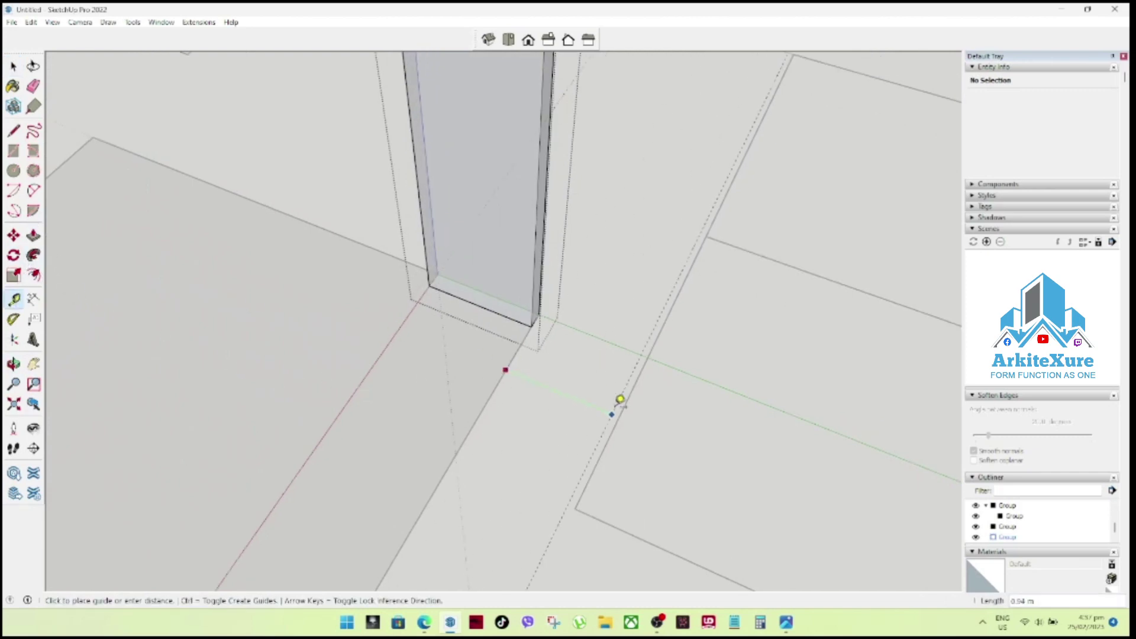
{"action": "key", "text": "space"}
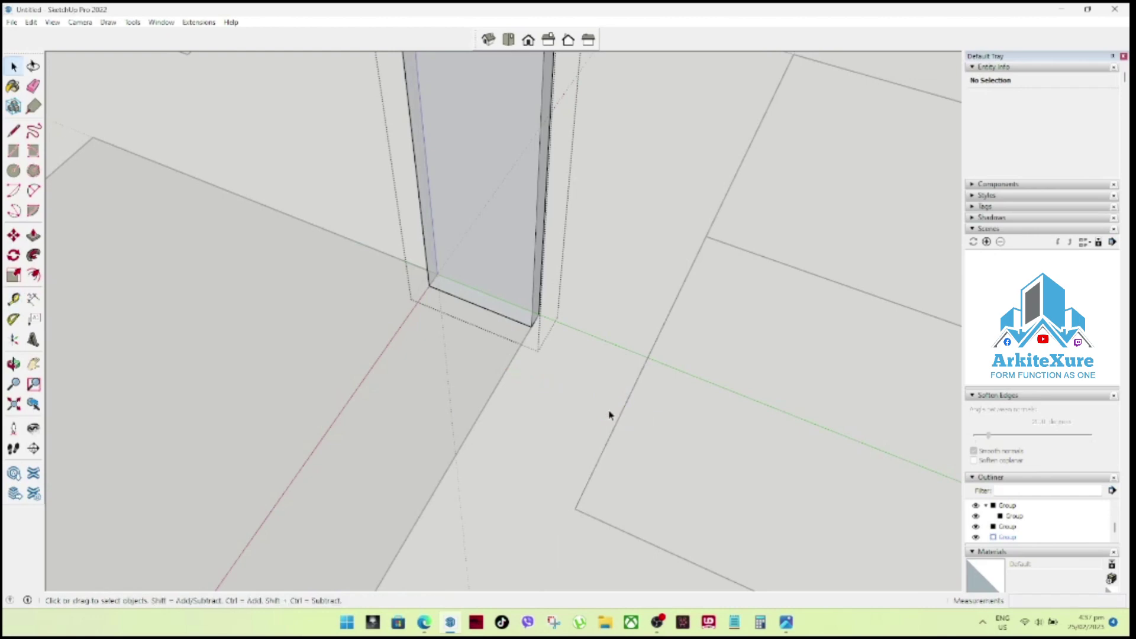
{"action": "scroll", "coordinate": [598, 360], "scroll_direction": "down", "scroll_amount": 1}
Copy the wall's right vertical edge with Move+Ctrl, then undo the misplaced copy.
{"action": "mouse_move", "coordinate": [598, 360]}
{"action": "middle_mouse_down"}
{"action": "mouse_move", "coordinate": [563, 330]}
{"action": "mouse_move", "coordinate": [593, 296]}
{"action": "mouse_move", "coordinate": [583, 300]}
{"action": "middle_mouse_up"}
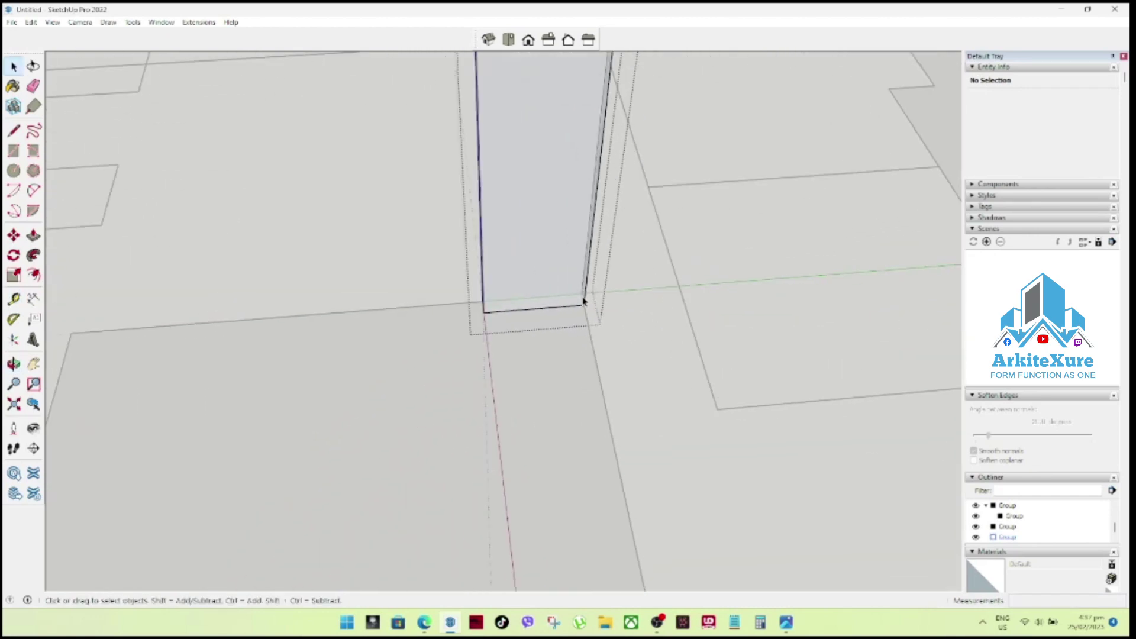
{"action": "left_click", "coordinate": [584, 303]}
{"action": "key", "text": "m"}
{"action": "left_click", "coordinate": [586, 305]}
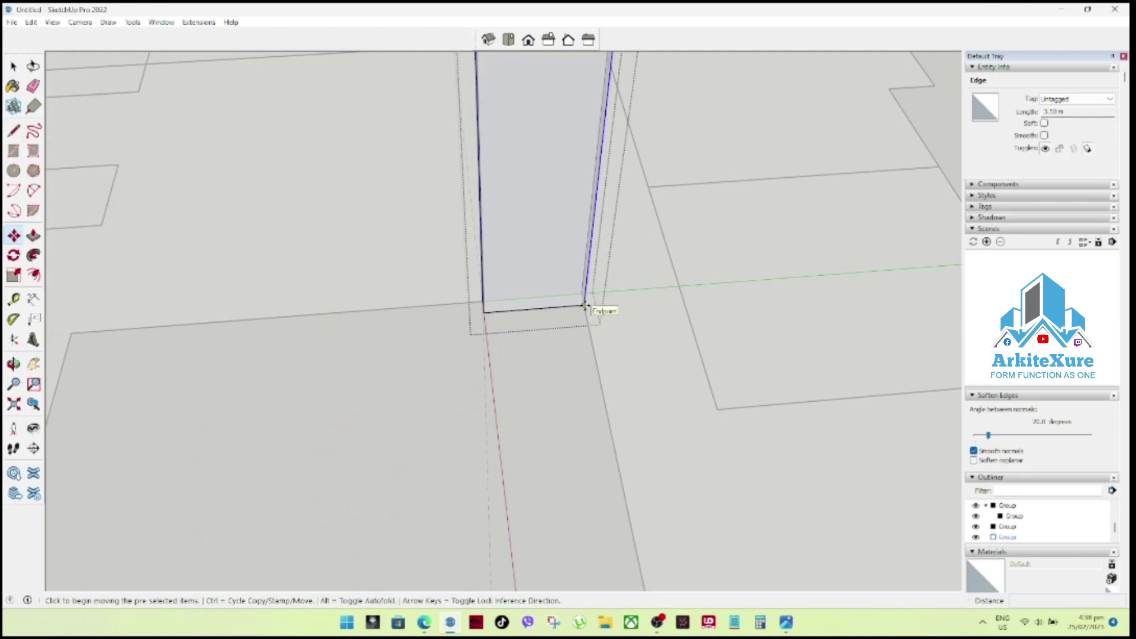
{"action": "key", "text": "ctrl"}
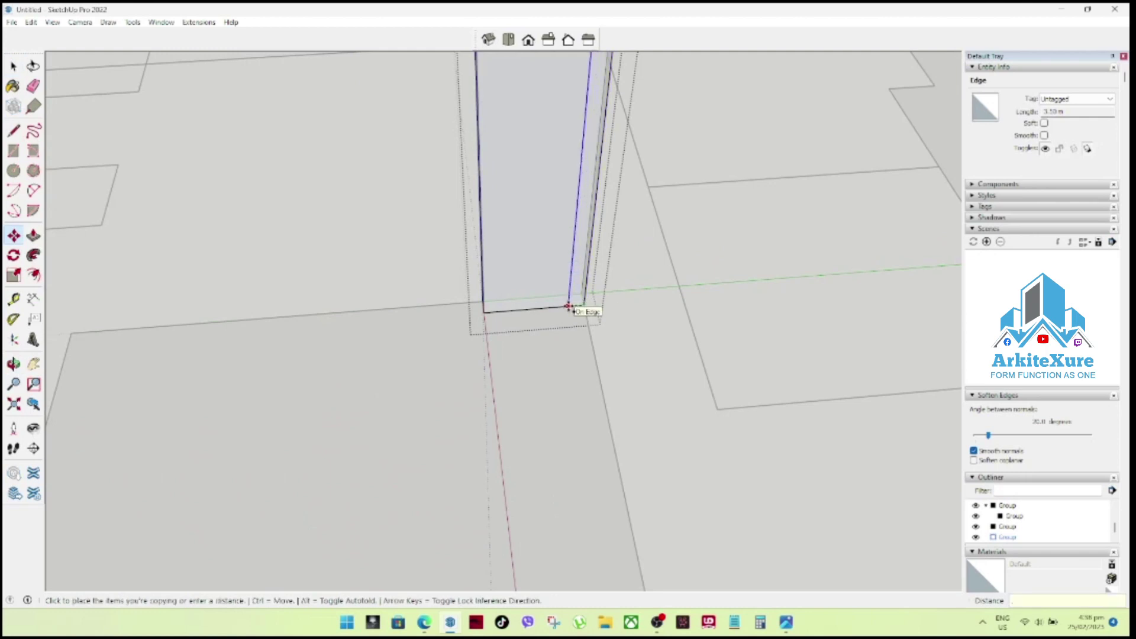
{"action": "type", "text": "5"}
{"action": "key", "text": "Return"}
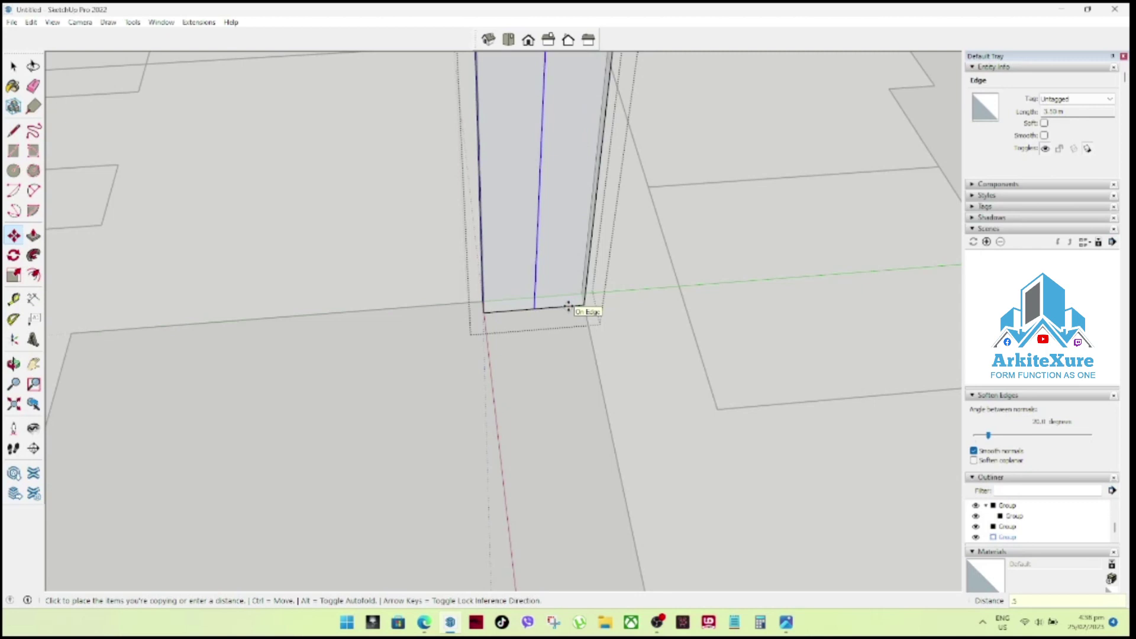
{"action": "key", "text": "ctrl+z"}
{"action": "key", "text": "space"}
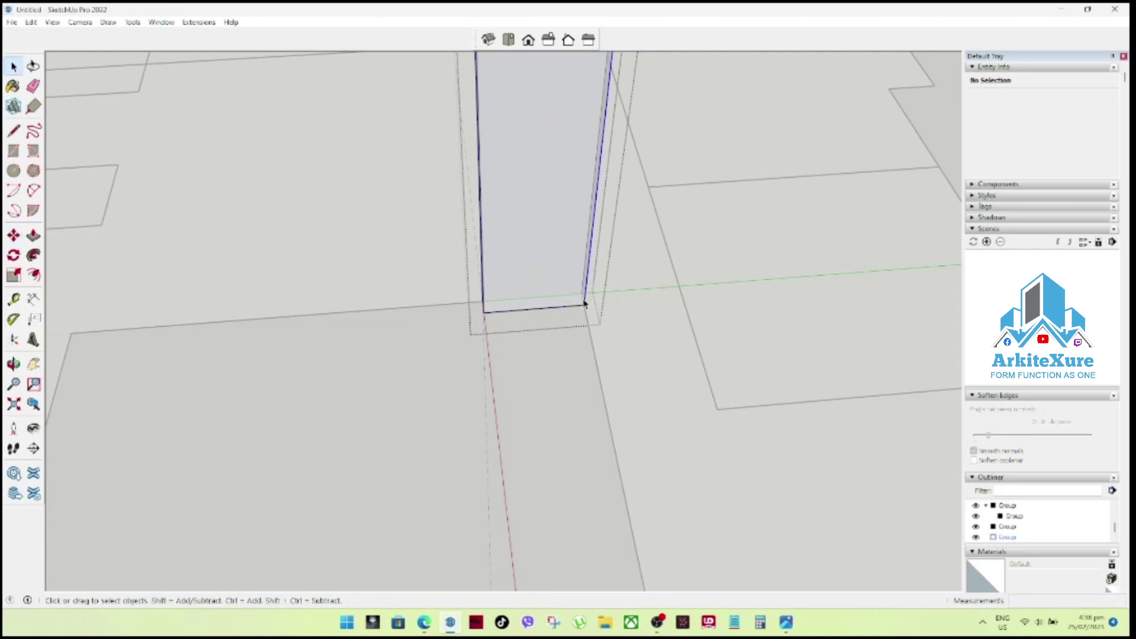
Copy the wall's right vertical edge 0.15 m inward to split off a narrow strip.
{"action": "left_click", "coordinate": [584, 304]}
{"action": "key", "text": "m"}
{"action": "key", "text": "ctrl"}
{"action": "left_click", "coordinate": [583, 304]}
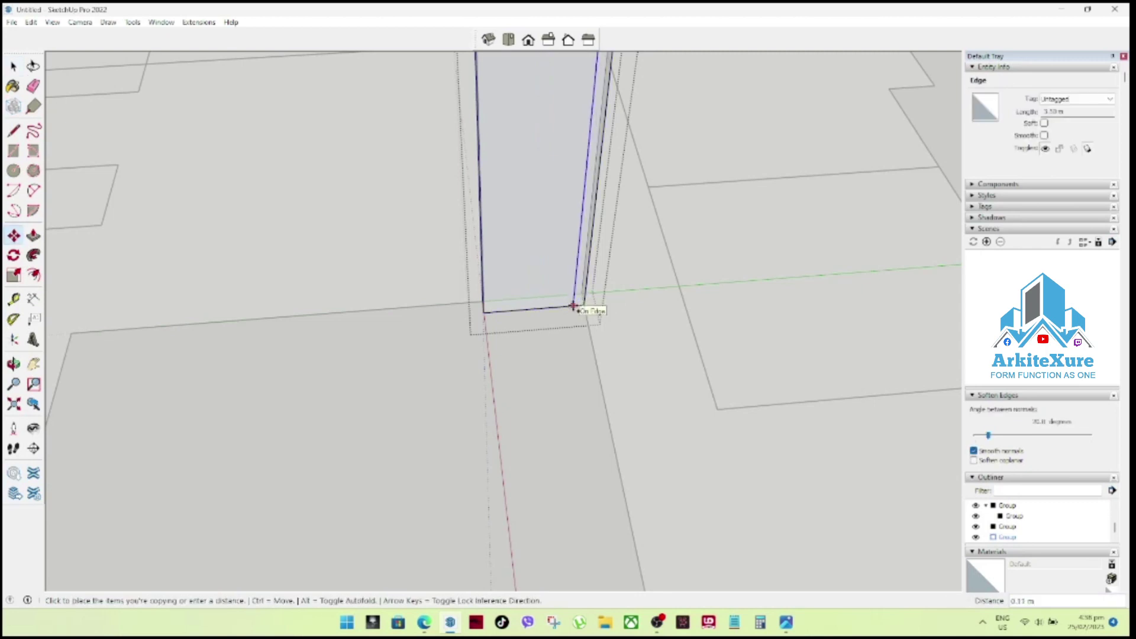
{"action": "key", "text": "Return"}
{"action": "key", "text": "space"}
{"action": "left_click", "coordinate": [577, 299], "text": "shift"}
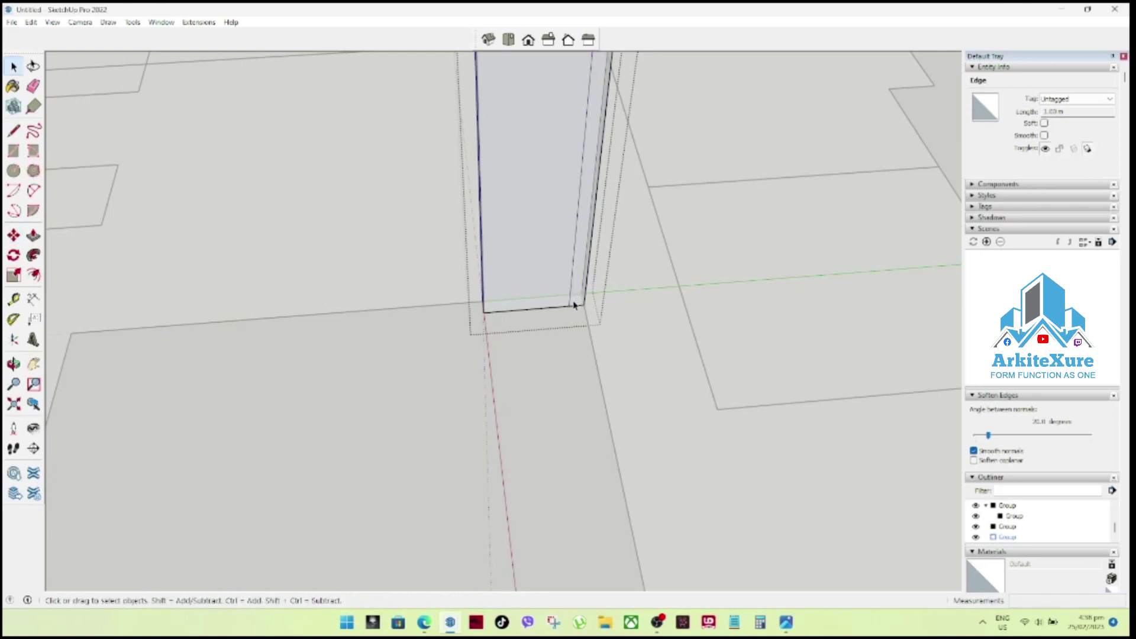
Push/Pull the 0.15 m strip outward into a thin perpendicular wall return.
{"action": "scroll", "coordinate": [577, 302], "scroll_direction": "down", "scroll_amount": 2}
{"action": "scroll", "coordinate": [577, 288], "scroll_direction": "up", "scroll_amount": 2}
{"action": "left_click", "coordinate": [576, 297]}
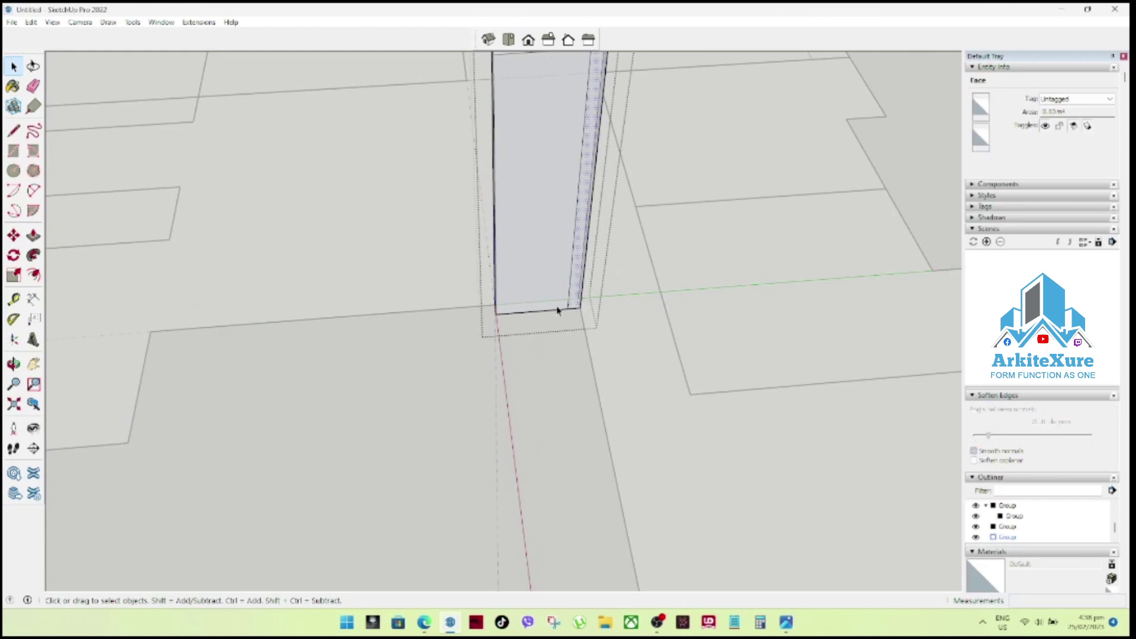
{"action": "key", "text": "p"}
{"action": "scroll", "coordinate": [563, 361], "scroll_direction": "down", "scroll_amount": 2}
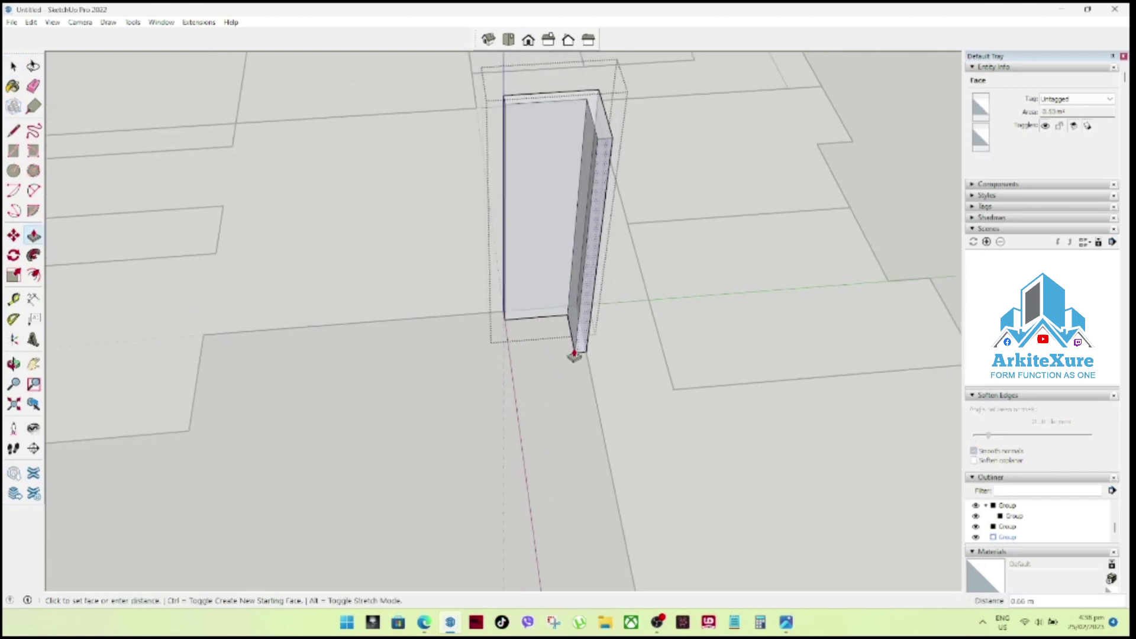
{"action": "scroll", "coordinate": [574, 338], "scroll_direction": "down", "scroll_amount": 2}
{"action": "scroll", "coordinate": [569, 311], "scroll_direction": "down", "scroll_amount": 2}
{"action": "left_click", "coordinate": [569, 305]}
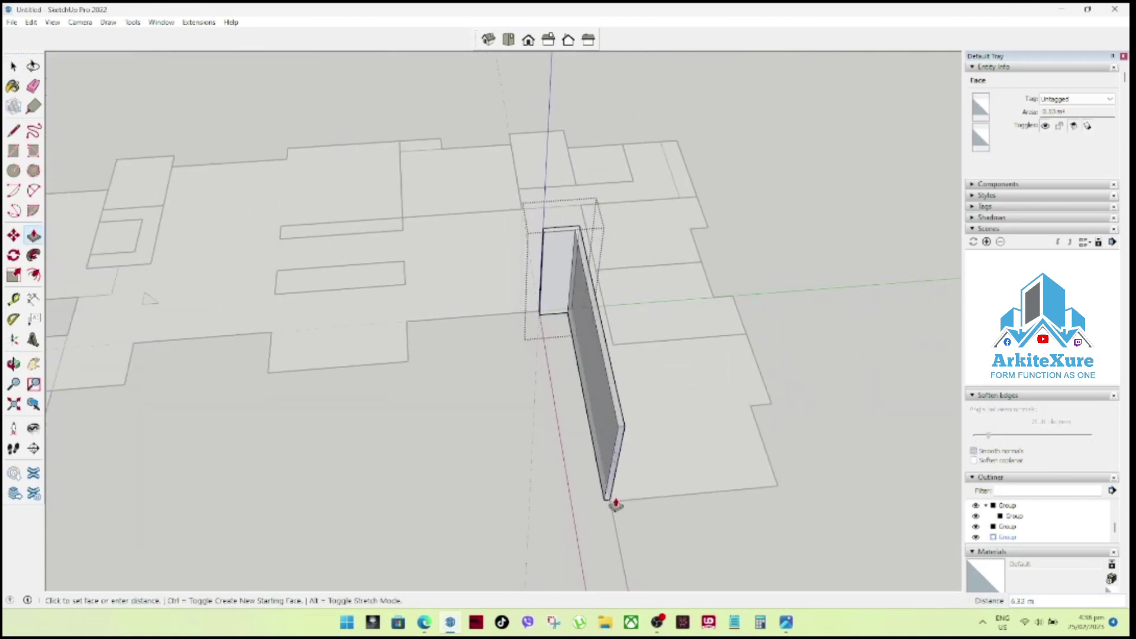
{"action": "left_click", "coordinate": [616, 354]}
{"action": "key", "text": "space"}
{"action": "mouse_move", "coordinate": [617, 356]}
{"action": "middle_mouse_down"}
{"action": "mouse_move", "coordinate": [469, 371]}
{"action": "mouse_move", "coordinate": [403, 358]}
{"action": "mouse_move", "coordinate": [584, 385]}
{"action": "mouse_move", "coordinate": [543, 406]}
{"action": "mouse_move", "coordinate": [497, 391]}
{"action": "middle_mouse_up"}
Close the wall group and open the notched room's group for editing.
{"action": "scroll", "coordinate": [456, 368], "scroll_direction": "up", "scroll_amount": 3}
{"action": "left_click", "coordinate": [346, 322]}
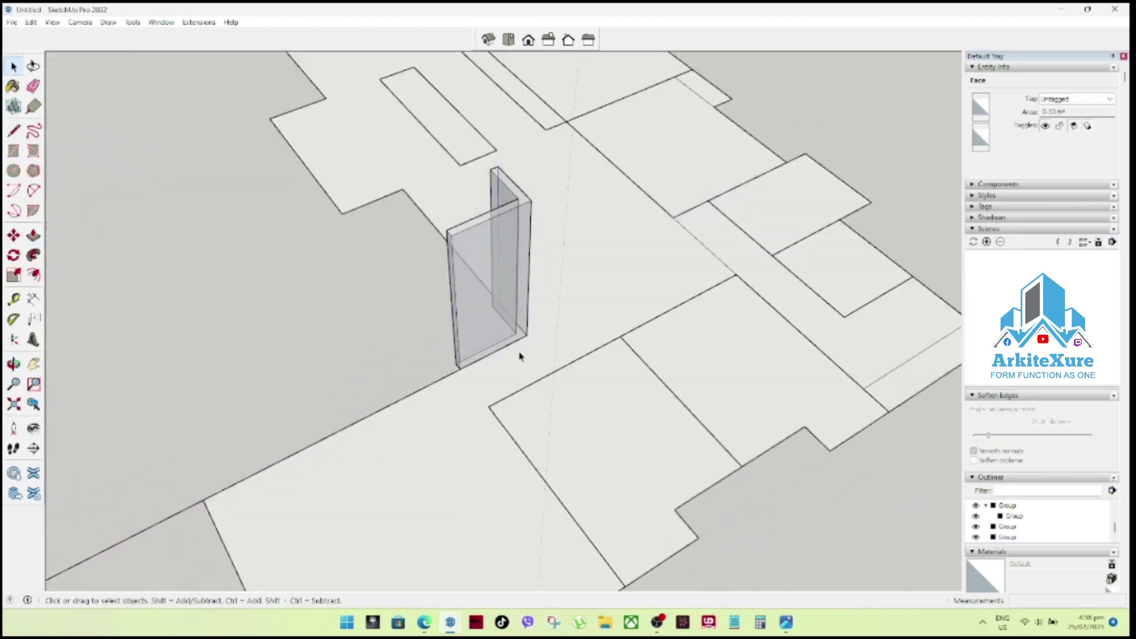
{"action": "scroll", "coordinate": [519, 355], "scroll_direction": "down", "scroll_amount": 4}
{"action": "middle_click_drag", "start_coordinate": [563, 375], "coordinate": [502, 303]}
{"action": "scroll", "coordinate": [521, 391], "scroll_direction": "up", "scroll_amount": 3}
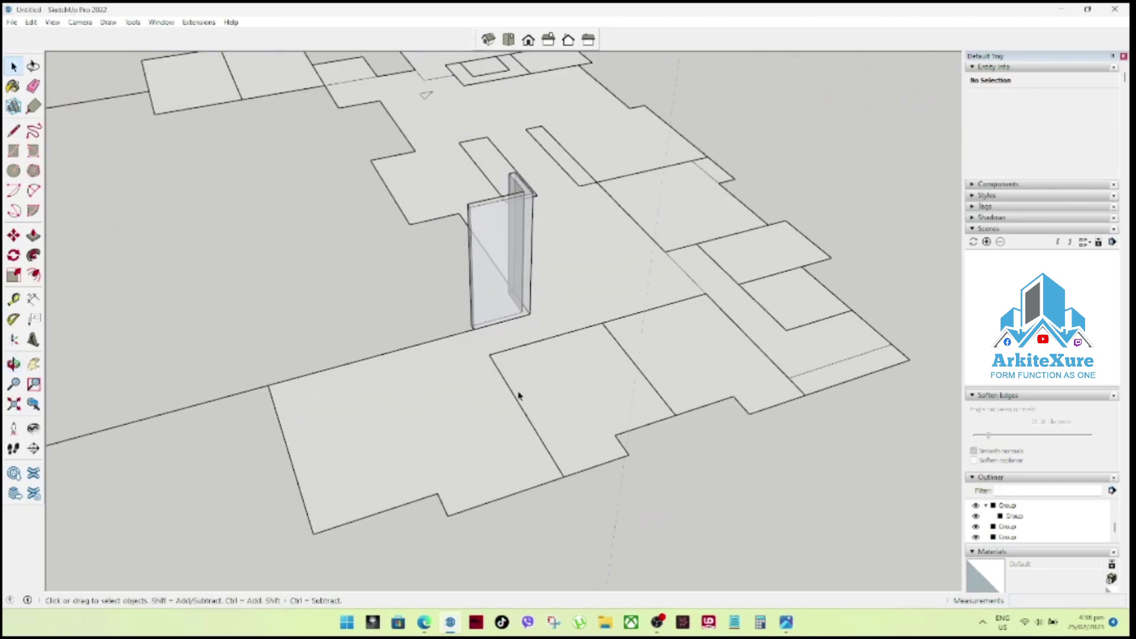
{"action": "double_click", "coordinate": [529, 389]}
{"action": "scroll", "coordinate": [539, 401], "scroll_direction": "up", "scroll_amount": 2}
{"action": "middle_click_drag", "start_coordinate": [540, 398], "coordinate": [525, 414]}
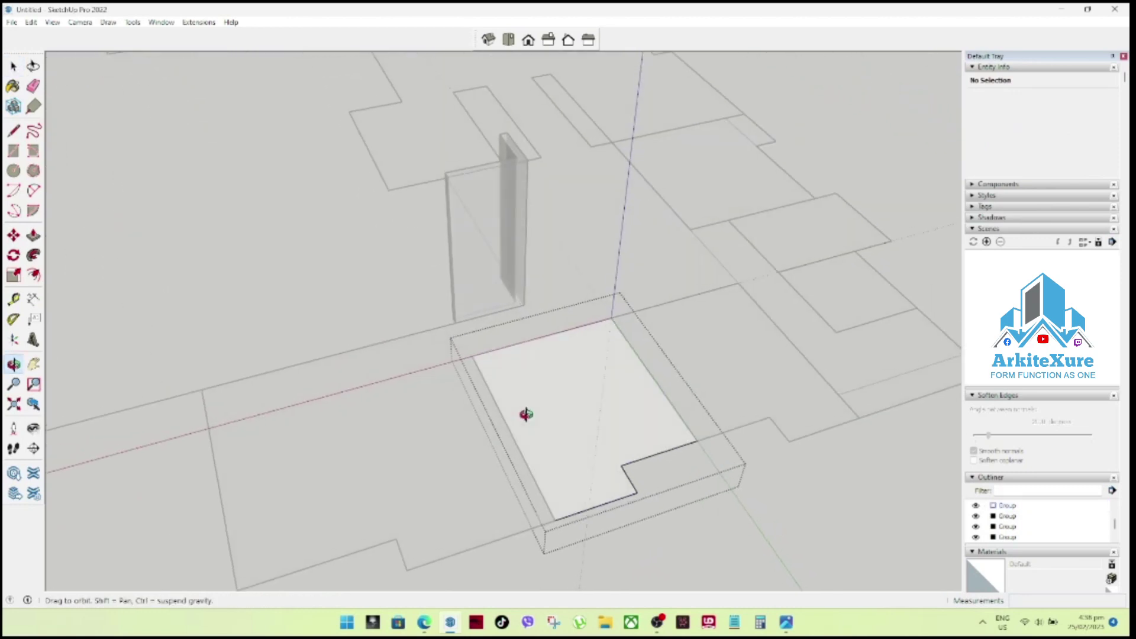
{"action": "scroll", "coordinate": [510, 428], "scroll_direction": "up", "scroll_amount": 2}
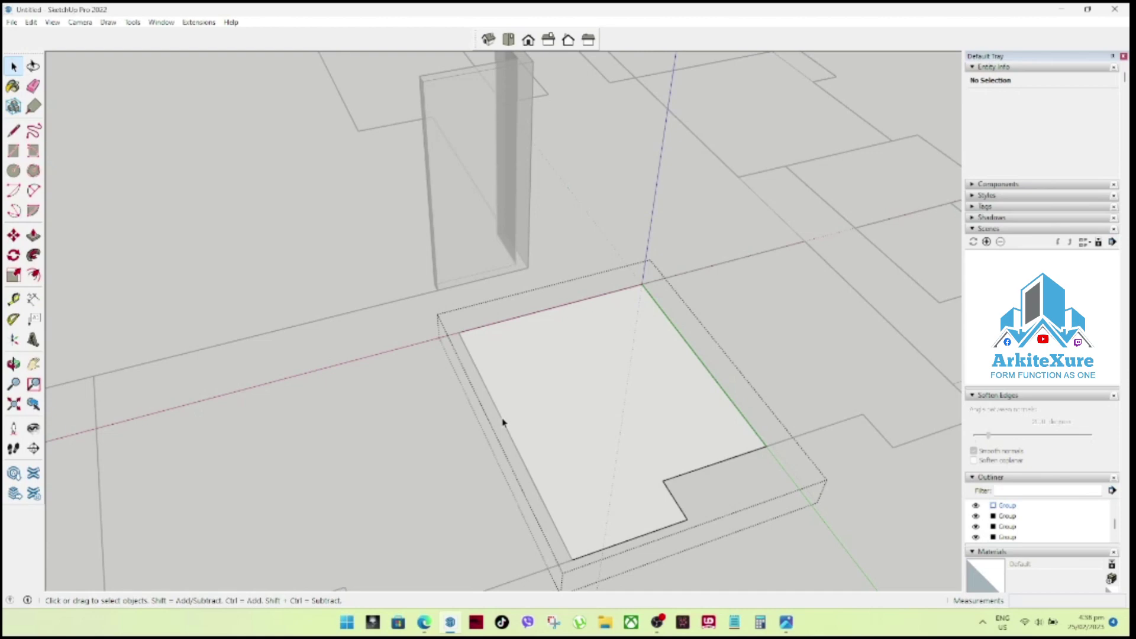
Offset the notched room's floor outline 0.15 m inward.
{"action": "left_click", "coordinate": [34, 276]}
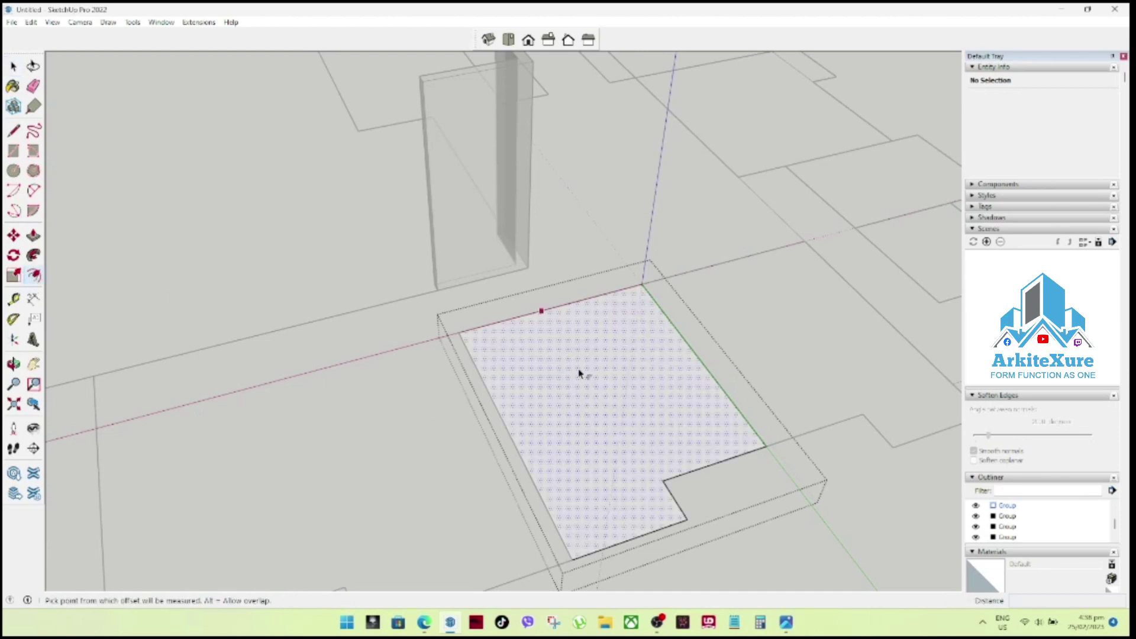
{"action": "left_click", "coordinate": [505, 320]}
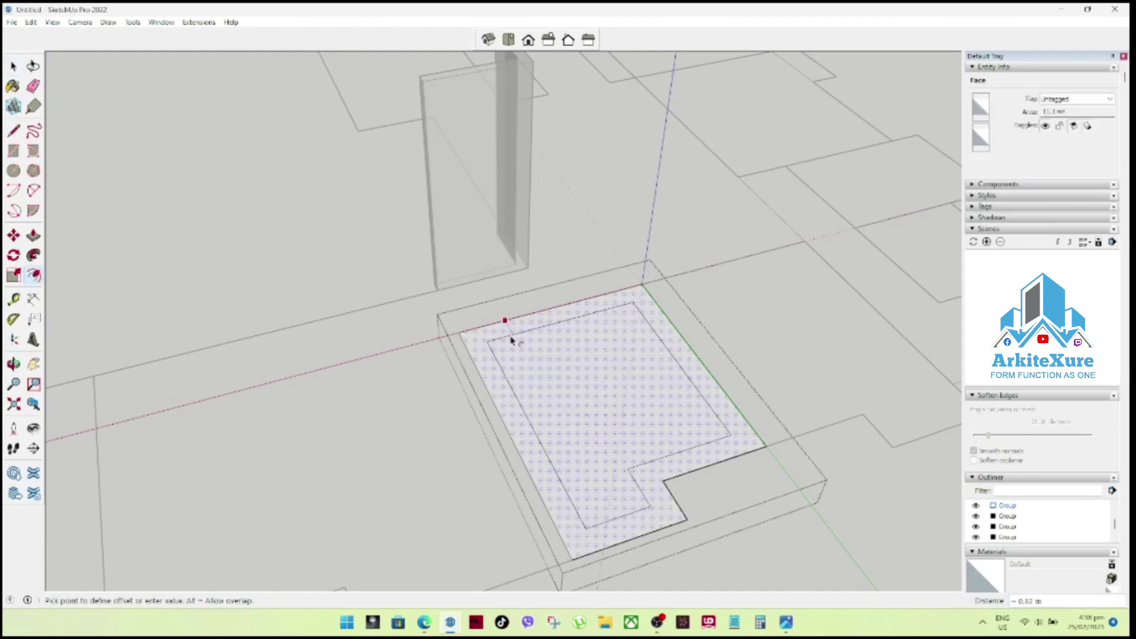
{"action": "key", "text": "Return"}
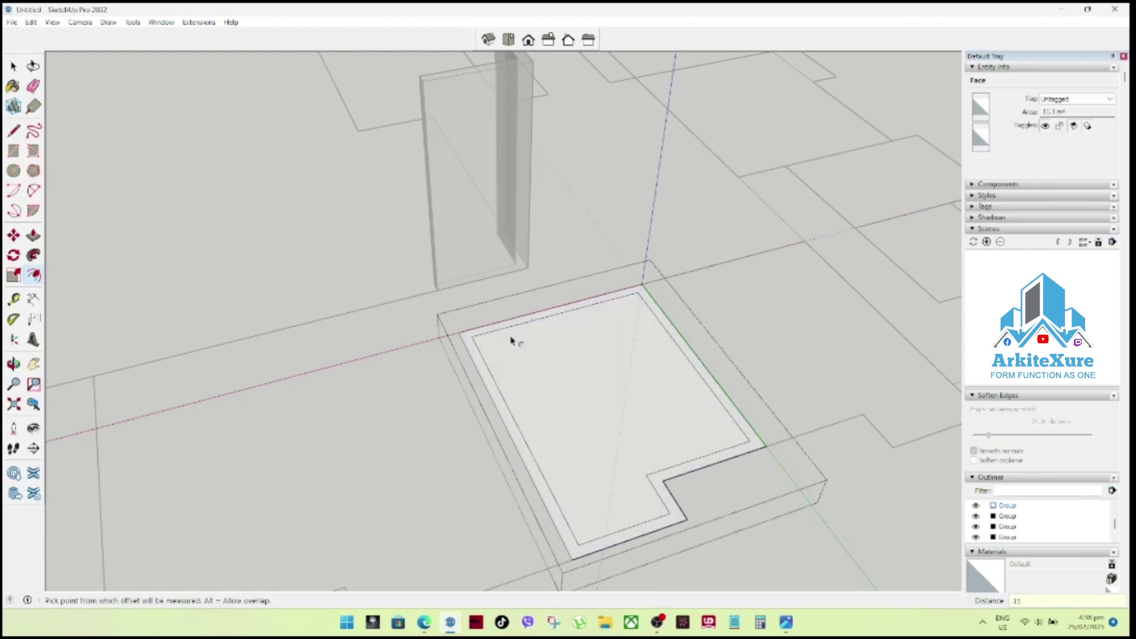
{"action": "key", "text": "space"}
{"action": "scroll", "coordinate": [660, 356], "scroll_direction": "down", "scroll_amount": 3}
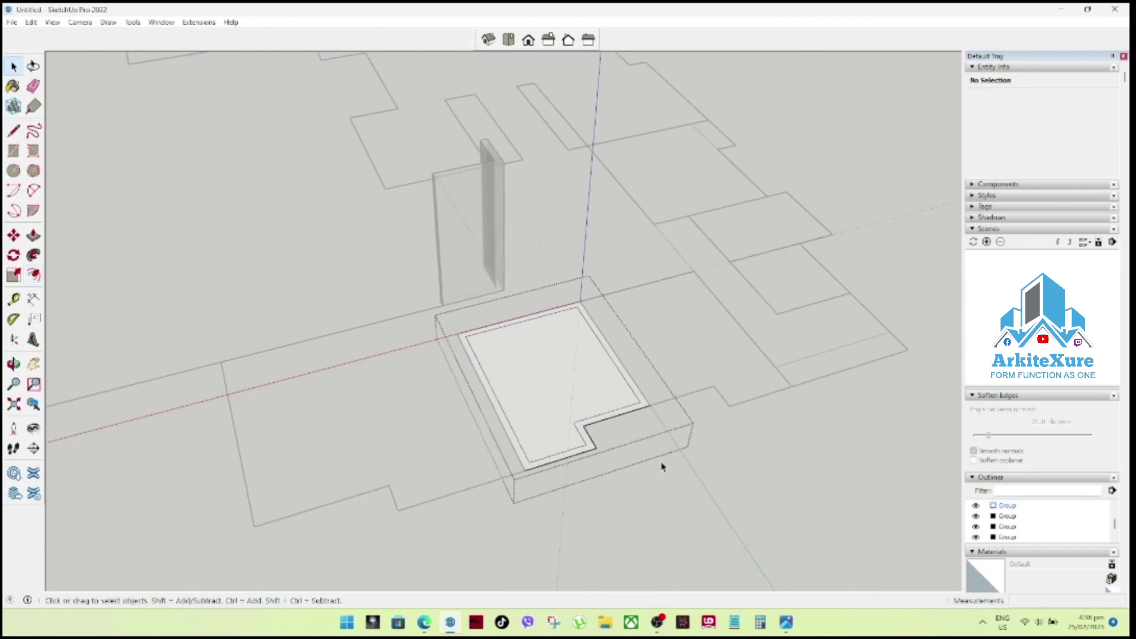
{"action": "scroll", "coordinate": [578, 462], "scroll_direction": "up", "scroll_amount": 1}
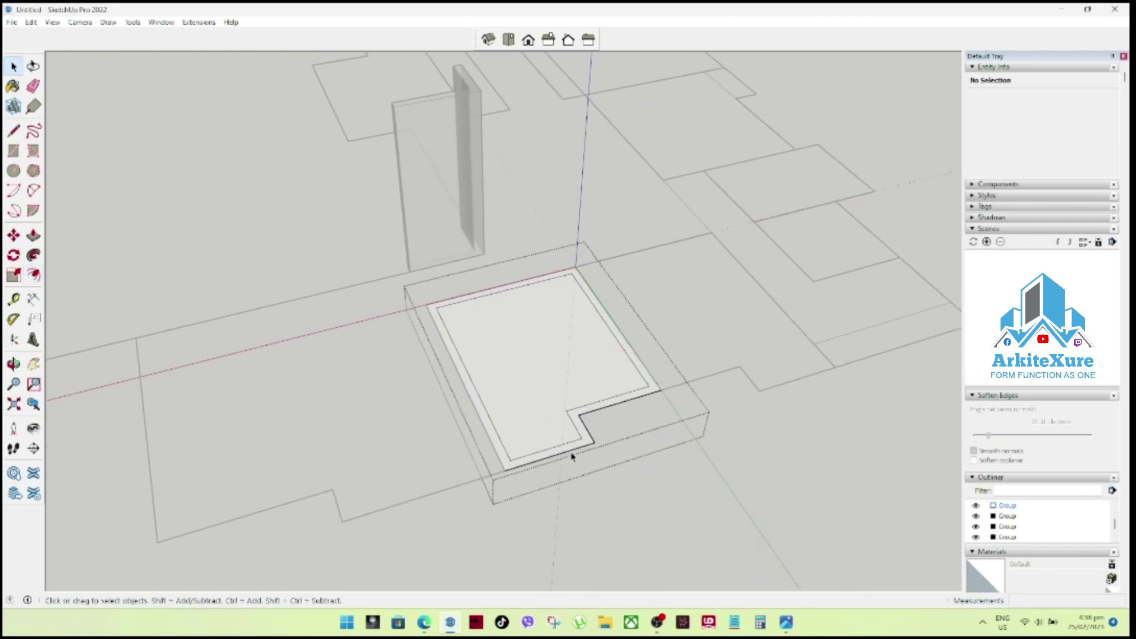
{"action": "scroll", "coordinate": [525, 466], "scroll_direction": "up", "scroll_amount": 1}
Draw two short lines across the notched room's 0.15 m wall strip.
{"action": "key", "text": "l"}
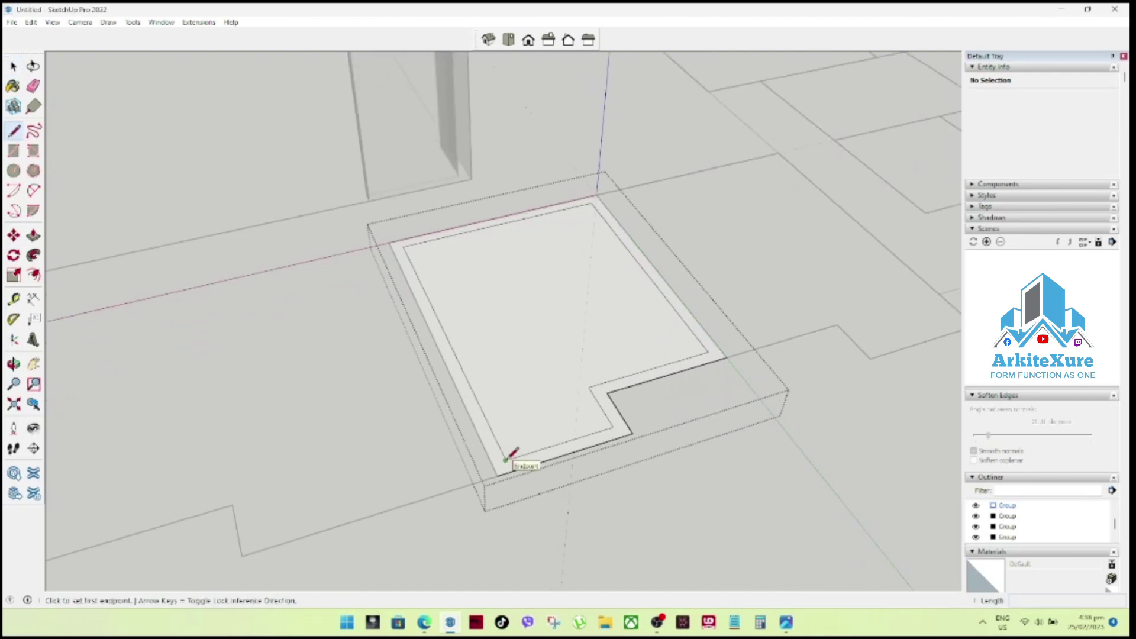
{"action": "left_click", "coordinate": [506, 460]}
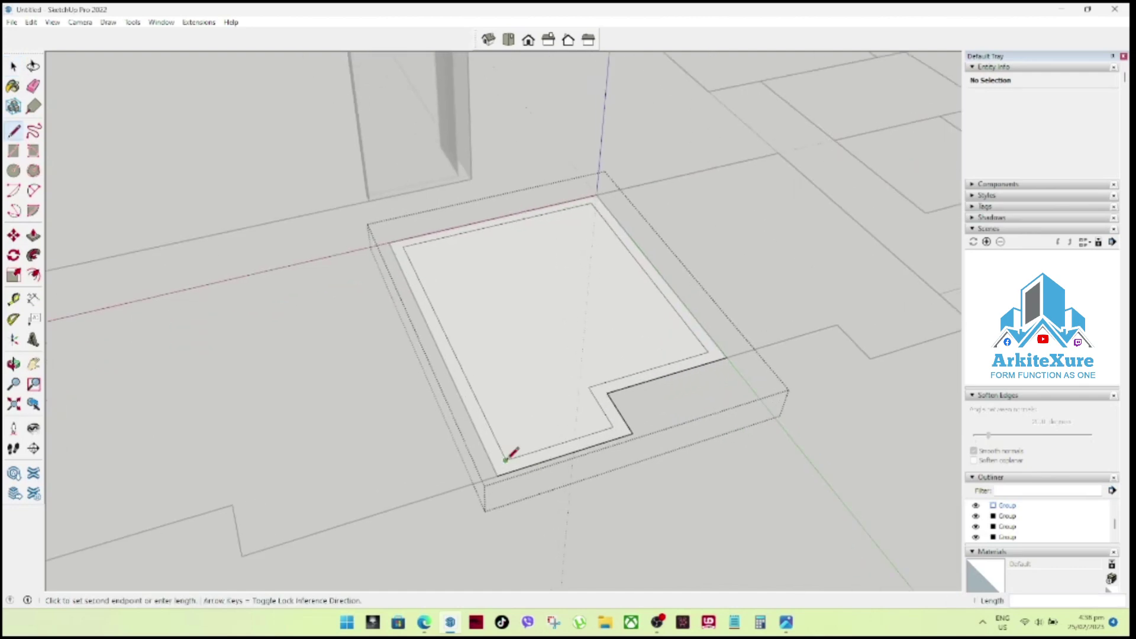
{"action": "scroll", "coordinate": [514, 450], "scroll_direction": "down", "scroll_amount": 1}
{"action": "scroll", "coordinate": [592, 414], "scroll_direction": "down", "scroll_amount": 2}
{"action": "left_click", "coordinate": [581, 420]}
{"action": "scroll", "coordinate": [616, 447], "scroll_direction": "up", "scroll_amount": 1}
{"action": "scroll", "coordinate": [563, 414], "scroll_direction": "up", "scroll_amount": 1}
{"action": "left_click", "coordinate": [550, 422]}
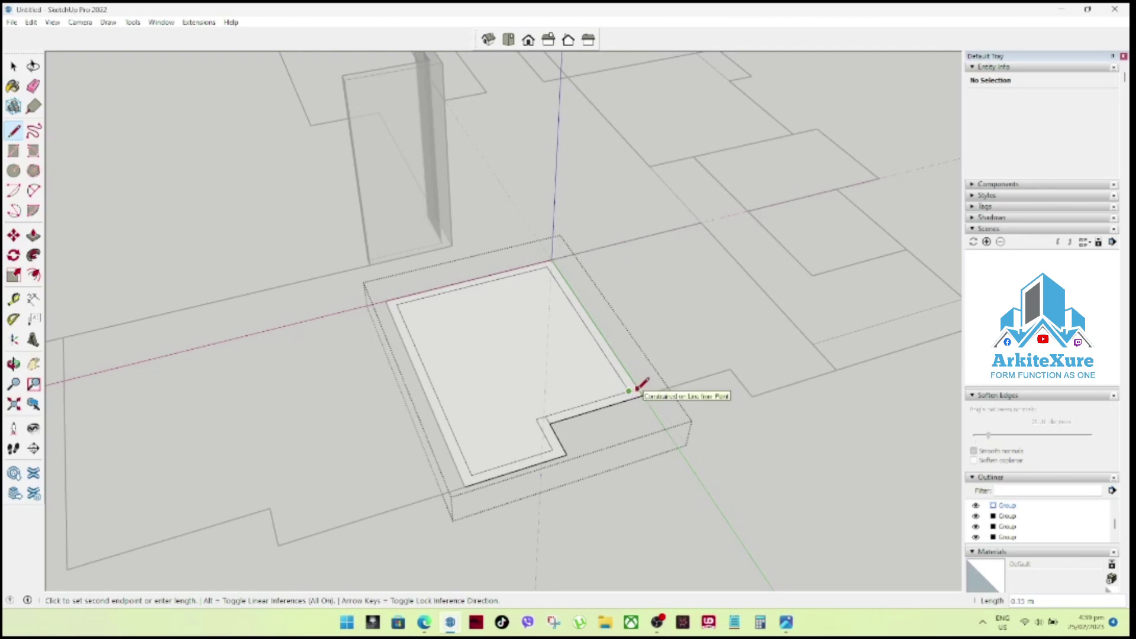
{"action": "left_click", "coordinate": [637, 388]}
{"action": "key", "text": "space"}
Start a line at the wall's inner corner, check the right inner edge, then exit the group.
{"action": "mouse_move", "coordinate": [637, 388]}
{"action": "middle_mouse_down"}
{"action": "mouse_move", "coordinate": [469, 414]}
{"action": "mouse_move", "coordinate": [535, 382]}
{"action": "middle_mouse_up"}
{"action": "scroll", "coordinate": [535, 381], "scroll_direction": "up", "scroll_amount": 2}
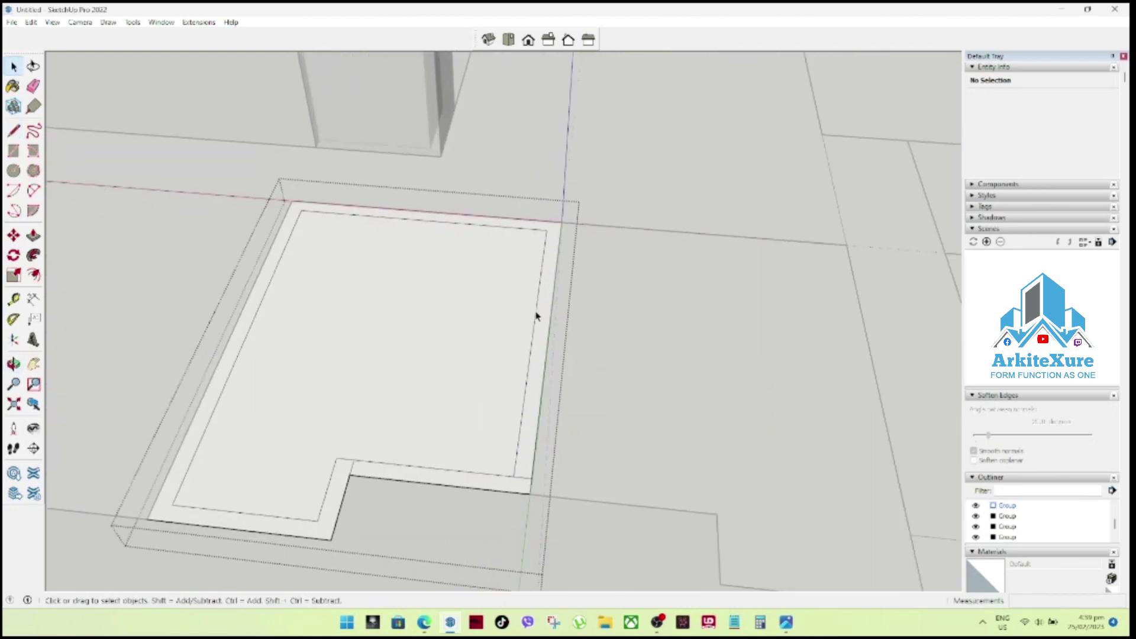
{"action": "key", "text": "l"}
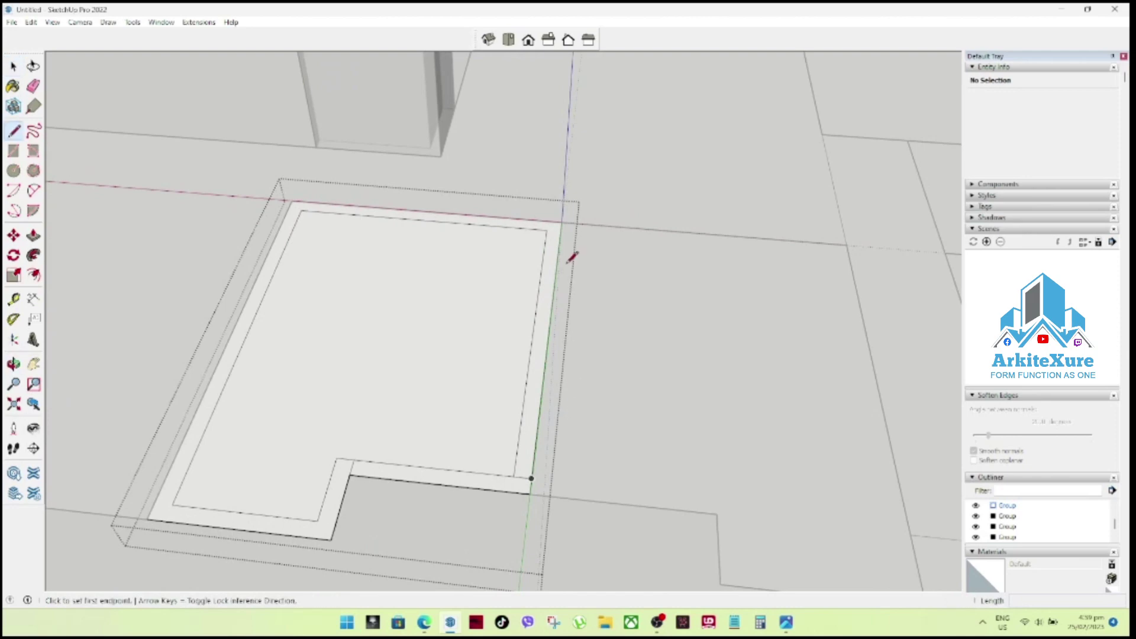
{"action": "left_click", "coordinate": [546, 231]}
{"action": "key", "text": "space"}
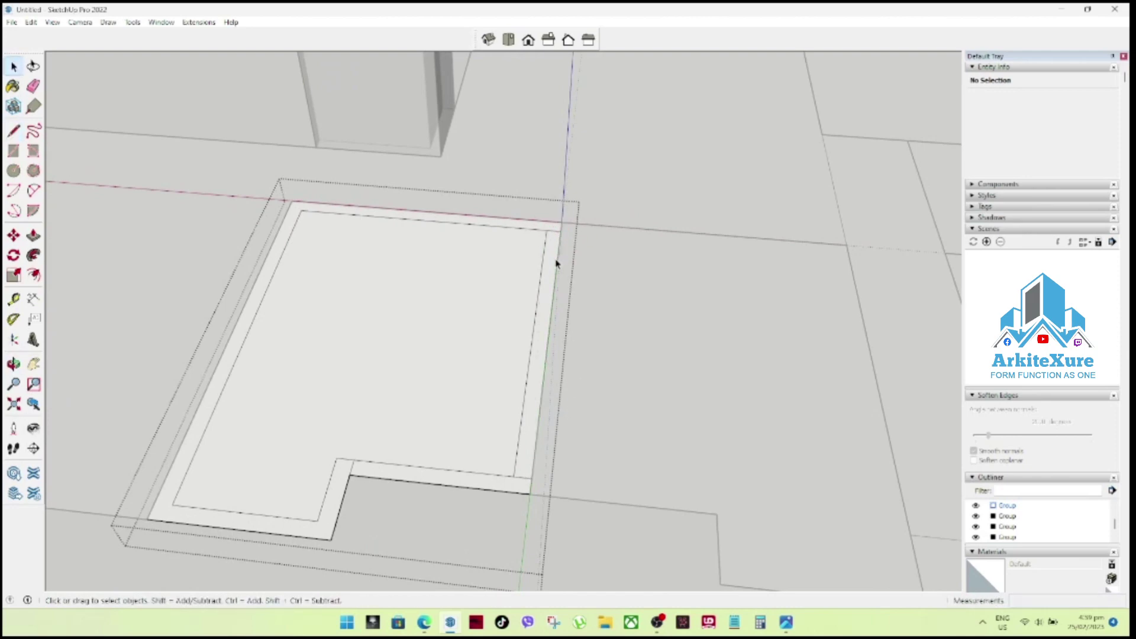
{"action": "left_click", "coordinate": [540, 284]}
{"action": "scroll", "coordinate": [672, 302], "scroll_direction": "down", "scroll_amount": 3}
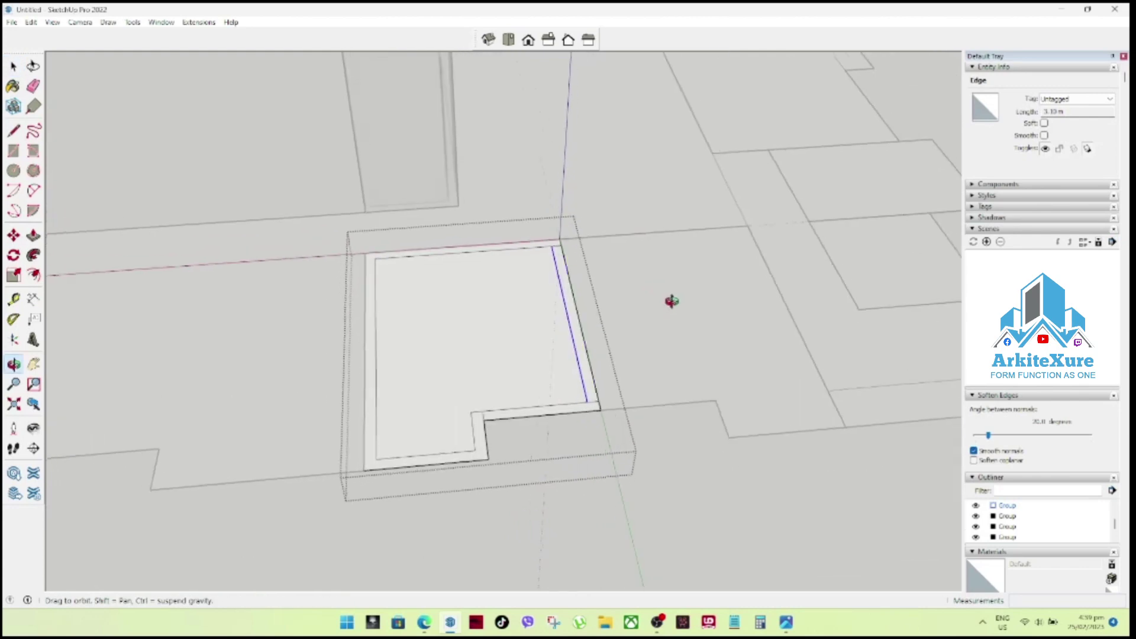
{"action": "left_click", "coordinate": [677, 334]}
{"action": "scroll", "coordinate": [545, 325], "scroll_direction": "down", "scroll_amount": 2}
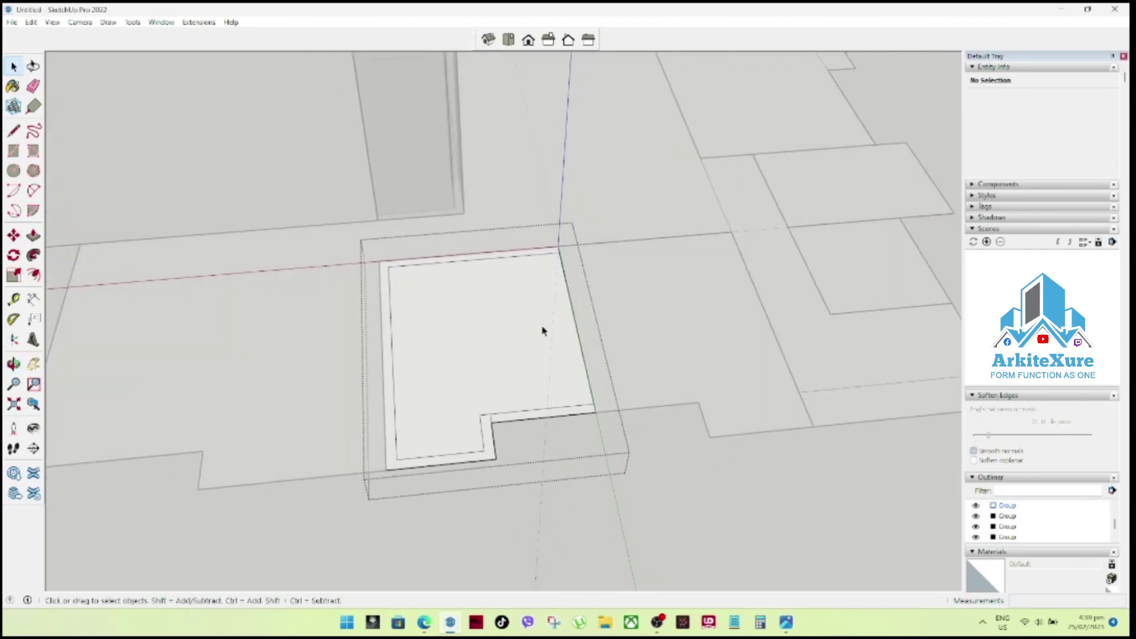
{"action": "left_click", "coordinate": [683, 499]}
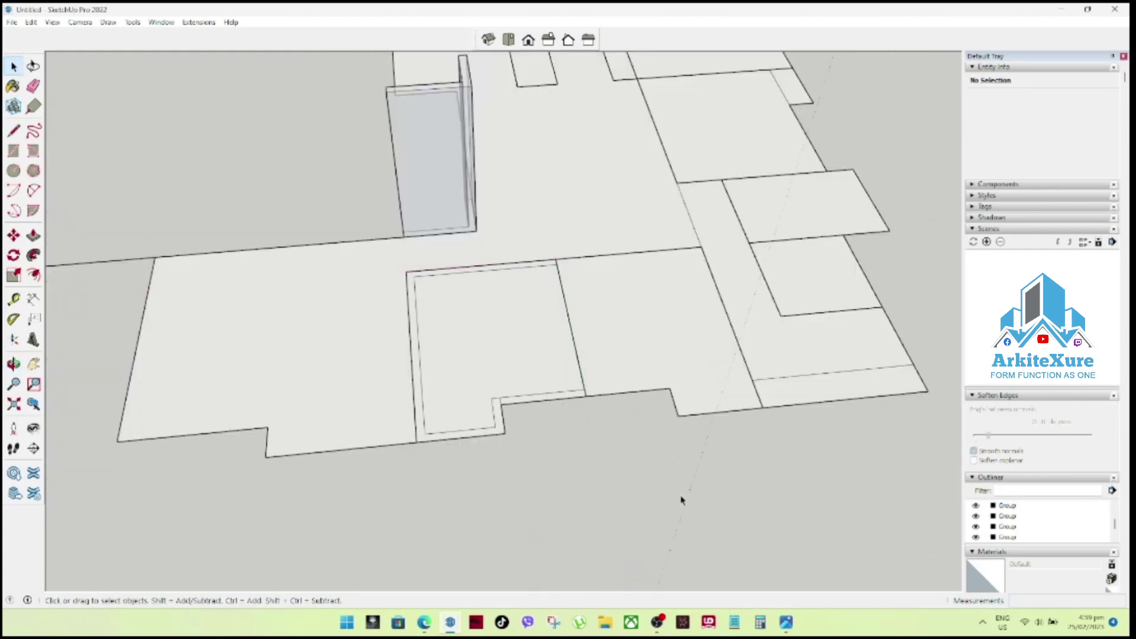
Combine the left and right room groups into one group and open it.
{"action": "left_click", "coordinate": [555, 394]}
{"action": "left_click", "coordinate": [614, 377], "text": "shift"}
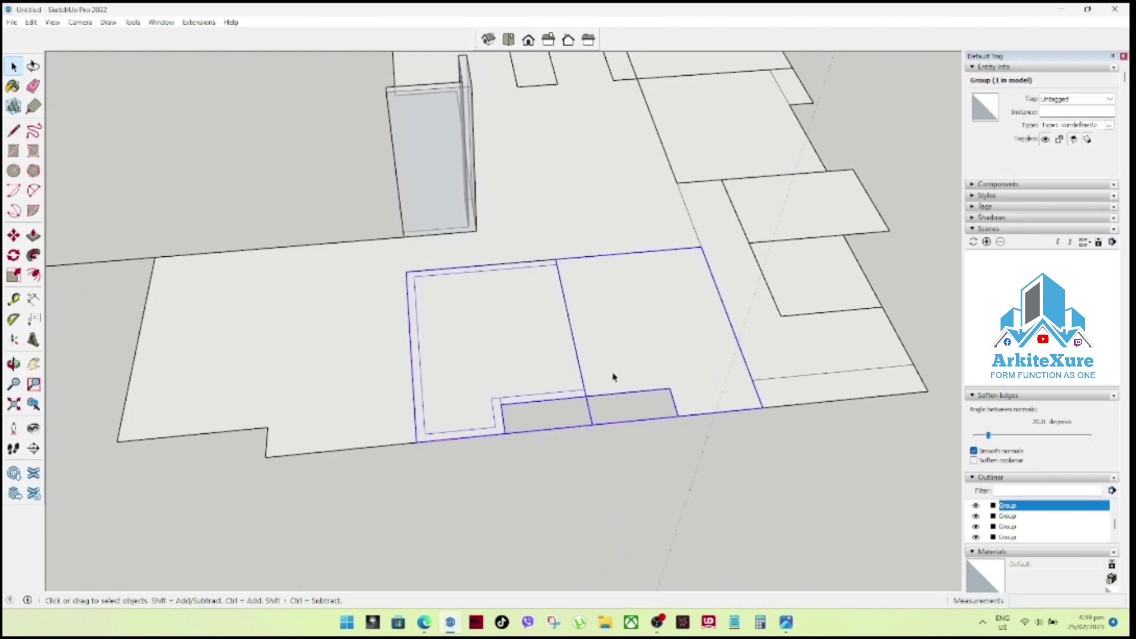
{"action": "right_click", "coordinate": [621, 370]}
{"action": "left_click", "coordinate": [674, 490]}
{"action": "double_click", "coordinate": [625, 353]}
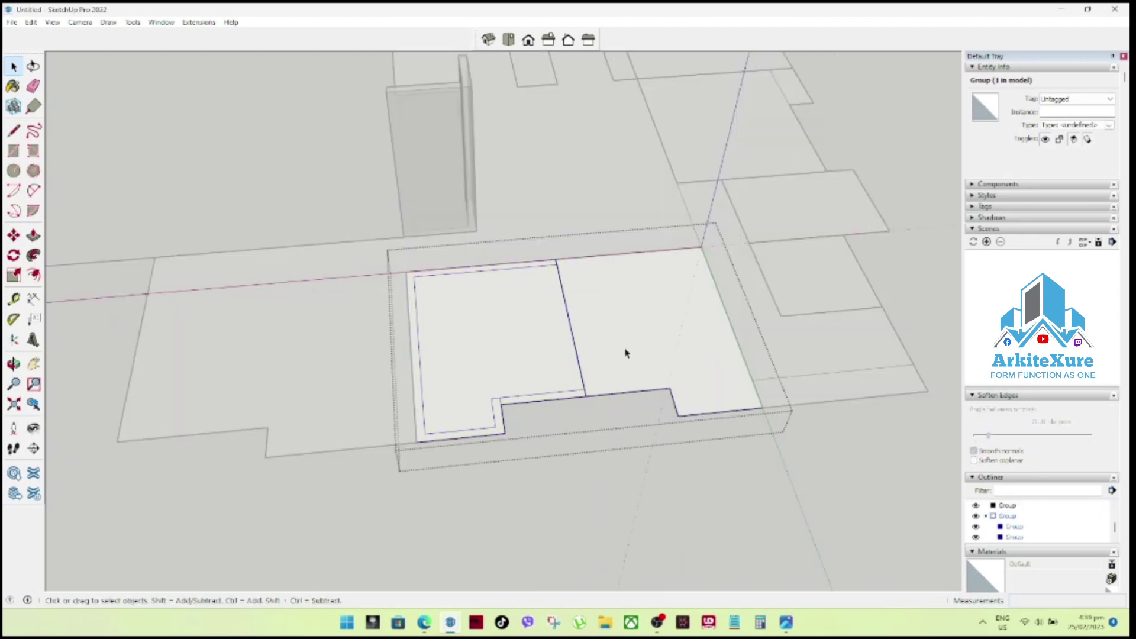
Explode the right room group and offset its floor outline 0.15 m inward.
{"action": "right_click", "coordinate": [626, 353]}
{"action": "left_click", "coordinate": [670, 426]}
{"action": "left_click", "coordinate": [633, 385]}
{"action": "left_click", "coordinate": [34, 274]}
{"action": "left_click", "coordinate": [559, 264]}
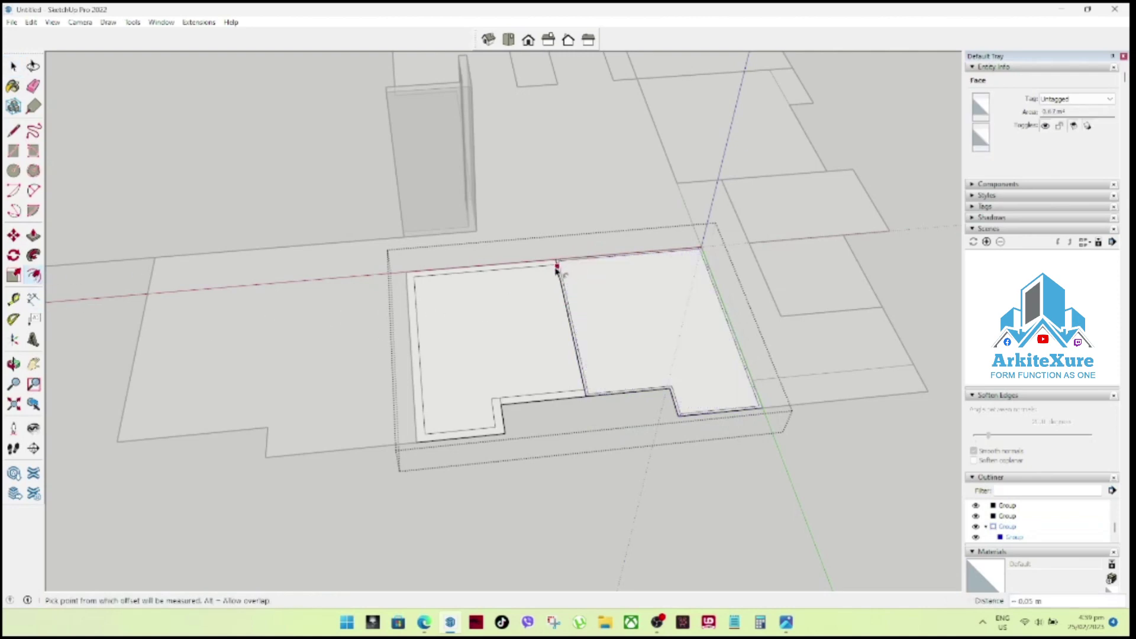
{"action": "left_click", "coordinate": [581, 255]}
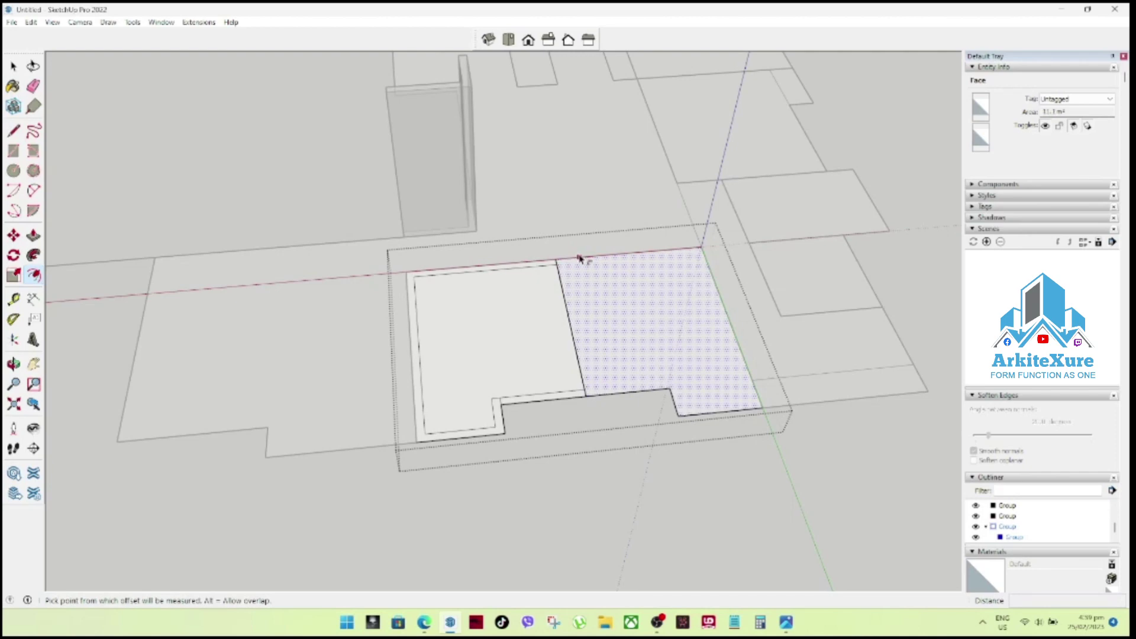
{"action": "left_click", "coordinate": [555, 266]}
{"action": "key", "text": "space"}
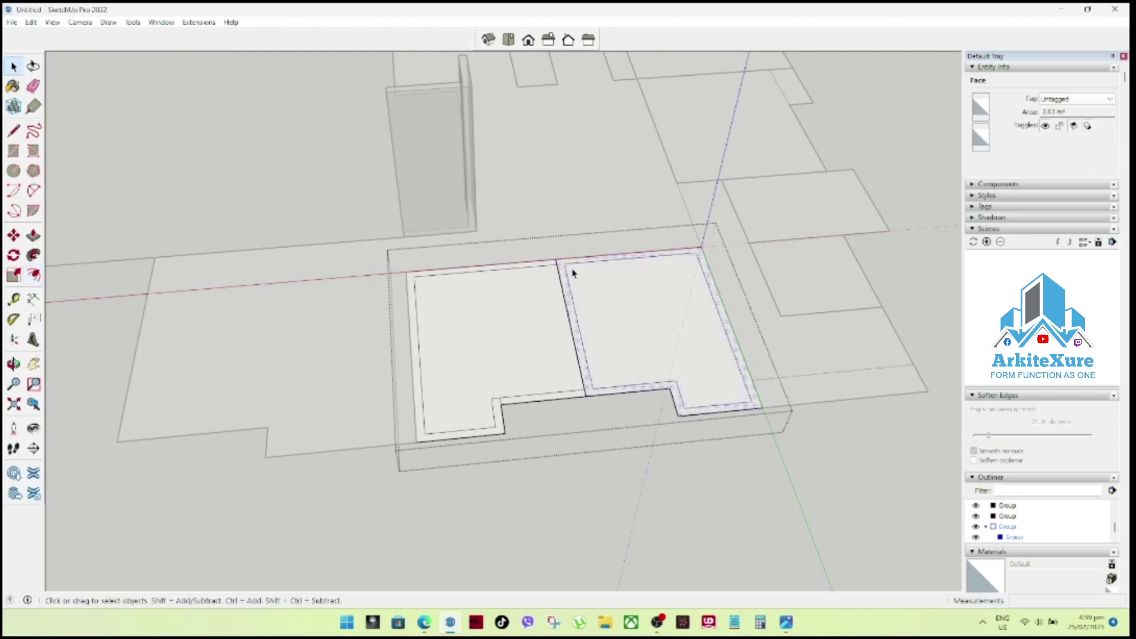
Split the wall strip at the divider and delete its inner edge along the shared side.
{"action": "scroll", "coordinate": [571, 275], "scroll_direction": "up", "scroll_amount": 2}
{"action": "scroll", "coordinate": [567, 283], "scroll_direction": "up", "scroll_amount": 2}
{"action": "key", "text": "l"}
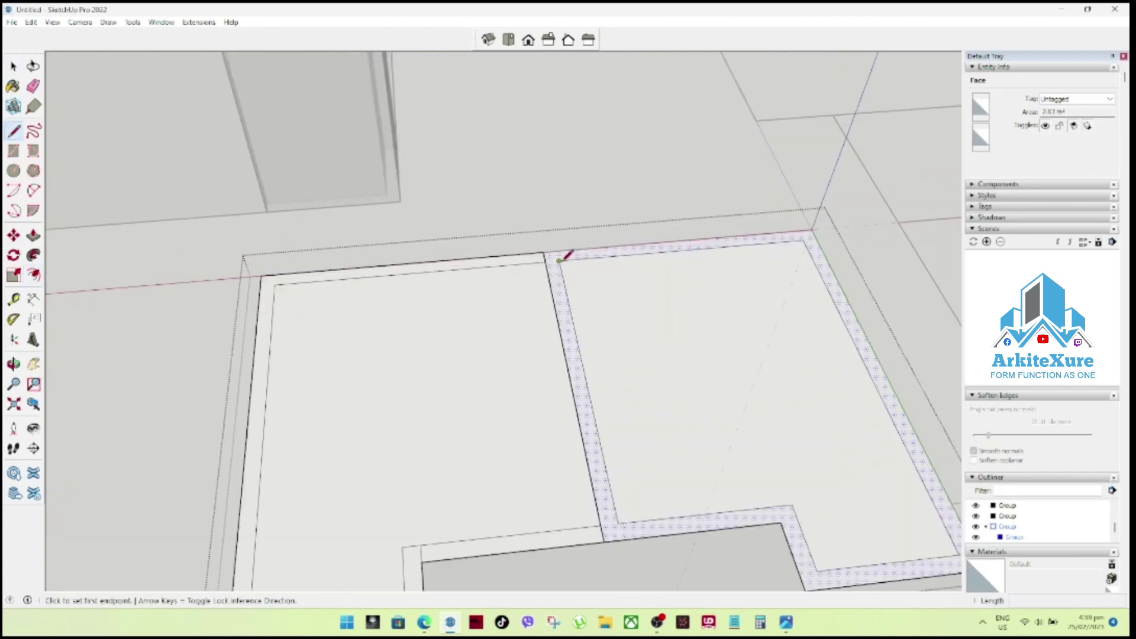
{"action": "left_click", "coordinate": [615, 522]}
{"action": "key", "text": "space"}
{"action": "left_click", "coordinate": [616, 508]}
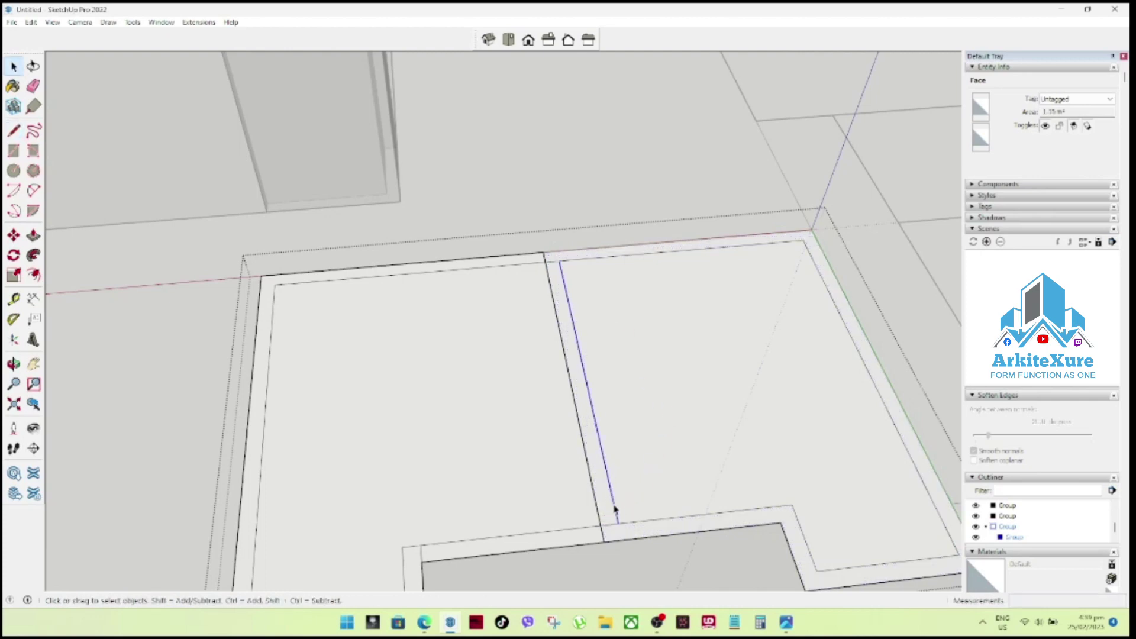
{"action": "key", "text": "Delete"}
{"action": "left_click", "coordinate": [599, 515]}
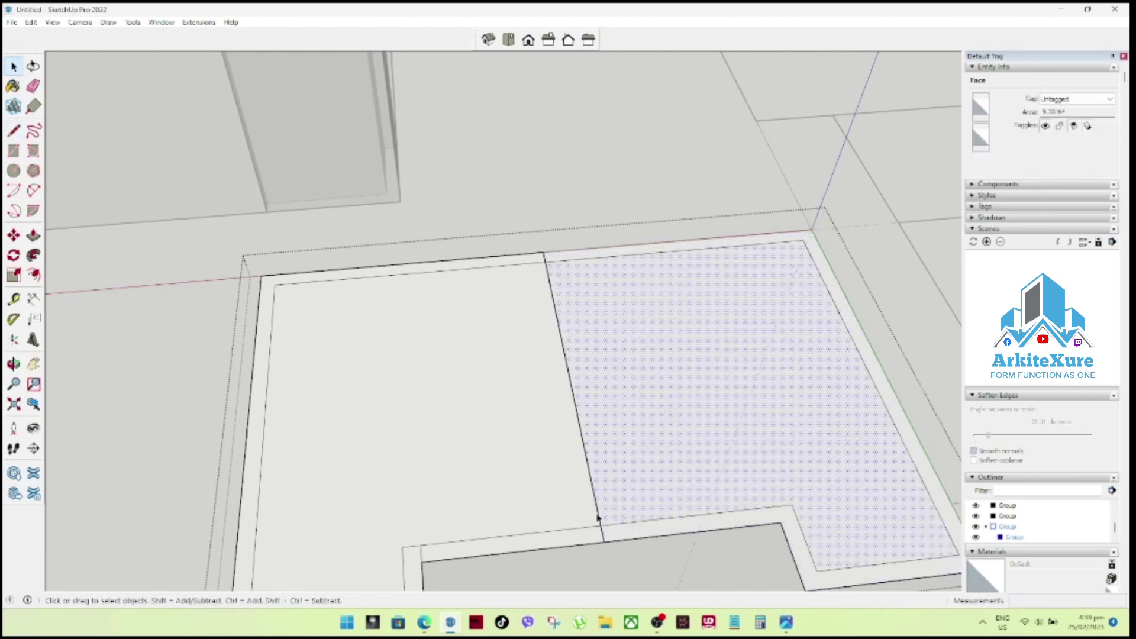
{"action": "left_click", "coordinate": [598, 517]}
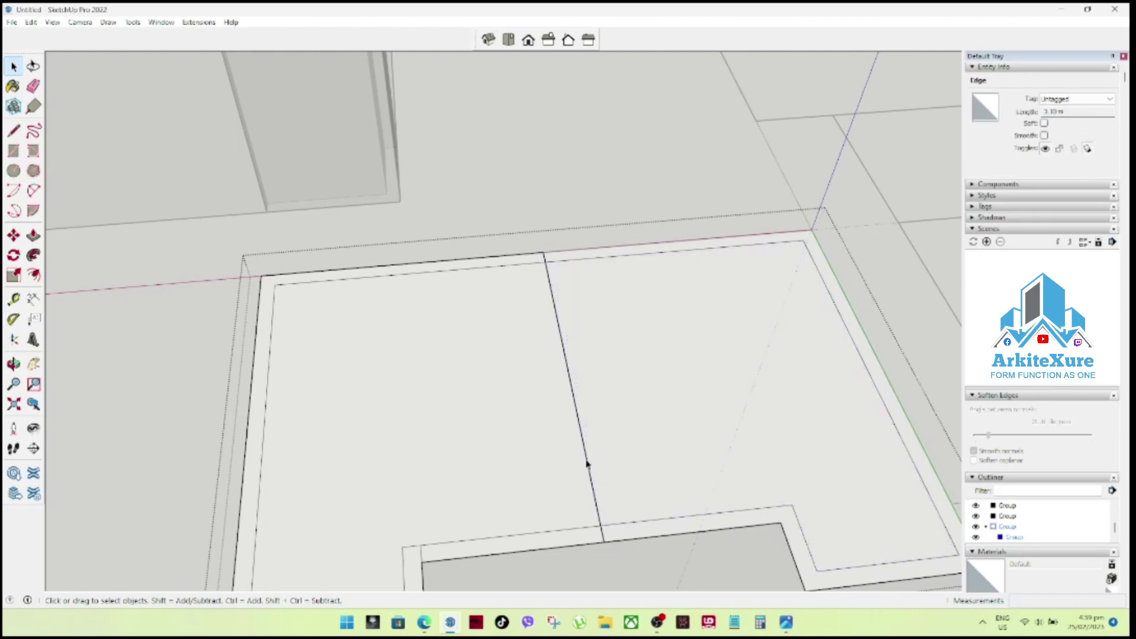
{"action": "scroll", "coordinate": [632, 370], "scroll_direction": "down", "scroll_amount": 3}
{"action": "scroll", "coordinate": [578, 406], "scroll_direction": "up", "scroll_amount": 1}
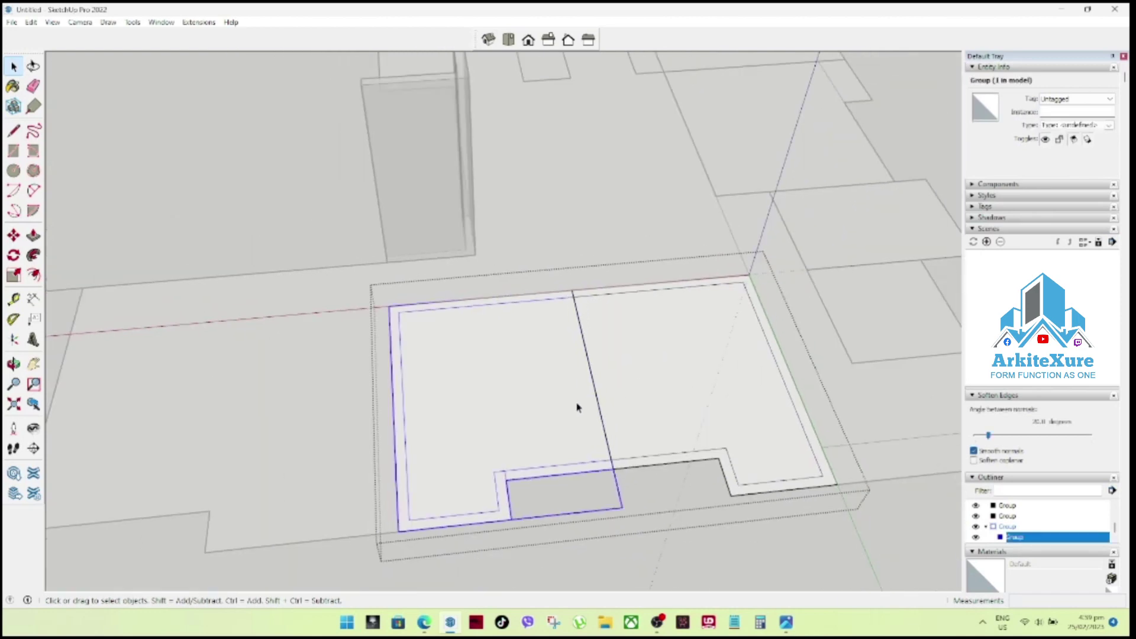
Explode the left room group, then start and cancel copying the dividing edge.
{"action": "right_click", "coordinate": [557, 404]}
{"action": "left_click", "coordinate": [589, 266]}
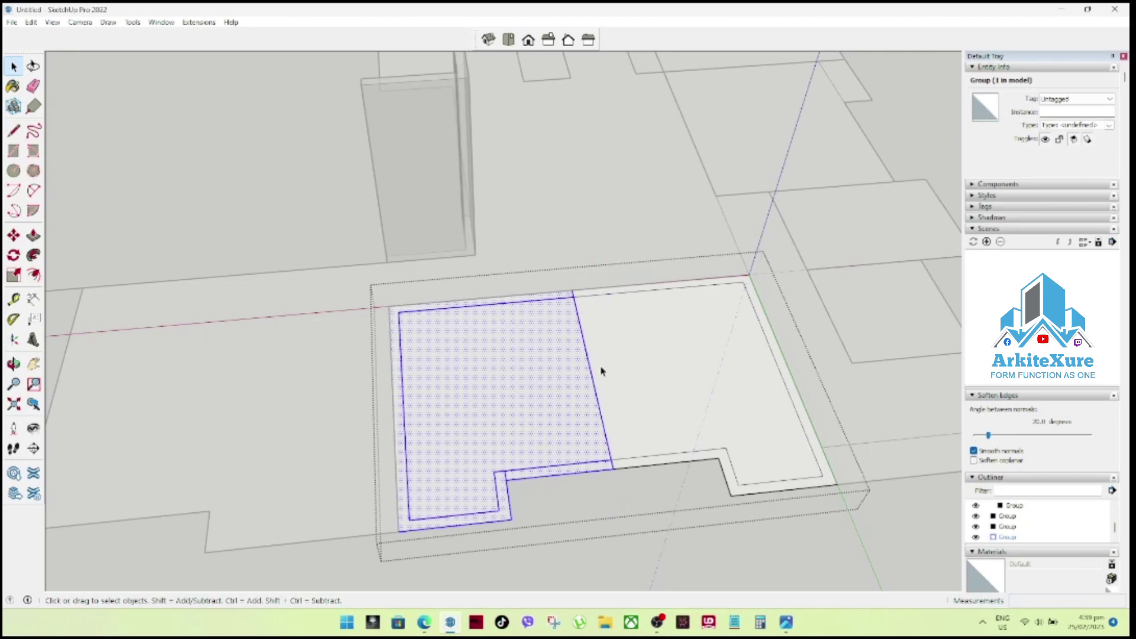
{"action": "left_click", "coordinate": [591, 372]}
{"action": "key", "text": "m"}
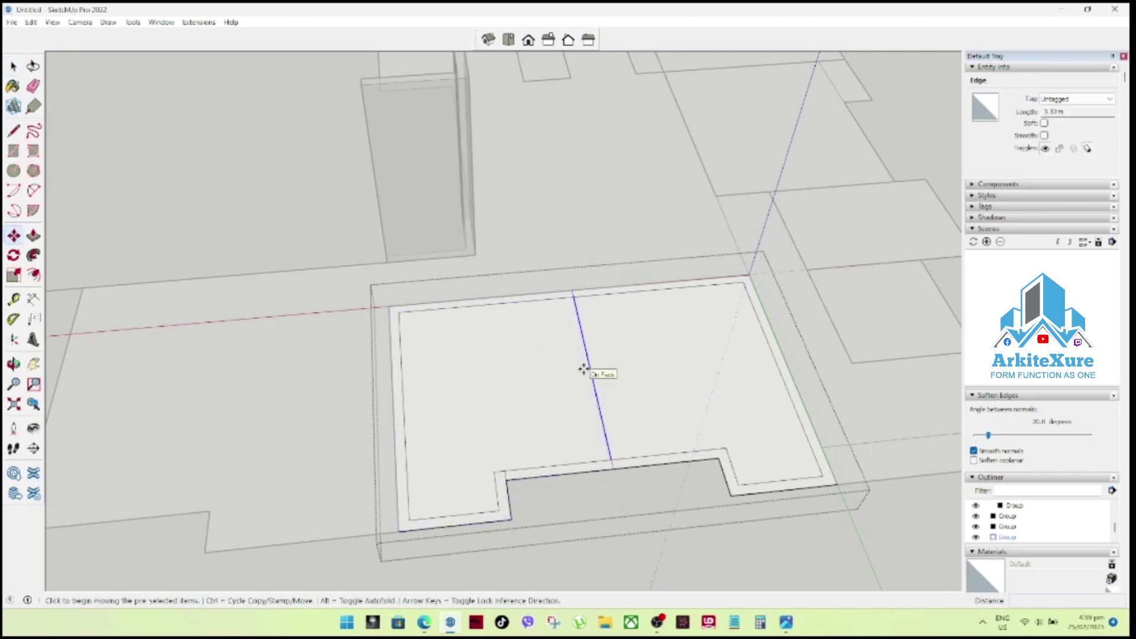
{"action": "left_click", "coordinate": [593, 368]}
{"action": "key", "text": "ctrl"}
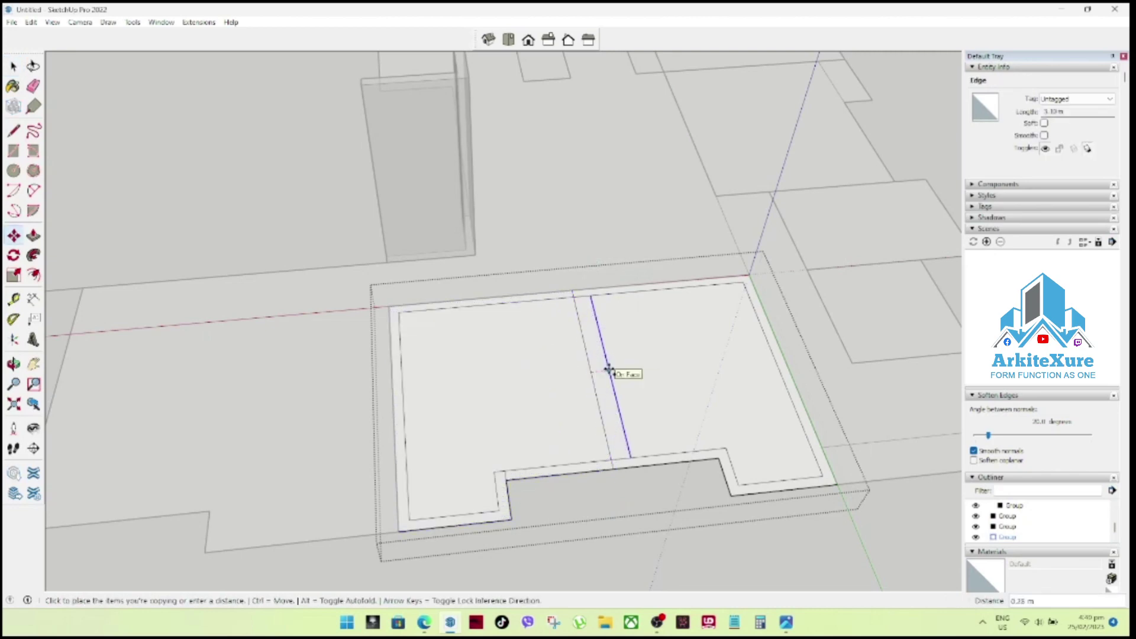
{"action": "key", "text": "Return"}
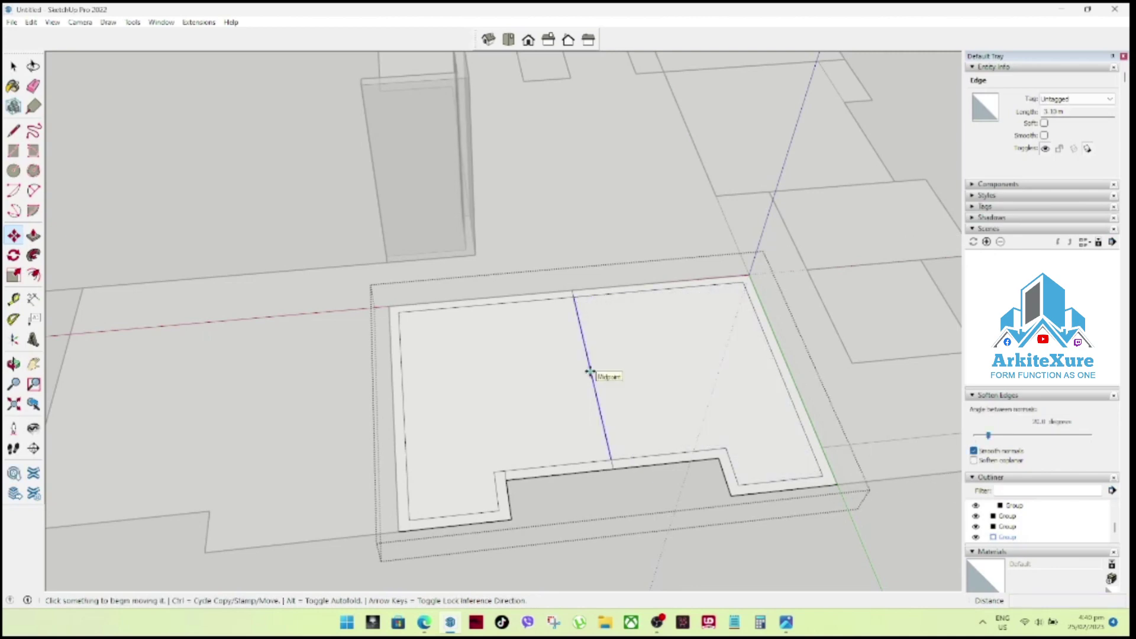
Copy the dividing edge 75 units with Move+Ctrl, then undo the misplaced copy.
{"action": "left_click", "coordinate": [591, 372]}
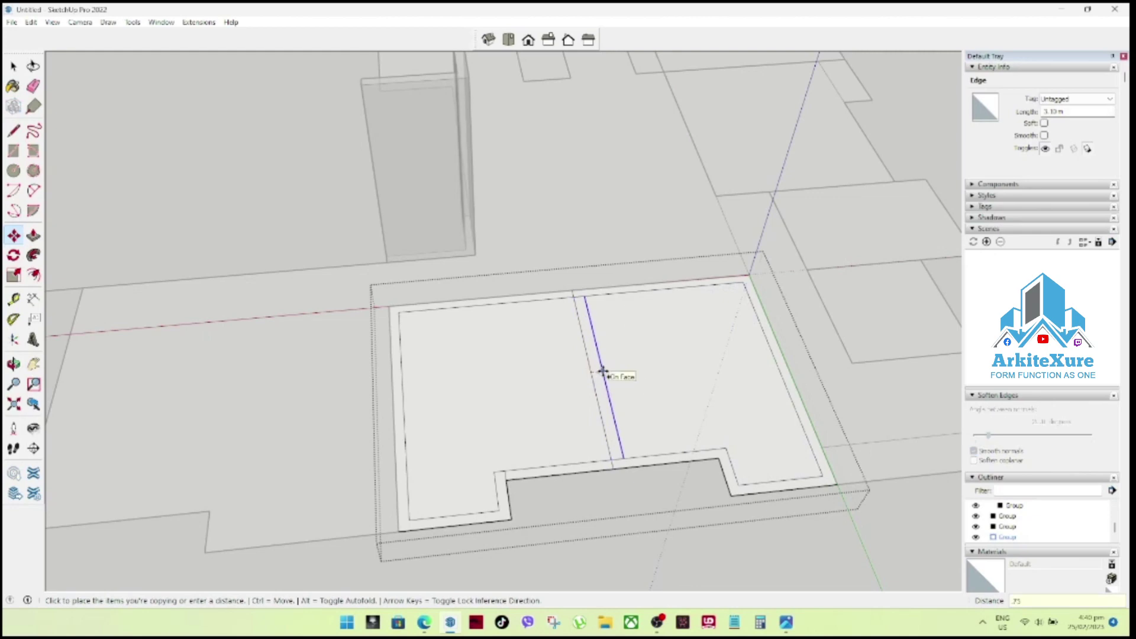
{"action": "key", "text": "Return"}
{"action": "key", "text": "ctrl+z"}
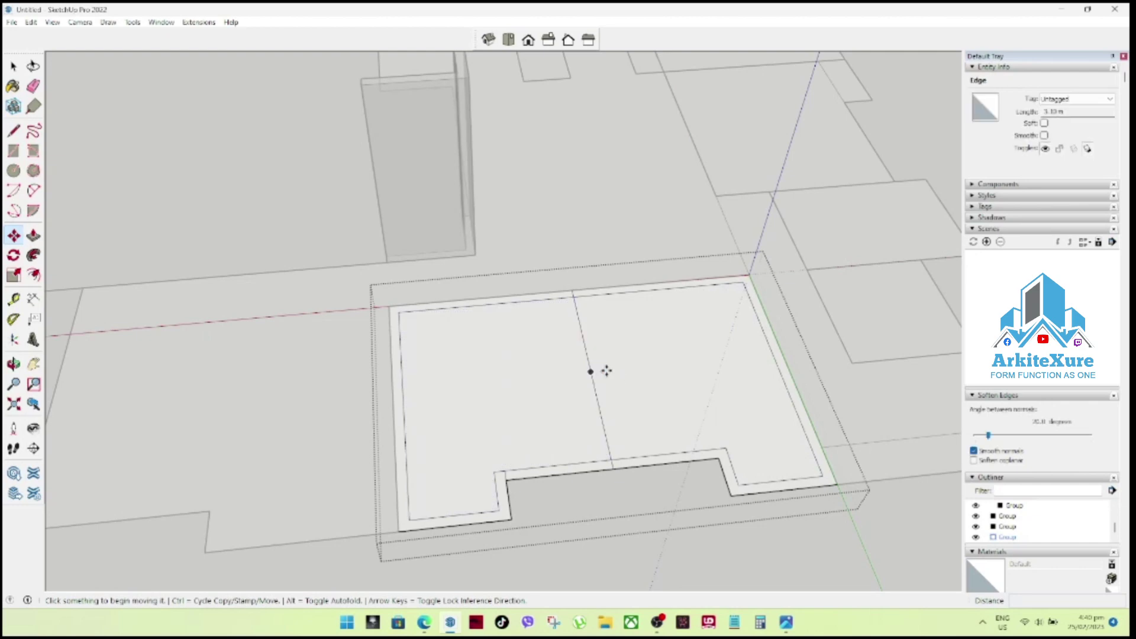
{"action": "key", "text": "o"}
{"action": "scroll", "coordinate": [602, 378], "scroll_direction": "up", "scroll_amount": 2}
Copy the dividing edge 0.15 m to one side to start the wall strip.
{"action": "left_click_drag", "start_coordinate": [612, 358], "coordinate": [602, 371]}
{"action": "key", "text": "space"}
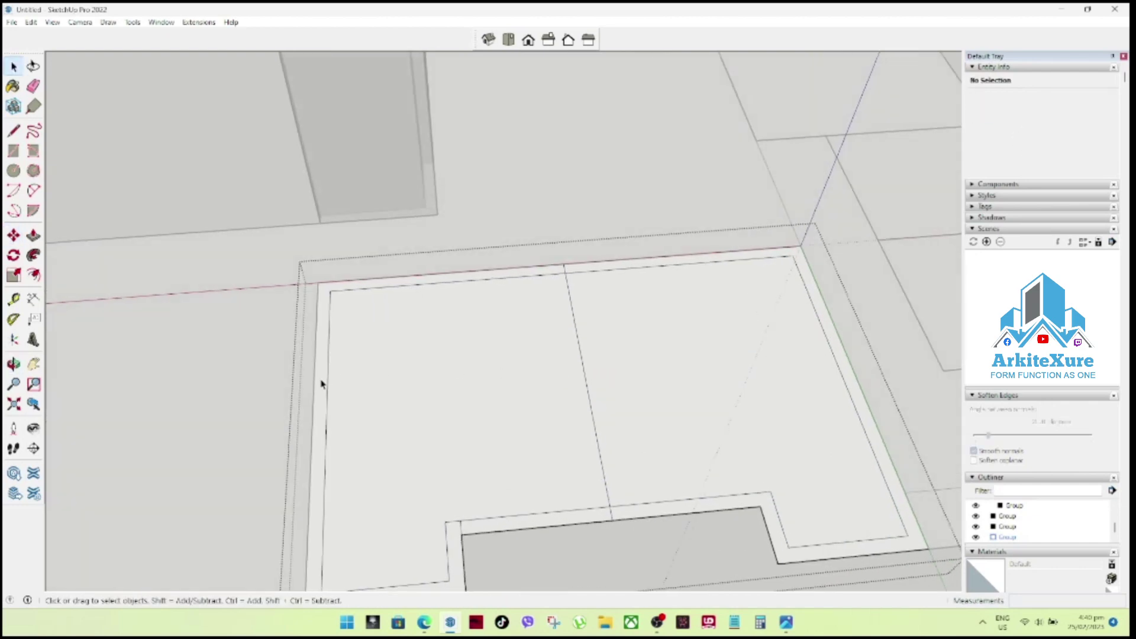
{"action": "left_click", "coordinate": [583, 368]}
{"action": "key", "text": "m"}
{"action": "key", "text": "ctrl"}
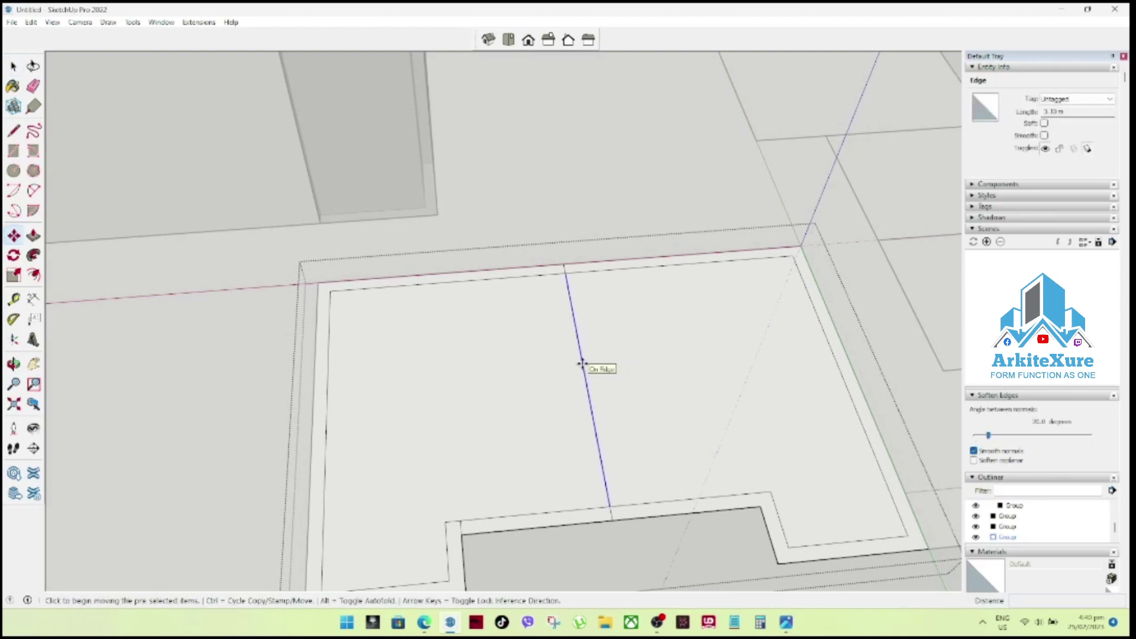
{"action": "left_click", "coordinate": [592, 363]}
{"action": "type", "text": "3"}
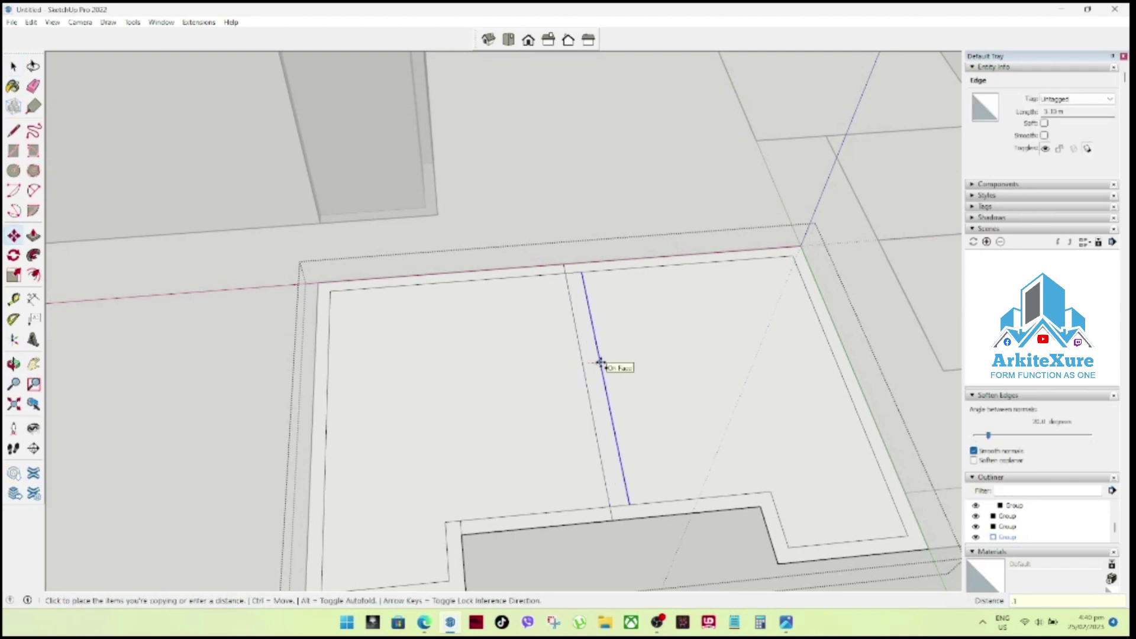
{"action": "type", "text": "5"}
{"action": "key", "text": "Return"}
{"action": "key", "text": "space"}
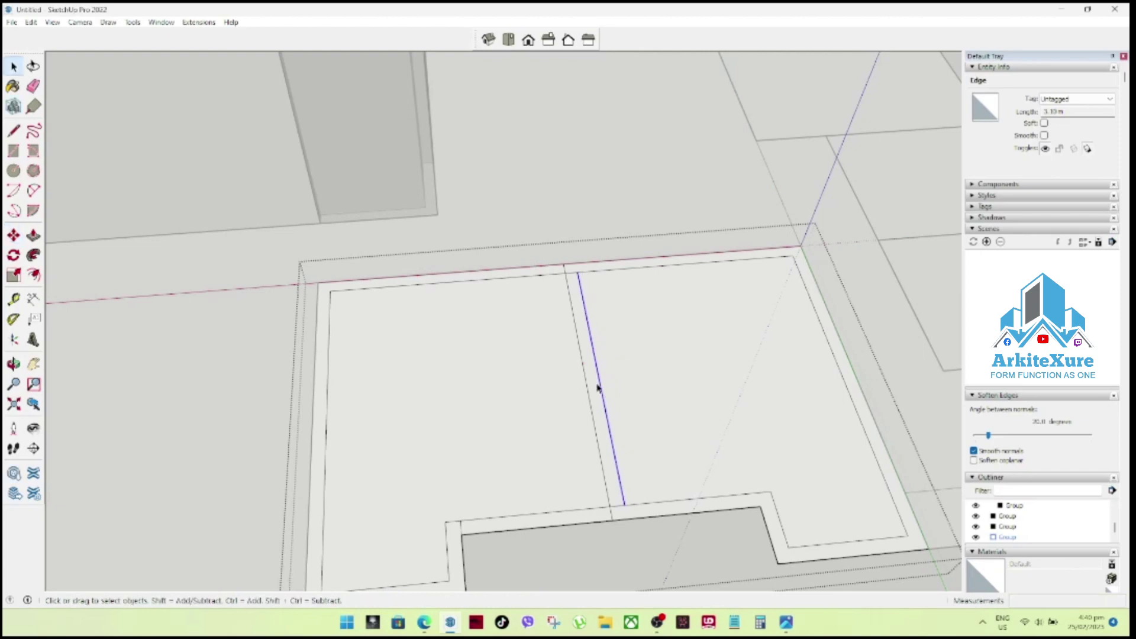
Draw a short line across the two parallel edges to close the strip.
{"action": "left_click", "coordinate": [588, 392], "text": "shift"}
{"action": "key", "text": "l"}
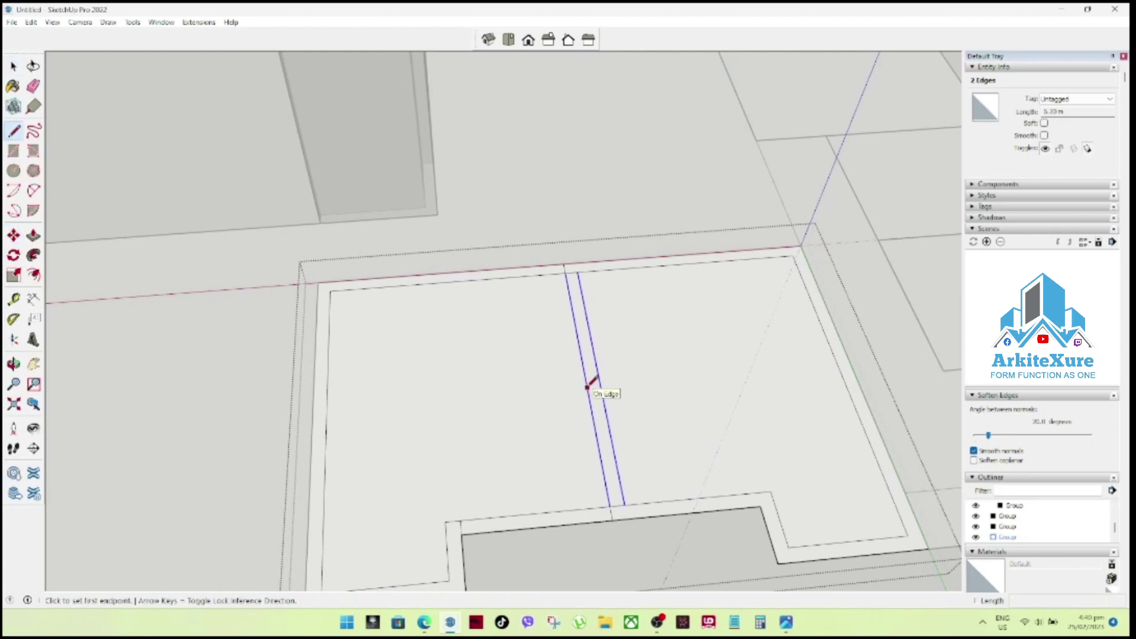
{"action": "left_click", "coordinate": [589, 388]}
{"action": "key", "text": "space"}
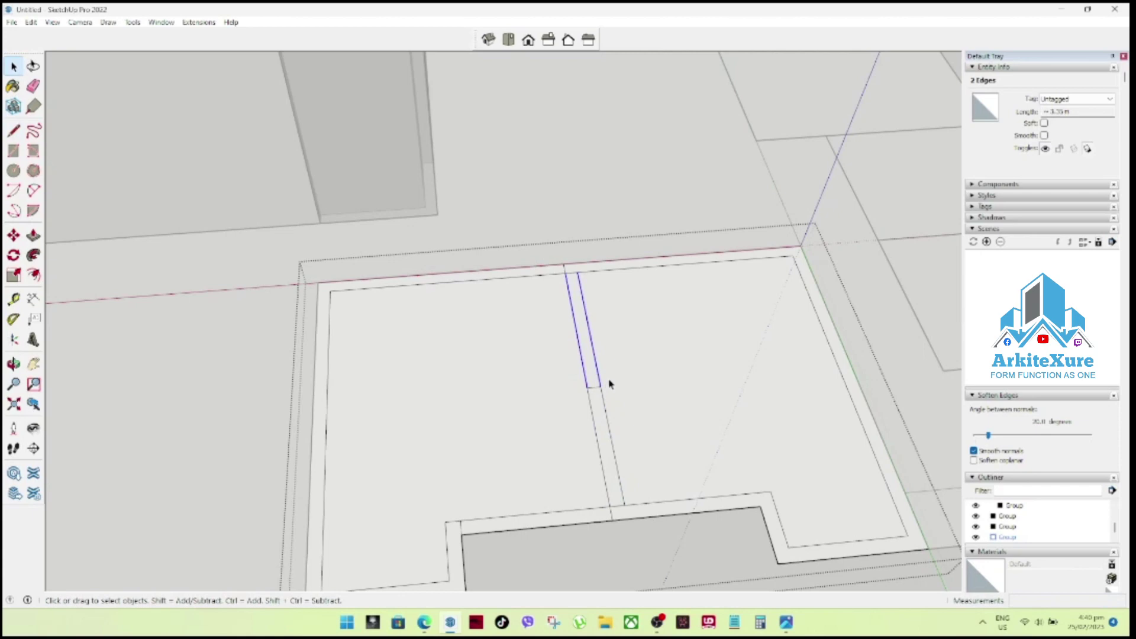
Select the strip edges and copy them beside the original with Move.
{"action": "left_click_drag", "start_coordinate": [540, 367], "coordinate": [538, 367]}
{"action": "left_click", "coordinate": [586, 367]}
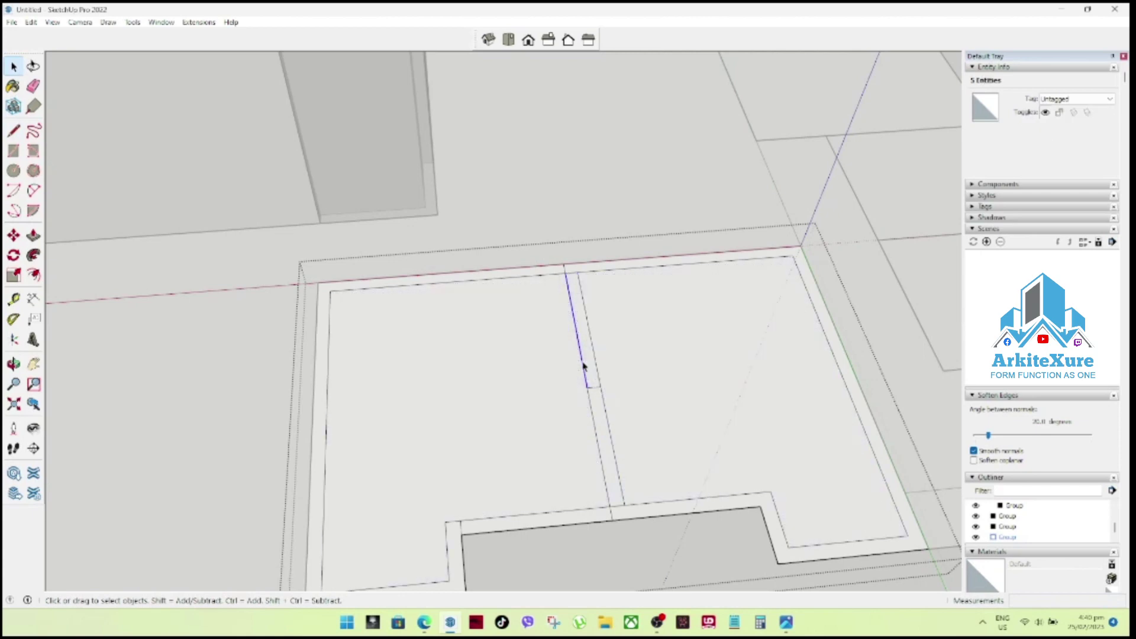
{"action": "left_click", "coordinate": [605, 408], "text": "shift"}
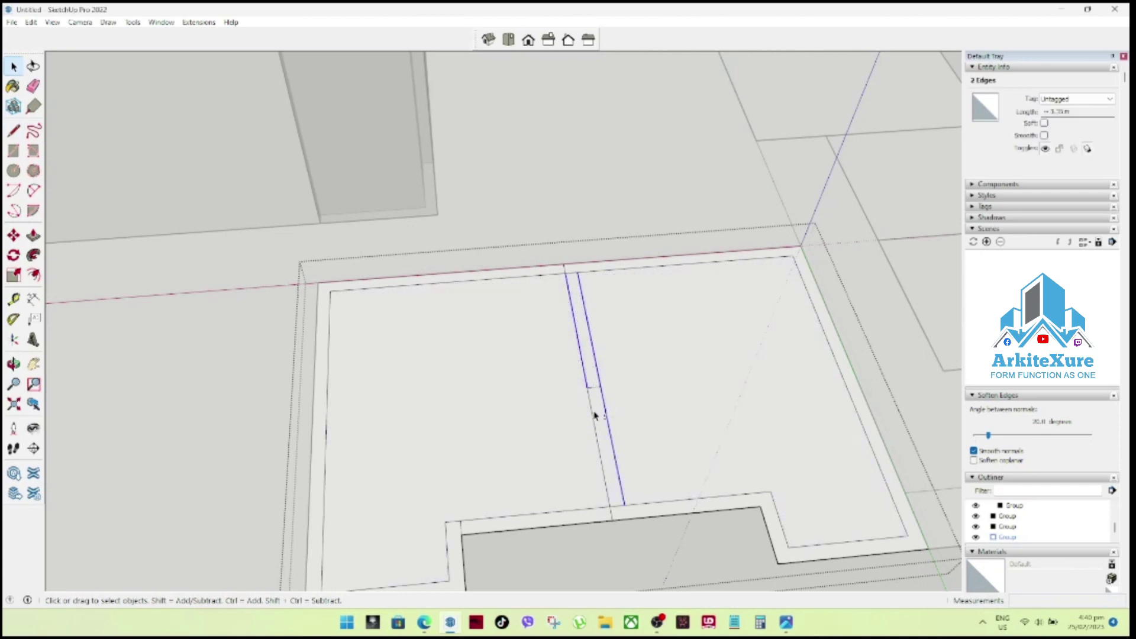
{"action": "left_click", "coordinate": [592, 418], "text": "shift"}
{"action": "key", "text": "m"}
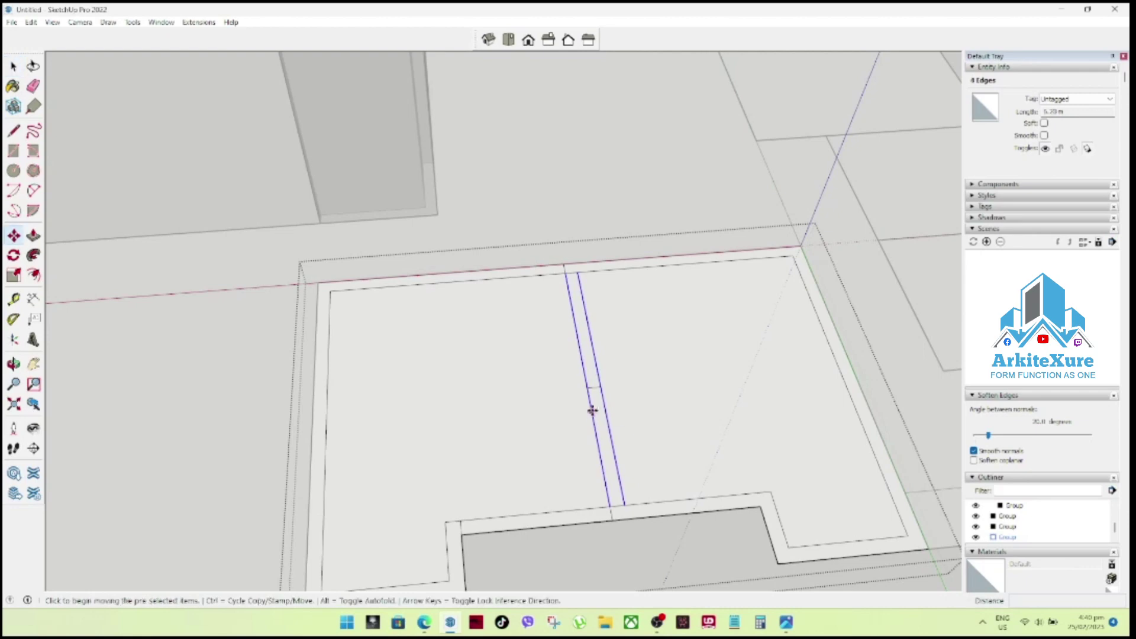
{"action": "scroll", "coordinate": [595, 385], "scroll_direction": "up", "scroll_amount": 2}
{"action": "scroll", "coordinate": [591, 391], "scroll_direction": "up", "scroll_amount": 1}
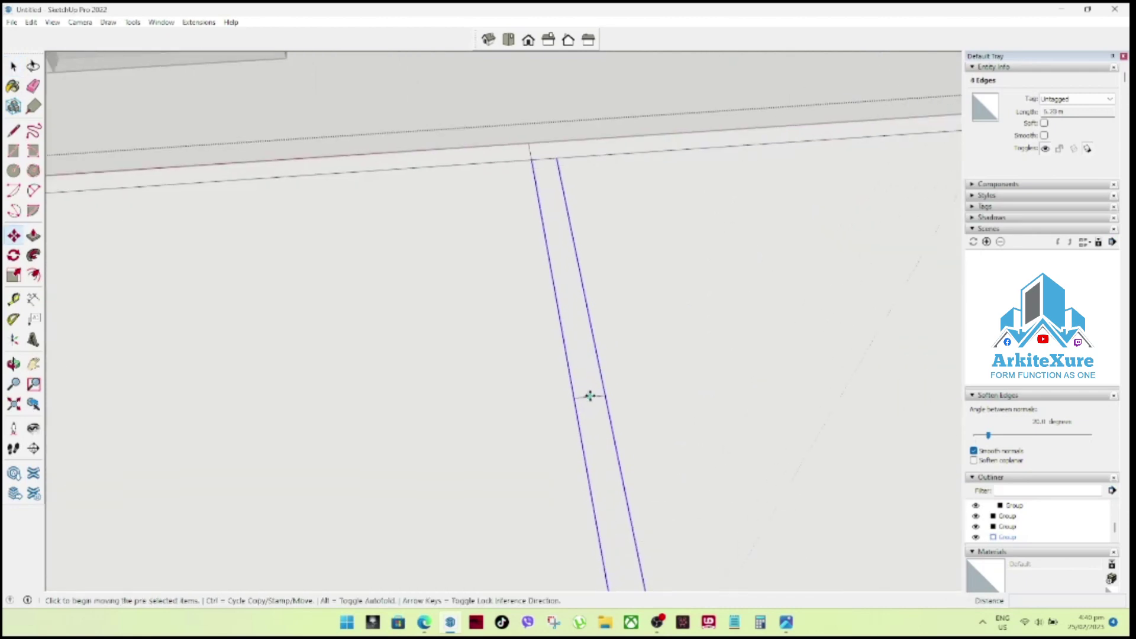
{"action": "left_click", "coordinate": [589, 397]}
{"action": "key", "text": "ctrl"}
{"action": "key", "text": "space"}
Delete the face filling the narrow strip and the stray rightmost line.
{"action": "left_click", "coordinate": [575, 410]}
{"action": "left_click", "coordinate": [574, 411]}
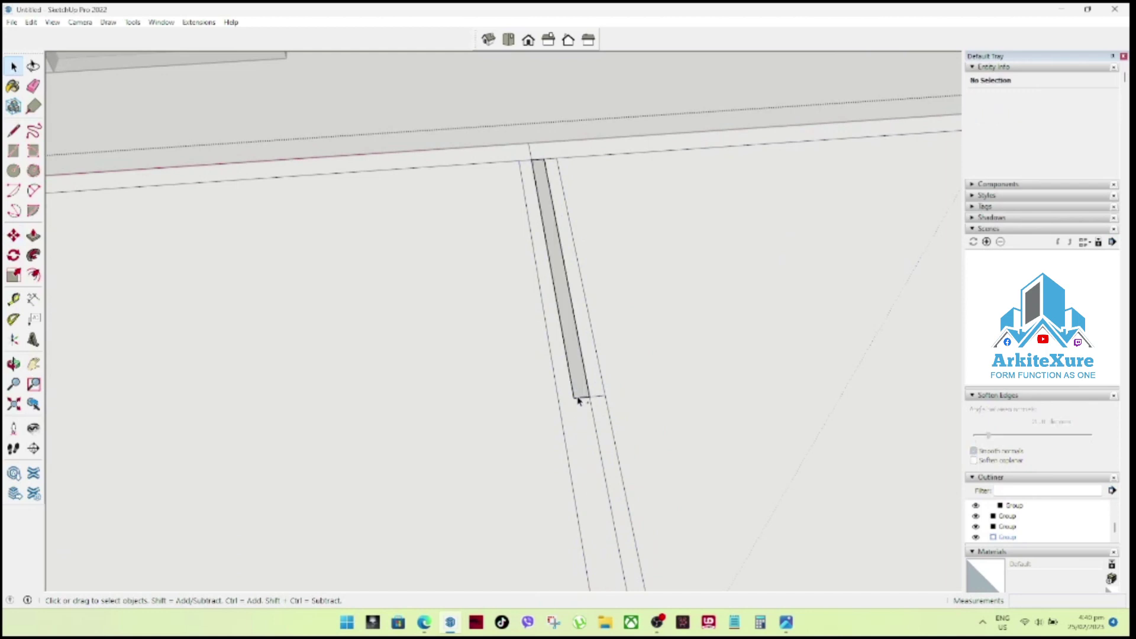
{"action": "left_click", "coordinate": [578, 398]}
{"action": "key", "text": "Delete"}
{"action": "left_click", "coordinate": [579, 400]}
{"action": "left_click", "coordinate": [574, 393]}
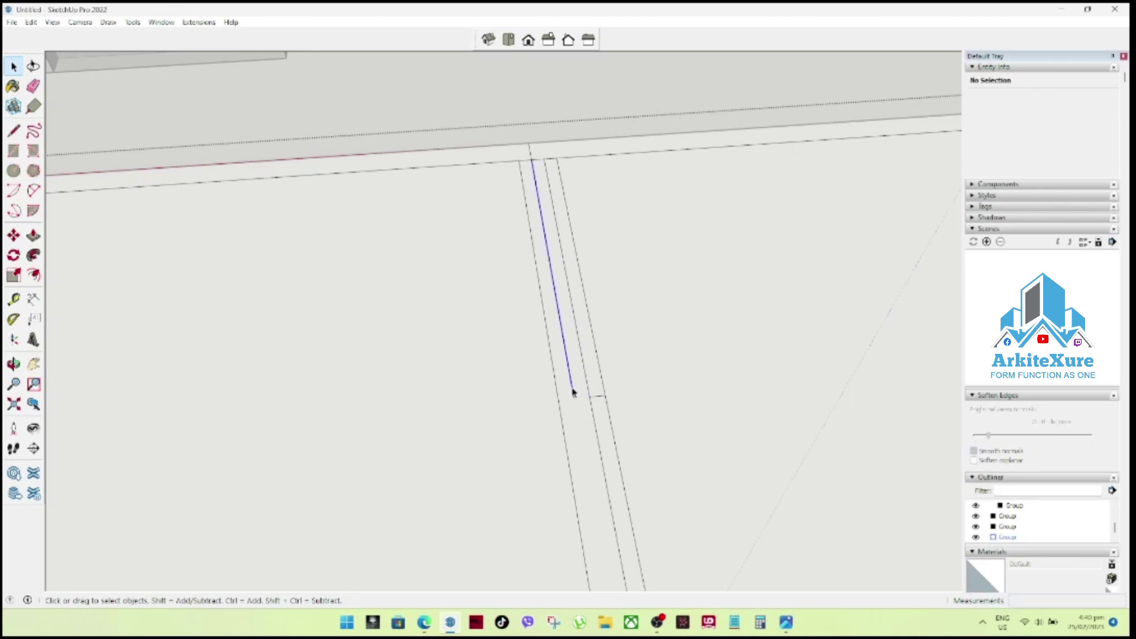
{"action": "left_click", "coordinate": [604, 398]}
{"action": "key", "text": "Delete"}
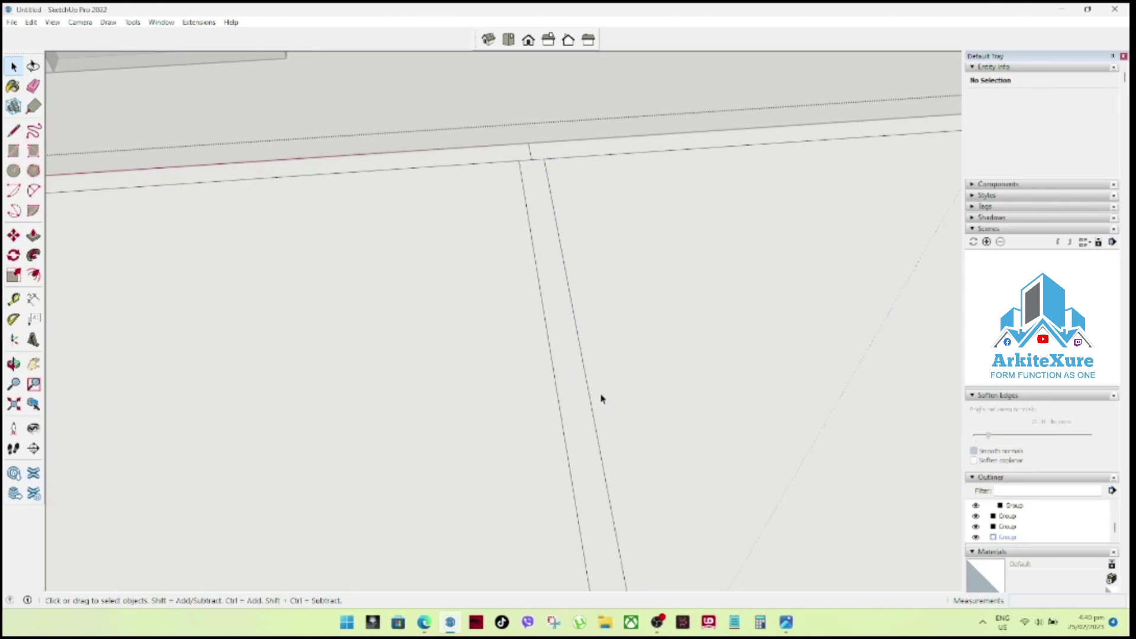
Delete the short edge closing the strip top so one clean partition strip remains.
{"action": "scroll", "coordinate": [563, 317], "scroll_direction": "down", "scroll_amount": 2}
{"action": "scroll", "coordinate": [575, 341], "scroll_direction": "down", "scroll_amount": 2}
{"action": "scroll", "coordinate": [595, 494], "scroll_direction": "up", "scroll_amount": 2}
{"action": "scroll", "coordinate": [595, 495], "scroll_direction": "up", "scroll_amount": 1}
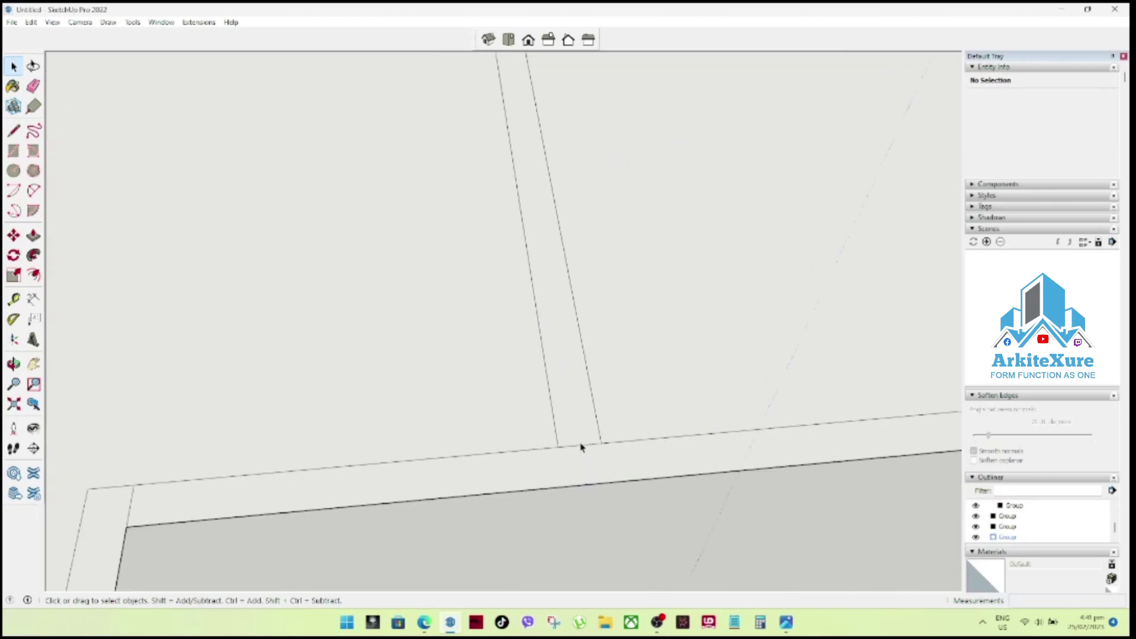
{"action": "left_click", "coordinate": [576, 448]}
{"action": "scroll", "coordinate": [576, 448], "scroll_direction": "down", "scroll_amount": 3}
{"action": "scroll", "coordinate": [563, 200], "scroll_direction": "up", "scroll_amount": 4}
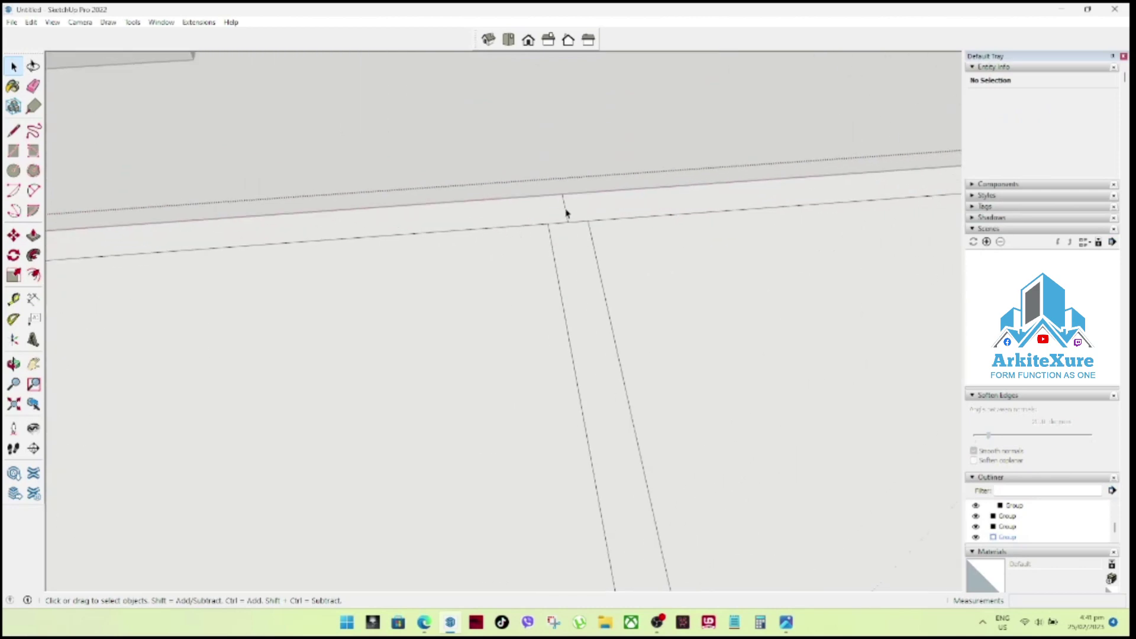
{"action": "left_click", "coordinate": [565, 212]}
{"action": "key", "text": "Delete"}
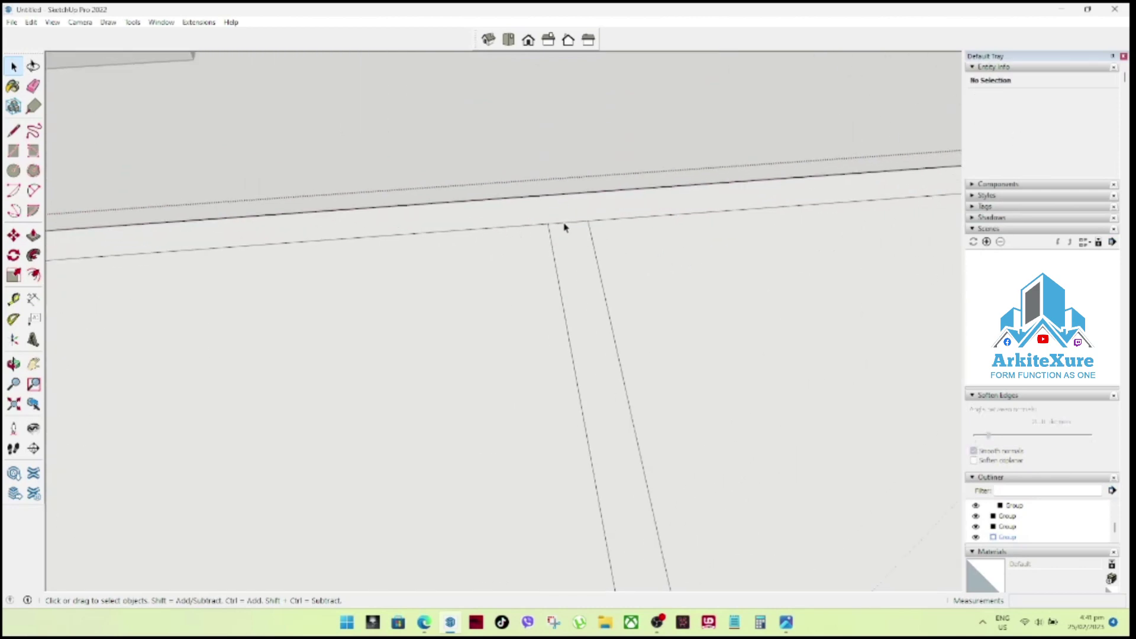
{"action": "scroll", "coordinate": [598, 295], "scroll_direction": "down", "scroll_amount": 2}
{"action": "scroll", "coordinate": [598, 294], "scroll_direction": "down", "scroll_amount": 2}
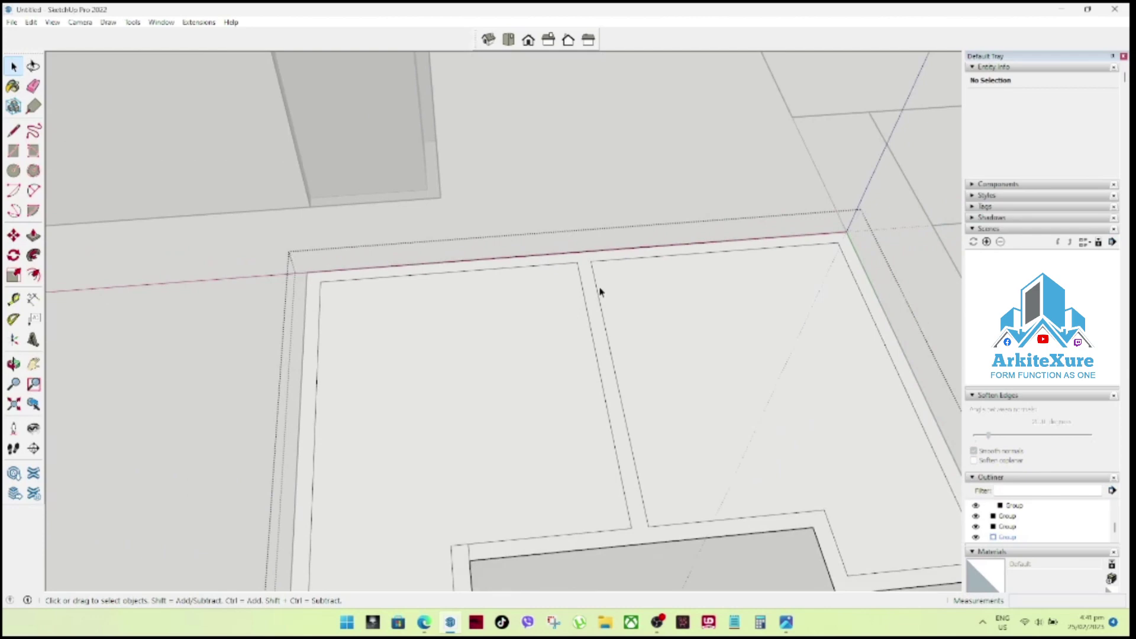
{"action": "scroll", "coordinate": [599, 298], "scroll_direction": "down", "scroll_amount": 3}
{"action": "scroll", "coordinate": [527, 290], "scroll_direction": "up", "scroll_amount": 1}
{"action": "scroll", "coordinate": [426, 288], "scroll_direction": "up", "scroll_amount": 1}
Push/Pull the back edge strip of the floor up into a tall wall.
{"action": "key", "text": "l"}
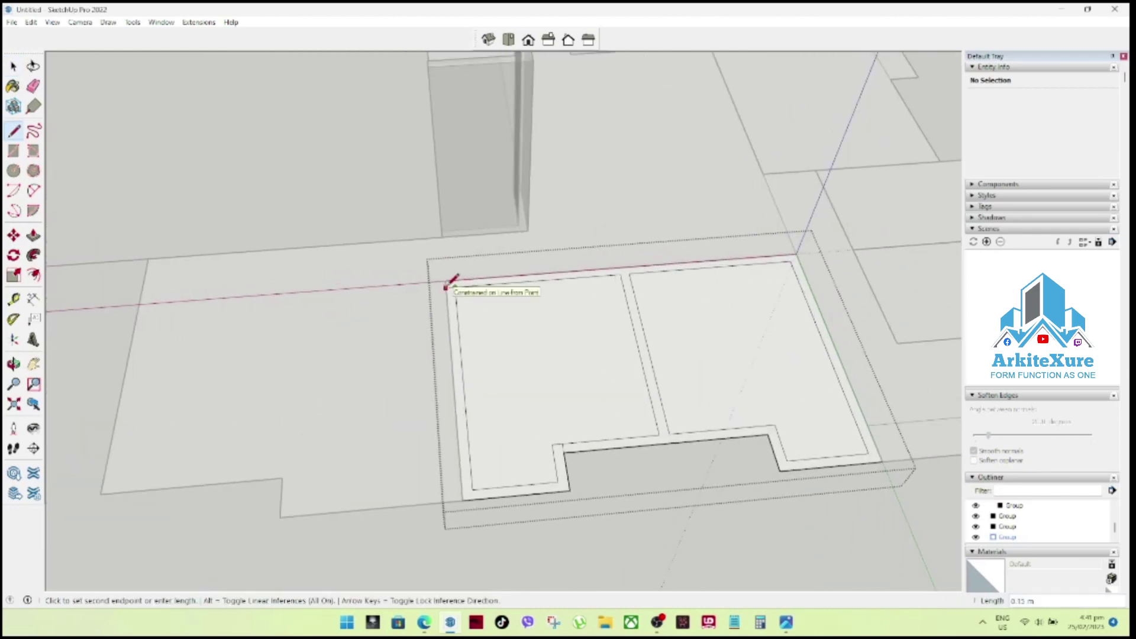
{"action": "left_click", "coordinate": [446, 287]}
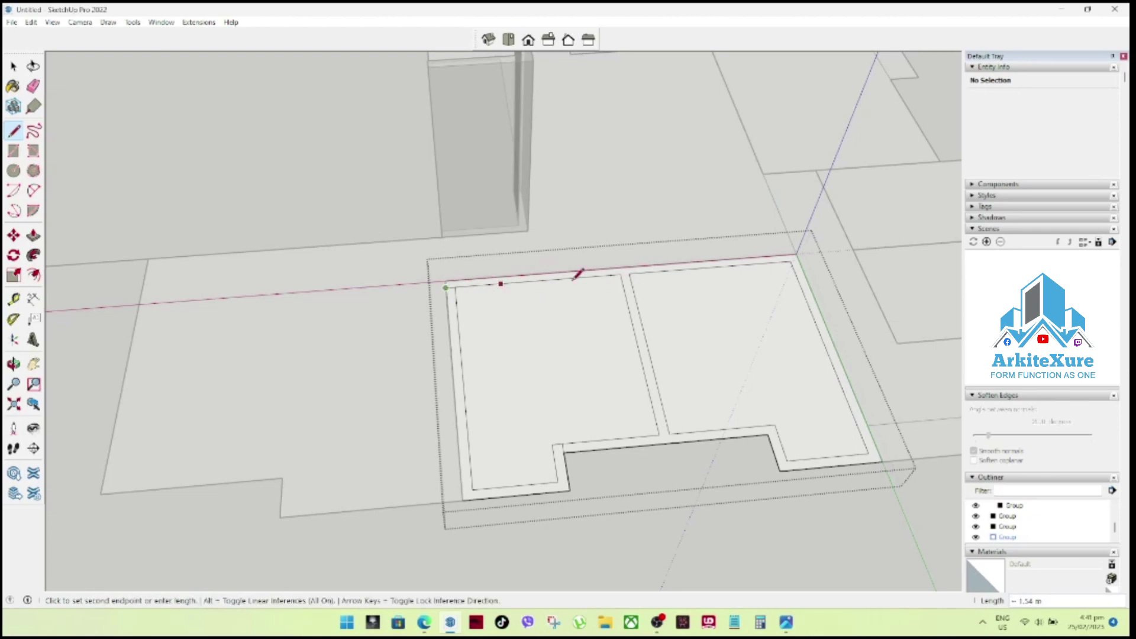
{"action": "key", "text": "space"}
{"action": "mouse_move", "coordinate": [731, 272]}
{"action": "middle_mouse_down"}
{"action": "mouse_move", "coordinate": [857, 319]}
{"action": "mouse_move", "coordinate": [580, 270]}
{"action": "middle_mouse_up"}
{"action": "left_click", "coordinate": [550, 268]}
{"action": "key", "text": "p"}
{"action": "left_click", "coordinate": [549, 267]}
{"action": "left_click", "coordinate": [405, 109]}
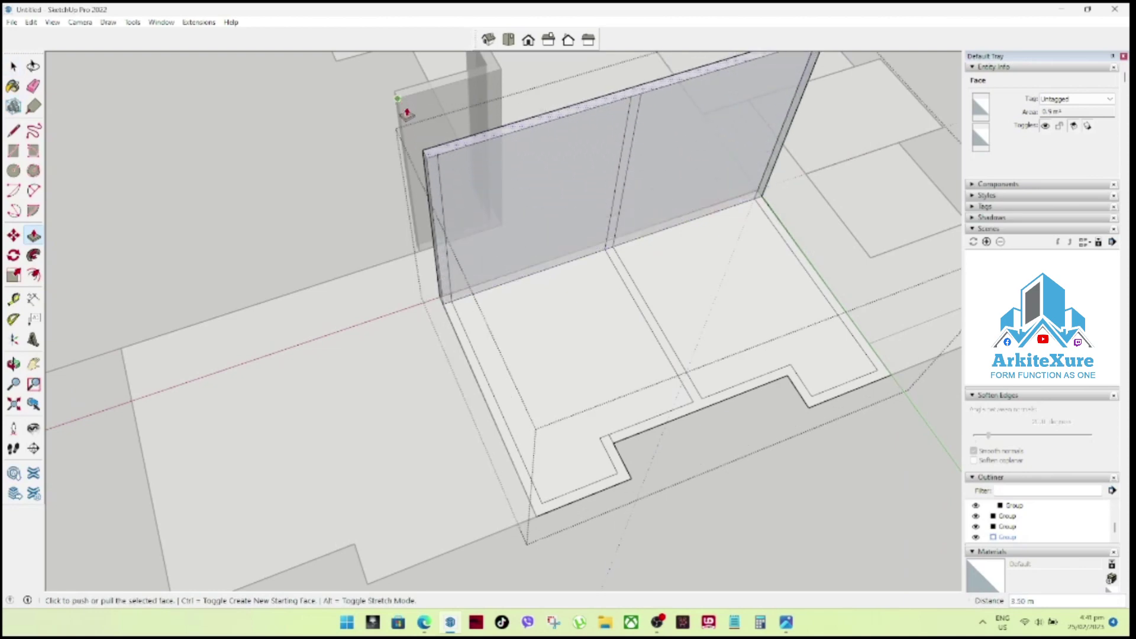
{"action": "key", "text": "space"}
Orbit around the slab to inspect the new back wall from several sides.
{"action": "scroll", "coordinate": [474, 261], "scroll_direction": "down", "scroll_amount": 5}
{"action": "mouse_move", "coordinate": [474, 261]}
{"action": "middle_mouse_down"}
{"action": "mouse_move", "coordinate": [535, 263]}
{"action": "mouse_move", "coordinate": [465, 270]}
{"action": "middle_mouse_up"}
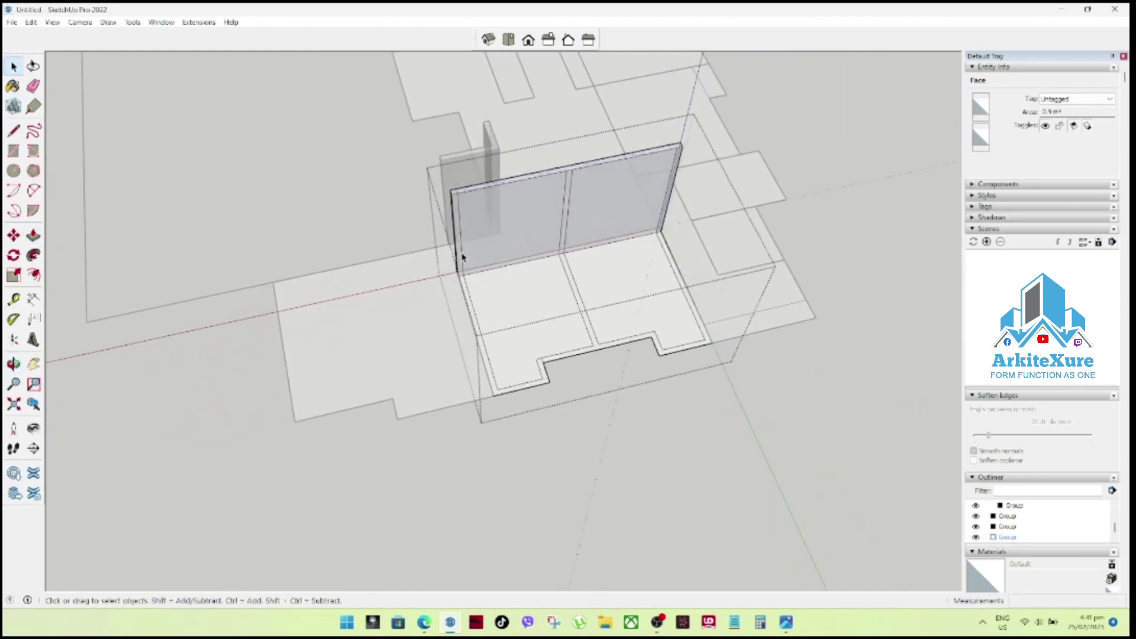
{"action": "left_click", "coordinate": [461, 256]}
{"action": "middle_click_drag", "start_coordinate": [455, 253], "coordinate": [616, 282]}
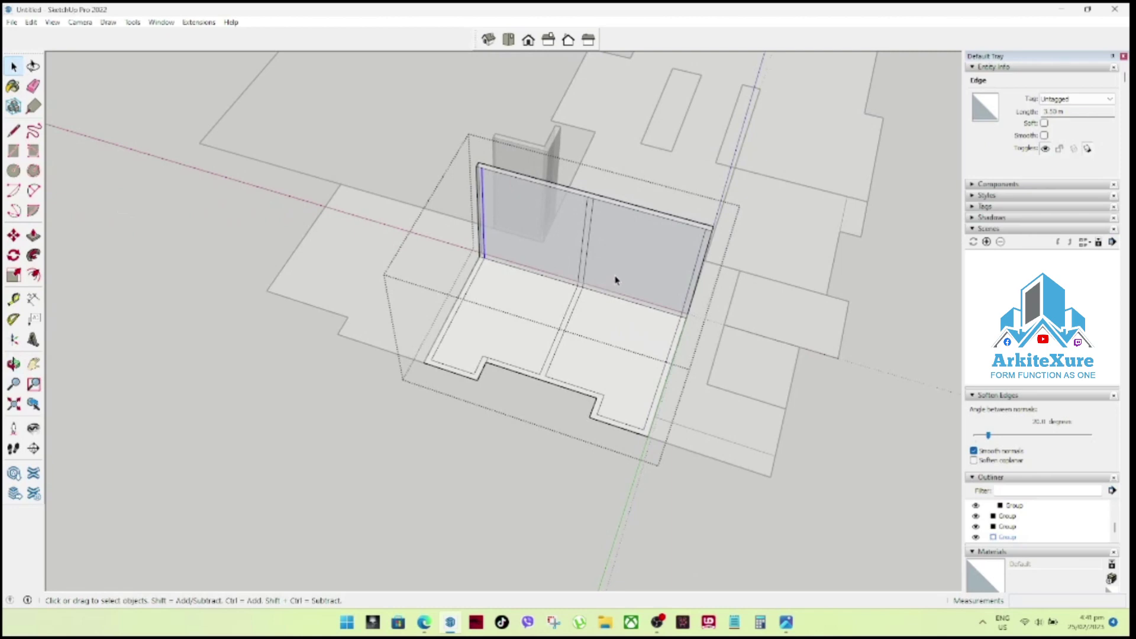
{"action": "mouse_move", "coordinate": [605, 348]}
{"action": "middle_mouse_down"}
{"action": "mouse_move", "coordinate": [637, 215]}
{"action": "mouse_move", "coordinate": [609, 317]}
{"action": "mouse_move", "coordinate": [676, 335]}
{"action": "middle_mouse_up"}
{"action": "mouse_move", "coordinate": [606, 403]}
{"action": "middle_mouse_down"}
{"action": "mouse_move", "coordinate": [622, 338]}
{"action": "mouse_move", "coordinate": [577, 359]}
{"action": "middle_mouse_up"}
{"action": "scroll", "coordinate": [551, 334], "scroll_direction": "up", "scroll_amount": 2}
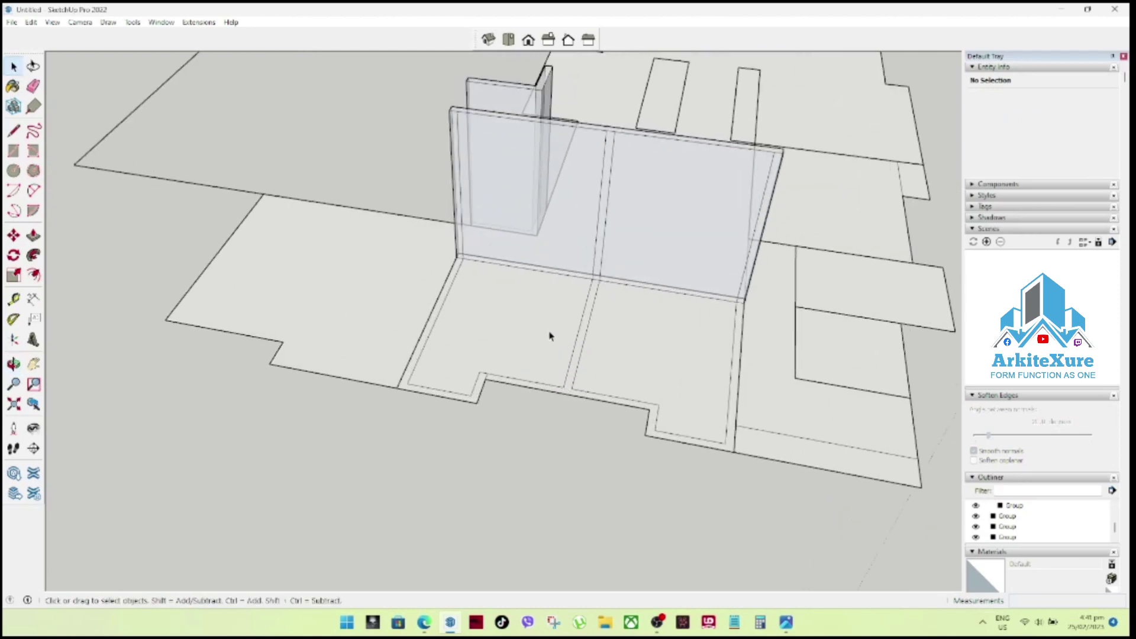
{"action": "scroll", "coordinate": [485, 353], "scroll_direction": "down", "scroll_amount": 2}
{"action": "scroll", "coordinate": [443, 328], "scroll_direction": "up", "scroll_amount": 3}
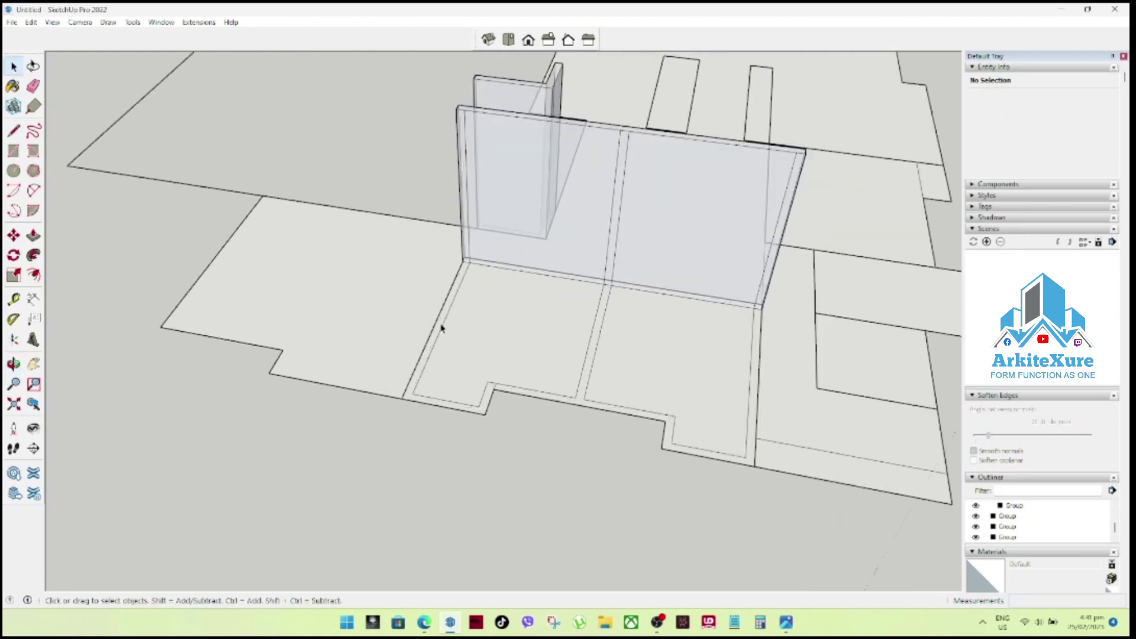
{"action": "left_click", "coordinate": [438, 327]}
Inside the group, push/pull the left floor-edge strip up to full wall height.
{"action": "double_click", "coordinate": [441, 328]}
{"action": "triple_click", "coordinate": [445, 331]}
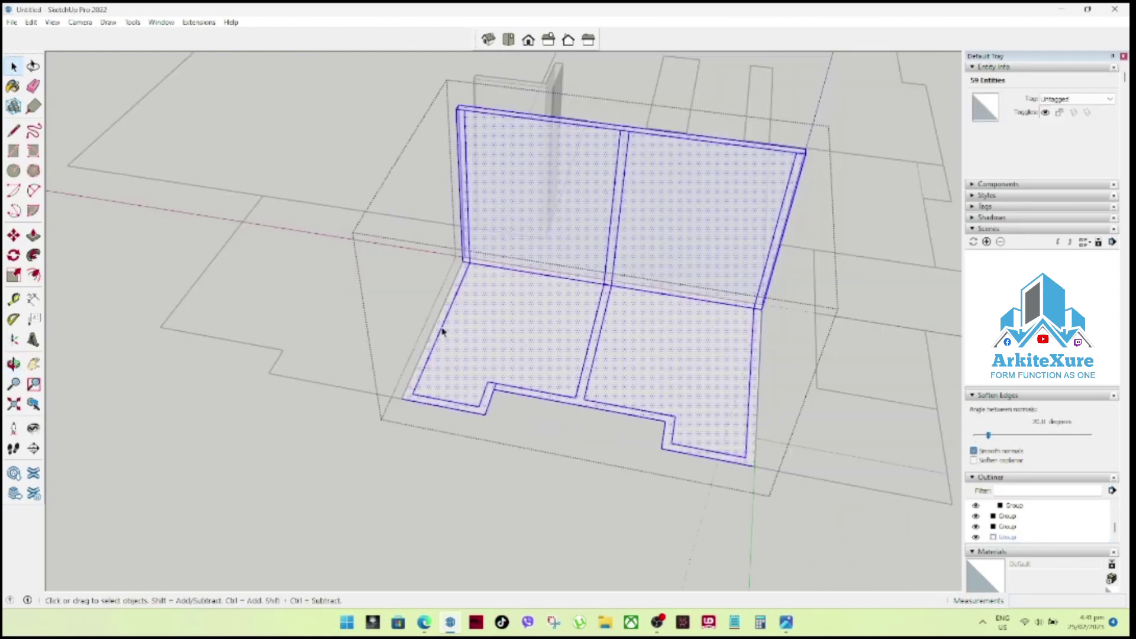
{"action": "left_click", "coordinate": [438, 330]}
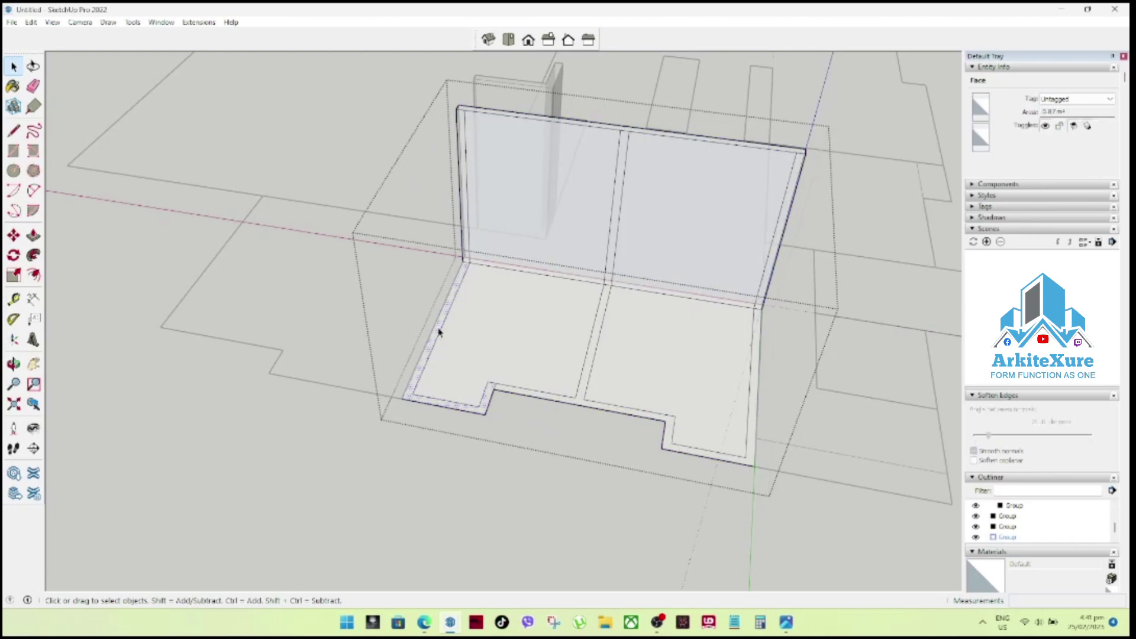
{"action": "key", "text": "p"}
{"action": "left_click", "coordinate": [438, 332]}
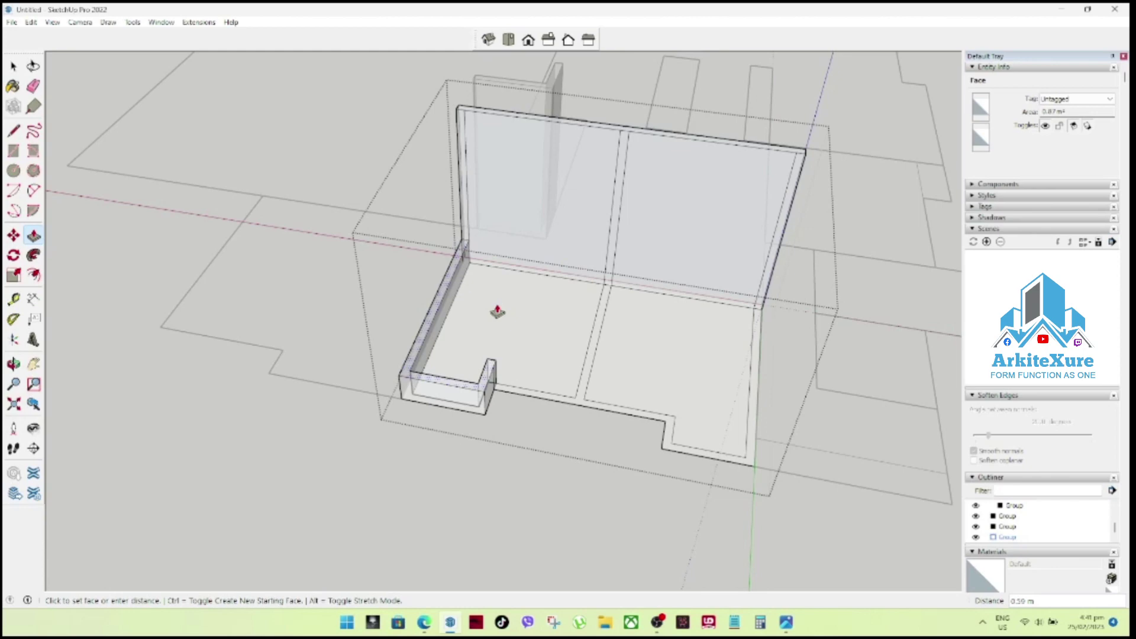
{"action": "key", "text": "Return"}
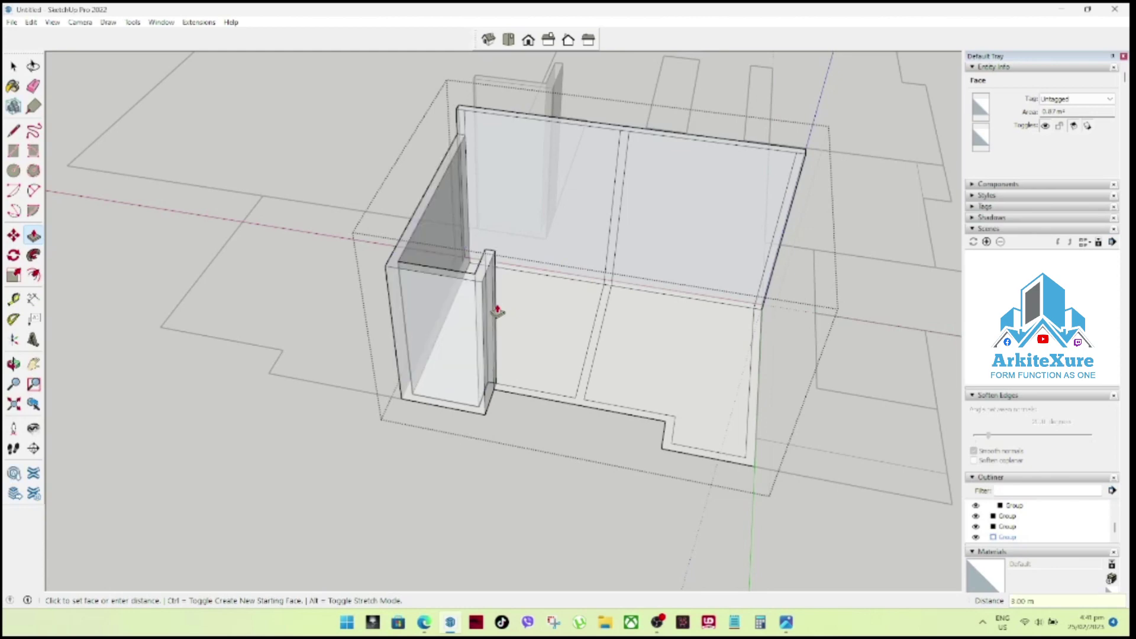
Raise the remaining floor-edge strip to the same wall height and close the group.
{"action": "middle_click_drag", "start_coordinate": [555, 297], "coordinate": [793, 153]}
{"action": "scroll", "coordinate": [776, 160], "scroll_direction": "up", "scroll_amount": 3}
{"action": "mouse_move", "coordinate": [691, 137]}
{"action": "middle_mouse_down"}
{"action": "mouse_move", "coordinate": [655, 145]}
{"action": "mouse_move", "coordinate": [605, 195]}
{"action": "middle_mouse_up"}
{"action": "scroll", "coordinate": [579, 238], "scroll_direction": "up", "scroll_amount": 2}
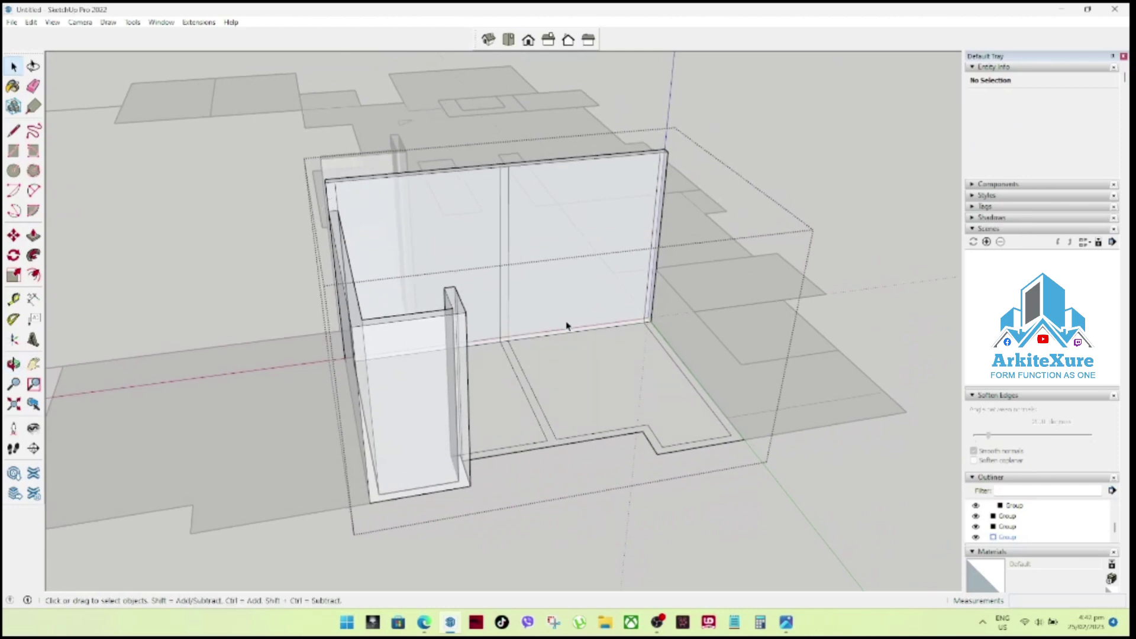
{"action": "middle_click_drag", "start_coordinate": [567, 326], "coordinate": [497, 338]}
{"action": "scroll", "coordinate": [489, 485], "scroll_direction": "up", "scroll_amount": 2}
{"action": "scroll", "coordinate": [439, 476], "scroll_direction": "up", "scroll_amount": 2}
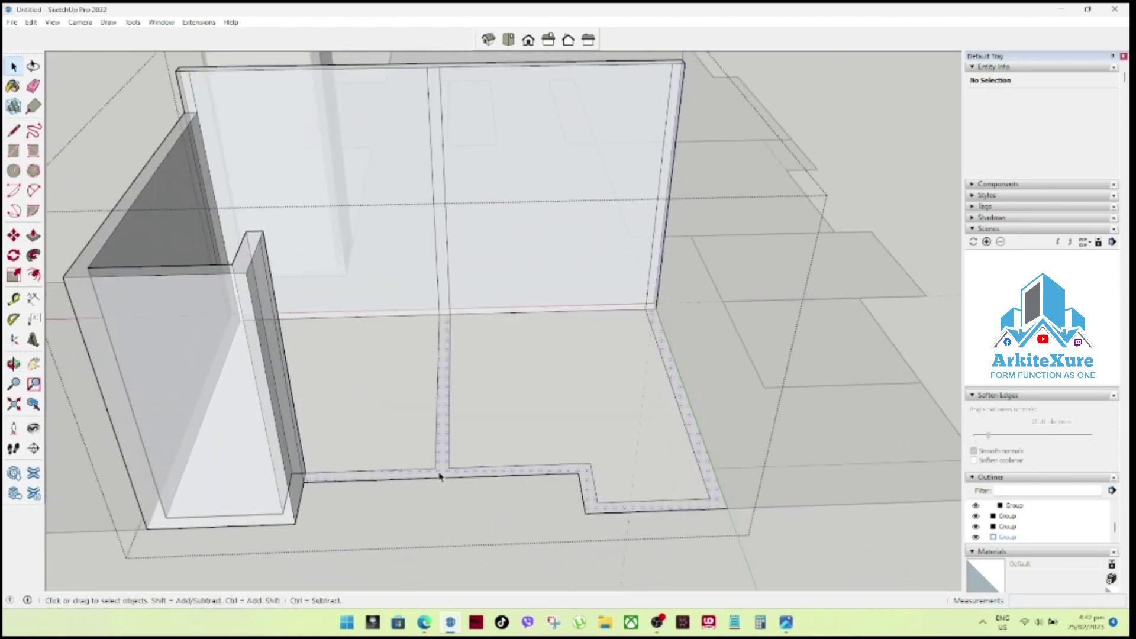
{"action": "left_click", "coordinate": [440, 476]}
{"action": "key", "text": "p"}
{"action": "double_click", "coordinate": [440, 476]}
{"action": "key", "text": "space"}
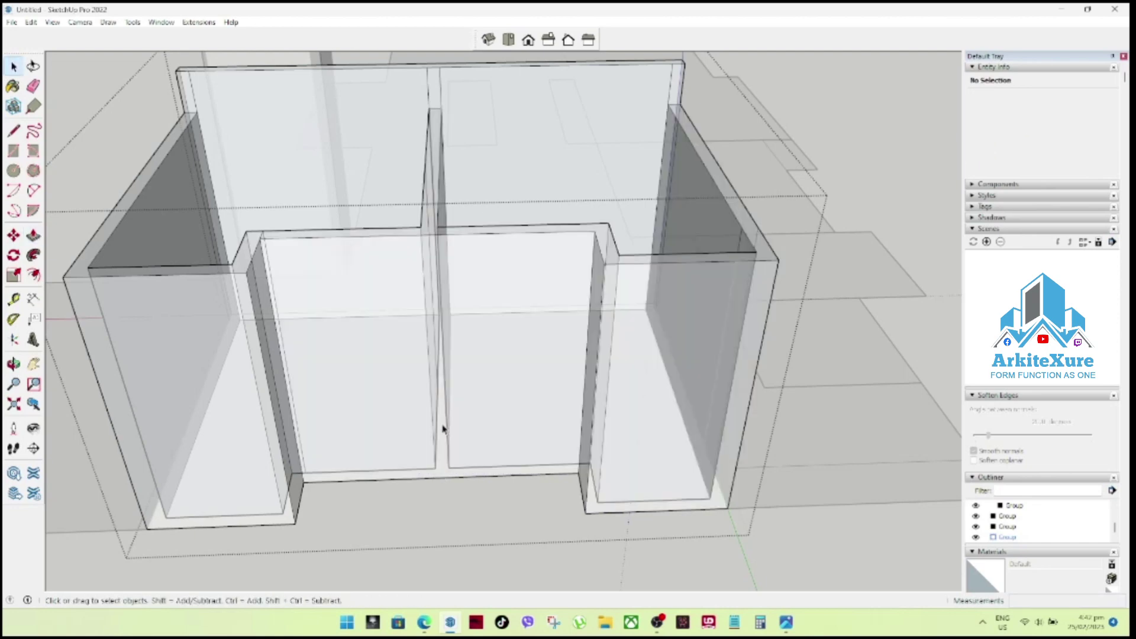
{"action": "middle_click_drag", "start_coordinate": [443, 428], "coordinate": [497, 400]}
{"action": "scroll", "coordinate": [630, 375], "scroll_direction": "down", "scroll_amount": 2}
{"action": "scroll", "coordinate": [489, 362], "scroll_direction": "down", "scroll_amount": 2}
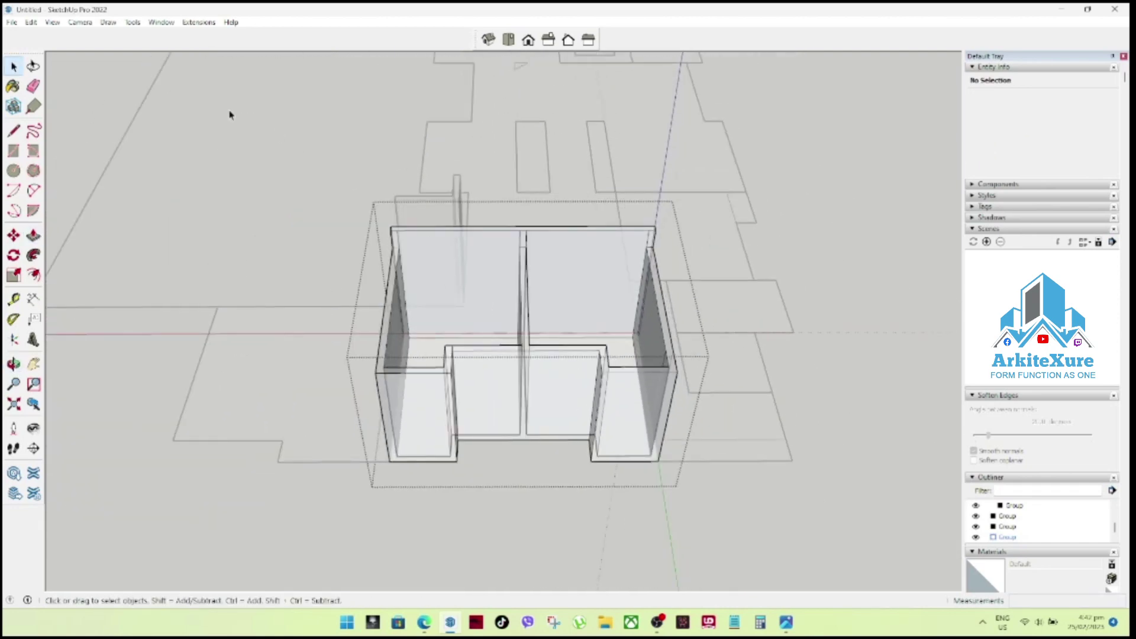
{"action": "left_click", "coordinate": [331, 177]}
Turn off X-ray so the walls display as solid.
{"action": "left_click", "coordinate": [53, 23]}
{"action": "mouse_move", "coordinate": [79, 206]}
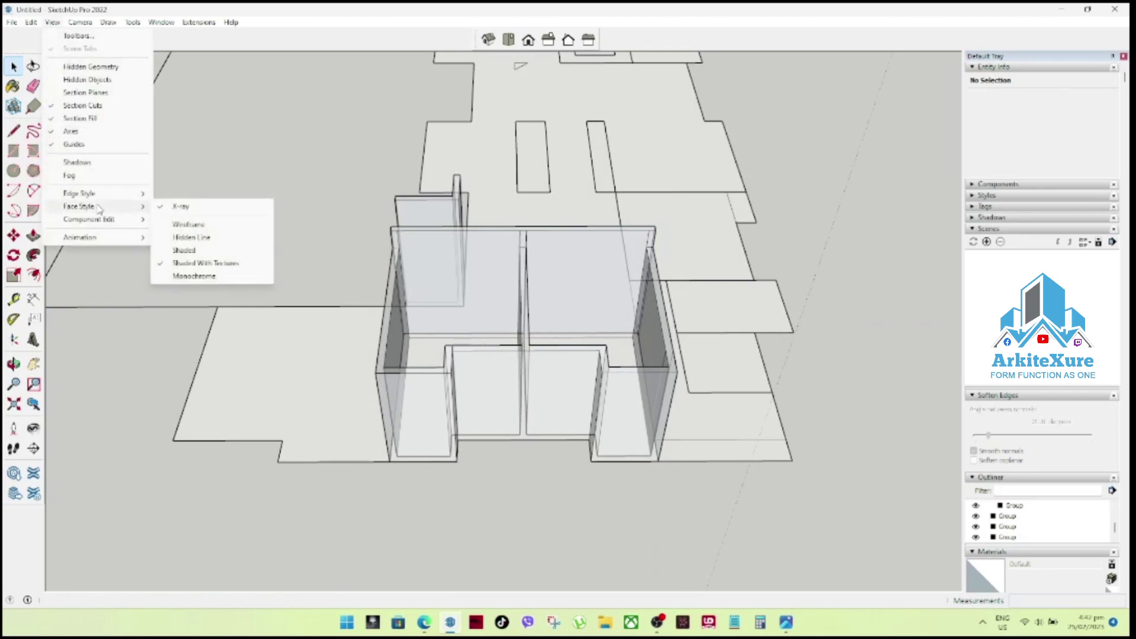
{"action": "left_click", "coordinate": [197, 207]}
{"action": "mouse_move", "coordinate": [580, 278]}
{"action": "middle_mouse_down"}
{"action": "mouse_move", "coordinate": [548, 99]}
{"action": "mouse_move", "coordinate": [505, 254]}
{"action": "mouse_move", "coordinate": [210, 283]}
{"action": "mouse_move", "coordinate": [343, 281]}
{"action": "middle_mouse_up"}
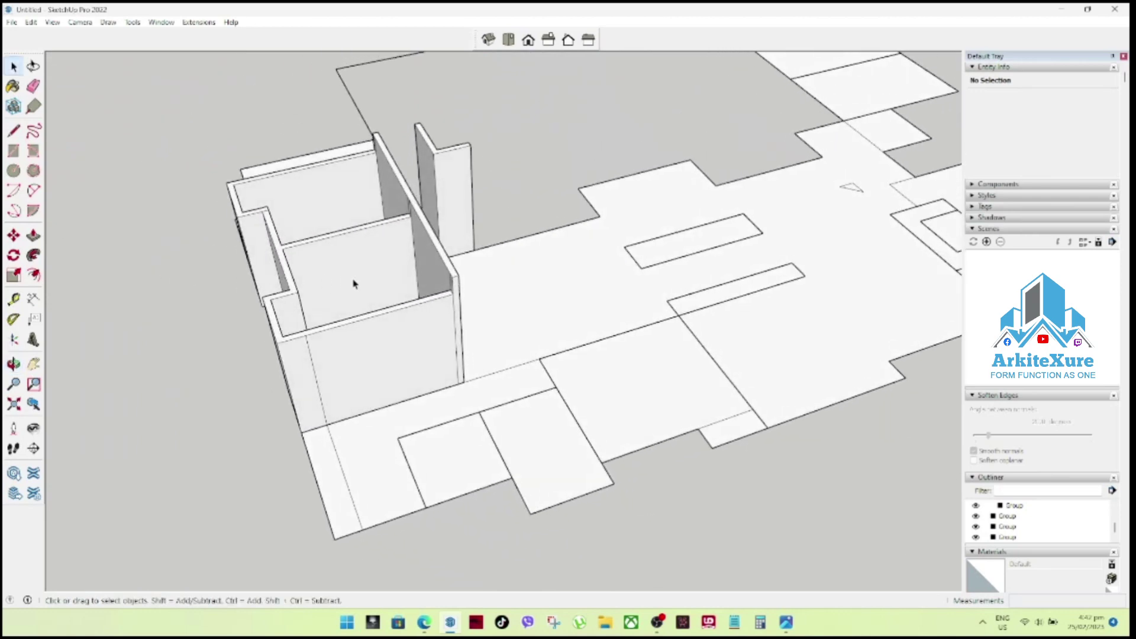
{"action": "scroll", "coordinate": [352, 300], "scroll_direction": "up", "scroll_amount": 2}
Open the walls group, inspect it from a top-down view, and close it.
{"action": "double_click", "coordinate": [298, 391]}
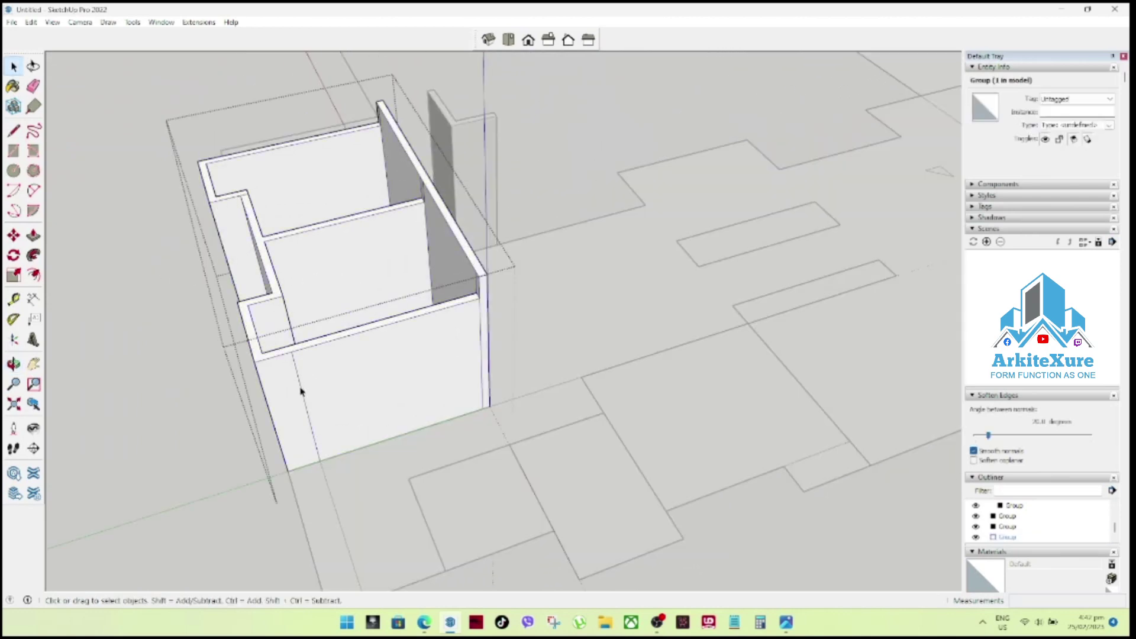
{"action": "triple_click", "coordinate": [299, 390]}
{"action": "left_click", "coordinate": [300, 391]}
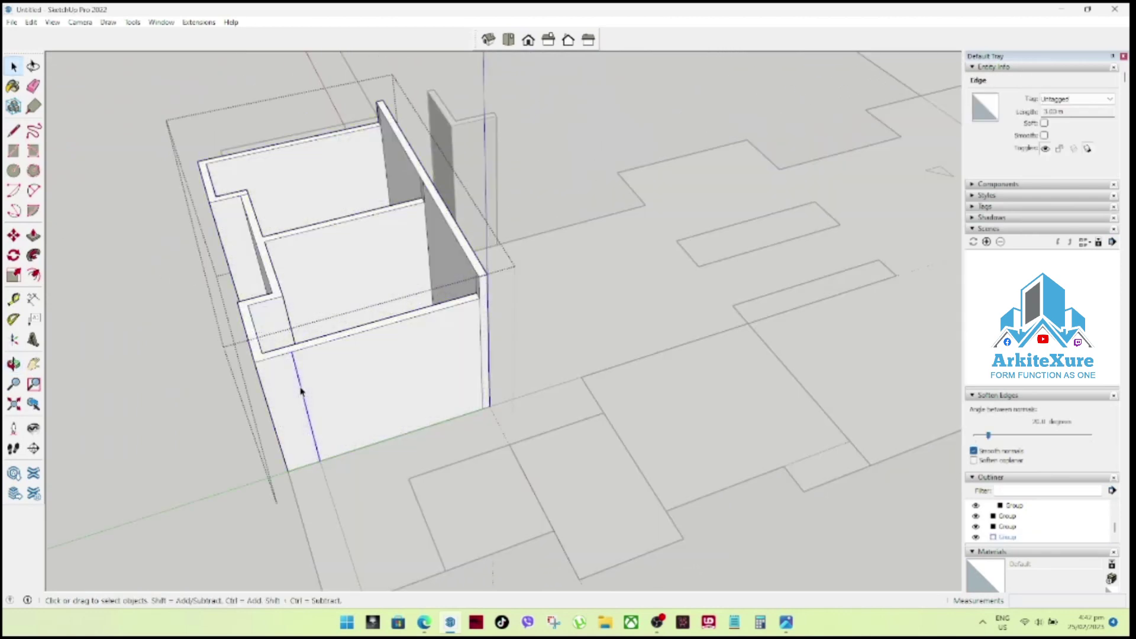
{"action": "scroll", "coordinate": [307, 385], "scroll_direction": "down", "scroll_amount": 3}
{"action": "scroll", "coordinate": [388, 362], "scroll_direction": "down", "scroll_amount": 2}
{"action": "middle_click_drag", "start_coordinate": [388, 363], "coordinate": [459, 353]}
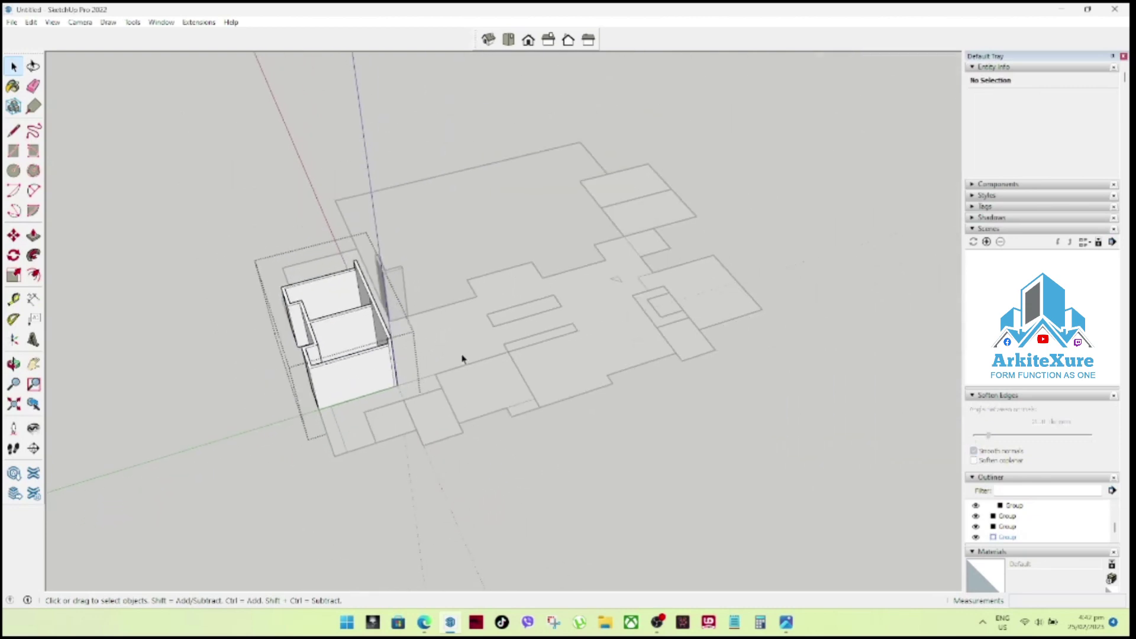
{"action": "scroll", "coordinate": [434, 416], "scroll_direction": "up", "scroll_amount": 3}
{"action": "mouse_move", "coordinate": [434, 416]}
{"action": "middle_mouse_down"}
{"action": "mouse_move", "coordinate": [538, 381]}
{"action": "mouse_move", "coordinate": [733, 431]}
{"action": "middle_mouse_up"}
{"action": "left_click", "coordinate": [679, 426]}
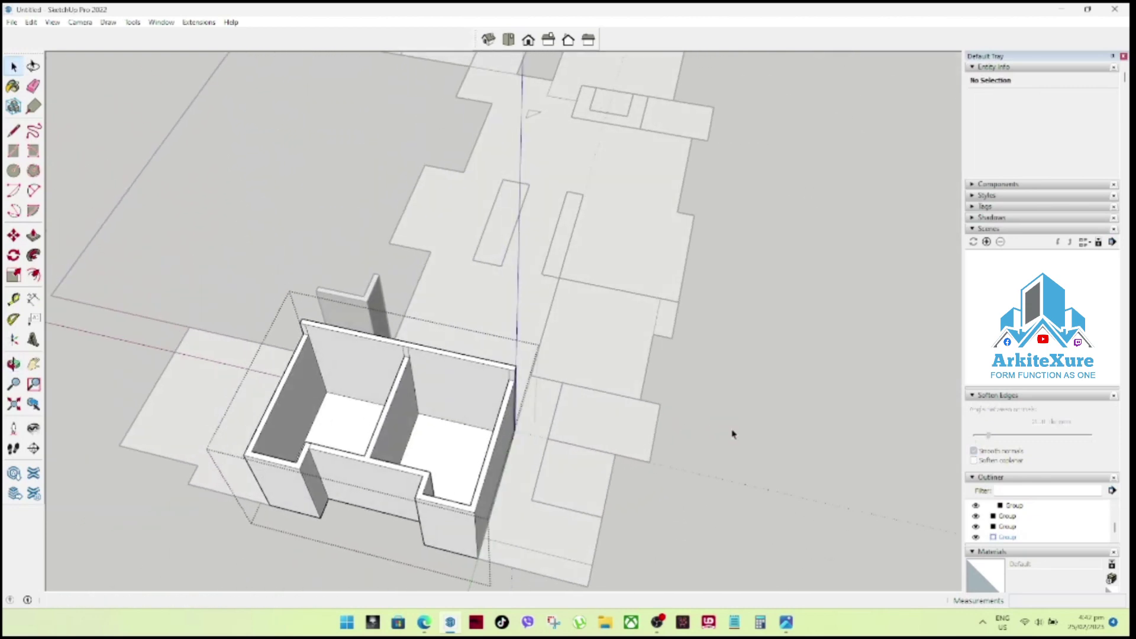
Select the front floor-plate group and view it from a lower angle.
{"action": "scroll", "coordinate": [746, 438], "scroll_direction": "up", "scroll_amount": 2}
{"action": "scroll", "coordinate": [634, 469], "scroll_direction": "up", "scroll_amount": 1}
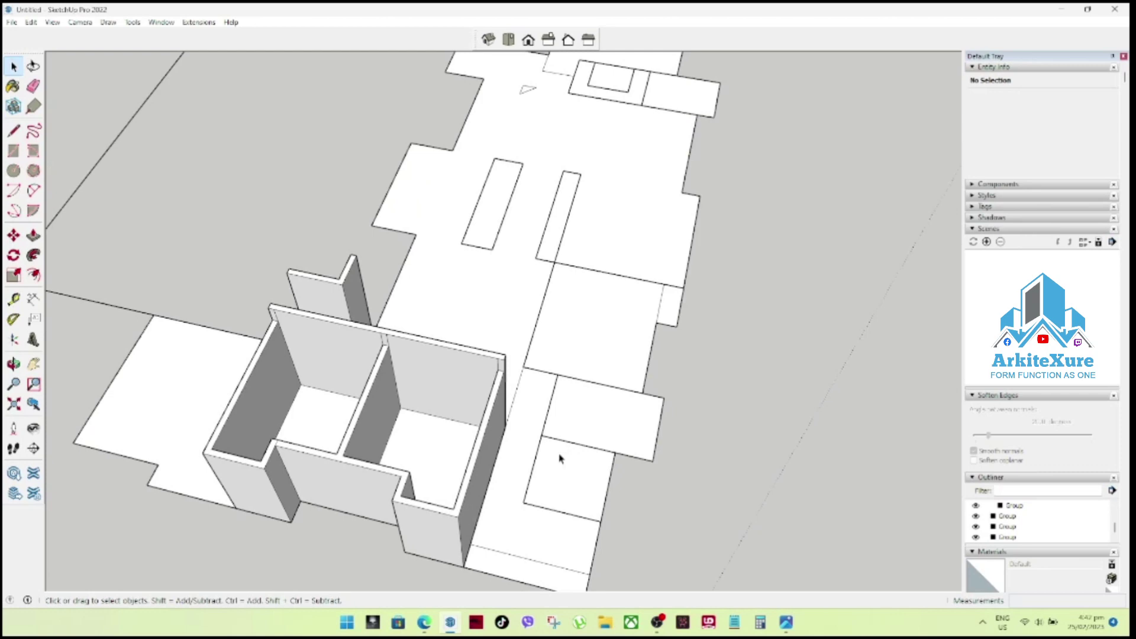
{"action": "scroll", "coordinate": [586, 418], "scroll_direction": "up", "scroll_amount": 2}
{"action": "left_click", "coordinate": [625, 417]}
{"action": "mouse_move", "coordinate": [625, 417]}
{"action": "middle_mouse_down"}
{"action": "mouse_move", "coordinate": [367, 342]}
{"action": "mouse_move", "coordinate": [512, 423]}
{"action": "mouse_move", "coordinate": [487, 425]}
{"action": "middle_mouse_up"}
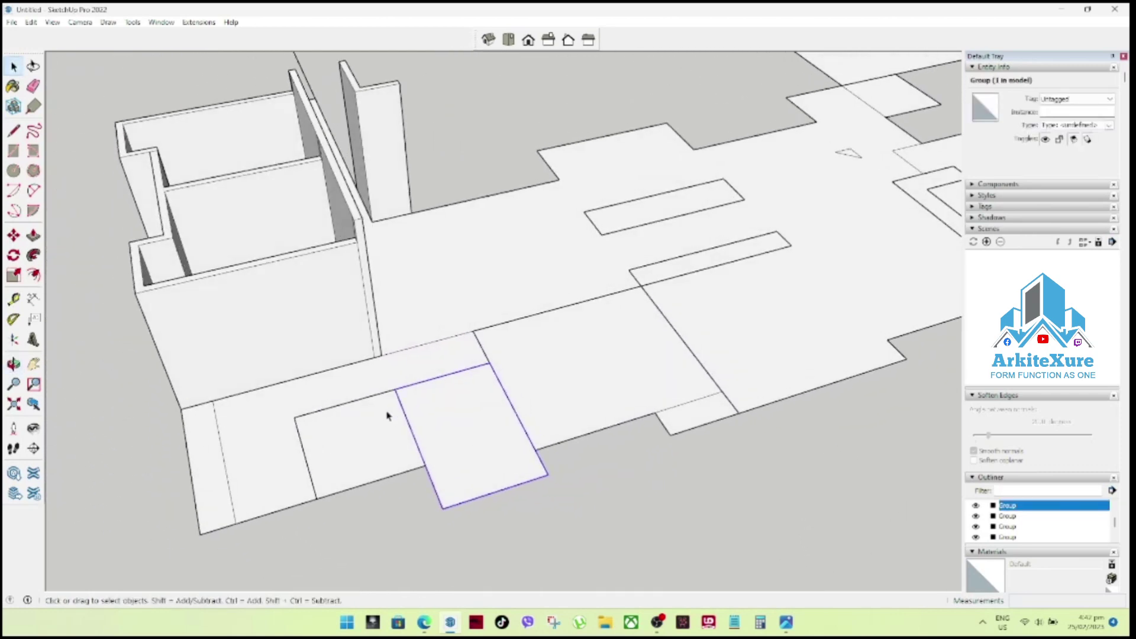
{"action": "scroll", "coordinate": [410, 400], "scroll_direction": "up", "scroll_amount": 1}
{"action": "scroll", "coordinate": [409, 400], "scroll_direction": "up", "scroll_amount": 1}
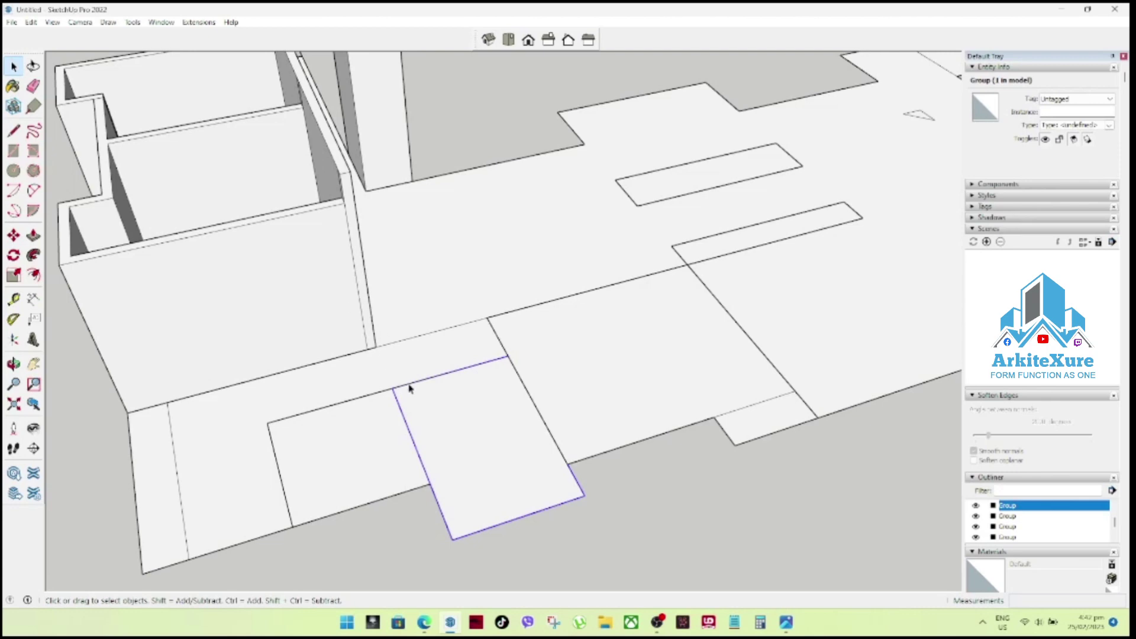
{"action": "left_click", "coordinate": [367, 320]}
Inside the walls group, extend the long wall's end face by 4.00 m.
{"action": "double_click", "coordinate": [367, 321]}
{"action": "triple_click", "coordinate": [368, 320]}
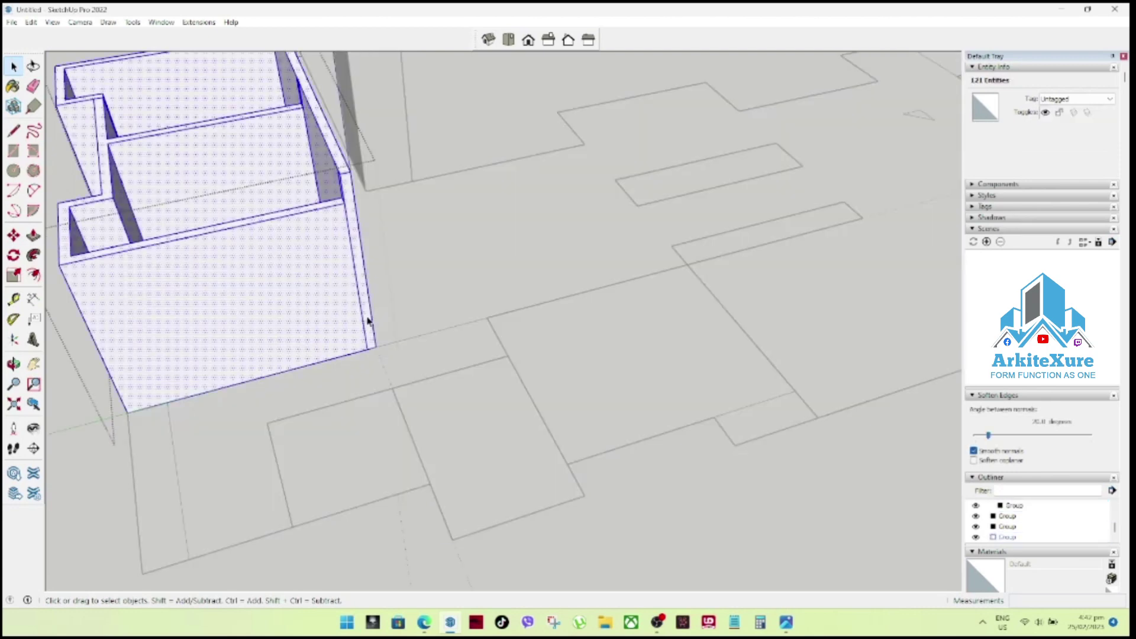
{"action": "left_click", "coordinate": [368, 320]}
{"action": "key", "text": "p"}
{"action": "left_click", "coordinate": [367, 321]}
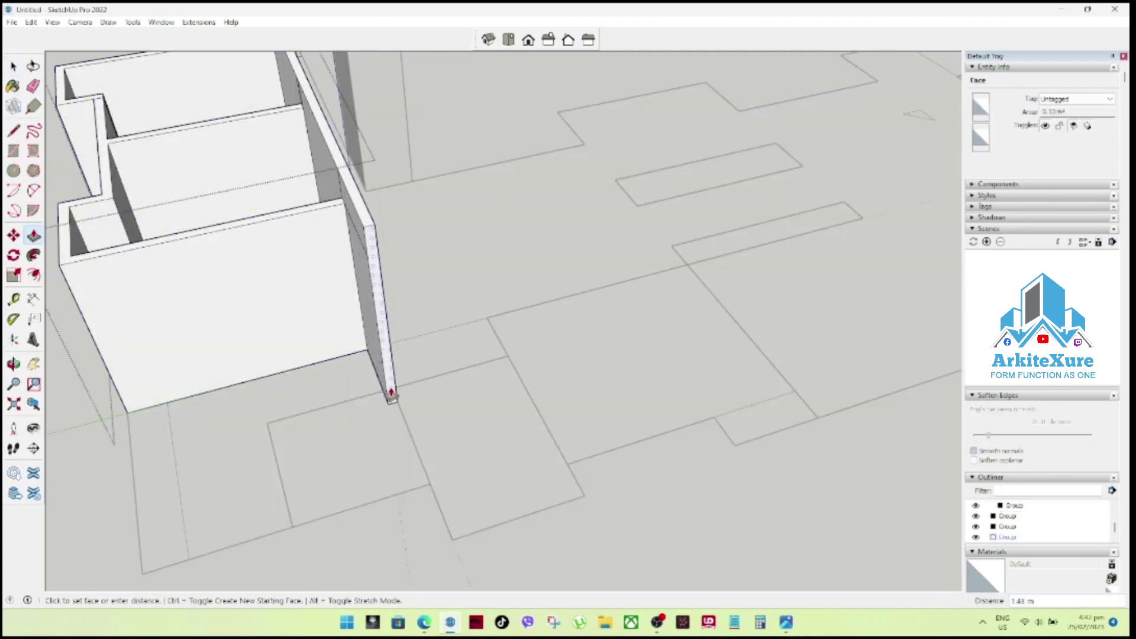
{"action": "left_click", "coordinate": [520, 521]}
{"action": "key", "text": "space"}
{"action": "middle_click_drag", "start_coordinate": [510, 494], "coordinate": [556, 231]}
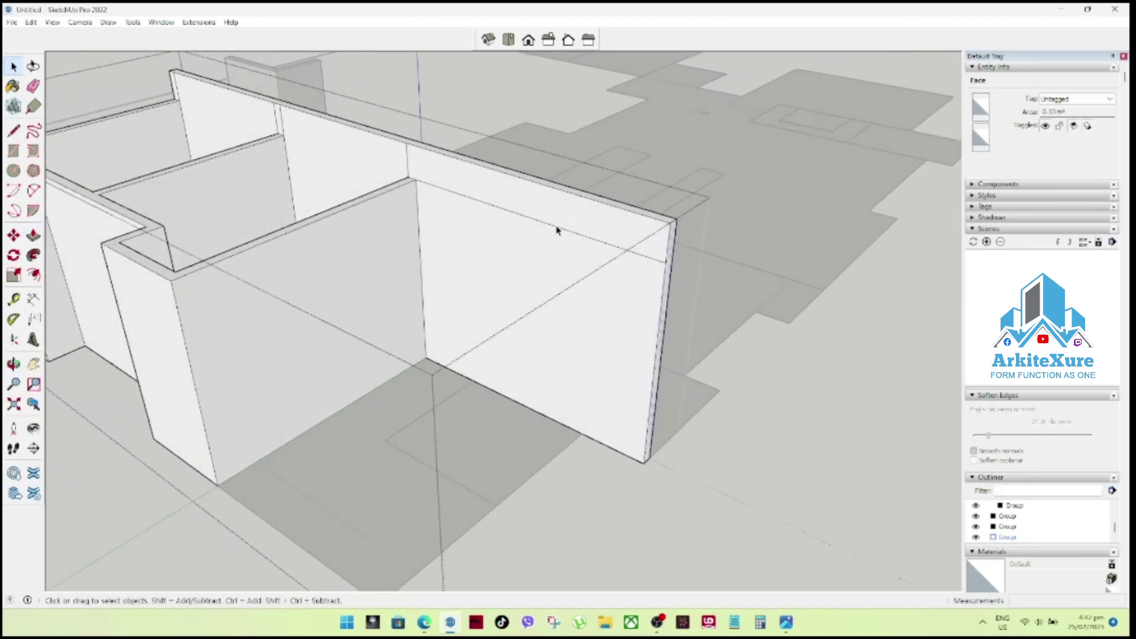
{"action": "left_click", "coordinate": [554, 230]}
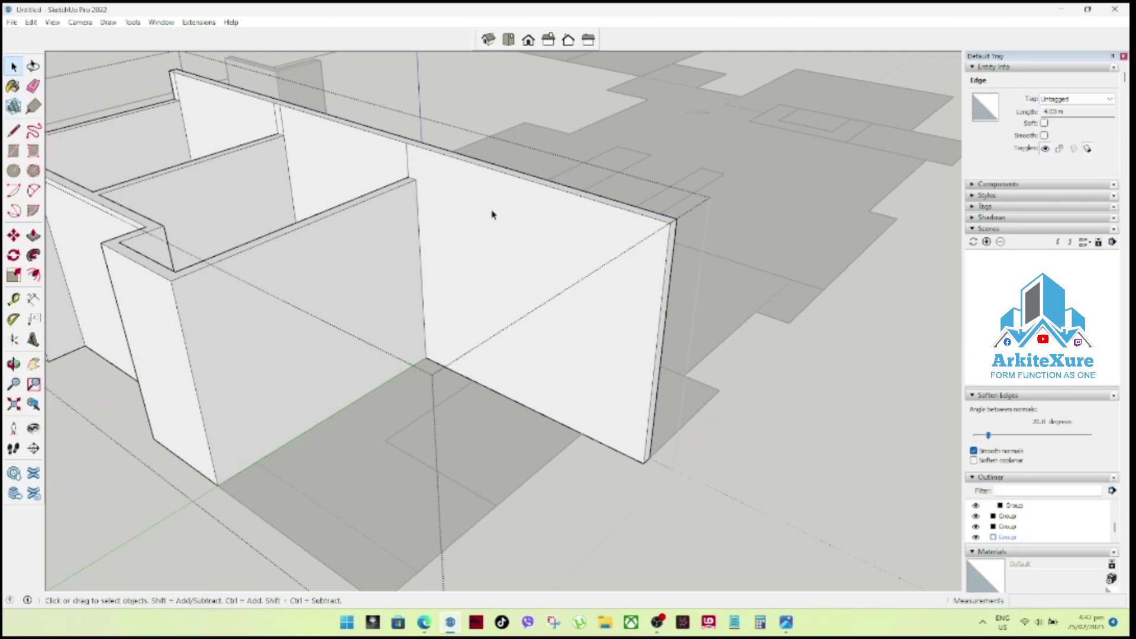
{"action": "key", "text": "Escape"}
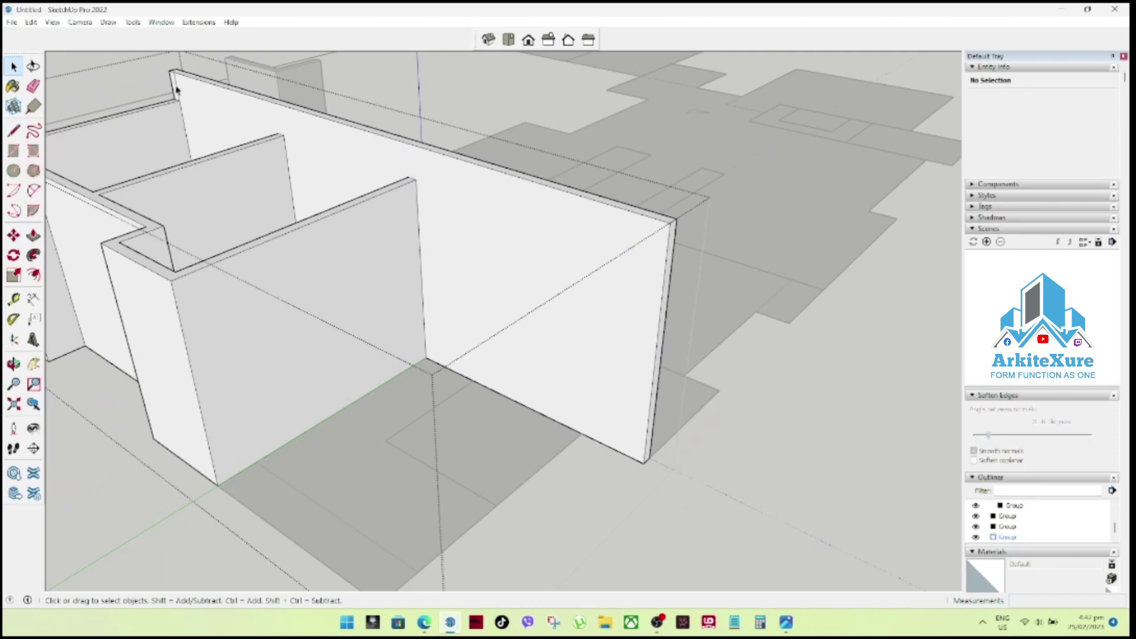
Copy the vertical edge at the wall's front end 0.15 m along the wall.
{"action": "scroll", "coordinate": [450, 228], "scroll_direction": "down", "scroll_amount": 3}
{"action": "mouse_move", "coordinate": [235, 212]}
{"action": "middle_mouse_down"}
{"action": "mouse_move", "coordinate": [300, 235]}
{"action": "mouse_move", "coordinate": [448, 203]}
{"action": "mouse_move", "coordinate": [172, 228]}
{"action": "mouse_move", "coordinate": [383, 342]}
{"action": "mouse_move", "coordinate": [294, 378]}
{"action": "mouse_move", "coordinate": [300, 363]}
{"action": "mouse_move", "coordinate": [315, 415]}
{"action": "middle_mouse_up"}
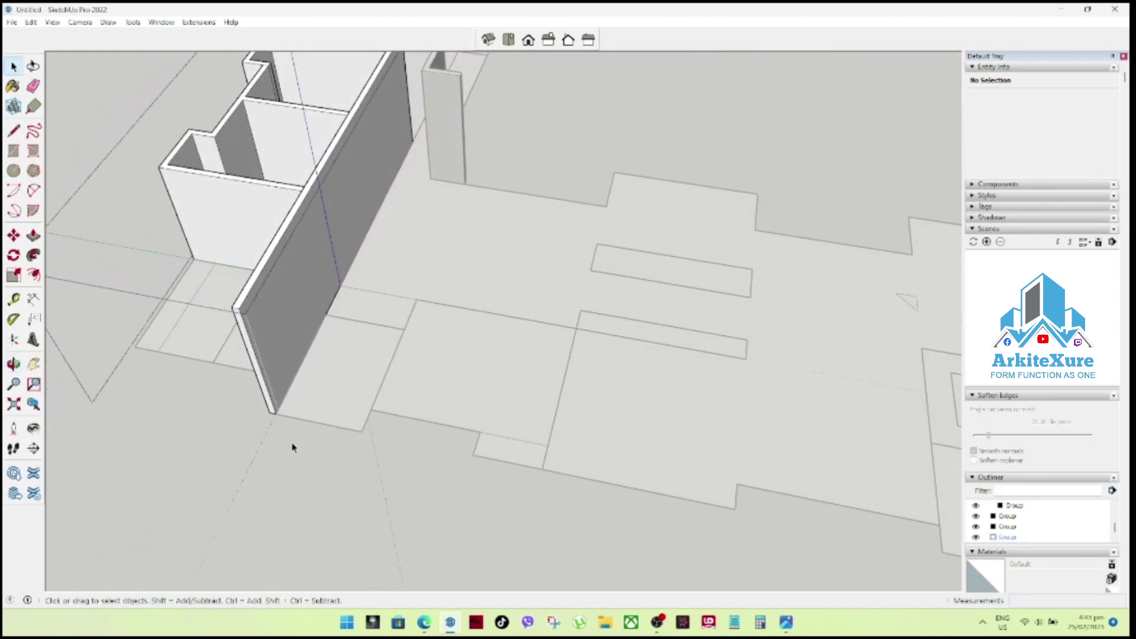
{"action": "scroll", "coordinate": [276, 441], "scroll_direction": "up", "scroll_amount": 2}
{"action": "scroll", "coordinate": [274, 409], "scroll_direction": "up", "scroll_amount": 2}
{"action": "scroll", "coordinate": [271, 398], "scroll_direction": "up", "scroll_amount": 2}
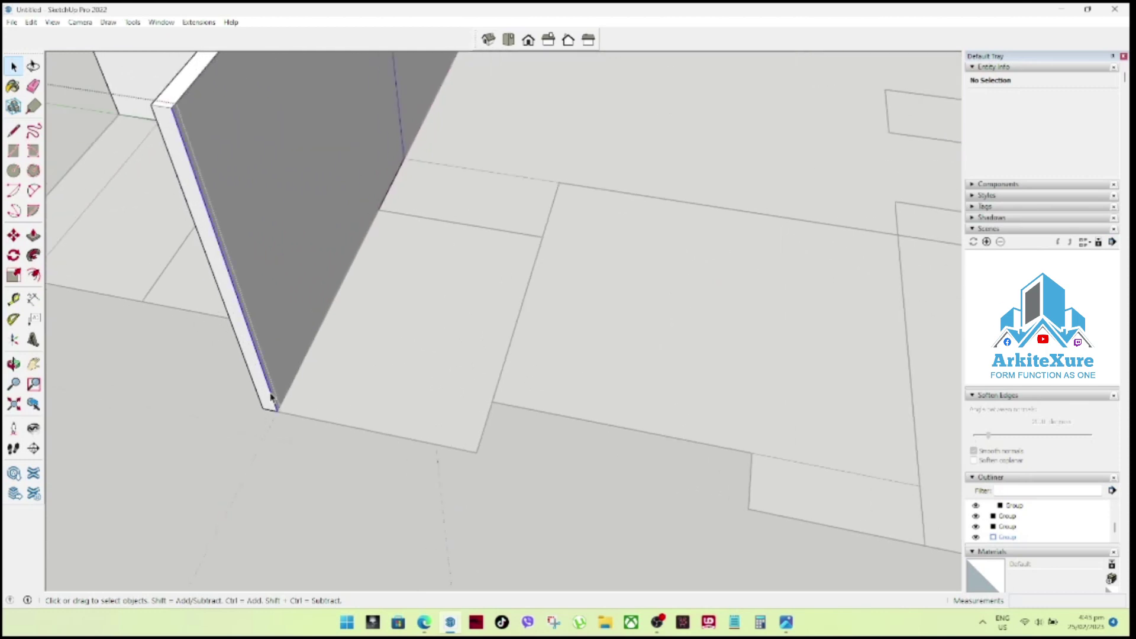
{"action": "left_click", "coordinate": [271, 396]}
{"action": "key", "text": "m"}
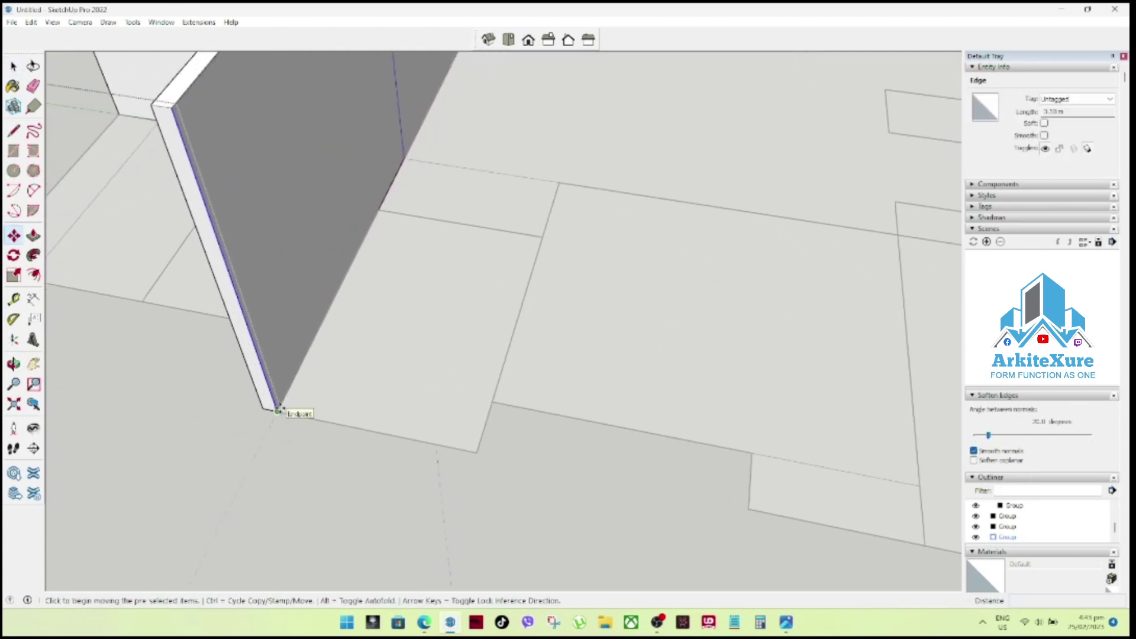
{"action": "left_click", "coordinate": [278, 410]}
{"action": "key", "text": "ctrl"}
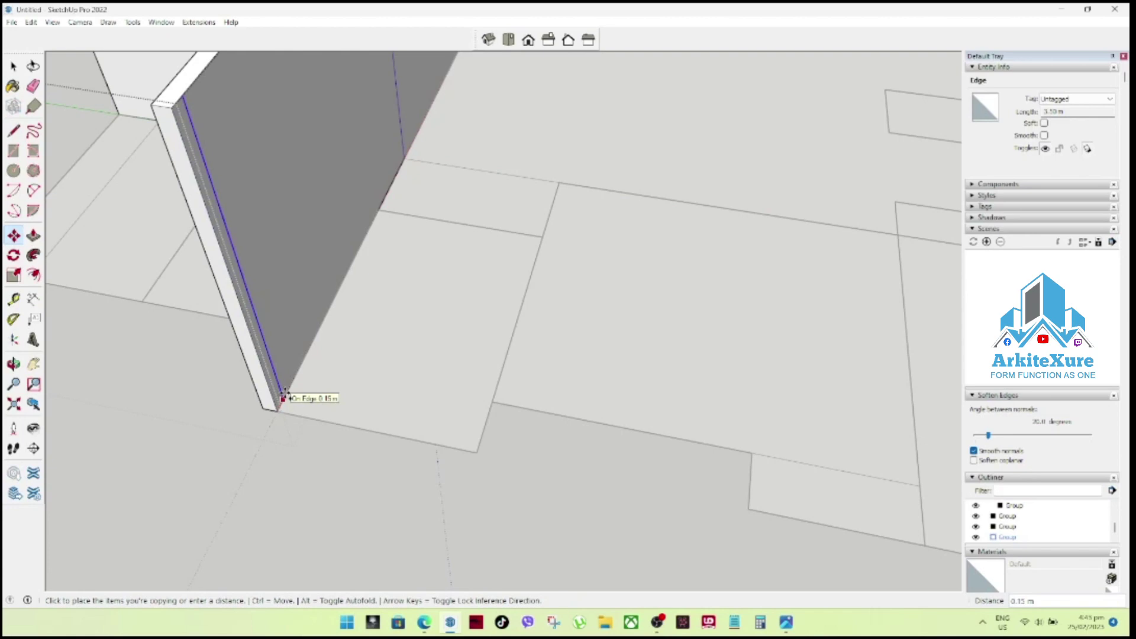
{"action": "left_click", "coordinate": [284, 395]}
{"action": "key", "text": "space"}
Push the wall end face out by 0.1 m.
{"action": "left_click", "coordinate": [269, 402]}
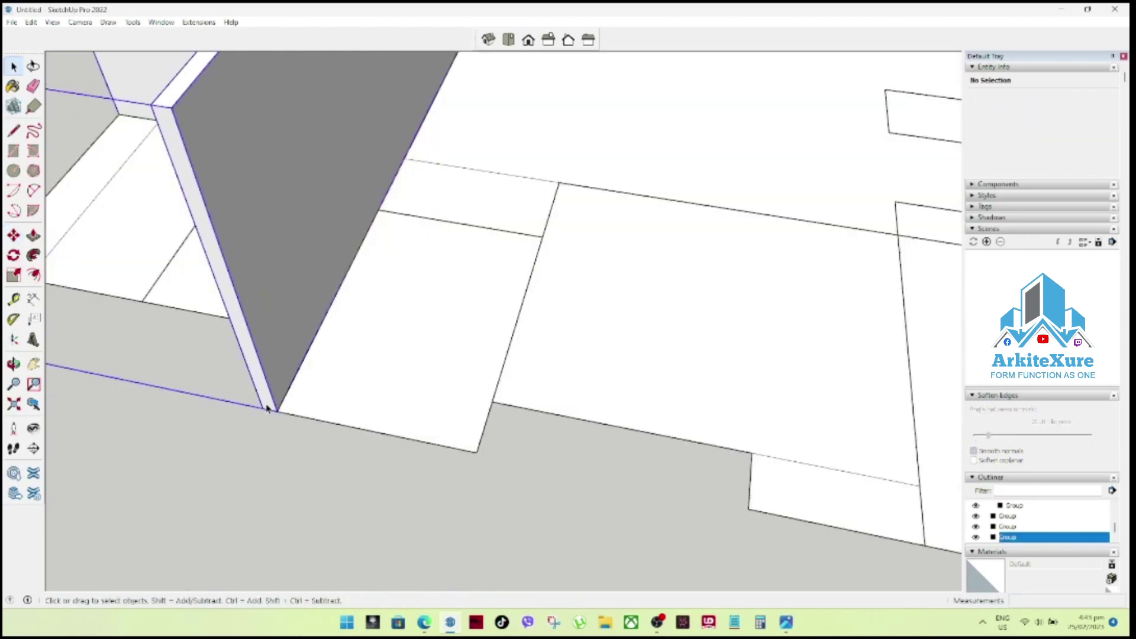
{"action": "triple_click", "coordinate": [267, 406]}
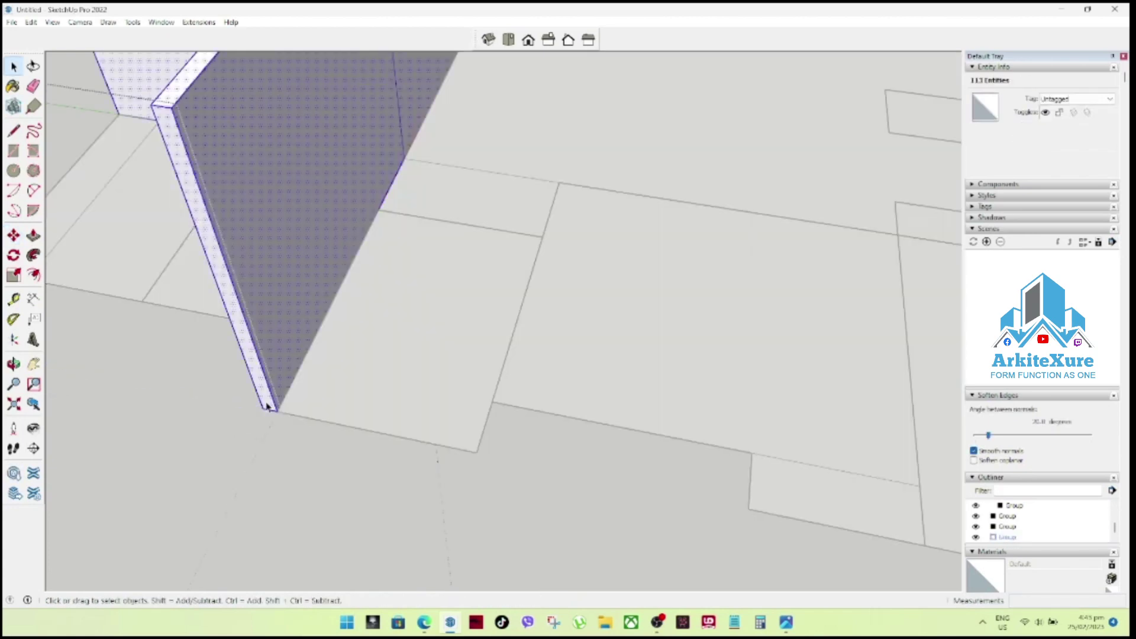
{"action": "key", "text": "p"}
{"action": "left_click", "coordinate": [266, 406]}
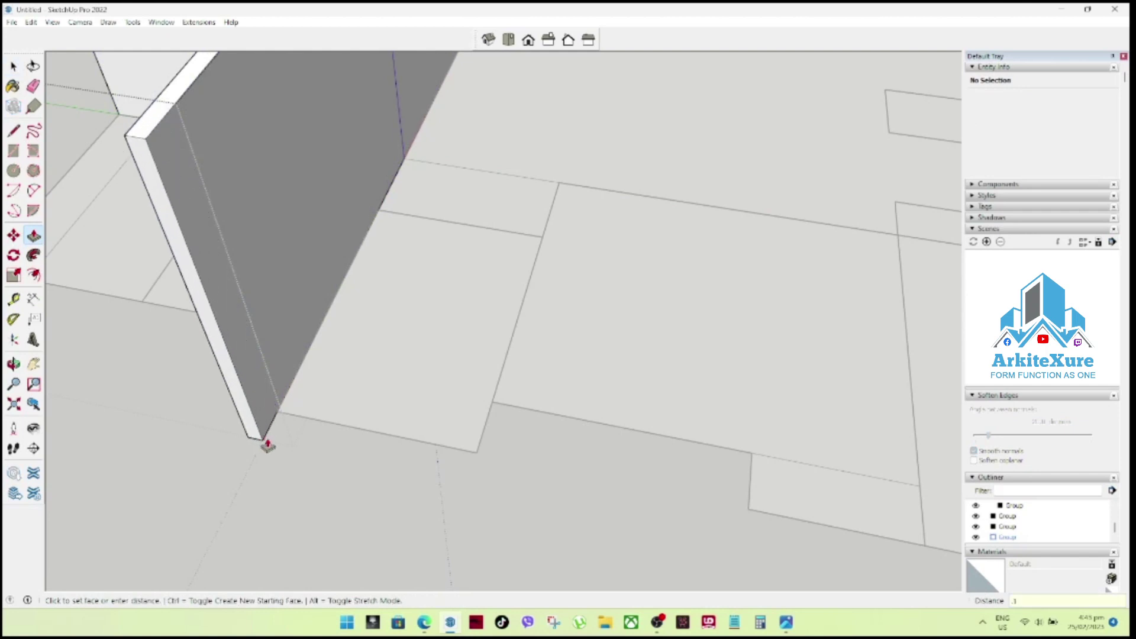
{"action": "key", "text": "Return"}
{"action": "key", "text": "space"}
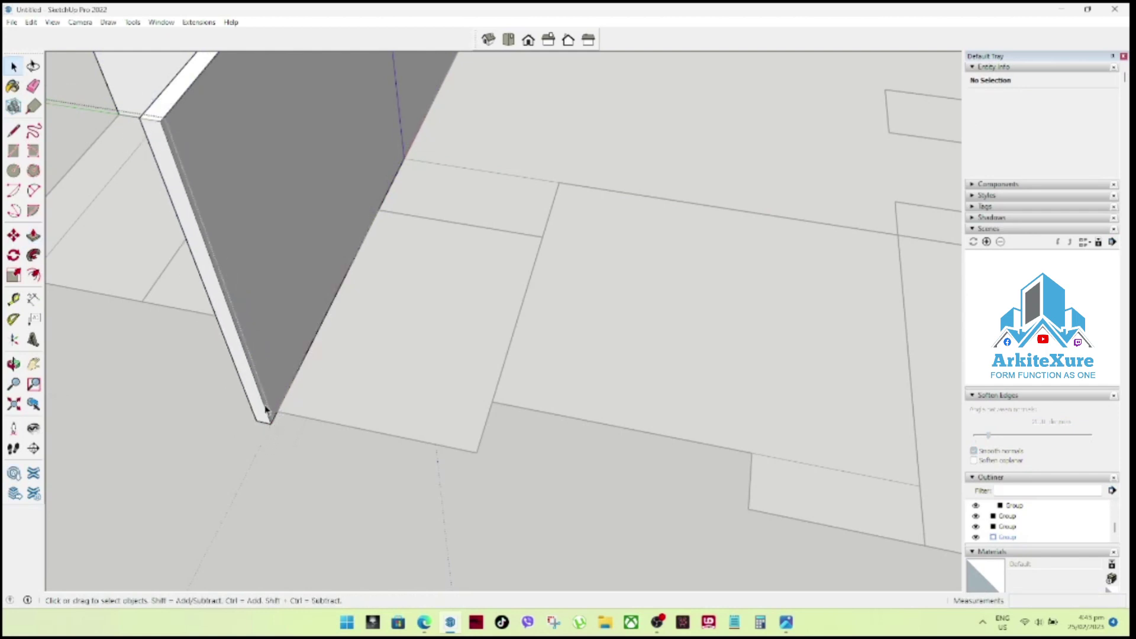
Move the wall-end vertical edge onto the new end face.
{"action": "left_click", "coordinate": [307, 430]}
{"action": "key", "text": "m"}
{"action": "left_click", "coordinate": [275, 431]}
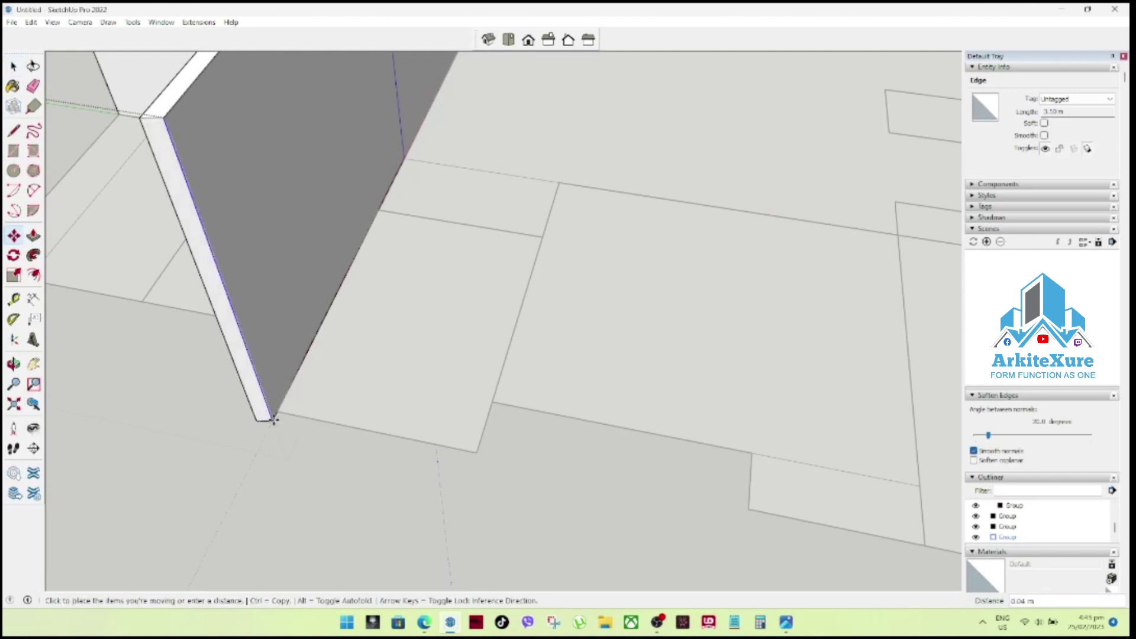
{"action": "left_click", "coordinate": [283, 408]}
{"action": "key", "text": "space"}
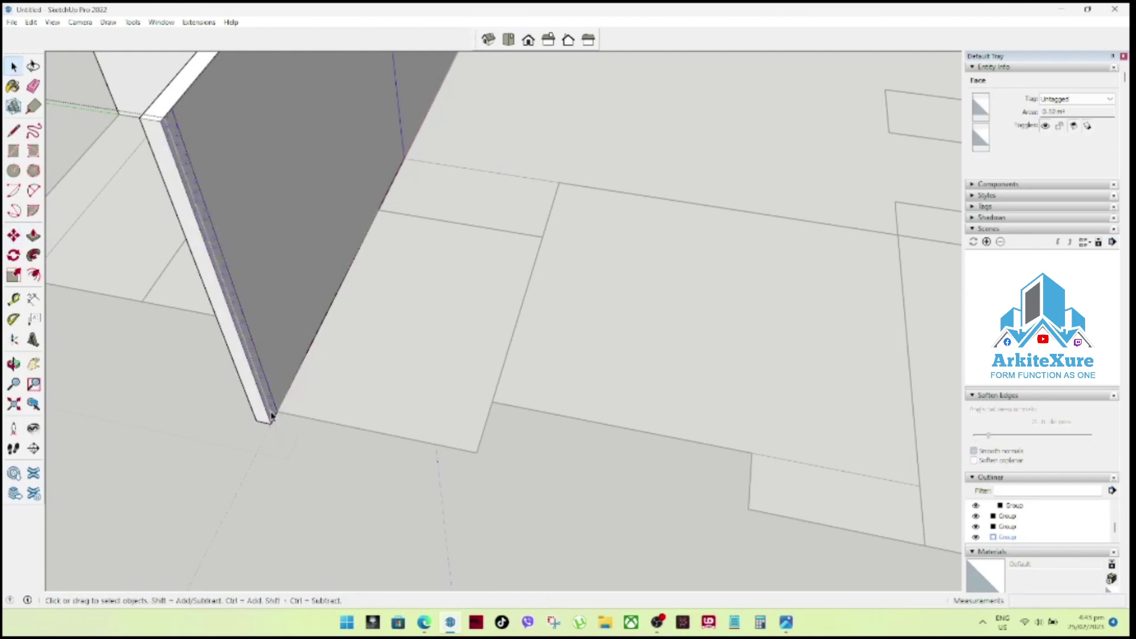
Pull the thin end strip out sideways into a short return wall.
{"action": "key", "text": "p"}
{"action": "left_click", "coordinate": [269, 415]}
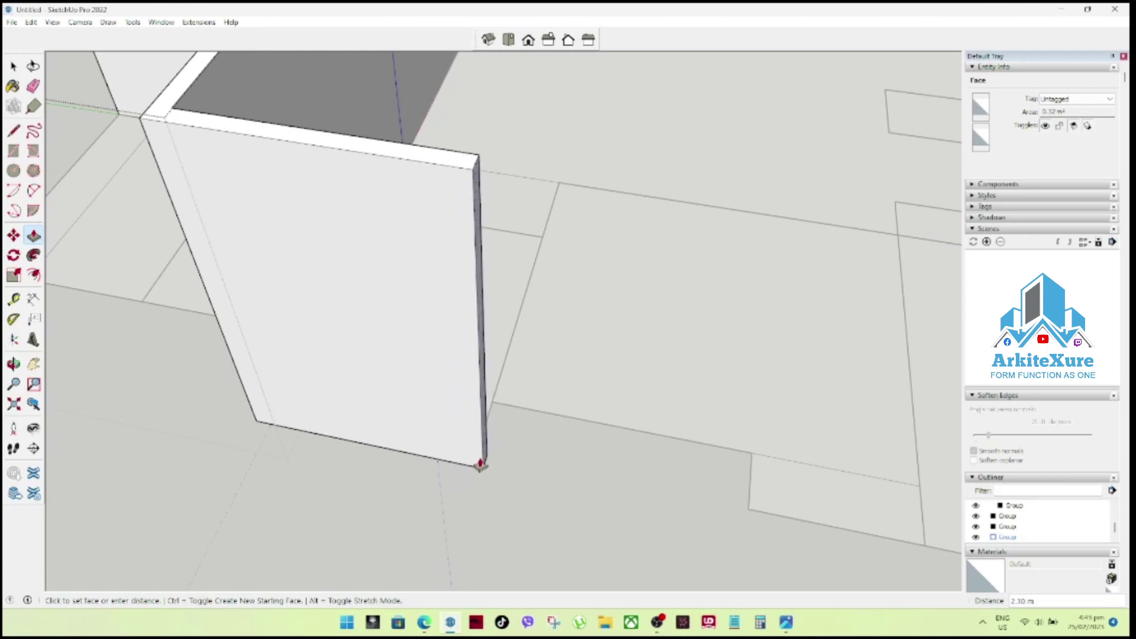
{"action": "left_click", "coordinate": [493, 413]}
{"action": "middle_click_drag", "start_coordinate": [493, 413], "coordinate": [337, 441]}
{"action": "scroll", "coordinate": [325, 414], "scroll_direction": "up", "scroll_amount": 3}
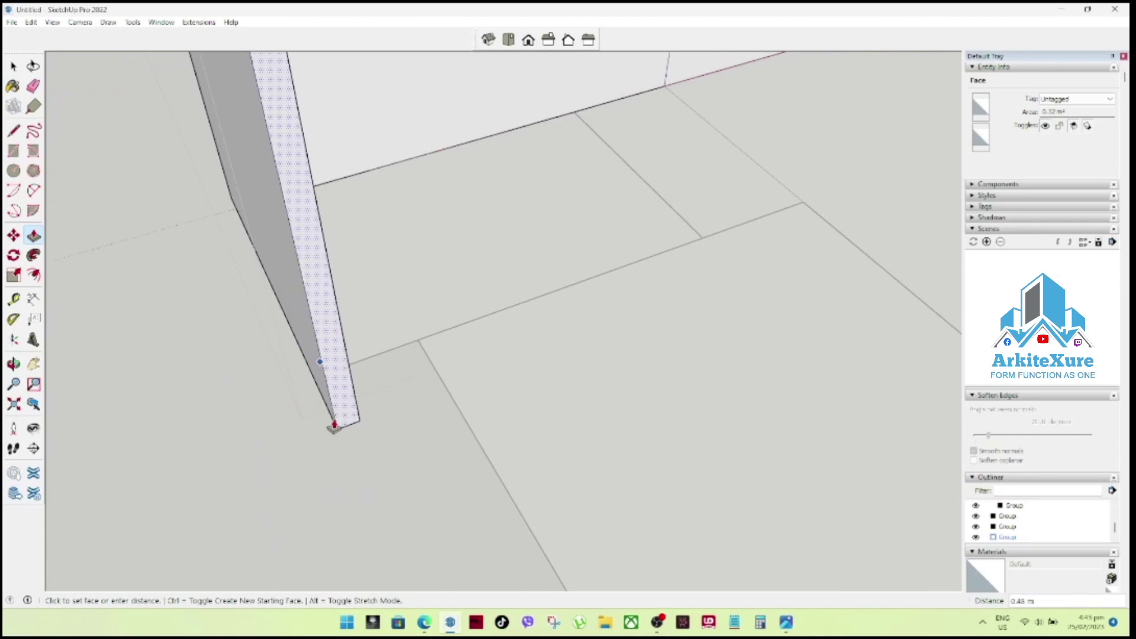
{"action": "key", "text": "Return"}
{"action": "key", "text": "space"}
Orbit and zoom around the new wall corner to check it.
{"action": "middle_click_drag", "start_coordinate": [332, 424], "coordinate": [364, 402]}
{"action": "scroll", "coordinate": [364, 402], "scroll_direction": "down", "scroll_amount": 3}
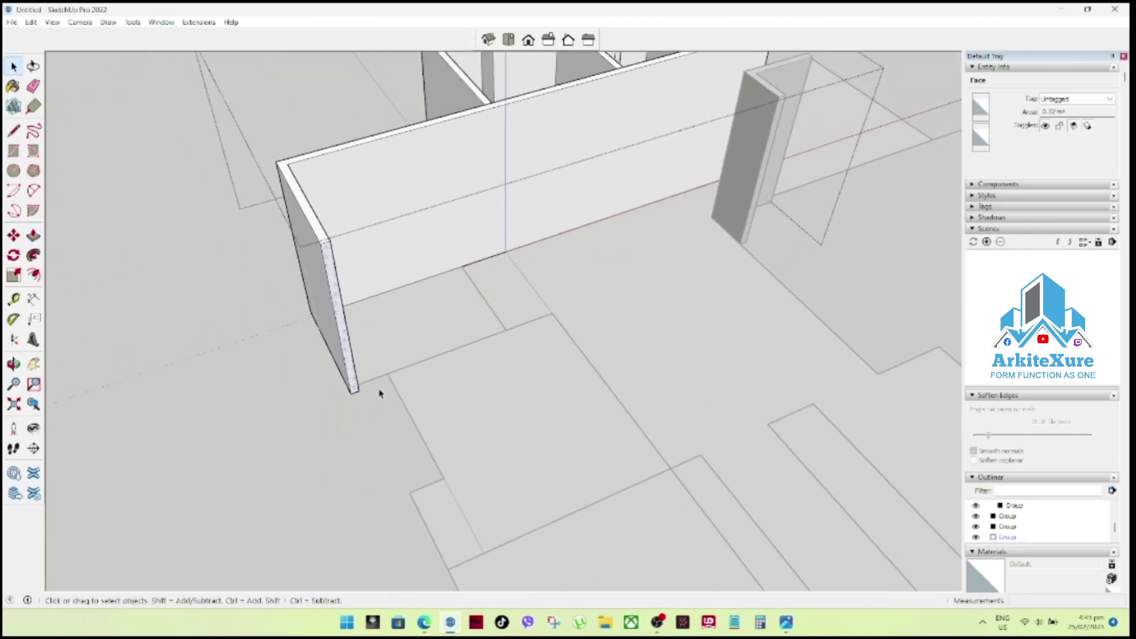
{"action": "middle_click_drag", "start_coordinate": [436, 361], "coordinate": [145, 373]}
{"action": "scroll", "coordinate": [337, 256], "scroll_direction": "up", "scroll_amount": 3}
{"action": "middle_click_drag", "start_coordinate": [337, 256], "coordinate": [253, 299]}
{"action": "scroll", "coordinate": [351, 218], "scroll_direction": "up", "scroll_amount": 2}
{"action": "scroll", "coordinate": [356, 268], "scroll_direction": "up", "scroll_amount": 2}
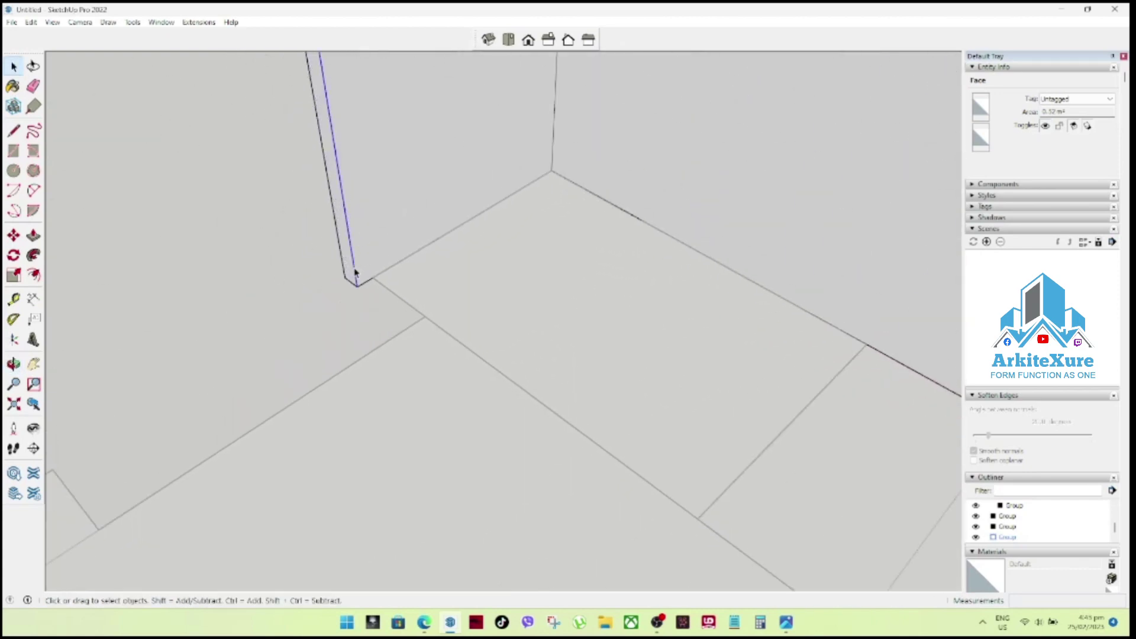
Push the narrow wall face out 3.40 m to continue the wall.
{"action": "left_click", "coordinate": [364, 280]}
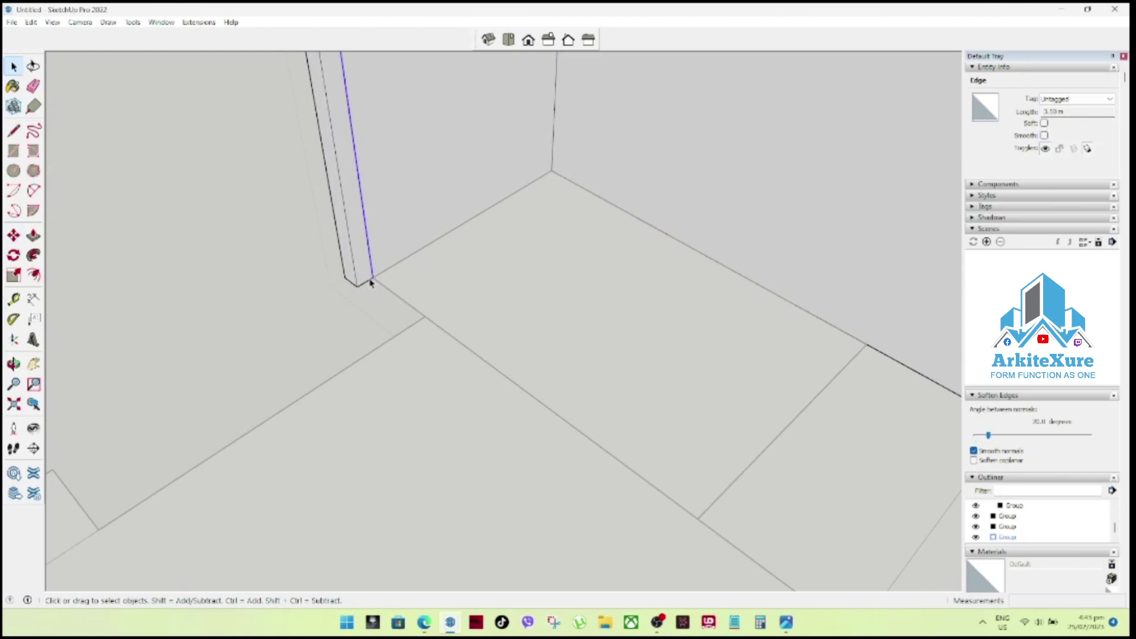
{"action": "left_click", "coordinate": [362, 275]}
{"action": "key", "text": "p"}
{"action": "left_click", "coordinate": [363, 274]}
{"action": "scroll", "coordinate": [397, 346], "scroll_direction": "down", "scroll_amount": 2}
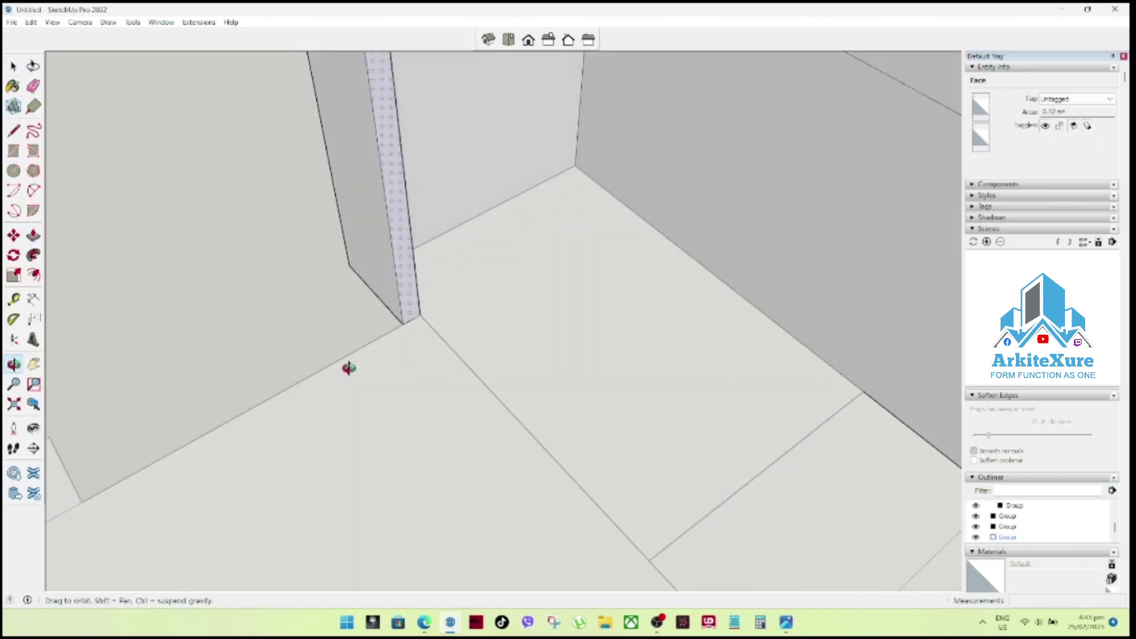
{"action": "left_click", "coordinate": [403, 315]}
{"action": "scroll", "coordinate": [459, 358], "scroll_direction": "down", "scroll_amount": 3}
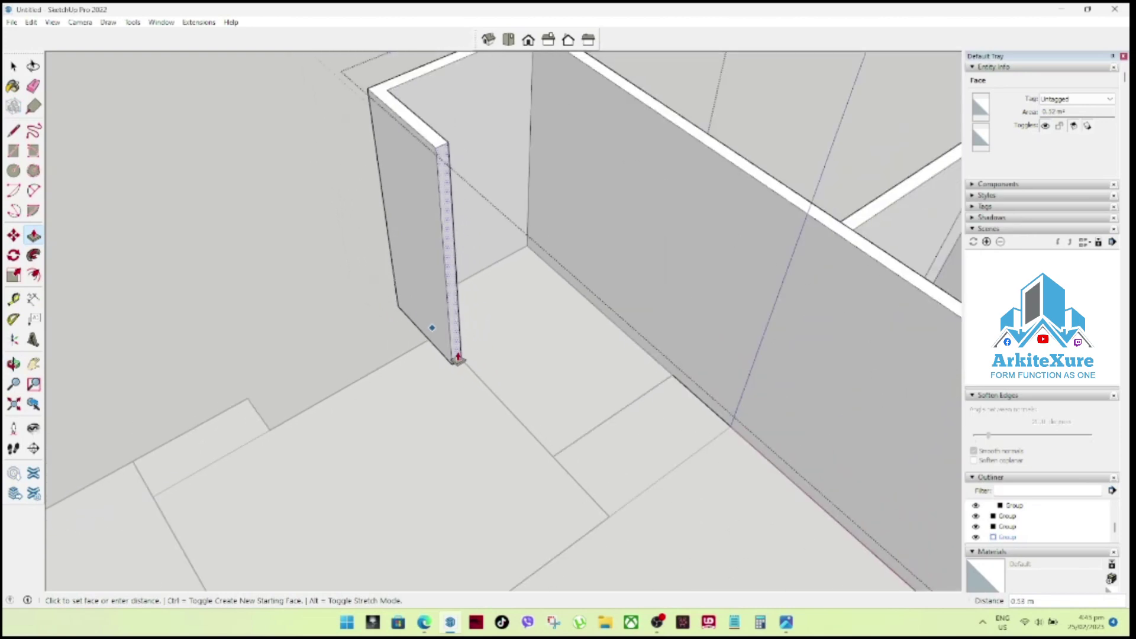
{"action": "scroll", "coordinate": [497, 414], "scroll_direction": "down", "scroll_amount": 2}
{"action": "left_click", "coordinate": [566, 500]}
Orbit and zoom to review the whole wall layout.
{"action": "mouse_move", "coordinate": [576, 474]}
{"action": "middle_mouse_down"}
{"action": "mouse_move", "coordinate": [368, 432]}
{"action": "mouse_move", "coordinate": [381, 431]}
{"action": "mouse_move", "coordinate": [380, 406]}
{"action": "mouse_move", "coordinate": [464, 406]}
{"action": "mouse_move", "coordinate": [469, 453]}
{"action": "middle_mouse_up"}
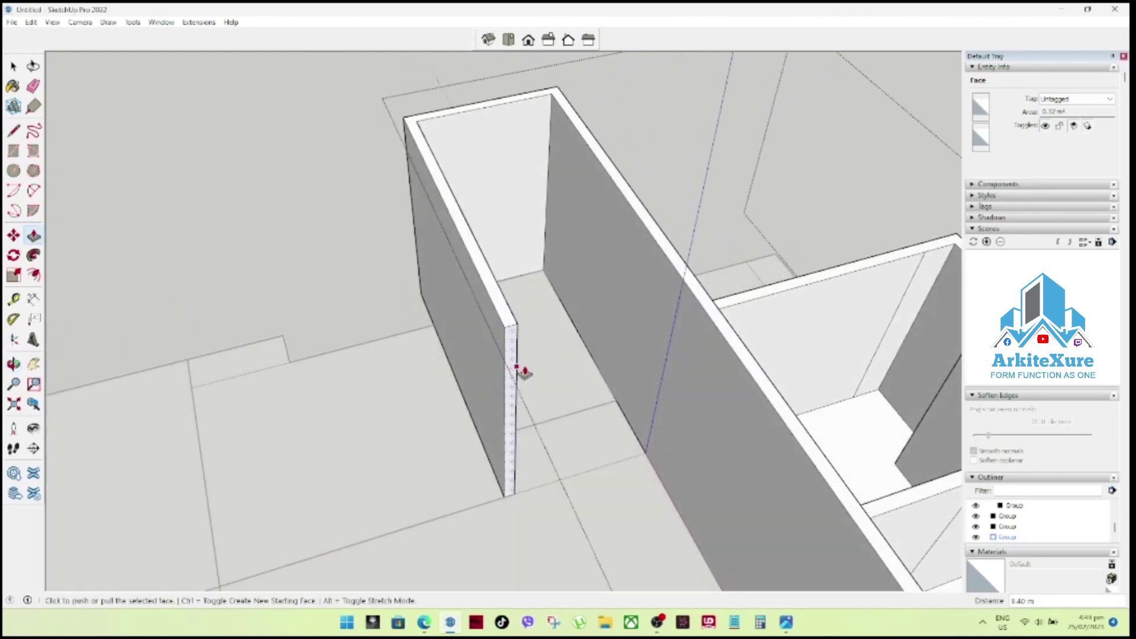
{"action": "scroll", "coordinate": [520, 373], "scroll_direction": "down", "scroll_amount": 3}
{"action": "mouse_move", "coordinate": [543, 393]}
{"action": "middle_mouse_down"}
{"action": "mouse_move", "coordinate": [604, 317]}
{"action": "mouse_move", "coordinate": [563, 401]}
{"action": "mouse_move", "coordinate": [736, 421]}
{"action": "mouse_move", "coordinate": [785, 397]}
{"action": "mouse_move", "coordinate": [521, 335]}
{"action": "mouse_move", "coordinate": [400, 272]}
{"action": "mouse_move", "coordinate": [365, 322]}
{"action": "mouse_move", "coordinate": [486, 390]}
{"action": "mouse_move", "coordinate": [601, 393]}
{"action": "mouse_move", "coordinate": [502, 431]}
{"action": "mouse_move", "coordinate": [380, 412]}
{"action": "mouse_move", "coordinate": [426, 413]}
{"action": "middle_mouse_up"}
{"action": "scroll", "coordinate": [543, 416], "scroll_direction": "up", "scroll_amount": 2}
{"action": "scroll", "coordinate": [465, 393], "scroll_direction": "up", "scroll_amount": 1}
{"action": "scroll", "coordinate": [495, 401], "scroll_direction": "up", "scroll_amount": 3}
{"action": "scroll", "coordinate": [474, 414], "scroll_direction": "down", "scroll_amount": 3}
{"action": "scroll", "coordinate": [420, 421], "scroll_direction": "up", "scroll_amount": 4}
{"action": "key", "text": "space"}
Copy the wall-end vertical edge 0.15 m along the wall face.
{"action": "left_click", "coordinate": [400, 431]}
{"action": "key", "text": "m"}
{"action": "left_click", "coordinate": [404, 436]}
{"action": "key", "text": "ctrl"}
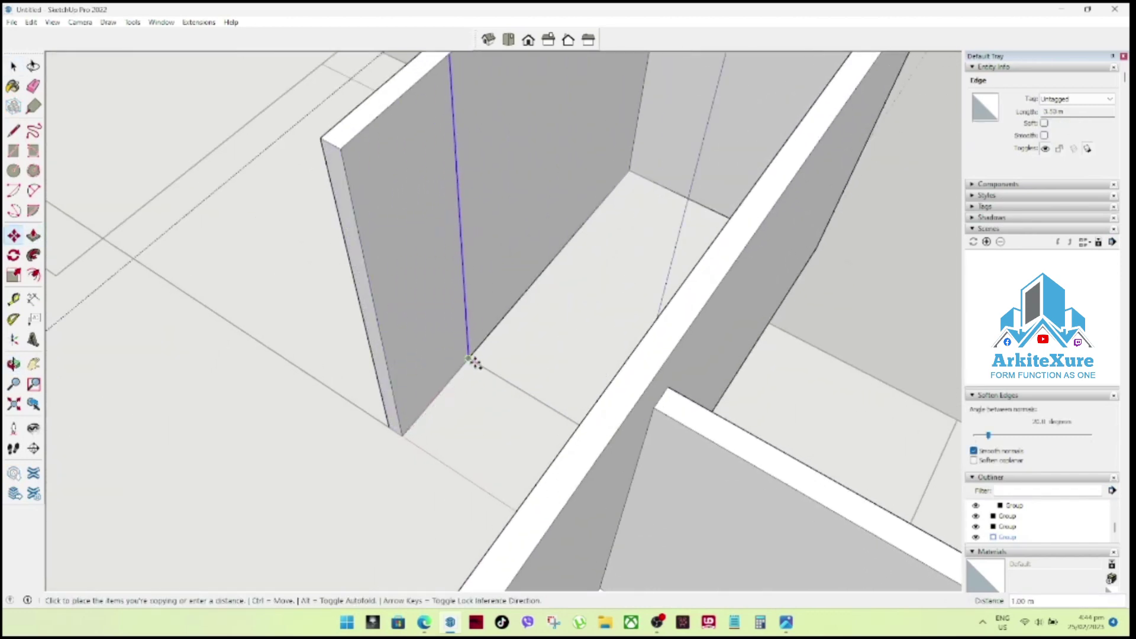
{"action": "left_click", "coordinate": [469, 360]}
{"action": "key", "text": "space"}
Make a second copy of the edge beside the original.
{"action": "middle_click_drag", "start_coordinate": [467, 349], "coordinate": [416, 371]}
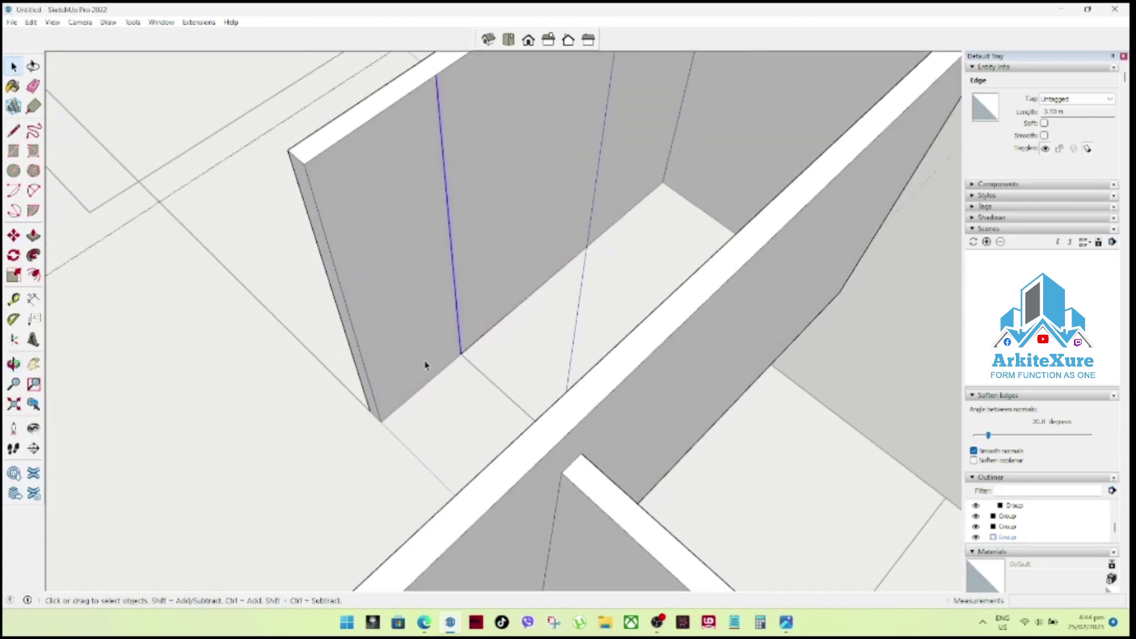
{"action": "key", "text": "m"}
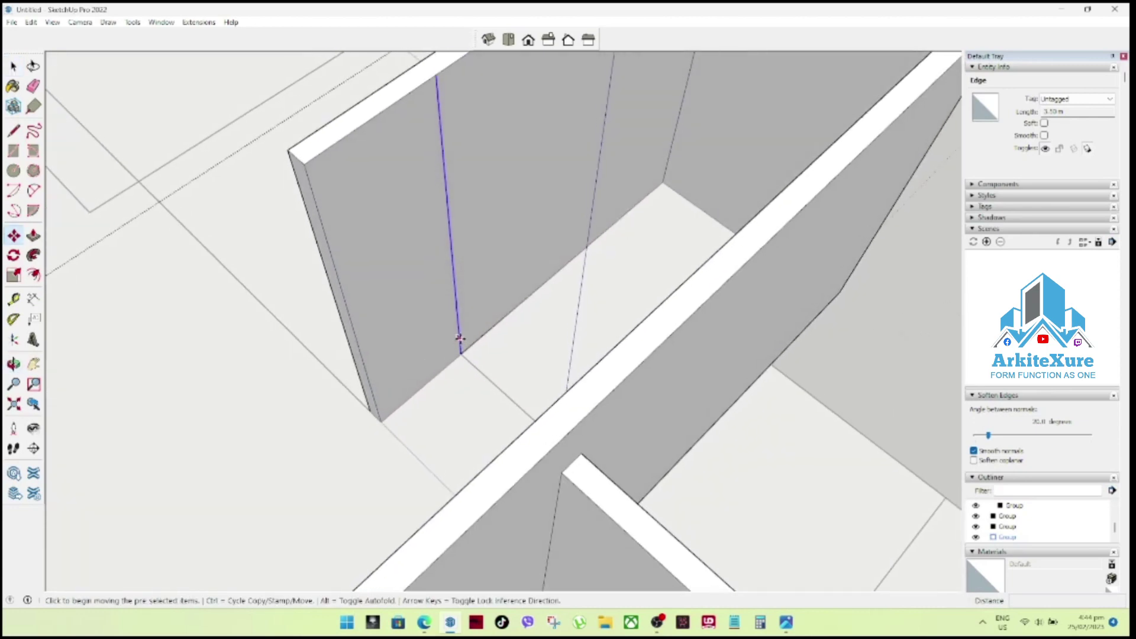
{"action": "left_click", "coordinate": [463, 354]}
{"action": "key", "text": "ctrl"}
{"action": "left_click", "coordinate": [470, 345]}
{"action": "key", "text": "space"}
Pull the 0.15 m strip out 1.00 m into a short return wall.
{"action": "key", "text": "p"}
{"action": "left_click", "coordinate": [465, 341]}
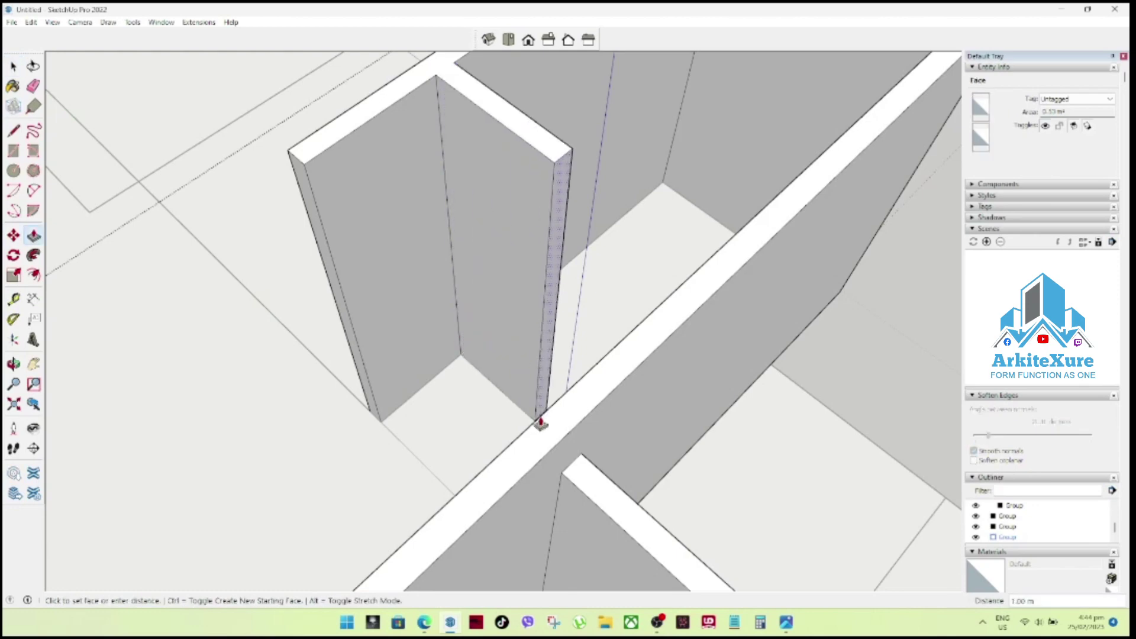
{"action": "left_click", "coordinate": [528, 432]}
{"action": "key", "text": "space"}
{"action": "mouse_move", "coordinate": [533, 406]}
{"action": "middle_mouse_down"}
{"action": "mouse_move", "coordinate": [484, 361]}
{"action": "mouse_move", "coordinate": [113, 254]}
{"action": "middle_mouse_up"}
{"action": "scroll", "coordinate": [484, 361], "scroll_direction": "down", "scroll_amount": 2}
{"action": "middle_click_drag", "start_coordinate": [663, 419], "coordinate": [561, 394]}
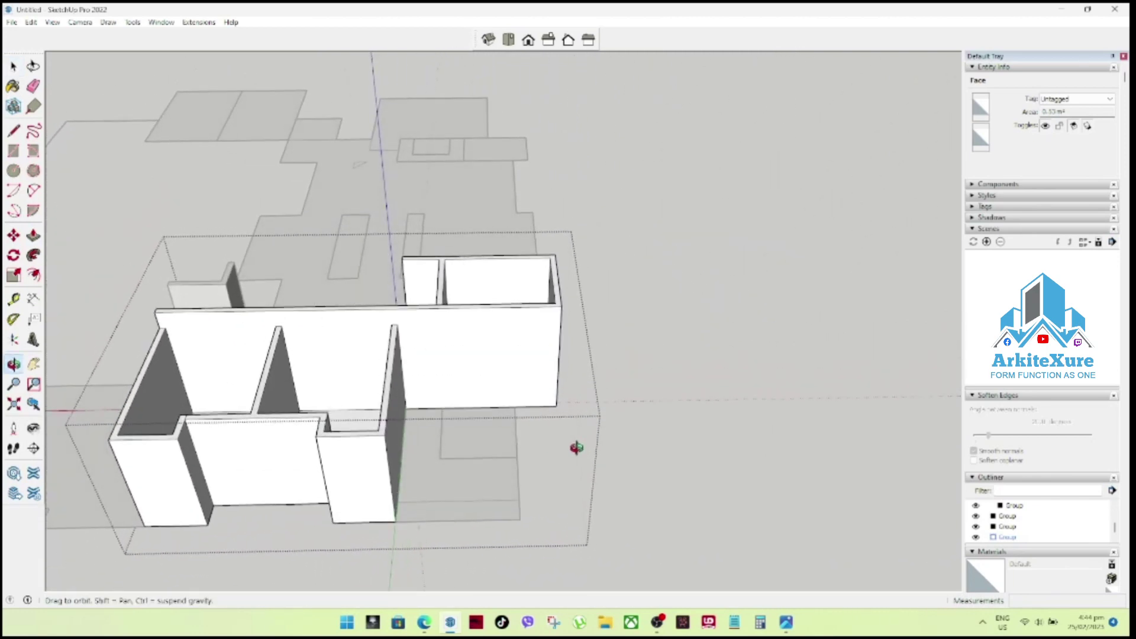
{"action": "middle_click_drag", "start_coordinate": [561, 394], "coordinate": [585, 450]}
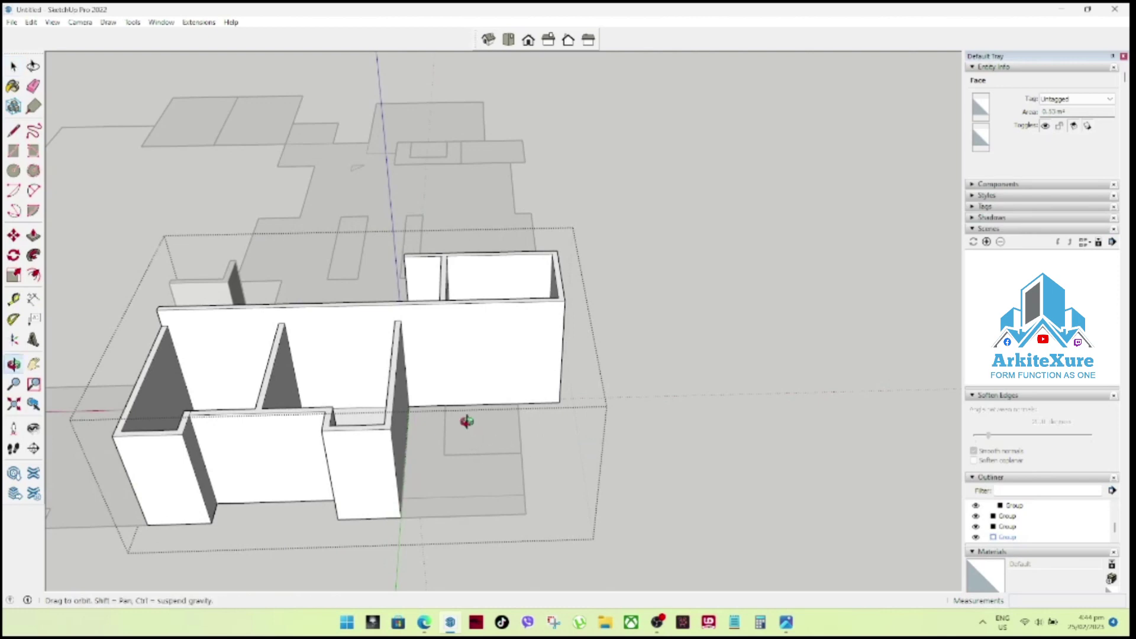
{"action": "middle_click_drag", "start_coordinate": [464, 420], "coordinate": [477, 393]}
{"action": "mouse_move", "coordinate": [565, 389]}
{"action": "middle_mouse_down"}
{"action": "mouse_move", "coordinate": [569, 421]}
{"action": "mouse_move", "coordinate": [604, 396]}
{"action": "mouse_move", "coordinate": [640, 409]}
{"action": "mouse_move", "coordinate": [518, 398]}
{"action": "middle_mouse_up"}
{"action": "scroll", "coordinate": [532, 424], "scroll_direction": "up", "scroll_amount": 2}
{"action": "scroll", "coordinate": [617, 394], "scroll_direction": "up", "scroll_amount": 3}
{"action": "scroll", "coordinate": [511, 427], "scroll_direction": "up", "scroll_amount": 2}
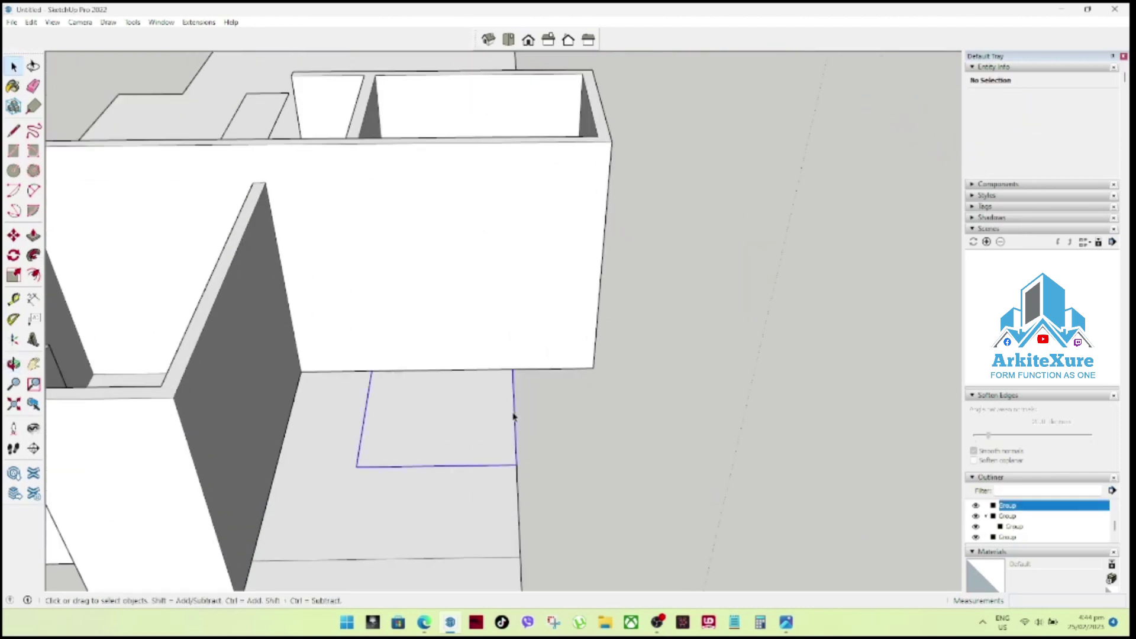
{"action": "scroll", "coordinate": [513, 417], "scroll_direction": "down", "scroll_amount": 3}
{"action": "mouse_move", "coordinate": [513, 417]}
{"action": "middle_mouse_down"}
{"action": "mouse_move", "coordinate": [505, 423]}
{"action": "mouse_move", "coordinate": [553, 380]}
{"action": "middle_mouse_up"}
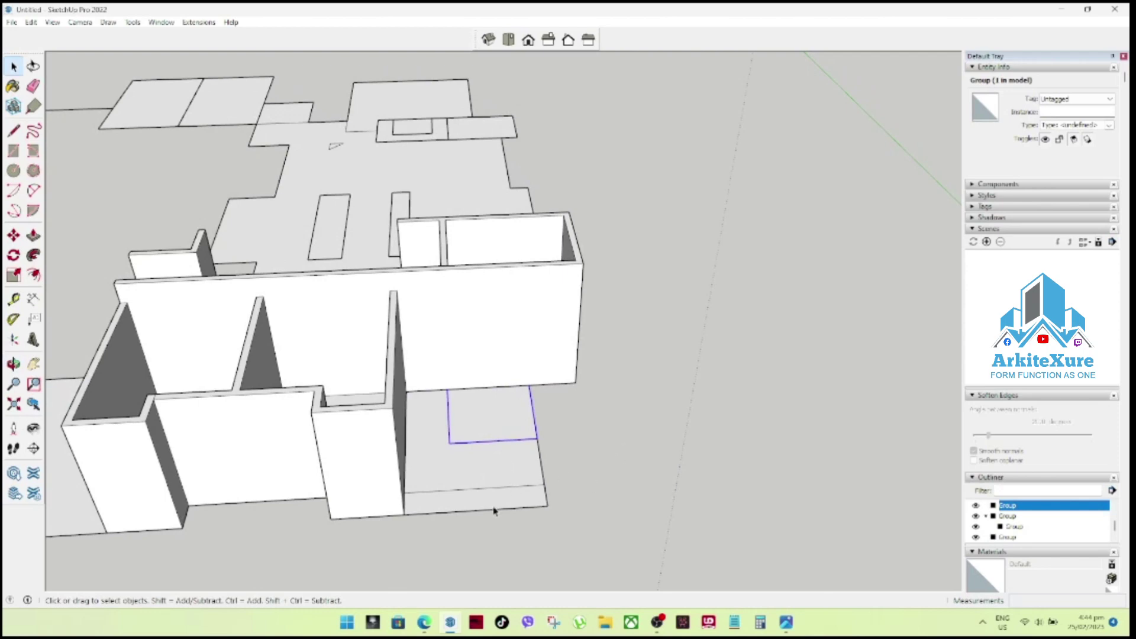
{"action": "scroll", "coordinate": [516, 491], "scroll_direction": "down", "scroll_amount": 3}
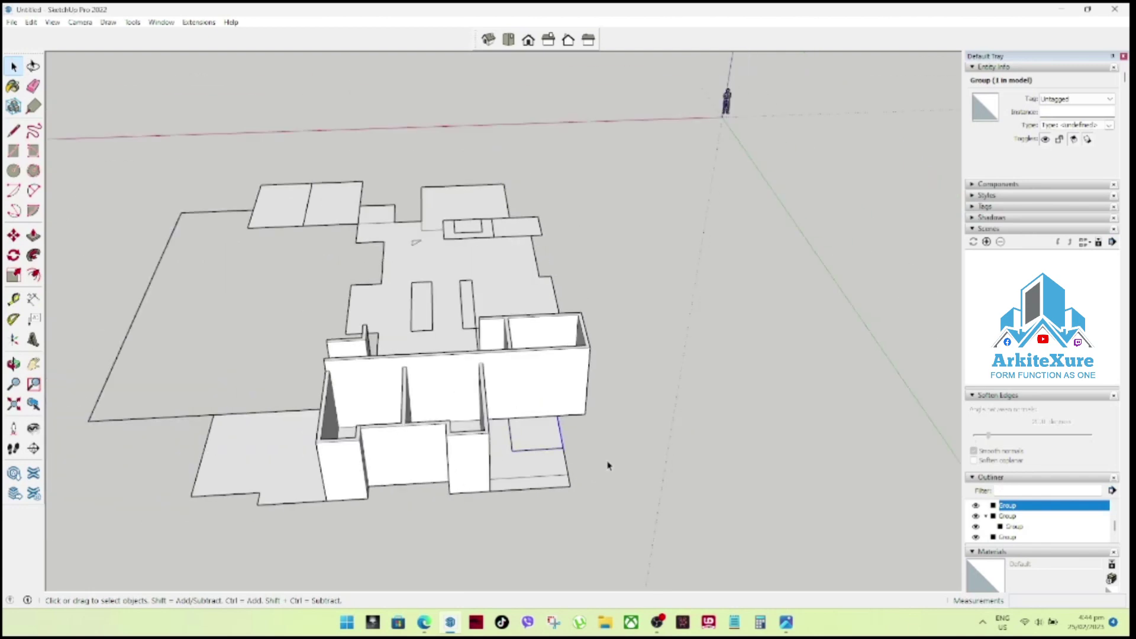
{"action": "mouse_move", "coordinate": [299, 492]}
{"action": "middle_mouse_down"}
{"action": "mouse_move", "coordinate": [318, 477]}
{"action": "mouse_move", "coordinate": [460, 469]}
{"action": "mouse_move", "coordinate": [381, 508]}
{"action": "mouse_move", "coordinate": [325, 500]}
{"action": "middle_mouse_up"}
{"action": "scroll", "coordinate": [656, 527], "scroll_direction": "up", "scroll_amount": 2}
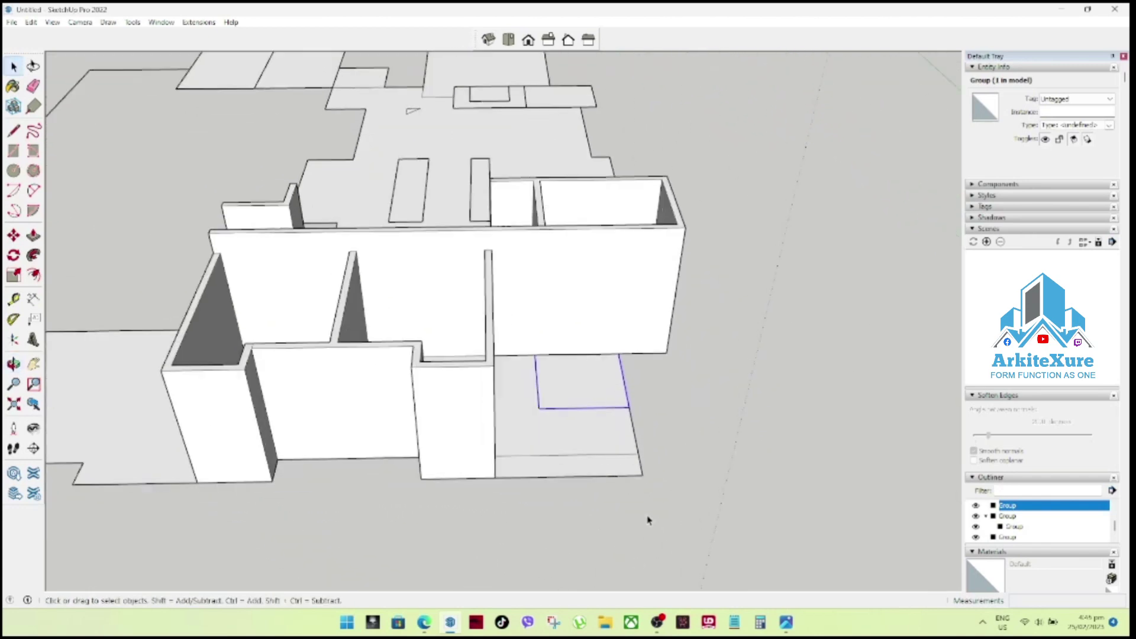
{"action": "left_click", "coordinate": [599, 479]}
Copy the room's open front floor edge 0.15 m inward.
{"action": "mouse_move", "coordinate": [642, 472]}
{"action": "middle_mouse_down"}
{"action": "mouse_move", "coordinate": [580, 490]}
{"action": "mouse_move", "coordinate": [299, 452]}
{"action": "mouse_move", "coordinate": [393, 427]}
{"action": "middle_mouse_up"}
{"action": "scroll", "coordinate": [353, 471], "scroll_direction": "up", "scroll_amount": 2}
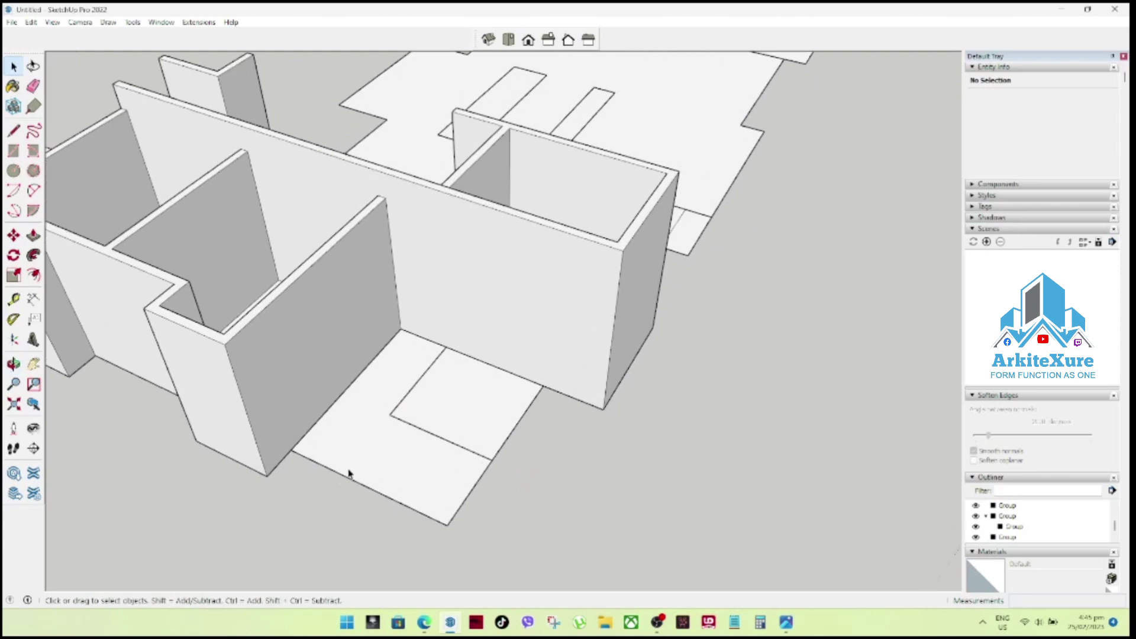
{"action": "left_click", "coordinate": [341, 478]}
{"action": "key", "text": "m"}
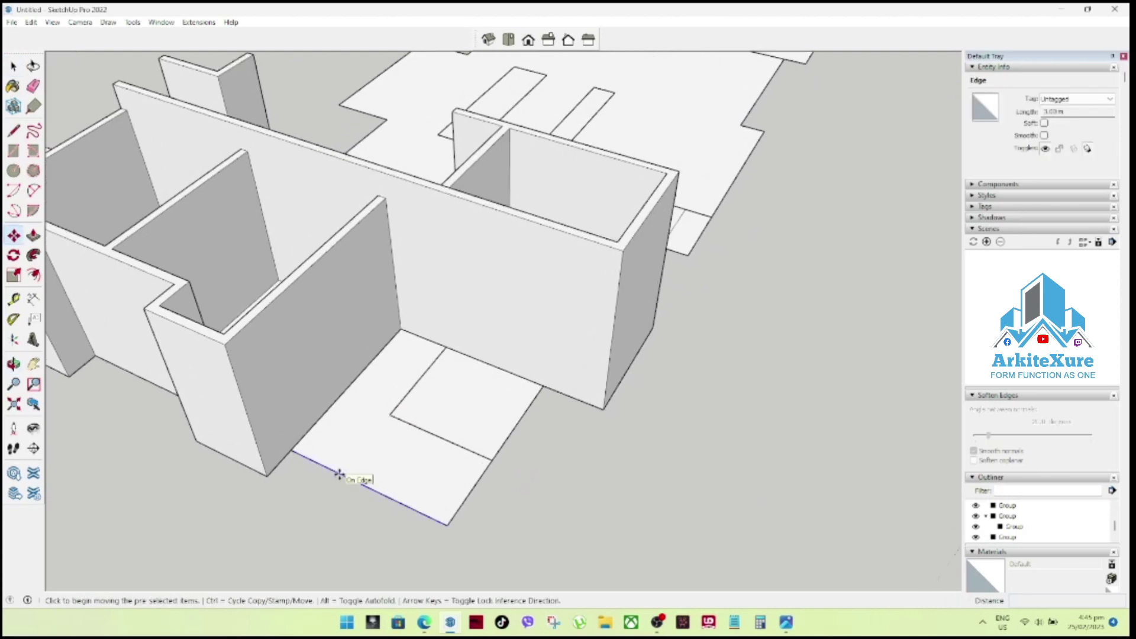
{"action": "key", "text": "ctrl"}
{"action": "left_click", "coordinate": [342, 476]}
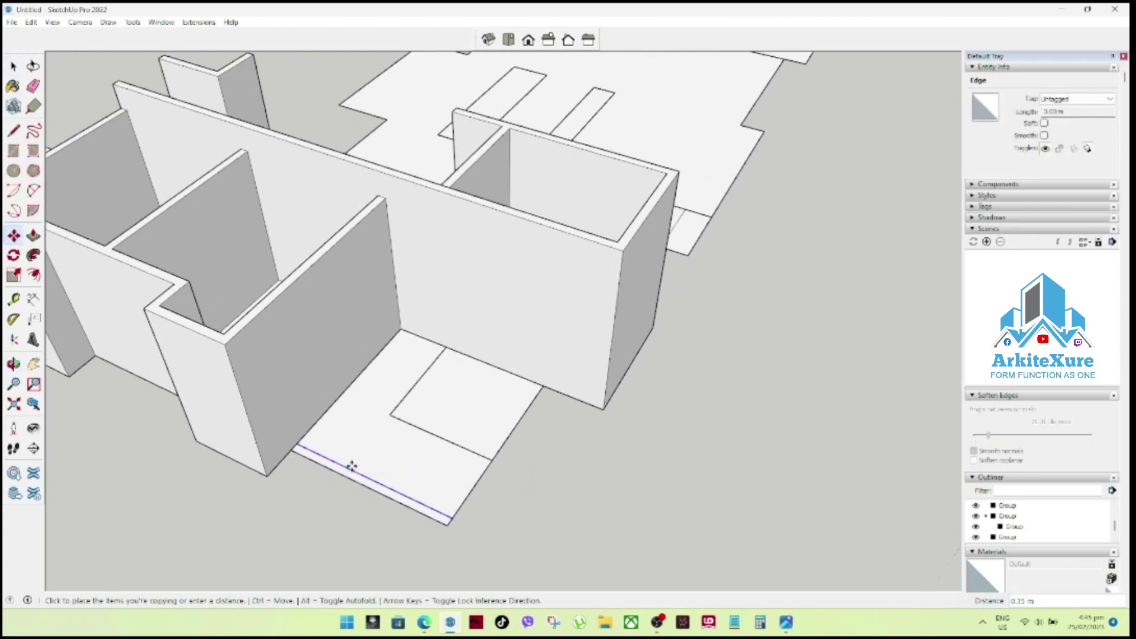
{"action": "key", "text": "space"}
Pull the 0.15 m strip up to the adjoining wall's height.
{"action": "scroll", "coordinate": [372, 489], "scroll_direction": "up", "scroll_amount": 1}
{"action": "left_click", "coordinate": [371, 489]}
{"action": "key", "text": "p"}
{"action": "left_click", "coordinate": [374, 488]}
{"action": "left_click", "coordinate": [200, 309]}
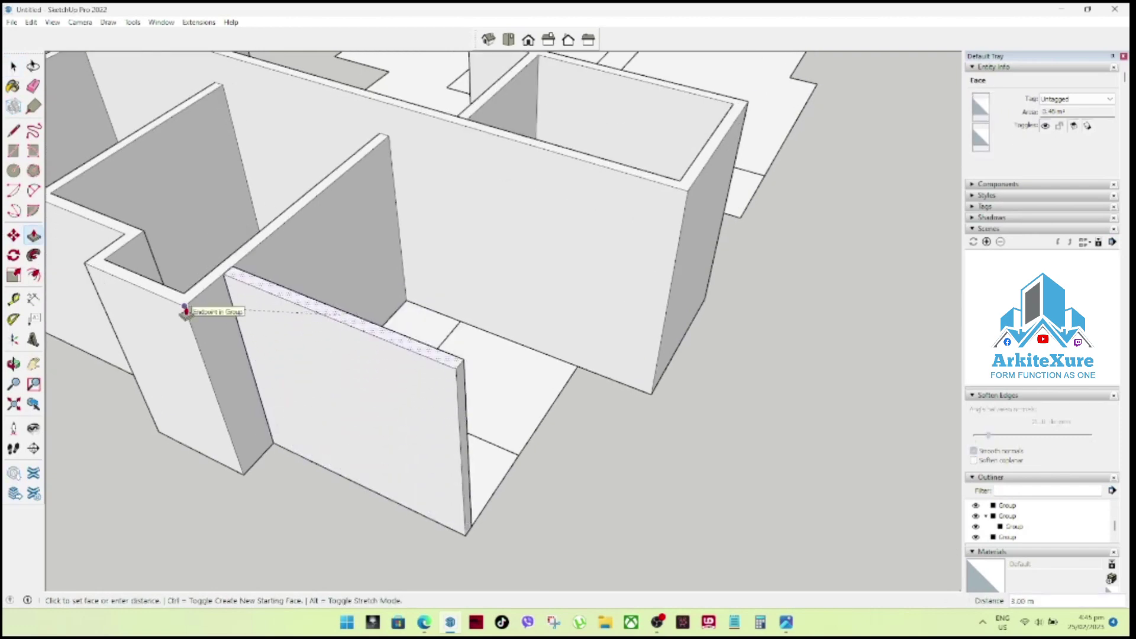
{"action": "key", "text": "space"}
Inspect the new wall, then select the small floor square's group and check its context menu.
{"action": "middle_click_drag", "start_coordinate": [367, 380], "coordinate": [395, 406]}
{"action": "scroll", "coordinate": [396, 406], "scroll_direction": "up", "scroll_amount": 2}
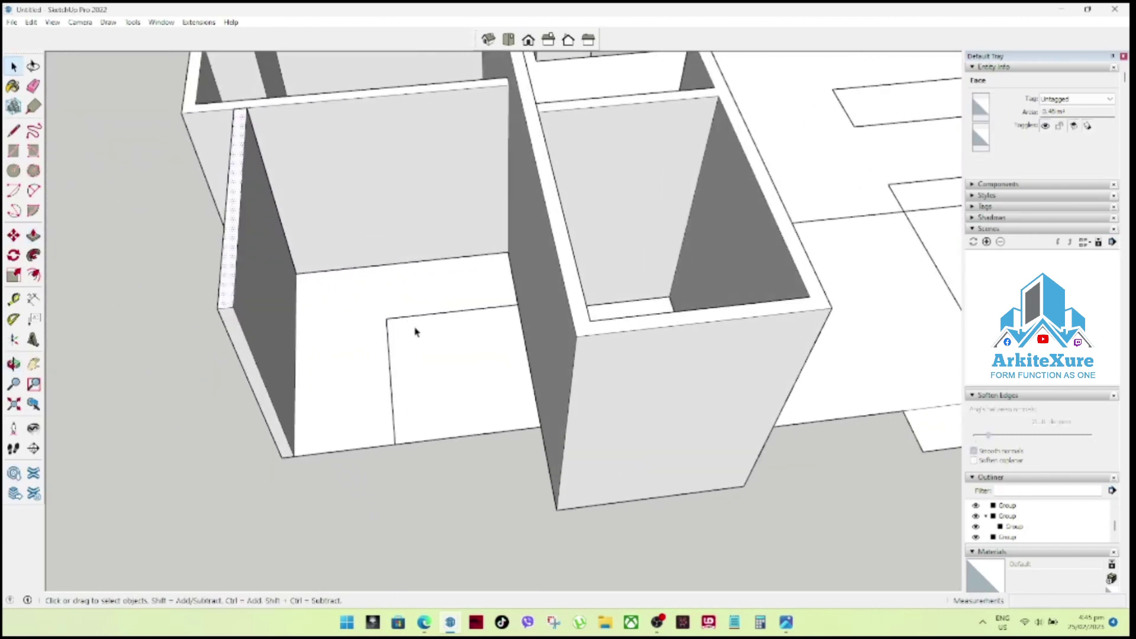
{"action": "middle_click_drag", "start_coordinate": [414, 328], "coordinate": [450, 441]}
{"action": "scroll", "coordinate": [450, 441], "scroll_direction": "up", "scroll_amount": 1}
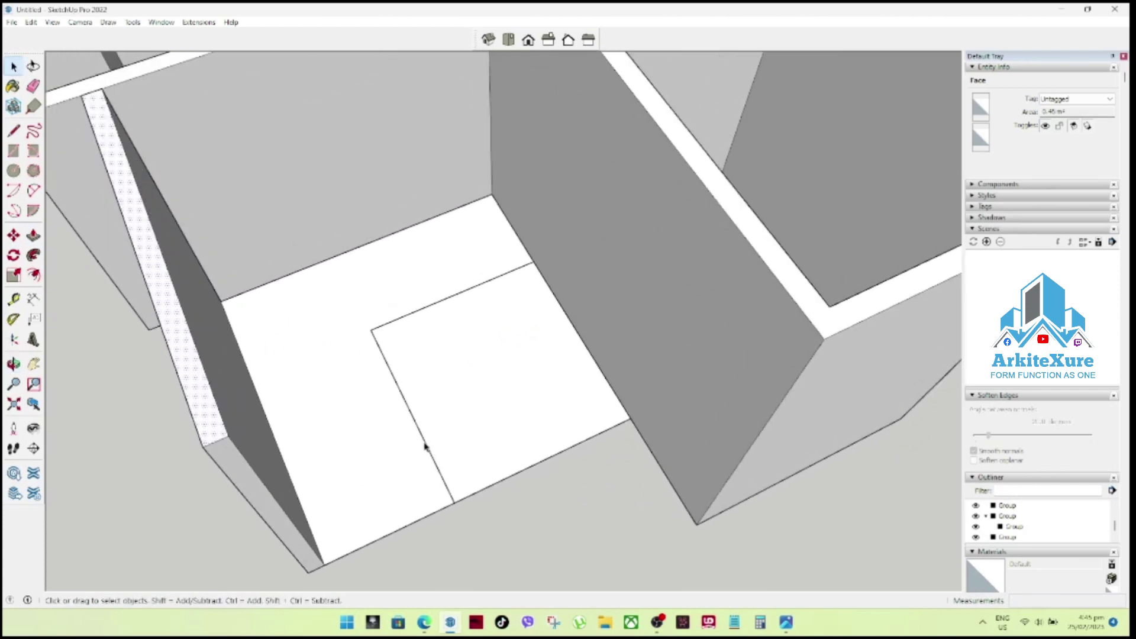
{"action": "left_click", "coordinate": [426, 443]}
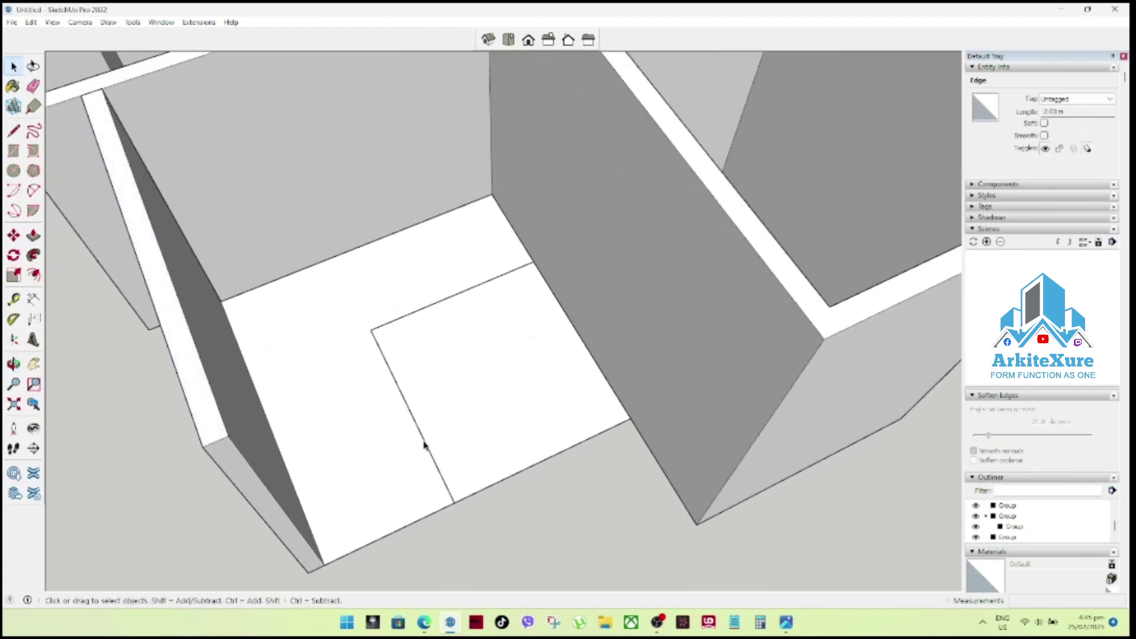
{"action": "left_click", "coordinate": [476, 421]}
{"action": "right_click", "coordinate": [478, 420]}
{"action": "left_click", "coordinate": [468, 418]}
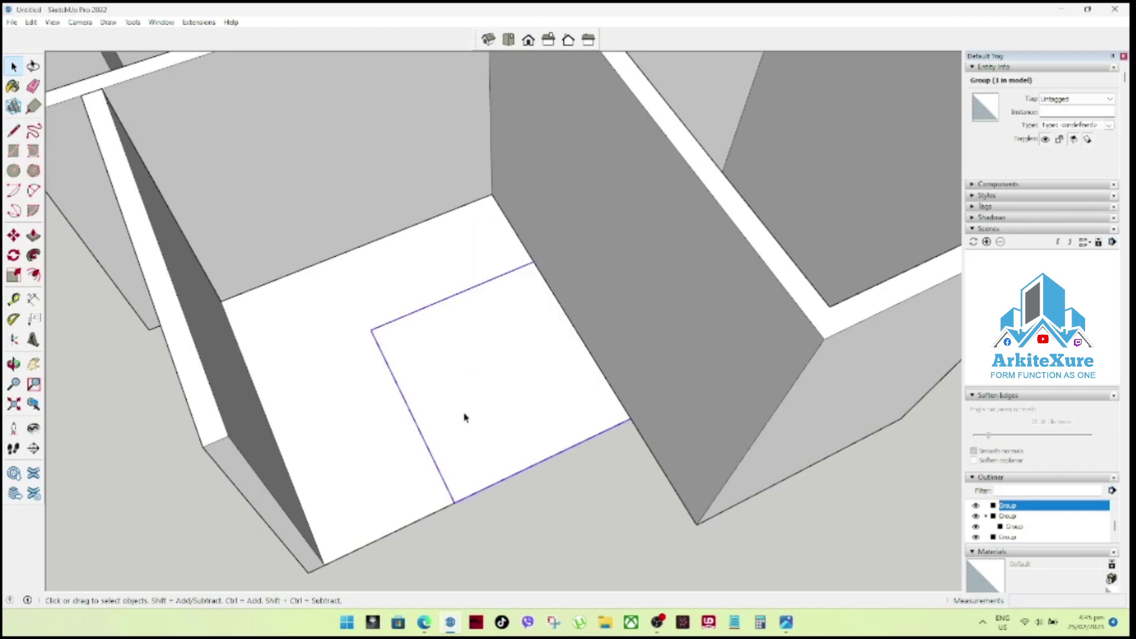
Explode the small square's group into loose edges and a face.
{"action": "double_click", "coordinate": [464, 416]}
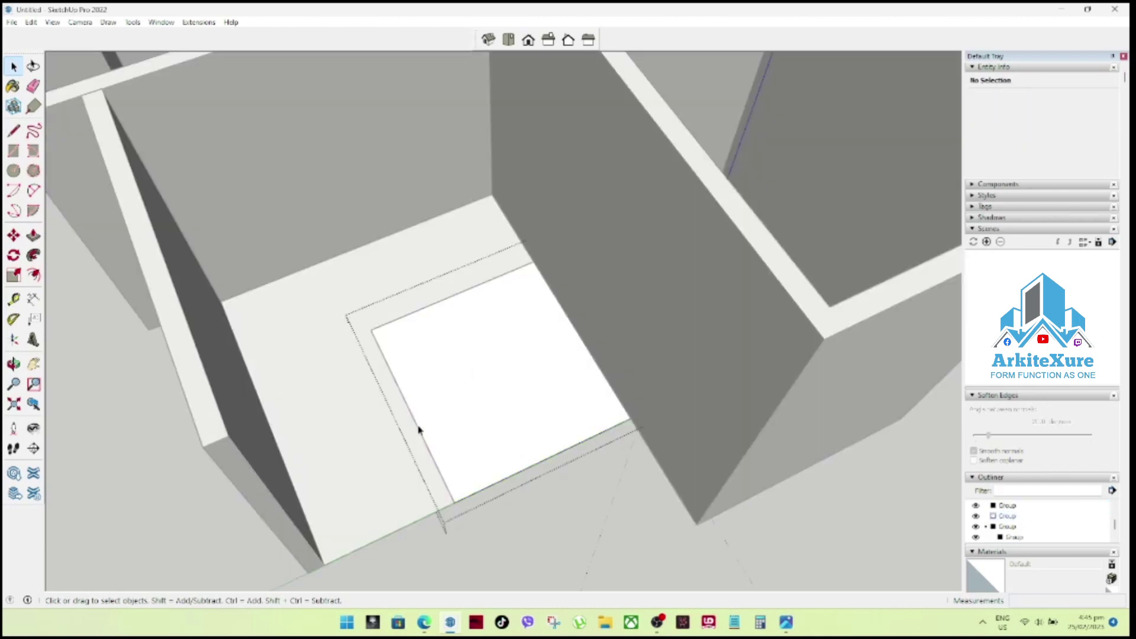
{"action": "left_click", "coordinate": [419, 430]}
{"action": "left_click", "coordinate": [579, 507]}
{"action": "middle_click_drag", "start_coordinate": [545, 477], "coordinate": [469, 424]}
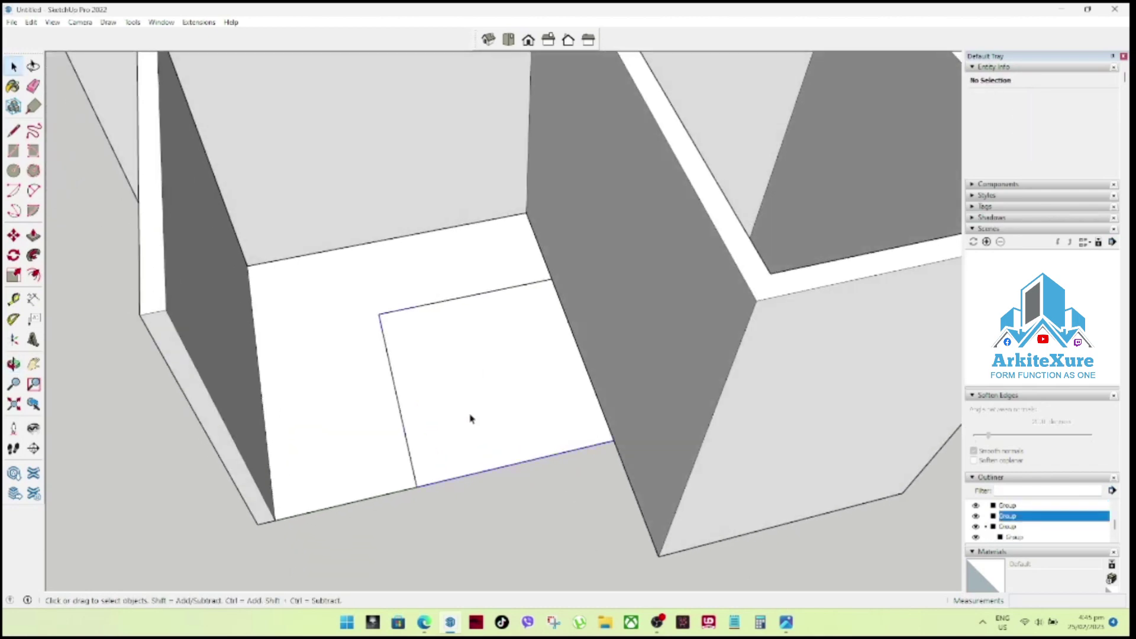
{"action": "right_click", "coordinate": [470, 419]}
{"action": "left_click", "coordinate": [521, 292]}
Copy the square's side and top edges inward to form thin wall strips.
{"action": "left_click", "coordinate": [395, 392]}
{"action": "key", "text": "m"}
{"action": "key", "text": "ctrl"}
{"action": "left_click", "coordinate": [396, 386]}
{"action": "left_click", "coordinate": [408, 385]}
{"action": "key", "text": "space"}
{"action": "left_click", "coordinate": [468, 300]}
{"action": "key", "text": "m"}
{"action": "key", "text": "ctrl"}
{"action": "left_click", "coordinate": [467, 301]}
{"action": "key", "text": "space"}
Push/Pull the new top strip up into a full-height wall.
{"action": "mouse_move", "coordinate": [467, 315]}
{"action": "middle_mouse_down"}
{"action": "mouse_move", "coordinate": [584, 362]}
{"action": "mouse_move", "coordinate": [470, 313]}
{"action": "middle_mouse_up"}
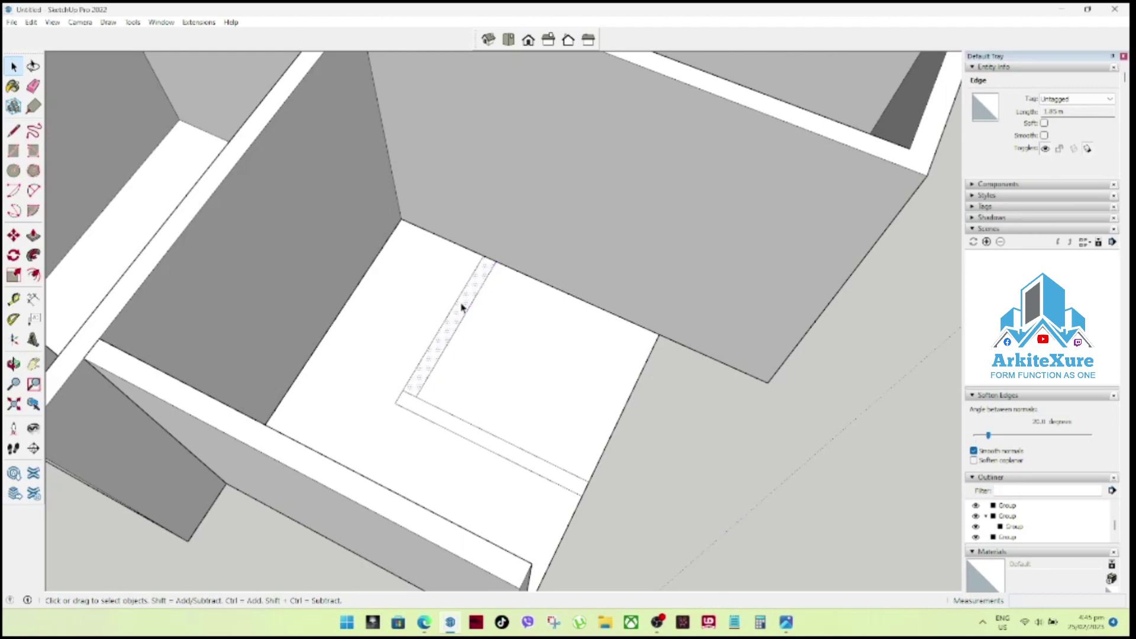
{"action": "left_click", "coordinate": [462, 306]}
{"action": "key", "text": "p"}
{"action": "left_click", "coordinate": [460, 312]}
{"action": "middle_click_drag", "start_coordinate": [460, 312], "coordinate": [452, 292]}
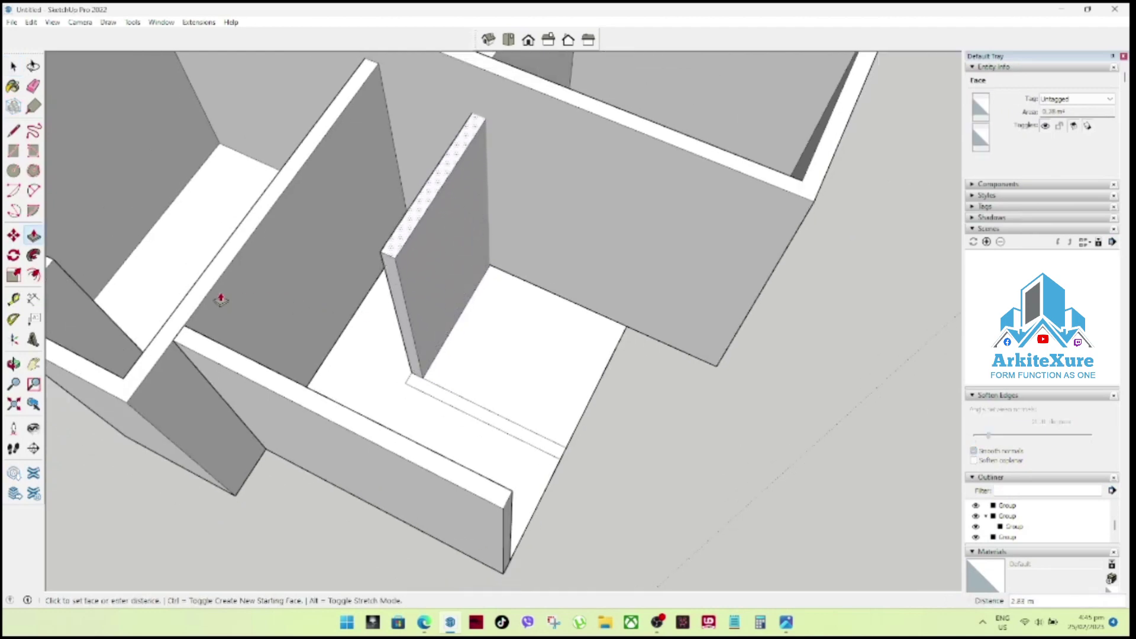
{"action": "left_click", "coordinate": [212, 300]}
{"action": "key", "text": "space"}
{"action": "key", "text": "p"}
{"action": "left_click", "coordinate": [459, 407]}
{"action": "left_click", "coordinate": [380, 432]}
{"action": "key", "text": "space"}
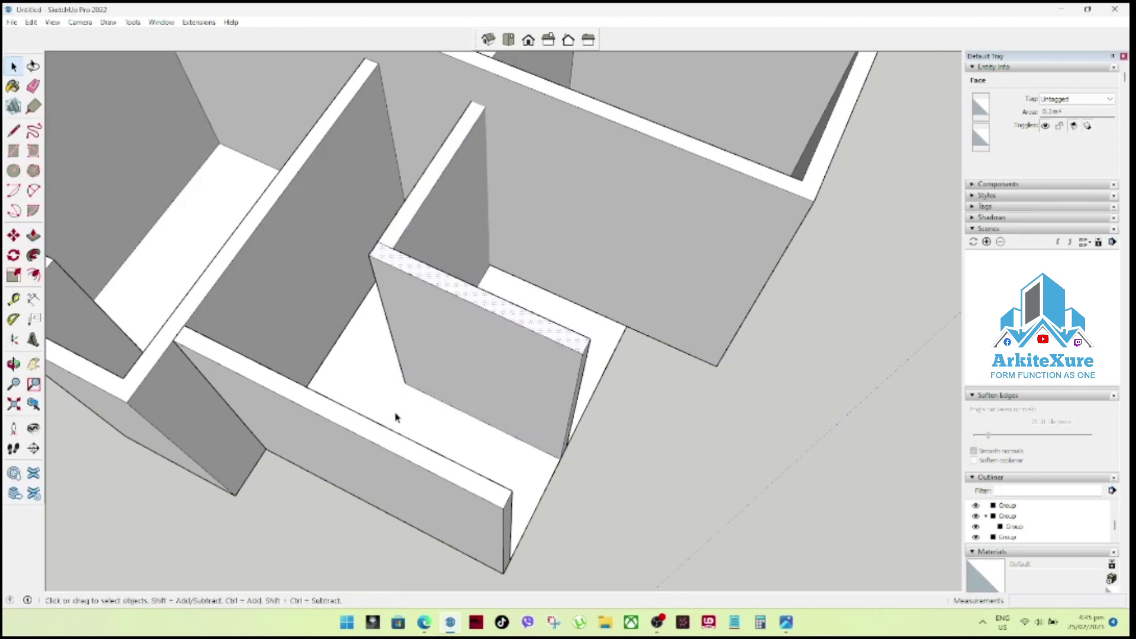
Shift the open-side floor edge inward and raise that strip to the adjoining wall's top.
{"action": "scroll", "coordinate": [395, 418], "scroll_direction": "down", "scroll_amount": 2}
{"action": "scroll", "coordinate": [432, 398], "scroll_direction": "down", "scroll_amount": 3}
{"action": "mouse_move", "coordinate": [578, 442]}
{"action": "middle_mouse_down"}
{"action": "mouse_move", "coordinate": [720, 309]}
{"action": "mouse_move", "coordinate": [371, 304]}
{"action": "middle_mouse_up"}
{"action": "scroll", "coordinate": [471, 389], "scroll_direction": "up", "scroll_amount": 3}
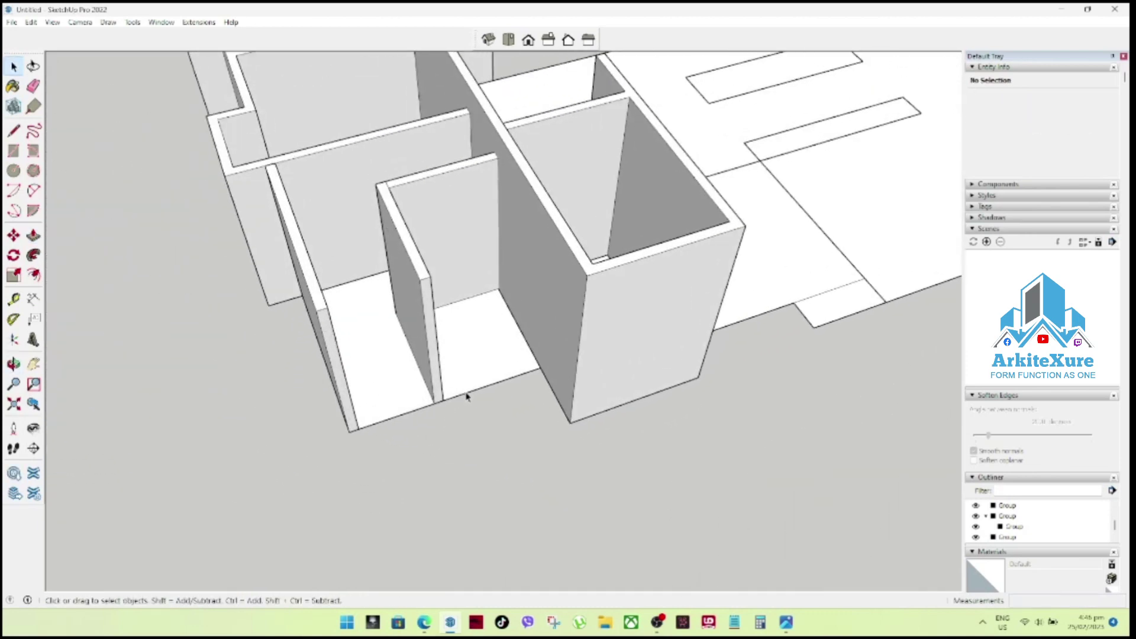
{"action": "left_click", "coordinate": [467, 397]}
{"action": "key", "text": "m"}
{"action": "left_click", "coordinate": [462, 403]}
{"action": "key", "text": "space"}
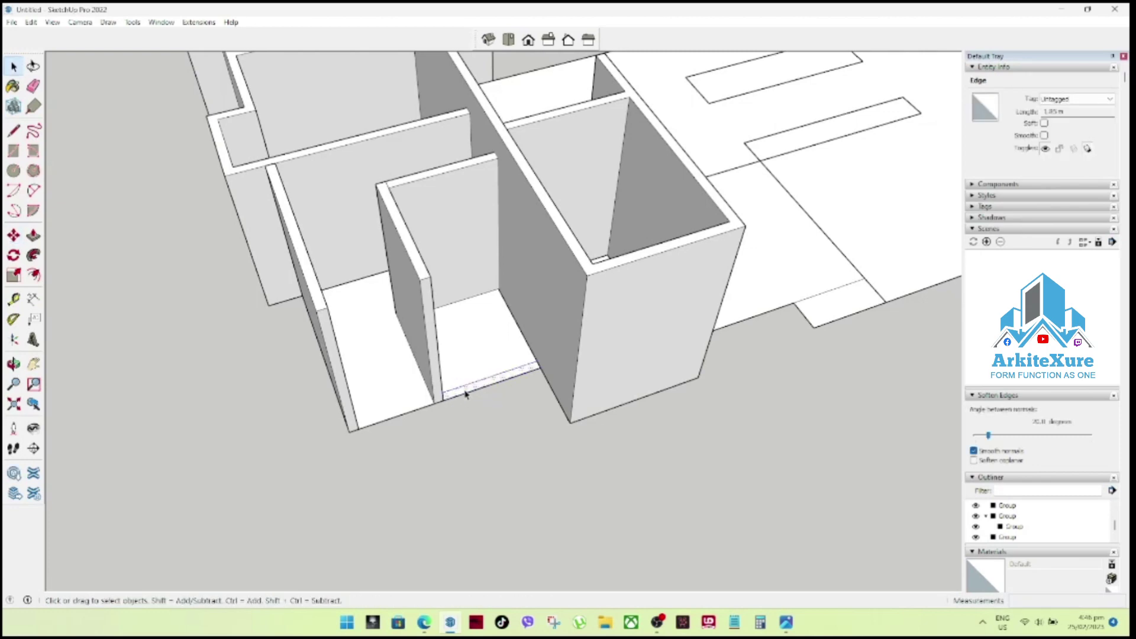
{"action": "left_click", "coordinate": [465, 394]}
{"action": "key", "text": "p"}
{"action": "left_click", "coordinate": [465, 396]}
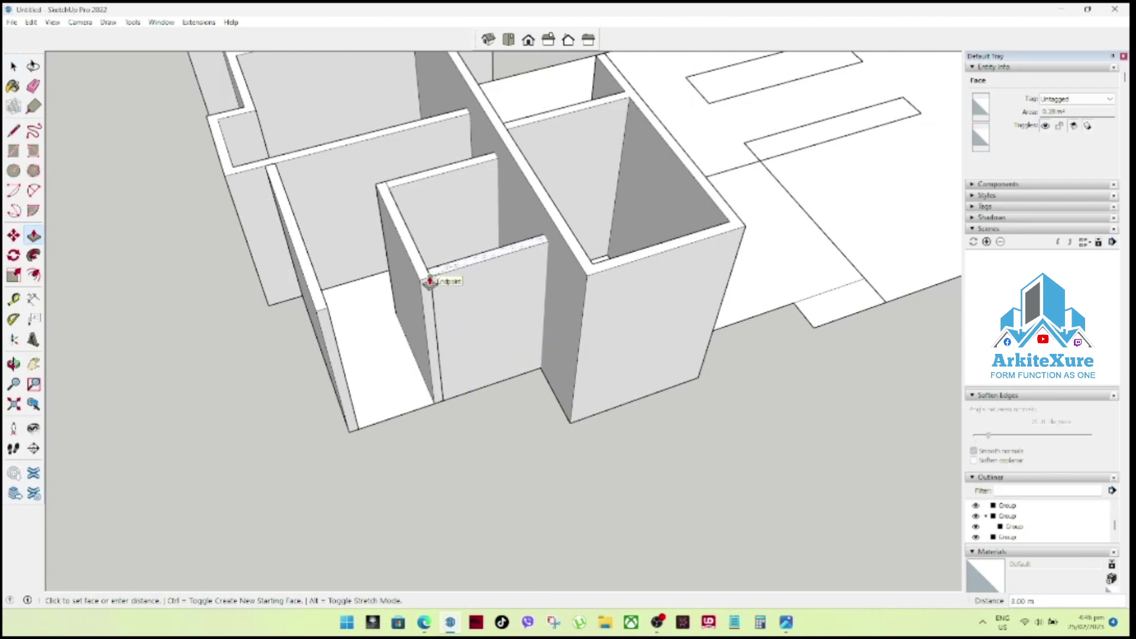
{"action": "left_click", "coordinate": [429, 282]}
{"action": "key", "text": "space"}
Copy the front floor edge 0.15 m inward and raise the strip into a wall.
{"action": "middle_click_drag", "start_coordinate": [464, 317], "coordinate": [436, 434]}
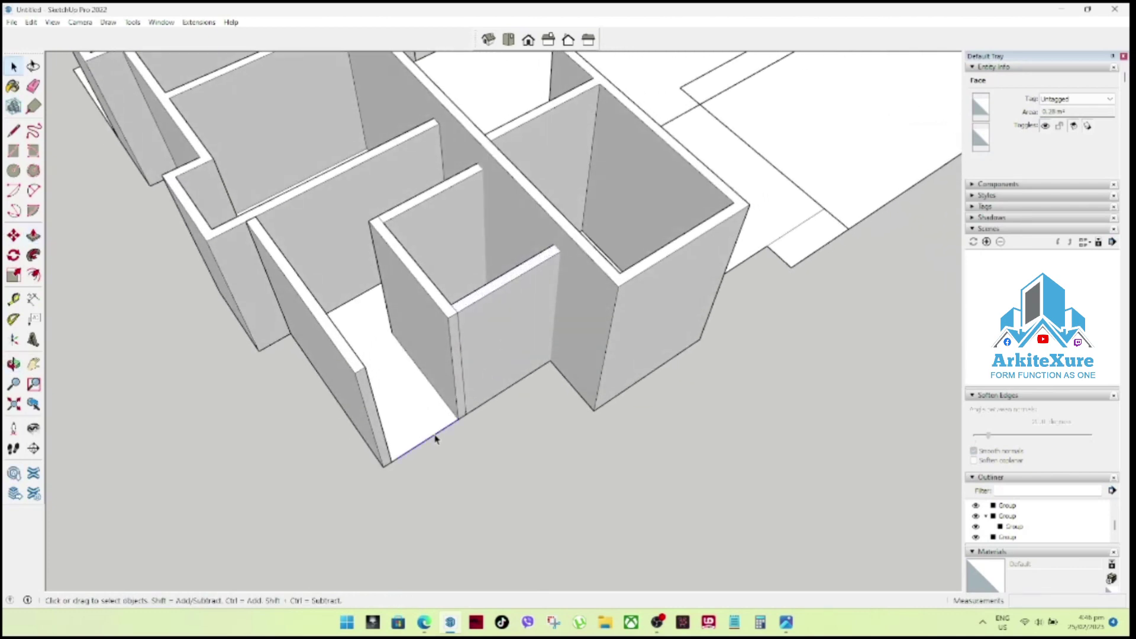
{"action": "left_click", "coordinate": [436, 437]}
{"action": "key", "text": "m"}
{"action": "key", "text": "ctrl"}
{"action": "left_click", "coordinate": [434, 435]}
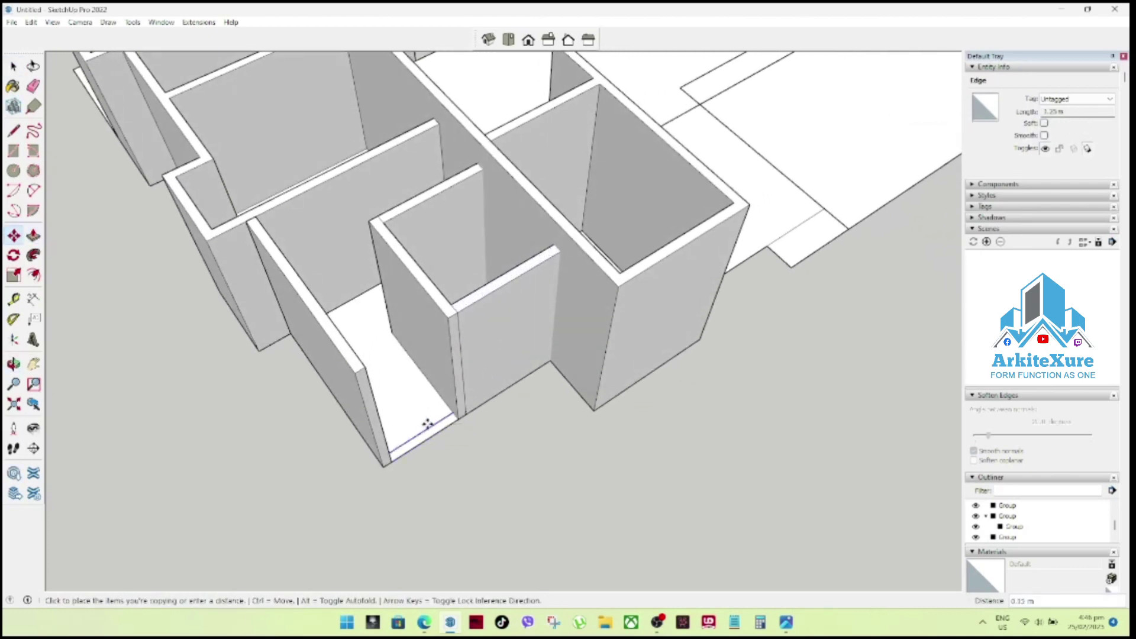
{"action": "left_click", "coordinate": [427, 424]}
{"action": "key", "text": "p"}
{"action": "left_click", "coordinate": [434, 436]}
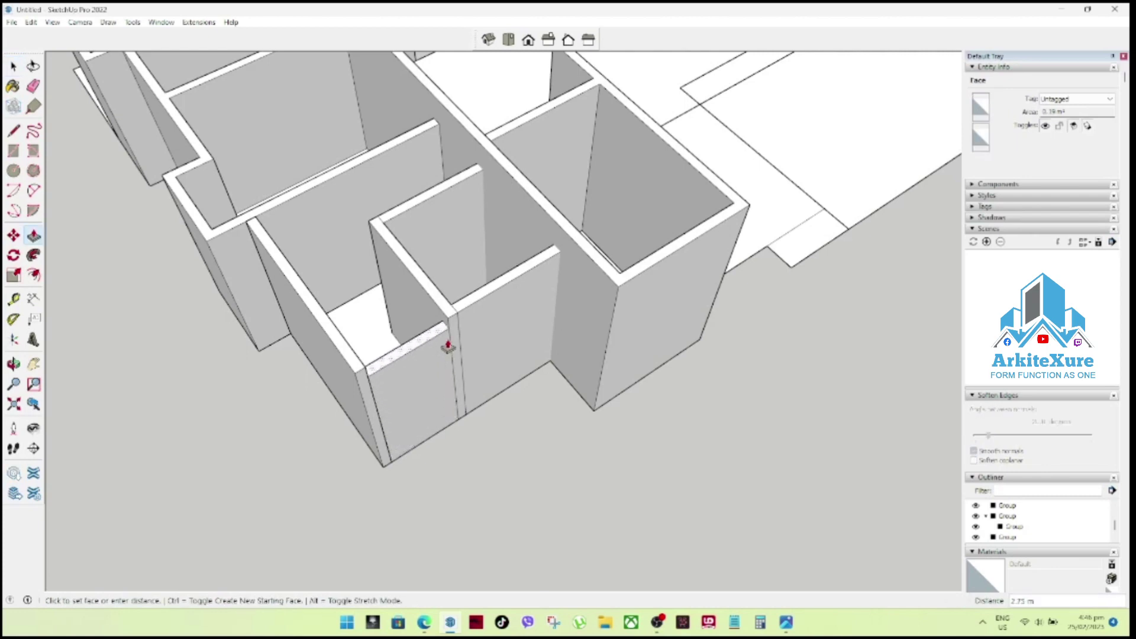
{"action": "left_click", "coordinate": [450, 323]}
{"action": "scroll", "coordinate": [451, 403], "scroll_direction": "down", "scroll_amount": 3}
{"action": "scroll", "coordinate": [448, 400], "scroll_direction": "down", "scroll_amount": 5}
{"action": "mouse_move", "coordinate": [446, 398]}
{"action": "middle_mouse_down"}
{"action": "mouse_move", "coordinate": [577, 192]}
{"action": "mouse_move", "coordinate": [570, 102]}
{"action": "mouse_move", "coordinate": [952, 343]}
{"action": "mouse_move", "coordinate": [705, 356]}
{"action": "mouse_move", "coordinate": [603, 374]}
{"action": "mouse_move", "coordinate": [736, 390]}
{"action": "mouse_move", "coordinate": [629, 408]}
{"action": "mouse_move", "coordinate": [593, 513]}
{"action": "mouse_move", "coordinate": [641, 512]}
{"action": "mouse_move", "coordinate": [825, 438]}
{"action": "middle_mouse_up"}
{"action": "scroll", "coordinate": [698, 438], "scroll_direction": "up", "scroll_amount": 2}
{"action": "scroll", "coordinate": [678, 404], "scroll_direction": "up", "scroll_amount": 2}
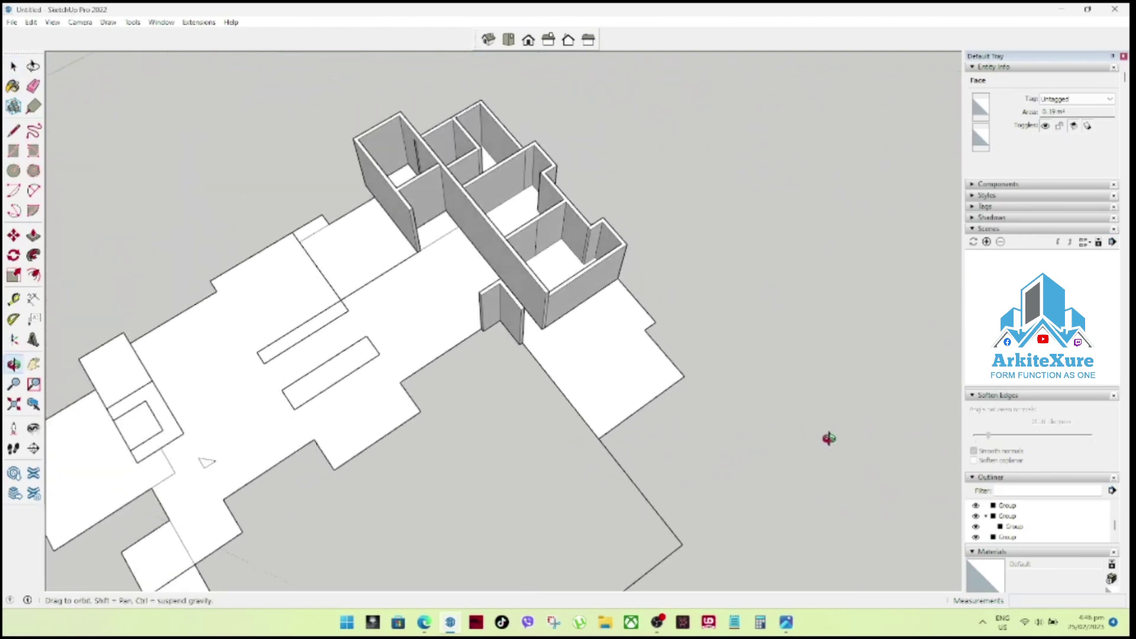
Copy the large end room's outer edge slightly inward.
{"action": "scroll", "coordinate": [655, 311], "scroll_direction": "up", "scroll_amount": 2}
{"action": "left_click", "coordinate": [637, 312]}
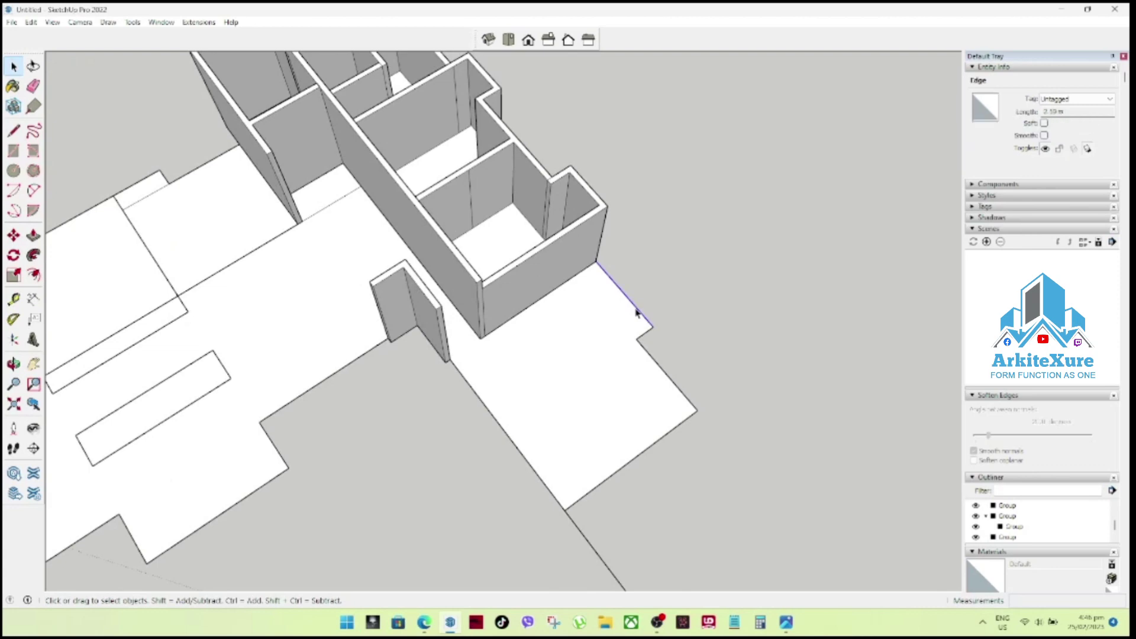
{"action": "key", "text": "m"}
{"action": "key", "text": "ctrl"}
{"action": "left_click", "coordinate": [634, 310]}
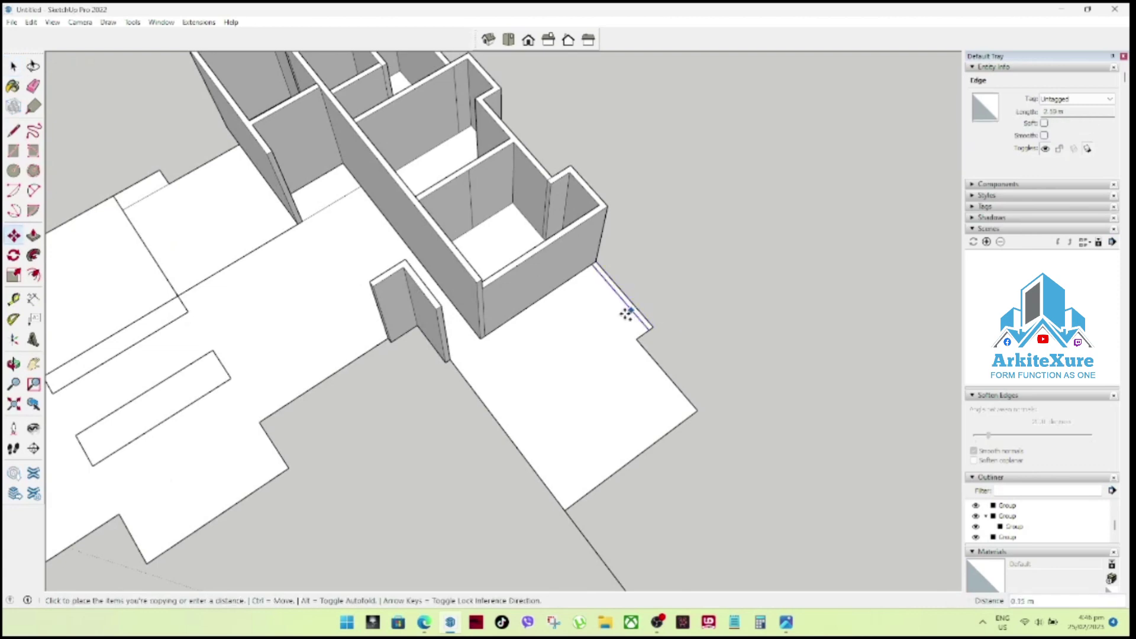
{"action": "key", "text": "space"}
{"action": "scroll", "coordinate": [636, 328], "scroll_direction": "up", "scroll_amount": 1}
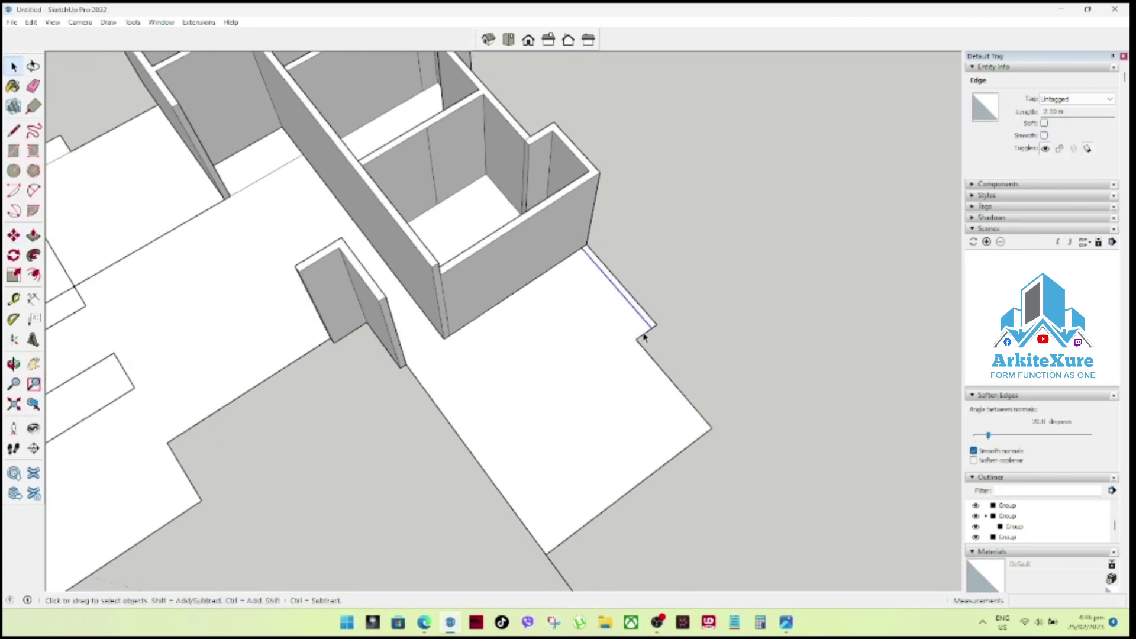
{"action": "key", "text": "m"}
{"action": "key", "text": "ctrl"}
{"action": "left_click", "coordinate": [640, 330]}
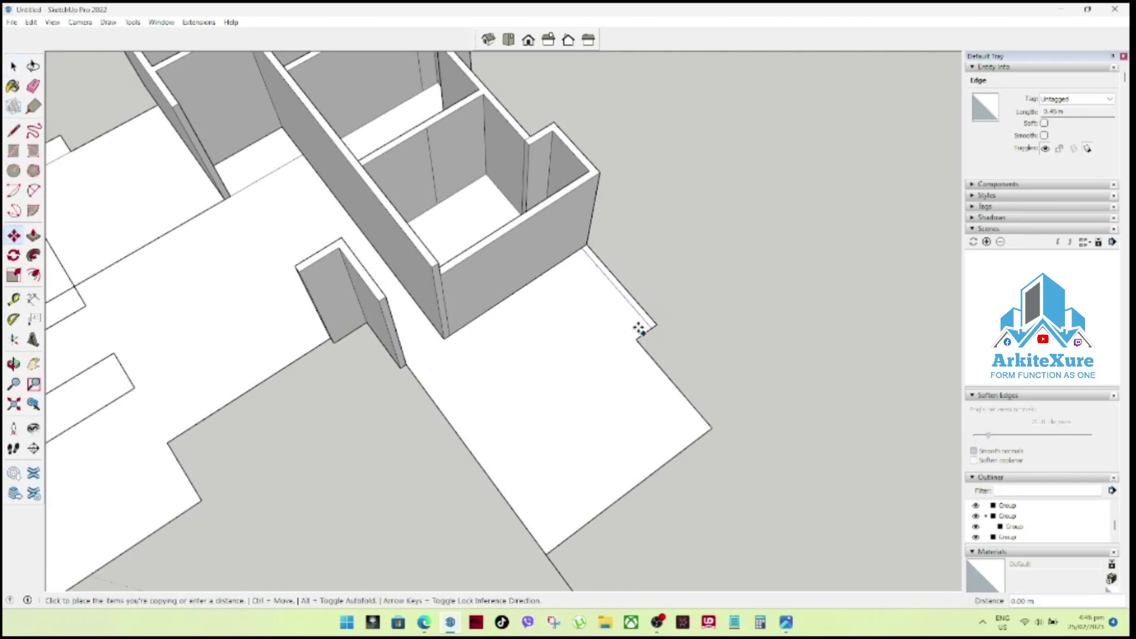
{"action": "left_click", "coordinate": [637, 324]}
{"action": "key", "text": "space"}
Offset the next boundary edges slightly inside the large room.
{"action": "key", "text": "m"}
{"action": "left_click", "coordinate": [651, 359]}
{"action": "left_click", "coordinate": [641, 388]}
{"action": "key", "text": "space"}
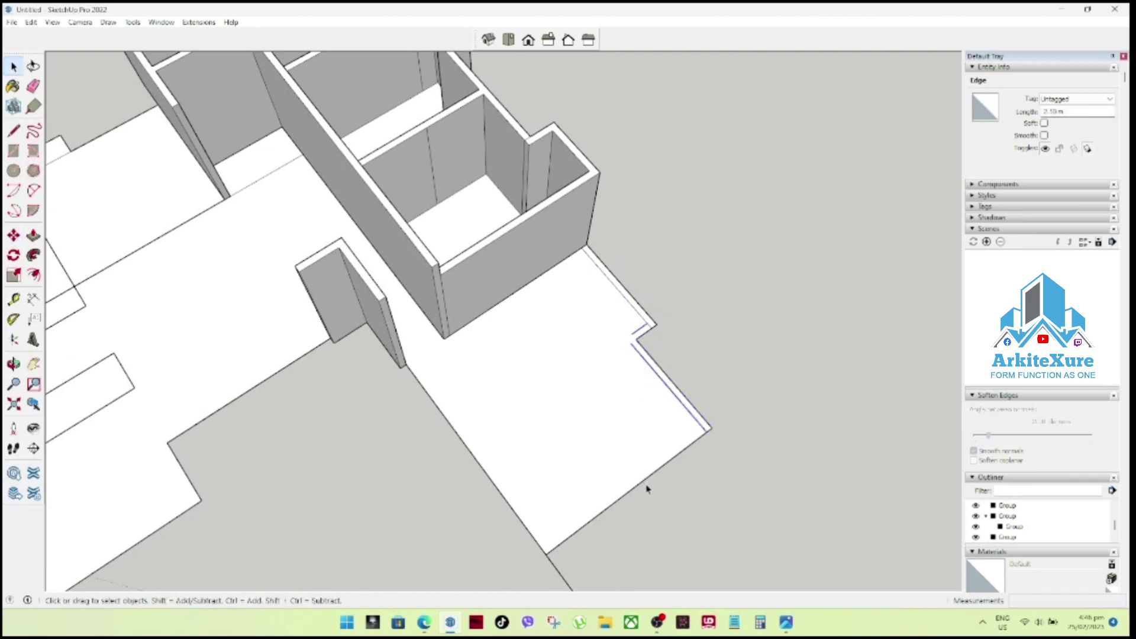
{"action": "key", "text": "m"}
{"action": "key", "text": "ctrl"}
{"action": "left_click", "coordinate": [650, 477]}
{"action": "key", "text": "space"}
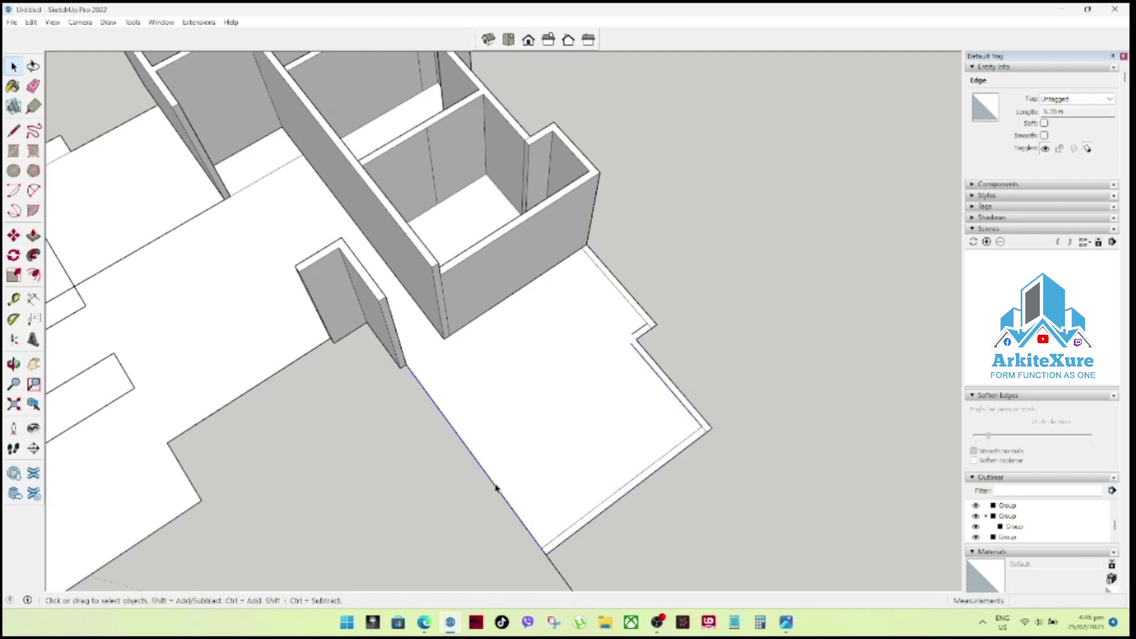
Copy the room's long edge inward to outline a thin strip.
{"action": "key", "text": "m"}
{"action": "key", "text": "ctrl"}
{"action": "left_click", "coordinate": [497, 486]}
{"action": "left_click", "coordinate": [484, 494]}
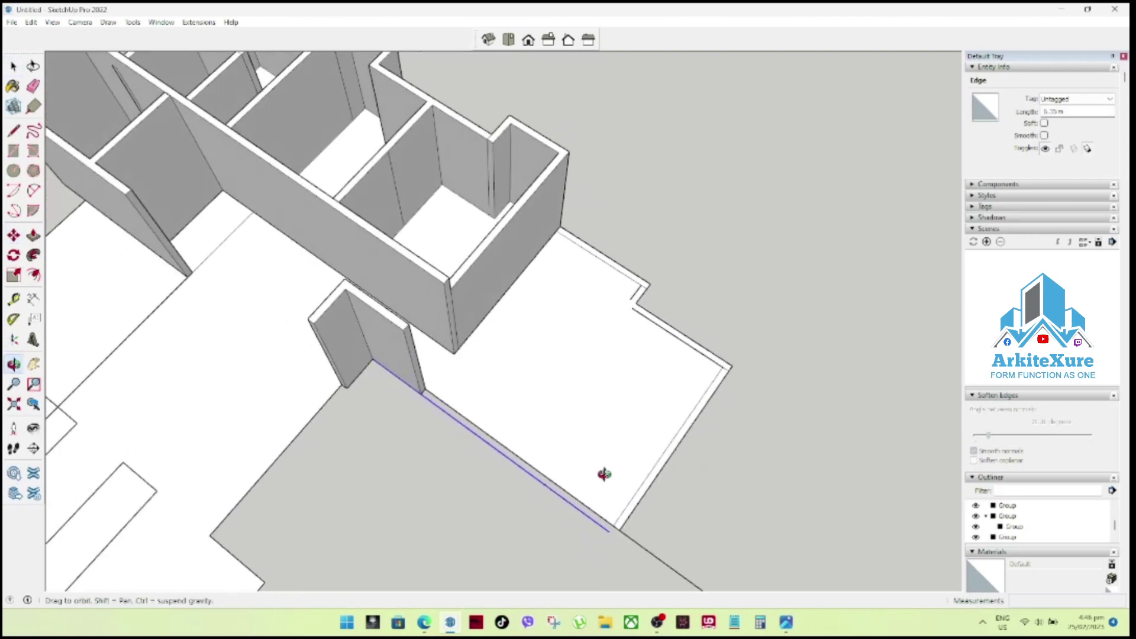
{"action": "middle_click_drag", "start_coordinate": [671, 472], "coordinate": [707, 447]}
{"action": "key", "text": "space"}
{"action": "scroll", "coordinate": [696, 488], "scroll_direction": "up", "scroll_amount": 3}
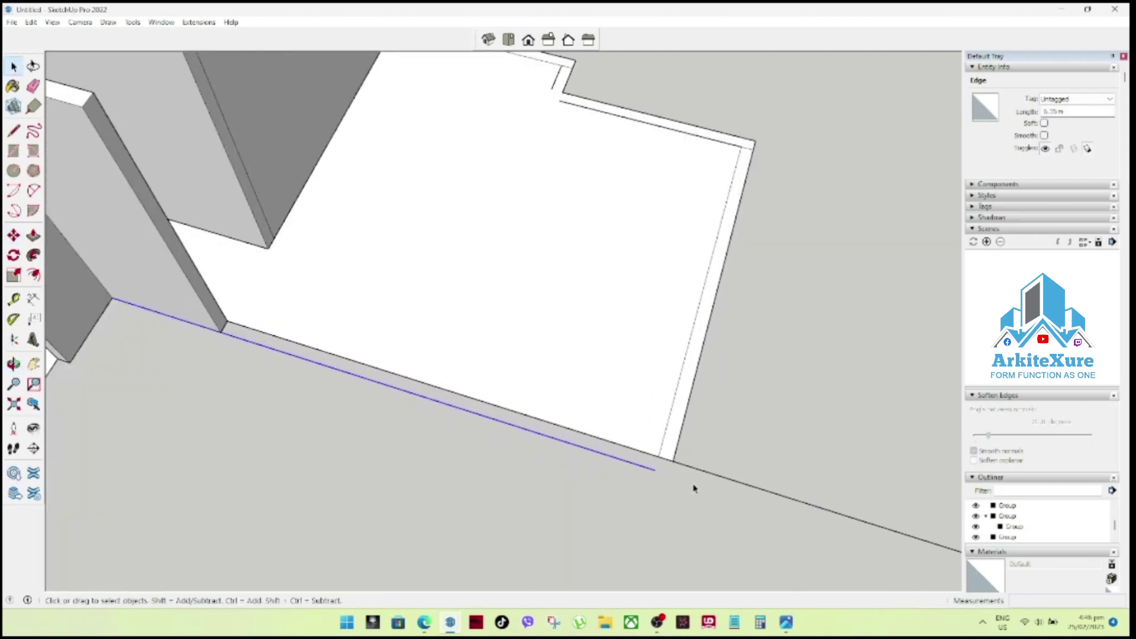
Draw closing lines across the strip, then start Push/Pulling its face upward.
{"action": "key", "text": "l"}
{"action": "left_click", "coordinate": [655, 470]}
{"action": "left_click", "coordinate": [670, 474]}
{"action": "left_click", "coordinate": [673, 460]}
{"action": "key", "text": "space"}
{"action": "middle_click_drag", "start_coordinate": [674, 460], "coordinate": [617, 490]}
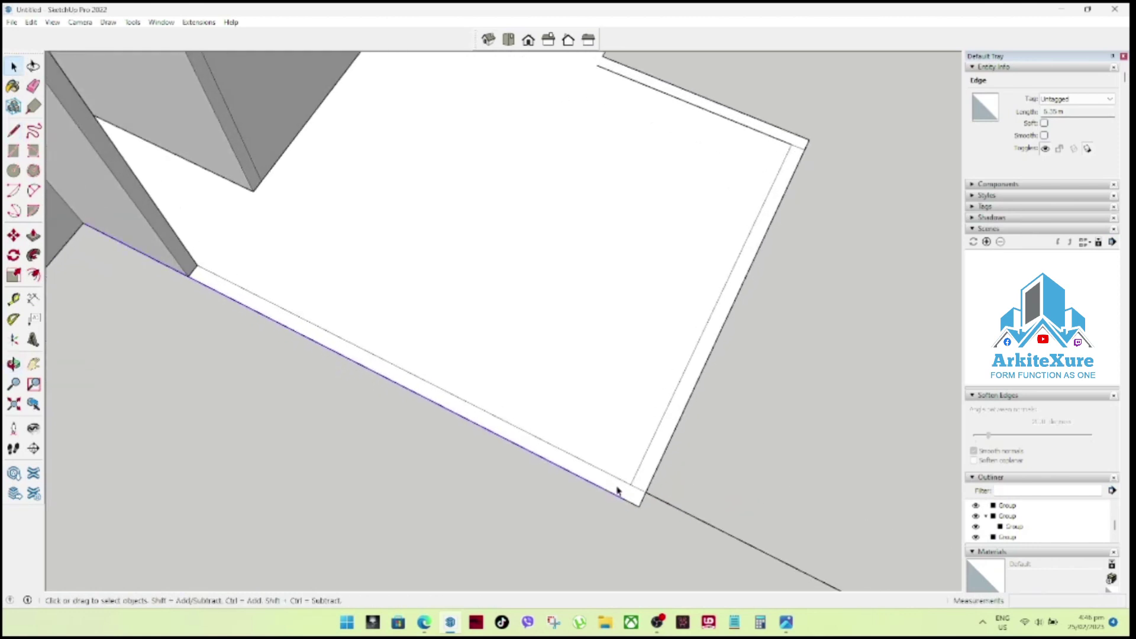
{"action": "left_click", "coordinate": [617, 490]}
{"action": "key", "text": "p"}
{"action": "left_click", "coordinate": [616, 489]}
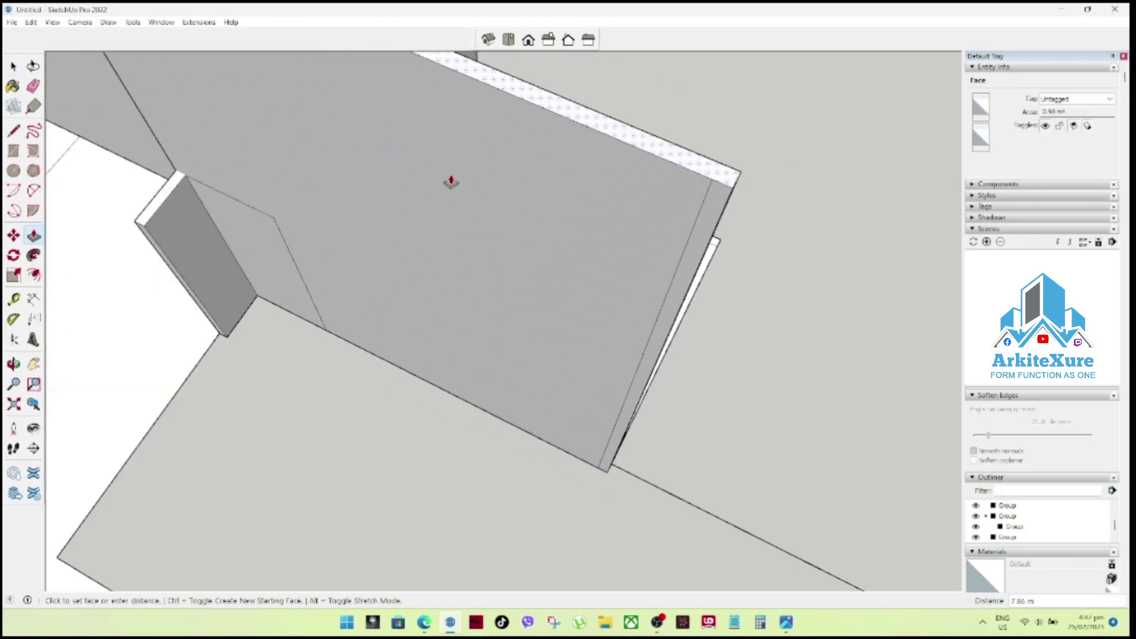
Finish the long-edge wall and raise another narrow wall face to 3.00 m.
{"action": "scroll", "coordinate": [453, 190], "scroll_direction": "down", "scroll_amount": 3}
{"action": "middle_click_drag", "start_coordinate": [411, 254], "coordinate": [373, 208]}
{"action": "left_click", "coordinate": [583, 298]}
{"action": "scroll", "coordinate": [533, 225], "scroll_direction": "up", "scroll_amount": 3}
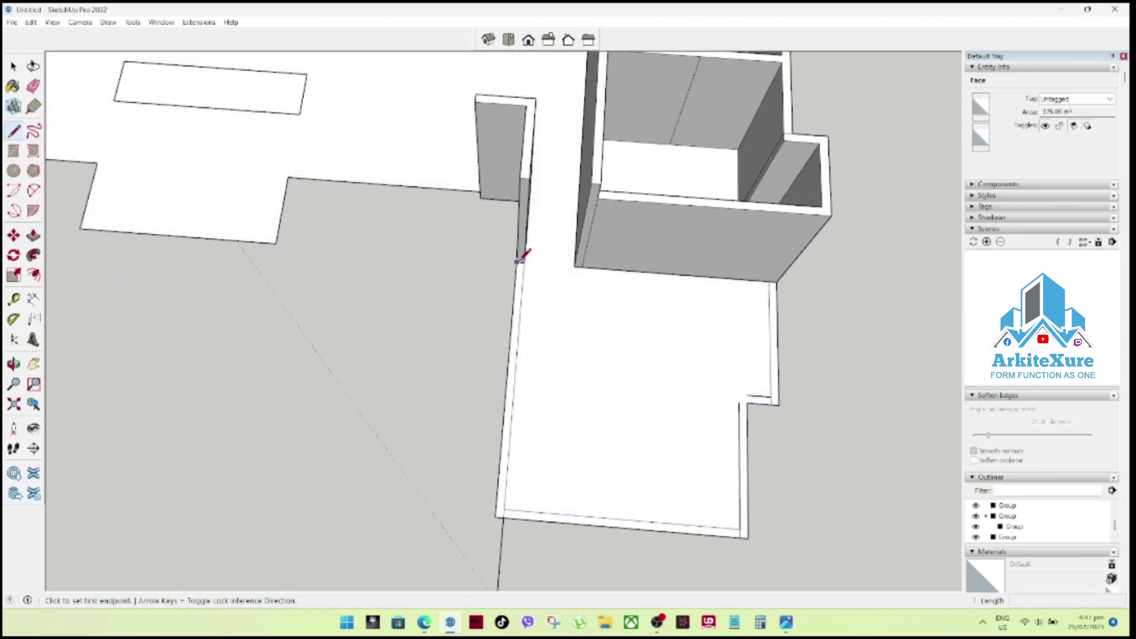
{"action": "key", "text": "space"}
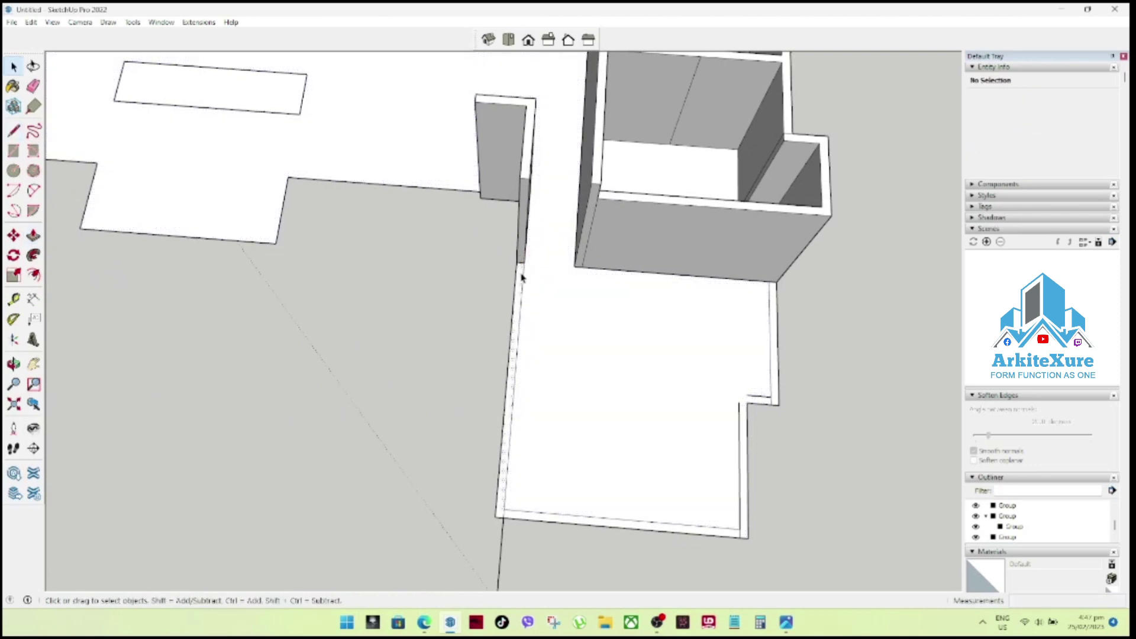
{"action": "left_click", "coordinate": [522, 276]}
{"action": "key", "text": "p"}
{"action": "left_click", "coordinate": [629, 205]}
Draw an edge closing the gap between wall corners and push that face up 3 m.
{"action": "key", "text": "l"}
{"action": "scroll", "coordinate": [778, 355], "scroll_direction": "up", "scroll_amount": 3}
{"action": "scroll", "coordinate": [772, 379], "scroll_direction": "up", "scroll_amount": 3}
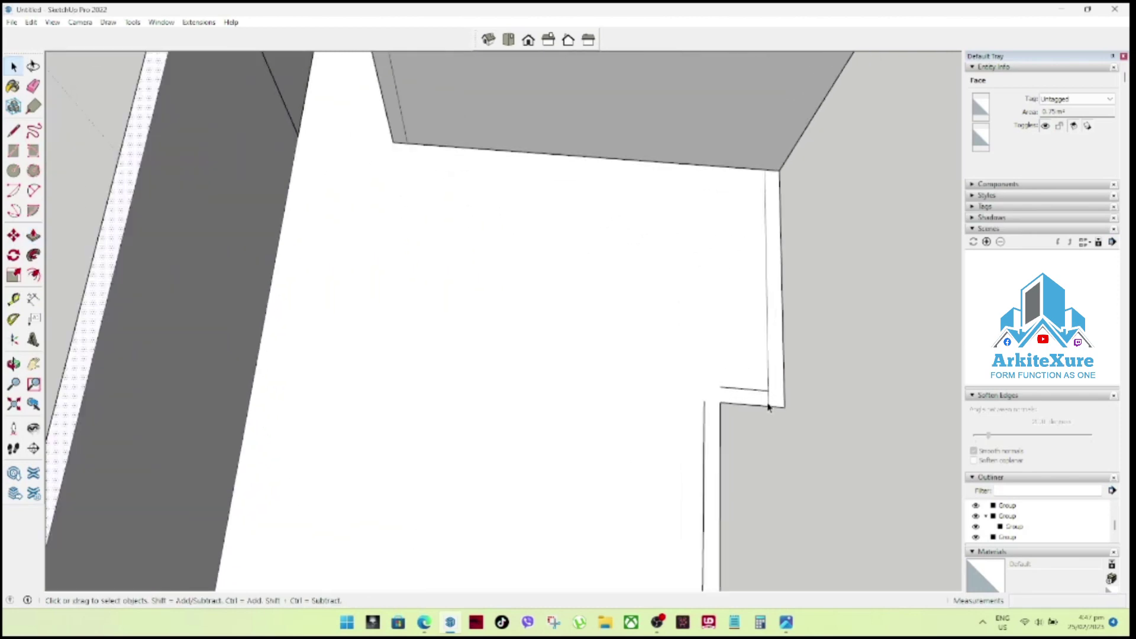
{"action": "left_click", "coordinate": [722, 388]}
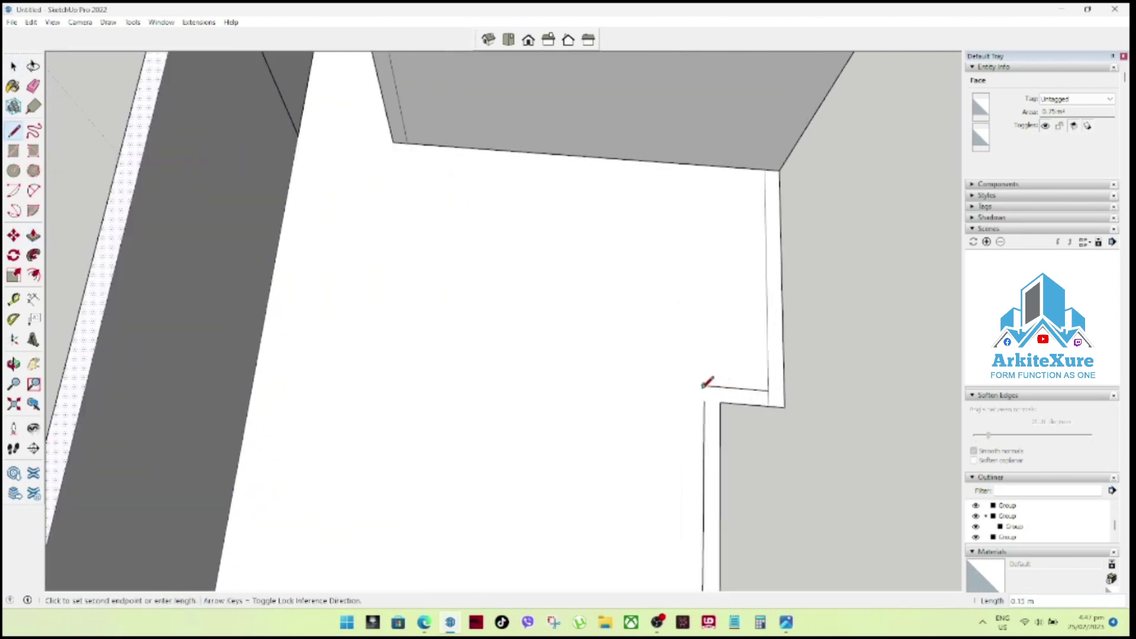
{"action": "left_click", "coordinate": [705, 387]}
{"action": "key", "text": "space"}
{"action": "key", "text": "p"}
{"action": "left_click", "coordinate": [711, 401]}
{"action": "scroll", "coordinate": [728, 332], "scroll_direction": "down", "scroll_amount": 3}
{"action": "scroll", "coordinate": [704, 320], "scroll_direction": "down", "scroll_amount": 3}
{"action": "type", "text": "3"}
{"action": "key", "text": "Return"}
Raise the narrow strip along the front edge to the same 3 m.
{"action": "middle_click_drag", "start_coordinate": [667, 170], "coordinate": [424, 173]}
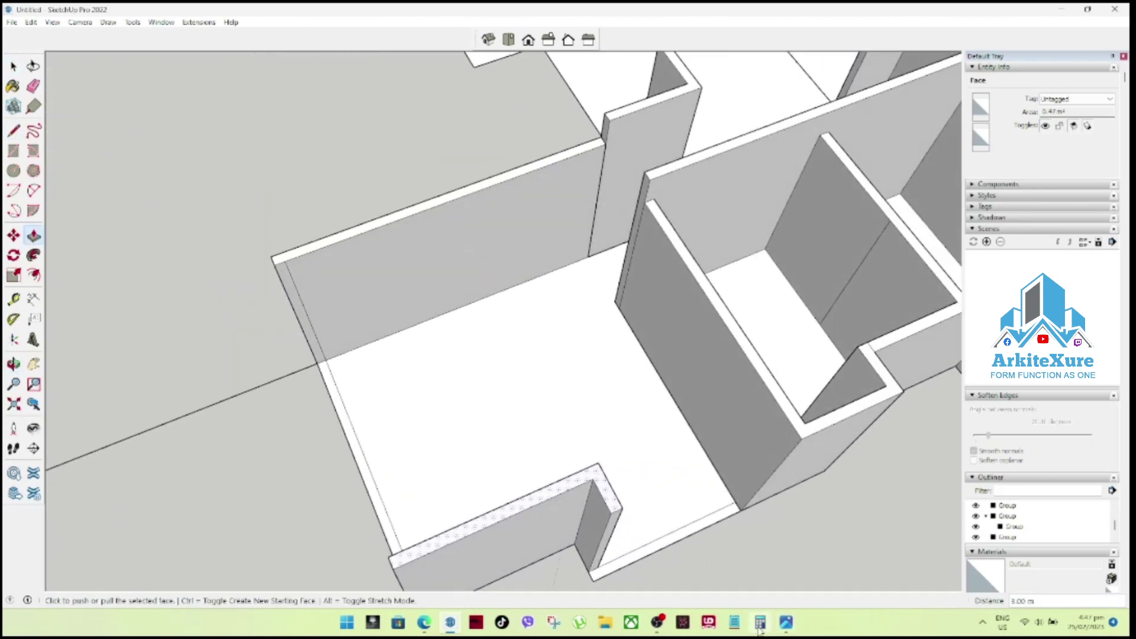
{"action": "key", "text": "space"}
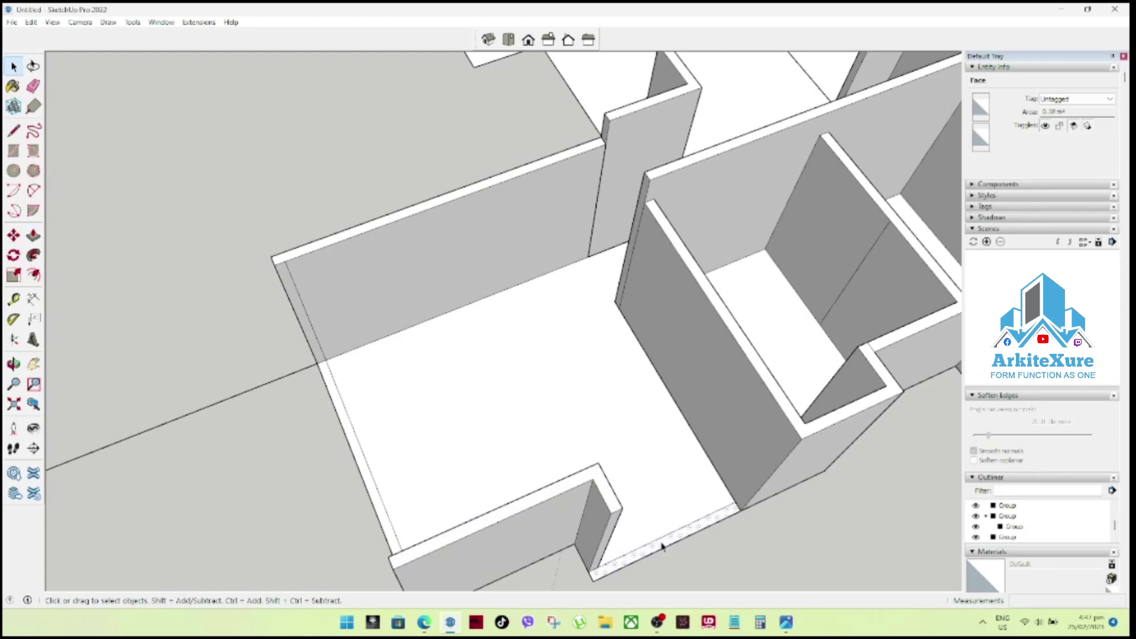
{"action": "key", "text": "p"}
{"action": "left_click", "coordinate": [666, 543]}
{"action": "left_click", "coordinate": [800, 444]}
{"action": "key", "text": "space"}
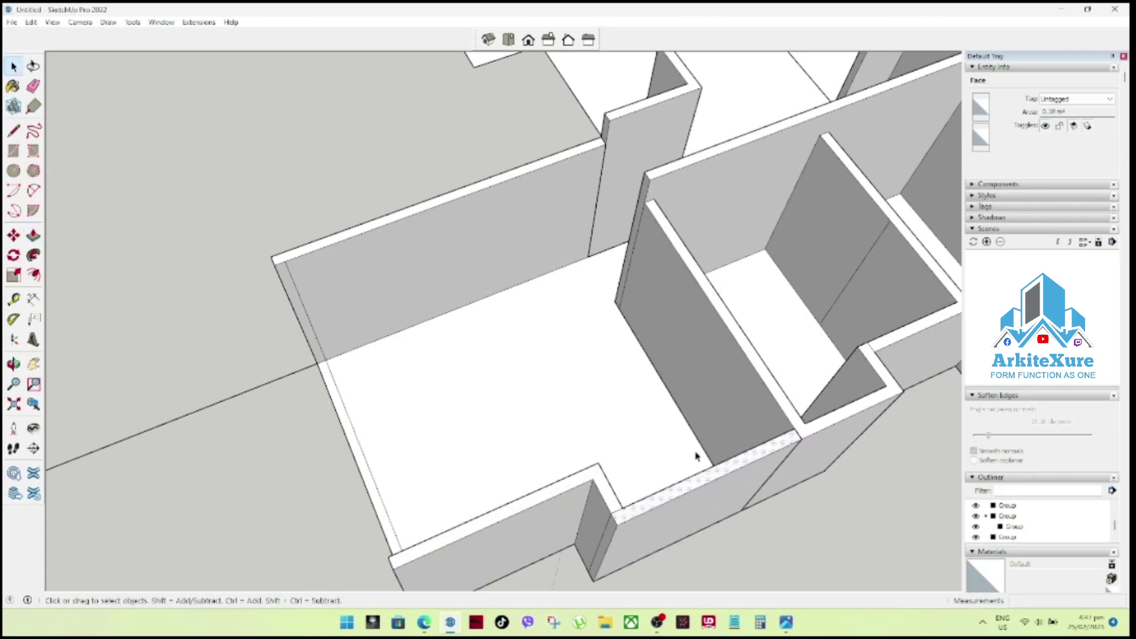
{"action": "scroll", "coordinate": [572, 472], "scroll_direction": "down", "scroll_amount": 5}
{"action": "scroll", "coordinate": [570, 473], "scroll_direction": "up", "scroll_amount": 2}
{"action": "scroll", "coordinate": [570, 474], "scroll_direction": "up", "scroll_amount": 2}
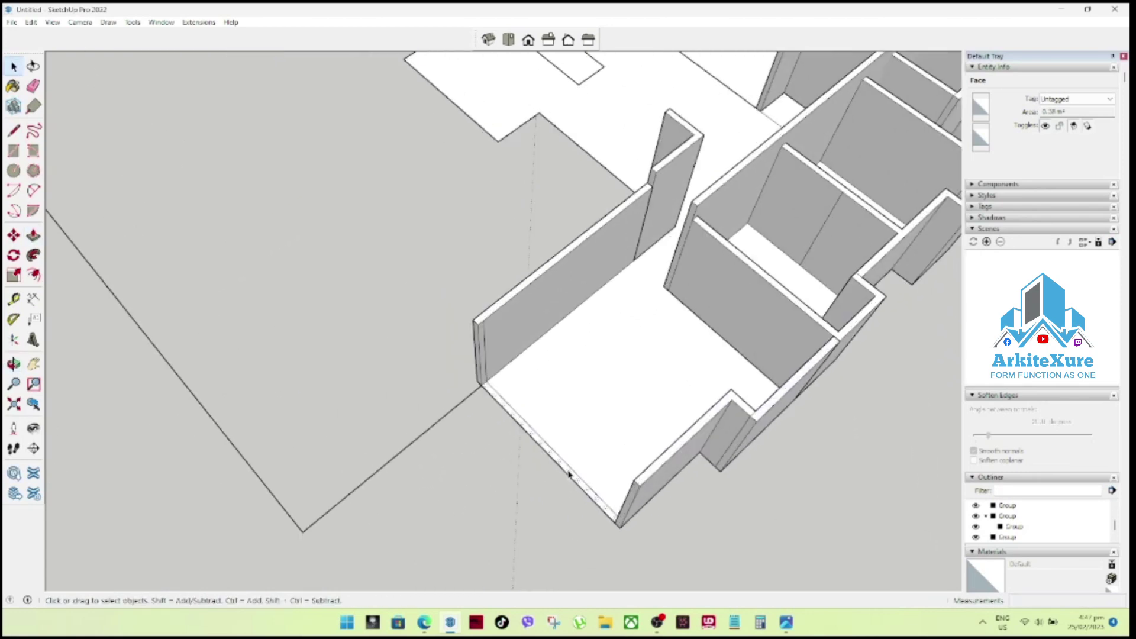
Raise the bottom-left strip to matching wall height, then clear the selection.
{"action": "key", "text": "p"}
{"action": "left_click", "coordinate": [561, 475]}
{"action": "left_click", "coordinate": [567, 490]}
{"action": "key", "text": "space"}
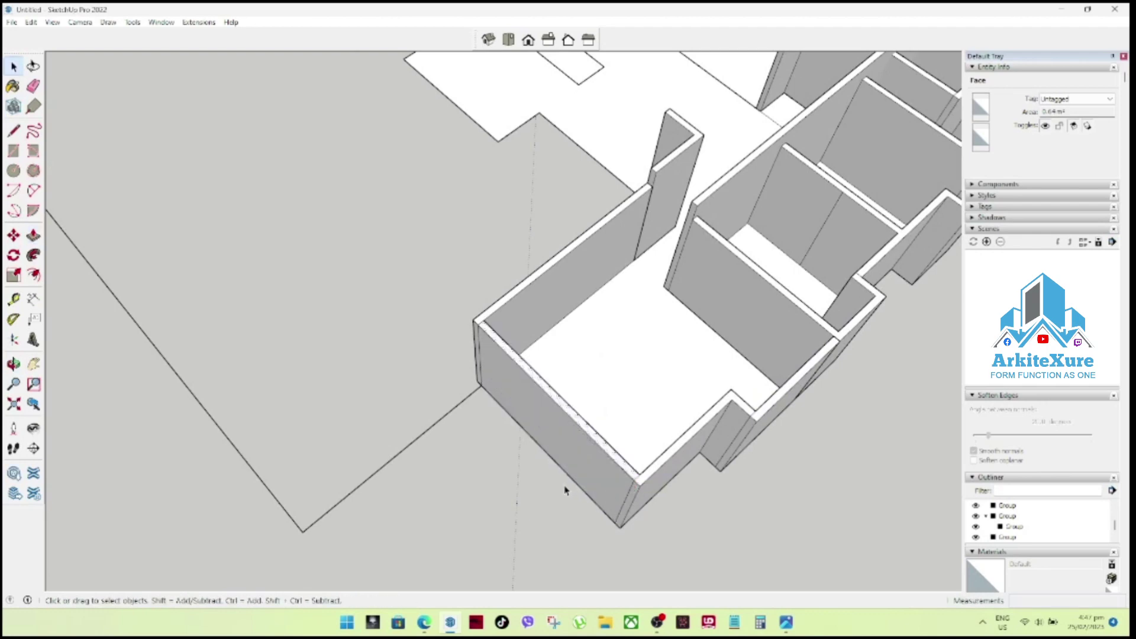
{"action": "scroll", "coordinate": [530, 484], "scroll_direction": "down", "scroll_amount": 2}
{"action": "scroll", "coordinate": [530, 484], "scroll_direction": "down", "scroll_amount": 2}
{"action": "left_click", "coordinate": [704, 508]}
{"action": "scroll", "coordinate": [686, 466], "scroll_direction": "up", "scroll_amount": 1}
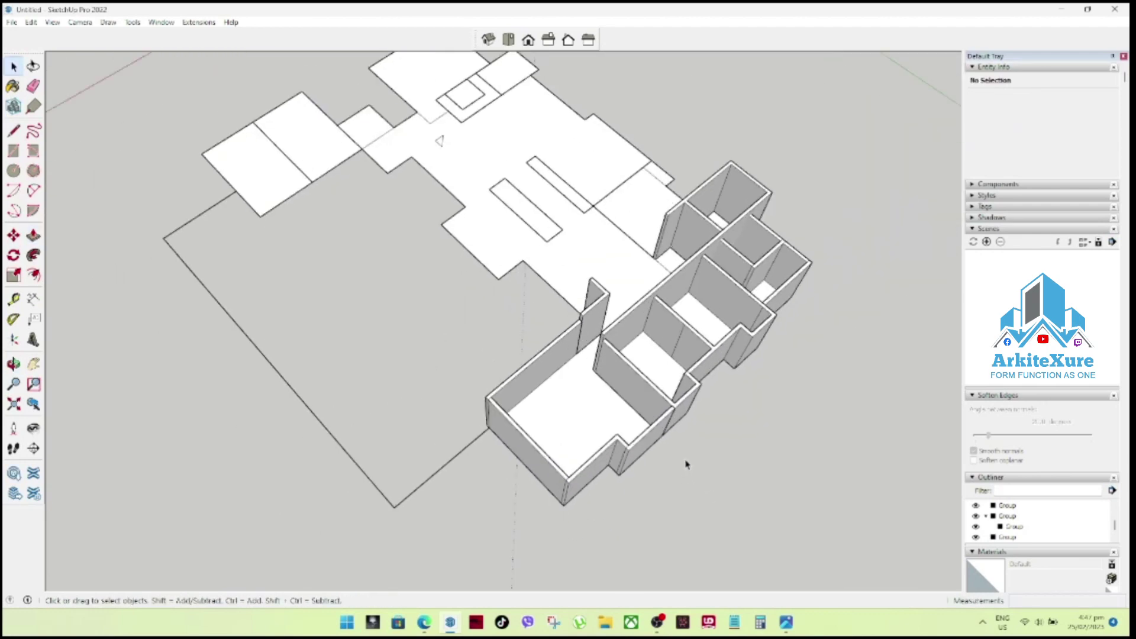
Open the wall stub's group and move its vertical edge slightly to the right.
{"action": "middle_click_drag", "start_coordinate": [532, 384], "coordinate": [827, 172]}
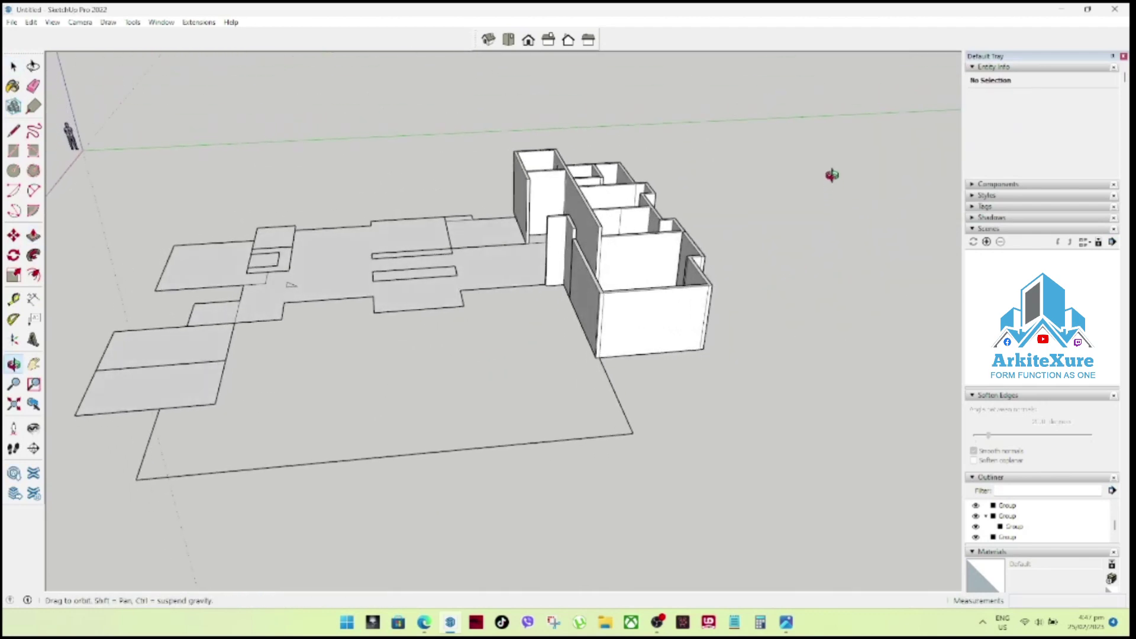
{"action": "scroll", "coordinate": [610, 258], "scroll_direction": "up", "scroll_amount": 2}
{"action": "mouse_move", "coordinate": [612, 257]}
{"action": "middle_mouse_down"}
{"action": "mouse_move", "coordinate": [467, 287]}
{"action": "mouse_move", "coordinate": [520, 355]}
{"action": "middle_mouse_up"}
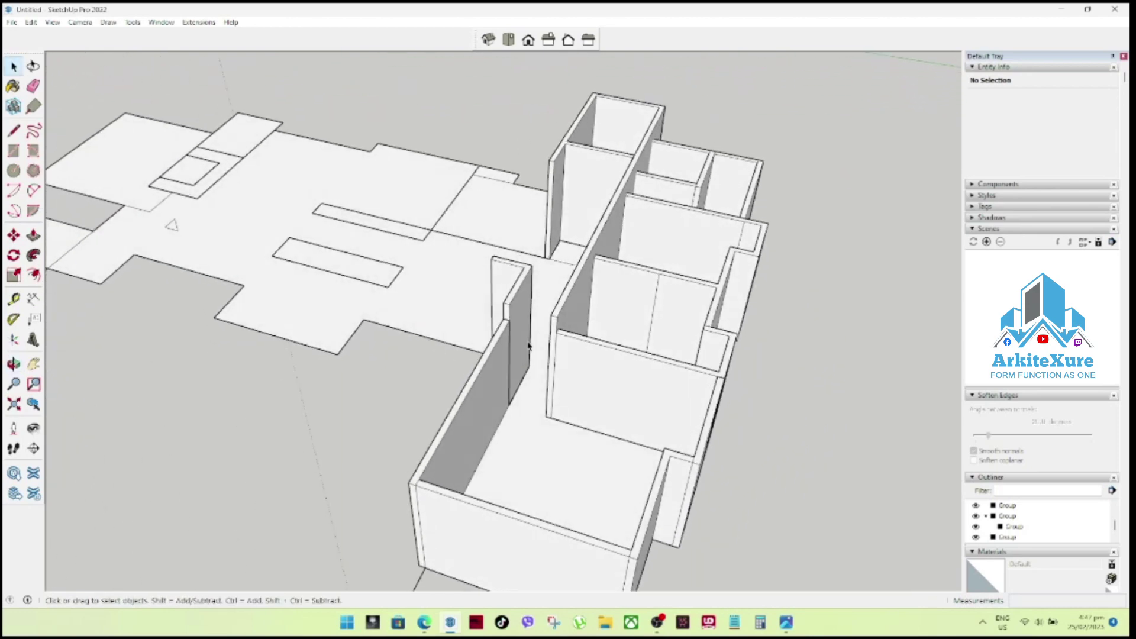
{"action": "scroll", "coordinate": [535, 356], "scroll_direction": "up", "scroll_amount": 2}
{"action": "scroll", "coordinate": [481, 379], "scroll_direction": "up", "scroll_amount": 2}
{"action": "scroll", "coordinate": [480, 379], "scroll_direction": "up", "scroll_amount": 1}
{"action": "scroll", "coordinate": [474, 311], "scroll_direction": "up", "scroll_amount": 2}
{"action": "mouse_move", "coordinate": [474, 312]}
{"action": "middle_mouse_down"}
{"action": "mouse_move", "coordinate": [558, 340]}
{"action": "mouse_move", "coordinate": [489, 312]}
{"action": "middle_mouse_up"}
{"action": "scroll", "coordinate": [489, 313], "scroll_direction": "up", "scroll_amount": 1}
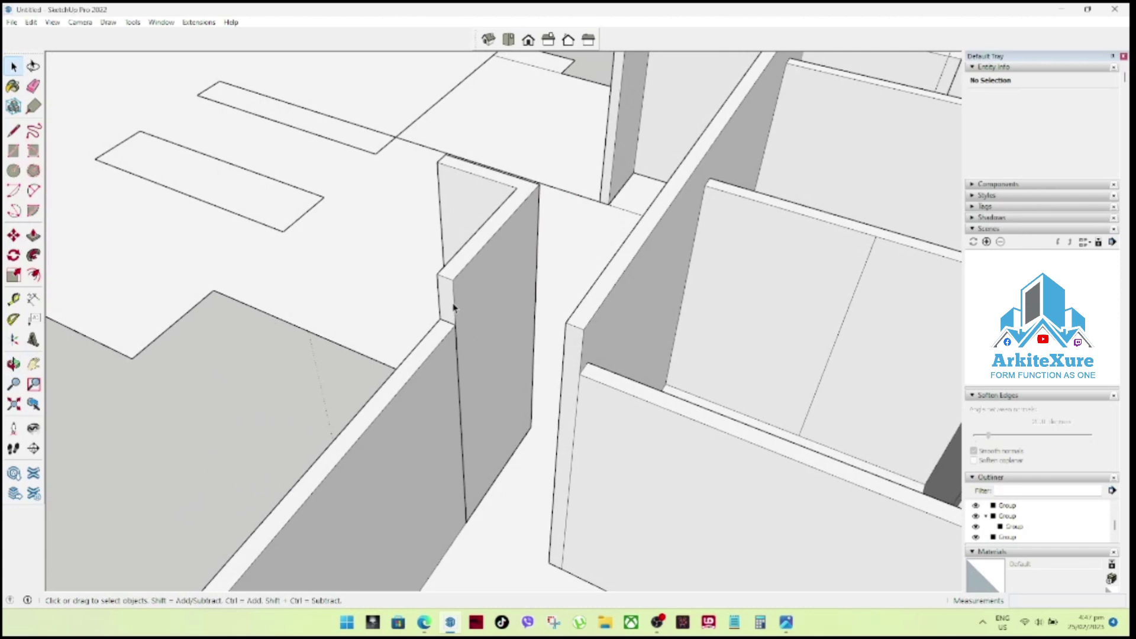
{"action": "double_click", "coordinate": [454, 306]}
{"action": "left_click", "coordinate": [454, 306]}
{"action": "key", "text": "m"}
{"action": "left_click_drag", "start_coordinate": [453, 303], "coordinate": [467, 296]}
Push/pull the stub's side face outward until it reaches the neighbouring wall, then review the building.
{"action": "key", "text": "space"}
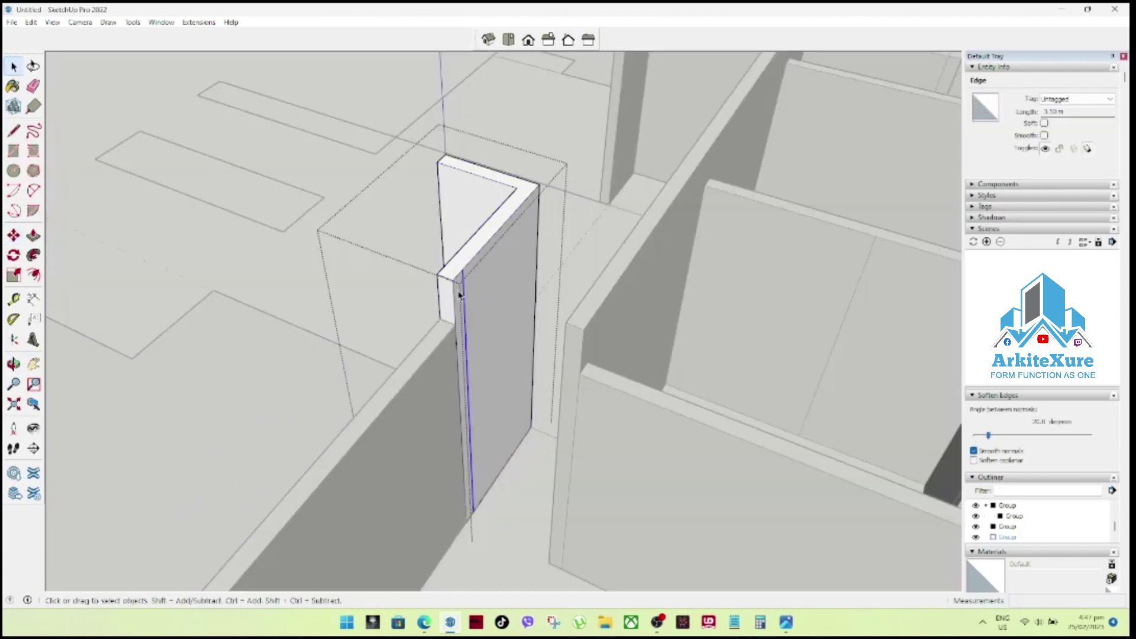
{"action": "left_click", "coordinate": [459, 294]}
{"action": "key", "text": "p"}
{"action": "left_click_drag", "start_coordinate": [461, 302], "coordinate": [567, 328]}
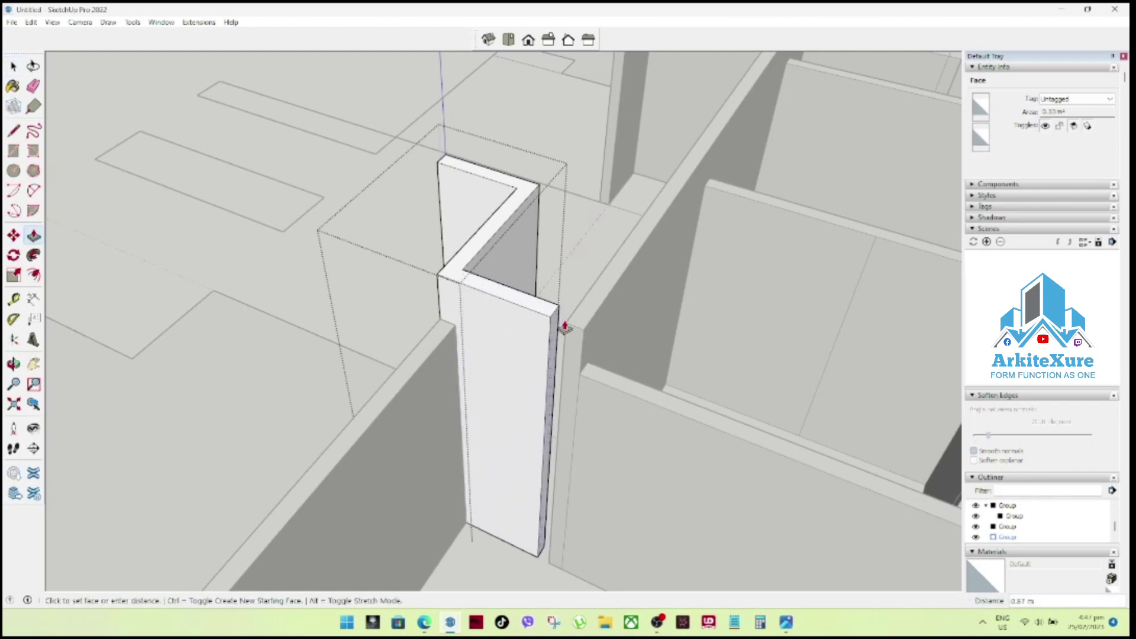
{"action": "key", "text": "space"}
{"action": "mouse_move", "coordinate": [567, 328]}
{"action": "middle_mouse_down"}
{"action": "mouse_move", "coordinate": [633, 254]}
{"action": "mouse_move", "coordinate": [551, 310]}
{"action": "mouse_move", "coordinate": [509, 312]}
{"action": "middle_mouse_up"}
{"action": "scroll", "coordinate": [509, 313], "scroll_direction": "down", "scroll_amount": 3}
{"action": "middle_click_drag", "start_coordinate": [809, 406], "coordinate": [807, 182]}
{"action": "mouse_move", "coordinate": [806, 182]}
{"action": "left_mouse_down"}
{"action": "mouse_move", "coordinate": [743, 350]}
{"action": "mouse_move", "coordinate": [421, 368]}
{"action": "mouse_move", "coordinate": [649, 360]}
{"action": "mouse_move", "coordinate": [726, 391]}
{"action": "mouse_move", "coordinate": [584, 361]}
{"action": "left_mouse_up"}
{"action": "scroll", "coordinate": [583, 362], "scroll_direction": "up", "scroll_amount": 2}
{"action": "scroll", "coordinate": [583, 362], "scroll_direction": "down", "scroll_amount": 3}
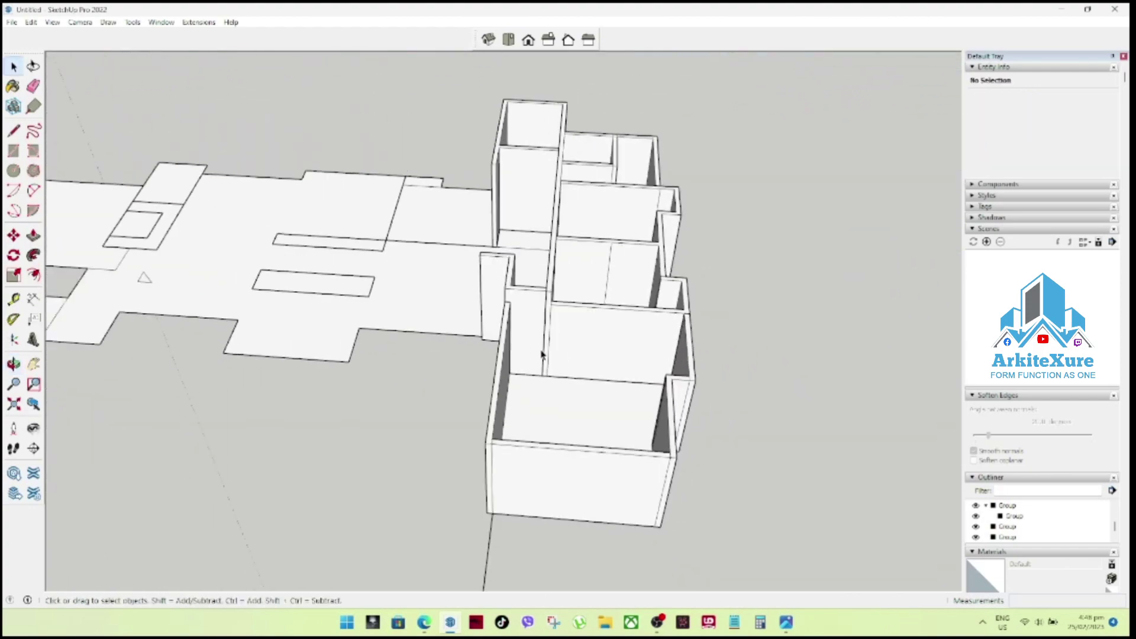
Zoom to the small square floor-plate group at the slab's front end and enter it for editing.
{"action": "scroll", "coordinate": [771, 406], "scroll_direction": "down", "scroll_amount": 2}
{"action": "key", "text": "space"}
{"action": "mouse_move", "coordinate": [772, 406]}
{"action": "middle_mouse_down"}
{"action": "mouse_move", "coordinate": [604, 325]}
{"action": "mouse_move", "coordinate": [804, 373]}
{"action": "middle_mouse_up"}
{"action": "scroll", "coordinate": [736, 375], "scroll_direction": "down", "scroll_amount": 1}
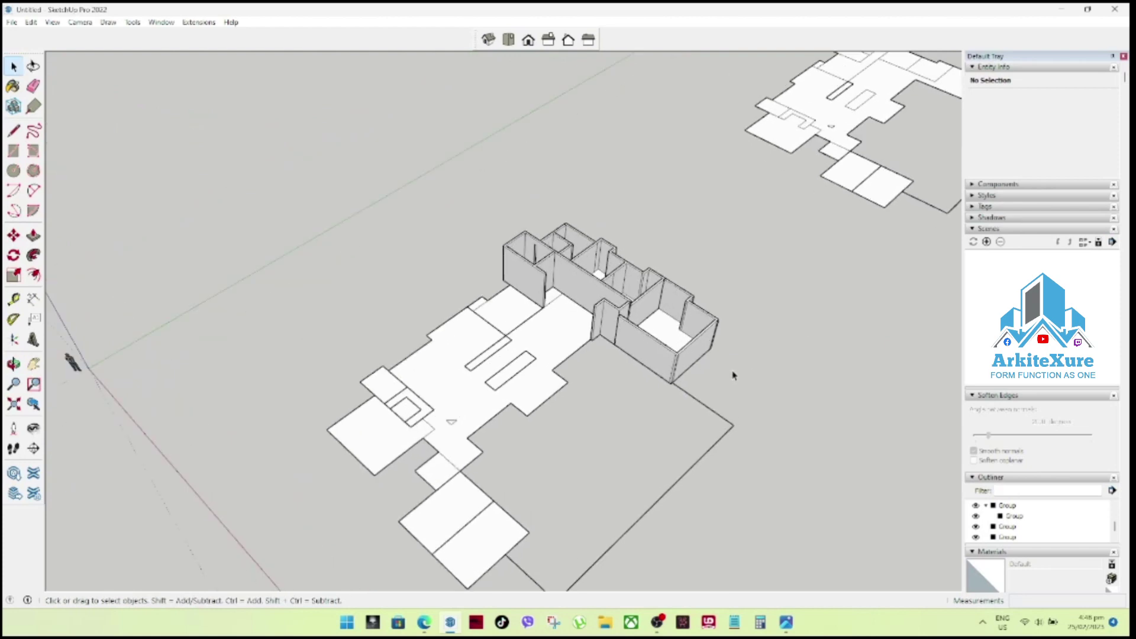
{"action": "scroll", "coordinate": [632, 406], "scroll_direction": "down", "scroll_amount": 2}
{"action": "scroll", "coordinate": [601, 418], "scroll_direction": "up", "scroll_amount": 1}
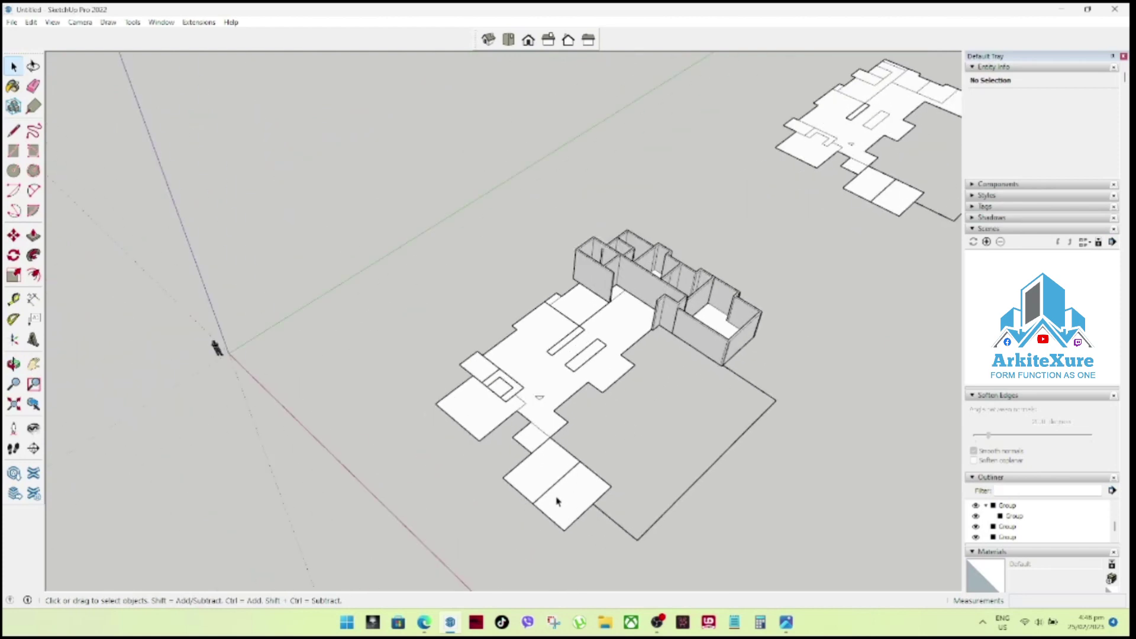
{"action": "scroll", "coordinate": [556, 502], "scroll_direction": "up", "scroll_amount": 1}
{"action": "scroll", "coordinate": [574, 499], "scroll_direction": "up", "scroll_amount": 1}
{"action": "left_click", "coordinate": [592, 491]}
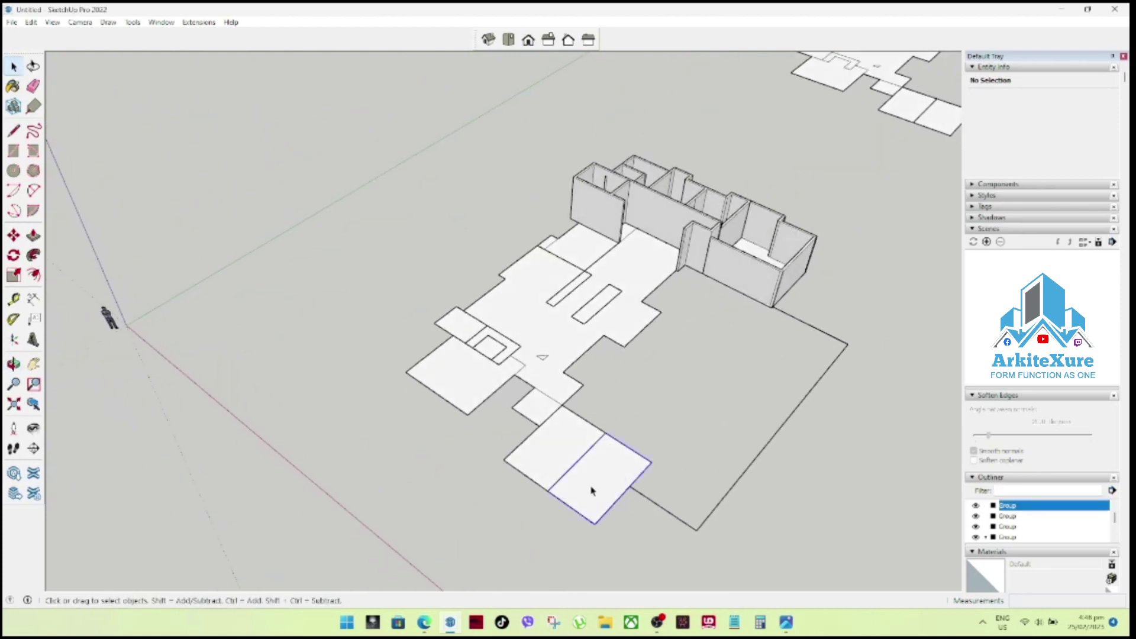
{"action": "double_click", "coordinate": [592, 491]}
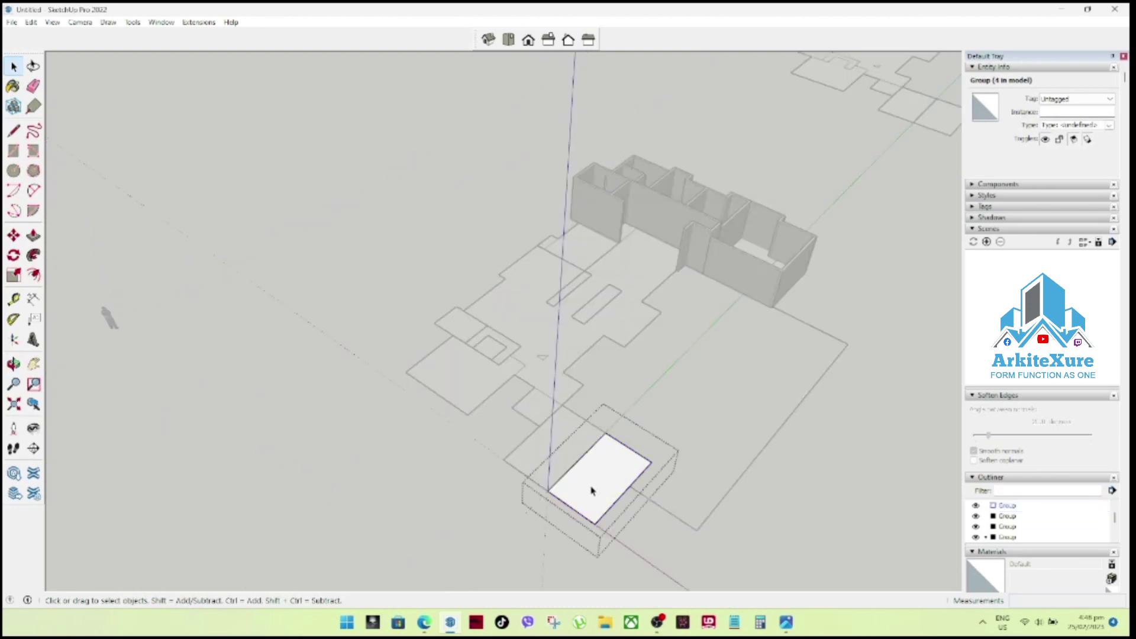
{"action": "scroll", "coordinate": [616, 480], "scroll_direction": "up", "scroll_amount": 1}
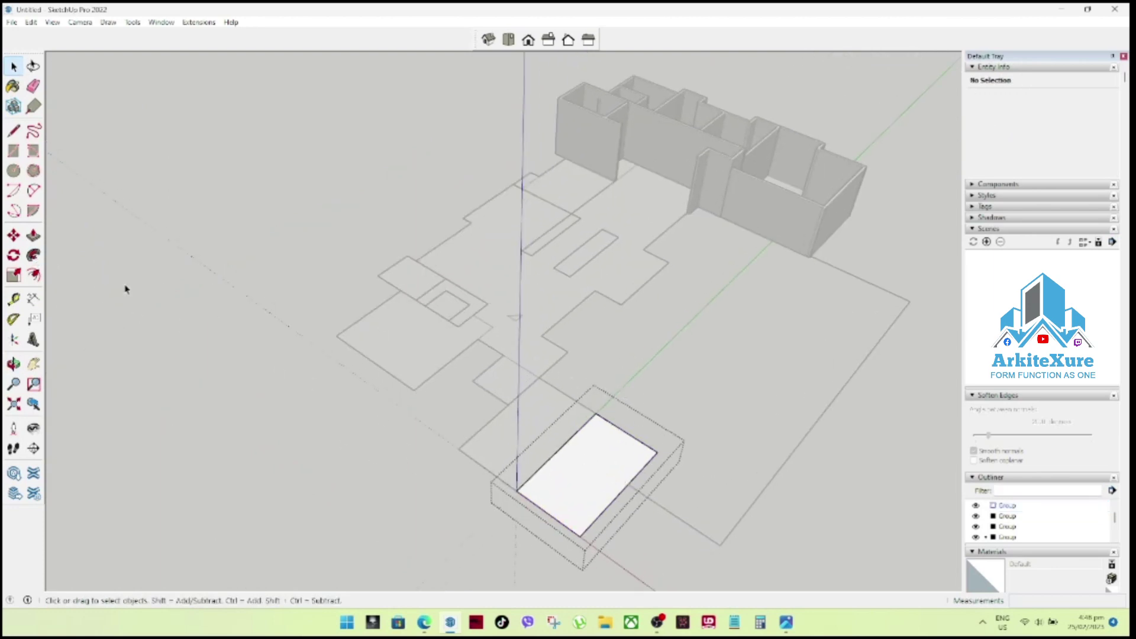
Offset the terrace slab face 0.15 m inward to form an inner border strip.
{"action": "left_click", "coordinate": [33, 274]}
{"action": "left_click", "coordinate": [602, 434]}
{"action": "left_click", "coordinate": [588, 436]}
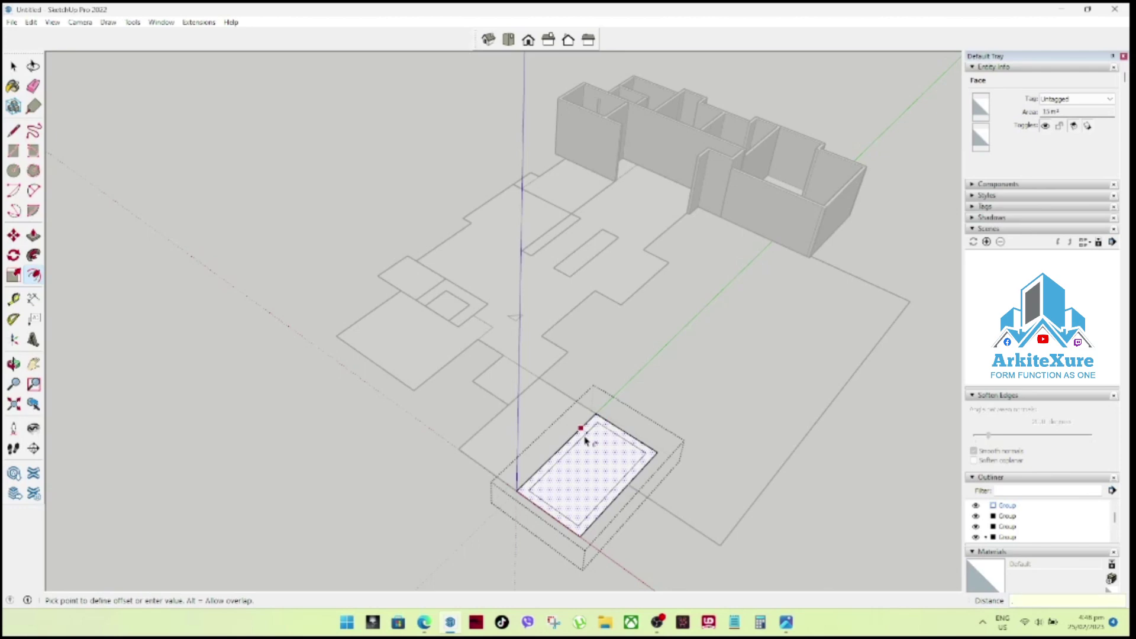
{"action": "type", "text": "15"}
{"action": "key", "text": "Escape"}
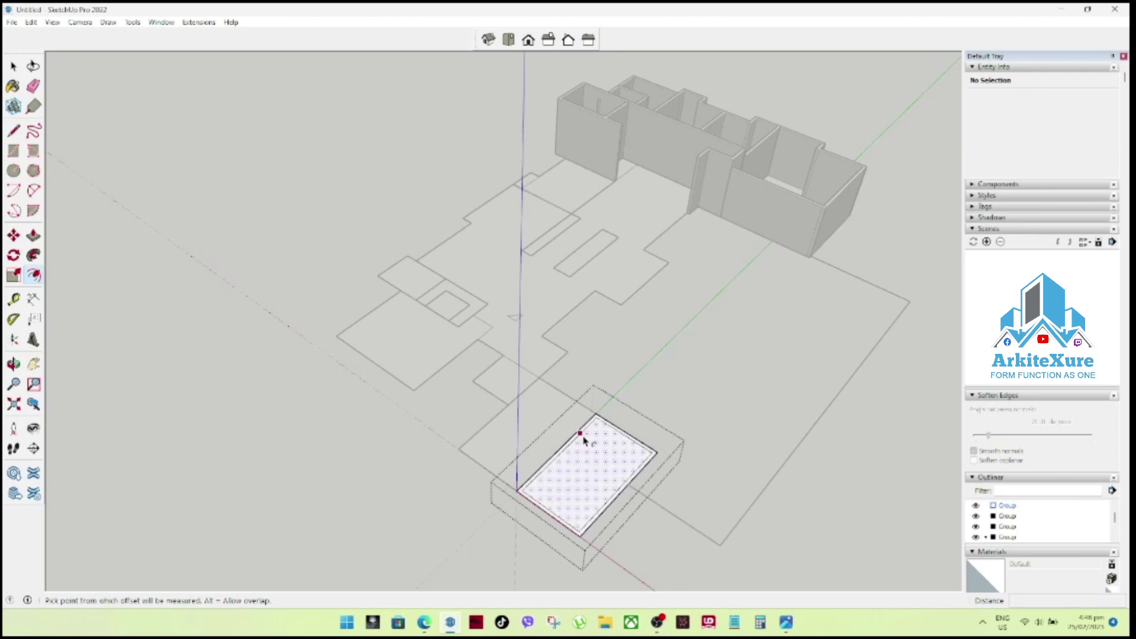
{"action": "key", "text": "space"}
Select the new inner face and orbit to a top-down view of the terrace slab.
{"action": "left_click", "coordinate": [592, 434]}
{"action": "scroll", "coordinate": [592, 432], "scroll_direction": "up", "scroll_amount": 3}
{"action": "scroll", "coordinate": [580, 422], "scroll_direction": "up", "scroll_amount": 3}
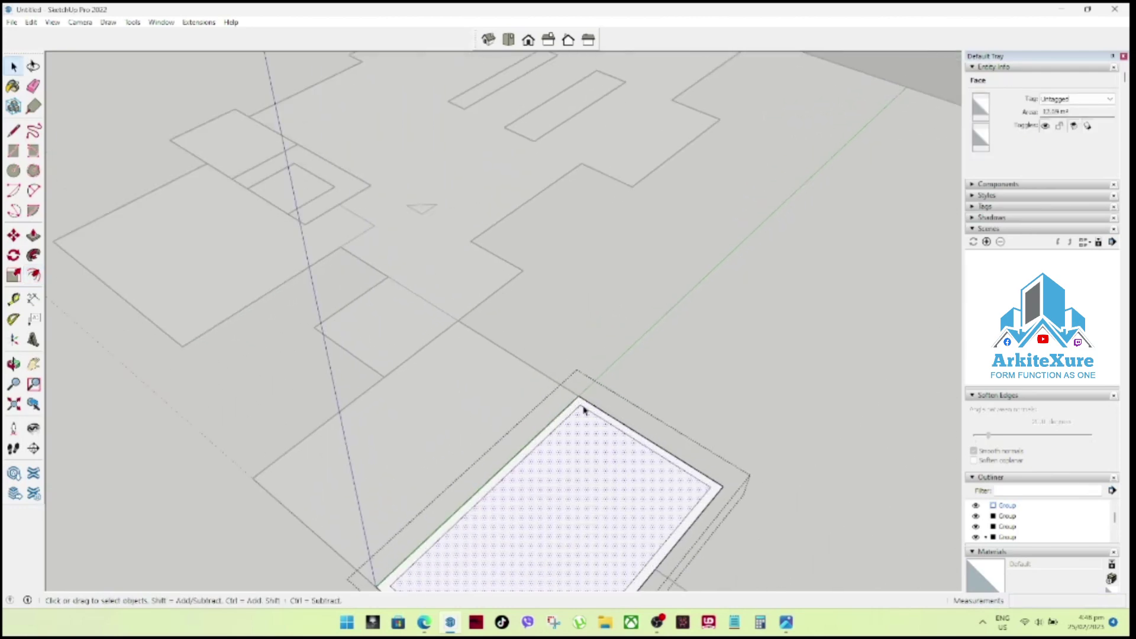
{"action": "scroll", "coordinate": [566, 415], "scroll_direction": "down", "scroll_amount": 3}
{"action": "scroll", "coordinate": [588, 411], "scroll_direction": "up", "scroll_amount": 2}
{"action": "mouse_move", "coordinate": [589, 410]}
{"action": "middle_mouse_down"}
{"action": "mouse_move", "coordinate": [738, 411]}
{"action": "mouse_move", "coordinate": [734, 396]}
{"action": "mouse_move", "coordinate": [693, 409]}
{"action": "mouse_move", "coordinate": [743, 428]}
{"action": "middle_mouse_up"}
{"action": "key", "text": "Escape"}
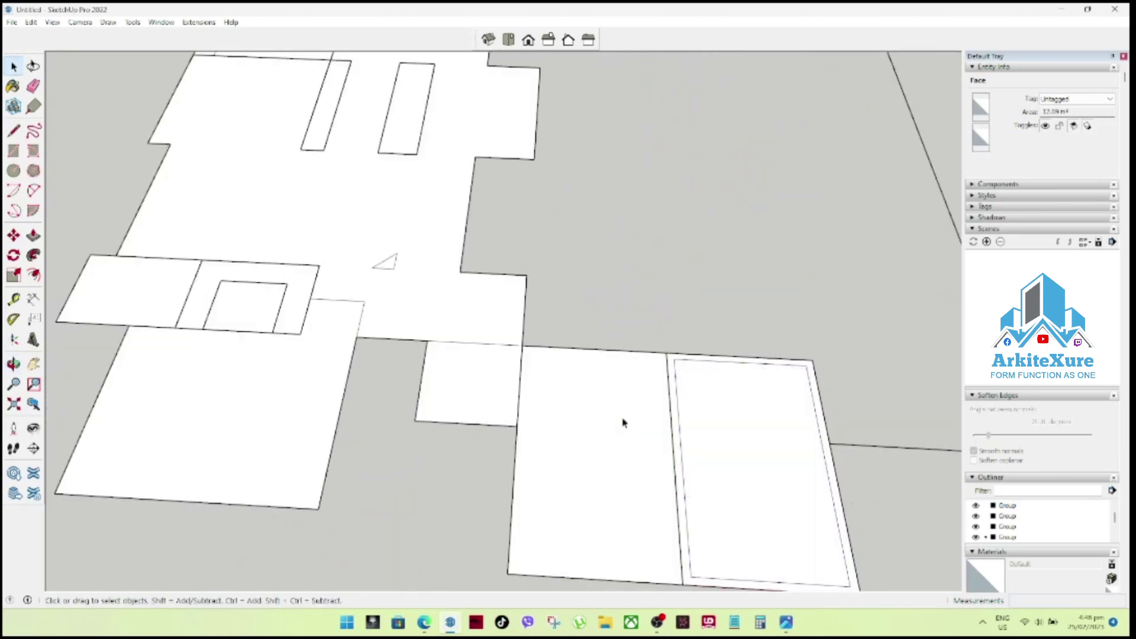
{"action": "right_click", "coordinate": [623, 423]}
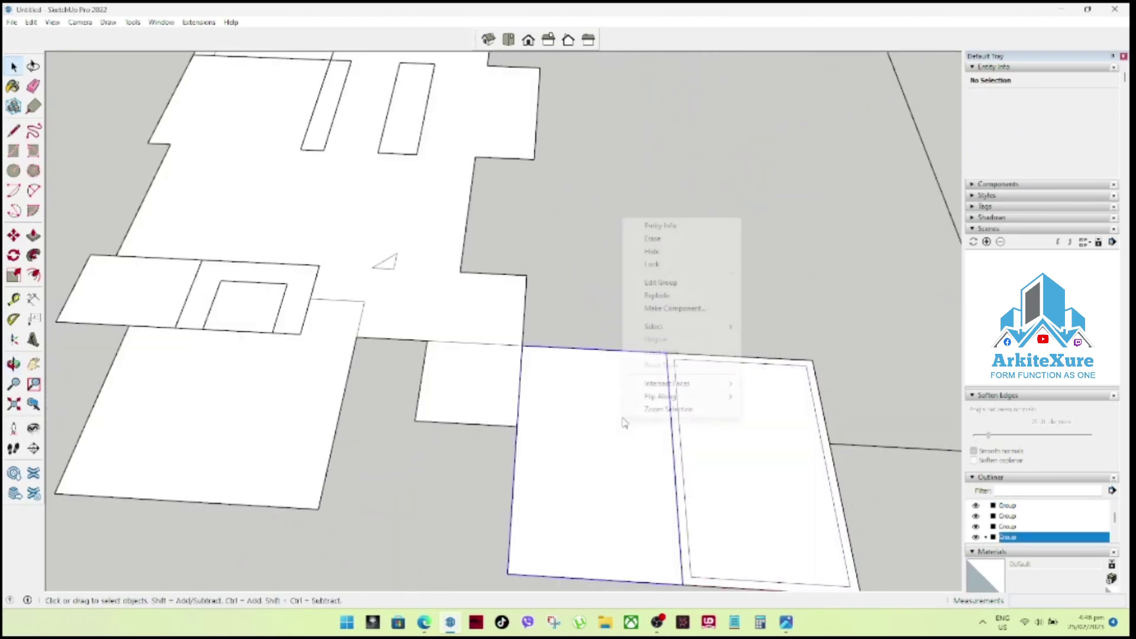
Explode the adjoining rectangle group and trace its outline inside the terrace group.
{"action": "left_click", "coordinate": [657, 296]}
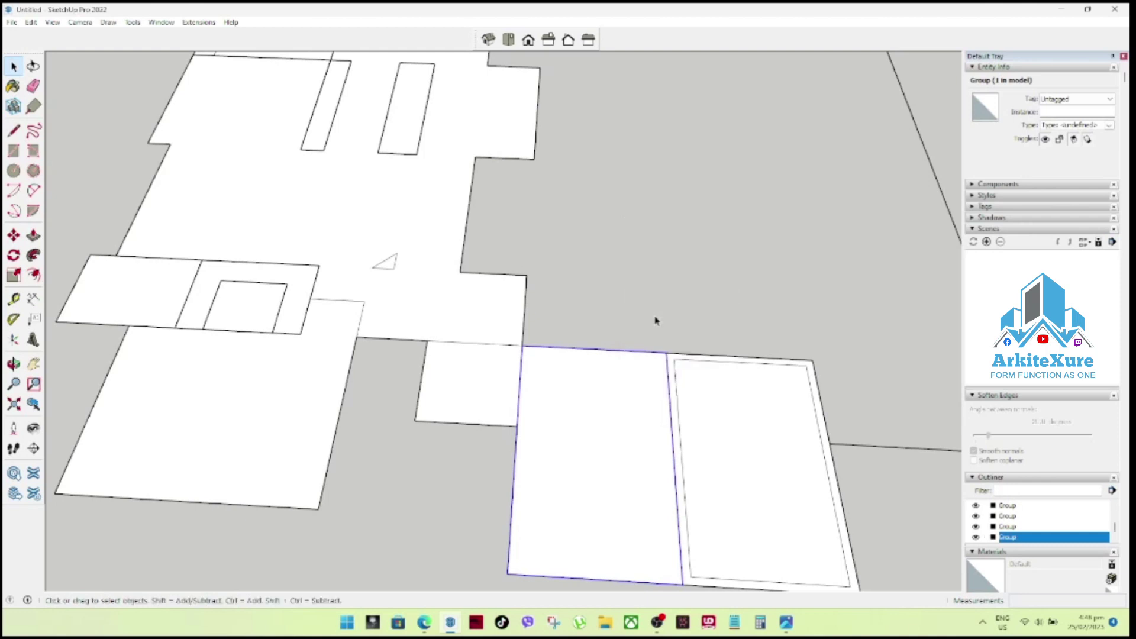
{"action": "double_click", "coordinate": [693, 413]}
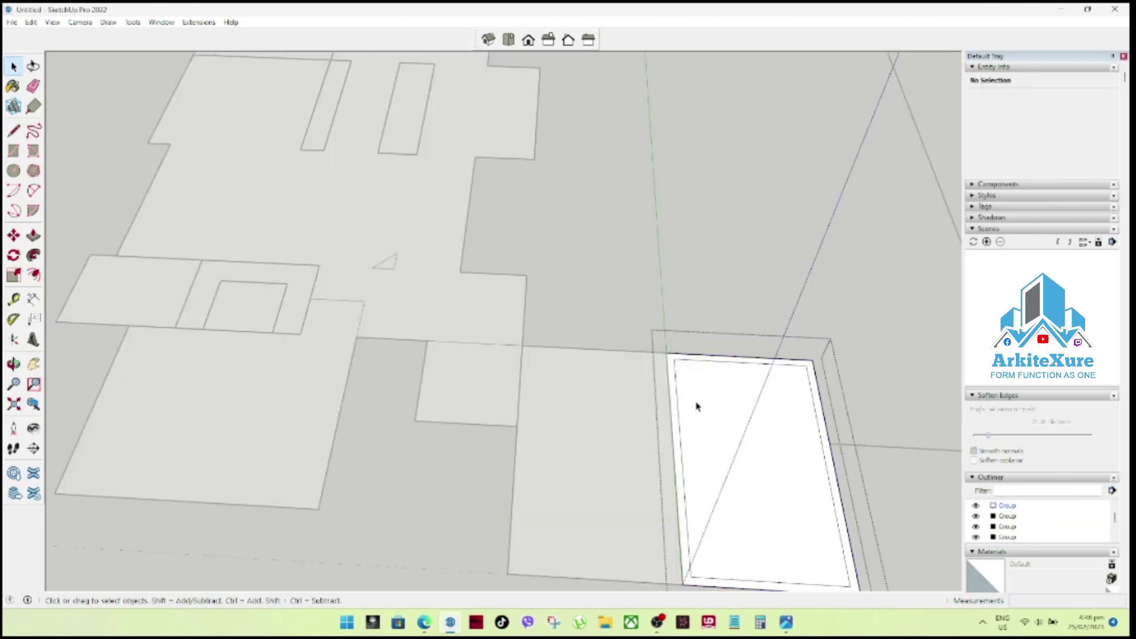
{"action": "key", "text": "l"}
{"action": "left_click", "coordinate": [667, 353]}
{"action": "left_click", "coordinate": [522, 345]}
{"action": "left_click", "coordinate": [507, 574]}
{"action": "left_click", "coordinate": [684, 584]}
Draw lines along the bottom and top edges, splitting the slab face into two panels.
{"action": "left_click", "coordinate": [692, 577]}
{"action": "left_click", "coordinate": [516, 557]}
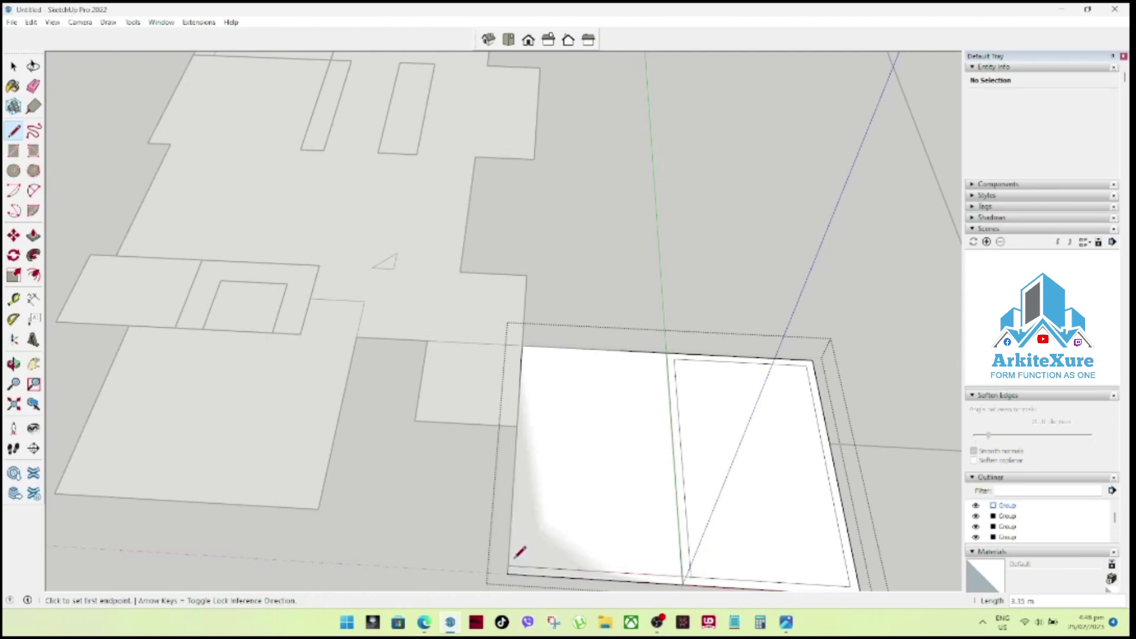
{"action": "left_click", "coordinate": [674, 359]}
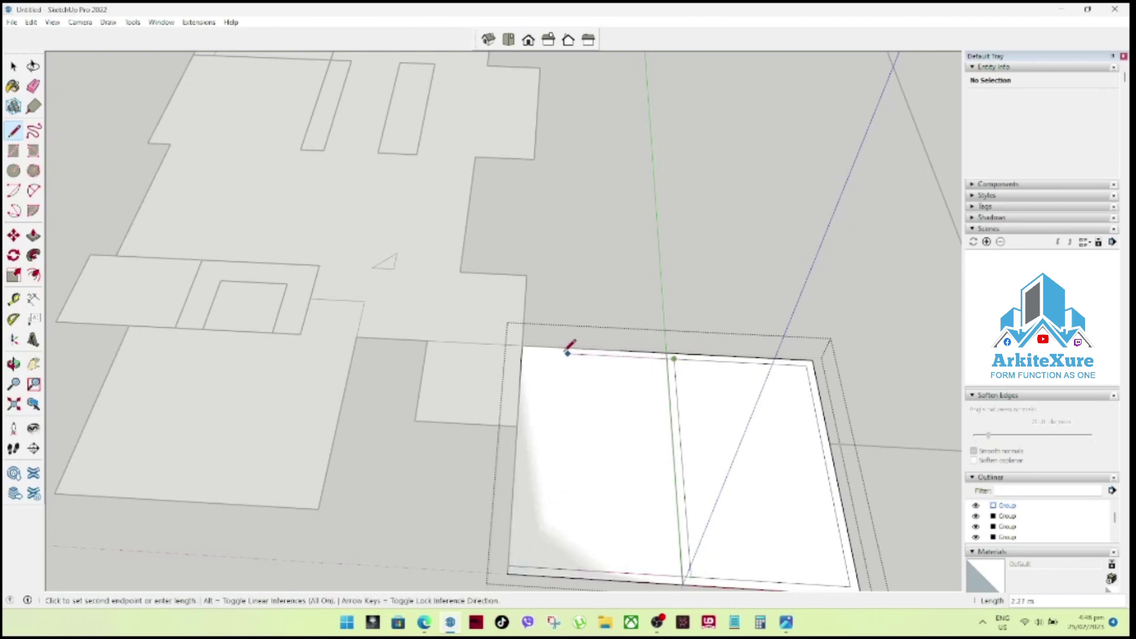
{"action": "left_click", "coordinate": [522, 351]}
{"action": "key", "text": "space"}
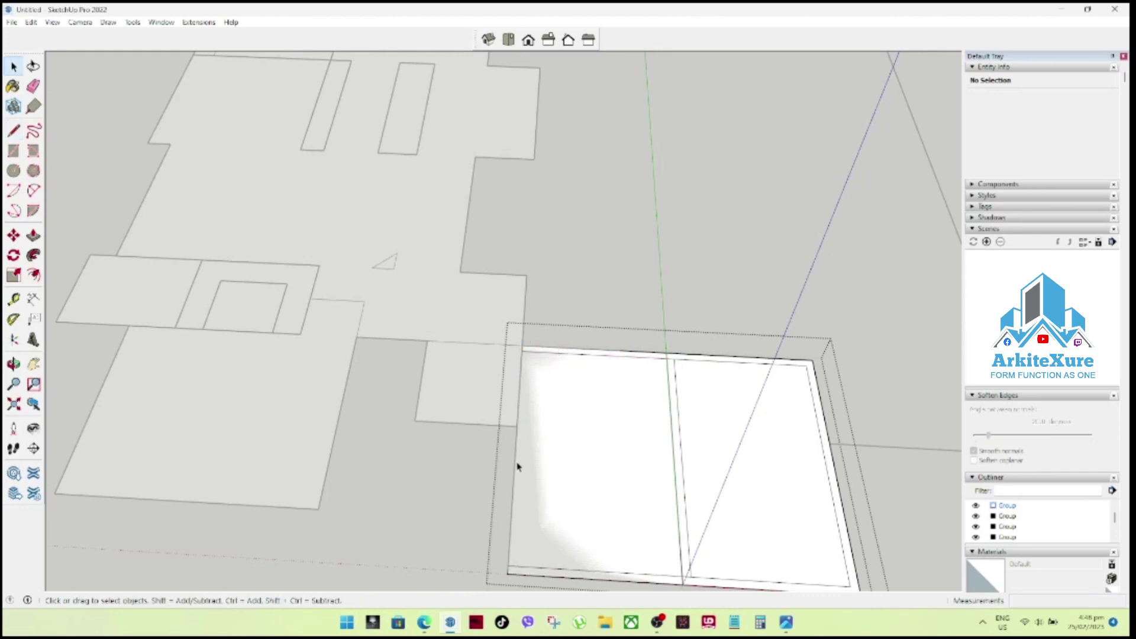
Copy the rectangle's left edge 0.15 m inward with Move+Ctrl.
{"action": "left_click", "coordinate": [518, 467]}
{"action": "key", "text": "m"}
{"action": "key", "text": "ctrl"}
{"action": "left_click", "coordinate": [518, 465]}
{"action": "key", "text": "space"}
{"action": "mouse_move", "coordinate": [526, 464]}
{"action": "middle_mouse_down"}
{"action": "mouse_move", "coordinate": [546, 406]}
{"action": "mouse_move", "coordinate": [636, 448]}
{"action": "middle_mouse_up"}
{"action": "left_click", "coordinate": [637, 450]}
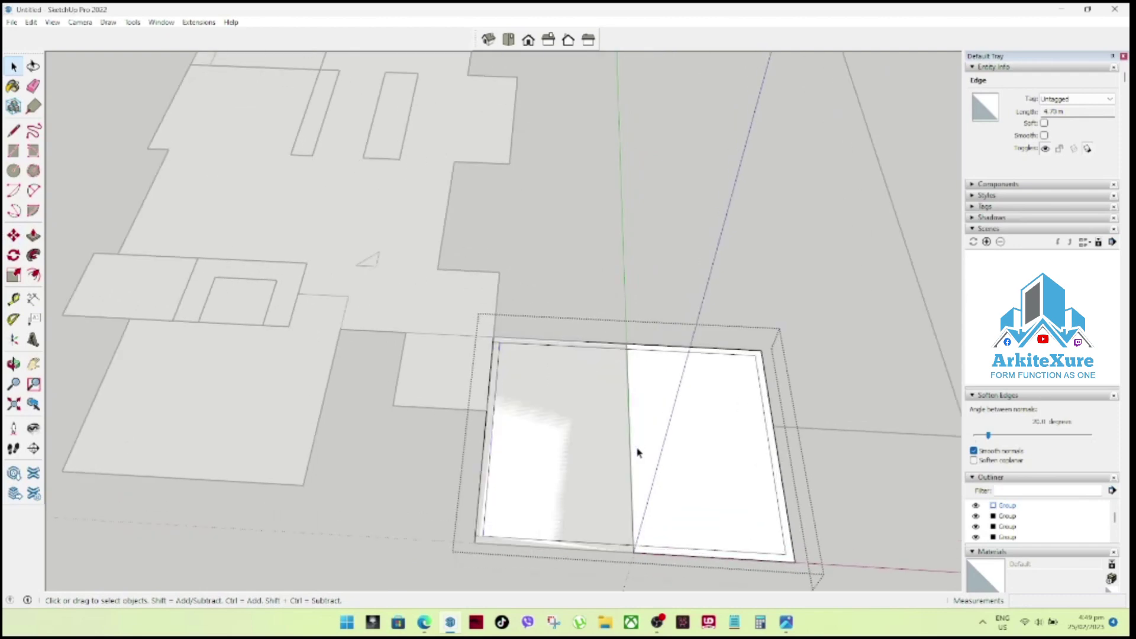
Delete the middle divider edge and the leftover outline around the terrace.
{"action": "key", "text": "Escape"}
{"action": "left_click", "coordinate": [631, 455]}
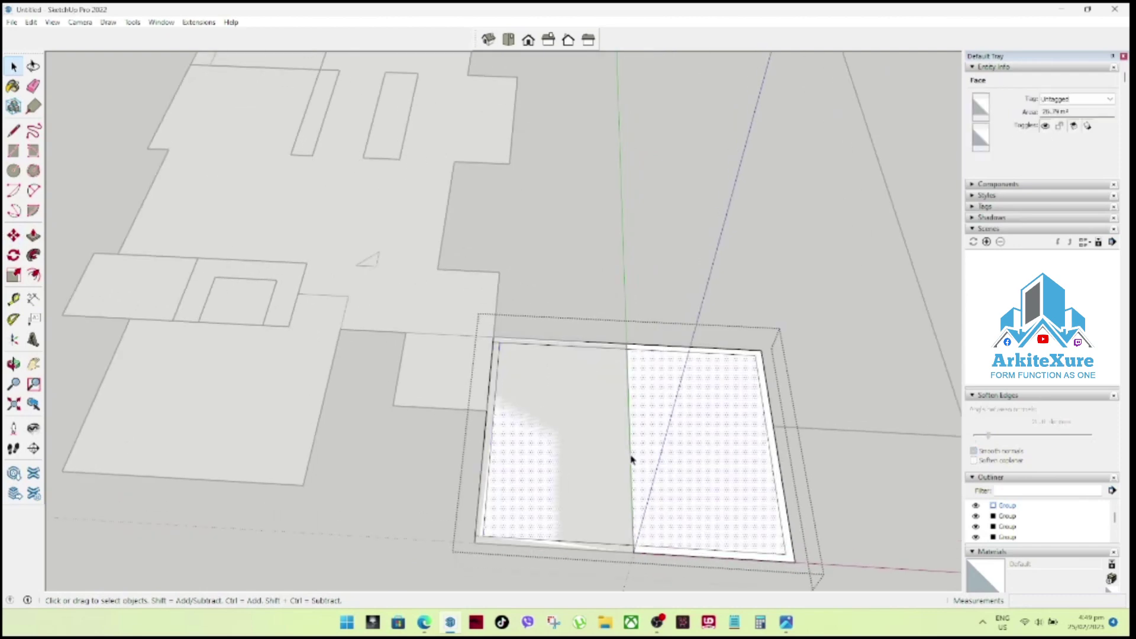
{"action": "mouse_move", "coordinate": [605, 462]}
{"action": "middle_mouse_down"}
{"action": "mouse_move", "coordinate": [629, 441]}
{"action": "mouse_move", "coordinate": [807, 464]}
{"action": "middle_mouse_up"}
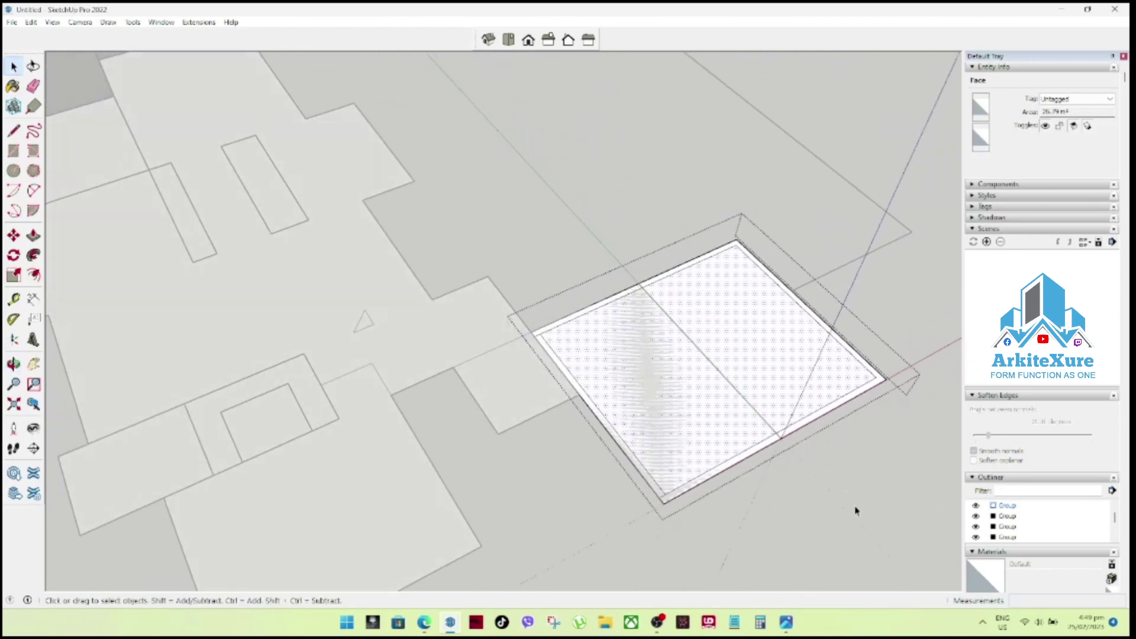
{"action": "key", "text": "Escape"}
{"action": "mouse_move", "coordinate": [515, 269]}
{"action": "left_mouse_down"}
{"action": "mouse_move", "coordinate": [765, 452]}
{"action": "mouse_move", "coordinate": [794, 540]}
{"action": "left_mouse_up"}
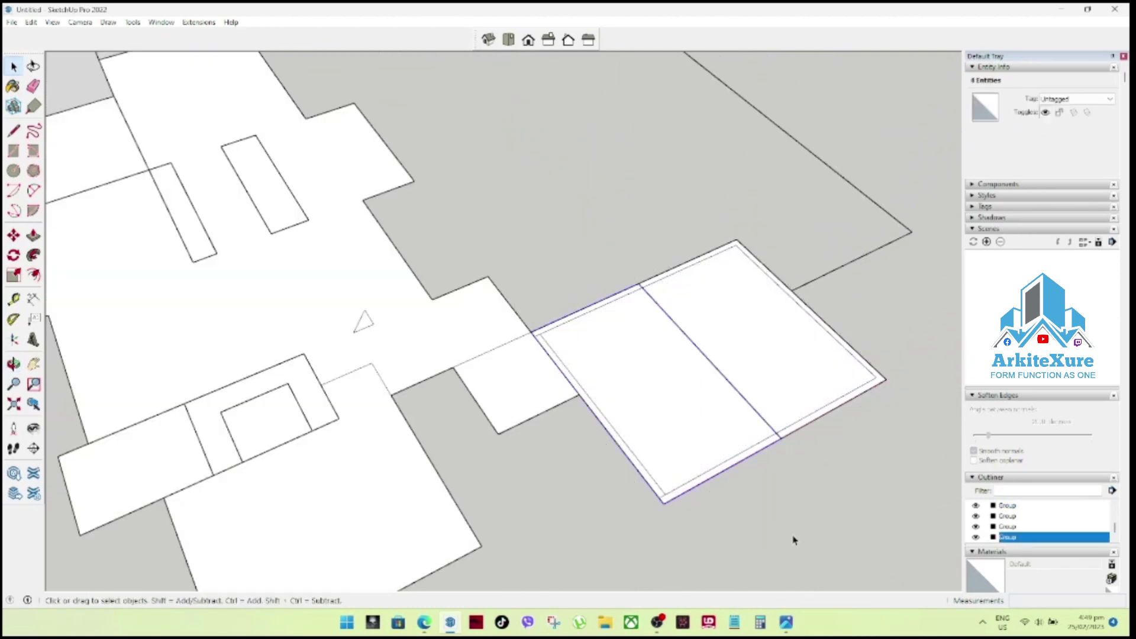
{"action": "key", "text": "Delete"}
Orbit and zoom around the cleaned-up terrace slab and floor plan to inspect it.
{"action": "mouse_move", "coordinate": [606, 401]}
{"action": "middle_mouse_down"}
{"action": "mouse_move", "coordinate": [649, 414]}
{"action": "mouse_move", "coordinate": [533, 400]}
{"action": "middle_mouse_up"}
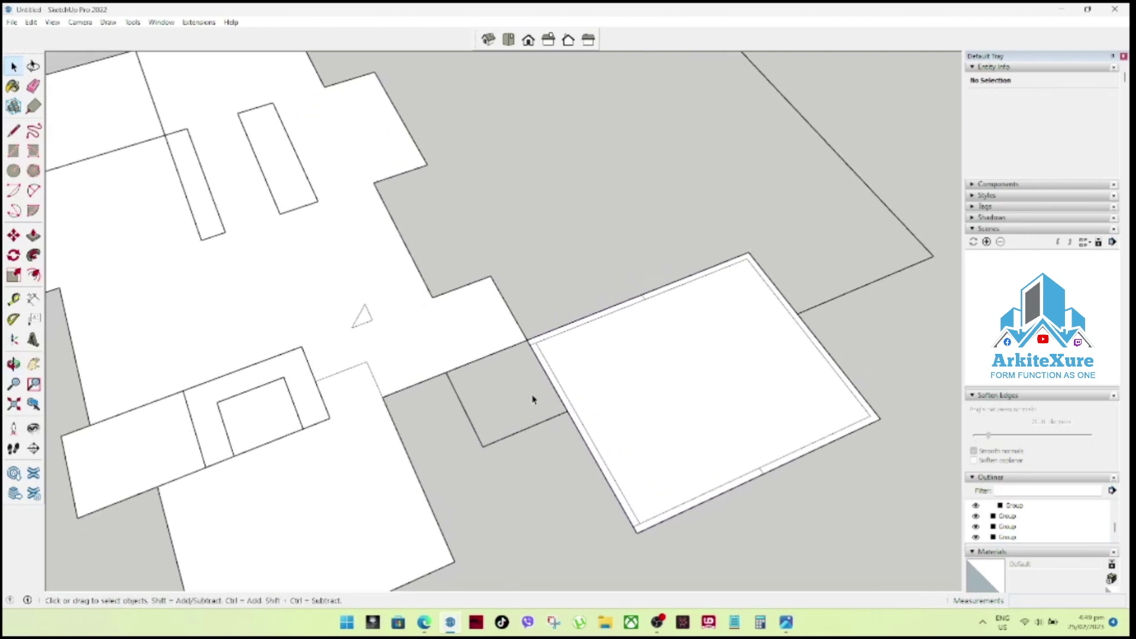
{"action": "mouse_move", "coordinate": [756, 384]}
{"action": "middle_mouse_down"}
{"action": "mouse_move", "coordinate": [652, 398]}
{"action": "mouse_move", "coordinate": [637, 335]}
{"action": "middle_mouse_up"}
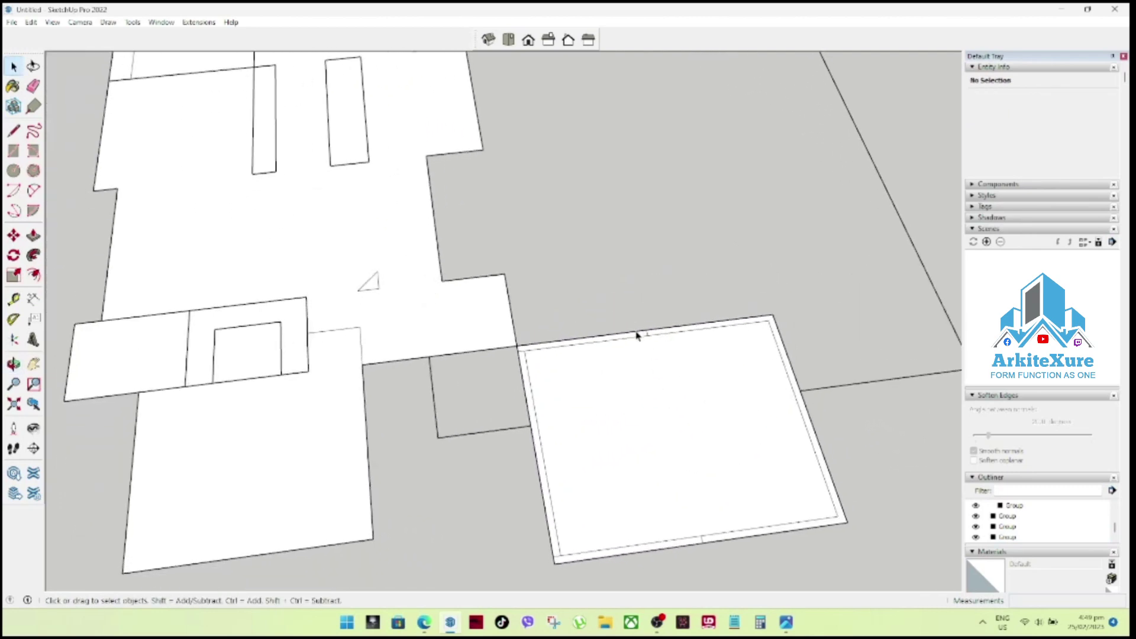
{"action": "left_click", "coordinate": [637, 337]}
{"action": "double_click", "coordinate": [640, 358]}
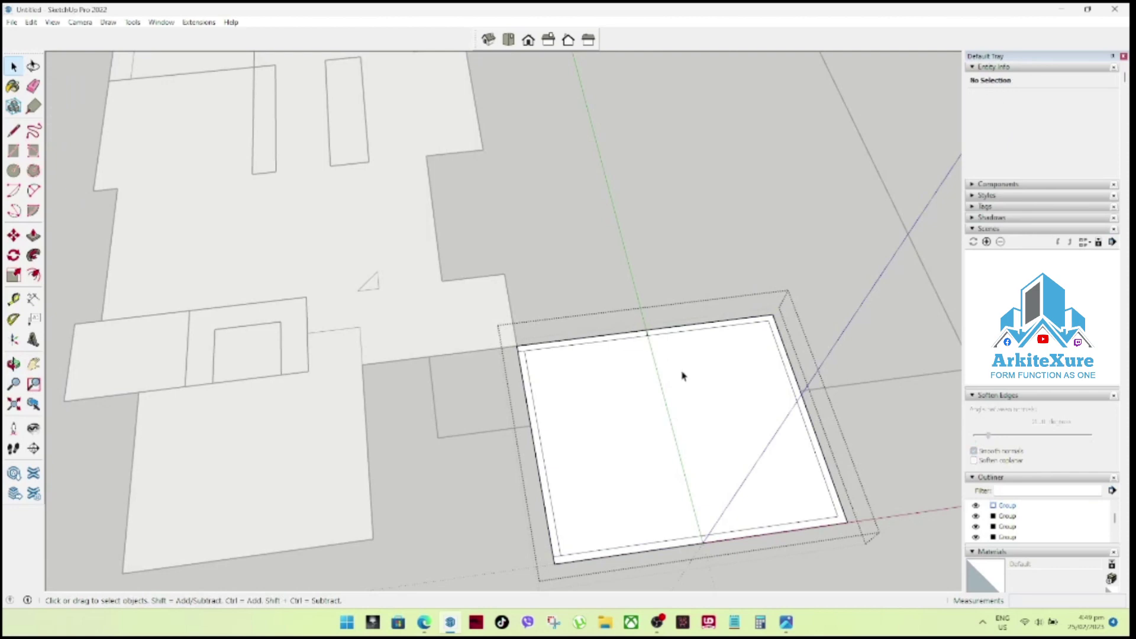
{"action": "scroll", "coordinate": [645, 452], "scroll_direction": "down", "scroll_amount": 3}
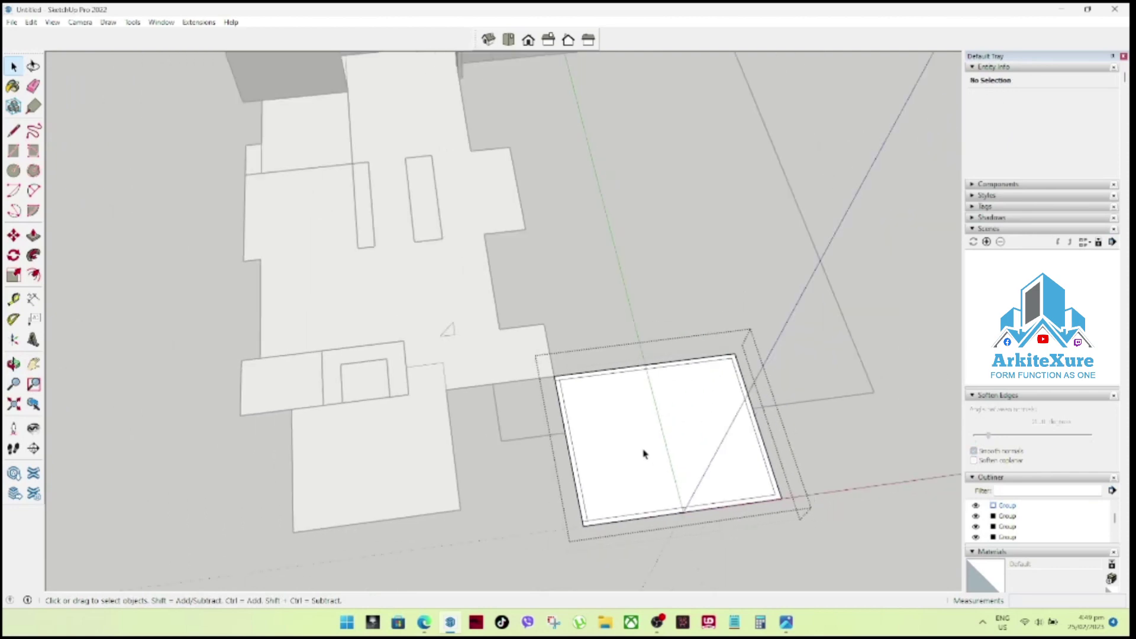
{"action": "scroll", "coordinate": [645, 438], "scroll_direction": "up", "scroll_amount": 1}
{"action": "key", "text": "Escape"}
{"action": "scroll", "coordinate": [744, 510], "scroll_direction": "up", "scroll_amount": 3}
{"action": "mouse_move", "coordinate": [744, 510]}
{"action": "middle_mouse_down"}
{"action": "mouse_move", "coordinate": [677, 471]}
{"action": "mouse_move", "coordinate": [806, 474]}
{"action": "mouse_move", "coordinate": [598, 413]}
{"action": "middle_mouse_up"}
{"action": "scroll", "coordinate": [699, 448], "scroll_direction": "down", "scroll_amount": 1}
{"action": "scroll", "coordinate": [693, 438], "scroll_direction": "down", "scroll_amount": 2}
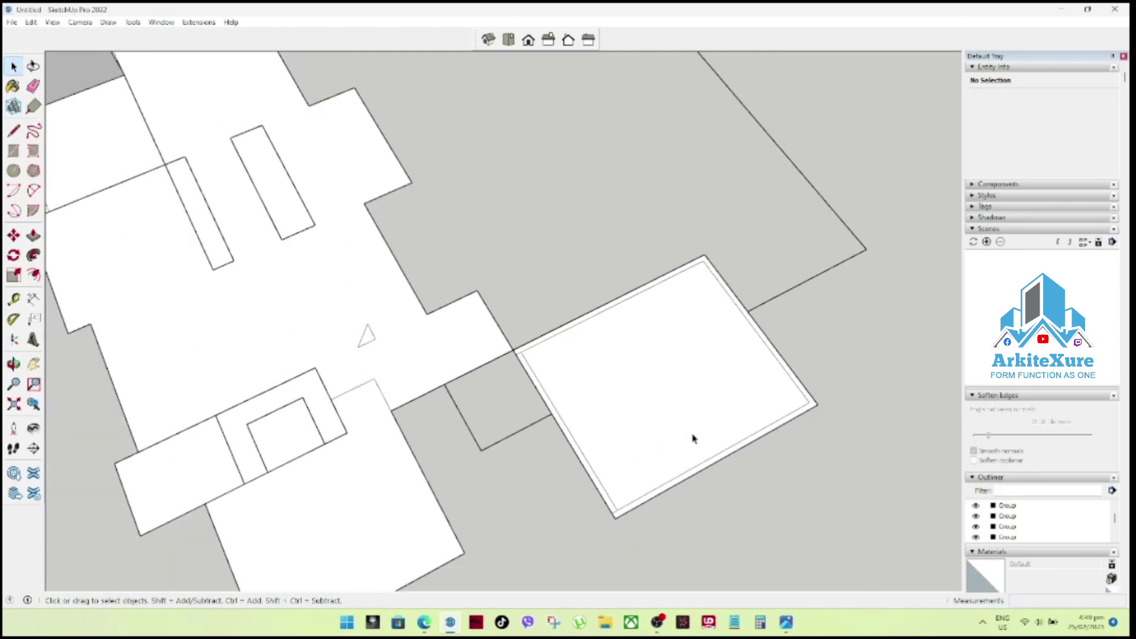
{"action": "scroll", "coordinate": [692, 439], "scroll_direction": "down", "scroll_amount": 2}
{"action": "scroll", "coordinate": [713, 421], "scroll_direction": "down", "scroll_amount": 2}
{"action": "scroll", "coordinate": [499, 538], "scroll_direction": "up", "scroll_amount": 2}
{"action": "scroll", "coordinate": [473, 503], "scroll_direction": "up", "scroll_amount": 2}
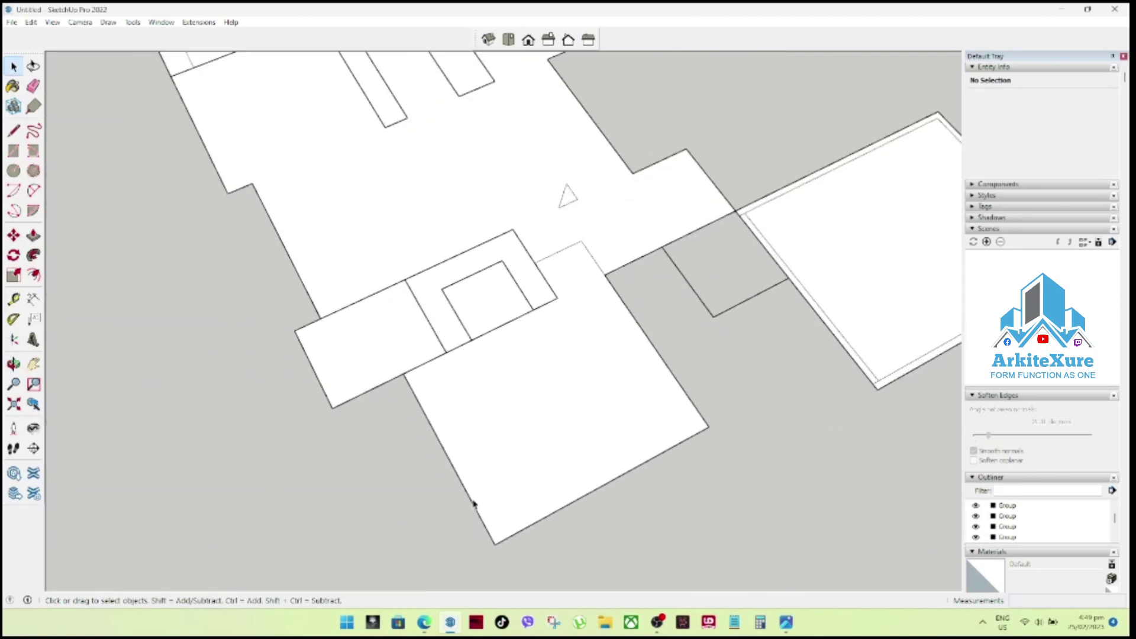
{"action": "scroll", "coordinate": [553, 452], "scroll_direction": "down", "scroll_amount": 1}
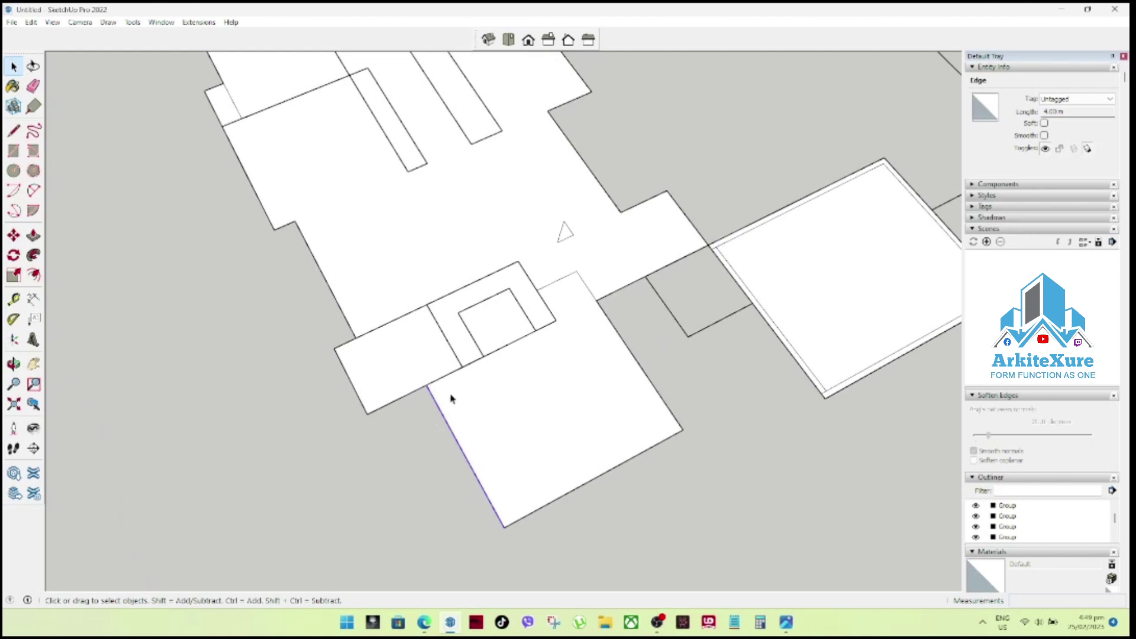
Copy the front slab's bottom edge inward with Move+Ctrl.
{"action": "key", "text": "m"}
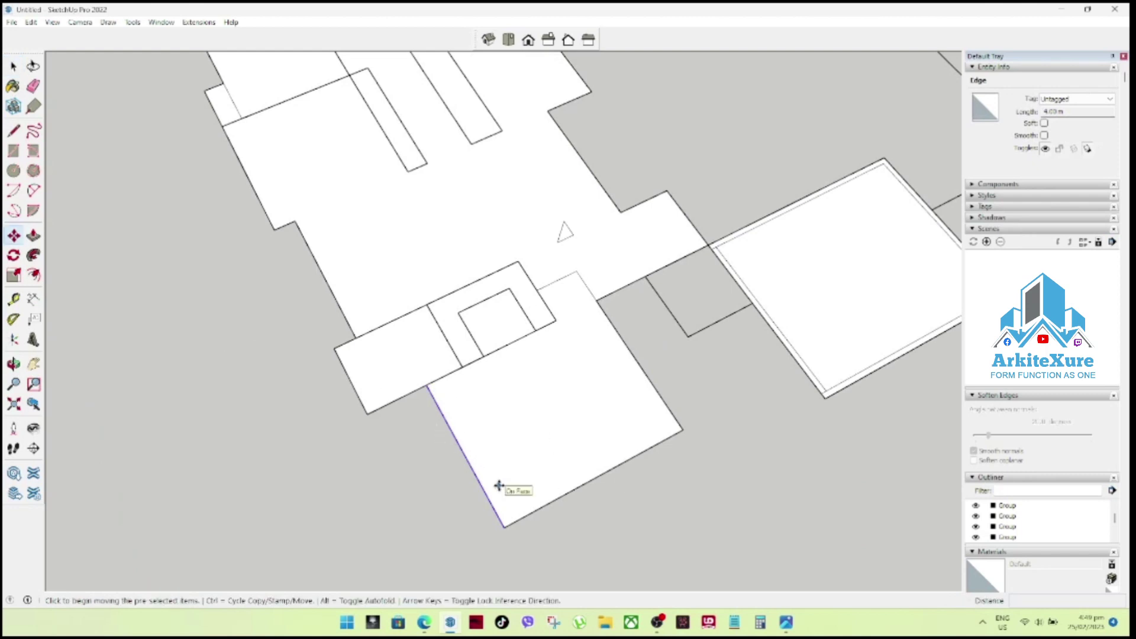
{"action": "key", "text": "ctrl"}
{"action": "left_click", "coordinate": [487, 496]}
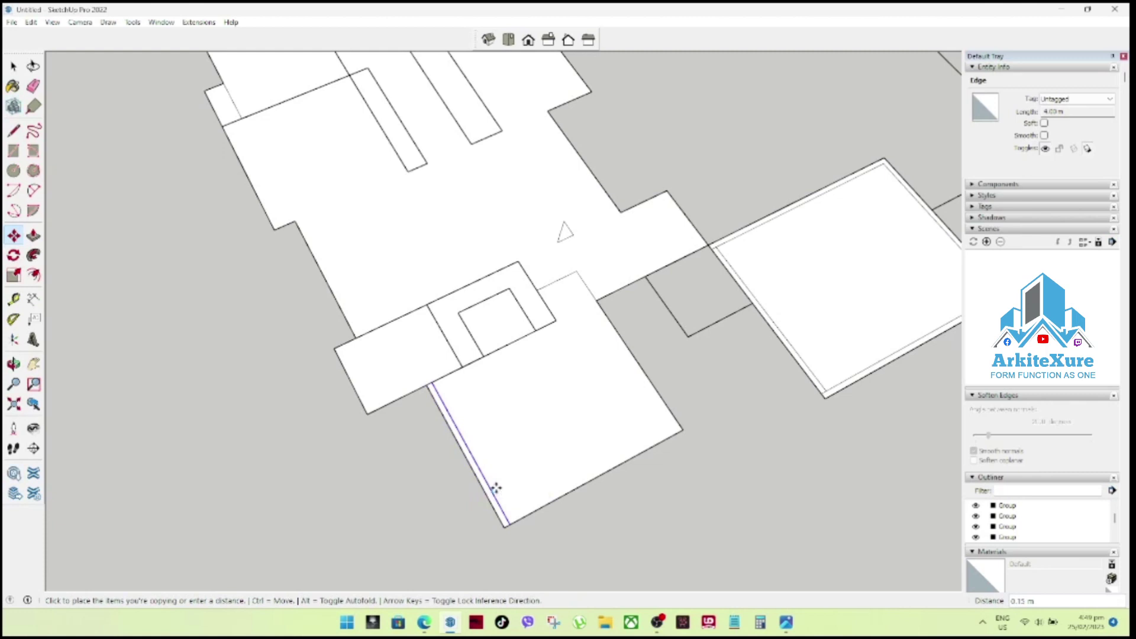
{"action": "key", "text": "Escape"}
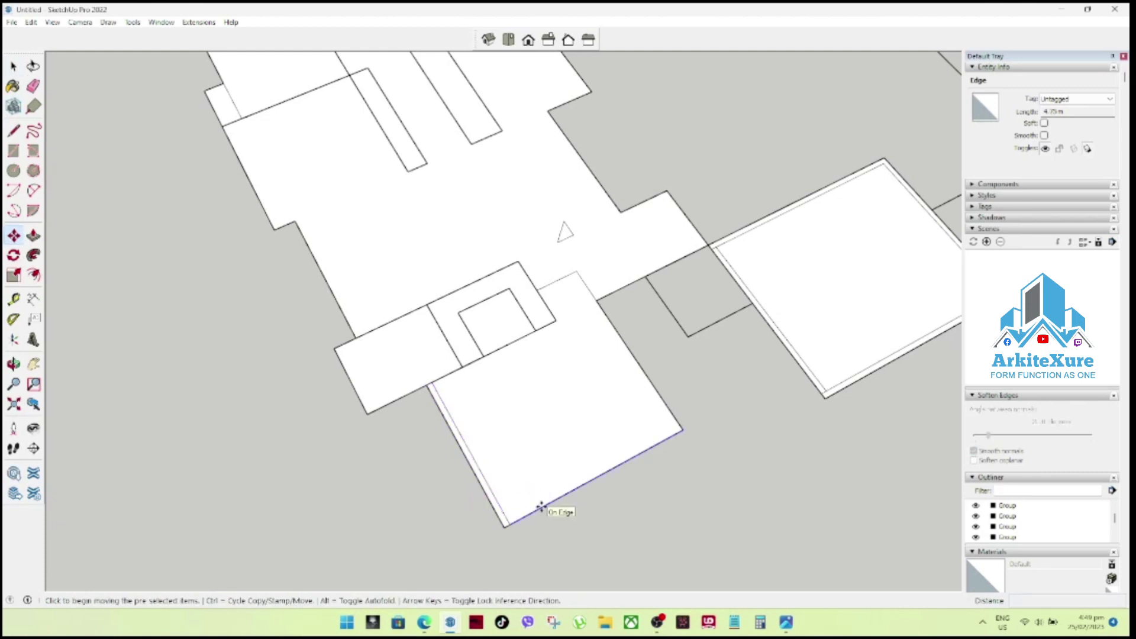
{"action": "left_click", "coordinate": [540, 508]}
{"action": "left_click", "coordinate": [532, 500]}
{"action": "key", "text": "space"}
{"action": "scroll", "coordinate": [666, 447], "scroll_direction": "down", "scroll_amount": 3}
{"action": "mouse_move", "coordinate": [666, 447]}
{"action": "middle_mouse_down"}
{"action": "mouse_move", "coordinate": [609, 489]}
{"action": "mouse_move", "coordinate": [591, 444]}
{"action": "mouse_move", "coordinate": [685, 487]}
{"action": "mouse_move", "coordinate": [689, 447]}
{"action": "middle_mouse_up"}
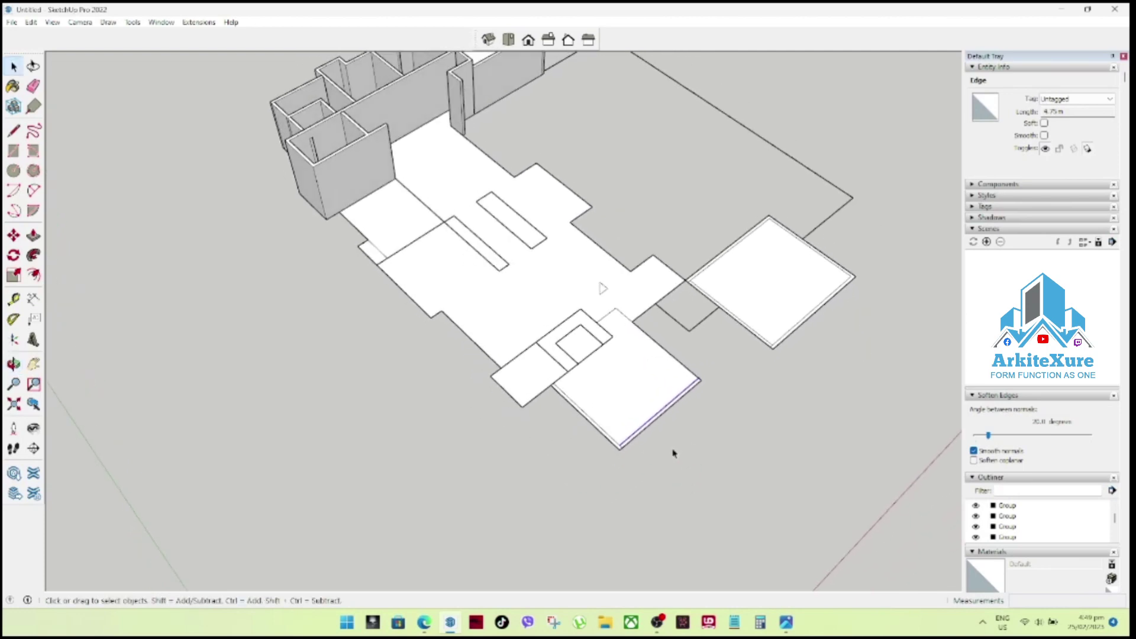
{"action": "scroll", "coordinate": [707, 391], "scroll_direction": "up", "scroll_amount": 2}
{"action": "scroll", "coordinate": [659, 364], "scroll_direction": "up", "scroll_amount": 2}
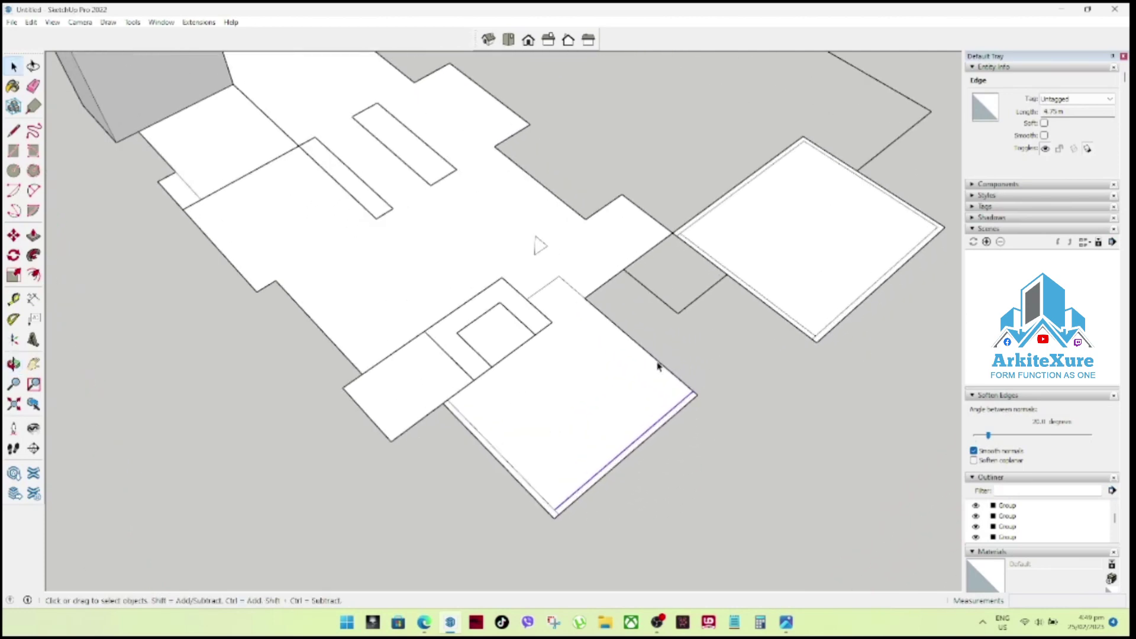
Copy the 2.05 m edge 0.15 m inward inside the slab.
{"action": "key", "text": "m"}
{"action": "left_click", "coordinate": [658, 365]}
{"action": "key", "text": "ctrl"}
{"action": "key", "text": "space"}
{"action": "scroll", "coordinate": [614, 327], "scroll_direction": "up", "scroll_amount": 1}
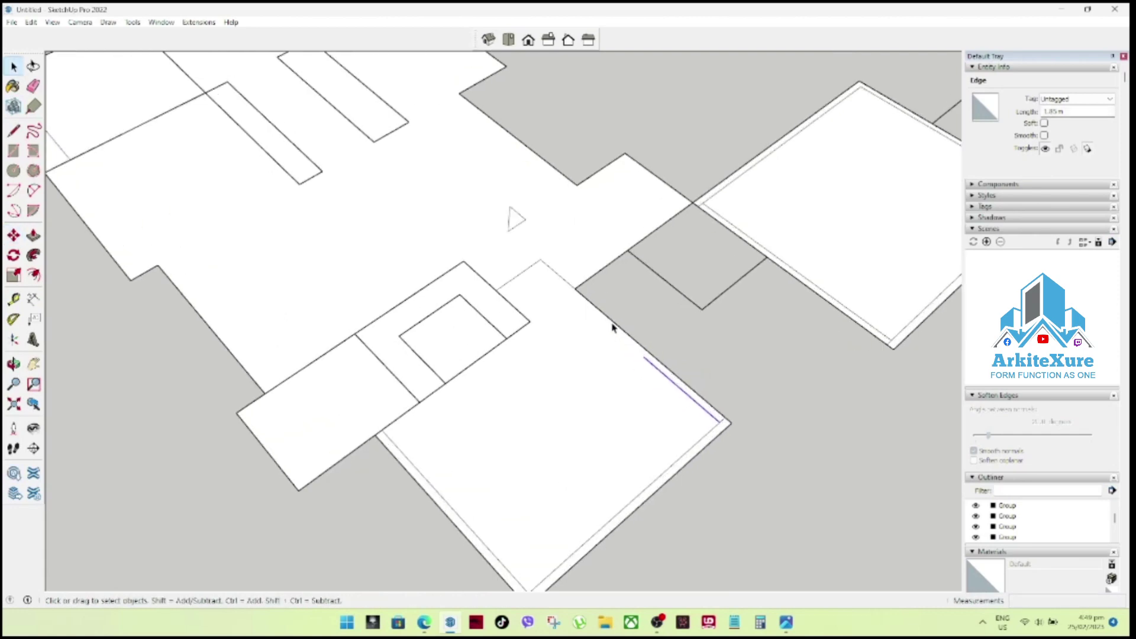
{"action": "left_click", "coordinate": [621, 332]}
{"action": "key", "text": "m"}
{"action": "left_click", "coordinate": [617, 332]}
{"action": "key", "text": "ctrl"}
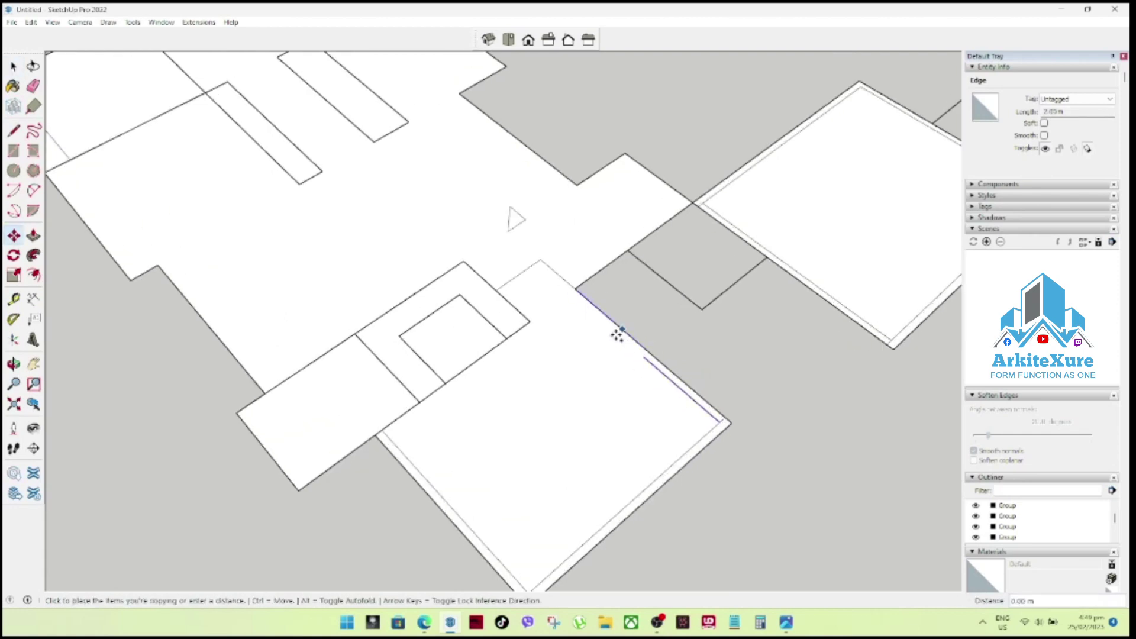
{"action": "left_click", "coordinate": [613, 338]}
{"action": "key", "text": "space"}
{"action": "middle_click_drag", "start_coordinate": [613, 337], "coordinate": [951, 355]}
{"action": "scroll", "coordinate": [533, 241], "scroll_direction": "up", "scroll_amount": 3}
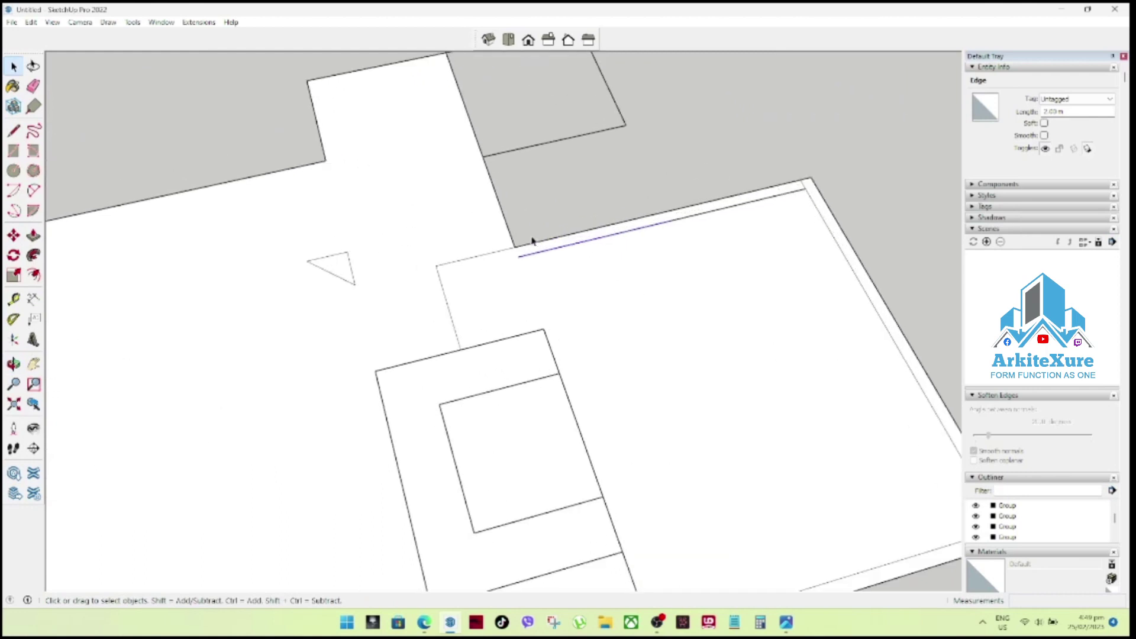
{"action": "scroll", "coordinate": [570, 299], "scroll_direction": "down", "scroll_amount": 3}
{"action": "scroll", "coordinate": [529, 269], "scroll_direction": "up", "scroll_amount": 3}
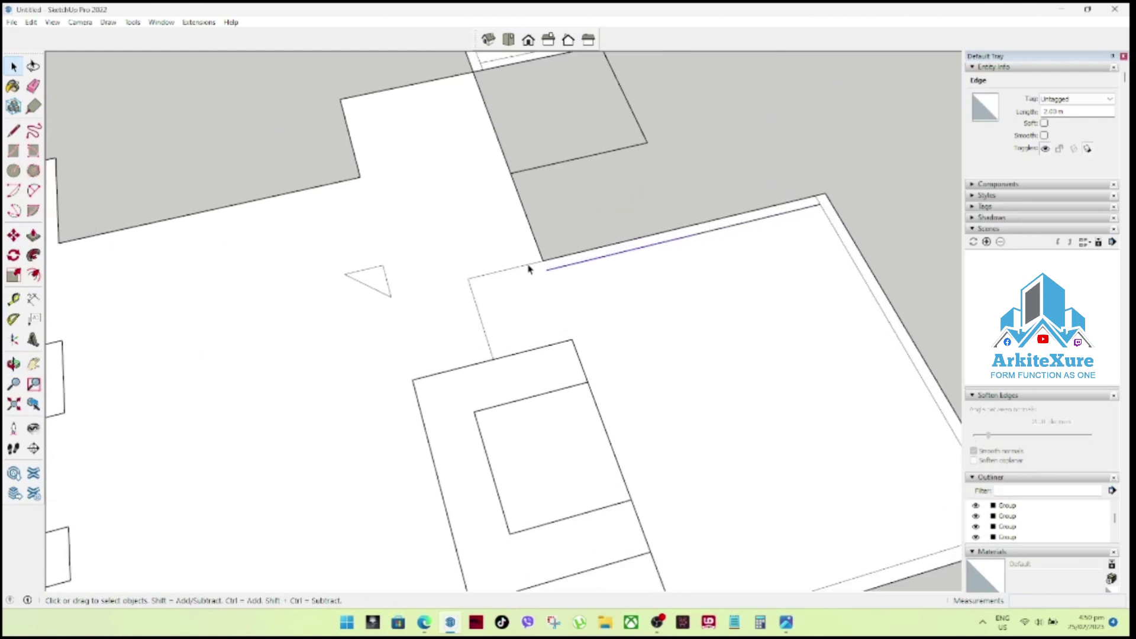
Join the copied edge to the slab's left edge with a short line, then select the 0.85 m edge.
{"action": "key", "text": "l"}
{"action": "left_click", "coordinate": [546, 271]}
{"action": "left_click", "coordinate": [472, 289]}
{"action": "key", "text": "space"}
{"action": "left_click", "coordinate": [477, 310]}
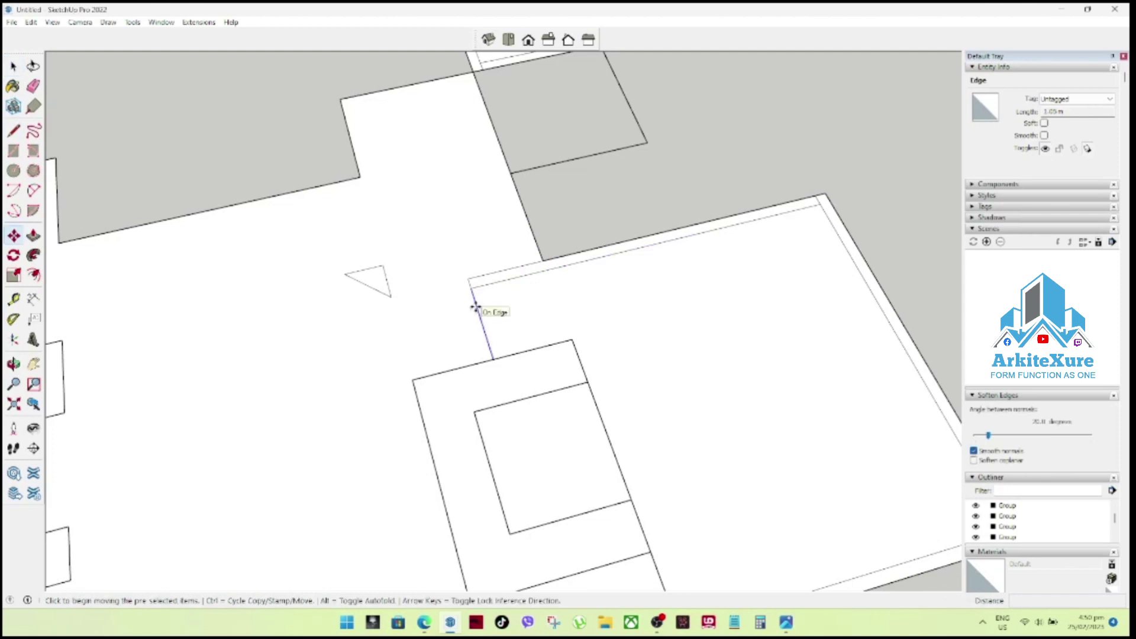
{"action": "mouse_move", "coordinate": [489, 308]}
{"action": "middle_mouse_down"}
{"action": "mouse_move", "coordinate": [508, 305]}
{"action": "mouse_move", "coordinate": [484, 285]}
{"action": "middle_mouse_up"}
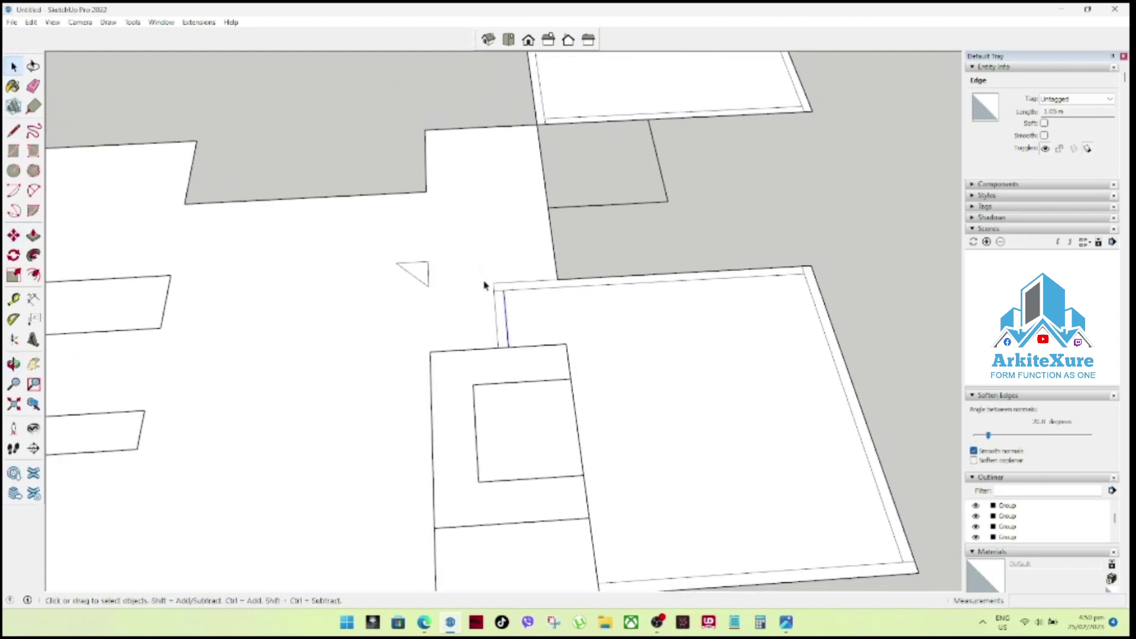
{"action": "left_click", "coordinate": [538, 350]}
{"action": "middle_click_drag", "start_coordinate": [538, 350], "coordinate": [533, 380]}
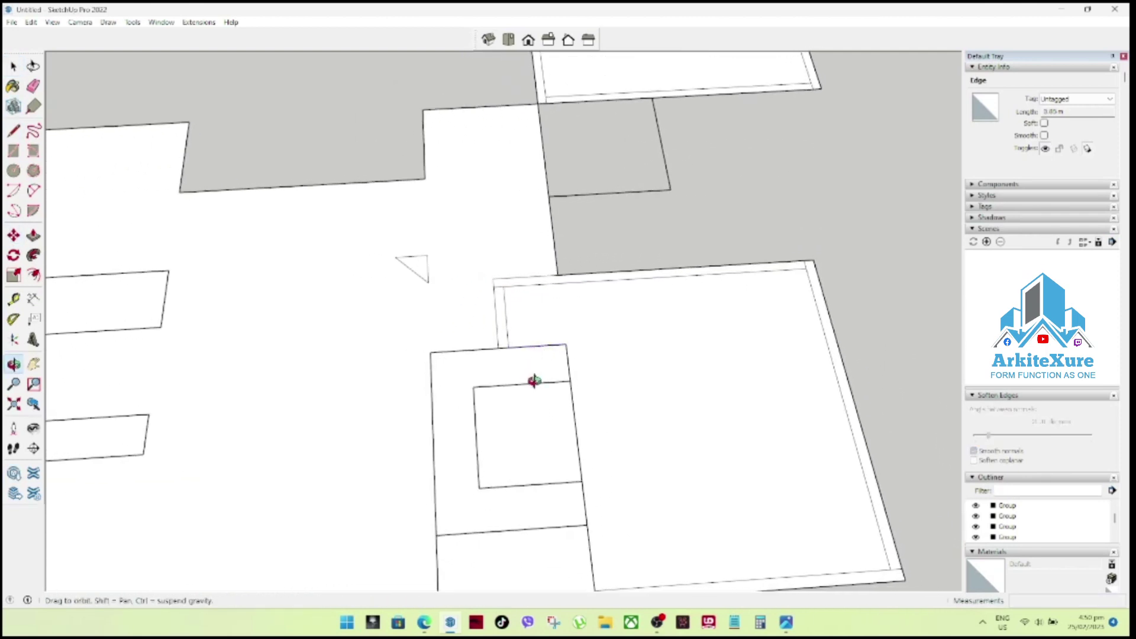
Copy the 0.85 m edge 0.15 m over with Move+Ctrl.
{"action": "key", "text": "m"}
{"action": "left_click", "coordinate": [546, 346]}
{"action": "key", "text": "ctrl"}
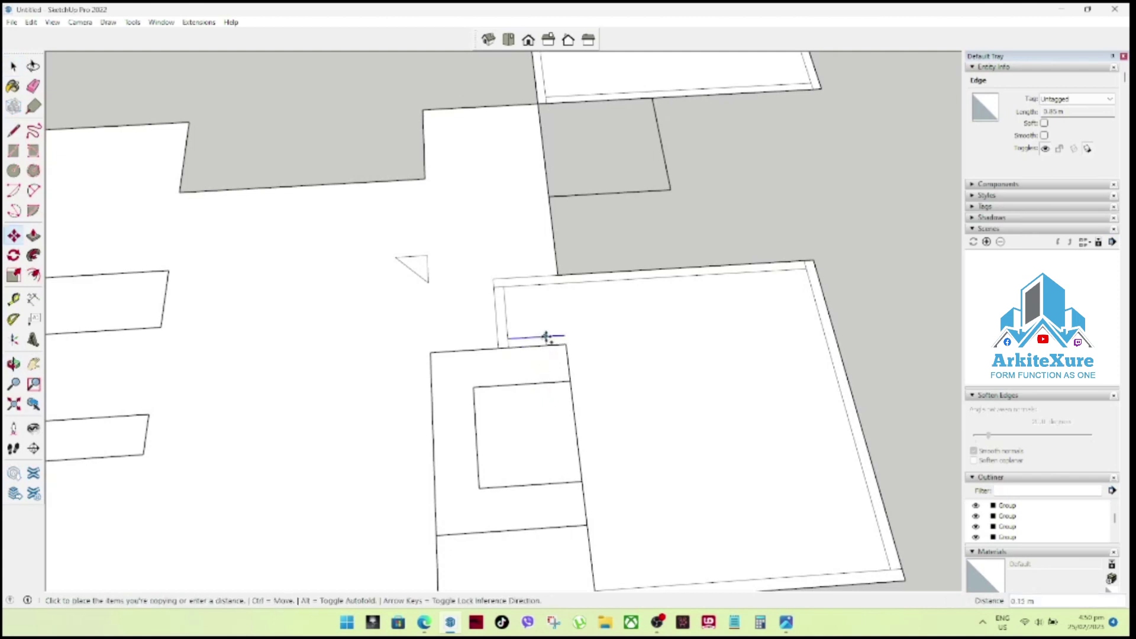
{"action": "left_click", "coordinate": [546, 335]}
{"action": "key", "text": "space"}
{"action": "mouse_move", "coordinate": [480, 342]}
{"action": "middle_mouse_down"}
{"action": "mouse_move", "coordinate": [548, 373]}
{"action": "mouse_move", "coordinate": [525, 360]}
{"action": "middle_mouse_up"}
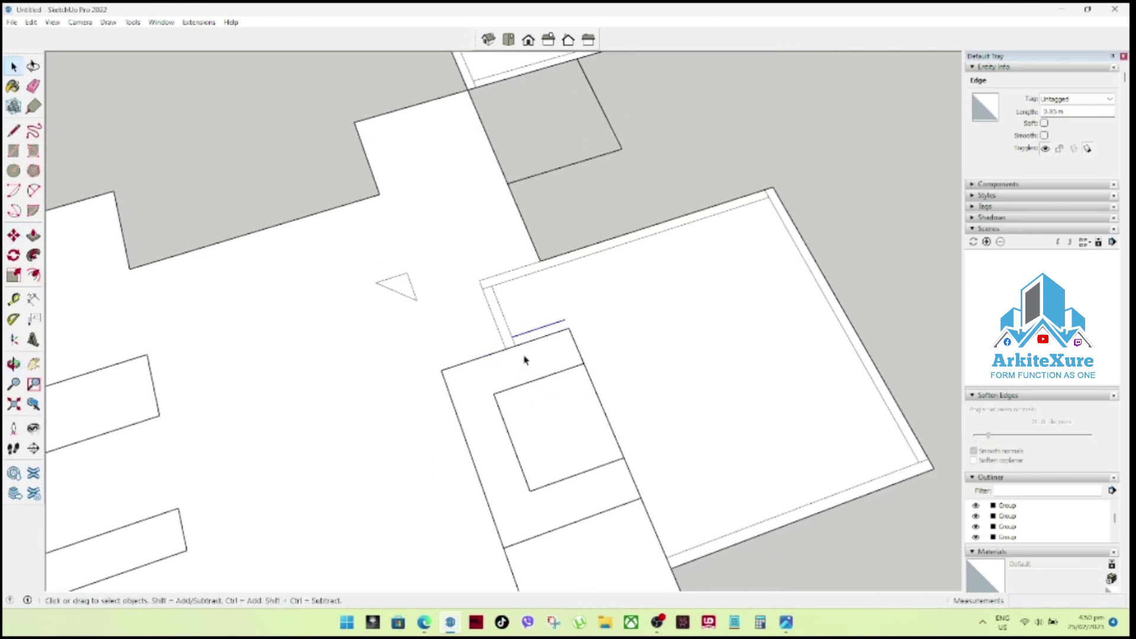
{"action": "key", "text": "m"}
{"action": "left_click", "coordinate": [473, 358]}
{"action": "key", "text": "ctrl"}
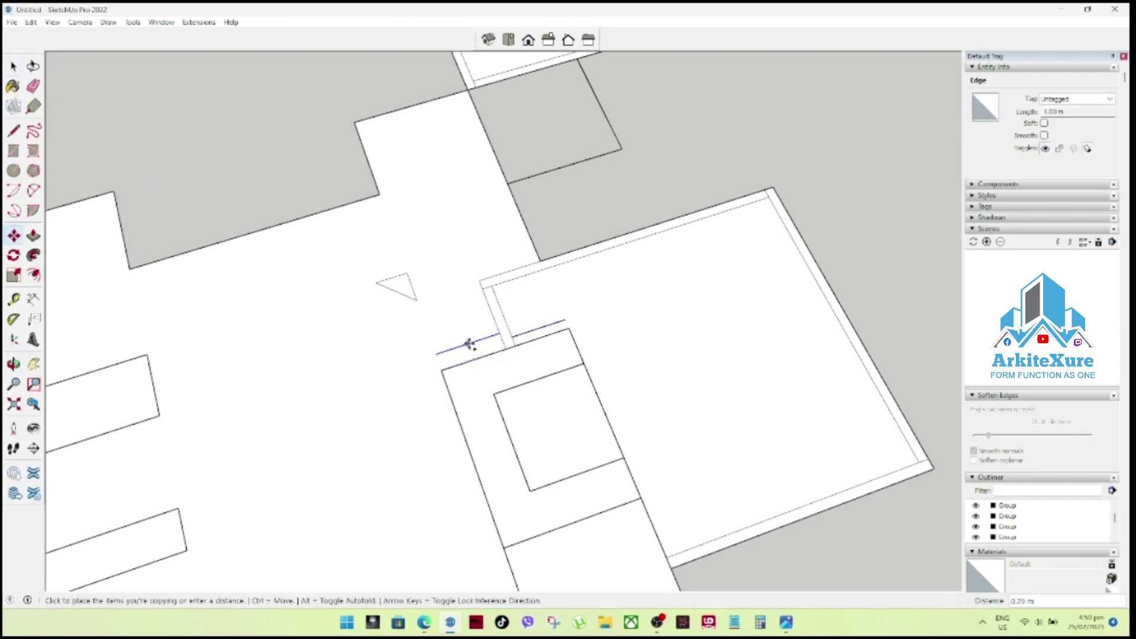
{"action": "mouse_move", "coordinate": [472, 348]}
{"action": "middle_mouse_down"}
{"action": "mouse_move", "coordinate": [553, 338]}
{"action": "mouse_move", "coordinate": [577, 370]}
{"action": "mouse_move", "coordinate": [871, 283]}
{"action": "mouse_move", "coordinate": [649, 370]}
{"action": "middle_mouse_up"}
{"action": "scroll", "coordinate": [579, 362], "scroll_direction": "up", "scroll_amount": 2}
Copy the 2.70 m edge 0.15 m below the original.
{"action": "left_click", "coordinate": [556, 353]}
{"action": "key", "text": "m"}
{"action": "left_click", "coordinate": [555, 352]}
{"action": "key", "text": "ctrl"}
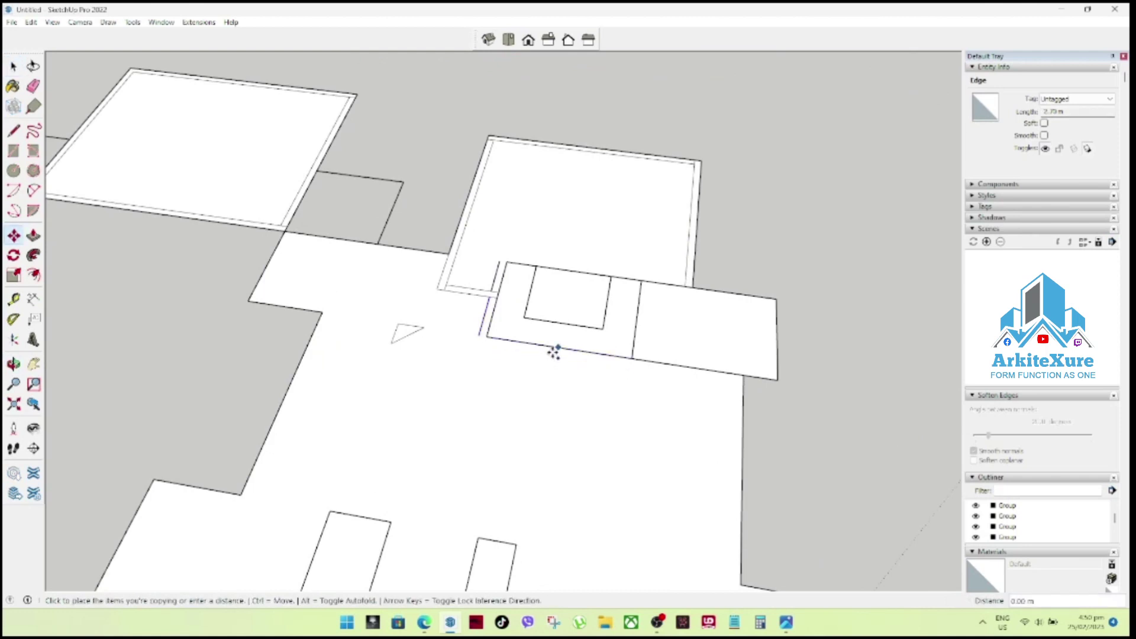
{"action": "left_click", "coordinate": [553, 357]}
{"action": "key", "text": "space"}
Draw a closing line across the strip's ends, forming the thin border face.
{"action": "key", "text": "l"}
{"action": "left_click", "coordinate": [480, 334]}
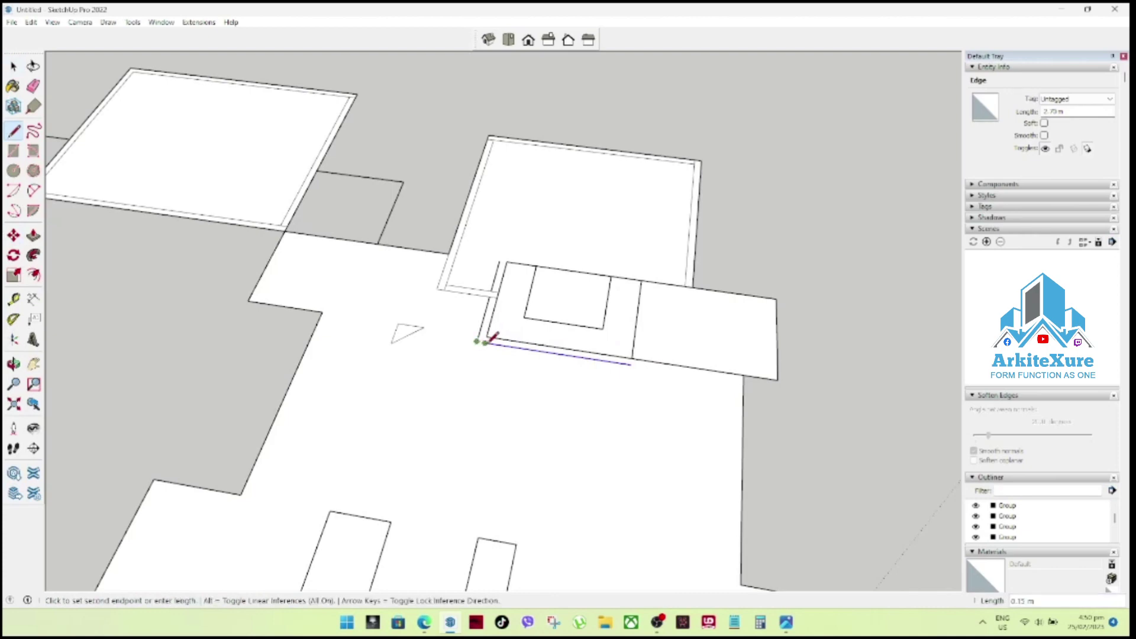
{"action": "left_click", "coordinate": [747, 379]}
{"action": "mouse_move", "coordinate": [682, 373]}
{"action": "middle_mouse_down"}
{"action": "mouse_move", "coordinate": [520, 381]}
{"action": "mouse_move", "coordinate": [632, 406]}
{"action": "mouse_move", "coordinate": [555, 370]}
{"action": "mouse_move", "coordinate": [536, 468]}
{"action": "mouse_move", "coordinate": [609, 477]}
{"action": "mouse_move", "coordinate": [609, 467]}
{"action": "mouse_move", "coordinate": [588, 493]}
{"action": "mouse_move", "coordinate": [574, 472]}
{"action": "middle_mouse_up"}
{"action": "key", "text": "space"}
{"action": "left_click", "coordinate": [533, 456]}
{"action": "key", "text": "space"}
{"action": "scroll", "coordinate": [646, 453], "scroll_direction": "up", "scroll_amount": 2}
{"action": "middle_click_drag", "start_coordinate": [646, 453], "coordinate": [633, 455]}
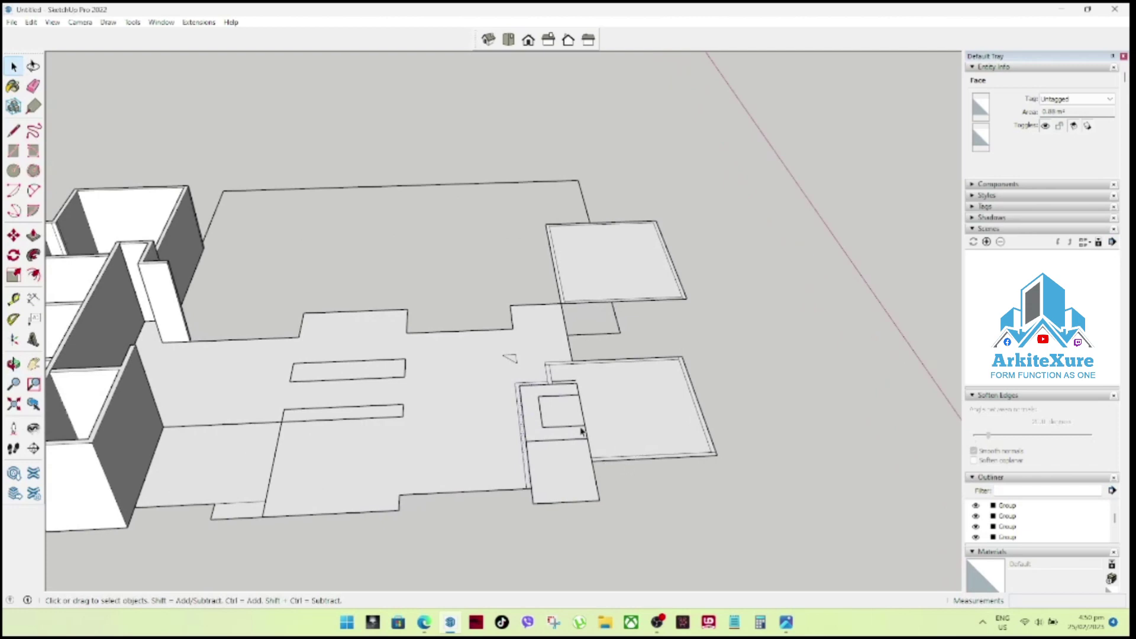
Explode the lower rectangle group and orbit closer to its floor edges.
{"action": "left_click", "coordinate": [593, 474]}
{"action": "right_click", "coordinate": [593, 471]}
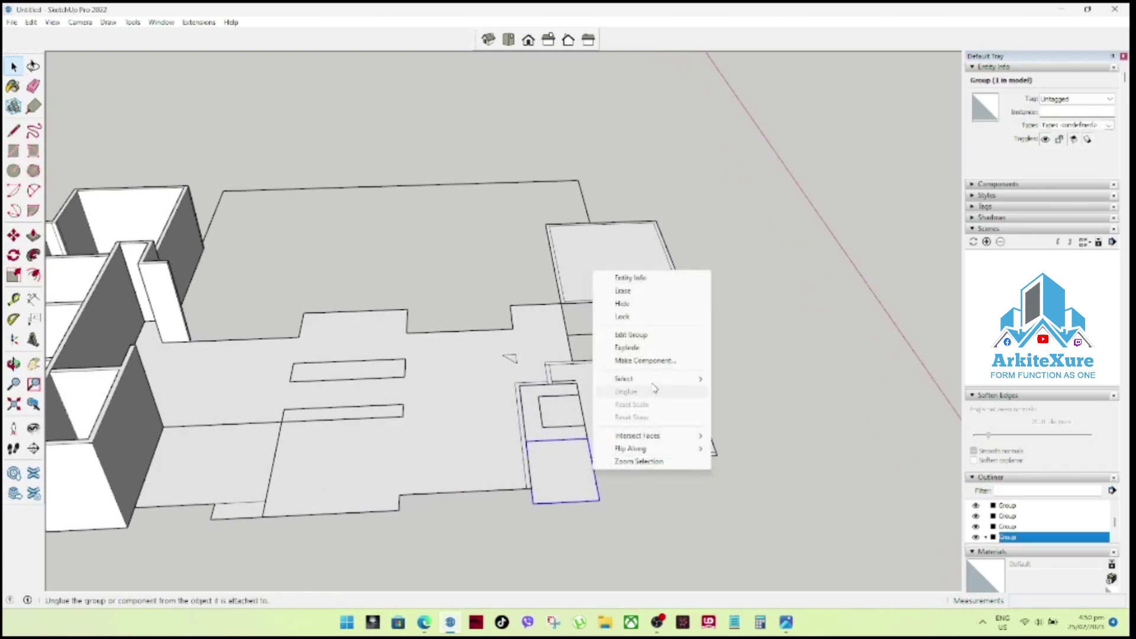
{"action": "left_click", "coordinate": [628, 347]}
{"action": "middle_click_drag", "start_coordinate": [616, 457], "coordinate": [634, 338]}
{"action": "scroll", "coordinate": [503, 307], "scroll_direction": "up", "scroll_amount": 3}
{"action": "middle_click_drag", "start_coordinate": [504, 306], "coordinate": [463, 320]}
Copy the 2.03 m and 1.50 m floor edges 0.15 m down.
{"action": "left_click", "coordinate": [464, 319]}
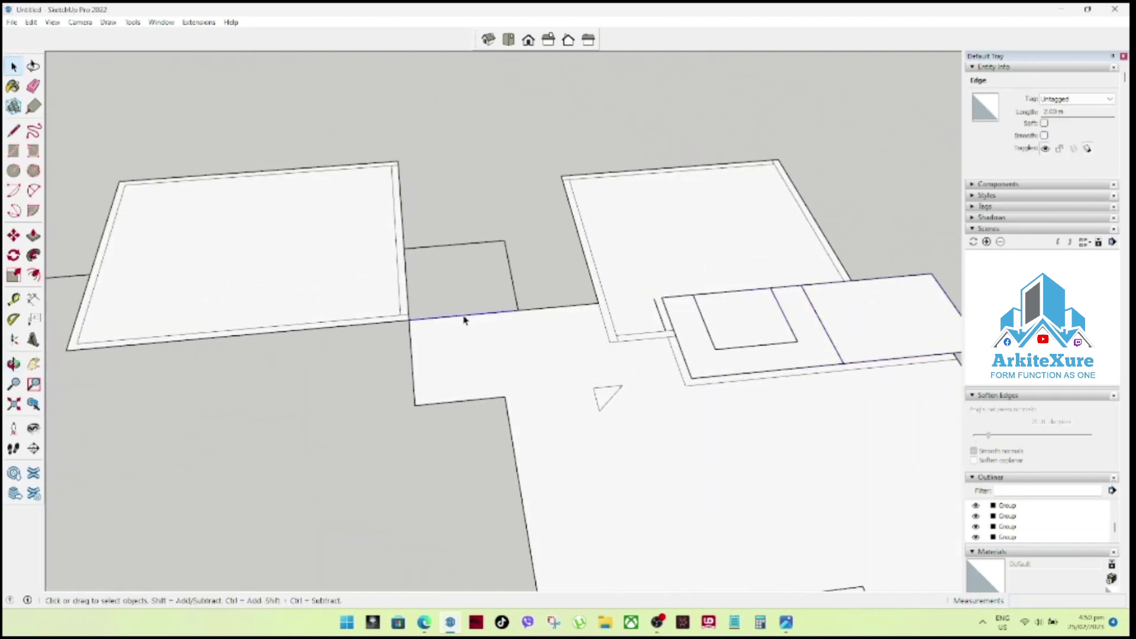
{"action": "key", "text": "l"}
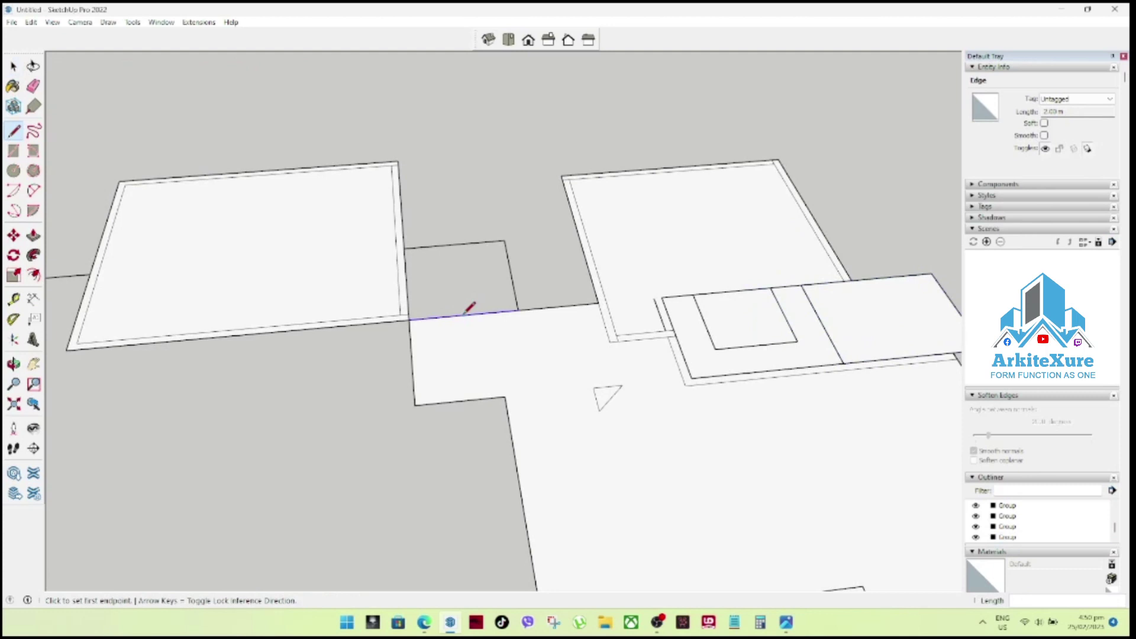
{"action": "key", "text": "m"}
{"action": "left_click", "coordinate": [463, 315]}
{"action": "key", "text": "space"}
{"action": "left_click", "coordinate": [553, 311]}
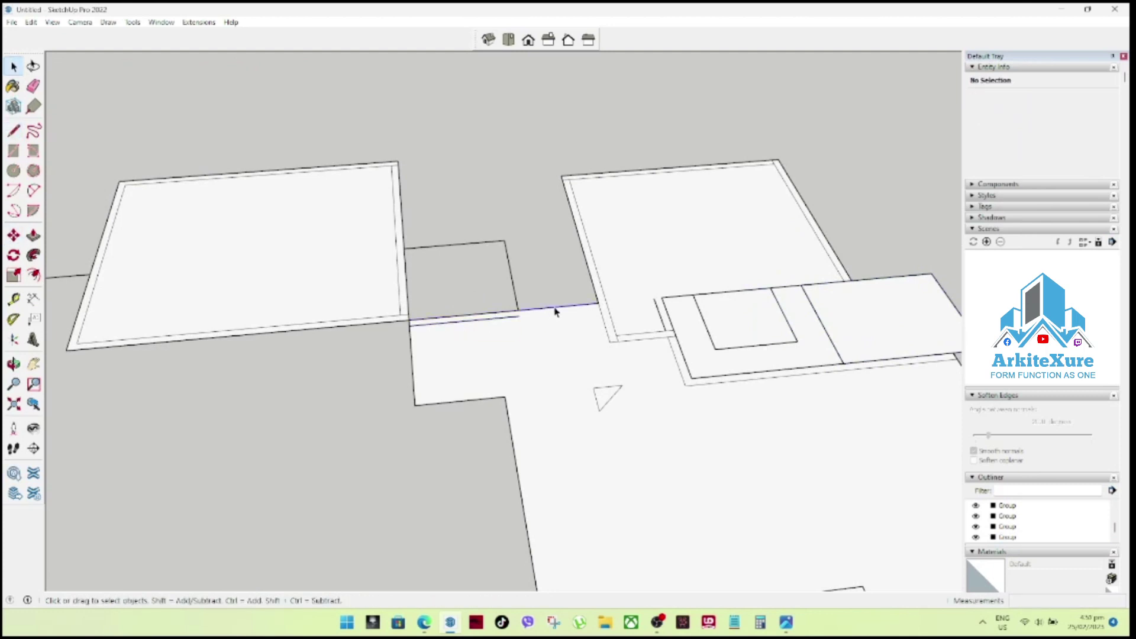
{"action": "key", "text": "m"}
{"action": "left_click", "coordinate": [554, 311]}
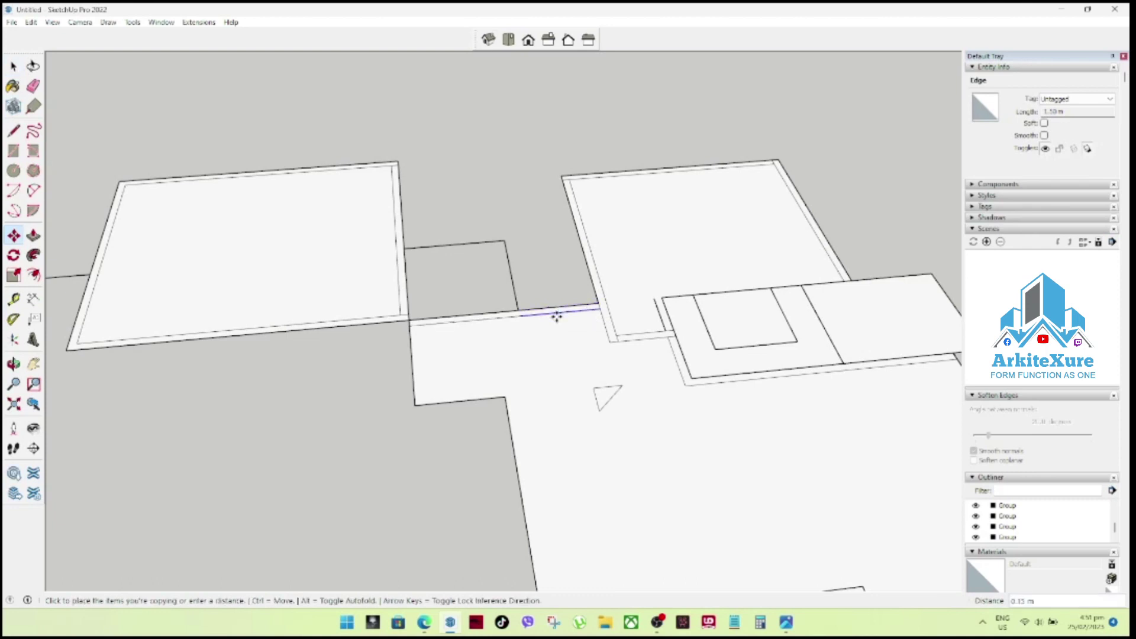
{"action": "scroll", "coordinate": [472, 320], "scroll_direction": "up", "scroll_amount": 2}
{"action": "key", "text": "space"}
{"action": "scroll", "coordinate": [490, 320], "scroll_direction": "up", "scroll_amount": 2}
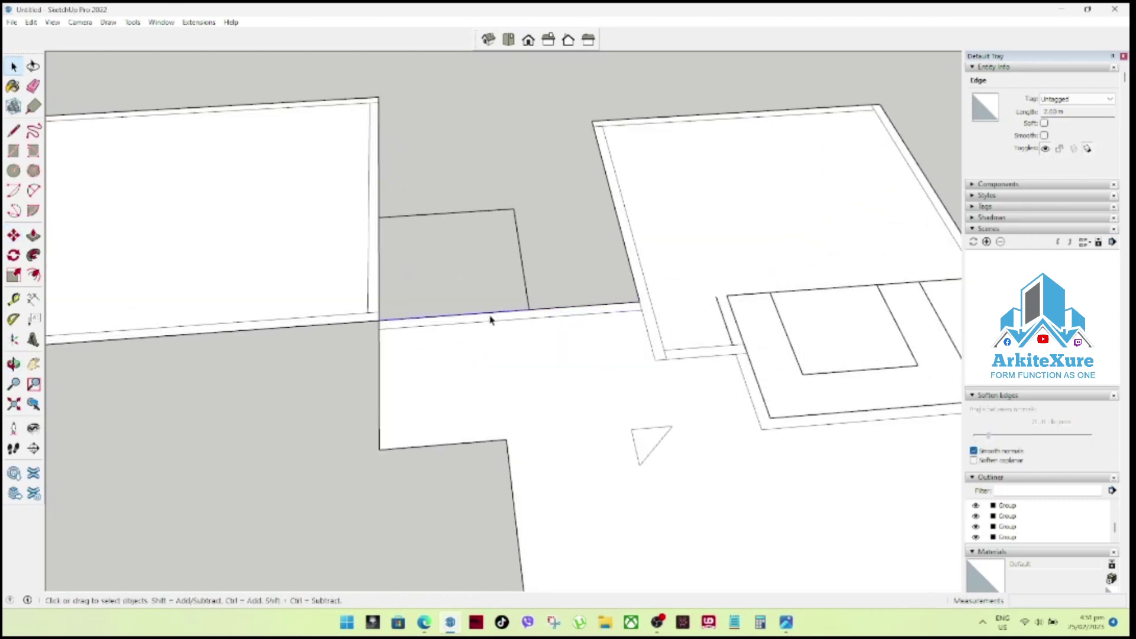
Raise the thin border strip into a 3.50 m-high wall.
{"action": "left_click", "coordinate": [490, 320]}
{"action": "key", "text": "p"}
{"action": "scroll", "coordinate": [450, 341], "scroll_direction": "down", "scroll_amount": 3}
{"action": "scroll", "coordinate": [468, 319], "scroll_direction": "down", "scroll_amount": 3}
{"action": "scroll", "coordinate": [469, 317], "scroll_direction": "down", "scroll_amount": 2}
{"action": "scroll", "coordinate": [469, 318], "scroll_direction": "down", "scroll_amount": 2}
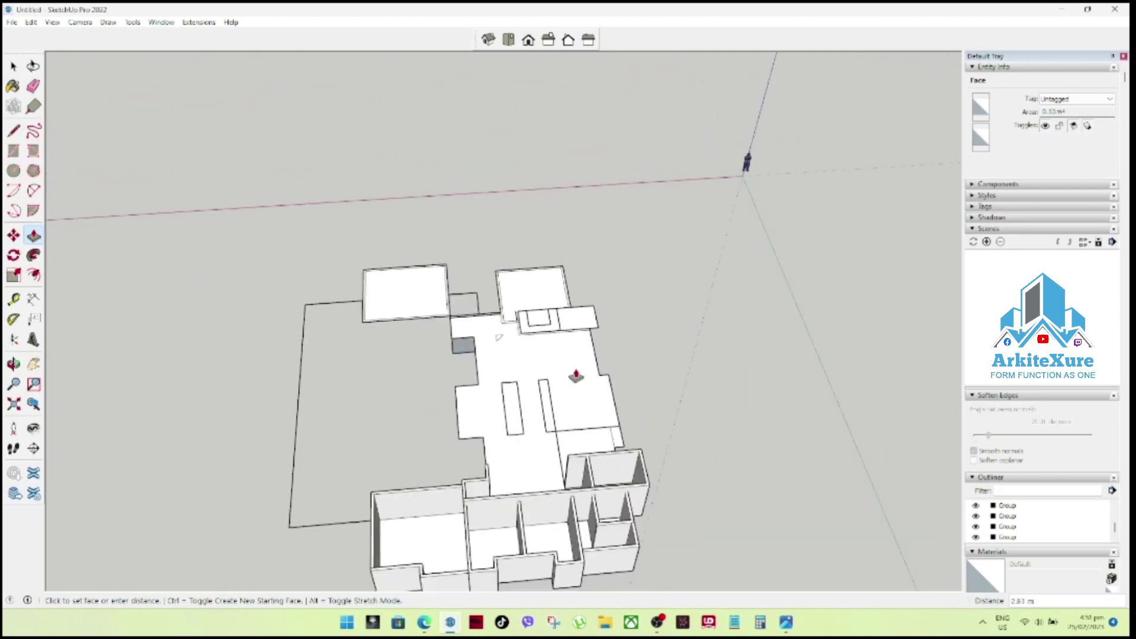
{"action": "left_click", "coordinate": [644, 459]}
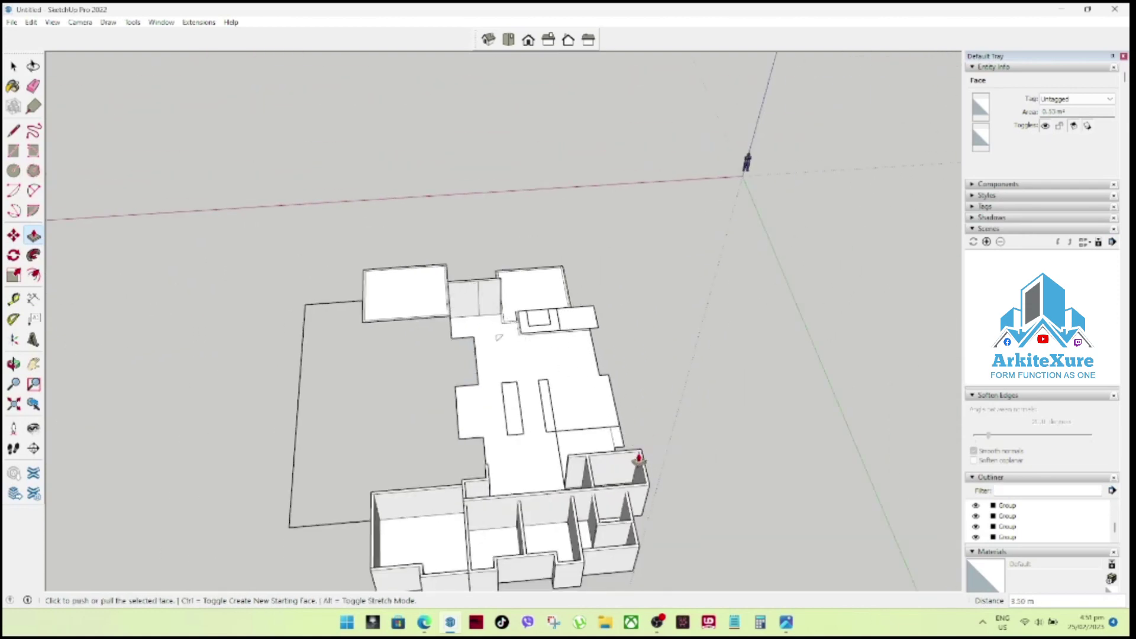
{"action": "key", "text": "space"}
Pull the wall's end face outward so it runs past the lower rectangle.
{"action": "mouse_move", "coordinate": [601, 425]}
{"action": "middle_mouse_down"}
{"action": "mouse_move", "coordinate": [278, 135]}
{"action": "mouse_move", "coordinate": [631, 388]}
{"action": "mouse_move", "coordinate": [485, 435]}
{"action": "middle_mouse_up"}
{"action": "scroll", "coordinate": [533, 417], "scroll_direction": "up", "scroll_amount": 3}
{"action": "scroll", "coordinate": [499, 446], "scroll_direction": "up", "scroll_amount": 5}
{"action": "scroll", "coordinate": [485, 435], "scroll_direction": "up", "scroll_amount": 2}
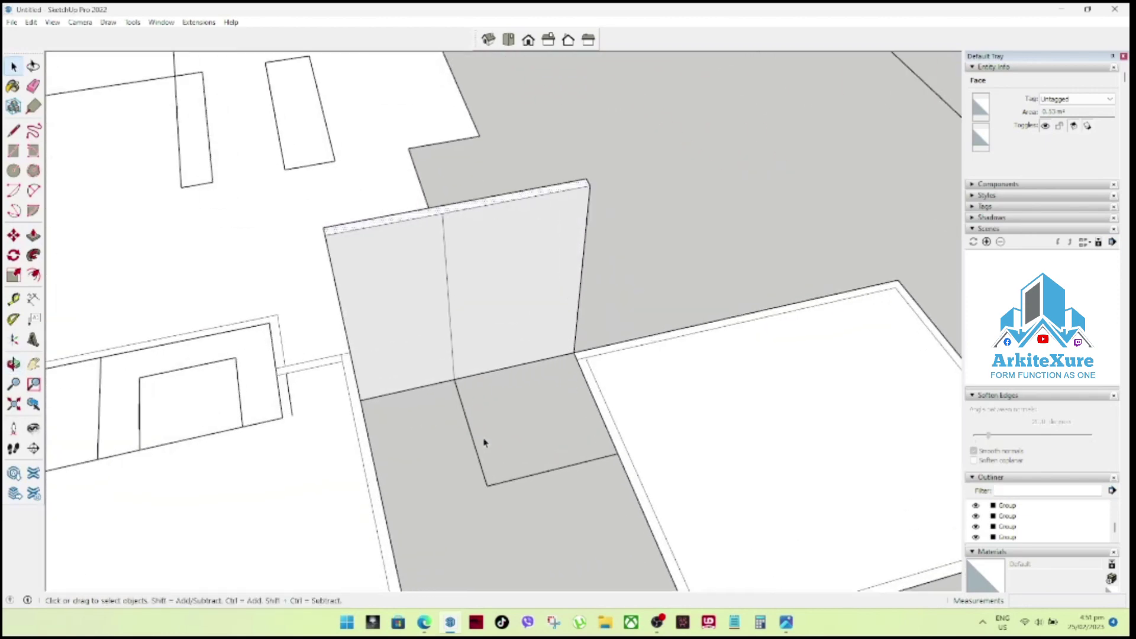
{"action": "scroll", "coordinate": [562, 376], "scroll_direction": "up", "scroll_amount": 2}
{"action": "middle_click_drag", "start_coordinate": [561, 376], "coordinate": [485, 426]}
{"action": "scroll", "coordinate": [532, 404], "scroll_direction": "up", "scroll_amount": 2}
{"action": "scroll", "coordinate": [532, 404], "scroll_direction": "down", "scroll_amount": 5}
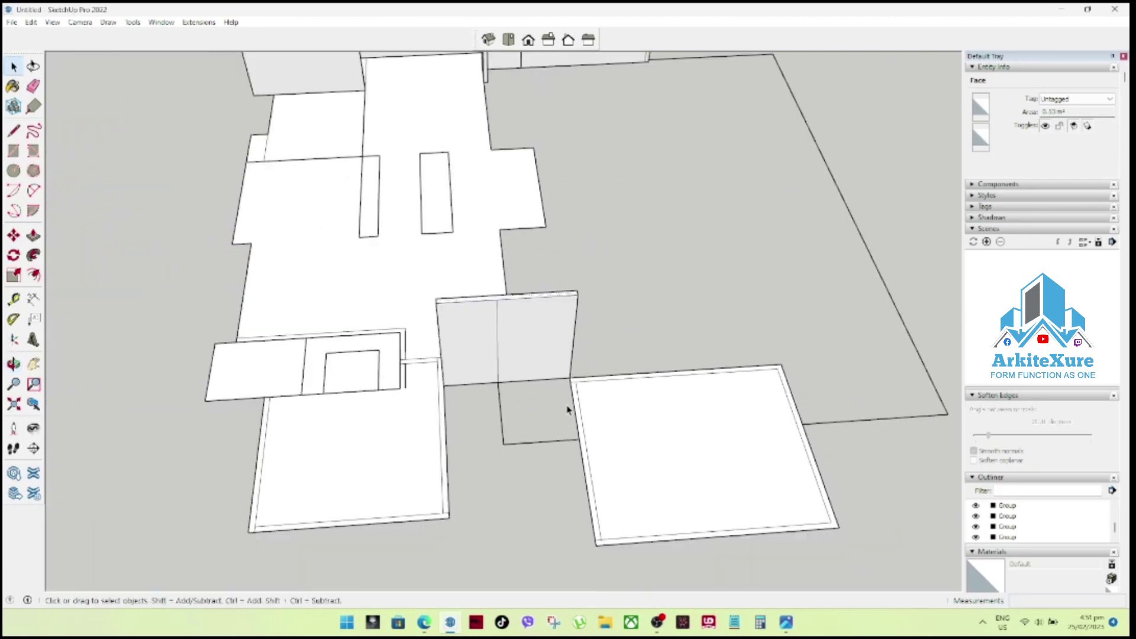
{"action": "scroll", "coordinate": [570, 409], "scroll_direction": "up", "scroll_amount": 1}
{"action": "scroll", "coordinate": [260, 409], "scroll_direction": "up", "scroll_amount": 3}
{"action": "mouse_move", "coordinate": [427, 396]}
{"action": "middle_mouse_down"}
{"action": "mouse_move", "coordinate": [608, 437]}
{"action": "mouse_move", "coordinate": [634, 322]}
{"action": "middle_mouse_up"}
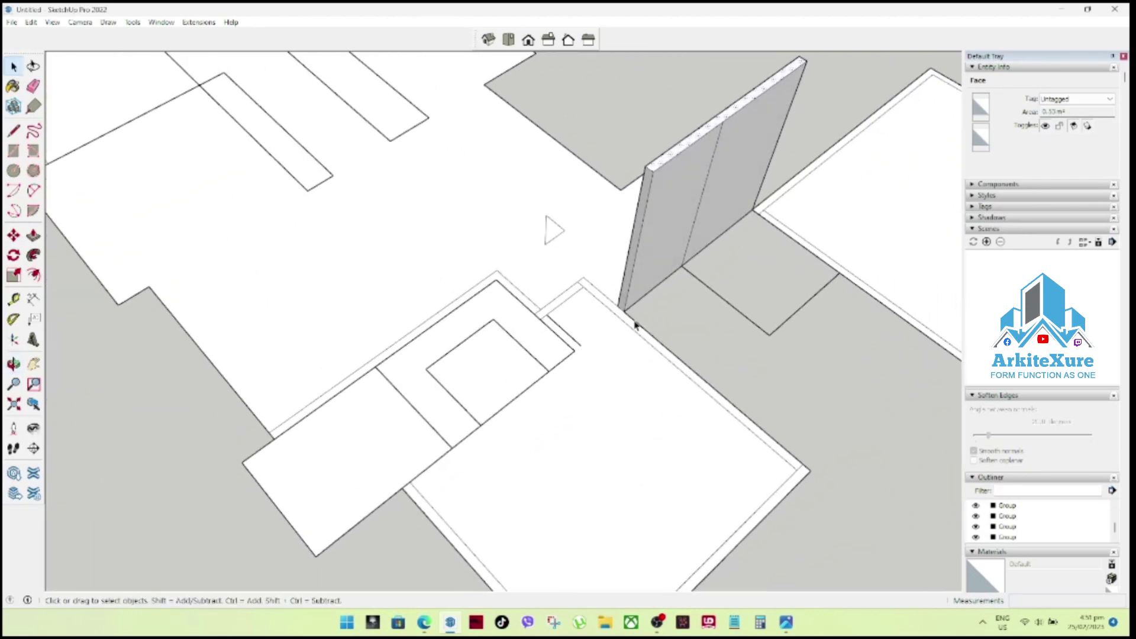
{"action": "scroll", "coordinate": [622, 313], "scroll_direction": "up", "scroll_amount": 3}
{"action": "key", "text": "p"}
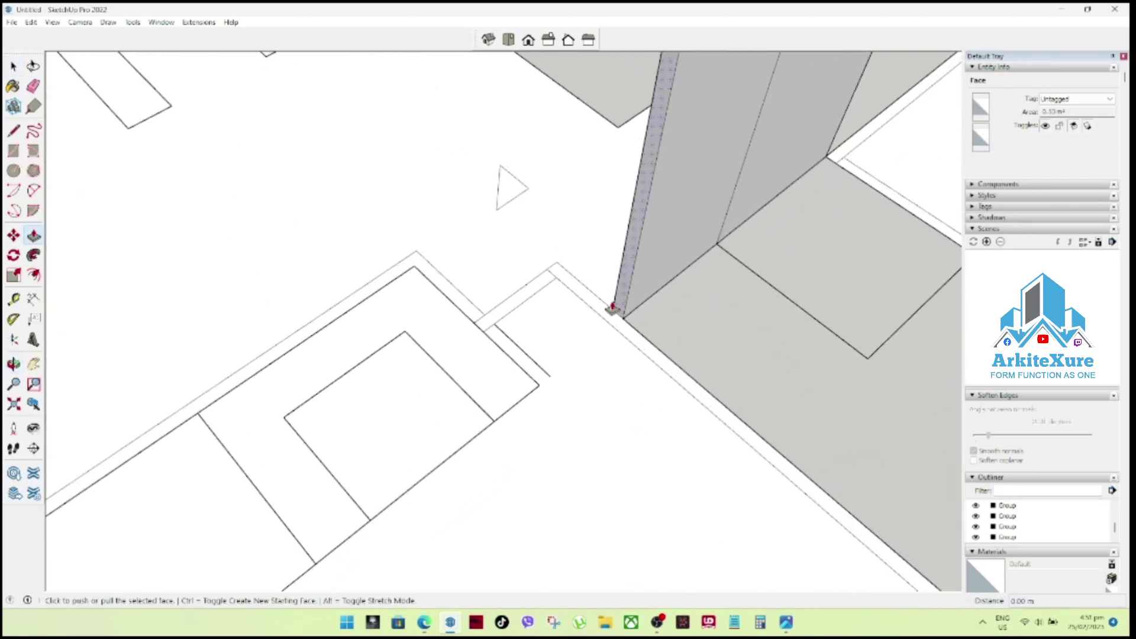
{"action": "left_click", "coordinate": [613, 308]}
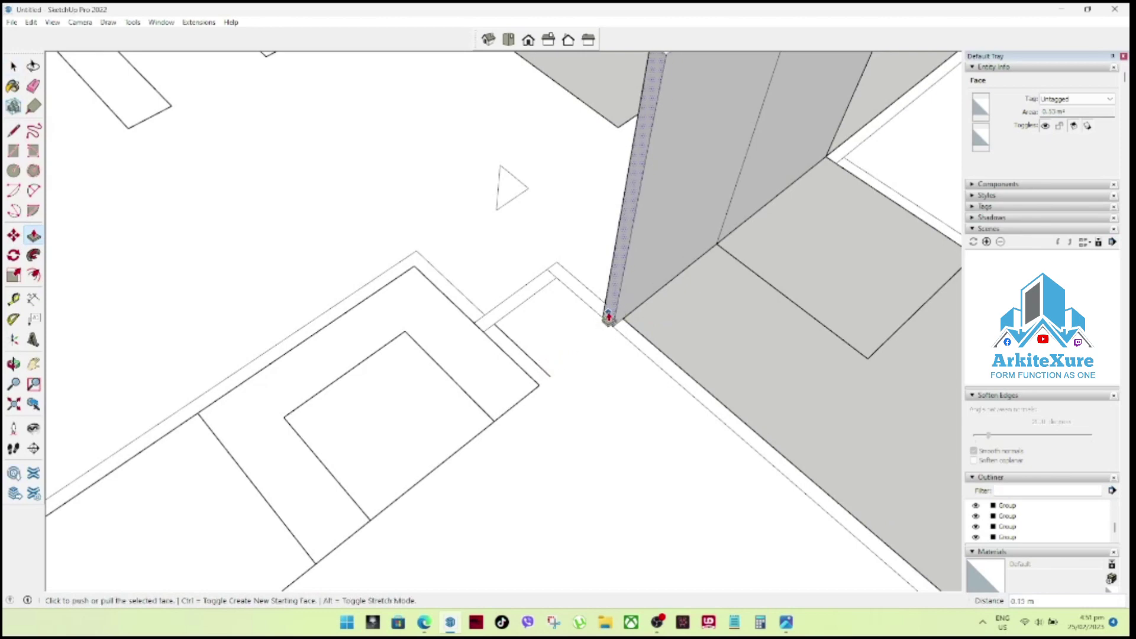
{"action": "left_click", "coordinate": [537, 390]}
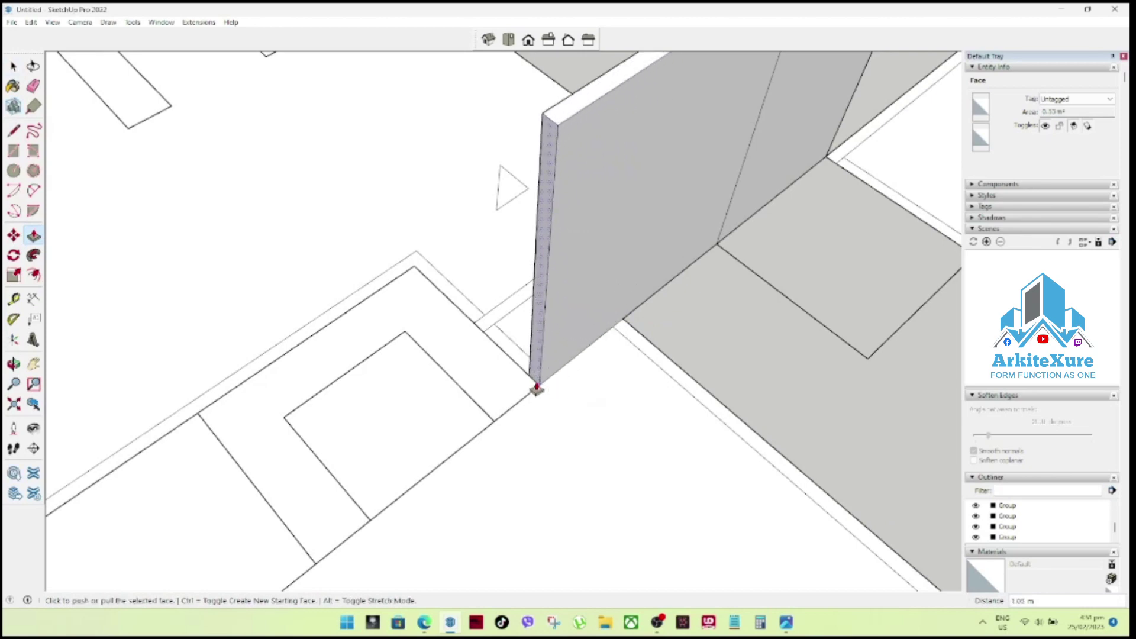
{"action": "left_click", "coordinate": [538, 378]}
{"action": "scroll", "coordinate": [524, 393], "scroll_direction": "down", "scroll_amount": 3}
{"action": "scroll", "coordinate": [497, 406], "scroll_direction": "down", "scroll_amount": 3}
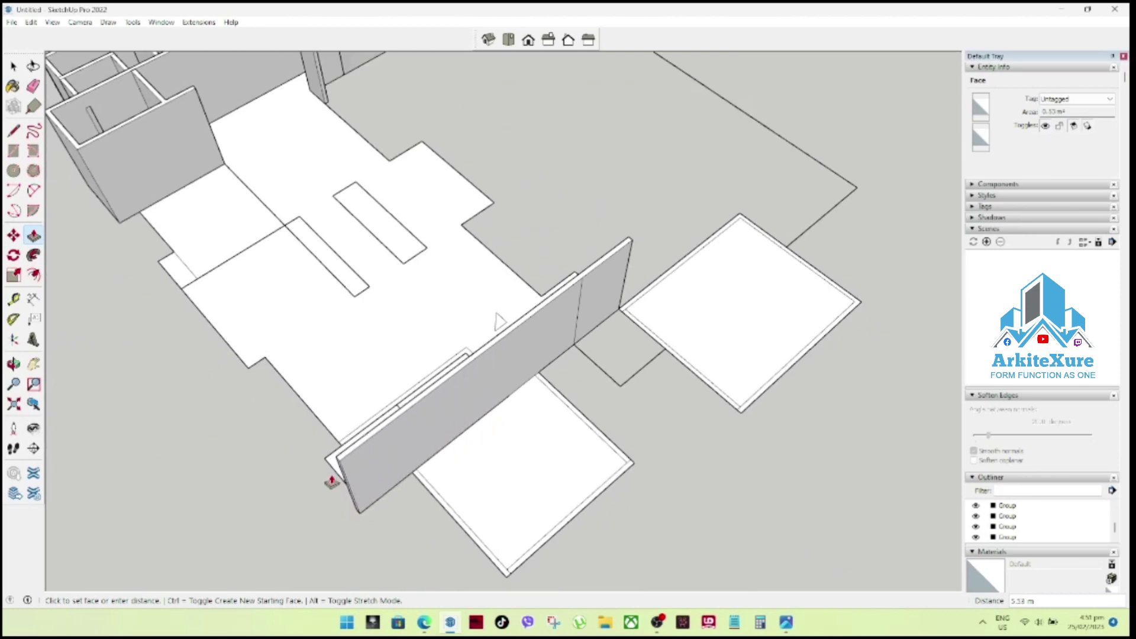
Orbit the view around the model to face the wall front-on.
{"action": "mouse_move", "coordinate": [352, 459]}
{"action": "middle_mouse_down"}
{"action": "mouse_move", "coordinate": [814, 379]}
{"action": "mouse_move", "coordinate": [716, 233]}
{"action": "middle_mouse_up"}
{"action": "scroll", "coordinate": [616, 257], "scroll_direction": "up", "scroll_amount": 3}
{"action": "scroll", "coordinate": [581, 300], "scroll_direction": "up", "scroll_amount": 3}
{"action": "mouse_move", "coordinate": [580, 299]}
{"action": "middle_mouse_down"}
{"action": "mouse_move", "coordinate": [650, 308]}
{"action": "mouse_move", "coordinate": [474, 373]}
{"action": "middle_mouse_up"}
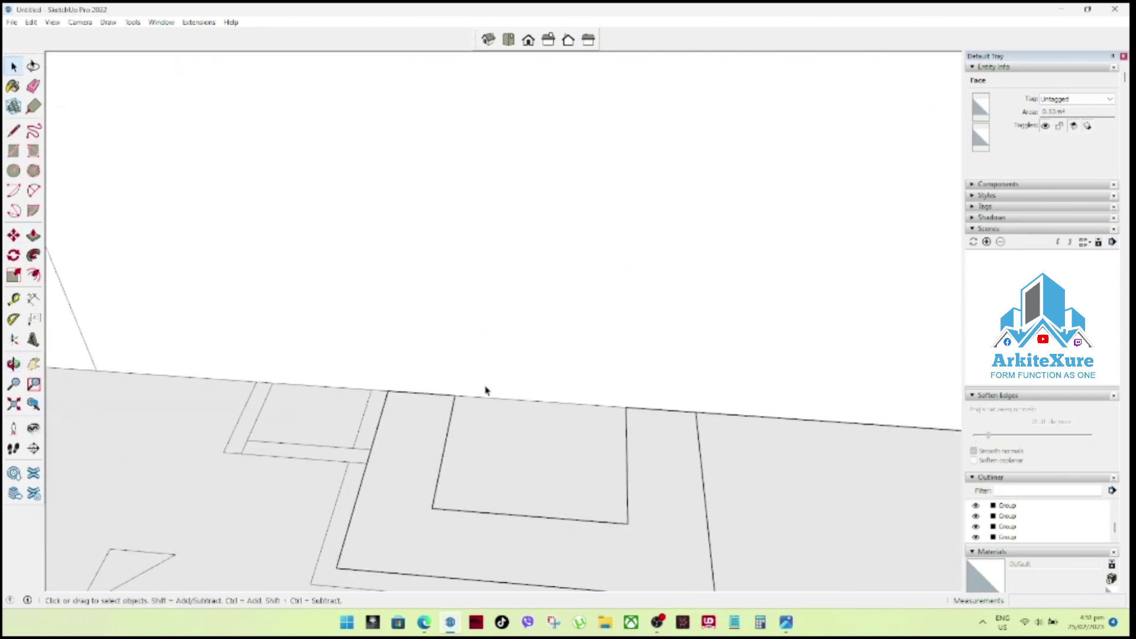
Outline the door with 2.2 m sides and a top edge, deleting the stray edge.
{"action": "key", "text": "l"}
{"action": "left_click", "coordinate": [456, 395]}
{"action": "type", "text": "2.2"}
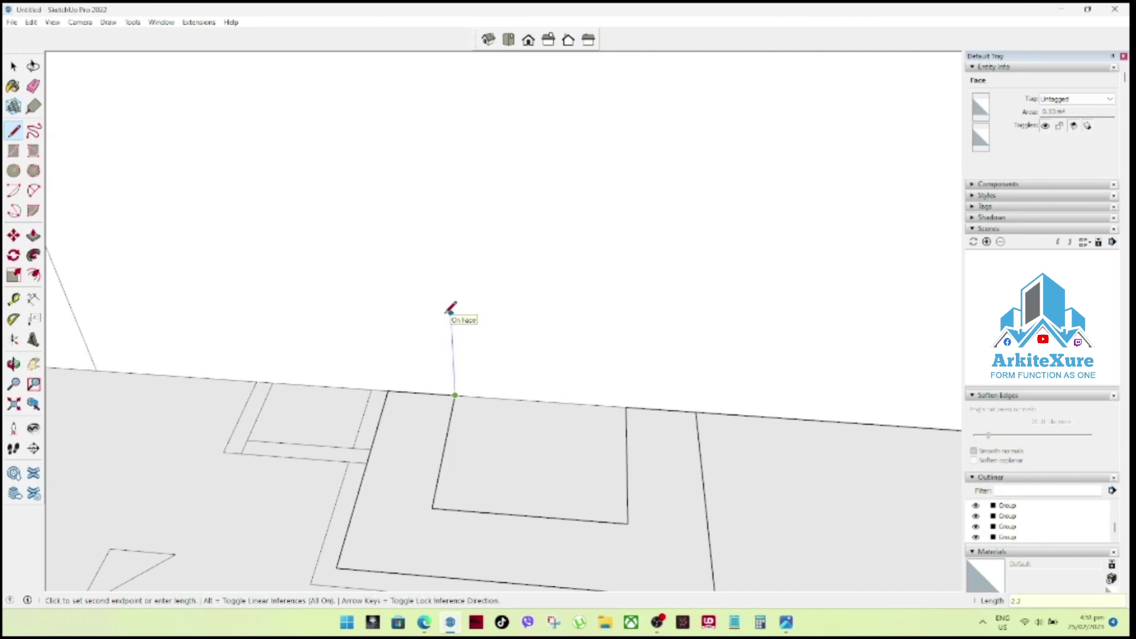
{"action": "key", "text": "Return"}
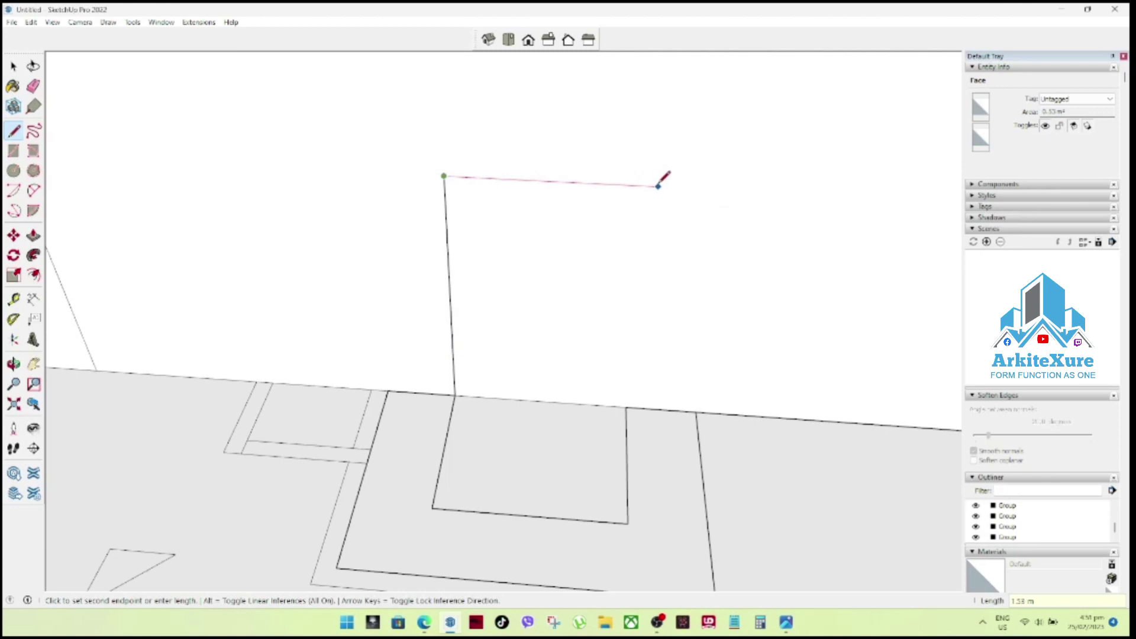
{"action": "left_click", "coordinate": [691, 188]}
{"action": "key", "text": "space"}
{"action": "key", "text": "l"}
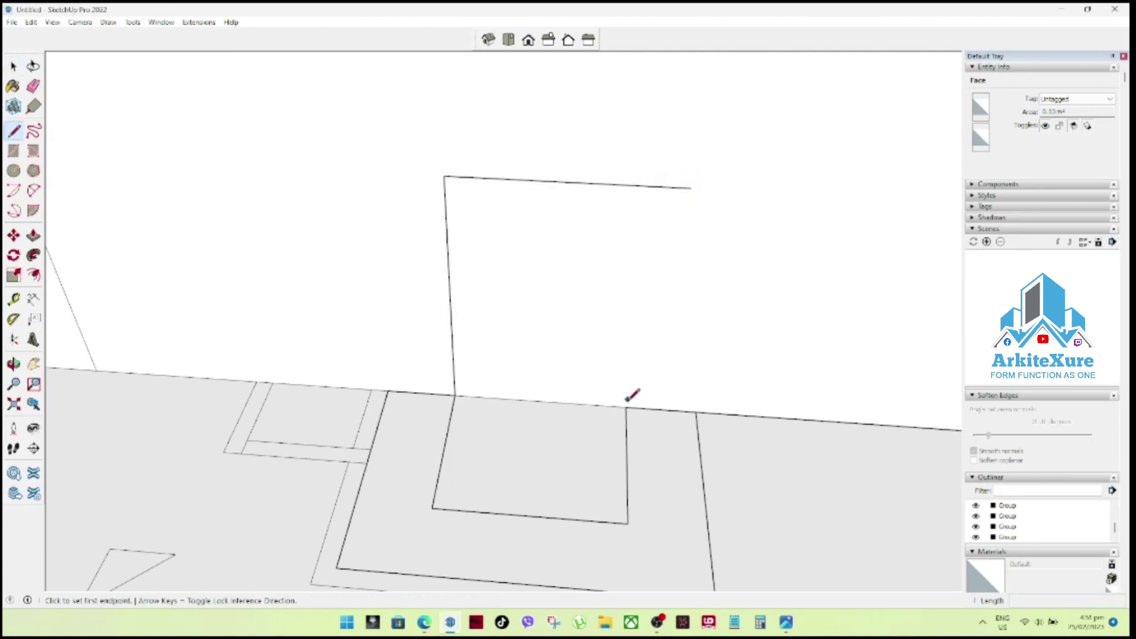
{"action": "left_click", "coordinate": [626, 407]}
{"action": "left_click", "coordinate": [628, 185]}
{"action": "key", "text": "space"}
{"action": "left_click", "coordinate": [639, 192]}
{"action": "key", "text": "Delete"}
Push the door face through the wall, inspect it, then undo the cut.
{"action": "key", "text": "p"}
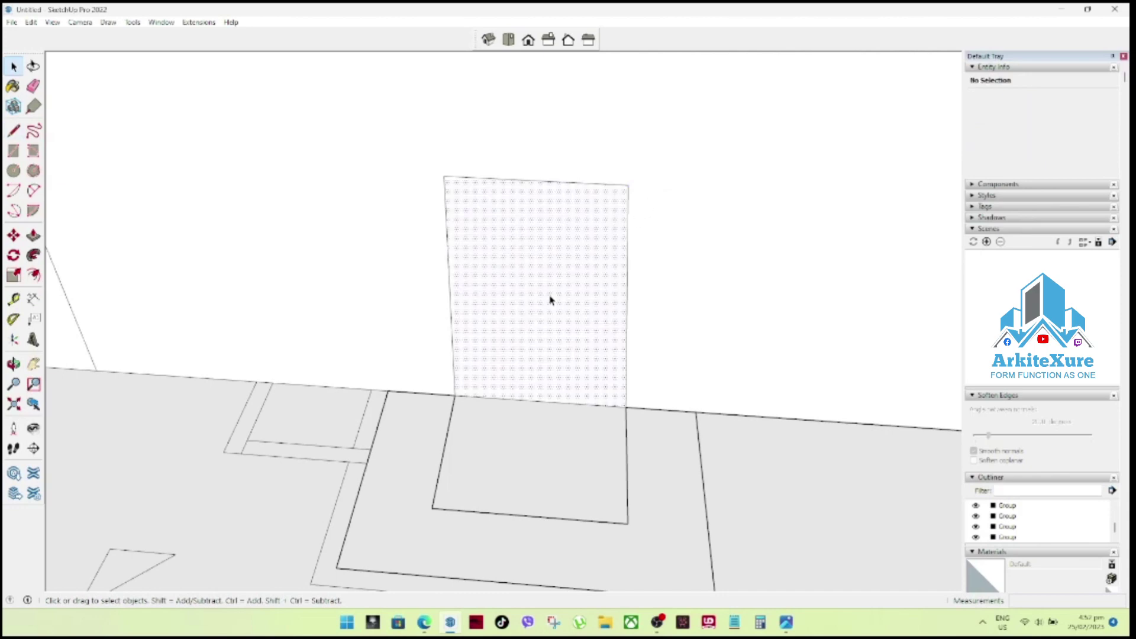
{"action": "left_click", "coordinate": [550, 303]}
{"action": "scroll", "coordinate": [589, 215], "scroll_direction": "down", "scroll_amount": 2}
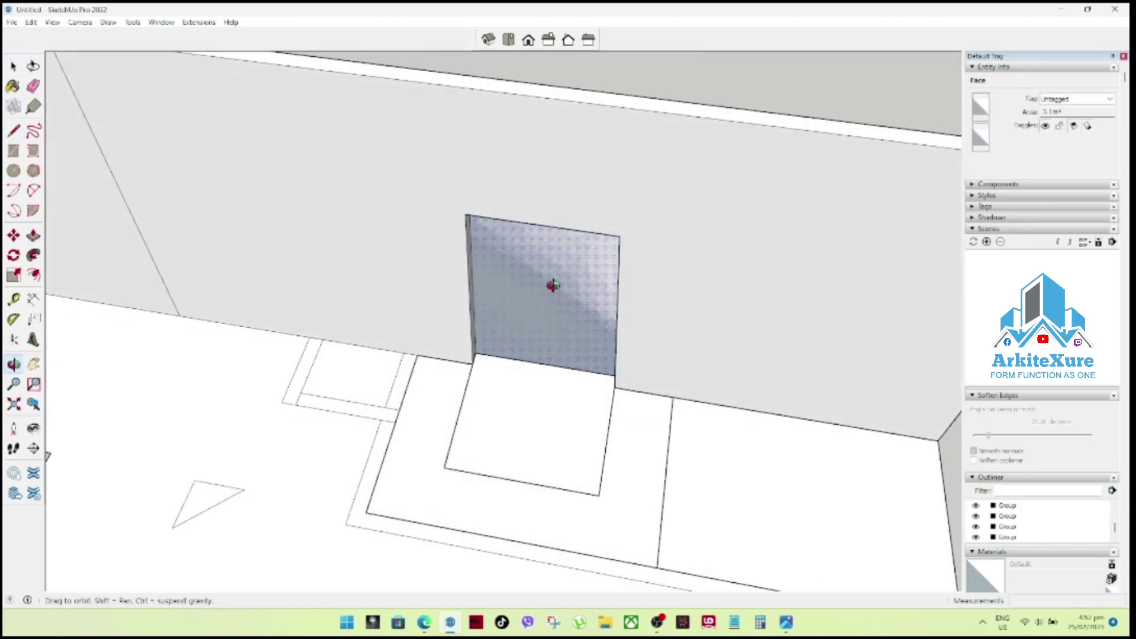
{"action": "left_click", "coordinate": [621, 106]}
{"action": "mouse_move", "coordinate": [621, 109]}
{"action": "middle_mouse_down"}
{"action": "mouse_move", "coordinate": [705, 168]}
{"action": "mouse_move", "coordinate": [647, 69]}
{"action": "mouse_move", "coordinate": [363, 236]}
{"action": "middle_mouse_up"}
{"action": "scroll", "coordinate": [495, 271], "scroll_direction": "down", "scroll_amount": 3}
{"action": "scroll", "coordinate": [574, 256], "scroll_direction": "down", "scroll_amount": 2}
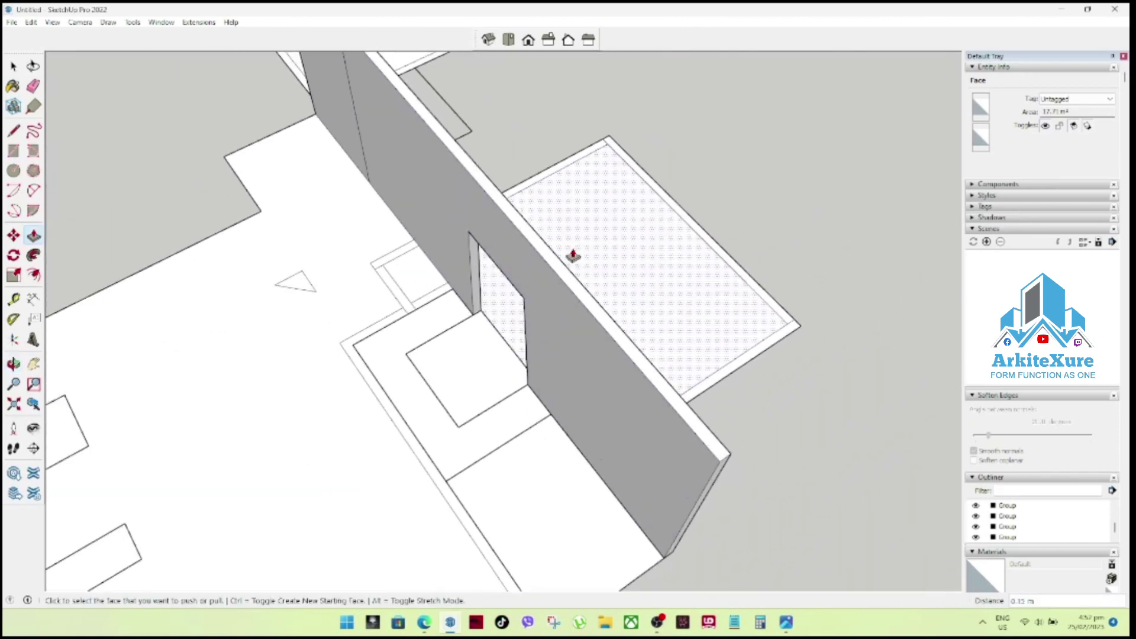
{"action": "mouse_move", "coordinate": [675, 236]}
{"action": "middle_mouse_down"}
{"action": "mouse_move", "coordinate": [647, 232]}
{"action": "mouse_move", "coordinate": [904, 79]}
{"action": "mouse_move", "coordinate": [613, 268]}
{"action": "middle_mouse_up"}
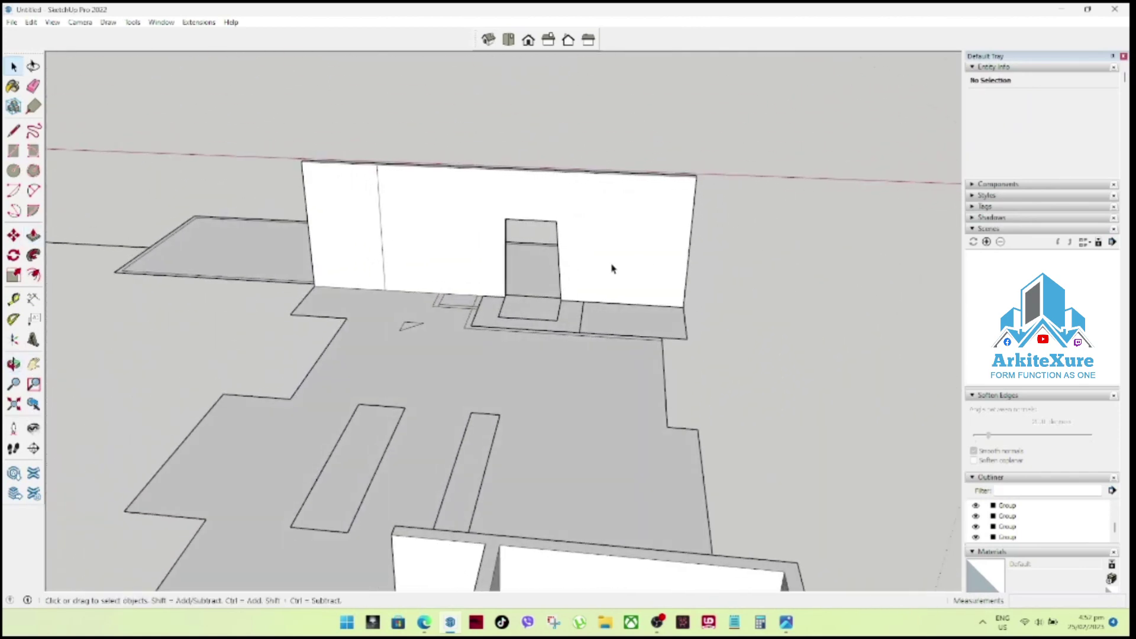
{"action": "key", "text": "ctrl+z"}
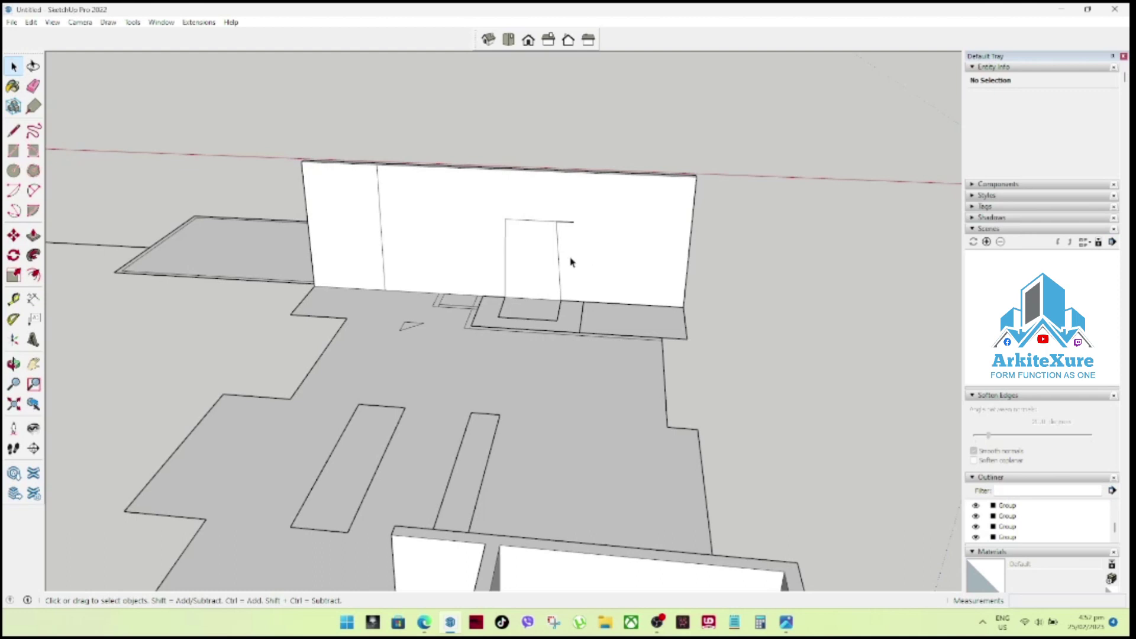
{"action": "scroll", "coordinate": [579, 265], "scroll_direction": "up", "scroll_amount": 1}
Draw the missing line at the door's top corner and select the door face.
{"action": "key", "text": "l"}
{"action": "left_click", "coordinate": [559, 304]}
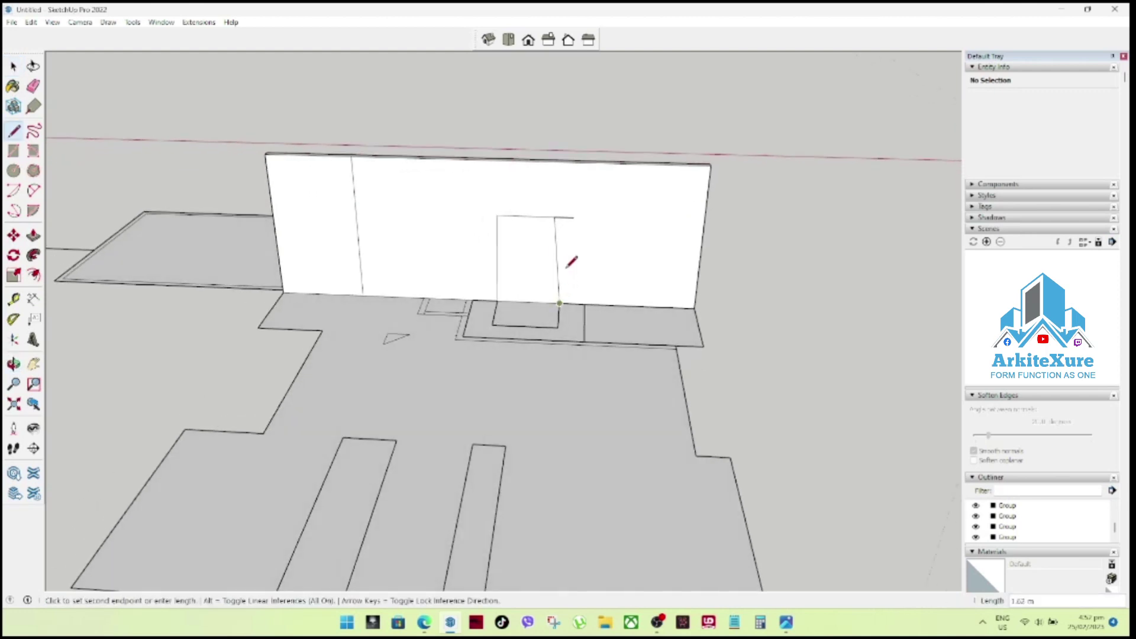
{"action": "left_click", "coordinate": [562, 217]}
{"action": "key", "text": "space"}
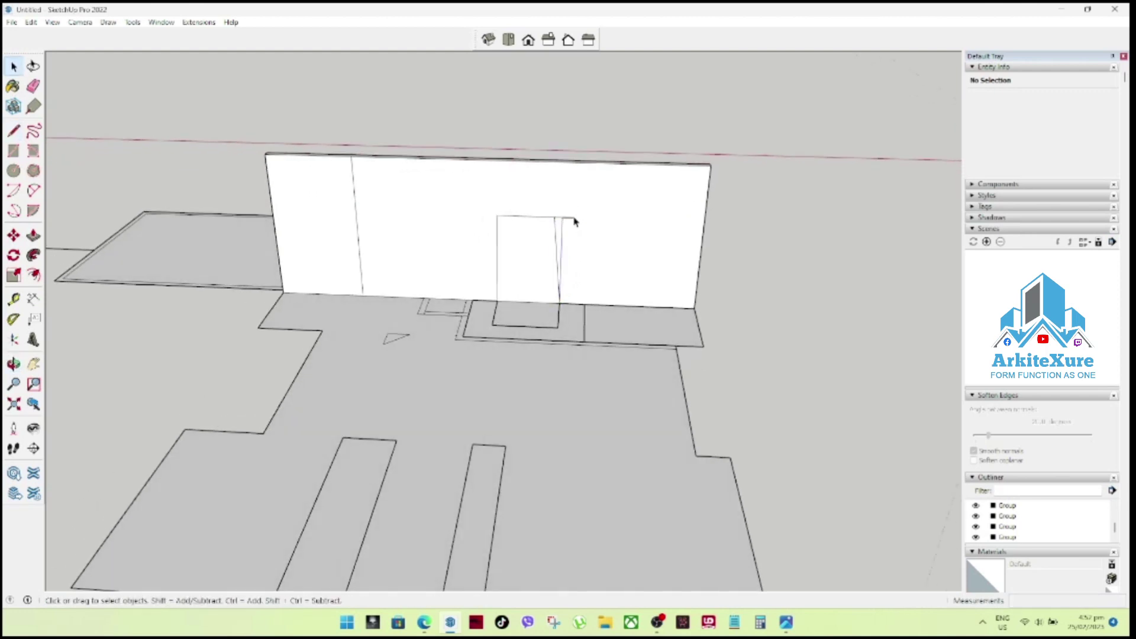
{"action": "left_click", "coordinate": [570, 221]}
{"action": "key", "text": "Escape"}
{"action": "left_click", "coordinate": [550, 244]}
Push the door face 0.15 m through the wall to form an open doorway.
{"action": "key", "text": "p"}
{"action": "left_click", "coordinate": [548, 246]}
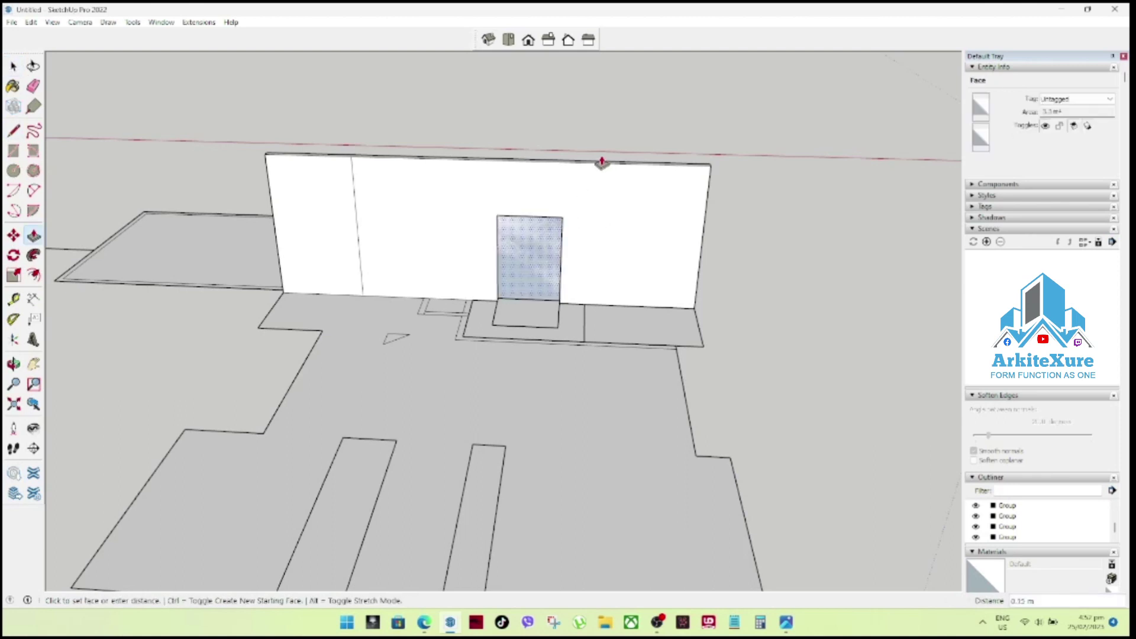
{"action": "left_click", "coordinate": [587, 165]}
{"action": "mouse_move", "coordinate": [584, 170]}
{"action": "middle_mouse_down"}
{"action": "mouse_move", "coordinate": [472, 170]}
{"action": "mouse_move", "coordinate": [700, 225]}
{"action": "mouse_move", "coordinate": [596, 258]}
{"action": "mouse_move", "coordinate": [573, 292]}
{"action": "middle_mouse_up"}
{"action": "key", "text": "ctrl+s"}
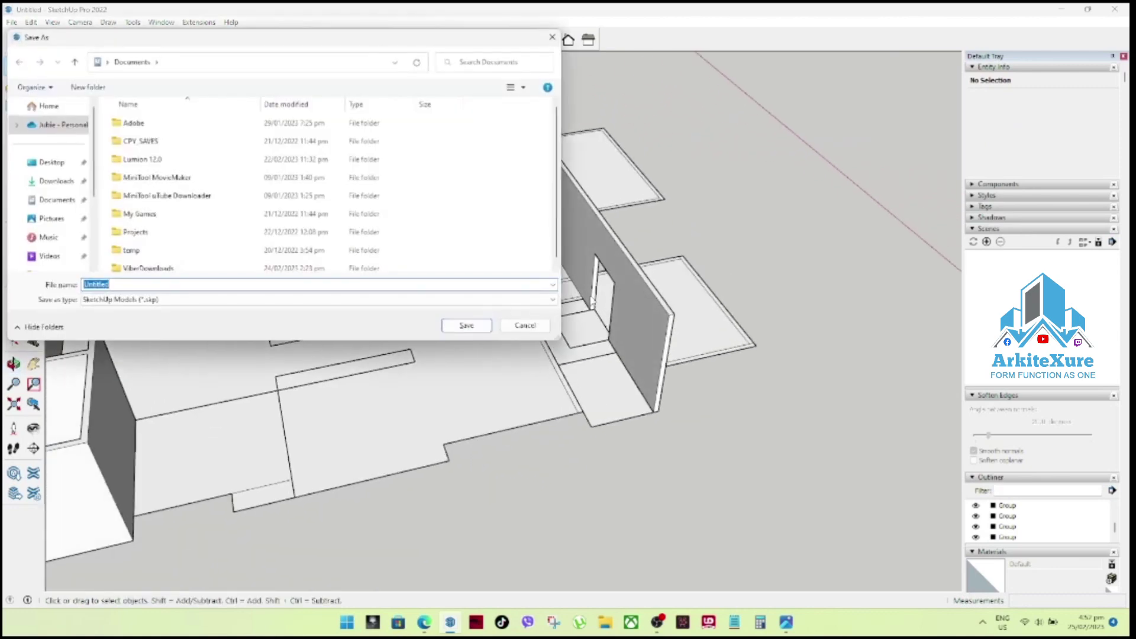
Create a new folder '8. LUXURY HOUSE' inside the channel folder on the Desktop.
{"action": "left_click", "coordinate": [52, 162]}
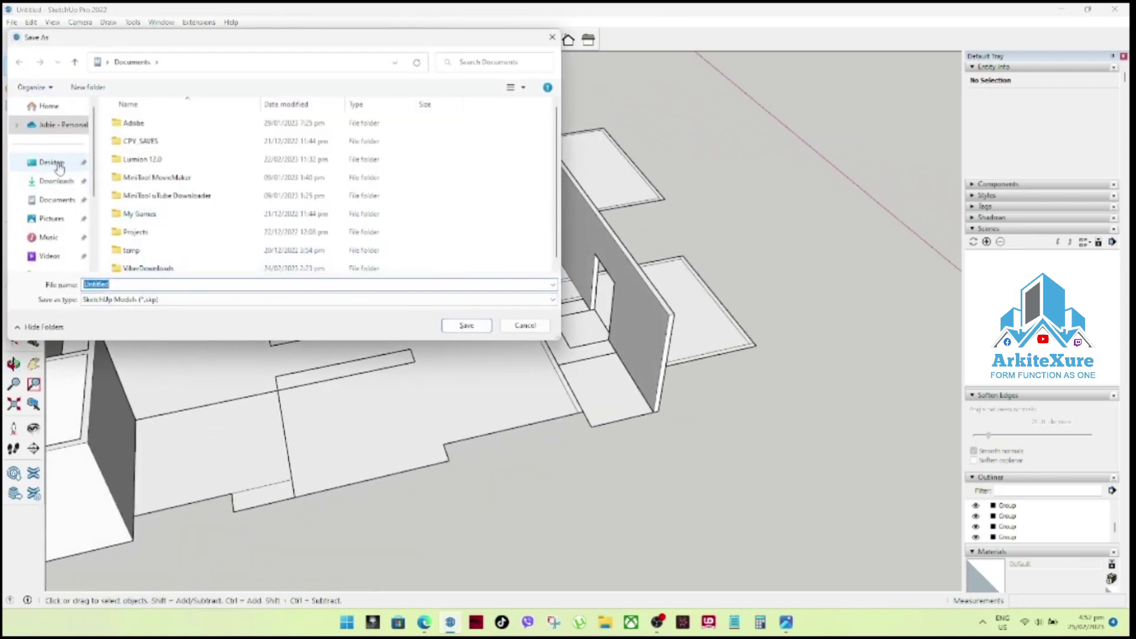
{"action": "double_click", "coordinate": [141, 286]}
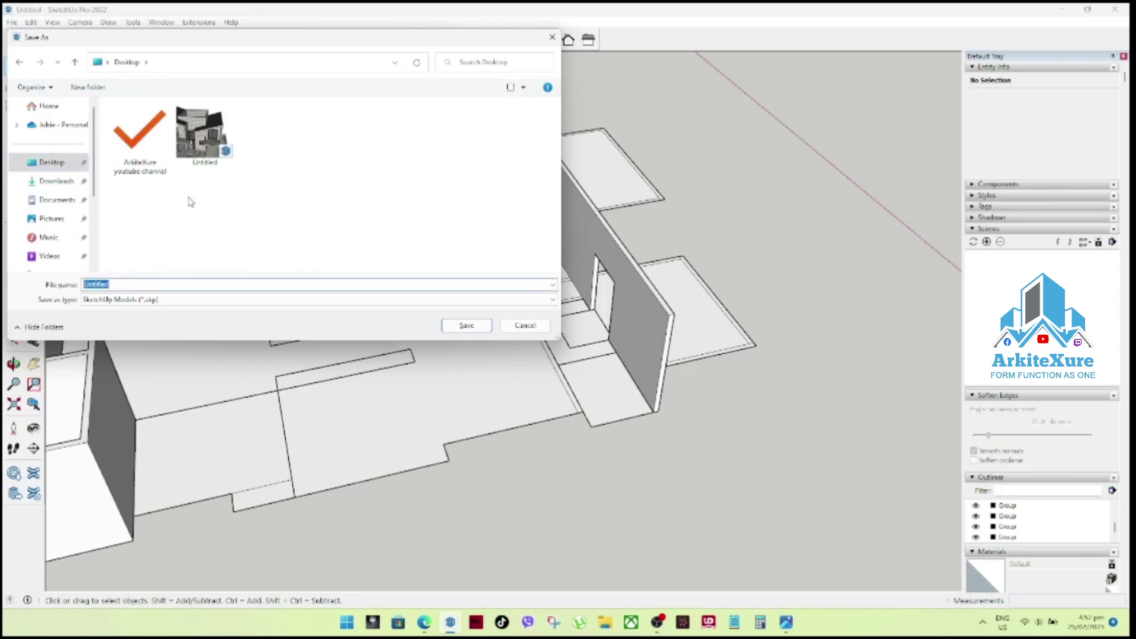
{"action": "double_click", "coordinate": [139, 139]}
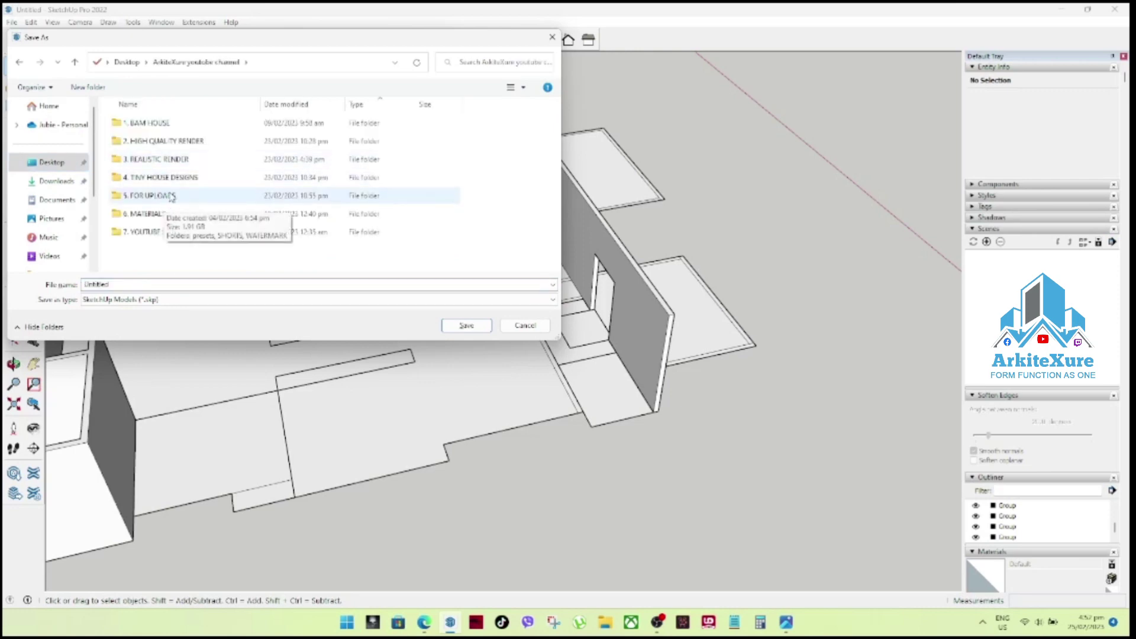
{"action": "mouse_move", "coordinate": [153, 196]}
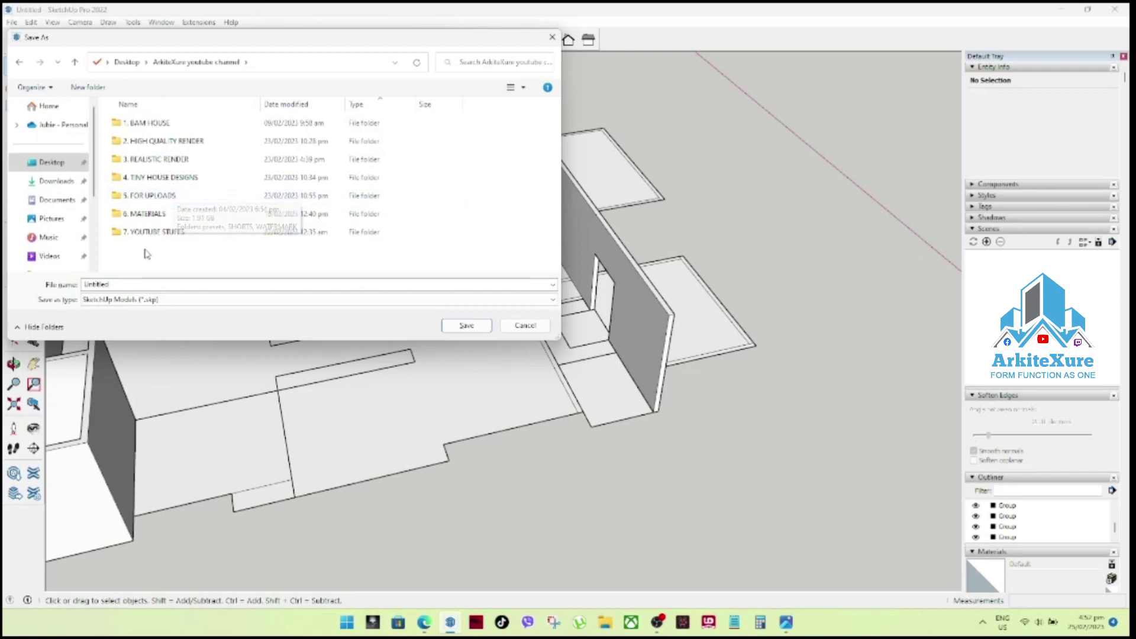
{"action": "right_click", "coordinate": [128, 250]}
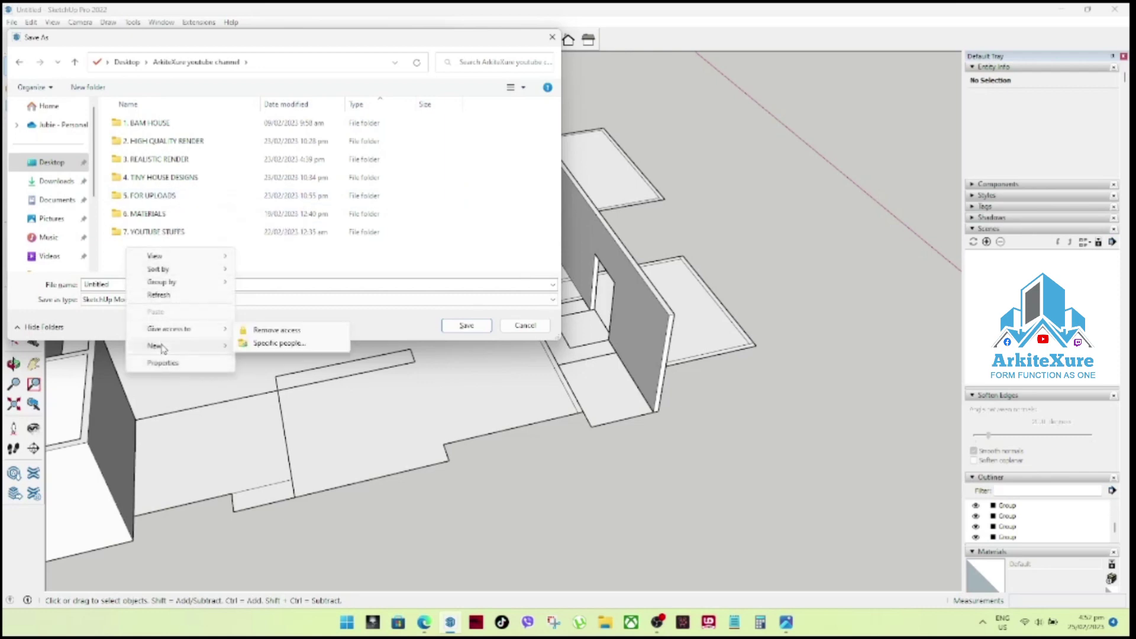
{"action": "left_click", "coordinate": [260, 347]}
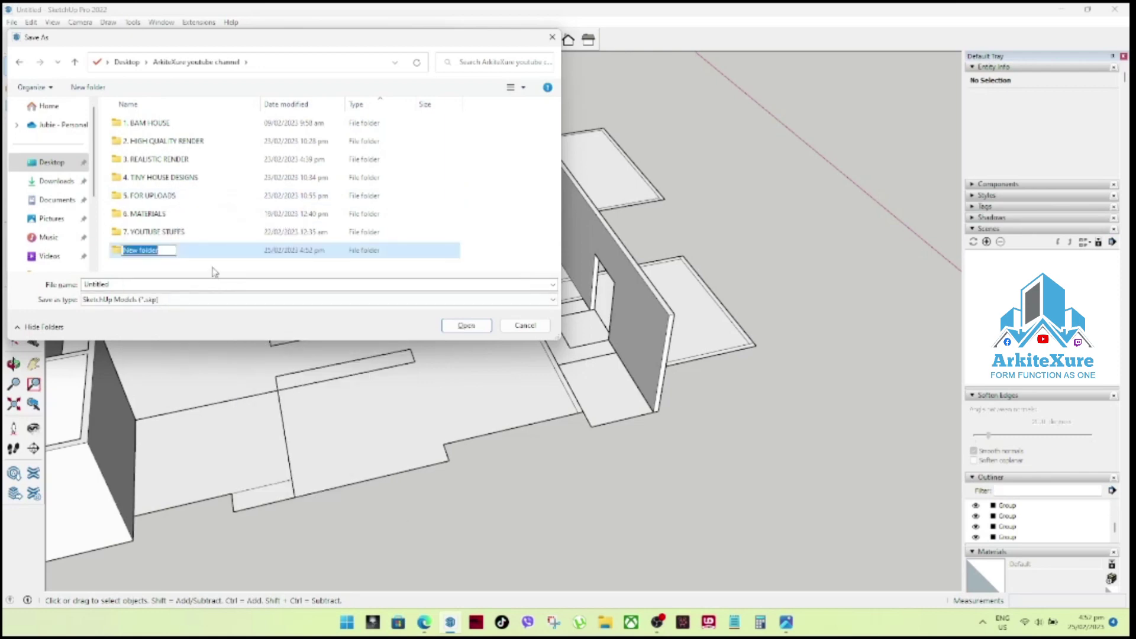
{"action": "key", "text": "BackSpace"}
{"action": "type", "text": "8. LUXURY HOUSE"}
{"action": "key", "text": "Return"}
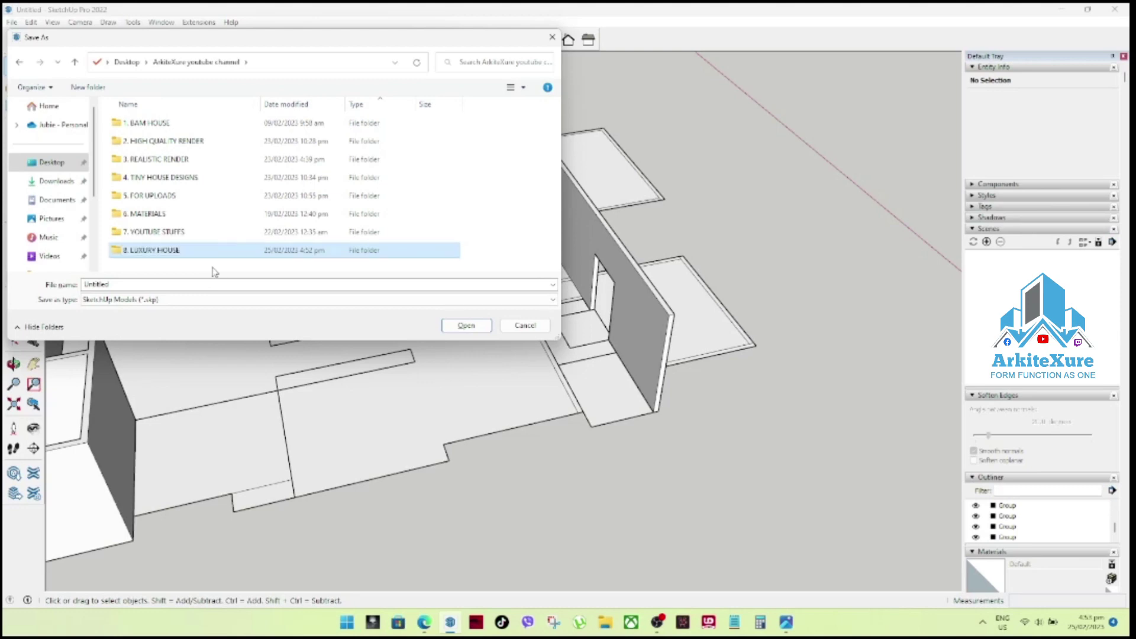
Save the model as LH in the '8. LUXURY HOUSE' folder.
{"action": "double_click", "coordinate": [177, 253]}
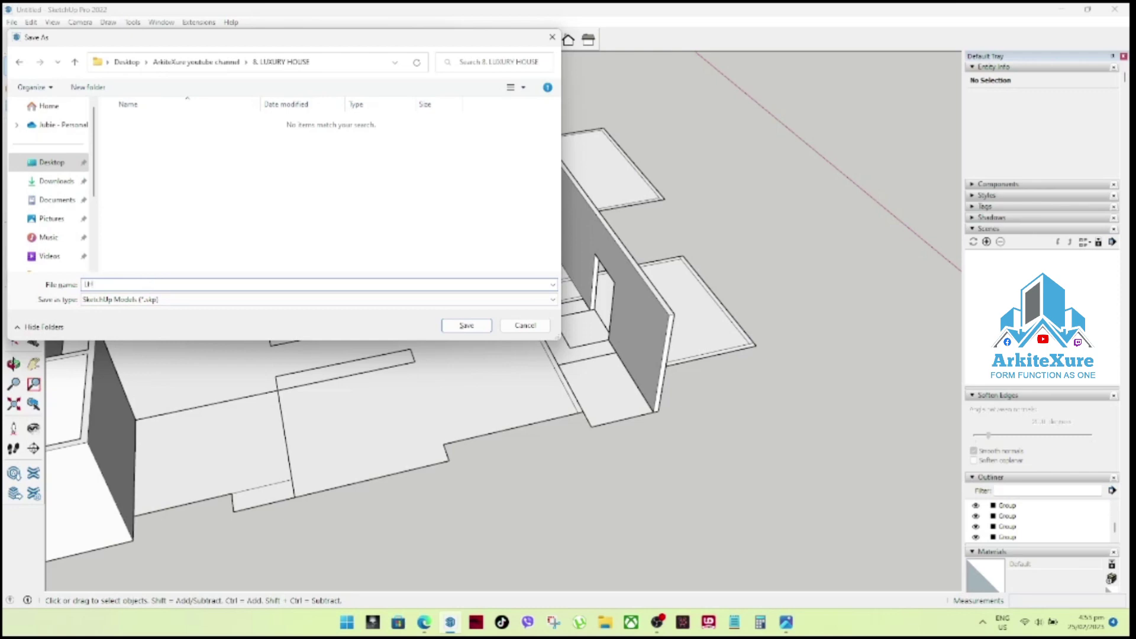
{"action": "key", "text": "Return"}
{"action": "mouse_move", "coordinate": [399, 296]}
{"action": "middle_mouse_down"}
{"action": "mouse_move", "coordinate": [918, 497]}
{"action": "mouse_move", "coordinate": [850, 490]}
{"action": "middle_mouse_up"}
{"action": "scroll", "coordinate": [495, 286], "scroll_direction": "up", "scroll_amount": 5}
{"action": "middle_click_drag", "start_coordinate": [495, 286], "coordinate": [852, 273]}
Raise the small floor face beside the door into a 3.50 m wall piece.
{"action": "mouse_move", "coordinate": [578, 300]}
{"action": "middle_mouse_down"}
{"action": "mouse_move", "coordinate": [684, 317]}
{"action": "mouse_move", "coordinate": [667, 275]}
{"action": "middle_mouse_up"}
{"action": "scroll", "coordinate": [324, 296], "scroll_direction": "up", "scroll_amount": 3}
{"action": "scroll", "coordinate": [440, 313], "scroll_direction": "up", "scroll_amount": 2}
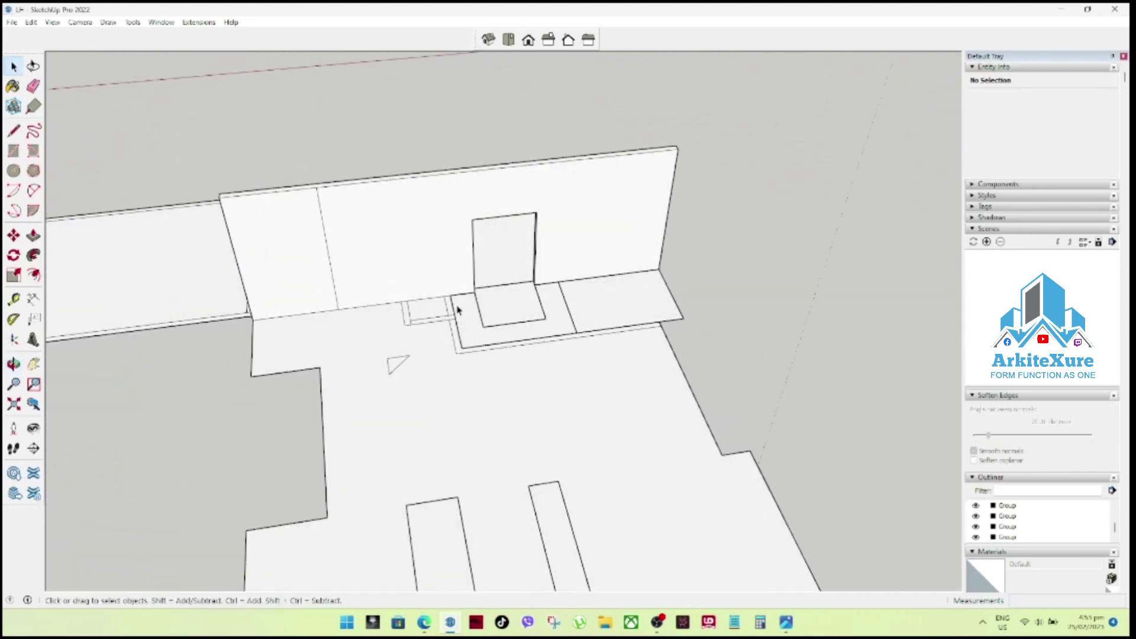
{"action": "scroll", "coordinate": [453, 307], "scroll_direction": "up", "scroll_amount": 2}
{"action": "scroll", "coordinate": [435, 307], "scroll_direction": "up", "scroll_amount": 3}
{"action": "middle_click_drag", "start_coordinate": [347, 296], "coordinate": [575, 278]}
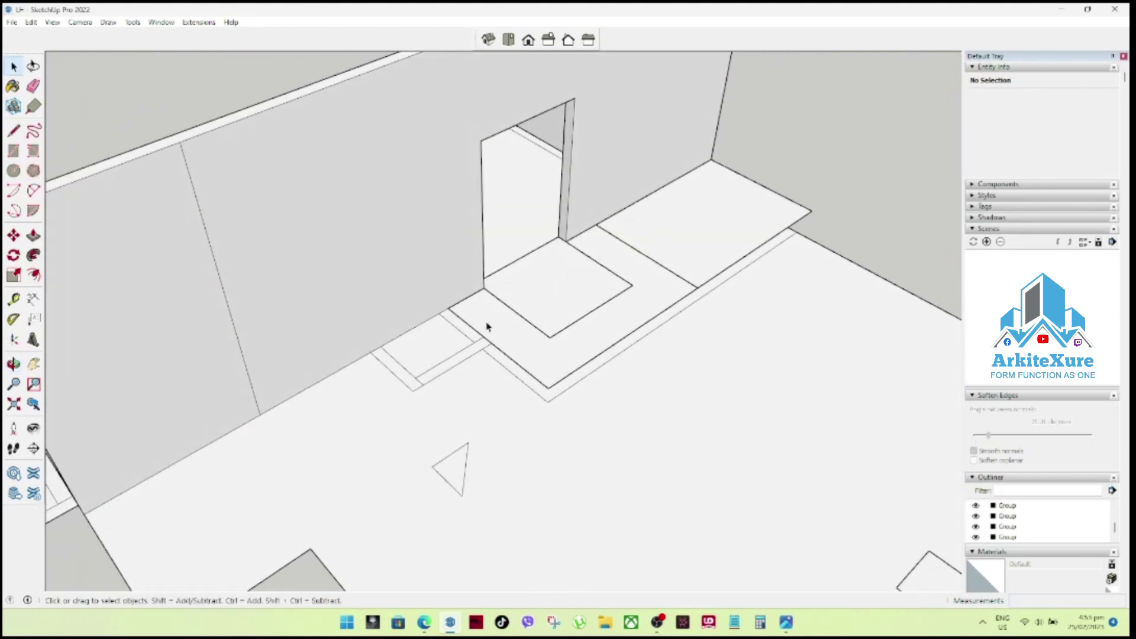
{"action": "scroll", "coordinate": [487, 323], "scroll_direction": "down", "scroll_amount": 3}
{"action": "scroll", "coordinate": [443, 340], "scroll_direction": "up", "scroll_amount": 2}
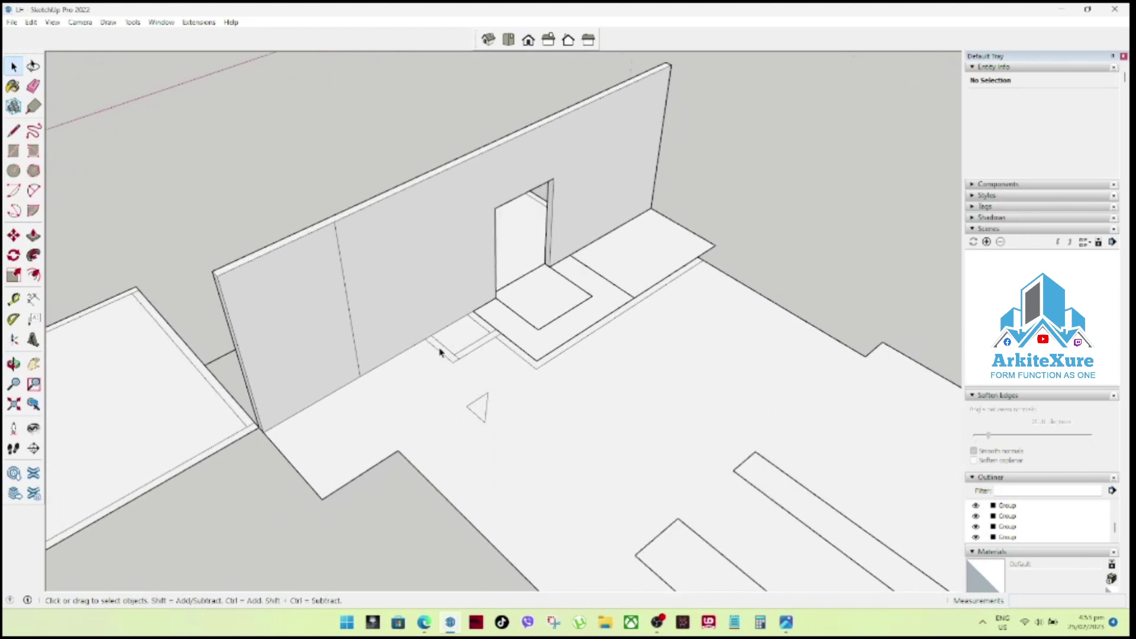
{"action": "left_click", "coordinate": [441, 349]}
{"action": "left_click", "coordinate": [442, 350]}
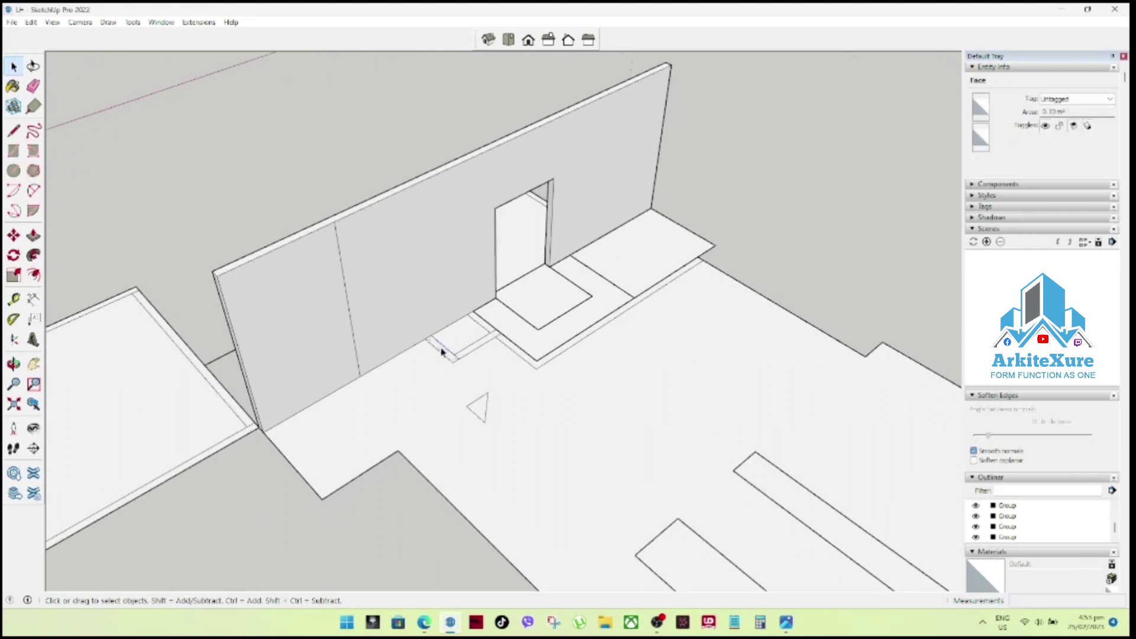
{"action": "key", "text": "p"}
{"action": "left_click", "coordinate": [441, 351]}
{"action": "left_click", "coordinate": [377, 208]}
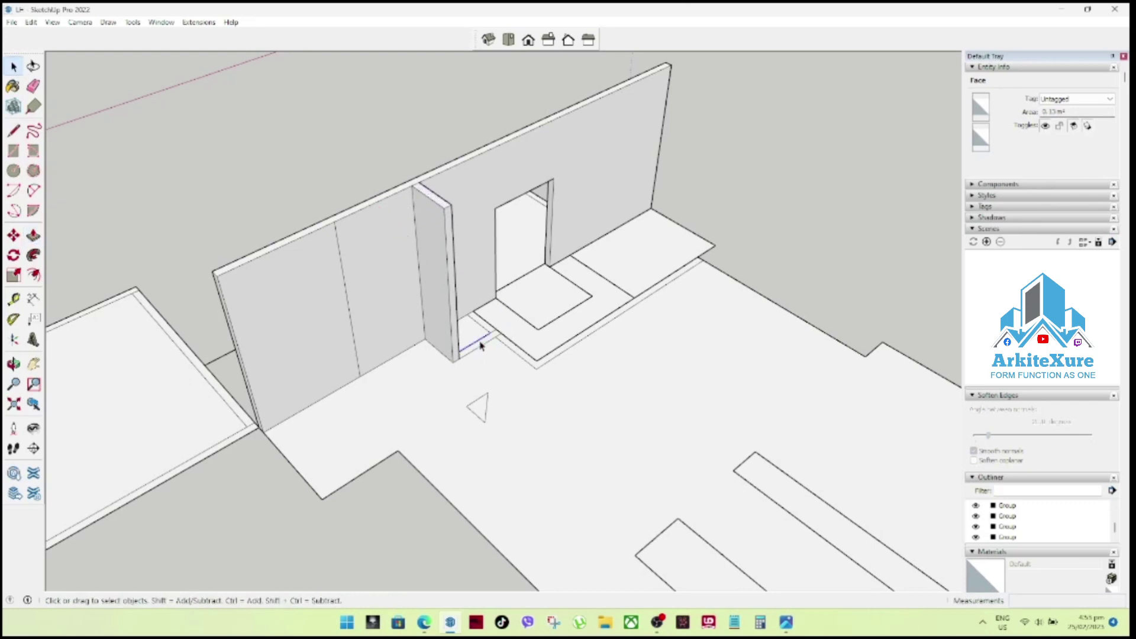
Push the thin face of the new wall piece outward.
{"action": "left_click", "coordinate": [480, 346]}
{"action": "mouse_move", "coordinate": [480, 346]}
{"action": "middle_mouse_down"}
{"action": "mouse_move", "coordinate": [353, 360]}
{"action": "mouse_move", "coordinate": [223, 329]}
{"action": "middle_mouse_up"}
{"action": "scroll", "coordinate": [413, 307], "scroll_direction": "up", "scroll_amount": 3}
{"action": "scroll", "coordinate": [497, 274], "scroll_direction": "up", "scroll_amount": 3}
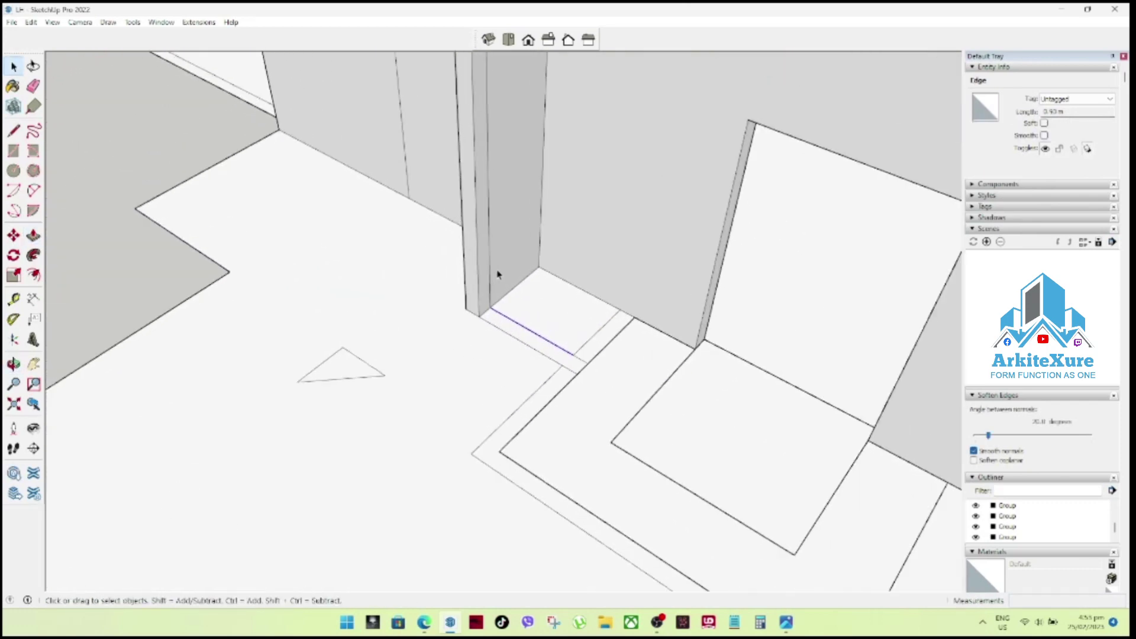
{"action": "left_click", "coordinate": [482, 282]}
{"action": "key", "text": "p"}
{"action": "left_click", "coordinate": [482, 283]}
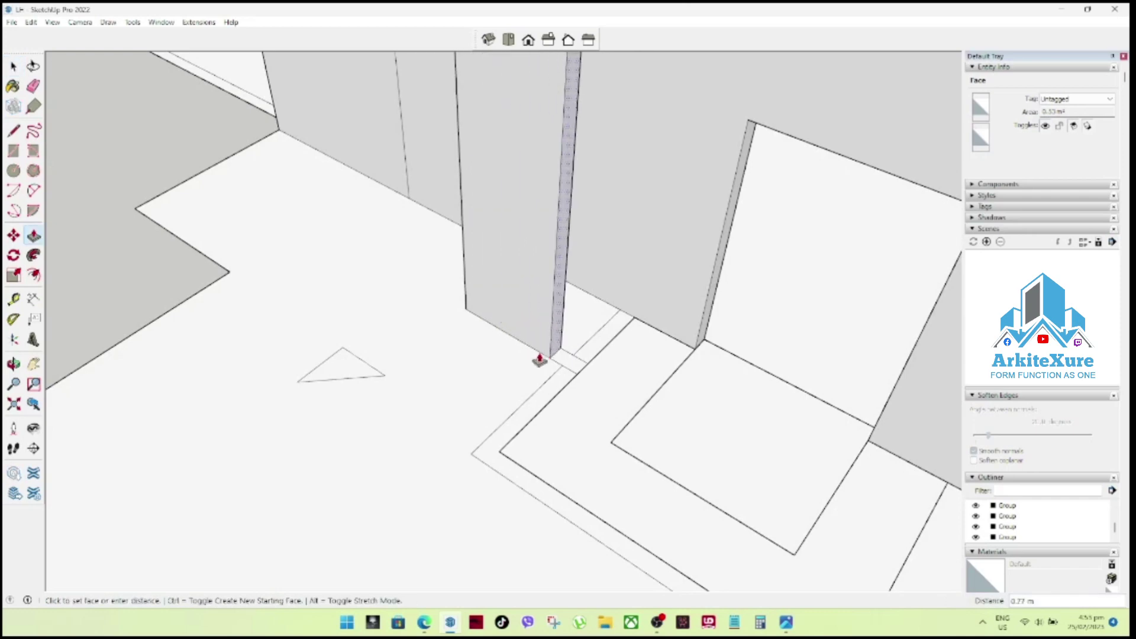
{"action": "left_click", "coordinate": [578, 374]}
Extend the narrow end face of the wall piece with Push/Pull.
{"action": "mouse_move", "coordinate": [574, 363]}
{"action": "middle_mouse_down"}
{"action": "mouse_move", "coordinate": [157, 359]}
{"action": "mouse_move", "coordinate": [134, 389]}
{"action": "mouse_move", "coordinate": [672, 388]}
{"action": "middle_mouse_up"}
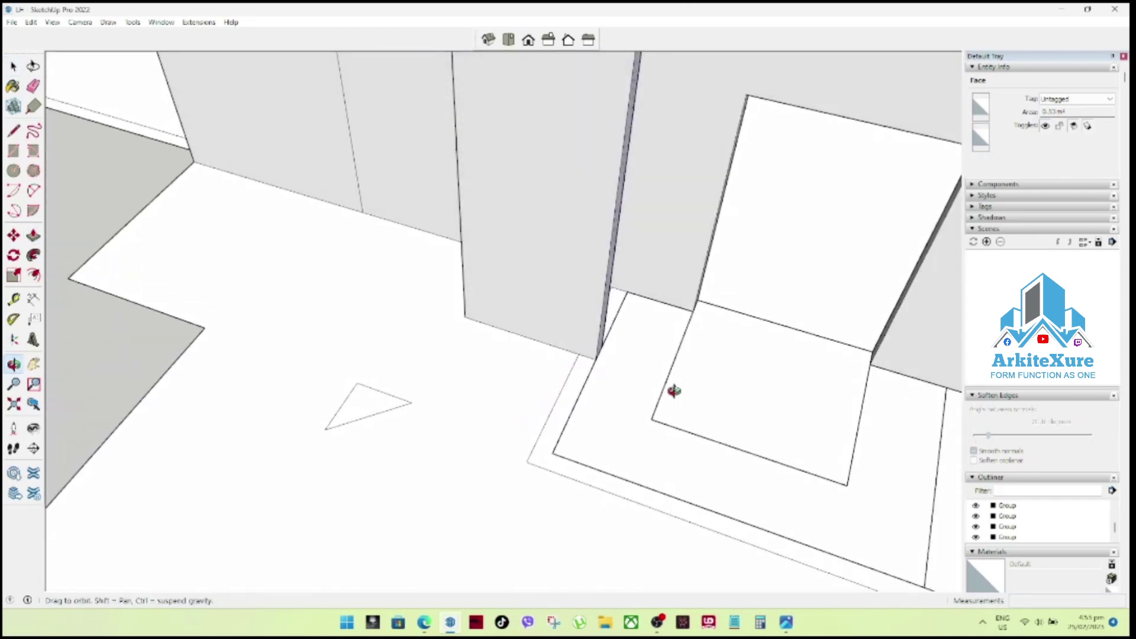
{"action": "scroll", "coordinate": [603, 354], "scroll_direction": "up", "scroll_amount": 1}
{"action": "key", "text": "space"}
{"action": "scroll", "coordinate": [603, 353], "scroll_direction": "up", "scroll_amount": 1}
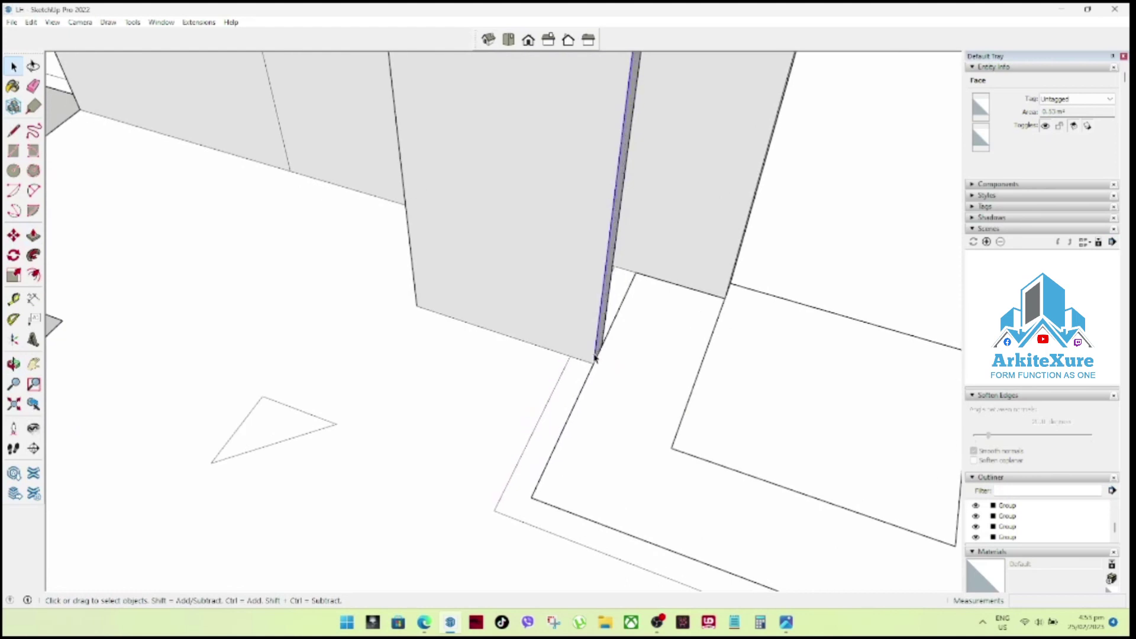
{"action": "left_click", "coordinate": [595, 359]}
{"action": "key", "text": "m"}
{"action": "key", "text": "p"}
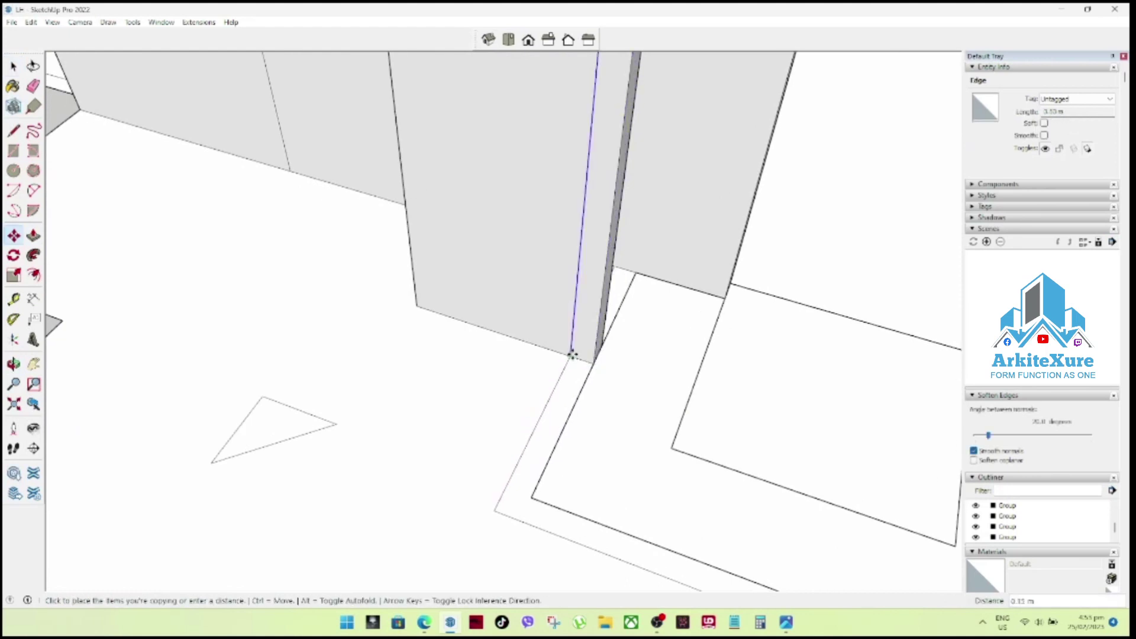
{"action": "left_click", "coordinate": [578, 359]}
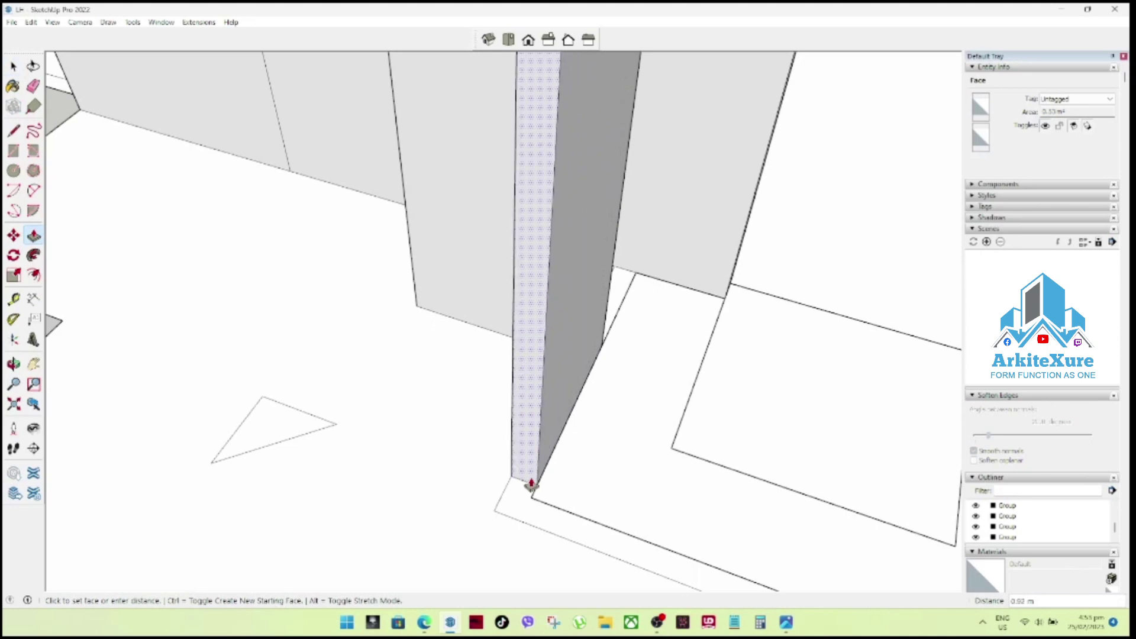
{"action": "left_click", "coordinate": [516, 522]}
{"action": "key", "text": "space"}
Extend the narrow wall face strip further along the side room wall.
{"action": "mouse_move", "coordinate": [515, 525]}
{"action": "middle_mouse_down"}
{"action": "mouse_move", "coordinate": [507, 464]}
{"action": "mouse_move", "coordinate": [404, 463]}
{"action": "middle_mouse_up"}
{"action": "left_click", "coordinate": [400, 465]}
{"action": "key", "text": "m"}
{"action": "key", "text": "space"}
{"action": "left_click", "coordinate": [415, 470]}
{"action": "key", "text": "p"}
{"action": "middle_click_drag", "start_coordinate": [446, 497], "coordinate": [461, 431]}
{"action": "scroll", "coordinate": [568, 538], "scroll_direction": "down", "scroll_amount": 3}
{"action": "scroll", "coordinate": [541, 472], "scroll_direction": "down", "scroll_amount": 3}
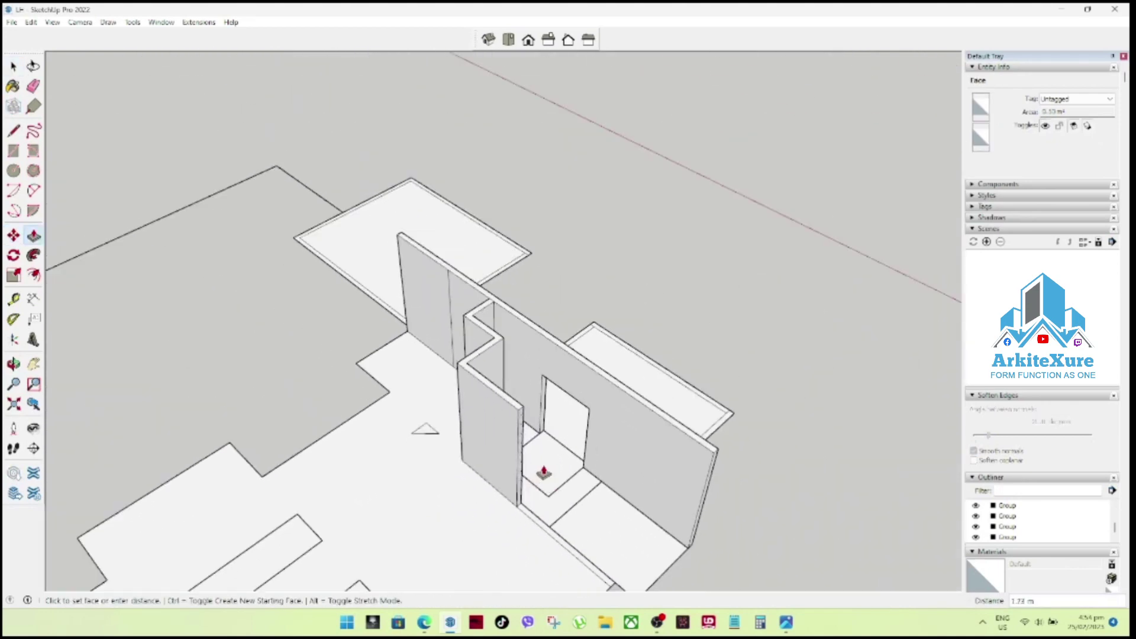
{"action": "scroll", "coordinate": [541, 467], "scroll_direction": "down", "scroll_amount": 3}
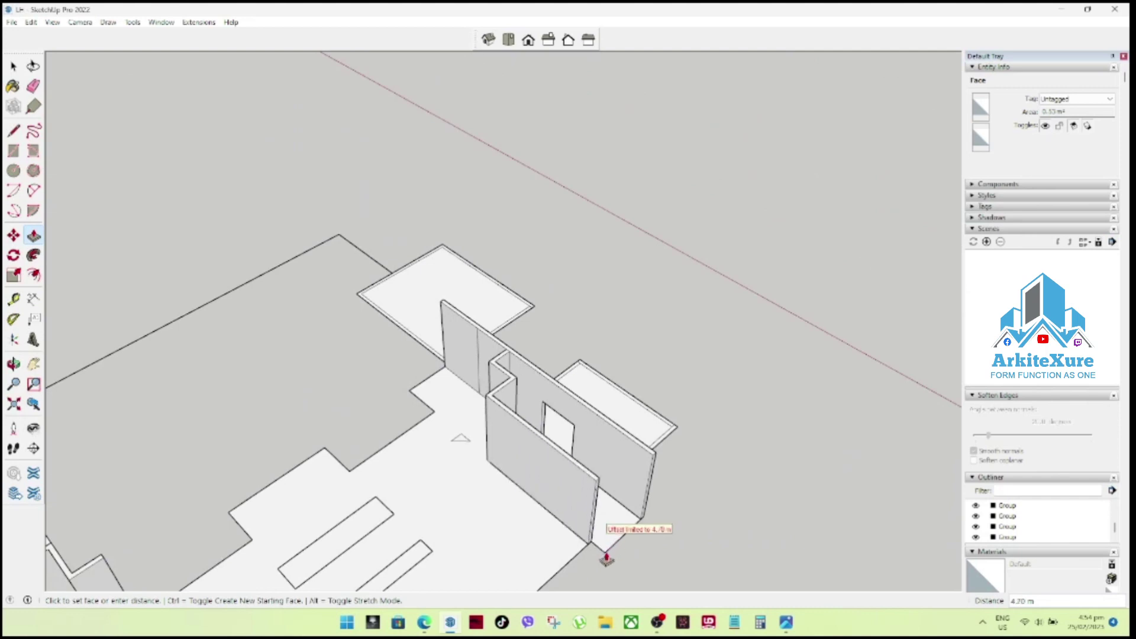
{"action": "left_click", "coordinate": [584, 556]}
Push another thin wall face and view the whole wall layout from above.
{"action": "mouse_move", "coordinate": [609, 546]}
{"action": "middle_mouse_down"}
{"action": "mouse_move", "coordinate": [533, 426]}
{"action": "mouse_move", "coordinate": [490, 490]}
{"action": "mouse_move", "coordinate": [528, 538]}
{"action": "middle_mouse_up"}
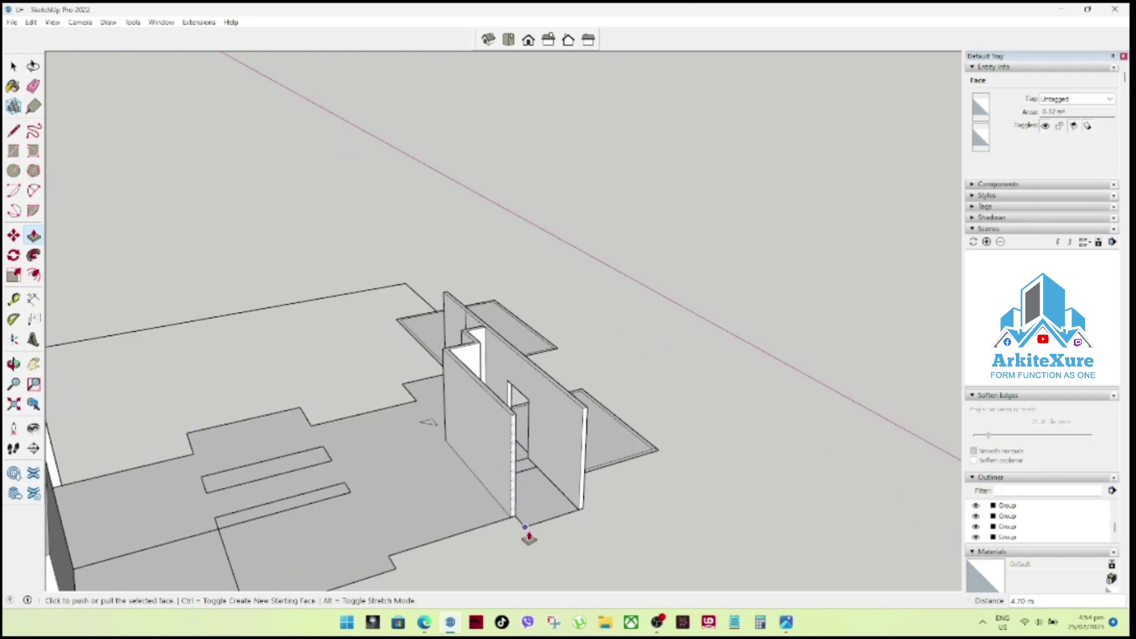
{"action": "scroll", "coordinate": [528, 537], "scroll_direction": "up", "scroll_amount": 2}
{"action": "scroll", "coordinate": [525, 525], "scroll_direction": "up", "scroll_amount": 4}
{"action": "left_click", "coordinate": [489, 482]}
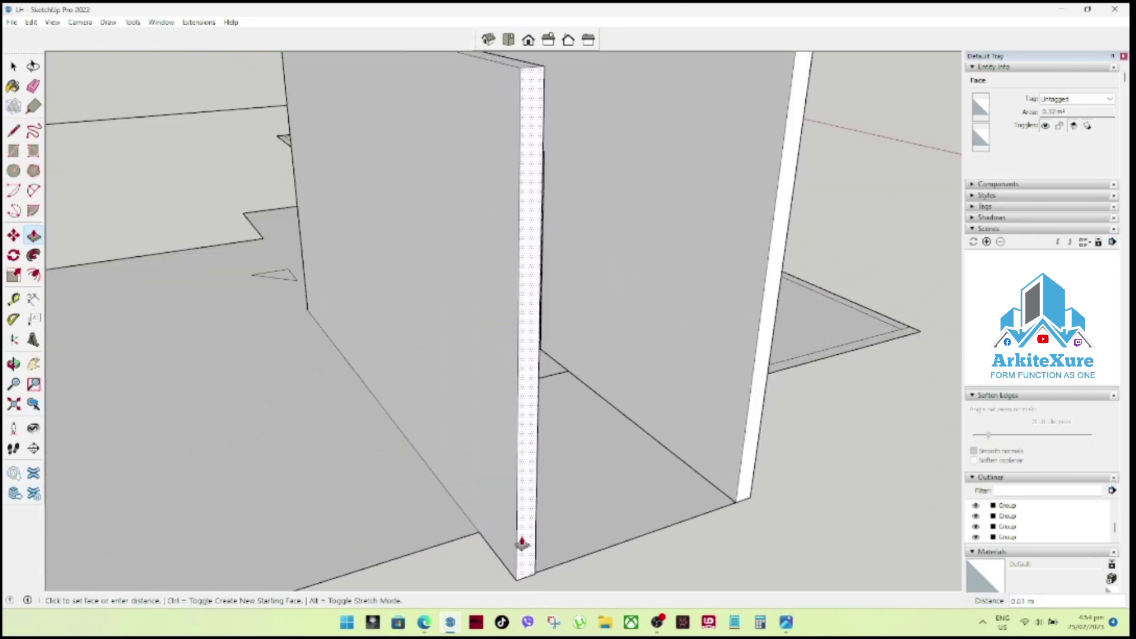
{"action": "scroll", "coordinate": [737, 506], "scroll_direction": "down", "scroll_amount": 3}
{"action": "mouse_move", "coordinate": [645, 521]}
{"action": "middle_mouse_down"}
{"action": "mouse_move", "coordinate": [586, 525]}
{"action": "mouse_move", "coordinate": [538, 490]}
{"action": "mouse_move", "coordinate": [562, 540]}
{"action": "mouse_move", "coordinate": [550, 556]}
{"action": "middle_mouse_up"}
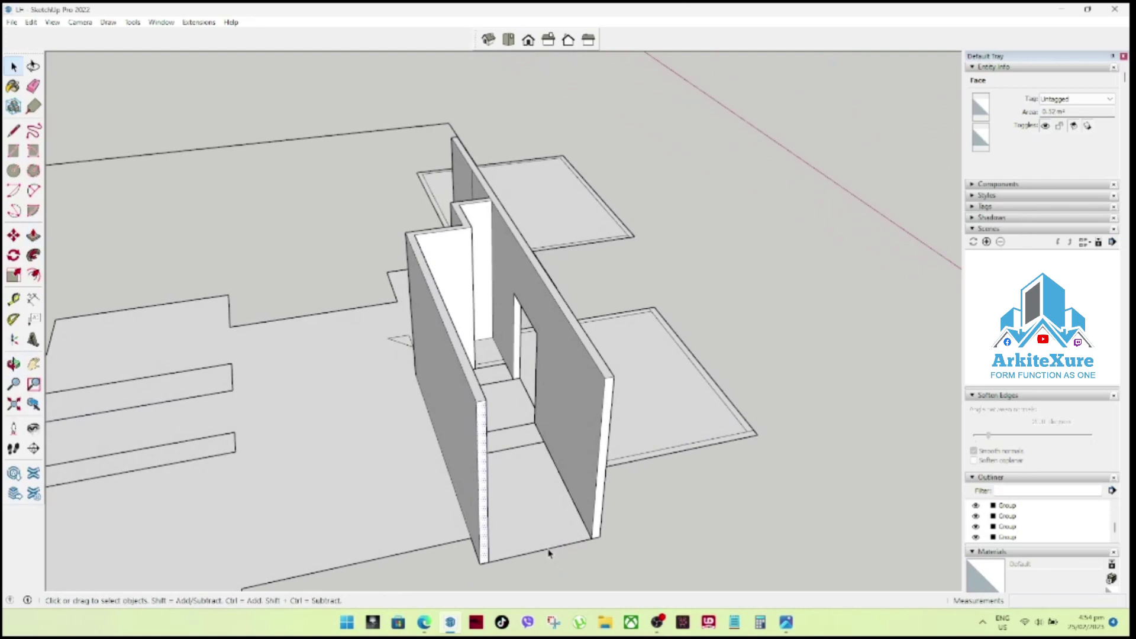
{"action": "scroll", "coordinate": [550, 554], "scroll_direction": "down", "scroll_amount": 2}
{"action": "scroll", "coordinate": [609, 473], "scroll_direction": "down", "scroll_amount": 2}
{"action": "scroll", "coordinate": [610, 474], "scroll_direction": "down", "scroll_amount": 2}
{"action": "scroll", "coordinate": [493, 540], "scroll_direction": "down", "scroll_amount": 1}
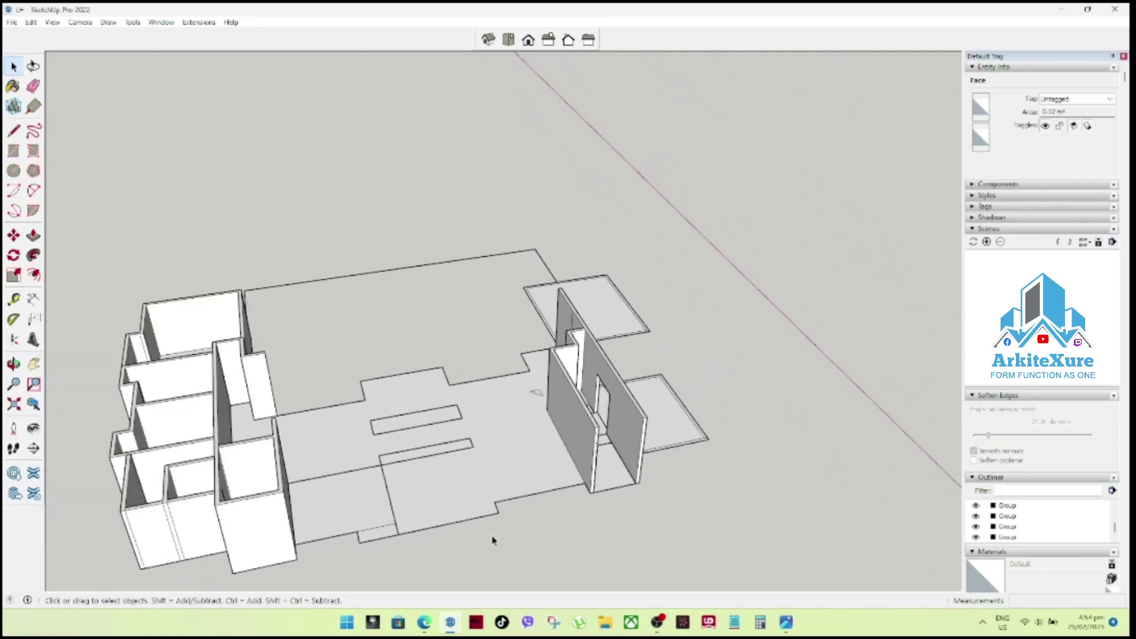
Draw a line across the floor from the wall corner.
{"action": "left_click", "coordinate": [296, 559]}
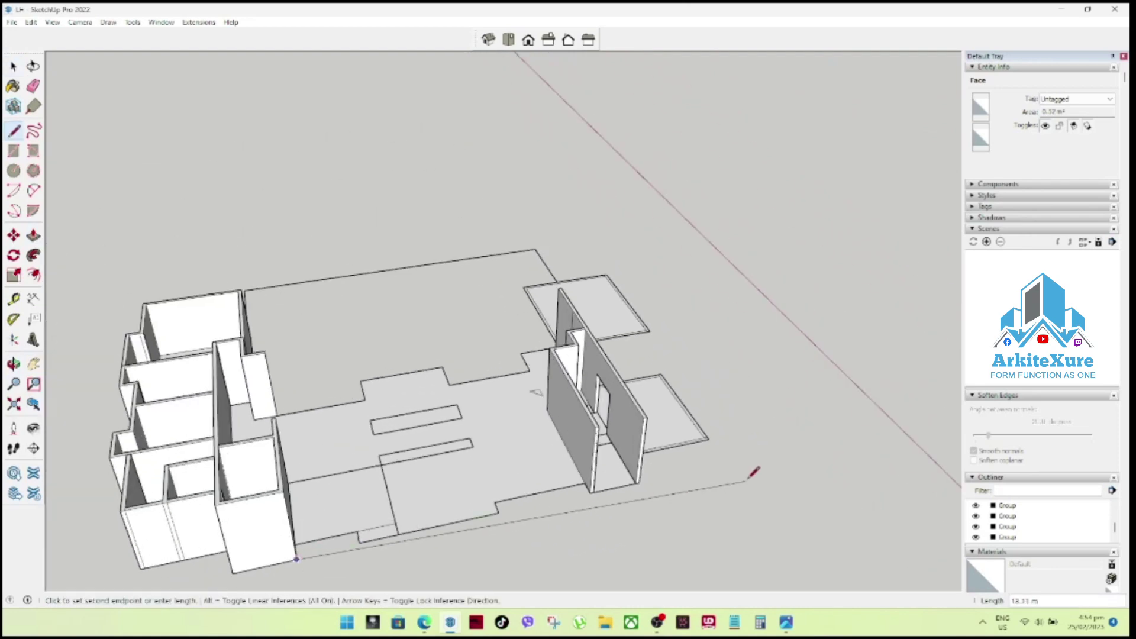
{"action": "left_click", "coordinate": [749, 462]}
{"action": "scroll", "coordinate": [685, 555], "scroll_direction": "up", "scroll_amount": 2}
{"action": "scroll", "coordinate": [667, 482], "scroll_direction": "up", "scroll_amount": 1}
{"action": "scroll", "coordinate": [623, 514], "scroll_direction": "up", "scroll_amount": 3}
{"action": "key", "text": "space"}
Orbit around the building to inspect the rooms and floor slabs.
{"action": "mouse_move", "coordinate": [623, 514]}
{"action": "middle_mouse_down"}
{"action": "mouse_move", "coordinate": [634, 490]}
{"action": "mouse_move", "coordinate": [614, 553]}
{"action": "mouse_move", "coordinate": [352, 533]}
{"action": "mouse_move", "coordinate": [267, 388]}
{"action": "mouse_move", "coordinate": [261, 355]}
{"action": "mouse_move", "coordinate": [198, 399]}
{"action": "mouse_move", "coordinate": [120, 393]}
{"action": "mouse_move", "coordinate": [97, 330]}
{"action": "mouse_move", "coordinate": [139, 332]}
{"action": "mouse_move", "coordinate": [139, 372]}
{"action": "middle_mouse_up"}
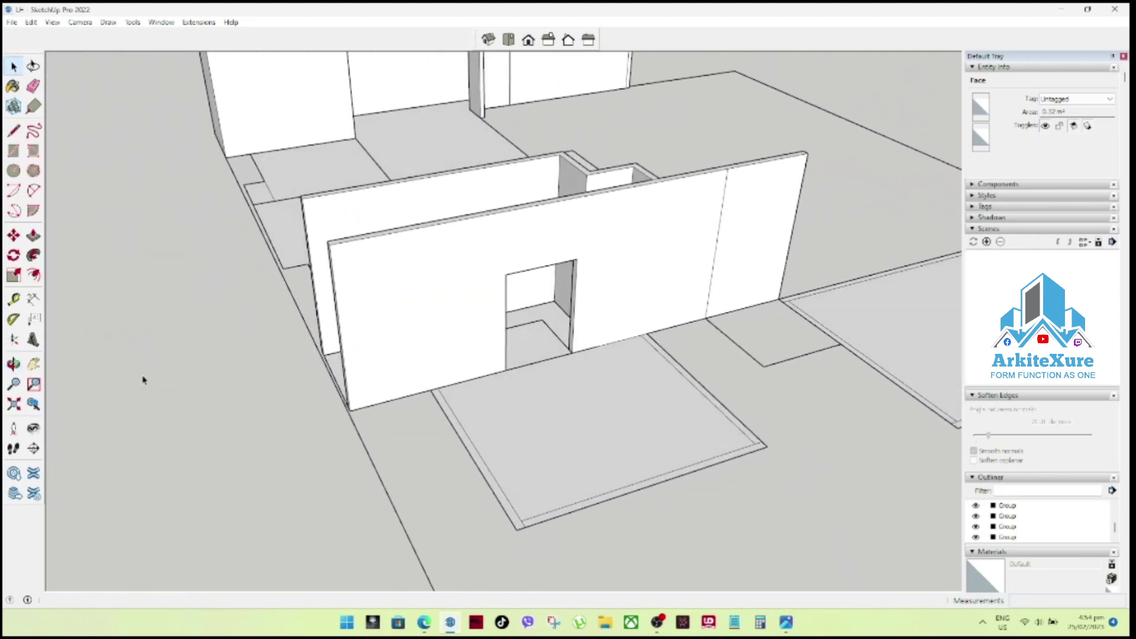
{"action": "mouse_move", "coordinate": [202, 316]}
{"action": "middle_mouse_down"}
{"action": "mouse_move", "coordinate": [513, 314]}
{"action": "mouse_move", "coordinate": [769, 365]}
{"action": "middle_mouse_up"}
{"action": "scroll", "coordinate": [794, 368], "scroll_direction": "down", "scroll_amount": 5}
{"action": "scroll", "coordinate": [313, 335], "scroll_direction": "up", "scroll_amount": 2}
{"action": "mouse_move", "coordinate": [313, 335]}
{"action": "middle_mouse_down"}
{"action": "mouse_move", "coordinate": [573, 437]}
{"action": "mouse_move", "coordinate": [627, 436]}
{"action": "middle_mouse_up"}
{"action": "scroll", "coordinate": [518, 452], "scroll_direction": "up", "scroll_amount": 3}
{"action": "scroll", "coordinate": [517, 452], "scroll_direction": "up", "scroll_amount": 3}
{"action": "mouse_move", "coordinate": [517, 451]}
{"action": "middle_mouse_down"}
{"action": "mouse_move", "coordinate": [732, 476]}
{"action": "mouse_move", "coordinate": [652, 497]}
{"action": "mouse_move", "coordinate": [426, 472]}
{"action": "mouse_move", "coordinate": [427, 513]}
{"action": "mouse_move", "coordinate": [495, 505]}
{"action": "mouse_move", "coordinate": [401, 436]}
{"action": "mouse_move", "coordinate": [397, 421]}
{"action": "mouse_move", "coordinate": [875, 456]}
{"action": "mouse_move", "coordinate": [870, 475]}
{"action": "middle_mouse_up"}
{"action": "scroll", "coordinate": [876, 457], "scroll_direction": "up", "scroll_amount": 3}
{"action": "left_click", "coordinate": [663, 411]}
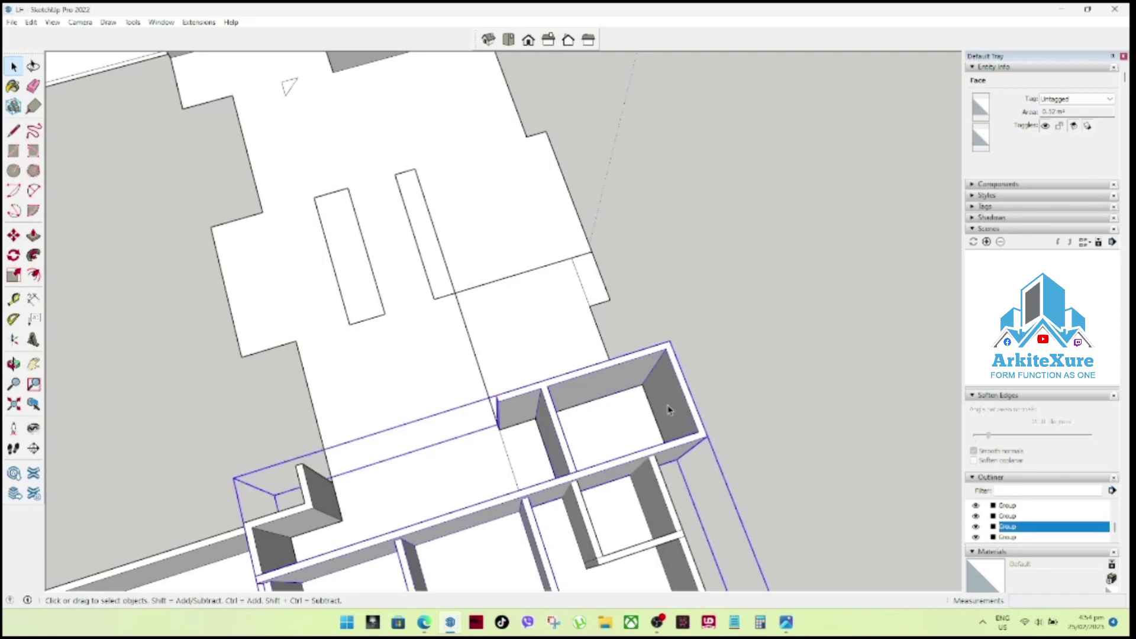
{"action": "mouse_move", "coordinate": [624, 373]}
{"action": "middle_mouse_down"}
{"action": "mouse_move", "coordinate": [406, 287]}
{"action": "mouse_move", "coordinate": [396, 337]}
{"action": "middle_mouse_up"}
{"action": "scroll", "coordinate": [396, 337], "scroll_direction": "down", "scroll_amount": 5}
{"action": "mouse_move", "coordinate": [488, 394]}
{"action": "middle_mouse_down"}
{"action": "mouse_move", "coordinate": [437, 300]}
{"action": "mouse_move", "coordinate": [456, 359]}
{"action": "middle_mouse_up"}
{"action": "left_click", "coordinate": [646, 451]}
{"action": "mouse_move", "coordinate": [646, 451]}
{"action": "middle_mouse_down"}
{"action": "mouse_move", "coordinate": [499, 375]}
{"action": "mouse_move", "coordinate": [504, 421]}
{"action": "mouse_move", "coordinate": [357, 272]}
{"action": "mouse_move", "coordinate": [269, 390]}
{"action": "mouse_move", "coordinate": [578, 355]}
{"action": "mouse_move", "coordinate": [480, 383]}
{"action": "mouse_move", "coordinate": [482, 401]}
{"action": "mouse_move", "coordinate": [522, 421]}
{"action": "middle_mouse_up"}
Draw a line from the front wing's corner toward the doorway wall.
{"action": "key", "text": "l"}
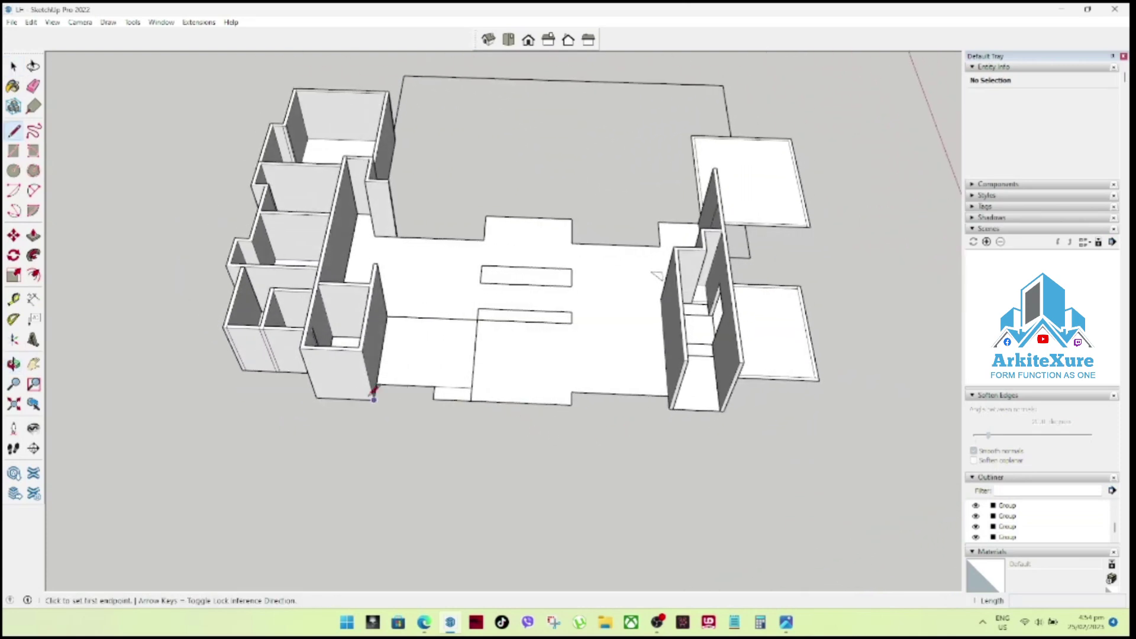
{"action": "left_click", "coordinate": [374, 400]}
{"action": "left_click", "coordinate": [872, 424]}
{"action": "mouse_move", "coordinate": [871, 424]}
{"action": "middle_mouse_down"}
{"action": "mouse_move", "coordinate": [728, 409]}
{"action": "mouse_move", "coordinate": [494, 444]}
{"action": "middle_mouse_up"}
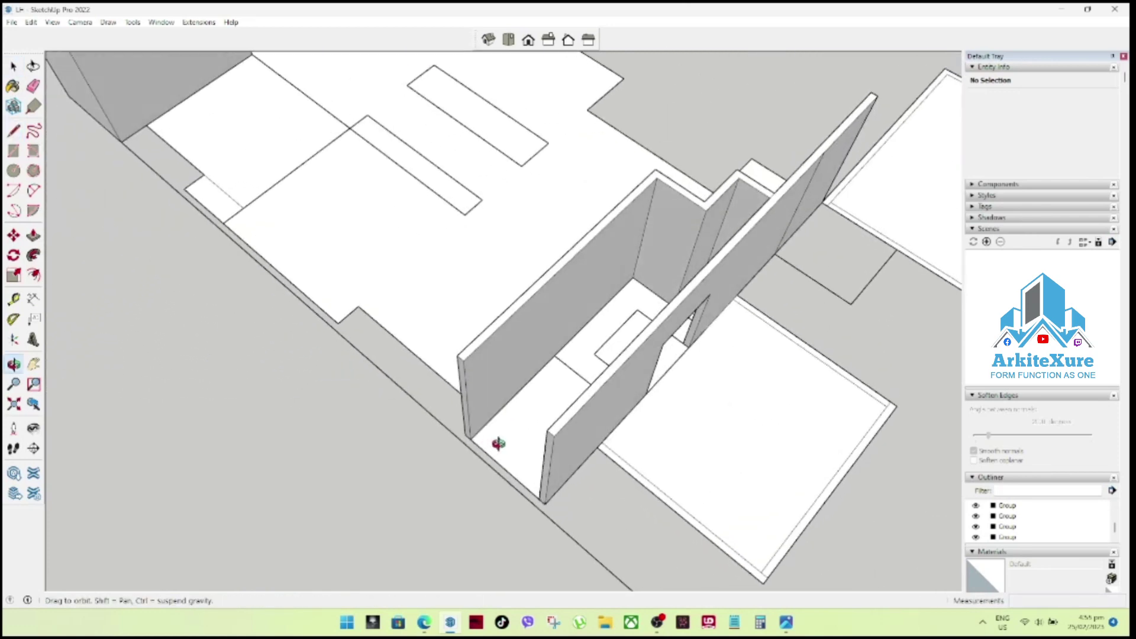
{"action": "key", "text": "space"}
{"action": "scroll", "coordinate": [477, 437], "scroll_direction": "up", "scroll_amount": 5}
{"action": "scroll", "coordinate": [484, 414], "scroll_direction": "up", "scroll_amount": 3}
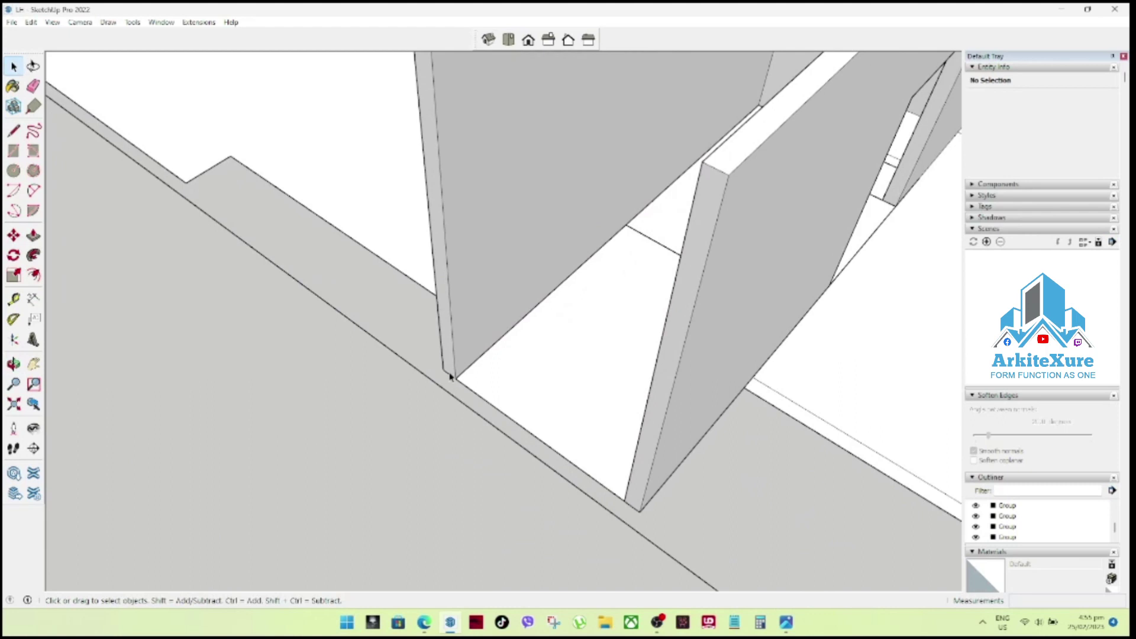
Extend both wall end faces by 0.15 m with Push/Pull.
{"action": "left_click", "coordinate": [448, 371]}
{"action": "key", "text": "p"}
{"action": "left_click", "coordinate": [461, 381]}
{"action": "left_click", "coordinate": [463, 408]}
{"action": "key", "text": "space"}
{"action": "middle_click_drag", "start_coordinate": [492, 396], "coordinate": [614, 456]}
{"action": "key", "text": "p"}
{"action": "left_click", "coordinate": [657, 482]}
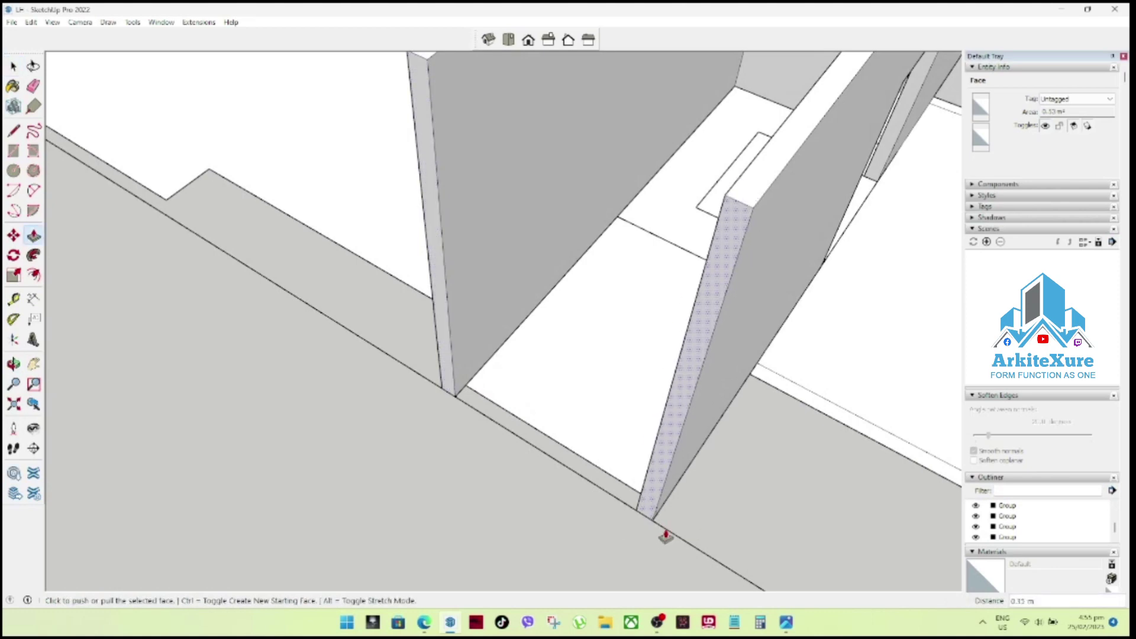
{"action": "left_click", "coordinate": [665, 536]}
{"action": "key", "text": "space"}
Draw a rectangular strip spanning the gap between the two wall bases.
{"action": "middle_click_drag", "start_coordinate": [670, 471], "coordinate": [807, 477]}
{"action": "middle_click_drag", "start_coordinate": [743, 381], "coordinate": [583, 391]}
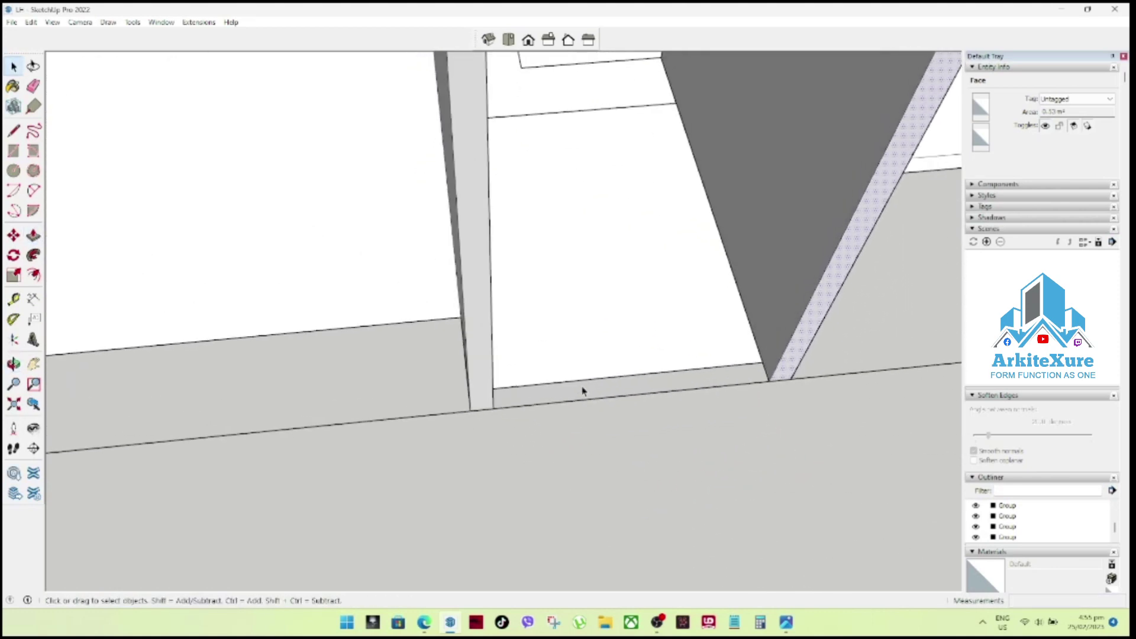
{"action": "left_click", "coordinate": [21, 150]}
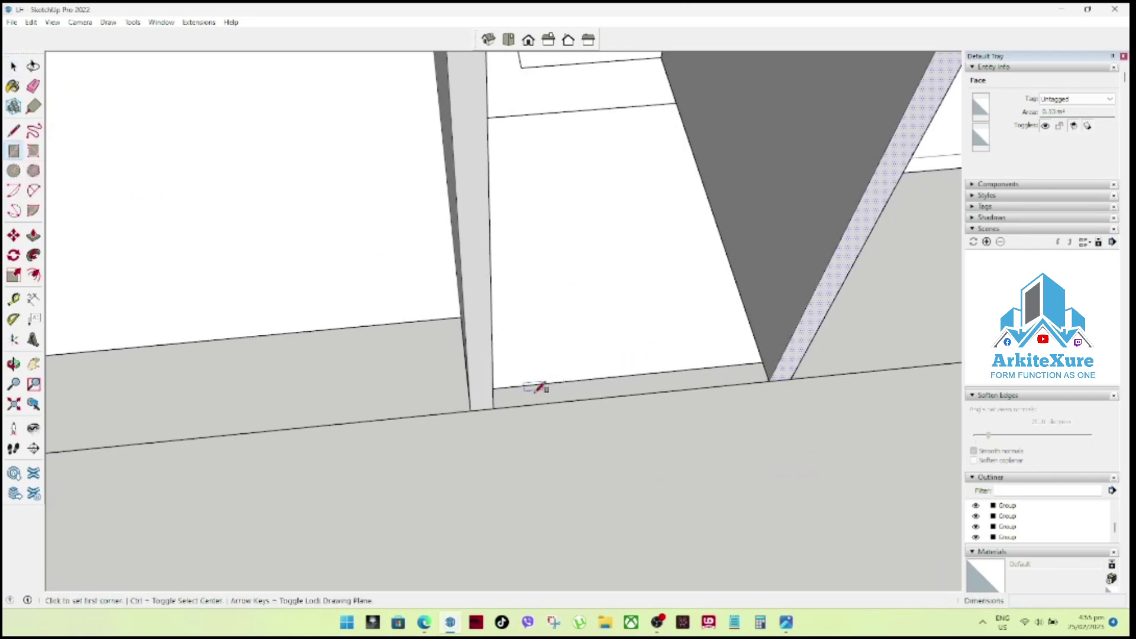
{"action": "left_click", "coordinate": [493, 408]}
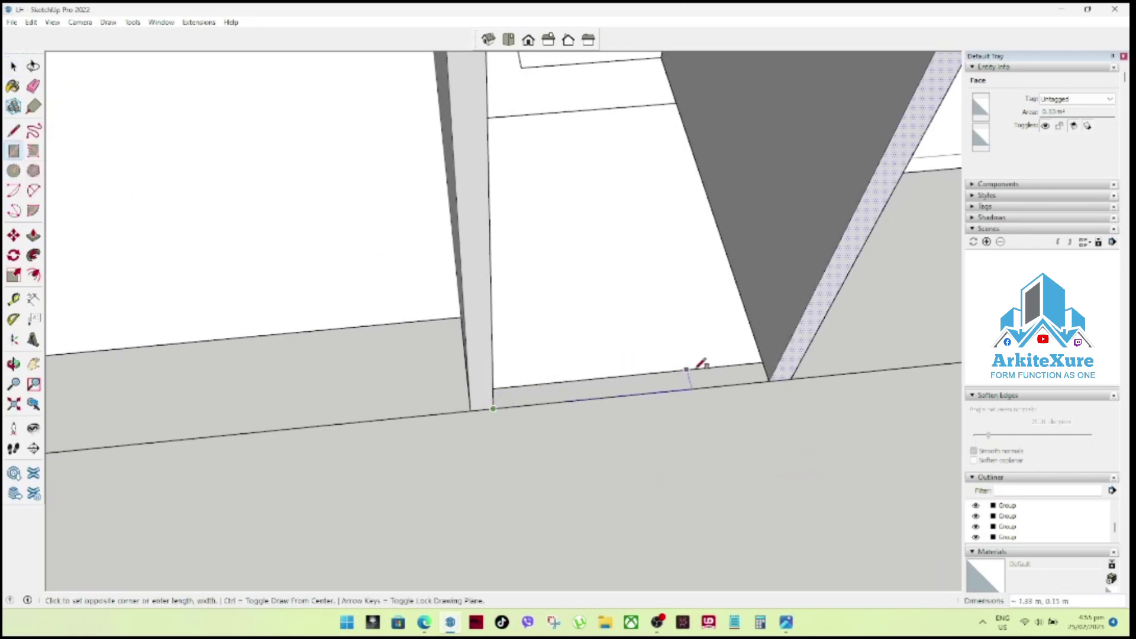
{"action": "left_click", "coordinate": [766, 361]}
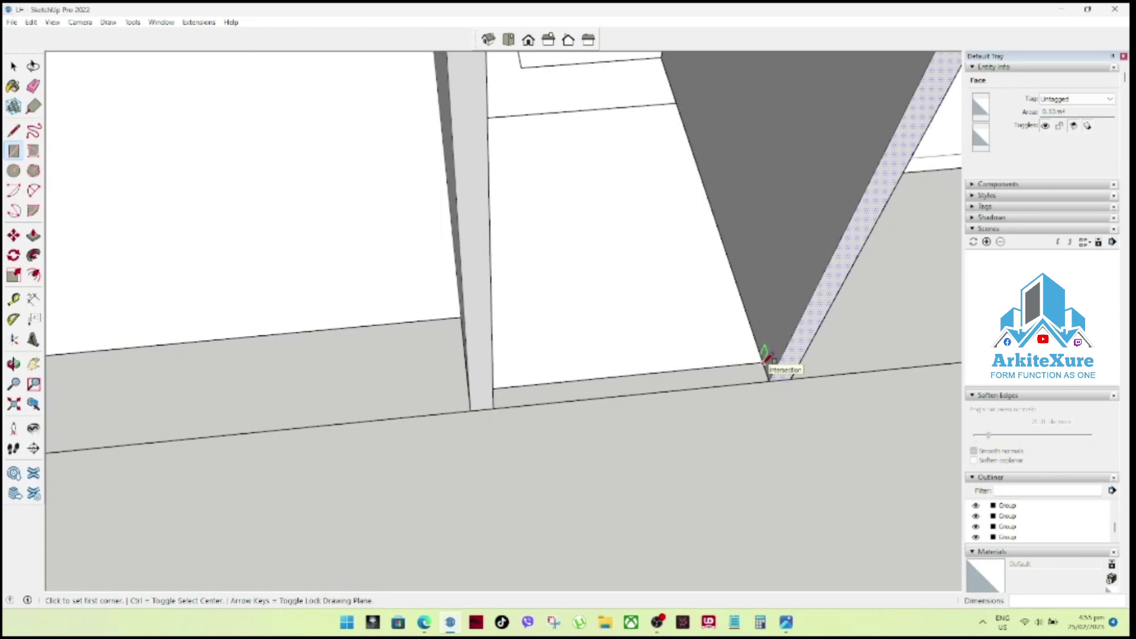
{"action": "left_click", "coordinate": [493, 408]}
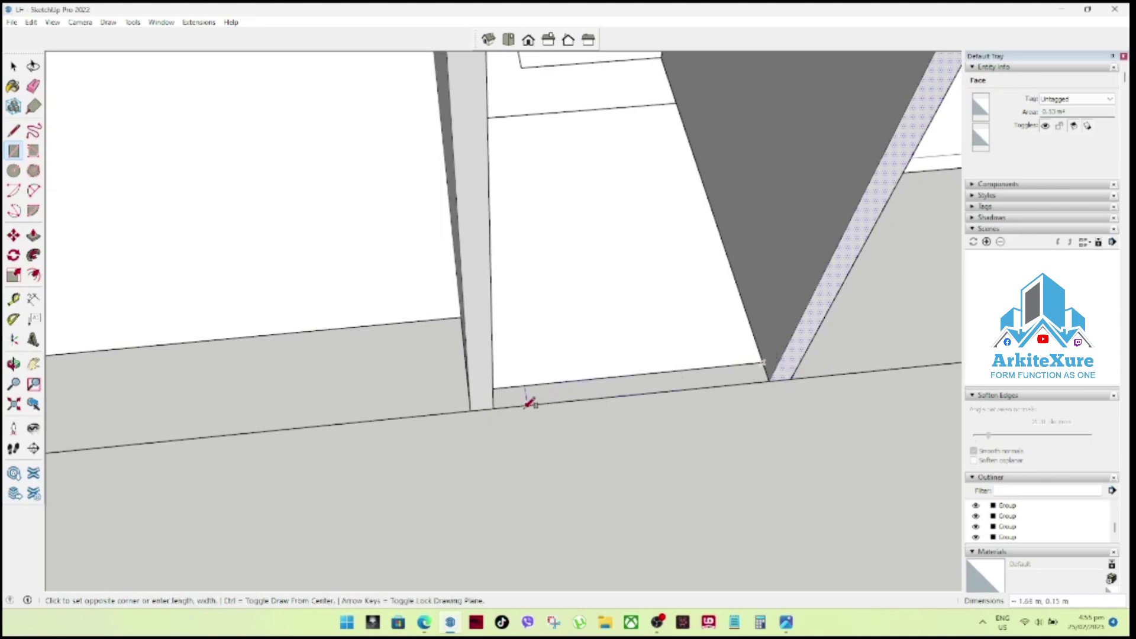
{"action": "key", "text": "space"}
{"action": "middle_click_drag", "start_coordinate": [500, 406], "coordinate": [528, 377]}
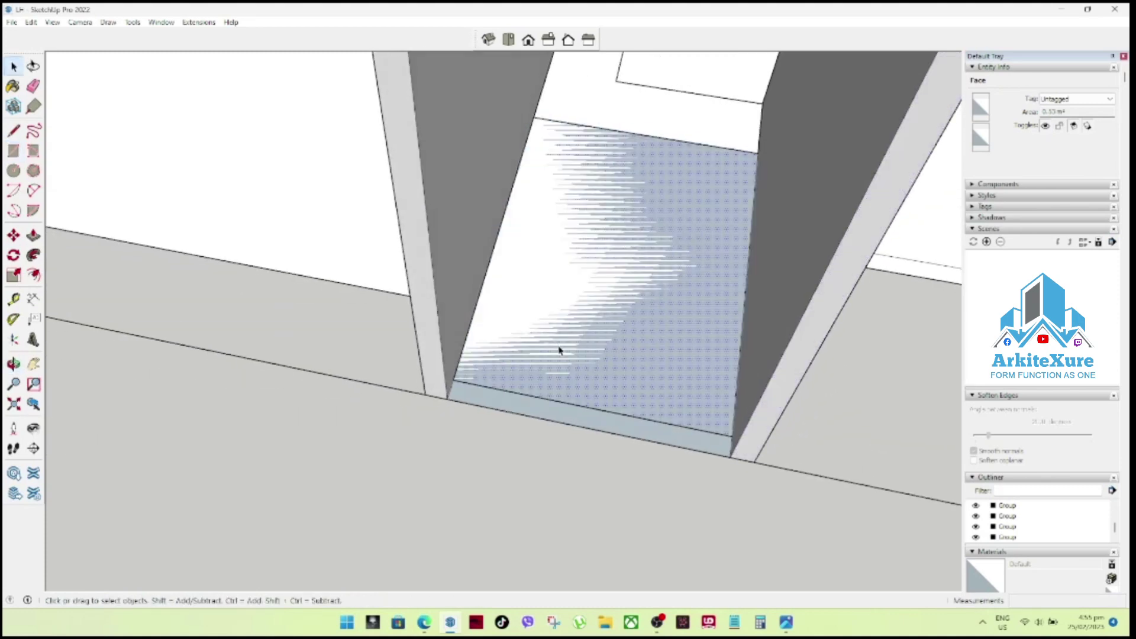
{"action": "key", "text": "Escape"}
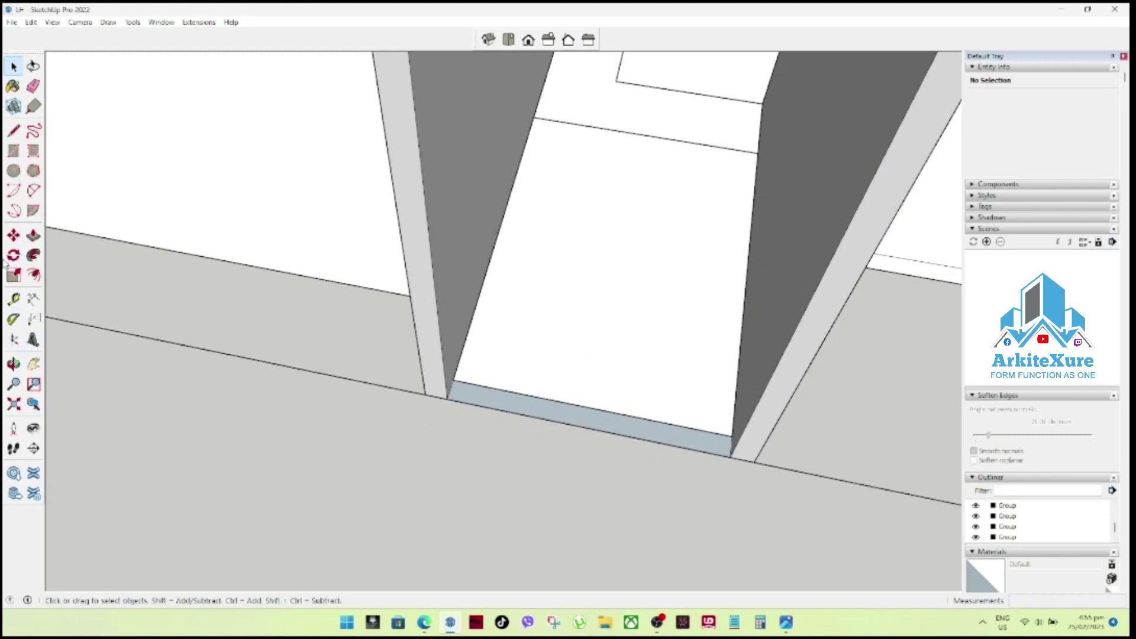
Raise the floor strip into a wall panel that closes the front gap.
{"action": "left_click", "coordinate": [590, 407]}
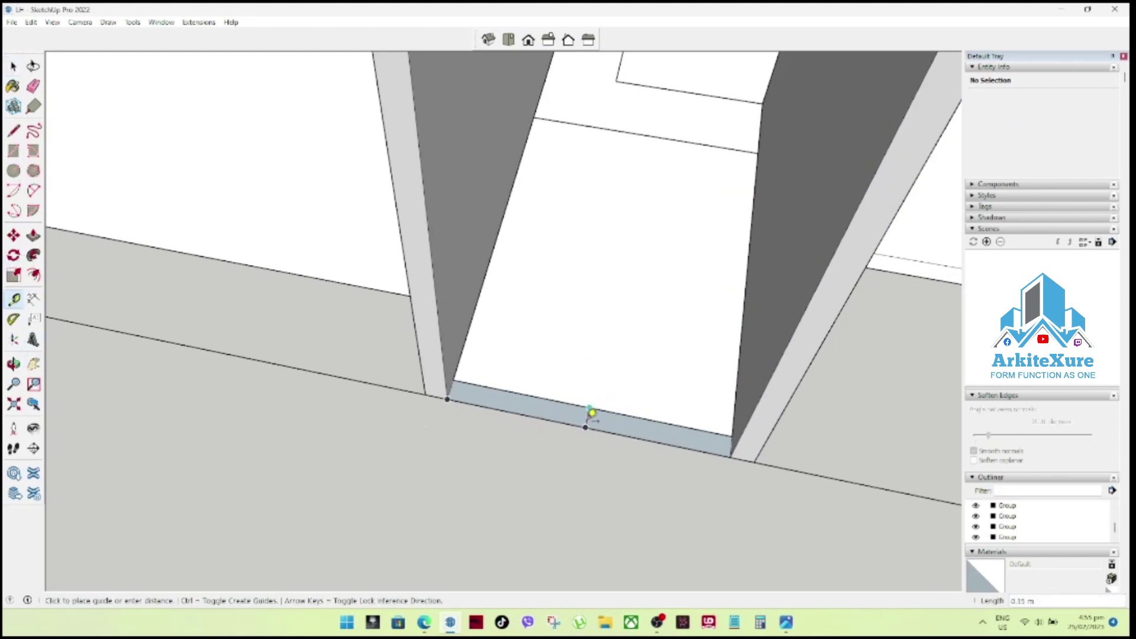
{"action": "key", "text": "space"}
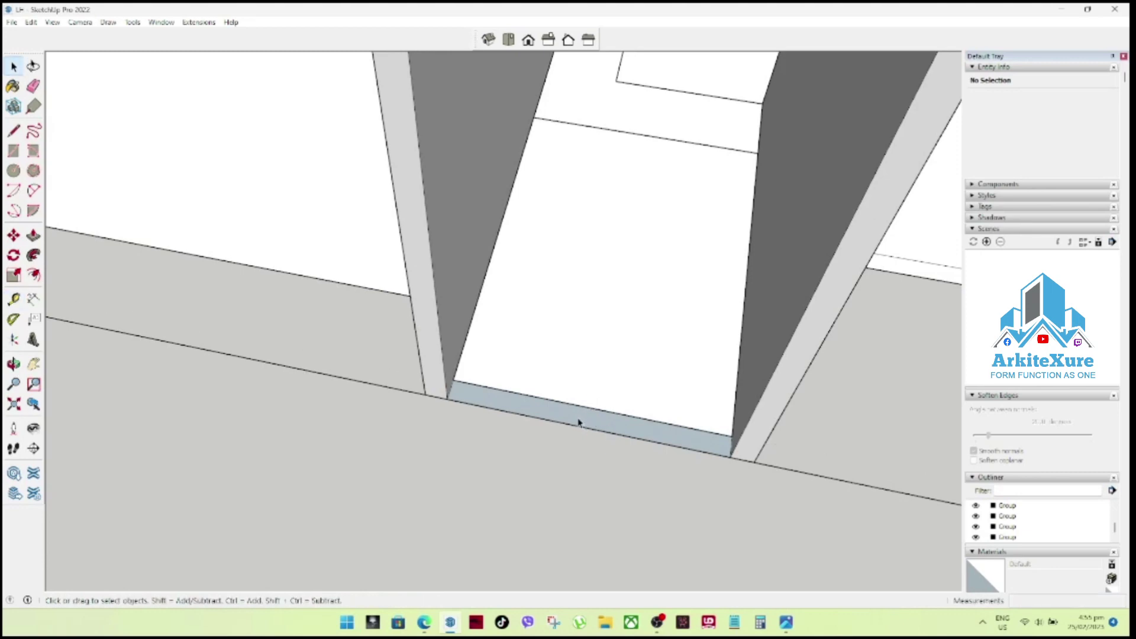
{"action": "key", "text": "p"}
{"action": "left_click", "coordinate": [578, 422]}
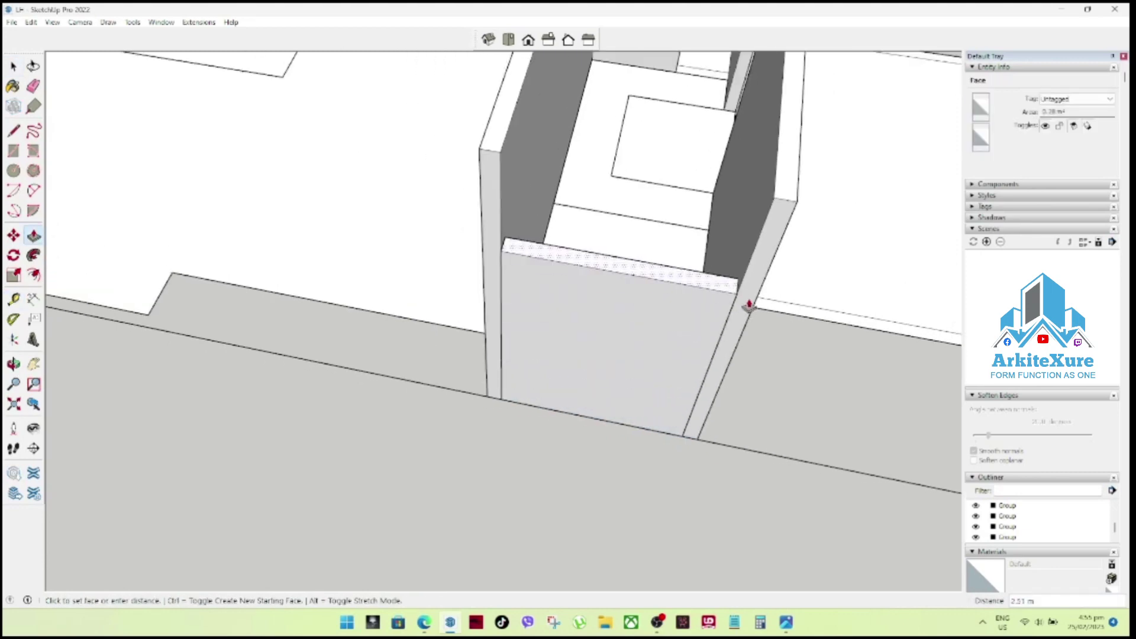
{"action": "left_click", "coordinate": [773, 204]}
{"action": "key", "text": "space"}
{"action": "scroll", "coordinate": [451, 271], "scroll_direction": "down", "scroll_amount": 3}
{"action": "scroll", "coordinate": [580, 391], "scroll_direction": "down", "scroll_amount": 2}
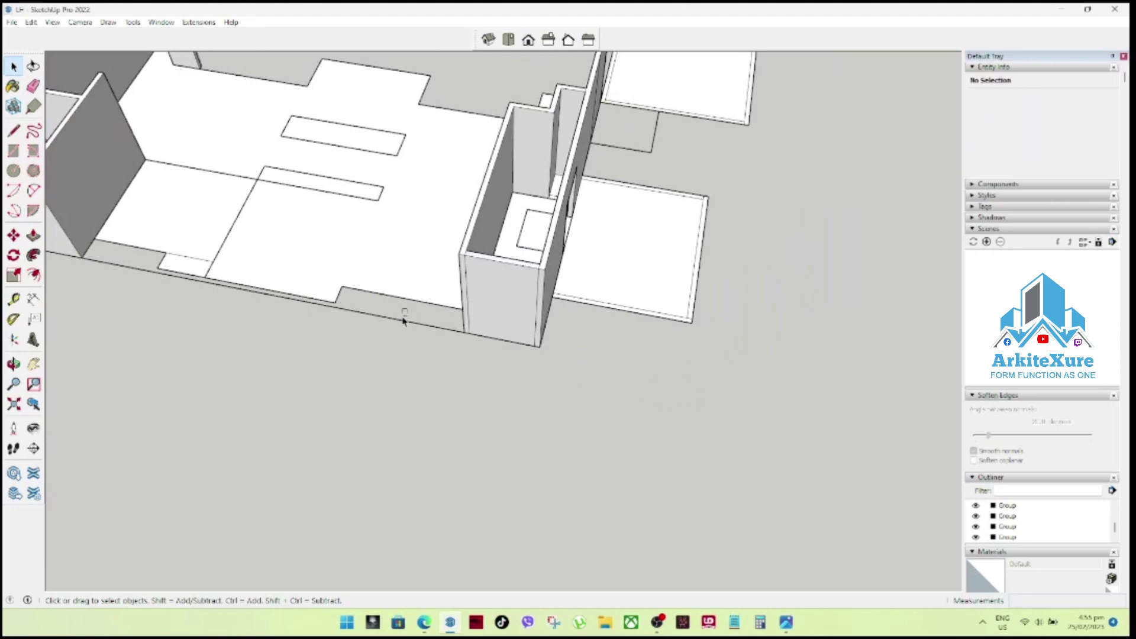
Start extruding the slab face, then cancel the accidental extrusion with Esc.
{"action": "scroll", "coordinate": [409, 343], "scroll_direction": "down", "scroll_amount": 3}
{"action": "mouse_move", "coordinate": [414, 330]}
{"action": "middle_mouse_down"}
{"action": "mouse_move", "coordinate": [657, 393]}
{"action": "mouse_move", "coordinate": [622, 405]}
{"action": "mouse_move", "coordinate": [507, 211]}
{"action": "mouse_move", "coordinate": [401, 96]}
{"action": "mouse_move", "coordinate": [398, 374]}
{"action": "mouse_move", "coordinate": [644, 373]}
{"action": "mouse_move", "coordinate": [460, 375]}
{"action": "mouse_move", "coordinate": [553, 381]}
{"action": "middle_mouse_up"}
{"action": "scroll", "coordinate": [651, 393], "scroll_direction": "down", "scroll_amount": 2}
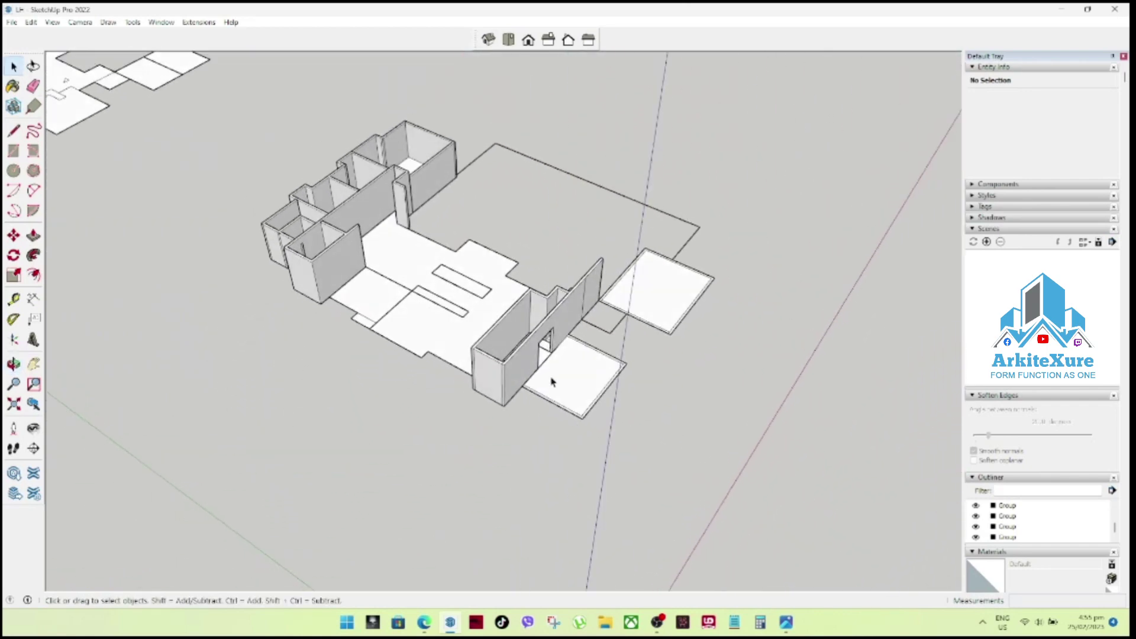
{"action": "scroll", "coordinate": [583, 425], "scroll_direction": "up", "scroll_amount": 4}
{"action": "scroll", "coordinate": [583, 425], "scroll_direction": "up", "scroll_amount": 2}
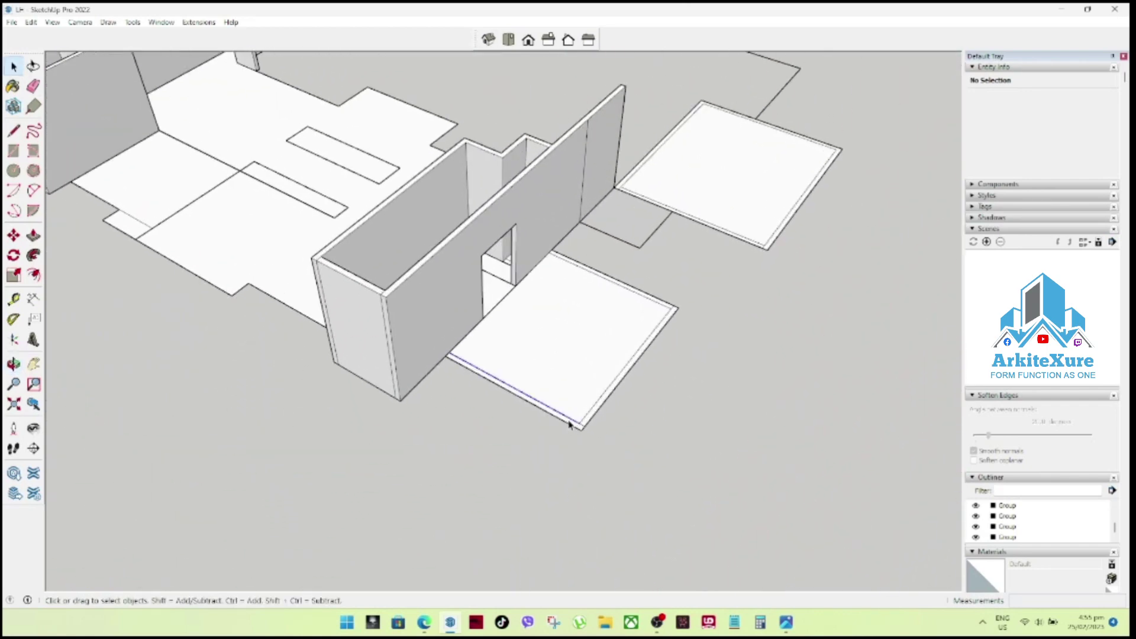
{"action": "left_click", "coordinate": [570, 423]}
{"action": "key", "text": "p"}
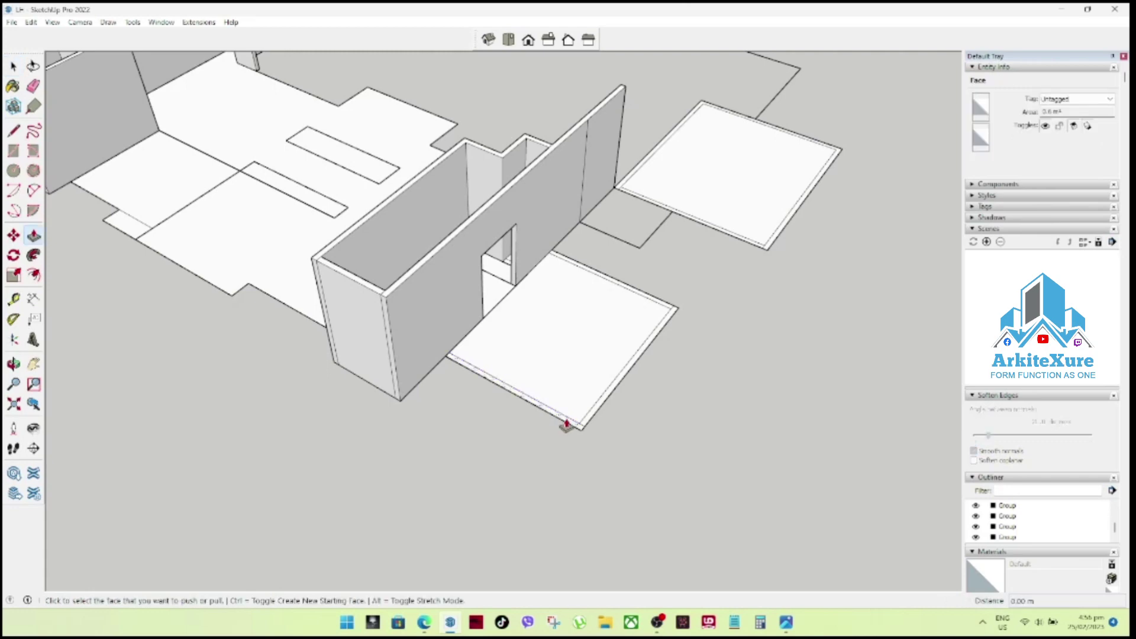
{"action": "left_click", "coordinate": [563, 423]}
{"action": "scroll", "coordinate": [462, 388], "scroll_direction": "down", "scroll_amount": 3}
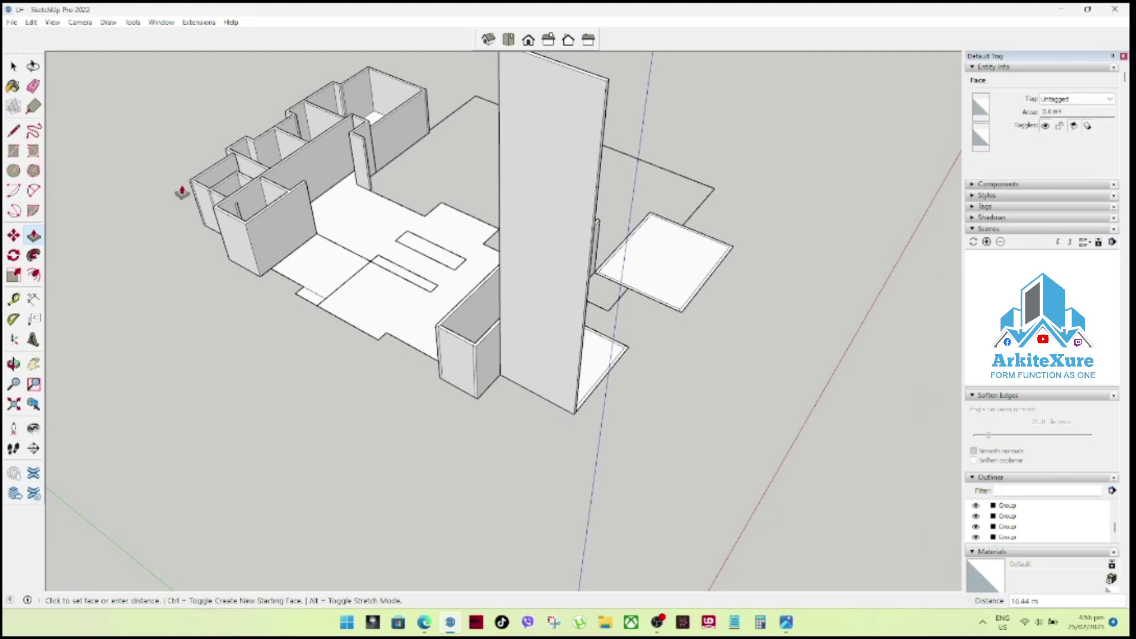
{"action": "key", "text": "Escape"}
Double-click the short front wall piece to repeat the 3.00 m height.
{"action": "mouse_move", "coordinate": [651, 343]}
{"action": "middle_mouse_down"}
{"action": "mouse_move", "coordinate": [533, 408]}
{"action": "mouse_move", "coordinate": [241, 406]}
{"action": "mouse_move", "coordinate": [589, 437]}
{"action": "middle_mouse_up"}
{"action": "scroll", "coordinate": [533, 417], "scroll_direction": "up", "scroll_amount": 3}
{"action": "scroll", "coordinate": [533, 421], "scroll_direction": "up", "scroll_amount": 2}
{"action": "double_click", "coordinate": [565, 416]}
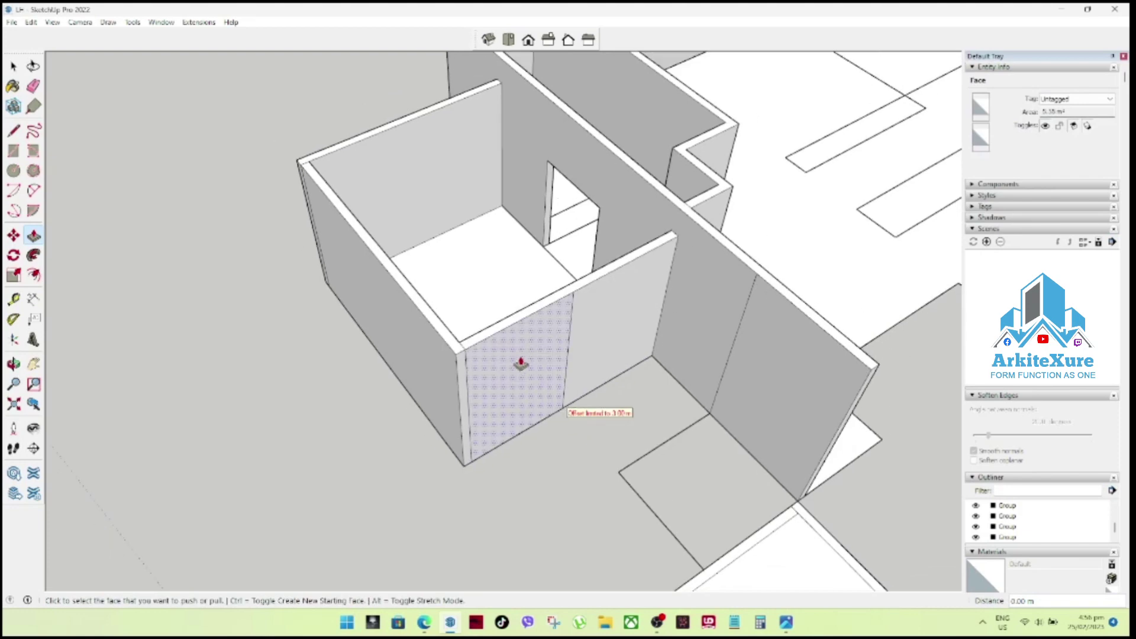
{"action": "scroll", "coordinate": [589, 406], "scroll_direction": "down", "scroll_amount": 3}
{"action": "key", "text": "space"}
{"action": "scroll", "coordinate": [551, 430], "scroll_direction": "down", "scroll_amount": 3}
{"action": "mouse_move", "coordinate": [550, 431]}
{"action": "middle_mouse_down"}
{"action": "mouse_move", "coordinate": [863, 452]}
{"action": "mouse_move", "coordinate": [800, 391]}
{"action": "middle_mouse_up"}
{"action": "right_click", "coordinate": [771, 365]}
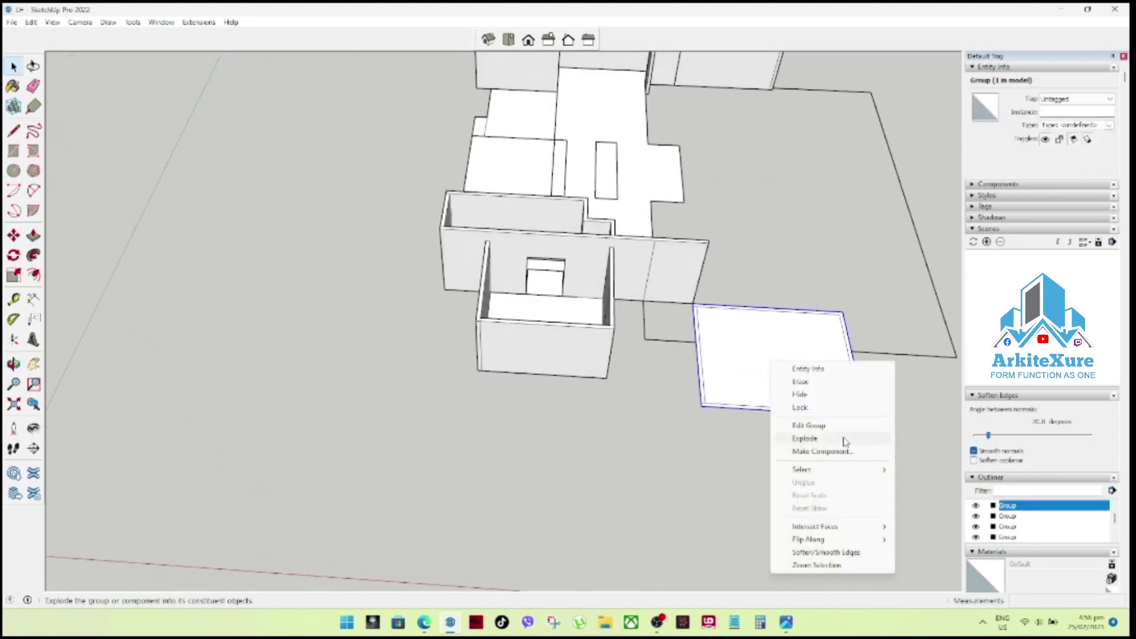
Explode the slab group into loose geometry and inspect the walls.
{"action": "left_click", "coordinate": [806, 438]}
{"action": "left_click", "coordinate": [636, 417]}
{"action": "scroll", "coordinate": [681, 379], "scroll_direction": "up", "scroll_amount": 3}
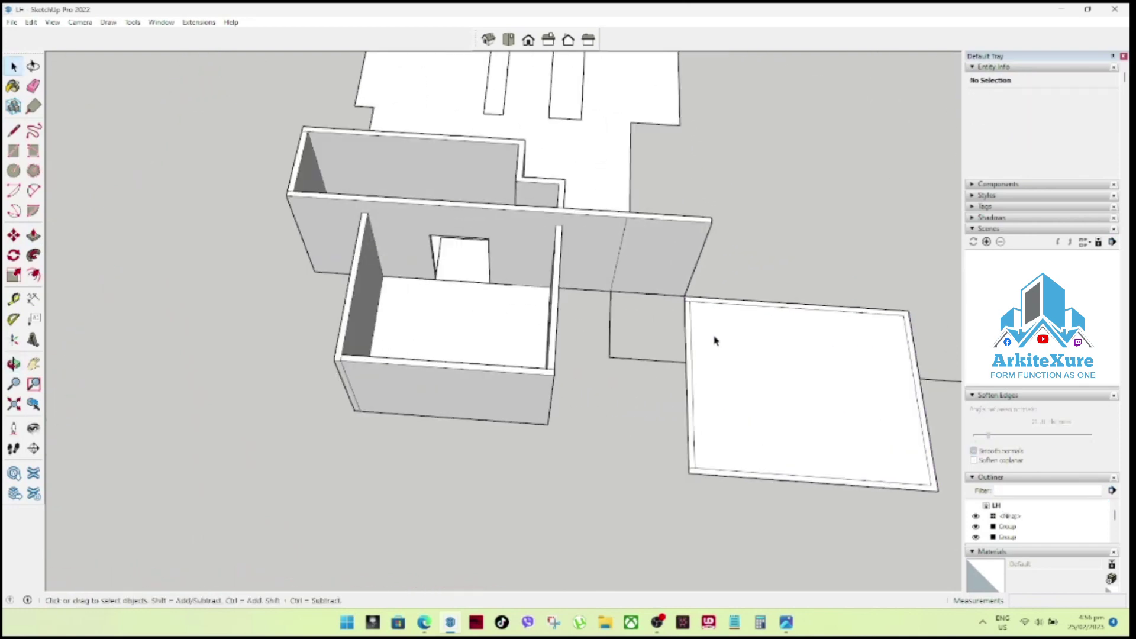
{"action": "mouse_move", "coordinate": [700, 329]}
{"action": "middle_mouse_down"}
{"action": "mouse_move", "coordinate": [589, 193]}
{"action": "mouse_move", "coordinate": [616, 240]}
{"action": "middle_mouse_up"}
{"action": "scroll", "coordinate": [622, 254], "scroll_direction": "up", "scroll_amount": 2}
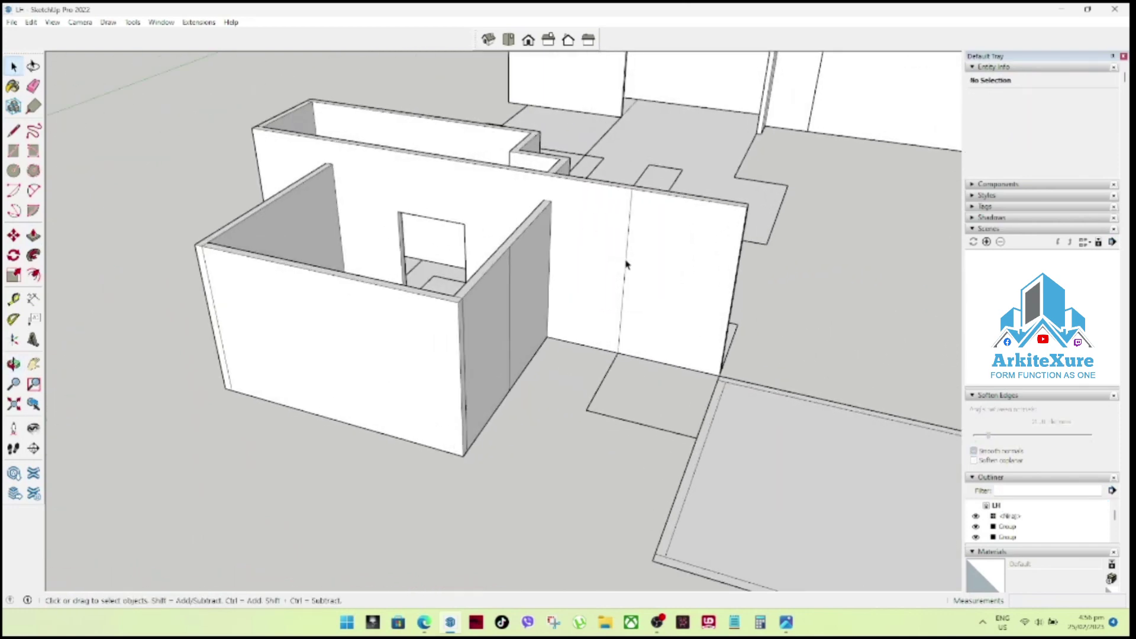
{"action": "left_click", "coordinate": [627, 264]}
{"action": "scroll", "coordinate": [626, 265], "scroll_direction": "down", "scroll_amount": 3}
{"action": "scroll", "coordinate": [627, 263], "scroll_direction": "down", "scroll_amount": 6}
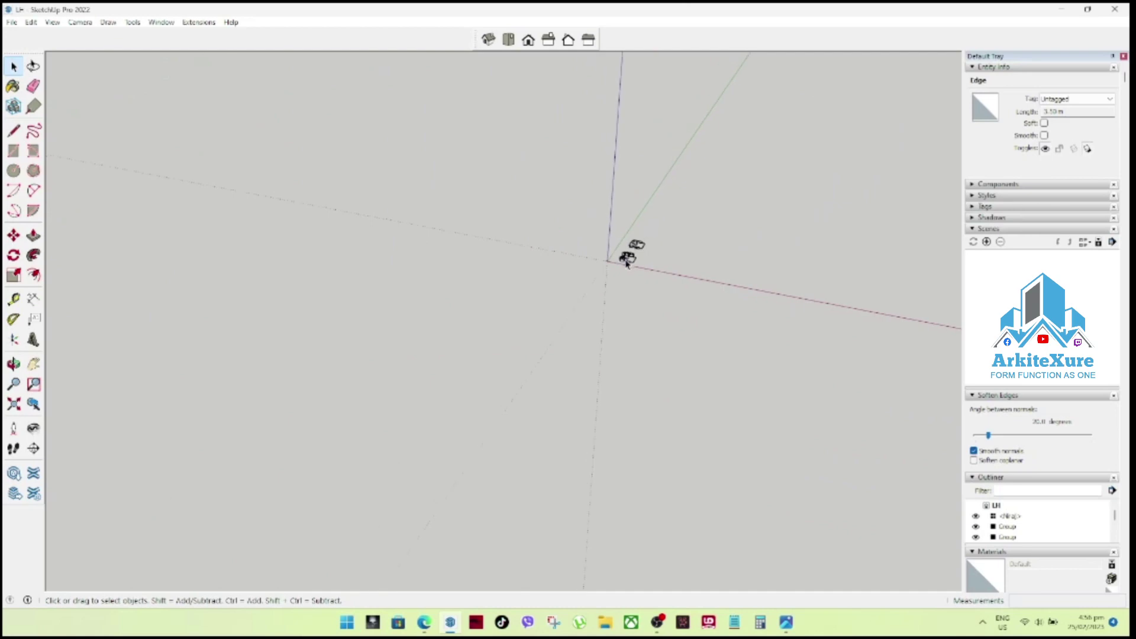
{"action": "scroll", "coordinate": [627, 263], "scroll_direction": "up", "scroll_amount": 2}
{"action": "scroll", "coordinate": [621, 278], "scroll_direction": "up", "scroll_amount": 2}
{"action": "scroll", "coordinate": [621, 272], "scroll_direction": "up", "scroll_amount": 3}
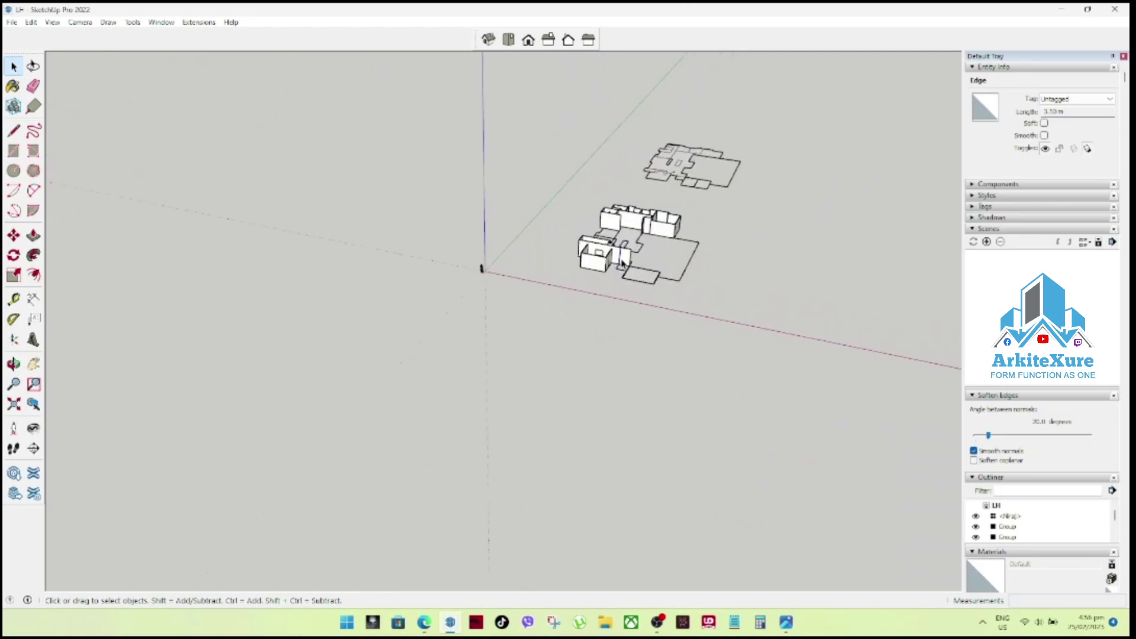
{"action": "scroll", "coordinate": [617, 264], "scroll_direction": "up", "scroll_amount": 3}
{"action": "scroll", "coordinate": [617, 264], "scroll_direction": "up", "scroll_amount": 1}
{"action": "scroll", "coordinate": [620, 260], "scroll_direction": "up", "scroll_amount": 2}
{"action": "scroll", "coordinate": [619, 257], "scroll_direction": "up", "scroll_amount": 2}
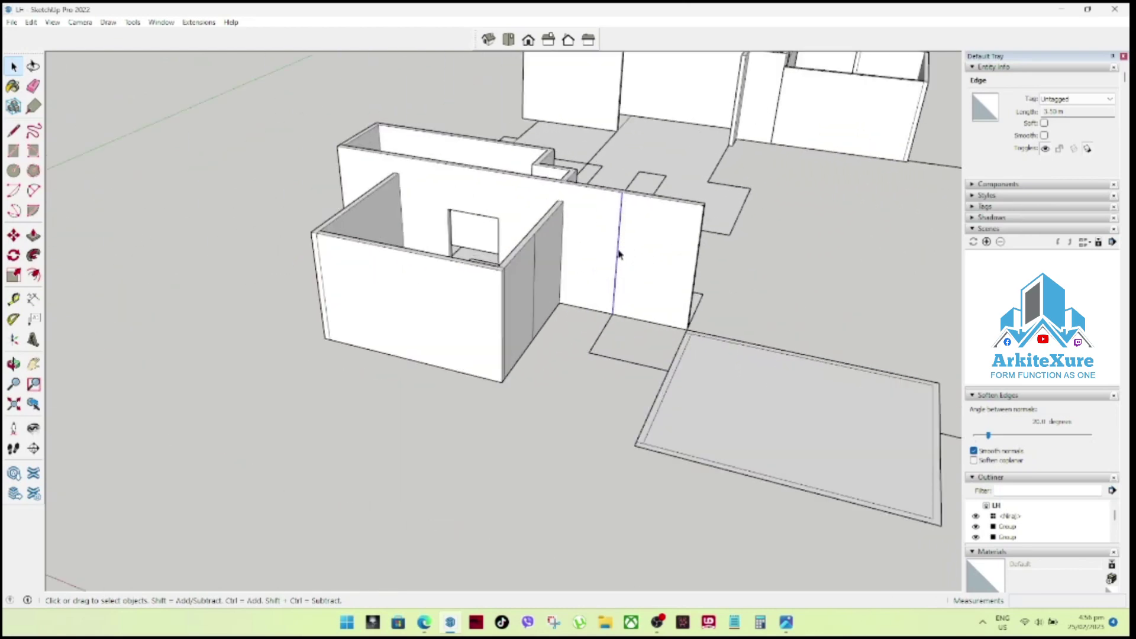
{"action": "scroll", "coordinate": [615, 270], "scroll_direction": "up", "scroll_amount": 2}
{"action": "scroll", "coordinate": [616, 272], "scroll_direction": "down", "scroll_amount": 1}
Draw a square floor face at the empty corner beside the room.
{"action": "middle_click_drag", "start_coordinate": [599, 337], "coordinate": [535, 338]}
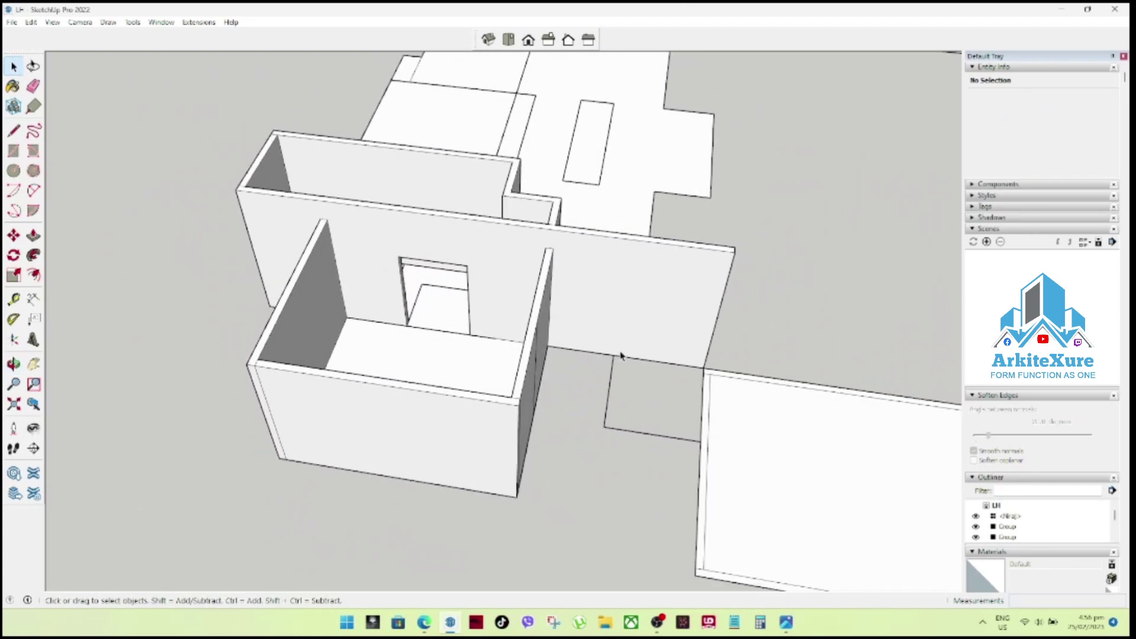
{"action": "scroll", "coordinate": [592, 350], "scroll_direction": "up", "scroll_amount": 1}
{"action": "scroll", "coordinate": [651, 403], "scroll_direction": "up", "scroll_amount": 2}
{"action": "middle_click_drag", "start_coordinate": [647, 393], "coordinate": [540, 393]}
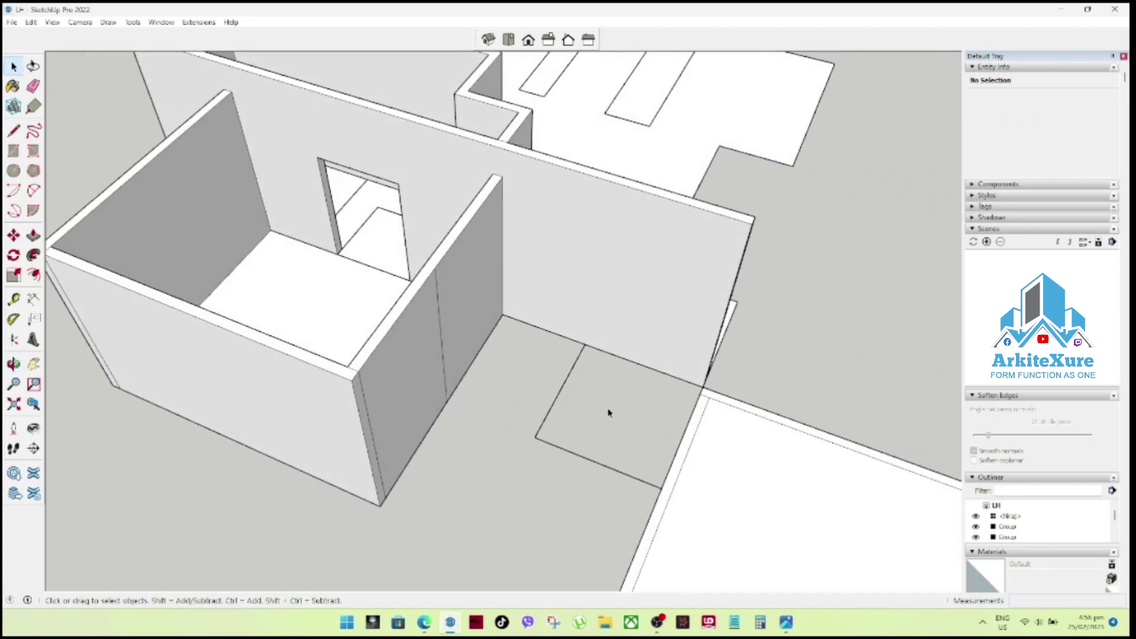
{"action": "scroll", "coordinate": [583, 413], "scroll_direction": "up", "scroll_amount": 2}
{"action": "left_click", "coordinate": [15, 153]}
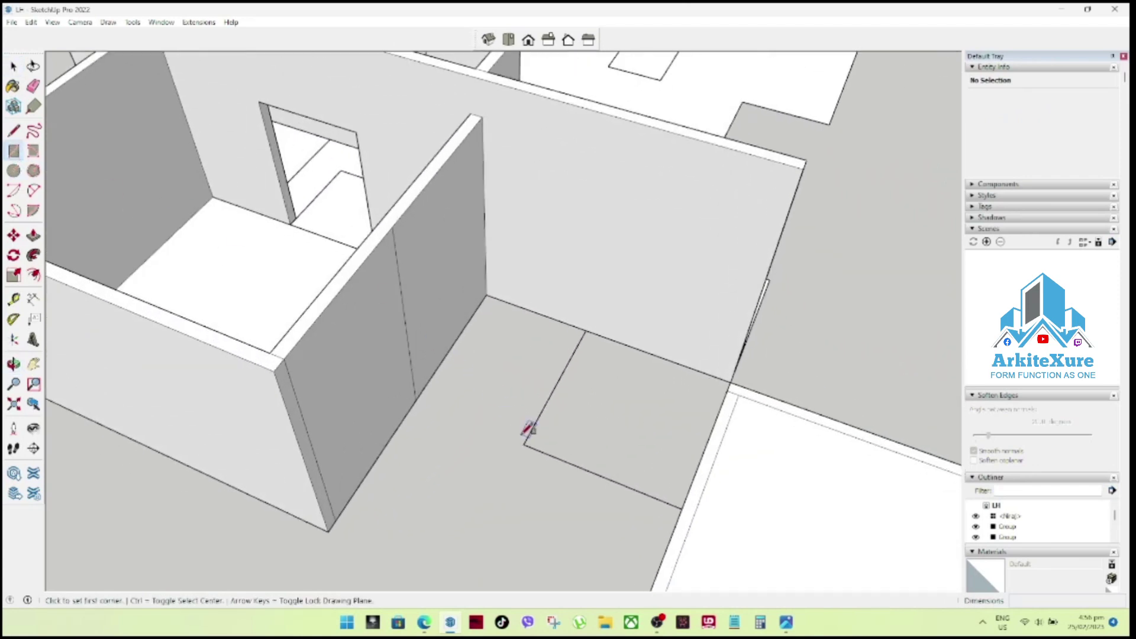
{"action": "left_click", "coordinate": [524, 444]}
{"action": "left_click", "coordinate": [732, 382]}
{"action": "middle_click_drag", "start_coordinate": [732, 382], "coordinate": [673, 393]}
Begin an inward offset border on the square floor face.
{"action": "left_click", "coordinate": [529, 393]}
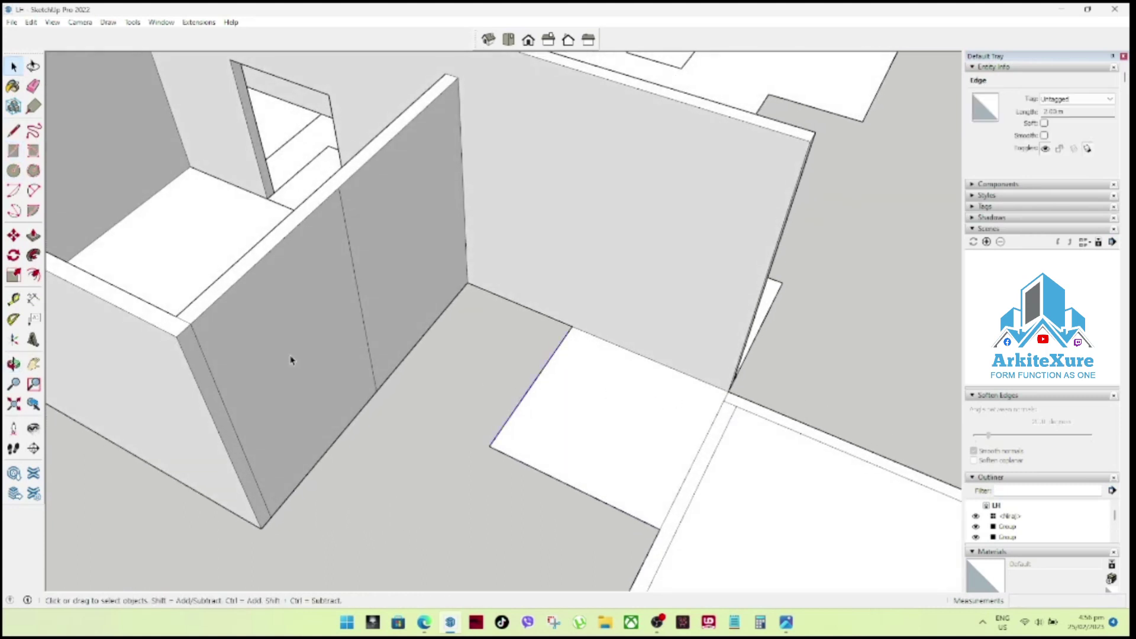
{"action": "left_click", "coordinate": [33, 274]}
{"action": "left_click", "coordinate": [527, 391]}
{"action": "type", "text": "15"}
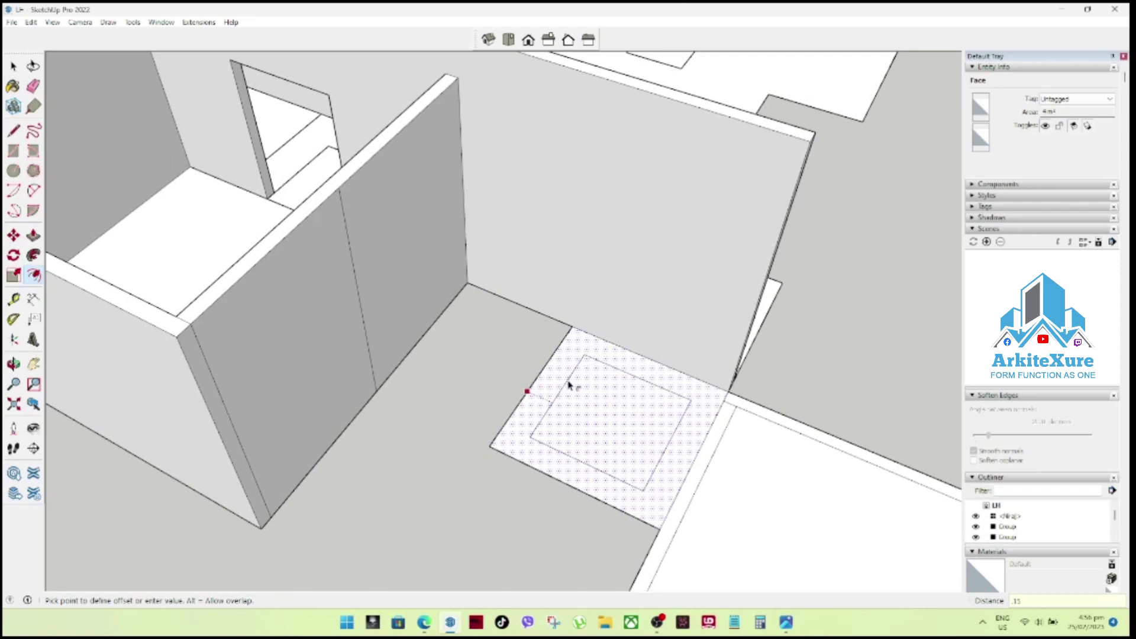
Commit the inset border on the square slab and start a line at its corner.
{"action": "key", "text": "Return"}
{"action": "key", "text": "space"}
{"action": "key", "text": "l"}
{"action": "left_click", "coordinate": [579, 338]}
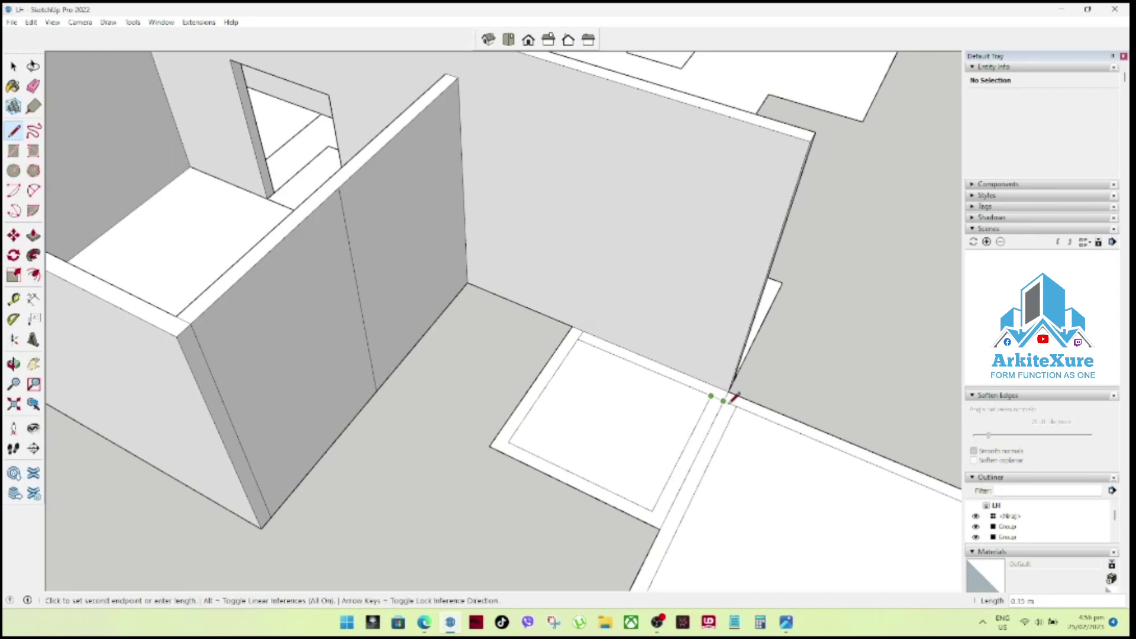
{"action": "key", "text": "space"}
{"action": "left_click", "coordinate": [666, 492]}
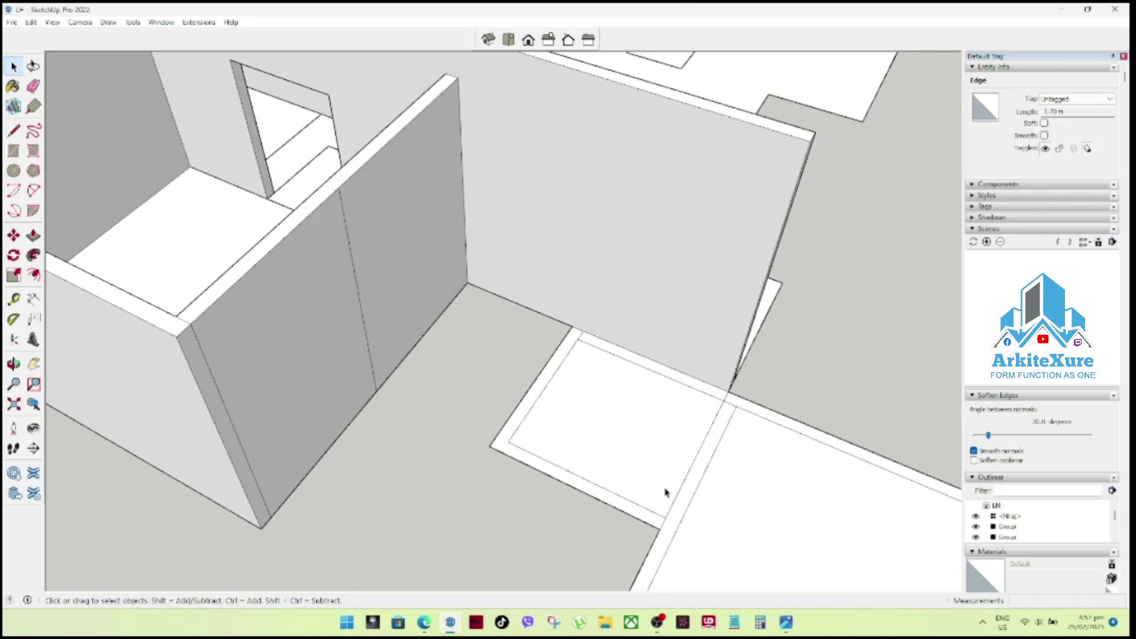
{"action": "key", "text": "Escape"}
Push/pull the thin border strips up to wall height as new wall pieces.
{"action": "scroll", "coordinate": [693, 390], "scroll_direction": "down", "scroll_amount": 5}
{"action": "scroll", "coordinate": [622, 393], "scroll_direction": "down", "scroll_amount": 2}
{"action": "scroll", "coordinate": [616, 398], "scroll_direction": "up", "scroll_amount": 2}
{"action": "scroll", "coordinate": [713, 410], "scroll_direction": "up", "scroll_amount": 4}
{"action": "key", "text": "p"}
{"action": "left_click", "coordinate": [650, 425]}
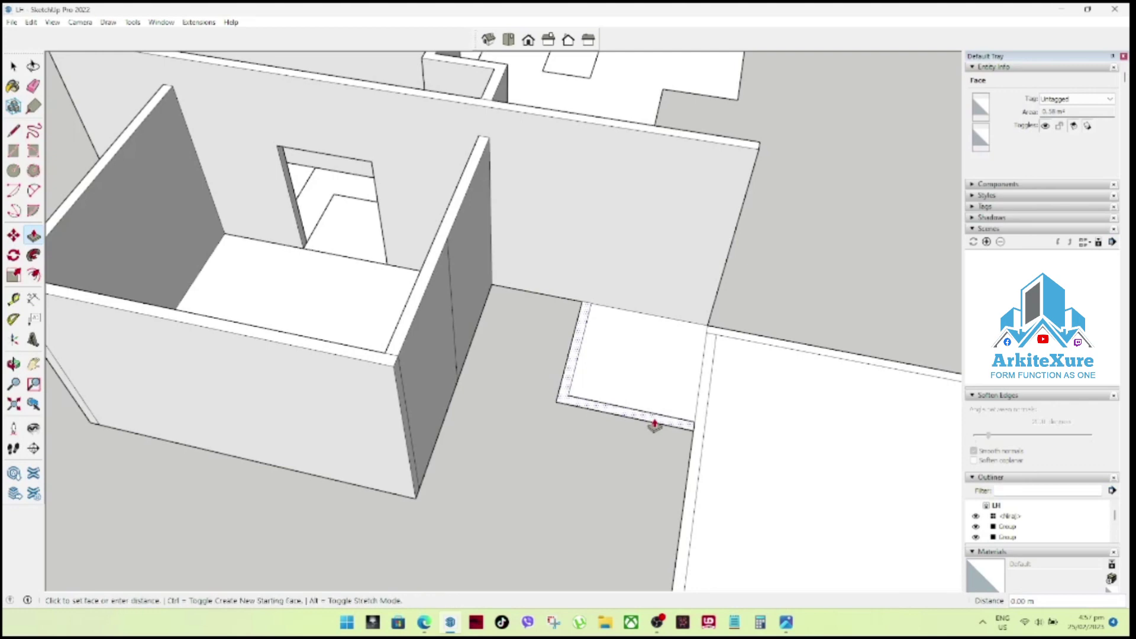
{"action": "left_click", "coordinate": [684, 446]}
{"action": "left_click", "coordinate": [682, 287]}
{"action": "scroll", "coordinate": [579, 310], "scroll_direction": "down", "scroll_amount": 3}
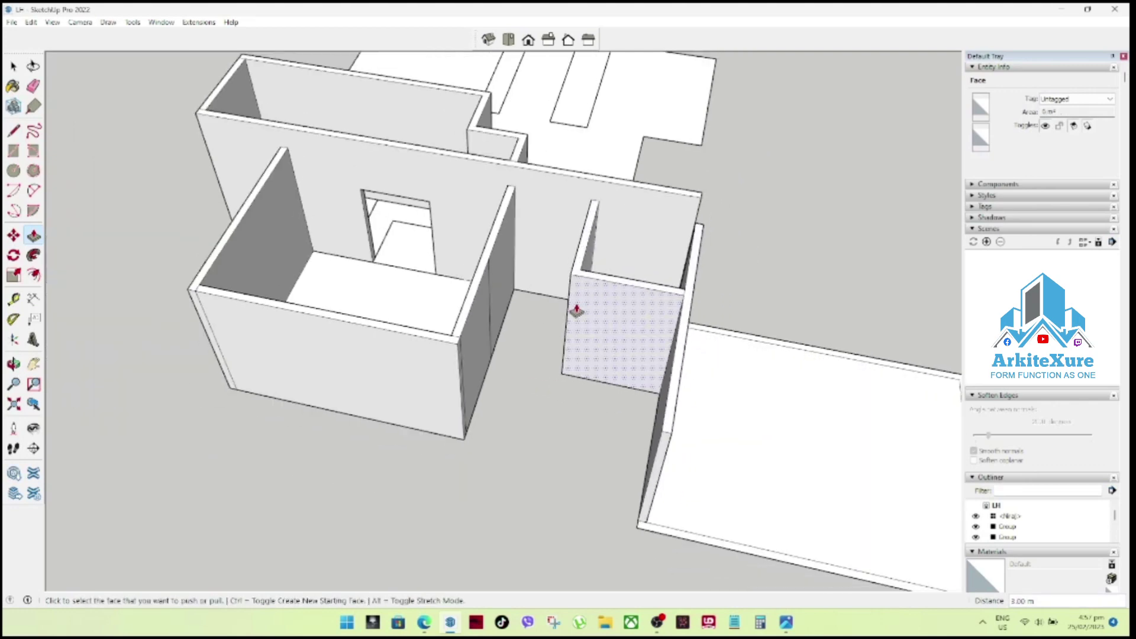
{"action": "scroll", "coordinate": [579, 310], "scroll_direction": "down", "scroll_amount": 2}
Pull the front room's side wall face outward.
{"action": "key", "text": "Escape"}
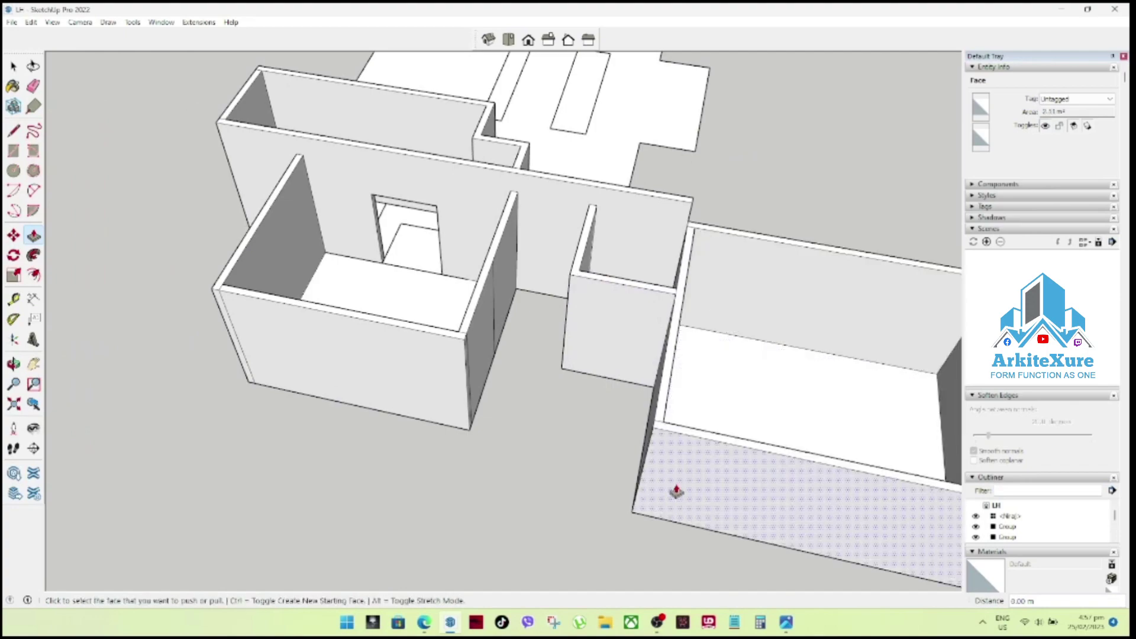
{"action": "scroll", "coordinate": [645, 450], "scroll_direction": "down", "scroll_amount": 5}
{"action": "key", "text": "o"}
{"action": "mouse_move", "coordinate": [789, 294]}
{"action": "left_mouse_down"}
{"action": "mouse_move", "coordinate": [408, 219]}
{"action": "mouse_move", "coordinate": [415, 323]}
{"action": "left_mouse_up"}
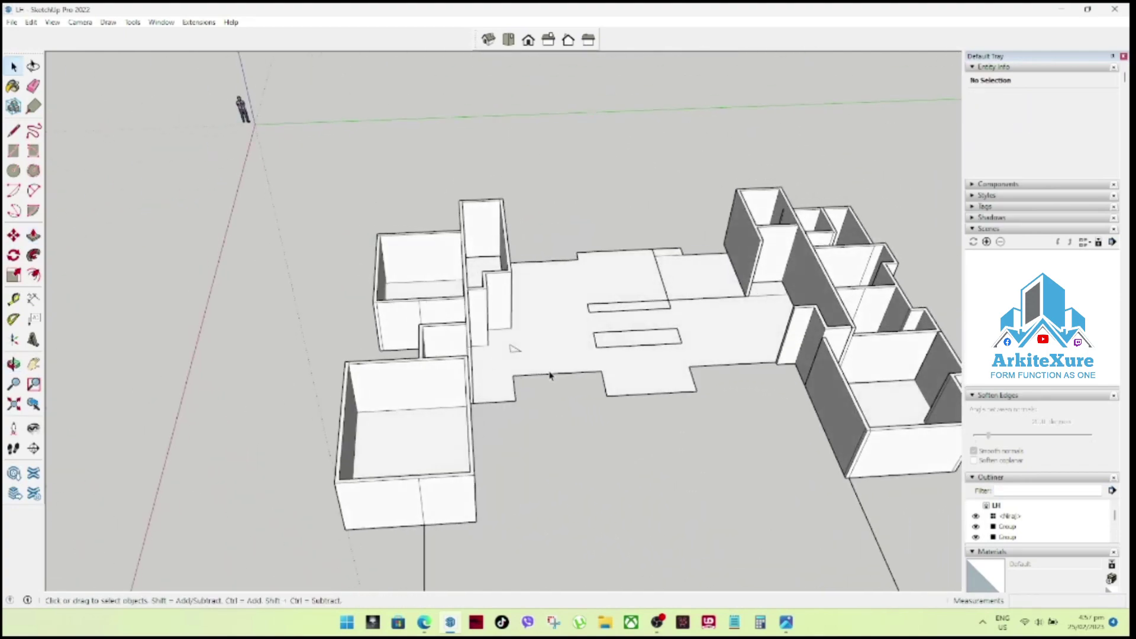
{"action": "key", "text": "space"}
{"action": "scroll", "coordinate": [444, 384], "scroll_direction": "up", "scroll_amount": 3}
{"action": "scroll", "coordinate": [500, 457], "scroll_direction": "up", "scroll_amount": 2}
{"action": "scroll", "coordinate": [500, 457], "scroll_direction": "up", "scroll_amount": 2}
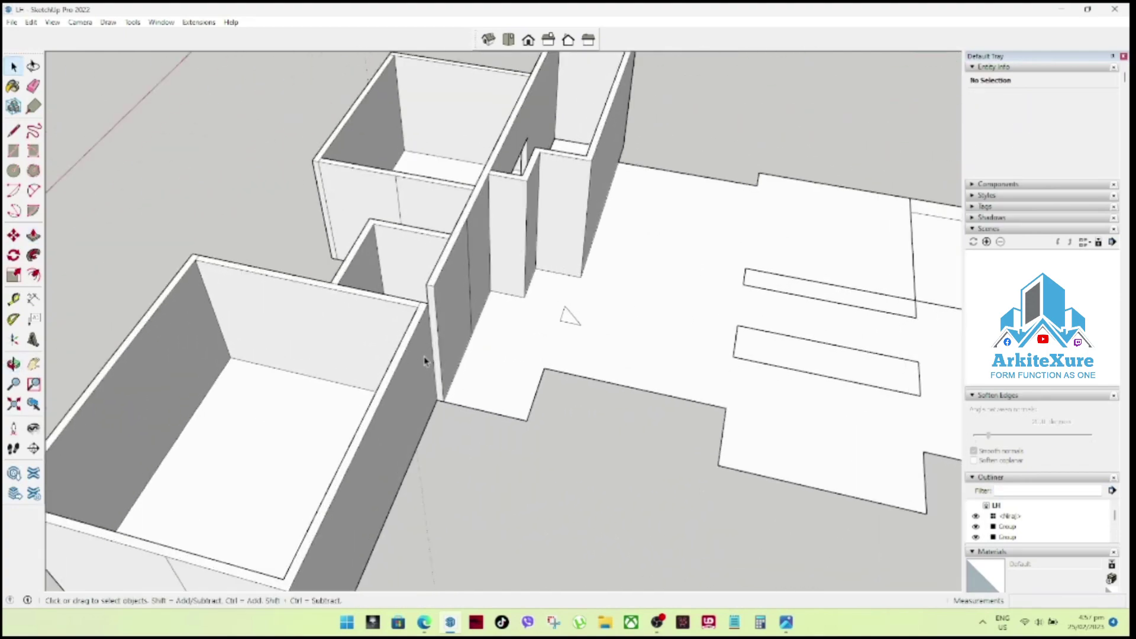
{"action": "scroll", "coordinate": [520, 427], "scroll_direction": "up", "scroll_amount": 2}
{"action": "mouse_move", "coordinate": [539, 398]}
{"action": "middle_mouse_down"}
{"action": "mouse_move", "coordinate": [579, 507]}
{"action": "mouse_move", "coordinate": [568, 432]}
{"action": "mouse_move", "coordinate": [447, 325]}
{"action": "mouse_move", "coordinate": [479, 346]}
{"action": "middle_mouse_up"}
{"action": "scroll", "coordinate": [521, 393], "scroll_direction": "down", "scroll_amount": 2}
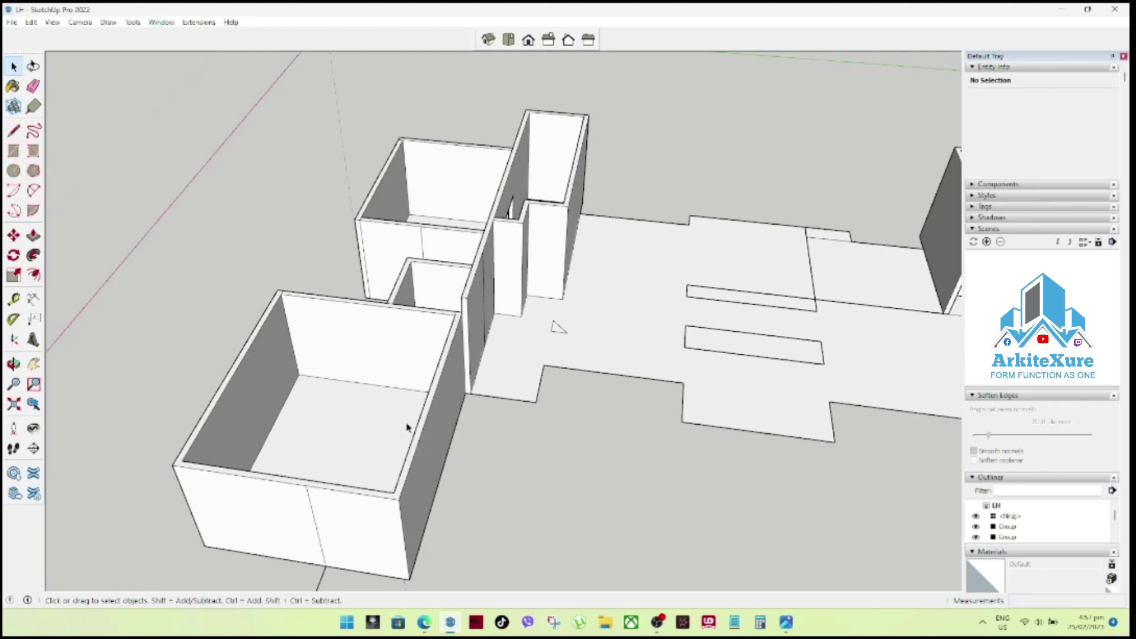
{"action": "scroll", "coordinate": [451, 413], "scroll_direction": "up", "scroll_amount": 2}
{"action": "left_click", "coordinate": [451, 412]}
{"action": "key", "text": "p"}
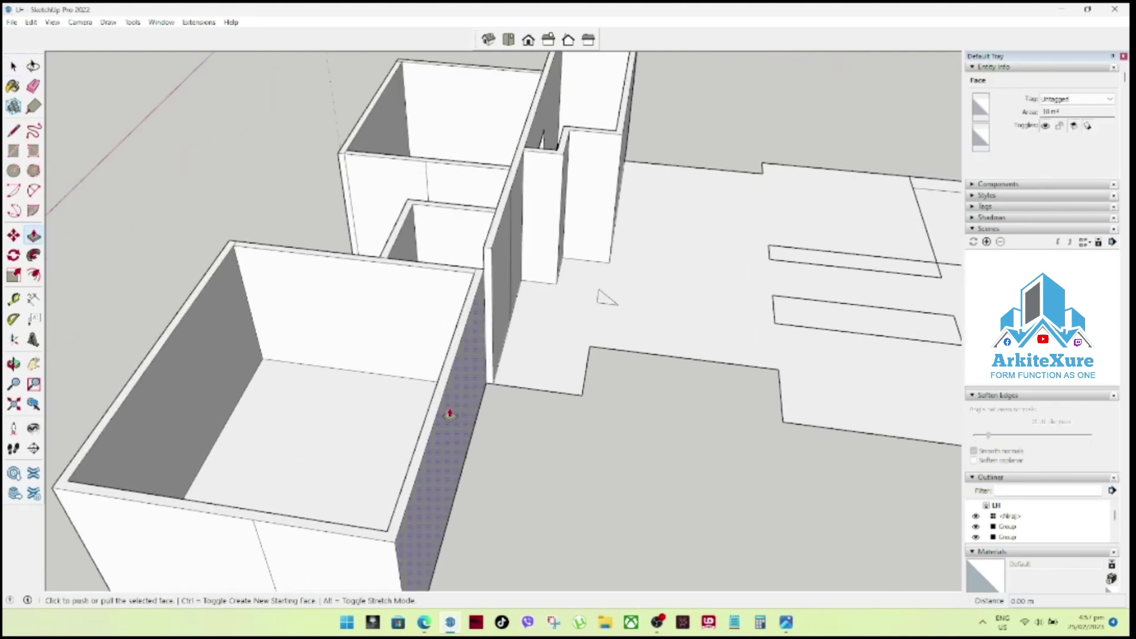
{"action": "left_click", "coordinate": [451, 412]}
{"action": "key", "text": "space"}
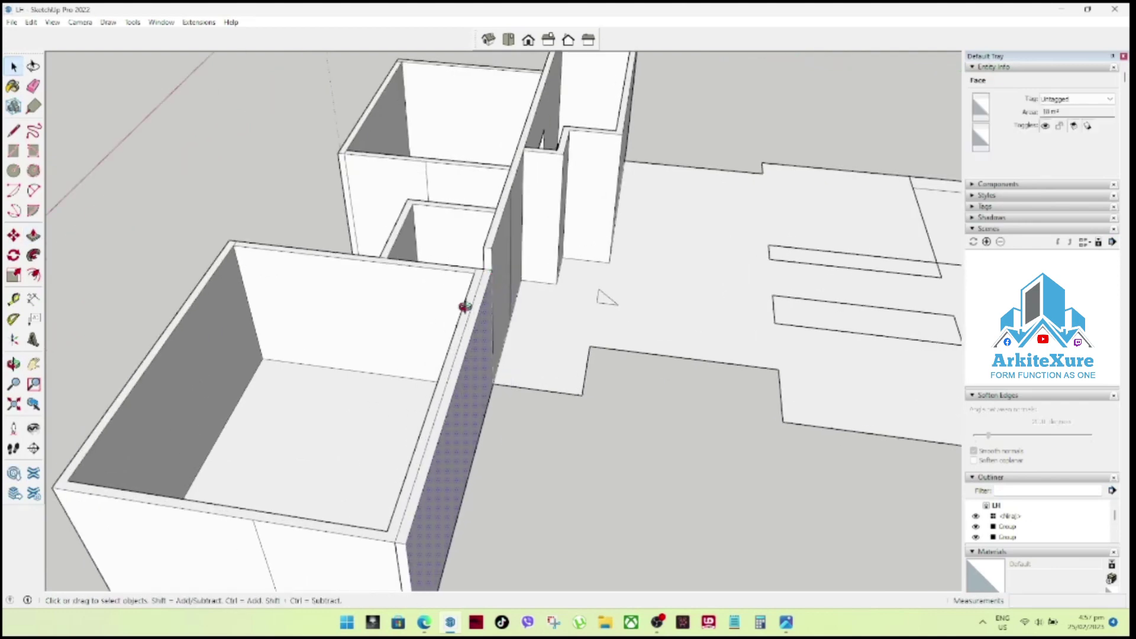
Pull the front room's inner wall face 0.35 m further.
{"action": "middle_click_drag", "start_coordinate": [464, 304], "coordinate": [681, 360]}
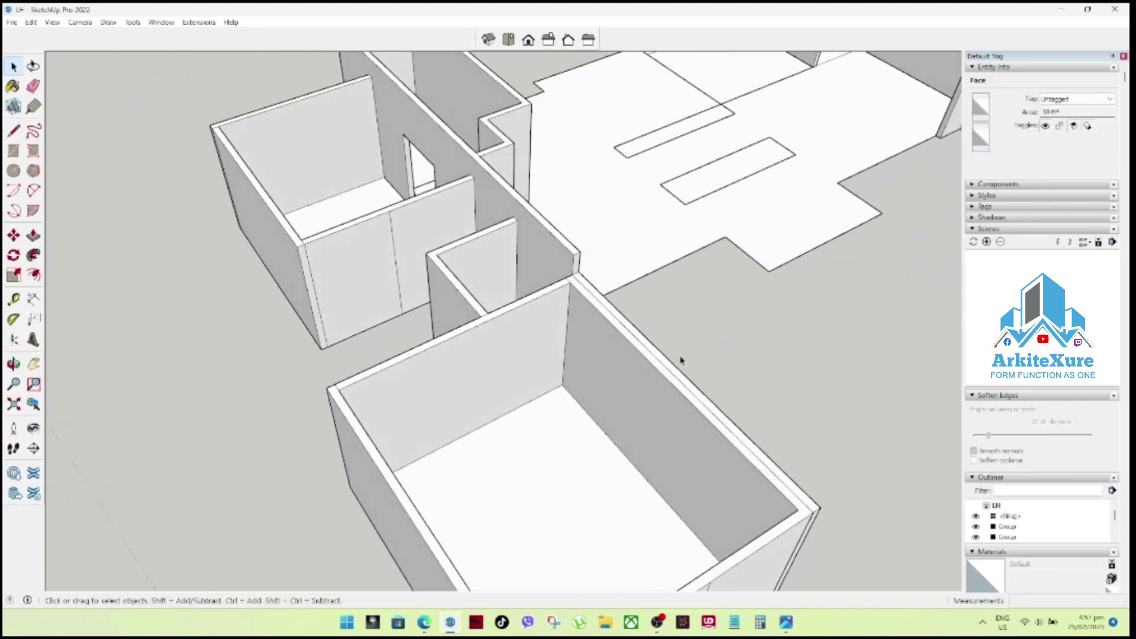
{"action": "key", "text": "p"}
{"action": "left_click", "coordinate": [617, 377]}
{"action": "left_click", "coordinate": [622, 329]}
{"action": "key", "text": "space"}
Orbit and zoom around the rooms to check the wall corners.
{"action": "scroll", "coordinate": [532, 304], "scroll_direction": "up", "scroll_amount": 2}
{"action": "scroll", "coordinate": [535, 307], "scroll_direction": "up", "scroll_amount": 2}
{"action": "scroll", "coordinate": [540, 316], "scroll_direction": "up", "scroll_amount": 2}
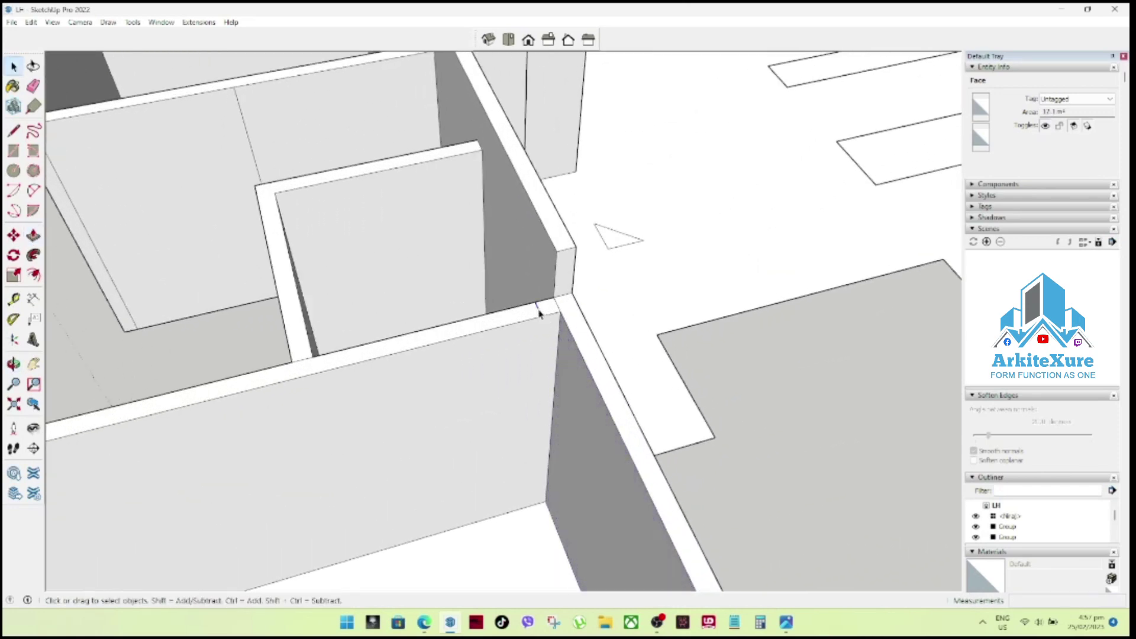
{"action": "scroll", "coordinate": [540, 314], "scroll_direction": "down", "scroll_amount": 3}
{"action": "scroll", "coordinate": [540, 322], "scroll_direction": "down", "scroll_amount": 2}
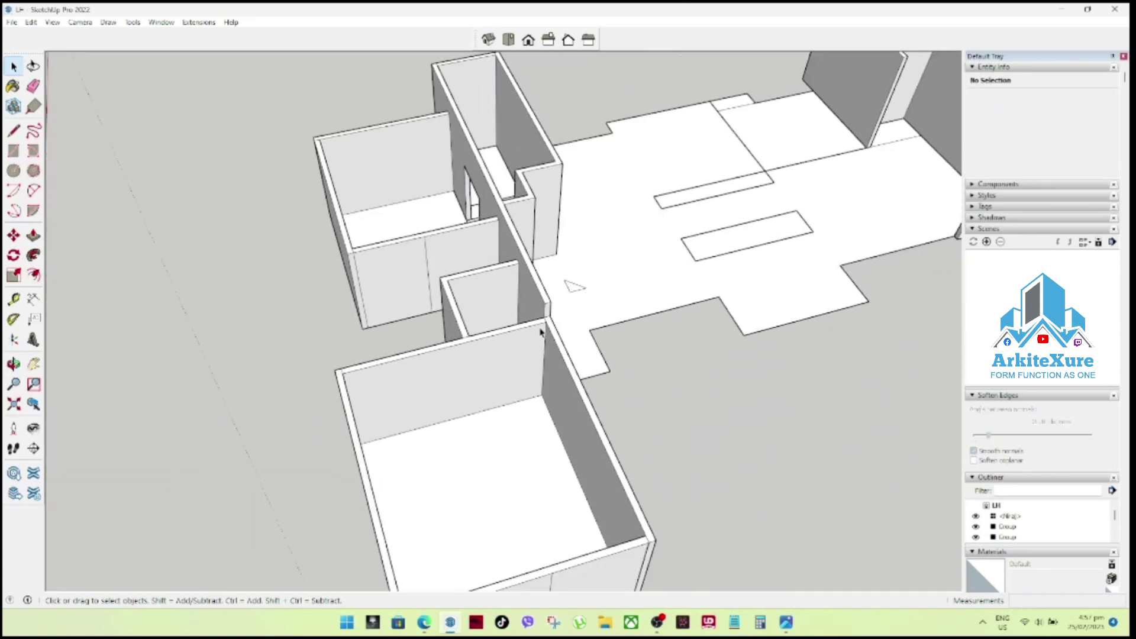
{"action": "mouse_move", "coordinate": [540, 332]}
{"action": "middle_mouse_down"}
{"action": "mouse_move", "coordinate": [352, 312]}
{"action": "mouse_move", "coordinate": [221, 329]}
{"action": "mouse_move", "coordinate": [345, 355]}
{"action": "middle_mouse_up"}
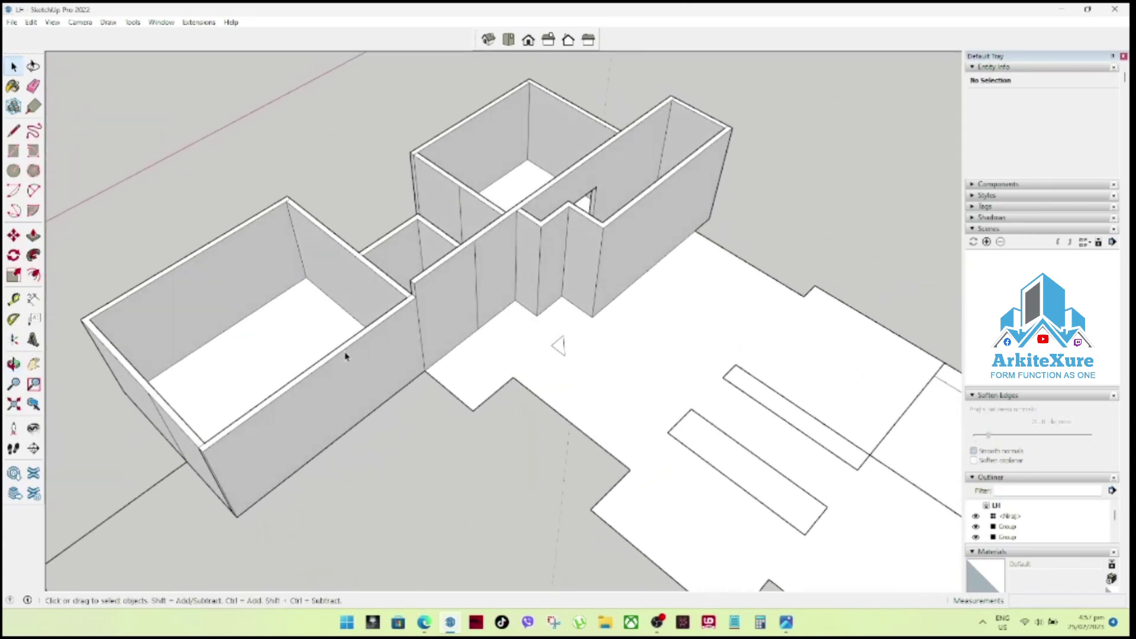
{"action": "scroll", "coordinate": [186, 473], "scroll_direction": "up", "scroll_amount": 2}
{"action": "left_click", "coordinate": [163, 414]}
{"action": "left_click", "coordinate": [163, 417], "text": "shift"}
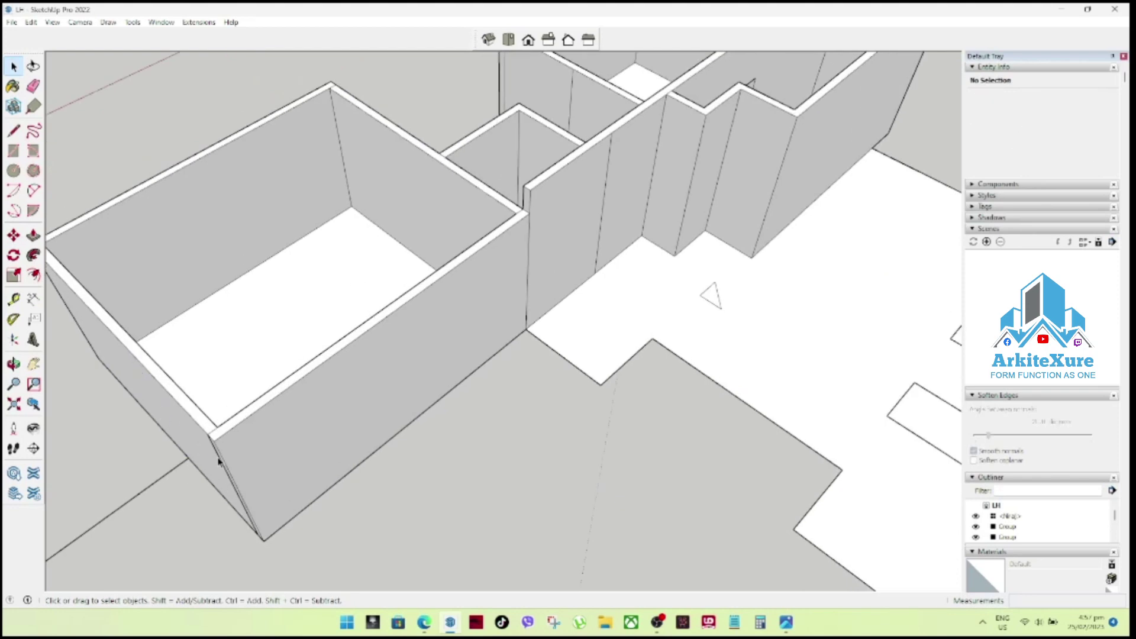
{"action": "mouse_move", "coordinate": [223, 444]}
{"action": "middle_mouse_down"}
{"action": "mouse_move", "coordinate": [292, 398]}
{"action": "mouse_move", "coordinate": [278, 425]}
{"action": "middle_mouse_up"}
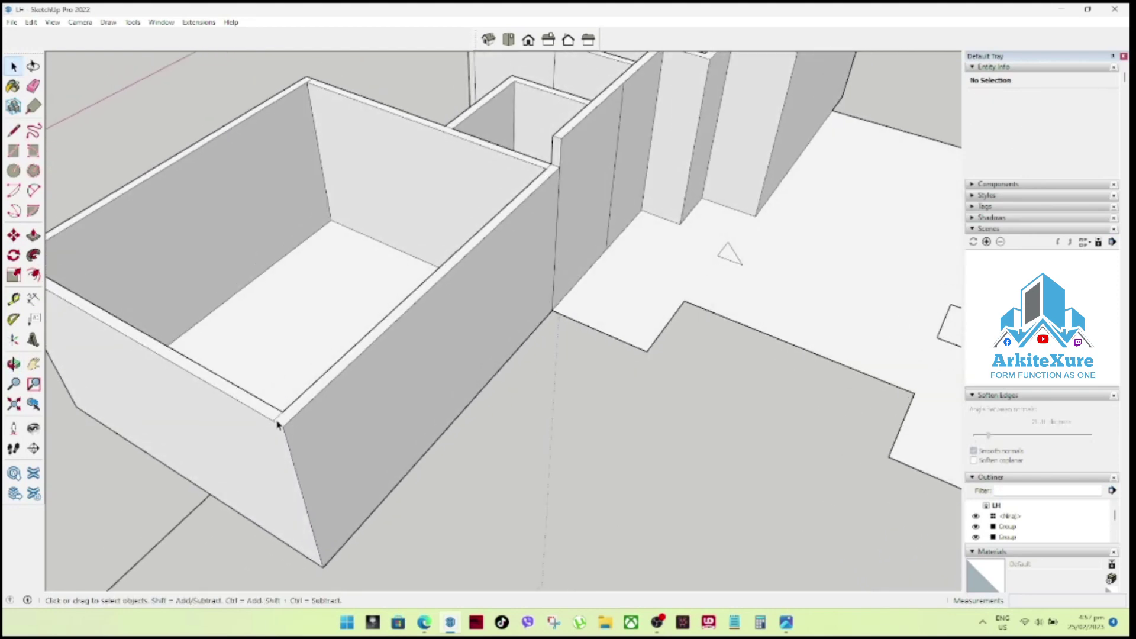
{"action": "scroll", "coordinate": [311, 444], "scroll_direction": "down", "scroll_amount": 5}
{"action": "scroll", "coordinate": [455, 296], "scroll_direction": "up", "scroll_amount": 2}
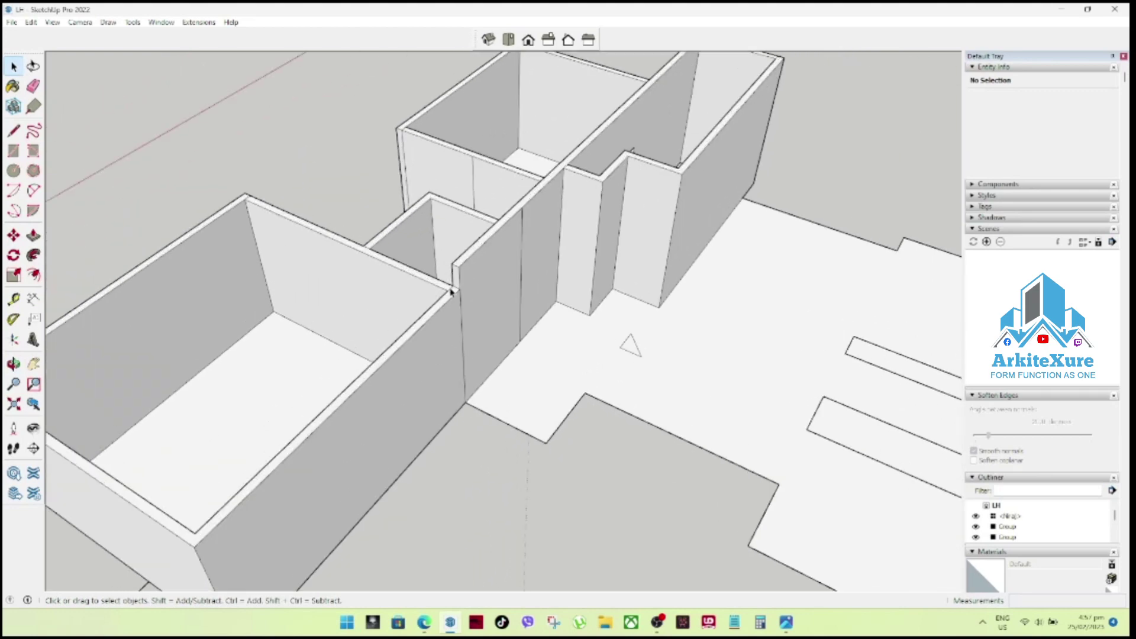
{"action": "scroll", "coordinate": [451, 296], "scroll_direction": "up", "scroll_amount": 2}
{"action": "scroll", "coordinate": [451, 293], "scroll_direction": "up", "scroll_amount": 2}
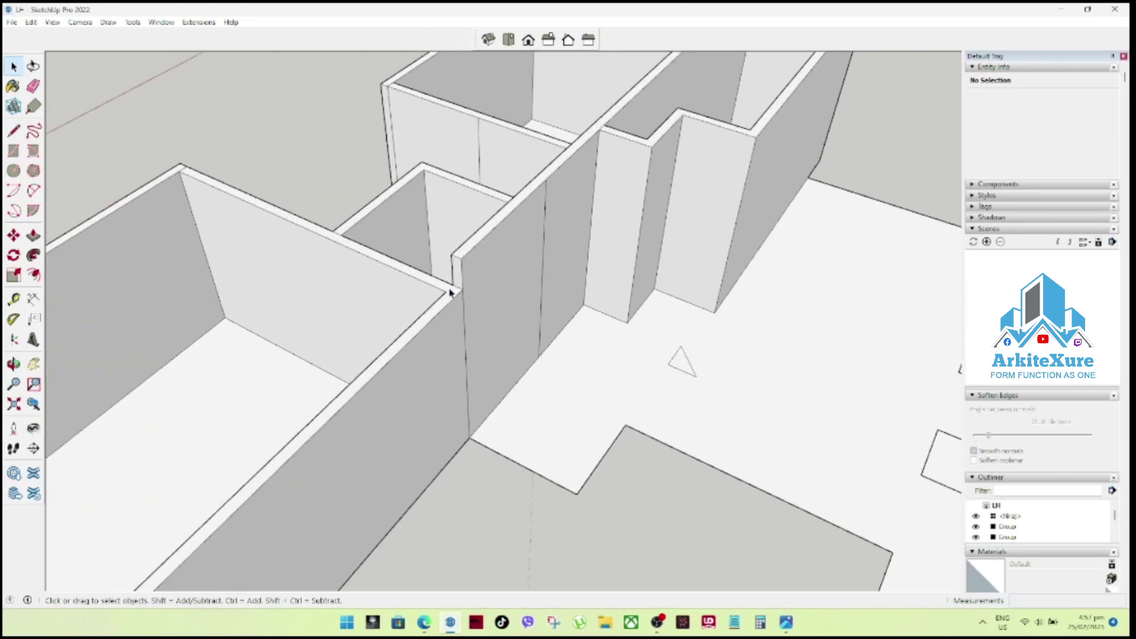
{"action": "mouse_move", "coordinate": [545, 264]}
{"action": "middle_mouse_down"}
{"action": "mouse_move", "coordinate": [531, 281]}
{"action": "mouse_move", "coordinate": [286, 355]}
{"action": "mouse_move", "coordinate": [770, 454]}
{"action": "mouse_move", "coordinate": [888, 375]}
{"action": "mouse_move", "coordinate": [579, 446]}
{"action": "mouse_move", "coordinate": [611, 411]}
{"action": "mouse_move", "coordinate": [485, 308]}
{"action": "mouse_move", "coordinate": [548, 337]}
{"action": "mouse_move", "coordinate": [535, 459]}
{"action": "mouse_move", "coordinate": [712, 471]}
{"action": "middle_mouse_up"}
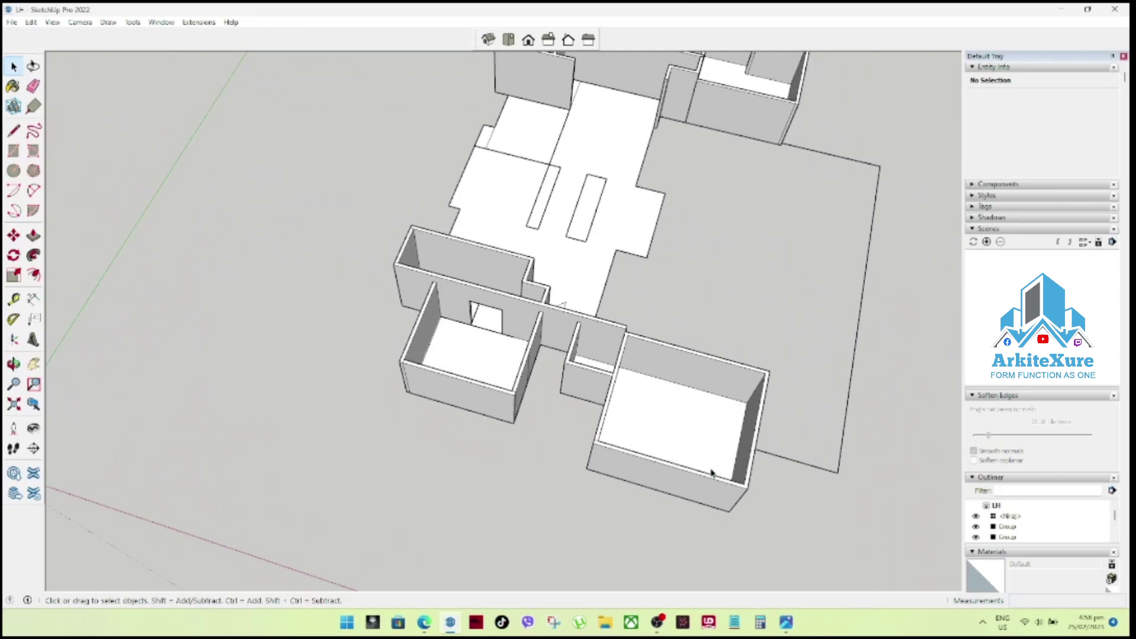
{"action": "mouse_move", "coordinate": [646, 442]}
{"action": "middle_mouse_down"}
{"action": "mouse_move", "coordinate": [497, 456]}
{"action": "mouse_move", "coordinate": [272, 400]}
{"action": "mouse_move", "coordinate": [476, 425]}
{"action": "mouse_move", "coordinate": [322, 414]}
{"action": "mouse_move", "coordinate": [447, 392]}
{"action": "middle_mouse_up"}
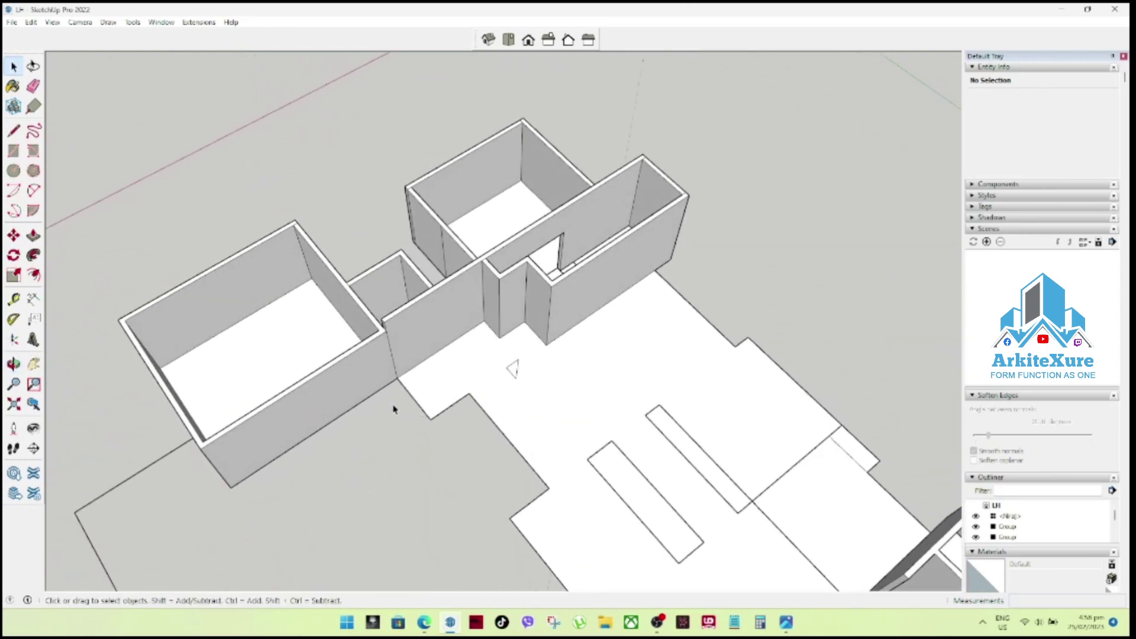
{"action": "scroll", "coordinate": [447, 408], "scroll_direction": "up", "scroll_amount": 2}
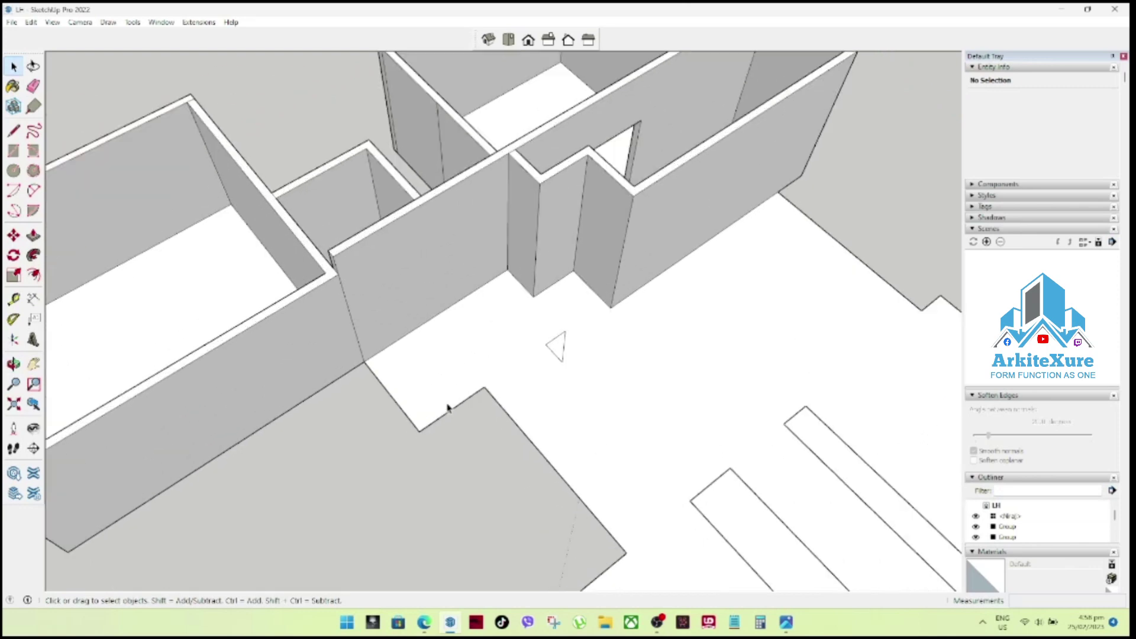
Select the 127.19 m² central terrace floor slab and view the whole floor plan.
{"action": "left_click", "coordinate": [398, 409]}
{"action": "scroll", "coordinate": [531, 379], "scroll_direction": "down", "scroll_amount": 3}
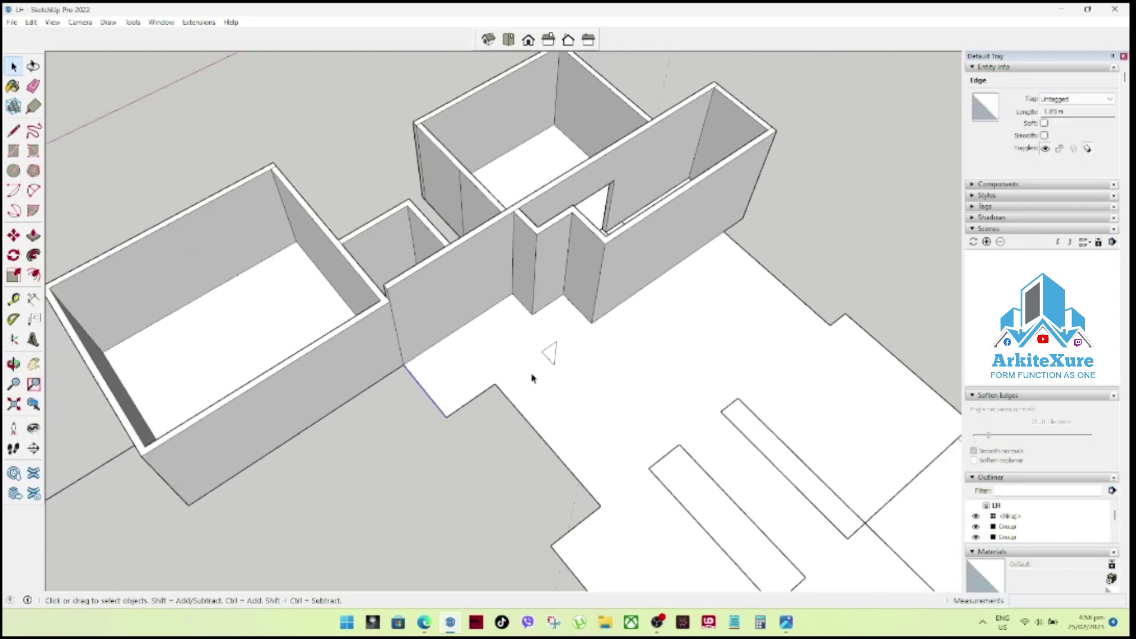
{"action": "scroll", "coordinate": [533, 377], "scroll_direction": "down", "scroll_amount": 2}
{"action": "scroll", "coordinate": [537, 378], "scroll_direction": "down", "scroll_amount": 2}
{"action": "scroll", "coordinate": [570, 391], "scroll_direction": "up", "scroll_amount": 1}
{"action": "scroll", "coordinate": [596, 418], "scroll_direction": "down", "scroll_amount": 2}
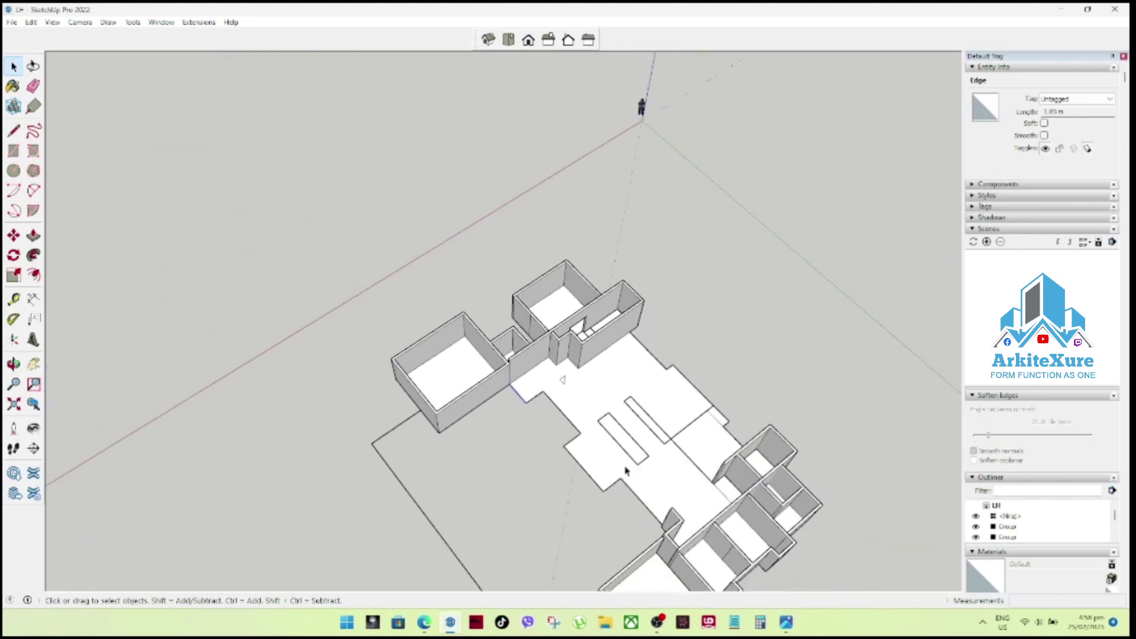
{"action": "scroll", "coordinate": [586, 426], "scroll_direction": "up", "scroll_amount": 2}
{"action": "scroll", "coordinate": [591, 450], "scroll_direction": "up", "scroll_amount": 2}
{"action": "left_click", "coordinate": [592, 444]}
{"action": "scroll", "coordinate": [592, 444], "scroll_direction": "down", "scroll_amount": 2}
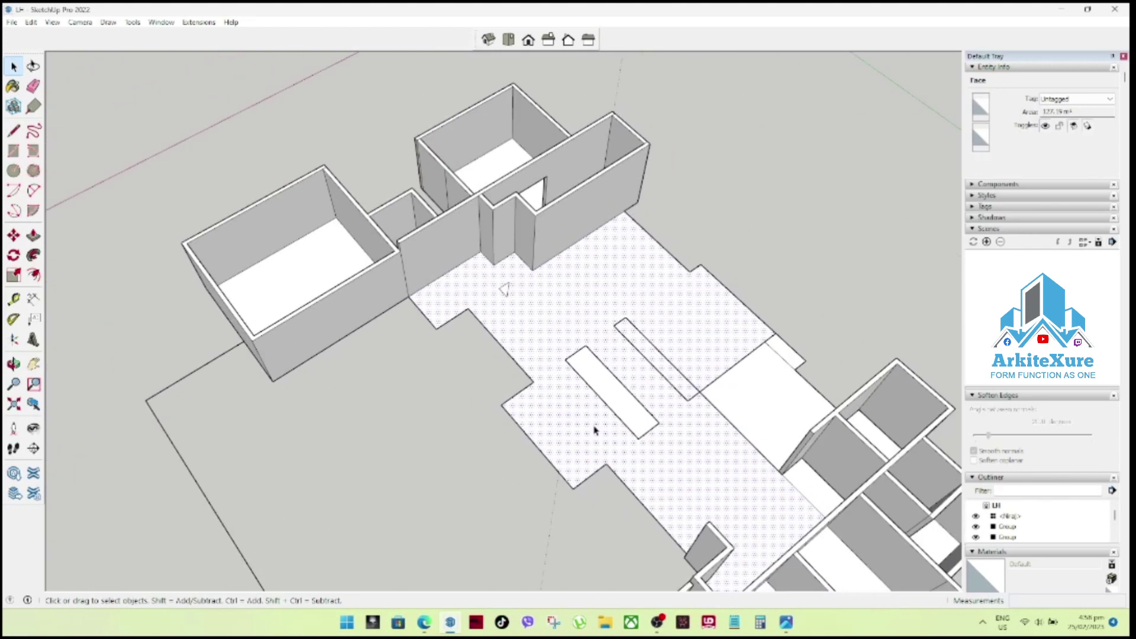
{"action": "scroll", "coordinate": [590, 438], "scroll_direction": "down", "scroll_amount": 1}
{"action": "mouse_move", "coordinate": [590, 436]}
{"action": "middle_mouse_down"}
{"action": "mouse_move", "coordinate": [761, 436]}
{"action": "mouse_move", "coordinate": [940, 502]}
{"action": "middle_mouse_up"}
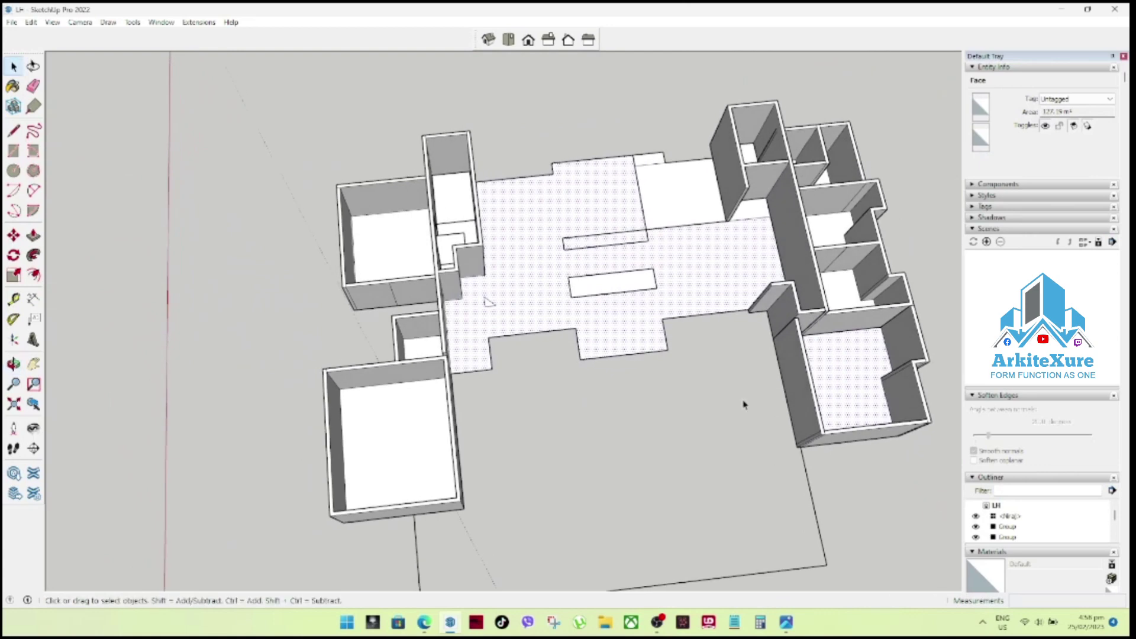
Try an inward offset of the terrace slab outline, then undo it.
{"action": "scroll", "coordinate": [709, 290], "scroll_direction": "up", "scroll_amount": 2}
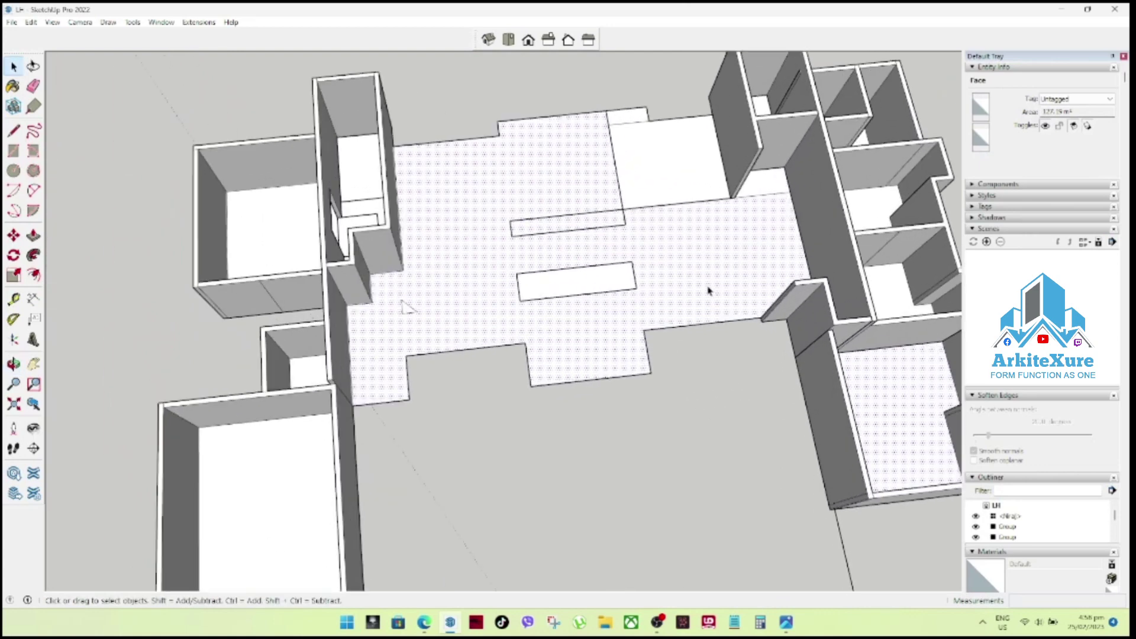
{"action": "left_click", "coordinate": [33, 274]}
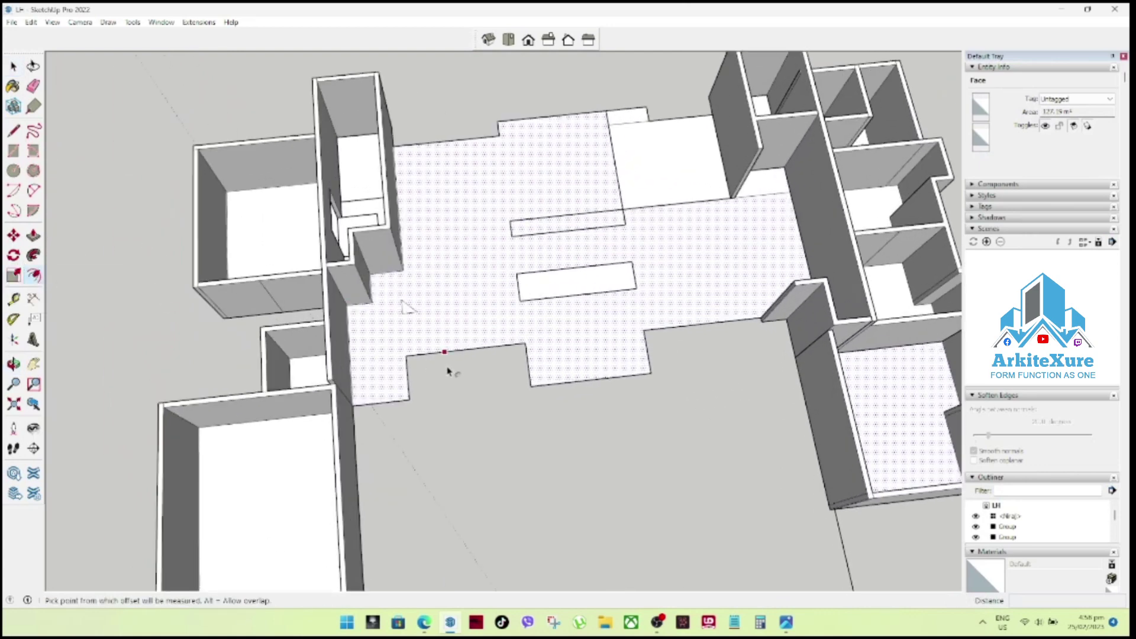
{"action": "left_click", "coordinate": [459, 354]}
{"action": "type", "text": "3"}
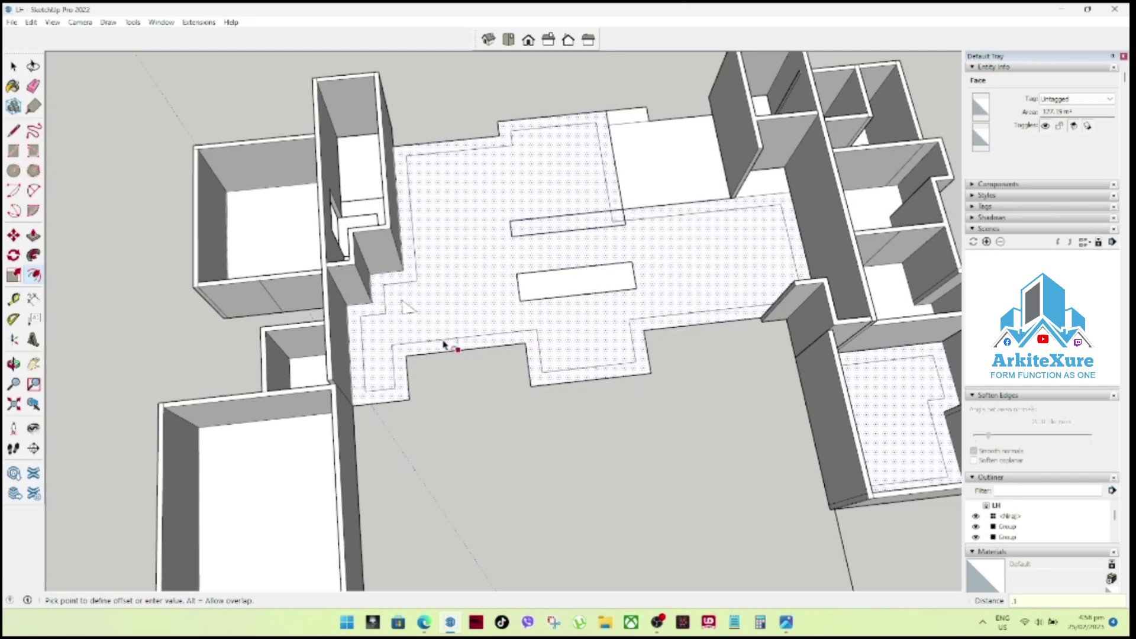
{"action": "key", "text": "Return"}
{"action": "key", "text": "space"}
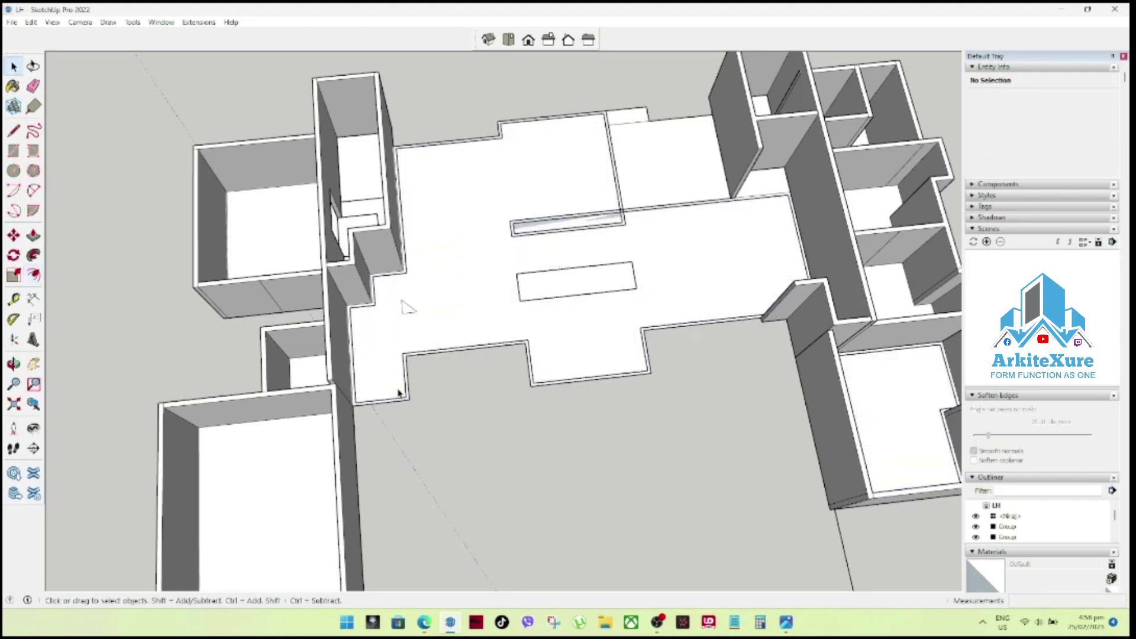
{"action": "scroll", "coordinate": [340, 402], "scroll_direction": "up", "scroll_amount": 2}
{"action": "scroll", "coordinate": [451, 431], "scroll_direction": "up", "scroll_amount": 1}
{"action": "scroll", "coordinate": [444, 426], "scroll_direction": "up", "scroll_amount": 1}
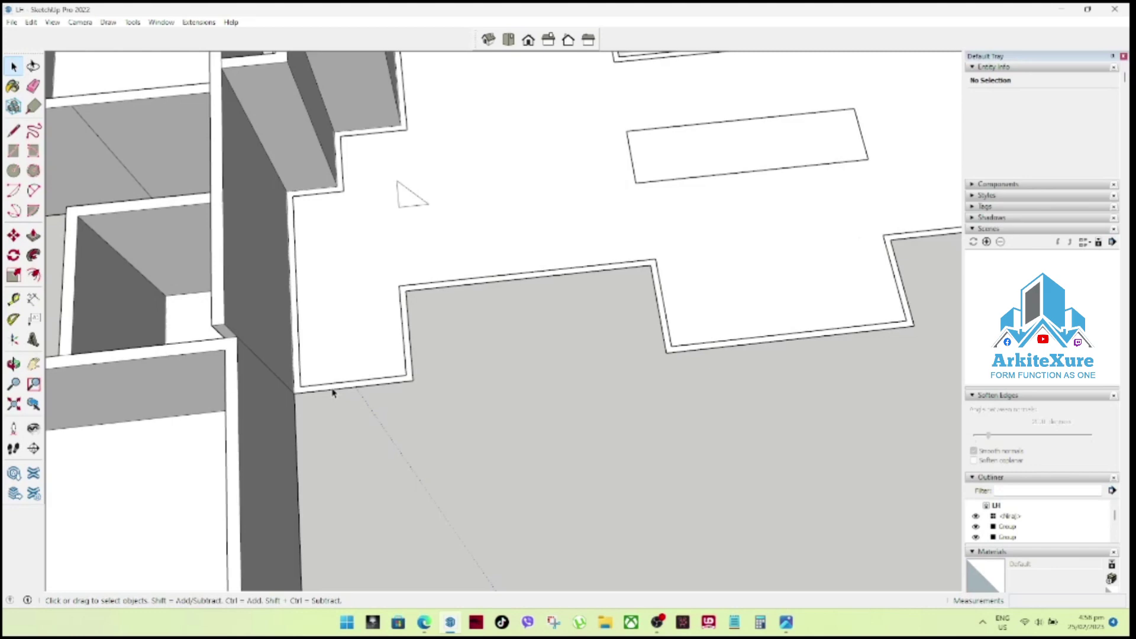
{"action": "key", "text": "ctrl+z"}
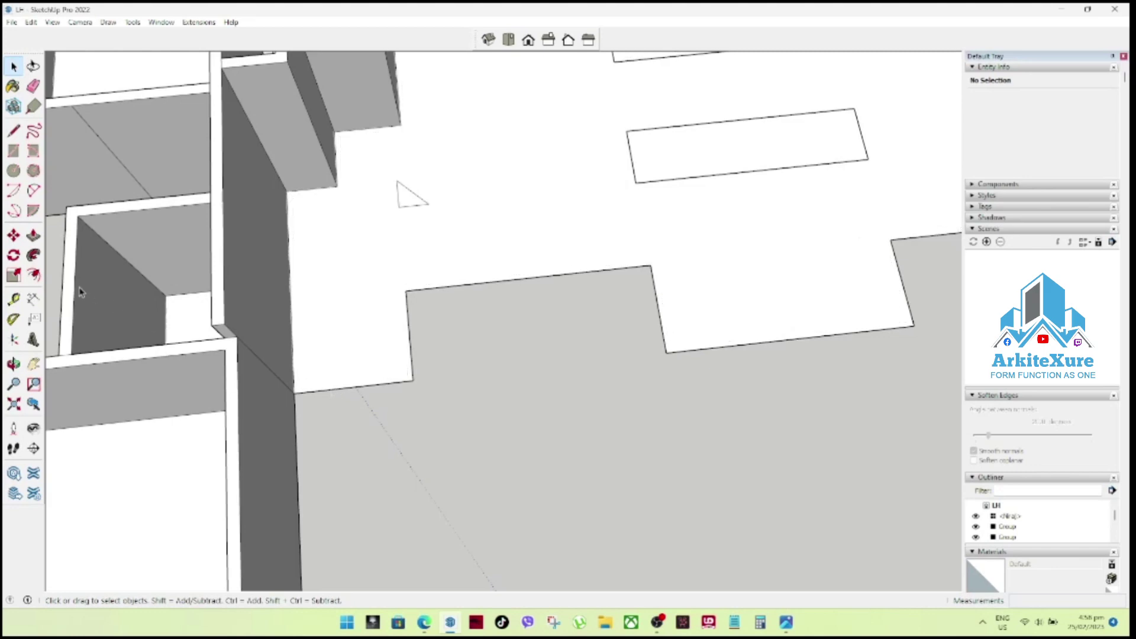
Offset the terrace slab outline inward again to form the border strip.
{"action": "left_click", "coordinate": [33, 275]}
{"action": "left_click", "coordinate": [380, 386]}
{"action": "type", "text": "15"}
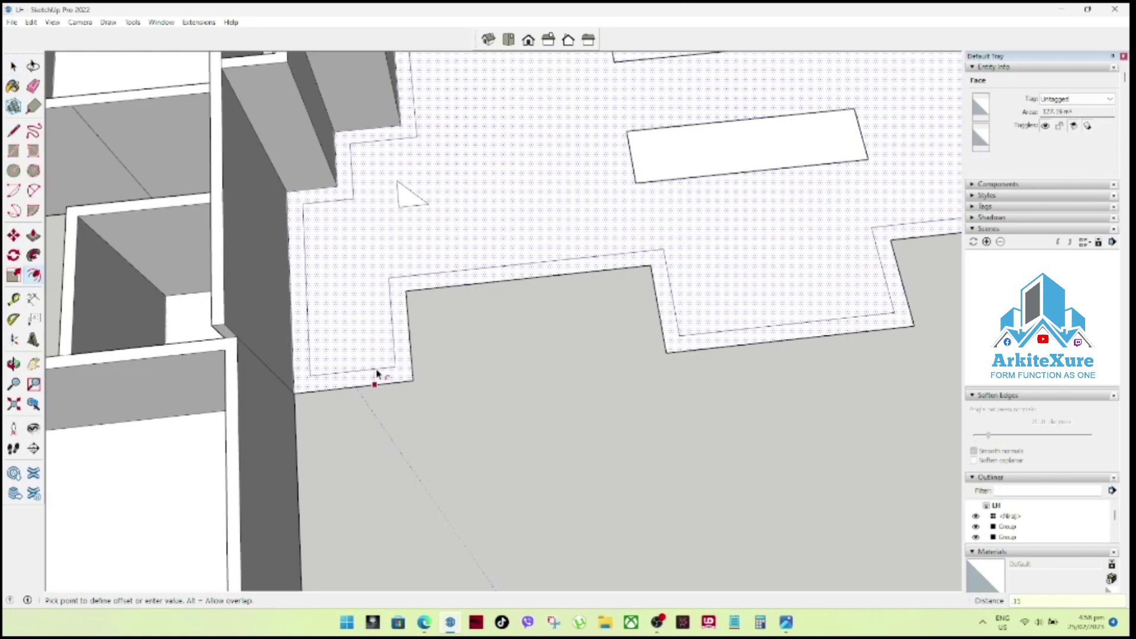
{"action": "key", "text": "Return"}
{"action": "key", "text": "space"}
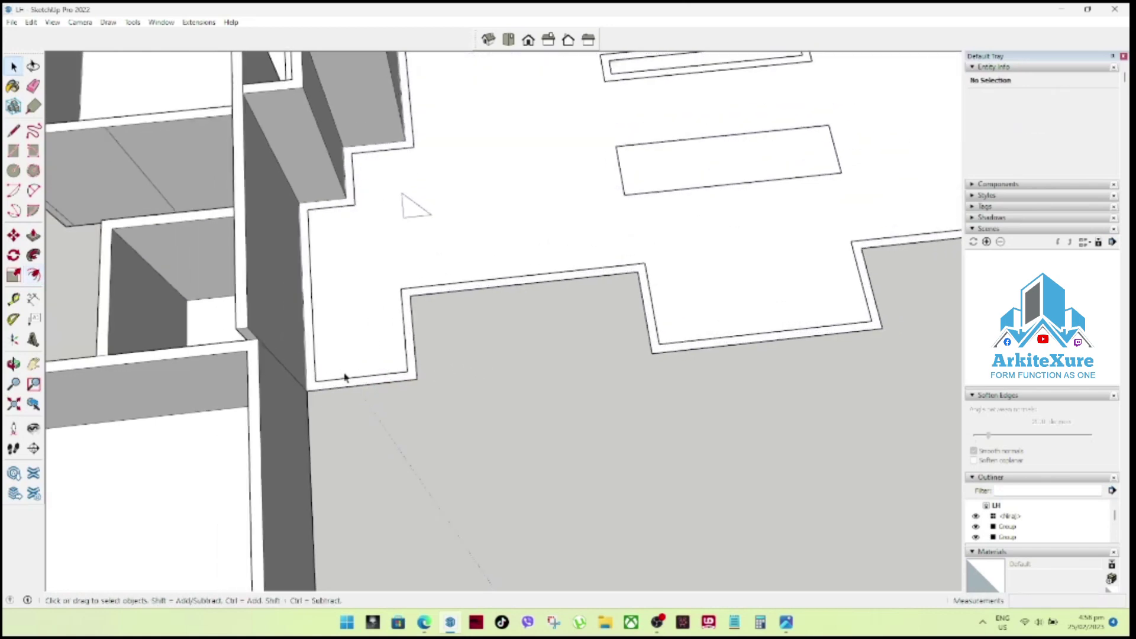
{"action": "scroll", "coordinate": [355, 390], "scroll_direction": "up", "scroll_amount": 4}
{"action": "scroll", "coordinate": [314, 400], "scroll_direction": "up", "scroll_amount": 1}
Delete the stray inner border edge on the left and zoom out to check the outline.
{"action": "key", "text": "l"}
{"action": "left_click", "coordinate": [330, 376]}
{"action": "key", "text": "Escape"}
{"action": "key", "text": "space"}
{"action": "left_click", "coordinate": [330, 365]}
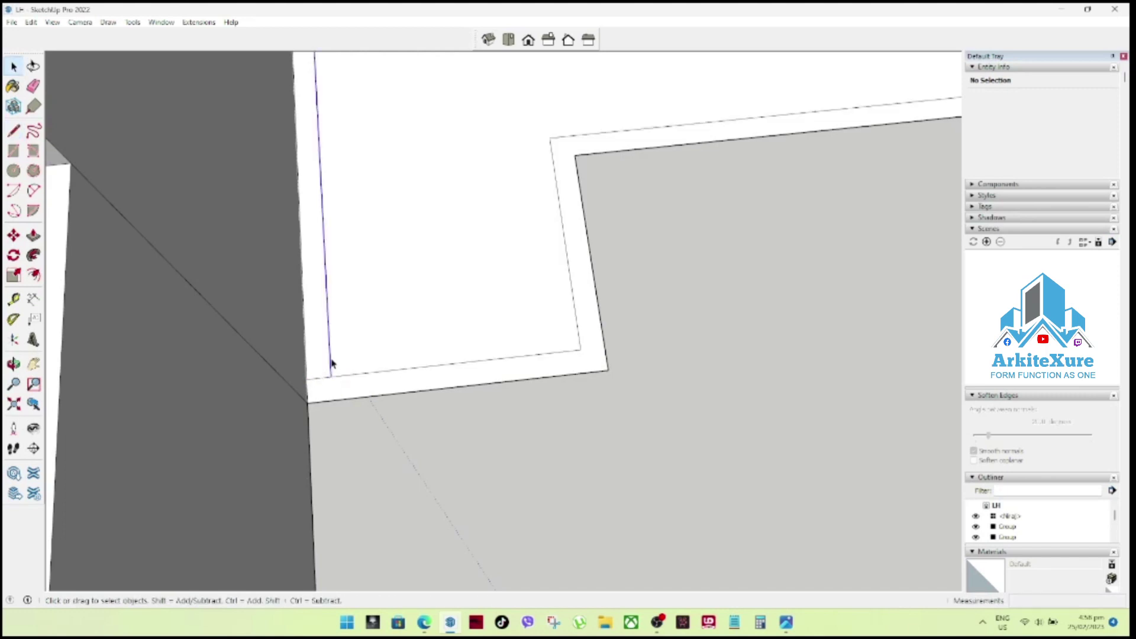
{"action": "key", "text": "Delete"}
{"action": "scroll", "coordinate": [330, 363], "scroll_direction": "down", "scroll_amount": 1}
{"action": "scroll", "coordinate": [332, 363], "scroll_direction": "down", "scroll_amount": 2}
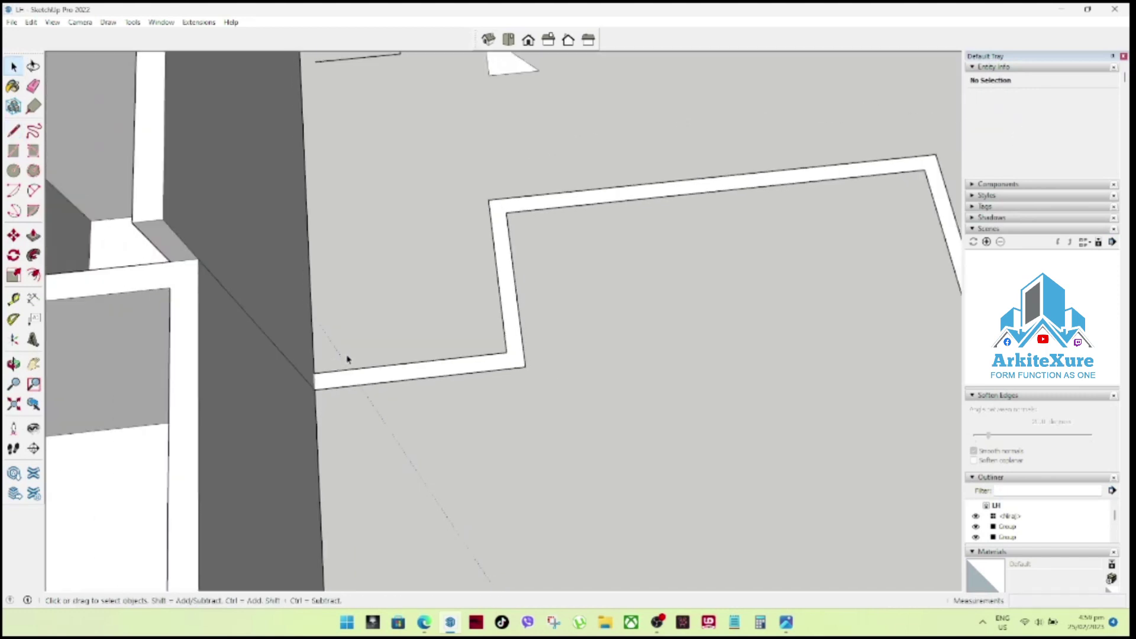
{"action": "scroll", "coordinate": [346, 360], "scroll_direction": "down", "scroll_amount": 2}
{"action": "scroll", "coordinate": [355, 358], "scroll_direction": "down", "scroll_amount": 1}
{"action": "scroll", "coordinate": [359, 353], "scroll_direction": "down", "scroll_amount": 2}
{"action": "scroll", "coordinate": [391, 168], "scroll_direction": "up", "scroll_amount": 1}
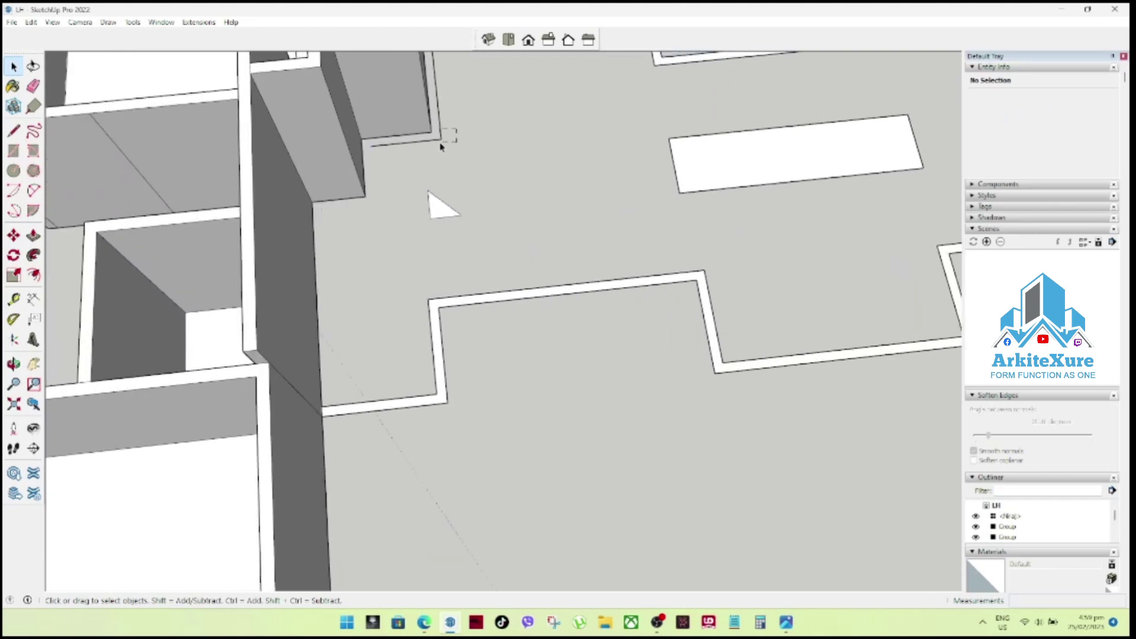
{"action": "scroll", "coordinate": [424, 316], "scroll_direction": "down", "scroll_amount": 1}
{"action": "scroll", "coordinate": [424, 315], "scroll_direction": "down", "scroll_amount": 3}
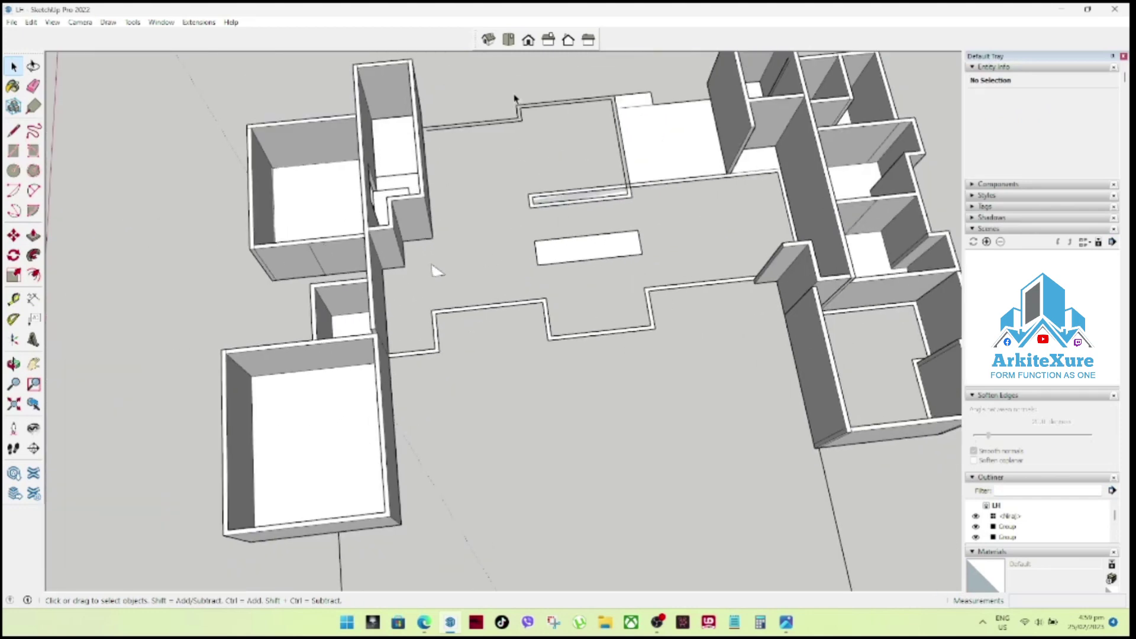
{"action": "scroll", "coordinate": [521, 118], "scroll_direction": "up", "scroll_amount": 3}
{"action": "scroll", "coordinate": [513, 134], "scroll_direction": "up", "scroll_amount": 2}
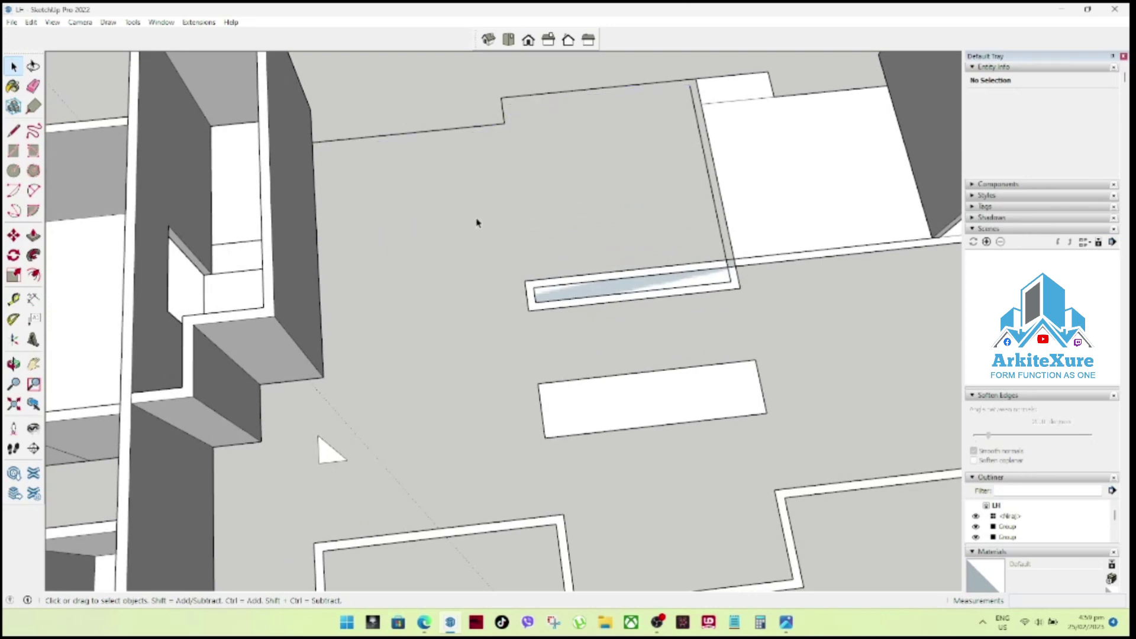
Copy the slot's 4.00 m bottom edge 0.1 m downward.
{"action": "scroll", "coordinate": [468, 228], "scroll_direction": "down", "scroll_amount": 2}
{"action": "scroll", "coordinate": [640, 300], "scroll_direction": "up", "scroll_amount": 3}
{"action": "scroll", "coordinate": [592, 278], "scroll_direction": "up", "scroll_amount": 1}
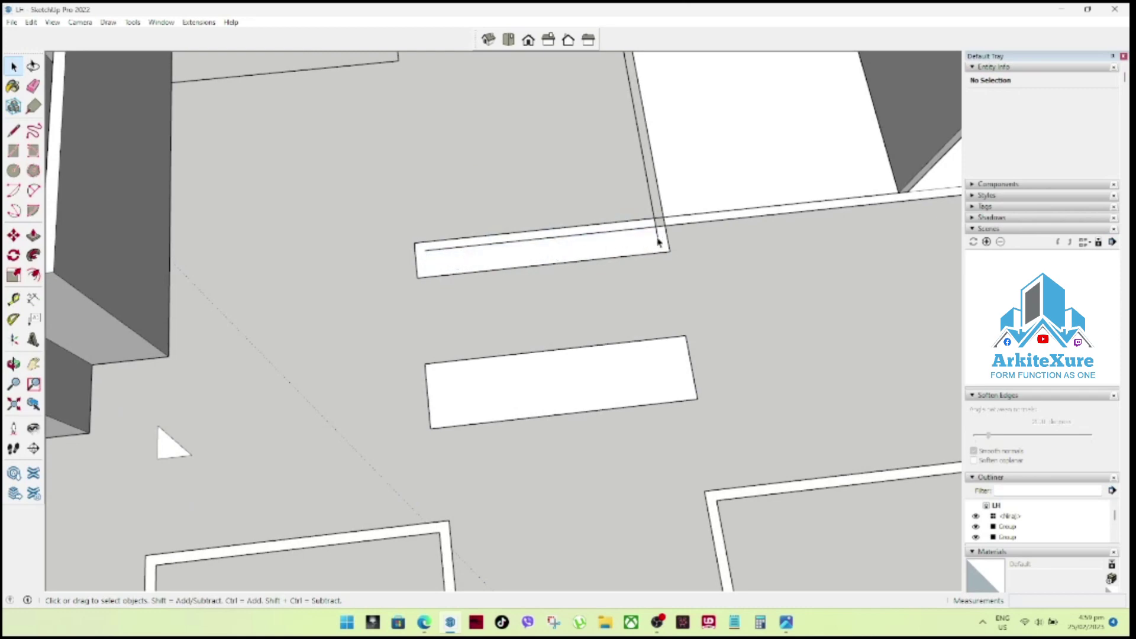
{"action": "scroll", "coordinate": [520, 274], "scroll_direction": "down", "scroll_amount": 1}
{"action": "scroll", "coordinate": [518, 287], "scroll_direction": "down", "scroll_amount": 2}
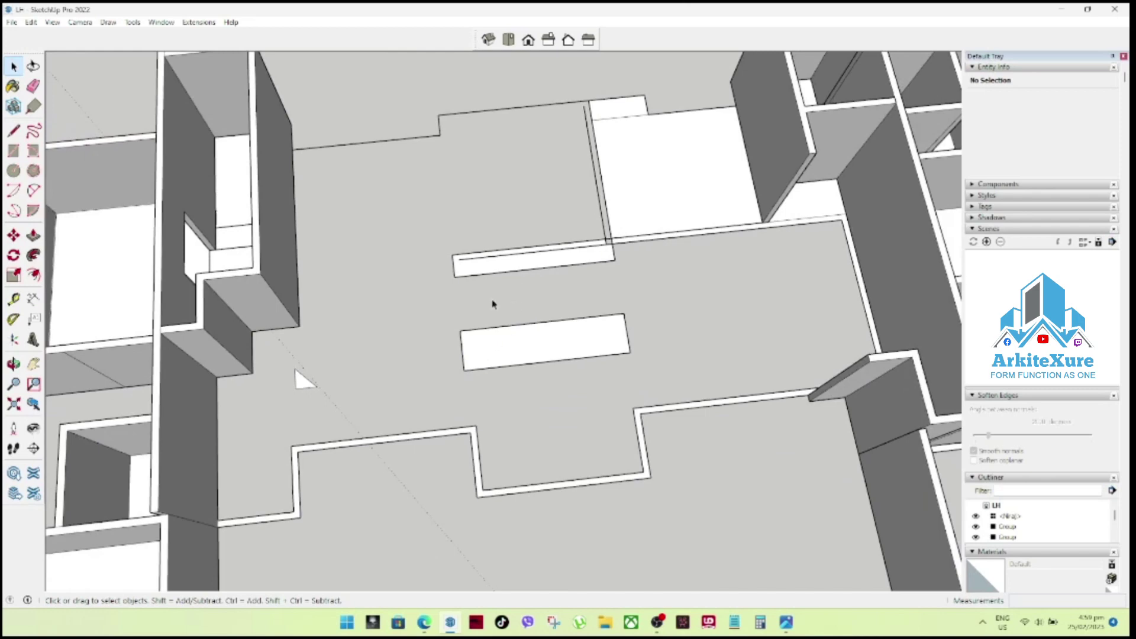
{"action": "scroll", "coordinate": [491, 278], "scroll_direction": "up", "scroll_amount": 1}
{"action": "scroll", "coordinate": [489, 254], "scroll_direction": "up", "scroll_amount": 2}
{"action": "key", "text": "t"}
{"action": "left_click", "coordinate": [435, 254]}
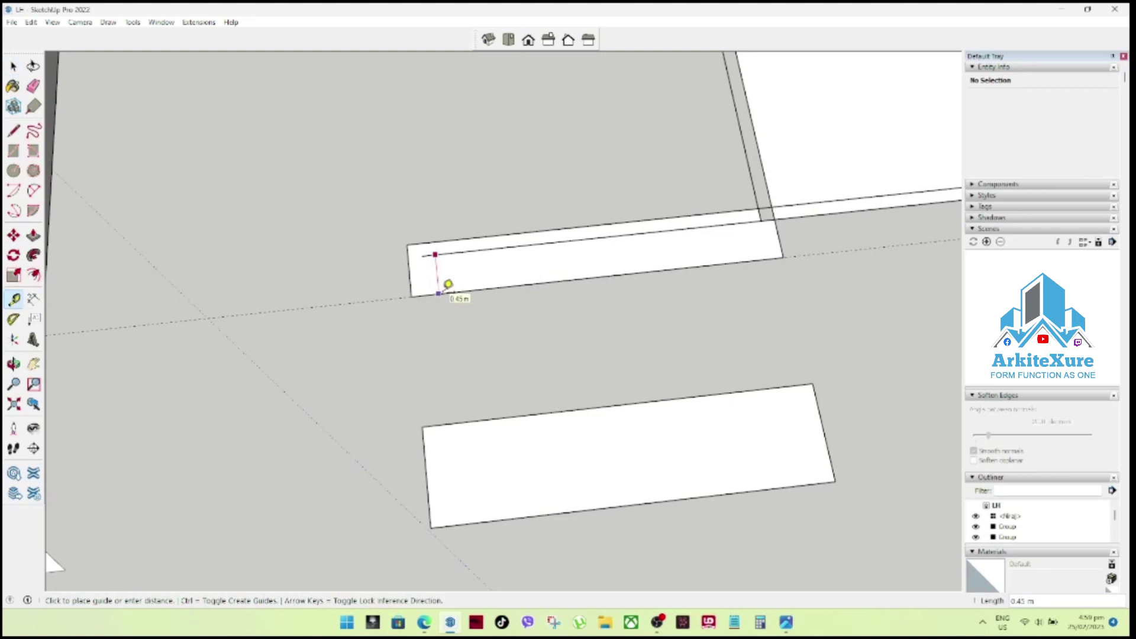
{"action": "key", "text": "space"}
{"action": "left_click", "coordinate": [497, 290]}
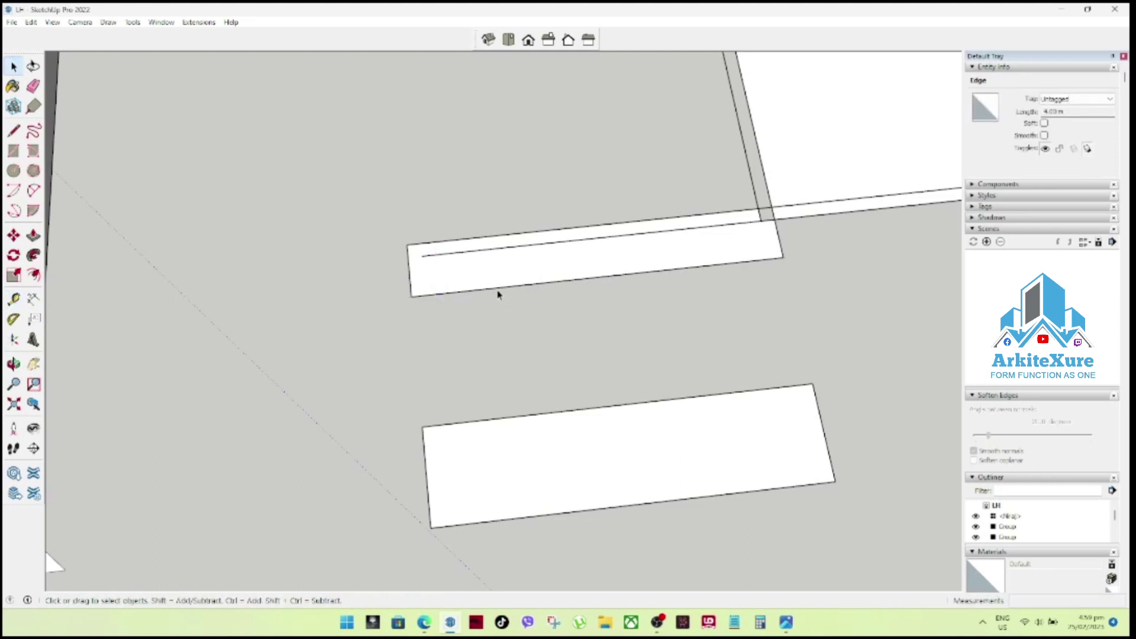
{"action": "key", "text": "m"}
{"action": "left_click", "coordinate": [502, 286]}
{"action": "key", "text": "ctrl"}
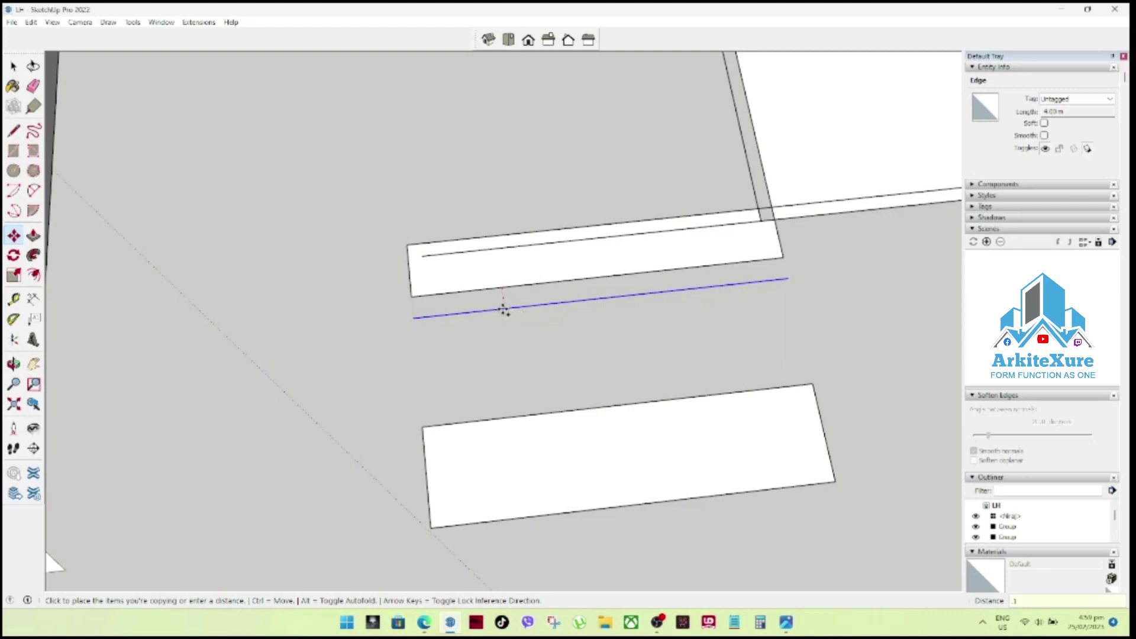
{"action": "key", "text": "Return"}
{"action": "key", "text": "space"}
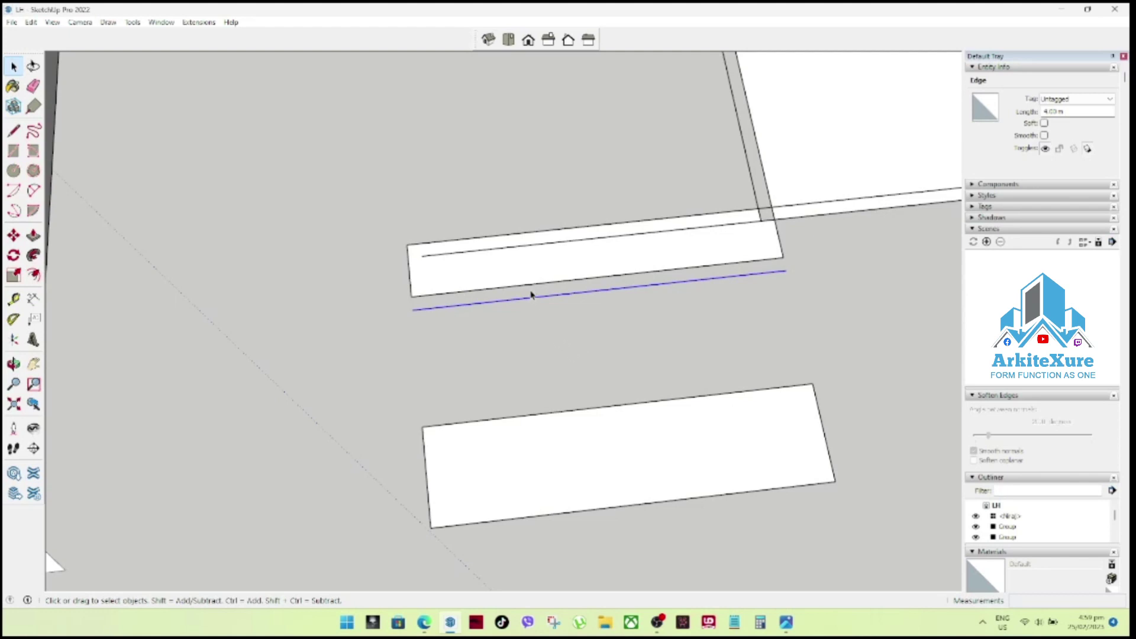
Close the 0.1 m strip with a line from the slot corner to the copied edge.
{"action": "key", "text": "m"}
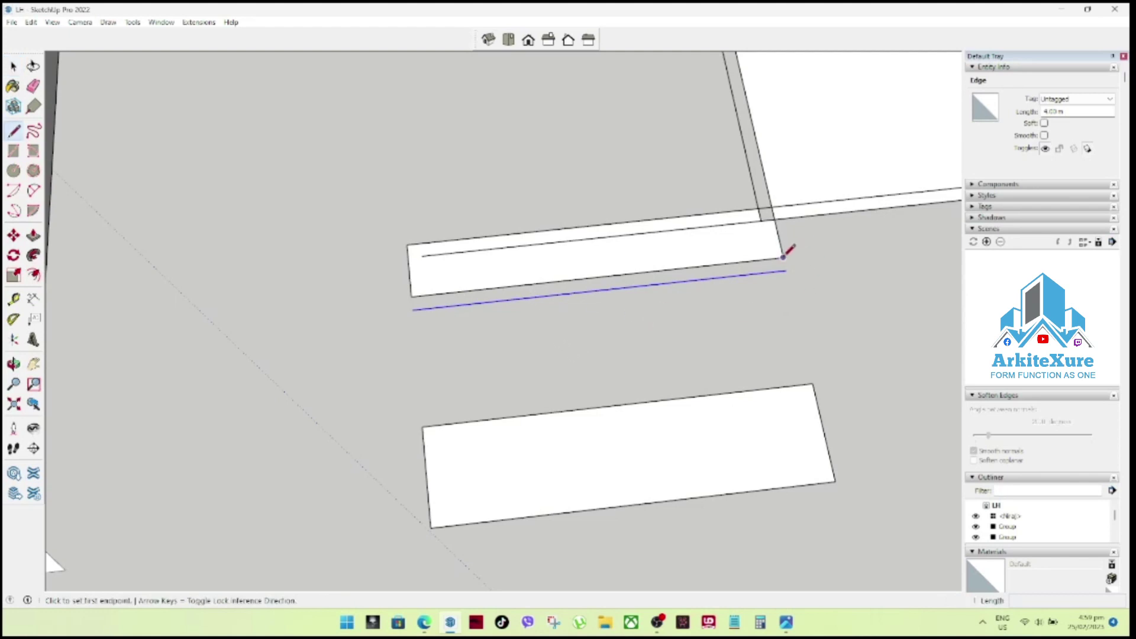
{"action": "key", "text": "space"}
{"action": "key", "text": "l"}
{"action": "left_click", "coordinate": [411, 296]}
{"action": "key", "text": "space"}
{"action": "left_click", "coordinate": [428, 297]}
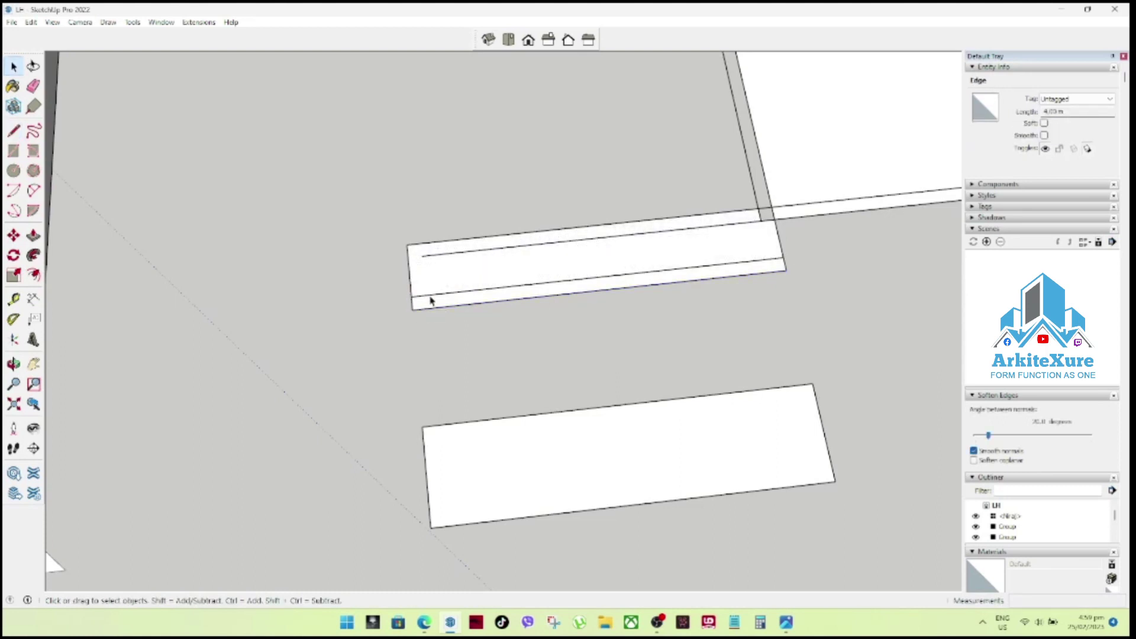
{"action": "key", "text": "l"}
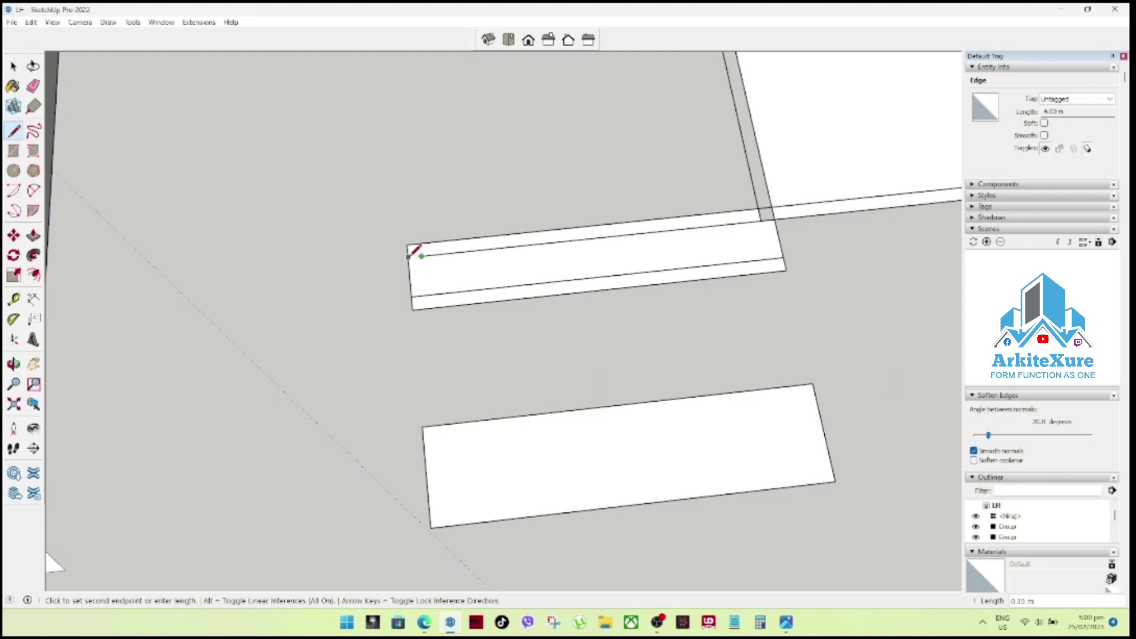
{"action": "key", "text": "space"}
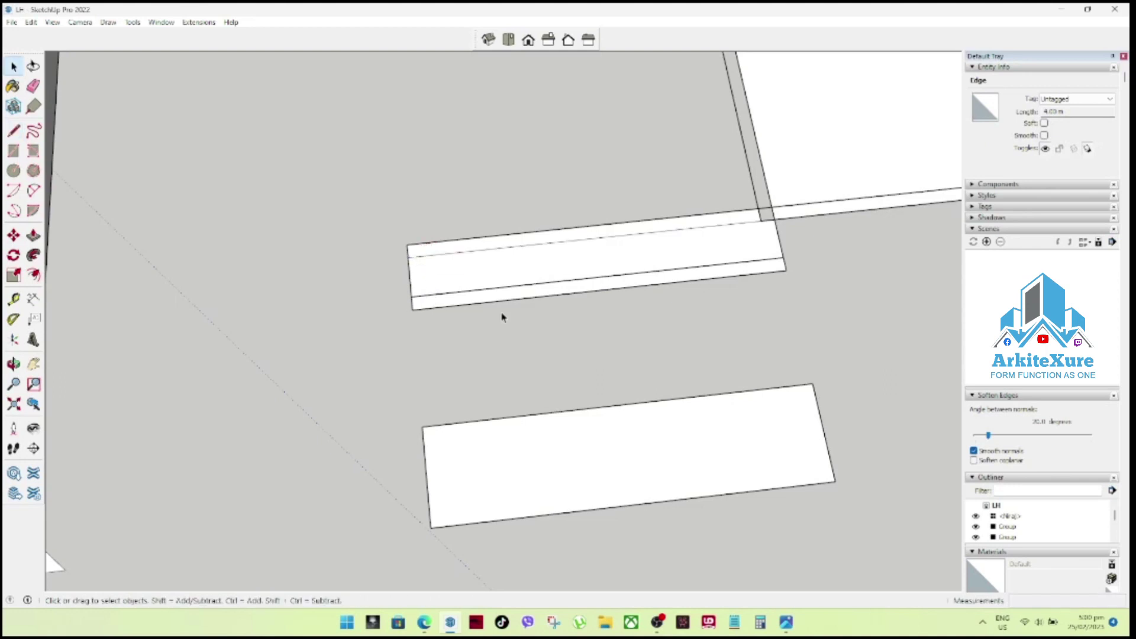
Explode the slot group into loose geometry, then orbit toward the wall end by the terrace.
{"action": "left_click", "coordinate": [572, 303]}
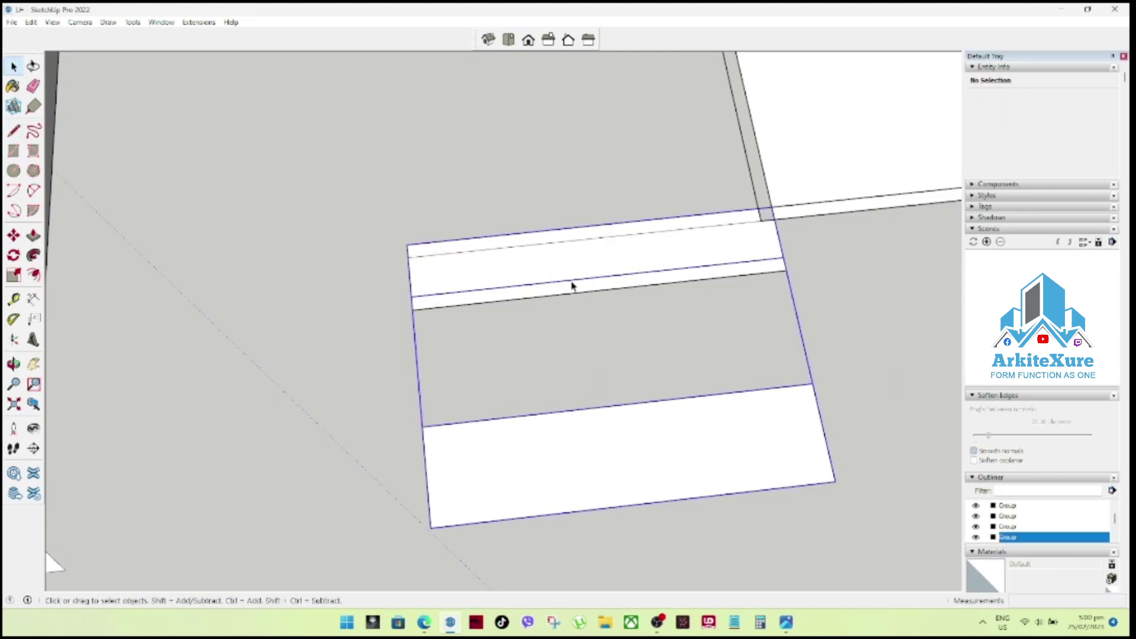
{"action": "right_click", "coordinate": [573, 285]}
{"action": "left_click", "coordinate": [609, 357]}
{"action": "left_click", "coordinate": [584, 283]}
{"action": "left_click", "coordinate": [605, 372]}
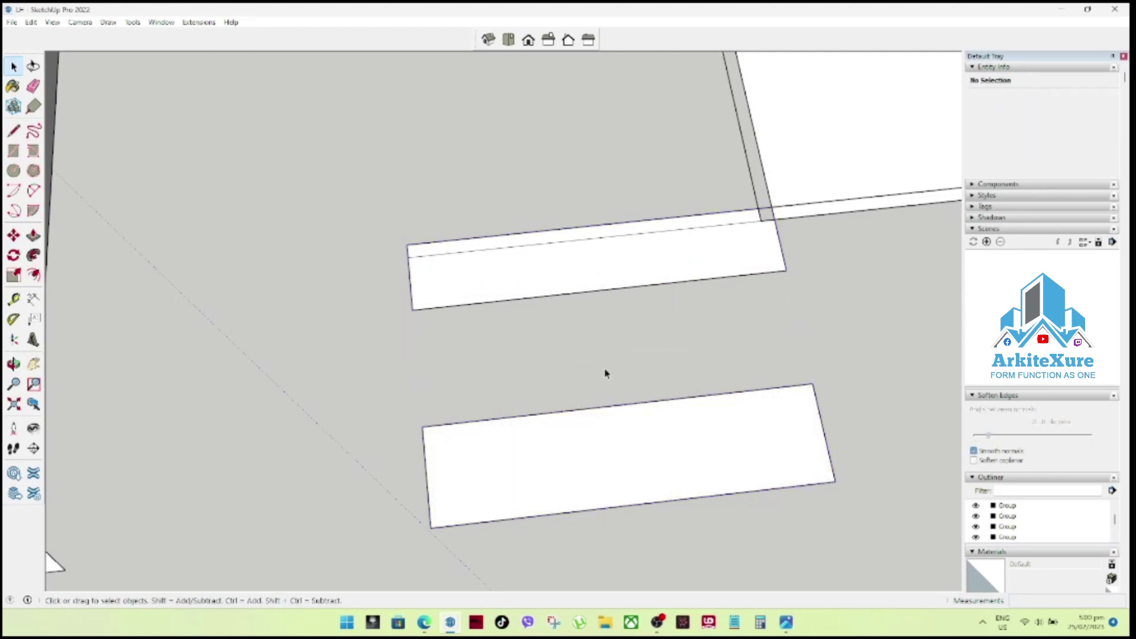
{"action": "scroll", "coordinate": [677, 277], "scroll_direction": "down", "scroll_amount": 2}
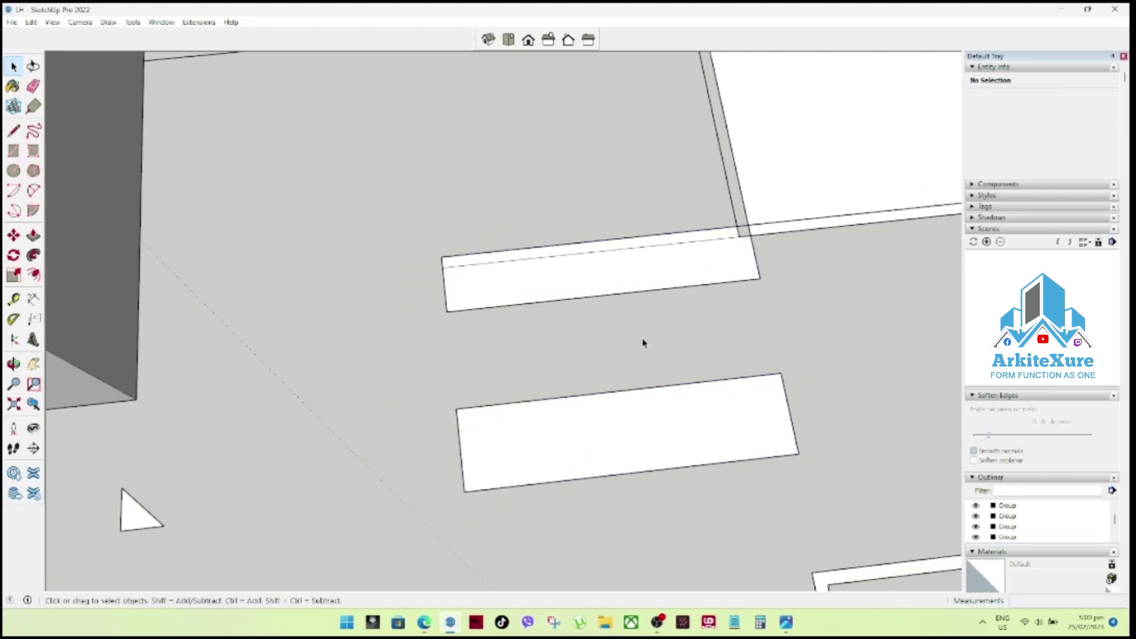
{"action": "scroll", "coordinate": [645, 341], "scroll_direction": "down", "scroll_amount": 2}
{"action": "scroll", "coordinate": [645, 352], "scroll_direction": "down", "scroll_amount": 3}
{"action": "scroll", "coordinate": [661, 366], "scroll_direction": "down", "scroll_amount": 2}
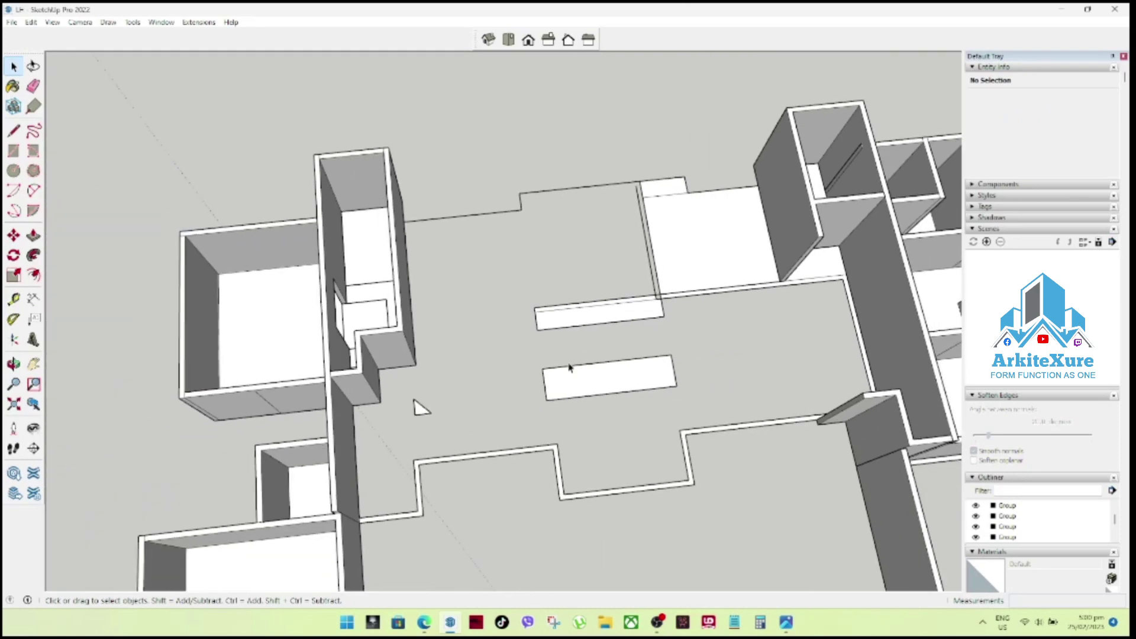
{"action": "mouse_move", "coordinate": [518, 327]}
{"action": "middle_mouse_down"}
{"action": "mouse_move", "coordinate": [829, 375]}
{"action": "mouse_move", "coordinate": [710, 355]}
{"action": "middle_mouse_up"}
{"action": "scroll", "coordinate": [651, 267], "scroll_direction": "down", "scroll_amount": 3}
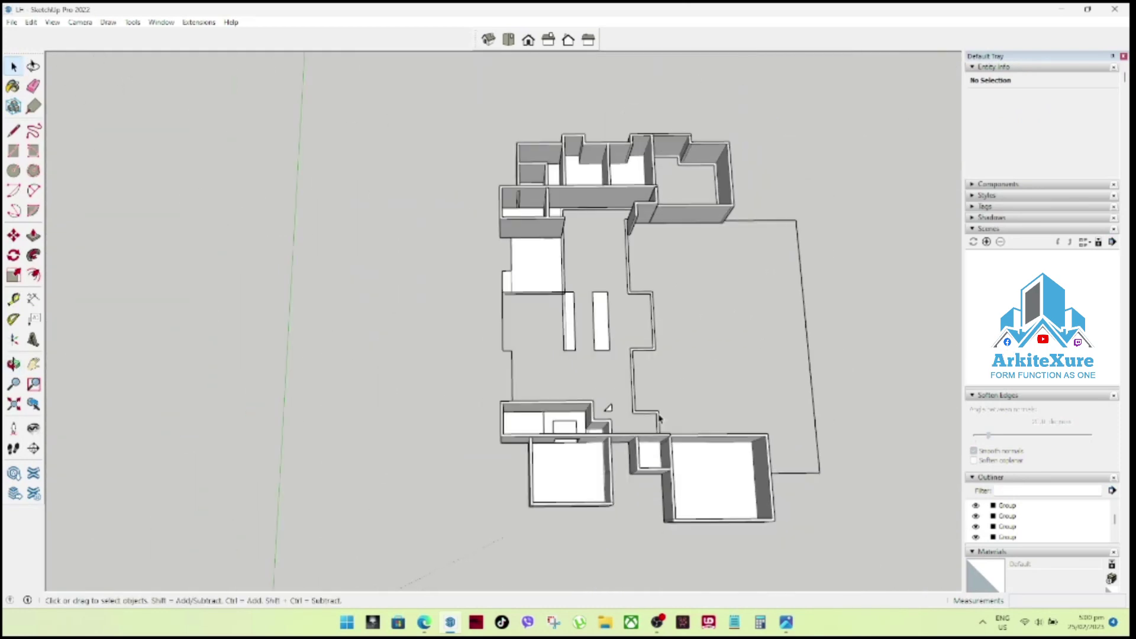
{"action": "scroll", "coordinate": [624, 208], "scroll_direction": "up", "scroll_amount": 3}
{"action": "middle_click_drag", "start_coordinate": [627, 246], "coordinate": [554, 210]}
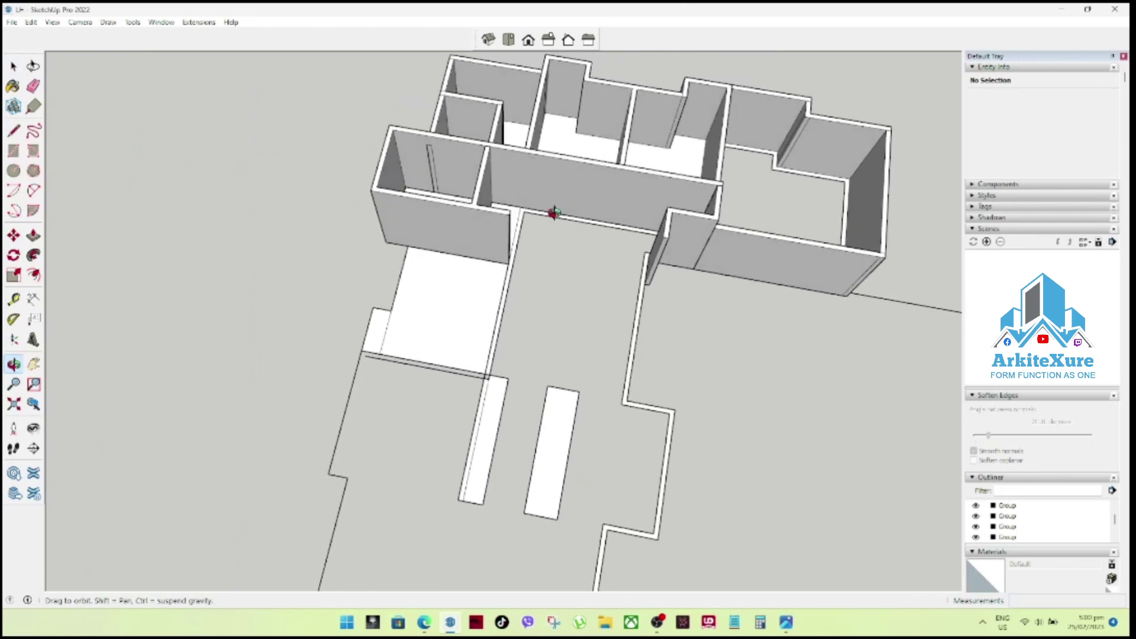
{"action": "scroll", "coordinate": [661, 289], "scroll_direction": "up", "scroll_amount": 2}
{"action": "mouse_move", "coordinate": [661, 288]}
{"action": "middle_mouse_down"}
{"action": "mouse_move", "coordinate": [552, 146]}
{"action": "mouse_move", "coordinate": [713, 190]}
{"action": "mouse_move", "coordinate": [514, 196]}
{"action": "middle_mouse_up"}
Inside the short wall column group, push its end face out 0.35 m.
{"action": "scroll", "coordinate": [555, 173], "scroll_direction": "up", "scroll_amount": 3}
{"action": "left_click", "coordinate": [515, 195]}
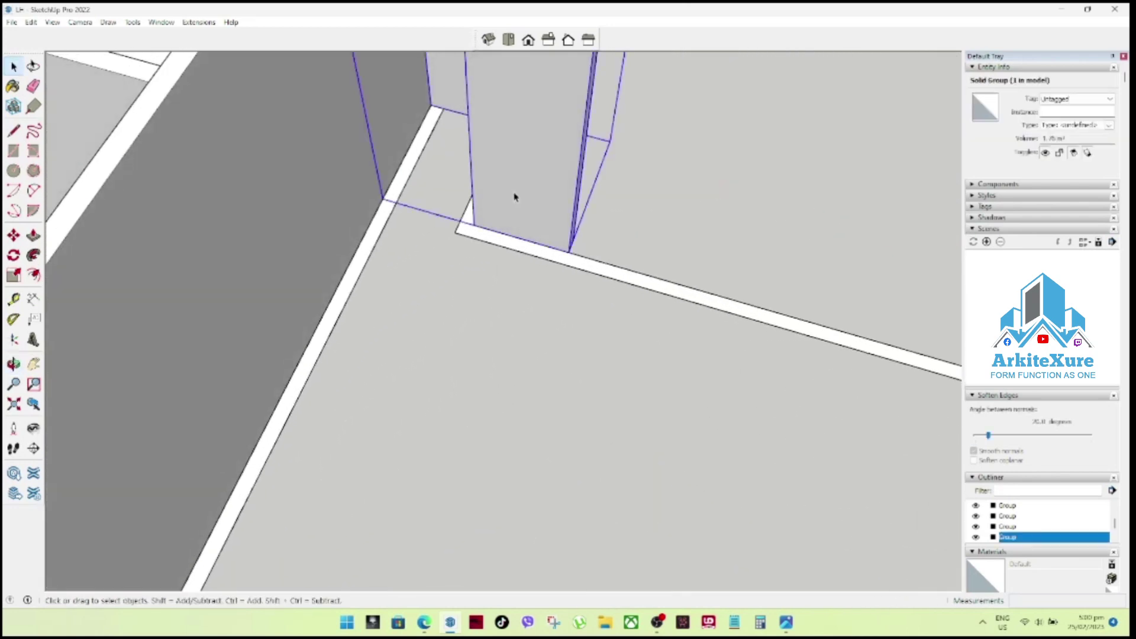
{"action": "double_click", "coordinate": [515, 197]}
{"action": "left_click", "coordinate": [515, 197]}
{"action": "key", "text": "p"}
{"action": "left_click", "coordinate": [514, 198]}
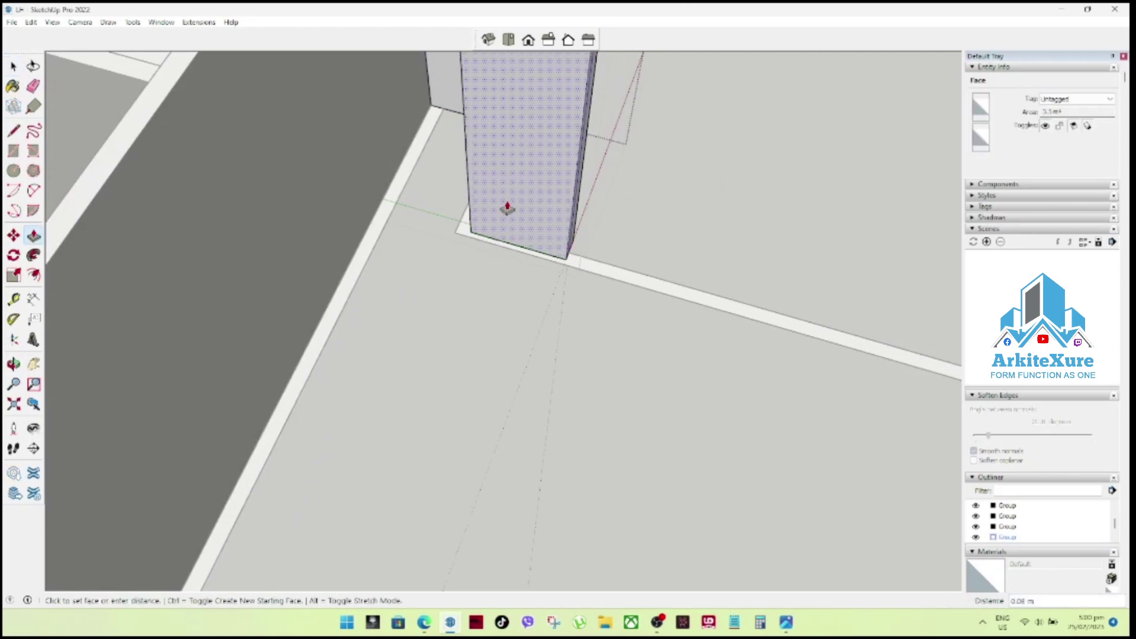
{"action": "left_click", "coordinate": [561, 253]}
{"action": "mouse_move", "coordinate": [573, 269]}
{"action": "middle_mouse_down"}
{"action": "mouse_move", "coordinate": [497, 297]}
{"action": "mouse_move", "coordinate": [615, 392]}
{"action": "mouse_move", "coordinate": [530, 355]}
{"action": "middle_mouse_up"}
{"action": "key", "text": "space"}
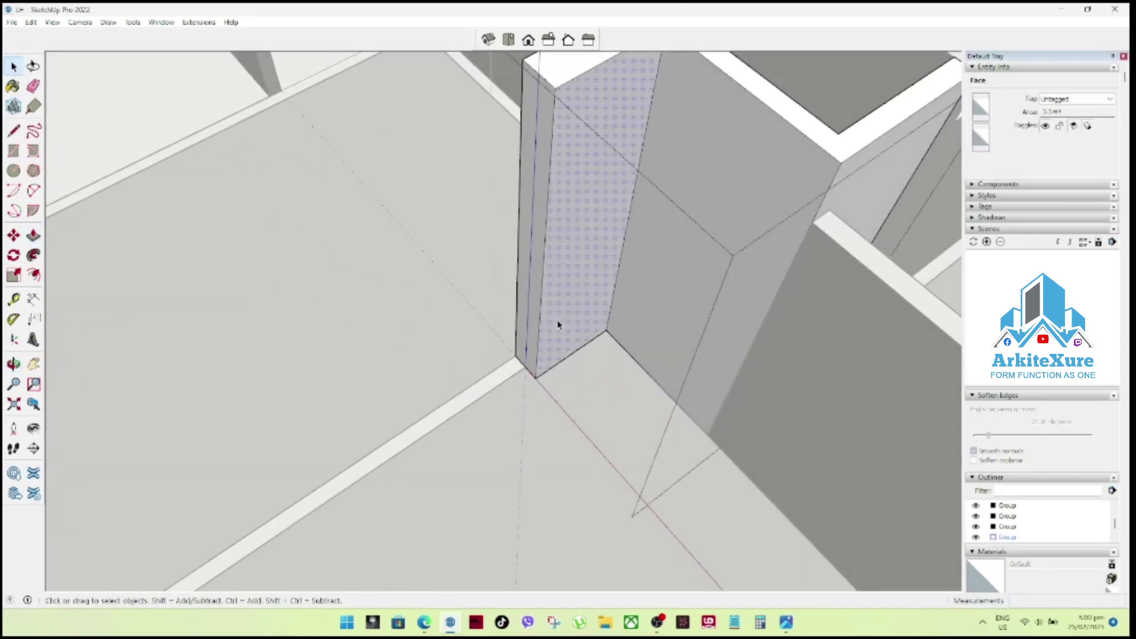
Push the column's side face out so it meets the adjoining wall at the corner.
{"action": "key", "text": "p"}
{"action": "left_click", "coordinate": [556, 323]}
{"action": "left_click", "coordinate": [507, 388]}
{"action": "mouse_move", "coordinate": [507, 387]}
{"action": "middle_mouse_down"}
{"action": "mouse_move", "coordinate": [750, 380]}
{"action": "mouse_move", "coordinate": [573, 382]}
{"action": "mouse_move", "coordinate": [604, 391]}
{"action": "middle_mouse_up"}
{"action": "key", "text": "space"}
{"action": "mouse_move", "coordinate": [472, 385]}
{"action": "middle_mouse_down"}
{"action": "mouse_move", "coordinate": [708, 373]}
{"action": "mouse_move", "coordinate": [596, 345]}
{"action": "mouse_move", "coordinate": [718, 419]}
{"action": "mouse_move", "coordinate": [708, 471]}
{"action": "mouse_move", "coordinate": [829, 439]}
{"action": "middle_mouse_up"}
{"action": "scroll", "coordinate": [482, 234], "scroll_direction": "up", "scroll_amount": 3}
{"action": "scroll", "coordinate": [515, 271], "scroll_direction": "up", "scroll_amount": 2}
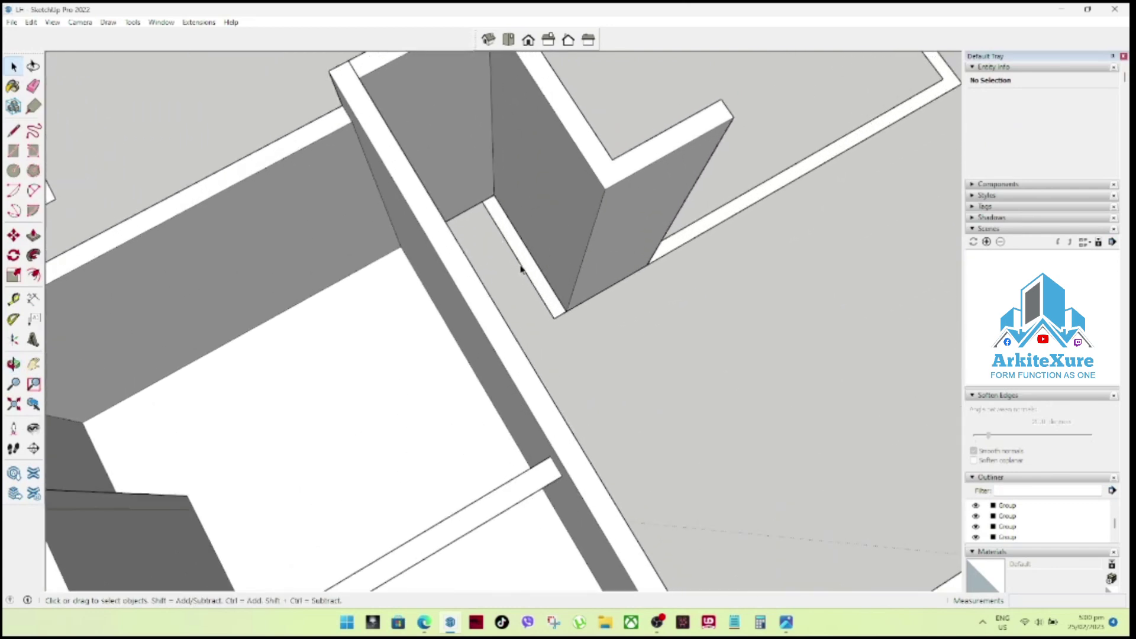
Delete the stray edge and its faces beside the wall end.
{"action": "left_click", "coordinate": [521, 269]}
{"action": "key", "text": "Delete"}
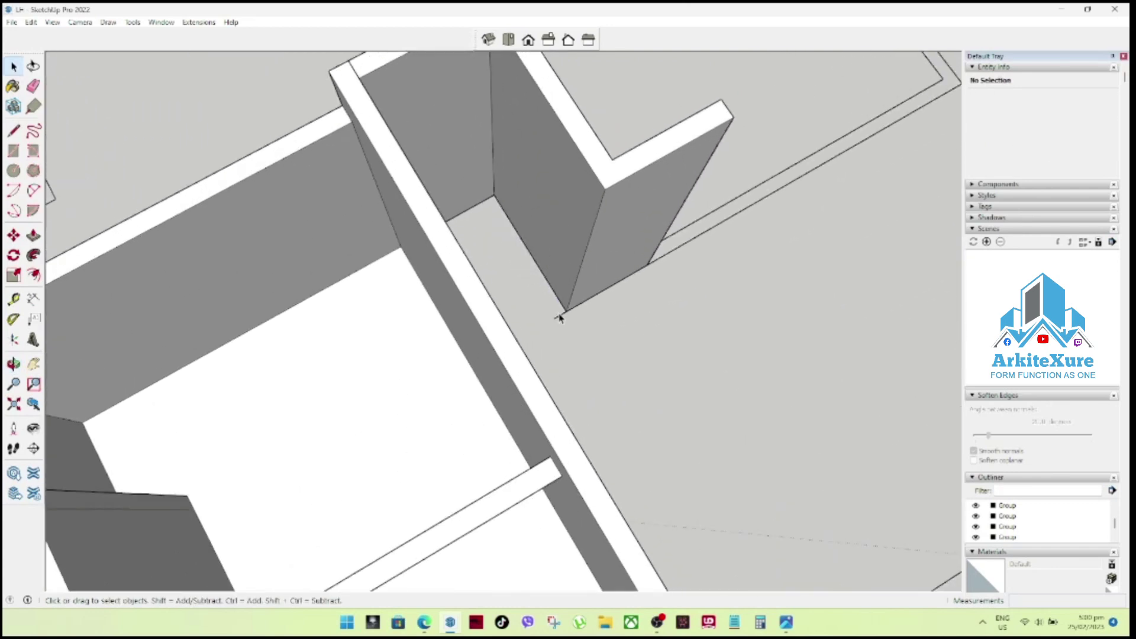
{"action": "scroll", "coordinate": [592, 296], "scroll_direction": "down", "scroll_amount": 3}
{"action": "scroll", "coordinate": [642, 328], "scroll_direction": "down", "scroll_amount": 3}
{"action": "scroll", "coordinate": [643, 330], "scroll_direction": "down", "scroll_amount": 1}
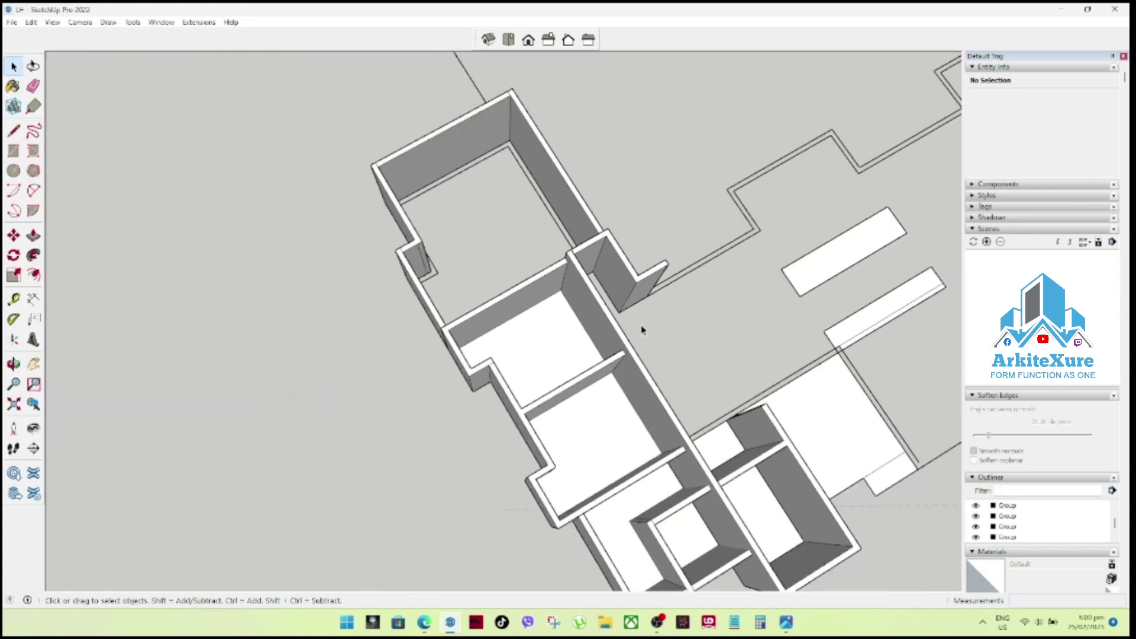
{"action": "scroll", "coordinate": [539, 221], "scroll_direction": "up", "scroll_amount": 2}
{"action": "scroll", "coordinate": [510, 151], "scroll_direction": "up", "scroll_amount": 3}
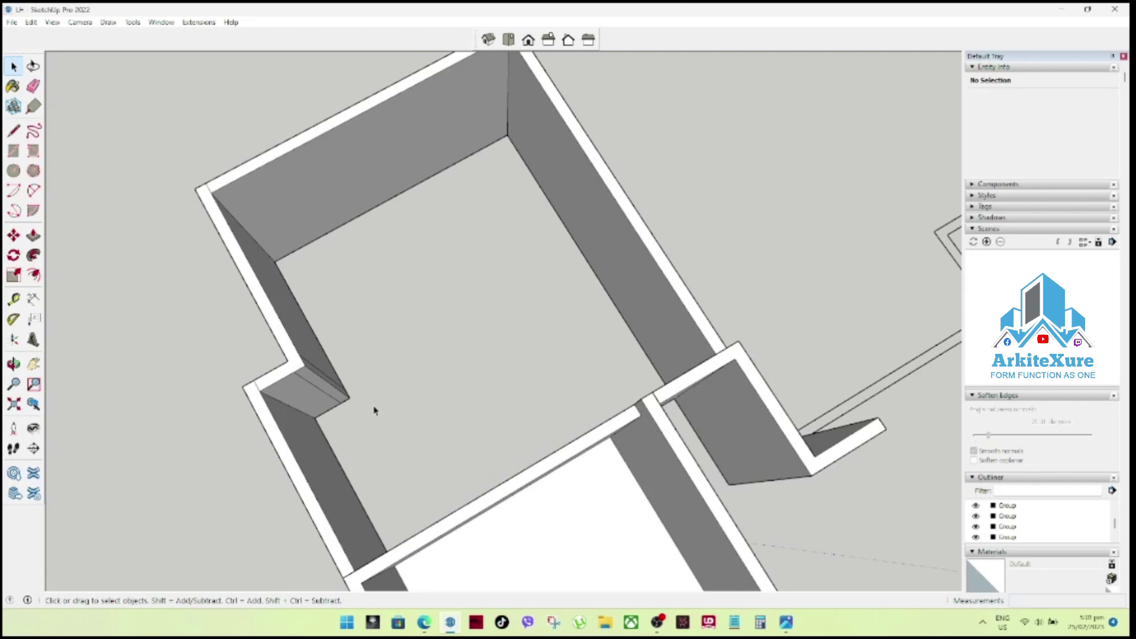
{"action": "scroll", "coordinate": [329, 393], "scroll_direction": "up", "scroll_amount": 3}
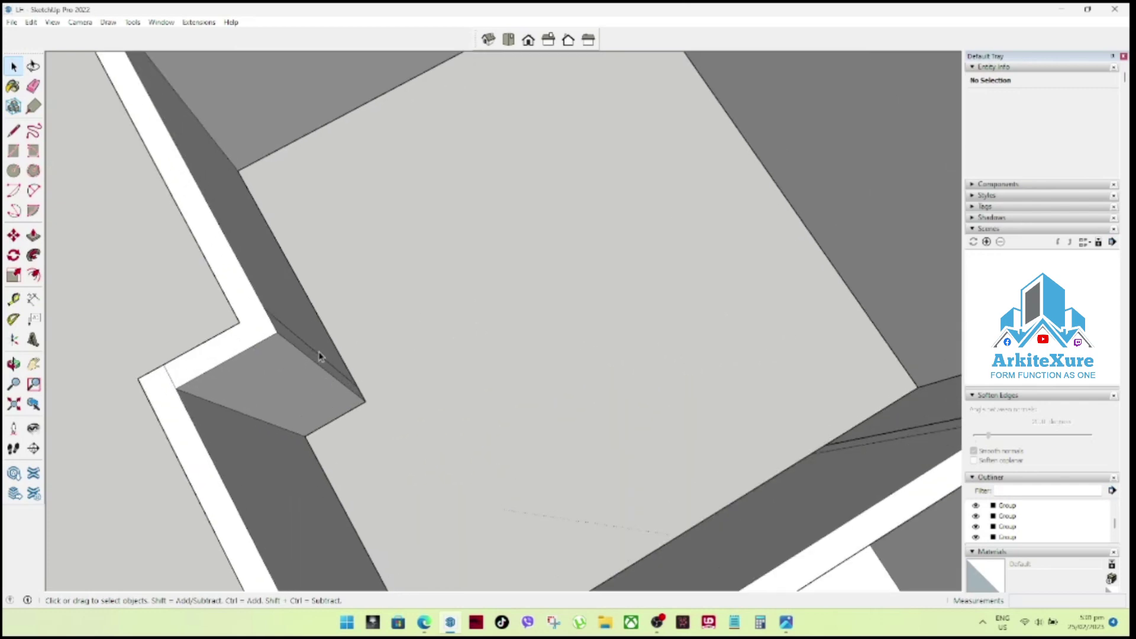
{"action": "scroll", "coordinate": [318, 358], "scroll_direction": "down", "scroll_amount": 5}
{"action": "scroll", "coordinate": [379, 389], "scroll_direction": "down", "scroll_amount": 3}
Open a room's wall group, select an edge inside it, then exit group editing.
{"action": "mouse_move", "coordinate": [424, 345]}
{"action": "middle_mouse_down"}
{"action": "mouse_move", "coordinate": [690, 401]}
{"action": "mouse_move", "coordinate": [775, 388]}
{"action": "mouse_move", "coordinate": [868, 353]}
{"action": "mouse_move", "coordinate": [793, 281]}
{"action": "middle_mouse_up"}
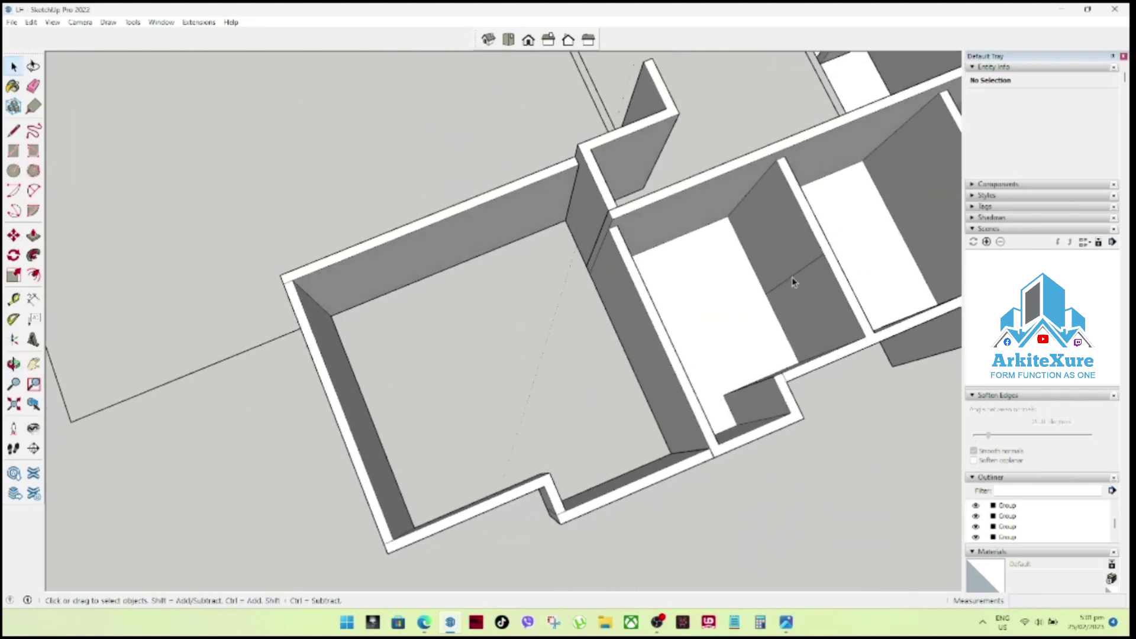
{"action": "left_click", "coordinate": [793, 281]}
{"action": "double_click", "coordinate": [792, 277]}
{"action": "left_click", "coordinate": [792, 277]}
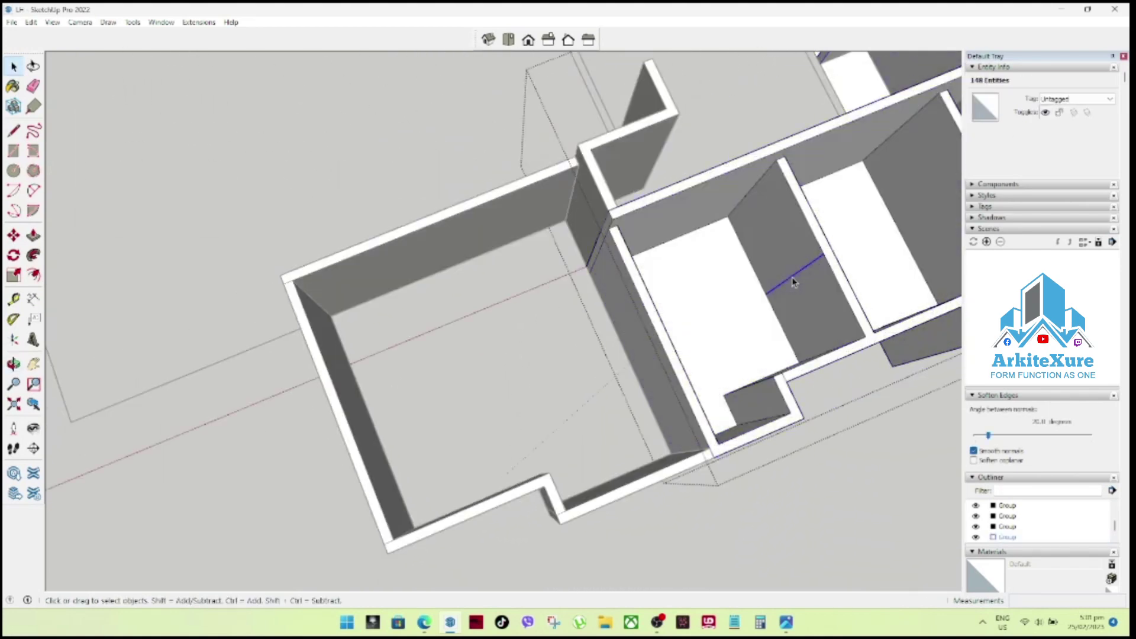
{"action": "key", "text": "Escape"}
Zoom and orbit down to the border strip's left end beside the wall.
{"action": "scroll", "coordinate": [563, 296], "scroll_direction": "down", "scroll_amount": 3}
{"action": "scroll", "coordinate": [528, 304], "scroll_direction": "down", "scroll_amount": 2}
{"action": "scroll", "coordinate": [507, 312], "scroll_direction": "down", "scroll_amount": 2}
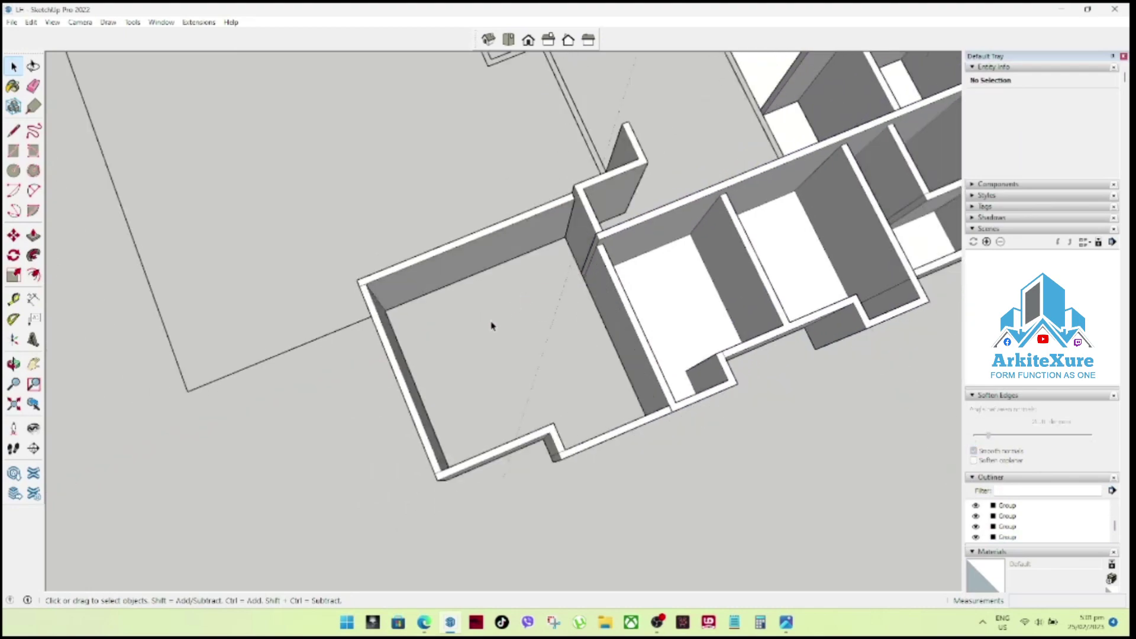
{"action": "scroll", "coordinate": [489, 341], "scroll_direction": "down", "scroll_amount": 2}
{"action": "middle_click_drag", "start_coordinate": [488, 341], "coordinate": [462, 376]}
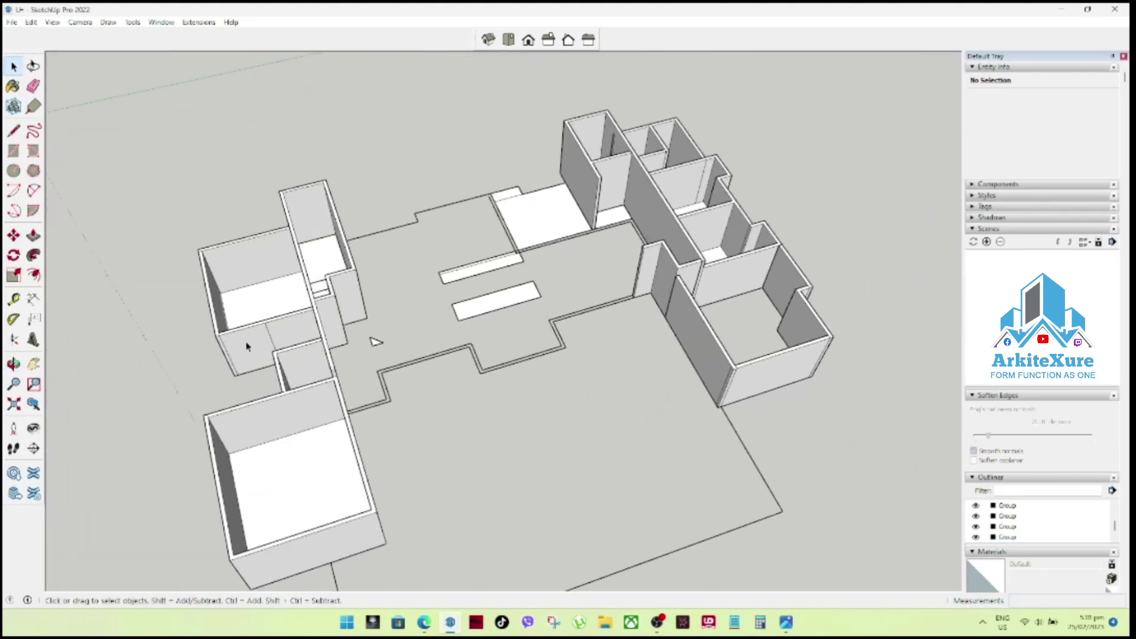
{"action": "scroll", "coordinate": [339, 377], "scroll_direction": "up", "scroll_amount": 3}
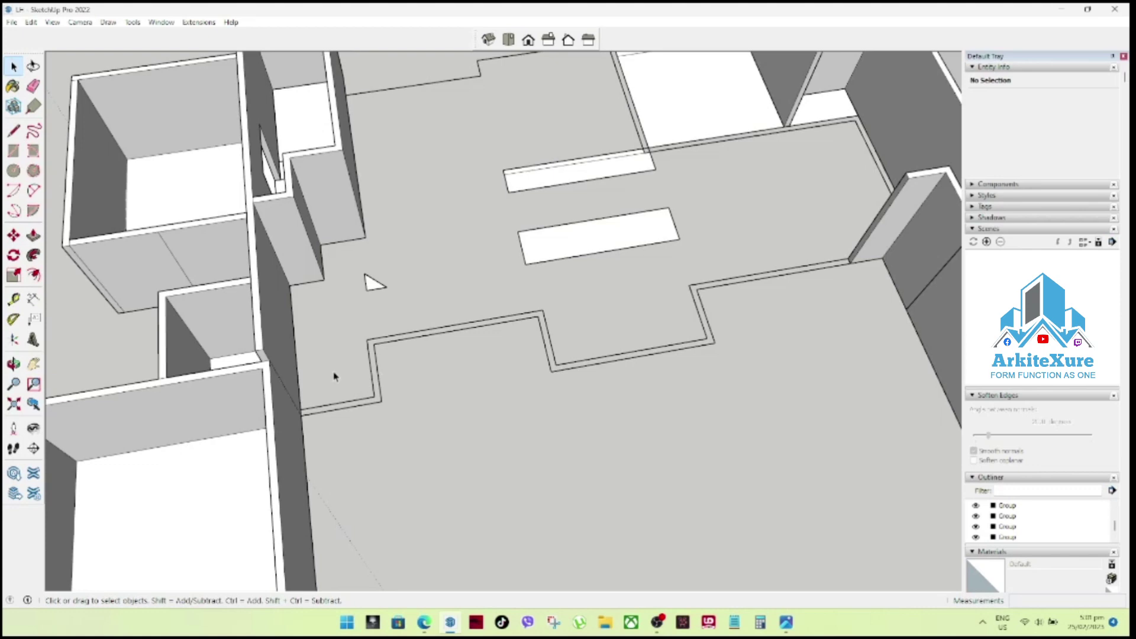
{"action": "scroll", "coordinate": [334, 376], "scroll_direction": "up", "scroll_amount": 2}
{"action": "scroll", "coordinate": [309, 426], "scroll_direction": "up", "scroll_amount": 2}
{"action": "mouse_move", "coordinate": [418, 398]}
{"action": "middle_mouse_down"}
{"action": "mouse_move", "coordinate": [240, 460]}
{"action": "mouse_move", "coordinate": [418, 352]}
{"action": "mouse_move", "coordinate": [442, 396]}
{"action": "mouse_move", "coordinate": [421, 330]}
{"action": "middle_mouse_up"}
{"action": "scroll", "coordinate": [473, 368], "scroll_direction": "down", "scroll_amount": 3}
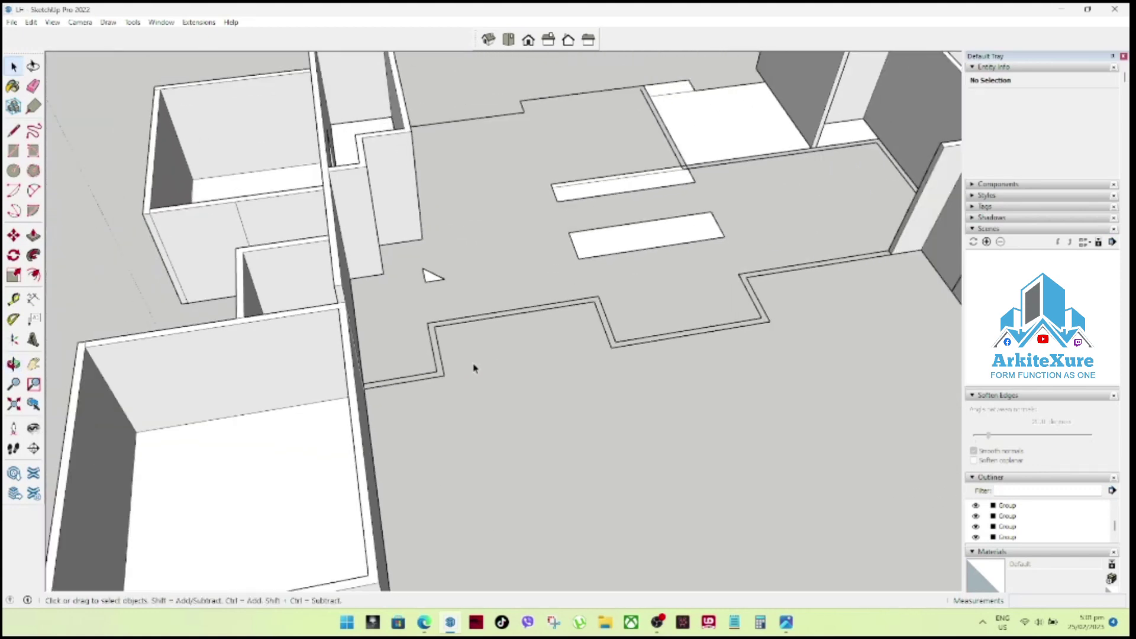
{"action": "scroll", "coordinate": [470, 347], "scroll_direction": "up", "scroll_amount": 1}
{"action": "scroll", "coordinate": [415, 393], "scroll_direction": "up", "scroll_amount": 2}
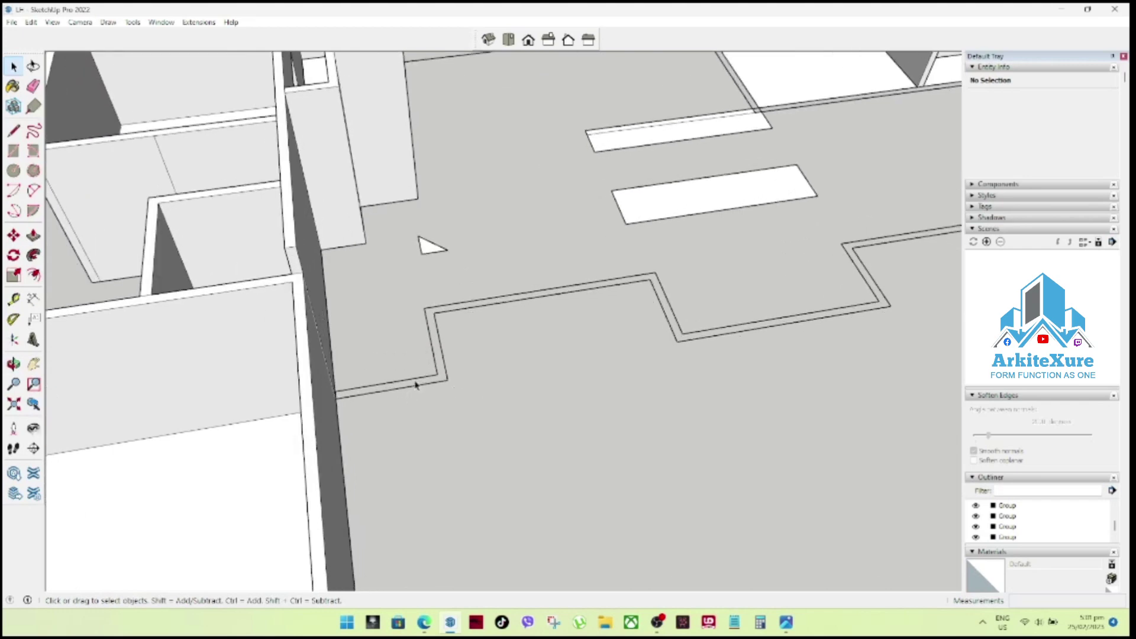
{"action": "scroll", "coordinate": [355, 409], "scroll_direction": "up", "scroll_amount": 2}
{"action": "mouse_move", "coordinate": [348, 411]}
{"action": "middle_mouse_down"}
{"action": "mouse_move", "coordinate": [481, 375]}
{"action": "mouse_move", "coordinate": [330, 411]}
{"action": "mouse_move", "coordinate": [619, 373]}
{"action": "middle_mouse_up"}
Draw a line closing off the end of the border strip.
{"action": "key", "text": "l"}
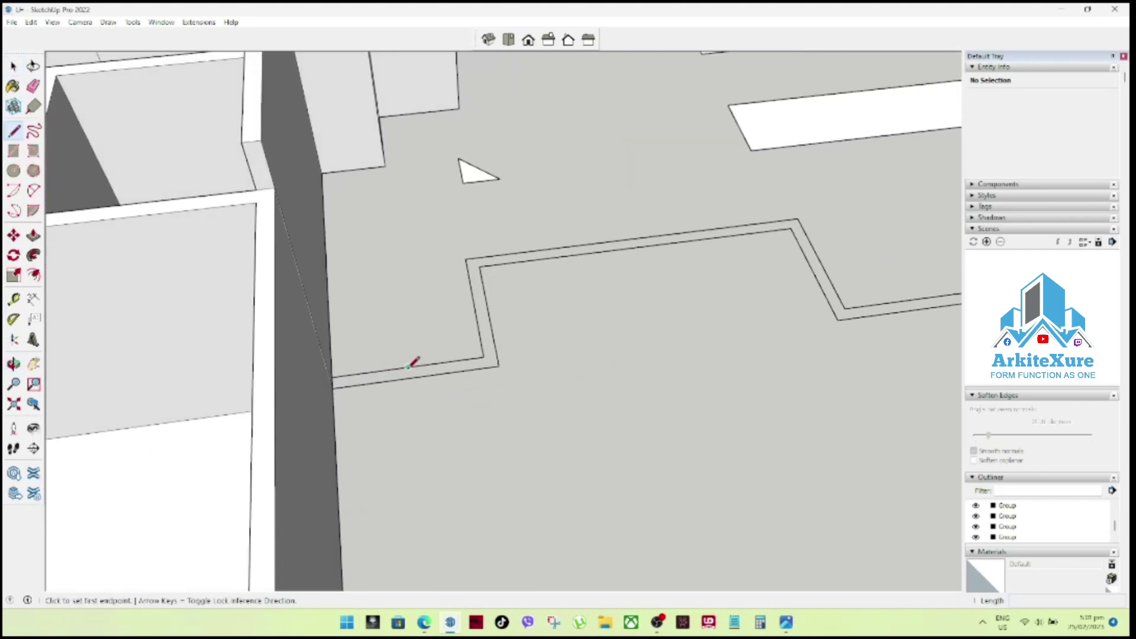
{"action": "left_click", "coordinate": [408, 368]}
{"action": "key", "text": "space"}
{"action": "scroll", "coordinate": [414, 374], "scroll_direction": "up", "scroll_amount": 2}
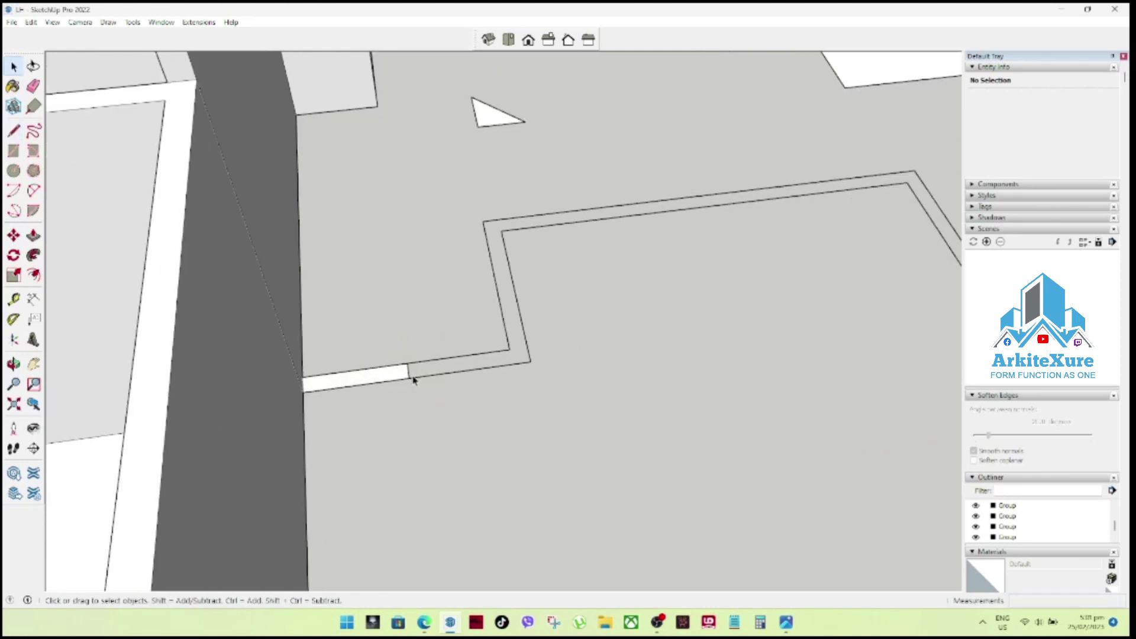
{"action": "scroll", "coordinate": [410, 377], "scroll_direction": "up", "scroll_amount": 2}
Copy the strip-end edge along the strip.
{"action": "left_click", "coordinate": [406, 373]}
{"action": "key", "text": "m"}
{"action": "key", "text": "ctrl"}
{"action": "left_click", "coordinate": [407, 376]}
{"action": "type", "text": "8"}
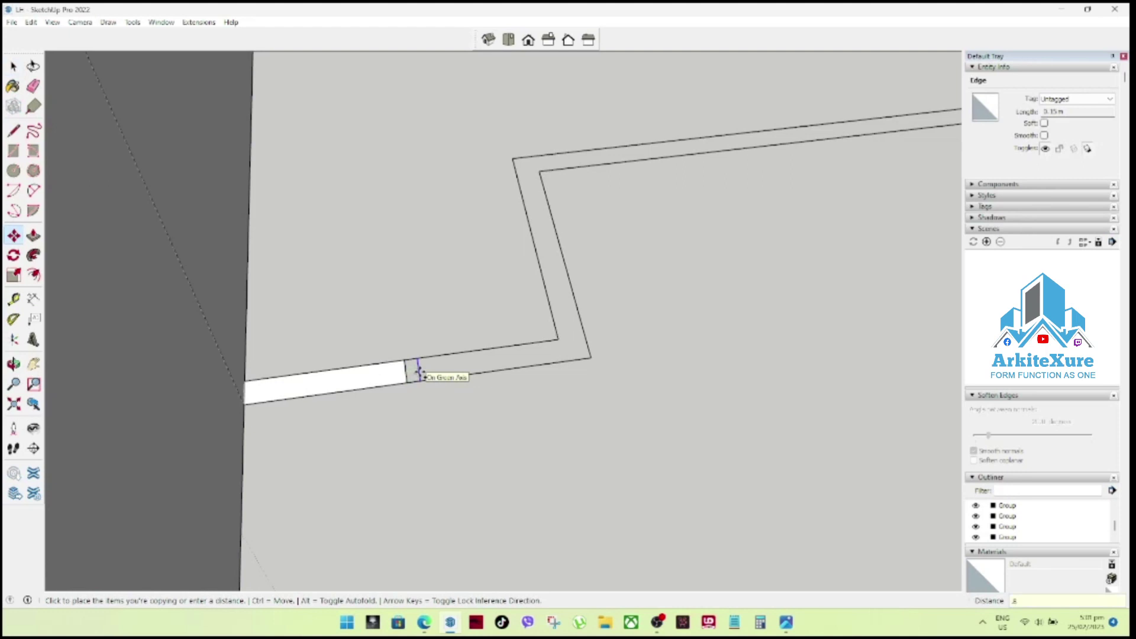
{"action": "key", "text": "Return"}
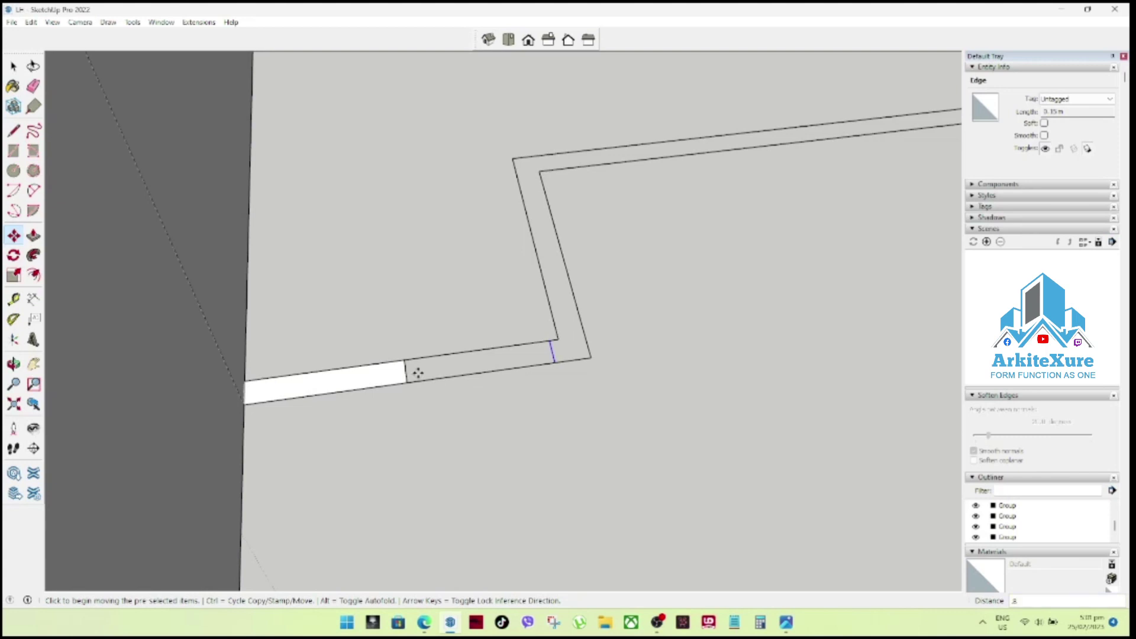
{"action": "key", "text": "Escape"}
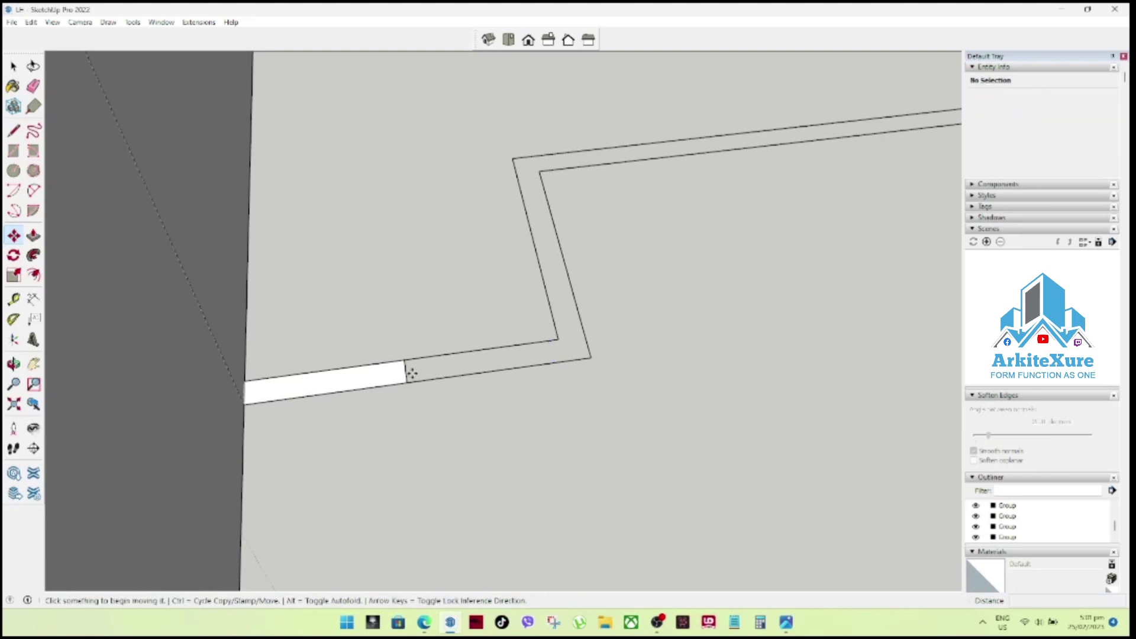
Make further copies of the edge along the strip, entering 4 as the multiplier.
{"action": "left_click", "coordinate": [404, 373]}
{"action": "key", "text": "ctrl"}
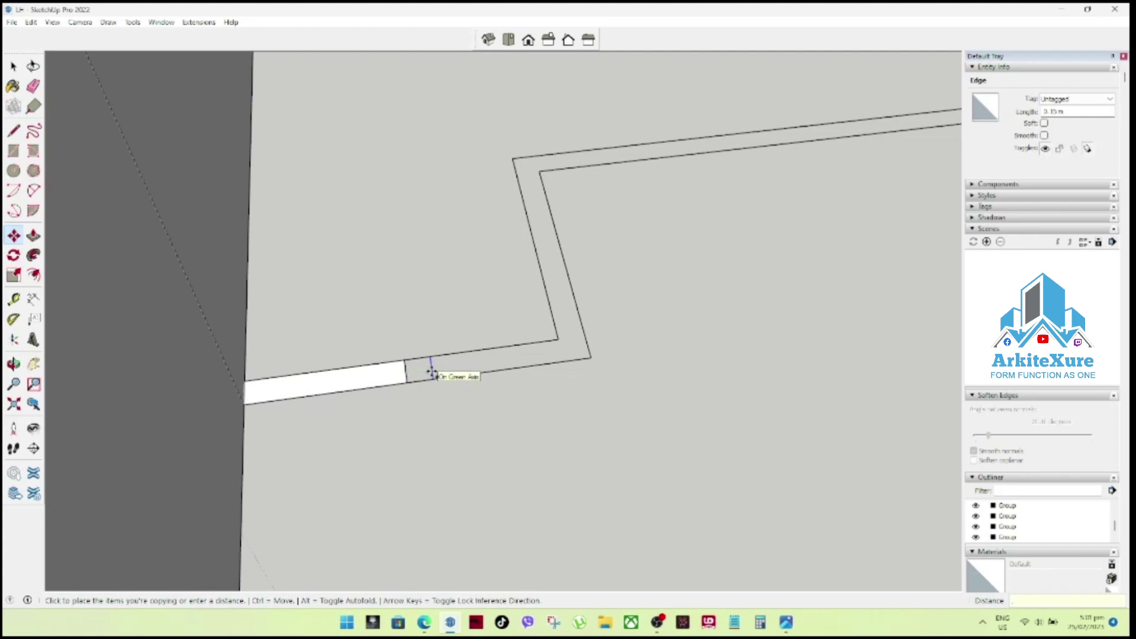
{"action": "type", "text": "4"}
{"action": "left_click", "coordinate": [431, 373]}
{"action": "type", "text": "4"}
{"action": "left_click", "coordinate": [481, 361]}
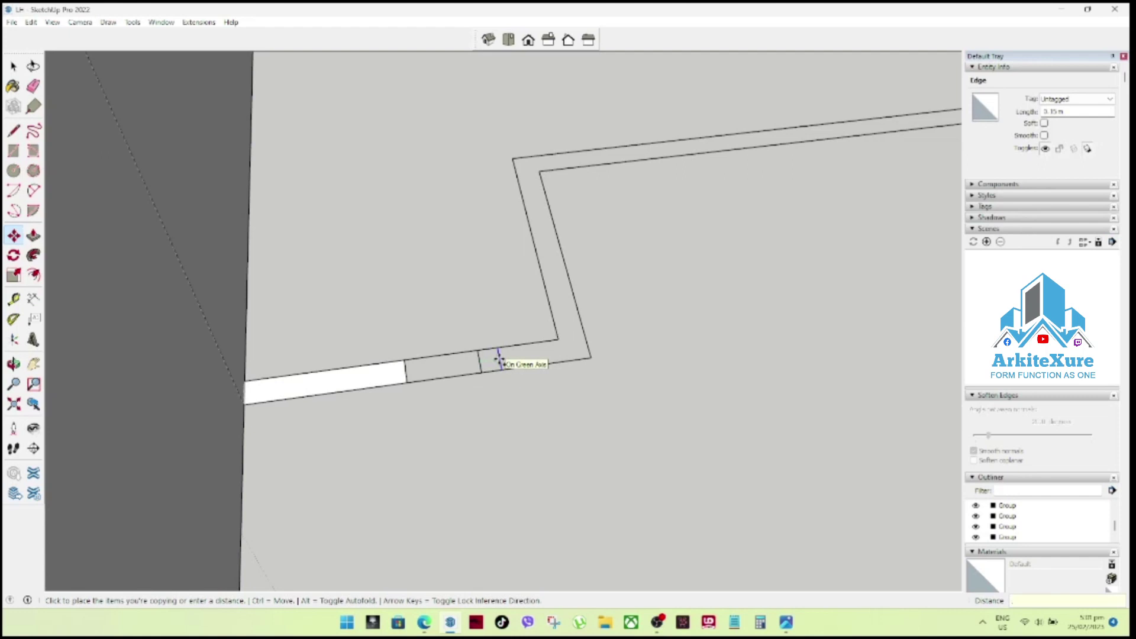
{"action": "key", "text": "Return"}
{"action": "key", "text": "space"}
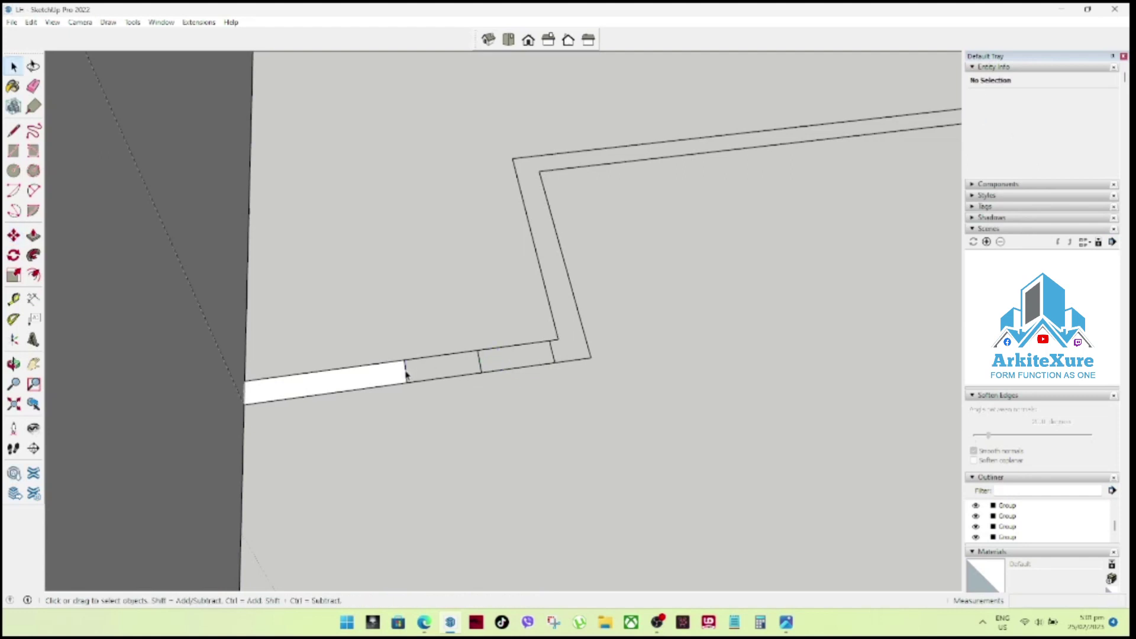
Copy the edge at the strip's white end once more, near the strip's end.
{"action": "left_click", "coordinate": [406, 371]}
{"action": "key", "text": "m"}
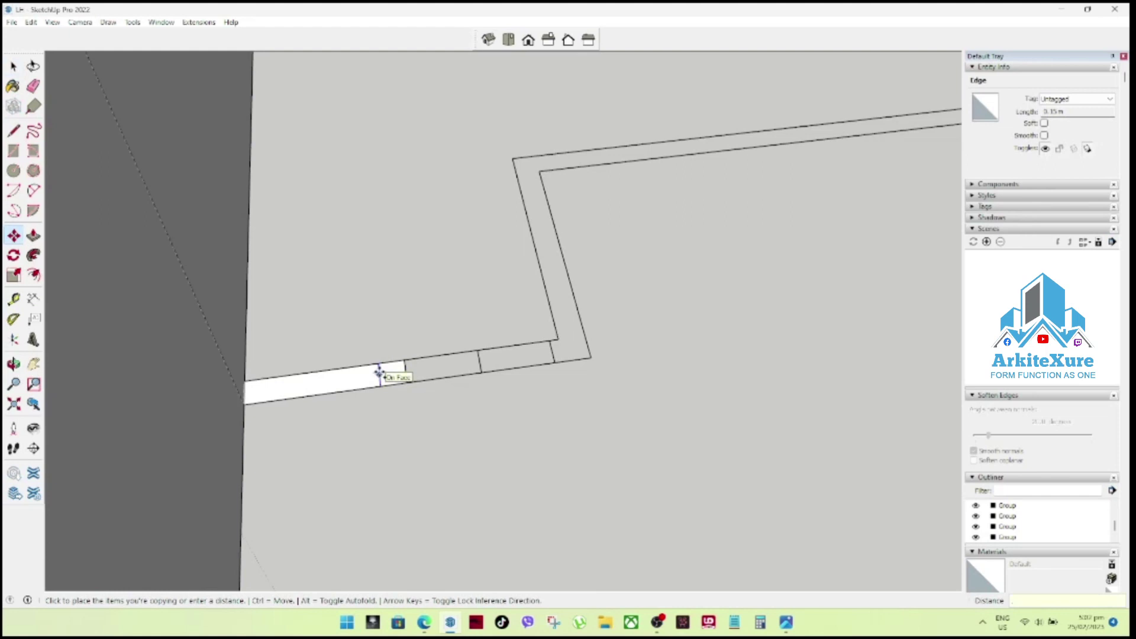
{"action": "type", "text": "4"}
{"action": "left_click", "coordinate": [330, 380]}
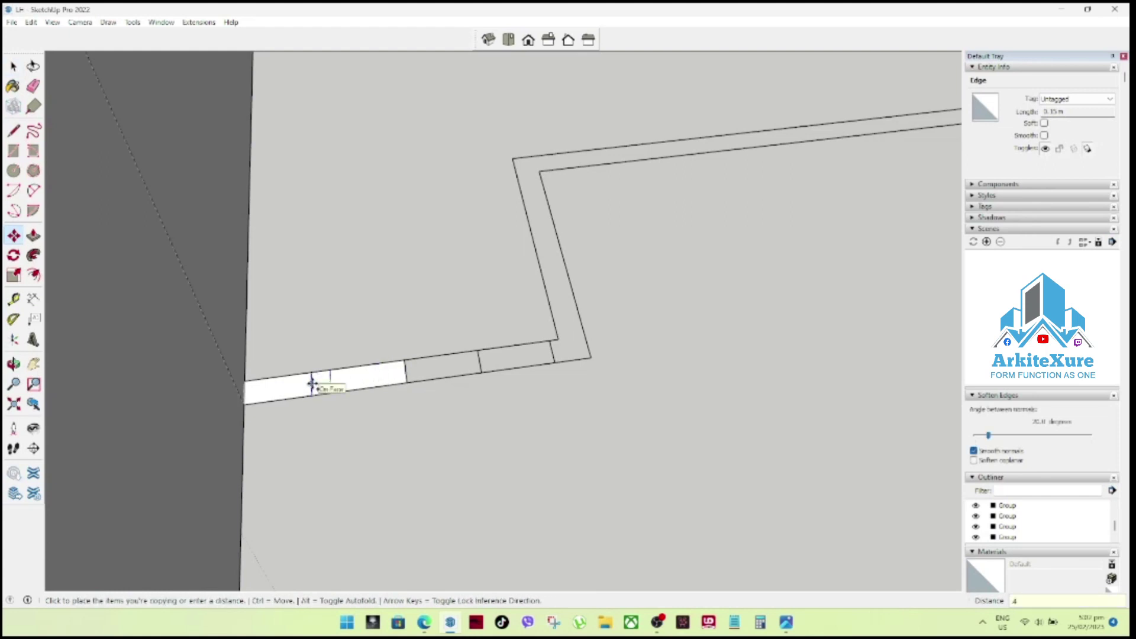
{"action": "key", "text": "Return"}
{"action": "key", "text": "space"}
{"action": "mouse_move", "coordinate": [313, 388]}
{"action": "middle_mouse_down"}
{"action": "mouse_move", "coordinate": [389, 363]}
{"action": "mouse_move", "coordinate": [460, 369]}
{"action": "mouse_move", "coordinate": [248, 388]}
{"action": "mouse_move", "coordinate": [443, 309]}
{"action": "mouse_move", "coordinate": [278, 253]}
{"action": "mouse_move", "coordinate": [345, 243]}
{"action": "middle_mouse_up"}
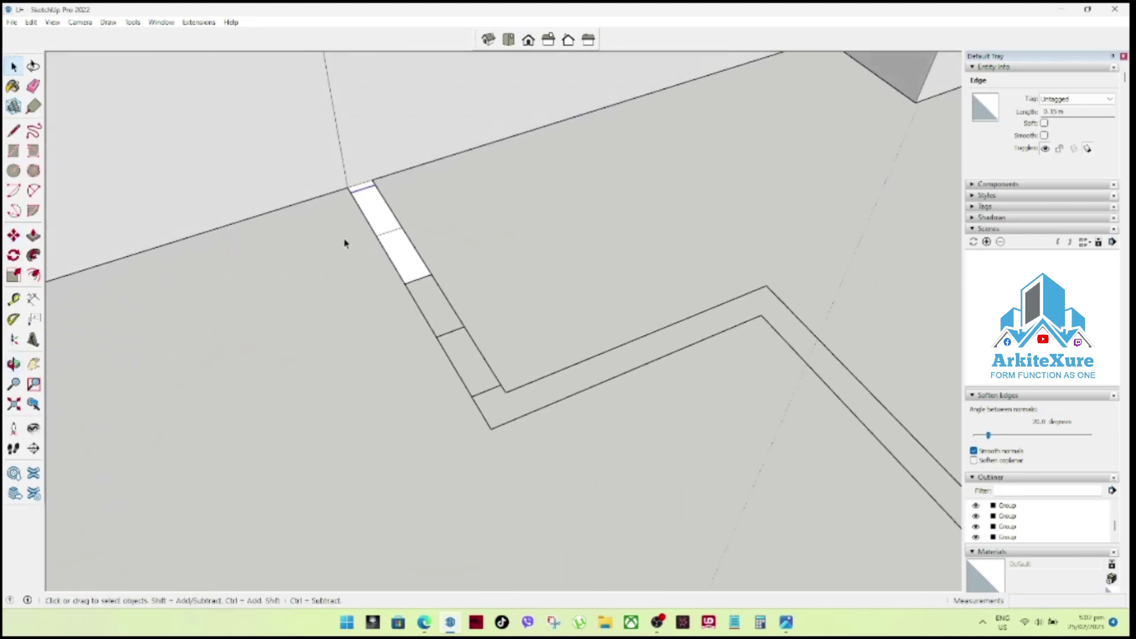
Draw a line from the strip's top corner to split the strip face into panels.
{"action": "key", "text": "l"}
{"action": "left_click", "coordinate": [363, 189]}
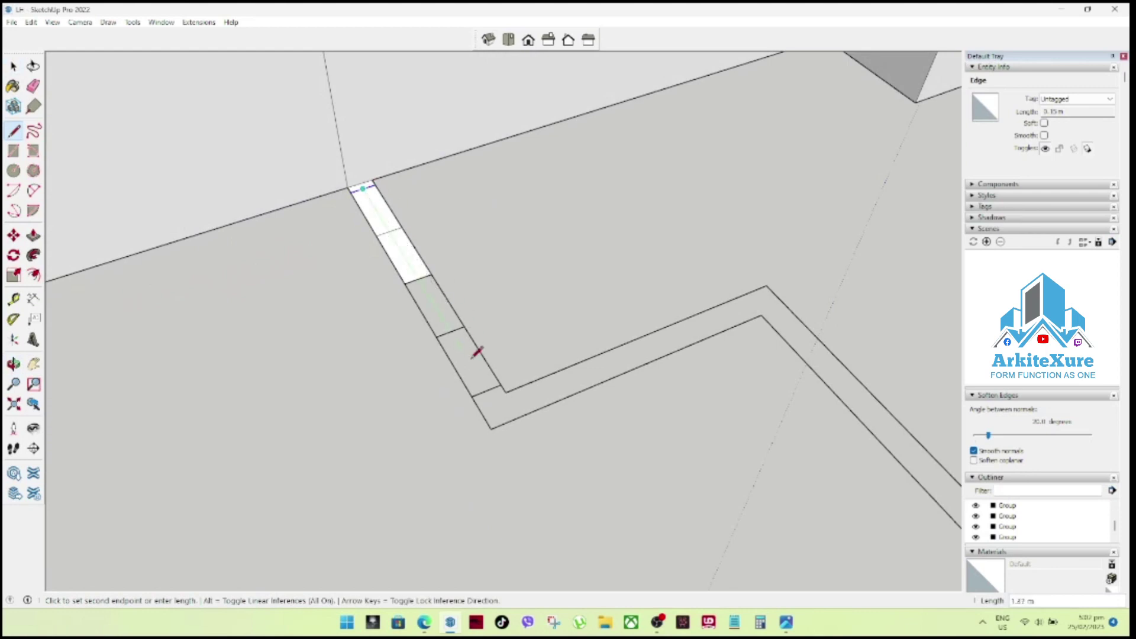
{"action": "left_click", "coordinate": [489, 388]}
{"action": "key", "text": "space"}
{"action": "mouse_move", "coordinate": [498, 385]}
{"action": "middle_mouse_down"}
{"action": "mouse_move", "coordinate": [598, 337]}
{"action": "mouse_move", "coordinate": [589, 371]}
{"action": "mouse_move", "coordinate": [487, 364]}
{"action": "mouse_move", "coordinate": [589, 322]}
{"action": "mouse_move", "coordinate": [657, 338]}
{"action": "mouse_move", "coordinate": [567, 334]}
{"action": "middle_mouse_up"}
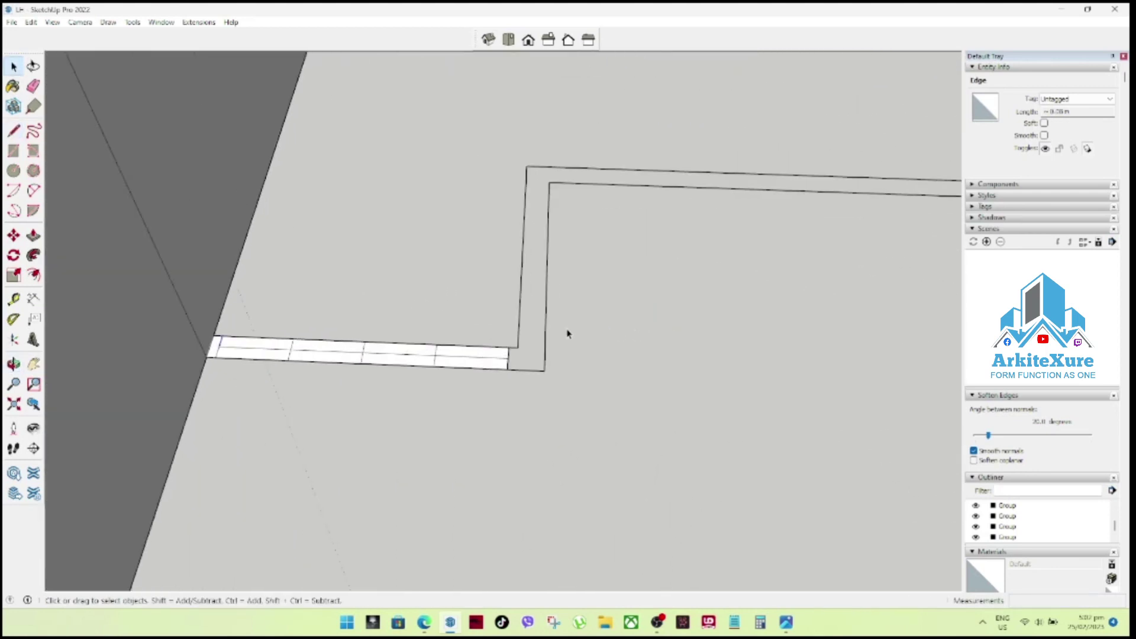
{"action": "mouse_move", "coordinate": [561, 388]}
{"action": "middle_mouse_down"}
{"action": "mouse_move", "coordinate": [469, 319]}
{"action": "mouse_move", "coordinate": [503, 352]}
{"action": "mouse_move", "coordinate": [585, 323]}
{"action": "mouse_move", "coordinate": [568, 353]}
{"action": "mouse_move", "coordinate": [443, 337]}
{"action": "mouse_move", "coordinate": [506, 357]}
{"action": "middle_mouse_up"}
Draw a line closing off the next stretch of the white border strip.
{"action": "key", "text": "l"}
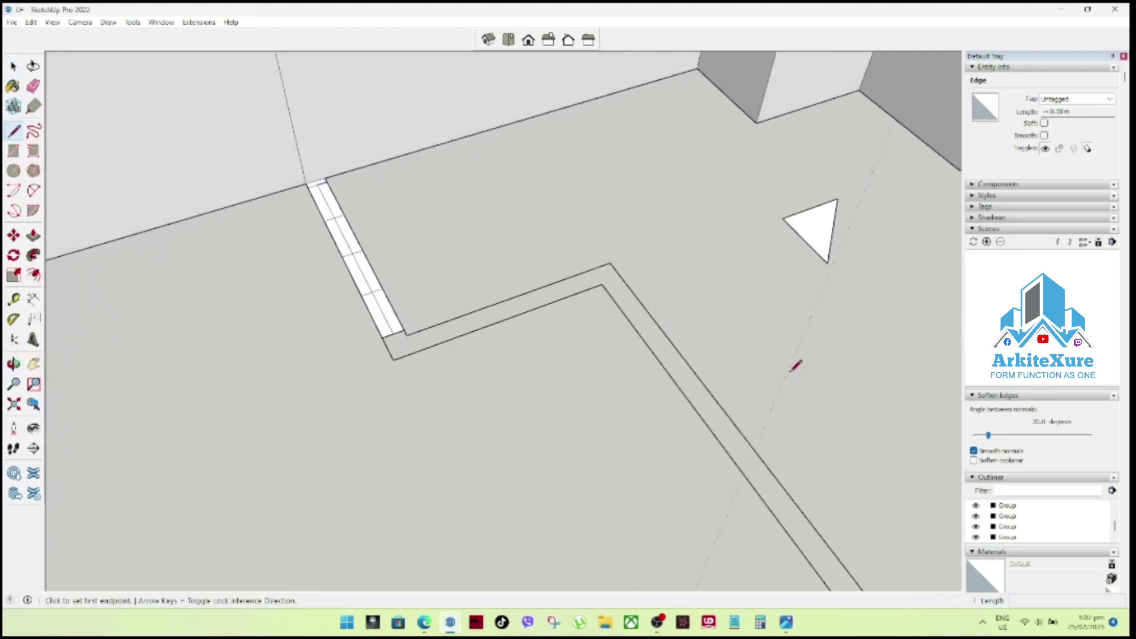
{"action": "left_click", "coordinate": [610, 265]}
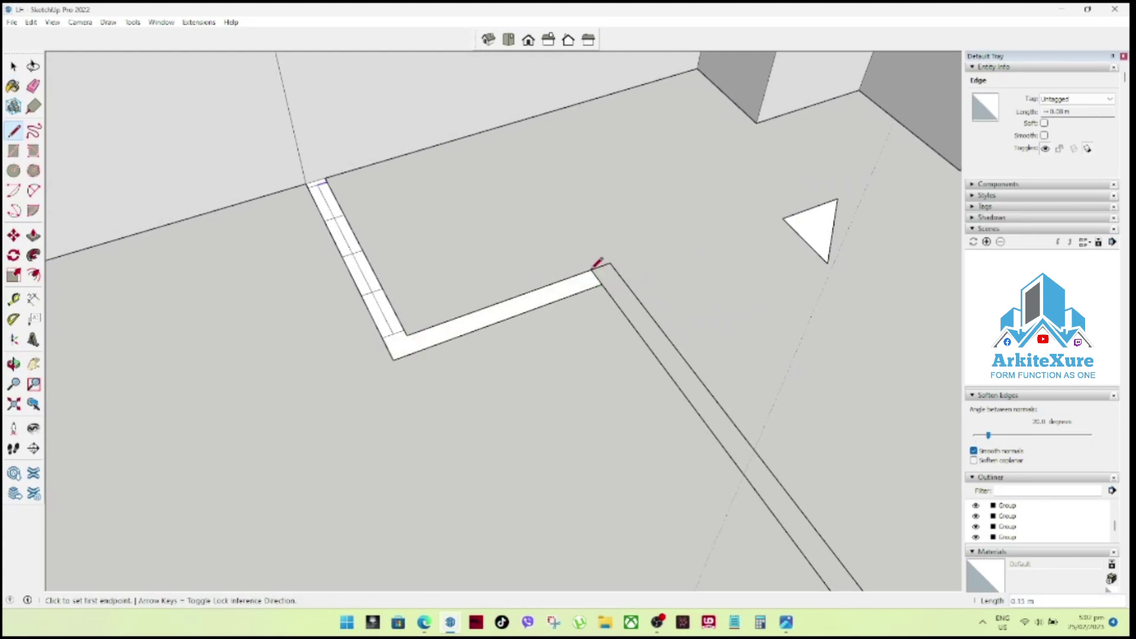
{"action": "left_click", "coordinate": [407, 335]}
{"action": "key", "text": "space"}
Draw a divider edge across the strip and make two copies of it along the strip.
{"action": "key", "text": "l"}
{"action": "left_click", "coordinate": [504, 303]}
{"action": "key", "text": "space"}
{"action": "key", "text": "m"}
{"action": "left_click", "coordinate": [509, 316]}
{"action": "key", "text": "ctrl"}
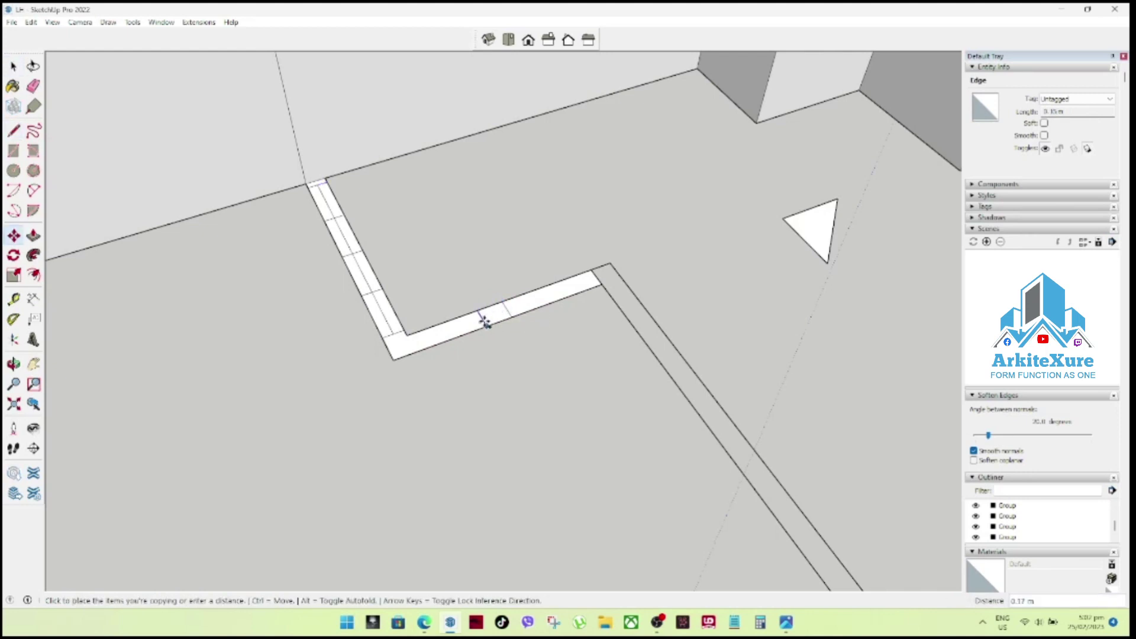
{"action": "type", "text": "4"}
{"action": "key", "text": "Return"}
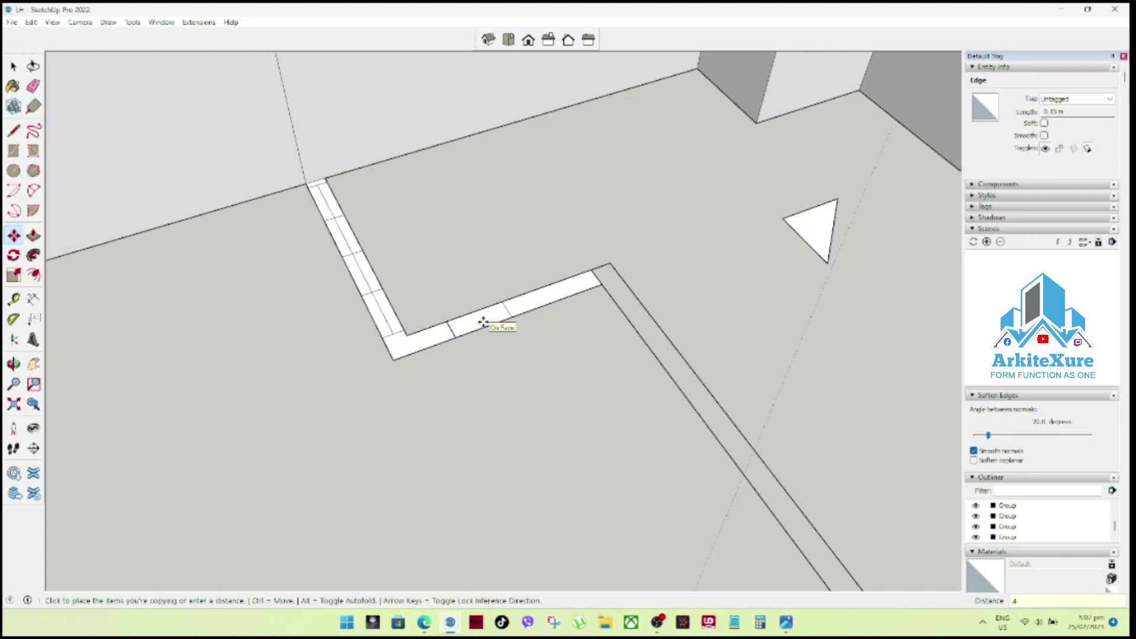
{"action": "left_click", "coordinate": [509, 308]}
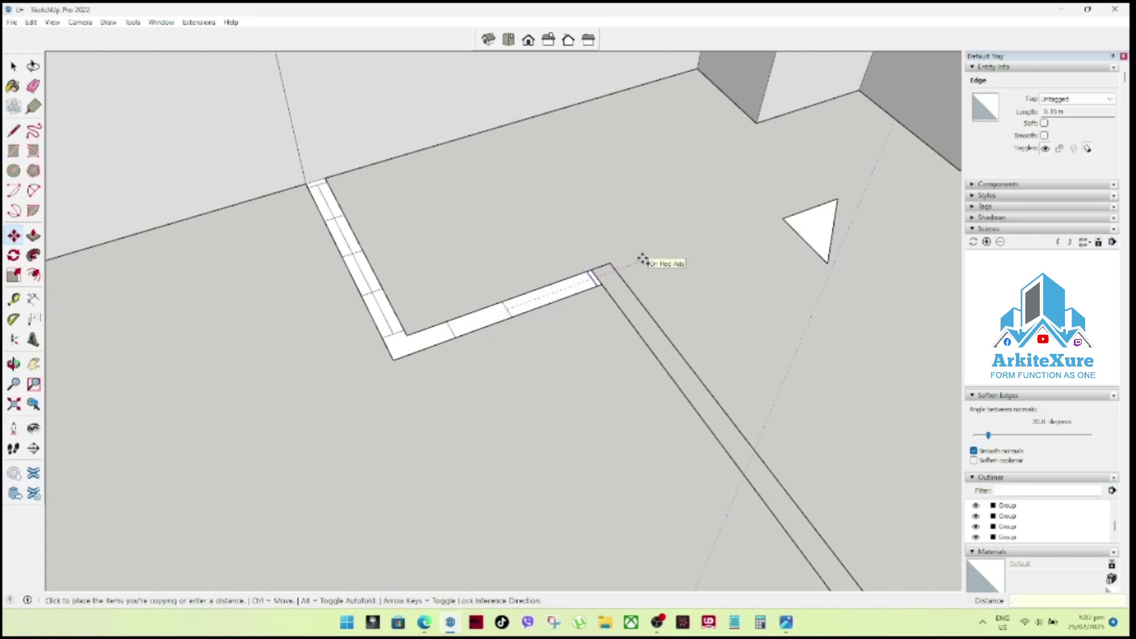
{"action": "key", "text": "Return"}
{"action": "key", "text": "space"}
Orbit and zoom to the strip, then measure from its inner corner.
{"action": "mouse_move", "coordinate": [424, 335]}
{"action": "middle_mouse_down"}
{"action": "mouse_move", "coordinate": [512, 322]}
{"action": "mouse_move", "coordinate": [427, 304]}
{"action": "mouse_move", "coordinate": [400, 325]}
{"action": "mouse_move", "coordinate": [444, 312]}
{"action": "mouse_move", "coordinate": [454, 331]}
{"action": "mouse_move", "coordinate": [421, 328]}
{"action": "middle_mouse_up"}
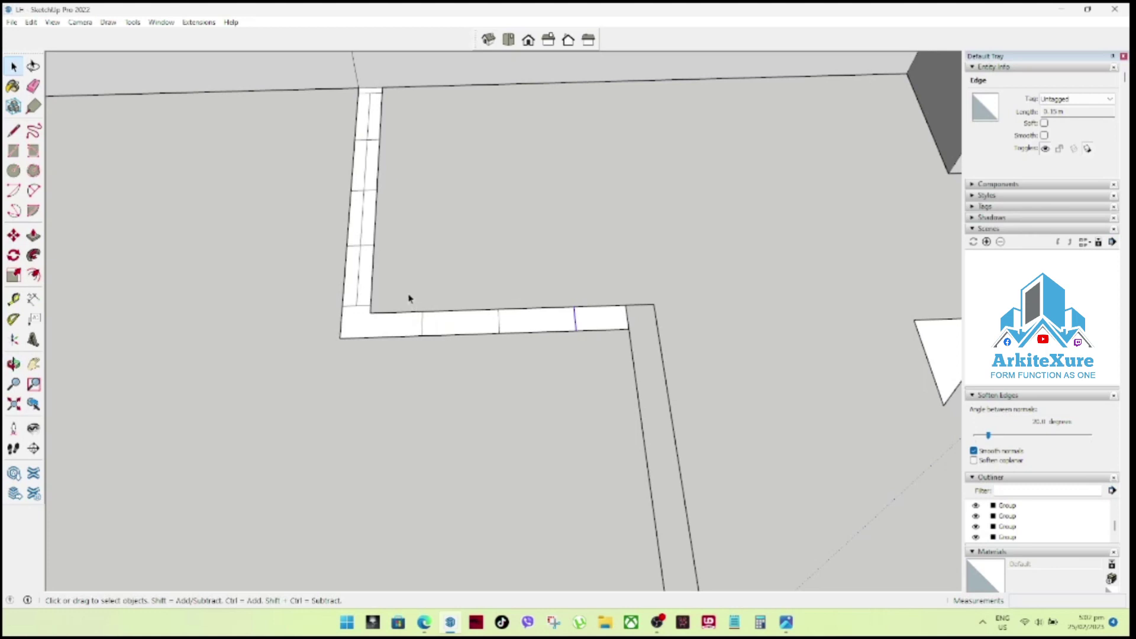
{"action": "scroll", "coordinate": [364, 329], "scroll_direction": "up", "scroll_amount": 2}
{"action": "left_click", "coordinate": [13, 151]}
{"action": "left_click", "coordinate": [13, 299]}
{"action": "left_click", "coordinate": [373, 308]}
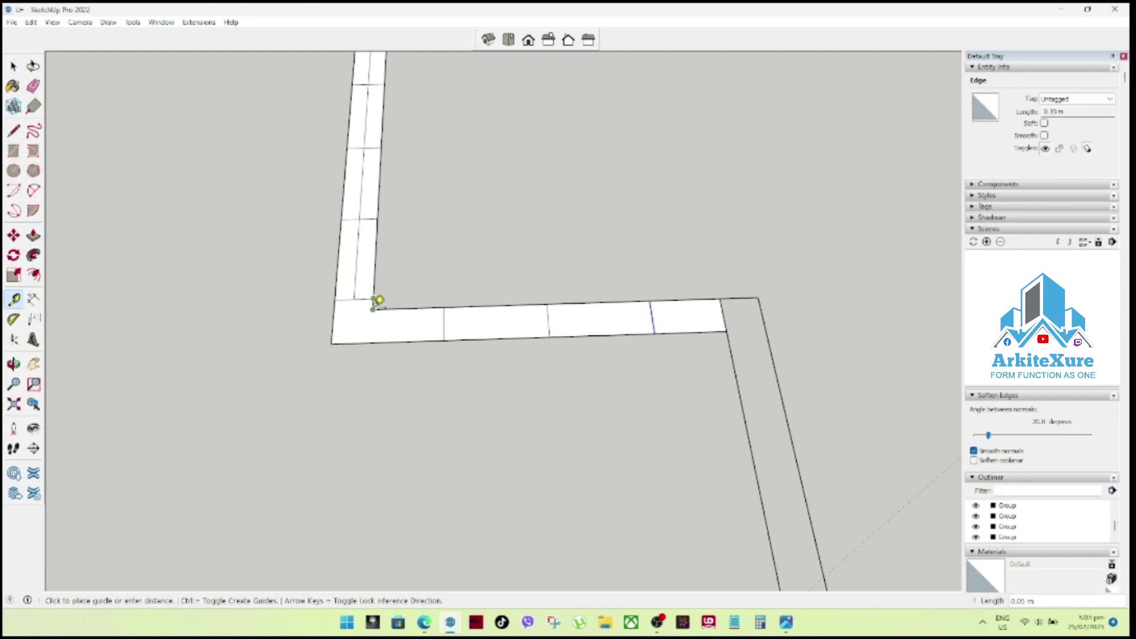
{"action": "key", "text": "space"}
Copy the middle tile faces twice toward the inner corner, then delete a stray strip edge.
{"action": "left_click_drag", "start_coordinate": [414, 292], "coordinate": [682, 373]}
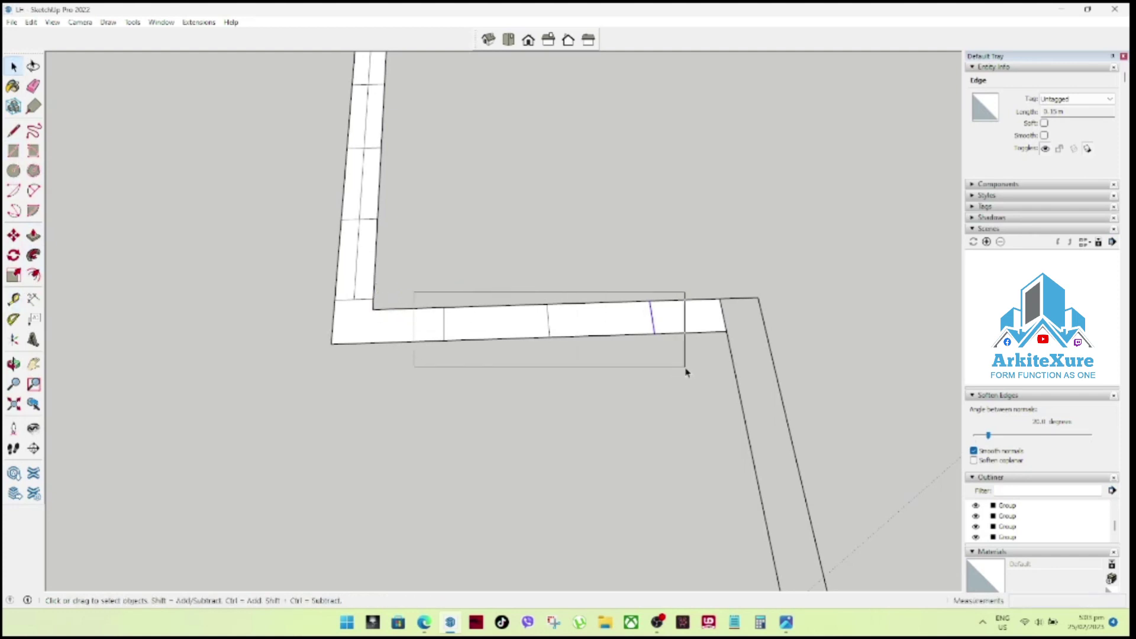
{"action": "key", "text": "m"}
{"action": "key", "text": "ctrl"}
{"action": "left_click", "coordinate": [443, 308]}
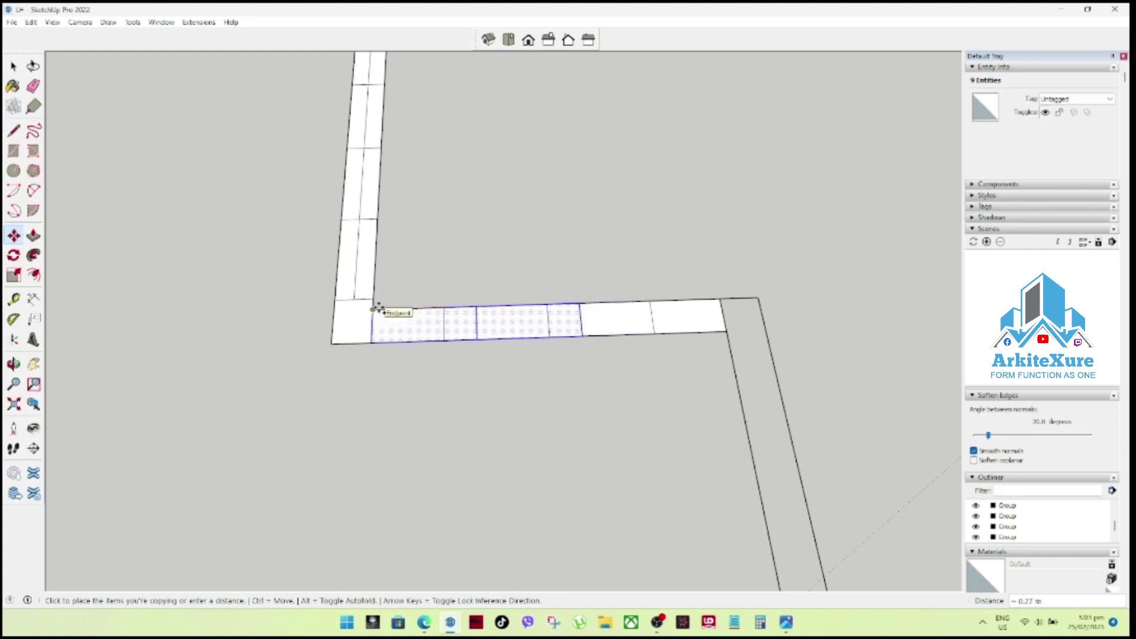
{"action": "left_click", "coordinate": [379, 306]}
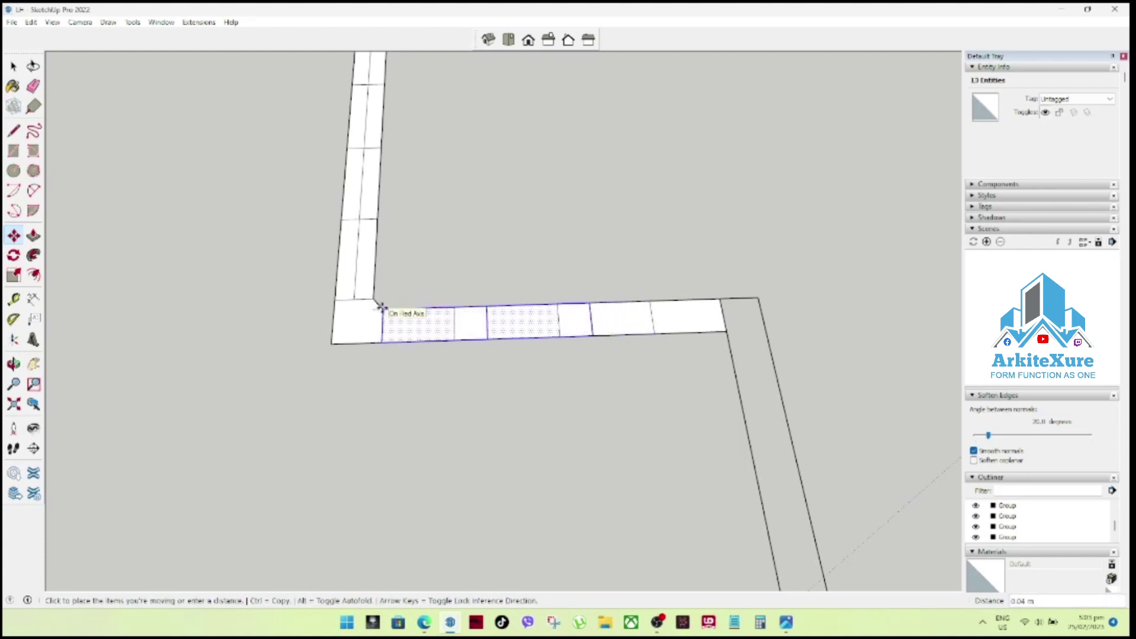
{"action": "left_click", "coordinate": [372, 309]}
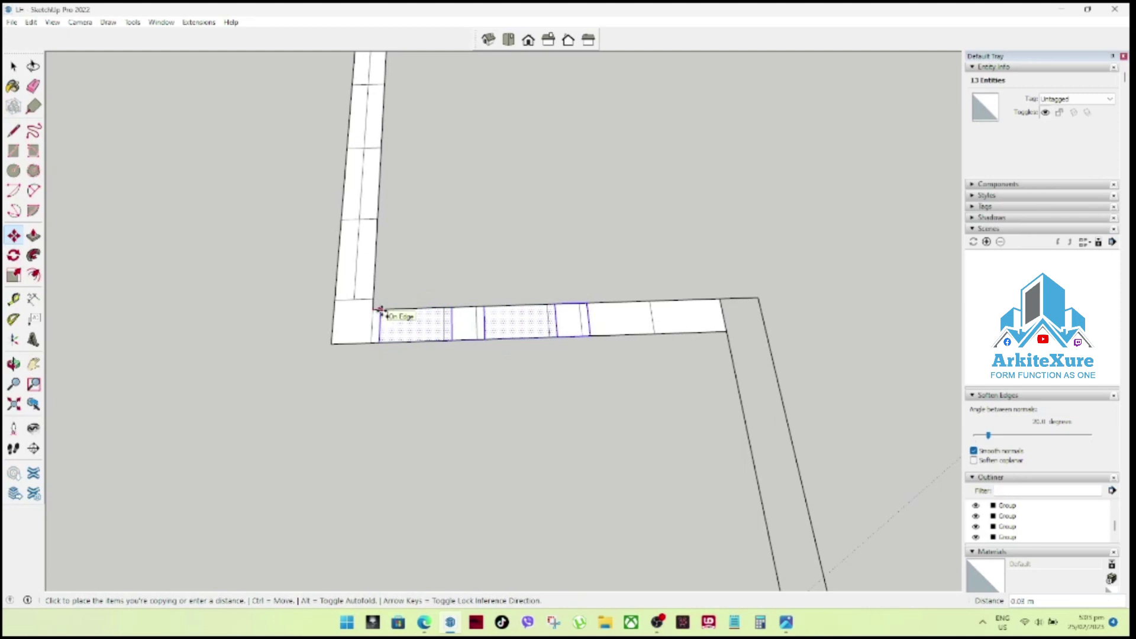
{"action": "left_click", "coordinate": [380, 309]}
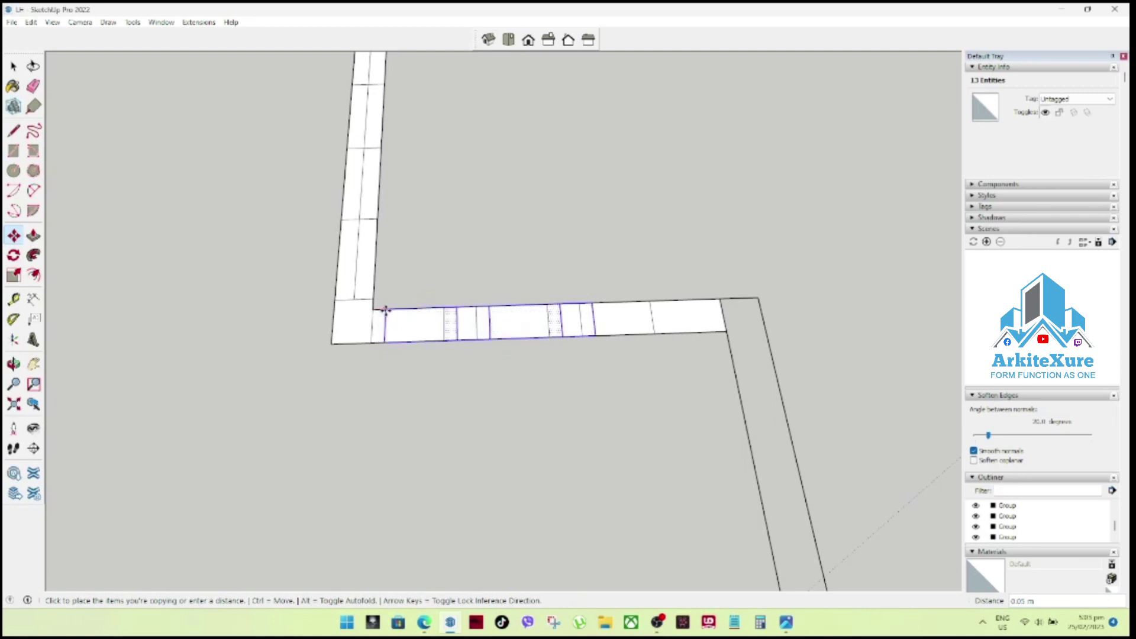
{"action": "key", "text": "space"}
{"action": "left_click", "coordinate": [373, 331]}
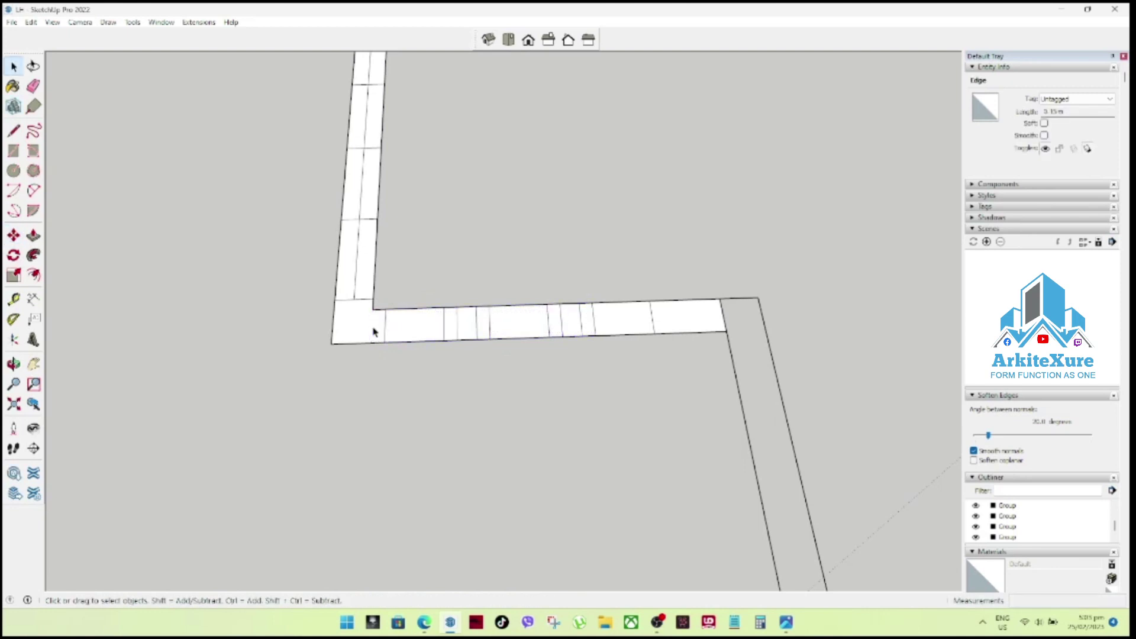
{"action": "key", "text": "Delete"}
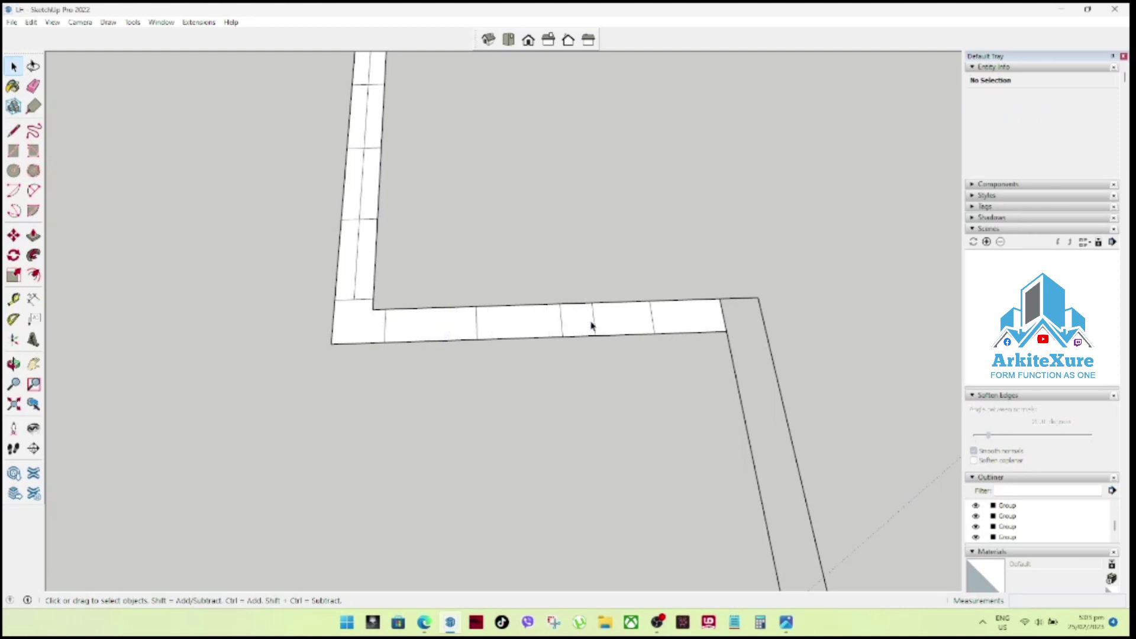
Shift the two middle border panels 0.05 m along the red axis.
{"action": "mouse_move", "coordinate": [592, 330]}
{"action": "middle_mouse_down"}
{"action": "mouse_move", "coordinate": [602, 307]}
{"action": "mouse_move", "coordinate": [794, 330]}
{"action": "mouse_move", "coordinate": [807, 353]}
{"action": "mouse_move", "coordinate": [143, 346]}
{"action": "middle_mouse_up"}
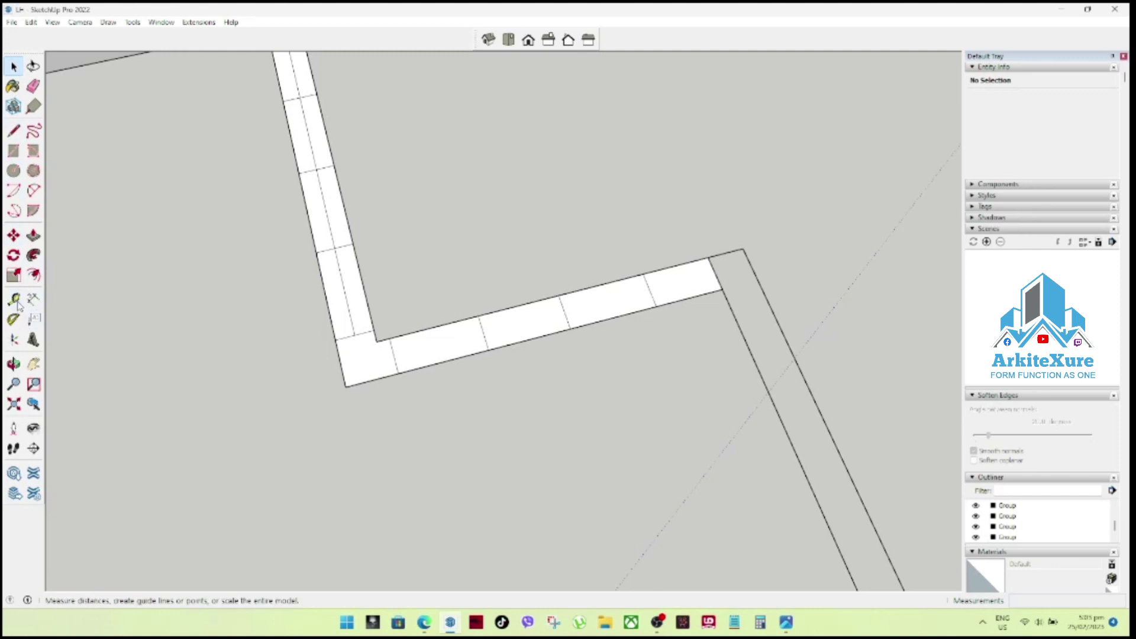
{"action": "left_click", "coordinate": [14, 299]}
{"action": "left_click", "coordinate": [400, 371]}
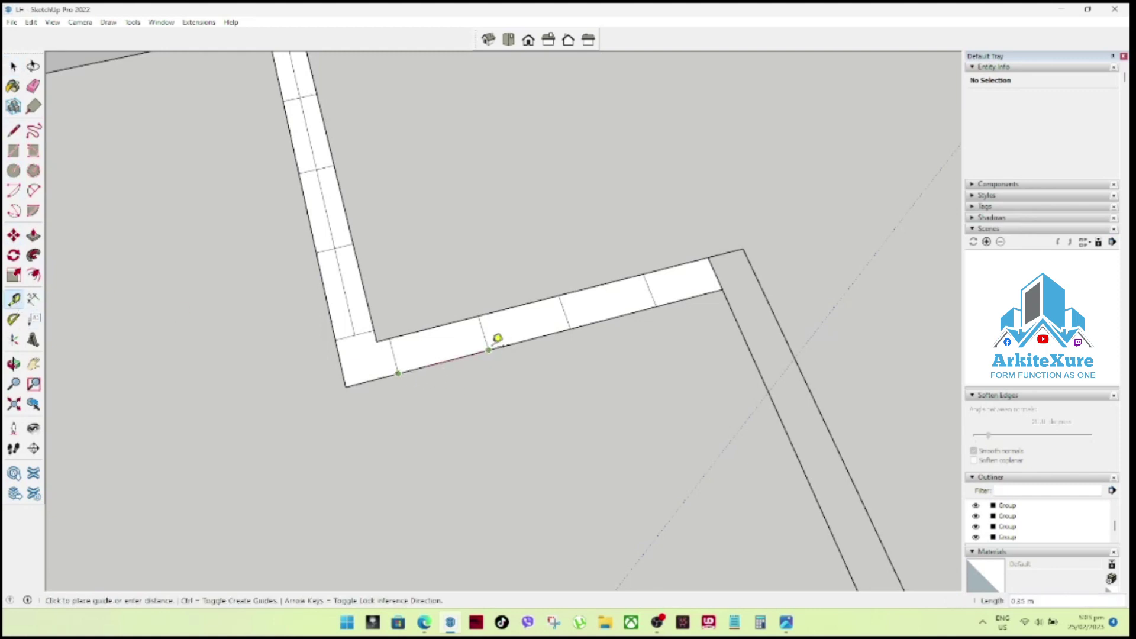
{"action": "key", "text": "Escape"}
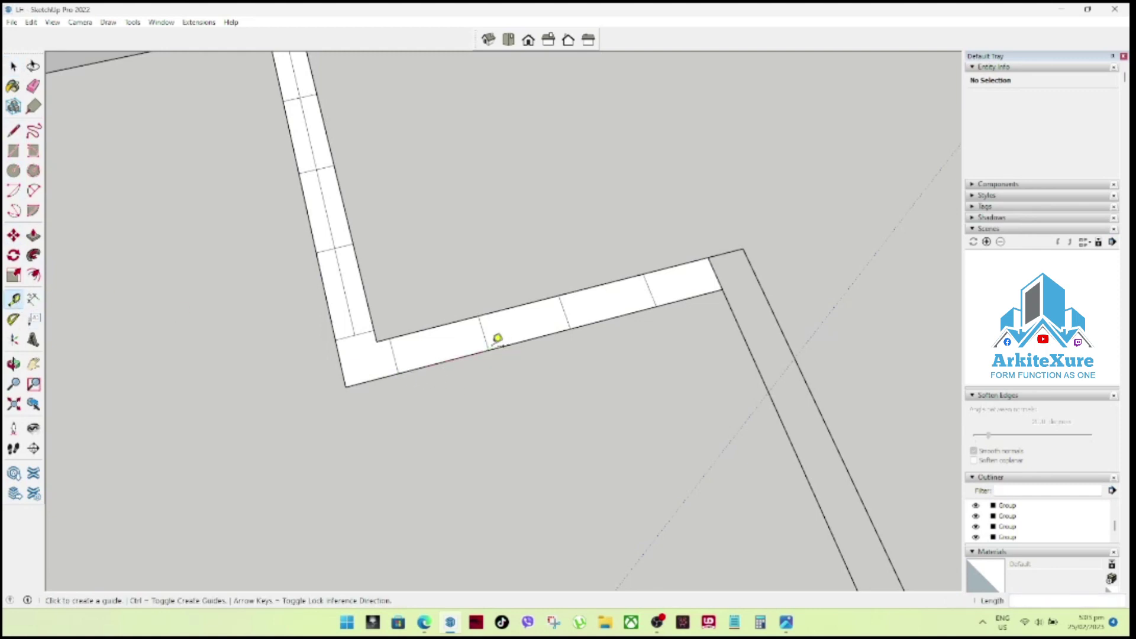
{"action": "key", "text": "space"}
{"action": "left_click_drag", "start_coordinate": [437, 259], "coordinate": [678, 384]}
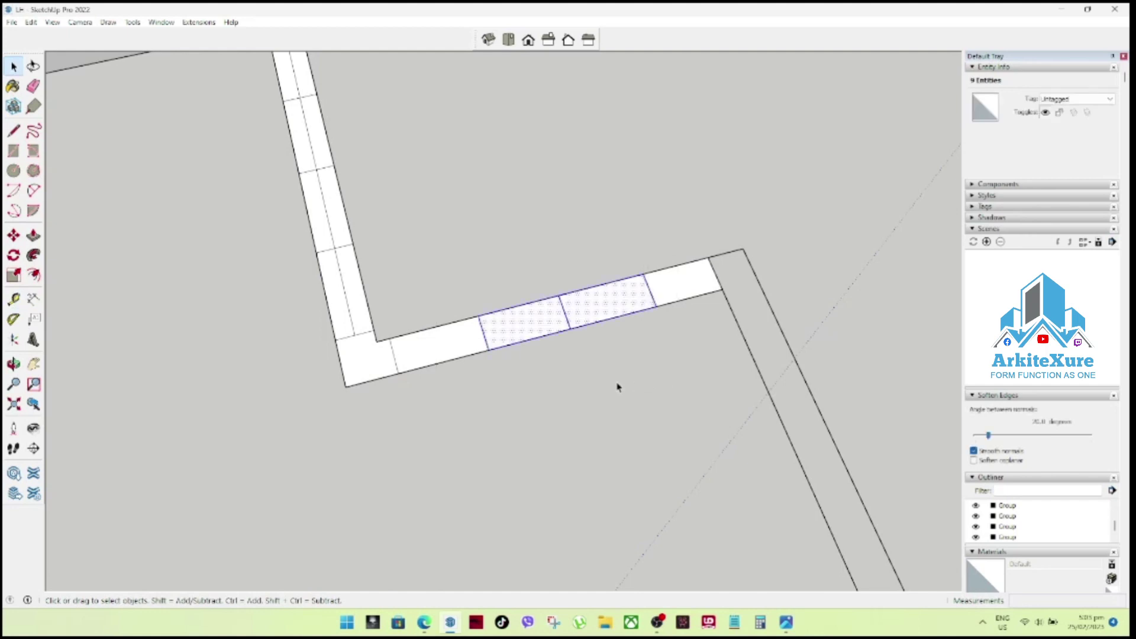
{"action": "key", "text": "m"}
{"action": "left_click", "coordinate": [617, 382]}
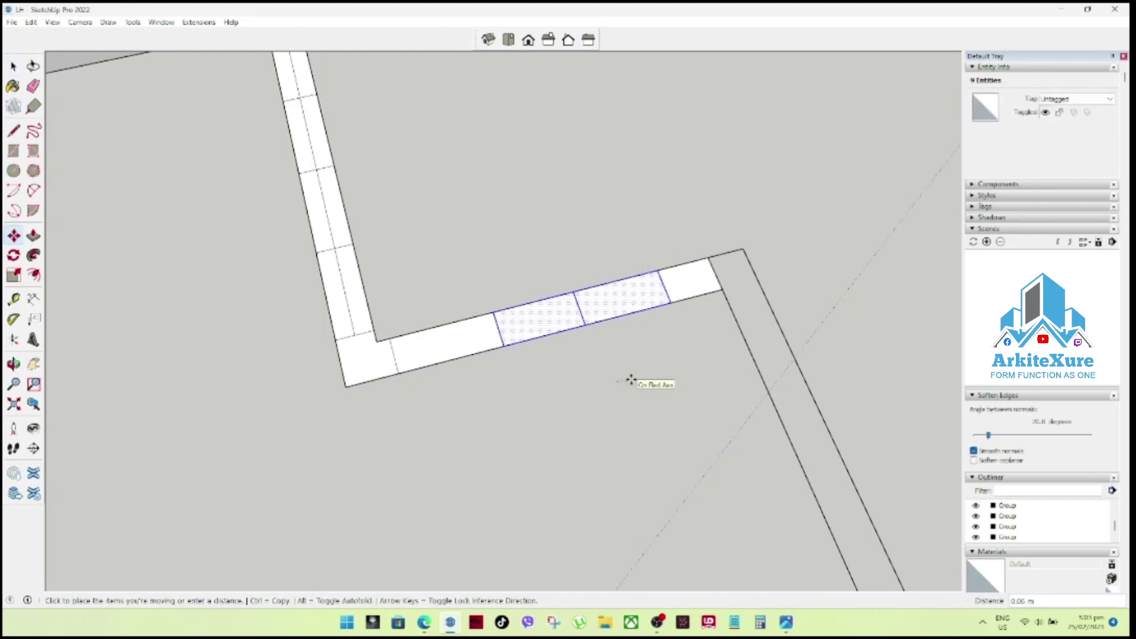
{"action": "key", "text": "Return"}
Delete the panels at the right end of the horizontal border run.
{"action": "key", "text": "space"}
{"action": "left_click_drag", "start_coordinate": [541, 240], "coordinate": [684, 357]}
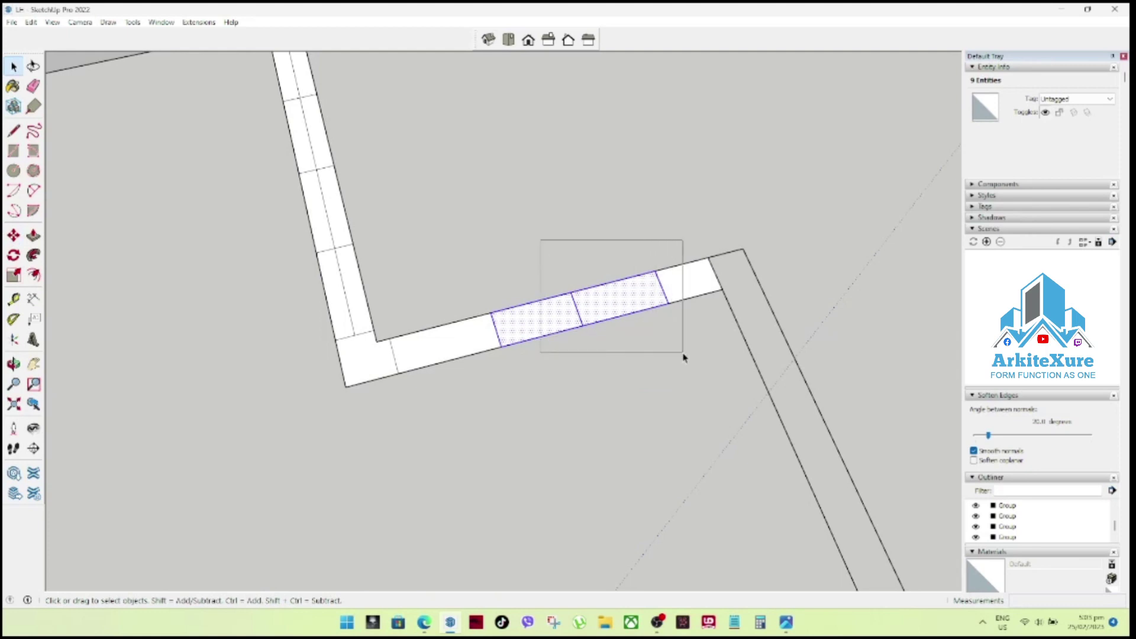
{"action": "left_click_drag", "start_coordinate": [684, 357], "coordinate": [684, 357]}
{"action": "key", "text": "Delete"}
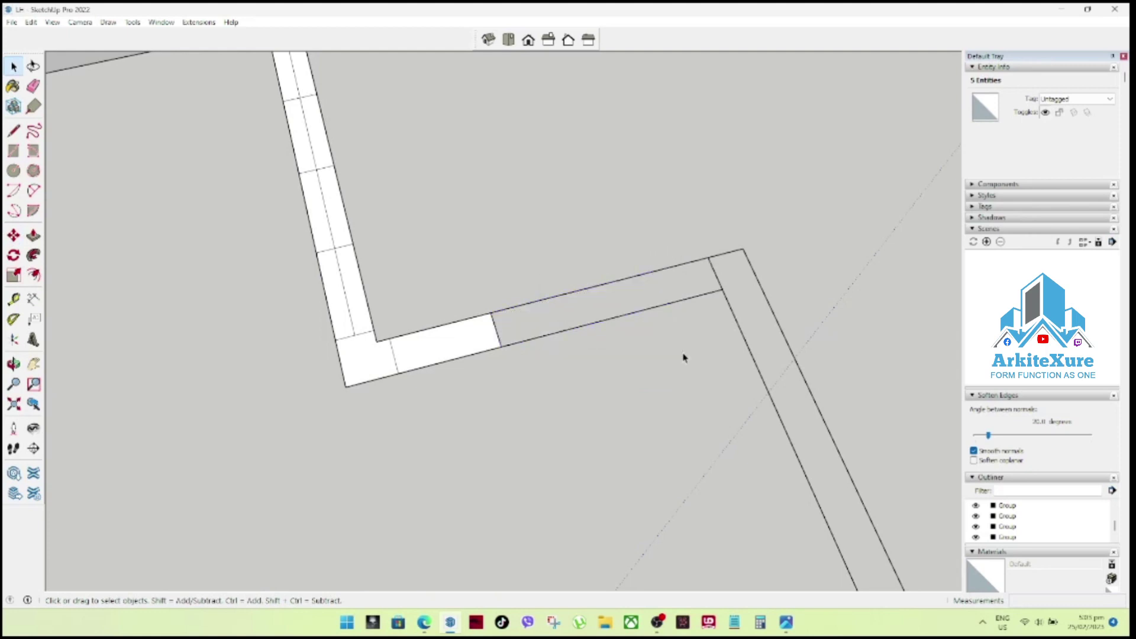
Copy the short divider edge further along the horizontal border run.
{"action": "left_click", "coordinate": [492, 316]}
{"action": "key", "text": "m"}
{"action": "left_click", "coordinate": [397, 371]}
{"action": "key", "text": "ctrl"}
{"action": "left_click", "coordinate": [503, 349]}
{"action": "key", "text": "ctrl"}
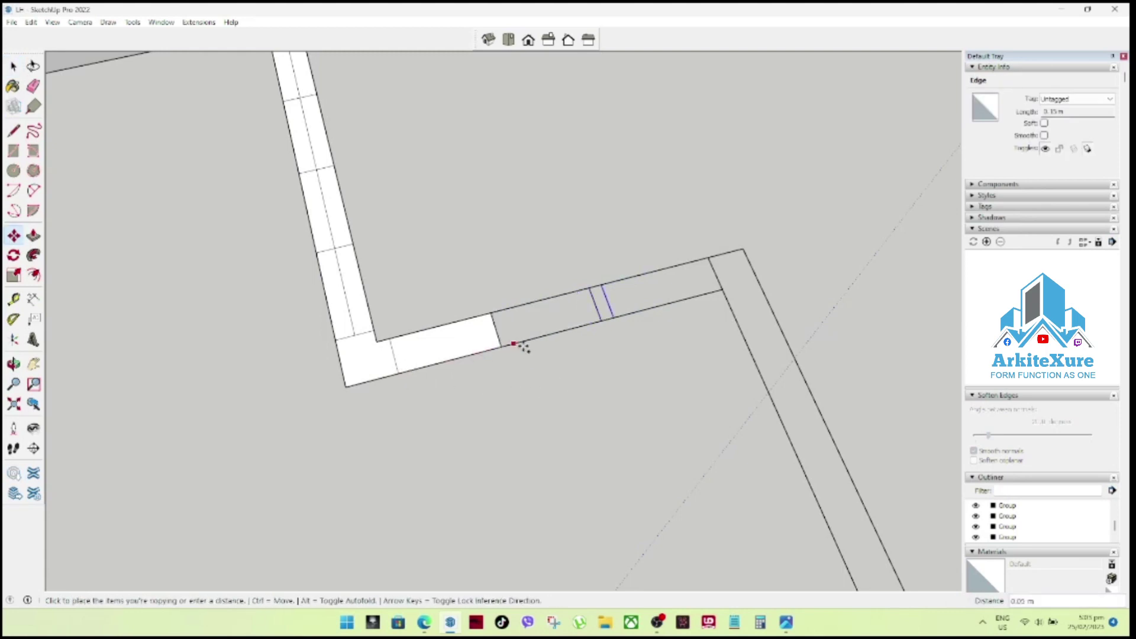
{"action": "mouse_move", "coordinate": [604, 320]}
{"action": "middle_mouse_down"}
{"action": "mouse_move", "coordinate": [666, 336]}
{"action": "mouse_move", "coordinate": [679, 376]}
{"action": "middle_mouse_up"}
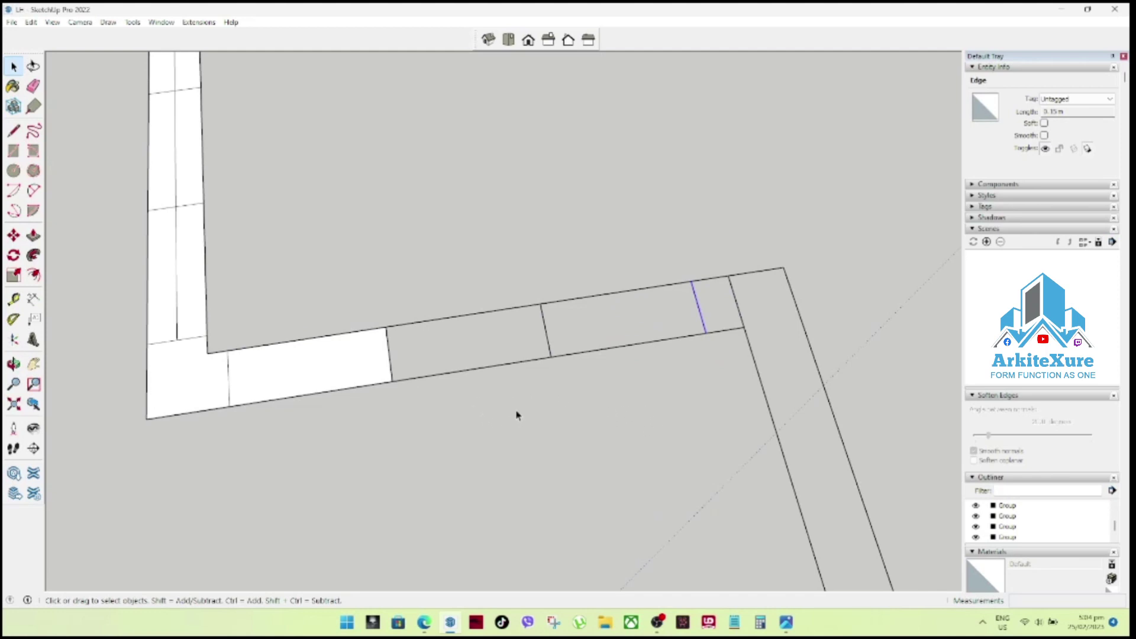
{"action": "left_click", "coordinate": [14, 299]}
{"action": "left_click", "coordinate": [690, 280]}
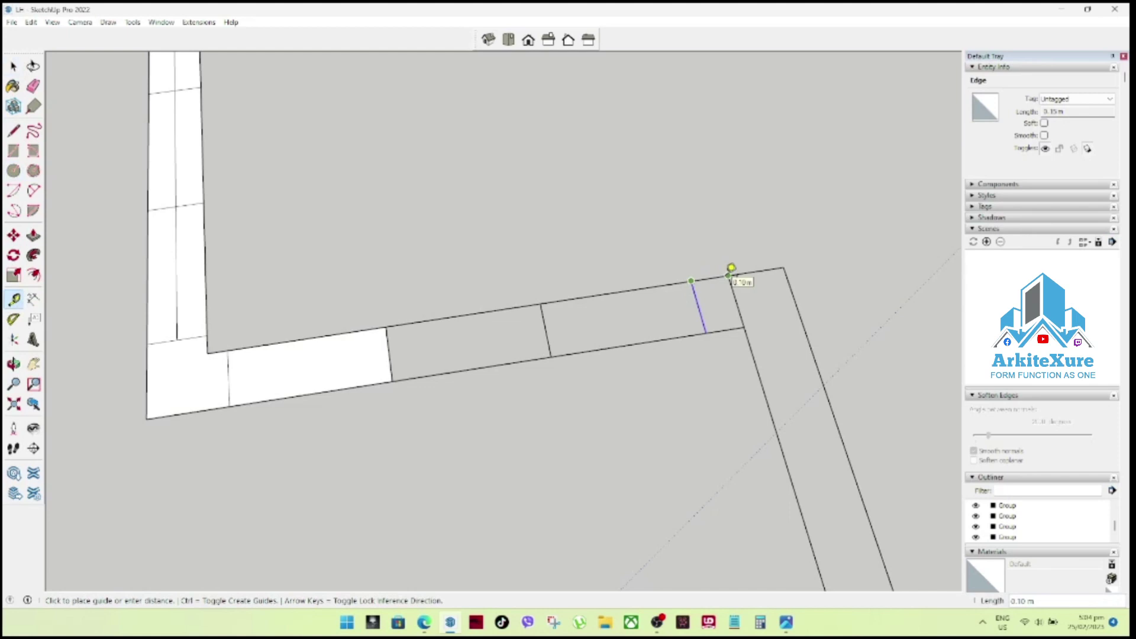
{"action": "key", "text": "space"}
{"action": "mouse_move", "coordinate": [714, 282]}
{"action": "middle_mouse_down"}
{"action": "mouse_move", "coordinate": [673, 294]}
{"action": "mouse_move", "coordinate": [671, 318]}
{"action": "middle_mouse_up"}
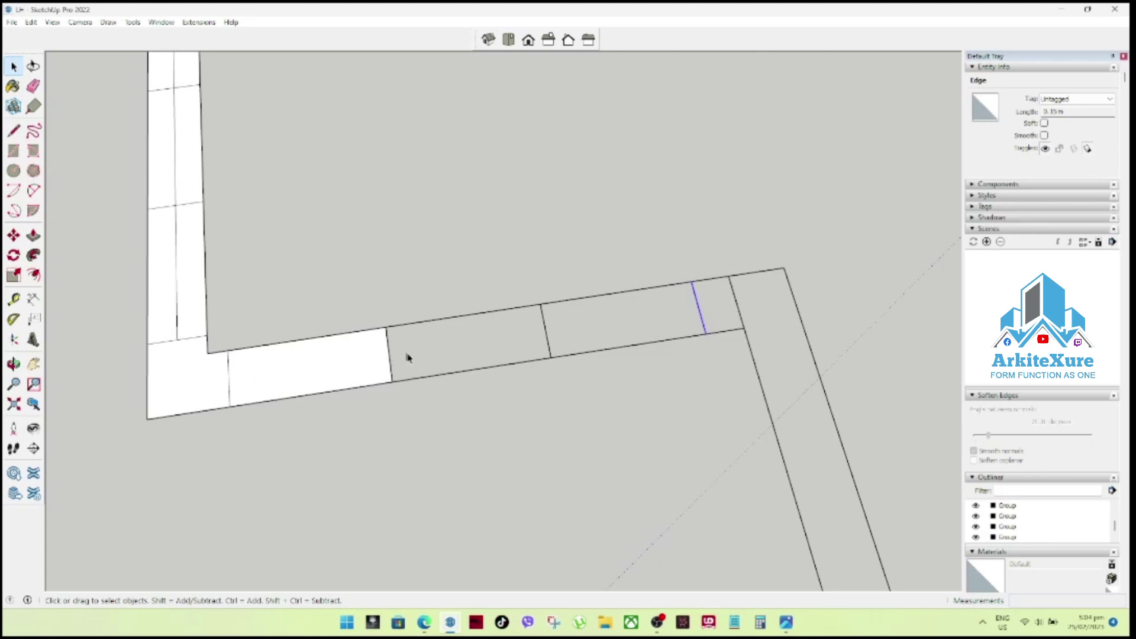
Delete the white panel face and white corner face, then check the nearby divider edges.
{"action": "left_click", "coordinate": [352, 361]}
{"action": "key", "text": "Delete"}
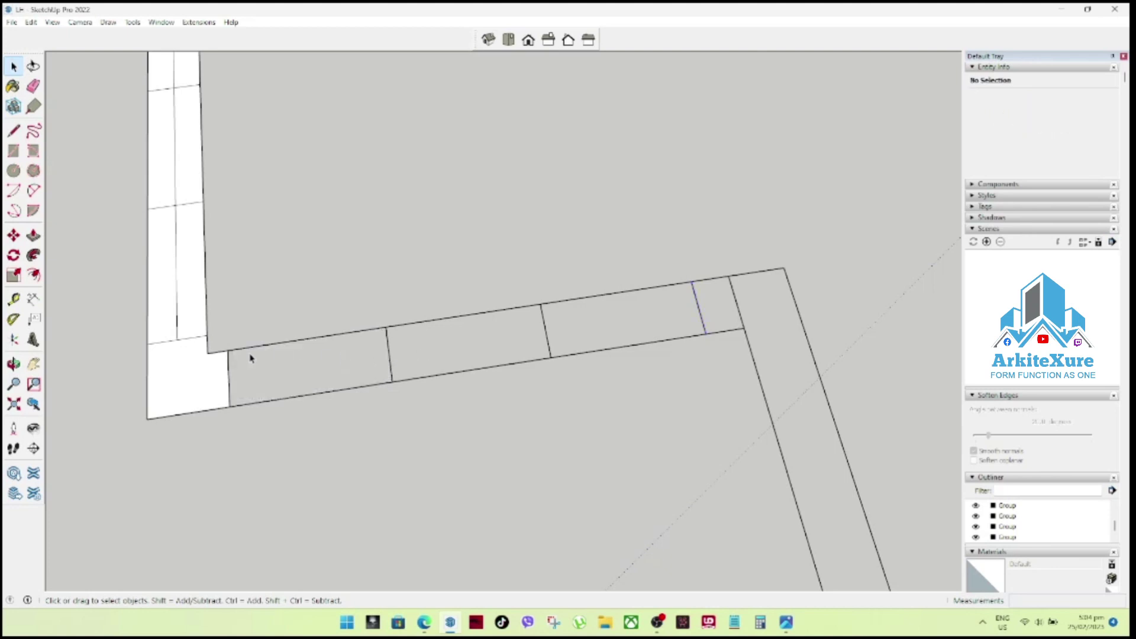
{"action": "left_click", "coordinate": [224, 371]}
{"action": "key", "text": "Delete"}
{"action": "left_click_drag", "start_coordinate": [218, 332], "coordinate": [381, 408]}
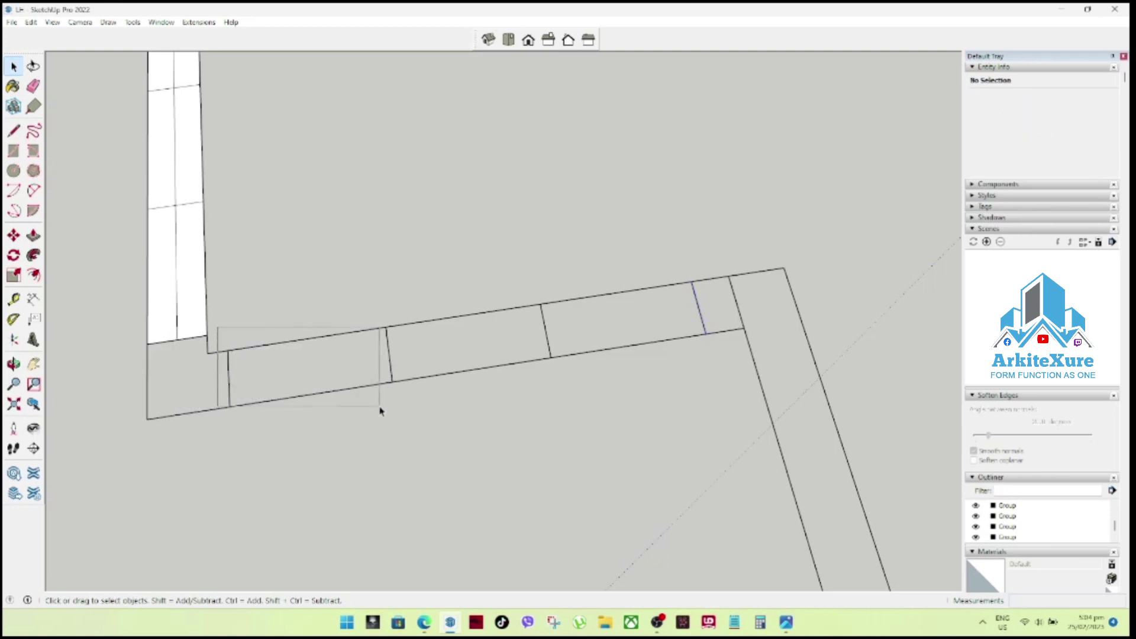
{"action": "left_click_drag", "start_coordinate": [388, 295], "coordinate": [446, 411]}
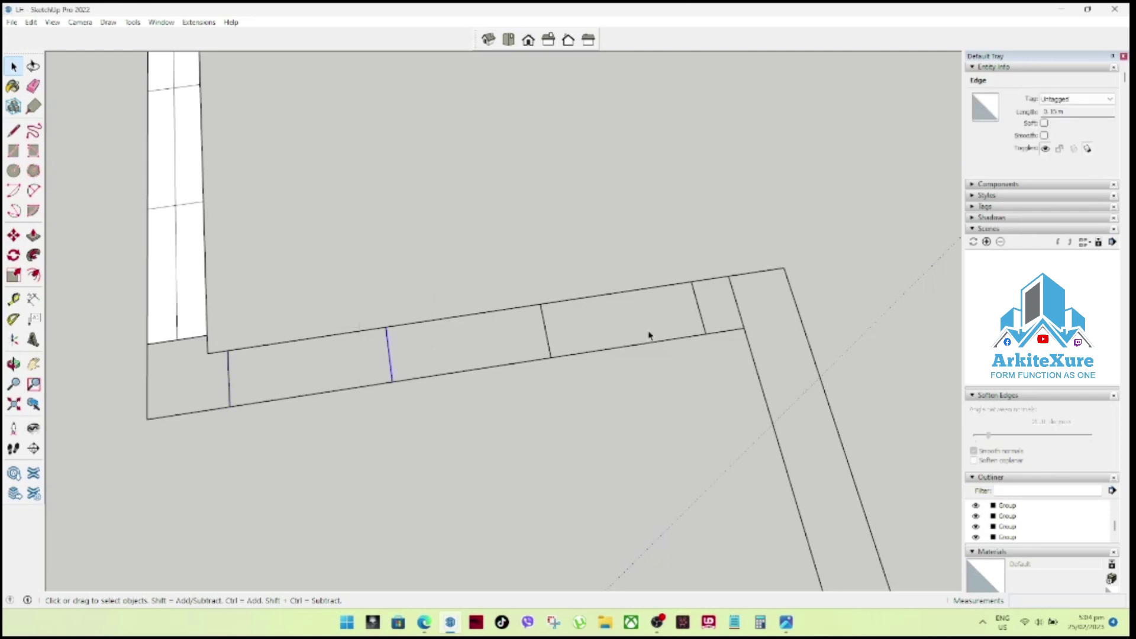
{"action": "left_click", "coordinate": [622, 331]}
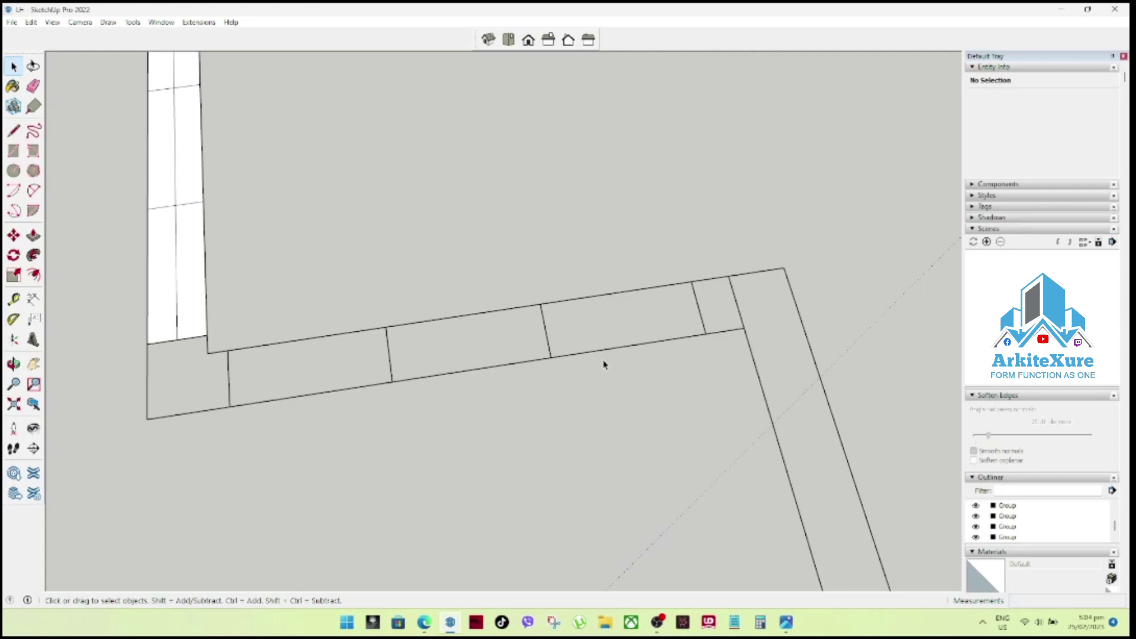
Move the four divider edges 0.05 m to the left.
{"action": "key", "text": "l"}
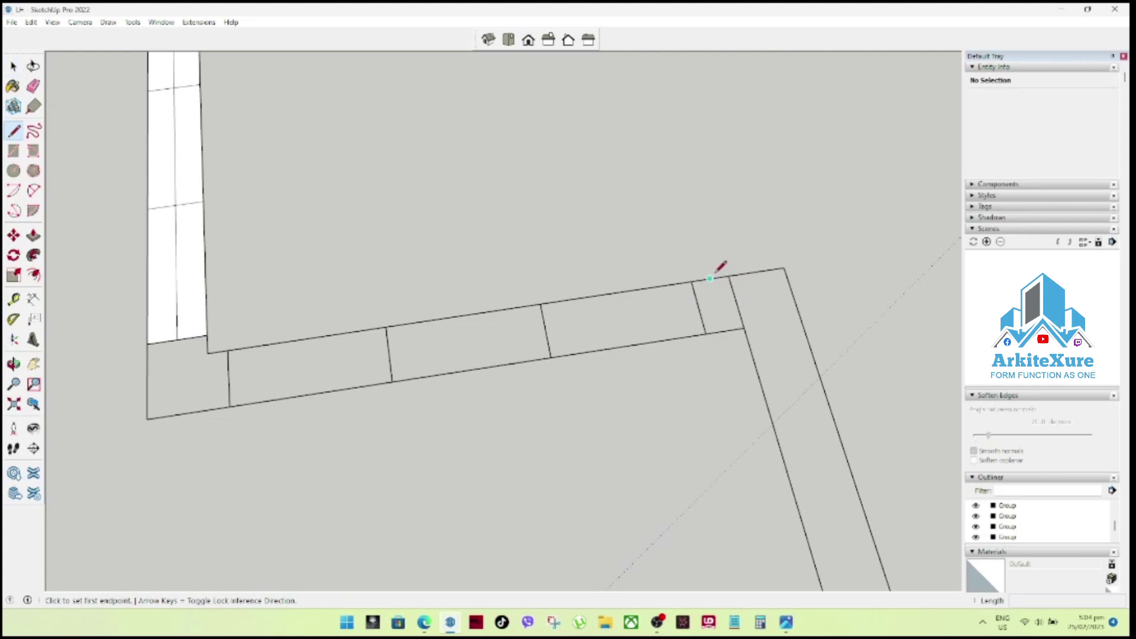
{"action": "left_click", "coordinate": [710, 278]}
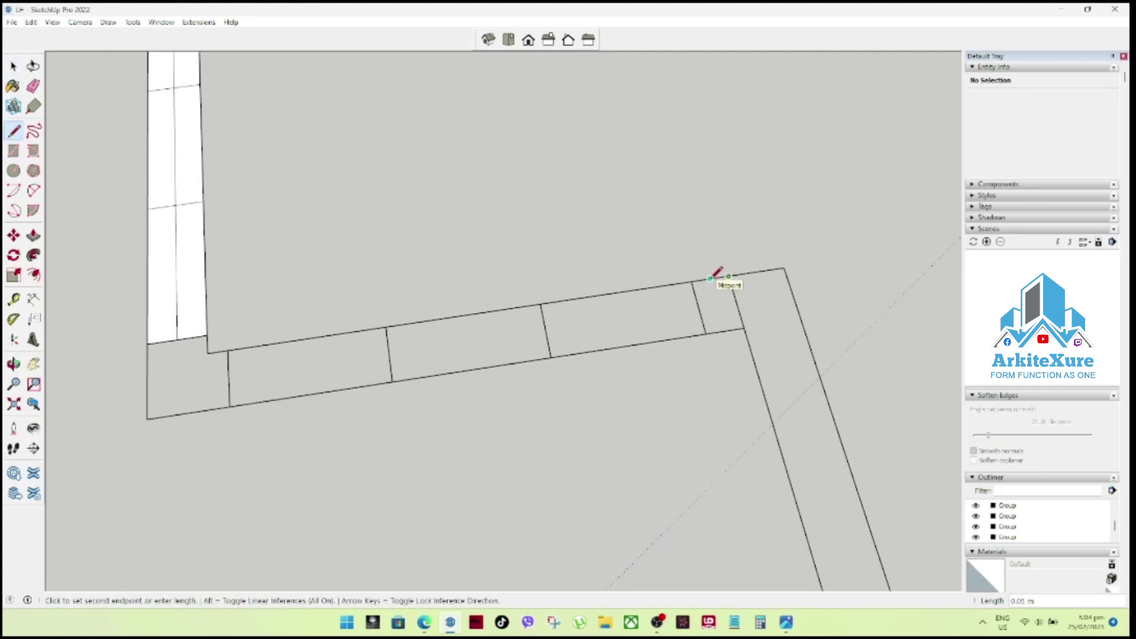
{"action": "key", "text": "space"}
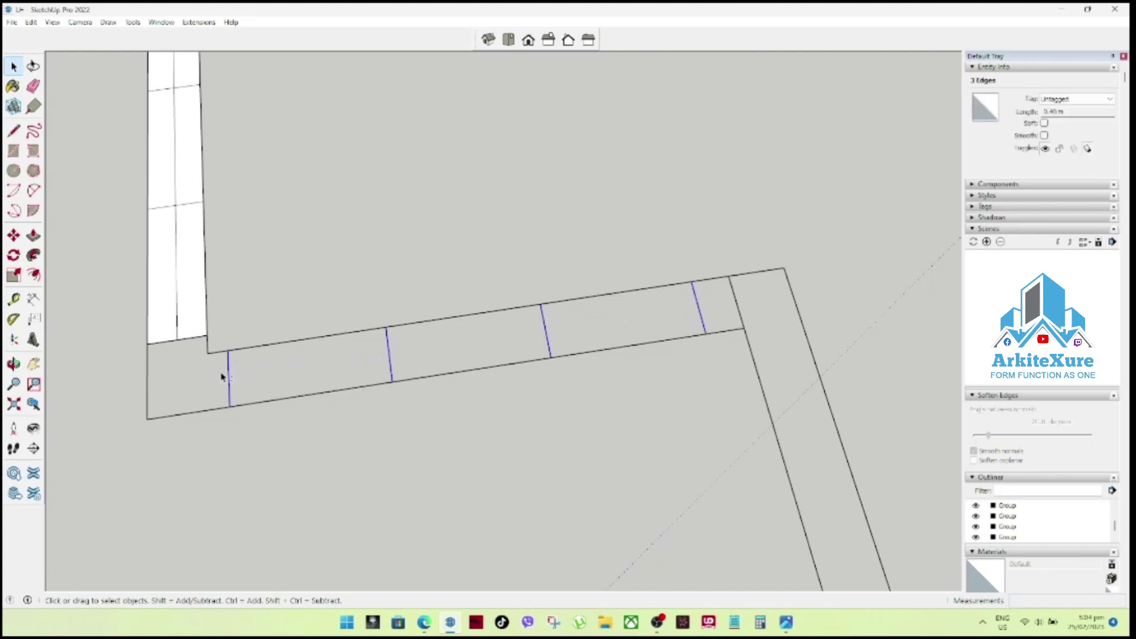
{"action": "key", "text": "m"}
{"action": "left_click", "coordinate": [228, 351]}
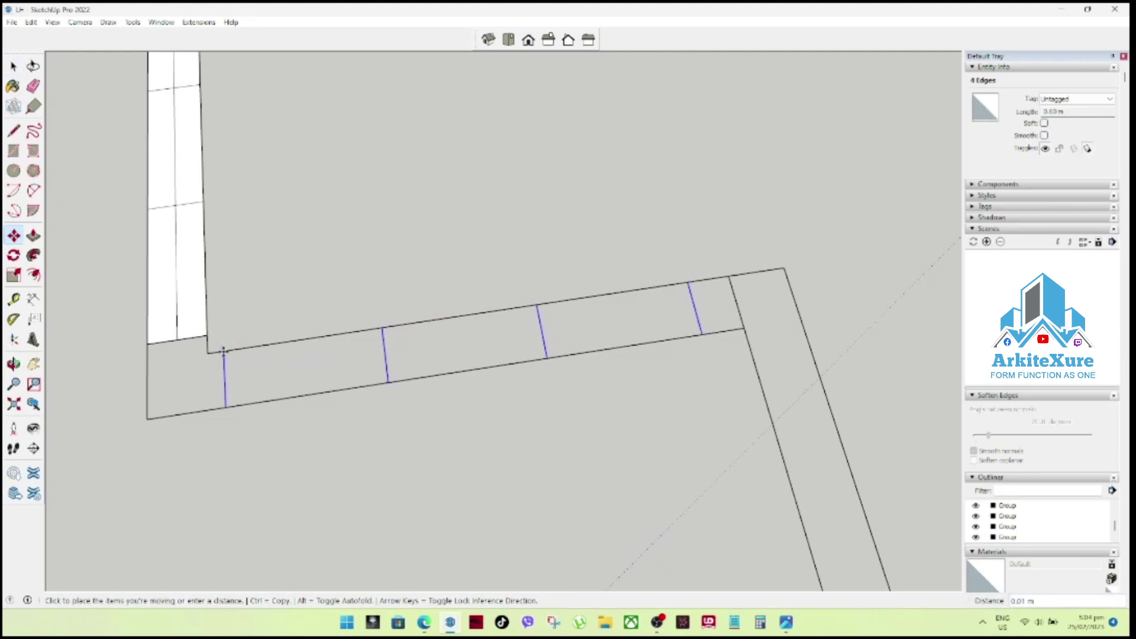
{"action": "left_click", "coordinate": [212, 353]}
{"action": "key", "text": "space"}
Draw a new divider from the strip's top edge to its bottom edge.
{"action": "middle_click_drag", "start_coordinate": [614, 322], "coordinate": [653, 336]}
{"action": "key", "text": "l"}
{"action": "left_click", "coordinate": [703, 290]}
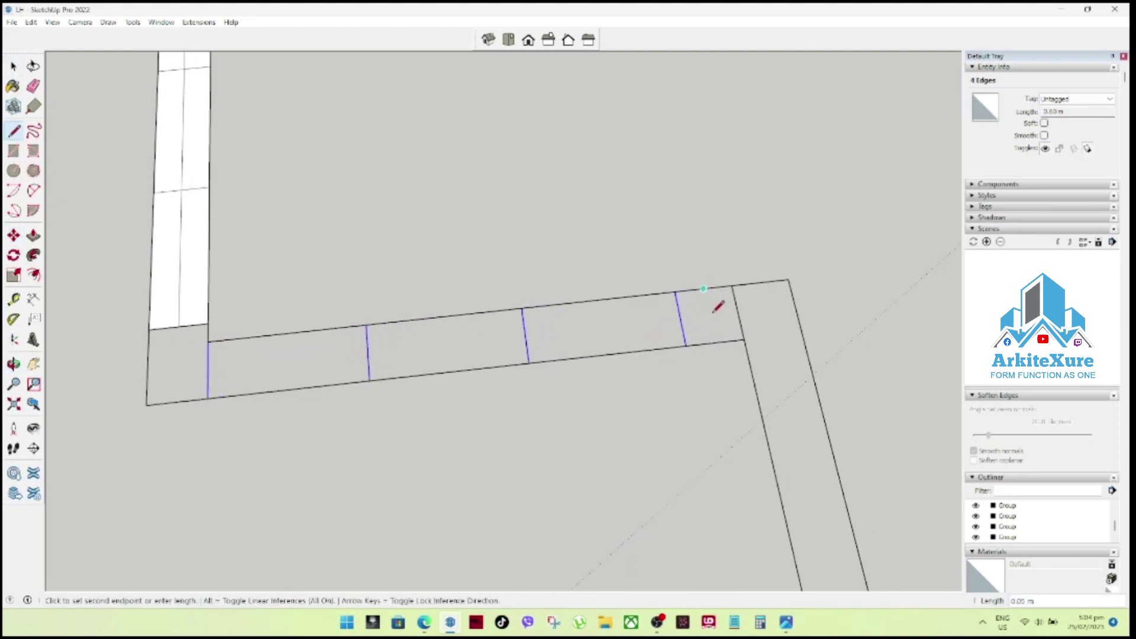
{"action": "left_click", "coordinate": [713, 342]}
{"action": "key", "text": "space"}
Move the small end piece of the run 0.05 m to the right.
{"action": "left_click", "coordinate": [683, 325]}
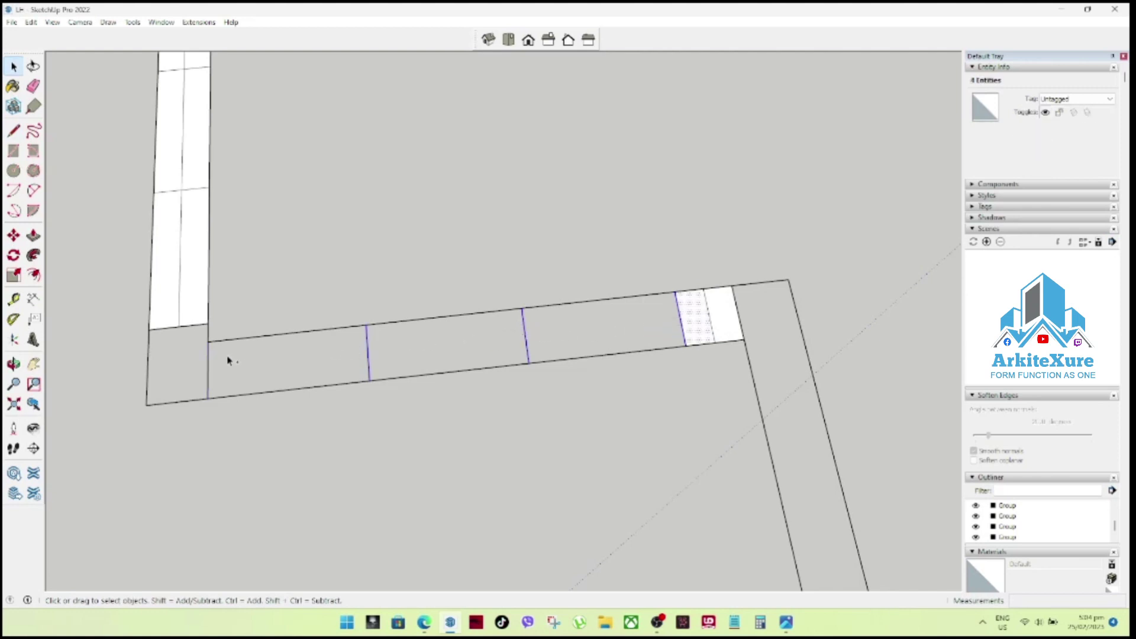
{"action": "key", "text": "m"}
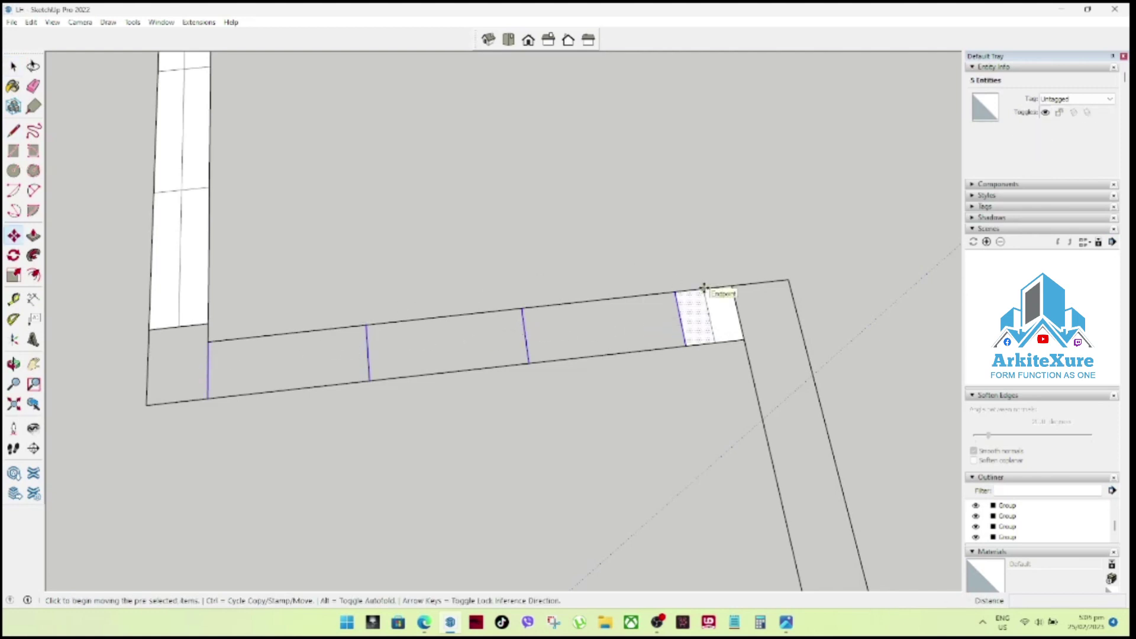
{"action": "left_click", "coordinate": [706, 284]}
{"action": "left_click", "coordinate": [729, 284]}
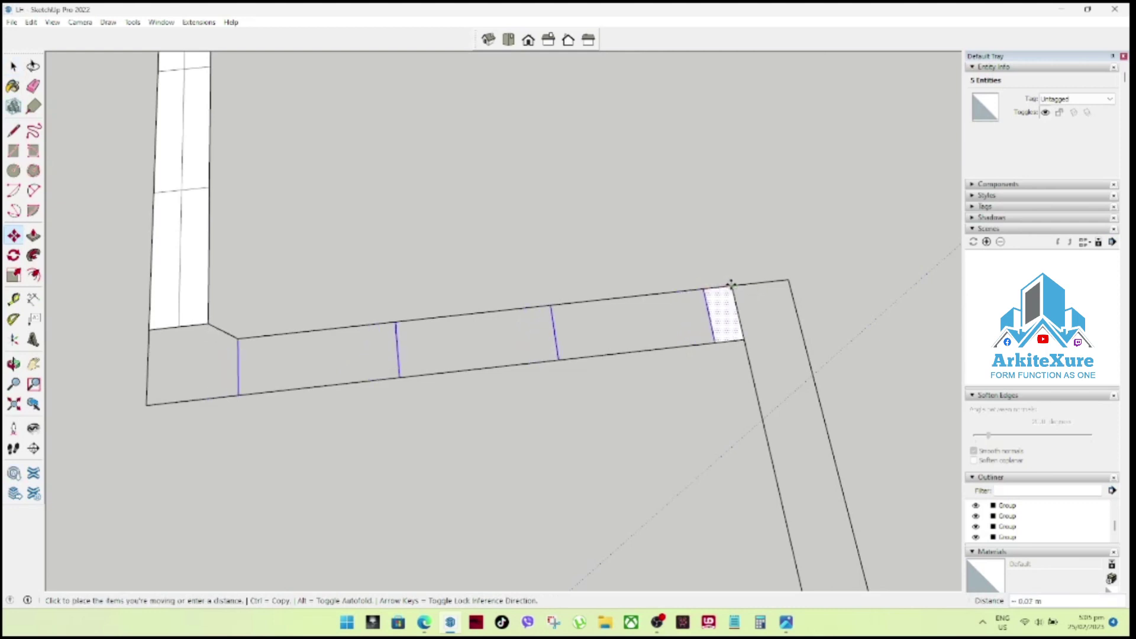
Clean up the corner by deleting its face, stray edge and leftover triangle.
{"action": "middle_click_drag", "start_coordinate": [416, 302], "coordinate": [499, 284]}
{"action": "key", "text": "l"}
{"action": "left_click", "coordinate": [209, 388]}
{"action": "key", "text": "space"}
{"action": "left_click", "coordinate": [215, 421]}
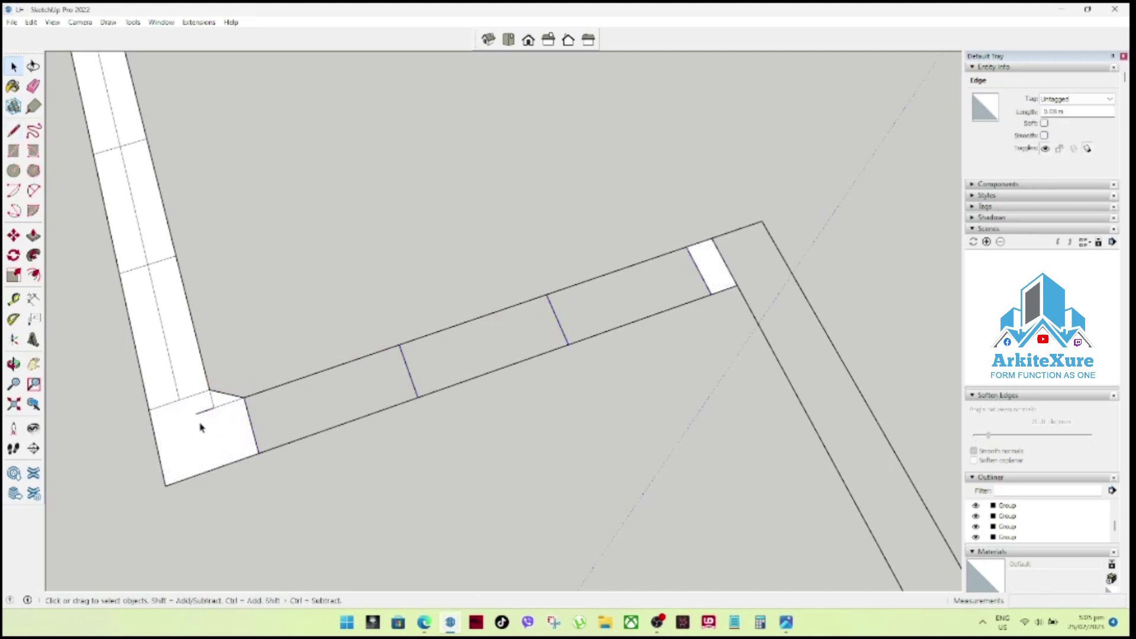
{"action": "key", "text": "Delete"}
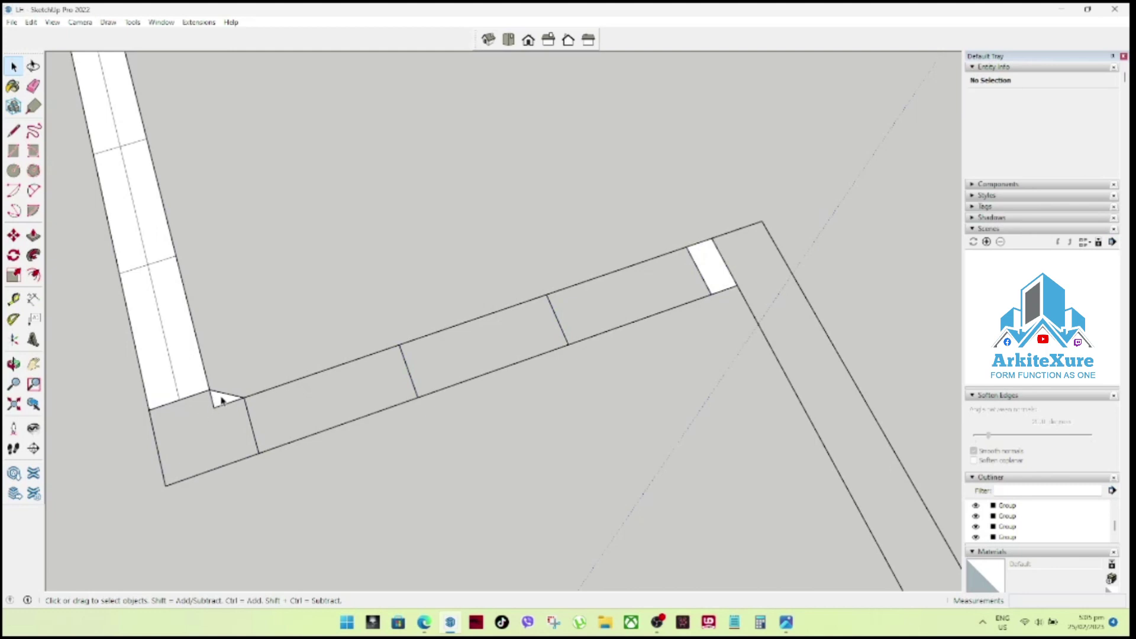
{"action": "key", "text": "Delete"}
Redraw four divider lines across the run so its panels become faces again.
{"action": "mouse_move", "coordinate": [702, 274]}
{"action": "middle_mouse_down"}
{"action": "mouse_move", "coordinate": [639, 299]}
{"action": "mouse_move", "coordinate": [570, 236]}
{"action": "mouse_move", "coordinate": [578, 271]}
{"action": "middle_mouse_up"}
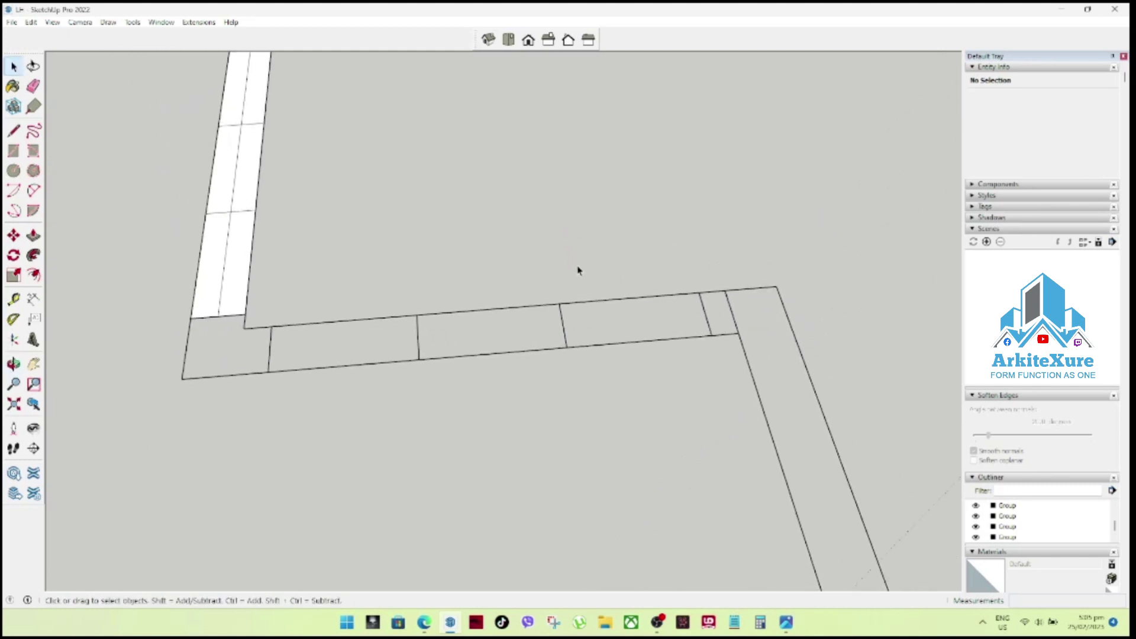
{"action": "key", "text": "l"}
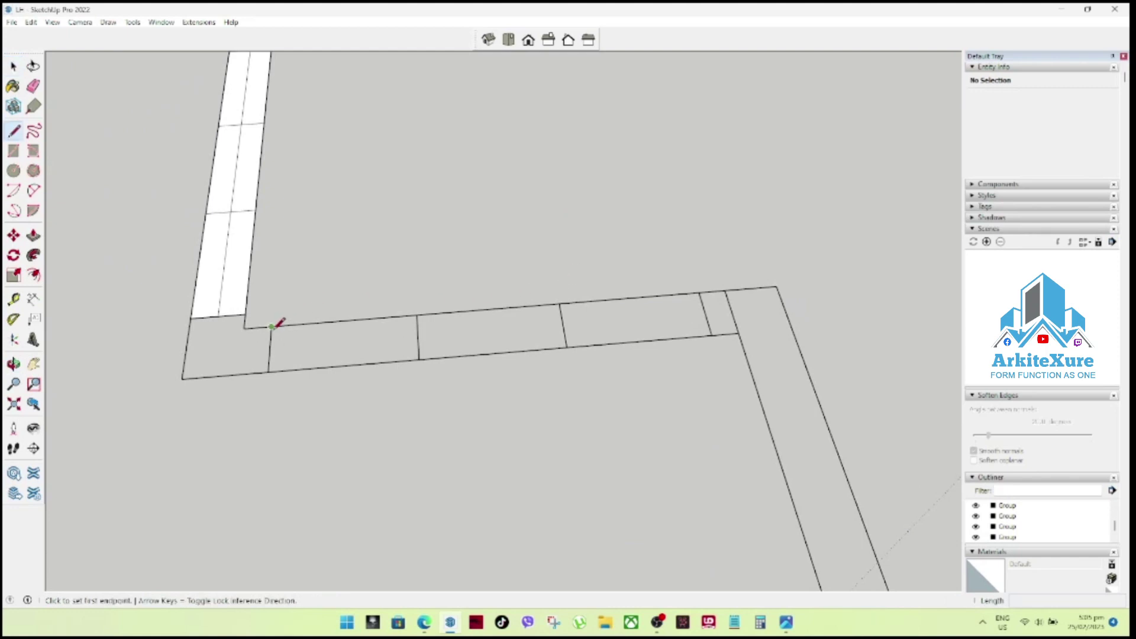
{"action": "left_click", "coordinate": [271, 327]}
{"action": "left_click", "coordinate": [268, 372]}
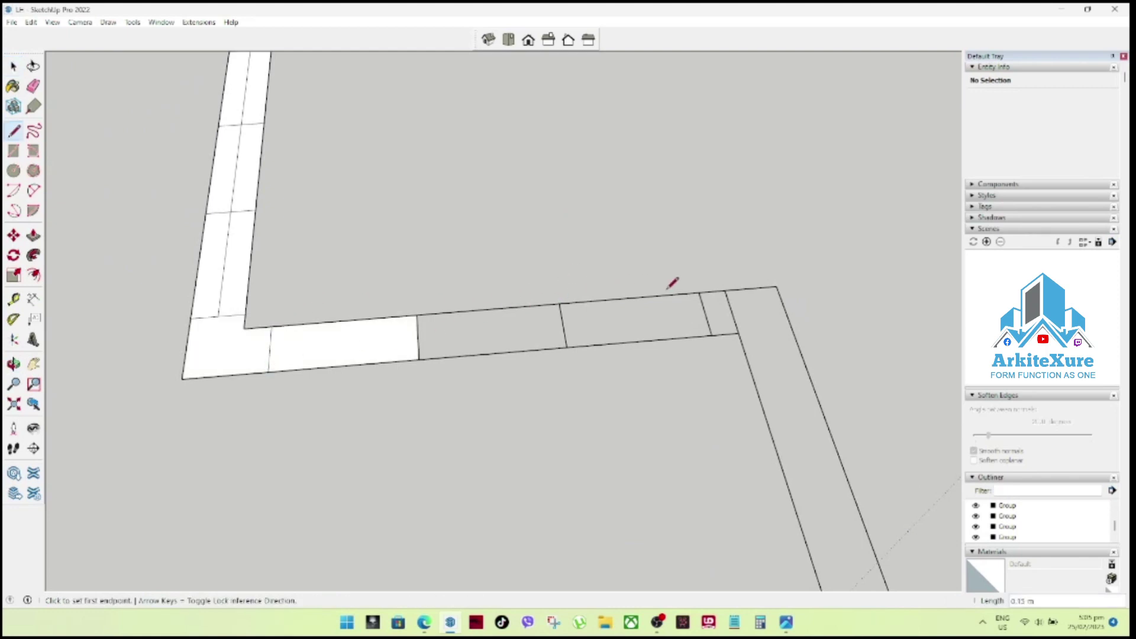
{"action": "left_click", "coordinate": [725, 290]}
{"action": "left_click", "coordinate": [738, 334]}
{"action": "left_click", "coordinate": [699, 292]}
{"action": "left_click", "coordinate": [712, 335]}
{"action": "left_click", "coordinate": [561, 304]}
{"action": "left_click", "coordinate": [566, 347]}
Draw a lengthwise line along the strip's other run.
{"action": "mouse_move", "coordinate": [544, 275]}
{"action": "middle_mouse_down"}
{"action": "mouse_move", "coordinate": [802, 350]}
{"action": "mouse_move", "coordinate": [601, 324]}
{"action": "middle_mouse_up"}
{"action": "key", "text": "l"}
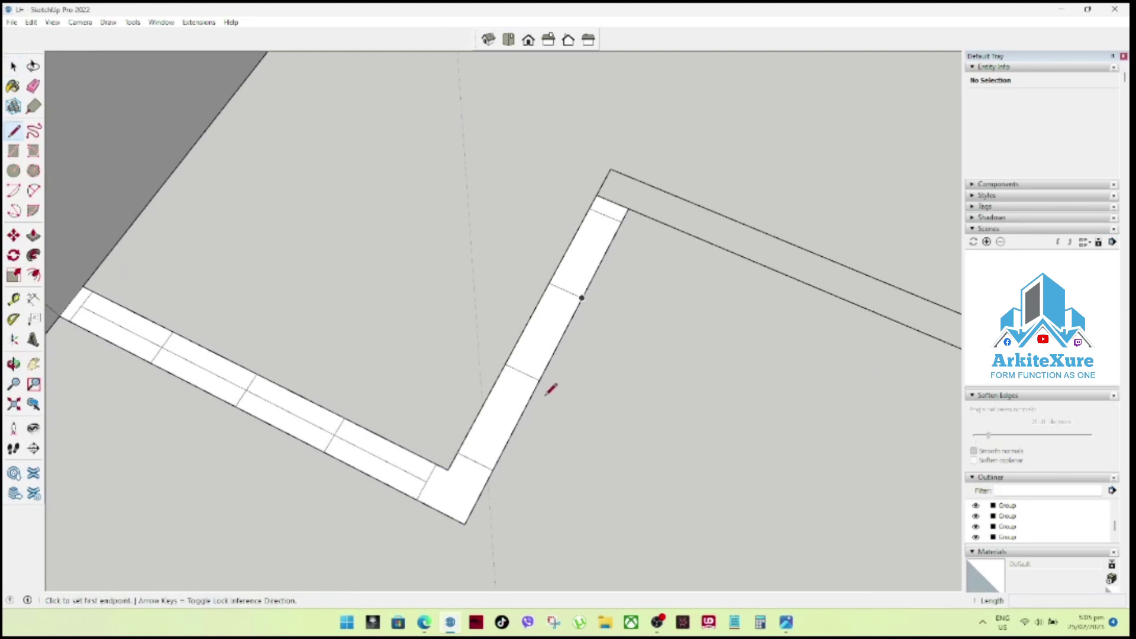
{"action": "left_click", "coordinate": [476, 460]}
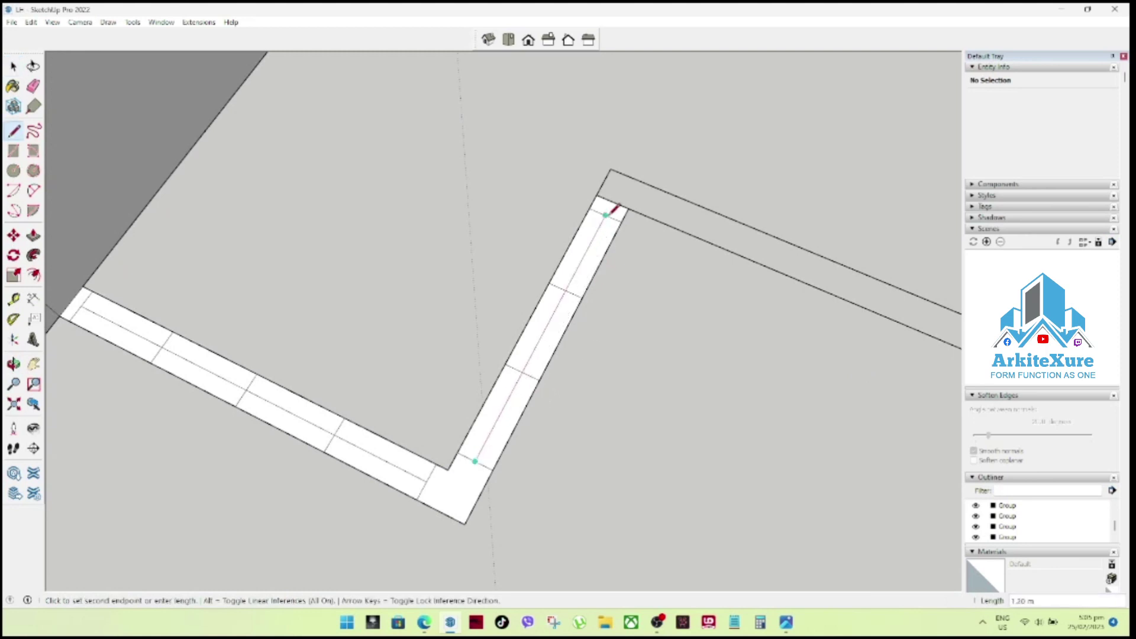
{"action": "left_click", "coordinate": [604, 213]}
{"action": "key", "text": "space"}
{"action": "mouse_move", "coordinate": [592, 261]}
{"action": "middle_mouse_down"}
{"action": "mouse_move", "coordinate": [482, 228]}
{"action": "mouse_move", "coordinate": [241, 241]}
{"action": "mouse_move", "coordinate": [492, 289]}
{"action": "mouse_move", "coordinate": [490, 276]}
{"action": "middle_mouse_up"}
Select the vertical segmented strip piece and flip it along the green direction.
{"action": "scroll", "coordinate": [489, 277], "scroll_direction": "down", "scroll_amount": 2}
{"action": "scroll", "coordinate": [489, 277], "scroll_direction": "down", "scroll_amount": 1}
{"action": "mouse_move", "coordinate": [604, 355]}
{"action": "middle_mouse_down"}
{"action": "mouse_move", "coordinate": [517, 294]}
{"action": "mouse_move", "coordinate": [680, 385]}
{"action": "mouse_move", "coordinate": [905, 373]}
{"action": "middle_mouse_up"}
{"action": "scroll", "coordinate": [518, 294], "scroll_direction": "down", "scroll_amount": 3}
{"action": "scroll", "coordinate": [715, 294], "scroll_direction": "up", "scroll_amount": 2}
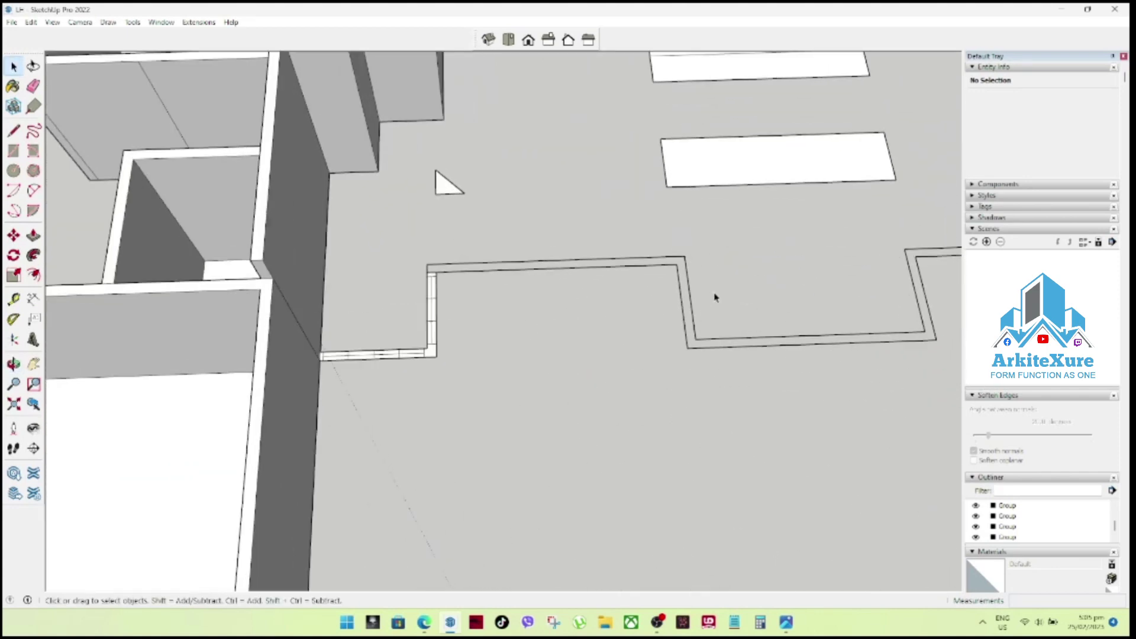
{"action": "scroll", "coordinate": [503, 294], "scroll_direction": "up", "scroll_amount": 2}
{"action": "mouse_move", "coordinate": [592, 246]}
{"action": "middle_mouse_down"}
{"action": "mouse_move", "coordinate": [560, 287]}
{"action": "mouse_move", "coordinate": [601, 272]}
{"action": "middle_mouse_up"}
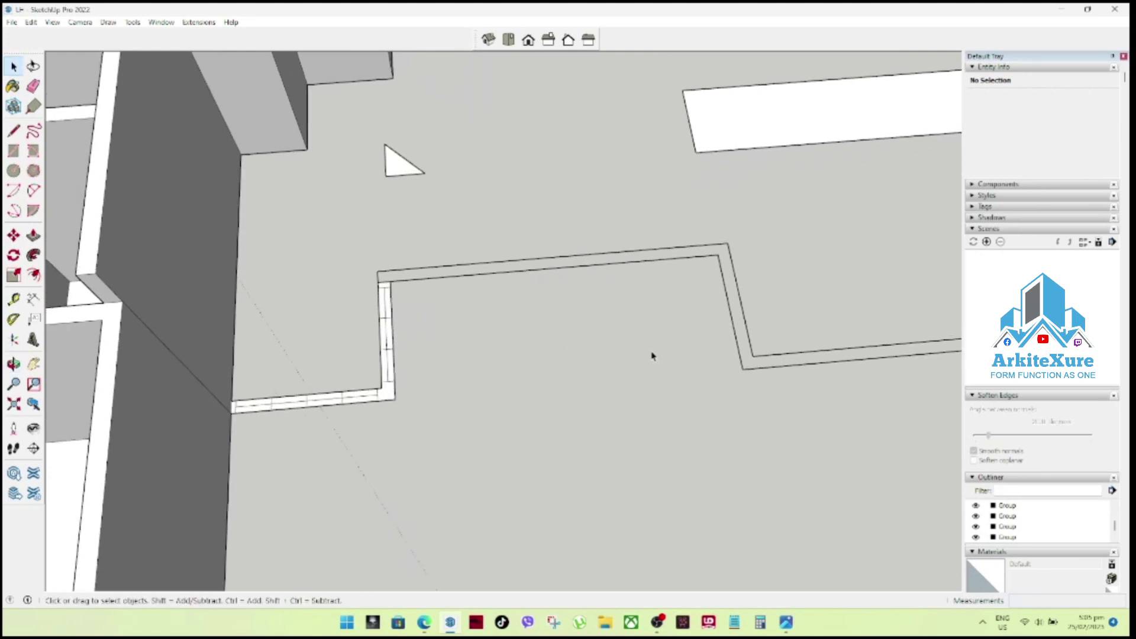
{"action": "scroll", "coordinate": [380, 297], "scroll_direction": "up", "scroll_amount": 2}
{"action": "left_click_drag", "start_coordinate": [365, 225], "coordinate": [454, 477]}
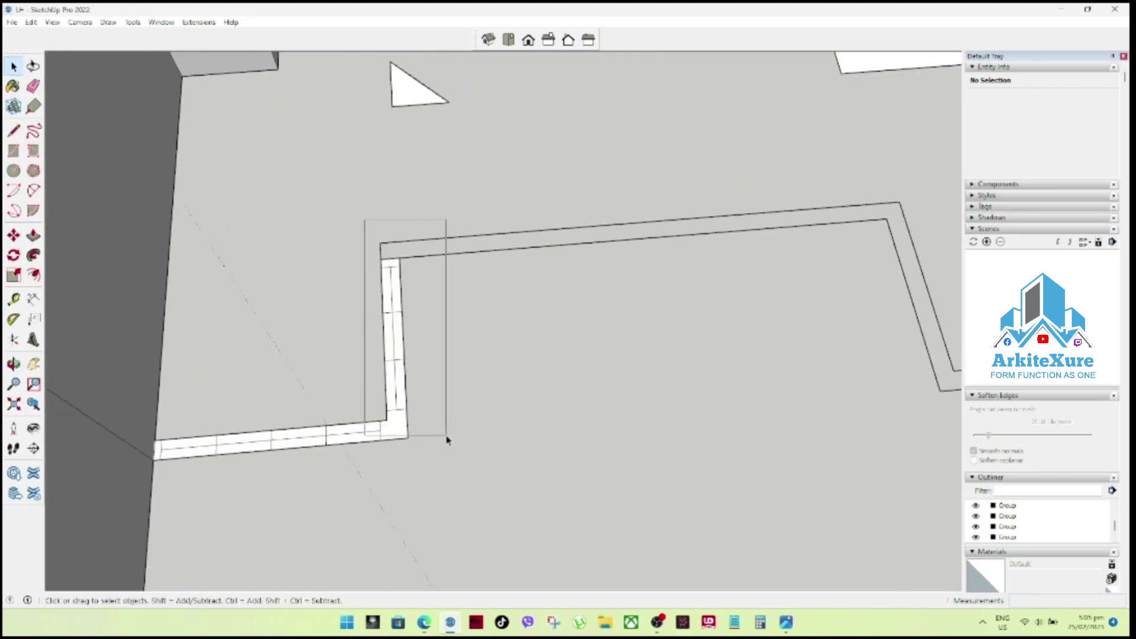
{"action": "key", "text": "m"}
{"action": "left_click", "coordinate": [521, 351]}
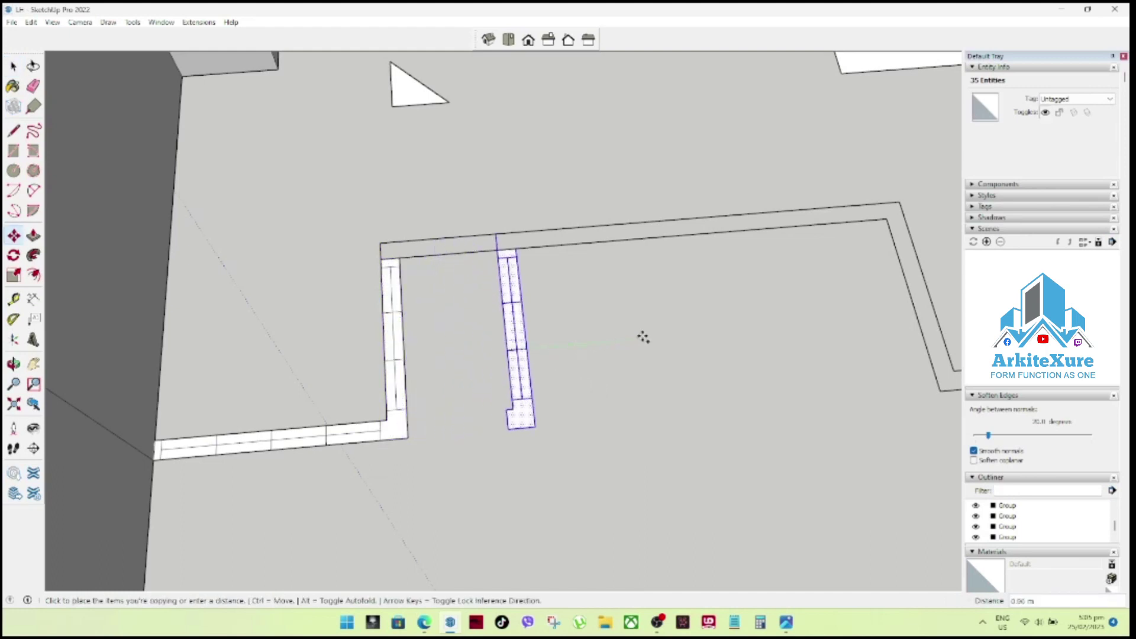
{"action": "key", "text": "space"}
{"action": "right_click", "coordinate": [525, 339]}
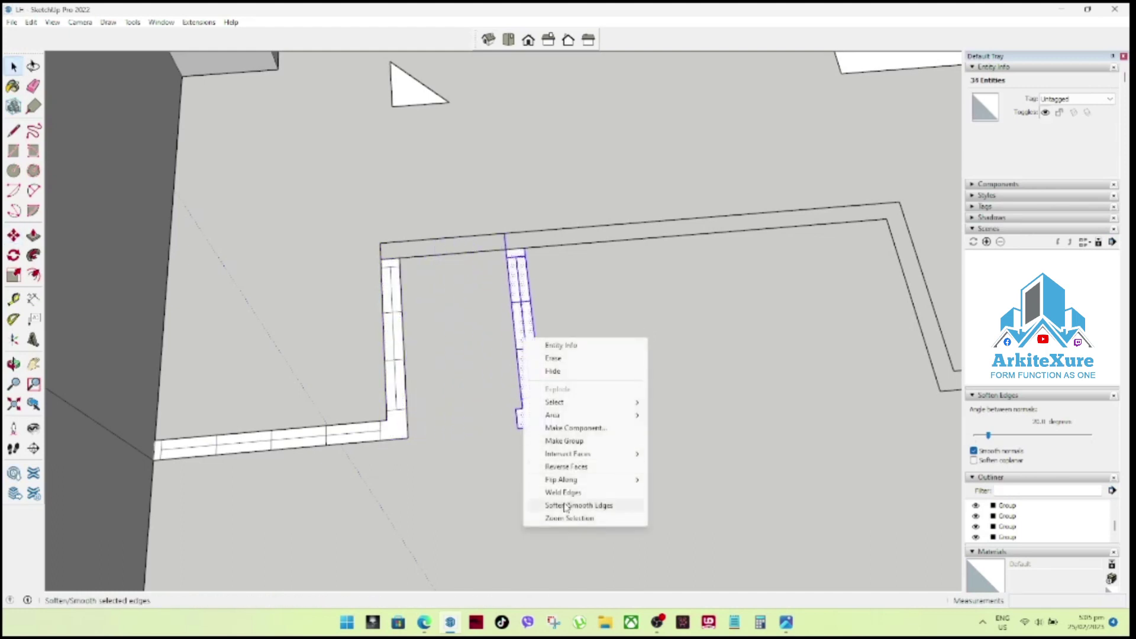
{"action": "left_click", "coordinate": [675, 496]}
Move the mirrored strip piece to the right wall corner of the notch.
{"action": "left_click_drag", "start_coordinate": [478, 206], "coordinate": [652, 510]}
{"action": "key", "text": "m"}
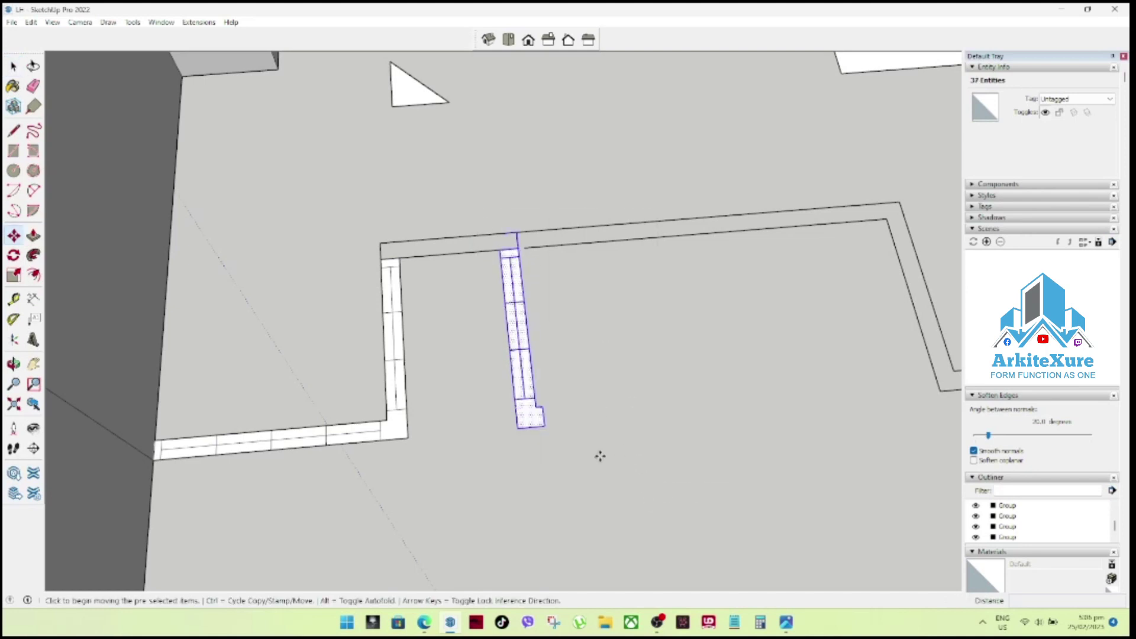
{"action": "left_click", "coordinate": [520, 427]}
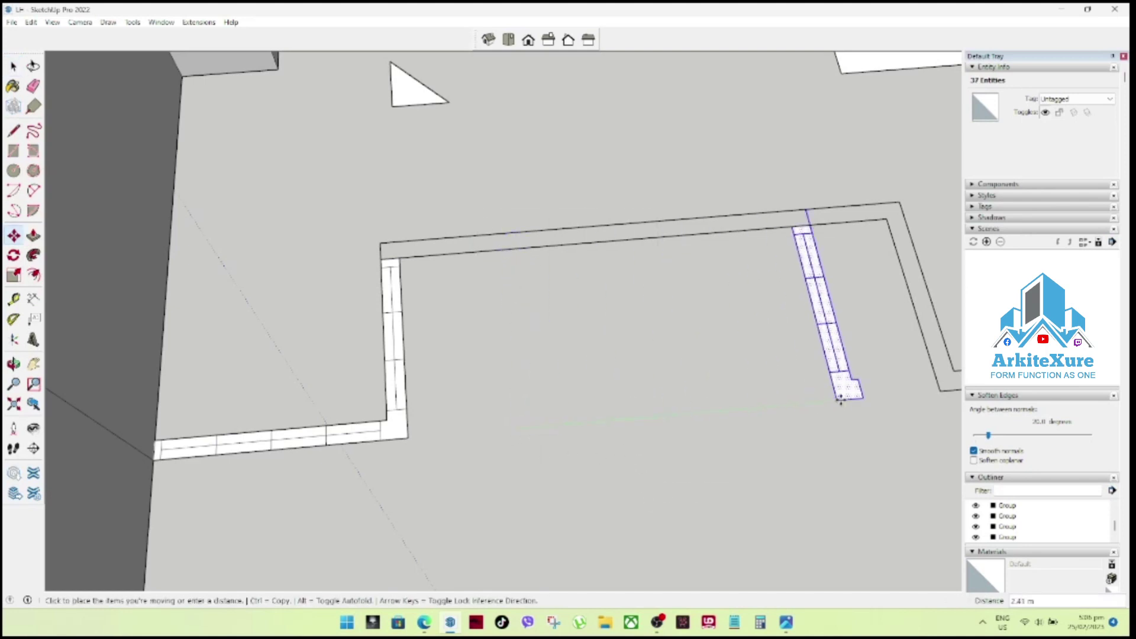
{"action": "left_click", "coordinate": [944, 393]}
{"action": "mouse_move", "coordinate": [943, 393]}
{"action": "middle_mouse_down"}
{"action": "mouse_move", "coordinate": [520, 406]}
{"action": "mouse_move", "coordinate": [801, 375]}
{"action": "mouse_move", "coordinate": [755, 356]}
{"action": "mouse_move", "coordinate": [792, 368]}
{"action": "mouse_move", "coordinate": [535, 381]}
{"action": "mouse_move", "coordinate": [490, 287]}
{"action": "mouse_move", "coordinate": [699, 409]}
{"action": "middle_mouse_up"}
{"action": "key", "text": "space"}
{"action": "scroll", "coordinate": [535, 380], "scroll_direction": "down", "scroll_amount": 2}
{"action": "scroll", "coordinate": [698, 410], "scroll_direction": "up", "scroll_amount": 2}
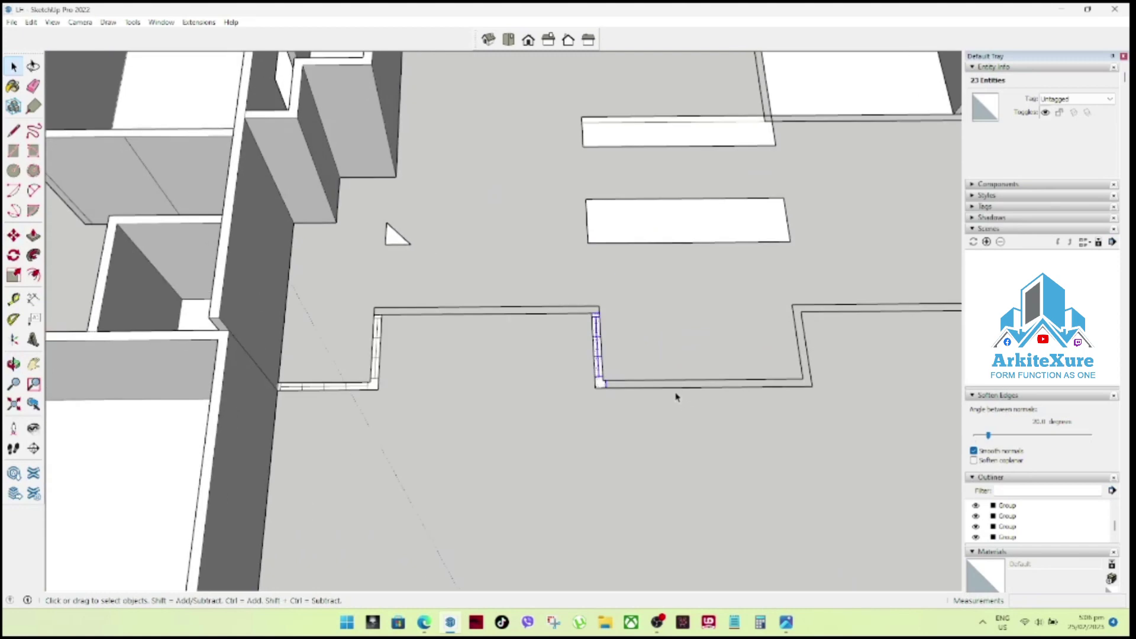
Copy the strip piece alongside, undoing an accidental diagonal stretch.
{"action": "key", "text": "m"}
{"action": "key", "text": "ctrl"}
{"action": "left_click", "coordinate": [603, 386]}
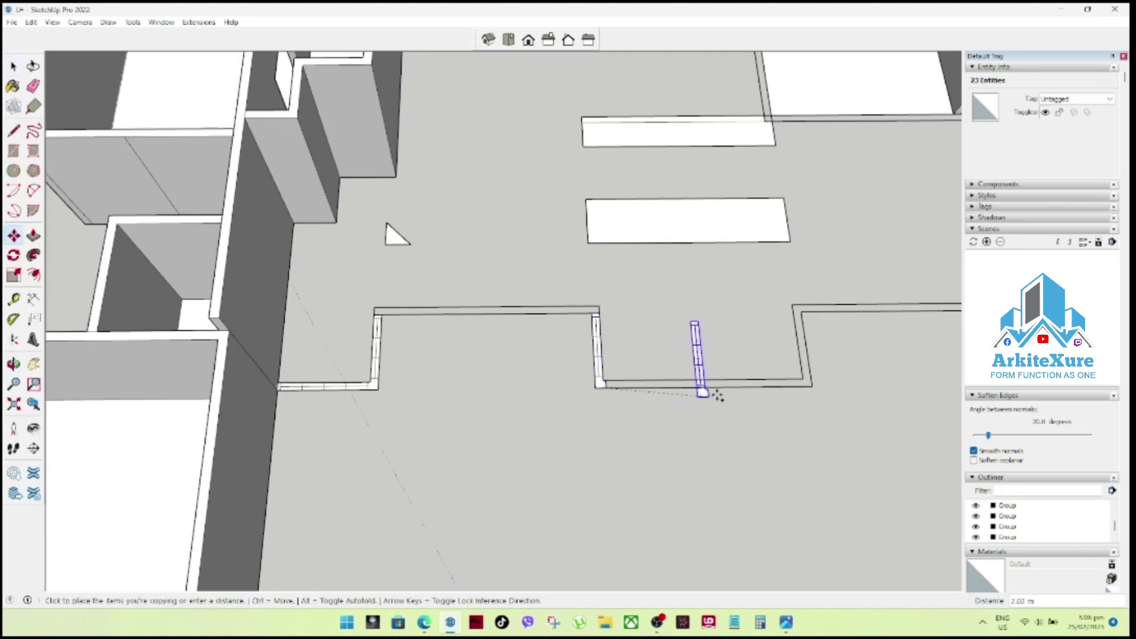
{"action": "left_click", "coordinate": [719, 393]}
{"action": "right_click", "coordinate": [717, 383]}
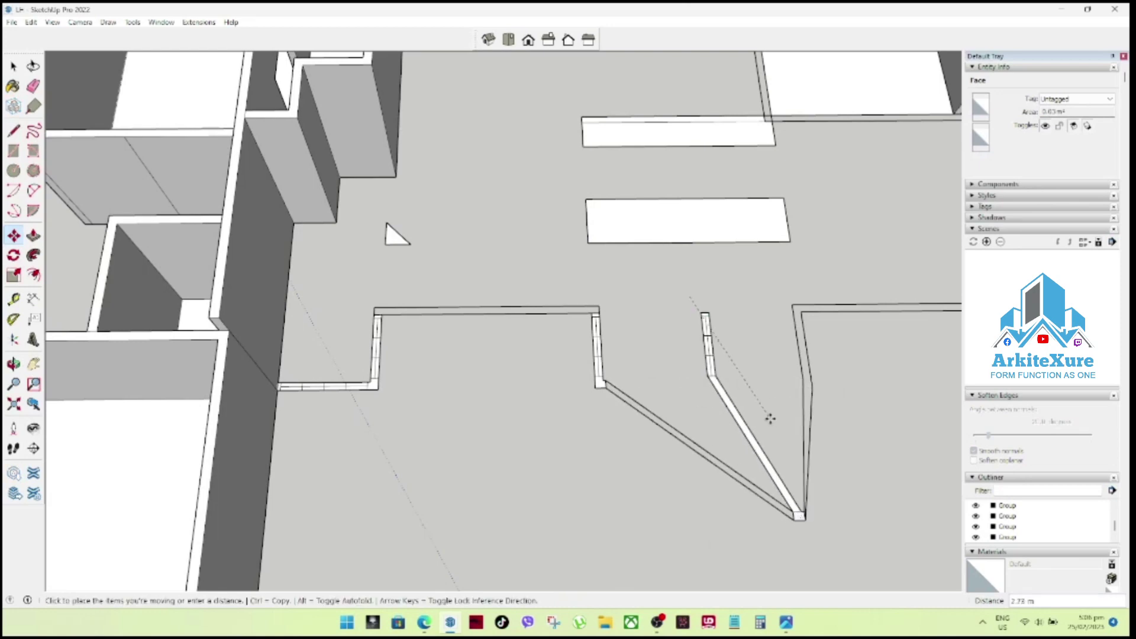
{"action": "key", "text": "ctrl+z"}
{"action": "key", "text": "space"}
Flip the copied strip piece along green and fit it onto the notch's right side wall.
{"action": "left_click_drag", "start_coordinate": [685, 297], "coordinate": [752, 457]}
{"action": "right_click", "coordinate": [712, 396]}
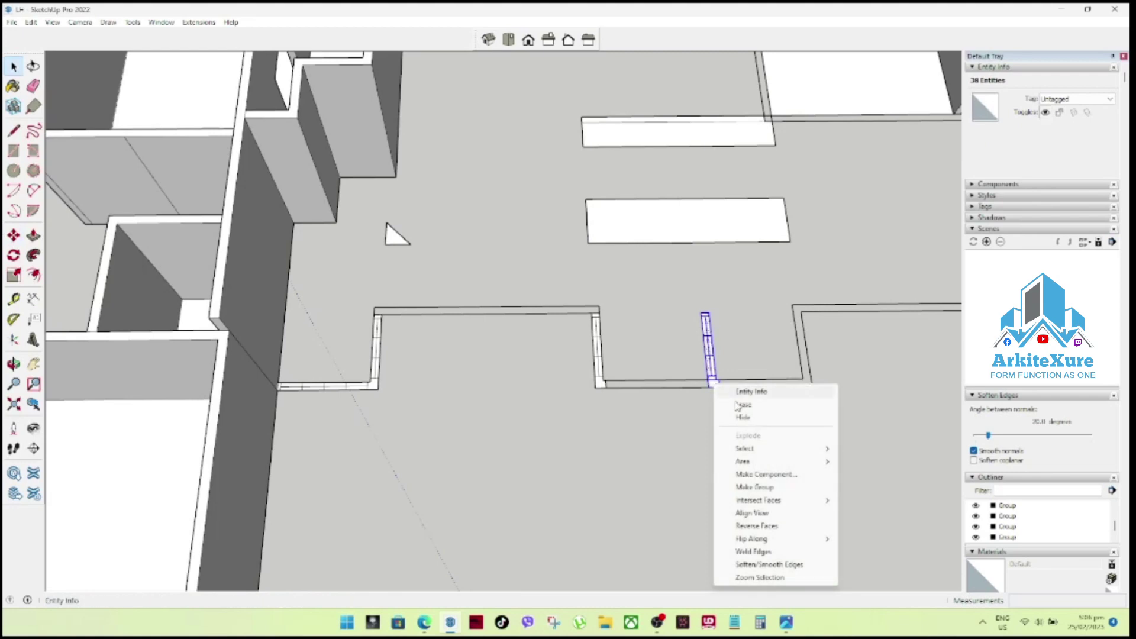
{"action": "left_click", "coordinate": [873, 555]}
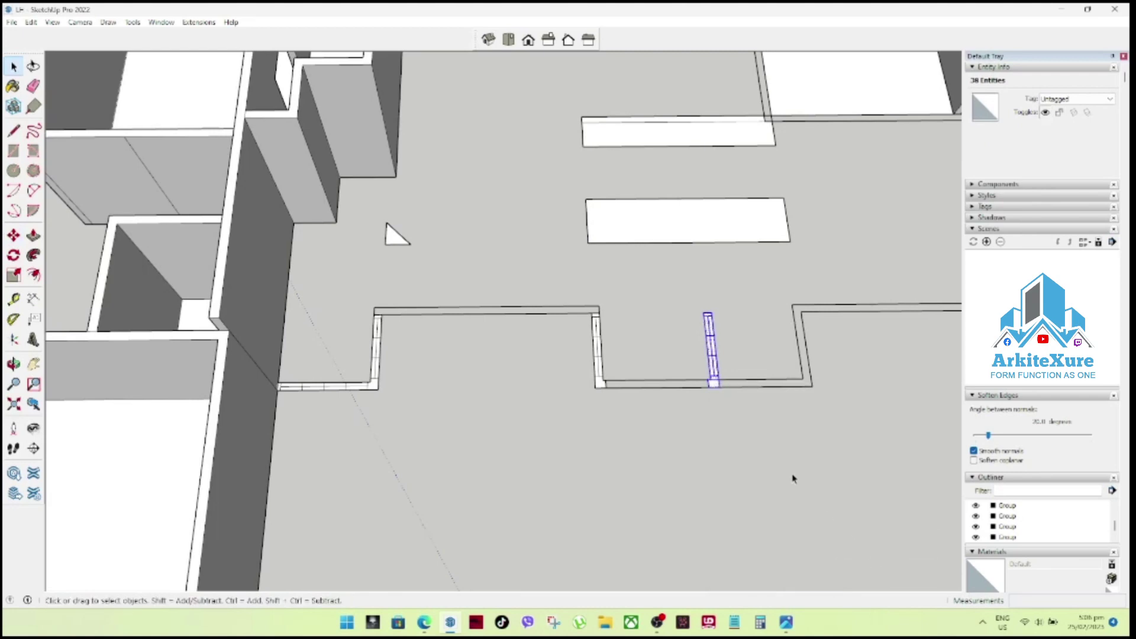
{"action": "scroll", "coordinate": [796, 403], "scroll_direction": "up", "scroll_amount": 2}
{"action": "key", "text": "m"}
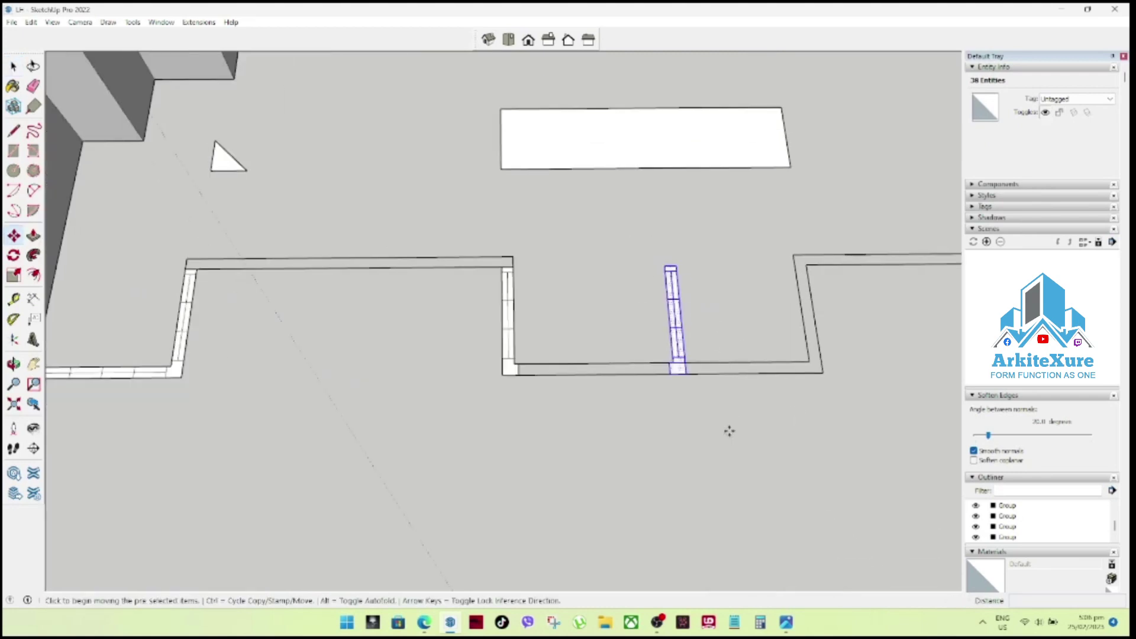
{"action": "left_click_drag", "start_coordinate": [686, 373], "coordinate": [822, 371]}
{"action": "mouse_move", "coordinate": [619, 368]}
{"action": "middle_mouse_down"}
{"action": "mouse_move", "coordinate": [480, 413]}
{"action": "mouse_move", "coordinate": [560, 401]}
{"action": "mouse_move", "coordinate": [668, 434]}
{"action": "mouse_move", "coordinate": [882, 375]}
{"action": "middle_mouse_up"}
{"action": "scroll", "coordinate": [497, 403], "scroll_direction": "down", "scroll_amount": 2}
{"action": "key", "text": "space"}
{"action": "scroll", "coordinate": [667, 310], "scroll_direction": "up", "scroll_amount": 3}
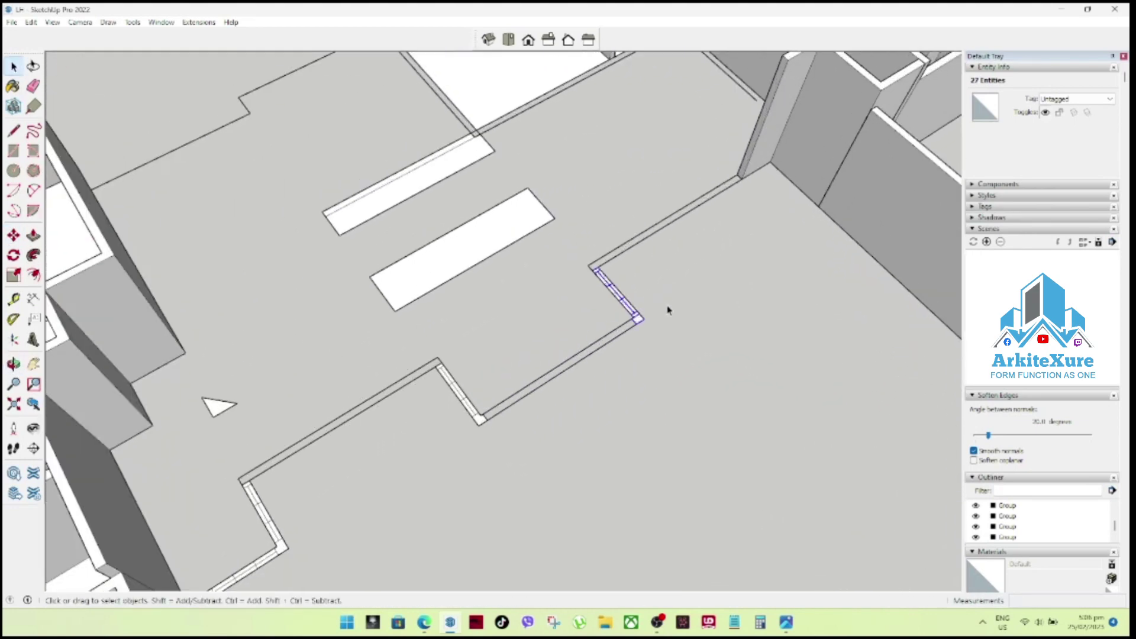
{"action": "scroll", "coordinate": [565, 354], "scroll_direction": "up", "scroll_amount": 2}
{"action": "scroll", "coordinate": [642, 393], "scroll_direction": "up", "scroll_amount": 2}
{"action": "scroll", "coordinate": [581, 337], "scroll_direction": "up", "scroll_amount": 2}
{"action": "scroll", "coordinate": [531, 414], "scroll_direction": "up", "scroll_amount": 2}
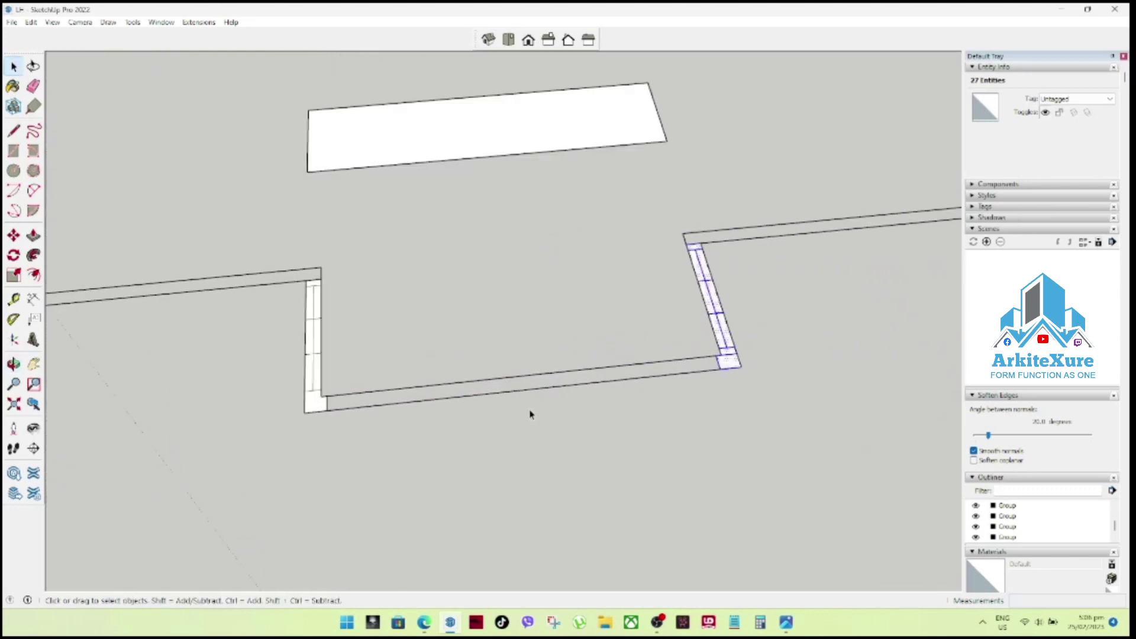
Draw a line closing off the bottom strip of the notch.
{"action": "key", "text": "l"}
{"action": "left_click", "coordinate": [523, 376]}
{"action": "middle_click_drag", "start_coordinate": [528, 393], "coordinate": [520, 414]}
{"action": "key", "text": "space"}
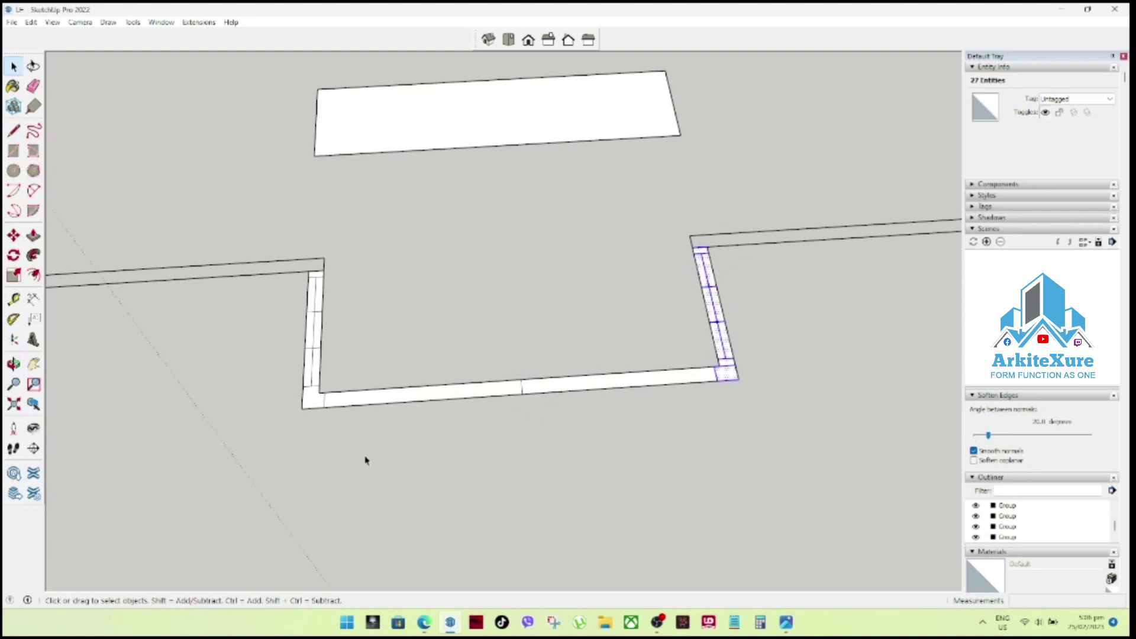
{"action": "scroll", "coordinate": [616, 445], "scroll_direction": "down", "scroll_amount": 3}
{"action": "scroll", "coordinate": [603, 438], "scroll_direction": "up", "scroll_amount": 2}
{"action": "scroll", "coordinate": [601, 439], "scroll_direction": "up", "scroll_amount": 1}
{"action": "scroll", "coordinate": [554, 444], "scroll_direction": "up", "scroll_amount": 1}
{"action": "scroll", "coordinate": [554, 444], "scroll_direction": "up", "scroll_amount": 1}
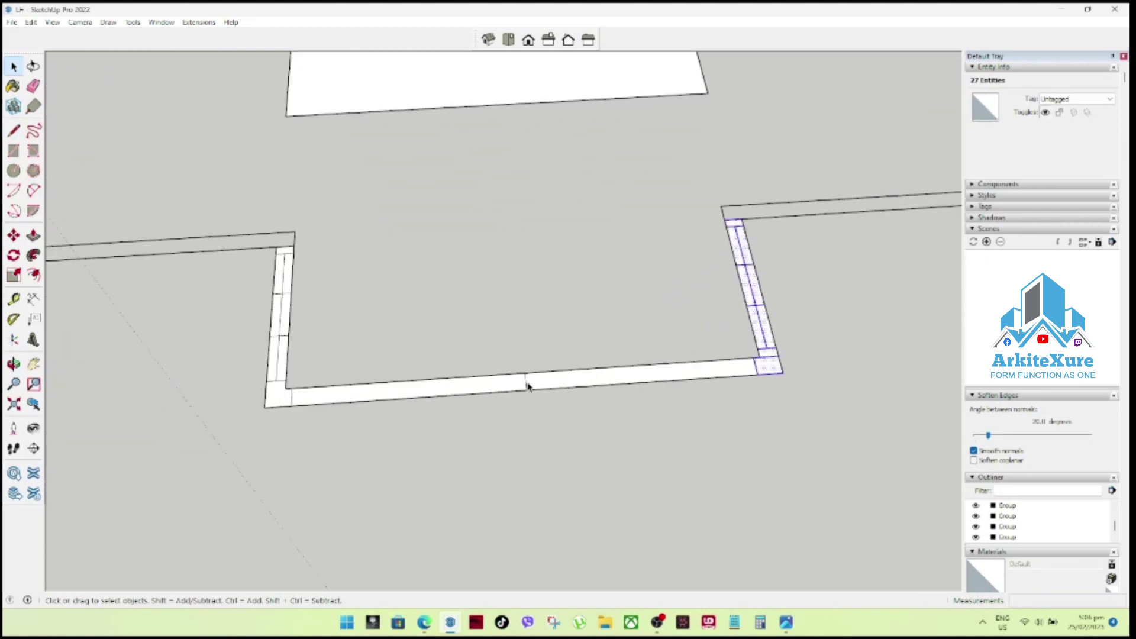
Copy the strip's short cross edge a typed distance along the bottom strip.
{"action": "left_click", "coordinate": [526, 386]}
{"action": "key", "text": "m"}
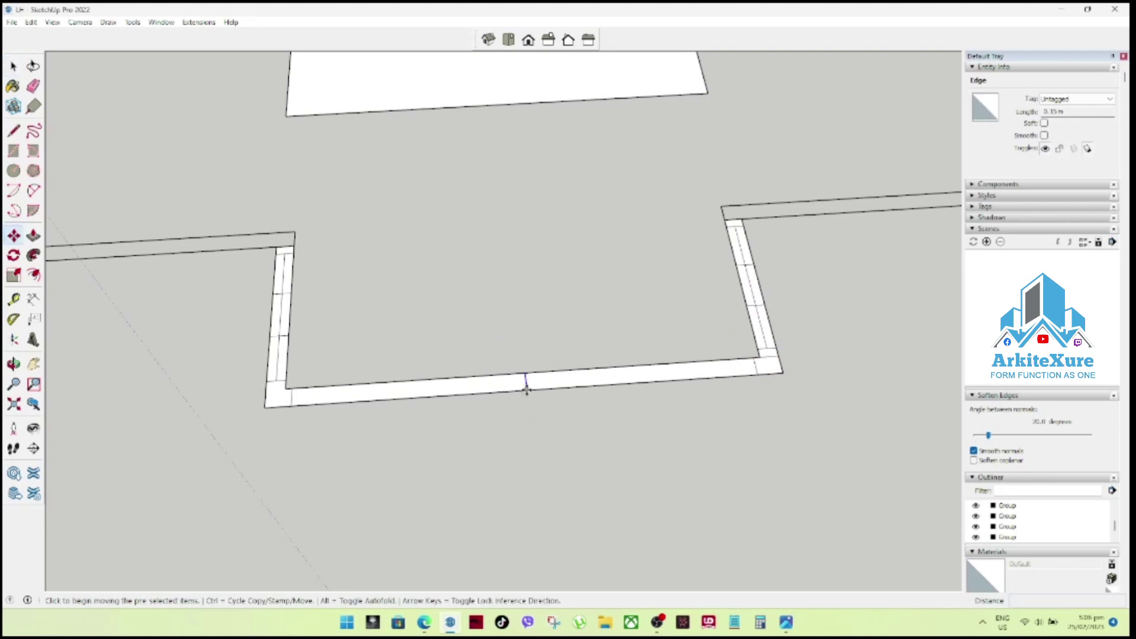
{"action": "left_click", "coordinate": [526, 389]}
{"action": "key", "text": "ctrl"}
{"action": "type", "text": "4"}
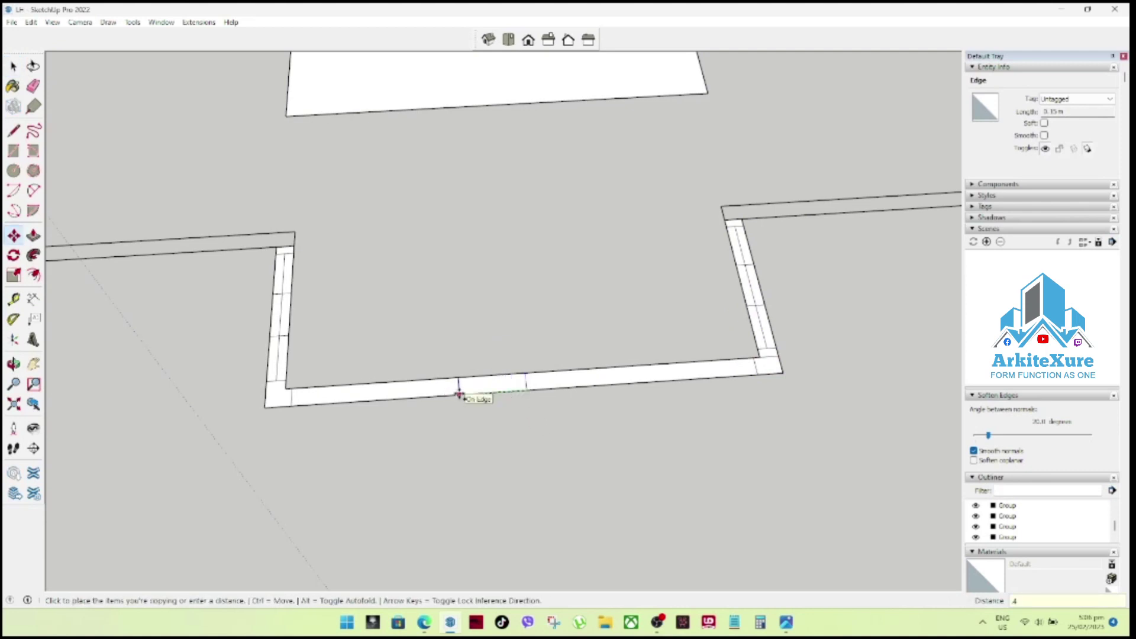
{"action": "key", "text": "Return"}
{"action": "key", "text": "space"}
Place cross-edge copies at intervals along the strip to its endpoint, deleting a stray edge.
{"action": "key", "text": "m"}
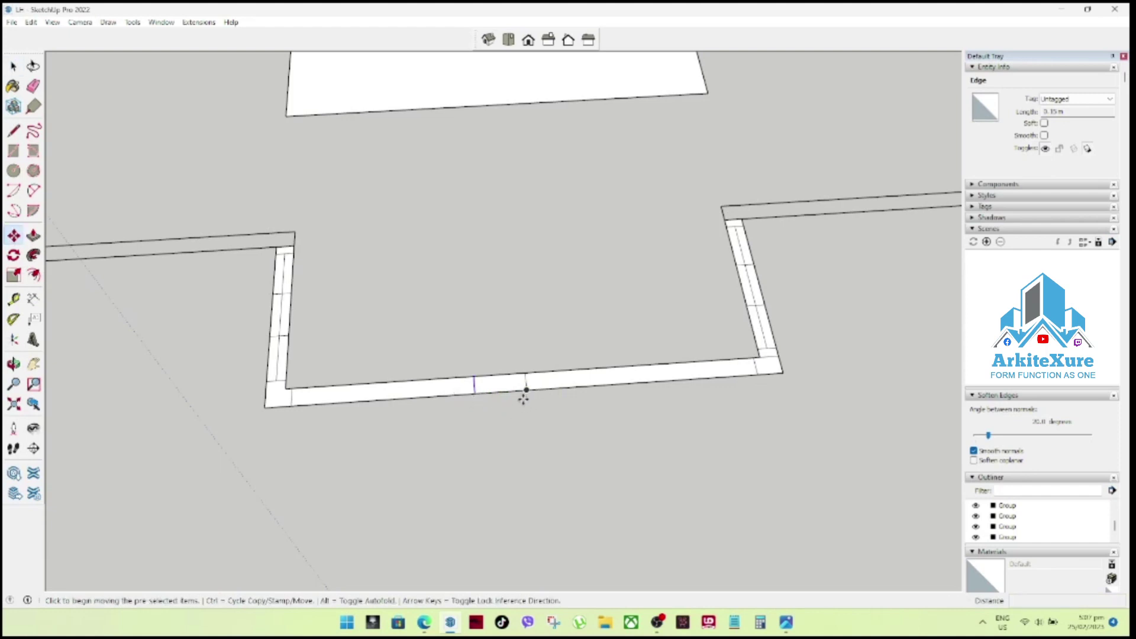
{"action": "left_click", "coordinate": [525, 388]}
{"action": "left_click", "coordinate": [472, 393]}
{"action": "key", "text": "ctrl"}
{"action": "left_click", "coordinate": [472, 393]}
{"action": "left_click", "coordinate": [421, 398]}
{"action": "key", "text": "ctrl"}
{"action": "left_click", "coordinate": [370, 403]}
{"action": "mouse_move", "coordinate": [404, 422]}
{"action": "middle_mouse_down"}
{"action": "mouse_move", "coordinate": [531, 433]}
{"action": "mouse_move", "coordinate": [511, 441]}
{"action": "mouse_move", "coordinate": [580, 435]}
{"action": "middle_mouse_up"}
{"action": "key", "text": "space"}
{"action": "key", "text": "Delete"}
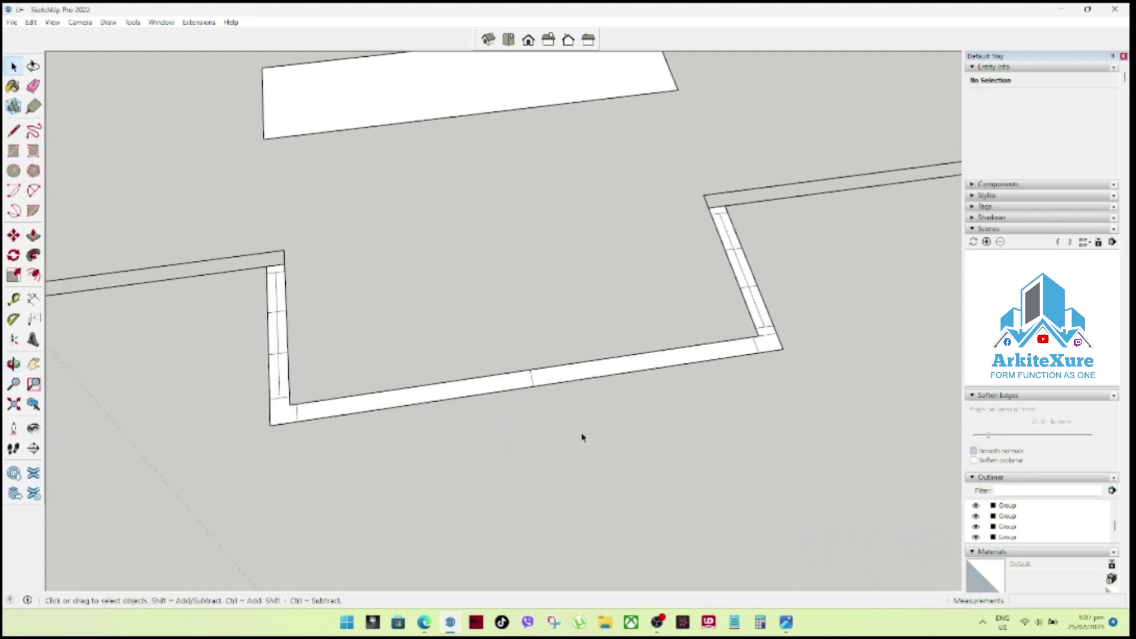
Copy the cross edge along the strip with a 2 array, undoing the extra copy.
{"action": "key", "text": "m"}
{"action": "left_click", "coordinate": [568, 432]}
{"action": "key", "text": "ctrl"}
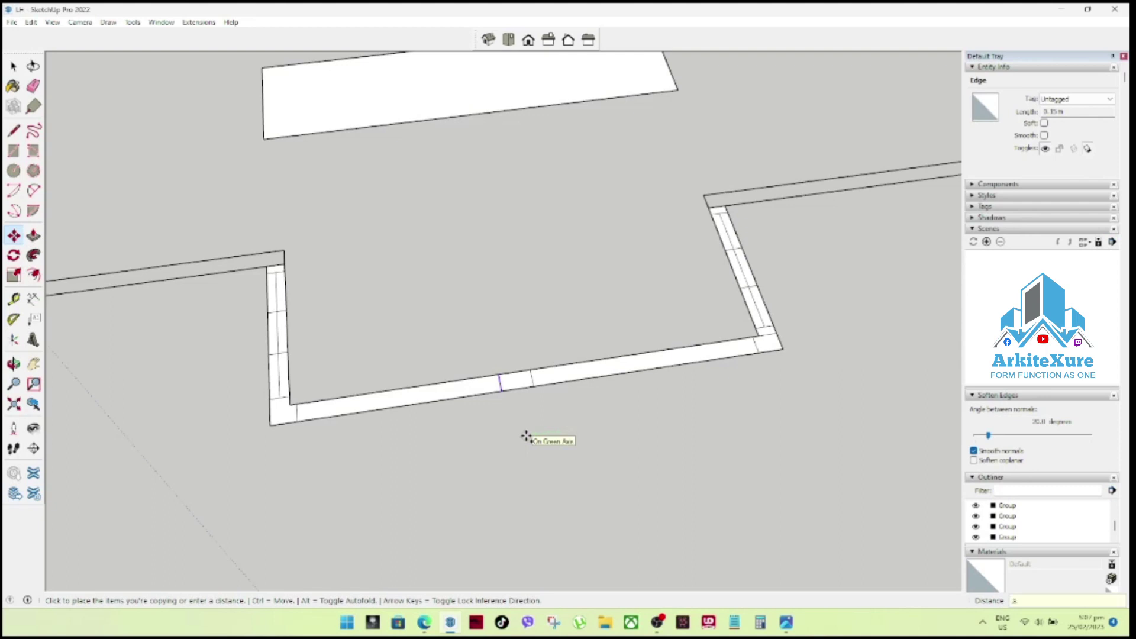
{"action": "key", "text": "Return"}
{"action": "type", "text": "2"}
{"action": "key", "text": "Return"}
{"action": "key", "text": "ctrl+z"}
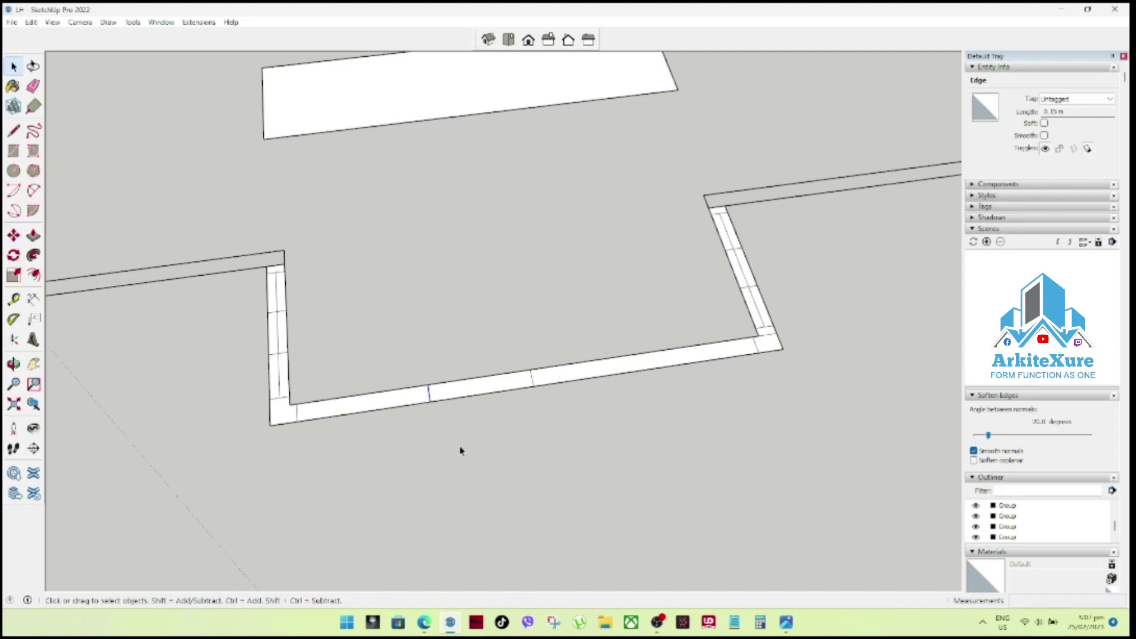
{"action": "left_click", "coordinate": [450, 404]}
Place a Tape Measure guide point from the strip corner onto the strip edge.
{"action": "key", "text": "l"}
{"action": "left_click", "coordinate": [415, 383]}
{"action": "key", "text": "space"}
{"action": "mouse_move", "coordinate": [431, 414]}
{"action": "middle_mouse_down"}
{"action": "mouse_move", "coordinate": [406, 432]}
{"action": "mouse_move", "coordinate": [482, 475]}
{"action": "middle_mouse_up"}
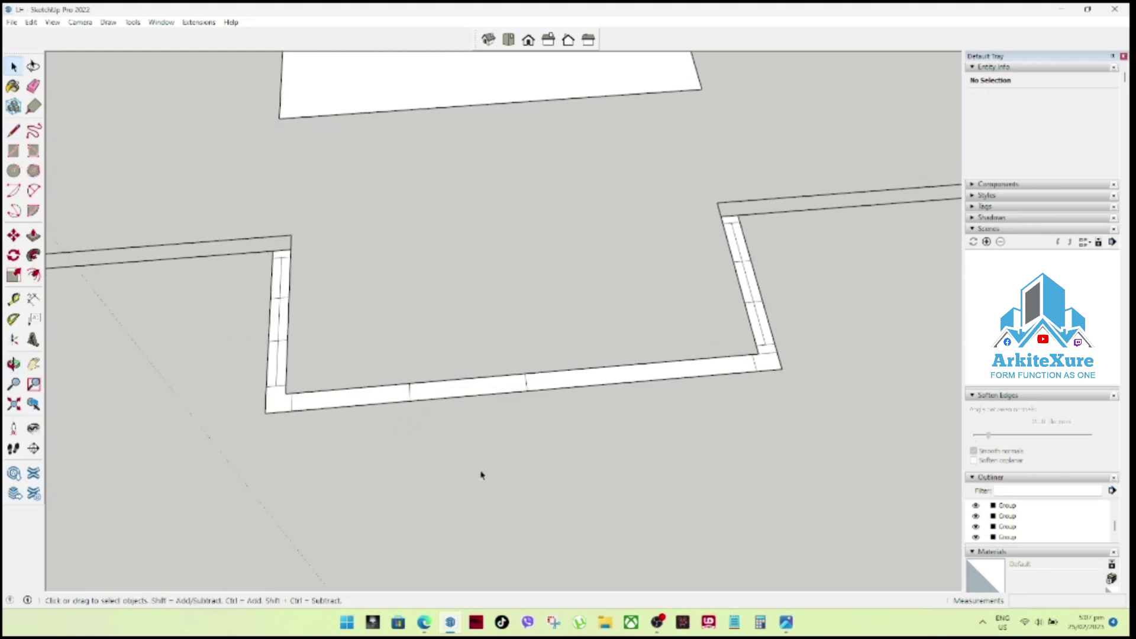
{"action": "key", "text": "t"}
{"action": "left_click", "coordinate": [291, 409]}
{"action": "left_click", "coordinate": [416, 393]}
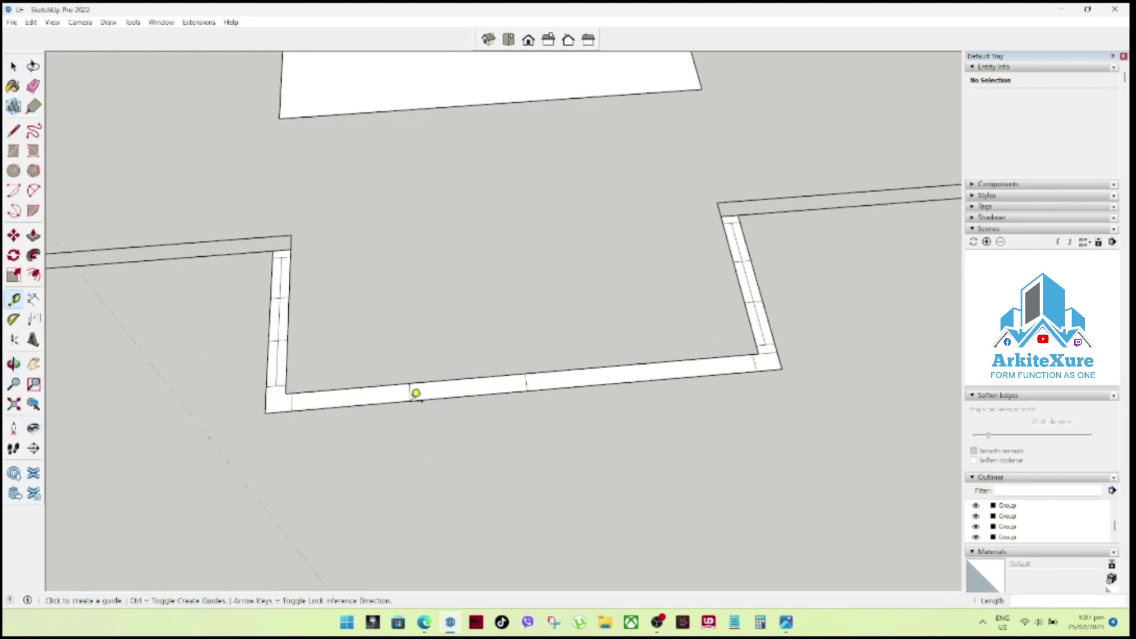
{"action": "key", "text": "space"}
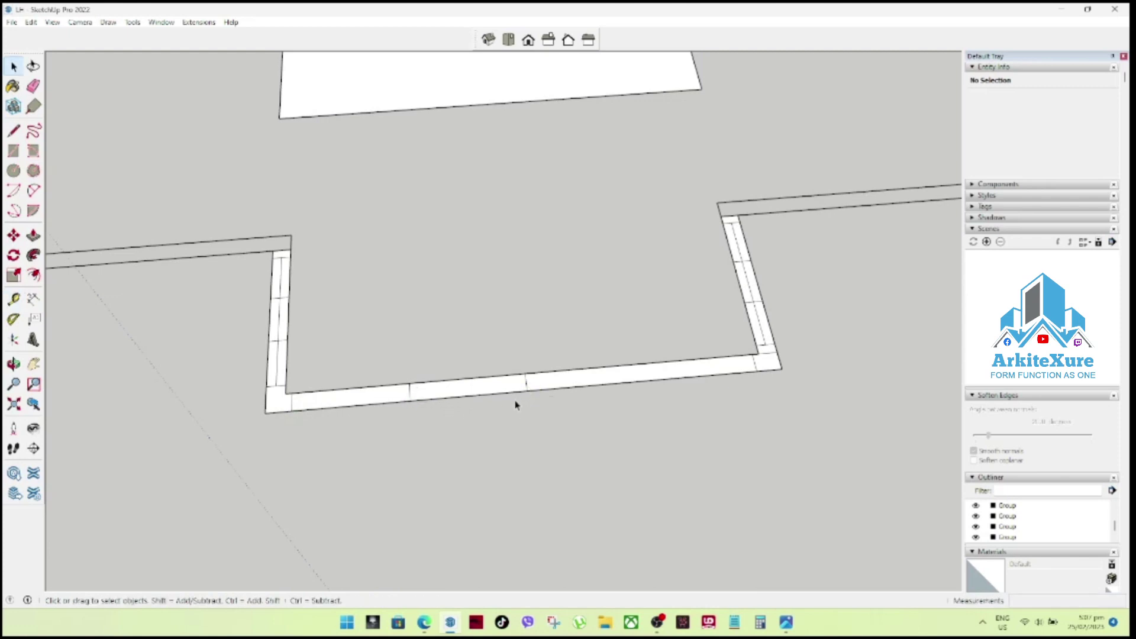
Move the selected cross edges further along the strip to the guide spacing.
{"action": "middle_click_drag", "start_coordinate": [518, 400], "coordinate": [527, 436]}
{"action": "left_click_drag", "start_coordinate": [367, 343], "coordinate": [434, 417]}
{"action": "key", "text": "m"}
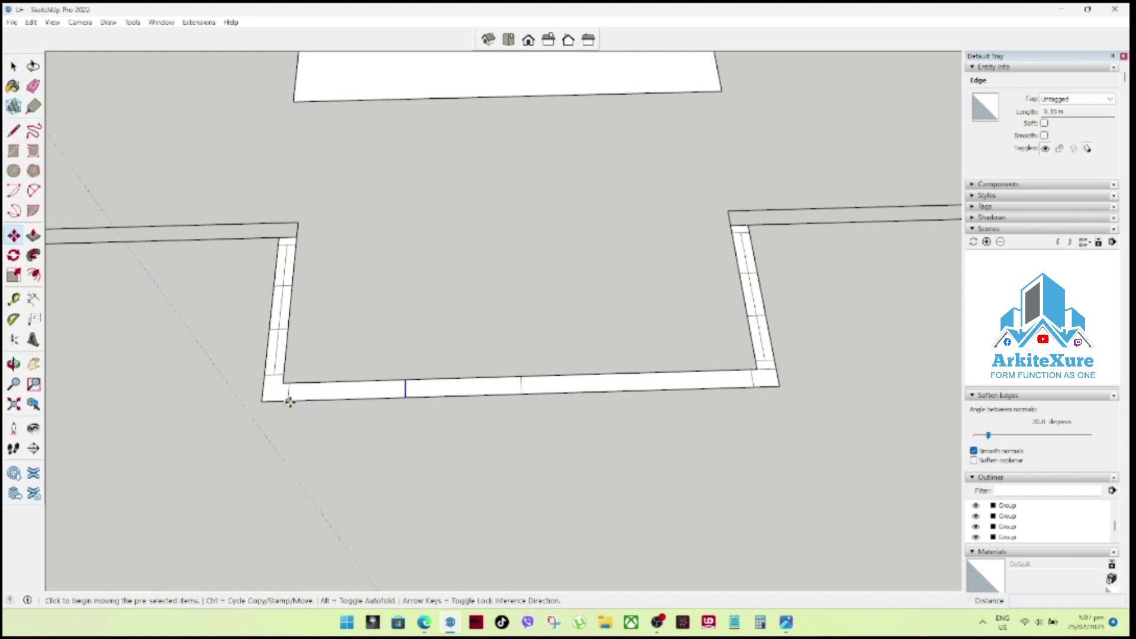
{"action": "left_click", "coordinate": [288, 399]}
{"action": "left_click", "coordinate": [520, 389]}
{"action": "key", "text": "space"}
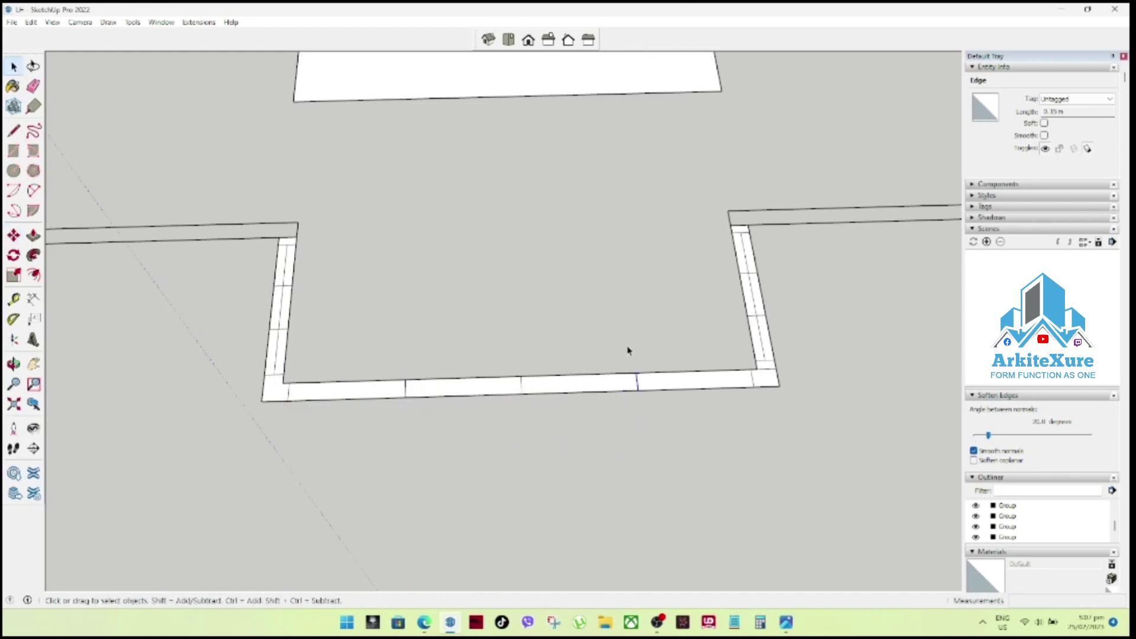
Draw a line across the strip's end from corner to corner.
{"action": "scroll", "coordinate": [660, 454], "scroll_direction": "down", "scroll_amount": 3}
{"action": "scroll", "coordinate": [497, 446], "scroll_direction": "down", "scroll_amount": 2}
{"action": "middle_click_drag", "start_coordinate": [497, 447], "coordinate": [628, 472]}
{"action": "key", "text": "l"}
{"action": "left_click", "coordinate": [354, 402]}
{"action": "left_click", "coordinate": [679, 408]}
{"action": "key", "text": "space"}
{"action": "mouse_move", "coordinate": [669, 411]}
{"action": "middle_mouse_down"}
{"action": "mouse_move", "coordinate": [753, 426]}
{"action": "mouse_move", "coordinate": [589, 457]}
{"action": "mouse_move", "coordinate": [629, 463]}
{"action": "mouse_move", "coordinate": [660, 407]}
{"action": "mouse_move", "coordinate": [567, 372]}
{"action": "middle_mouse_up"}
{"action": "scroll", "coordinate": [650, 472], "scroll_direction": "up", "scroll_amount": 2}
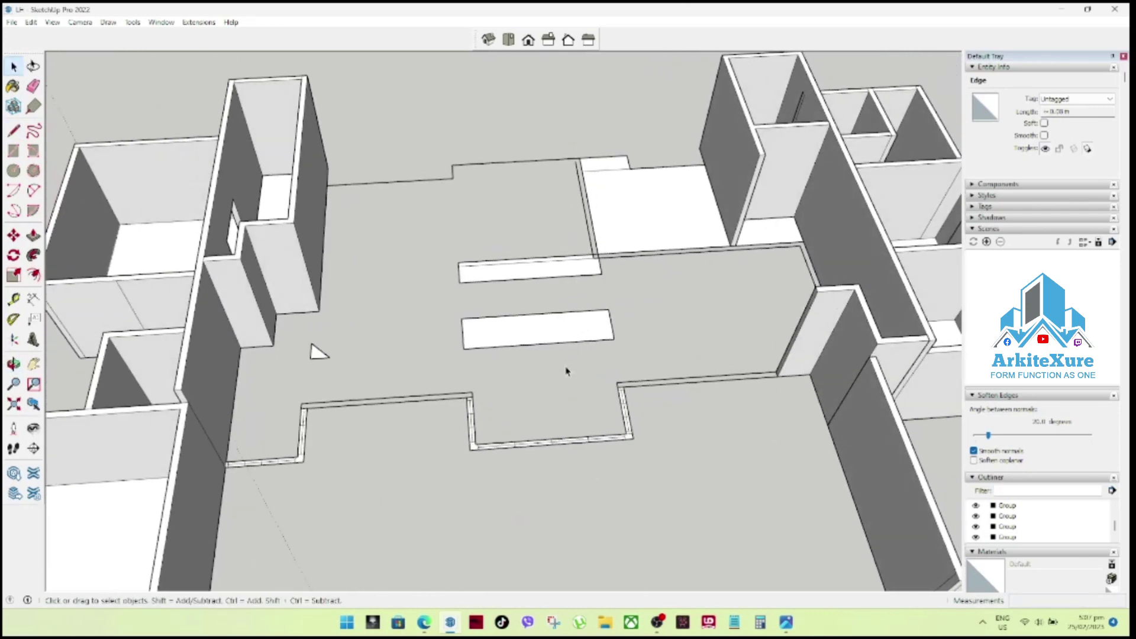
Orbit and zoom in toward the border strip around the recessed opening.
{"action": "scroll", "coordinate": [412, 495], "scroll_direction": "up", "scroll_amount": 2}
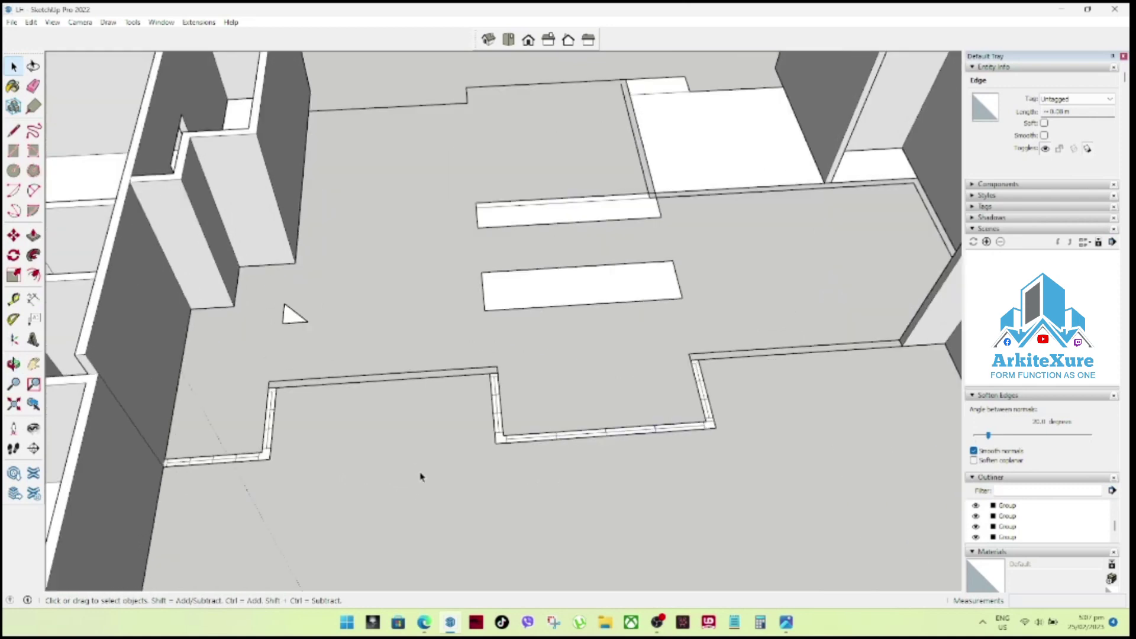
{"action": "scroll", "coordinate": [595, 422], "scroll_direction": "up", "scroll_amount": 2}
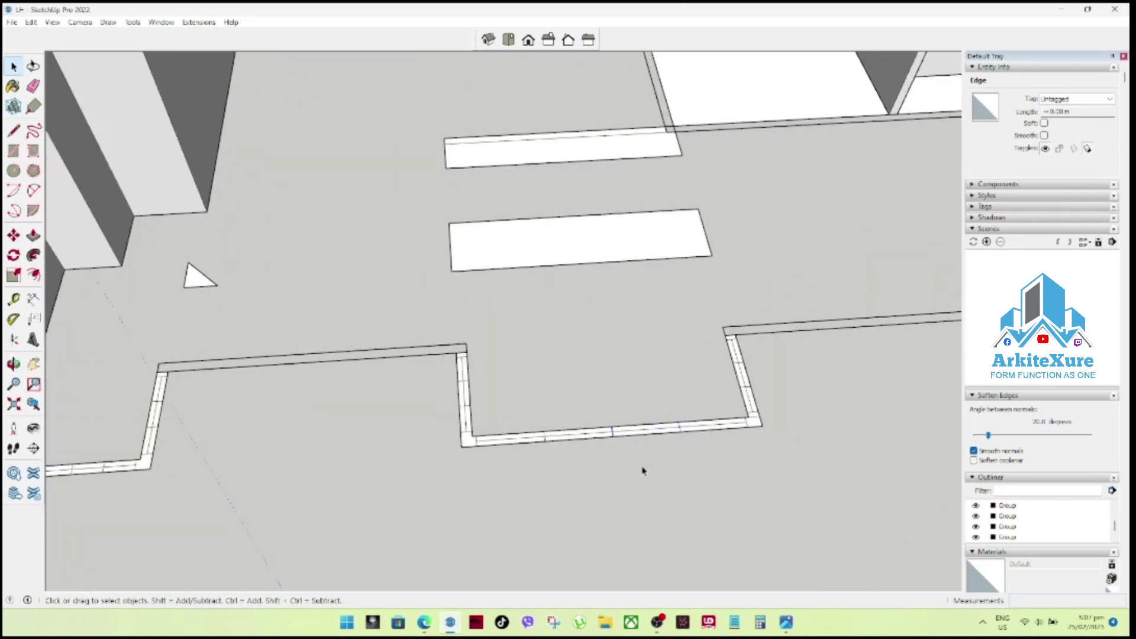
{"action": "key", "text": "m"}
{"action": "key", "text": "ctrl"}
{"action": "left_click", "coordinate": [611, 437]}
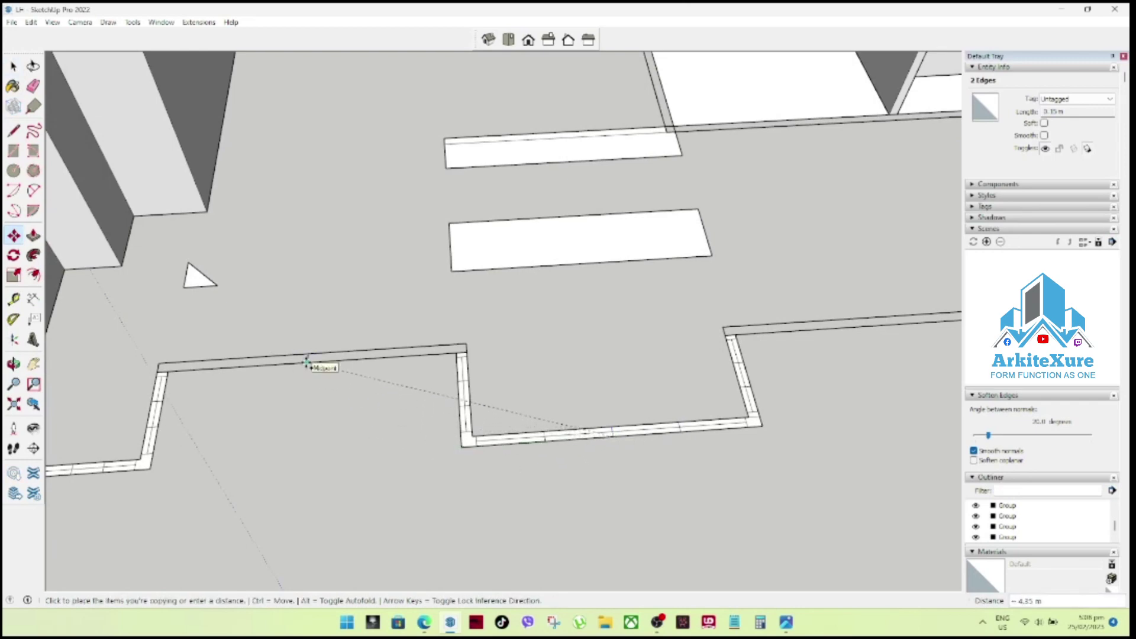
{"action": "middle_click_drag", "start_coordinate": [307, 362], "coordinate": [451, 422]}
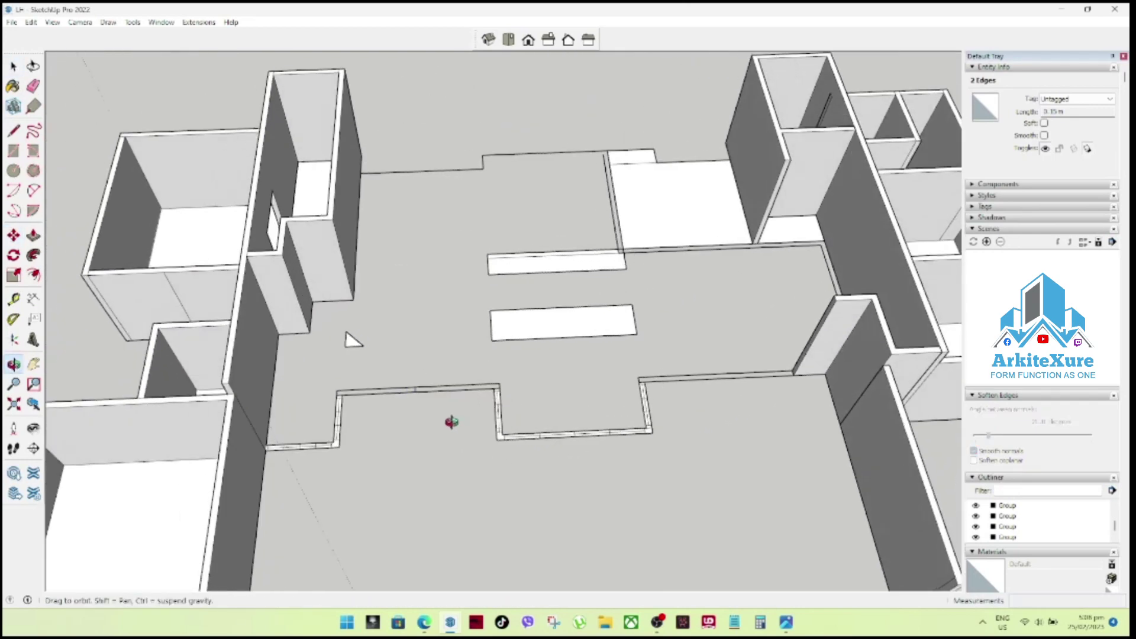
{"action": "scroll", "coordinate": [415, 403], "scroll_direction": "up", "scroll_amount": 3}
{"action": "scroll", "coordinate": [379, 387], "scroll_direction": "up", "scroll_amount": 2}
{"action": "scroll", "coordinate": [450, 386], "scroll_direction": "up", "scroll_amount": 2}
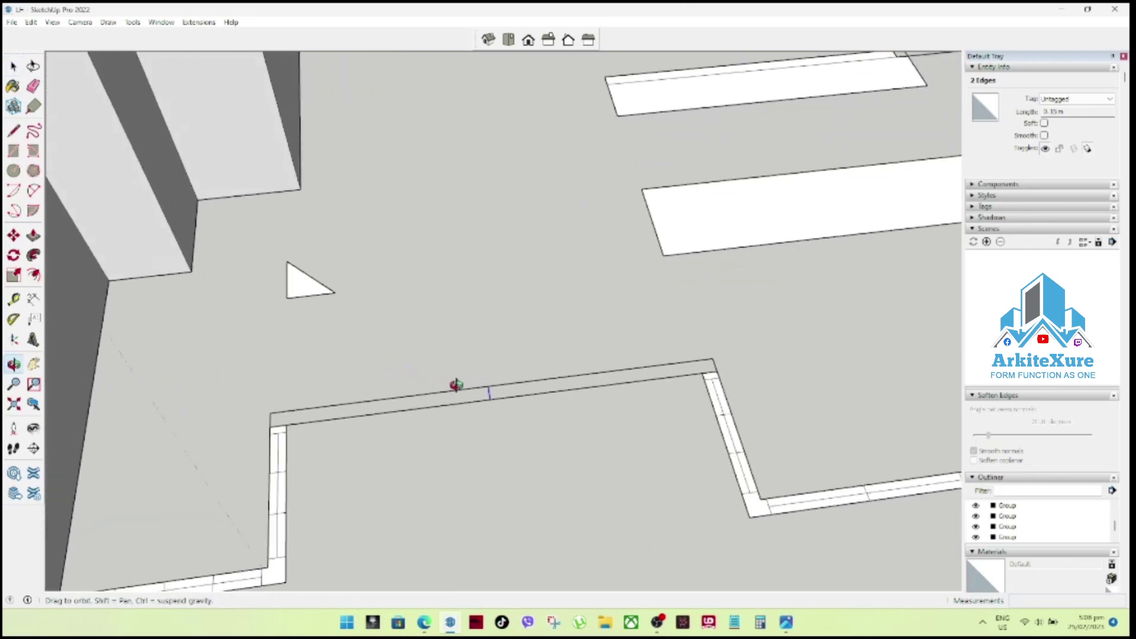
{"action": "middle_click_drag", "start_coordinate": [456, 386], "coordinate": [423, 400]}
{"action": "key", "text": "space"}
Copy the selected divider edges to the next position along the strip.
{"action": "key", "text": "m"}
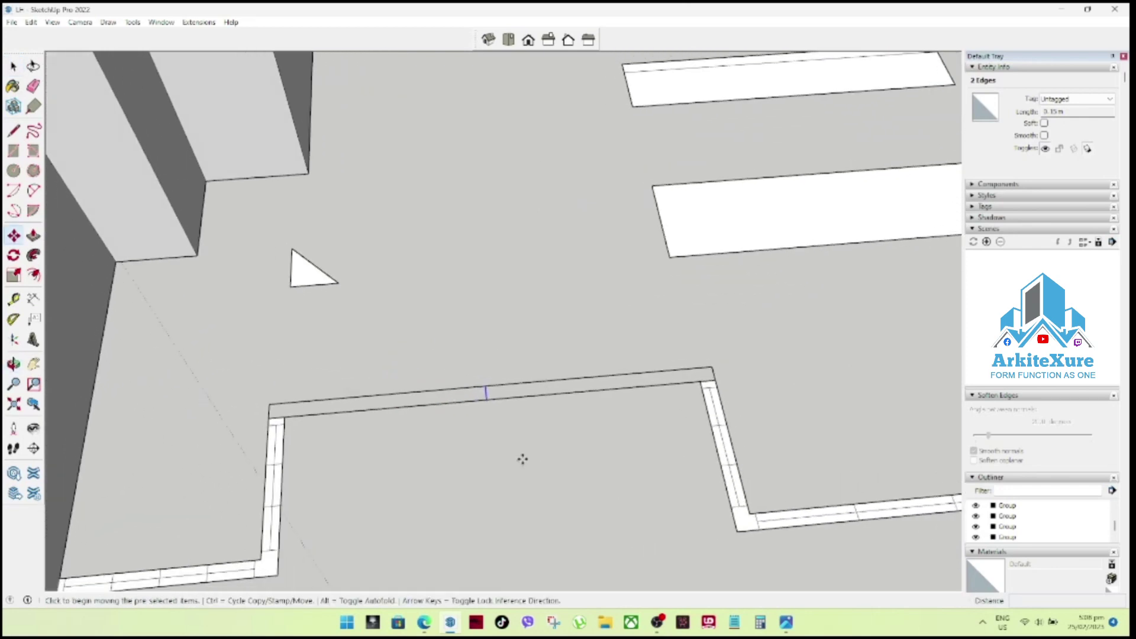
{"action": "key", "text": "ctrl"}
{"action": "left_click", "coordinate": [486, 403]}
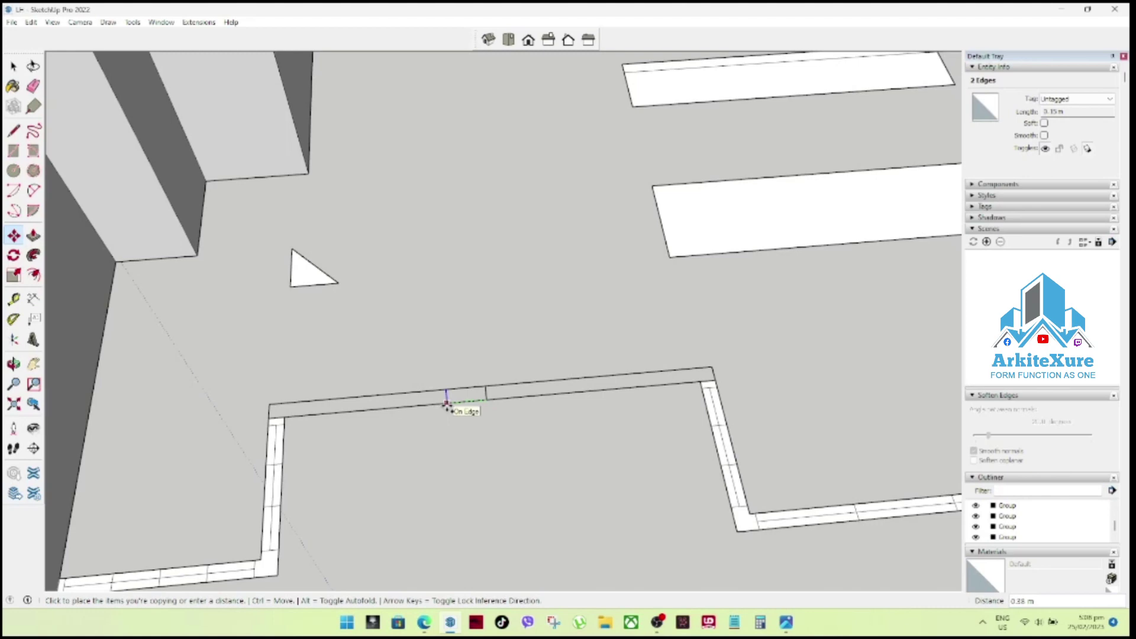
{"action": "left_click", "coordinate": [446, 405]}
{"action": "key", "text": "space"}
{"action": "scroll", "coordinate": [456, 411], "scroll_direction": "down", "scroll_amount": 2}
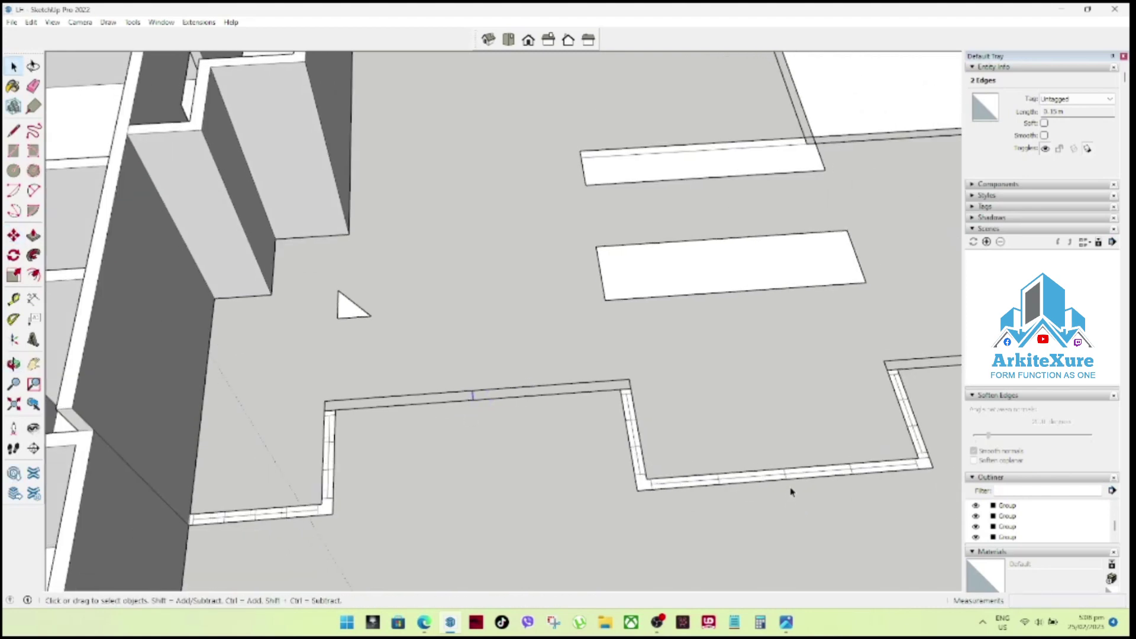
Copy the short divider from the lower strip further along the border.
{"action": "left_click_drag", "start_coordinate": [839, 450], "coordinate": [885, 523]}
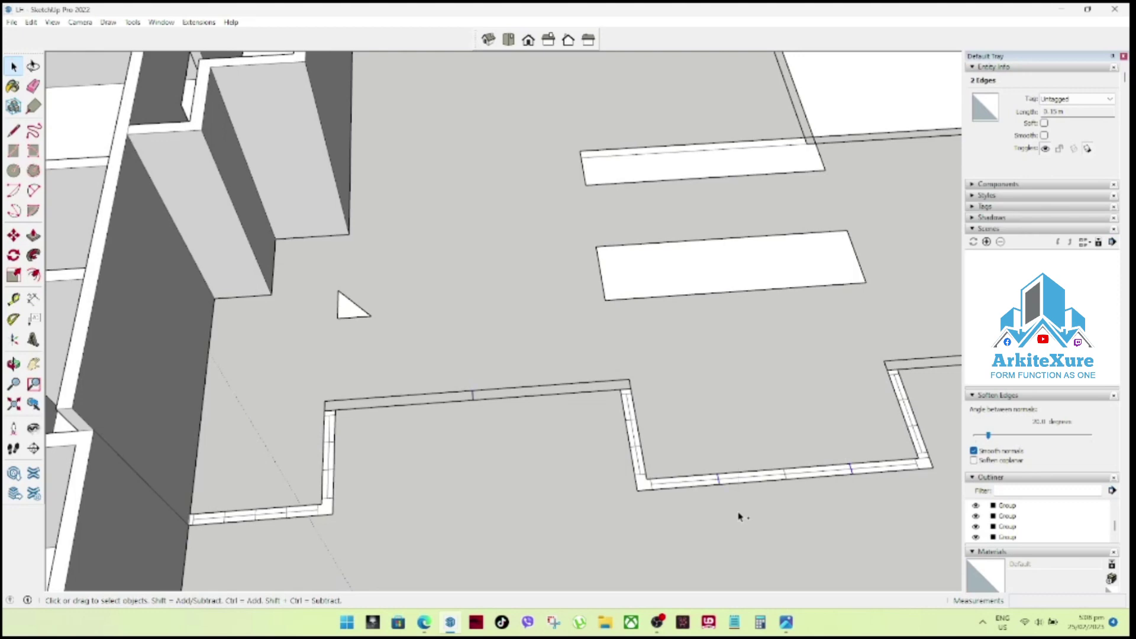
{"action": "key", "text": "m"}
{"action": "key", "text": "ctrl"}
{"action": "left_click", "coordinate": [784, 481]}
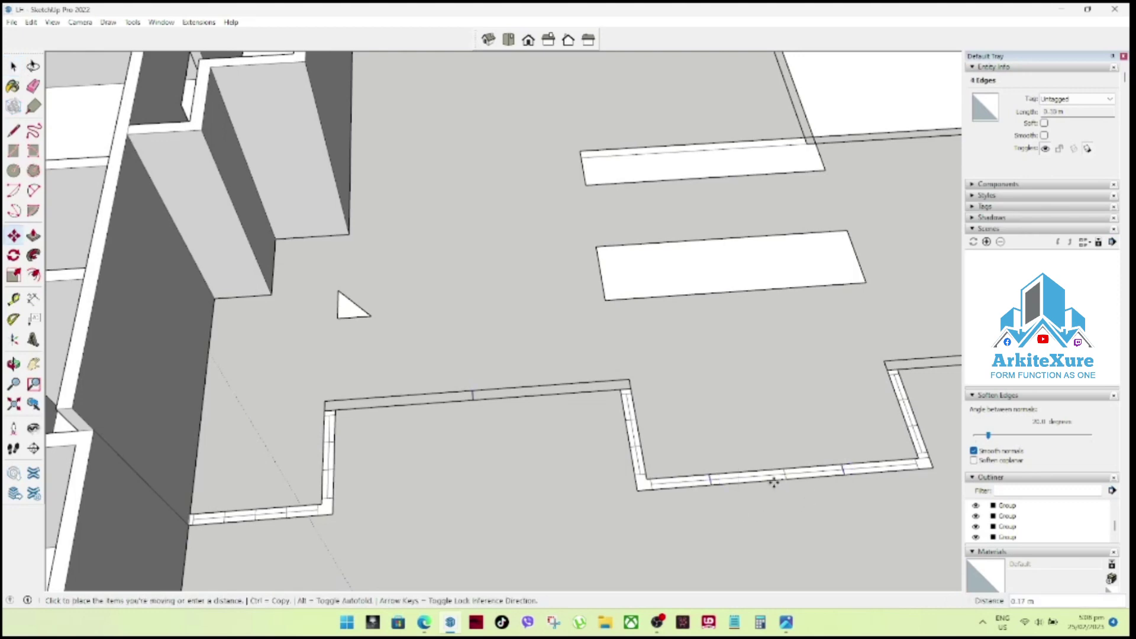
{"action": "left_click", "coordinate": [477, 402]}
{"action": "key", "text": "space"}
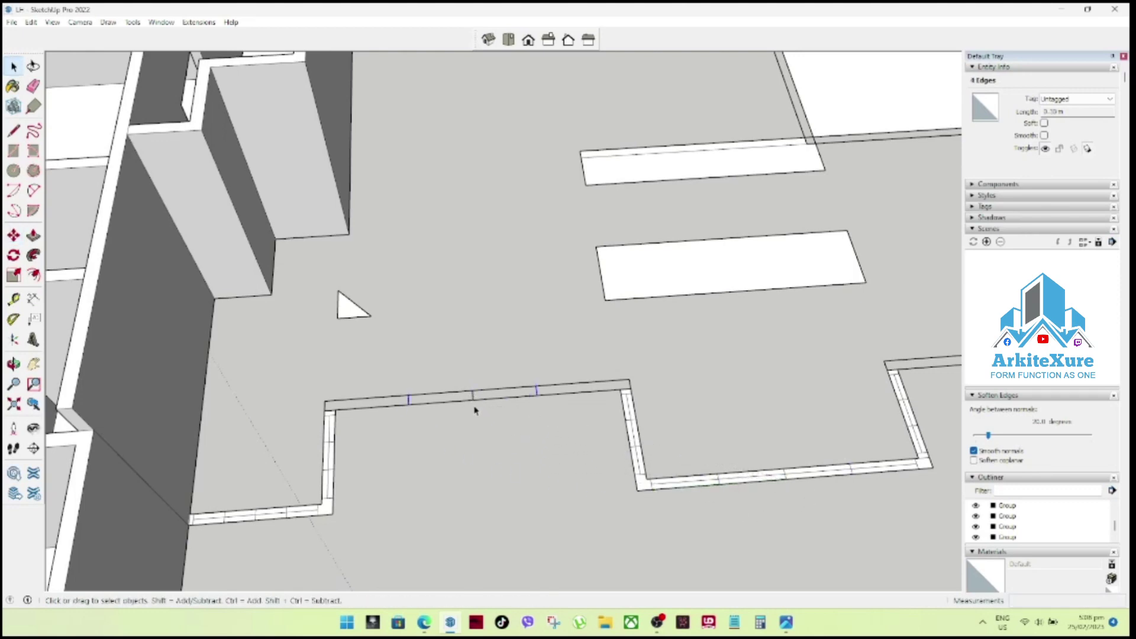
Copy a divider to near the right end of the top strip.
{"action": "middle_click_drag", "start_coordinate": [474, 401], "coordinate": [477, 444]}
{"action": "scroll", "coordinate": [564, 368], "scroll_direction": "up", "scroll_amount": 3}
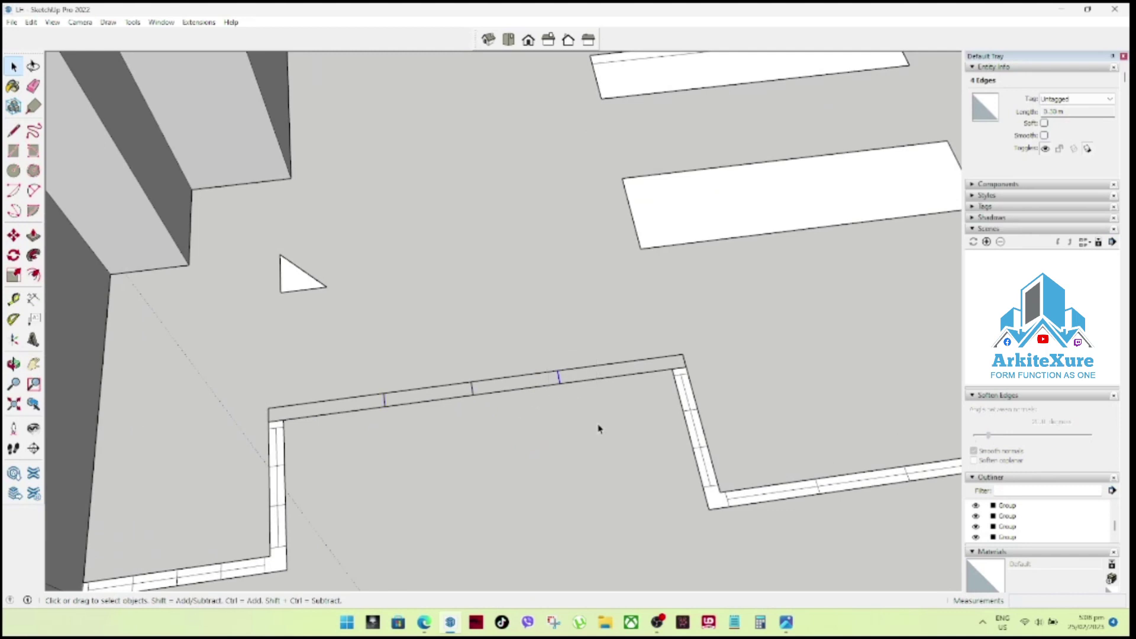
{"action": "key", "text": "m"}
{"action": "key", "text": "ctrl"}
{"action": "left_click", "coordinate": [472, 395]}
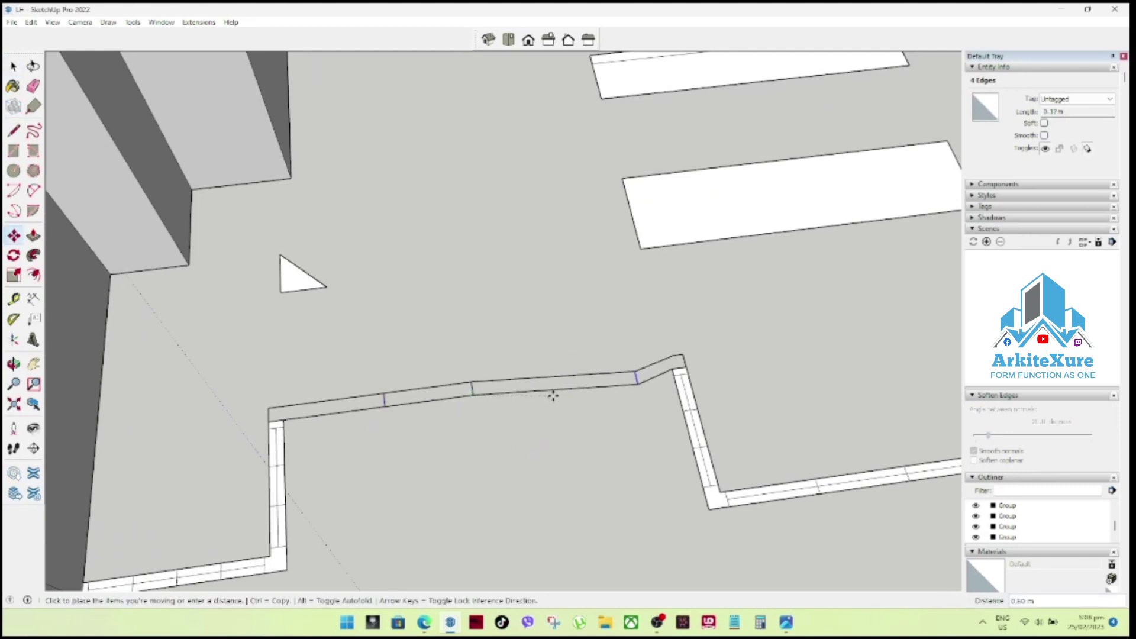
{"action": "left_click", "coordinate": [559, 383]}
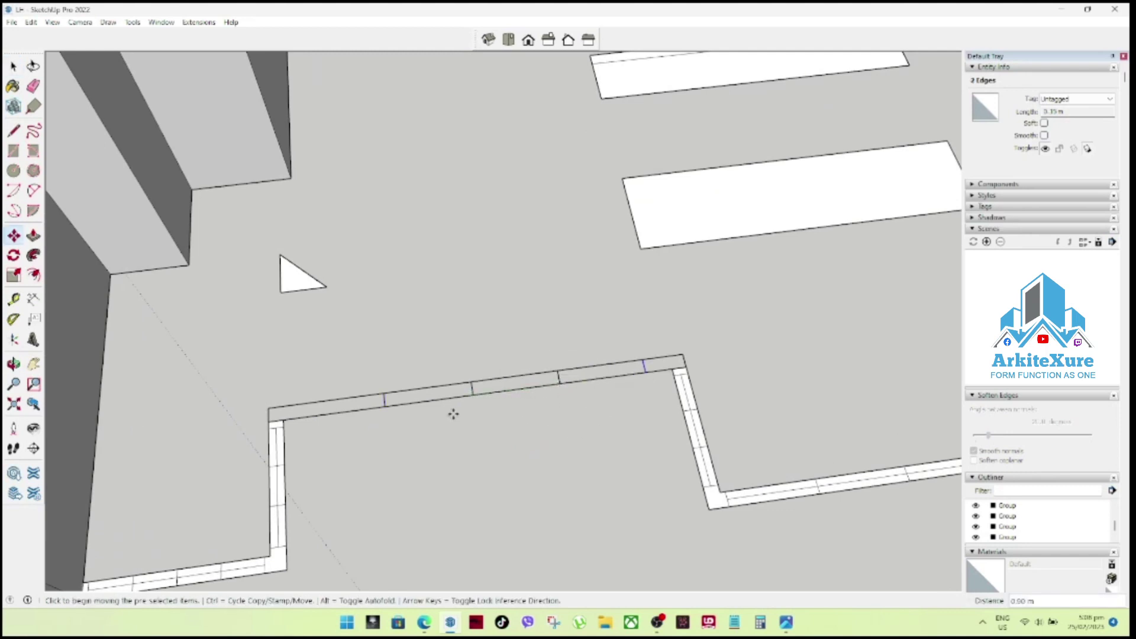
{"action": "key", "text": "space"}
Orbit around the top strip and window-select its divided edges.
{"action": "key", "text": "m"}
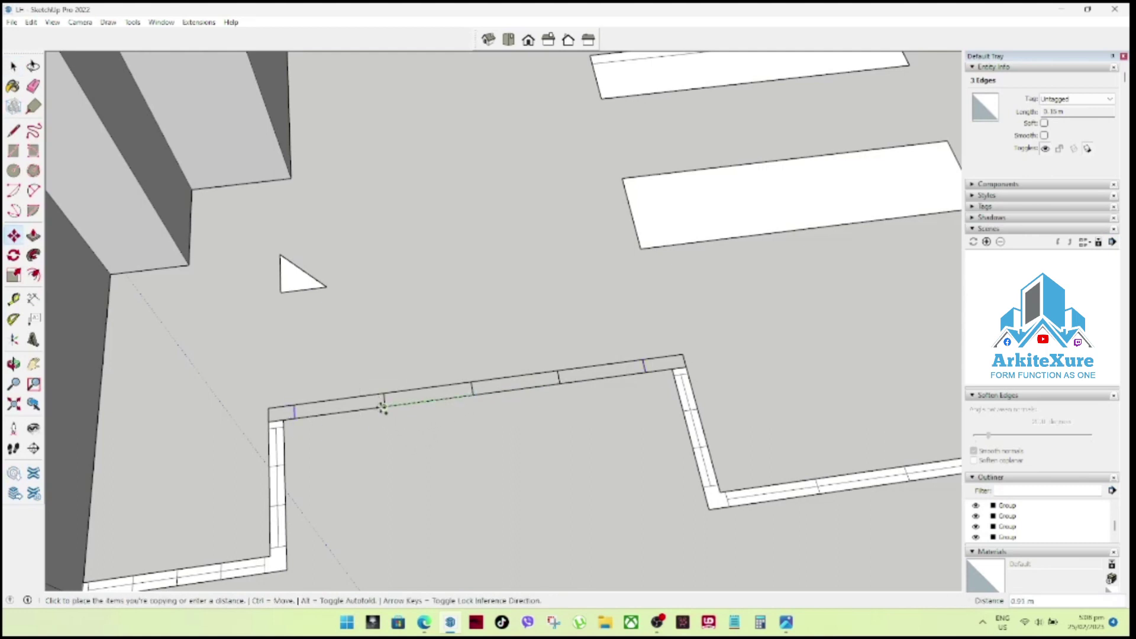
{"action": "mouse_move", "coordinate": [381, 406]}
{"action": "middle_mouse_down"}
{"action": "mouse_move", "coordinate": [502, 437]}
{"action": "mouse_move", "coordinate": [496, 398]}
{"action": "middle_mouse_up"}
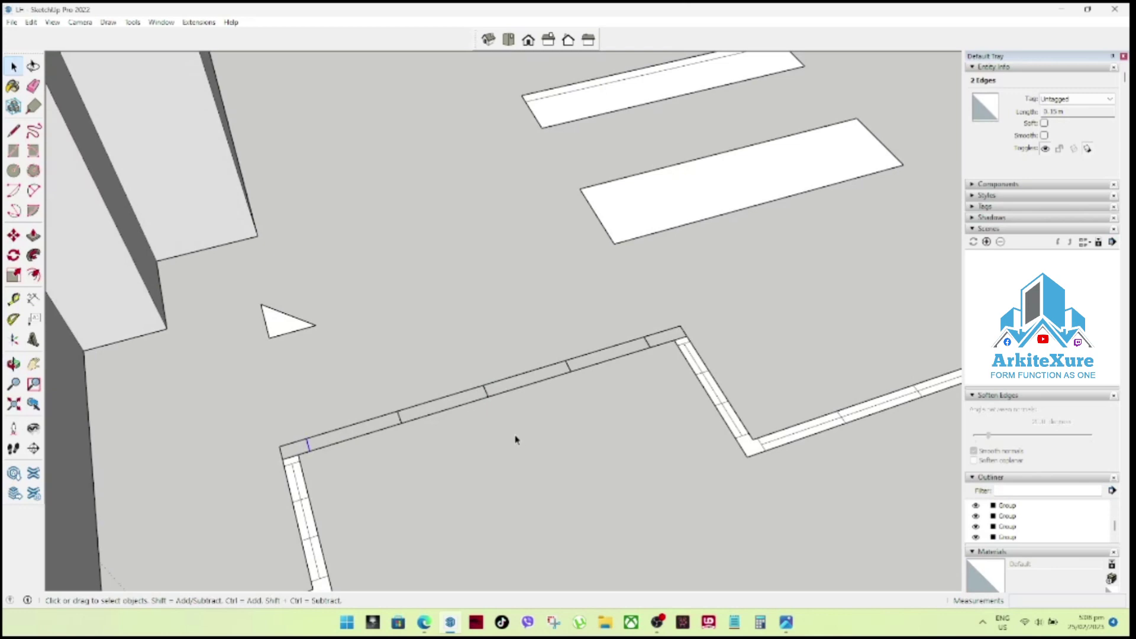
{"action": "mouse_move", "coordinate": [635, 394]}
{"action": "middle_mouse_down"}
{"action": "mouse_move", "coordinate": [544, 354]}
{"action": "mouse_move", "coordinate": [547, 424]}
{"action": "middle_mouse_up"}
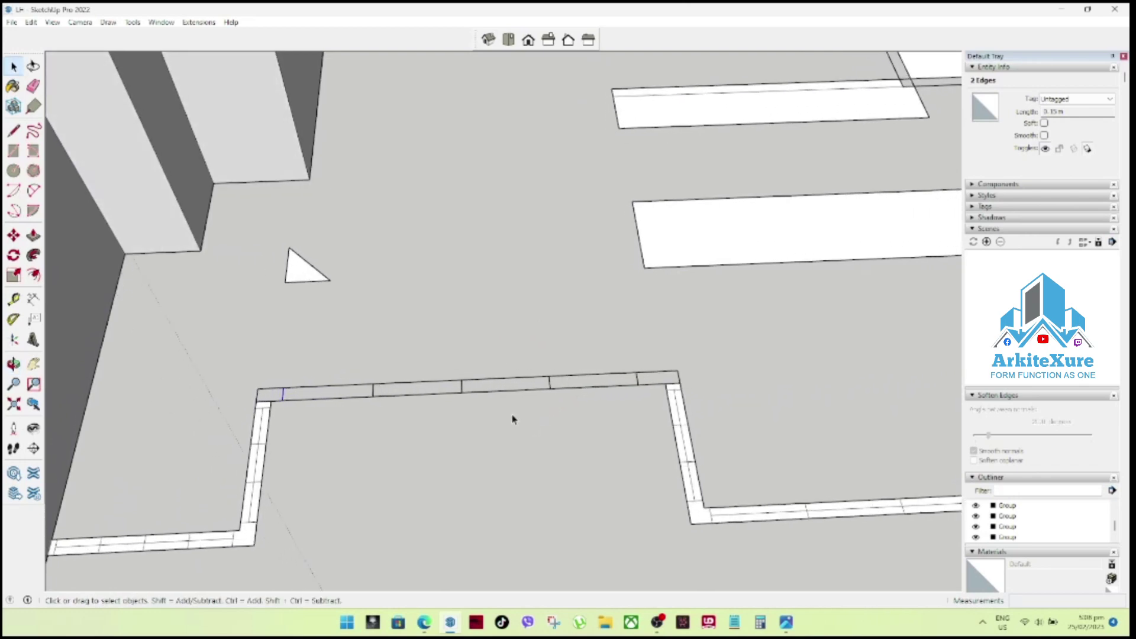
{"action": "left_click_drag", "start_coordinate": [296, 395], "coordinate": [573, 427]}
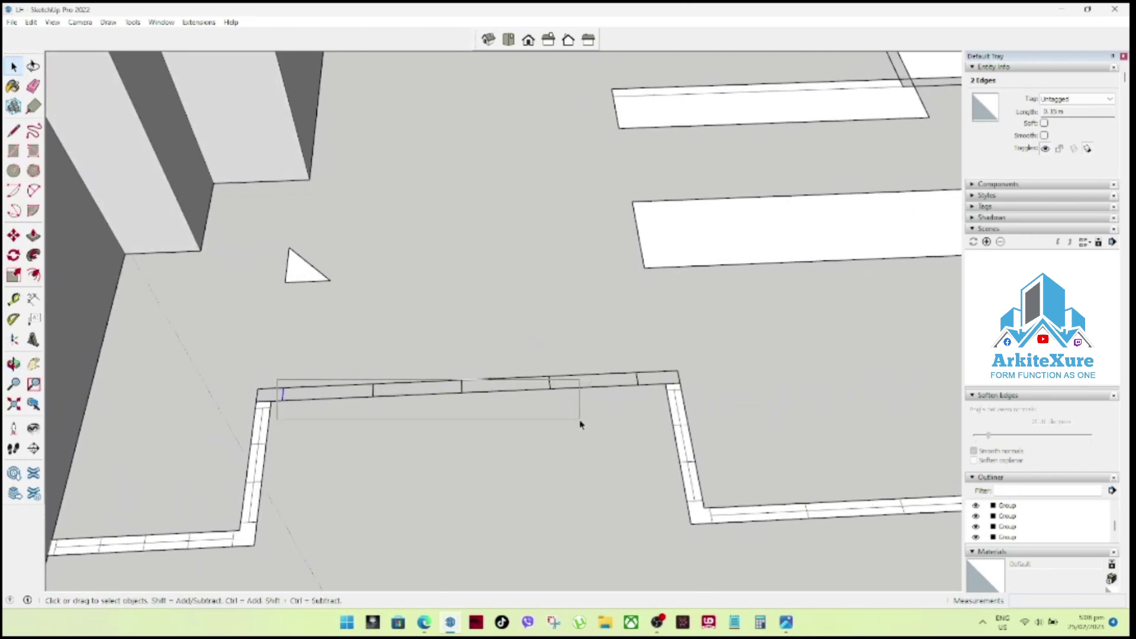
Delete the top strip's segmented edges and the leftover stub edges.
{"action": "left_click_drag", "start_coordinate": [272, 375], "coordinate": [644, 407]}
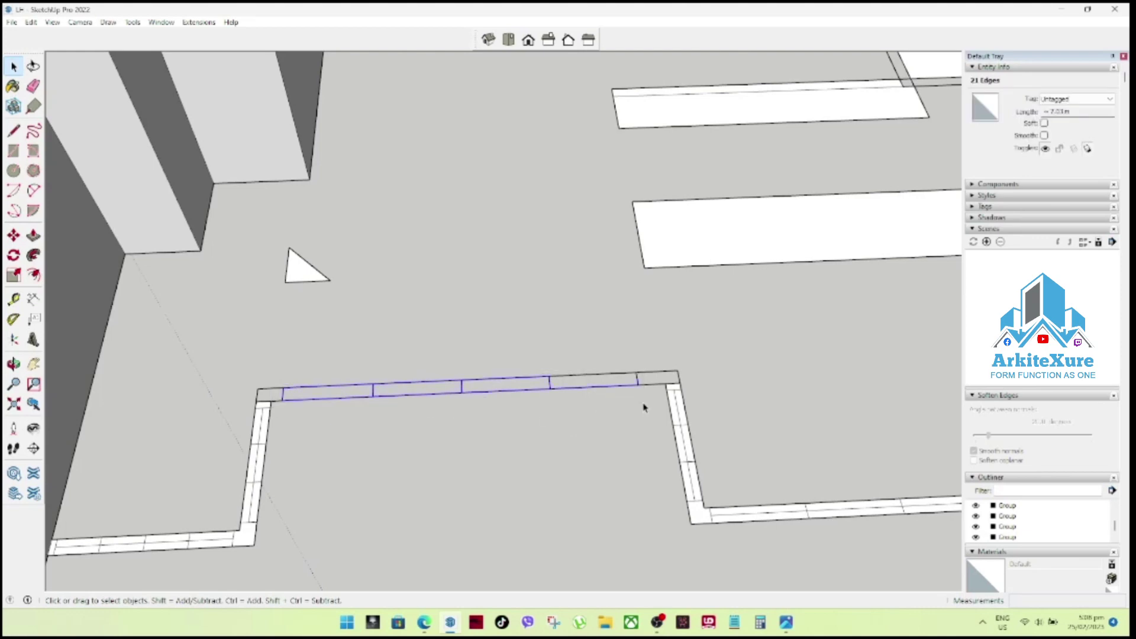
{"action": "key", "text": "Delete"}
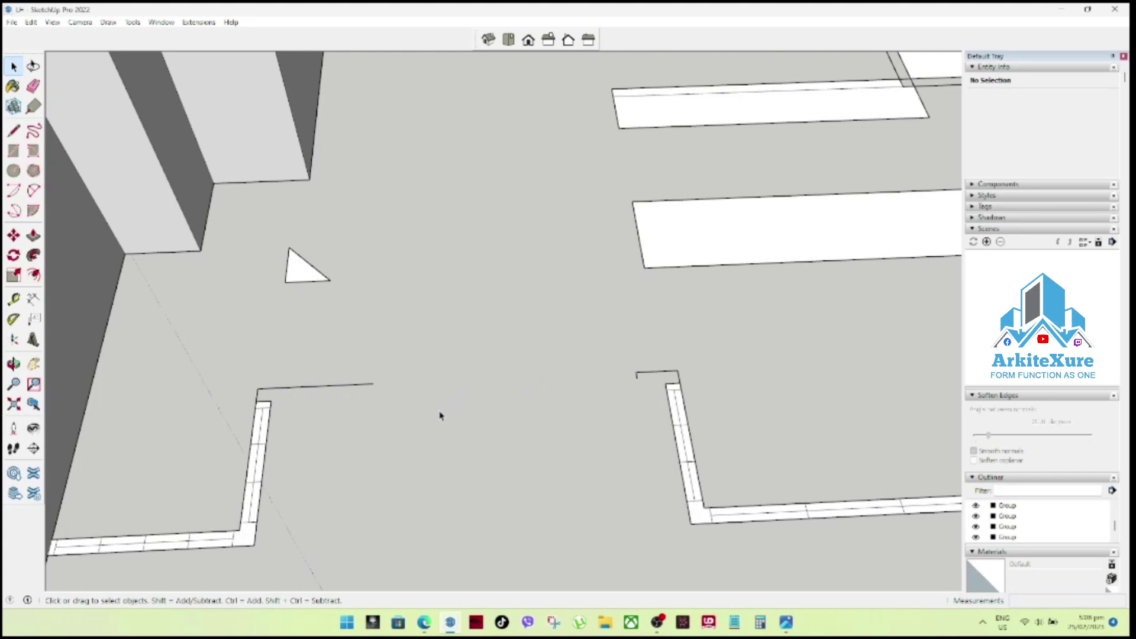
{"action": "left_click_drag", "start_coordinate": [616, 357], "coordinate": [666, 407]}
{"action": "key", "text": "Delete"}
{"action": "left_click_drag", "start_coordinate": [635, 354], "coordinate": [706, 386]}
{"action": "left_click_drag", "start_coordinate": [444, 371], "coordinate": [344, 412]}
{"action": "key", "text": "Delete"}
Redraw the top strip's outer and inner edges corner to corner across the opening.
{"action": "key", "text": "l"}
{"action": "left_click", "coordinate": [260, 389]}
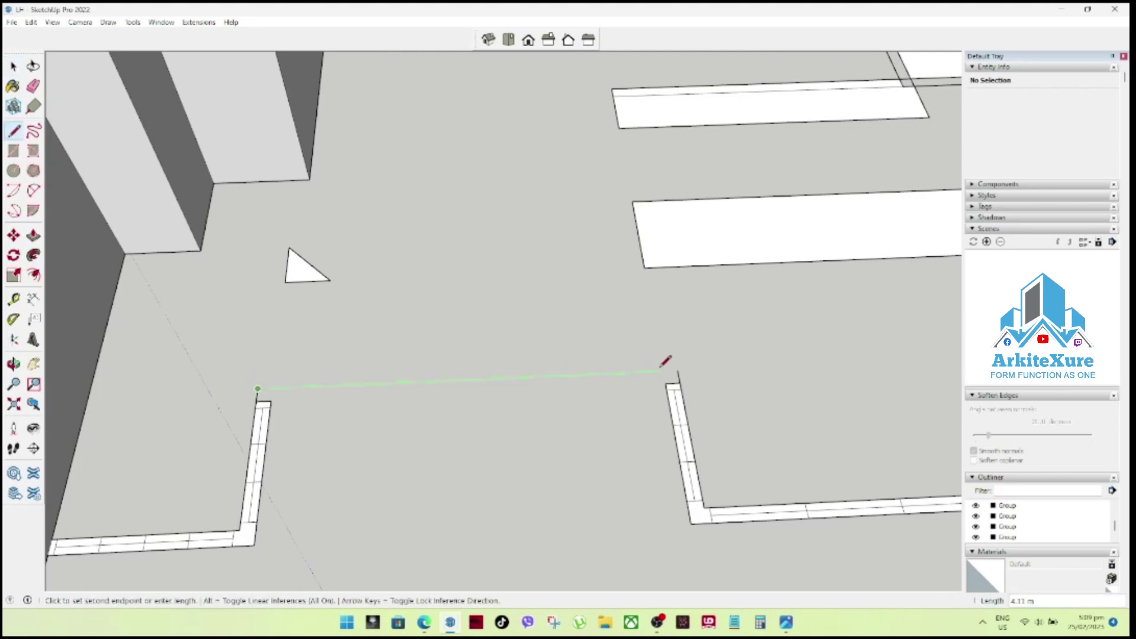
{"action": "left_click", "coordinate": [681, 371]}
{"action": "key", "text": "ctrl+z"}
{"action": "left_click", "coordinate": [680, 372]}
{"action": "left_click", "coordinate": [259, 389]}
{"action": "left_click", "coordinate": [271, 400]}
{"action": "left_click", "coordinate": [661, 383]}
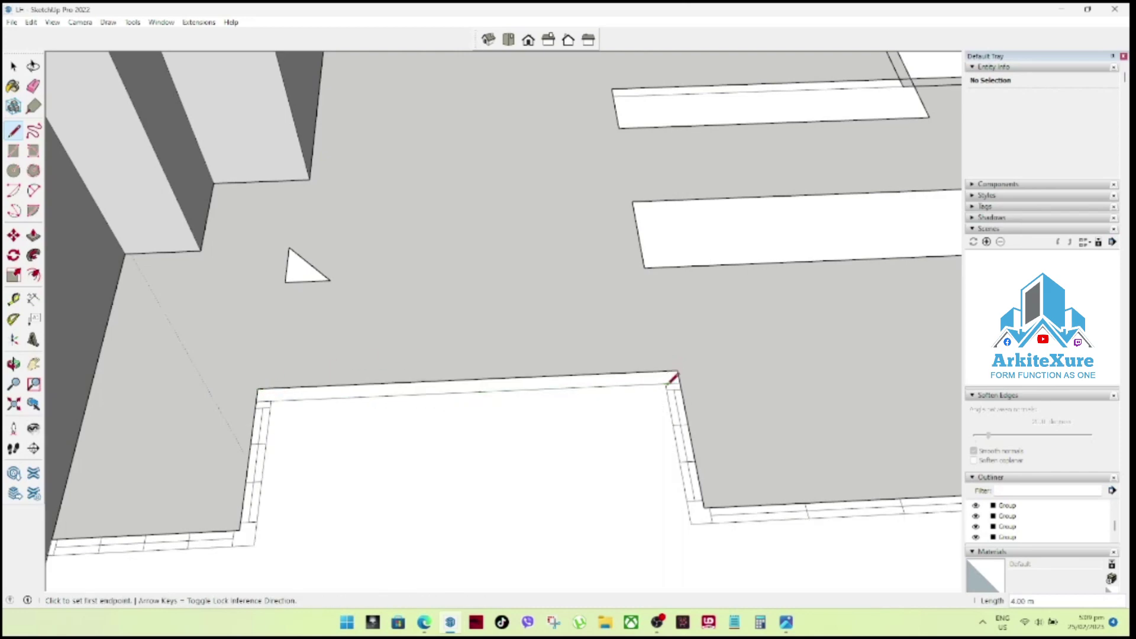
{"action": "key", "text": "space"}
{"action": "scroll", "coordinate": [591, 388], "scroll_direction": "down", "scroll_amount": 3}
{"action": "scroll", "coordinate": [544, 394], "scroll_direction": "down", "scroll_amount": 2}
{"action": "scroll", "coordinate": [548, 390], "scroll_direction": "down", "scroll_amount": 1}
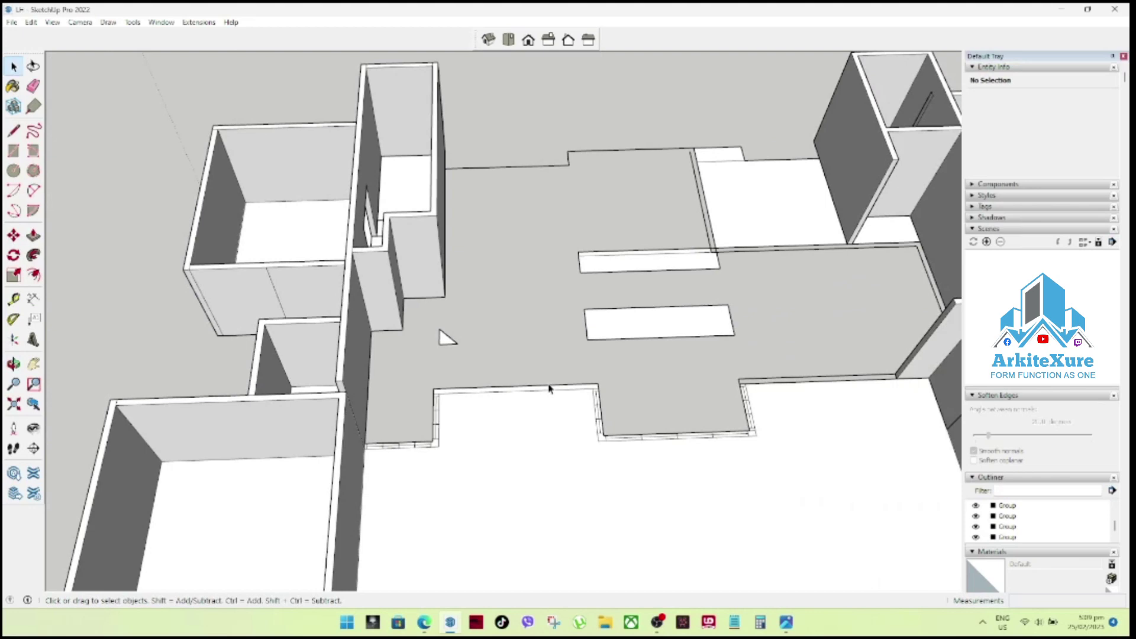
{"action": "scroll", "coordinate": [551, 388], "scroll_direction": "down", "scroll_amount": 3}
{"action": "scroll", "coordinate": [588, 398], "scroll_direction": "up", "scroll_amount": 2}
{"action": "scroll", "coordinate": [568, 450], "scroll_direction": "up", "scroll_amount": 3}
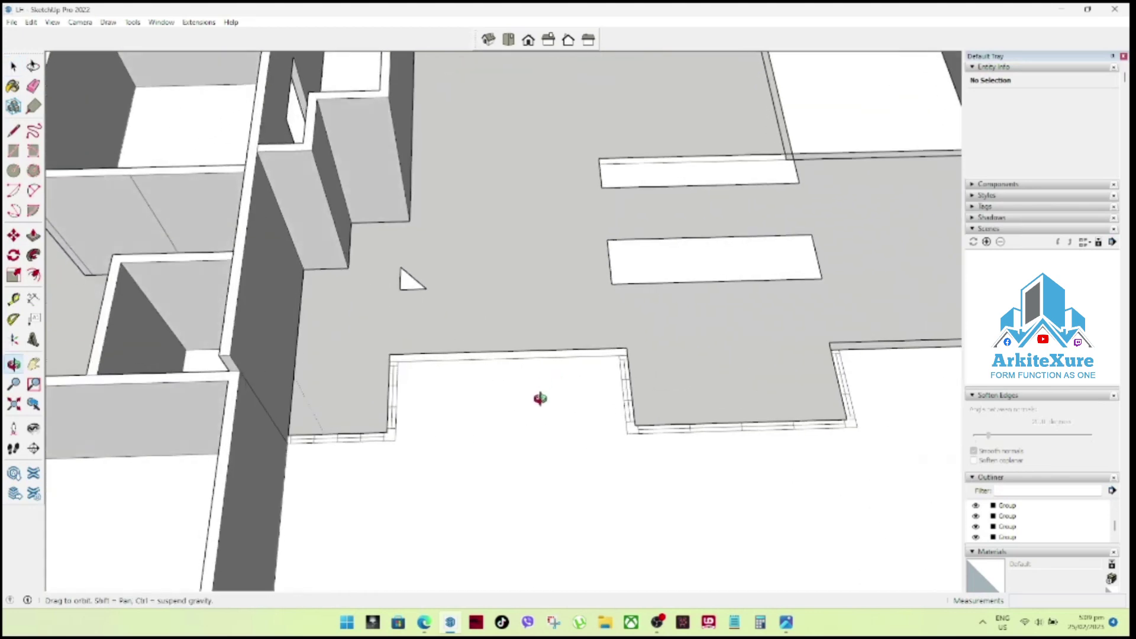
{"action": "scroll", "coordinate": [540, 399], "scroll_direction": "up", "scroll_amount": 2}
{"action": "left_click", "coordinate": [514, 438]}
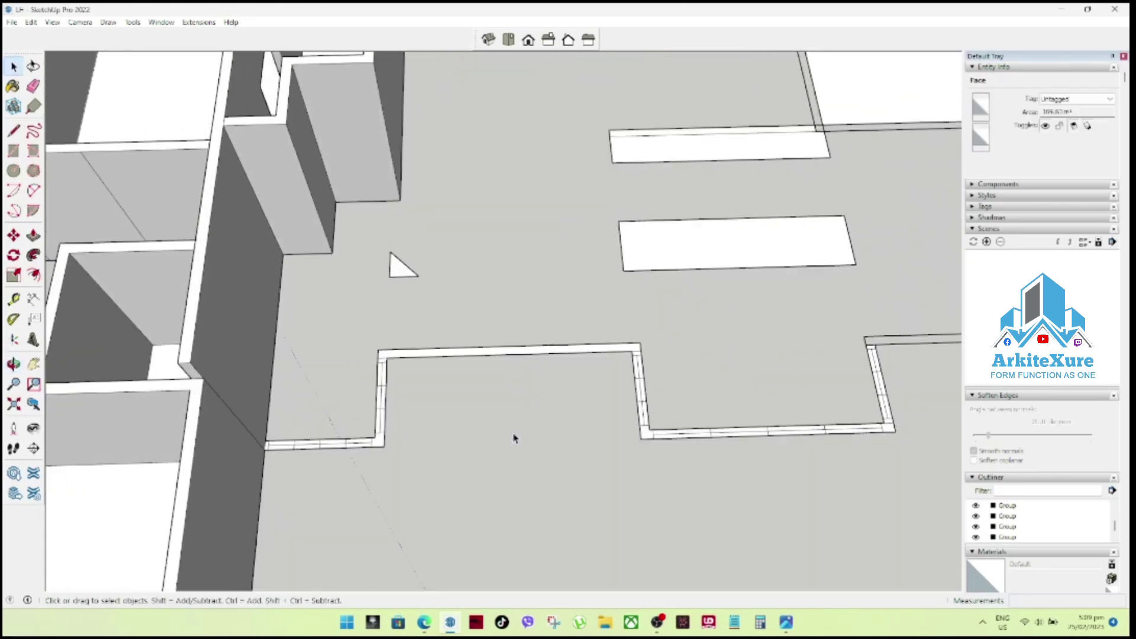
{"action": "scroll", "coordinate": [514, 438], "scroll_direction": "down", "scroll_amount": 2}
{"action": "scroll", "coordinate": [517, 430], "scroll_direction": "down", "scroll_amount": 2}
{"action": "scroll", "coordinate": [506, 400], "scroll_direction": "up", "scroll_amount": 3}
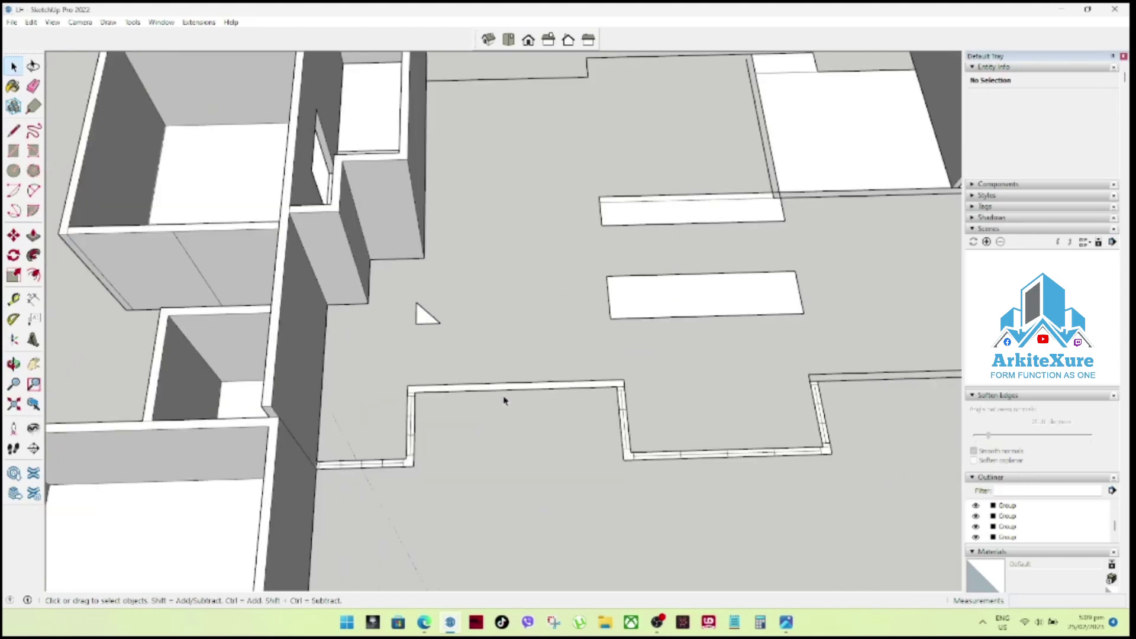
{"action": "scroll", "coordinate": [505, 398], "scroll_direction": "up", "scroll_amount": 1}
{"action": "key", "text": "l"}
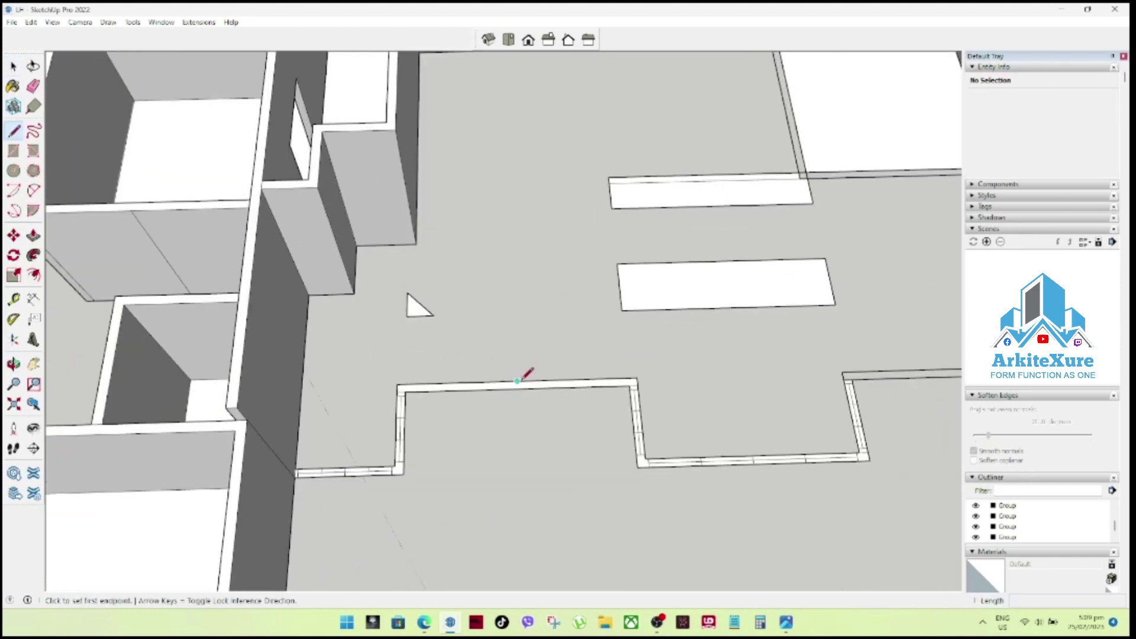
{"action": "key", "text": "space"}
{"action": "scroll", "coordinate": [519, 391], "scroll_direction": "up", "scroll_amount": 1}
{"action": "left_click", "coordinate": [518, 385]}
{"action": "left_click_drag", "start_coordinate": [831, 443], "coordinate": [888, 513]}
{"action": "key", "text": "m"}
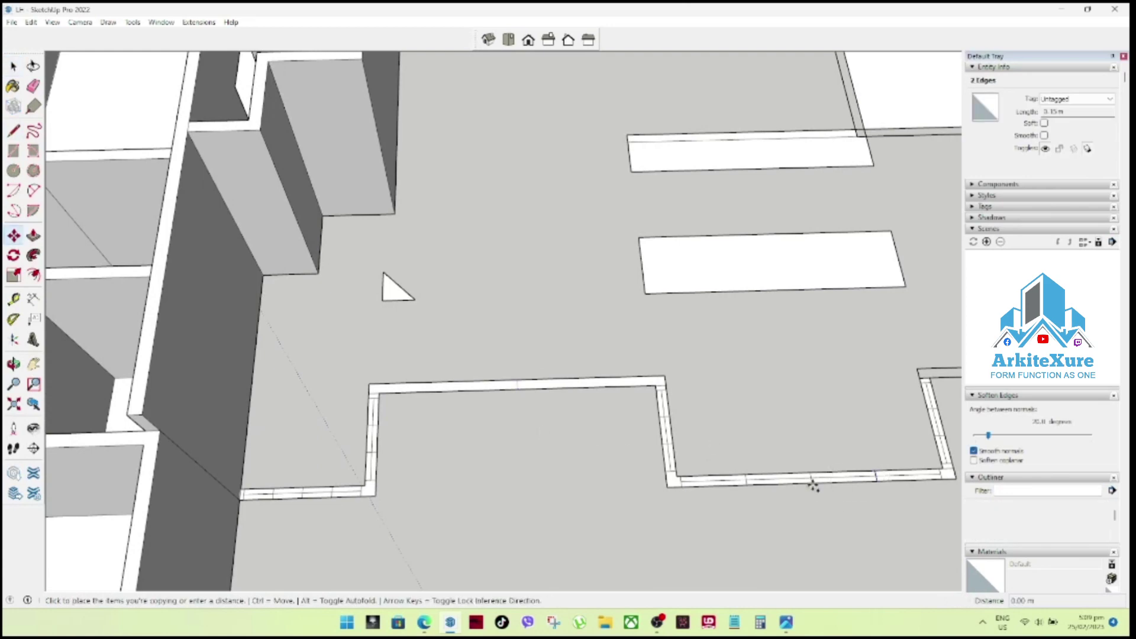
{"action": "left_click", "coordinate": [812, 485]}
{"action": "key", "text": "ctrl"}
{"action": "left_click", "coordinate": [520, 385]}
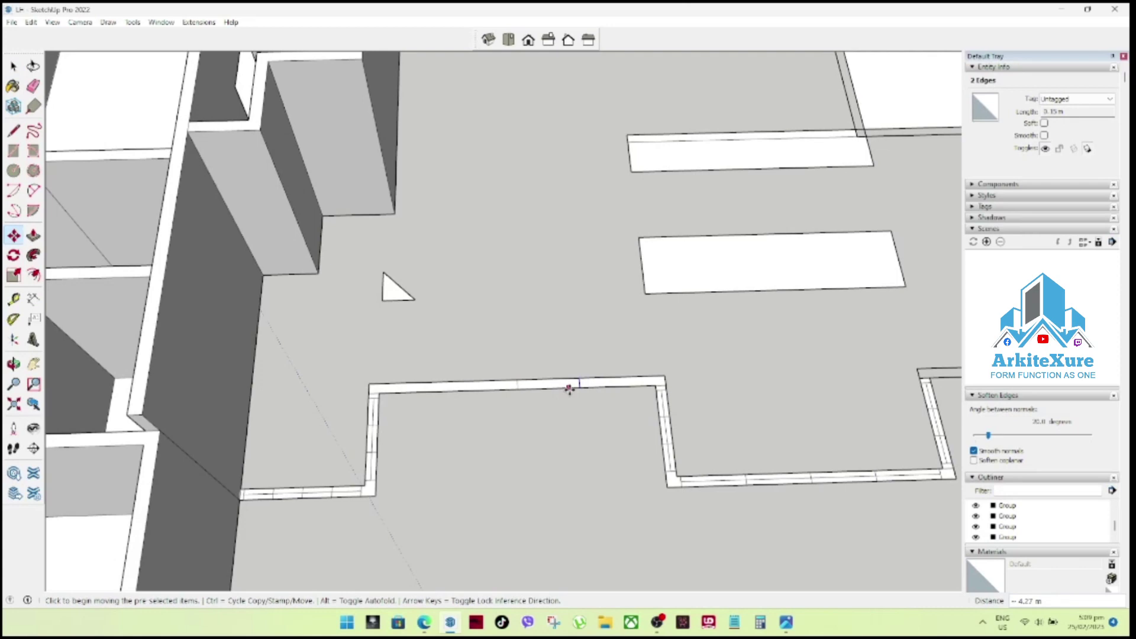
{"action": "left_click", "coordinate": [521, 389]}
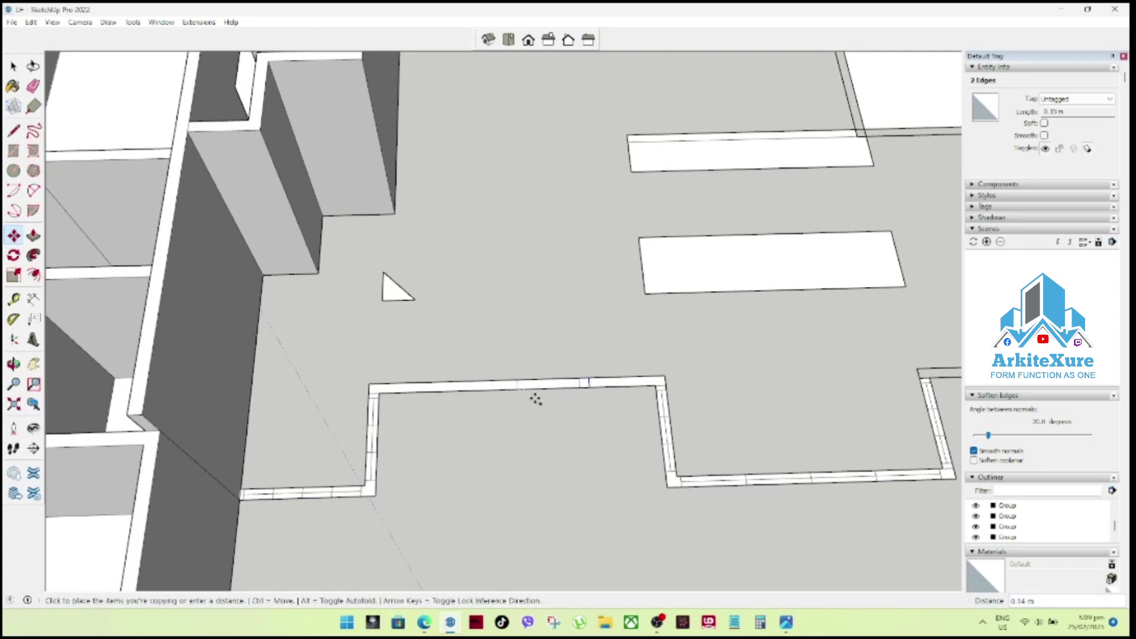
{"action": "left_click", "coordinate": [582, 388]}
{"action": "mouse_move", "coordinate": [606, 375]}
{"action": "middle_mouse_down"}
{"action": "mouse_move", "coordinate": [679, 419]}
{"action": "mouse_move", "coordinate": [515, 353]}
{"action": "middle_mouse_up"}
{"action": "key", "text": "space"}
{"action": "left_click_drag", "start_coordinate": [504, 340], "coordinate": [609, 413]}
{"action": "left_click", "coordinate": [545, 415]}
{"action": "left_click_drag", "start_coordinate": [561, 355], "coordinate": [604, 427]}
{"action": "key", "text": "m"}
{"action": "left_click", "coordinate": [643, 370]}
{"action": "key", "text": "ctrl"}
{"action": "left_click", "coordinate": [525, 386]}
{"action": "key", "text": "space"}
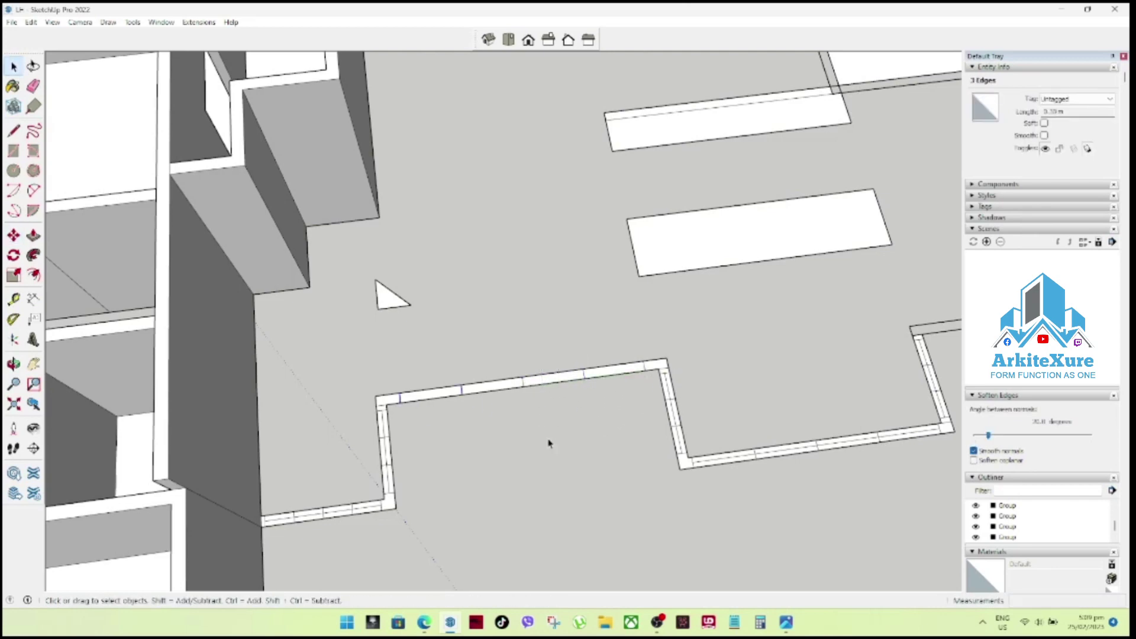
{"action": "middle_click_drag", "start_coordinate": [541, 430], "coordinate": [527, 393]}
{"action": "key", "text": "l"}
{"action": "scroll", "coordinate": [393, 375], "scroll_direction": "up", "scroll_amount": 2}
{"action": "scroll", "coordinate": [402, 390], "scroll_direction": "up", "scroll_amount": 1}
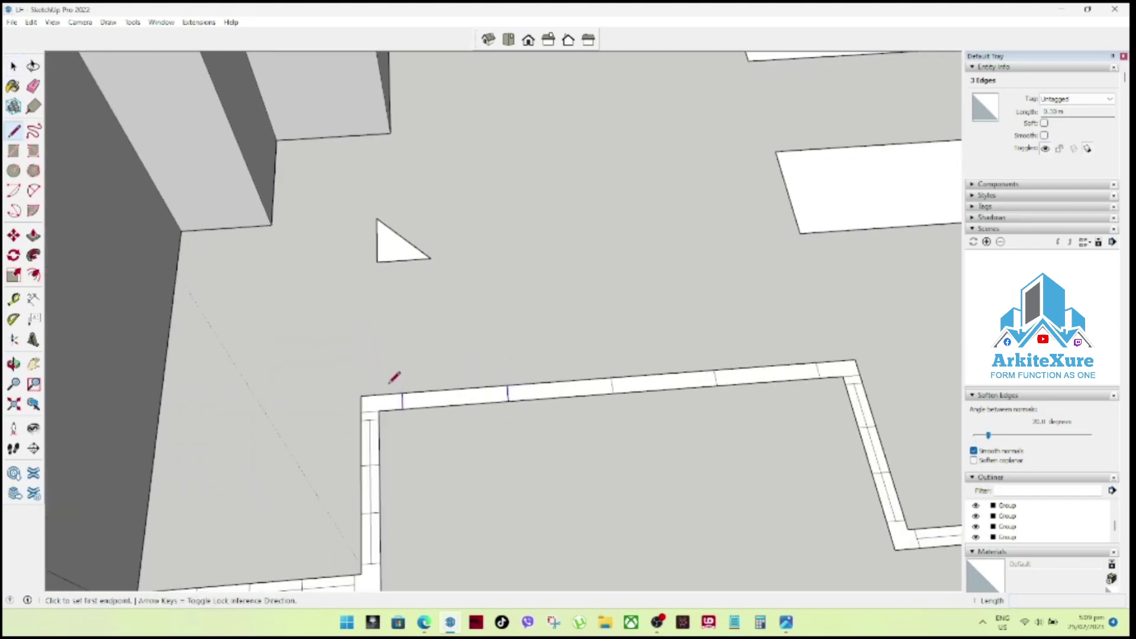
{"action": "left_click", "coordinate": [403, 400]}
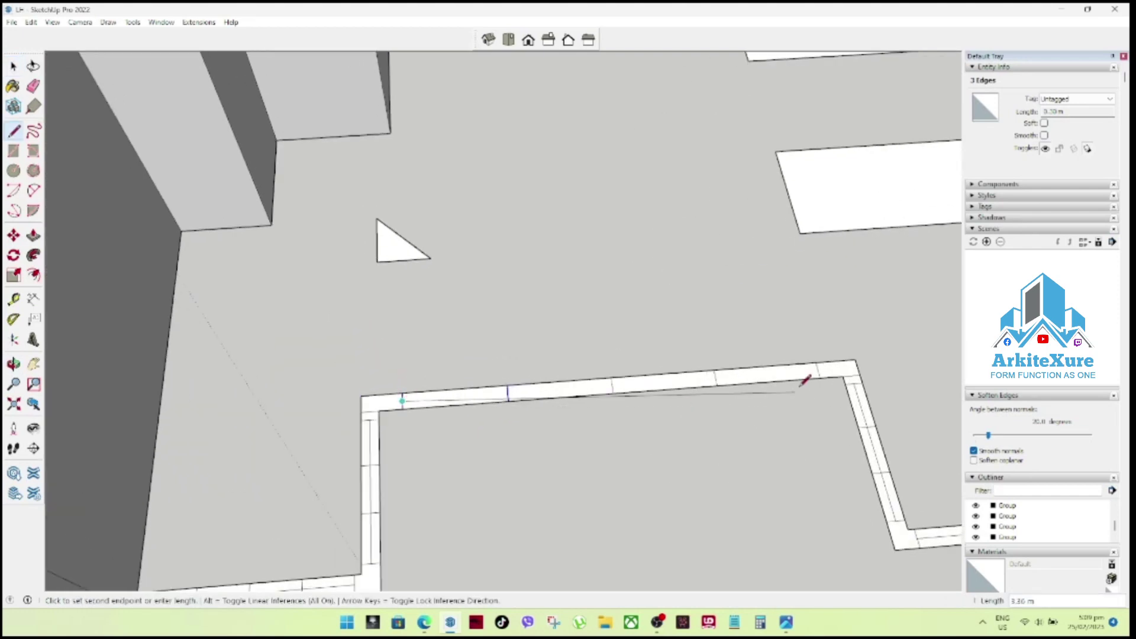
{"action": "key", "text": "space"}
{"action": "mouse_move", "coordinate": [700, 412]}
{"action": "middle_mouse_down"}
{"action": "mouse_move", "coordinate": [655, 456]}
{"action": "mouse_move", "coordinate": [674, 474]}
{"action": "middle_mouse_up"}
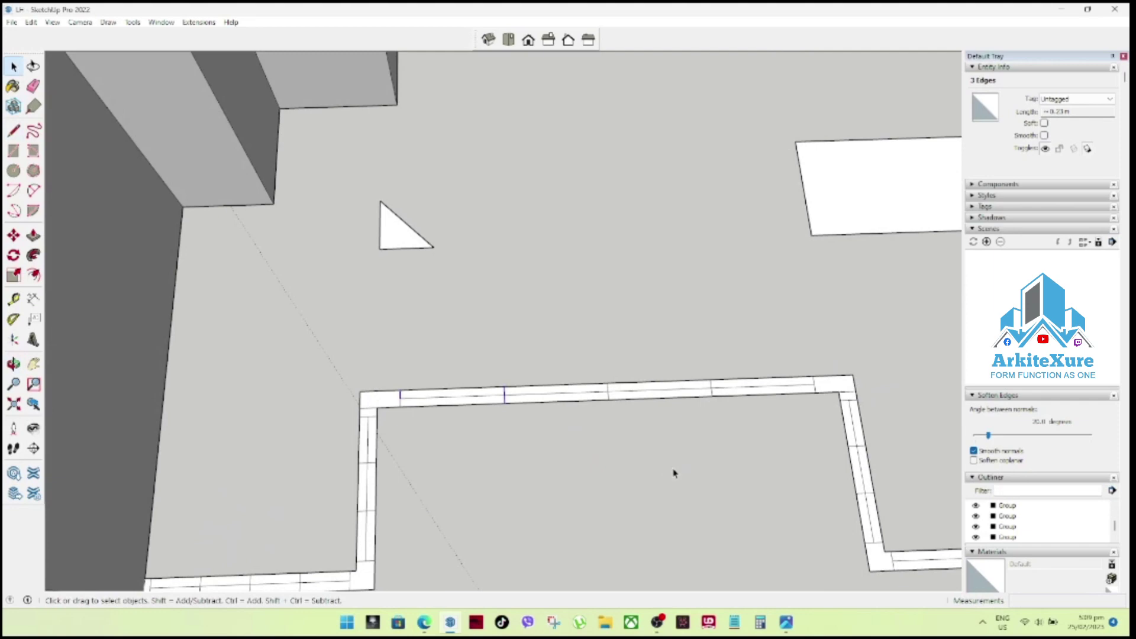
{"action": "scroll", "coordinate": [621, 468], "scroll_direction": "down", "scroll_amount": 2}
{"action": "scroll", "coordinate": [621, 477], "scroll_direction": "down", "scroll_amount": 1}
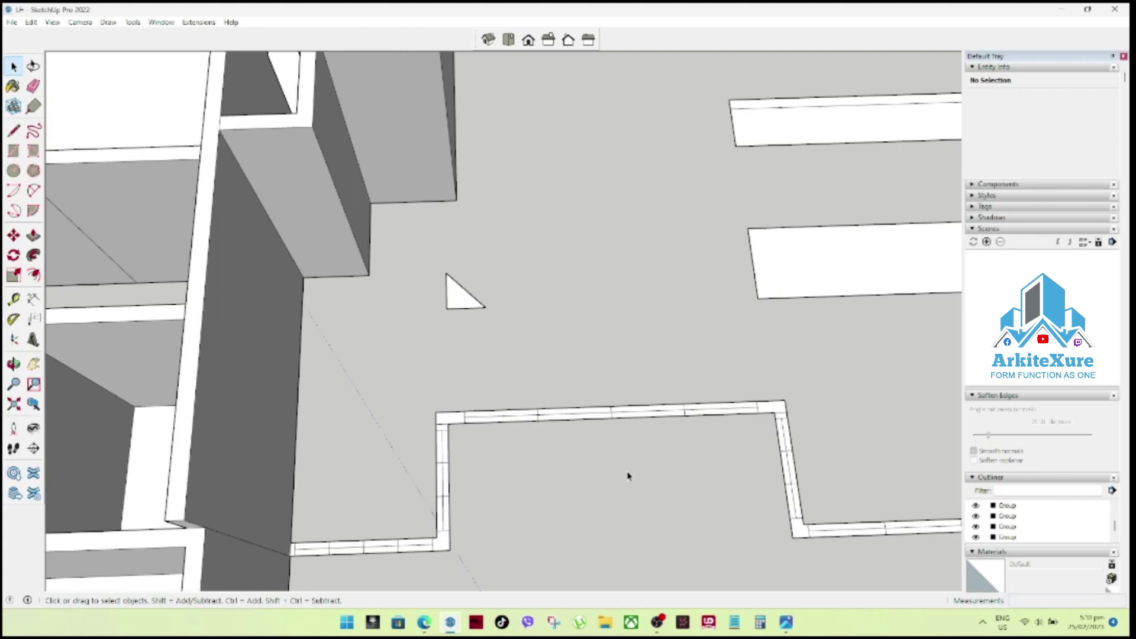
{"action": "scroll", "coordinate": [547, 474], "scroll_direction": "down", "scroll_amount": 2}
{"action": "scroll", "coordinate": [557, 468], "scroll_direction": "down", "scroll_amount": 2}
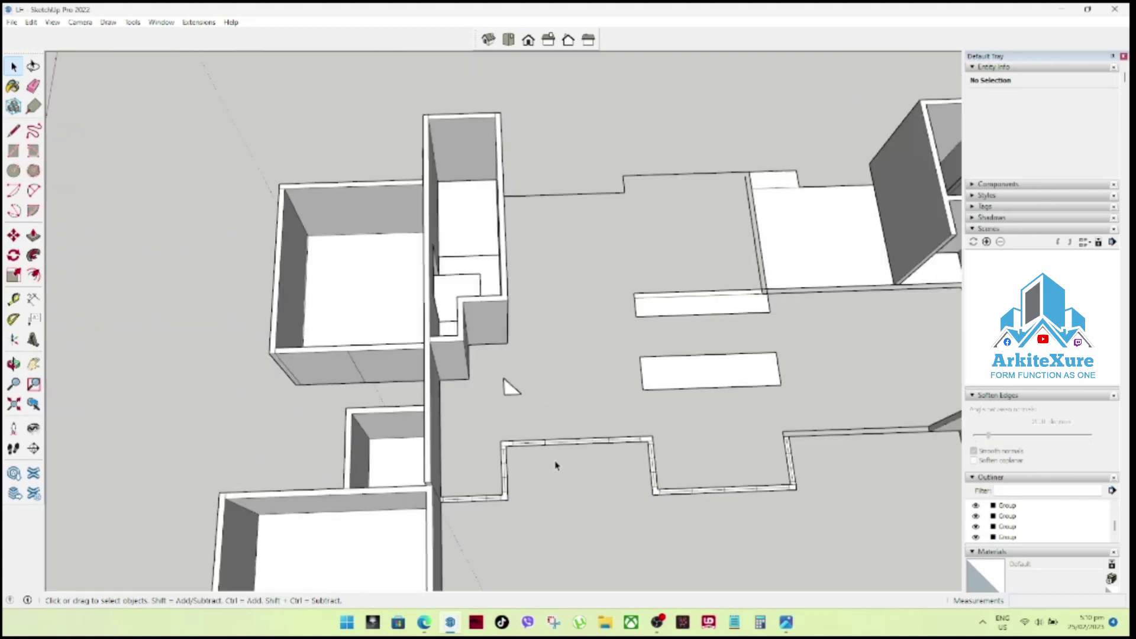
{"action": "scroll", "coordinate": [592, 473], "scroll_direction": "down", "scroll_amount": 1}
{"action": "scroll", "coordinate": [814, 500], "scroll_direction": "up", "scroll_amount": 3}
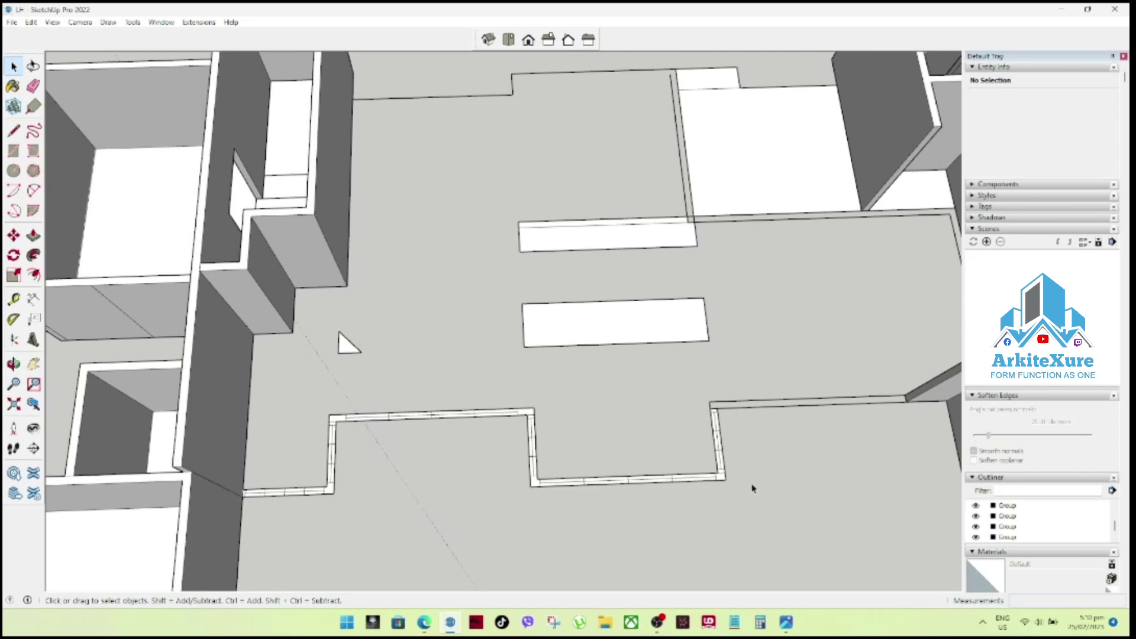
{"action": "scroll", "coordinate": [533, 421], "scroll_direction": "down", "scroll_amount": 2}
{"action": "scroll", "coordinate": [651, 438], "scroll_direction": "down", "scroll_amount": 2}
{"action": "scroll", "coordinate": [798, 453], "scroll_direction": "up", "scroll_amount": 1}
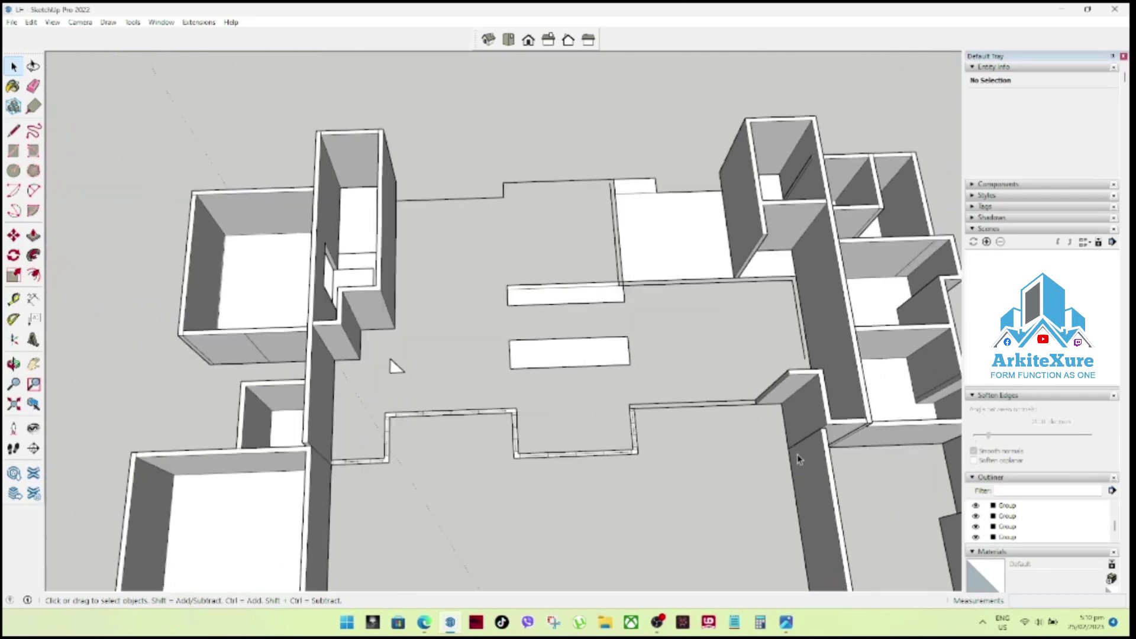
{"action": "scroll", "coordinate": [793, 452], "scroll_direction": "up", "scroll_amount": 2}
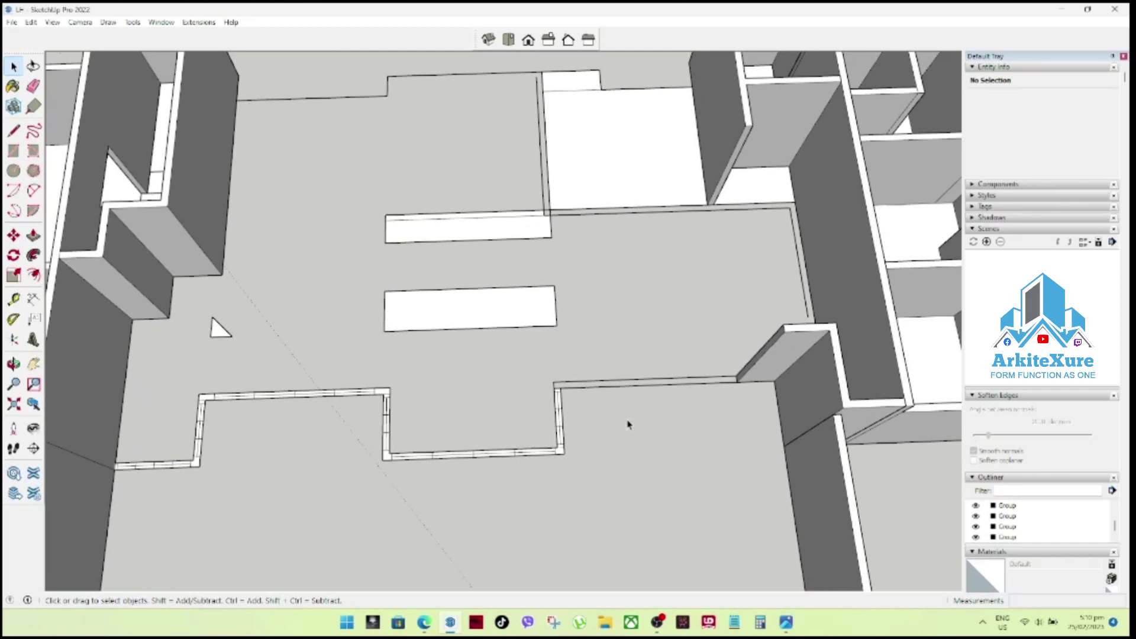
{"action": "scroll", "coordinate": [211, 400], "scroll_direction": "up", "scroll_amount": 1}
{"action": "left_click_drag", "start_coordinate": [213, 383], "coordinate": [463, 422]}
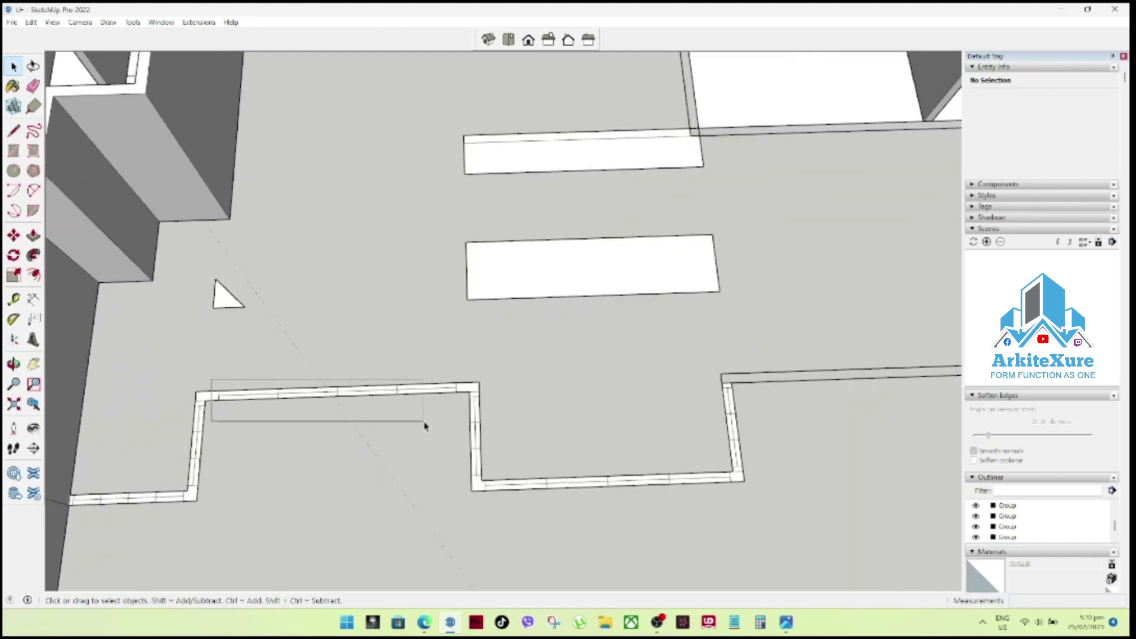
Copy the selected top strip run over to the right floor edge near the right wall.
{"action": "key", "text": "m"}
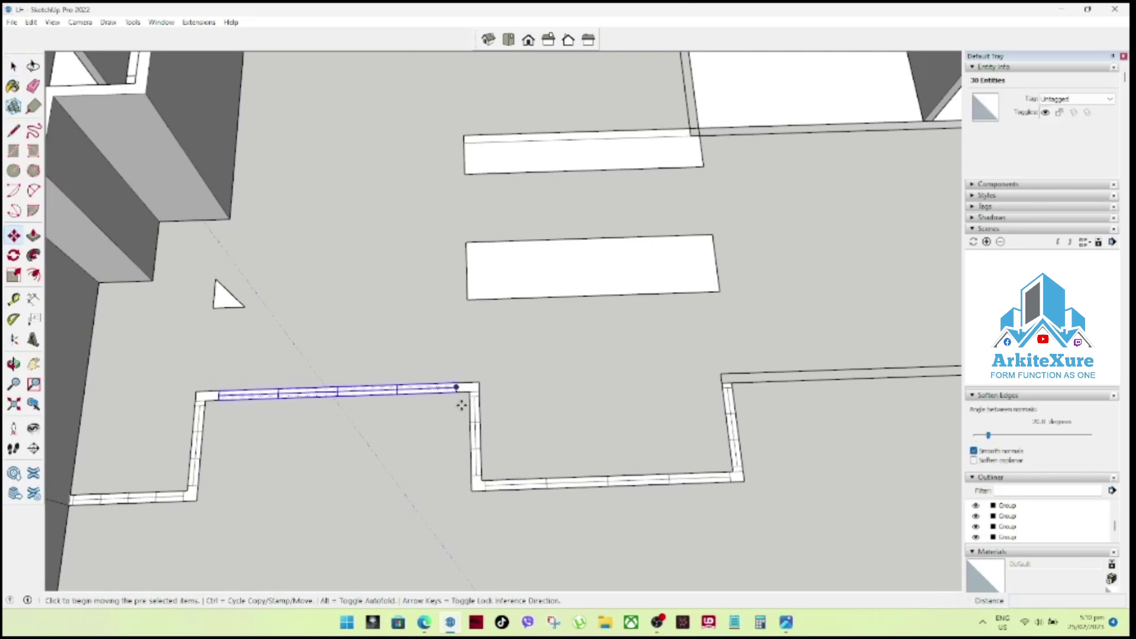
{"action": "left_click", "coordinate": [457, 393]}
{"action": "key", "text": "ctrl"}
{"action": "scroll", "coordinate": [414, 450], "scroll_direction": "down", "scroll_amount": 1}
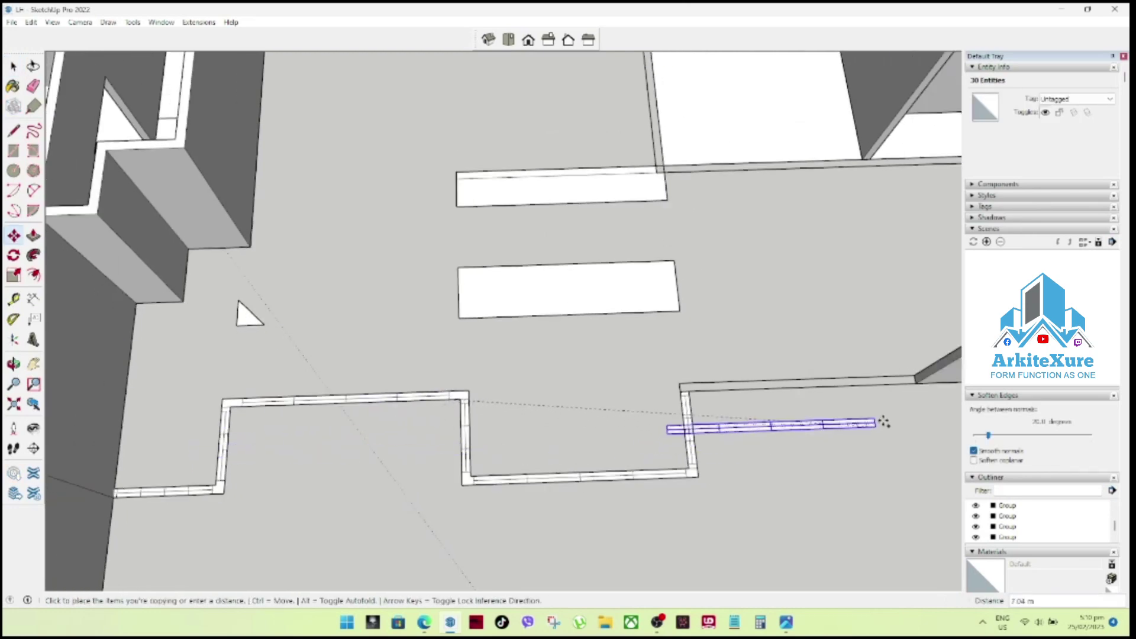
{"action": "scroll", "coordinate": [642, 408], "scroll_direction": "down", "scroll_amount": 3}
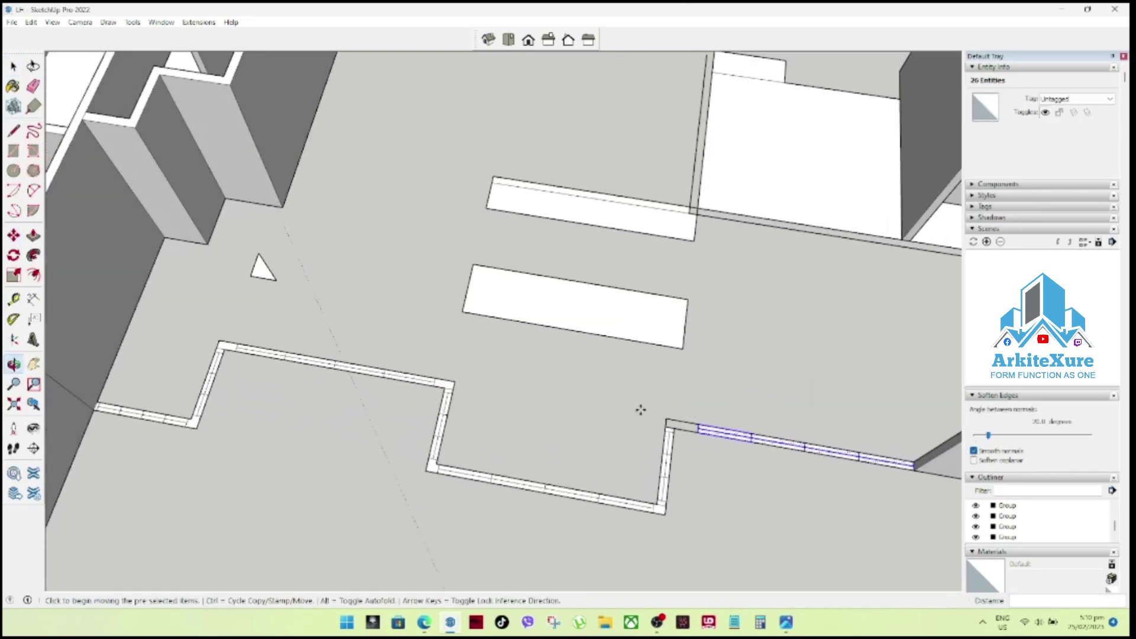
{"action": "scroll", "coordinate": [555, 409], "scroll_direction": "down", "scroll_amount": 2}
{"action": "mouse_move", "coordinate": [555, 409]}
{"action": "middle_mouse_down"}
{"action": "mouse_move", "coordinate": [830, 498]}
{"action": "mouse_move", "coordinate": [740, 272]}
{"action": "middle_mouse_up"}
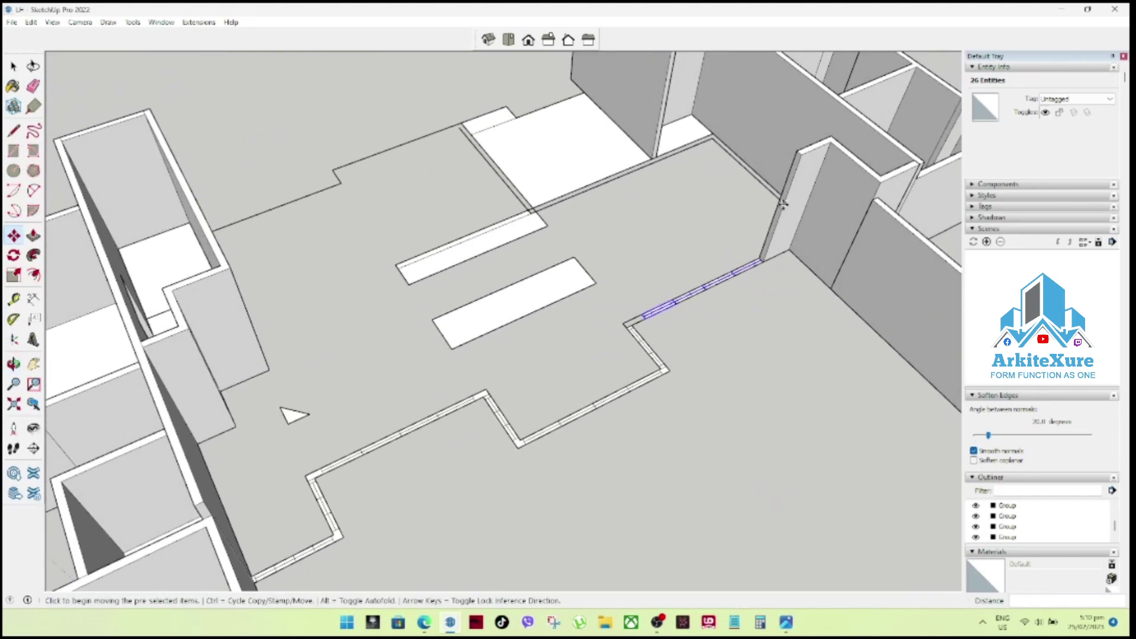
{"action": "scroll", "coordinate": [723, 330], "scroll_direction": "up", "scroll_amount": 3}
{"action": "mouse_move", "coordinate": [723, 330]}
{"action": "middle_mouse_down"}
{"action": "mouse_move", "coordinate": [679, 317]}
{"action": "mouse_move", "coordinate": [652, 332]}
{"action": "mouse_move", "coordinate": [540, 345]}
{"action": "mouse_move", "coordinate": [548, 324]}
{"action": "mouse_move", "coordinate": [541, 347]}
{"action": "middle_mouse_up"}
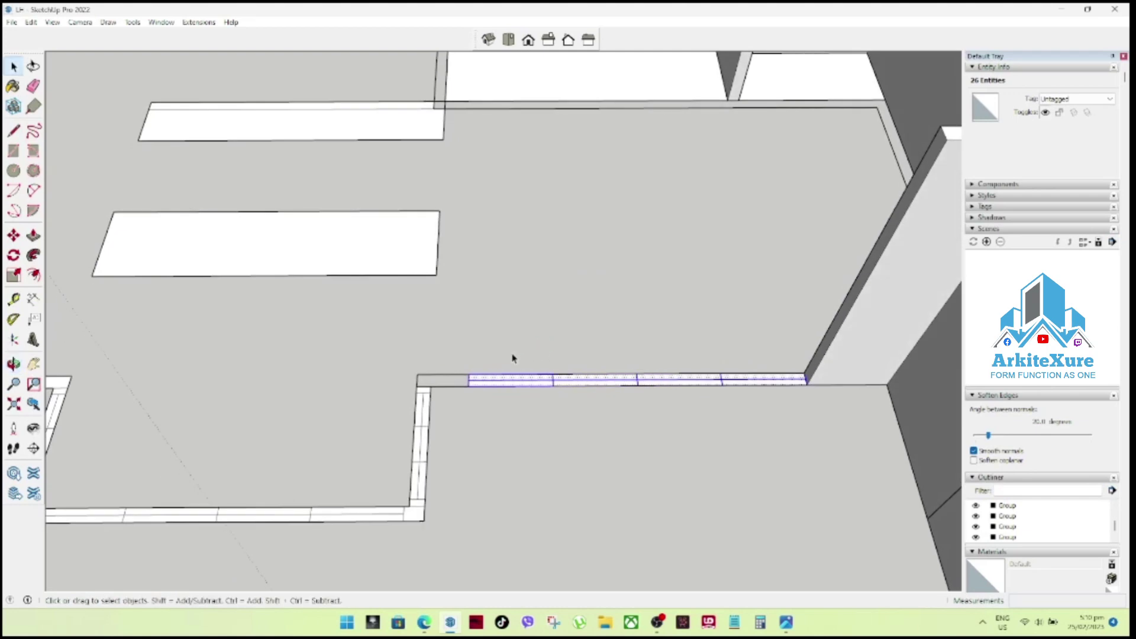
{"action": "scroll", "coordinate": [515, 358], "scroll_direction": "down", "scroll_amount": 2}
{"action": "scroll", "coordinate": [558, 444], "scroll_direction": "up", "scroll_amount": 2}
{"action": "scroll", "coordinate": [583, 436], "scroll_direction": "down", "scroll_amount": 2}
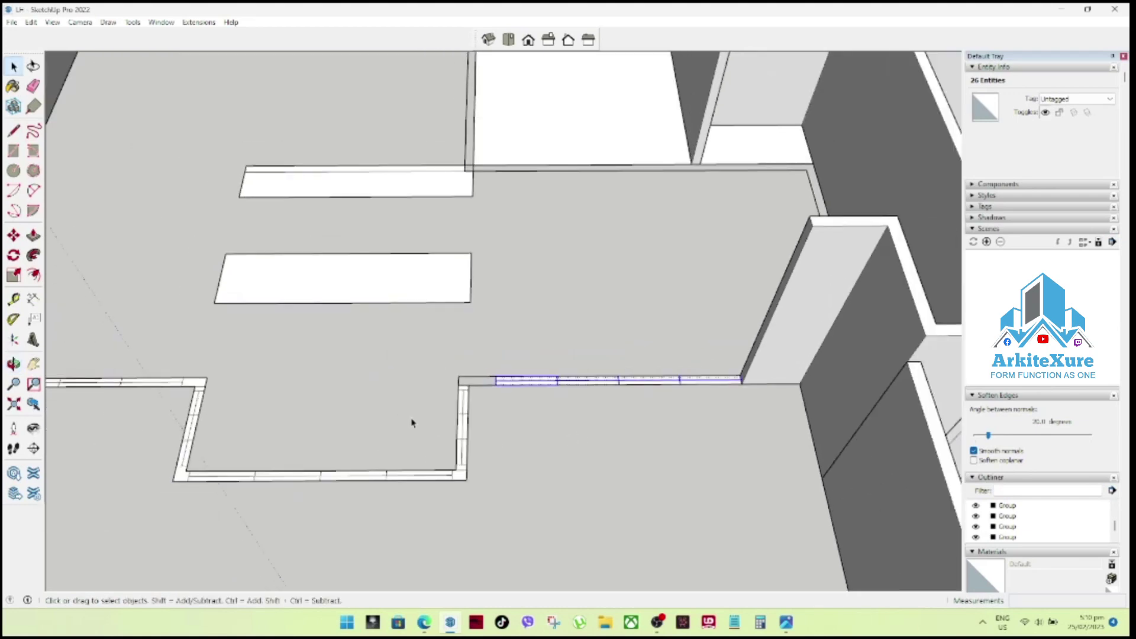
{"action": "scroll", "coordinate": [170, 395], "scroll_direction": "up", "scroll_amount": 2}
Copy an end edge of the copied strip across to close off the strip's end.
{"action": "left_click", "coordinate": [213, 380]}
{"action": "key", "text": "m"}
{"action": "key", "text": "ctrl"}
{"action": "left_click", "coordinate": [186, 375]}
{"action": "left_click", "coordinate": [518, 372]}
{"action": "key", "text": "space"}
Duplicate the strip just below the floor edge and delete the original strip.
{"action": "left_click_drag", "start_coordinate": [556, 322], "coordinate": [885, 429]}
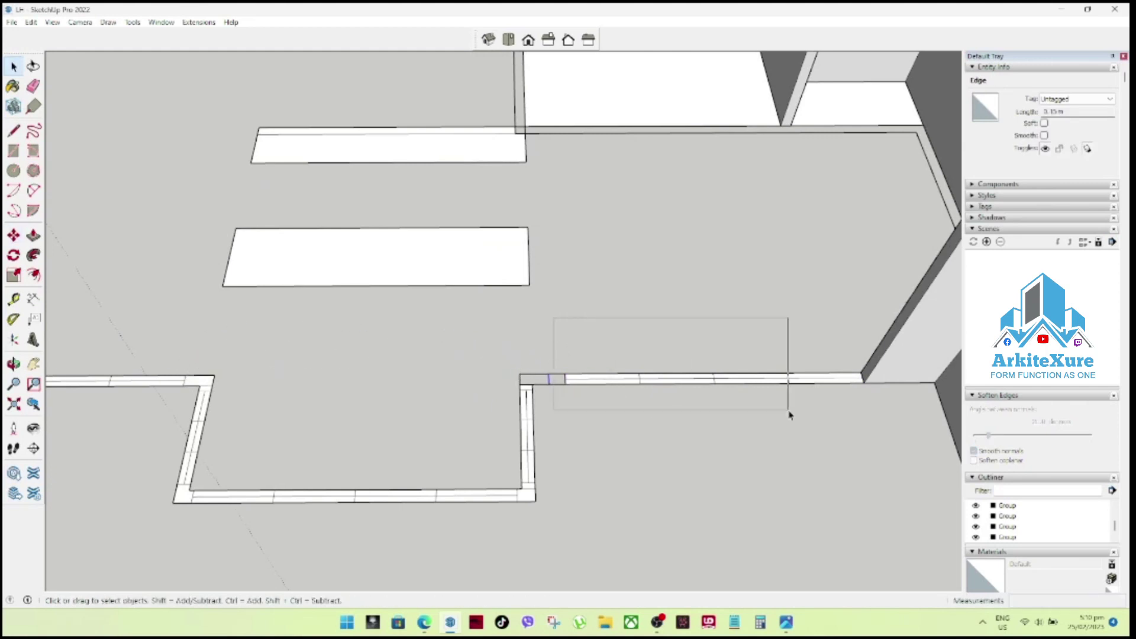
{"action": "key", "text": "m"}
{"action": "key", "text": "ctrl"}
{"action": "left_click", "coordinate": [563, 385]}
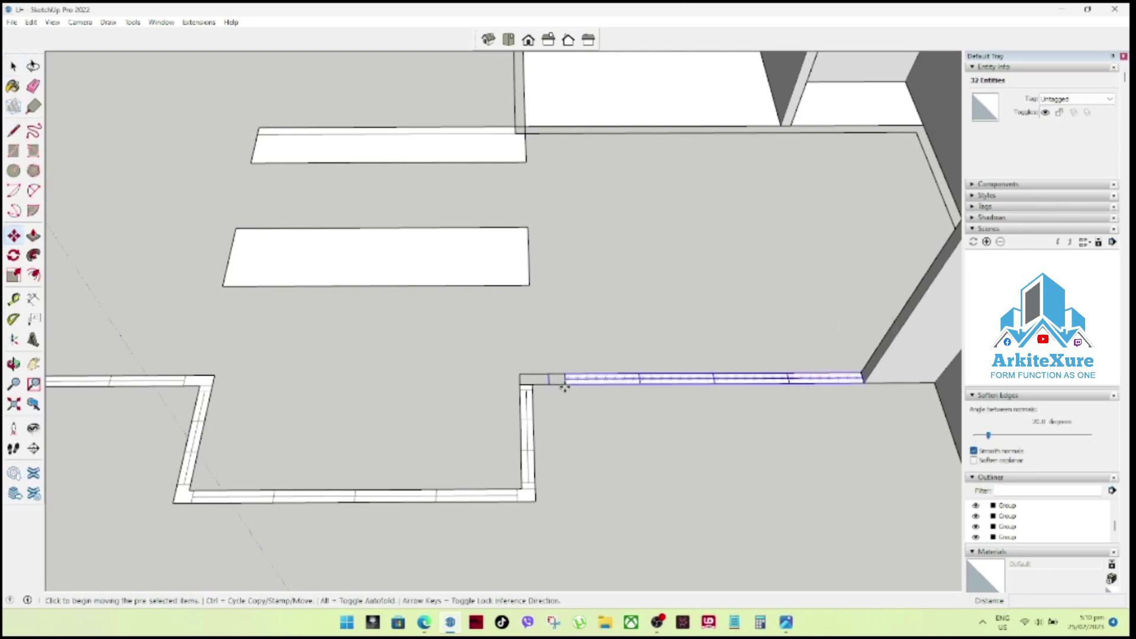
{"action": "left_click", "coordinate": [569, 430]}
{"action": "key", "text": "space"}
{"action": "left_click_drag", "start_coordinate": [557, 355], "coordinate": [872, 398]}
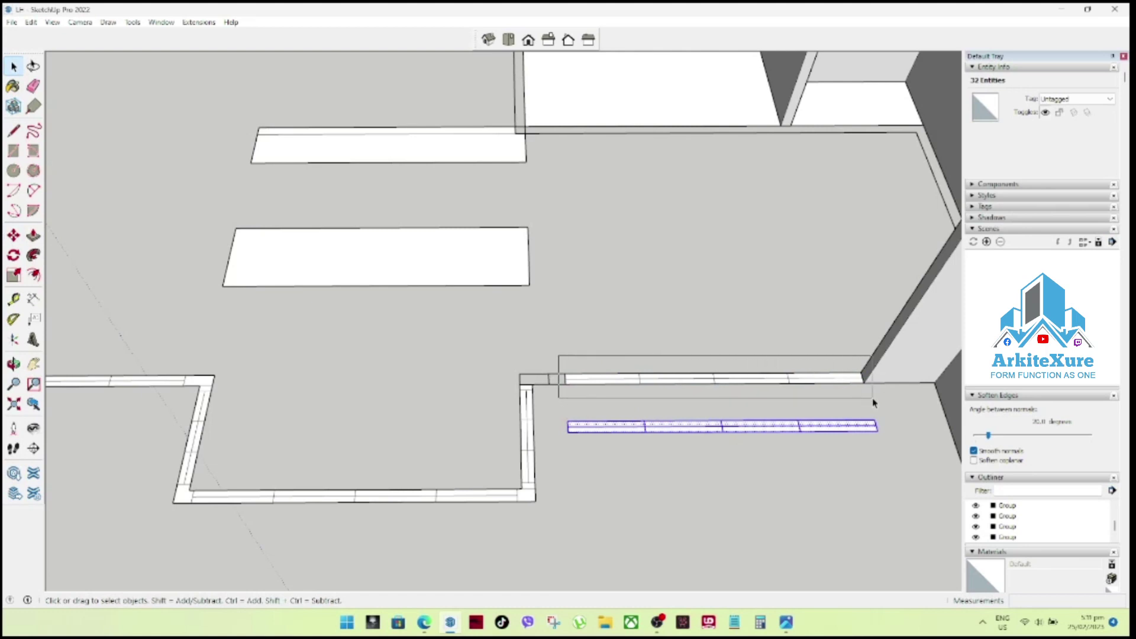
{"action": "key", "text": "Delete"}
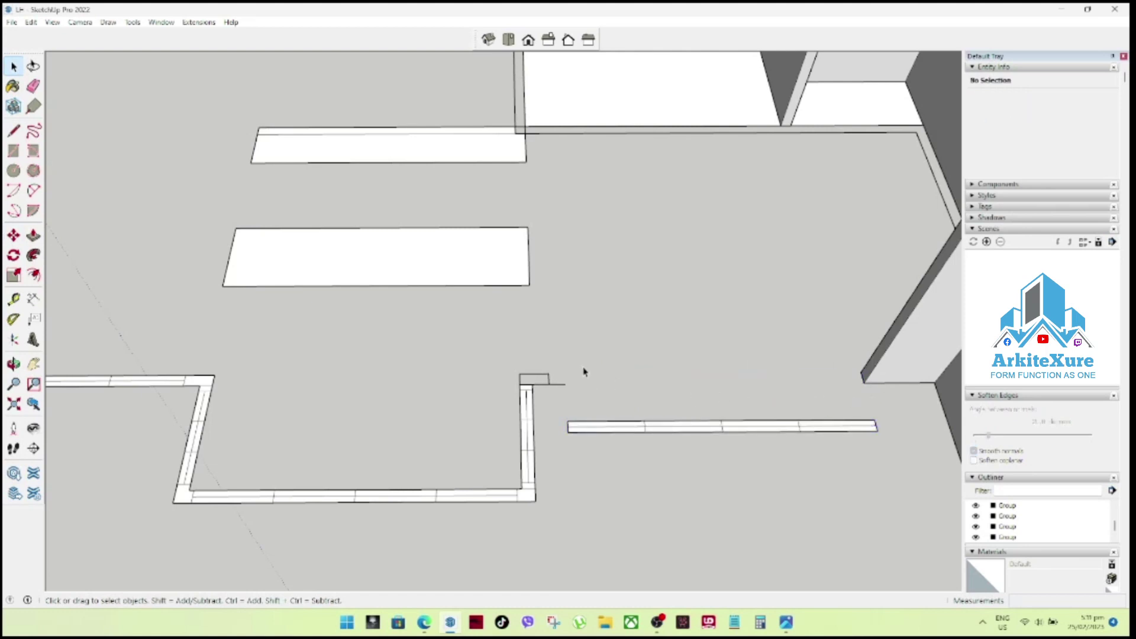
{"action": "left_click", "coordinate": [564, 385]}
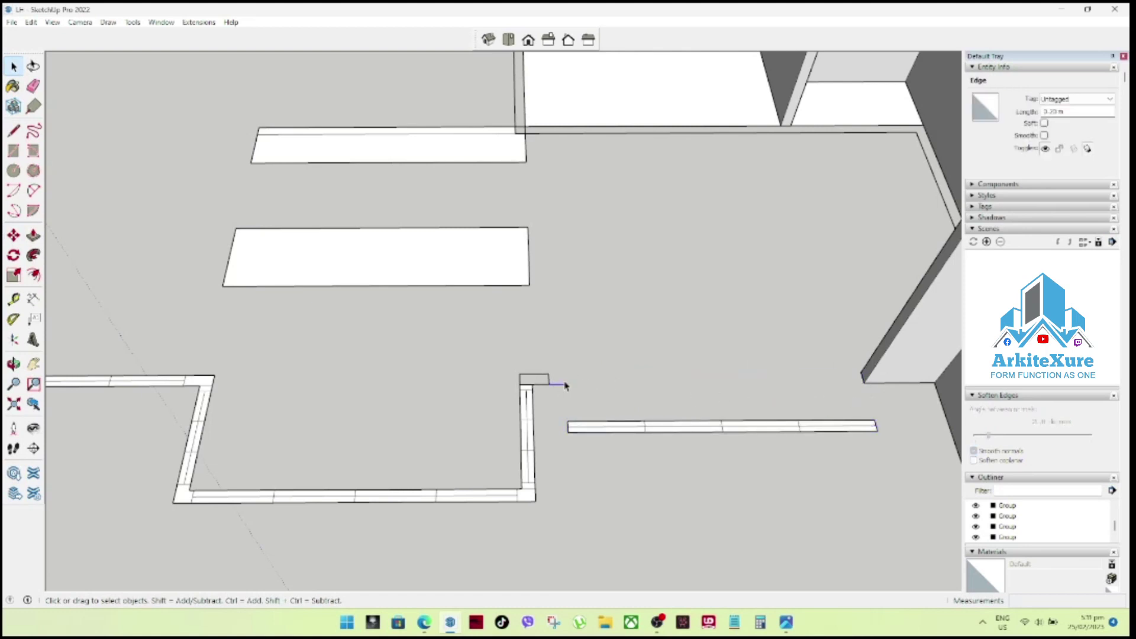
Move the strip copy up onto the floor edge against the notch corner.
{"action": "left_click_drag", "start_coordinate": [557, 398], "coordinate": [895, 477]}
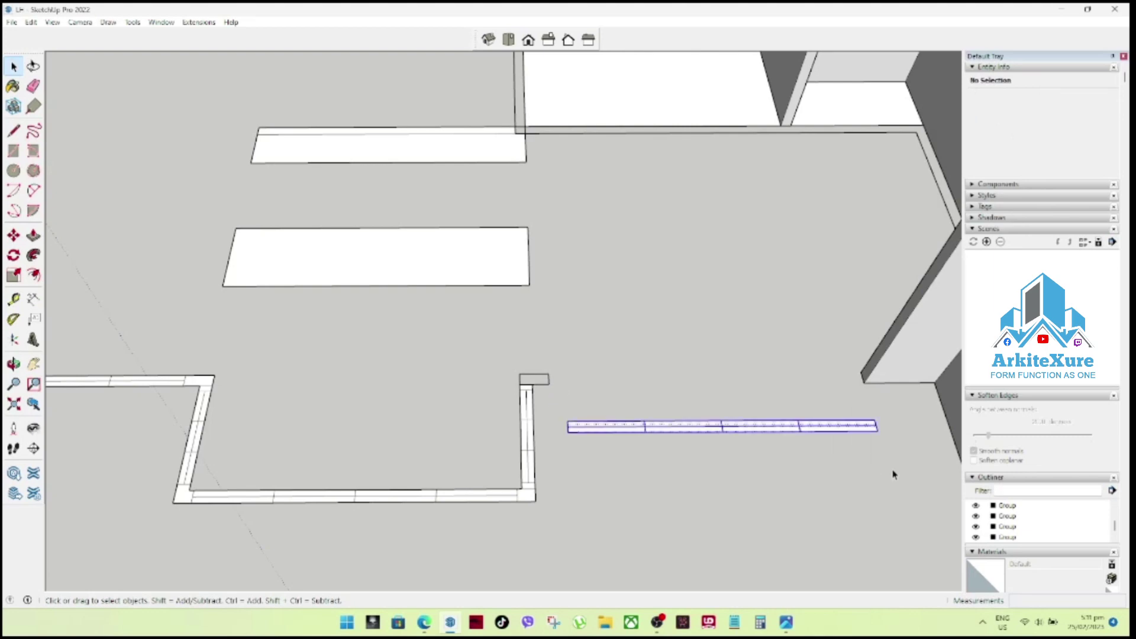
{"action": "key", "text": "m"}
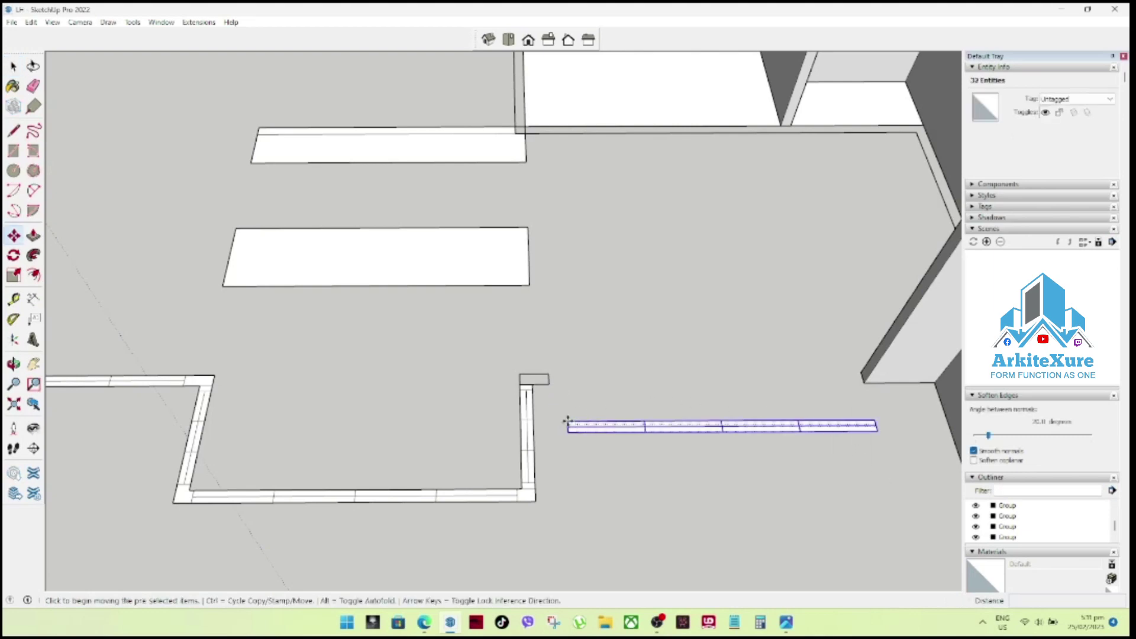
{"action": "left_click", "coordinate": [567, 422]}
{"action": "left_click", "coordinate": [548, 374]}
{"action": "key", "text": "space"}
{"action": "scroll", "coordinate": [603, 421], "scroll_direction": "down", "scroll_amount": 2}
{"action": "scroll", "coordinate": [608, 424], "scroll_direction": "down", "scroll_amount": 2}
{"action": "mouse_move", "coordinate": [608, 424]}
{"action": "middle_mouse_down"}
{"action": "mouse_move", "coordinate": [672, 408]}
{"action": "mouse_move", "coordinate": [672, 434]}
{"action": "middle_mouse_up"}
Open the wall group beside the strip end and inspect its thin end face.
{"action": "scroll", "coordinate": [750, 426], "scroll_direction": "up", "scroll_amount": 3}
{"action": "scroll", "coordinate": [773, 393], "scroll_direction": "up", "scroll_amount": 2}
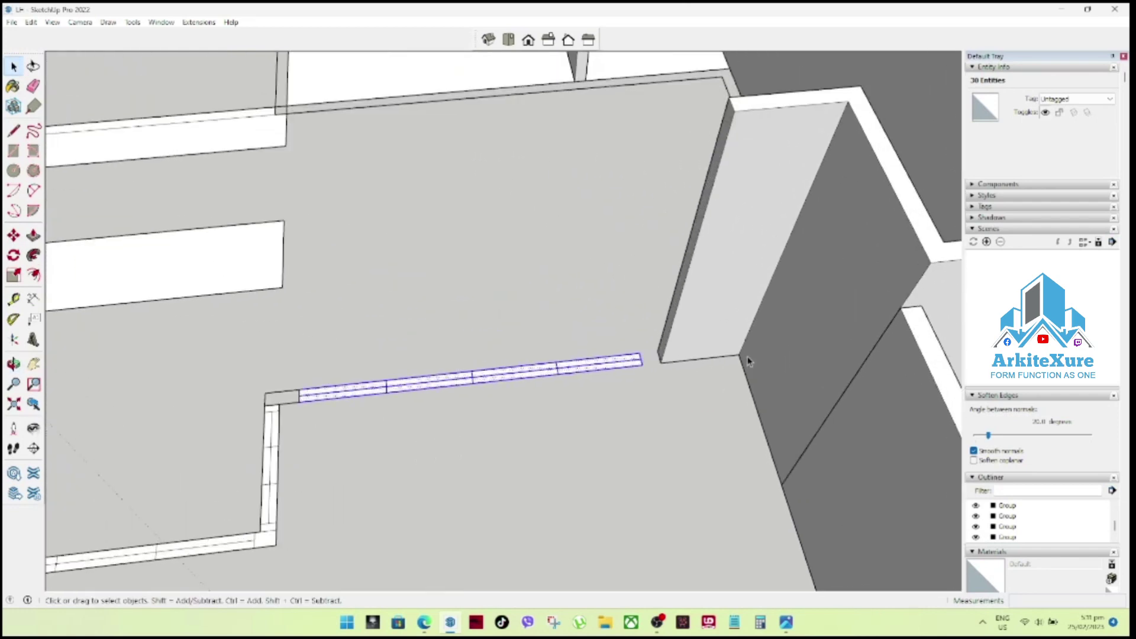
{"action": "scroll", "coordinate": [720, 359], "scroll_direction": "up", "scroll_amount": 2}
{"action": "left_click", "coordinate": [630, 342]}
{"action": "double_click", "coordinate": [631, 344]}
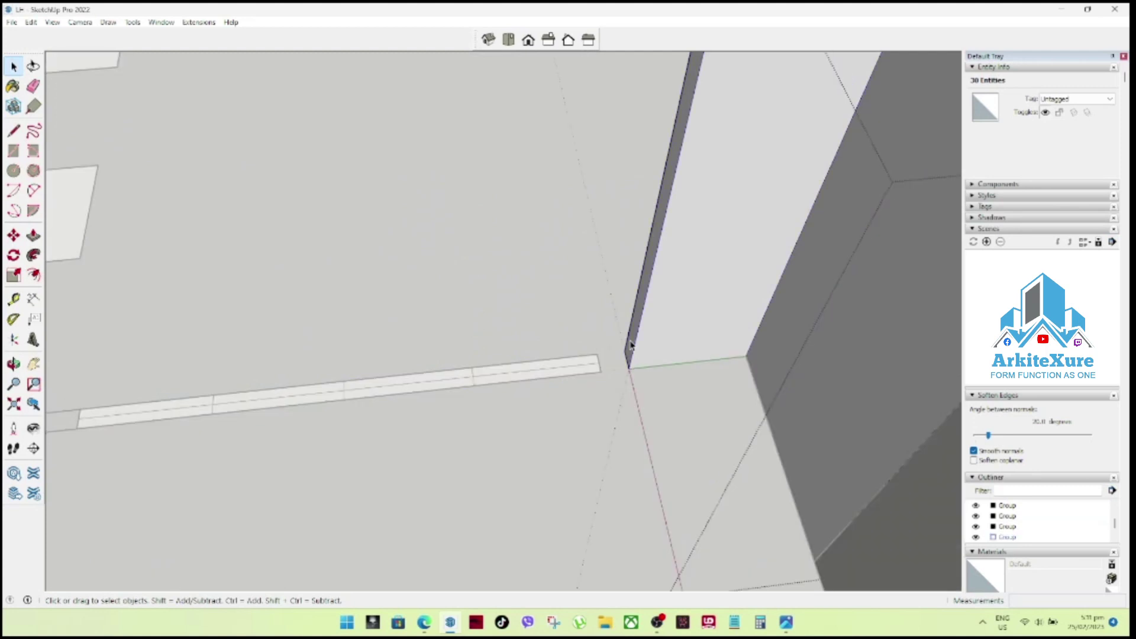
{"action": "left_click", "coordinate": [631, 349]}
{"action": "mouse_move", "coordinate": [631, 349]}
{"action": "middle_mouse_down"}
{"action": "mouse_move", "coordinate": [725, 389]}
{"action": "mouse_move", "coordinate": [703, 400]}
{"action": "middle_mouse_up"}
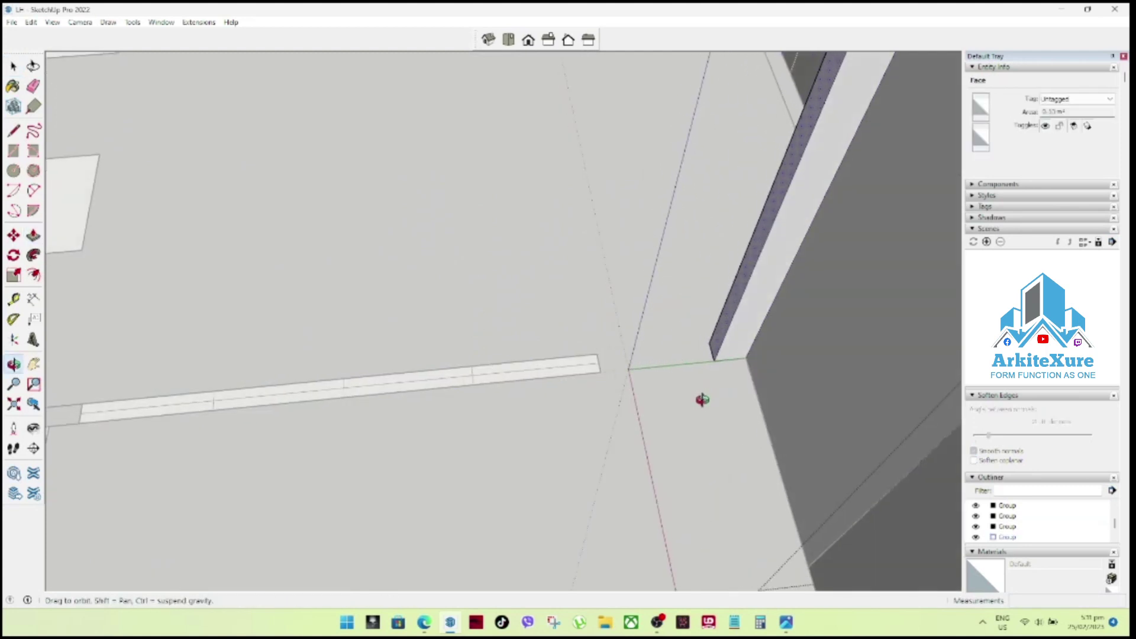
{"action": "left_click", "coordinate": [581, 424]}
Copy the strip's end edges from the strip corner to the strip end.
{"action": "left_click_drag", "start_coordinate": [562, 342], "coordinate": [626, 418]}
{"action": "key", "text": "m"}
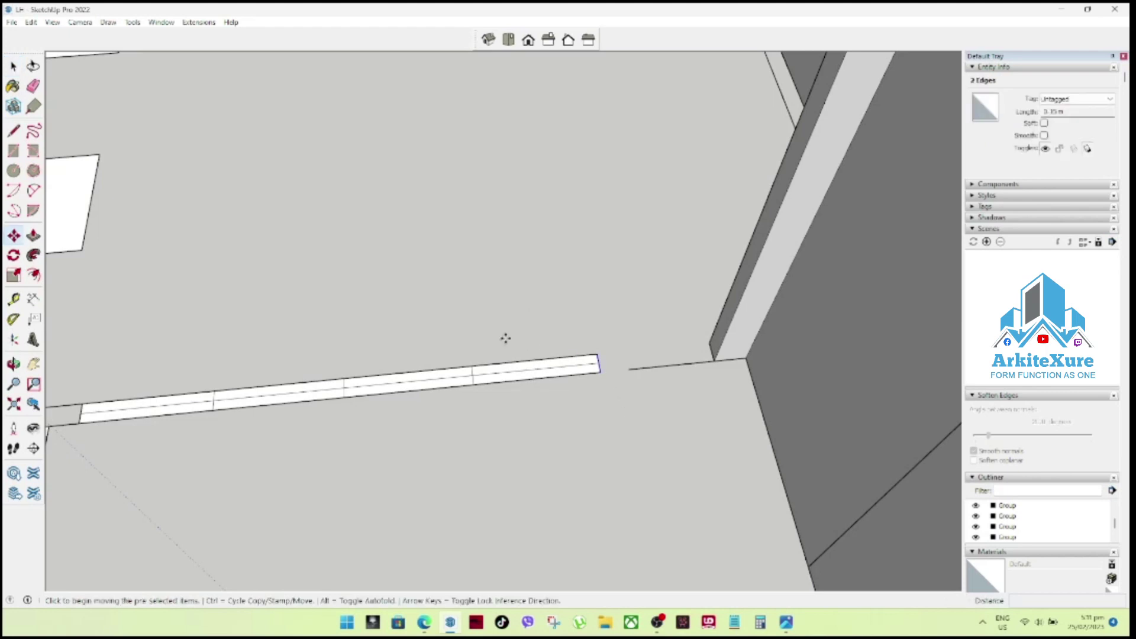
{"action": "key", "text": "ctrl"}
{"action": "left_click", "coordinate": [473, 365]}
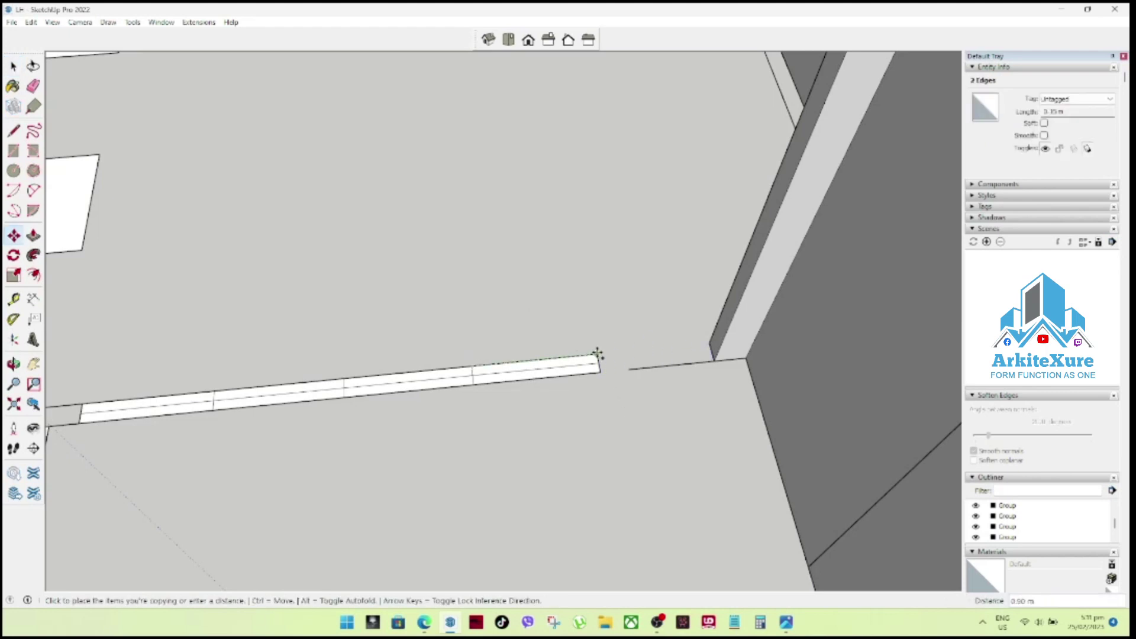
{"action": "left_click", "coordinate": [597, 355]}
{"action": "key", "text": "space"}
Re-enter the wall group, select all its geometry, then close the group.
{"action": "middle_click_drag", "start_coordinate": [667, 398], "coordinate": [654, 235]}
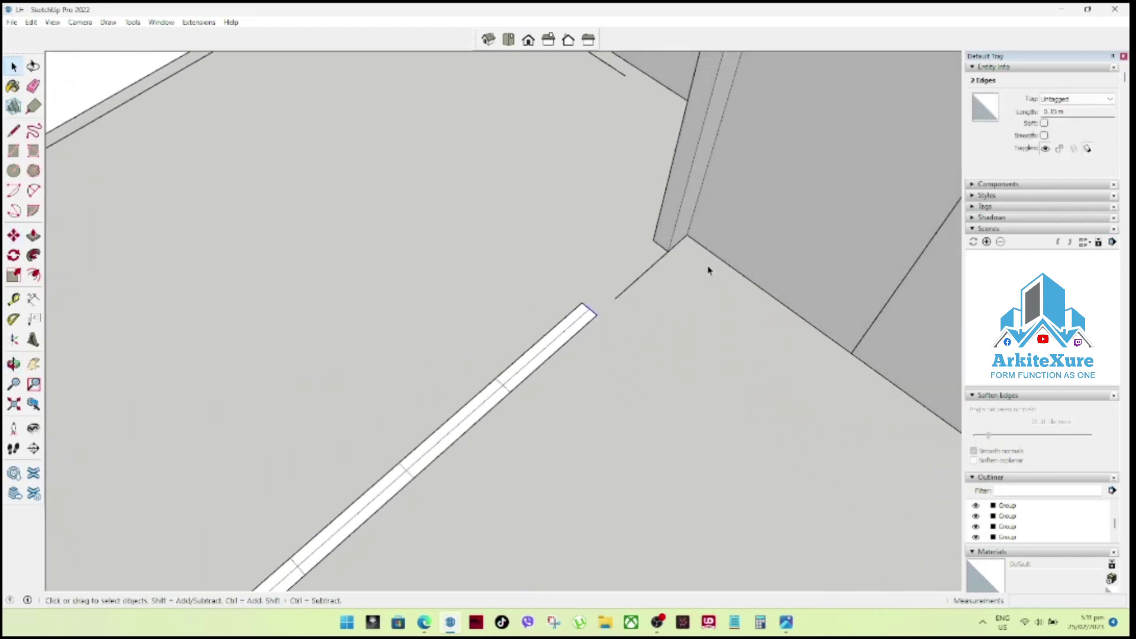
{"action": "left_click", "coordinate": [654, 235]}
{"action": "double_click", "coordinate": [652, 236]}
{"action": "triple_click", "coordinate": [650, 238]}
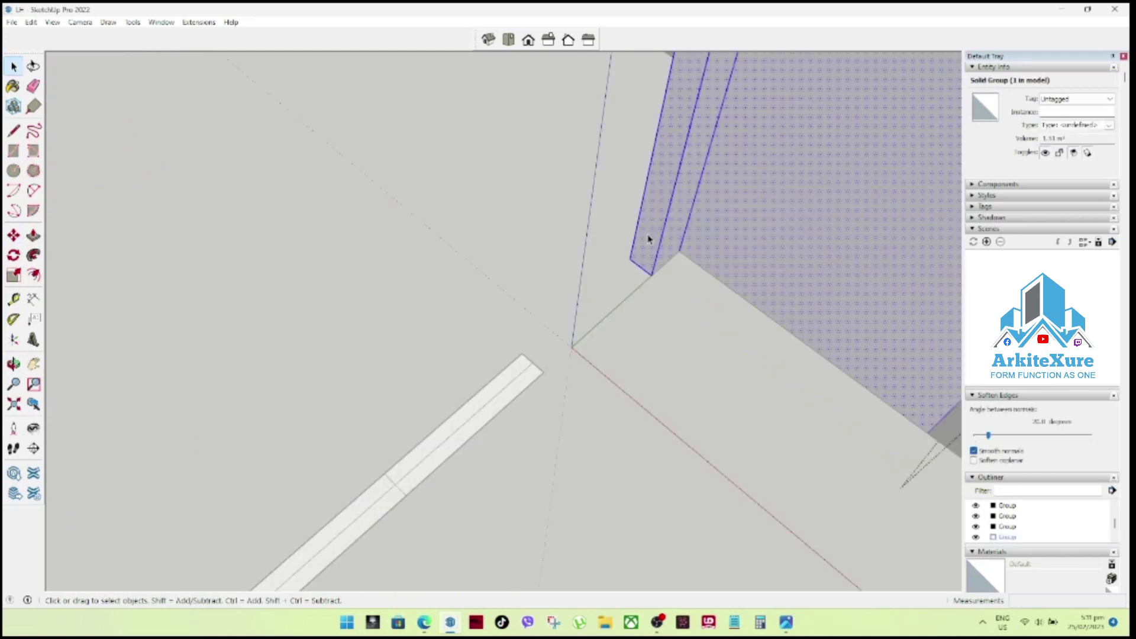
{"action": "key", "text": "p"}
{"action": "key", "text": "space"}
{"action": "mouse_move", "coordinate": [685, 287]}
{"action": "middle_mouse_down"}
{"action": "mouse_move", "coordinate": [468, 269]}
{"action": "mouse_move", "coordinate": [457, 298]}
{"action": "middle_mouse_up"}
{"action": "left_click", "coordinate": [468, 268]}
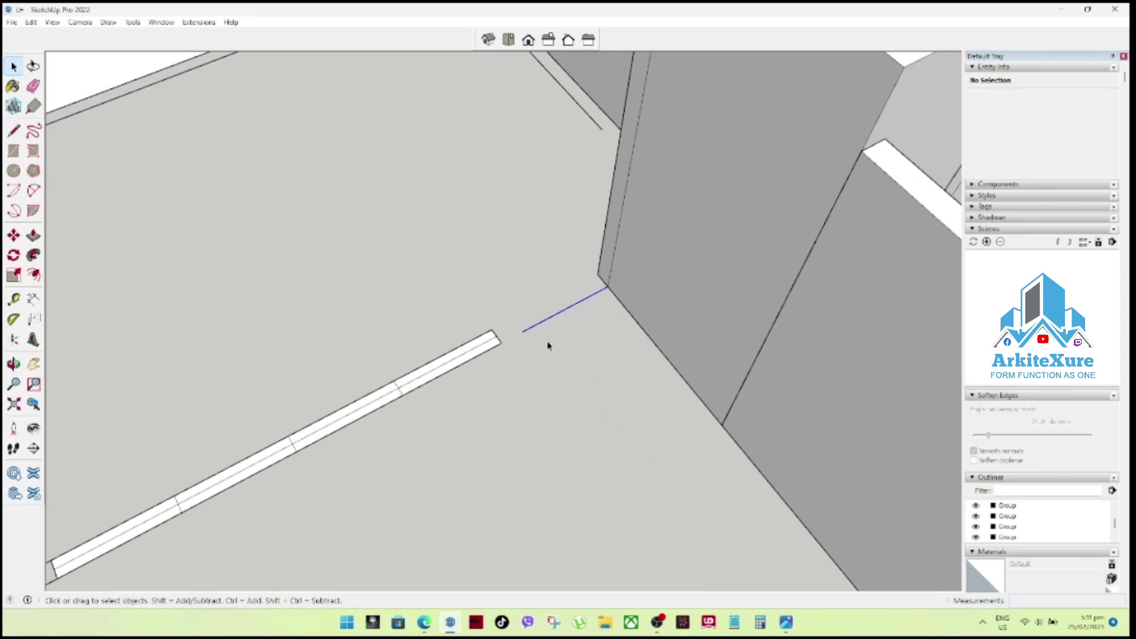
Select the strip's end edges to move them, then cancel after orbiting toward the wall.
{"action": "left_click_drag", "start_coordinate": [462, 296], "coordinate": [545, 368]}
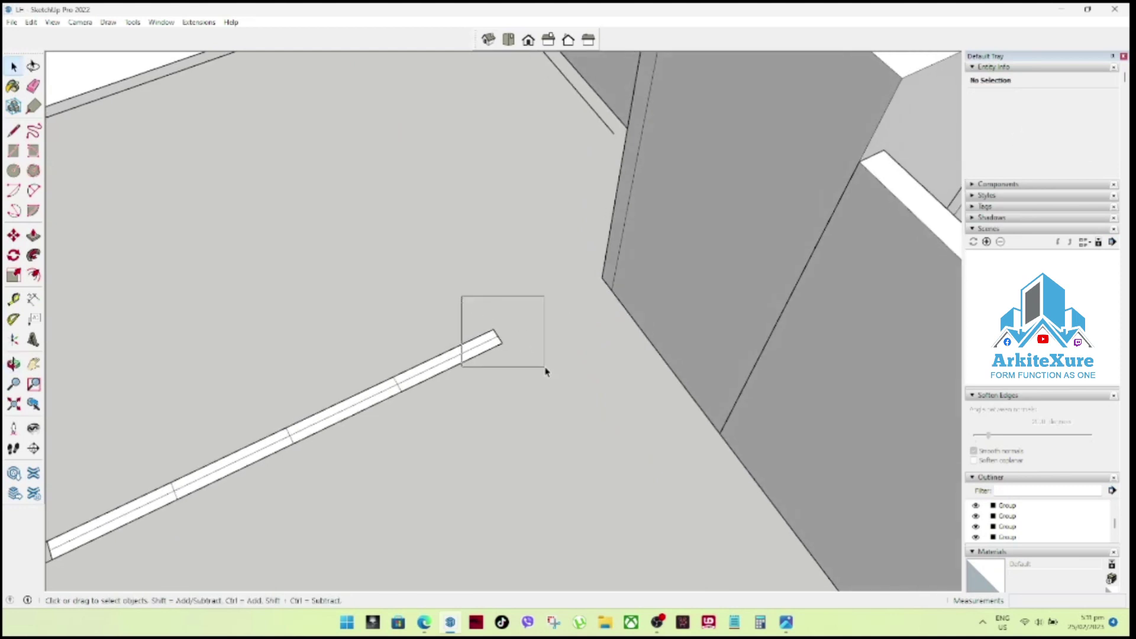
{"action": "key", "text": "m"}
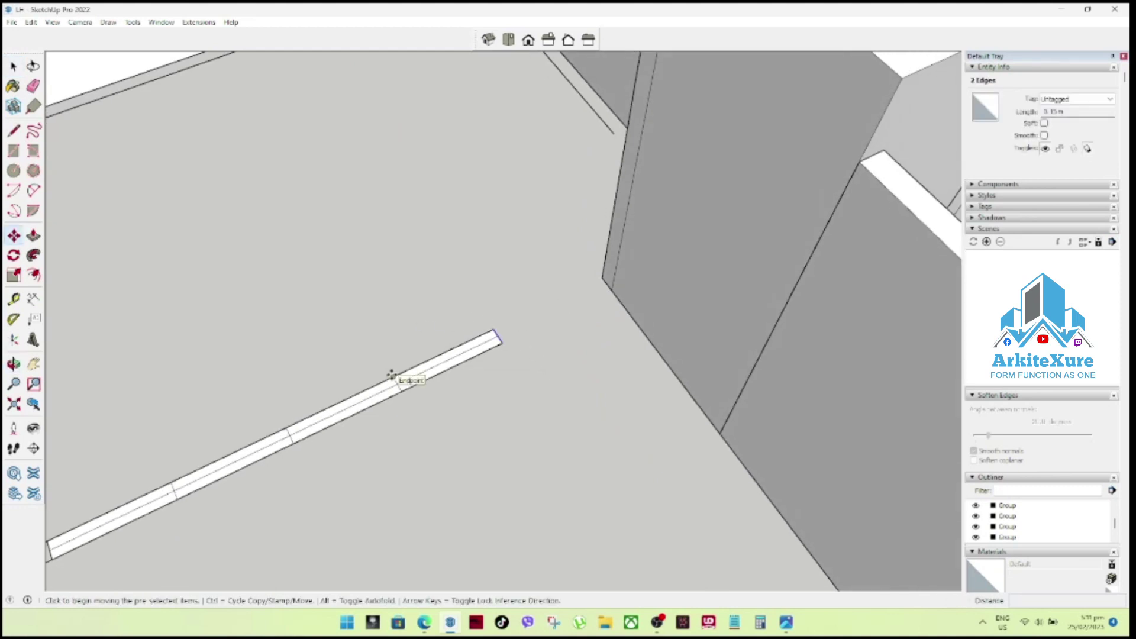
{"action": "middle_click_drag", "start_coordinate": [592, 290], "coordinate": [704, 332]}
{"action": "left_click_drag", "start_coordinate": [704, 331], "coordinate": [714, 332]}
{"action": "key", "text": "space"}
Push/Pull the wall's end face 0.15 m down into a floor pier and start a line at its base.
{"action": "left_click", "coordinate": [483, 207]}
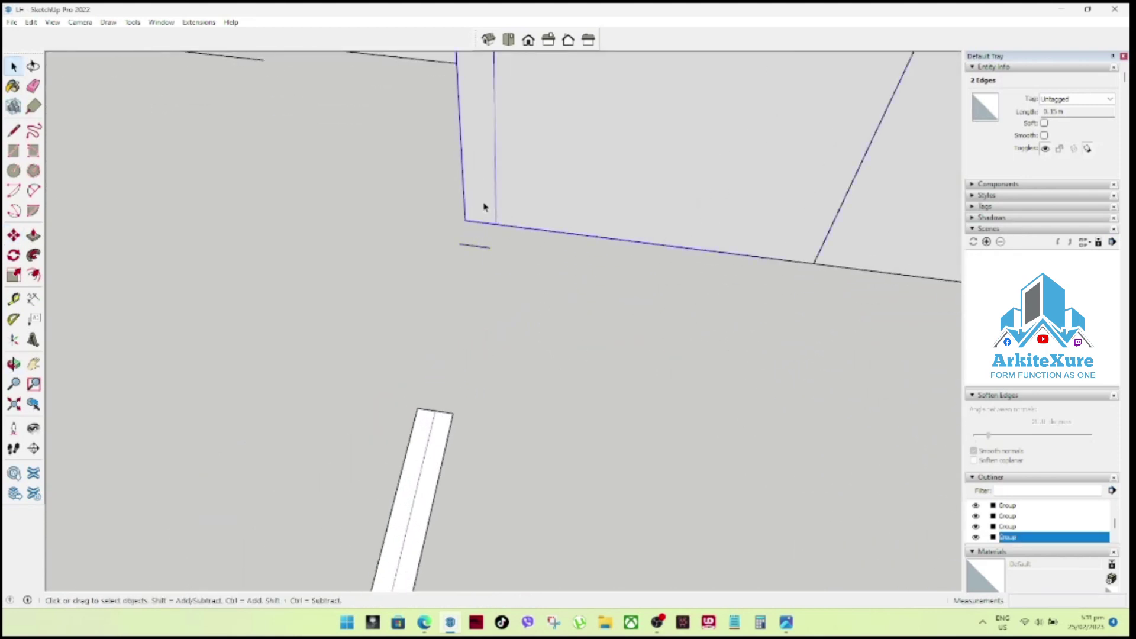
{"action": "triple_click", "coordinate": [484, 207]}
{"action": "left_click", "coordinate": [482, 216]}
{"action": "key", "text": "p"}
{"action": "left_click", "coordinate": [481, 219]}
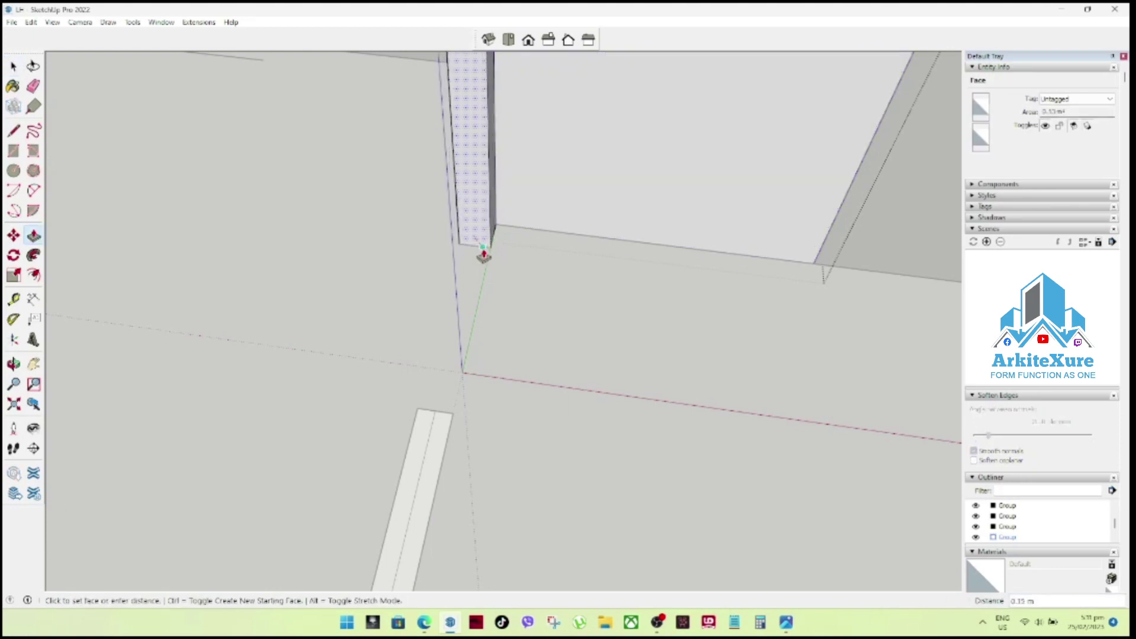
{"action": "left_click", "coordinate": [490, 254]}
{"action": "mouse_move", "coordinate": [490, 253]}
{"action": "middle_mouse_down"}
{"action": "mouse_move", "coordinate": [530, 319]}
{"action": "mouse_move", "coordinate": [595, 372]}
{"action": "middle_mouse_up"}
{"action": "key", "text": "space"}
{"action": "key", "text": "l"}
{"action": "left_click", "coordinate": [443, 304]}
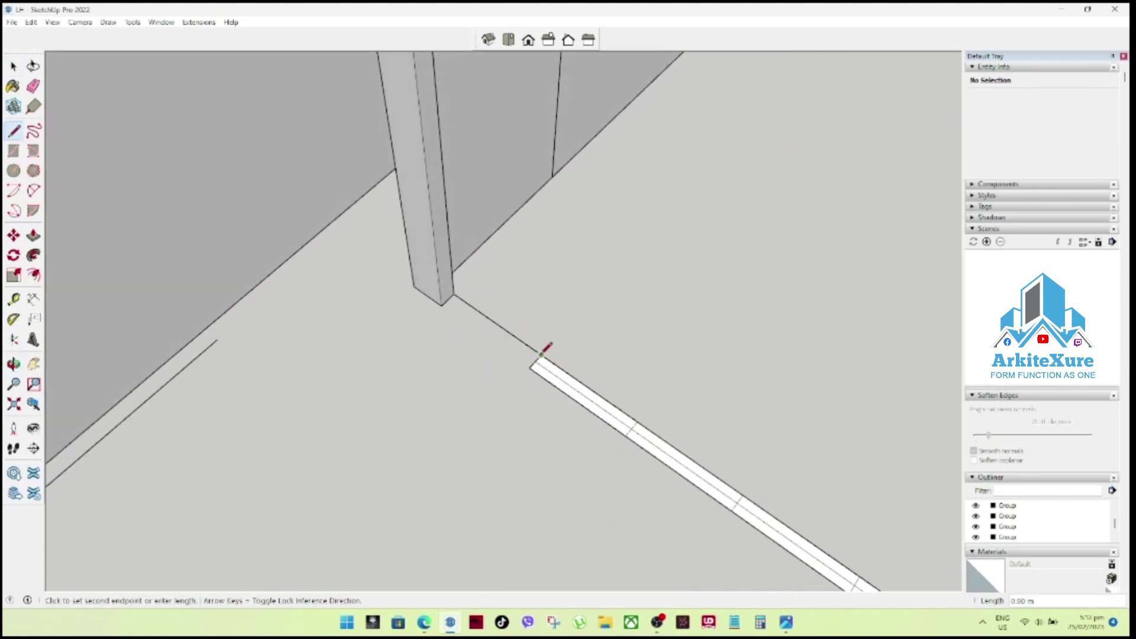
Finish the line at the strip corner to close the gap to the column base.
{"action": "left_click", "coordinate": [531, 363]}
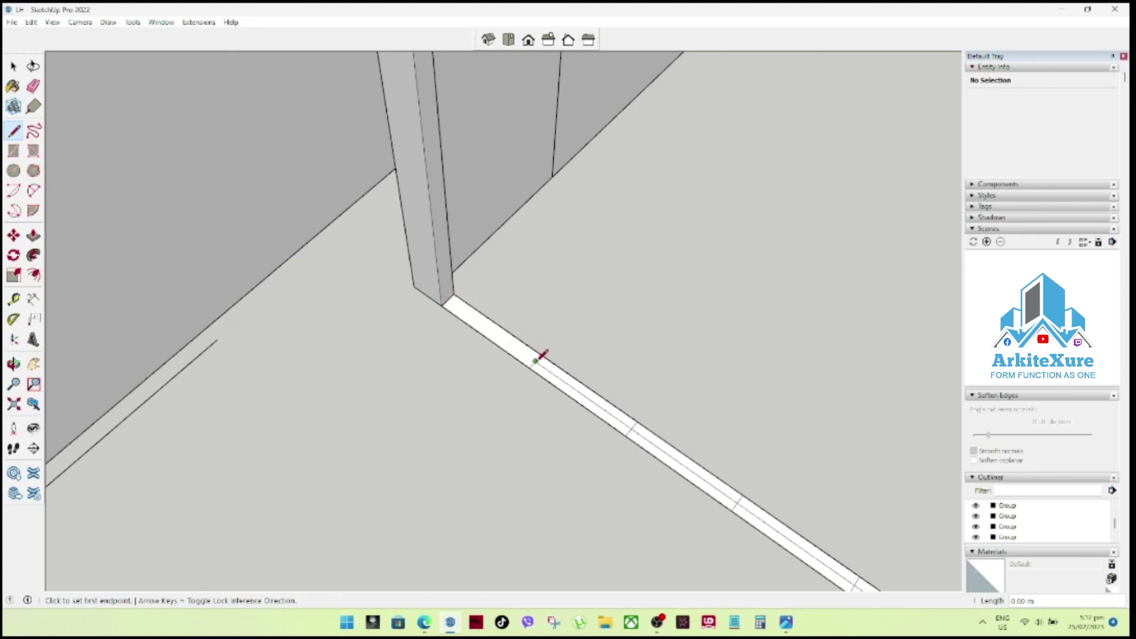
{"action": "key", "text": "space"}
{"action": "scroll", "coordinate": [444, 314], "scroll_direction": "down", "scroll_amount": 2}
{"action": "scroll", "coordinate": [444, 313], "scroll_direction": "down", "scroll_amount": 3}
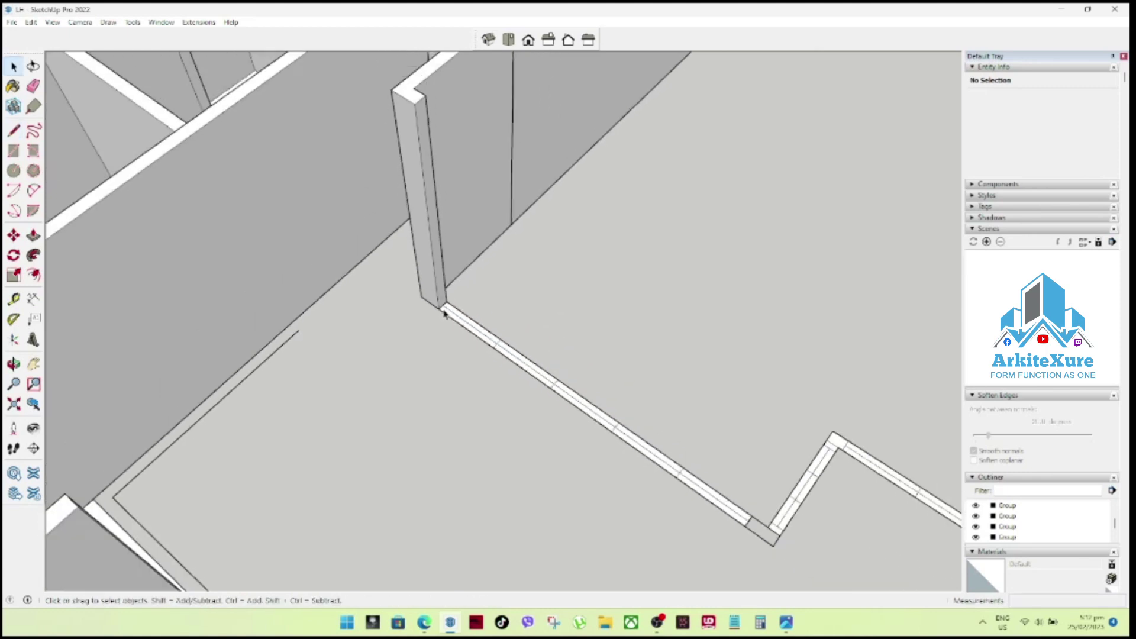
{"action": "scroll", "coordinate": [444, 314], "scroll_direction": "down", "scroll_amount": 2}
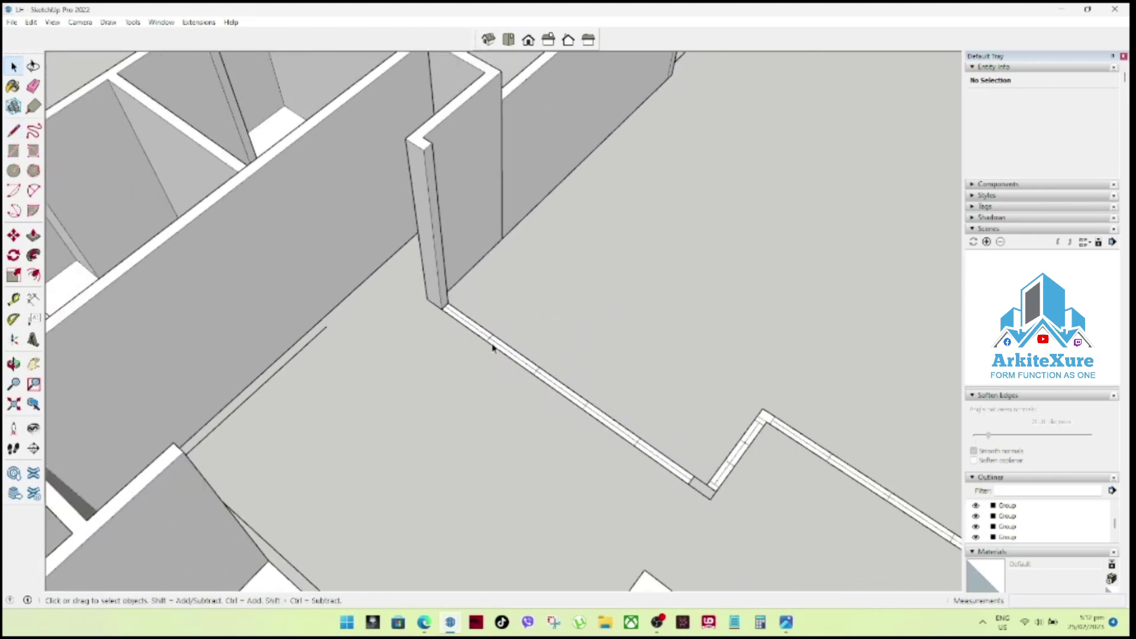
{"action": "scroll", "coordinate": [426, 363], "scroll_direction": "down", "scroll_amount": 2}
{"action": "middle_click_drag", "start_coordinate": [426, 363], "coordinate": [700, 383]}
{"action": "scroll", "coordinate": [540, 368], "scroll_direction": "down", "scroll_amount": 2}
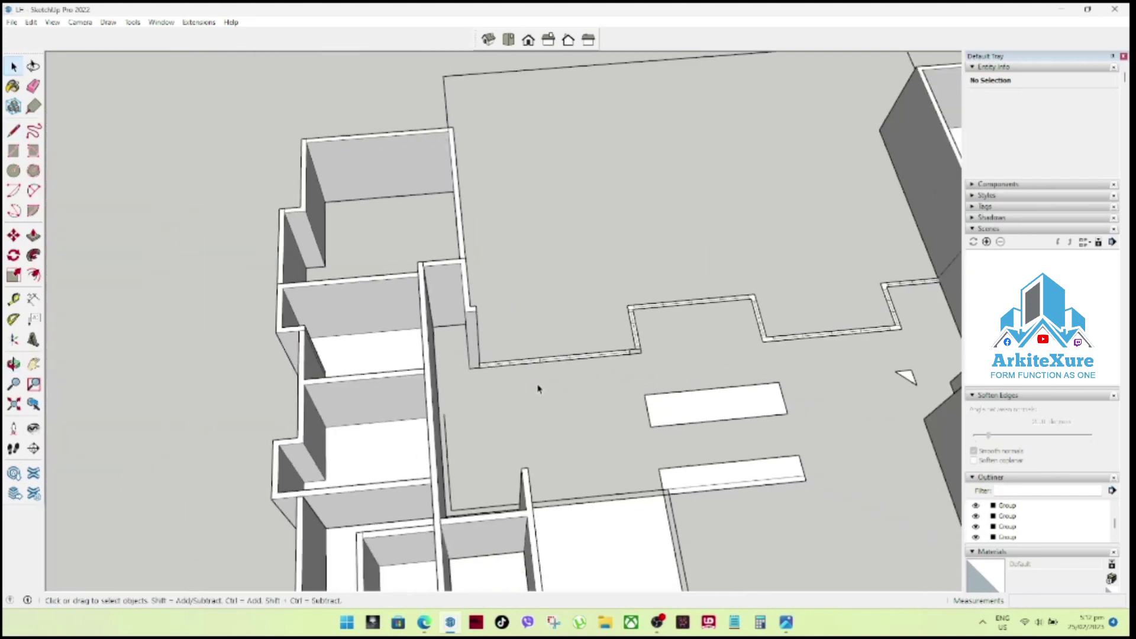
{"action": "scroll", "coordinate": [781, 334], "scroll_direction": "up", "scroll_amount": 3}
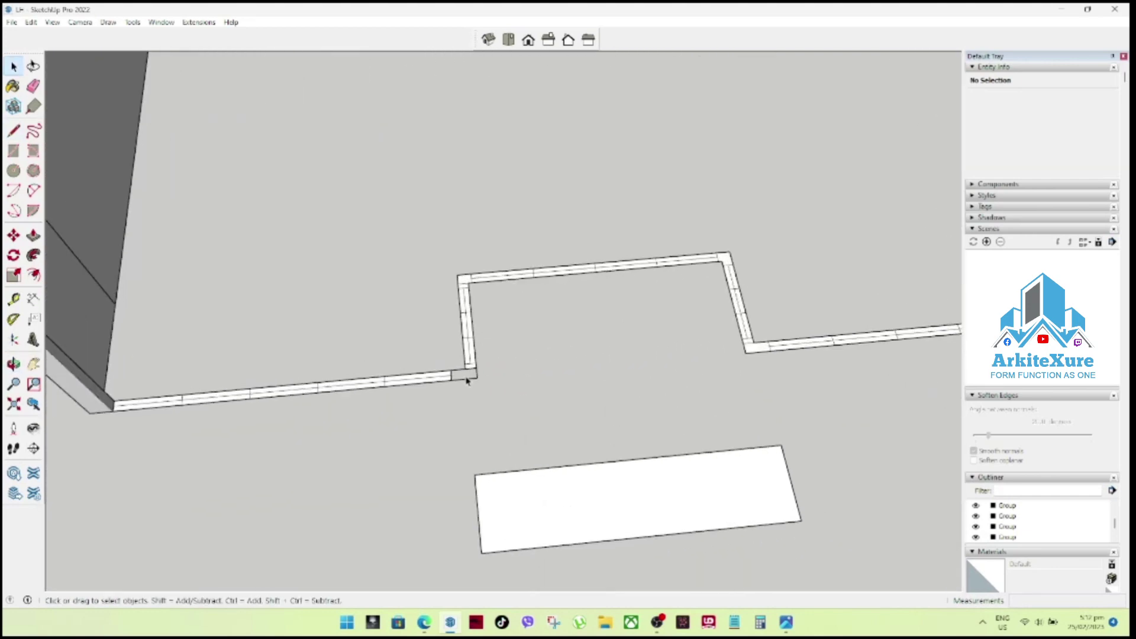
{"action": "scroll", "coordinate": [467, 380], "scroll_direction": "up", "scroll_amount": 1}
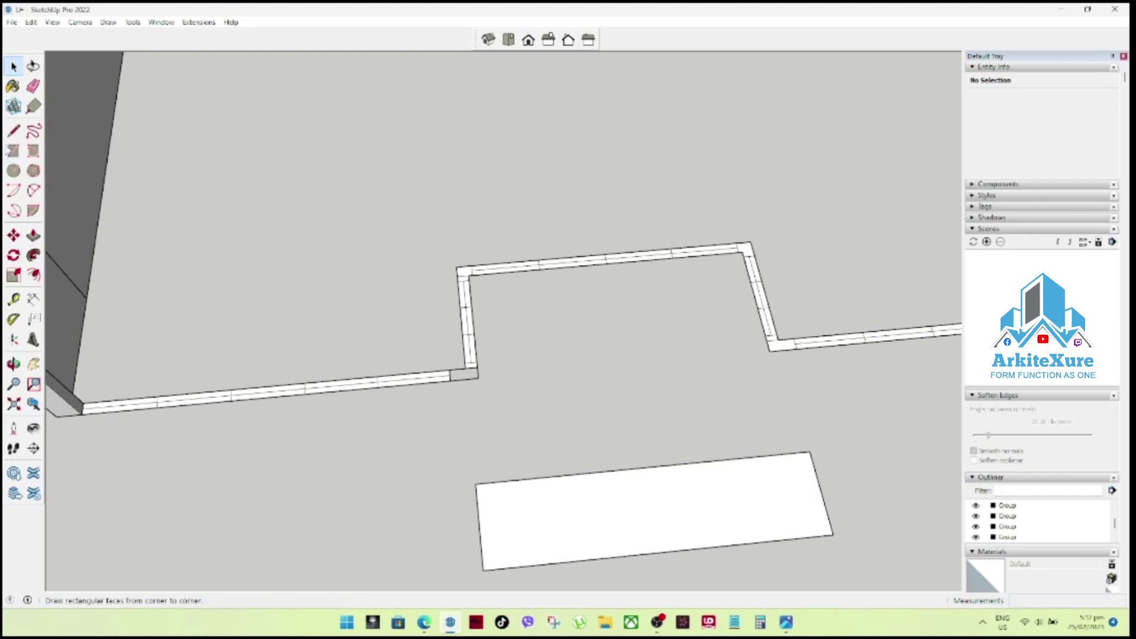
Draw a small rectangle at the notch's wall corner.
{"action": "left_click", "coordinate": [14, 151]}
{"action": "scroll", "coordinate": [455, 366], "scroll_direction": "up", "scroll_amount": 1}
{"action": "left_click", "coordinate": [448, 370]}
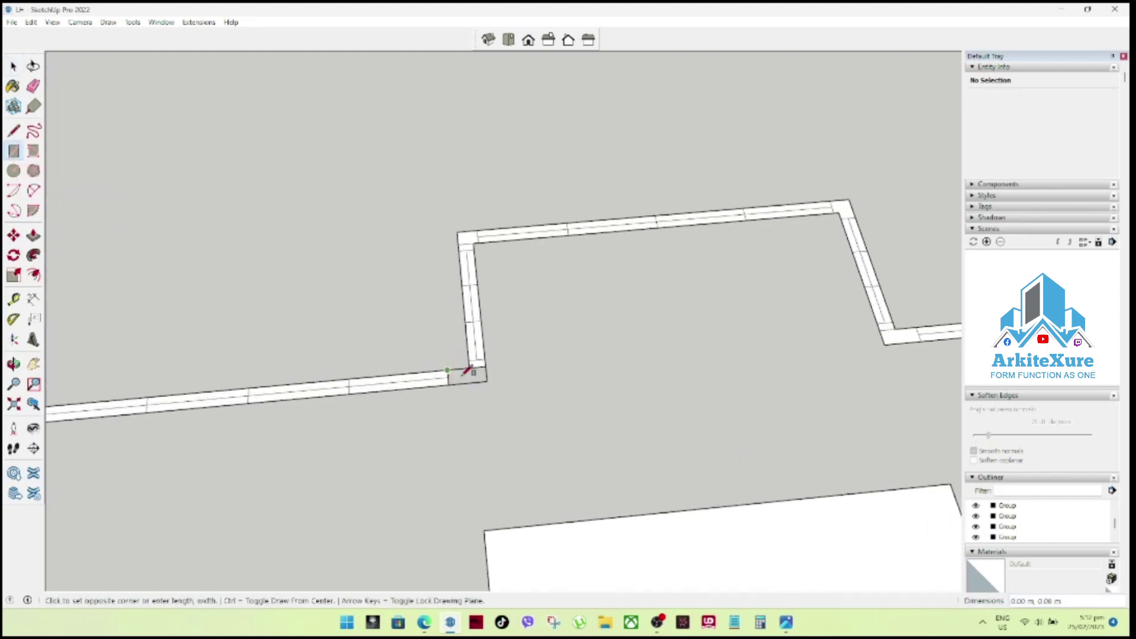
{"action": "left_click", "coordinate": [487, 380]}
{"action": "scroll", "coordinate": [467, 391], "scroll_direction": "down", "scroll_amount": 2}
{"action": "scroll", "coordinate": [756, 386], "scroll_direction": "up", "scroll_amount": 1}
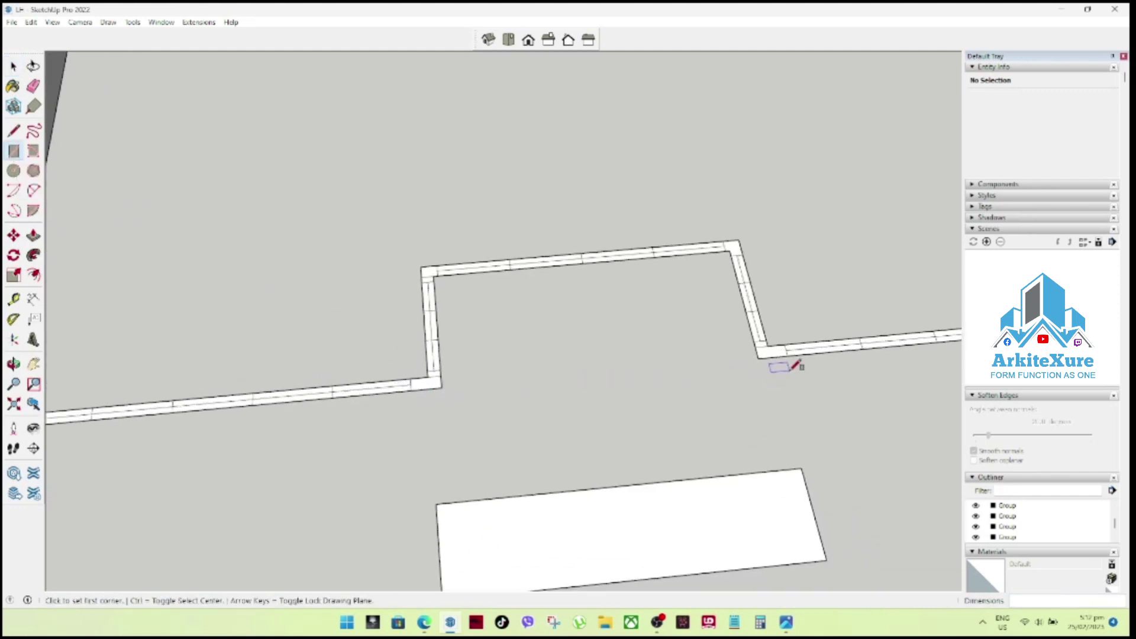
{"action": "key", "text": "space"}
Push/Pull the corner rectangle up to the 3.50 m wall height.
{"action": "left_click", "coordinate": [431, 386]}
{"action": "key", "text": "p"}
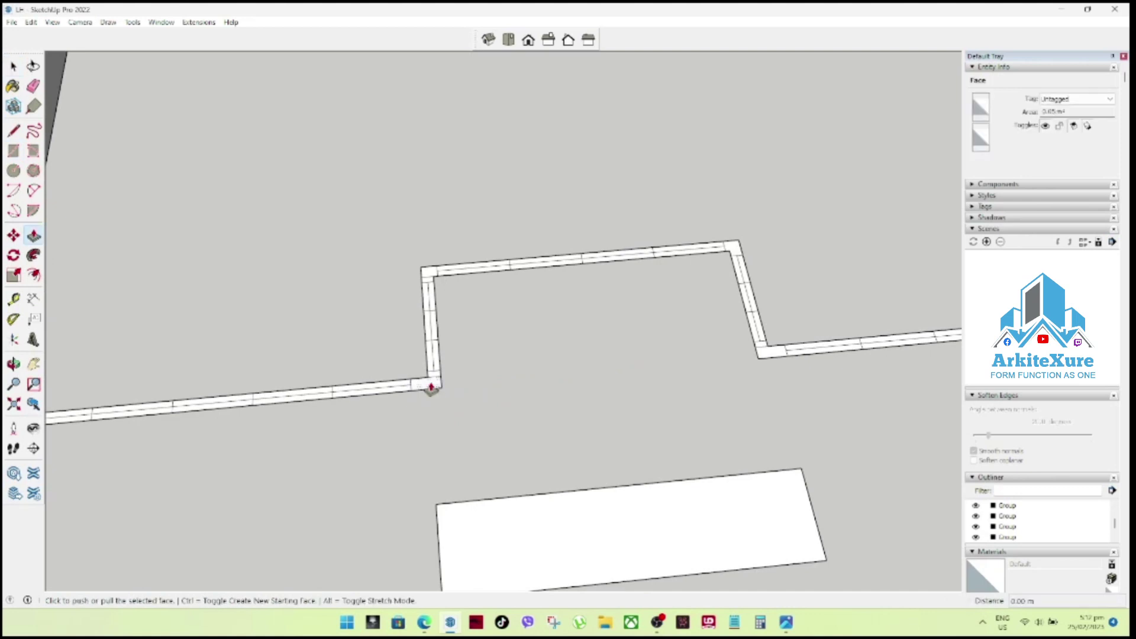
{"action": "left_click", "coordinate": [431, 385]}
{"action": "scroll", "coordinate": [549, 328], "scroll_direction": "down", "scroll_amount": 2}
{"action": "scroll", "coordinate": [550, 328], "scroll_direction": "down", "scroll_amount": 1}
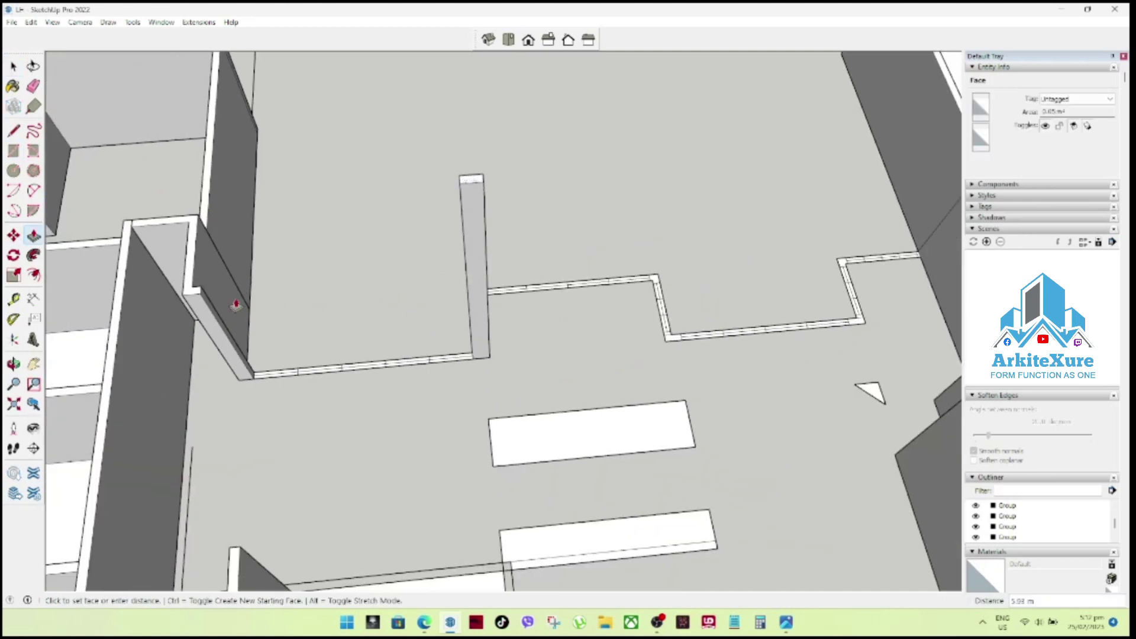
{"action": "left_click", "coordinate": [207, 300]}
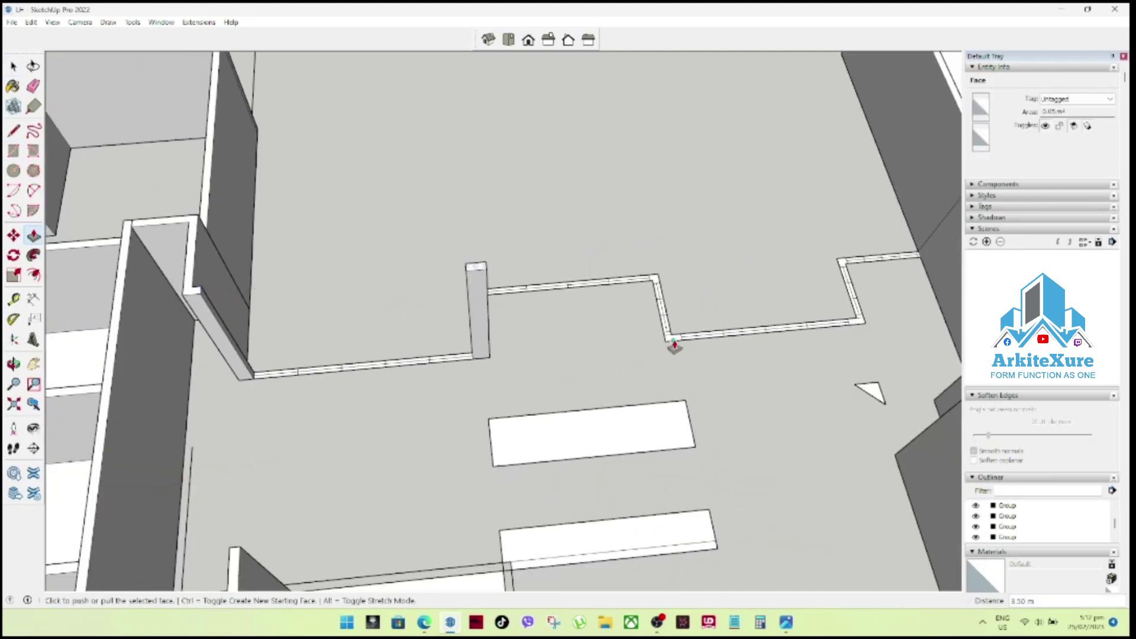
{"action": "scroll", "coordinate": [673, 346], "scroll_direction": "up", "scroll_amount": 2}
{"action": "scroll", "coordinate": [669, 340], "scroll_direction": "up", "scroll_amount": 2}
{"action": "key", "text": "space"}
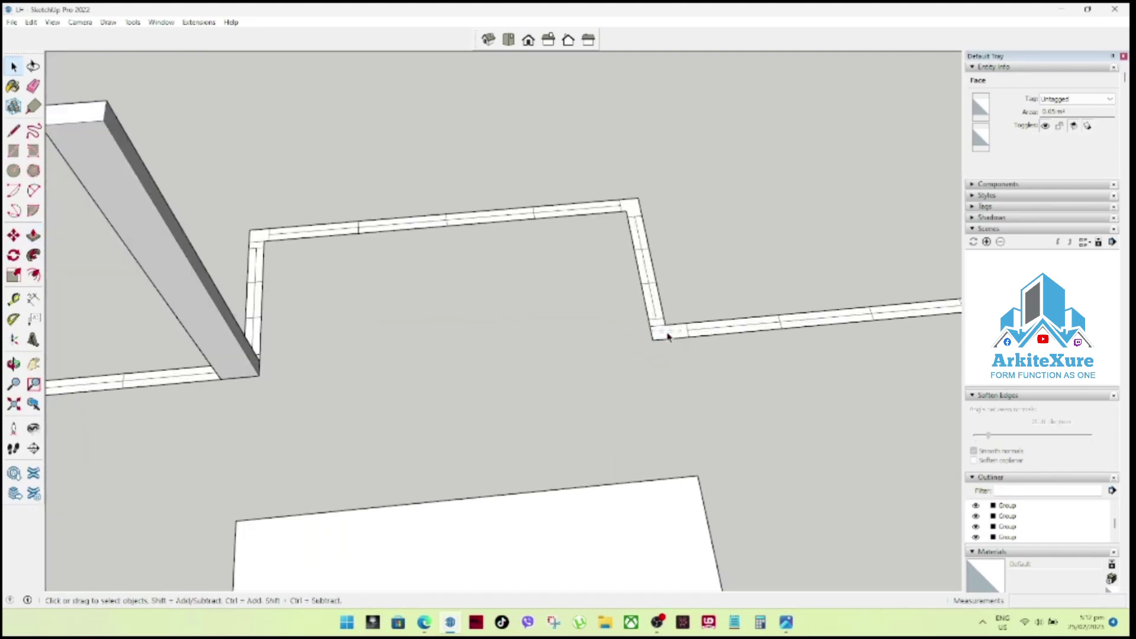
Raise the other notch corner face to the same 3.50 m height.
{"action": "key", "text": "p"}
{"action": "double_click", "coordinate": [666, 336]}
{"action": "key", "text": "space"}
{"action": "scroll", "coordinate": [467, 353], "scroll_direction": "down", "scroll_amount": 2}
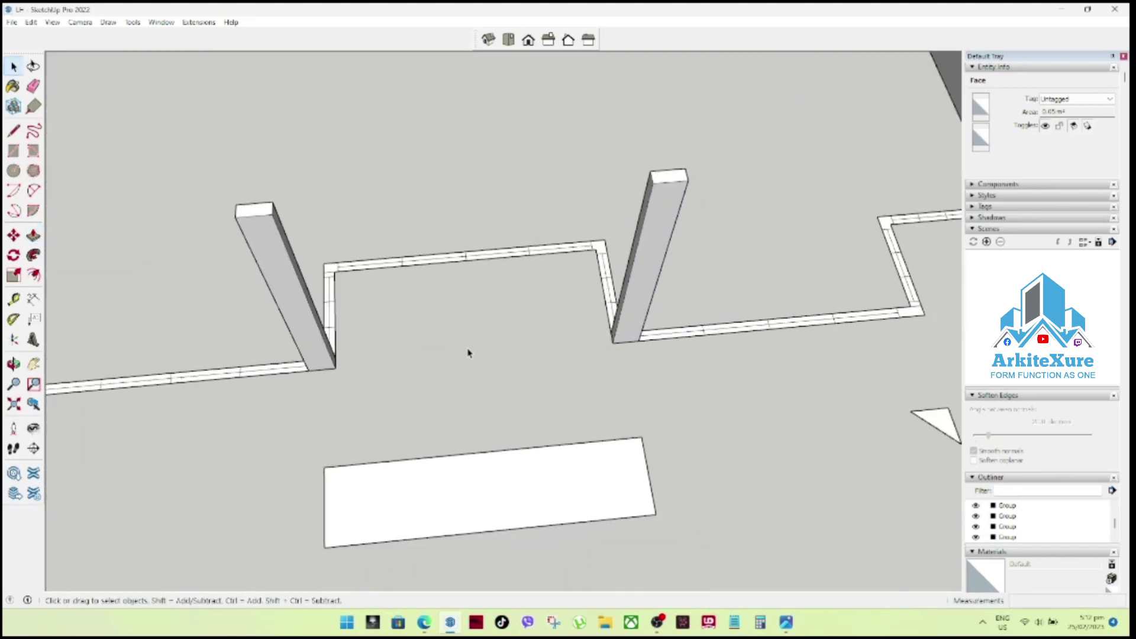
Raise the next strip corner face to the same 3.50 m column height.
{"action": "scroll", "coordinate": [451, 349], "scroll_direction": "down", "scroll_amount": 2}
{"action": "middle_click_drag", "start_coordinate": [451, 349], "coordinate": [802, 325]}
{"action": "scroll", "coordinate": [801, 325], "scroll_direction": "up", "scroll_amount": 3}
{"action": "scroll", "coordinate": [755, 330], "scroll_direction": "up", "scroll_amount": 2}
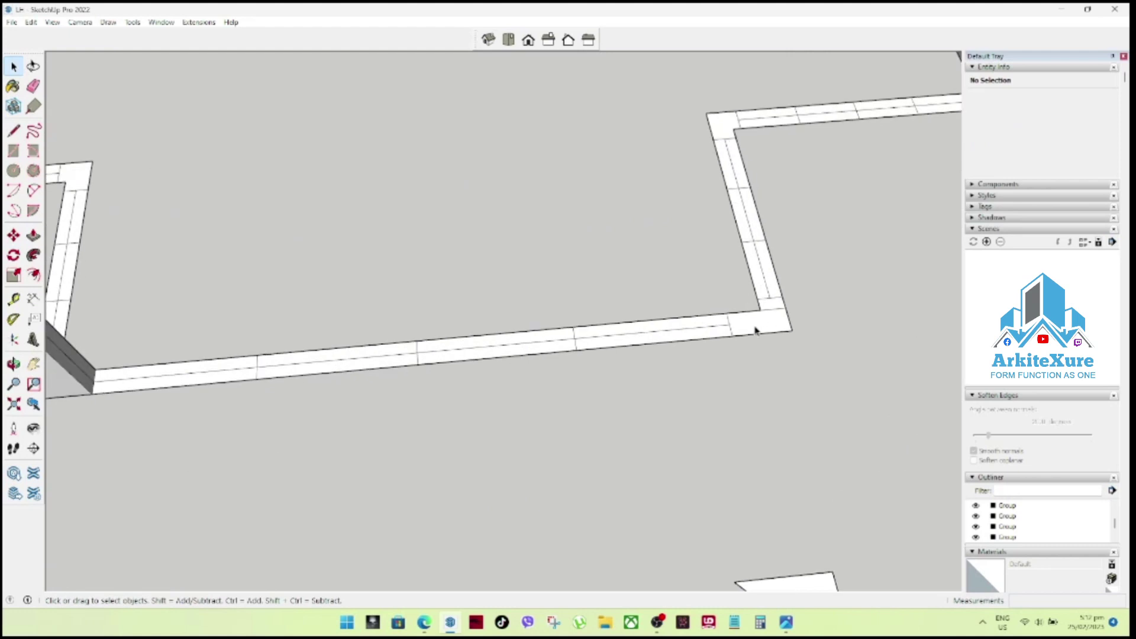
{"action": "key", "text": "p"}
{"action": "double_click", "coordinate": [755, 330]}
{"action": "key", "text": "space"}
{"action": "scroll", "coordinate": [684, 347], "scroll_direction": "down", "scroll_amount": 2}
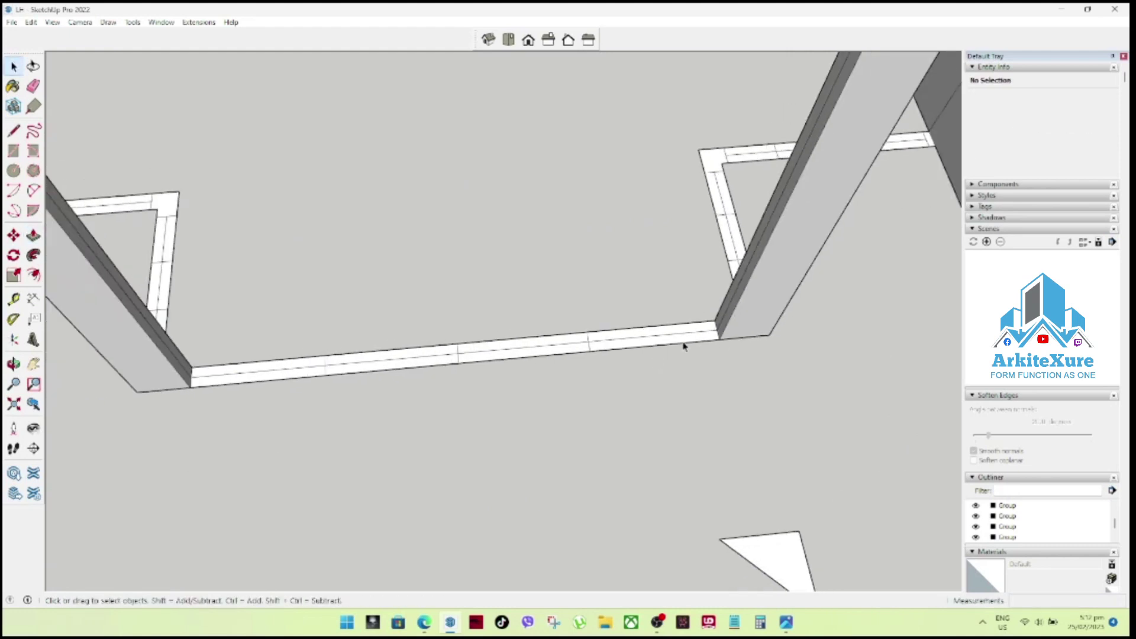
Select a column edge, orbit to a top-down view, then clear the selection.
{"action": "left_click", "coordinate": [723, 326]}
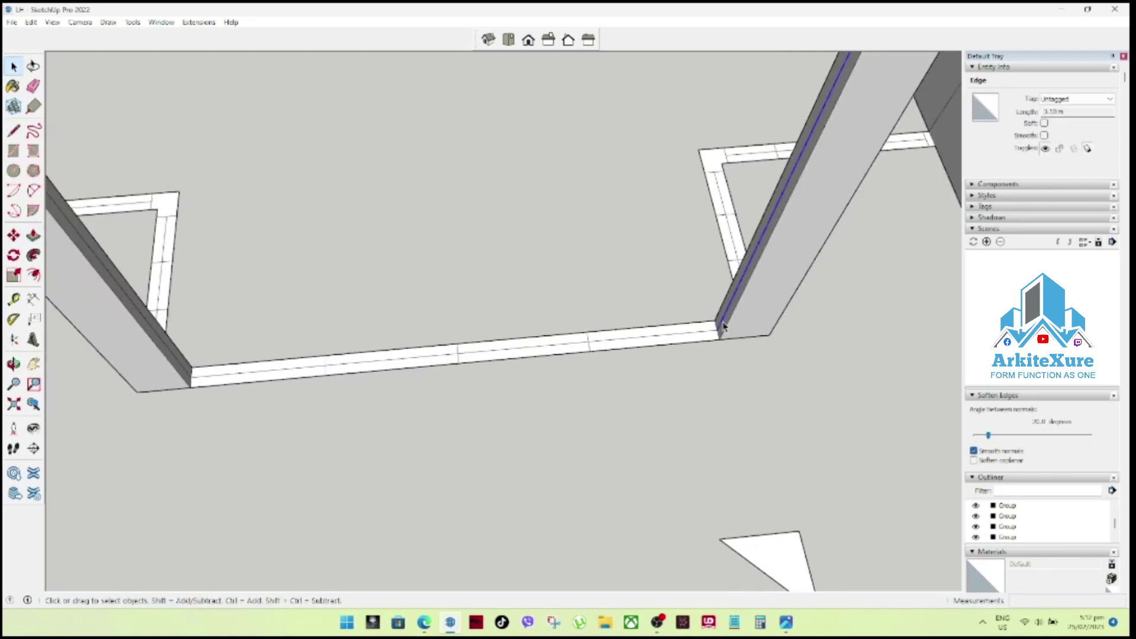
{"action": "middle_click_drag", "start_coordinate": [714, 335], "coordinate": [710, 339]}
{"action": "scroll", "coordinate": [710, 339], "scroll_direction": "down", "scroll_amount": 3}
{"action": "scroll", "coordinate": [705, 342], "scroll_direction": "down", "scroll_amount": 3}
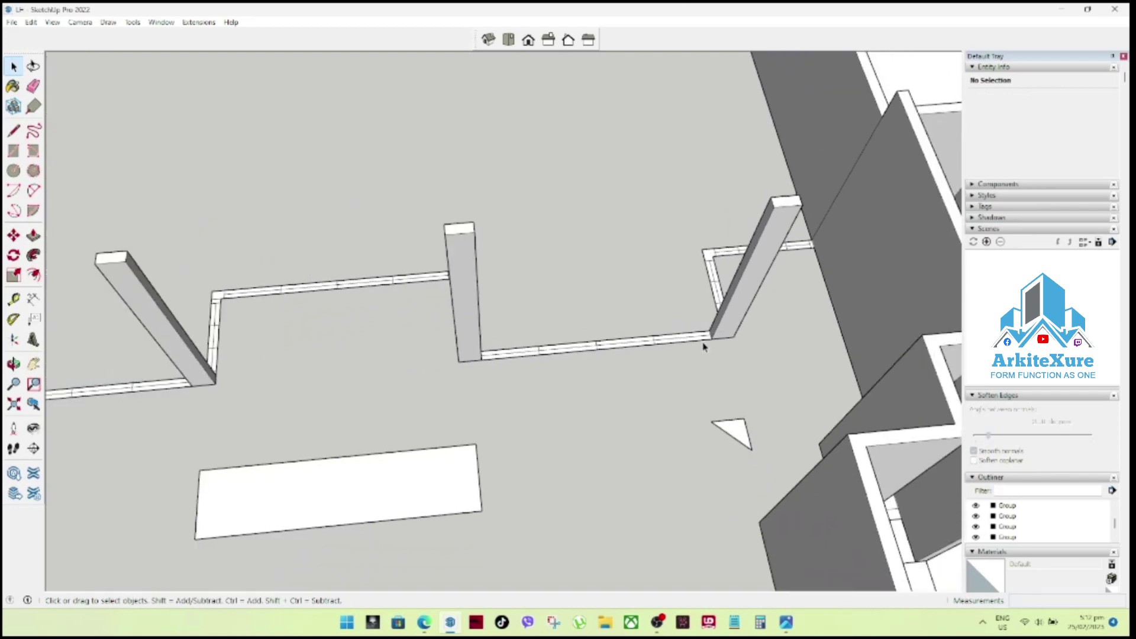
{"action": "scroll", "coordinate": [617, 325], "scroll_direction": "down", "scroll_amount": 3}
{"action": "mouse_move", "coordinate": [616, 325]}
{"action": "middle_mouse_down"}
{"action": "mouse_move", "coordinate": [1112, 313]}
{"action": "mouse_move", "coordinate": [754, 308]}
{"action": "middle_mouse_up"}
{"action": "scroll", "coordinate": [365, 223], "scroll_direction": "up", "scroll_amount": 3}
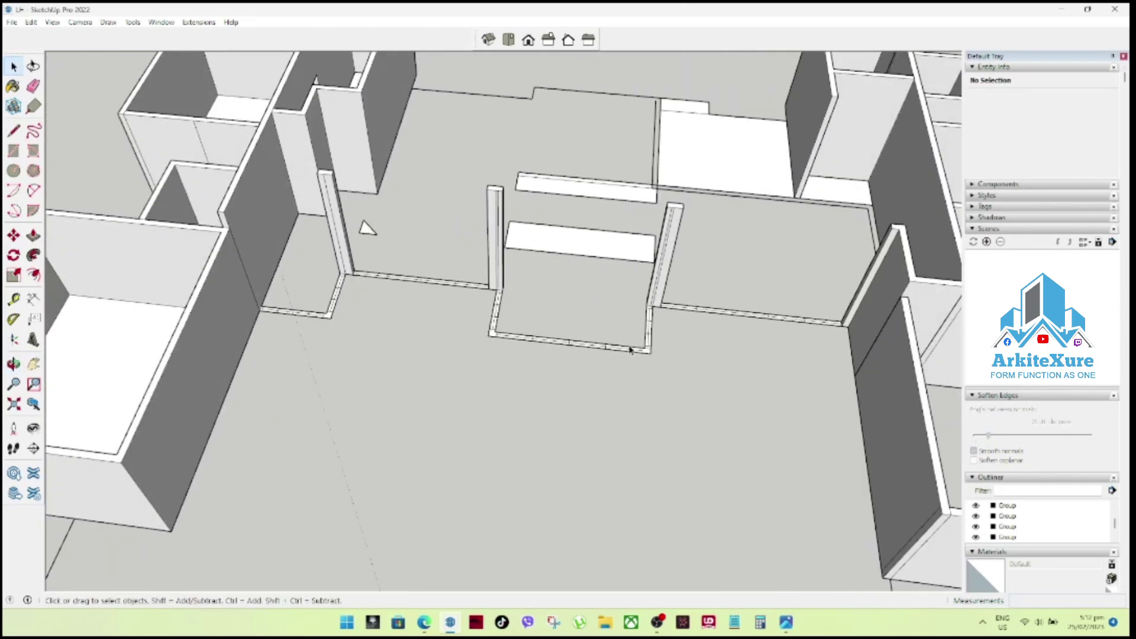
{"action": "scroll", "coordinate": [619, 347], "scroll_direction": "up", "scroll_amount": 2}
{"action": "scroll", "coordinate": [335, 300], "scroll_direction": "up", "scroll_amount": 2}
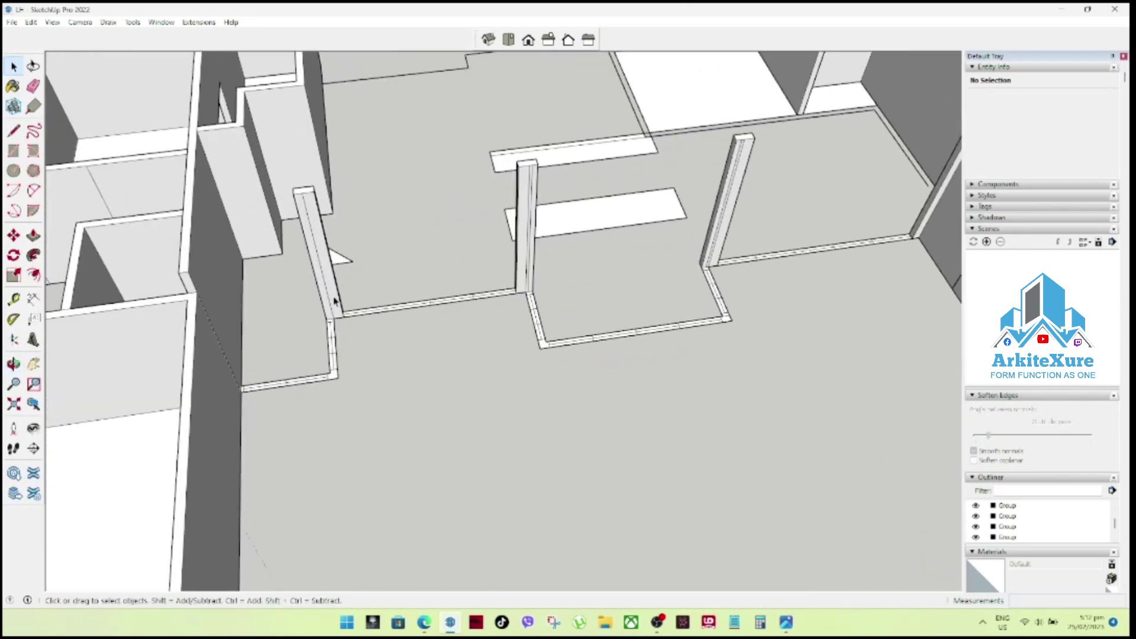
{"action": "key", "text": "Escape"}
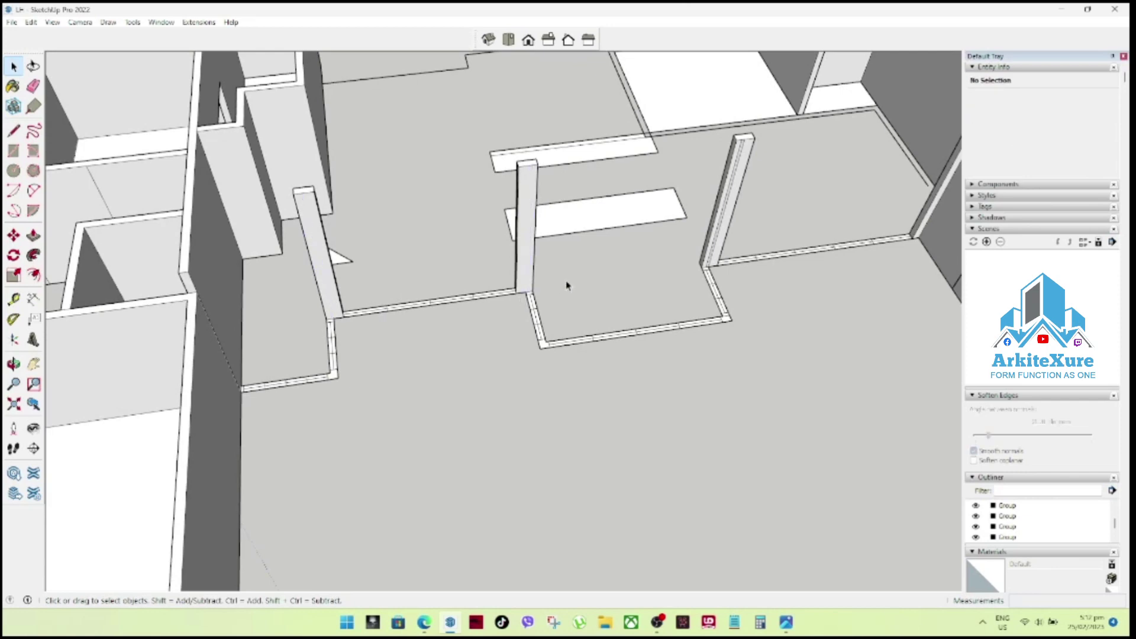
Zoom in on the right column and select the narrow face at its base.
{"action": "scroll", "coordinate": [713, 264], "scroll_direction": "up", "scroll_amount": 1}
{"action": "scroll", "coordinate": [714, 263], "scroll_direction": "up", "scroll_amount": 1}
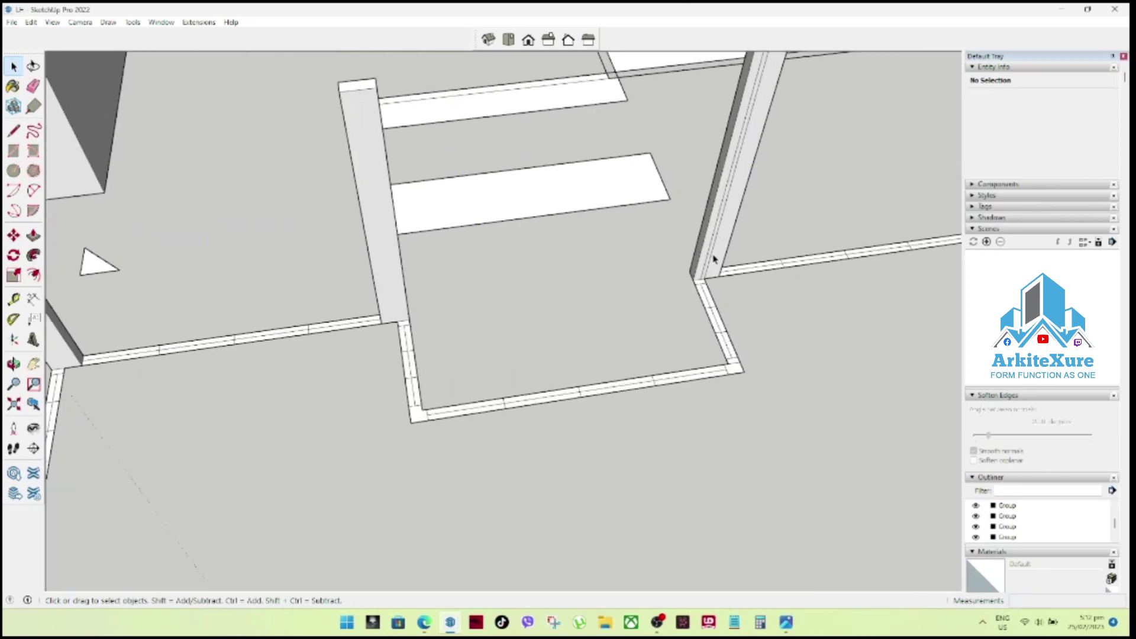
{"action": "scroll", "coordinate": [713, 263], "scroll_direction": "up", "scroll_amount": 2}
{"action": "scroll", "coordinate": [714, 263], "scroll_direction": "up", "scroll_amount": 1}
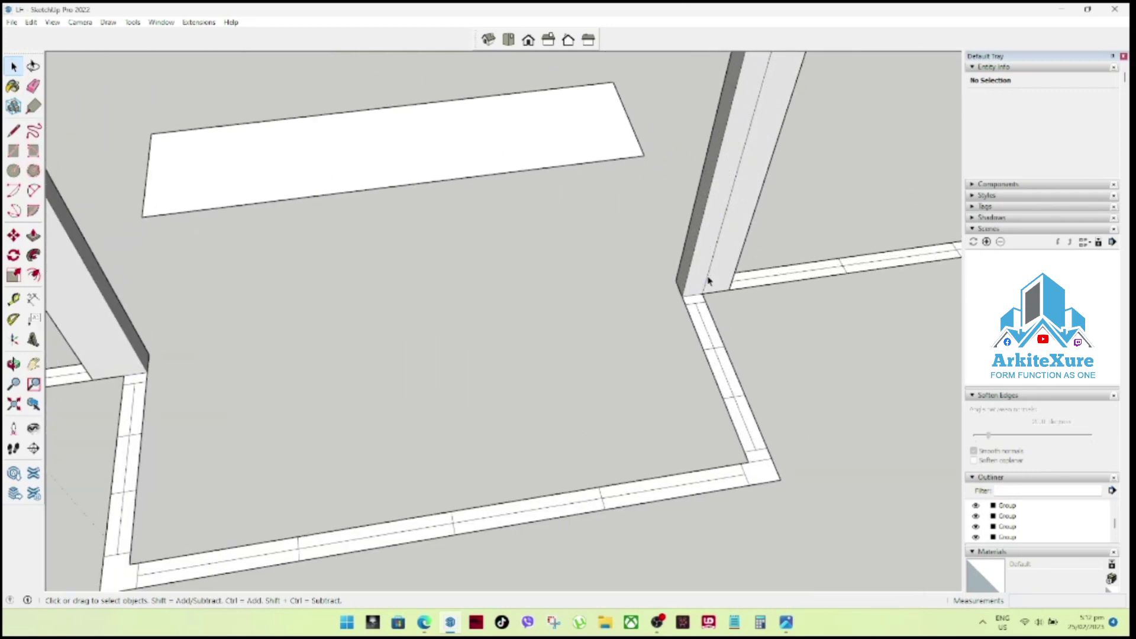
{"action": "scroll", "coordinate": [539, 308], "scroll_direction": "down", "scroll_amount": 2}
{"action": "scroll", "coordinate": [539, 308], "scroll_direction": "down", "scroll_amount": 2}
{"action": "middle_click_drag", "start_coordinate": [588, 309], "coordinate": [553, 373]}
{"action": "scroll", "coordinate": [671, 320], "scroll_direction": "up", "scroll_amount": 3}
{"action": "scroll", "coordinate": [613, 305], "scroll_direction": "up", "scroll_amount": 1}
{"action": "scroll", "coordinate": [616, 307], "scroll_direction": "up", "scroll_amount": 1}
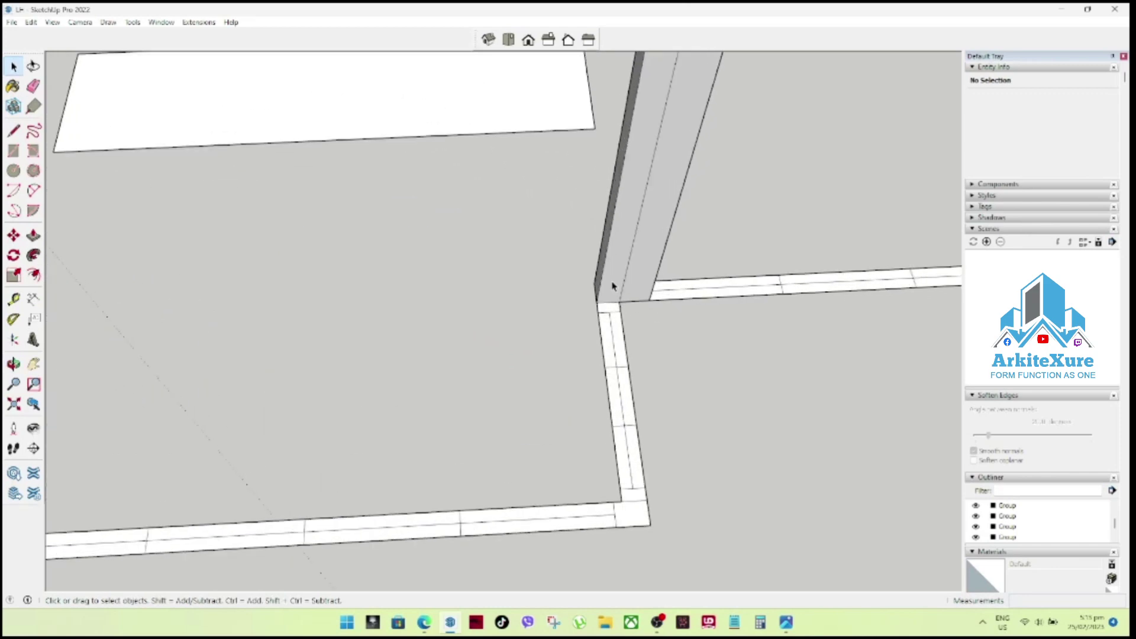
{"action": "left_click", "coordinate": [613, 287]}
Push the column face 0.07 m so it sits flush with the border strip.
{"action": "key", "text": "p"}
{"action": "left_click", "coordinate": [602, 318]}
{"action": "key", "text": "space"}
{"action": "scroll", "coordinate": [523, 304], "scroll_direction": "down", "scroll_amount": 3}
{"action": "scroll", "coordinate": [253, 313], "scroll_direction": "up", "scroll_amount": 2}
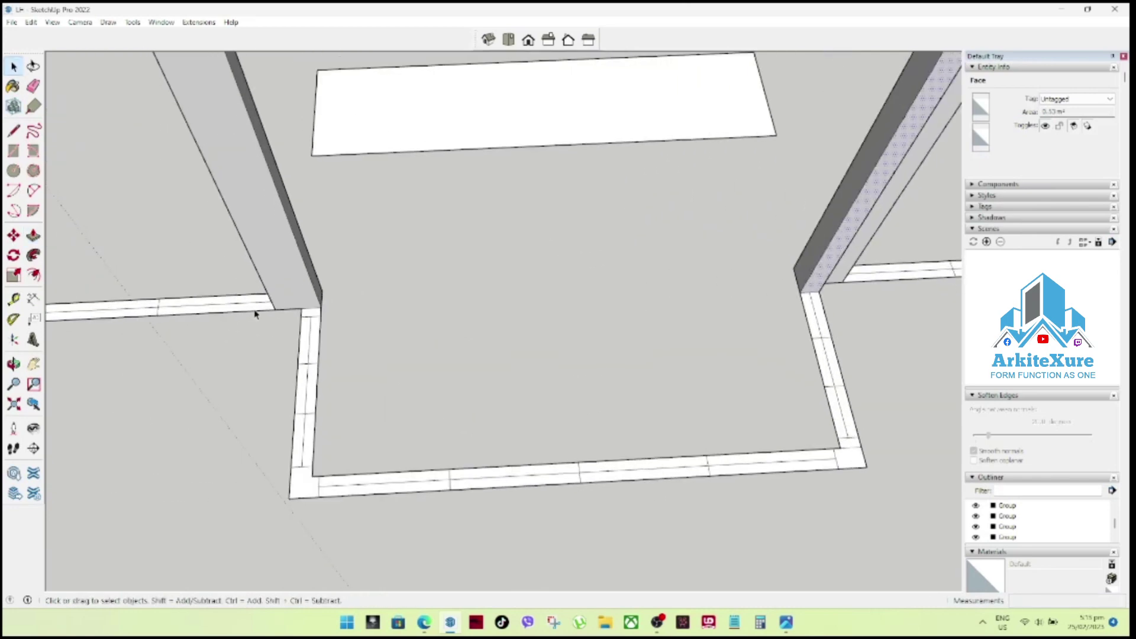
Cut a notch into the column base by offsetting its vertical edge and pushing the narrow face.
{"action": "middle_click_drag", "start_coordinate": [274, 314], "coordinate": [419, 249]}
{"action": "scroll", "coordinate": [322, 385], "scroll_direction": "up", "scroll_amount": 3}
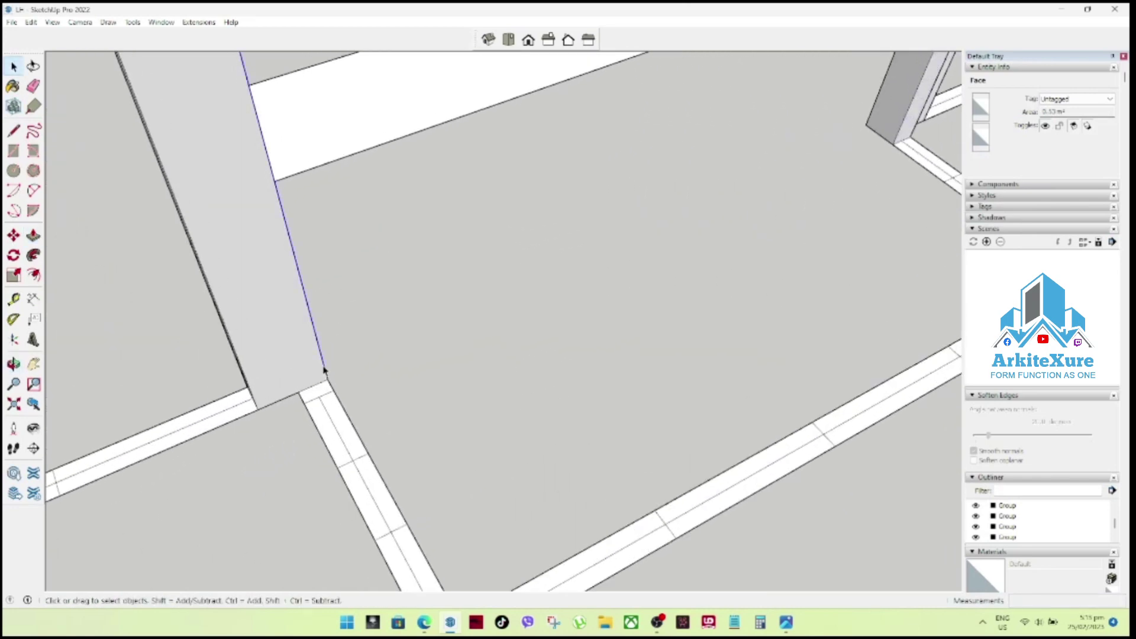
{"action": "left_click", "coordinate": [324, 369]}
{"action": "key", "text": "m"}
{"action": "left_click", "coordinate": [327, 379]}
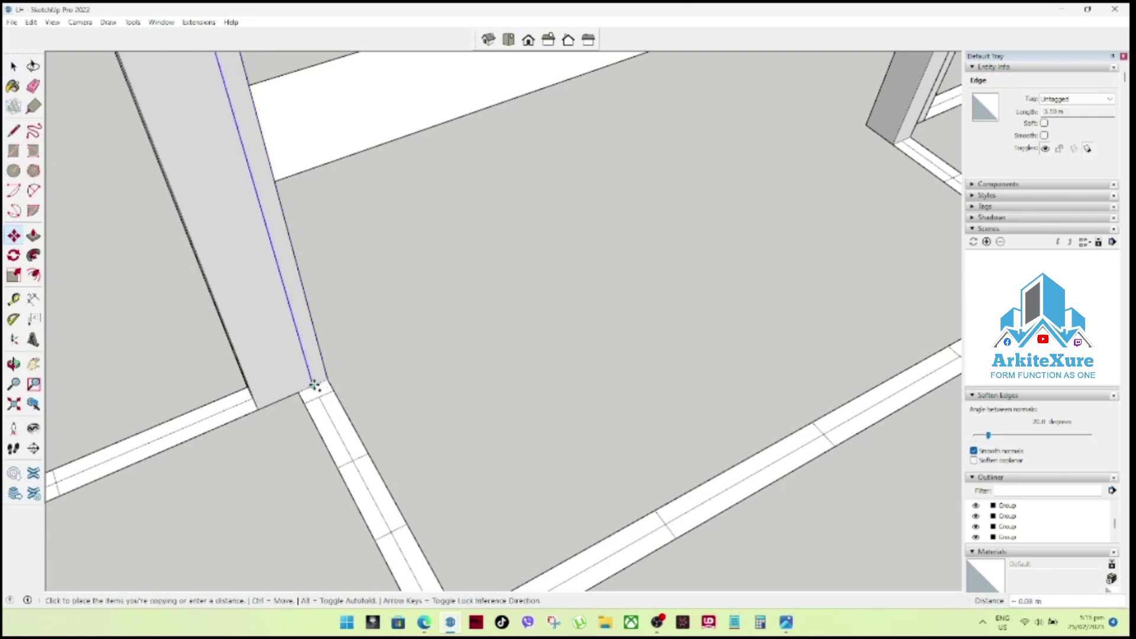
{"action": "left_click", "coordinate": [303, 386]}
{"action": "key", "text": "space"}
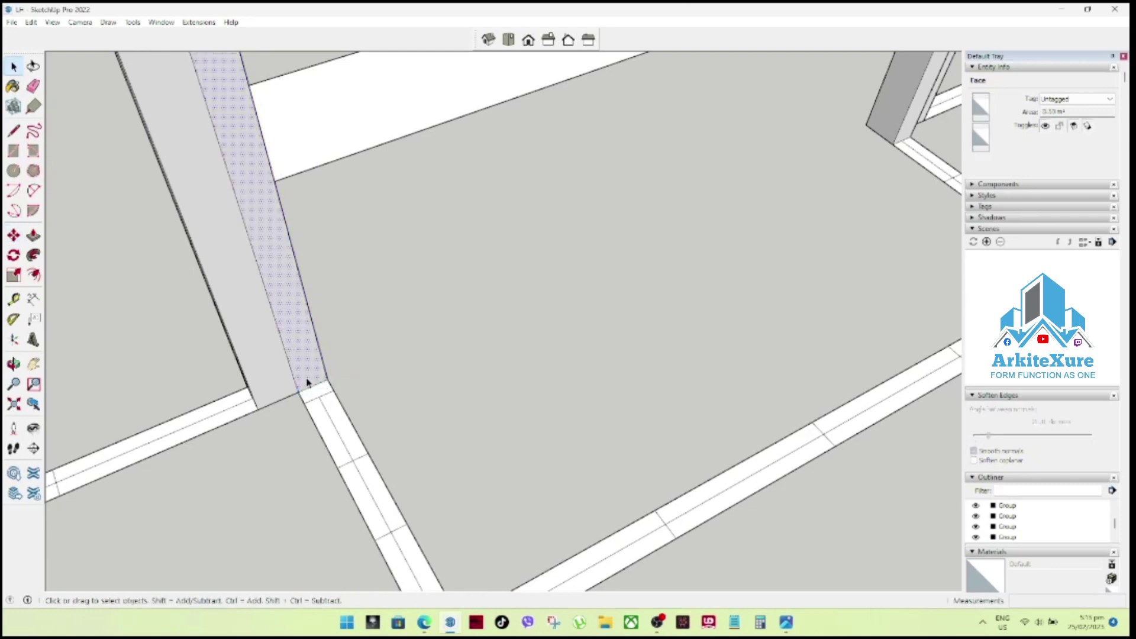
{"action": "key", "text": "p"}
{"action": "left_click", "coordinate": [308, 385]}
{"action": "left_click", "coordinate": [307, 408]}
{"action": "key", "text": "space"}
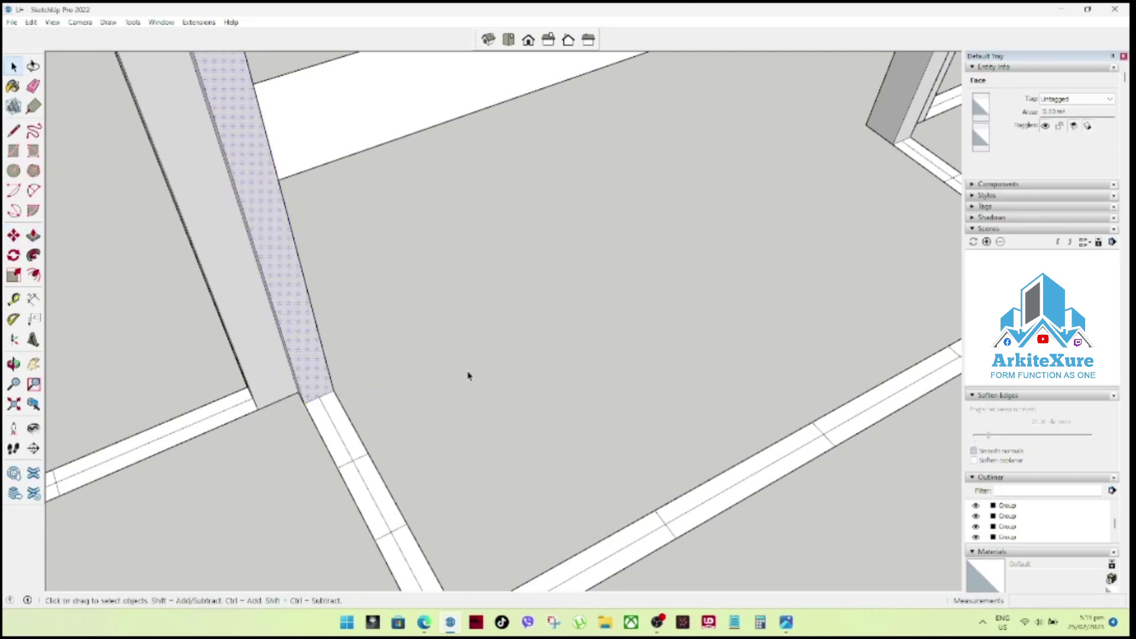
Raise the corner jamb face up to 3.50 m height.
{"action": "scroll", "coordinate": [468, 377], "scroll_direction": "down", "scroll_amount": 3}
{"action": "scroll", "coordinate": [467, 377], "scroll_direction": "down", "scroll_amount": 3}
{"action": "scroll", "coordinate": [468, 377], "scroll_direction": "down", "scroll_amount": 3}
{"action": "scroll", "coordinate": [207, 484], "scroll_direction": "up", "scroll_amount": 2}
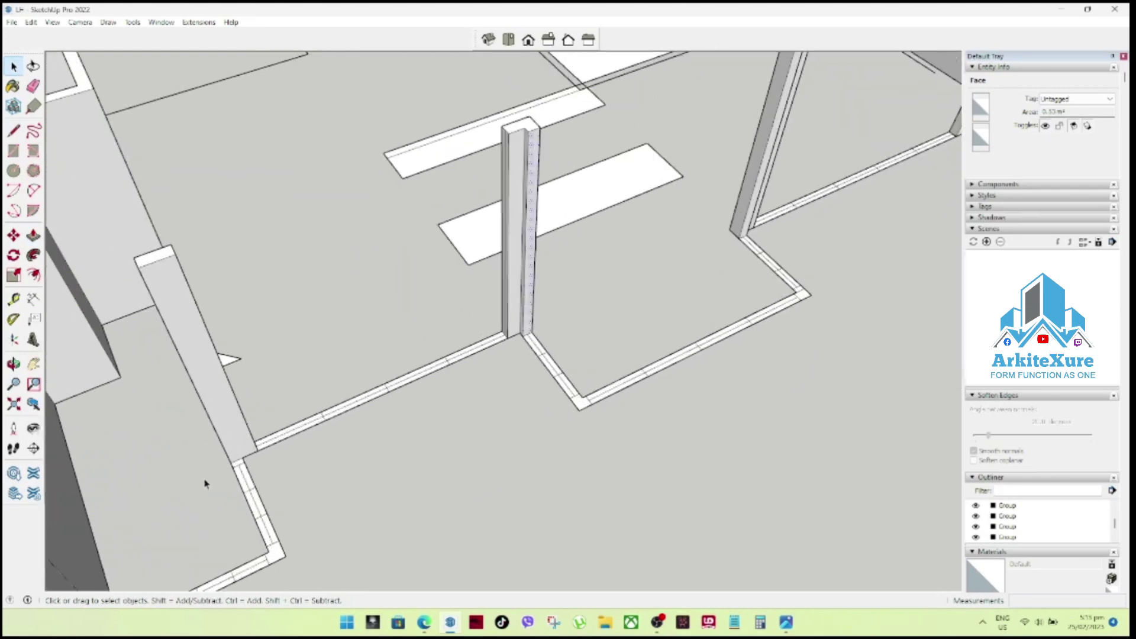
{"action": "scroll", "coordinate": [224, 479], "scroll_direction": "up", "scroll_amount": 2}
{"action": "scroll", "coordinate": [234, 470], "scroll_direction": "up", "scroll_amount": 2}
{"action": "scroll", "coordinate": [241, 462], "scroll_direction": "up", "scroll_amount": 2}
{"action": "scroll", "coordinate": [242, 462], "scroll_direction": "up", "scroll_amount": 1}
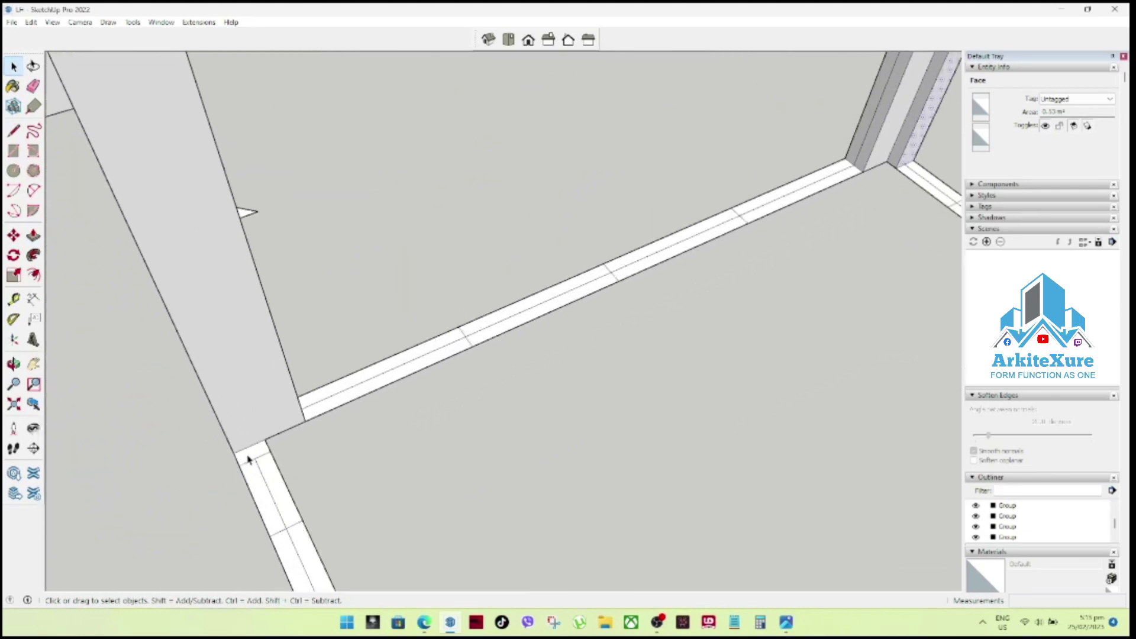
{"action": "key", "text": "p"}
{"action": "scroll", "coordinate": [302, 441], "scroll_direction": "down", "scroll_amount": 2}
{"action": "scroll", "coordinate": [302, 438], "scroll_direction": "down", "scroll_amount": 2}
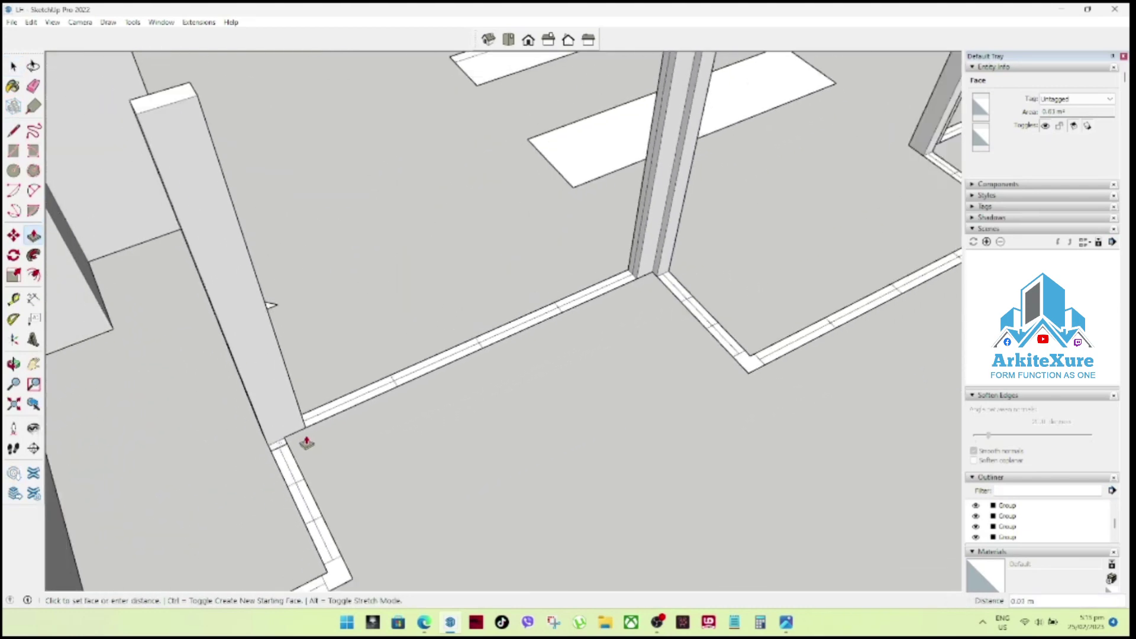
{"action": "scroll", "coordinate": [302, 438], "scroll_direction": "down", "scroll_amount": 1}
{"action": "left_click", "coordinate": [300, 439]}
{"action": "left_click", "coordinate": [234, 213]}
{"action": "key", "text": "space"}
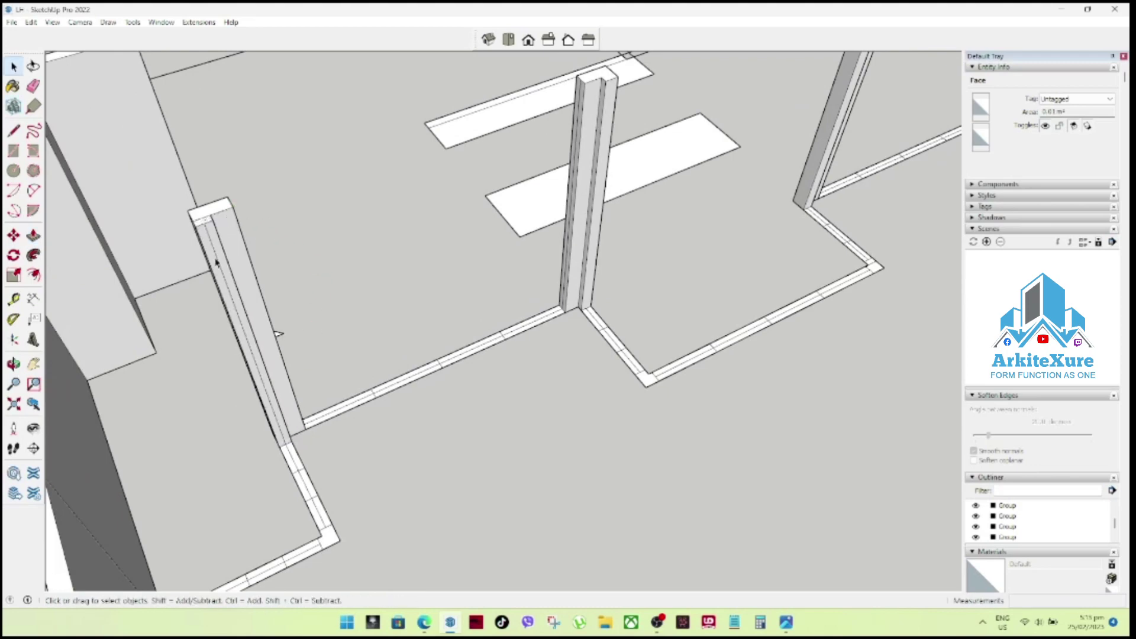
Move on to the next doorway and pick its wall-end corner face.
{"action": "scroll", "coordinate": [217, 260], "scroll_direction": "up", "scroll_amount": 1}
{"action": "left_click", "coordinate": [218, 260]}
{"action": "scroll", "coordinate": [217, 261], "scroll_direction": "down", "scroll_amount": 3}
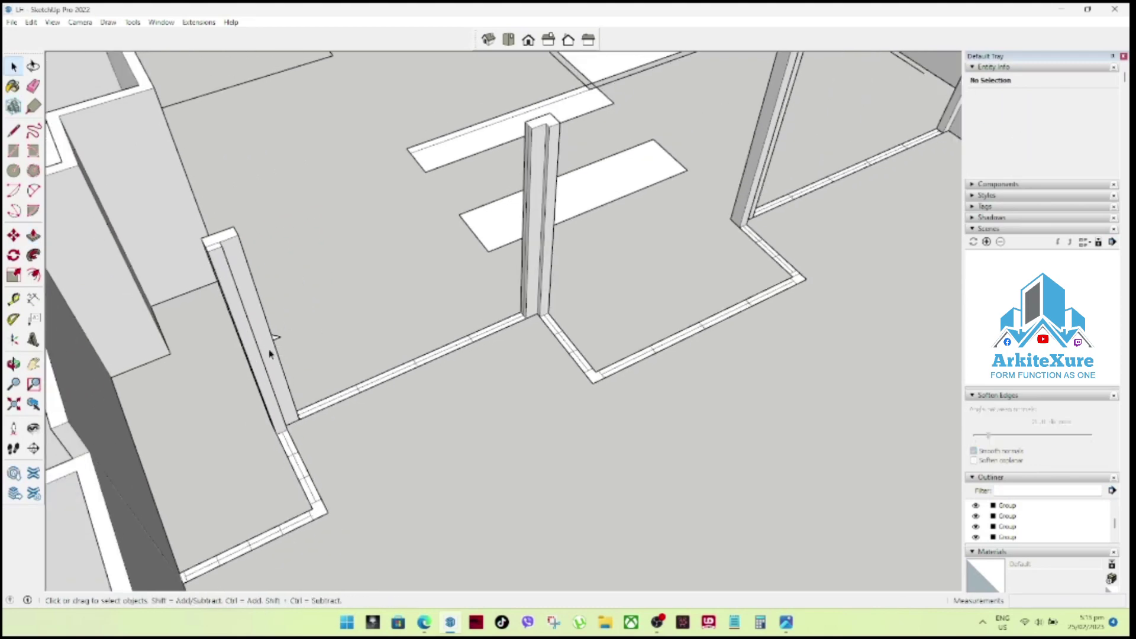
{"action": "scroll", "coordinate": [272, 348], "scroll_direction": "down", "scroll_amount": 2}
{"action": "middle_click_drag", "start_coordinate": [376, 388], "coordinate": [300, 386]}
{"action": "scroll", "coordinate": [294, 314], "scroll_direction": "up", "scroll_amount": 4}
{"action": "scroll", "coordinate": [276, 391], "scroll_direction": "up", "scroll_amount": 2}
{"action": "left_click", "coordinate": [310, 364]}
{"action": "key", "text": "p"}
{"action": "left_click_drag", "start_coordinate": [310, 364], "coordinate": [310, 355]}
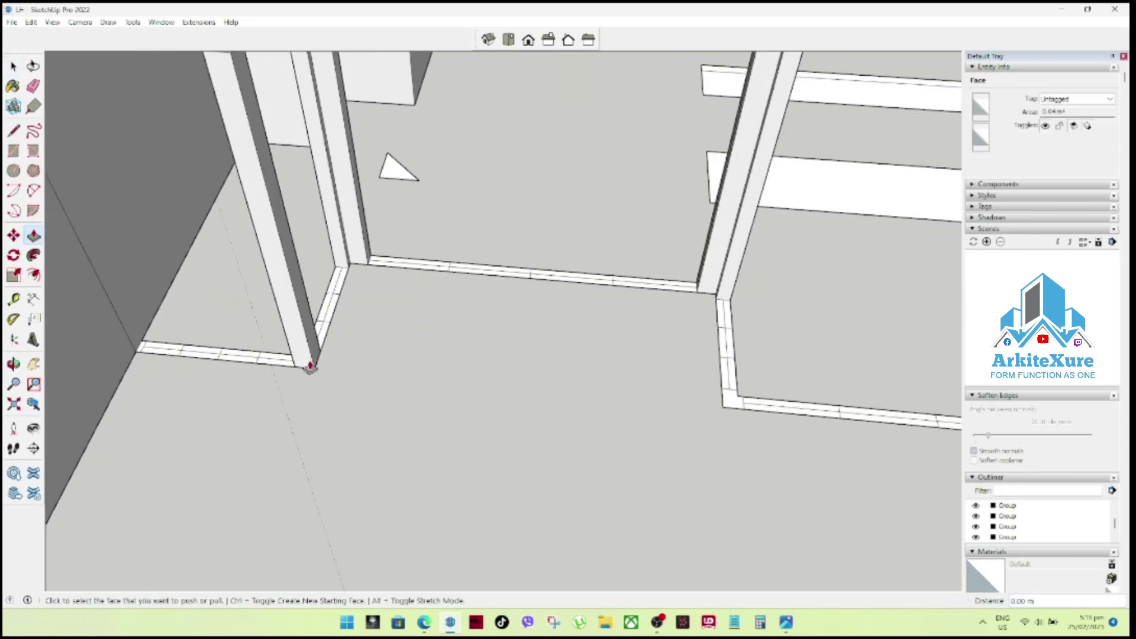
{"action": "middle_click_drag", "start_coordinate": [286, 370], "coordinate": [614, 403]}
{"action": "scroll", "coordinate": [613, 403], "scroll_direction": "up", "scroll_amount": 2}
Delete the stray corner edge at the next doorway's wall end.
{"action": "key", "text": "p"}
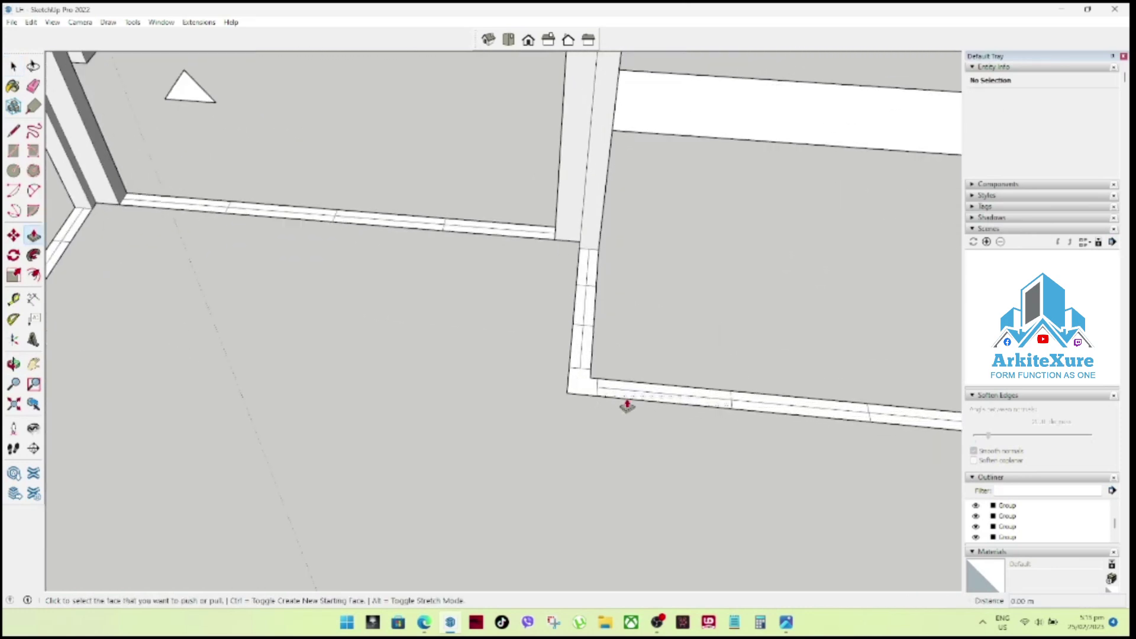
{"action": "scroll", "coordinate": [354, 386], "scroll_direction": "down", "scroll_amount": 1}
{"action": "mouse_move", "coordinate": [354, 386]}
{"action": "middle_mouse_down"}
{"action": "mouse_move", "coordinate": [248, 338]}
{"action": "mouse_move", "coordinate": [751, 413]}
{"action": "middle_mouse_up"}
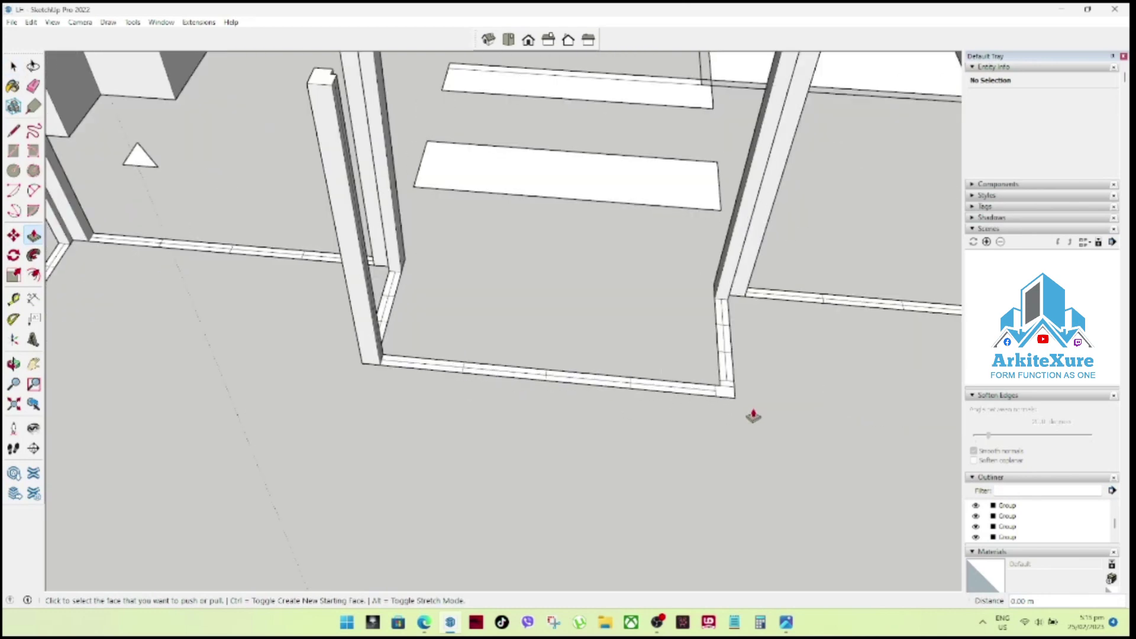
{"action": "scroll", "coordinate": [725, 393], "scroll_direction": "up", "scroll_amount": 2}
{"action": "key", "text": "space"}
{"action": "left_click", "coordinate": [725, 391]}
{"action": "scroll", "coordinate": [727, 385], "scroll_direction": "up", "scroll_amount": 1}
{"action": "key", "text": "Delete"}
Orbit around the door openings to check the raised jambs.
{"action": "key", "text": "p"}
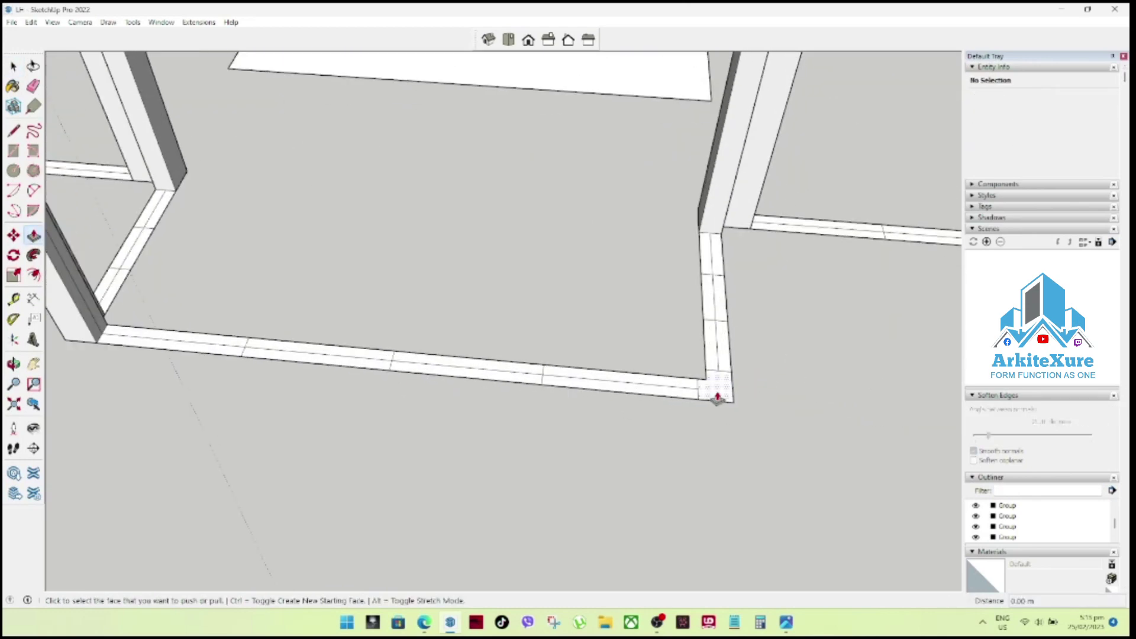
{"action": "scroll", "coordinate": [728, 396], "scroll_direction": "down", "scroll_amount": 1}
{"action": "scroll", "coordinate": [708, 396], "scroll_direction": "down", "scroll_amount": 2}
{"action": "scroll", "coordinate": [612, 383], "scroll_direction": "down", "scroll_amount": 2}
{"action": "scroll", "coordinate": [632, 371], "scroll_direction": "down", "scroll_amount": 2}
{"action": "scroll", "coordinate": [632, 368], "scroll_direction": "down", "scroll_amount": 3}
{"action": "middle_click_drag", "start_coordinate": [703, 370], "coordinate": [398, 325]}
{"action": "scroll", "coordinate": [398, 325], "scroll_direction": "up", "scroll_amount": 2}
{"action": "scroll", "coordinate": [515, 315], "scroll_direction": "up", "scroll_amount": 2}
{"action": "mouse_move", "coordinate": [526, 340]}
{"action": "middle_mouse_down"}
{"action": "mouse_move", "coordinate": [545, 389]}
{"action": "mouse_move", "coordinate": [505, 330]}
{"action": "mouse_move", "coordinate": [518, 354]}
{"action": "middle_mouse_up"}
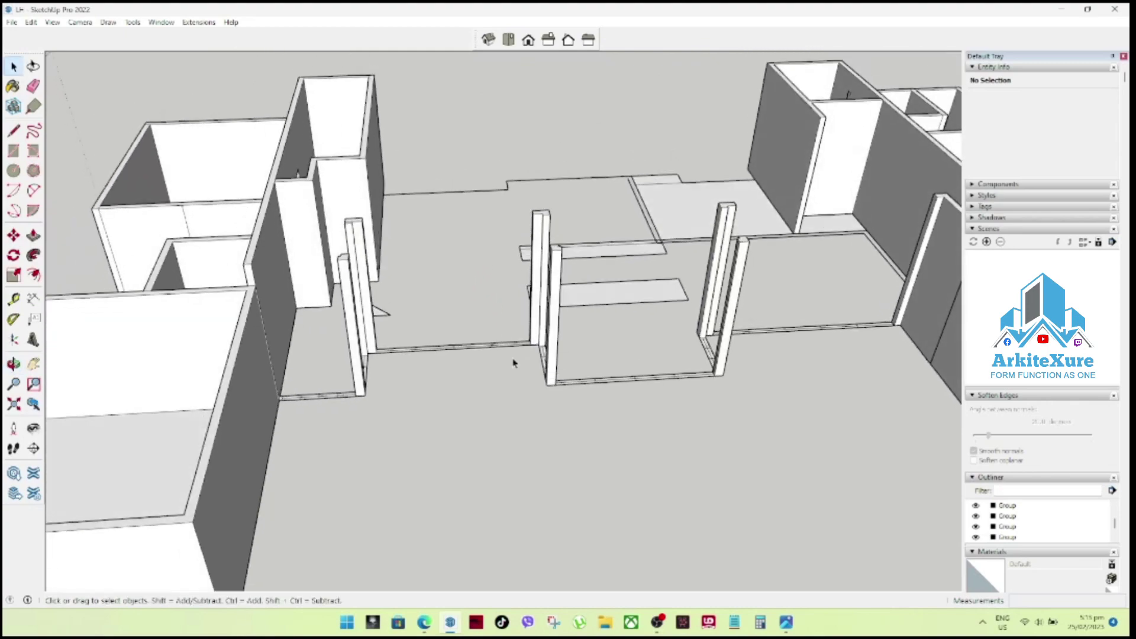
{"action": "scroll", "coordinate": [413, 314], "scroll_direction": "up", "scroll_amount": 2}
{"action": "mouse_move", "coordinate": [509, 292]}
{"action": "middle_mouse_down"}
{"action": "mouse_move", "coordinate": [436, 317]}
{"action": "mouse_move", "coordinate": [461, 278]}
{"action": "mouse_move", "coordinate": [529, 363]}
{"action": "mouse_move", "coordinate": [514, 361]}
{"action": "middle_mouse_up"}
{"action": "scroll", "coordinate": [509, 353], "scroll_direction": "up", "scroll_amount": 3}
{"action": "scroll", "coordinate": [499, 373], "scroll_direction": "up", "scroll_amount": 2}
{"action": "scroll", "coordinate": [498, 379], "scroll_direction": "up", "scroll_amount": 1}
{"action": "mouse_move", "coordinate": [573, 338]}
{"action": "middle_mouse_down"}
{"action": "mouse_move", "coordinate": [588, 337]}
{"action": "mouse_move", "coordinate": [540, 351]}
{"action": "middle_mouse_up"}
Draw a 3 m vertical edge from the border strip to the jamb top, undoing the stray diagonal.
{"action": "key", "text": "l"}
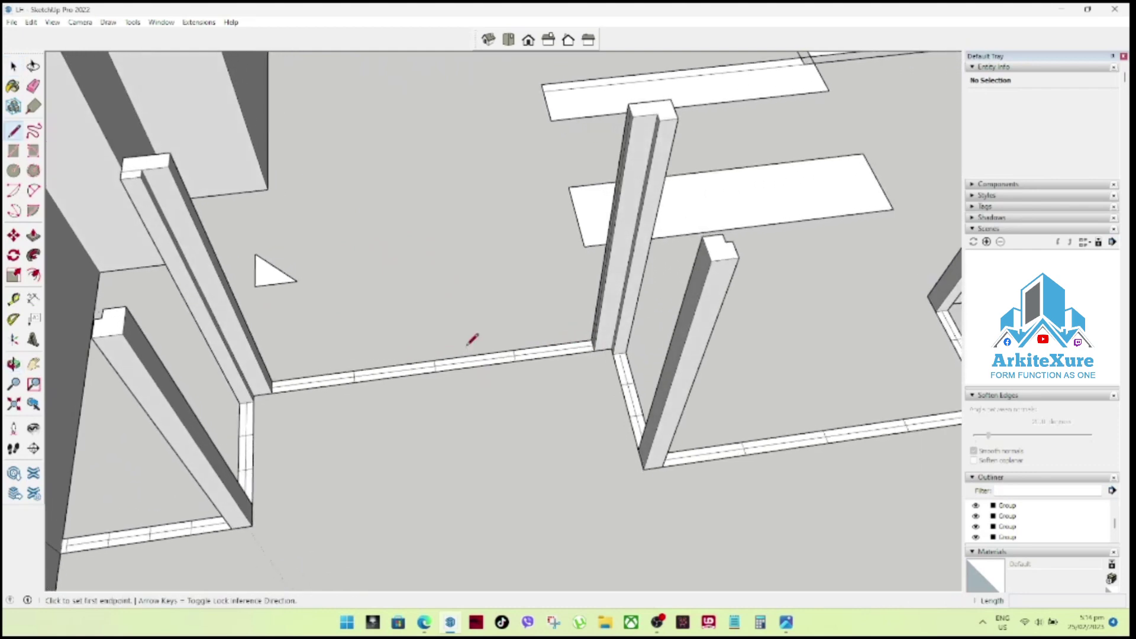
{"action": "left_click", "coordinate": [434, 359]}
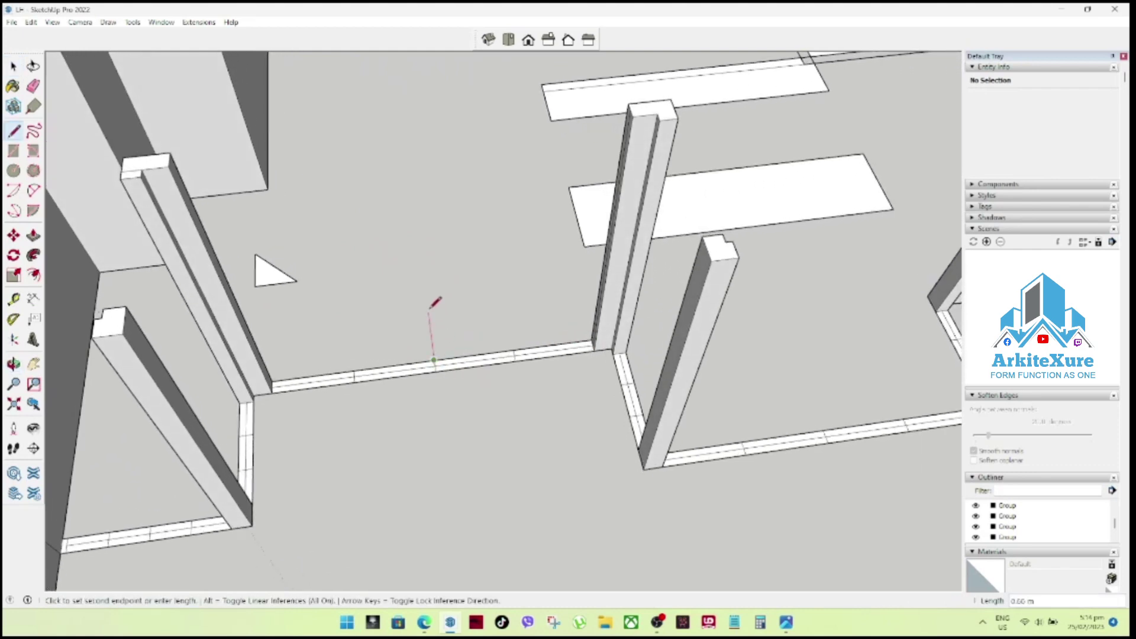
{"action": "key", "text": "Return"}
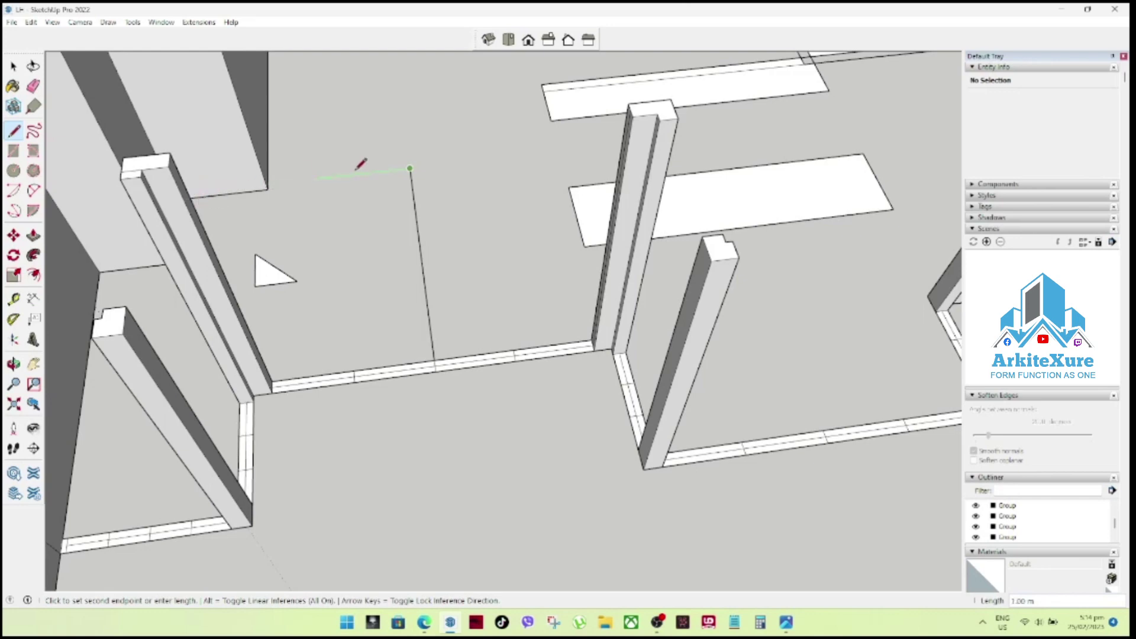
{"action": "left_click", "coordinate": [623, 141]}
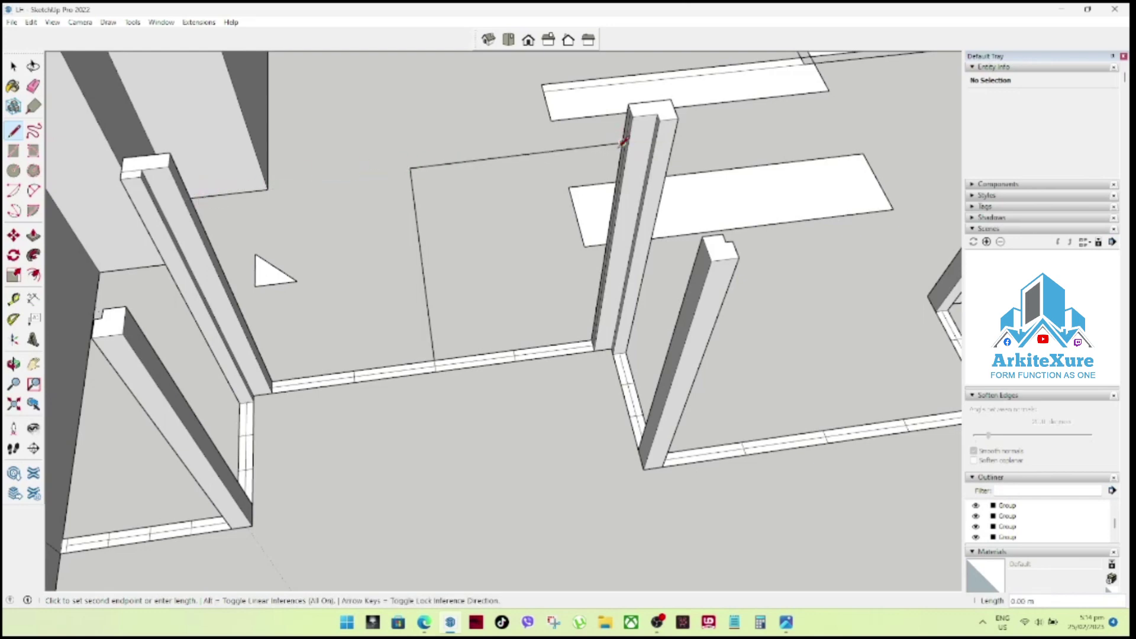
{"action": "mouse_move", "coordinate": [627, 153]}
{"action": "middle_mouse_down"}
{"action": "mouse_move", "coordinate": [782, 92]}
{"action": "mouse_move", "coordinate": [882, 97]}
{"action": "mouse_move", "coordinate": [761, 153]}
{"action": "middle_mouse_up"}
{"action": "key", "text": "space"}
{"action": "key", "text": "ctrl+z"}
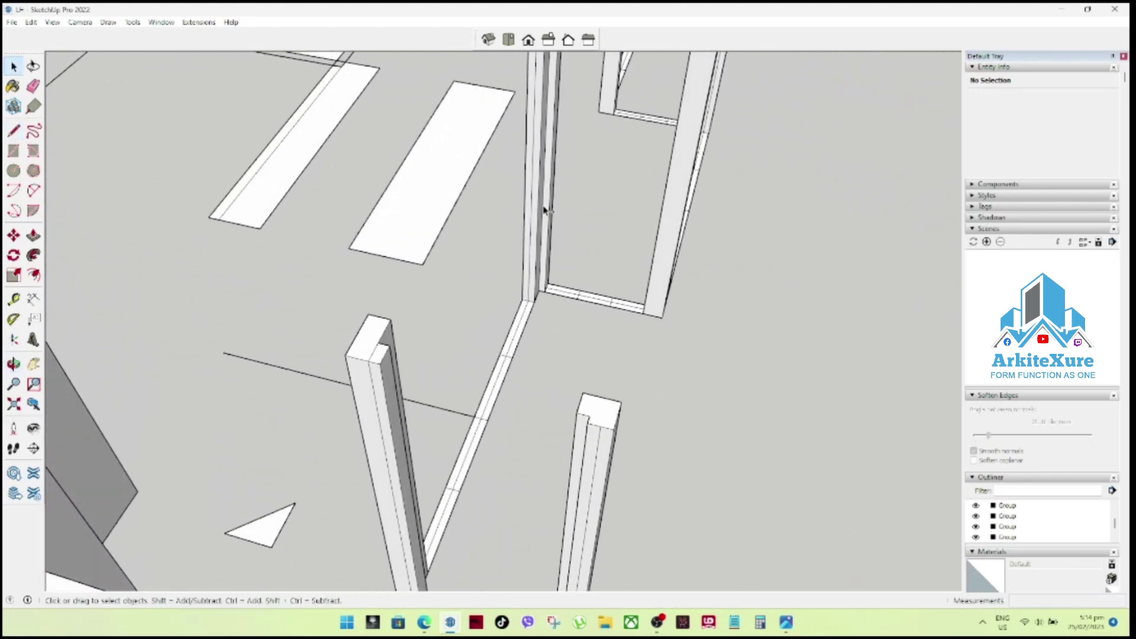
{"action": "scroll", "coordinate": [545, 208], "scroll_direction": "down", "scroll_amount": 2}
{"action": "middle_click_drag", "start_coordinate": [527, 223], "coordinate": [367, 274]}
{"action": "scroll", "coordinate": [522, 274], "scroll_direction": "down", "scroll_amount": 3}
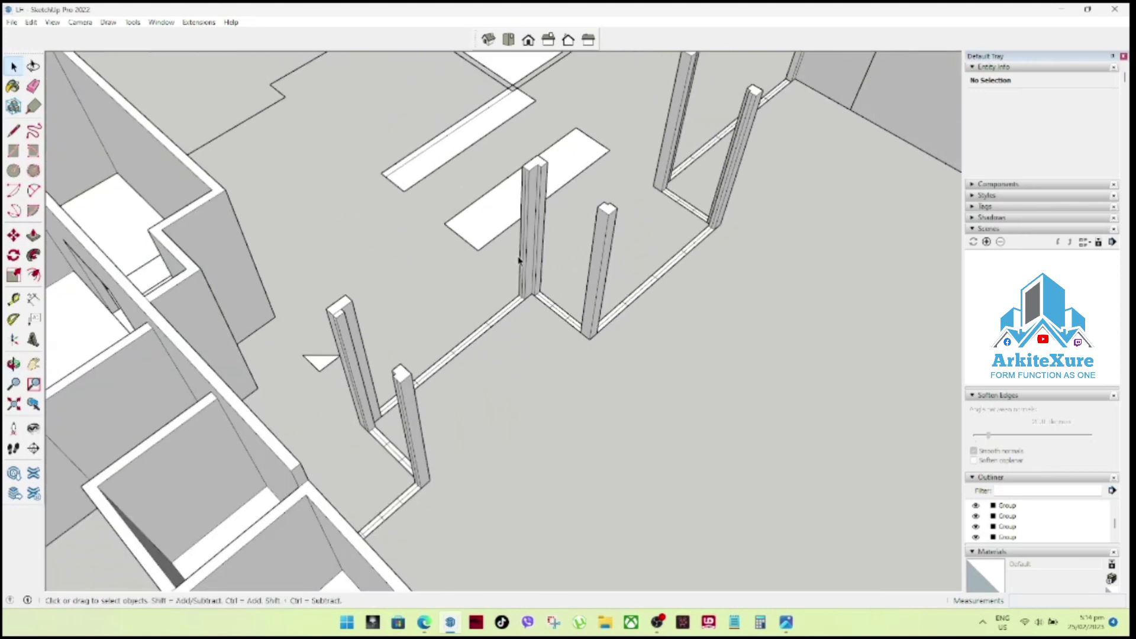
{"action": "scroll", "coordinate": [531, 176], "scroll_direction": "up", "scroll_amount": 5}
{"action": "scroll", "coordinate": [530, 176], "scroll_direction": "up", "scroll_amount": 2}
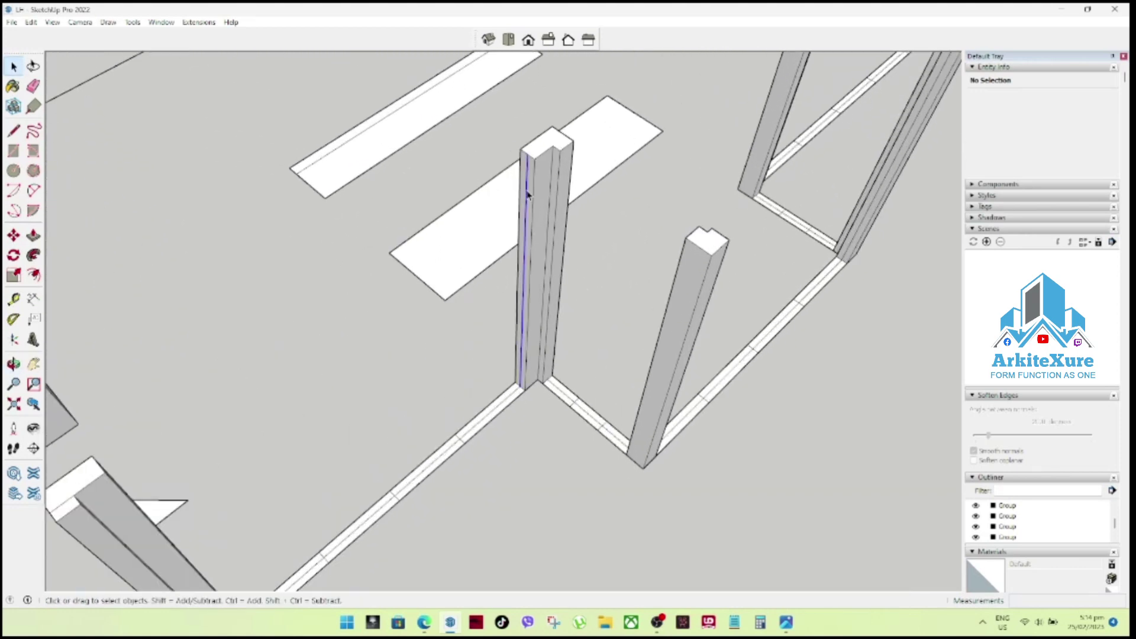
{"action": "left_click", "coordinate": [528, 195]}
{"action": "left_click", "coordinate": [627, 246]}
{"action": "mouse_move", "coordinate": [627, 247]}
{"action": "middle_mouse_down"}
{"action": "mouse_move", "coordinate": [457, 262]}
{"action": "mouse_move", "coordinate": [612, 292]}
{"action": "middle_mouse_up"}
{"action": "scroll", "coordinate": [612, 292], "scroll_direction": "down", "scroll_amount": 2}
{"action": "mouse_move", "coordinate": [484, 299]}
{"action": "middle_mouse_down"}
{"action": "mouse_move", "coordinate": [424, 302]}
{"action": "mouse_move", "coordinate": [318, 147]}
{"action": "middle_mouse_up"}
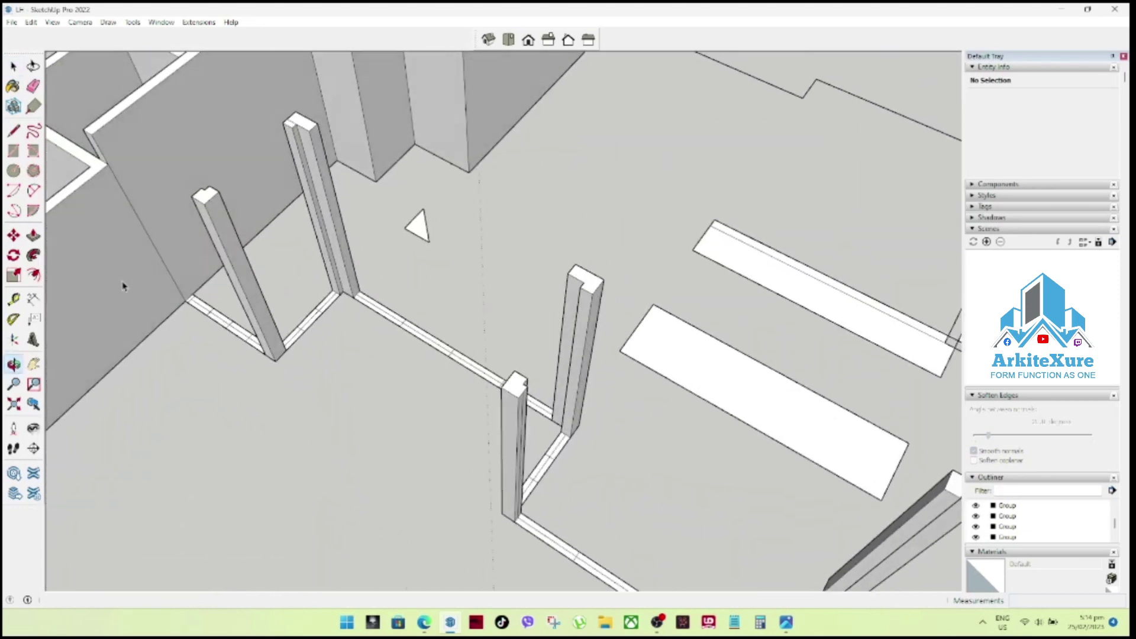
{"action": "scroll", "coordinate": [318, 147], "scroll_direction": "up", "scroll_amount": 2}
{"action": "scroll", "coordinate": [317, 147], "scroll_direction": "up", "scroll_amount": 2}
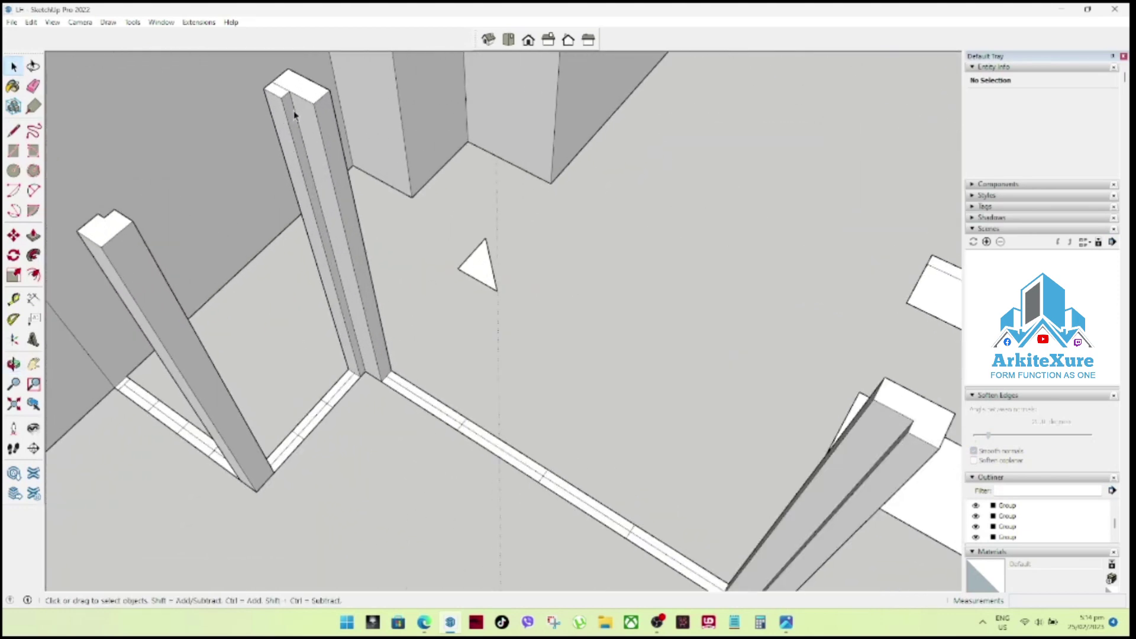
{"action": "scroll", "coordinate": [282, 90], "scroll_direction": "down", "scroll_amount": 2}
{"action": "middle_click_drag", "start_coordinate": [287, 107], "coordinate": [530, 207]}
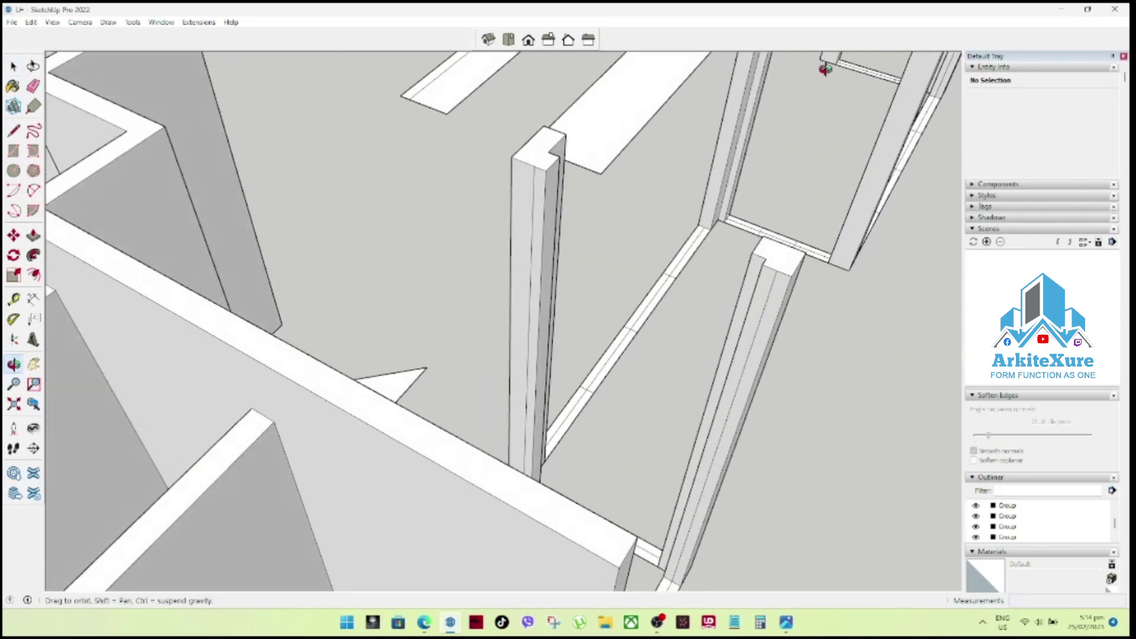
{"action": "scroll", "coordinate": [539, 205], "scroll_direction": "down", "scroll_amount": 2}
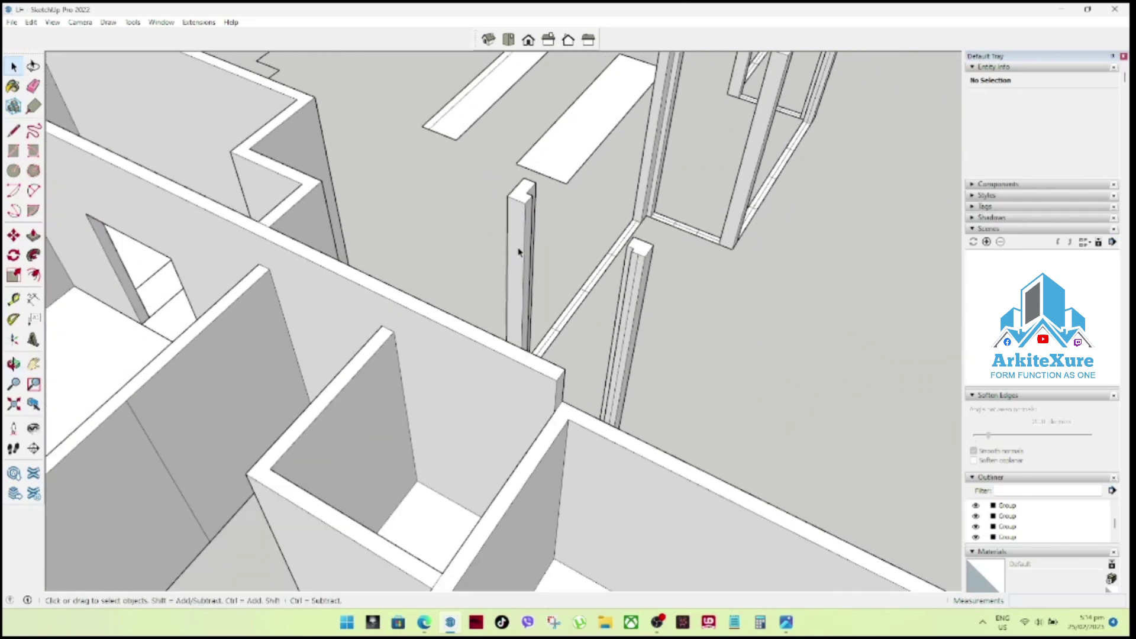
{"action": "middle_click_drag", "start_coordinate": [521, 241], "coordinate": [548, 279]}
{"action": "scroll", "coordinate": [616, 317], "scroll_direction": "up", "scroll_amount": 2}
{"action": "scroll", "coordinate": [614, 296], "scroll_direction": "up", "scroll_amount": 2}
{"action": "scroll", "coordinate": [616, 297], "scroll_direction": "down", "scroll_amount": 2}
{"action": "mouse_move", "coordinate": [652, 300]}
{"action": "middle_mouse_down"}
{"action": "mouse_move", "coordinate": [535, 306]}
{"action": "mouse_move", "coordinate": [543, 325]}
{"action": "mouse_move", "coordinate": [240, 329]}
{"action": "middle_mouse_up"}
{"action": "scroll", "coordinate": [240, 329], "scroll_direction": "down", "scroll_amount": 2}
{"action": "mouse_move", "coordinate": [152, 324]}
{"action": "middle_mouse_down"}
{"action": "mouse_move", "coordinate": [875, 443]}
{"action": "mouse_move", "coordinate": [742, 257]}
{"action": "middle_mouse_up"}
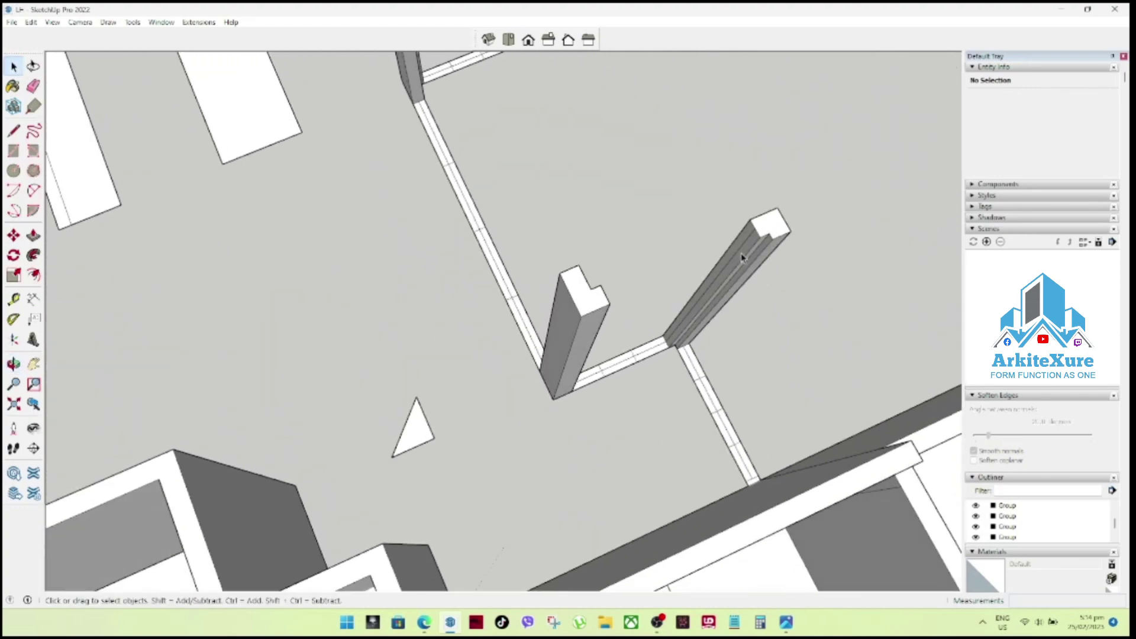
{"action": "scroll", "coordinate": [639, 304], "scroll_direction": "down", "scroll_amount": 2}
{"action": "scroll", "coordinate": [629, 228], "scroll_direction": "down", "scroll_amount": 1}
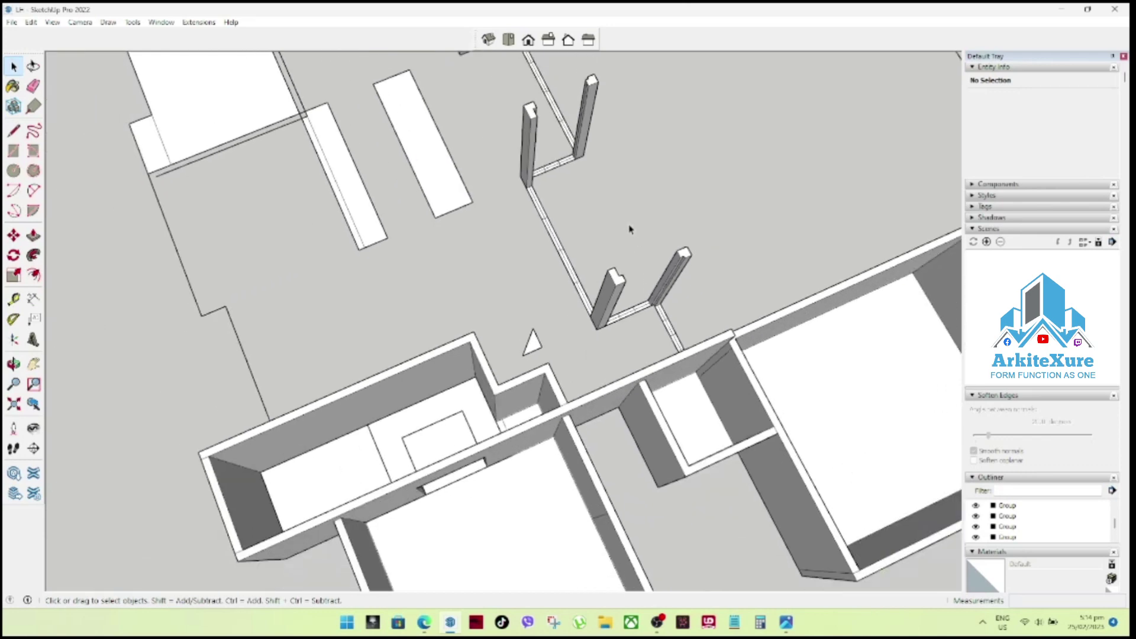
{"action": "scroll", "coordinate": [593, 92], "scroll_direction": "up", "scroll_amount": 3}
{"action": "scroll", "coordinate": [594, 92], "scroll_direction": "up", "scroll_amount": 2}
{"action": "scroll", "coordinate": [598, 112], "scroll_direction": "up", "scroll_amount": 1}
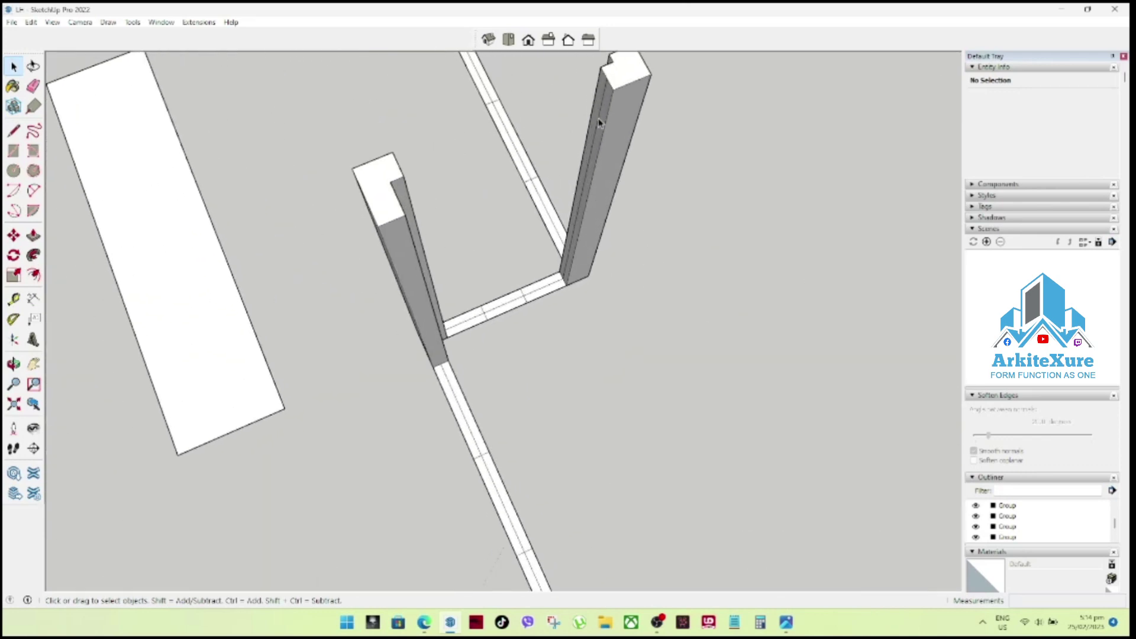
{"action": "scroll", "coordinate": [592, 184], "scroll_direction": "down", "scroll_amount": 2}
{"action": "mouse_move", "coordinate": [591, 203]}
{"action": "middle_mouse_down"}
{"action": "mouse_move", "coordinate": [664, 292]}
{"action": "mouse_move", "coordinate": [532, 268]}
{"action": "middle_mouse_up"}
{"action": "scroll", "coordinate": [845, 243], "scroll_direction": "up", "scroll_amount": 1}
{"action": "scroll", "coordinate": [769, 255], "scroll_direction": "up", "scroll_amount": 2}
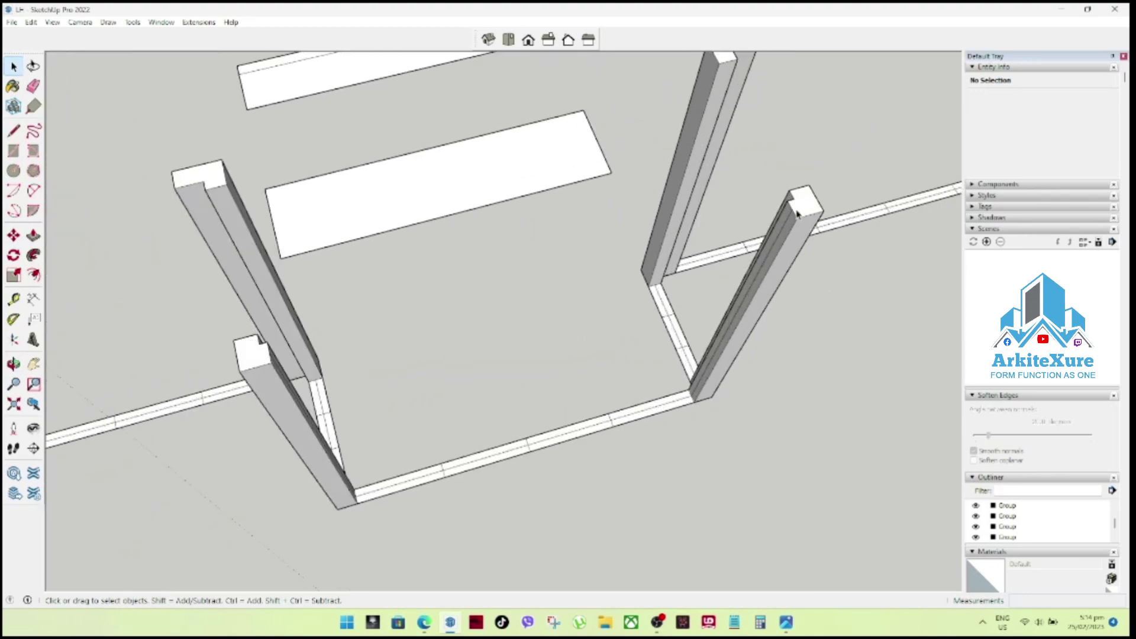
{"action": "scroll", "coordinate": [735, 262], "scroll_direction": "up", "scroll_amount": 2}
{"action": "scroll", "coordinate": [734, 262], "scroll_direction": "down", "scroll_amount": 3}
{"action": "scroll", "coordinate": [683, 275], "scroll_direction": "down", "scroll_amount": 2}
{"action": "mouse_move", "coordinate": [683, 275]}
{"action": "middle_mouse_down"}
{"action": "mouse_move", "coordinate": [752, 256]}
{"action": "mouse_move", "coordinate": [425, 167]}
{"action": "mouse_move", "coordinate": [569, 285]}
{"action": "middle_mouse_up"}
{"action": "scroll", "coordinate": [667, 368], "scroll_direction": "up", "scroll_amount": 2}
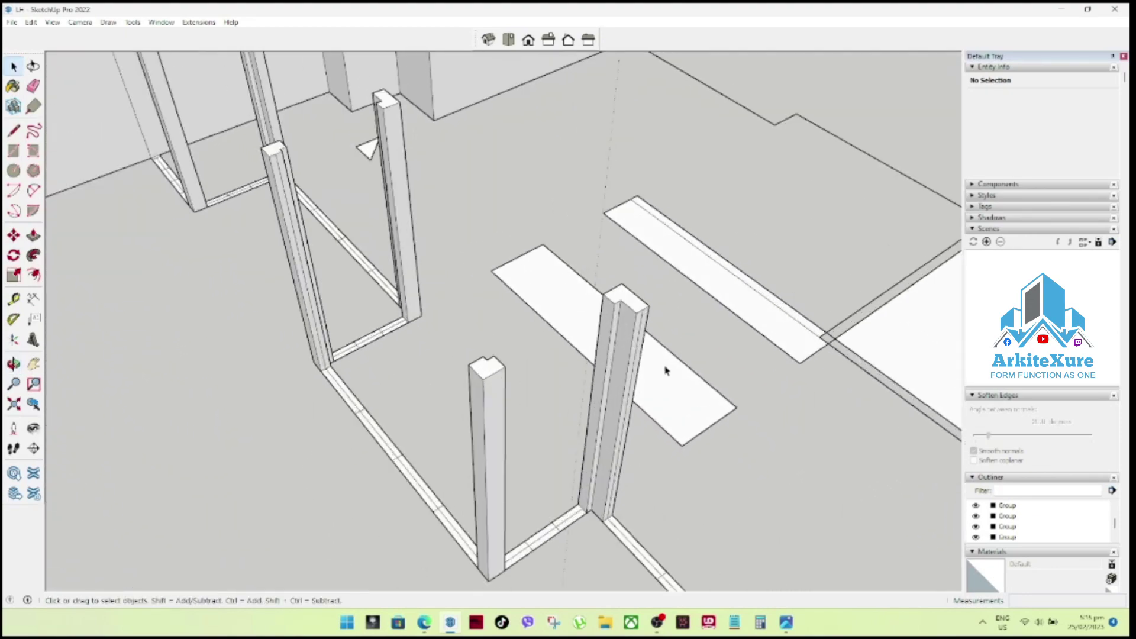
{"action": "scroll", "coordinate": [629, 351], "scroll_direction": "up", "scroll_amount": 2}
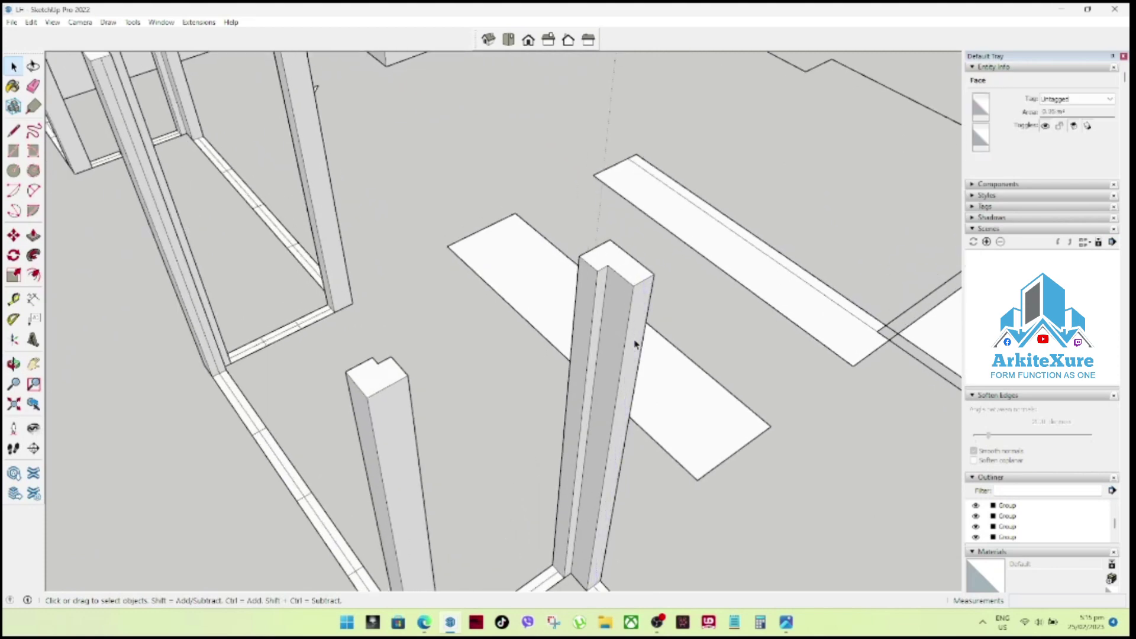
{"action": "scroll", "coordinate": [634, 343], "scroll_direction": "down", "scroll_amount": 2}
{"action": "scroll", "coordinate": [568, 317], "scroll_direction": "down", "scroll_amount": 2}
{"action": "scroll", "coordinate": [580, 299], "scroll_direction": "down", "scroll_amount": 2}
{"action": "scroll", "coordinate": [452, 293], "scroll_direction": "up", "scroll_amount": 2}
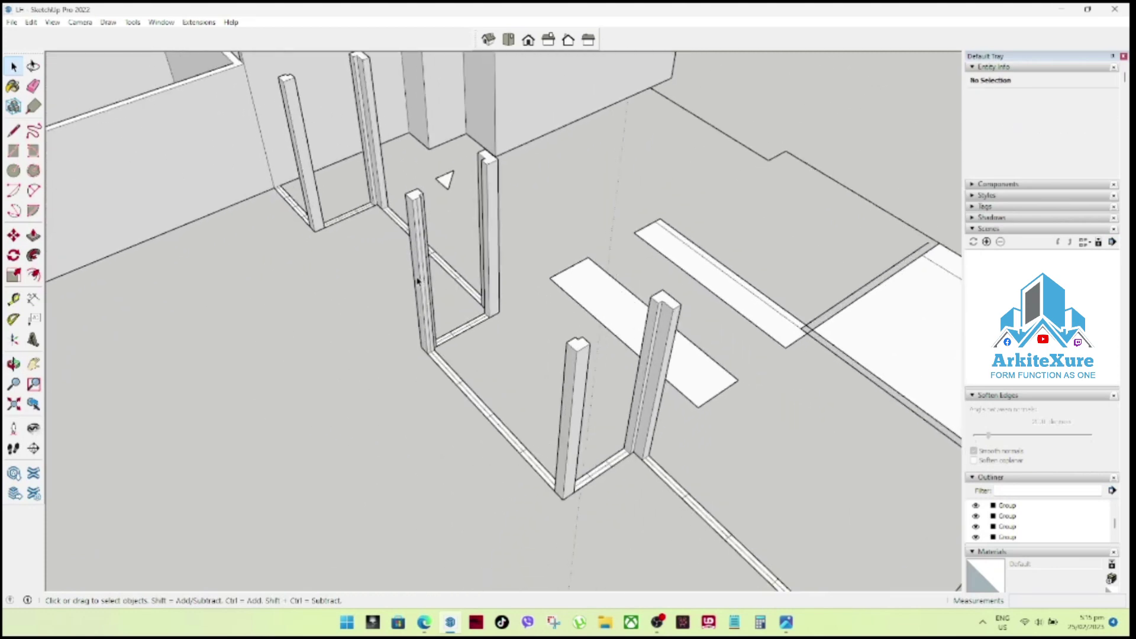
{"action": "scroll", "coordinate": [424, 189], "scroll_direction": "up", "scroll_amount": 2}
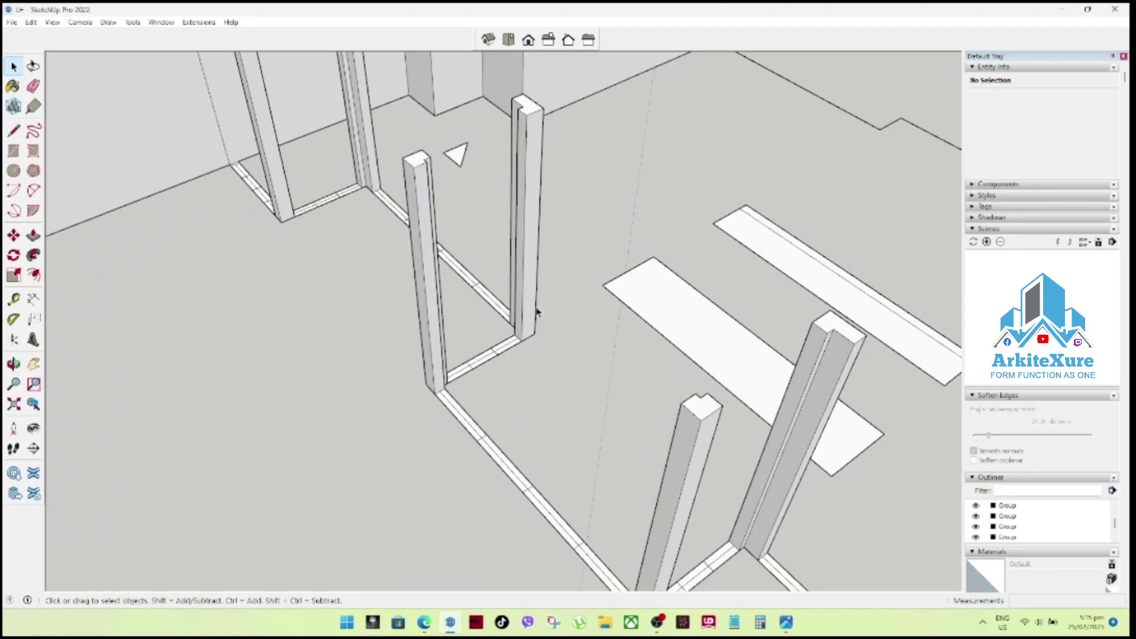
{"action": "scroll", "coordinate": [535, 312], "scroll_direction": "down", "scroll_amount": 2}
{"action": "scroll", "coordinate": [535, 312], "scroll_direction": "up", "scroll_amount": 2}
{"action": "mouse_move", "coordinate": [419, 145]}
{"action": "middle_mouse_down"}
{"action": "mouse_move", "coordinate": [540, 230]}
{"action": "mouse_move", "coordinate": [472, 243]}
{"action": "mouse_move", "coordinate": [609, 287]}
{"action": "mouse_move", "coordinate": [234, 261]}
{"action": "mouse_move", "coordinate": [644, 341]}
{"action": "mouse_move", "coordinate": [376, 300]}
{"action": "mouse_move", "coordinate": [520, 315]}
{"action": "mouse_move", "coordinate": [426, 257]}
{"action": "mouse_move", "coordinate": [416, 290]}
{"action": "mouse_move", "coordinate": [435, 309]}
{"action": "middle_mouse_up"}
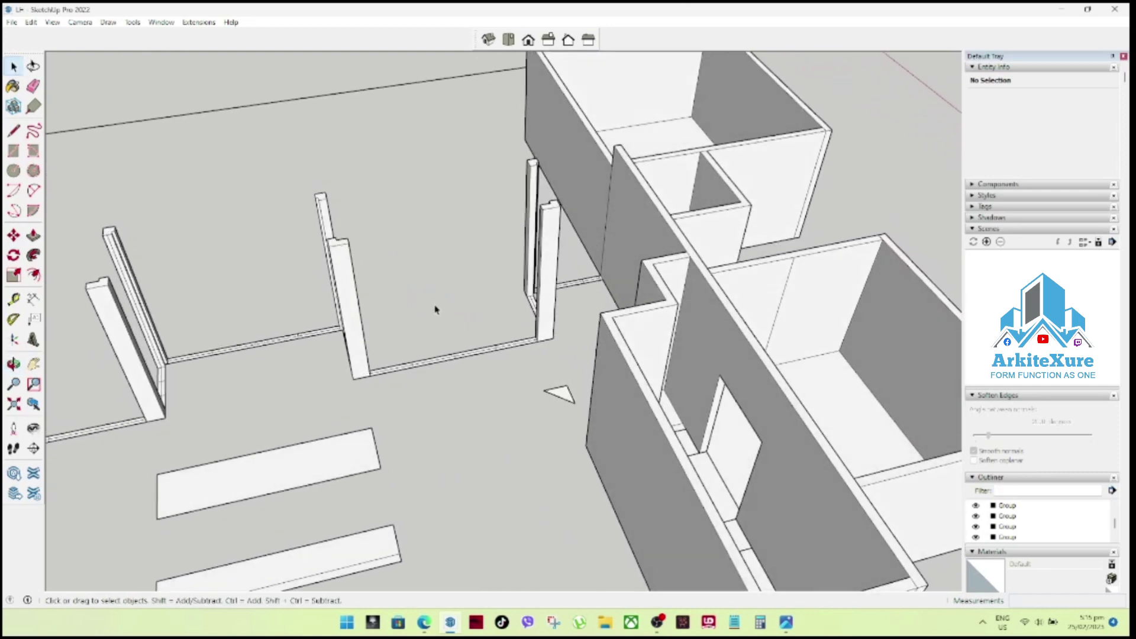
{"action": "left_click", "coordinate": [13, 130]}
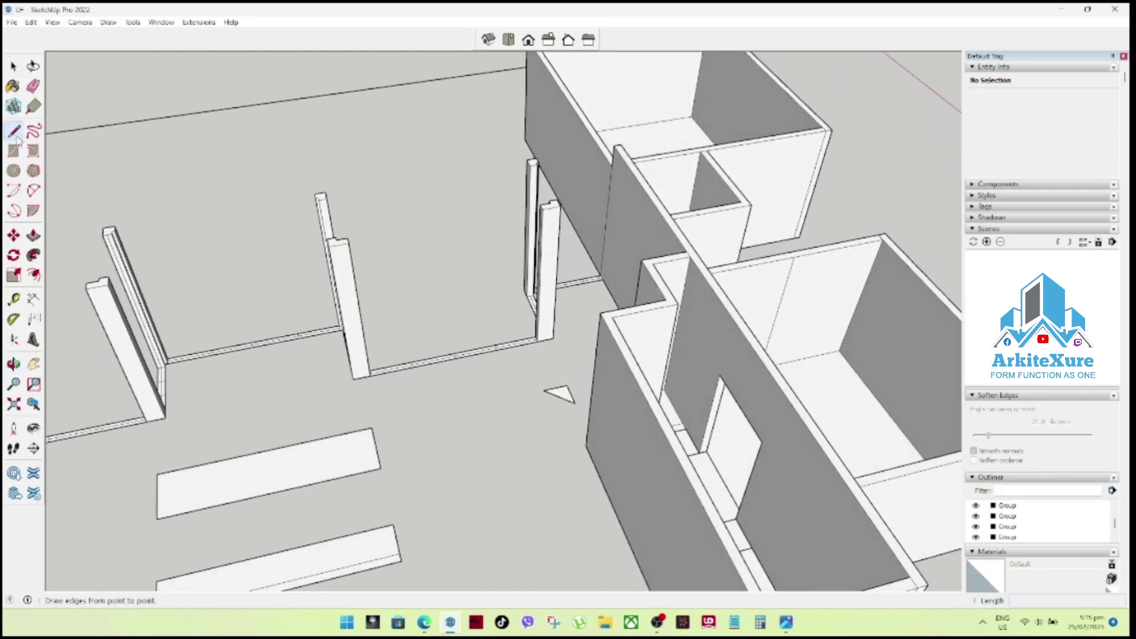
Draw a 2.48 m vertical line up the jamb and close the outline between the two posts.
{"action": "scroll", "coordinate": [553, 337], "scroll_direction": "up", "scroll_amount": 1}
{"action": "scroll", "coordinate": [546, 336], "scroll_direction": "up", "scroll_amount": 2}
{"action": "left_click", "coordinate": [542, 337]}
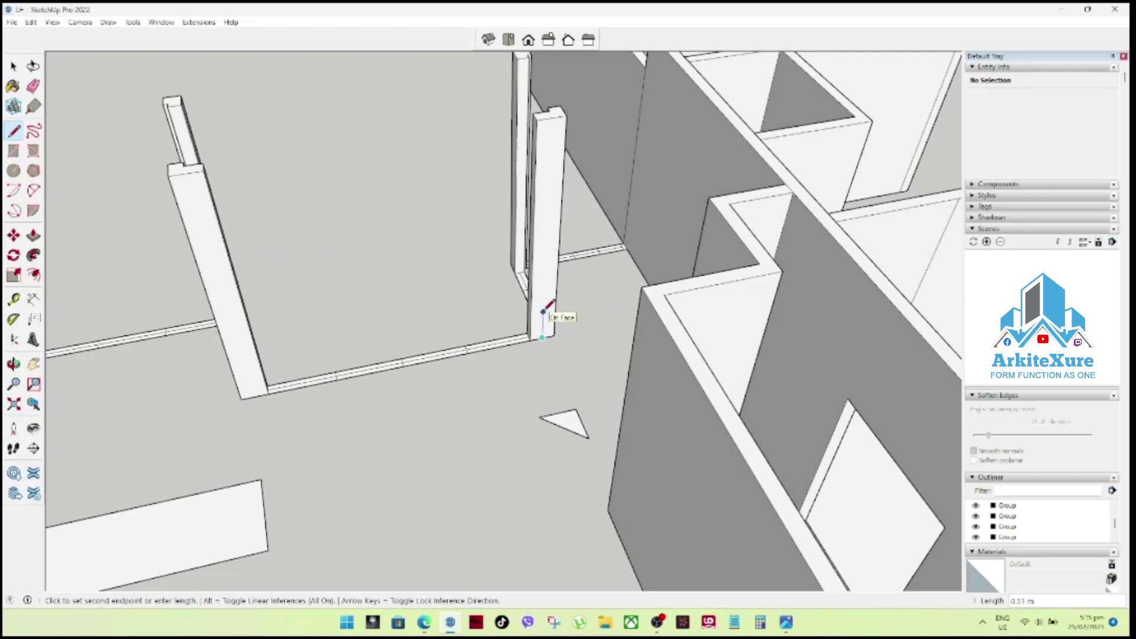
{"action": "key", "text": "Return"}
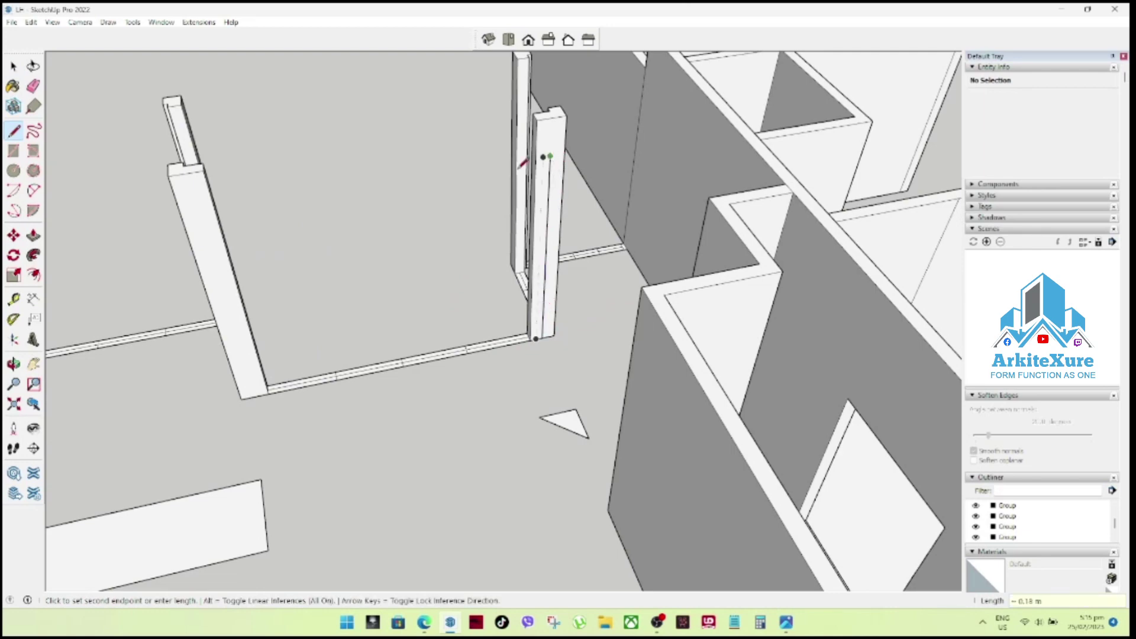
{"action": "left_click", "coordinate": [214, 210]}
{"action": "key", "text": "space"}
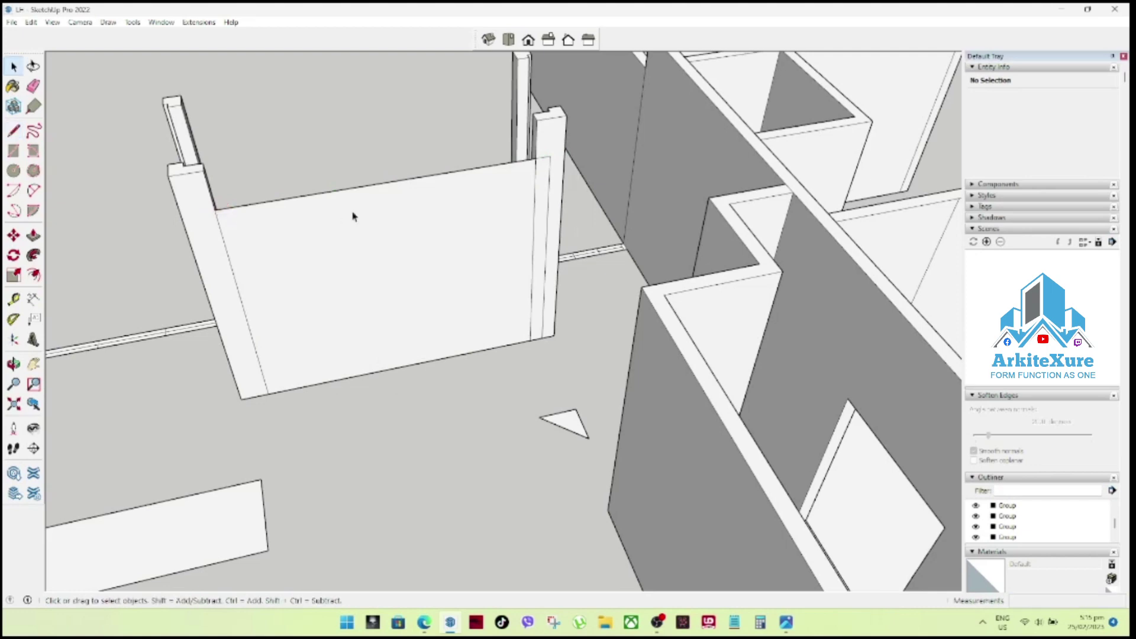
Delete the new wall face between the posts, keeping its edges.
{"action": "left_click", "coordinate": [548, 193]}
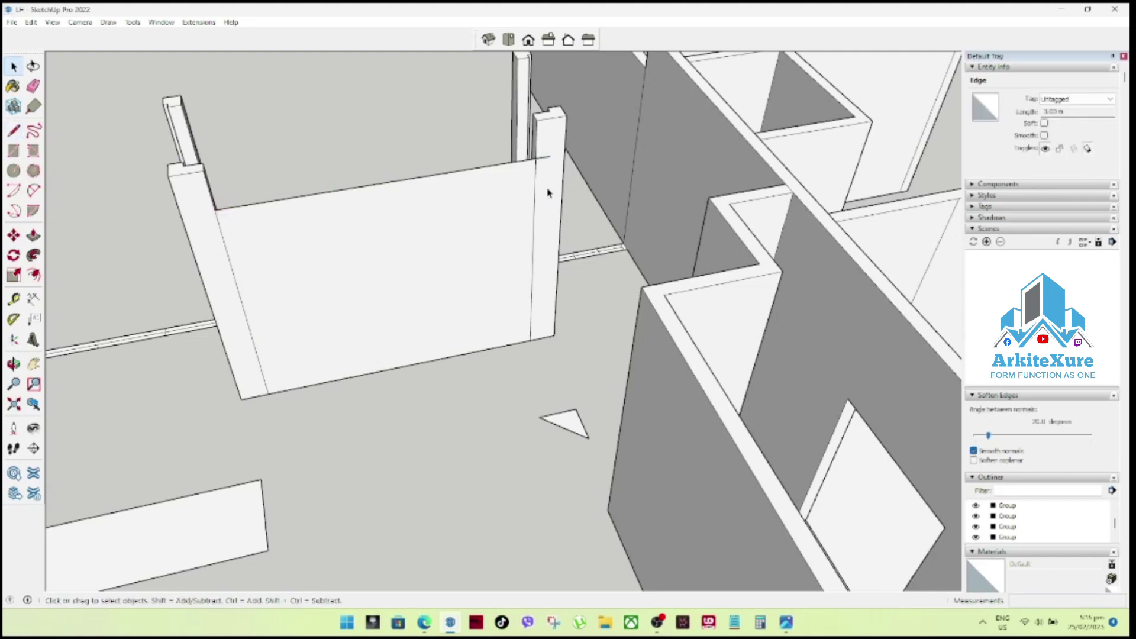
{"action": "key", "text": "Escape"}
{"action": "left_click", "coordinate": [450, 312]}
{"action": "key", "text": "Delete"}
{"action": "mouse_move", "coordinate": [452, 295]}
{"action": "middle_mouse_down"}
{"action": "mouse_move", "coordinate": [330, 312]}
{"action": "mouse_move", "coordinate": [337, 284]}
{"action": "middle_mouse_up"}
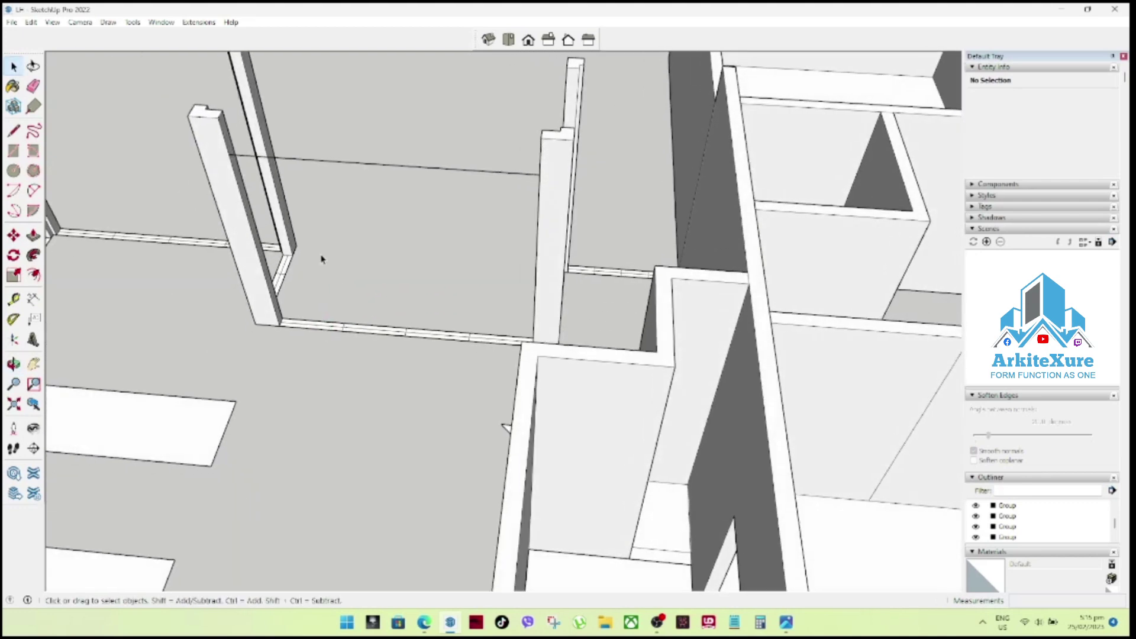
{"action": "scroll", "coordinate": [242, 128], "scroll_direction": "up", "scroll_amount": 2}
{"action": "scroll", "coordinate": [243, 128], "scroll_direction": "up", "scroll_amount": 3}
{"action": "scroll", "coordinate": [264, 155], "scroll_direction": "down", "scroll_amount": 2}
{"action": "scroll", "coordinate": [269, 157], "scroll_direction": "down", "scroll_amount": 1}
Extrude the face between the post tops into a header beam.
{"action": "key", "text": "l"}
{"action": "left_click", "coordinate": [202, 149]}
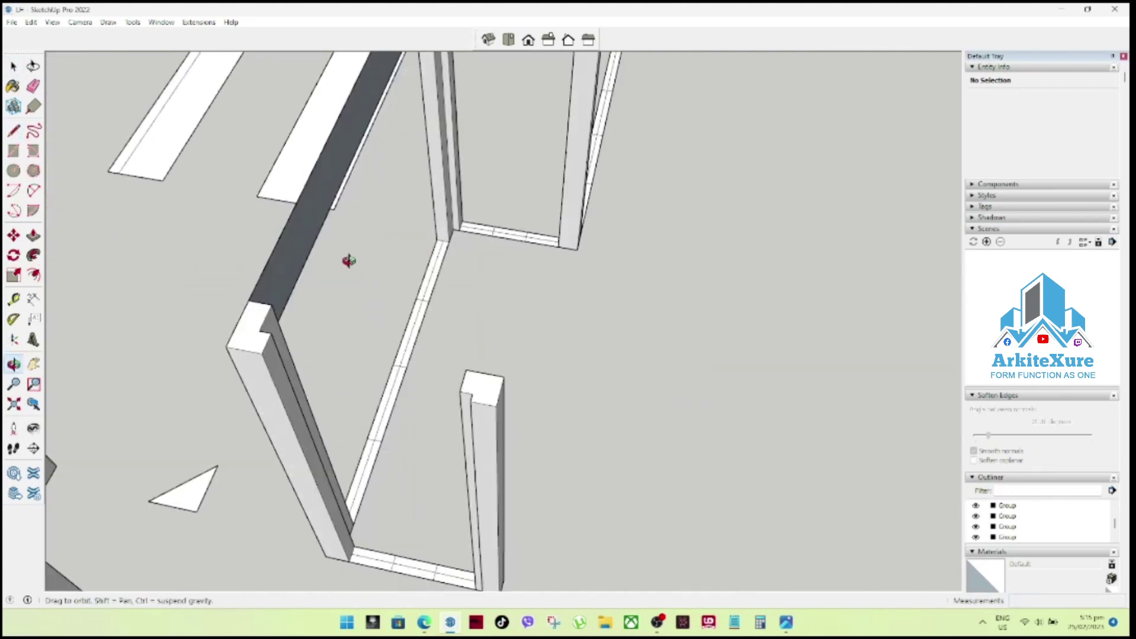
{"action": "scroll", "coordinate": [212, 229], "scroll_direction": "up", "scroll_amount": 2}
{"action": "left_click", "coordinate": [216, 217]}
{"action": "key", "text": "p"}
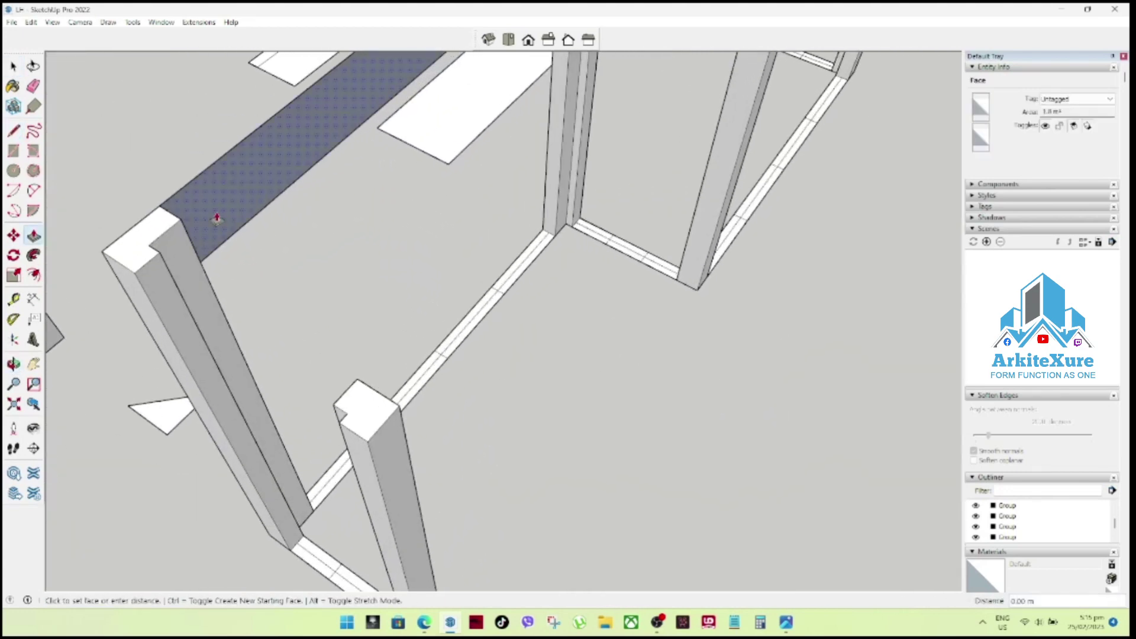
{"action": "left_click", "coordinate": [216, 217]}
{"action": "left_click", "coordinate": [198, 228]}
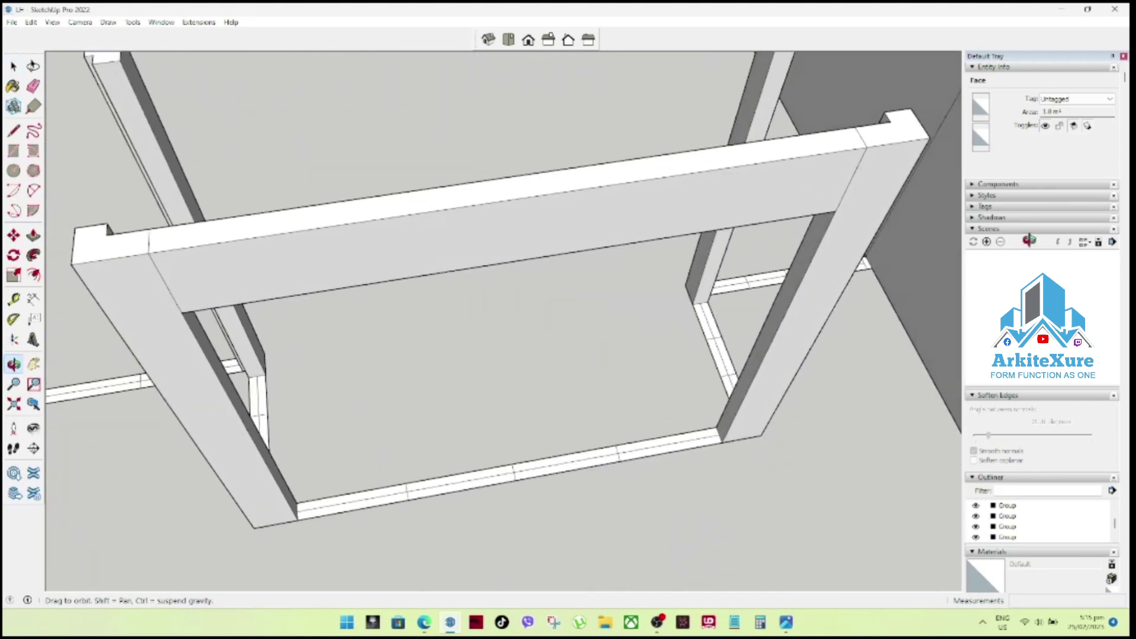
Erase the joint edge between the header beam and the right post.
{"action": "left_click", "coordinate": [847, 192]}
{"action": "key", "text": "Delete"}
{"action": "scroll", "coordinate": [838, 162], "scroll_direction": "down", "scroll_amount": 5}
{"action": "scroll", "coordinate": [320, 259], "scroll_direction": "up", "scroll_amount": 5}
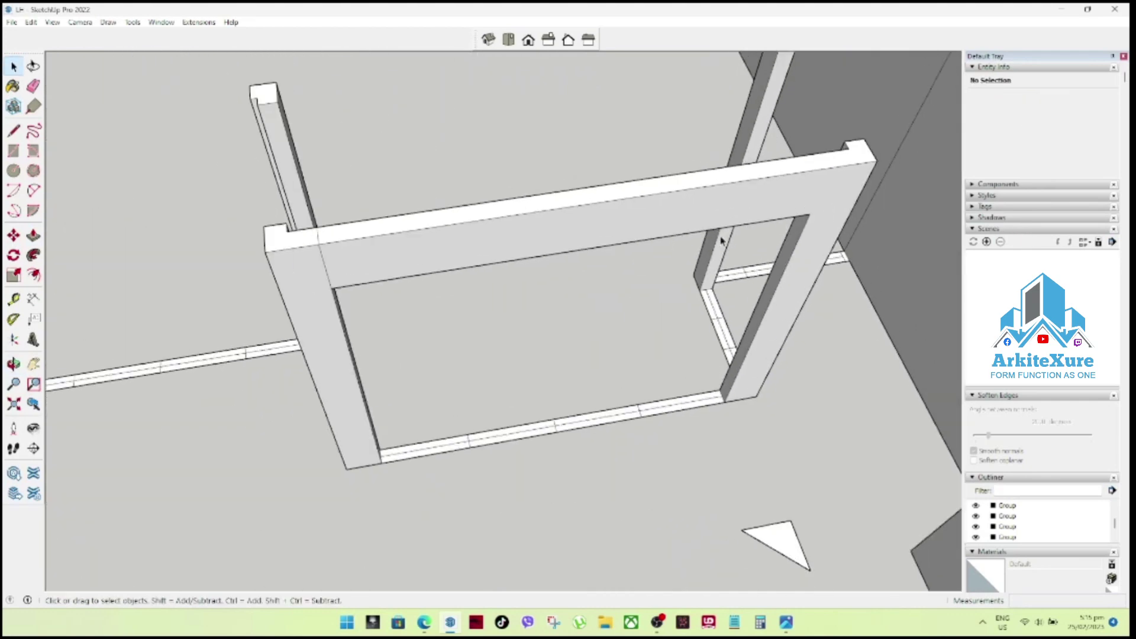
{"action": "mouse_move", "coordinate": [317, 241]}
{"action": "middle_mouse_down"}
{"action": "mouse_move", "coordinate": [758, 203]}
{"action": "mouse_move", "coordinate": [855, 208]}
{"action": "mouse_move", "coordinate": [573, 267]}
{"action": "mouse_move", "coordinate": [568, 292]}
{"action": "mouse_move", "coordinate": [526, 152]}
{"action": "mouse_move", "coordinate": [414, 217]}
{"action": "middle_mouse_up"}
Outline a wall face from the short pillar top to the door-frame corner.
{"action": "scroll", "coordinate": [341, 109], "scroll_direction": "up", "scroll_amount": 2}
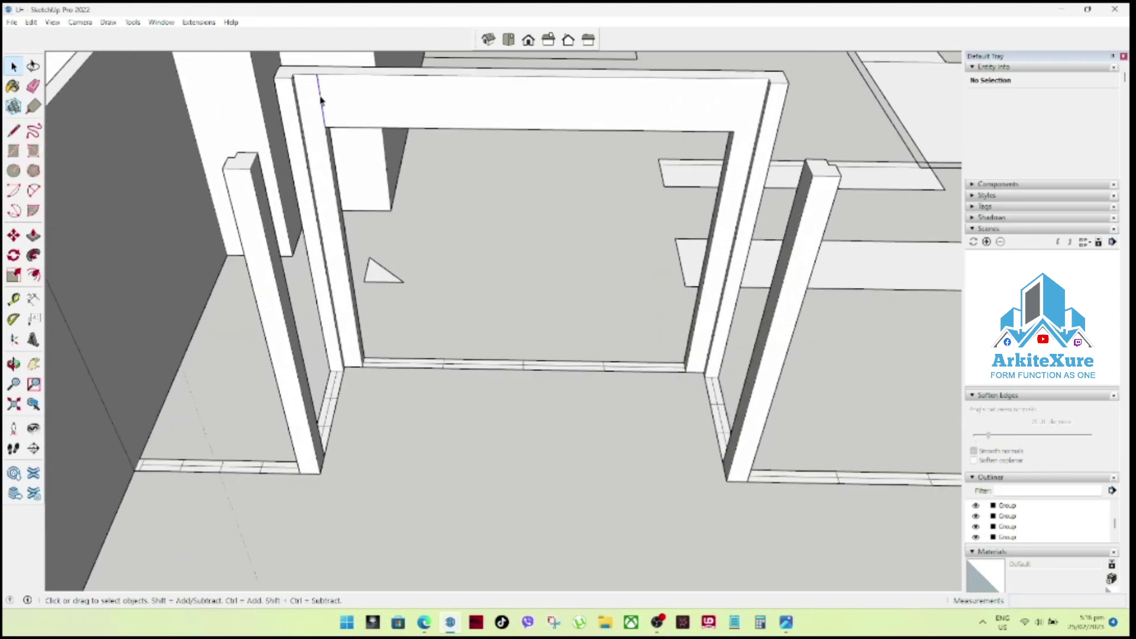
{"action": "left_click", "coordinate": [321, 100]}
{"action": "scroll", "coordinate": [337, 168], "scroll_direction": "down", "scroll_amount": 3}
{"action": "middle_click_drag", "start_coordinate": [329, 233], "coordinate": [147, 221]}
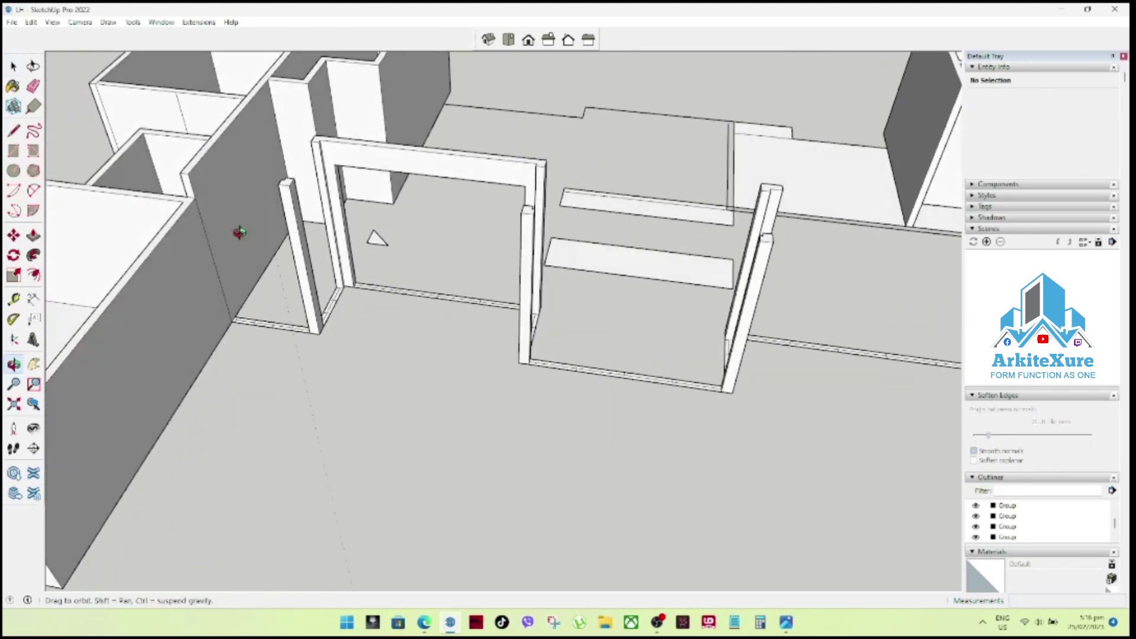
{"action": "scroll", "coordinate": [274, 118], "scroll_direction": "up", "scroll_amount": 3}
{"action": "mouse_move", "coordinate": [320, 105]}
{"action": "middle_mouse_down"}
{"action": "mouse_move", "coordinate": [376, 132]}
{"action": "mouse_move", "coordinate": [379, 199]}
{"action": "middle_mouse_up"}
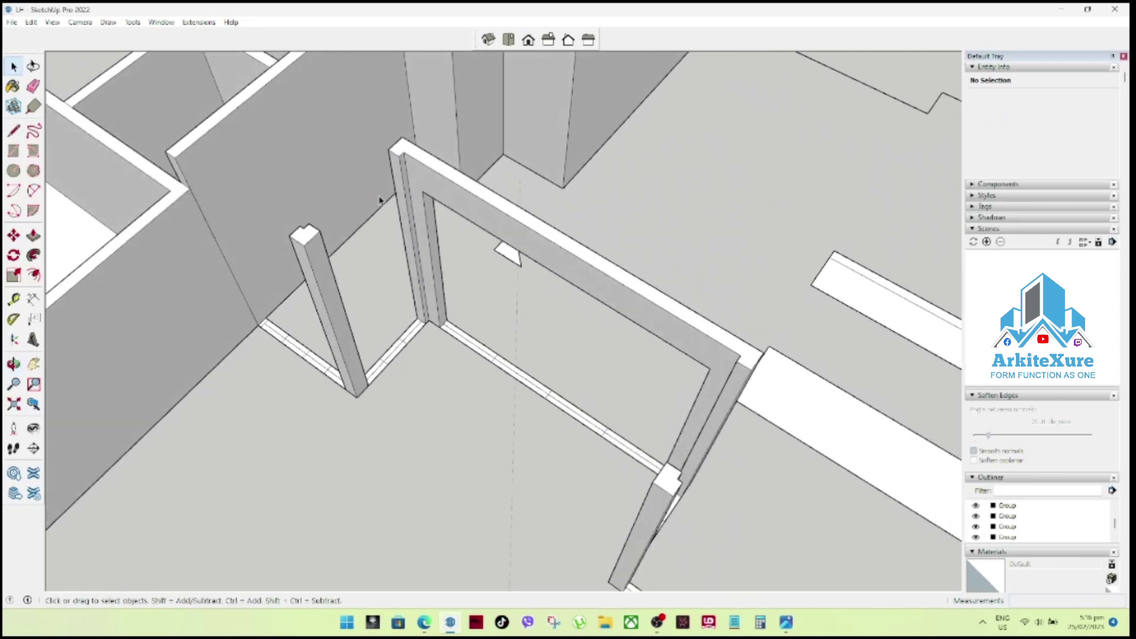
{"action": "key", "text": "l"}
{"action": "left_click", "coordinate": [309, 224]}
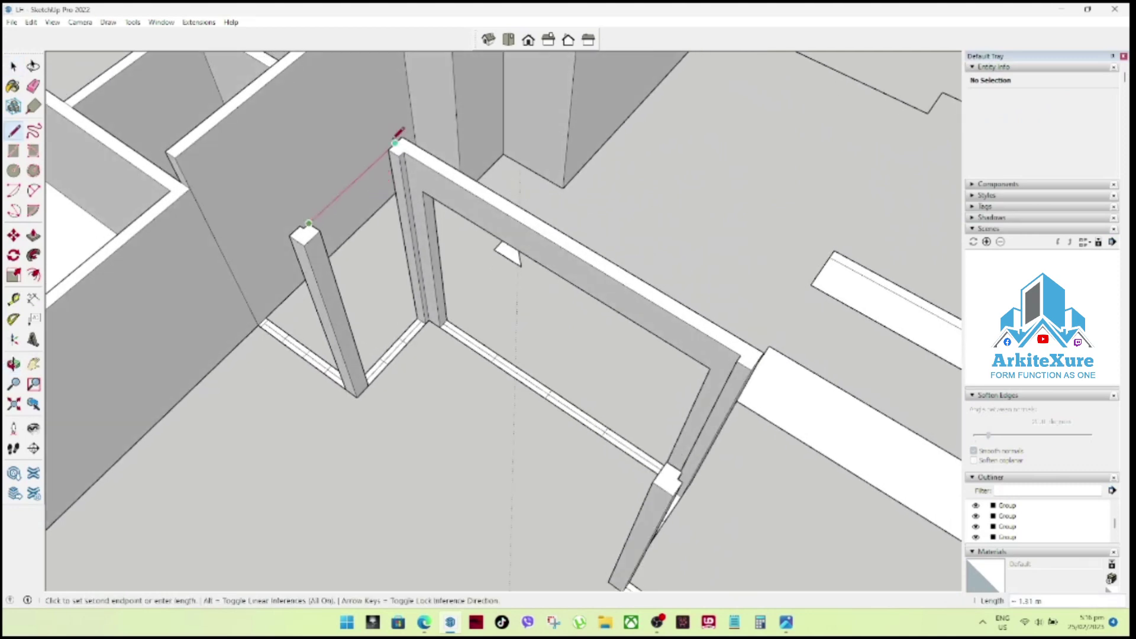
{"action": "left_click", "coordinate": [397, 142]}
{"action": "left_click", "coordinate": [399, 155]}
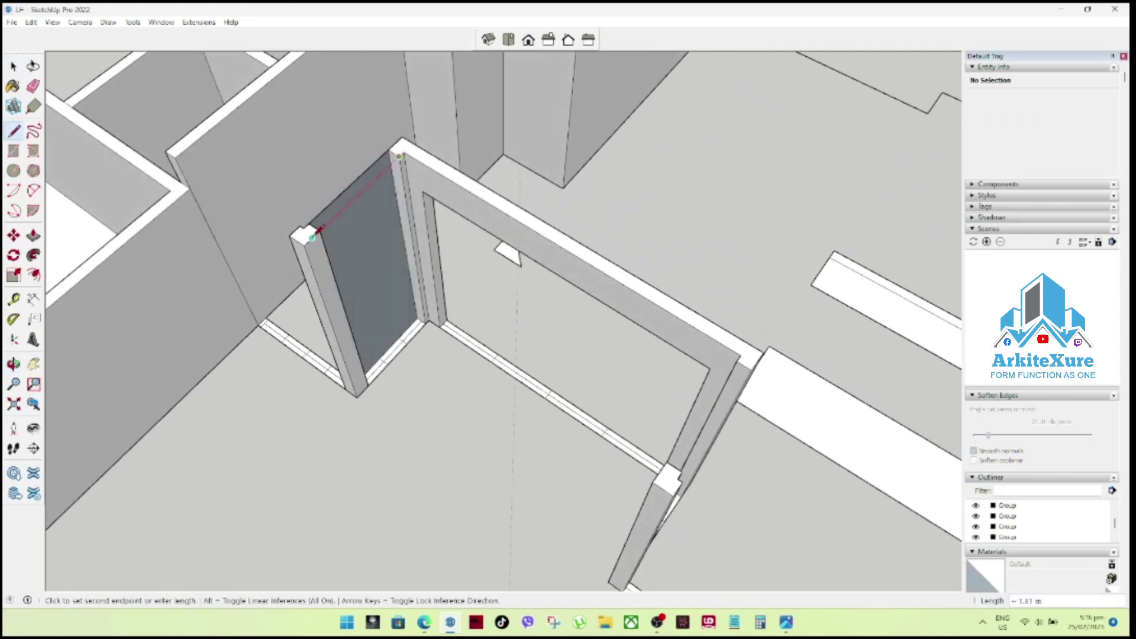
{"action": "left_click", "coordinate": [312, 235]}
{"action": "key", "text": "space"}
Copy the face's top edge down to split off a lower doorway face.
{"action": "middle_click_drag", "start_coordinate": [336, 213], "coordinate": [299, 182]}
{"action": "scroll", "coordinate": [348, 168], "scroll_direction": "up", "scroll_amount": 3}
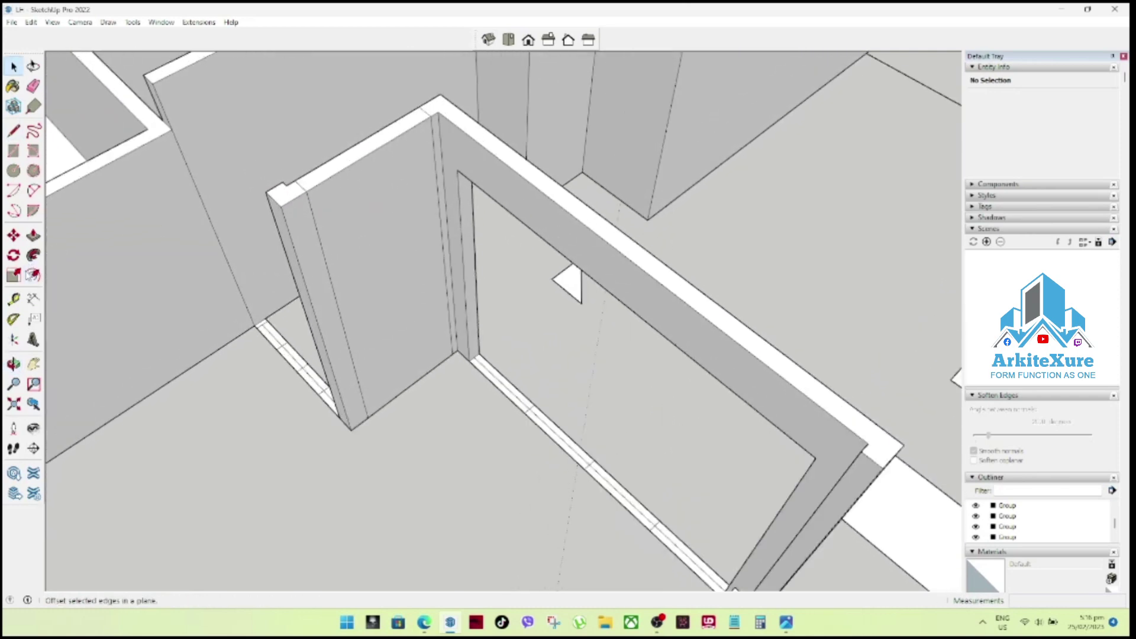
{"action": "left_click", "coordinate": [14, 299]}
{"action": "left_click", "coordinate": [551, 240]}
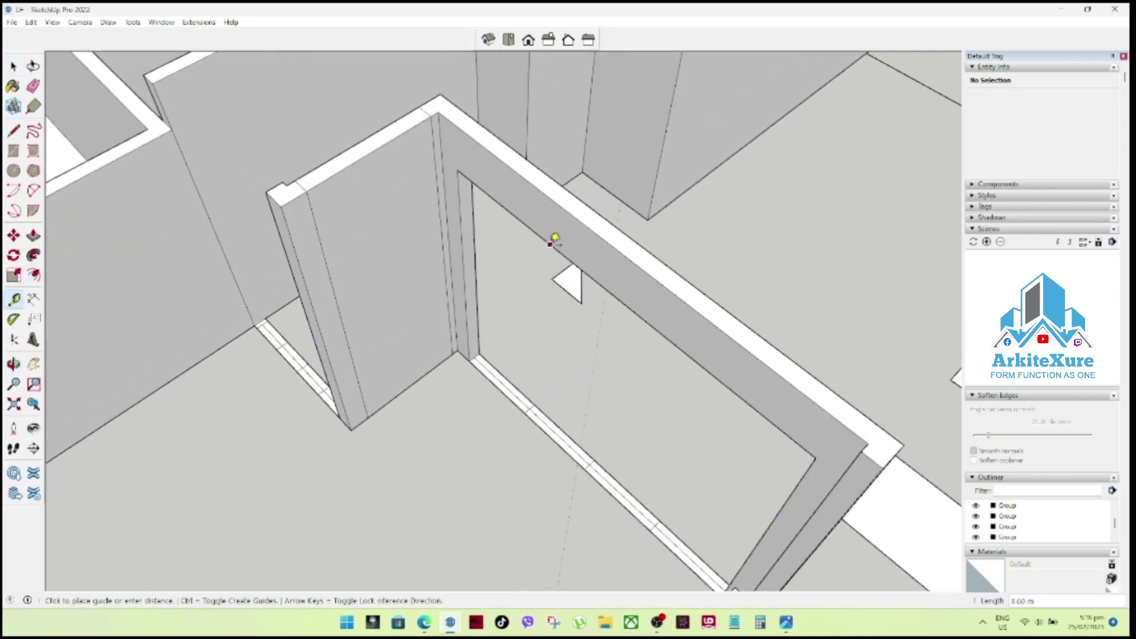
{"action": "key", "text": "space"}
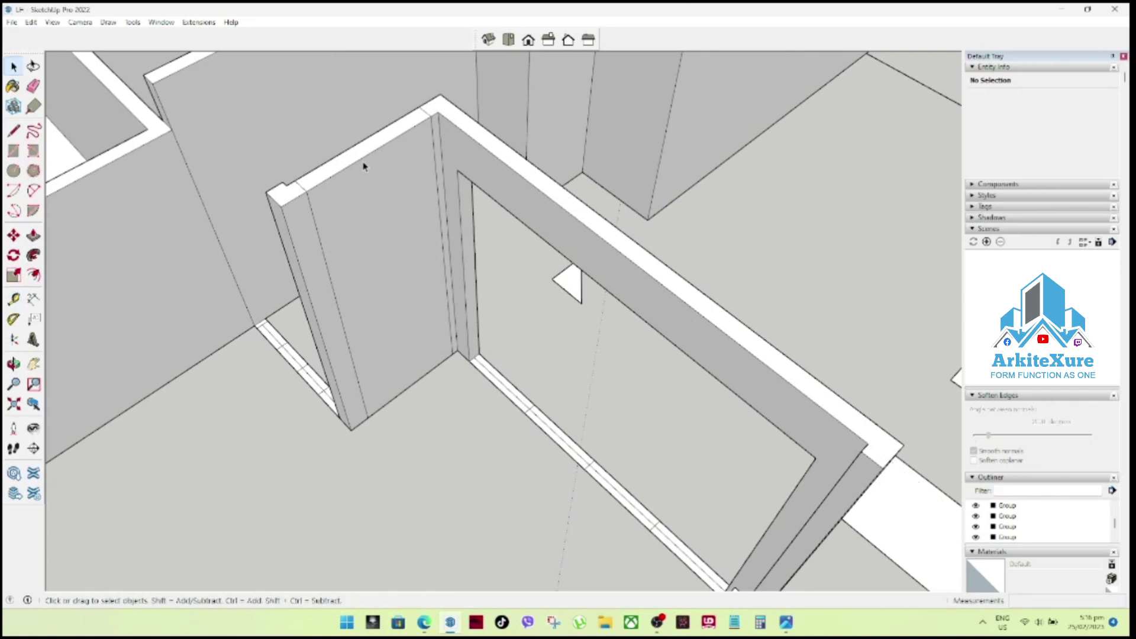
{"action": "left_click", "coordinate": [355, 167]}
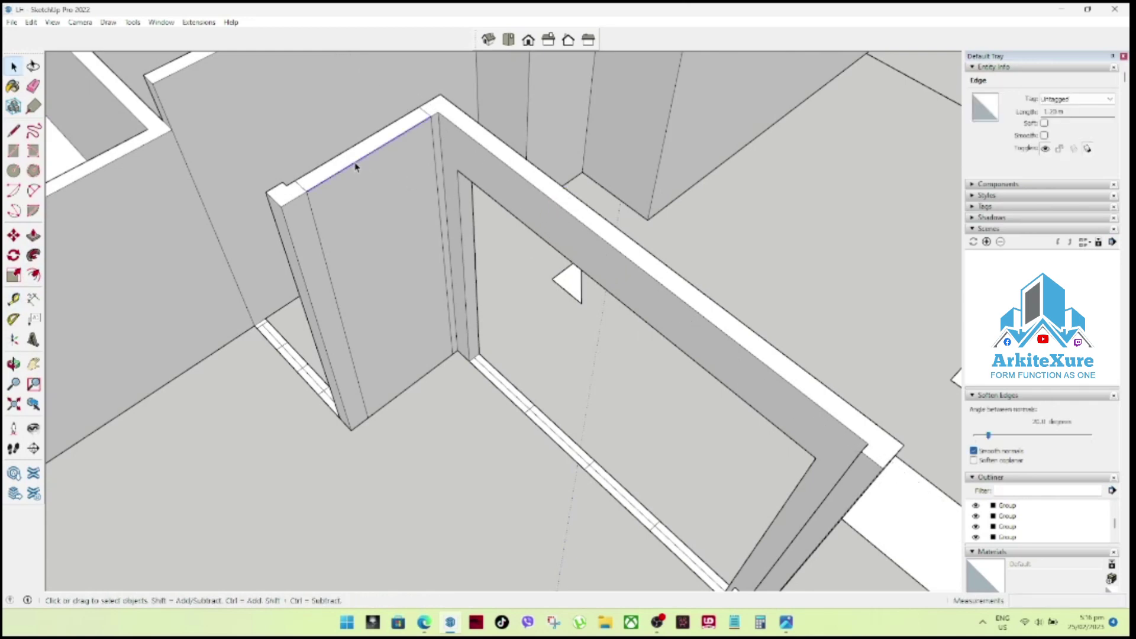
{"action": "key", "text": "m"}
{"action": "key", "text": "ctrl"}
{"action": "left_click", "coordinate": [354, 169]}
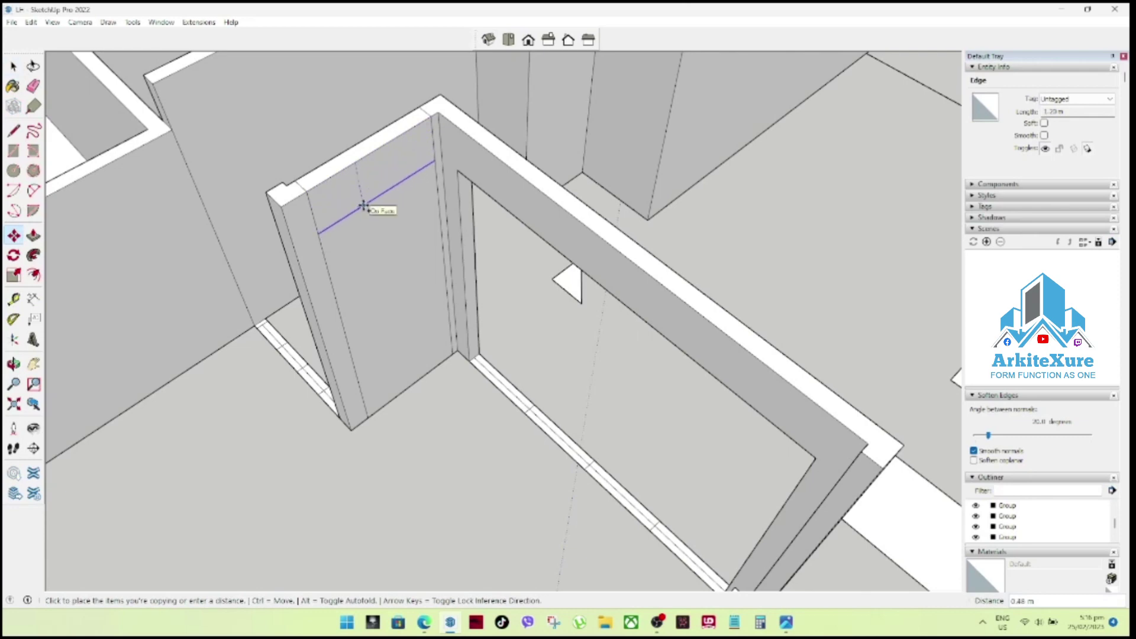
{"action": "left_click", "coordinate": [363, 209]}
{"action": "key", "text": "space"}
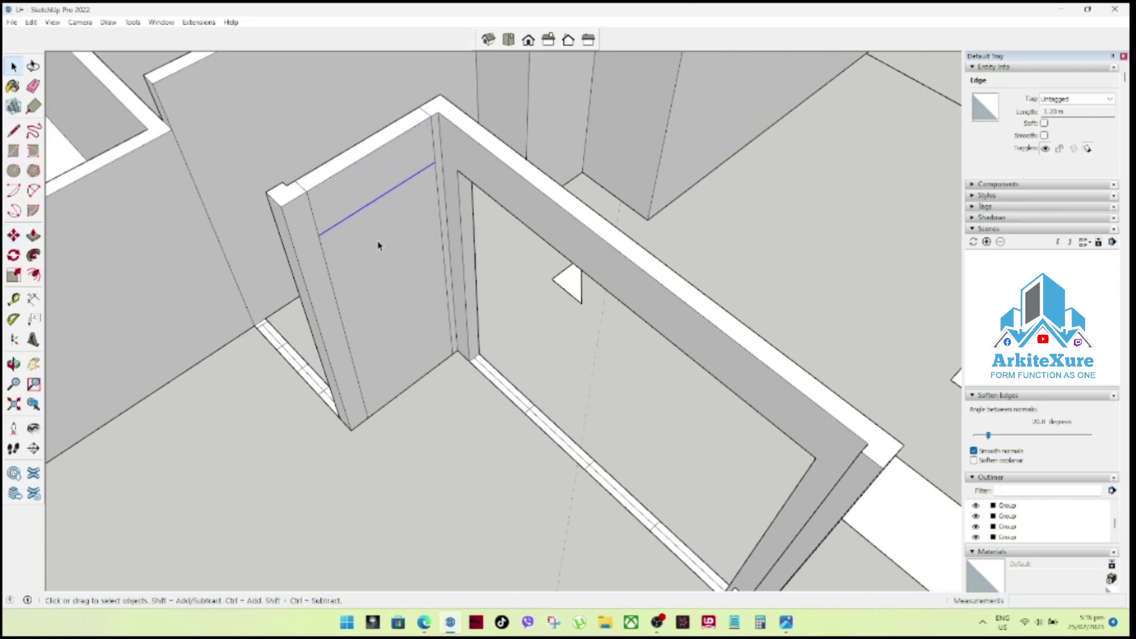
Push the lower face through to leave an open doorway under the header.
{"action": "left_click", "coordinate": [379, 246]}
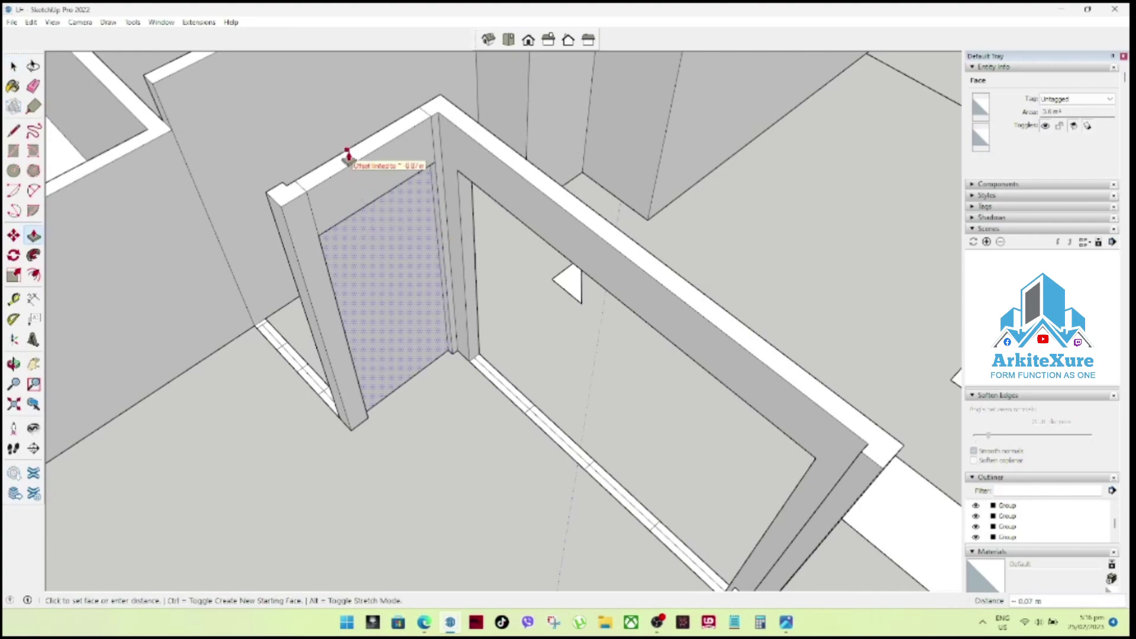
{"action": "mouse_move", "coordinate": [391, 265]}
{"action": "middle_mouse_down"}
{"action": "mouse_move", "coordinate": [323, 231]}
{"action": "mouse_move", "coordinate": [298, 96]}
{"action": "mouse_move", "coordinate": [431, 167]}
{"action": "mouse_move", "coordinate": [448, 278]}
{"action": "middle_mouse_up"}
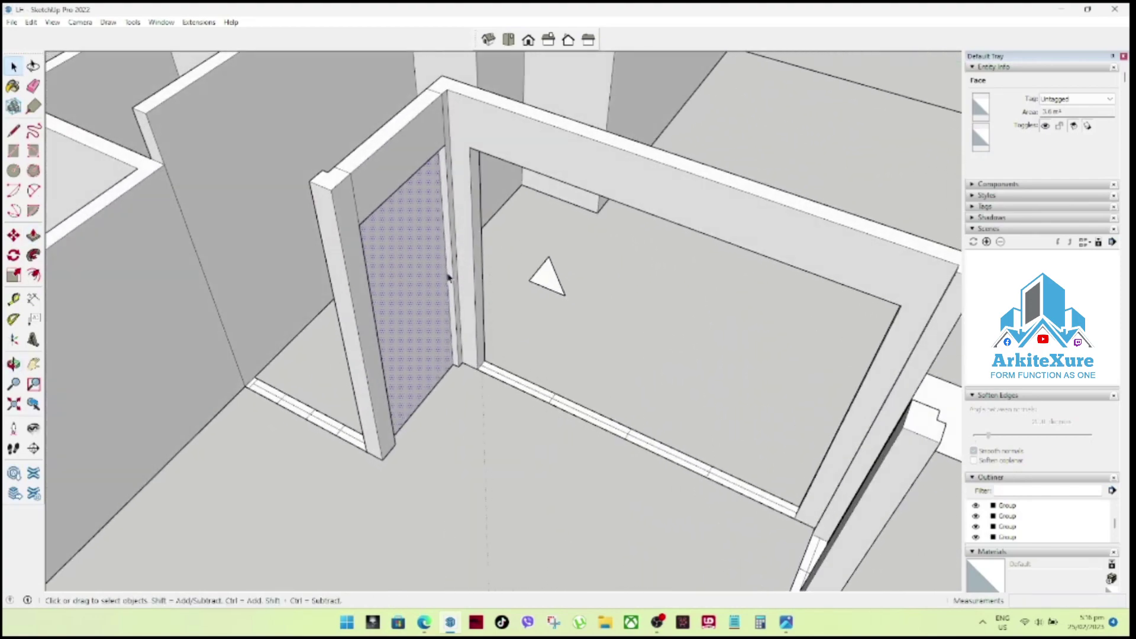
{"action": "key", "text": "p"}
{"action": "left_click", "coordinate": [391, 292]}
{"action": "left_click", "coordinate": [373, 163]}
{"action": "mouse_move", "coordinate": [389, 186]}
{"action": "middle_mouse_down"}
{"action": "mouse_move", "coordinate": [350, 279]}
{"action": "mouse_move", "coordinate": [471, 314]}
{"action": "mouse_move", "coordinate": [446, 193]}
{"action": "middle_mouse_up"}
{"action": "key", "text": "space"}
{"action": "scroll", "coordinate": [454, 217], "scroll_direction": "up", "scroll_amount": 3}
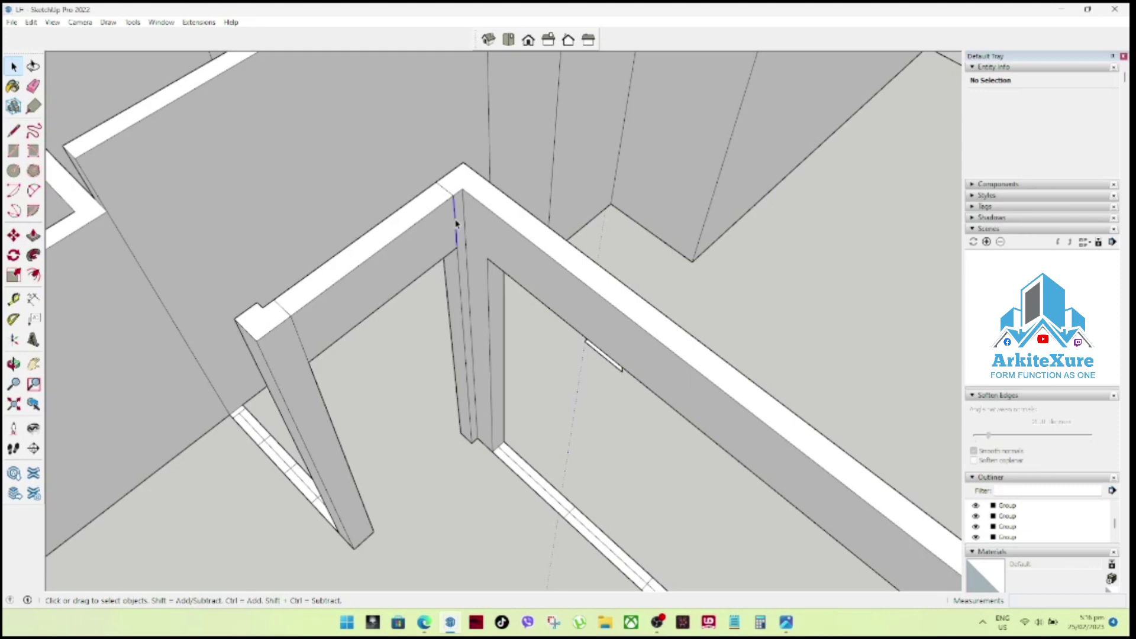
Delete the leftover vertical edge around the door headers.
{"action": "left_click", "coordinate": [456, 224]}
{"action": "key", "text": "Delete"}
{"action": "middle_click_drag", "start_coordinate": [445, 192], "coordinate": [904, 229]}
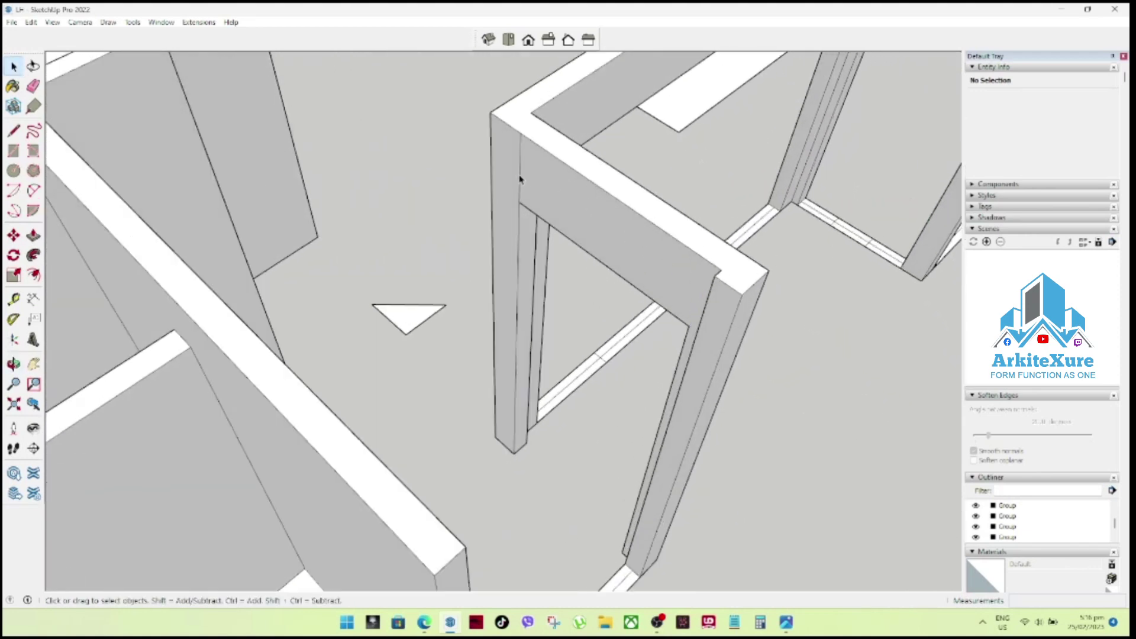
{"action": "mouse_move", "coordinate": [537, 220]}
{"action": "middle_mouse_down"}
{"action": "mouse_move", "coordinate": [563, 254]}
{"action": "mouse_move", "coordinate": [441, 163]}
{"action": "mouse_move", "coordinate": [391, 201]}
{"action": "mouse_move", "coordinate": [467, 232]}
{"action": "mouse_move", "coordinate": [797, 256]}
{"action": "mouse_move", "coordinate": [791, 165]}
{"action": "mouse_move", "coordinate": [778, 201]}
{"action": "mouse_move", "coordinate": [794, 153]}
{"action": "middle_mouse_up"}
Copy an edge along the jamb with Move+Ctrl to split off its end face.
{"action": "left_click", "coordinate": [789, 148]}
{"action": "key", "text": "m"}
{"action": "left_click", "coordinate": [806, 147]}
{"action": "key", "text": "ctrl"}
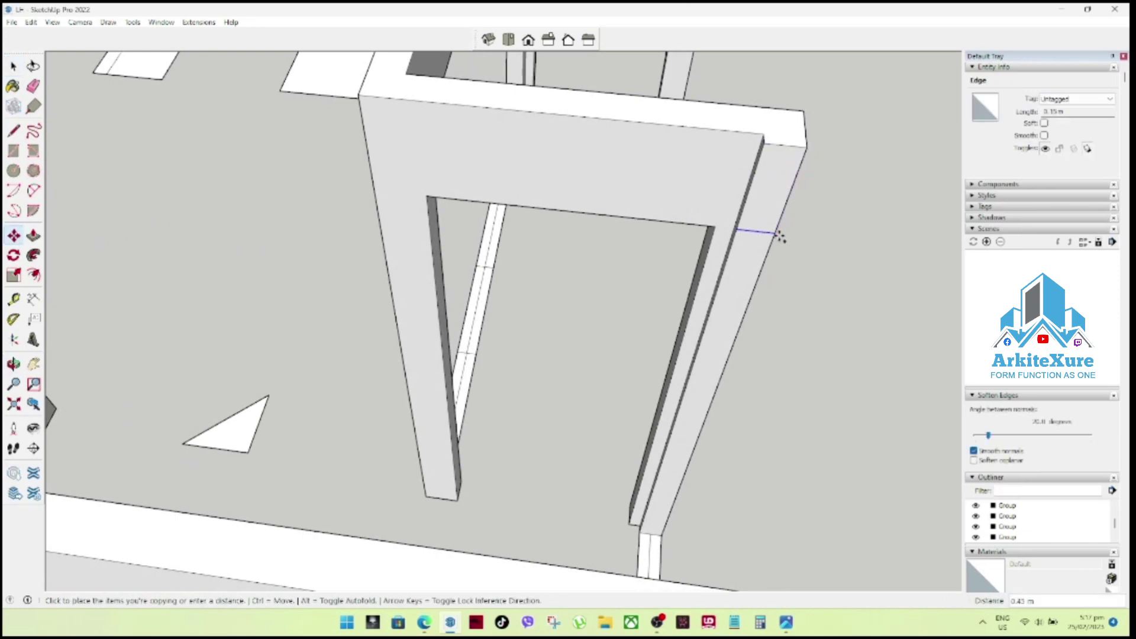
{"action": "left_click", "coordinate": [772, 241]}
{"action": "key", "text": "space"}
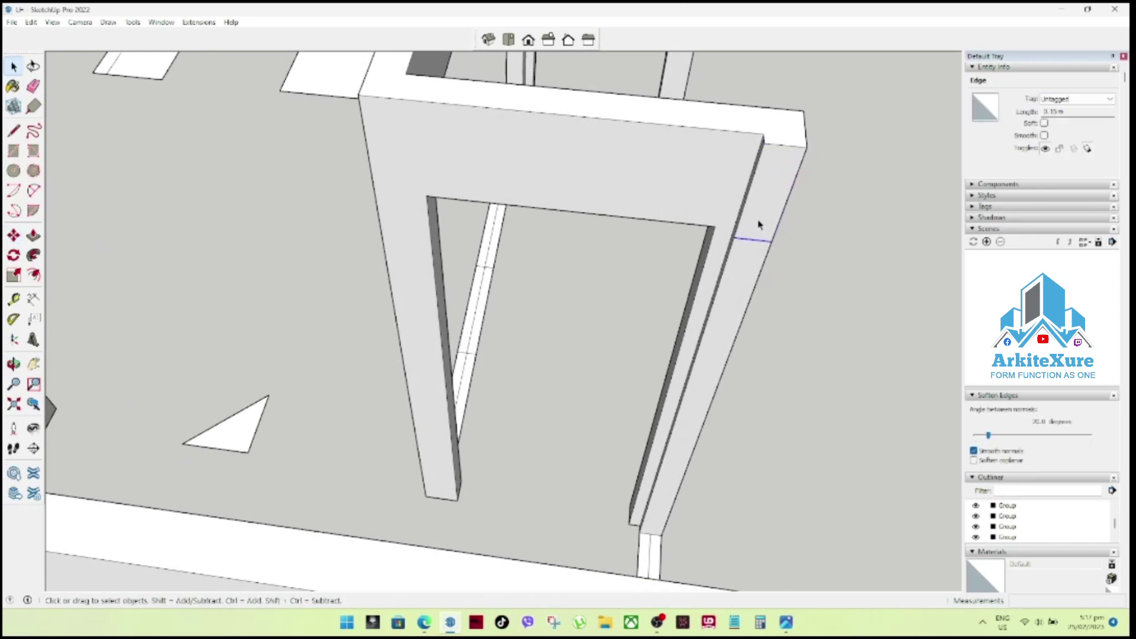
Pull the jamb's end face out to its new length.
{"action": "key", "text": "p"}
{"action": "left_click", "coordinate": [759, 223]}
{"action": "middle_click_drag", "start_coordinate": [756, 225], "coordinate": [832, 398]}
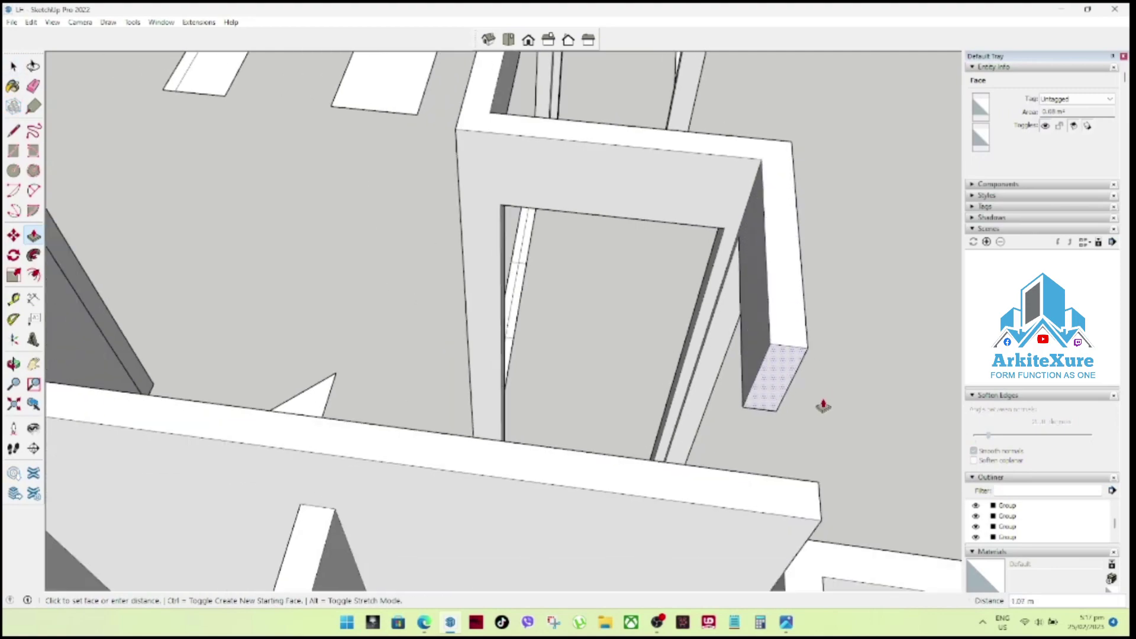
{"action": "left_click", "coordinate": [822, 485]}
Erase the stray vertical edge on the interior wall.
{"action": "mouse_move", "coordinate": [824, 480]}
{"action": "middle_mouse_down"}
{"action": "mouse_move", "coordinate": [462, 325]}
{"action": "mouse_move", "coordinate": [588, 346]}
{"action": "mouse_move", "coordinate": [554, 355]}
{"action": "mouse_move", "coordinate": [284, 254]}
{"action": "middle_mouse_up"}
{"action": "key", "text": "space"}
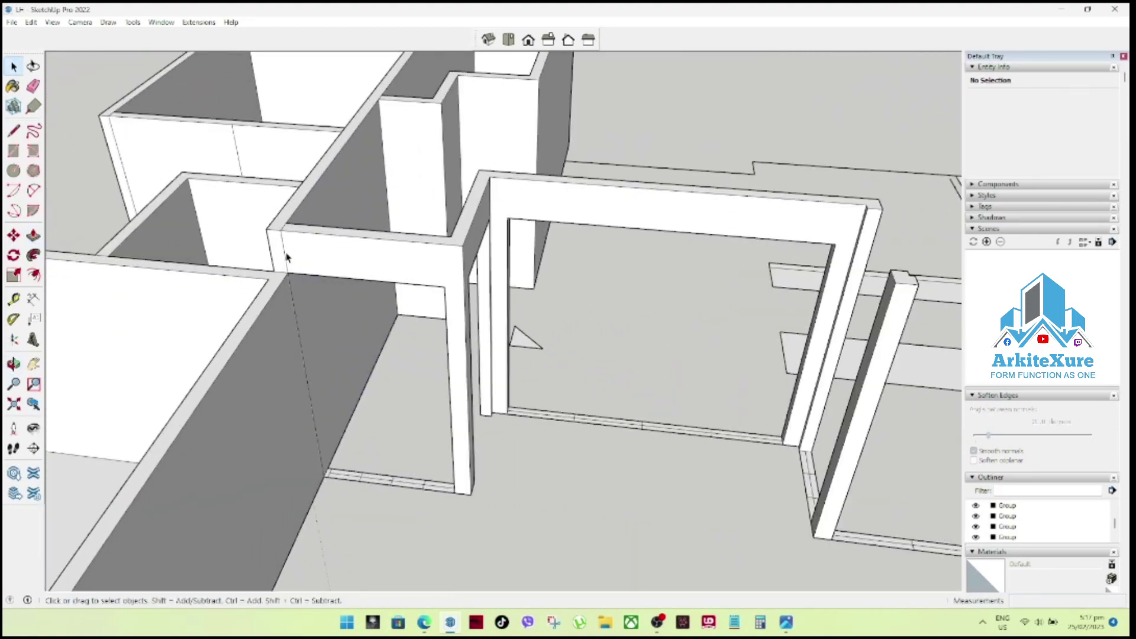
{"action": "left_click", "coordinate": [284, 255]}
{"action": "key", "text": "Delete"}
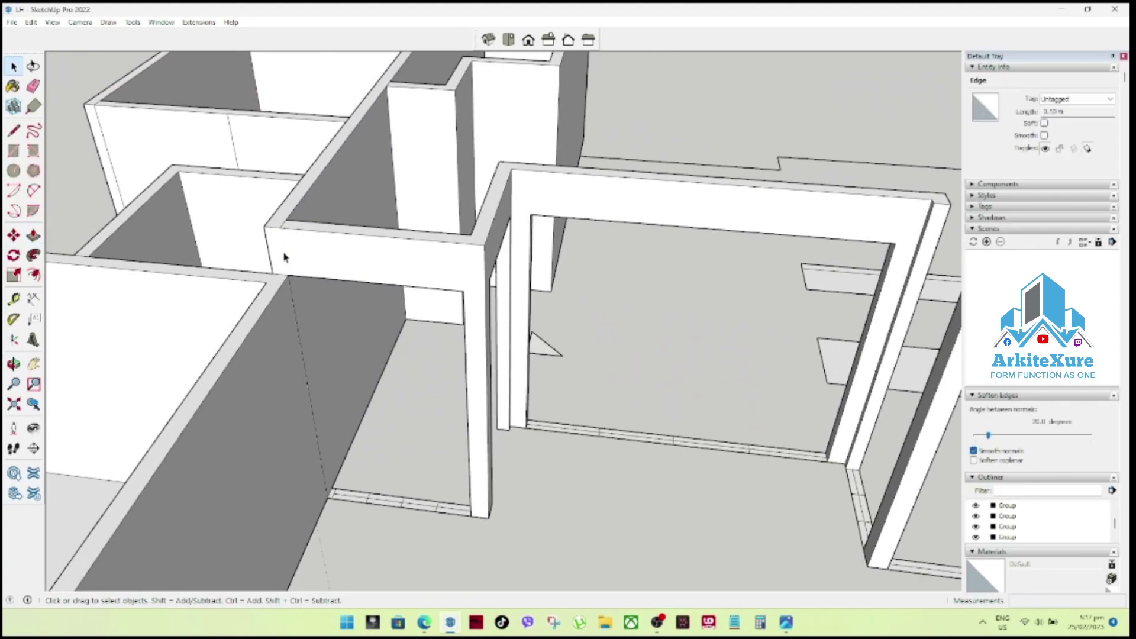
{"action": "mouse_move", "coordinate": [290, 233]}
{"action": "middle_mouse_down"}
{"action": "mouse_move", "coordinate": [343, 294]}
{"action": "mouse_move", "coordinate": [241, 236]}
{"action": "mouse_move", "coordinate": [500, 237]}
{"action": "mouse_move", "coordinate": [323, 290]}
{"action": "mouse_move", "coordinate": [452, 101]}
{"action": "mouse_move", "coordinate": [454, 286]}
{"action": "mouse_move", "coordinate": [582, 342]}
{"action": "mouse_move", "coordinate": [474, 284]}
{"action": "mouse_move", "coordinate": [431, 304]}
{"action": "mouse_move", "coordinate": [665, 261]}
{"action": "mouse_move", "coordinate": [441, 300]}
{"action": "mouse_move", "coordinate": [382, 269]}
{"action": "middle_mouse_up"}
Draw a closed line outline between the door-frame corner and post top to form a face.
{"action": "scroll", "coordinate": [589, 290], "scroll_direction": "up", "scroll_amount": 2}
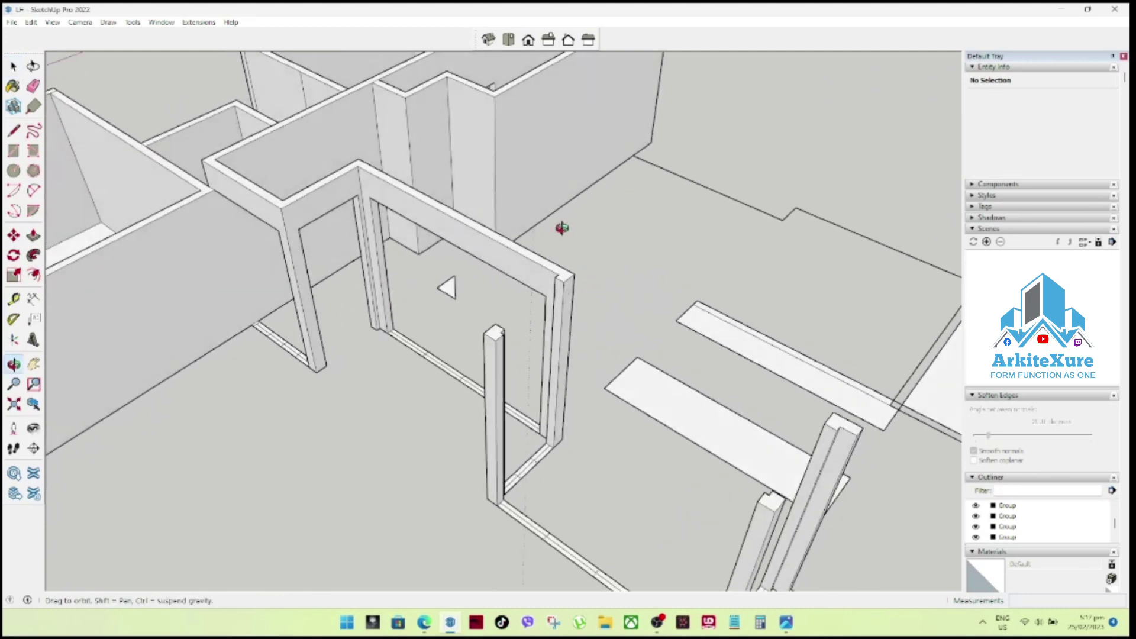
{"action": "scroll", "coordinate": [565, 284], "scroll_direction": "up", "scroll_amount": 2}
{"action": "key", "text": "l"}
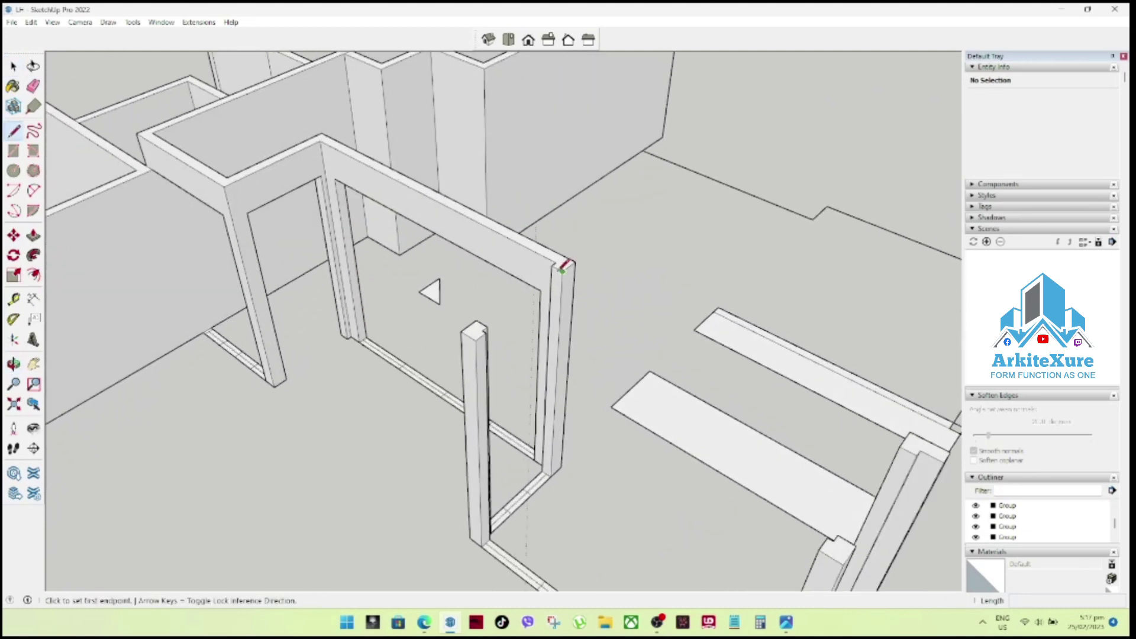
{"action": "scroll", "coordinate": [563, 271], "scroll_direction": "up", "scroll_amount": 1}
{"action": "left_click", "coordinate": [561, 271]}
{"action": "left_click", "coordinate": [482, 332]}
{"action": "left_click", "coordinate": [466, 326]}
{"action": "left_click", "coordinate": [553, 261]}
{"action": "key", "text": "space"}
{"action": "middle_click_drag", "start_coordinate": [535, 297], "coordinate": [465, 331]}
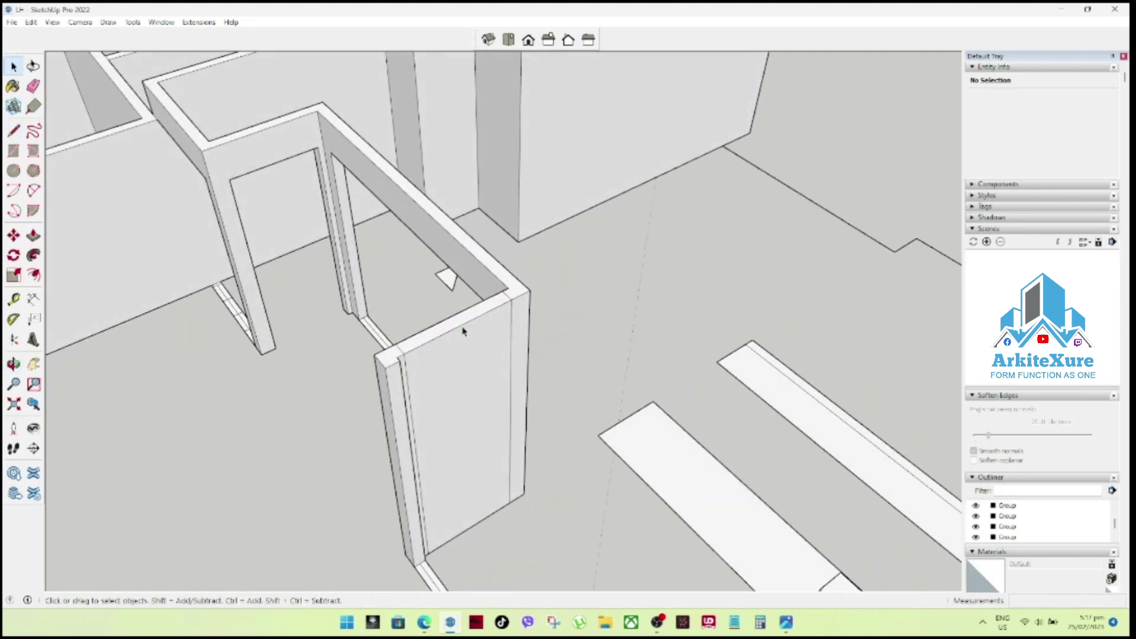
Copy the face's top edge 3 down to mark off the header band.
{"action": "left_click", "coordinate": [461, 331]}
{"action": "key", "text": "p"}
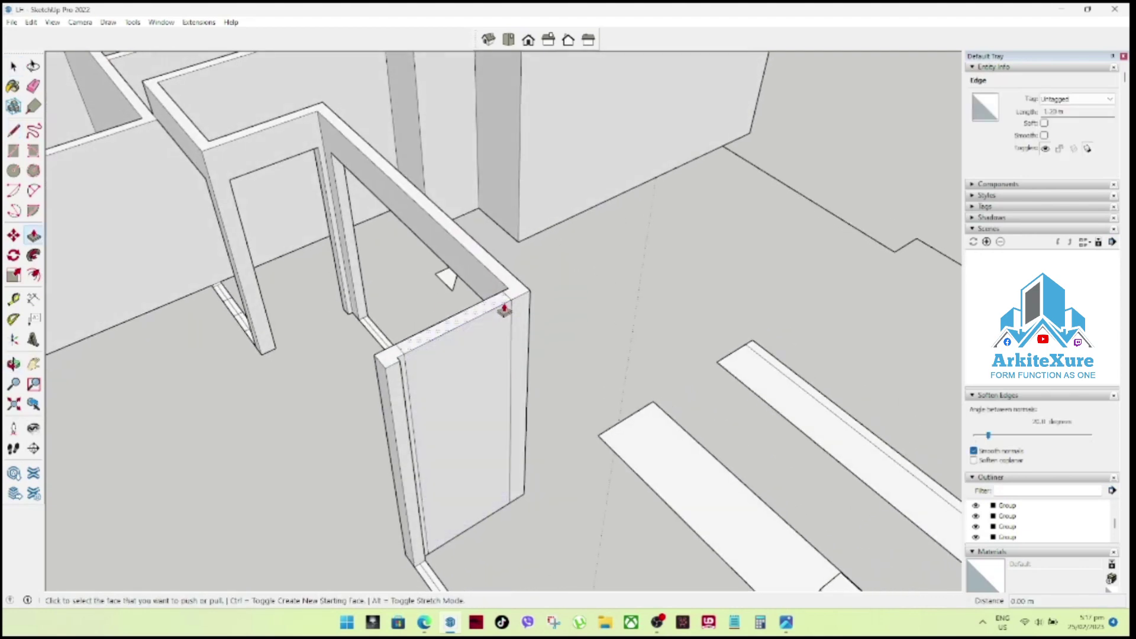
{"action": "key", "text": "space"}
{"action": "left_click", "coordinate": [492, 314]}
{"action": "key", "text": "m"}
{"action": "key", "text": "ctrl"}
{"action": "left_click", "coordinate": [509, 302]}
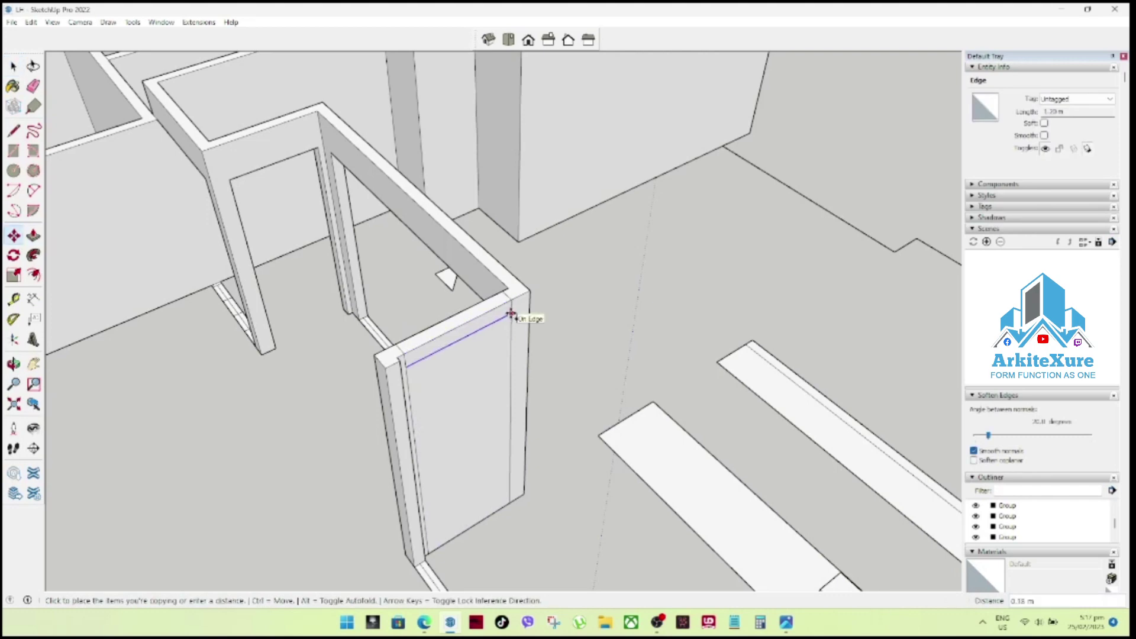
{"action": "type", "text": "3"}
{"action": "key", "text": "Return"}
{"action": "key", "text": "space"}
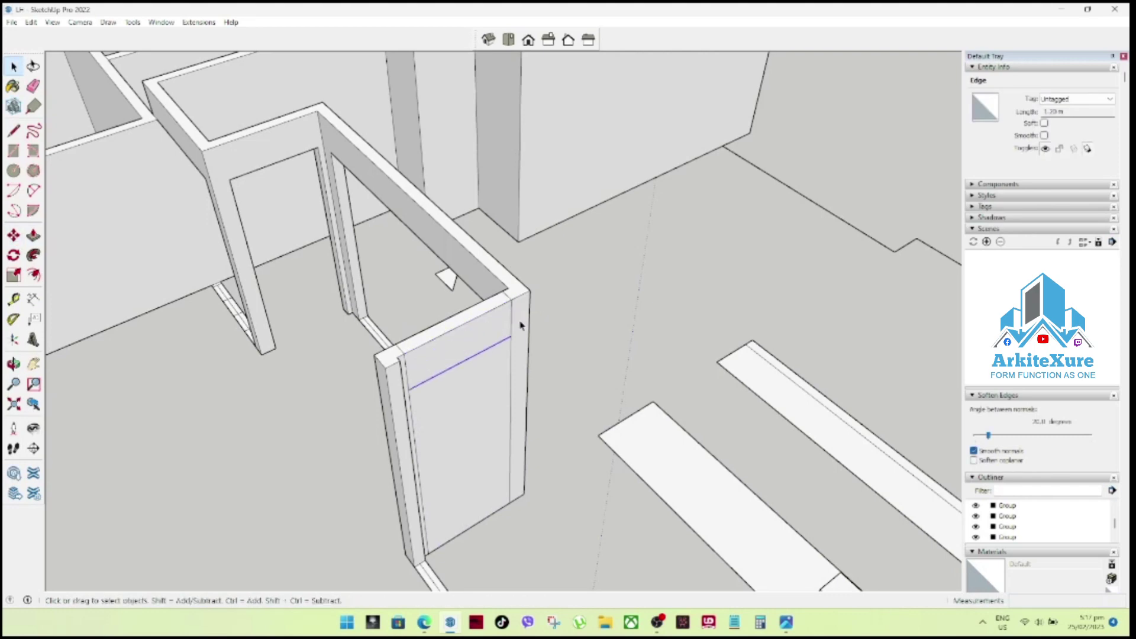
Push the lower face back through the wall to cut the doorway.
{"action": "key", "text": "p"}
{"action": "left_click", "coordinate": [458, 358]}
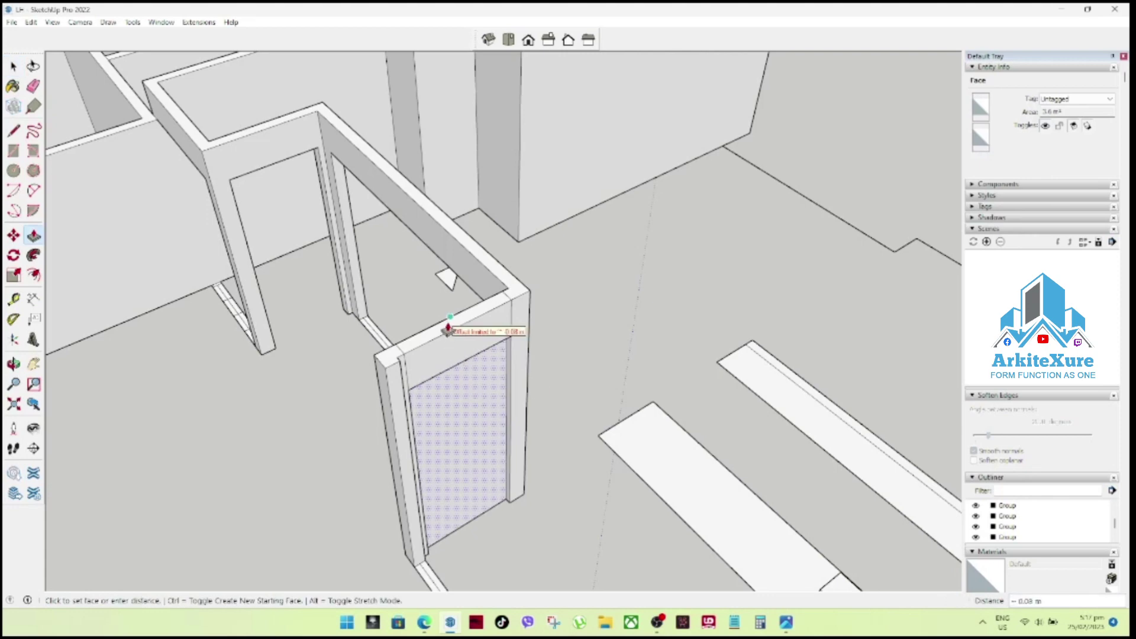
{"action": "left_click", "coordinate": [447, 325]}
{"action": "left_click", "coordinate": [453, 358]}
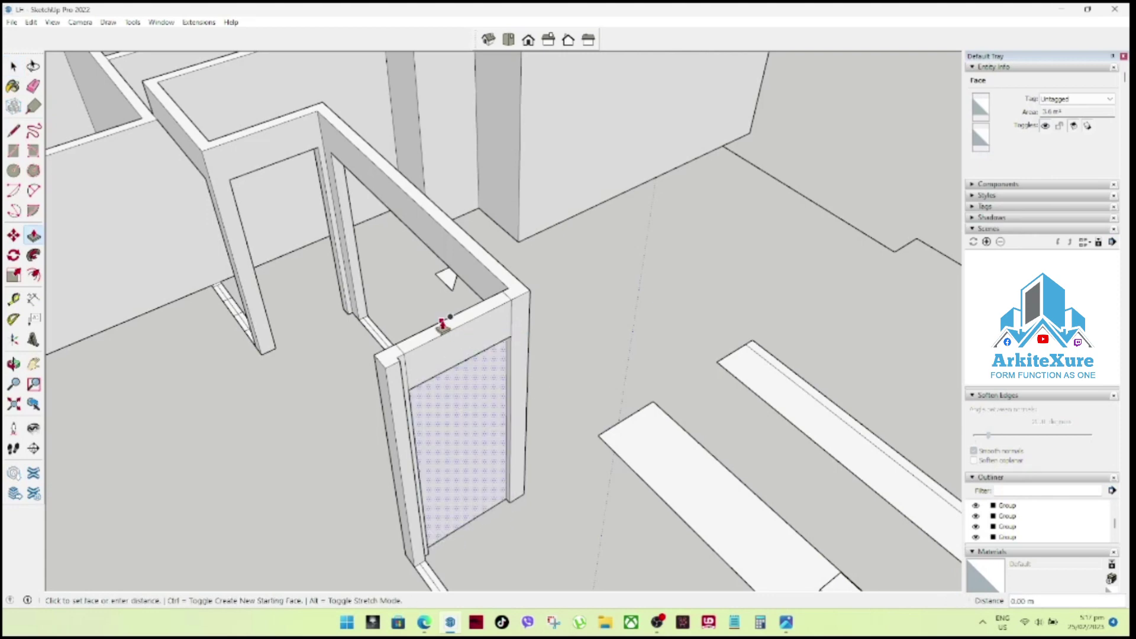
{"action": "middle_click_drag", "start_coordinate": [471, 393], "coordinate": [462, 297]}
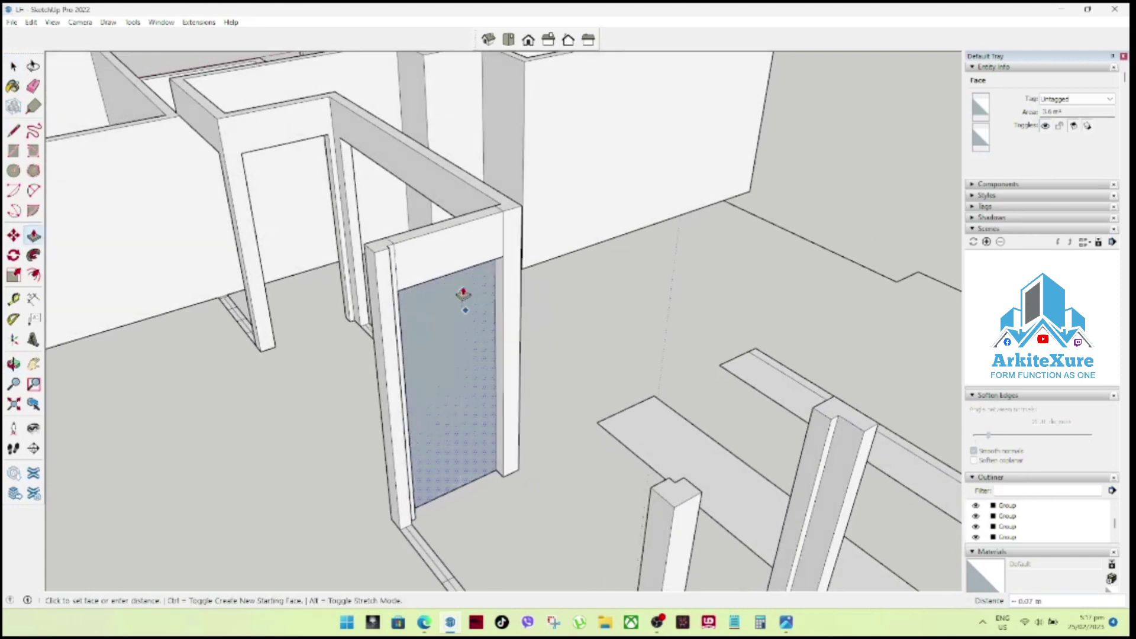
{"action": "left_click", "coordinate": [426, 236]}
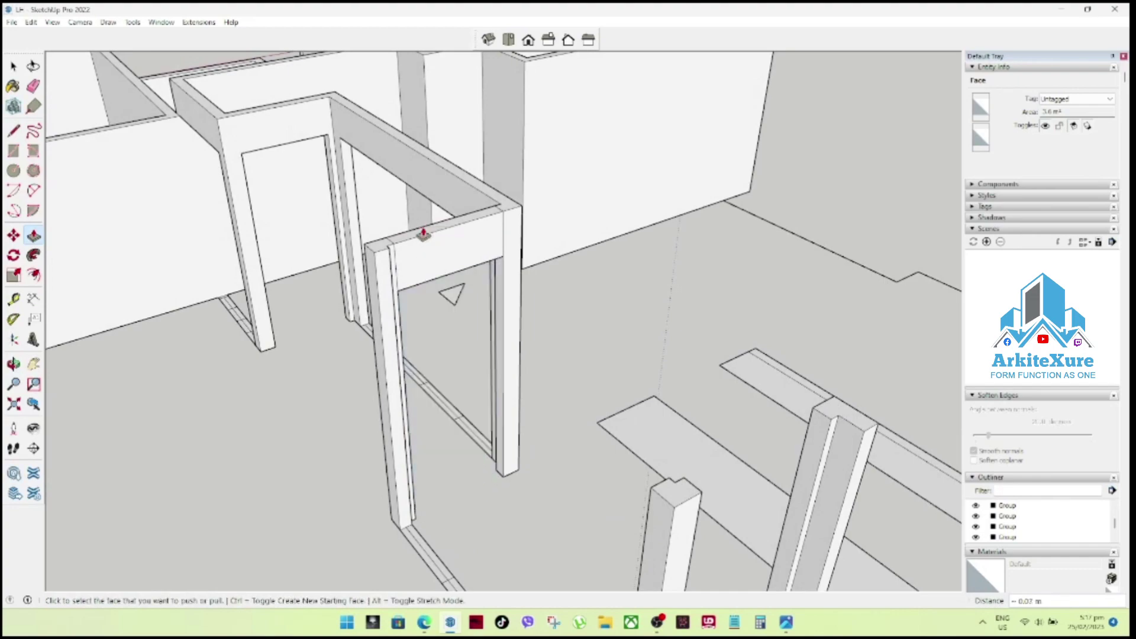
{"action": "middle_click_drag", "start_coordinate": [423, 233], "coordinate": [449, 289]}
{"action": "mouse_move", "coordinate": [449, 289]}
{"action": "left_mouse_down"}
{"action": "mouse_move", "coordinate": [739, 386]}
{"action": "mouse_move", "coordinate": [599, 361]}
{"action": "left_mouse_up"}
{"action": "key", "text": "space"}
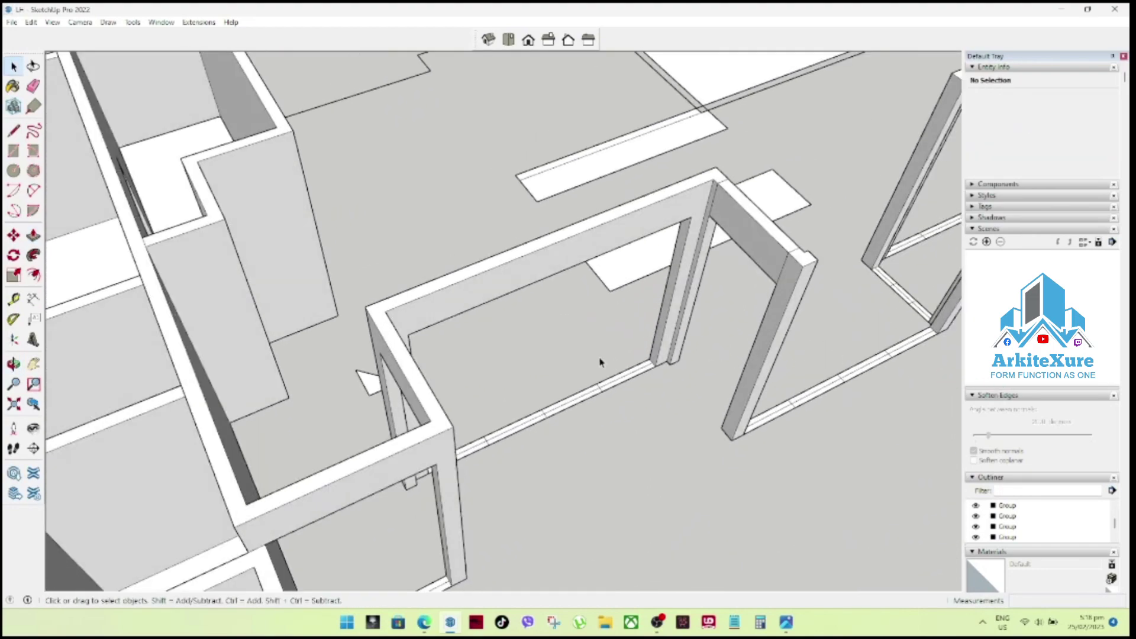
{"action": "scroll", "coordinate": [540, 339], "scroll_direction": "up", "scroll_amount": 1}
{"action": "scroll", "coordinate": [728, 348], "scroll_direction": "down", "scroll_amount": 3}
{"action": "scroll", "coordinate": [782, 355], "scroll_direction": "up", "scroll_amount": 3}
{"action": "mouse_move", "coordinate": [774, 356]}
{"action": "middle_mouse_down"}
{"action": "mouse_move", "coordinate": [983, 388]}
{"action": "mouse_move", "coordinate": [396, 353]}
{"action": "middle_mouse_up"}
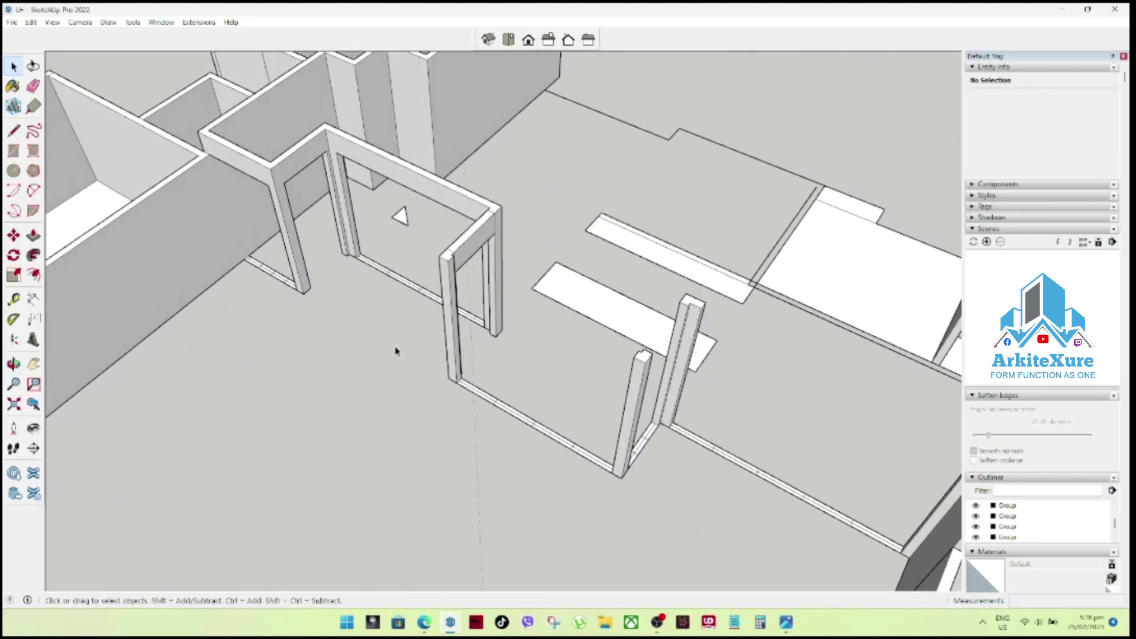
{"action": "scroll", "coordinate": [395, 350], "scroll_direction": "up", "scroll_amount": 2}
{"action": "mouse_move", "coordinate": [465, 352]}
{"action": "middle_mouse_down"}
{"action": "mouse_move", "coordinate": [535, 337]}
{"action": "mouse_move", "coordinate": [519, 292]}
{"action": "mouse_move", "coordinate": [472, 347]}
{"action": "mouse_move", "coordinate": [751, 360]}
{"action": "middle_mouse_up"}
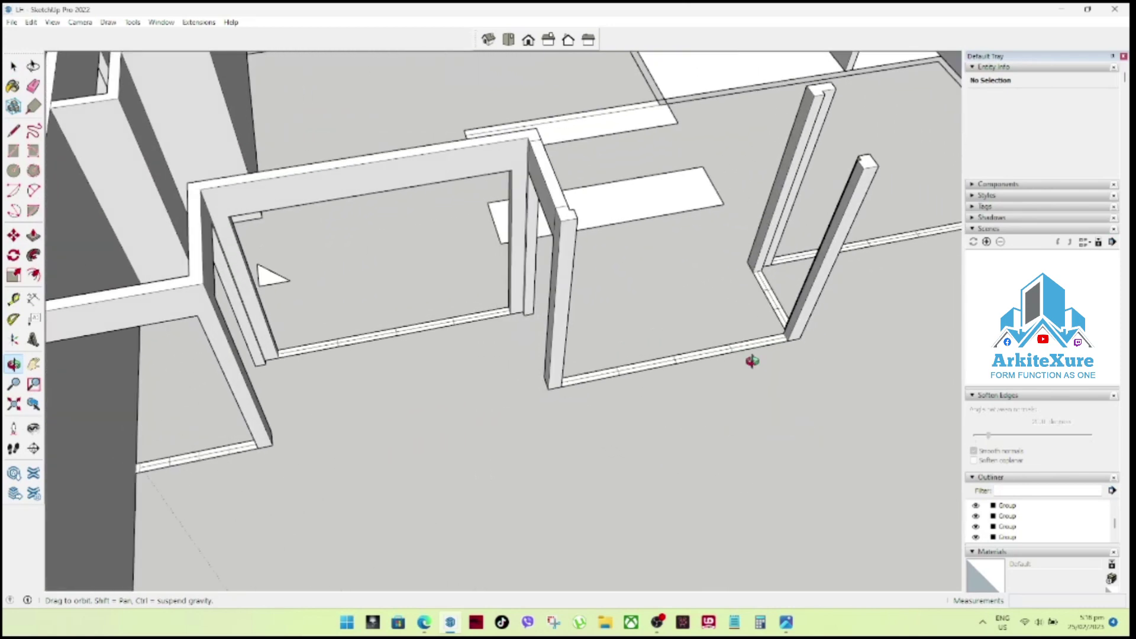
{"action": "scroll", "coordinate": [557, 318], "scroll_direction": "up", "scroll_amount": 2}
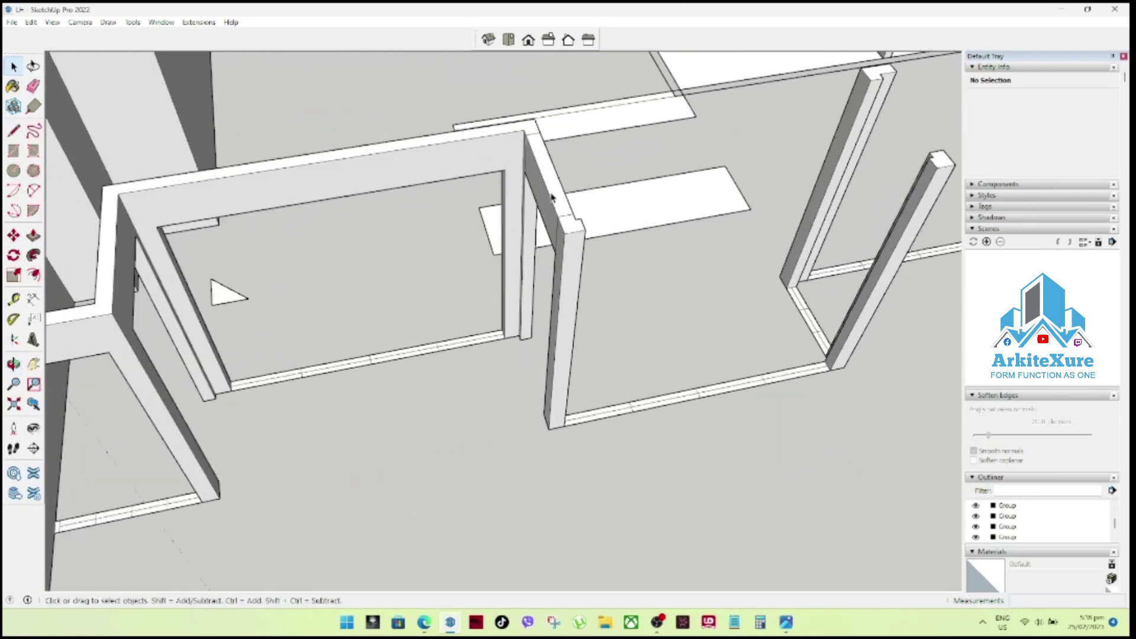
{"action": "scroll", "coordinate": [557, 308], "scroll_direction": "up", "scroll_amount": 2}
{"action": "scroll", "coordinate": [556, 284], "scroll_direction": "up", "scroll_amount": 1}
{"action": "left_click", "coordinate": [557, 251]}
{"action": "left_click", "coordinate": [560, 252]}
{"action": "left_click", "coordinate": [578, 221]}
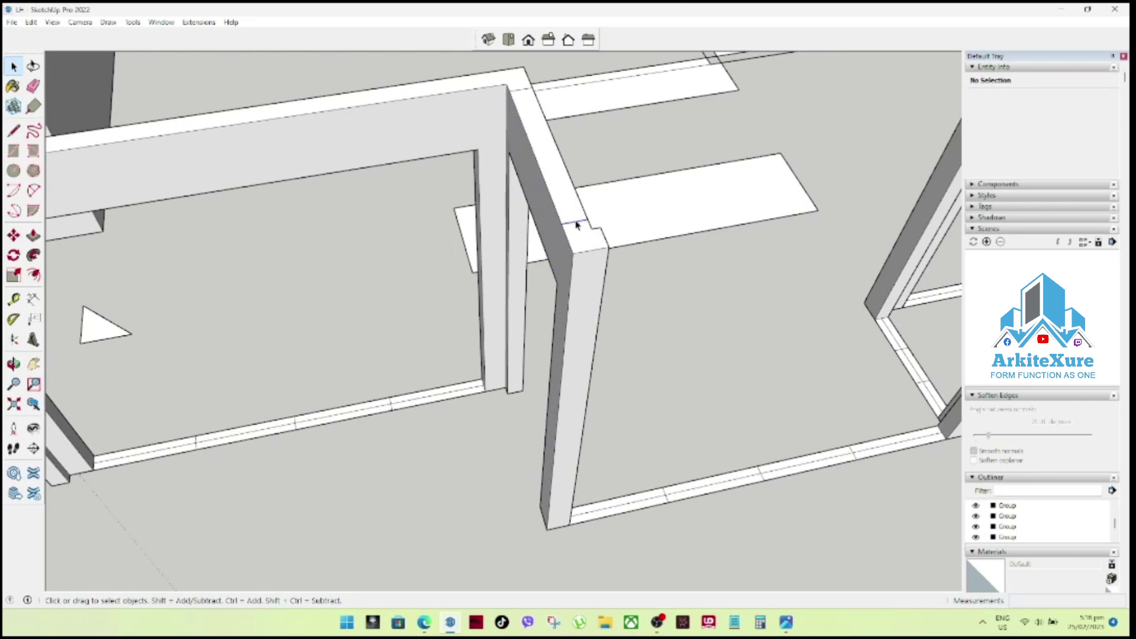
{"action": "mouse_move", "coordinate": [512, 122]}
{"action": "middle_mouse_down"}
{"action": "mouse_move", "coordinate": [728, 140]}
{"action": "mouse_move", "coordinate": [538, 147]}
{"action": "mouse_move", "coordinate": [538, 183]}
{"action": "mouse_move", "coordinate": [672, 233]}
{"action": "mouse_move", "coordinate": [360, 231]}
{"action": "mouse_move", "coordinate": [386, 249]}
{"action": "middle_mouse_up"}
{"action": "scroll", "coordinate": [386, 250], "scroll_direction": "down", "scroll_amount": 3}
{"action": "middle_click_drag", "start_coordinate": [584, 271], "coordinate": [241, 246]}
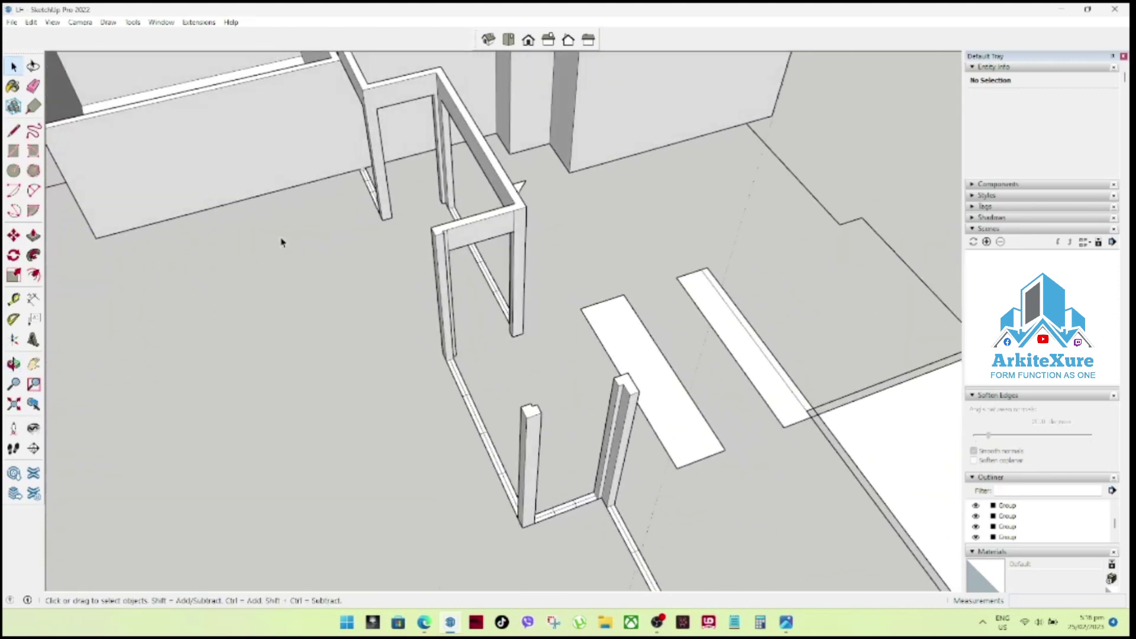
{"action": "scroll", "coordinate": [466, 222], "scroll_direction": "up", "scroll_amount": 1}
{"action": "scroll", "coordinate": [440, 248], "scroll_direction": "up", "scroll_amount": 2}
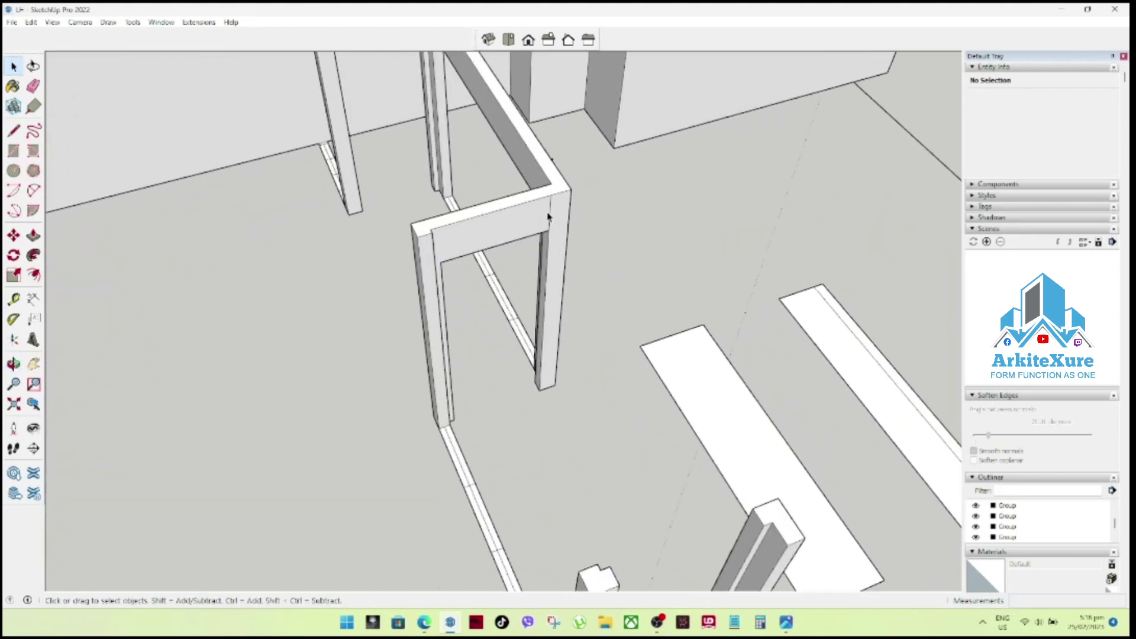
{"action": "scroll", "coordinate": [548, 239], "scroll_direction": "down", "scroll_amount": 2}
{"action": "mouse_move", "coordinate": [545, 253]}
{"action": "middle_mouse_down"}
{"action": "mouse_move", "coordinate": [507, 297]}
{"action": "mouse_move", "coordinate": [228, 278]}
{"action": "mouse_move", "coordinate": [392, 274]}
{"action": "mouse_move", "coordinate": [322, 234]}
{"action": "mouse_move", "coordinate": [368, 261]}
{"action": "middle_mouse_up"}
{"action": "scroll", "coordinate": [402, 276], "scroll_direction": "up", "scroll_amount": 2}
{"action": "key", "text": "l"}
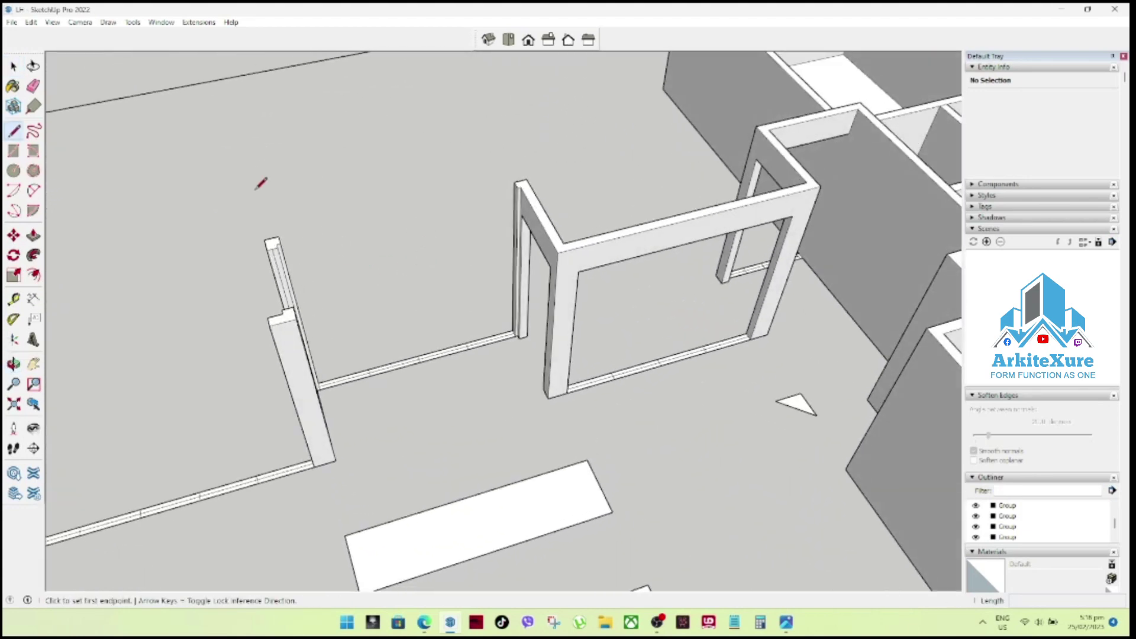
Draw a line across the post tops to the far wall corner, closing a face.
{"action": "left_click", "coordinate": [277, 236]}
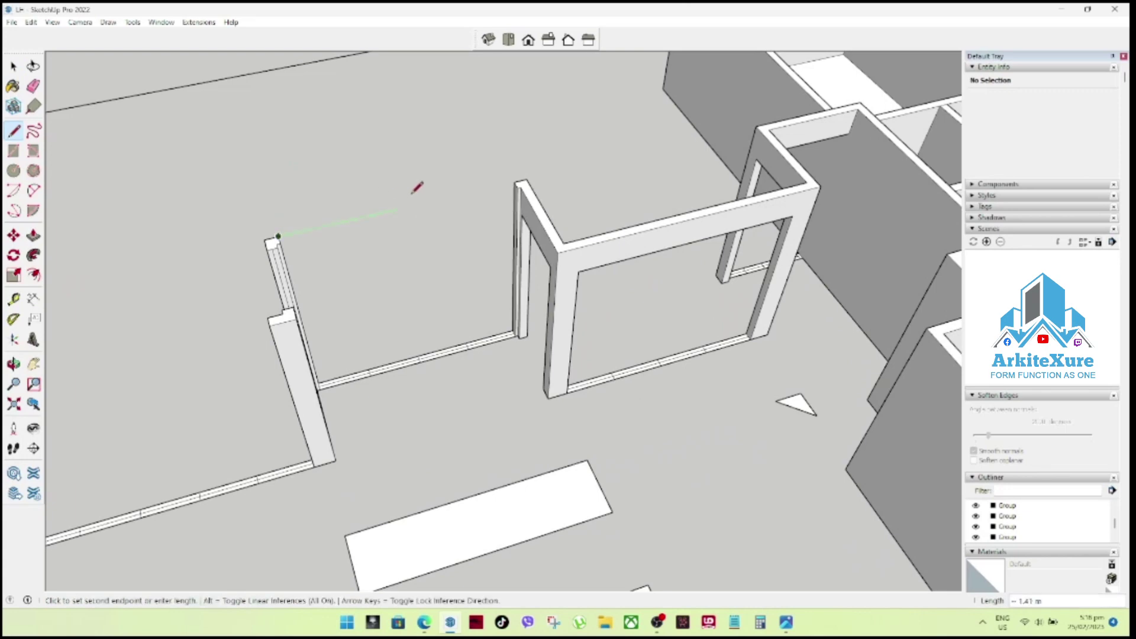
{"action": "left_click", "coordinate": [516, 182]}
{"action": "left_click", "coordinate": [518, 186]}
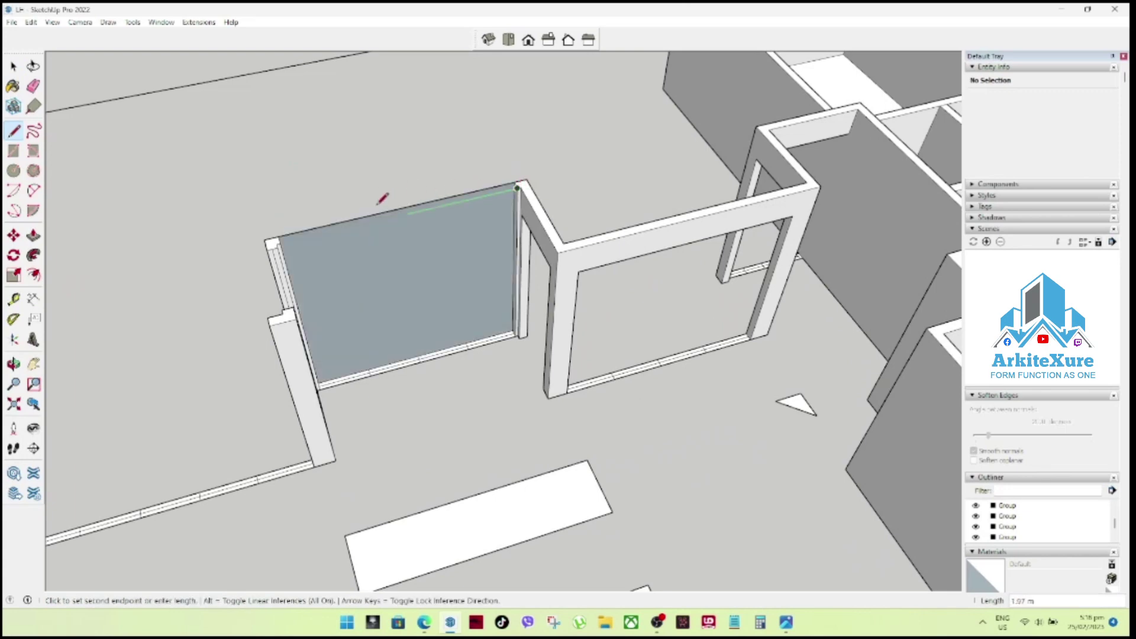
{"action": "left_click", "coordinate": [281, 240]}
{"action": "key", "text": "space"}
{"action": "mouse_move", "coordinate": [399, 251]}
{"action": "middle_mouse_down"}
{"action": "mouse_move", "coordinate": [329, 127]}
{"action": "mouse_move", "coordinate": [411, 185]}
{"action": "middle_mouse_up"}
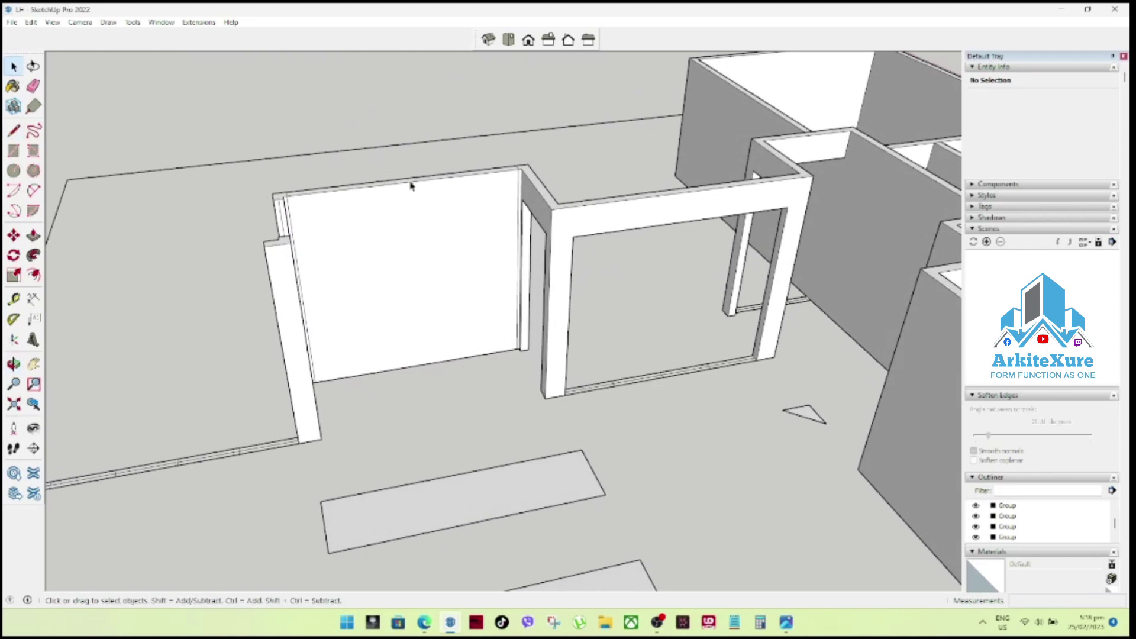
Copy the face's top edge 0.50 m down to mark the header.
{"action": "left_click", "coordinate": [412, 187]}
{"action": "key", "text": "m"}
{"action": "key", "text": "ctrl"}
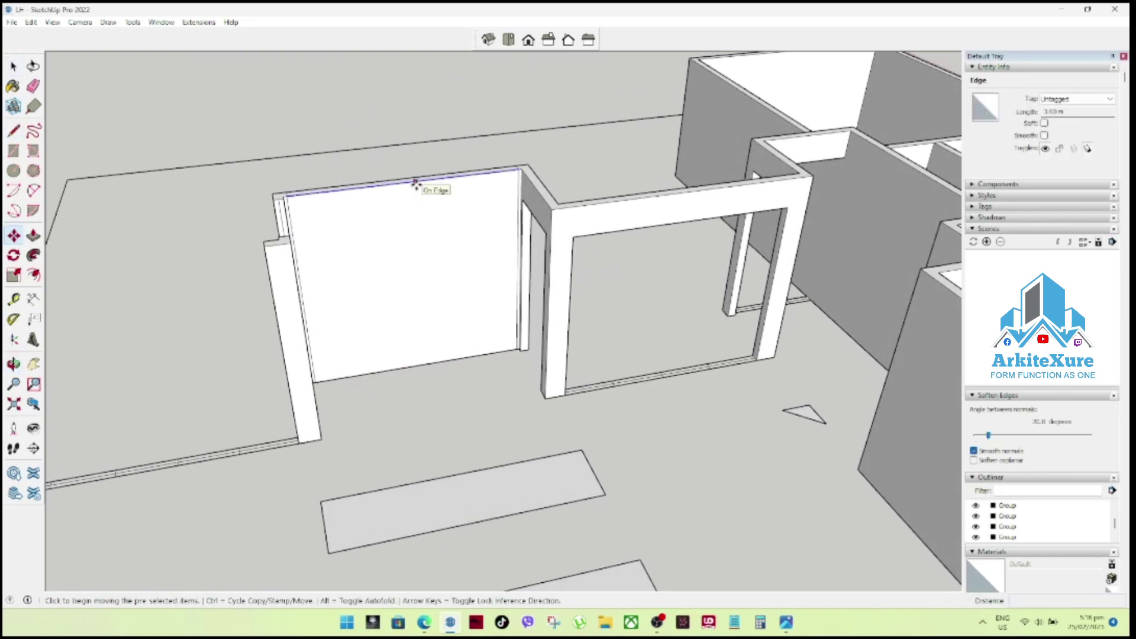
{"action": "left_click", "coordinate": [417, 182]}
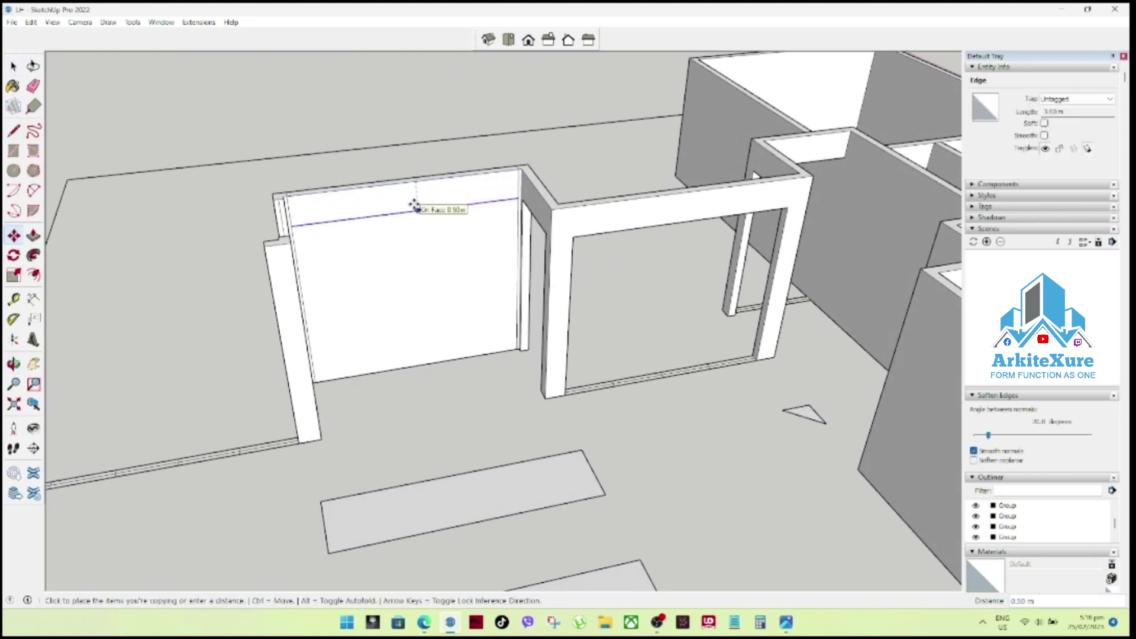
{"action": "left_click", "coordinate": [415, 205]}
Push the lower face through the wall to open the doorway.
{"action": "key", "text": "p"}
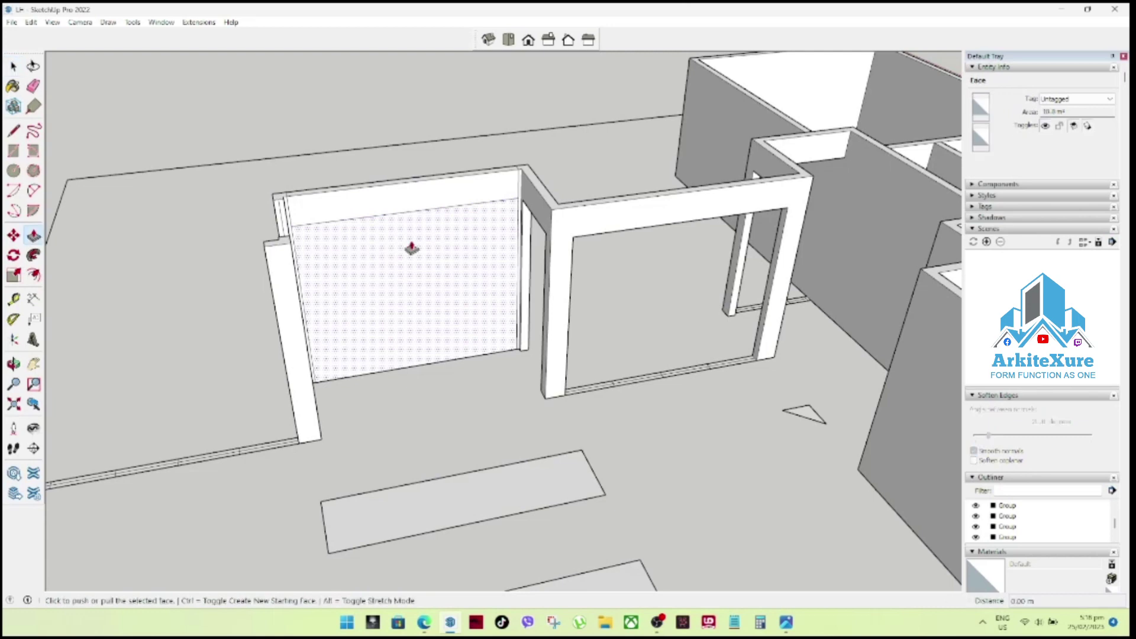
{"action": "left_click", "coordinate": [413, 248]}
{"action": "left_click", "coordinate": [405, 238]}
{"action": "left_click", "coordinate": [404, 181]}
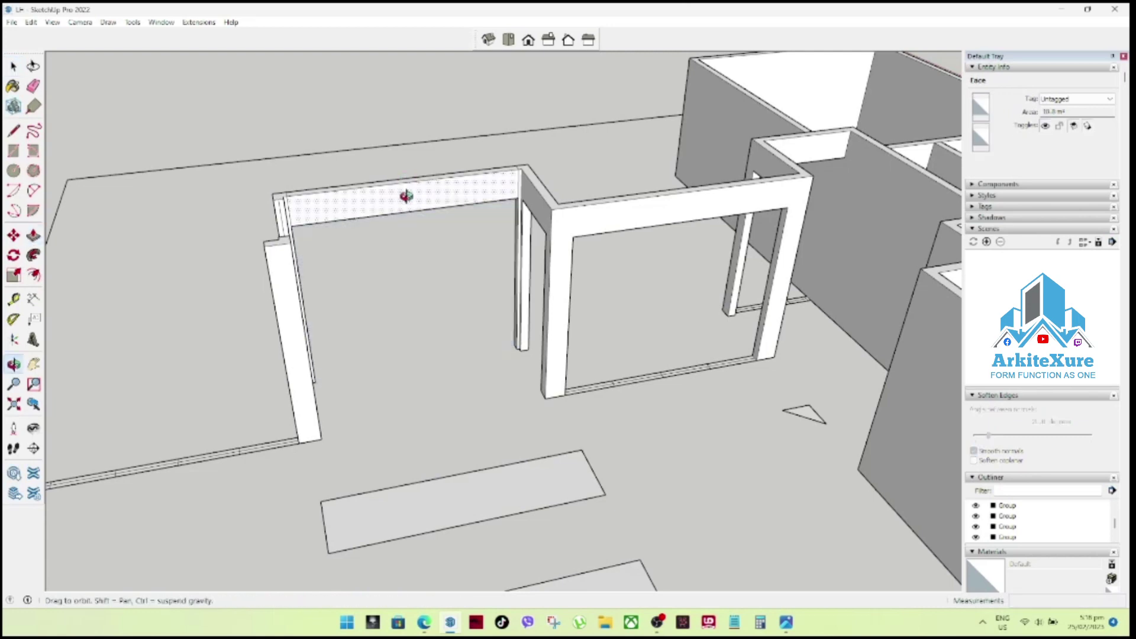
{"action": "mouse_move", "coordinate": [406, 197]}
{"action": "middle_mouse_down"}
{"action": "mouse_move", "coordinate": [734, 264]}
{"action": "mouse_move", "coordinate": [464, 216]}
{"action": "mouse_move", "coordinate": [497, 179]}
{"action": "middle_mouse_up"}
{"action": "key", "text": "space"}
Inspect the header corner by selecting its face and vertical end edge.
{"action": "scroll", "coordinate": [497, 179], "scroll_direction": "up", "scroll_amount": 3}
{"action": "left_click", "coordinate": [517, 187]}
{"action": "left_click", "coordinate": [523, 189]}
{"action": "mouse_move", "coordinate": [523, 190]}
{"action": "middle_mouse_down"}
{"action": "mouse_move", "coordinate": [489, 198]}
{"action": "mouse_move", "coordinate": [520, 241]}
{"action": "mouse_move", "coordinate": [641, 56]}
{"action": "mouse_move", "coordinate": [572, 165]}
{"action": "mouse_move", "coordinate": [561, 231]}
{"action": "middle_mouse_up"}
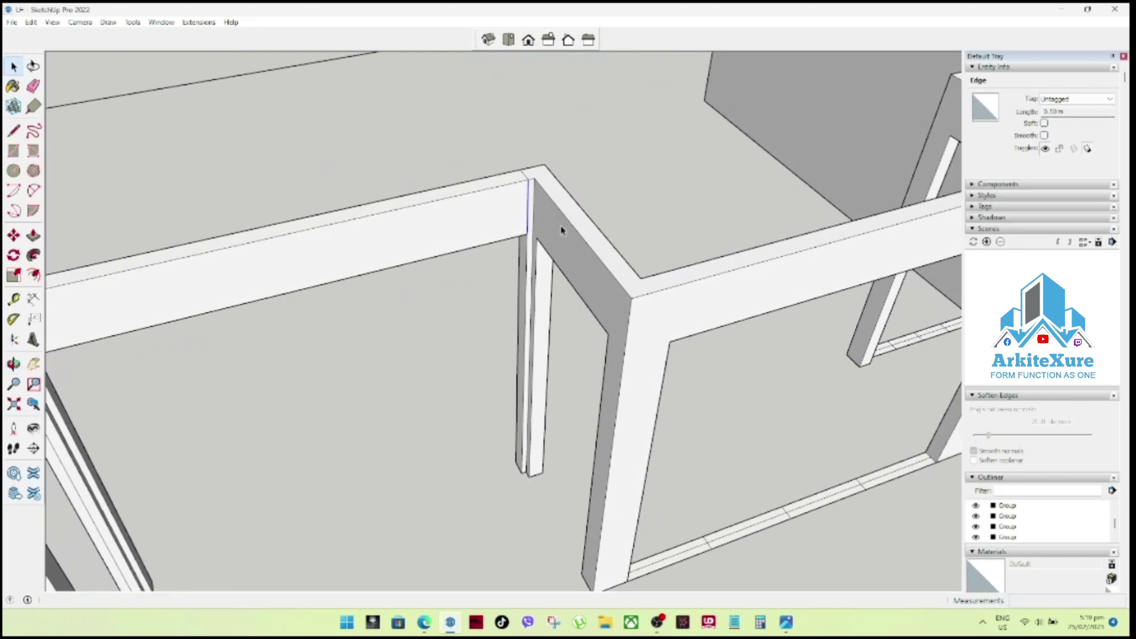
{"action": "key", "text": "Escape"}
{"action": "scroll", "coordinate": [524, 181], "scroll_direction": "down", "scroll_amount": 2}
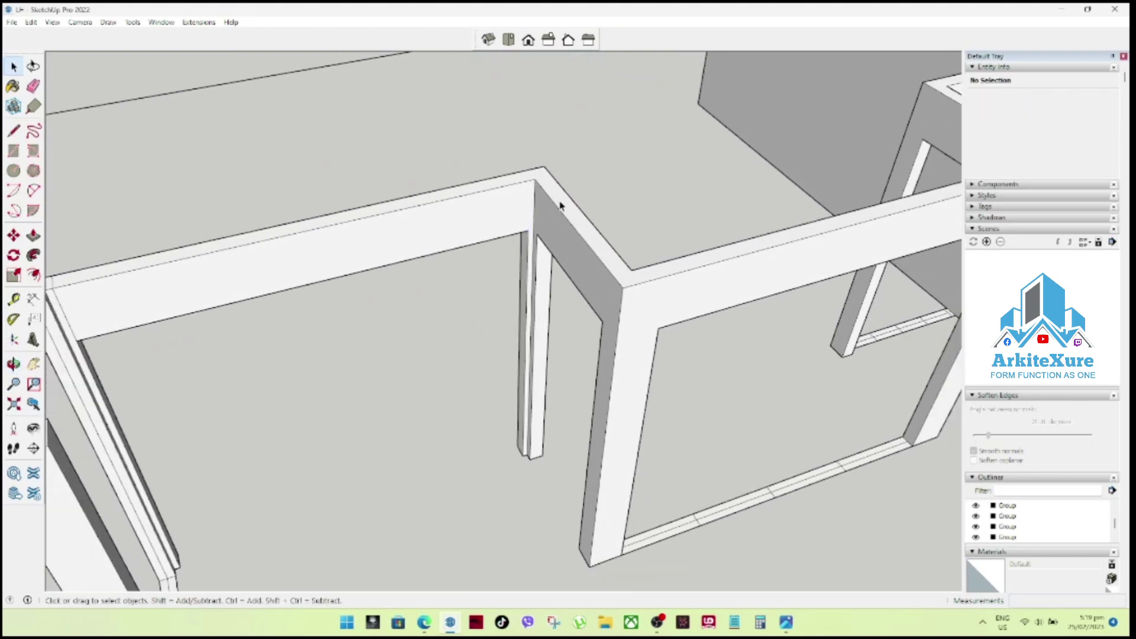
{"action": "scroll", "coordinate": [559, 204], "scroll_direction": "down", "scroll_amount": 2}
{"action": "scroll", "coordinate": [227, 278], "scroll_direction": "up", "scroll_amount": 3}
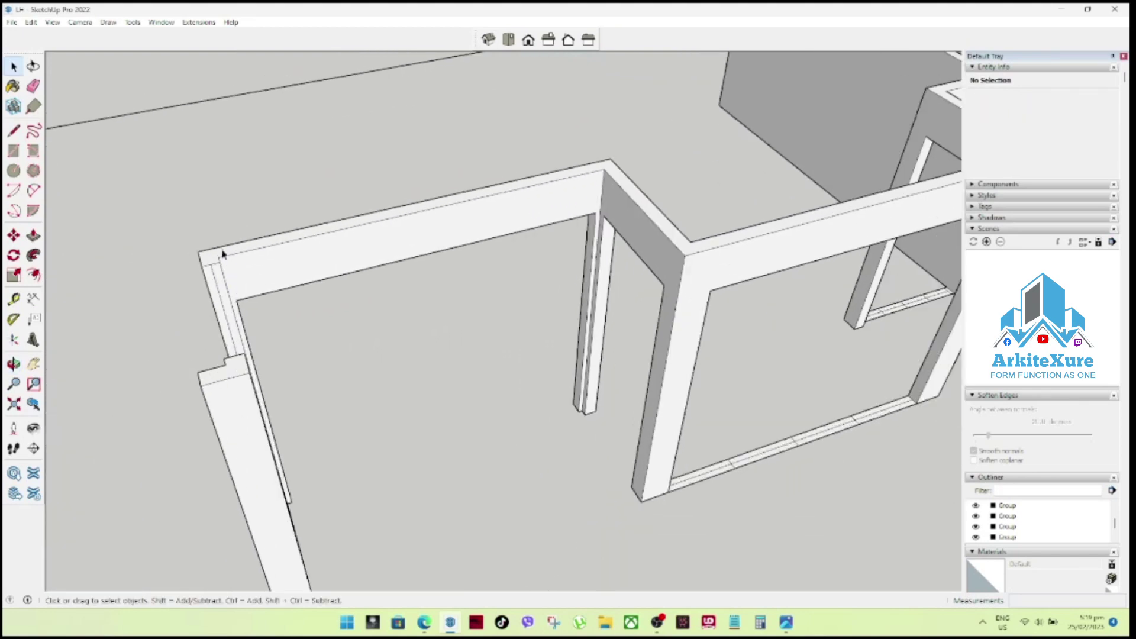
{"action": "mouse_move", "coordinate": [222, 253]}
{"action": "middle_mouse_down"}
{"action": "mouse_move", "coordinate": [304, 233]}
{"action": "mouse_move", "coordinate": [467, 239]}
{"action": "mouse_move", "coordinate": [322, 246]}
{"action": "middle_mouse_up"}
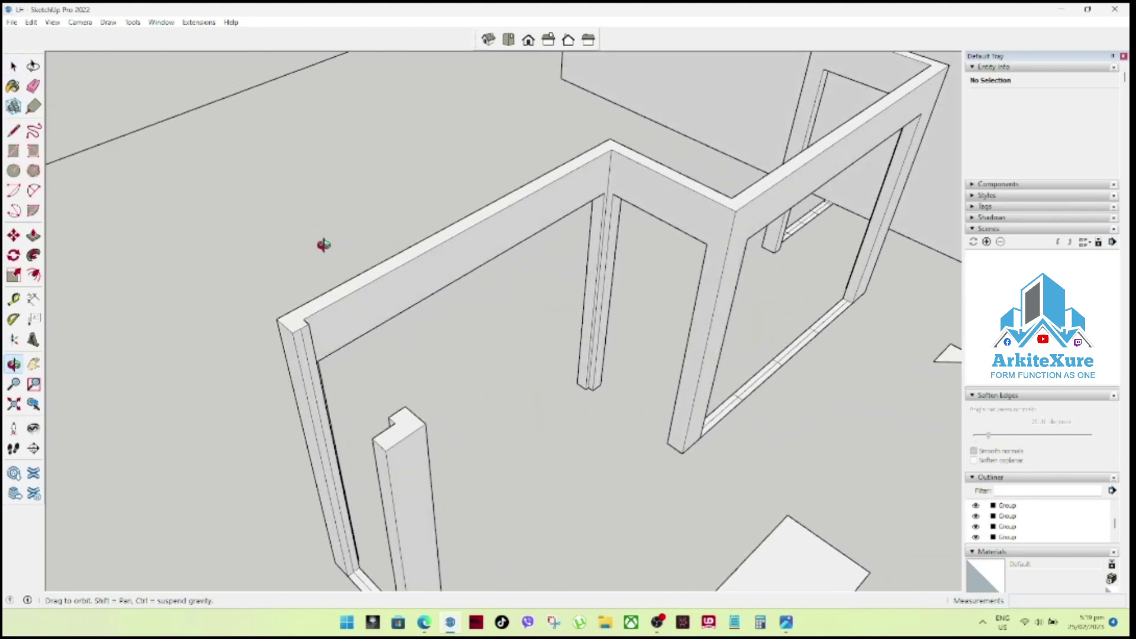
{"action": "mouse_move", "coordinate": [305, 352]}
{"action": "middle_mouse_down"}
{"action": "mouse_move", "coordinate": [299, 292]}
{"action": "mouse_move", "coordinate": [490, 233]}
{"action": "mouse_move", "coordinate": [641, 236]}
{"action": "mouse_move", "coordinate": [943, 274]}
{"action": "middle_mouse_up"}
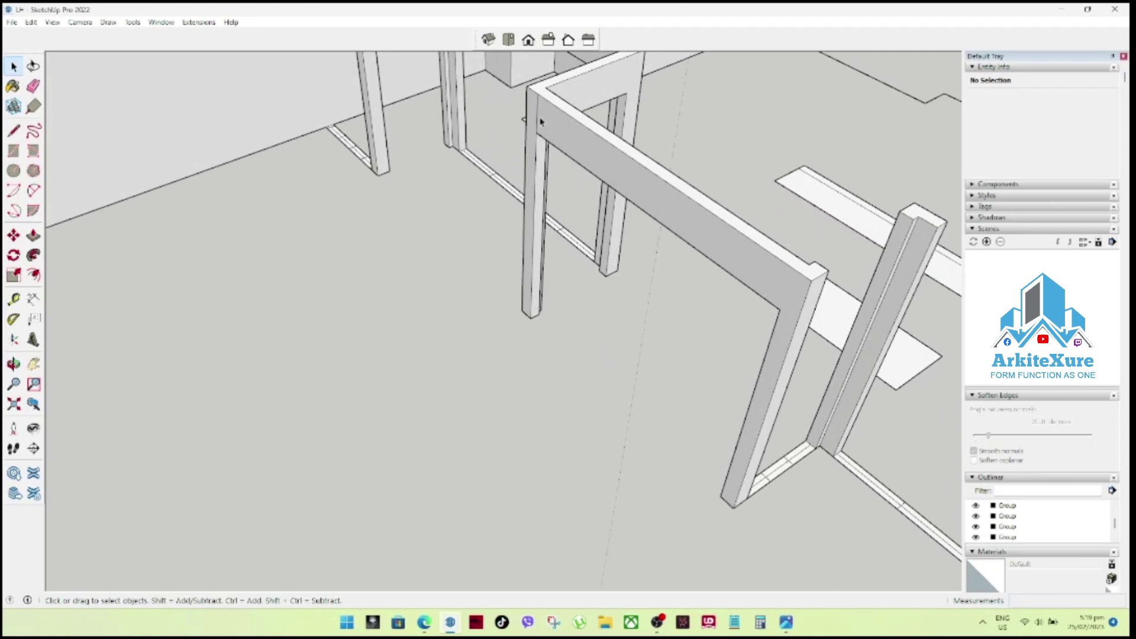
{"action": "mouse_move", "coordinate": [538, 127]}
{"action": "middle_mouse_down"}
{"action": "mouse_move", "coordinate": [481, 261]}
{"action": "mouse_move", "coordinate": [654, 304]}
{"action": "middle_mouse_up"}
{"action": "scroll", "coordinate": [544, 336], "scroll_direction": "up", "scroll_amount": 3}
{"action": "scroll", "coordinate": [544, 336], "scroll_direction": "up", "scroll_amount": 2}
{"action": "scroll", "coordinate": [452, 310], "scroll_direction": "up", "scroll_amount": 2}
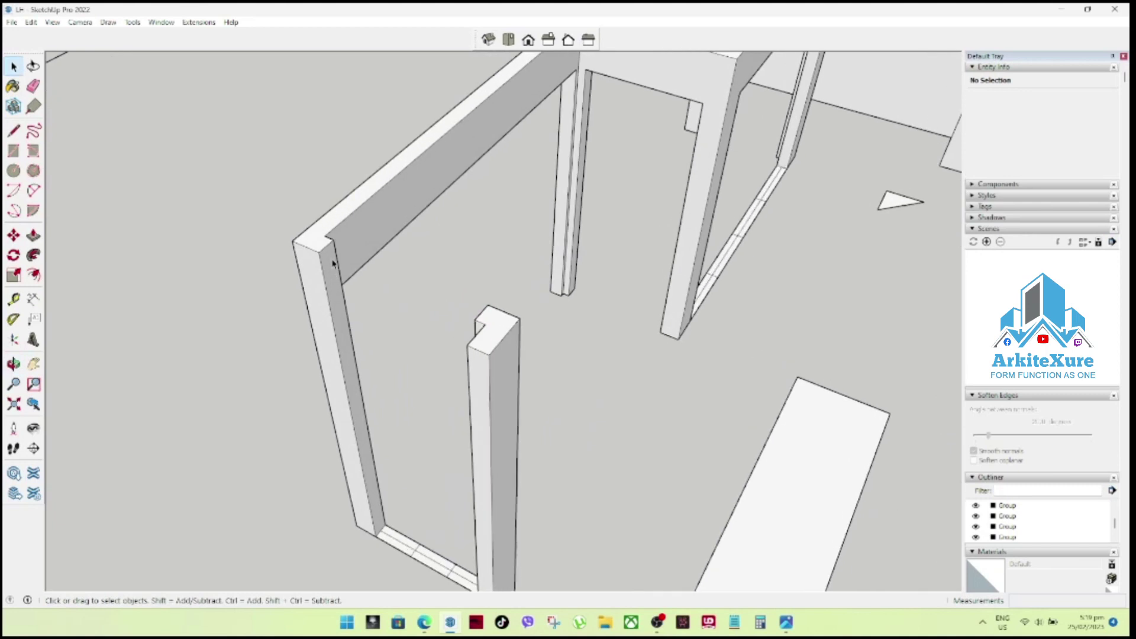
Copy the wall post's top edge 0.30 m down the post.
{"action": "left_click", "coordinate": [328, 249]}
{"action": "key", "text": "m"}
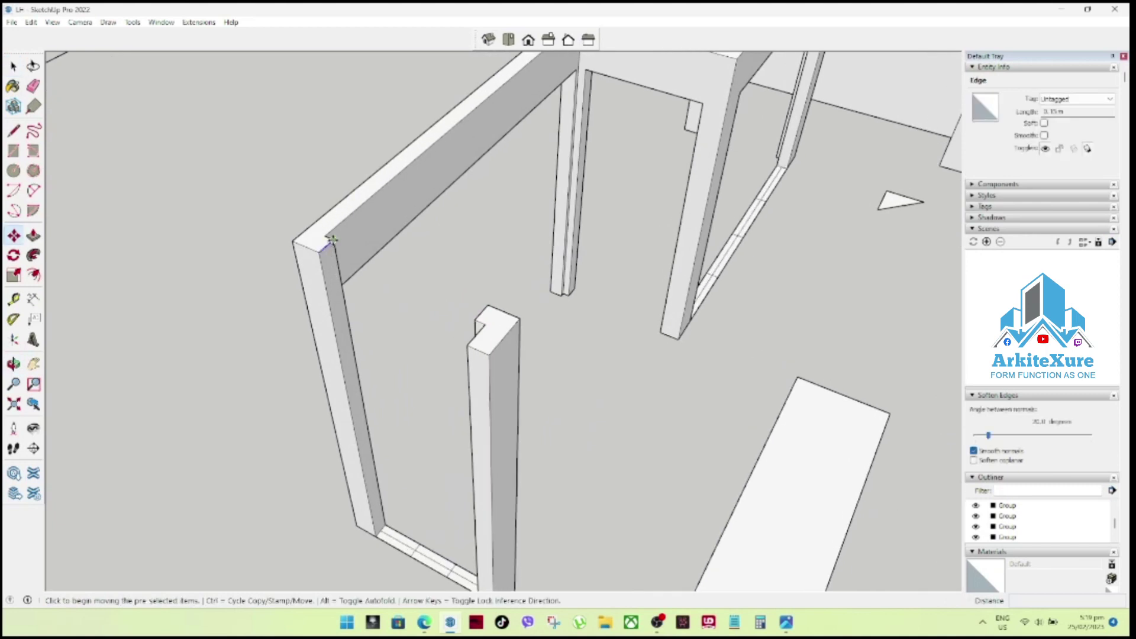
{"action": "left_click", "coordinate": [332, 240]}
{"action": "key", "text": "ctrl"}
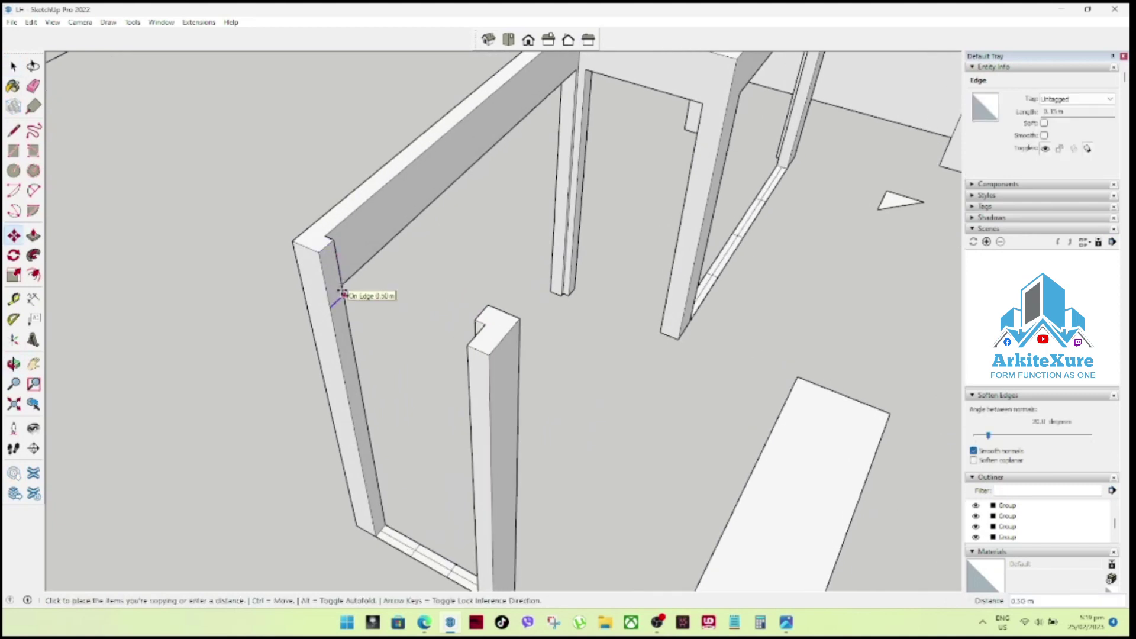
{"action": "left_click", "coordinate": [343, 292]}
{"action": "key", "text": "space"}
Extrude the post's top face across the opening.
{"action": "left_click", "coordinate": [338, 290]}
{"action": "key", "text": "p"}
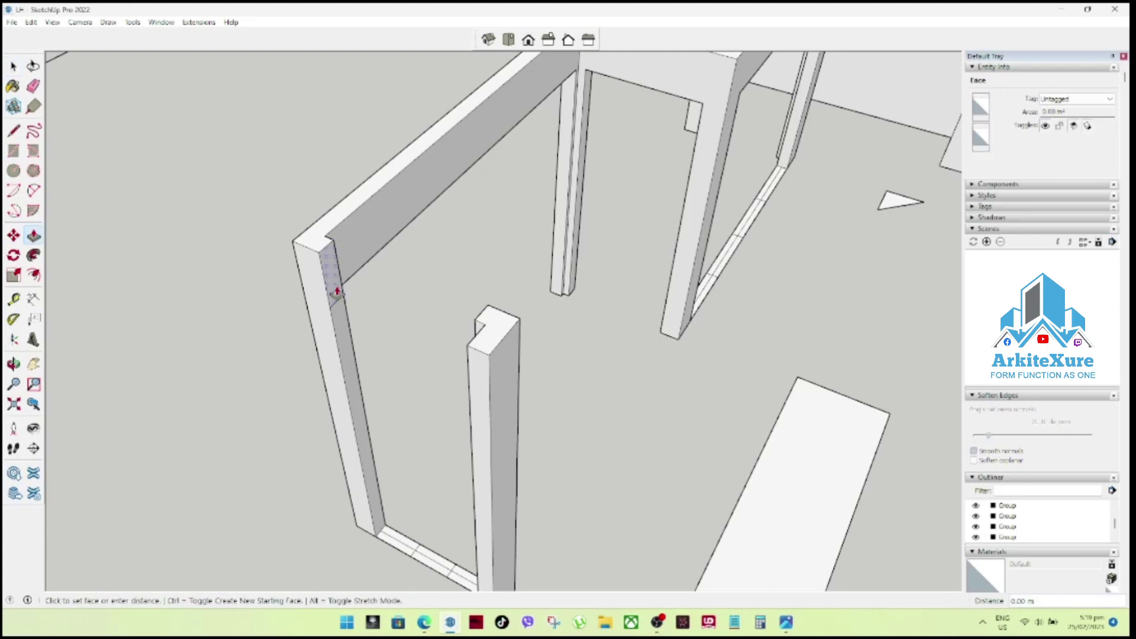
{"action": "left_click", "coordinate": [490, 312]}
{"action": "key", "text": "space"}
{"action": "middle_click_drag", "start_coordinate": [470, 312], "coordinate": [600, 336]}
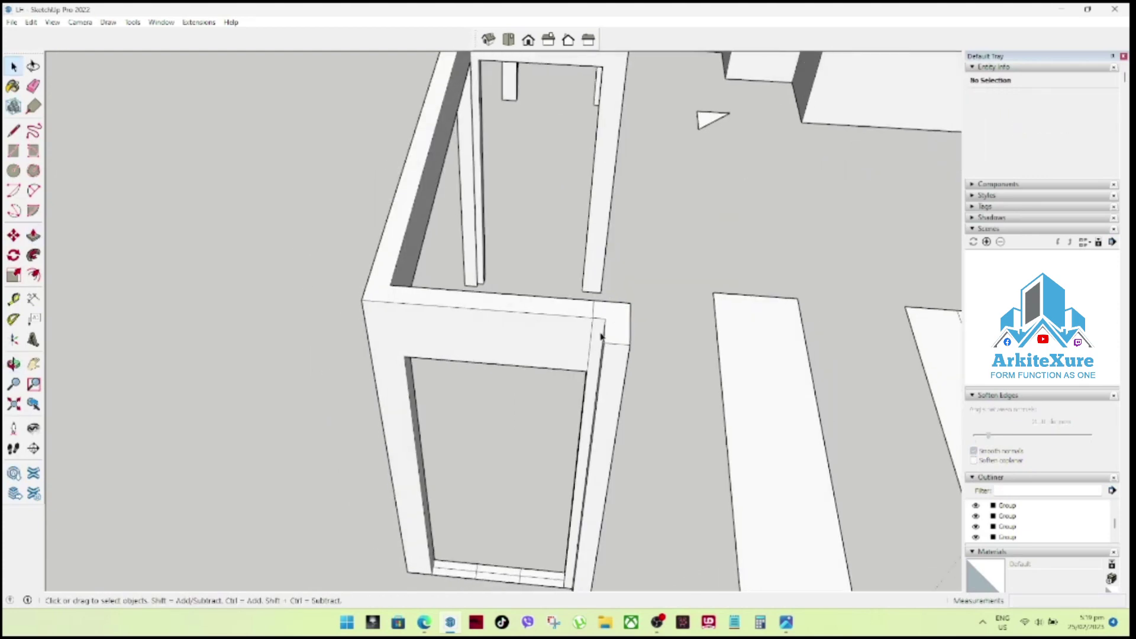
{"action": "left_click", "coordinate": [593, 335]}
{"action": "key", "text": "Escape"}
Copy the door-frame corner edge beside the corner to split the frame top.
{"action": "middle_click_drag", "start_coordinate": [497, 274], "coordinate": [670, 123]}
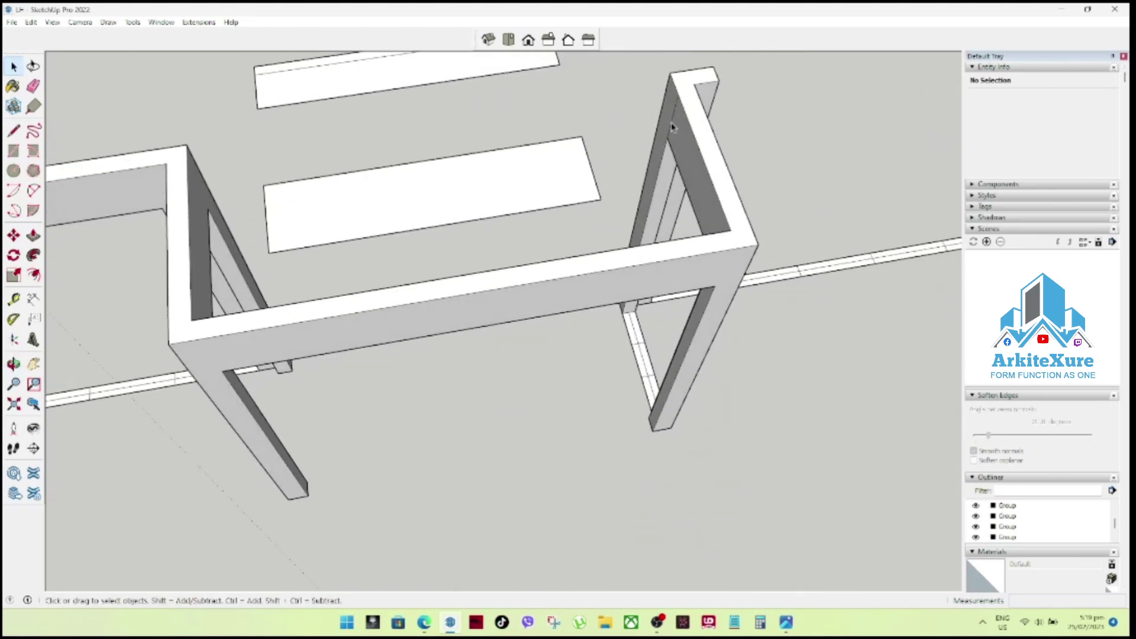
{"action": "scroll", "coordinate": [650, 165], "scroll_direction": "down", "scroll_amount": 3}
{"action": "middle_click_drag", "start_coordinate": [650, 165], "coordinate": [680, 307]}
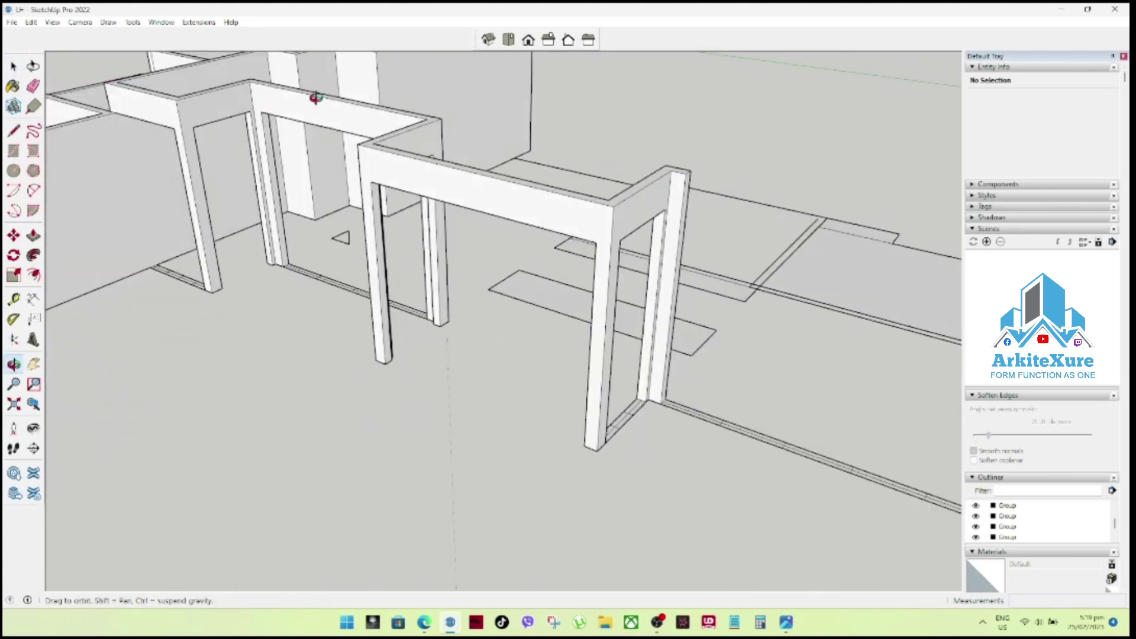
{"action": "scroll", "coordinate": [625, 239], "scroll_direction": "up", "scroll_amount": 2}
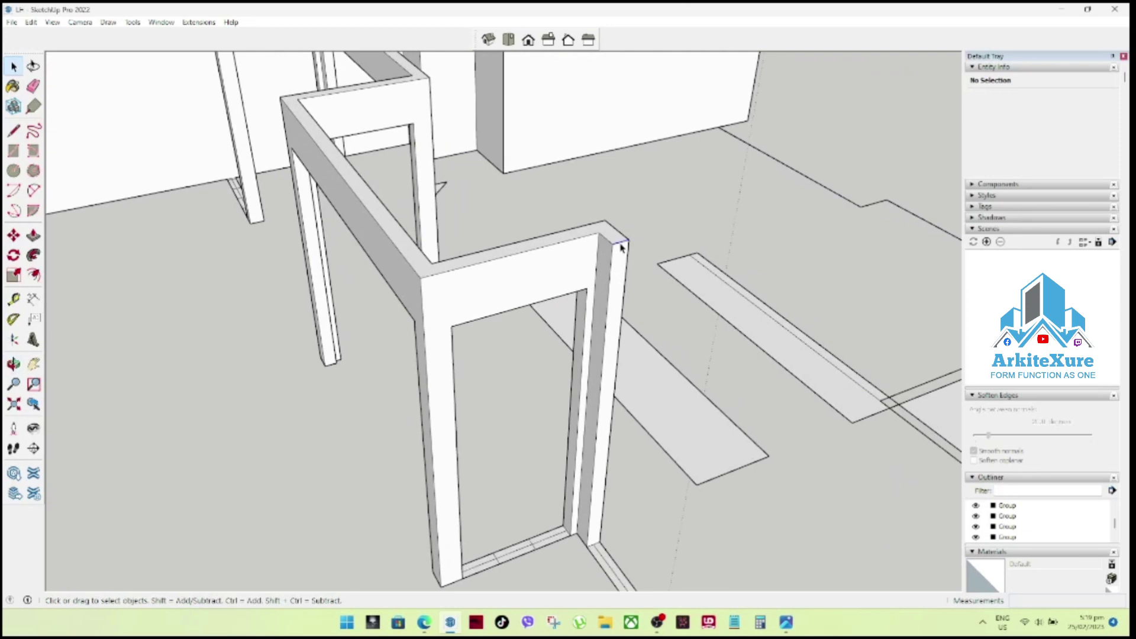
{"action": "left_click", "coordinate": [622, 242]}
{"action": "key", "text": "m"}
{"action": "left_click", "coordinate": [629, 240]}
{"action": "key", "text": "ctrl"}
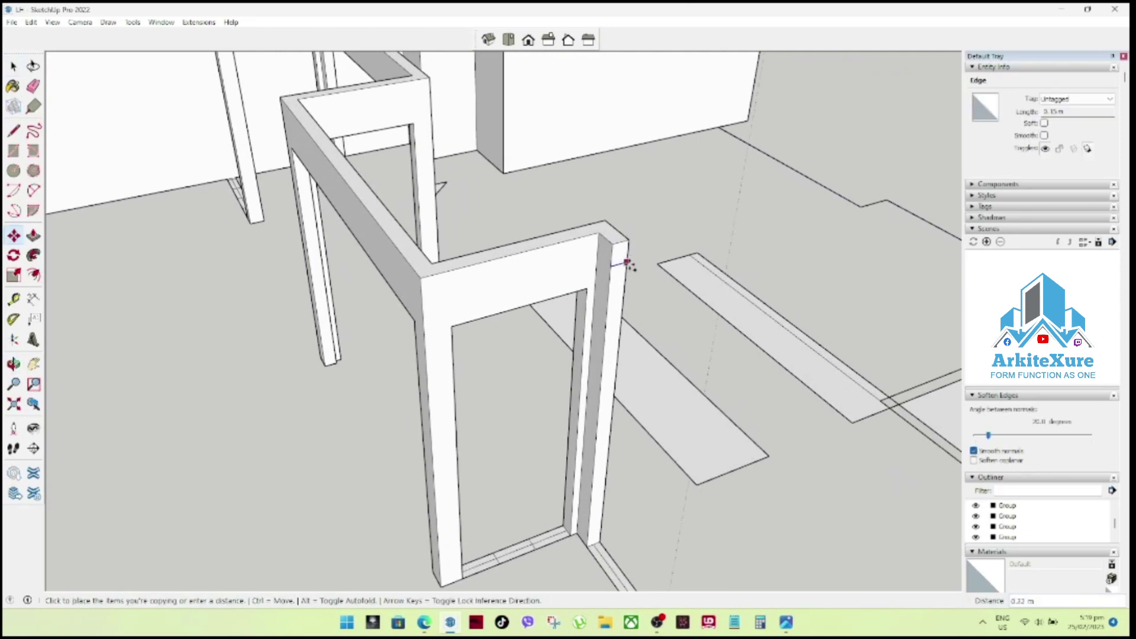
{"action": "left_click", "coordinate": [624, 292]}
{"action": "key", "text": "space"}
Push the frame top's end face about 4.27 m across to the right-hand wall.
{"action": "left_click", "coordinate": [619, 283]}
{"action": "key", "text": "p"}
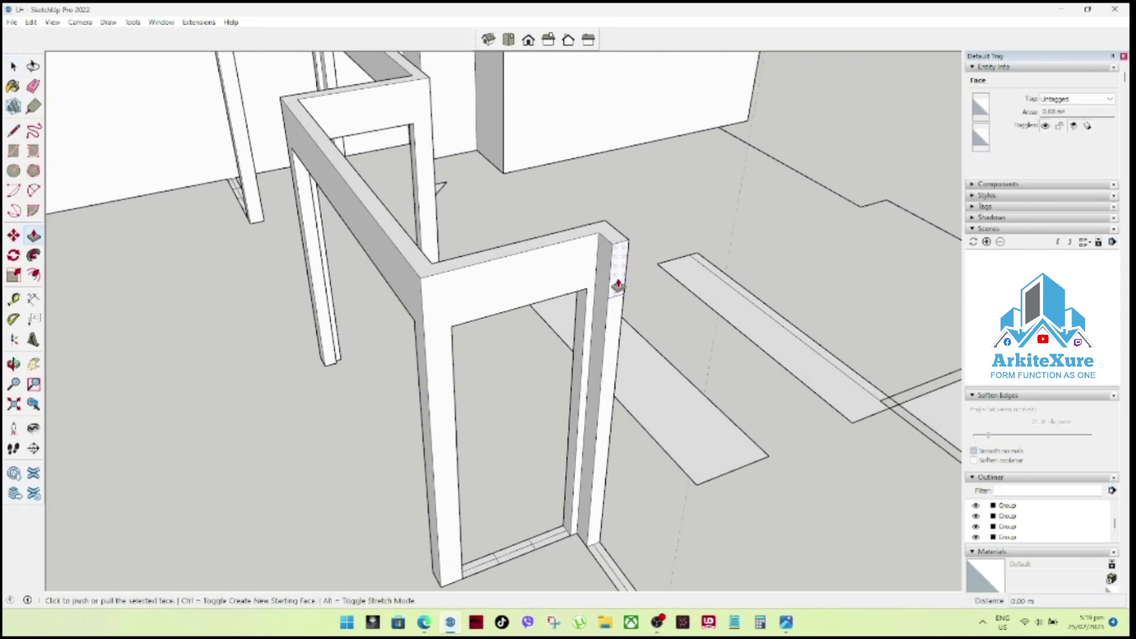
{"action": "scroll", "coordinate": [625, 284], "scroll_direction": "down", "scroll_amount": 3}
{"action": "scroll", "coordinate": [651, 296], "scroll_direction": "down", "scroll_amount": 2}
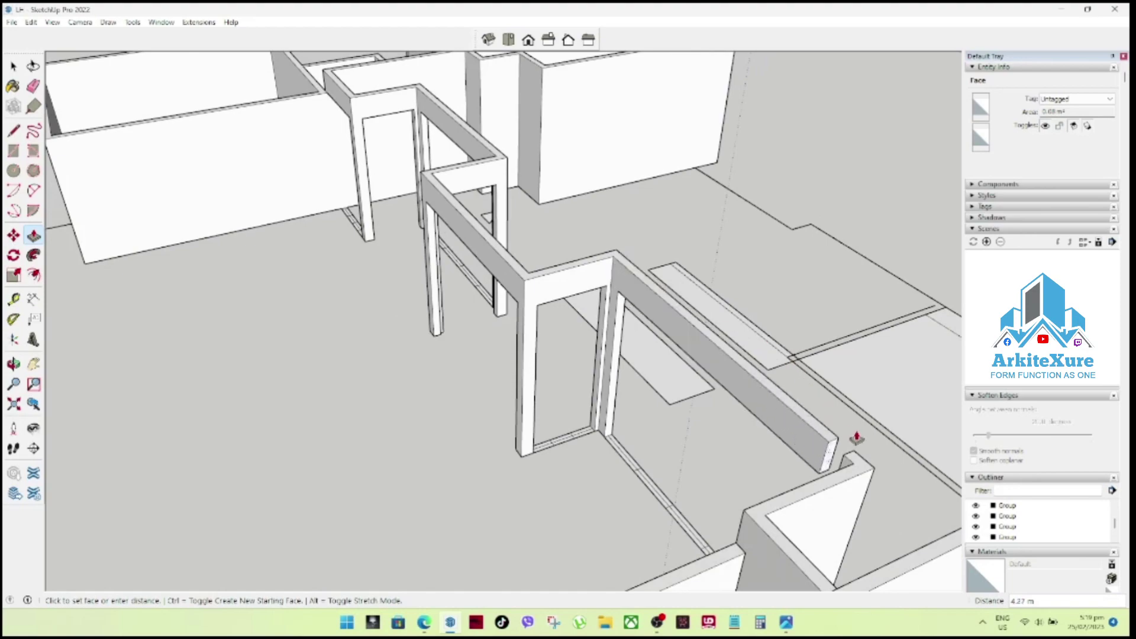
{"action": "middle_click_drag", "start_coordinate": [846, 450], "coordinate": [1024, 396]}
{"action": "scroll", "coordinate": [406, 325], "scroll_direction": "down", "scroll_amount": 2}
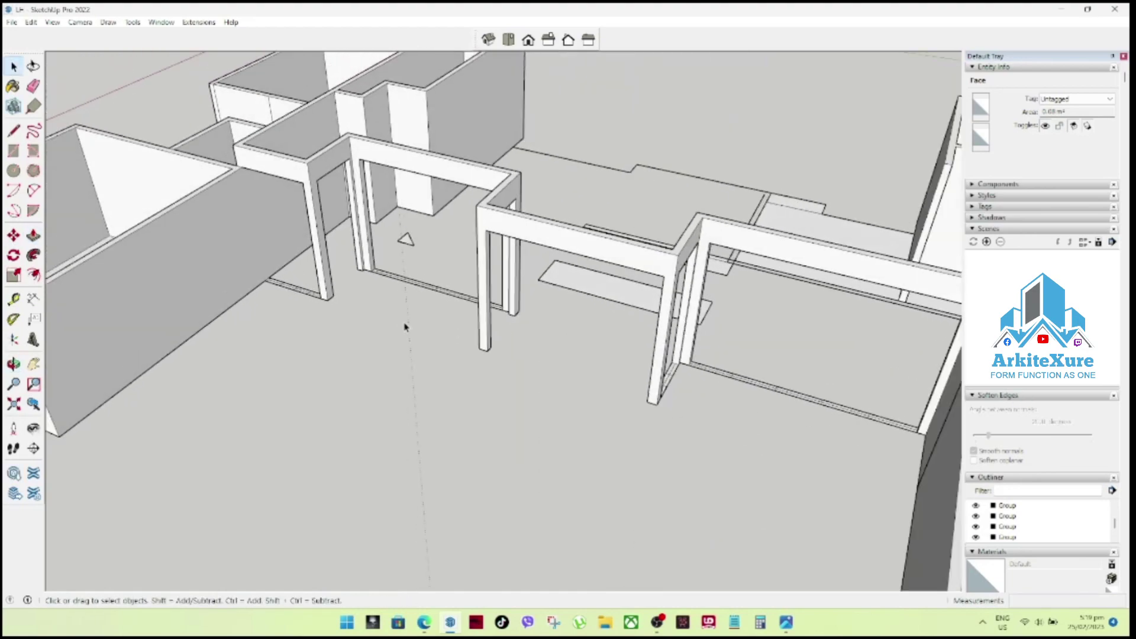
{"action": "scroll", "coordinate": [370, 295], "scroll_direction": "down", "scroll_amount": 3}
{"action": "scroll", "coordinate": [645, 279], "scroll_direction": "down", "scroll_amount": 2}
{"action": "scroll", "coordinate": [712, 192], "scroll_direction": "up", "scroll_amount": 2}
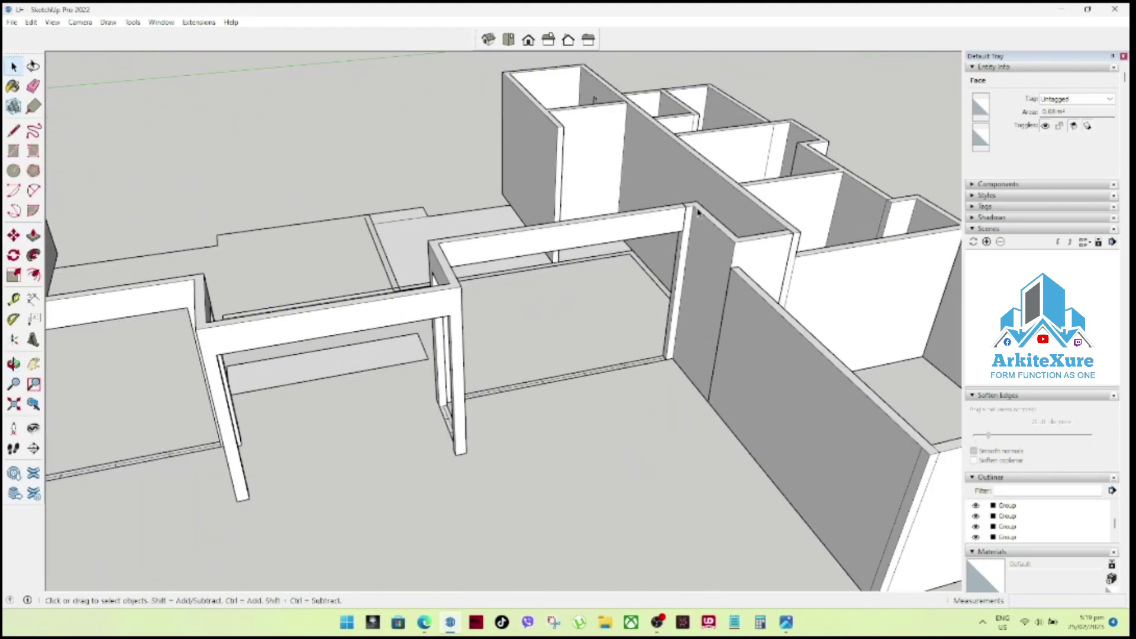
{"action": "scroll", "coordinate": [695, 208], "scroll_direction": "up", "scroll_amount": 2}
{"action": "scroll", "coordinate": [684, 222], "scroll_direction": "up", "scroll_amount": 2}
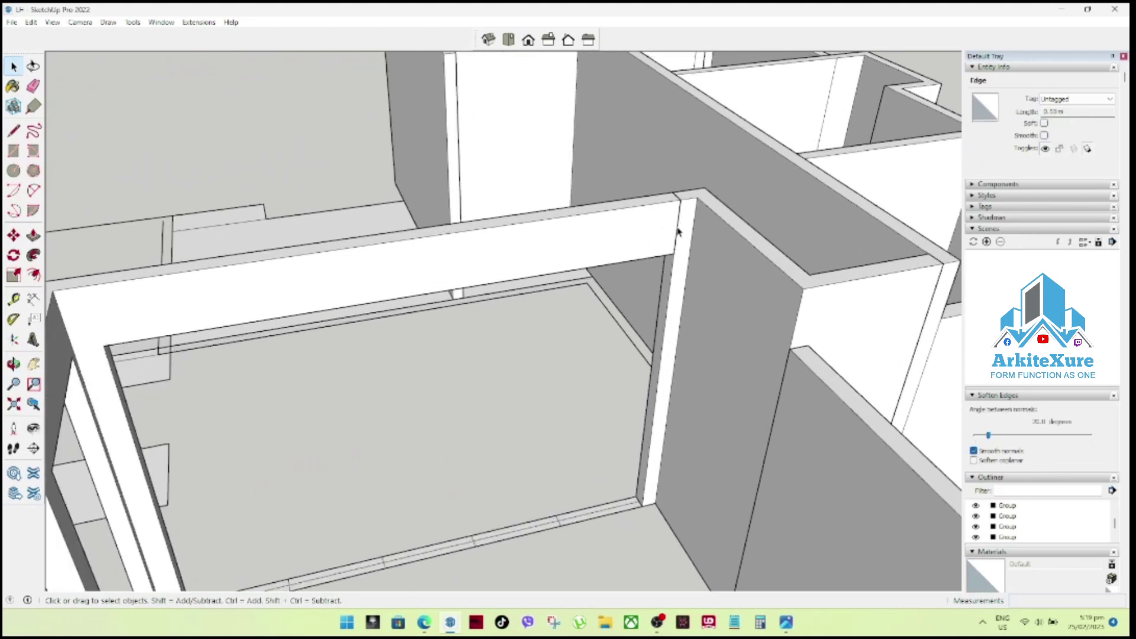
Explode the wall group next to the header via the right-click menu.
{"action": "left_click", "coordinate": [678, 228]}
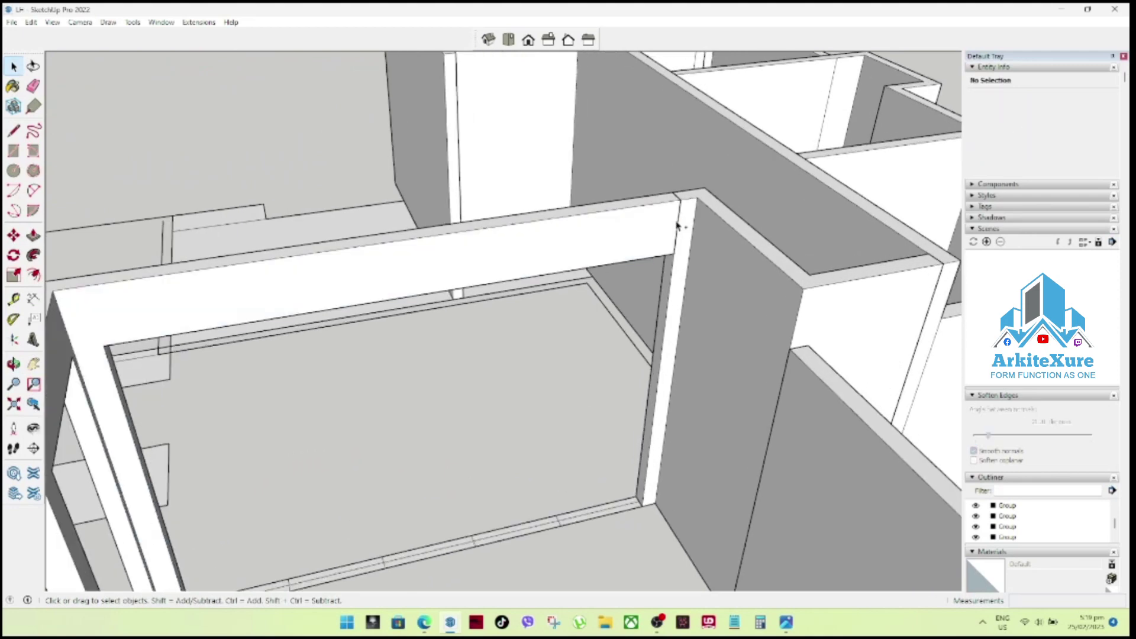
{"action": "left_click", "coordinate": [682, 225]}
{"action": "right_click", "coordinate": [687, 230]}
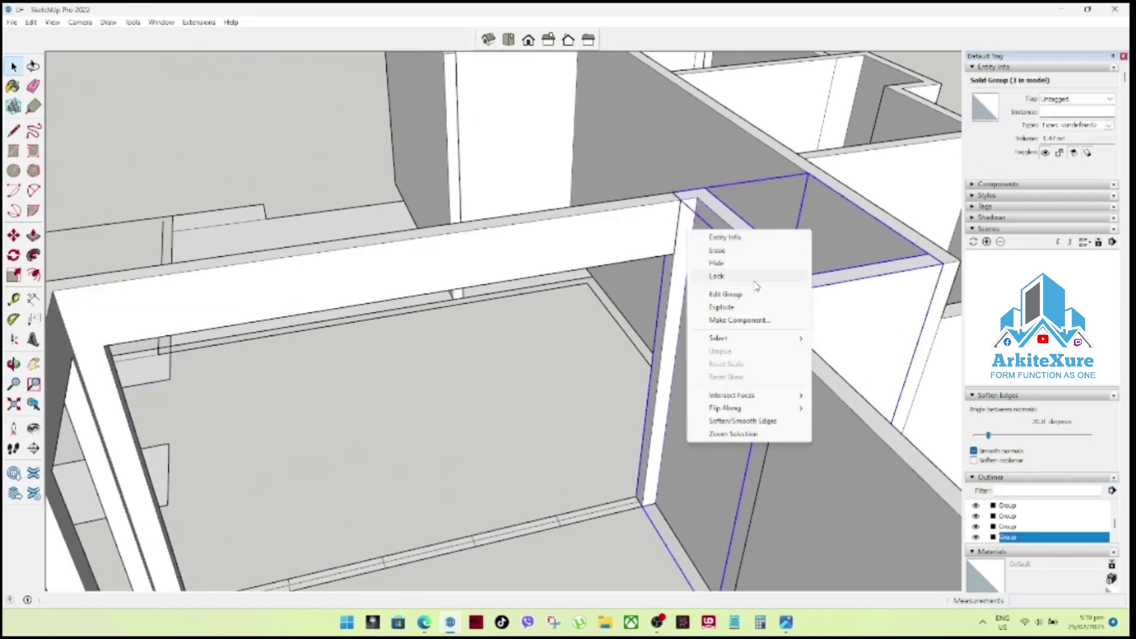
{"action": "left_click", "coordinate": [733, 307]}
{"action": "left_click", "coordinate": [679, 227]}
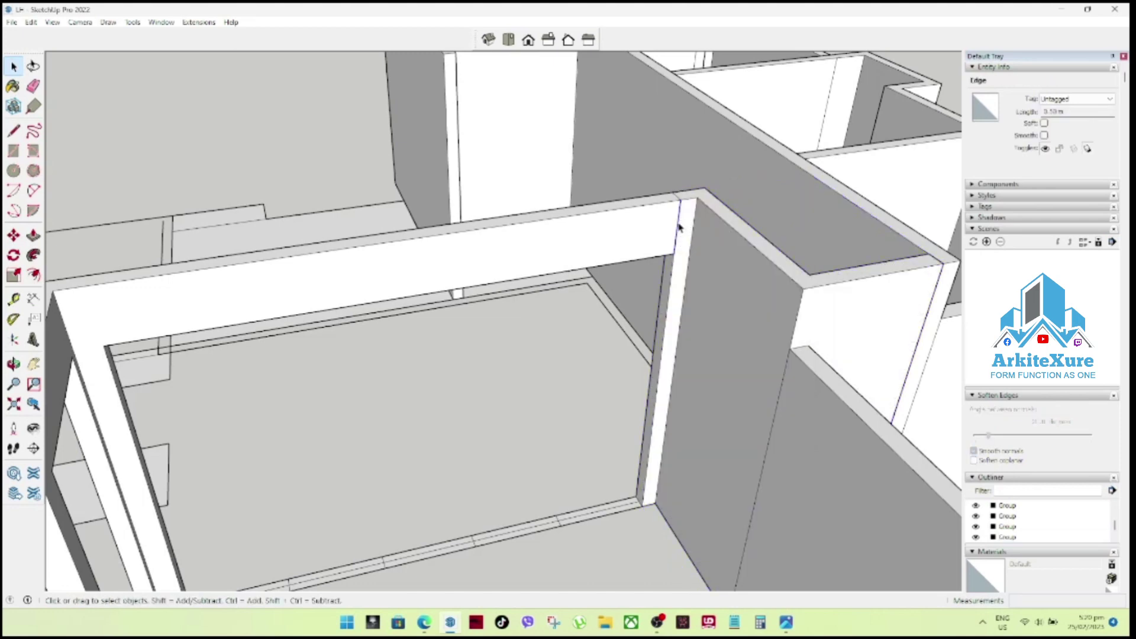
{"action": "key", "text": "Escape"}
Zoom and orbit to a low view of the white floor strips near the doorway.
{"action": "scroll", "coordinate": [679, 202], "scroll_direction": "up", "scroll_amount": 2}
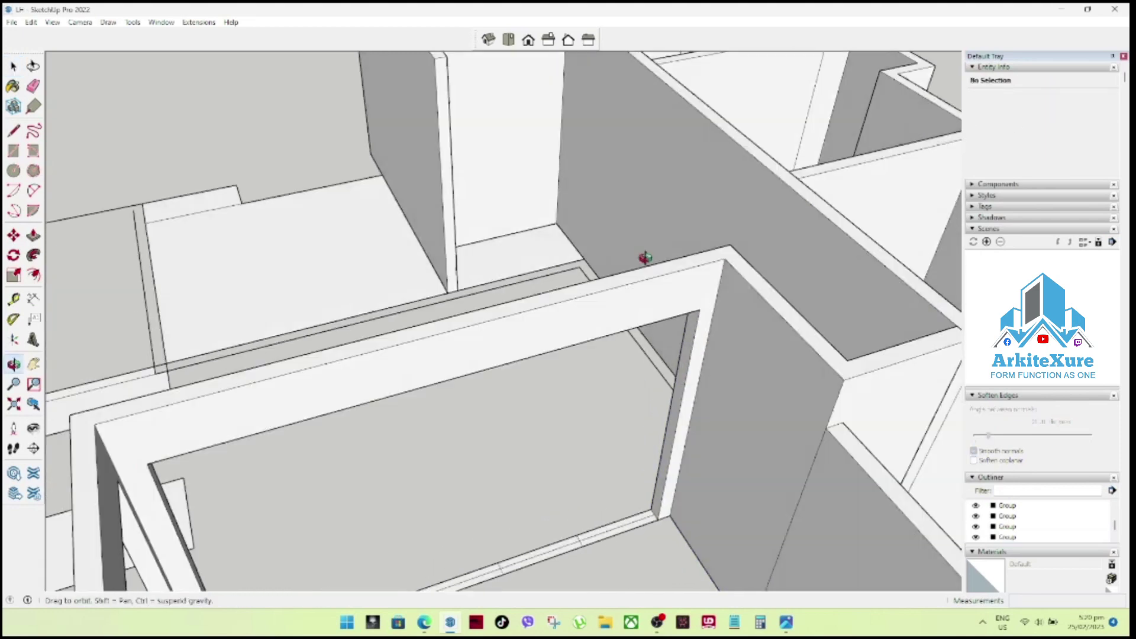
{"action": "scroll", "coordinate": [642, 254], "scroll_direction": "up", "scroll_amount": 4}
{"action": "scroll", "coordinate": [588, 228], "scroll_direction": "down", "scroll_amount": 5}
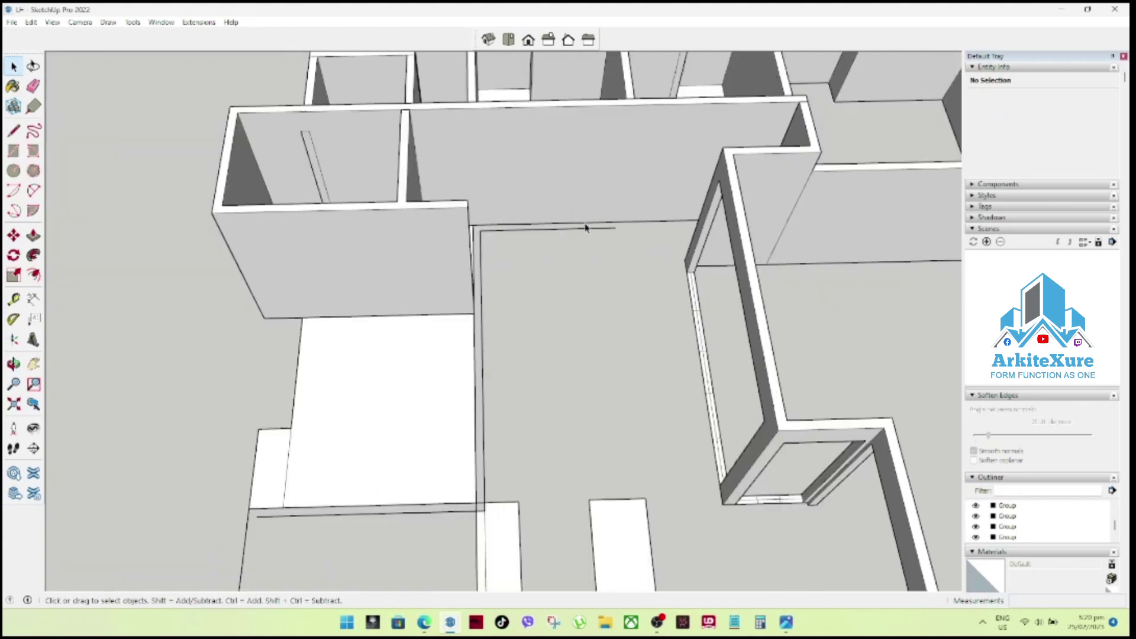
{"action": "scroll", "coordinate": [596, 235], "scroll_direction": "down", "scroll_amount": 3}
{"action": "scroll", "coordinate": [591, 266], "scroll_direction": "down", "scroll_amount": 2}
{"action": "scroll", "coordinate": [601, 299], "scroll_direction": "up", "scroll_amount": 2}
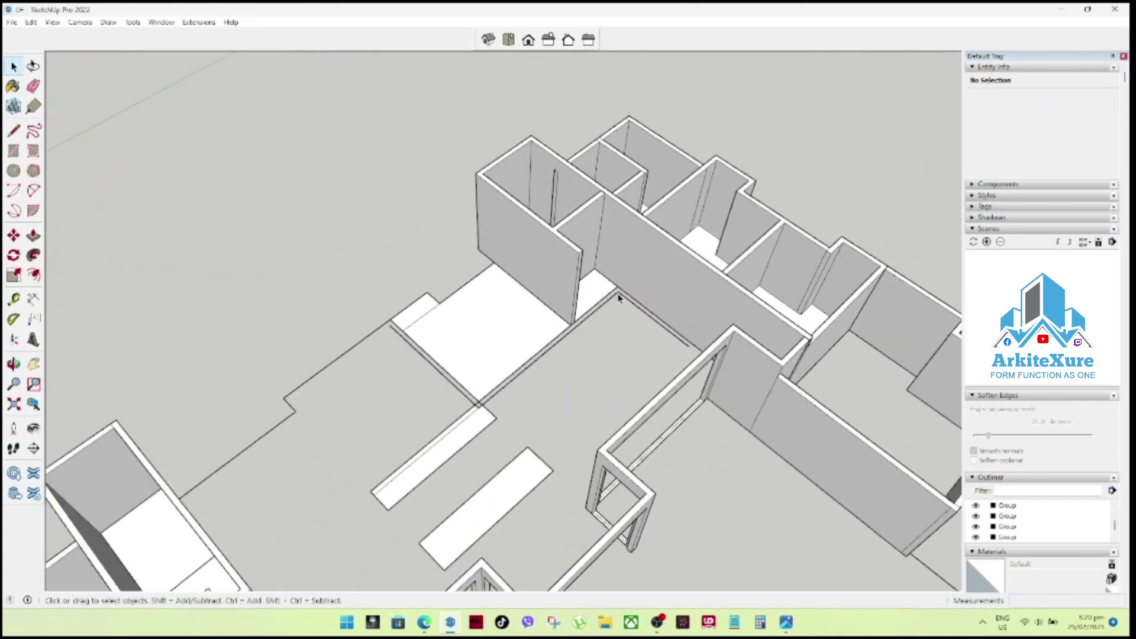
{"action": "scroll", "coordinate": [622, 302], "scroll_direction": "up", "scroll_amount": 2}
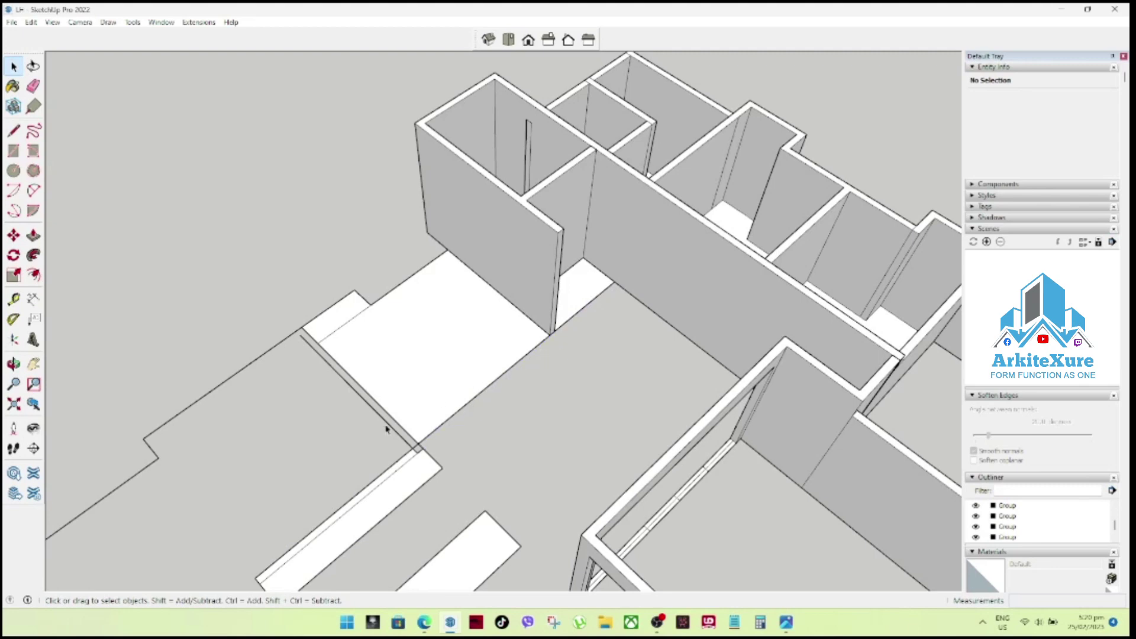
{"action": "scroll", "coordinate": [507, 386], "scroll_direction": "down", "scroll_amount": 2}
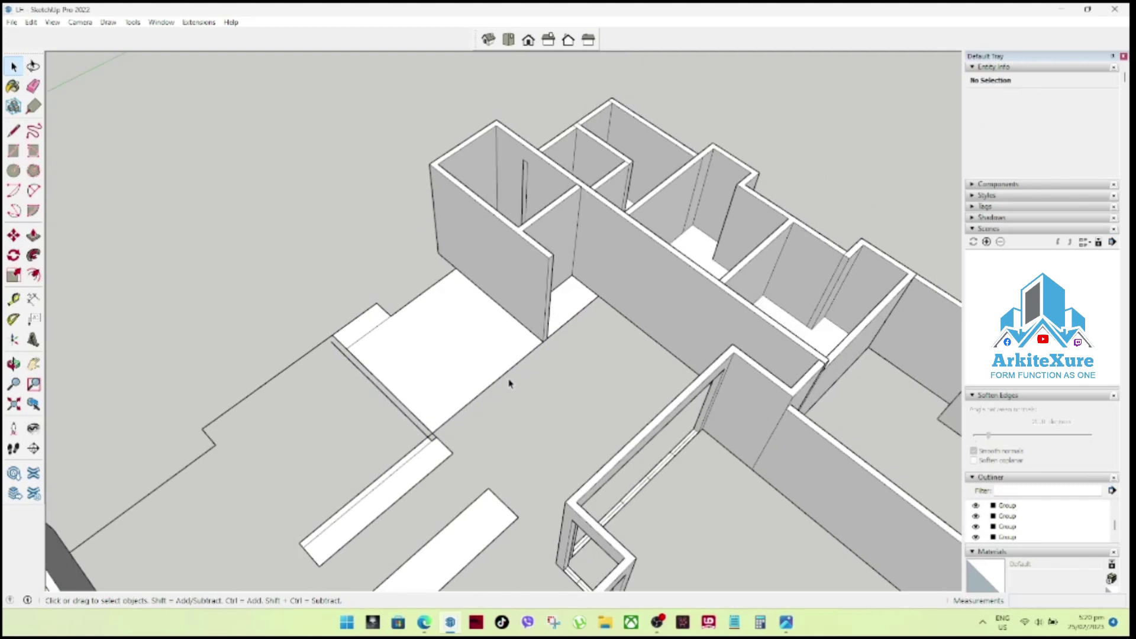
{"action": "scroll", "coordinate": [515, 380], "scroll_direction": "down", "scroll_amount": 1}
{"action": "scroll", "coordinate": [545, 395], "scroll_direction": "down", "scroll_amount": 2}
{"action": "scroll", "coordinate": [545, 395], "scroll_direction": "down", "scroll_amount": 3}
{"action": "mouse_move", "coordinate": [616, 474]}
{"action": "middle_mouse_down"}
{"action": "mouse_move", "coordinate": [380, 246]}
{"action": "mouse_move", "coordinate": [399, 174]}
{"action": "mouse_move", "coordinate": [393, 109]}
{"action": "mouse_move", "coordinate": [399, 142]}
{"action": "mouse_move", "coordinate": [414, 127]}
{"action": "mouse_move", "coordinate": [442, 261]}
{"action": "mouse_move", "coordinate": [556, 266]}
{"action": "mouse_move", "coordinate": [681, 335]}
{"action": "mouse_move", "coordinate": [784, 225]}
{"action": "mouse_move", "coordinate": [805, 292]}
{"action": "mouse_move", "coordinate": [913, 422]}
{"action": "mouse_move", "coordinate": [444, 359]}
{"action": "mouse_move", "coordinate": [888, 424]}
{"action": "mouse_move", "coordinate": [583, 346]}
{"action": "middle_mouse_up"}
{"action": "scroll", "coordinate": [583, 346], "scroll_direction": "up", "scroll_amount": 3}
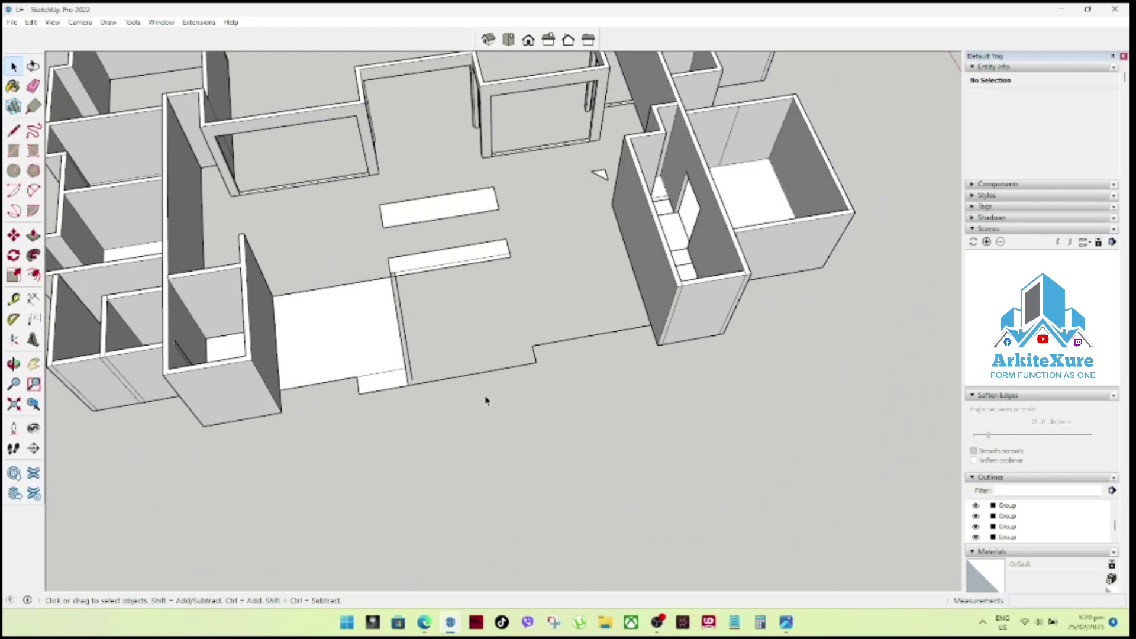
{"action": "scroll", "coordinate": [380, 401], "scroll_direction": "up", "scroll_amount": 2}
{"action": "mouse_move", "coordinate": [332, 398]}
{"action": "middle_mouse_down"}
{"action": "mouse_move", "coordinate": [360, 452]}
{"action": "mouse_move", "coordinate": [348, 474]}
{"action": "middle_mouse_up"}
{"action": "scroll", "coordinate": [314, 453], "scroll_direction": "up", "scroll_amount": 4}
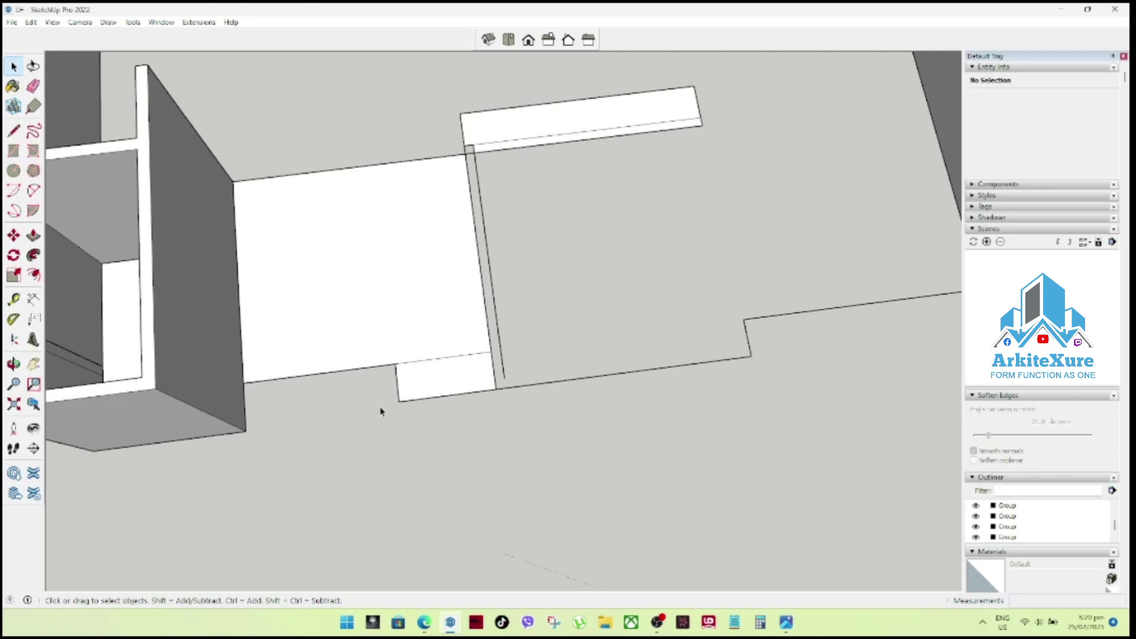
Explode the white floor slab group and delete the line separating it from its tab.
{"action": "left_click", "coordinate": [330, 374]}
{"action": "right_click", "coordinate": [344, 361]}
{"action": "left_click", "coordinate": [402, 433]}
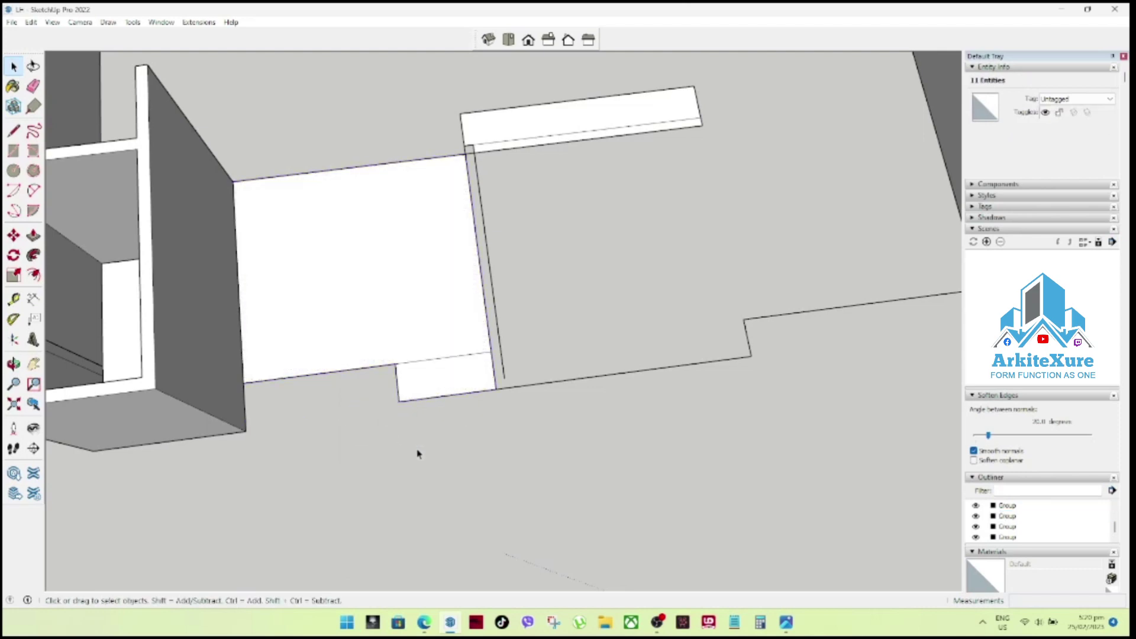
{"action": "left_click", "coordinate": [418, 454]}
{"action": "left_click", "coordinate": [441, 361]}
{"action": "left_click", "coordinate": [442, 360]}
{"action": "key", "text": "Delete"}
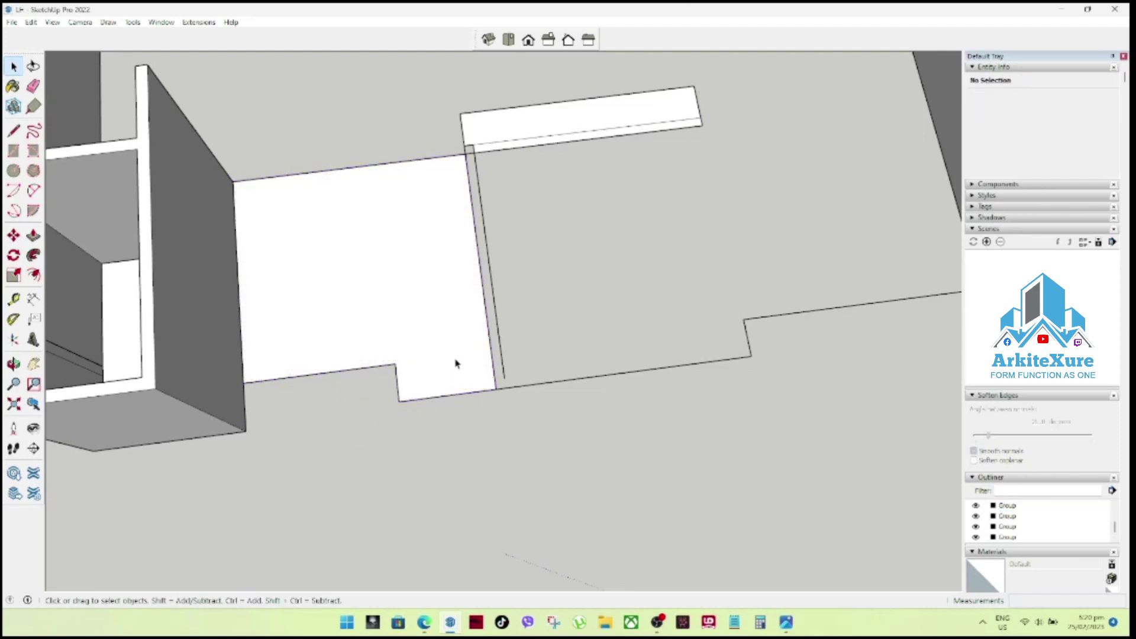
{"action": "scroll", "coordinate": [466, 371], "scroll_direction": "down", "scroll_amount": 2}
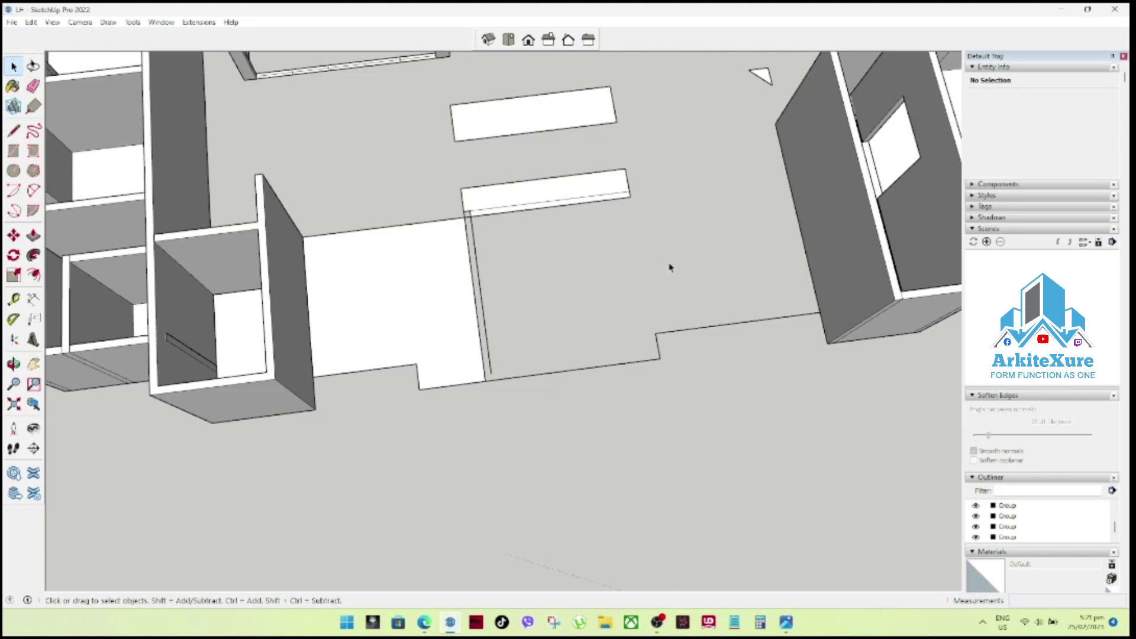
Orbit and zoom to a low, rotated view of the whole floor plan.
{"action": "scroll", "coordinate": [671, 267], "scroll_direction": "down", "scroll_amount": 3}
{"action": "scroll", "coordinate": [627, 354], "scroll_direction": "down", "scroll_amount": 3}
{"action": "scroll", "coordinate": [627, 353], "scroll_direction": "down", "scroll_amount": 3}
{"action": "mouse_move", "coordinate": [627, 354]}
{"action": "middle_mouse_down"}
{"action": "mouse_move", "coordinate": [498, 201]}
{"action": "mouse_move", "coordinate": [548, 224]}
{"action": "middle_mouse_up"}
{"action": "mouse_move", "coordinate": [656, 304]}
{"action": "middle_mouse_down"}
{"action": "mouse_move", "coordinate": [801, 122]}
{"action": "mouse_move", "coordinate": [700, 46]}
{"action": "mouse_move", "coordinate": [667, 92]}
{"action": "mouse_move", "coordinate": [609, 337]}
{"action": "mouse_move", "coordinate": [934, 329]}
{"action": "mouse_move", "coordinate": [850, 299]}
{"action": "mouse_move", "coordinate": [654, 314]}
{"action": "mouse_move", "coordinate": [640, 332]}
{"action": "mouse_move", "coordinate": [674, 282]}
{"action": "mouse_move", "coordinate": [609, 221]}
{"action": "mouse_move", "coordinate": [626, 363]}
{"action": "mouse_move", "coordinate": [602, 361]}
{"action": "mouse_move", "coordinate": [609, 451]}
{"action": "middle_mouse_up"}
{"action": "scroll", "coordinate": [547, 374], "scroll_direction": "up", "scroll_amount": 2}
{"action": "left_click", "coordinate": [548, 371]}
{"action": "mouse_move", "coordinate": [548, 372]}
{"action": "middle_mouse_down"}
{"action": "mouse_move", "coordinate": [562, 398]}
{"action": "mouse_move", "coordinate": [477, 424]}
{"action": "middle_mouse_up"}
{"action": "left_click_drag", "start_coordinate": [624, 418], "coordinate": [512, 376]}
{"action": "key", "text": "space"}
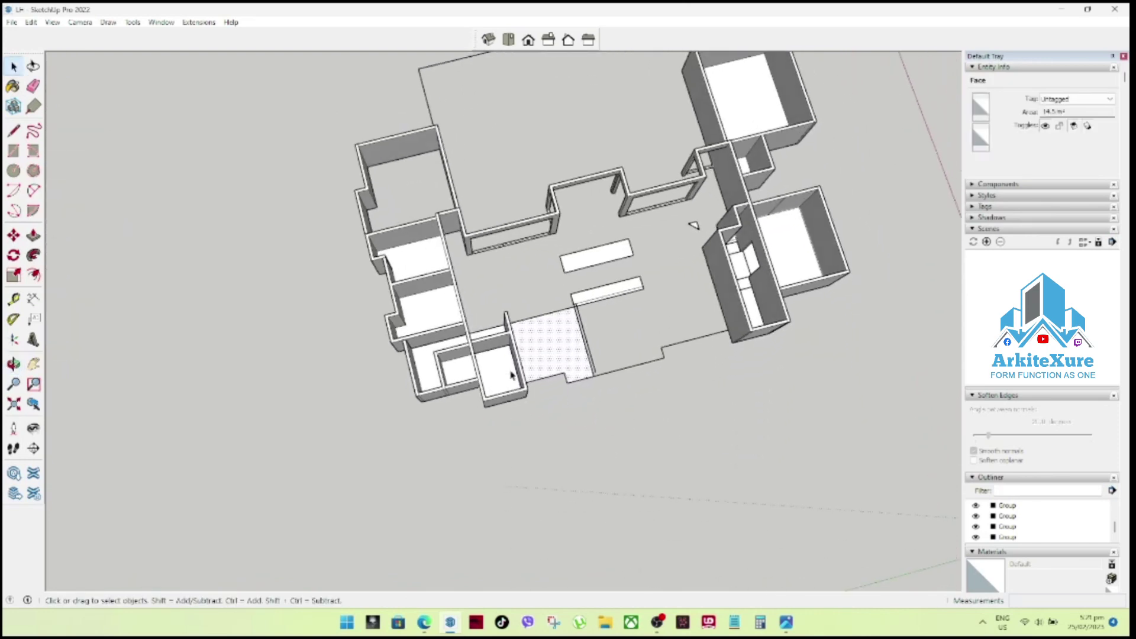
Explode the lower-left wing's wall group into loose geometry.
{"action": "left_click", "coordinate": [499, 372]}
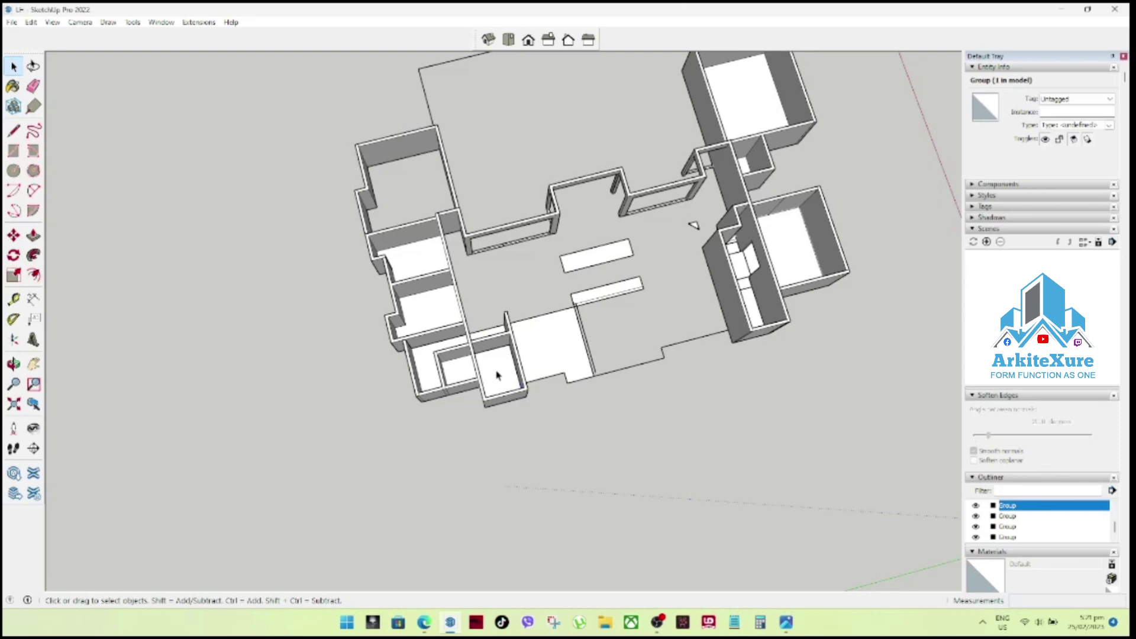
{"action": "left_click", "coordinate": [497, 377]}
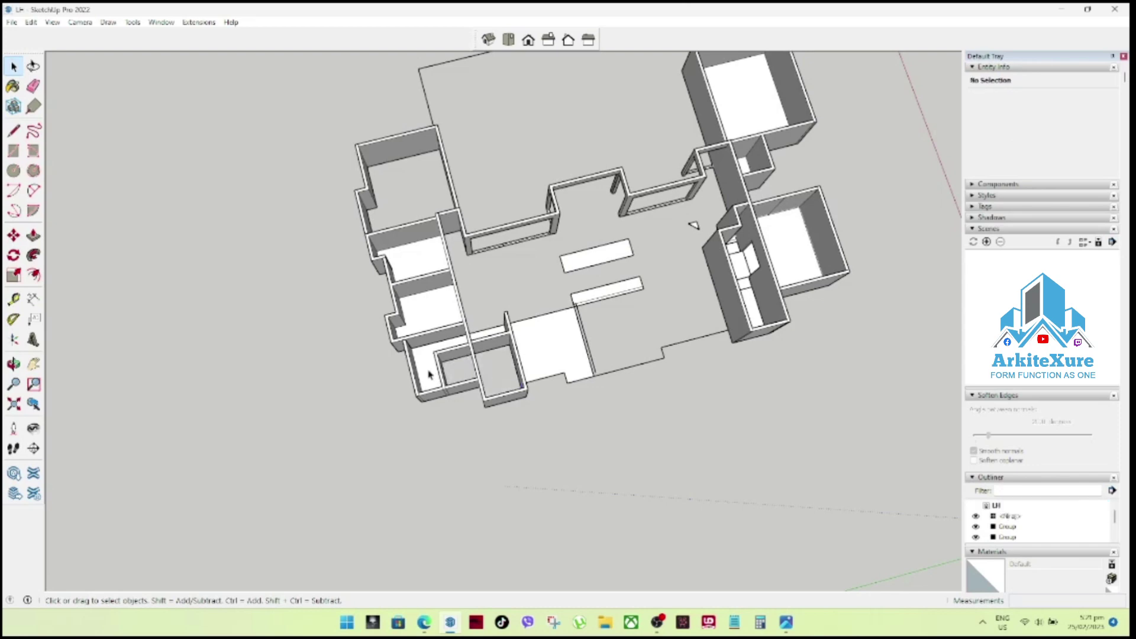
{"action": "key", "text": "ctrl+z"}
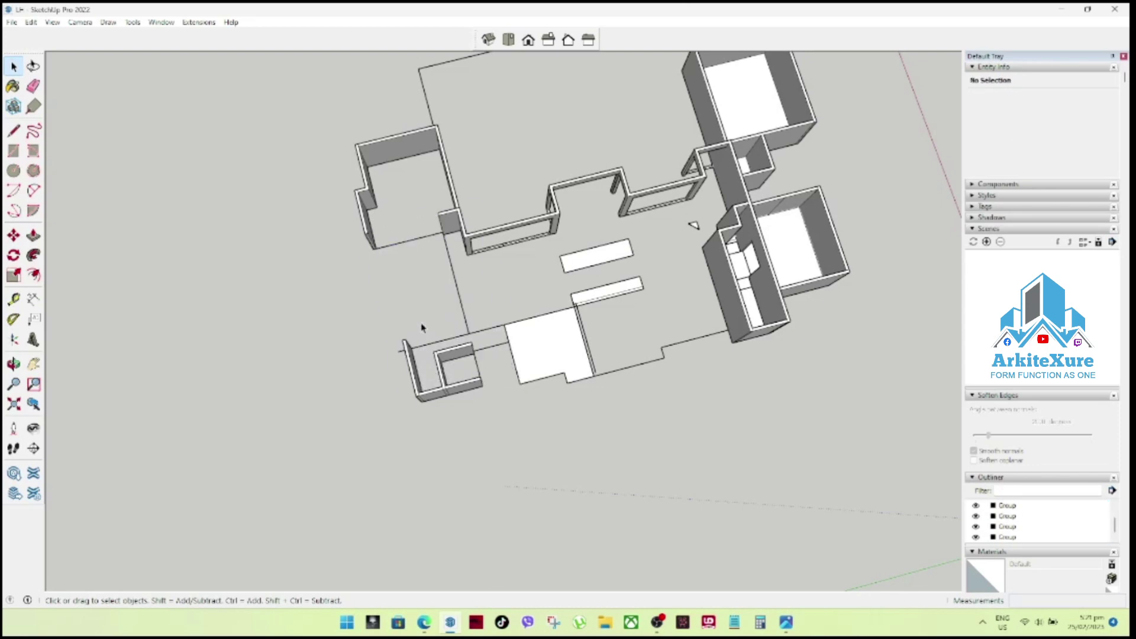
{"action": "key", "text": "ctrl+y"}
{"action": "right_click", "coordinate": [443, 322]}
{"action": "left_click", "coordinate": [457, 399]}
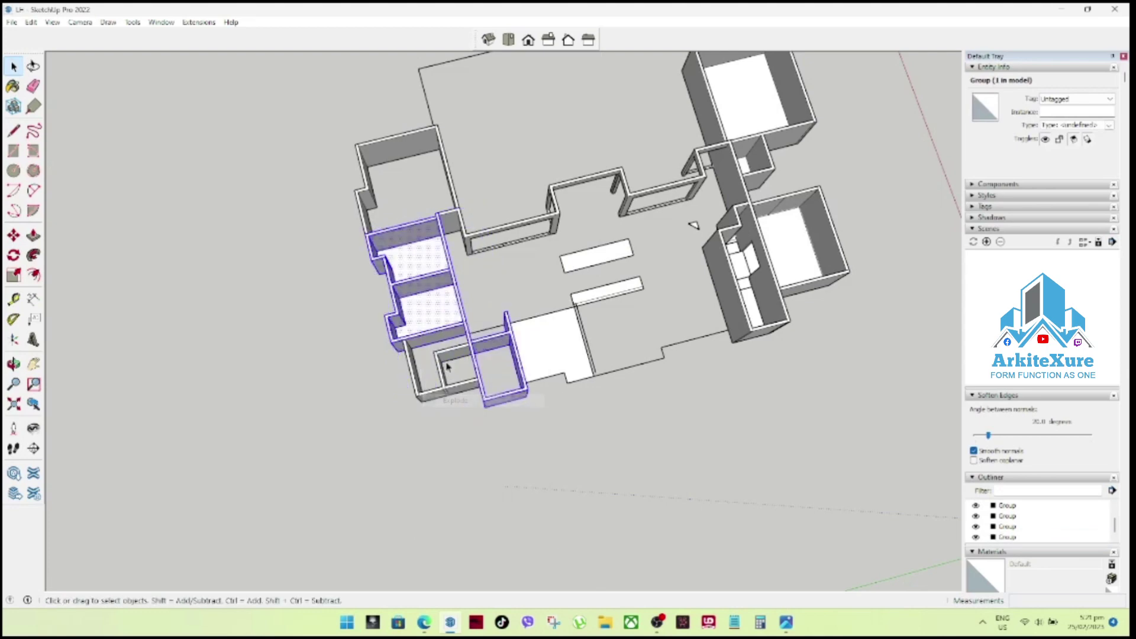
{"action": "left_click", "coordinate": [420, 267]}
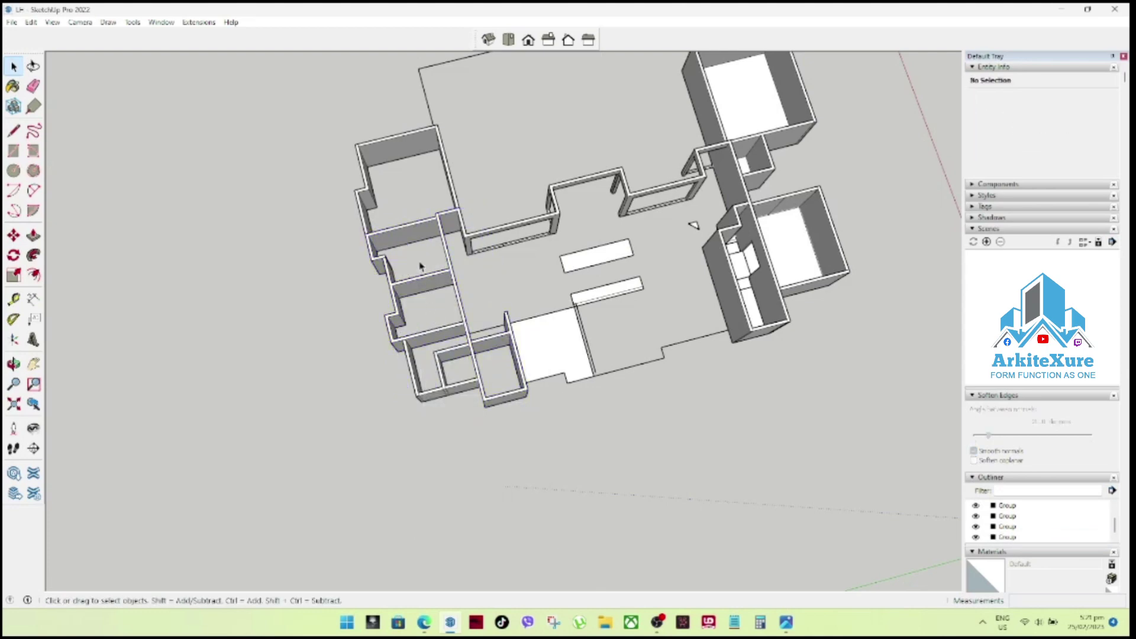
Delete the white floor face at the front centre of the plan.
{"action": "middle_click_drag", "start_coordinate": [552, 330], "coordinate": [553, 367]}
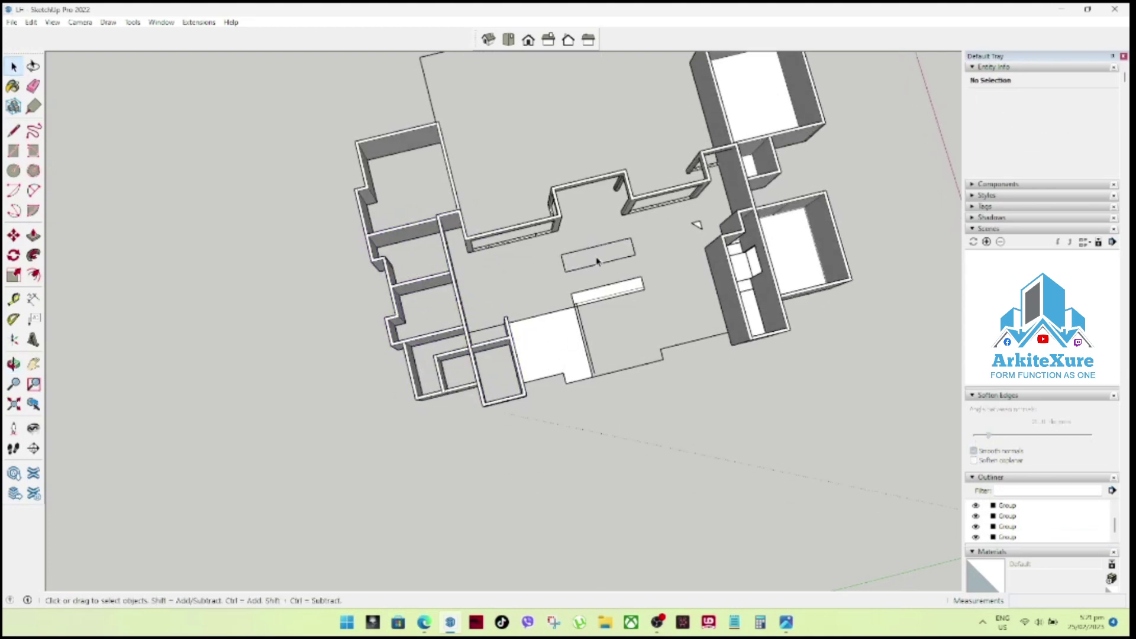
{"action": "middle_click_drag", "start_coordinate": [612, 294], "coordinate": [609, 296]}
{"action": "left_click", "coordinate": [538, 363]}
{"action": "key", "text": "Delete"}
{"action": "mouse_move", "coordinate": [547, 357]}
{"action": "middle_mouse_down"}
{"action": "mouse_move", "coordinate": [540, 343]}
{"action": "mouse_move", "coordinate": [665, 262]}
{"action": "middle_mouse_up"}
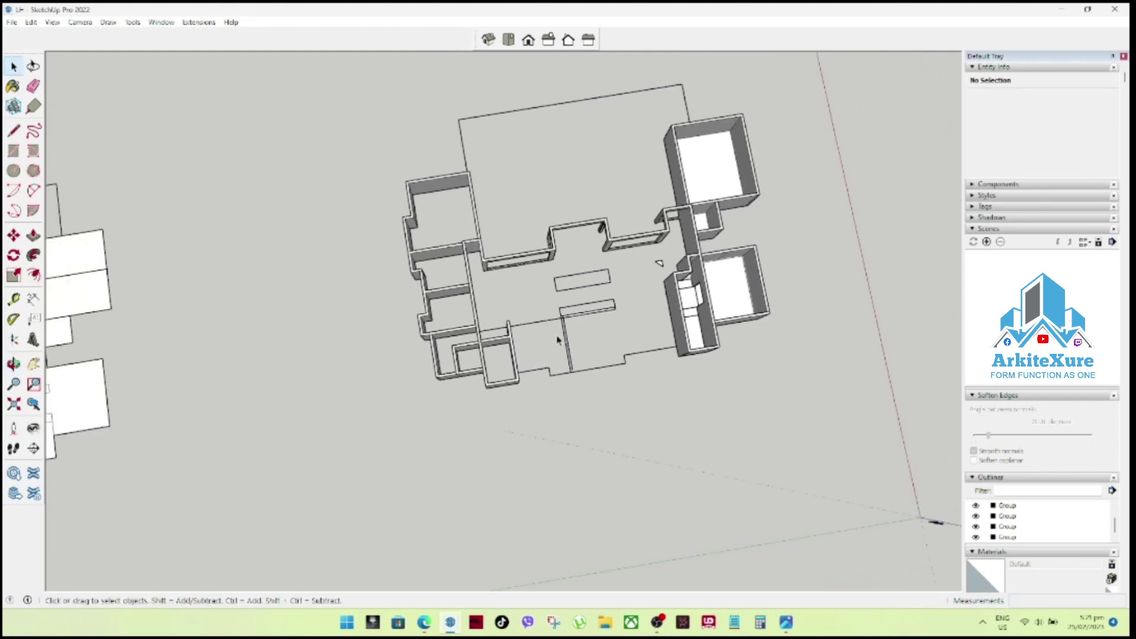
Delete the right room's floor face and both white faces in the narrow room.
{"action": "scroll", "coordinate": [710, 298], "scroll_direction": "up", "scroll_amount": 4}
{"action": "key", "text": "Delete"}
{"action": "left_click", "coordinate": [635, 300]}
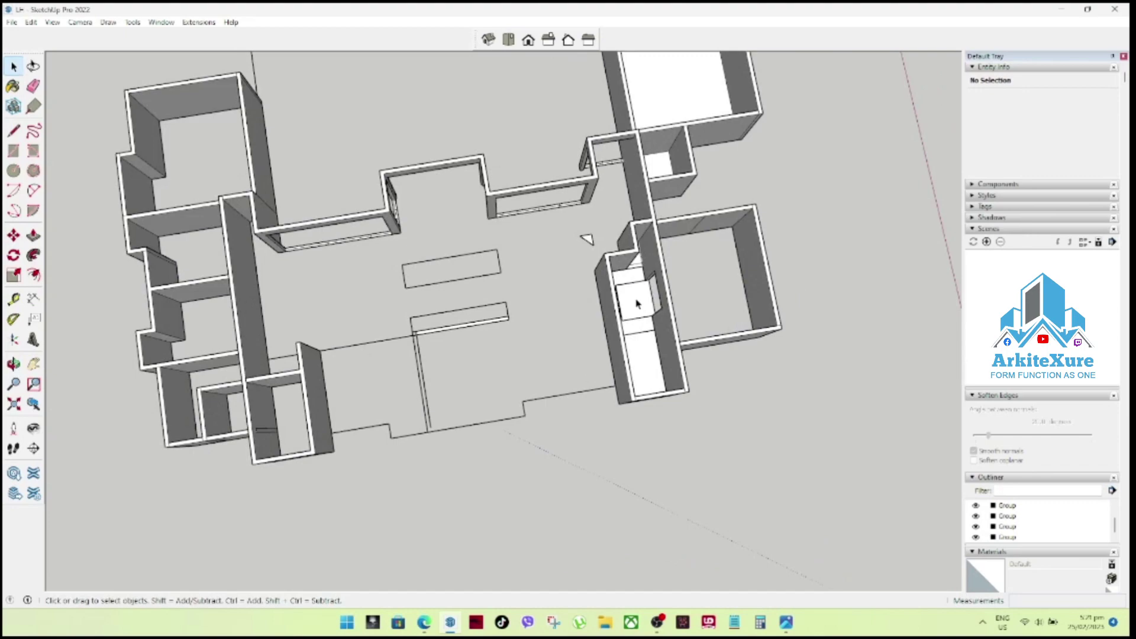
{"action": "key", "text": "Delete"}
{"action": "left_click", "coordinate": [646, 360]}
{"action": "key", "text": "Delete"}
Delete the white floor group in the other right-wing room.
{"action": "mouse_move", "coordinate": [651, 359]}
{"action": "middle_mouse_down"}
{"action": "mouse_move", "coordinate": [588, 358]}
{"action": "mouse_move", "coordinate": [663, 331]}
{"action": "middle_mouse_up"}
{"action": "scroll", "coordinate": [663, 332], "scroll_direction": "up", "scroll_amount": 3}
{"action": "scroll", "coordinate": [544, 378], "scroll_direction": "down", "scroll_amount": 2}
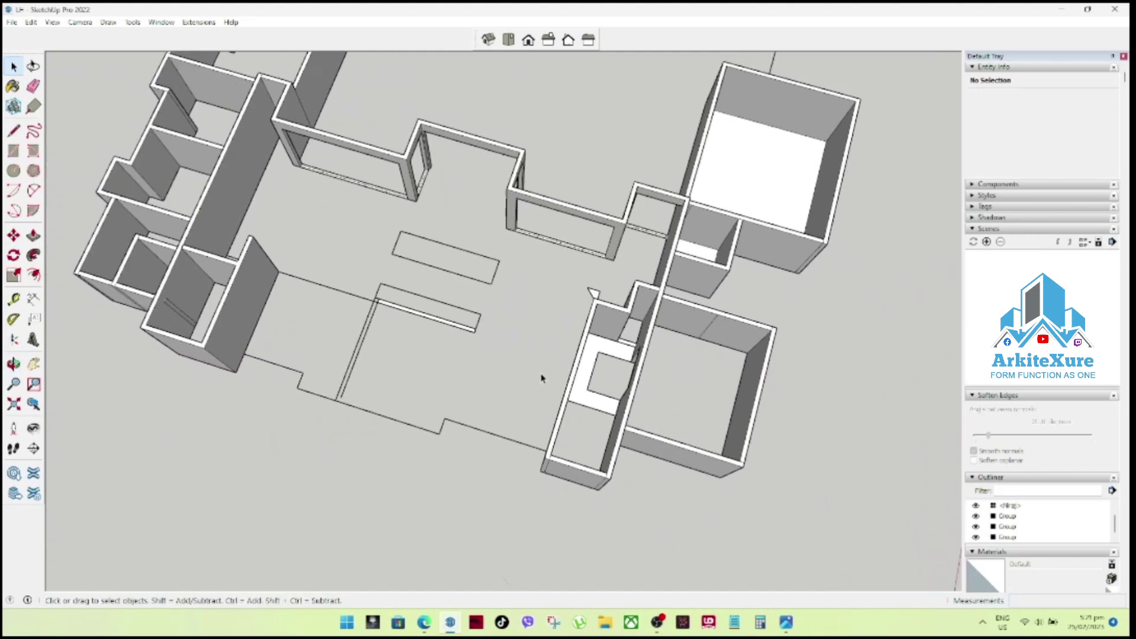
{"action": "scroll", "coordinate": [544, 379], "scroll_direction": "up", "scroll_amount": 3}
{"action": "left_click", "coordinate": [599, 350]}
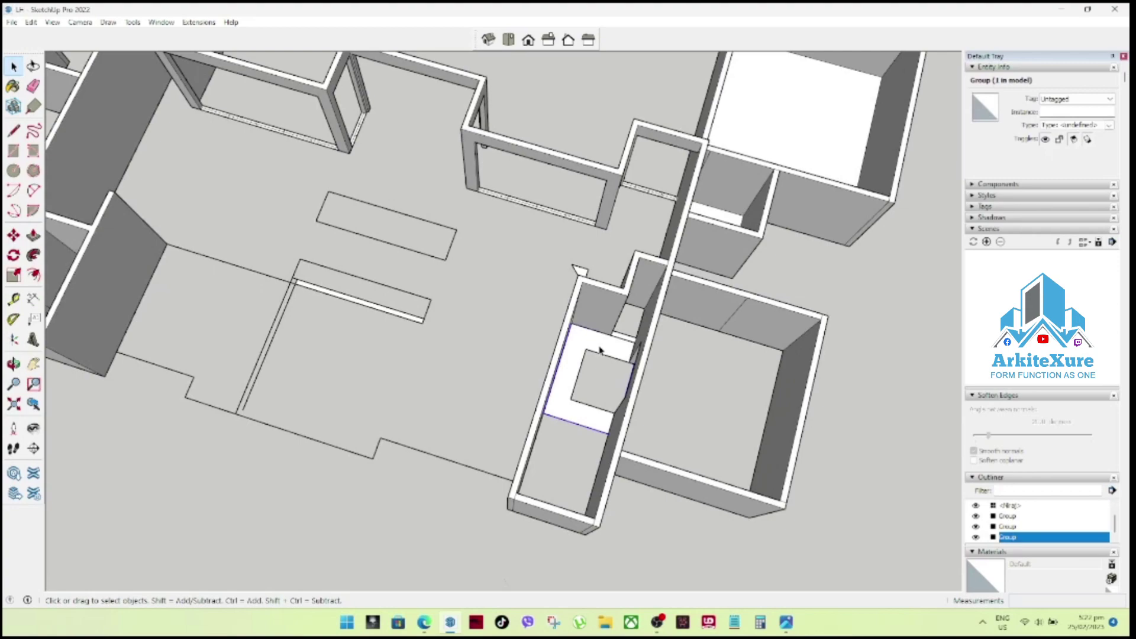
{"action": "key", "text": "Delete"}
Orbit and zoom around the plan, including a top-down view, to check the cleared floors.
{"action": "mouse_move", "coordinate": [600, 350]}
{"action": "middle_mouse_down"}
{"action": "mouse_move", "coordinate": [541, 241]}
{"action": "mouse_move", "coordinate": [406, 315]}
{"action": "mouse_move", "coordinate": [357, 363]}
{"action": "middle_mouse_up"}
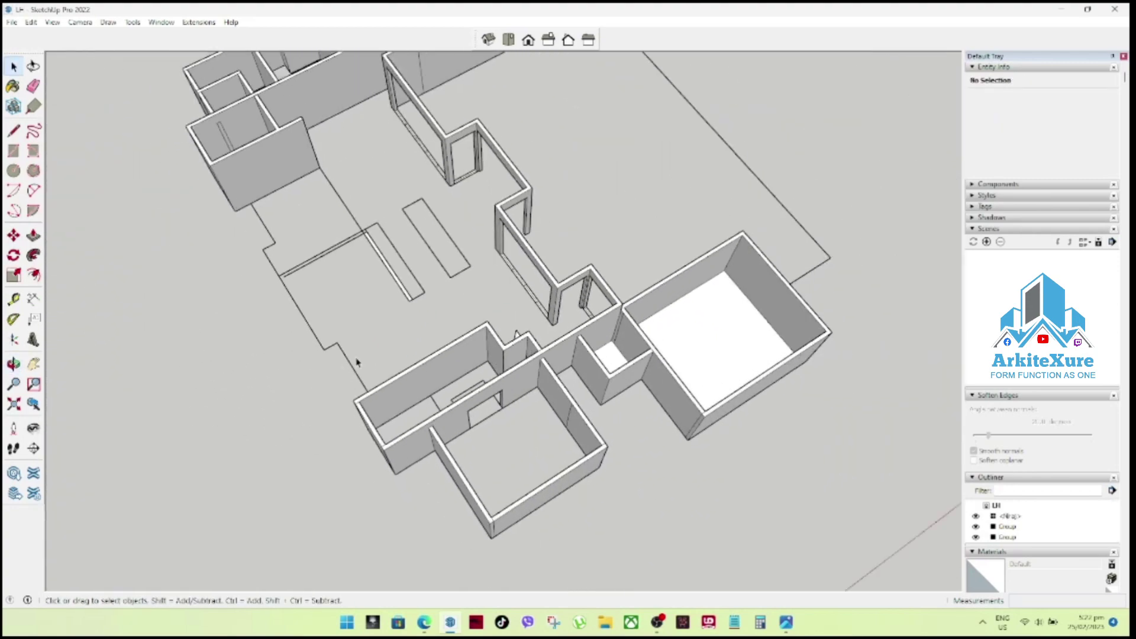
{"action": "scroll", "coordinate": [621, 329], "scroll_direction": "up", "scroll_amount": 3}
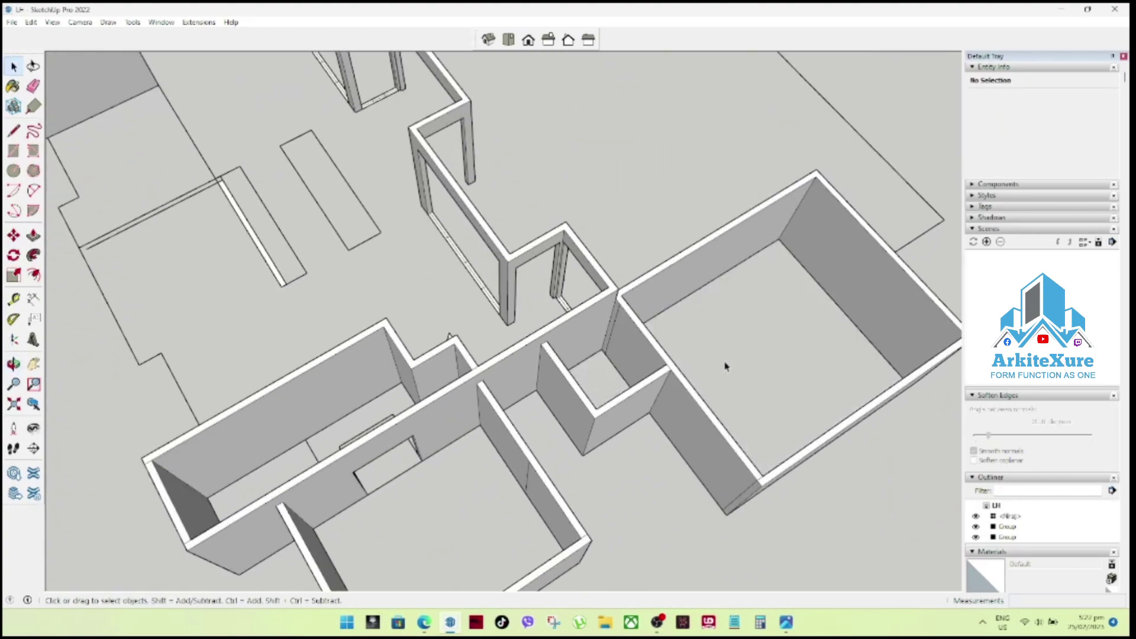
{"action": "scroll", "coordinate": [726, 367], "scroll_direction": "down", "scroll_amount": 3}
{"action": "middle_click_drag", "start_coordinate": [726, 367], "coordinate": [536, 318]}
{"action": "scroll", "coordinate": [543, 320], "scroll_direction": "up", "scroll_amount": 2}
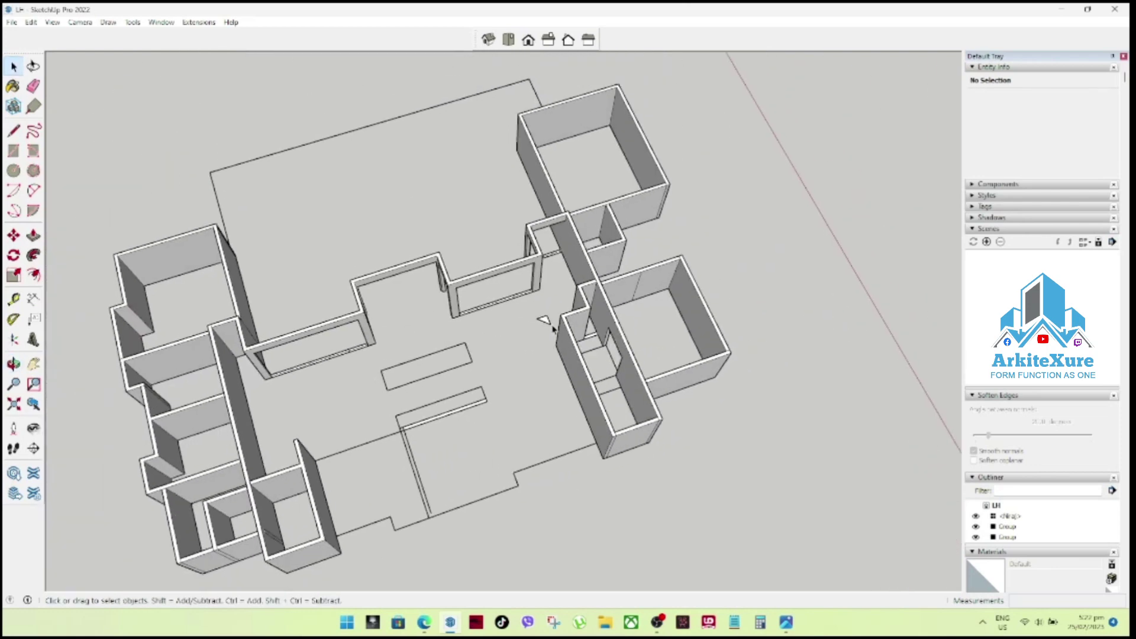
{"action": "scroll", "coordinate": [543, 320], "scroll_direction": "up", "scroll_amount": 2}
{"action": "scroll", "coordinate": [544, 320], "scroll_direction": "up", "scroll_amount": 2}
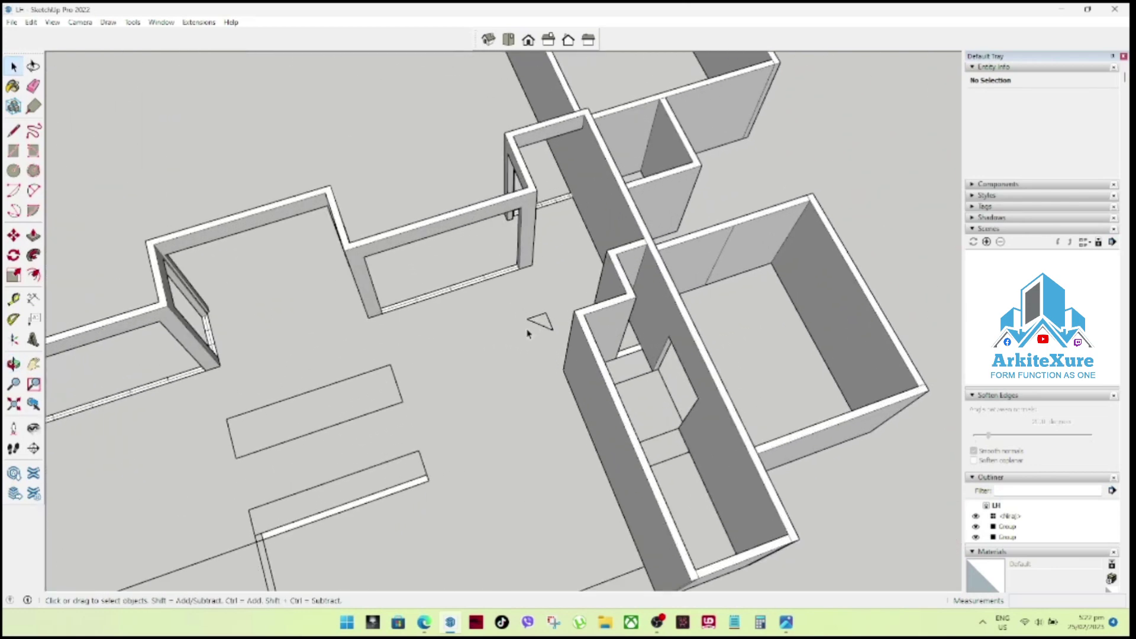
{"action": "scroll", "coordinate": [529, 333], "scroll_direction": "down", "scroll_amount": 2}
{"action": "scroll", "coordinate": [528, 336], "scroll_direction": "down", "scroll_amount": 1}
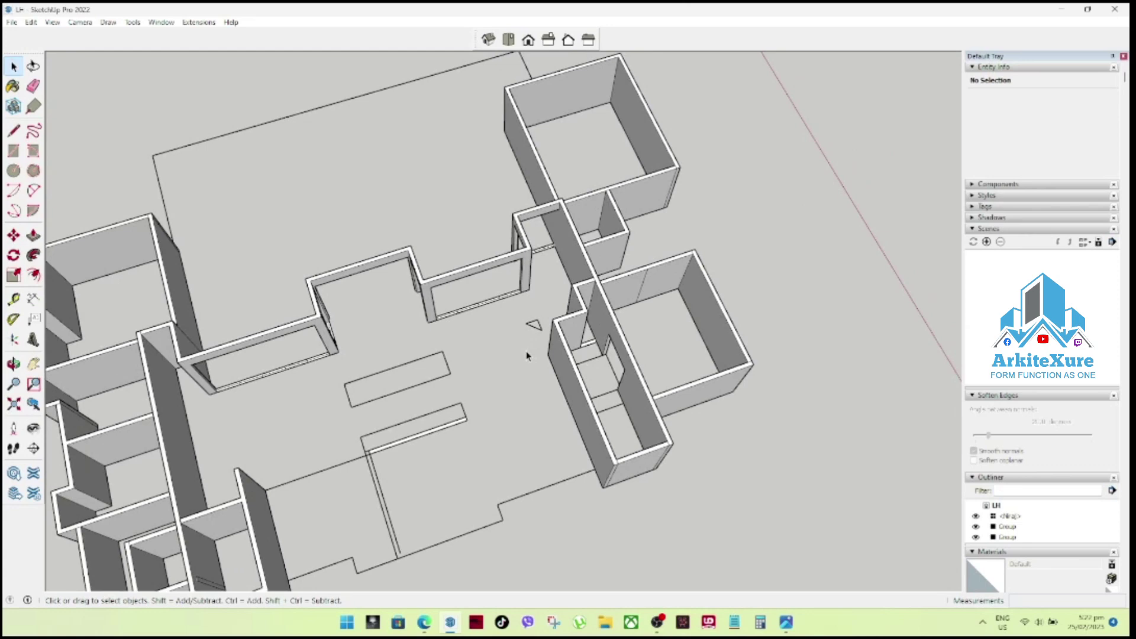
{"action": "scroll", "coordinate": [528, 356], "scroll_direction": "down", "scroll_amount": 1}
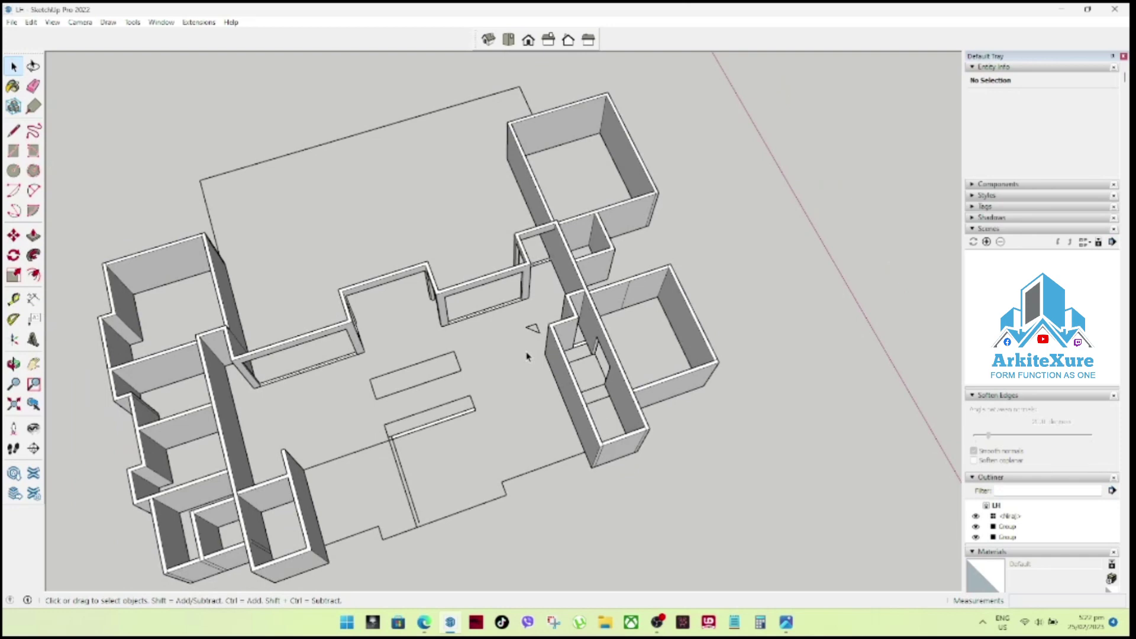
{"action": "scroll", "coordinate": [521, 345], "scroll_direction": "down", "scroll_amount": 3}
{"action": "mouse_move", "coordinate": [521, 349]}
{"action": "middle_mouse_down"}
{"action": "mouse_move", "coordinate": [644, 272]}
{"action": "mouse_move", "coordinate": [619, 317]}
{"action": "mouse_move", "coordinate": [256, 329]}
{"action": "mouse_move", "coordinate": [215, 294]}
{"action": "middle_mouse_up"}
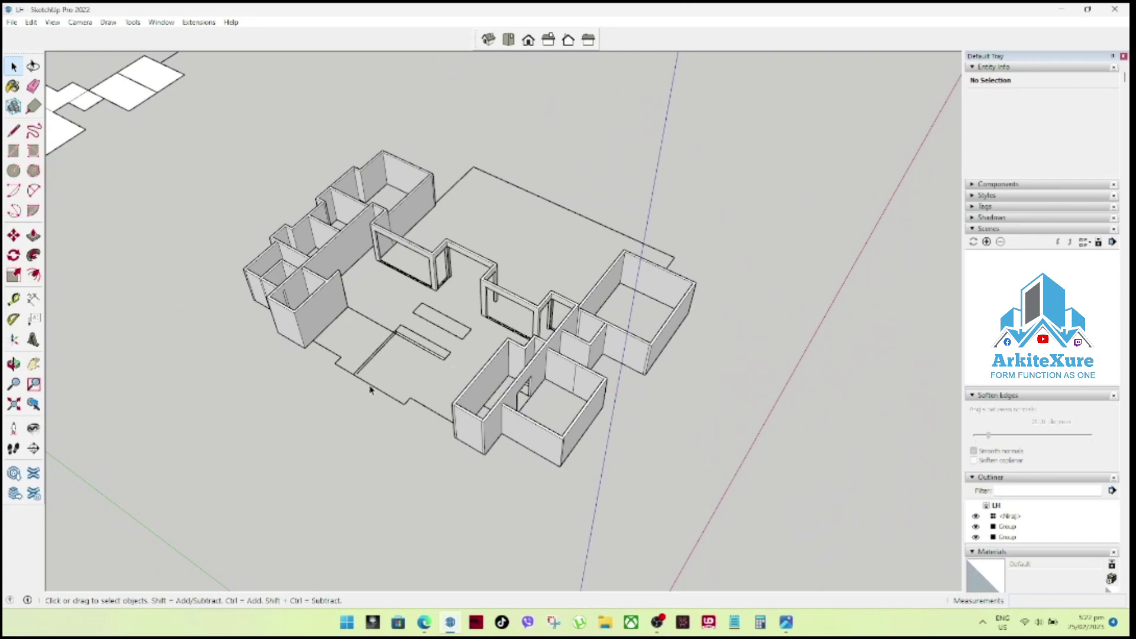
{"action": "scroll", "coordinate": [370, 390], "scroll_direction": "up", "scroll_amount": 1}
{"action": "scroll", "coordinate": [370, 388], "scroll_direction": "up", "scroll_amount": 2}
{"action": "scroll", "coordinate": [388, 343], "scroll_direction": "up", "scroll_amount": 3}
{"action": "mouse_move", "coordinate": [427, 363]}
{"action": "middle_mouse_down"}
{"action": "mouse_move", "coordinate": [421, 386]}
{"action": "mouse_move", "coordinate": [464, 411]}
{"action": "mouse_move", "coordinate": [540, 489]}
{"action": "mouse_move", "coordinate": [600, 500]}
{"action": "middle_mouse_up"}
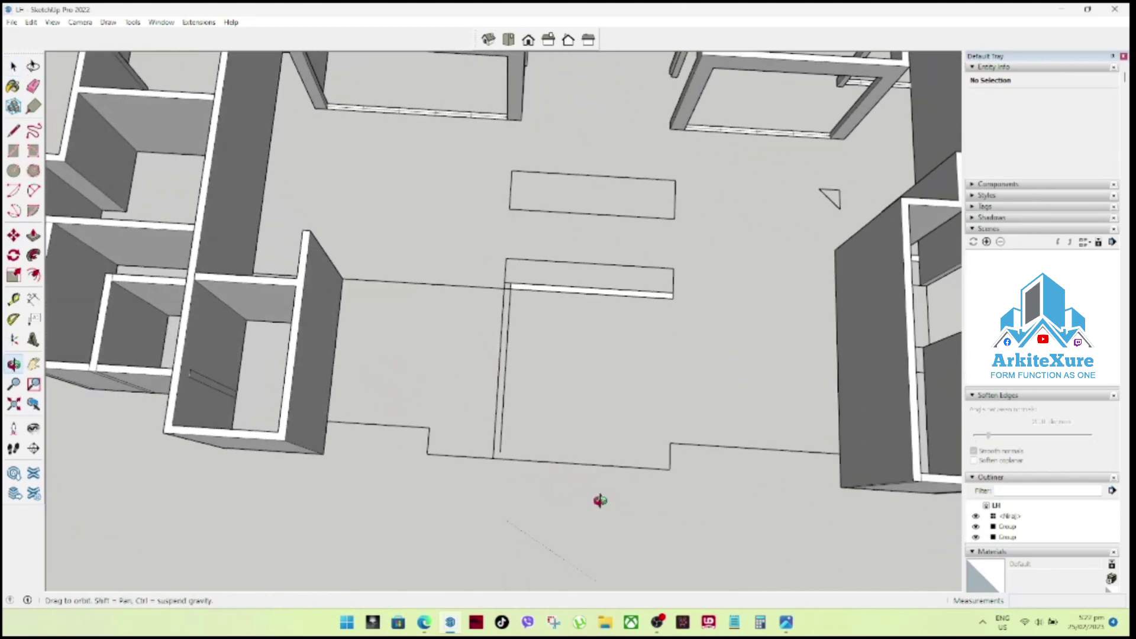
Draw a line and a thin rectangular strip along the front floor edge.
{"action": "key", "text": "l"}
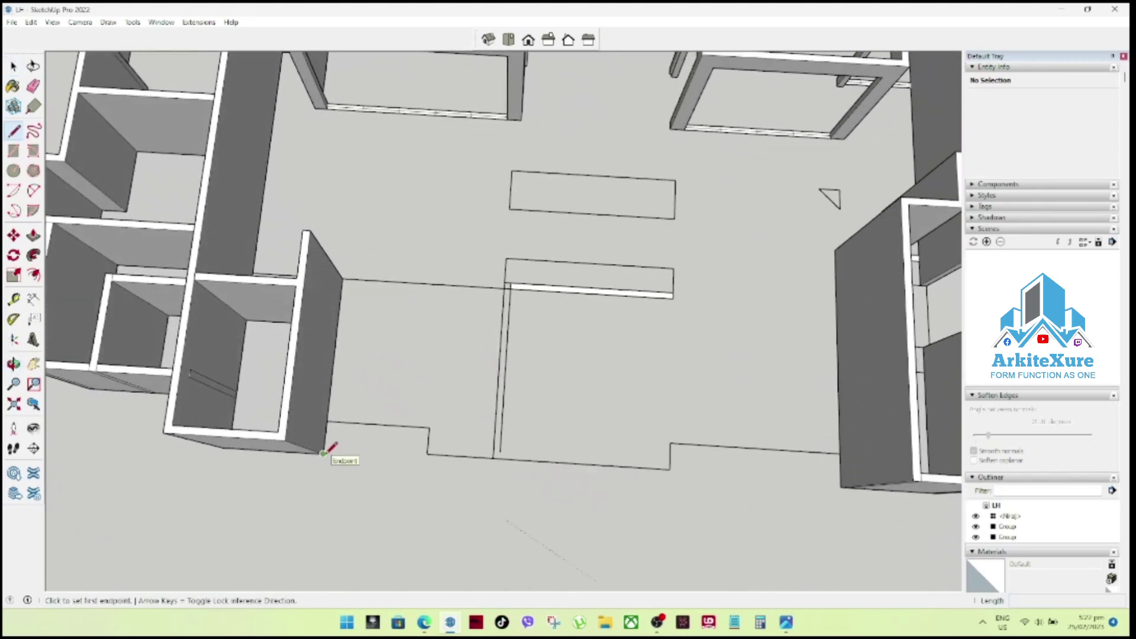
{"action": "left_click", "coordinate": [322, 453]}
{"action": "left_click", "coordinate": [703, 474]}
{"action": "middle_click_drag", "start_coordinate": [702, 473], "coordinate": [681, 469]}
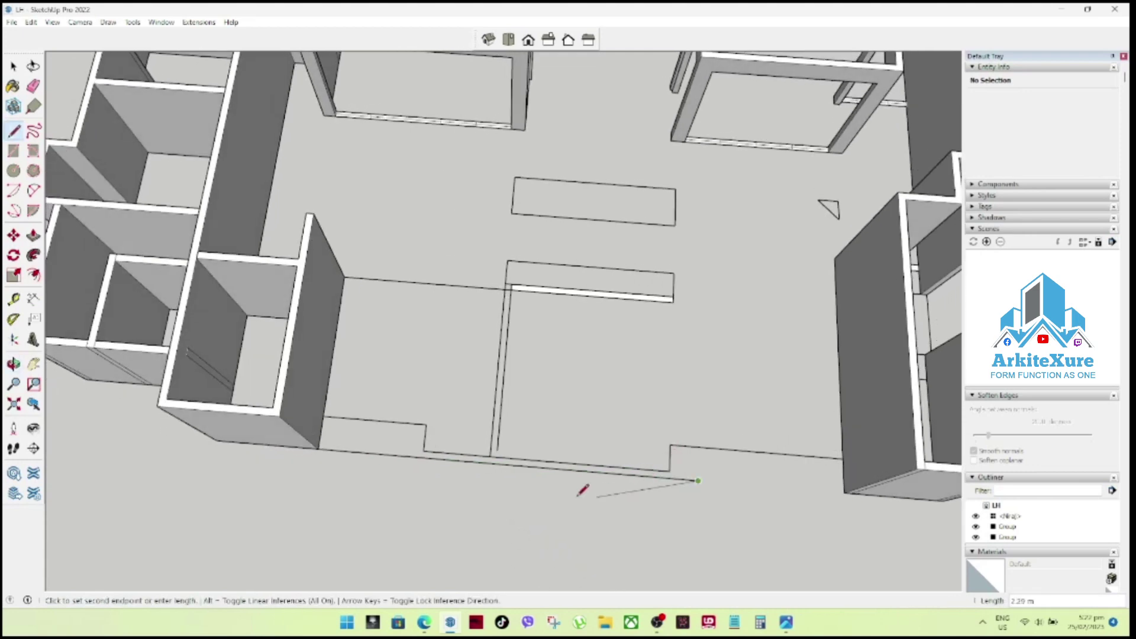
{"action": "left_click", "coordinate": [13, 151]}
{"action": "left_click", "coordinate": [423, 451]}
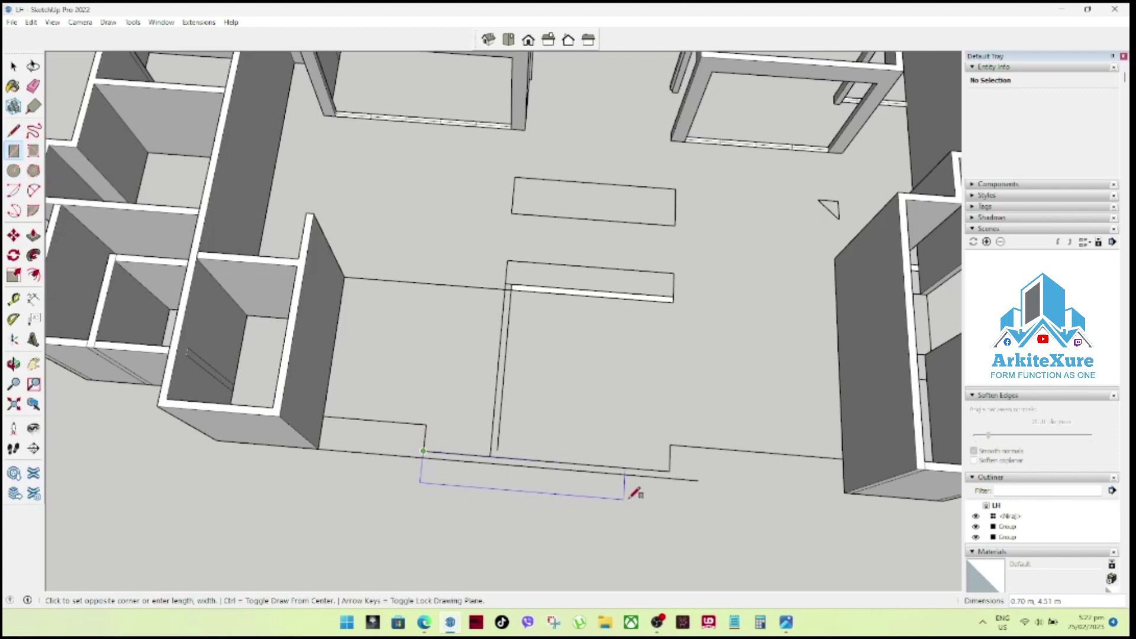
{"action": "left_click", "coordinate": [670, 475]}
Delete the large white face and the small leftover rectangle face.
{"action": "key", "text": "space"}
{"action": "left_click", "coordinate": [448, 441]}
{"action": "key", "text": "Delete"}
{"action": "left_click", "coordinate": [390, 446]}
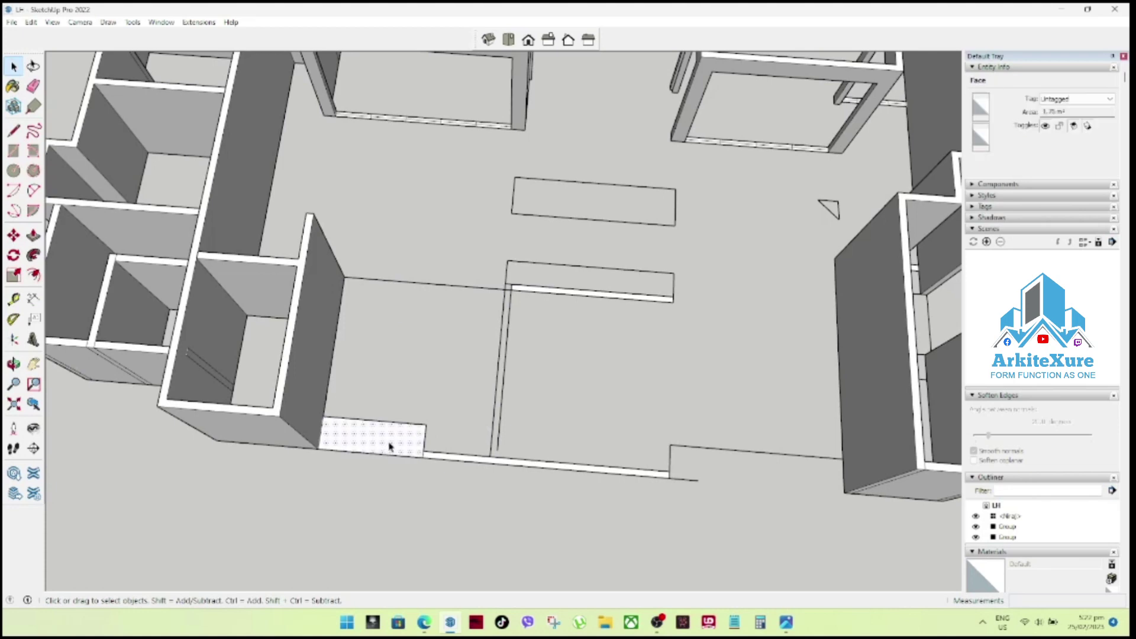
{"action": "key", "text": "Delete"}
Push/Pull the thin front strip up to full wall height.
{"action": "scroll", "coordinate": [531, 468], "scroll_direction": "up", "scroll_amount": 1}
{"action": "left_click", "coordinate": [531, 468]}
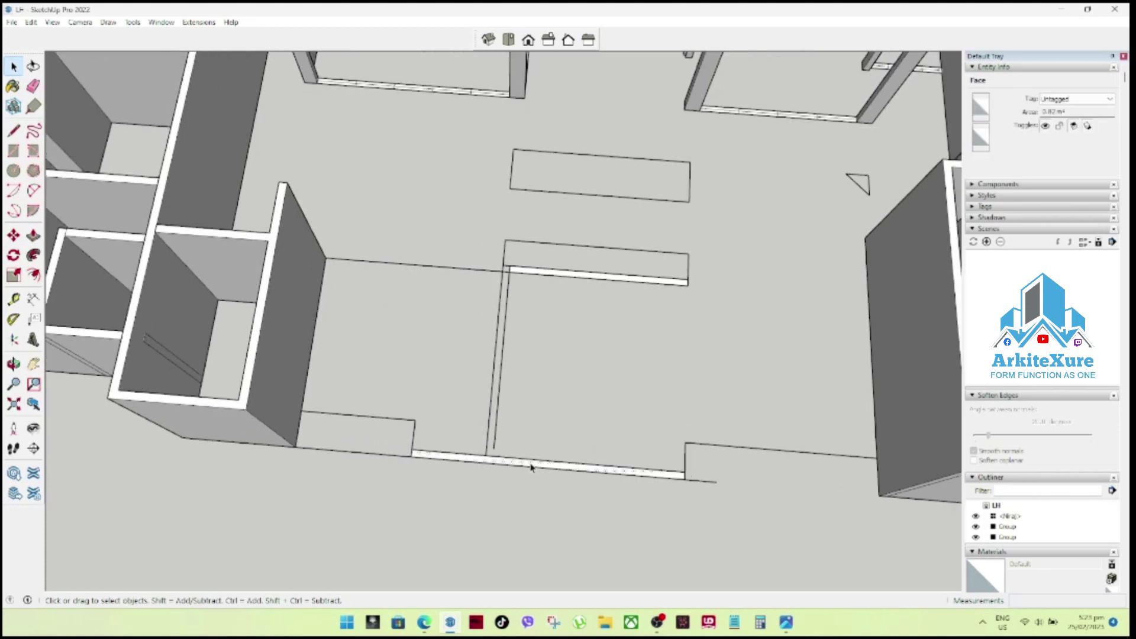
{"action": "key", "text": "p"}
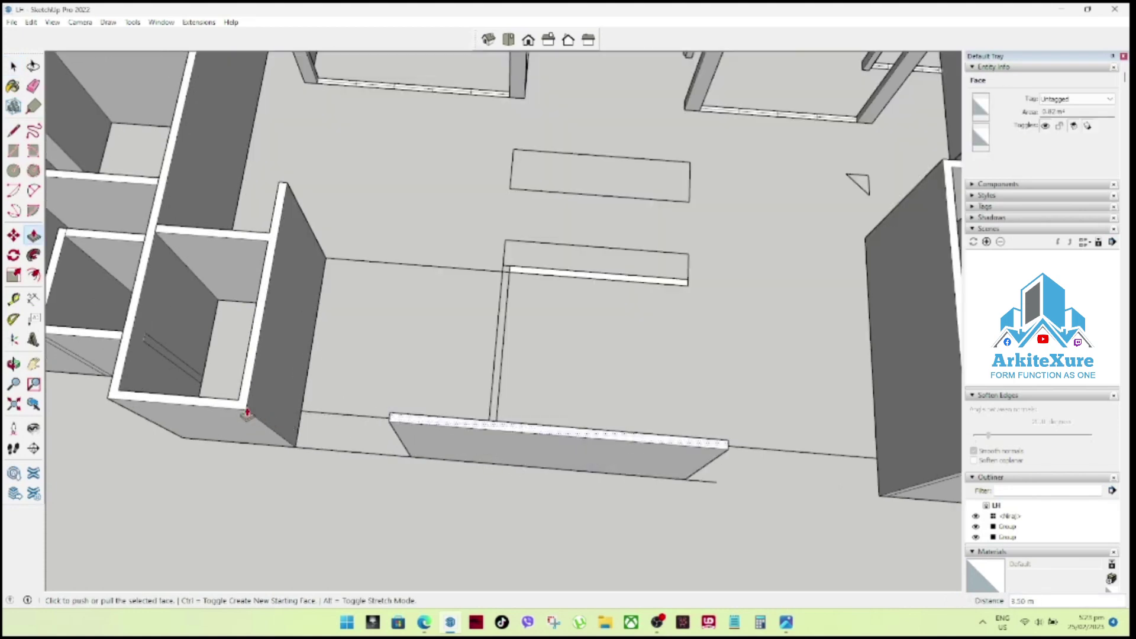
{"action": "left_click", "coordinate": [247, 412]}
{"action": "mouse_move", "coordinate": [563, 406]}
{"action": "middle_mouse_down"}
{"action": "mouse_move", "coordinate": [390, 166]}
{"action": "mouse_move", "coordinate": [574, 380]}
{"action": "mouse_move", "coordinate": [475, 398]}
{"action": "mouse_move", "coordinate": [502, 500]}
{"action": "mouse_move", "coordinate": [596, 559]}
{"action": "mouse_move", "coordinate": [670, 500]}
{"action": "mouse_move", "coordinate": [317, 495]}
{"action": "mouse_move", "coordinate": [441, 460]}
{"action": "middle_mouse_up"}
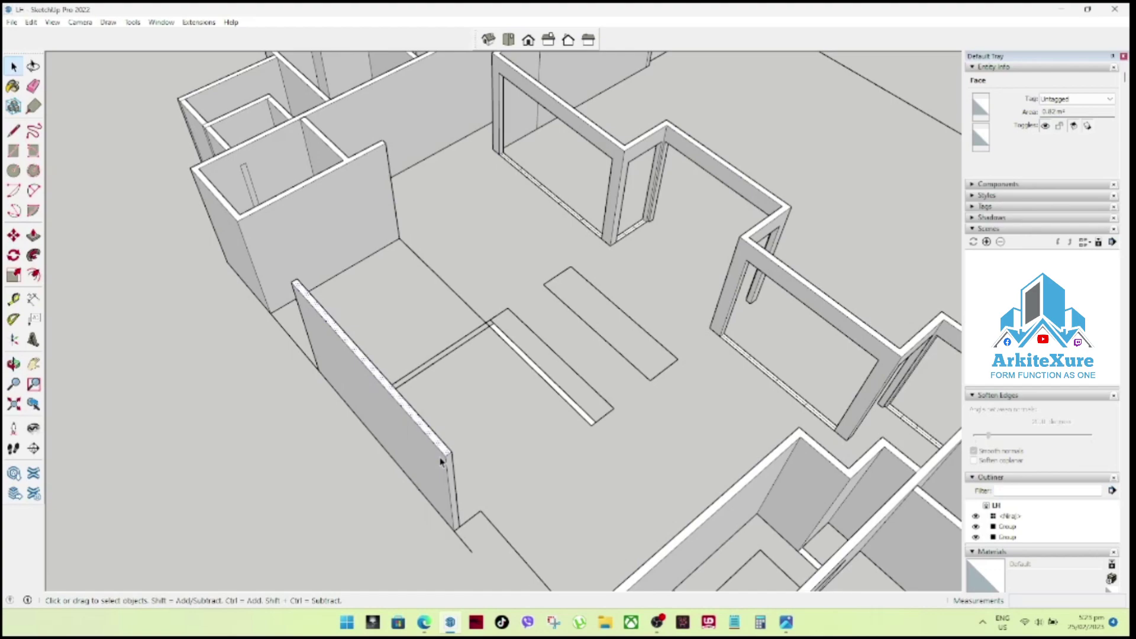
{"action": "mouse_move", "coordinate": [441, 461]}
{"action": "middle_mouse_down"}
{"action": "mouse_move", "coordinate": [870, 345]}
{"action": "mouse_move", "coordinate": [845, 367]}
{"action": "mouse_move", "coordinate": [797, 363]}
{"action": "mouse_move", "coordinate": [784, 424]}
{"action": "middle_mouse_up"}
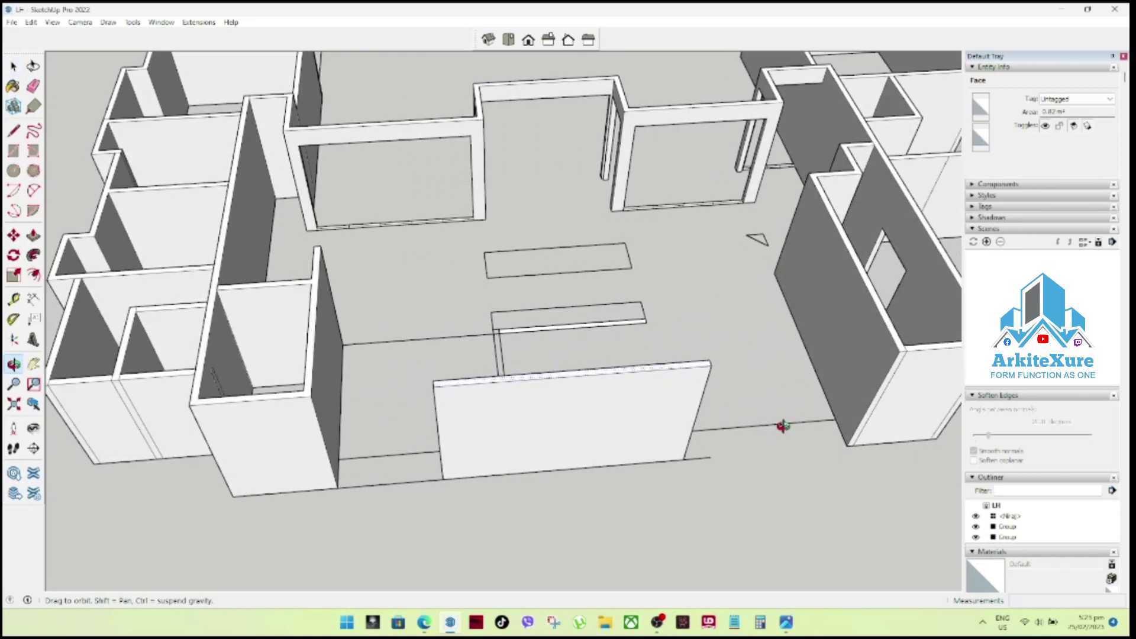
{"action": "mouse_move", "coordinate": [351, 215]}
{"action": "left_mouse_down"}
{"action": "mouse_move", "coordinate": [381, 236]}
{"action": "mouse_move", "coordinate": [455, 237]}
{"action": "left_mouse_up"}
Lower the left window sill, make it a group, and place it in the front opening.
{"action": "key", "text": "m"}
{"action": "left_click", "coordinate": [442, 221]}
{"action": "left_click", "coordinate": [432, 248]}
{"action": "right_click", "coordinate": [434, 249]}
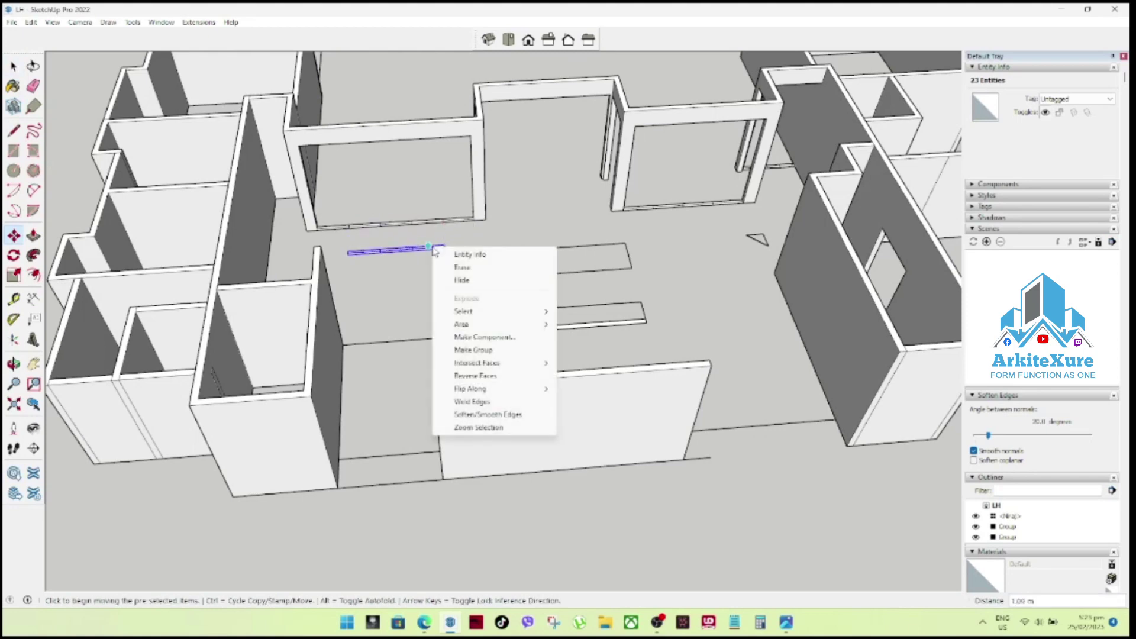
{"action": "left_click", "coordinate": [476, 350]}
{"action": "left_click", "coordinate": [446, 247]}
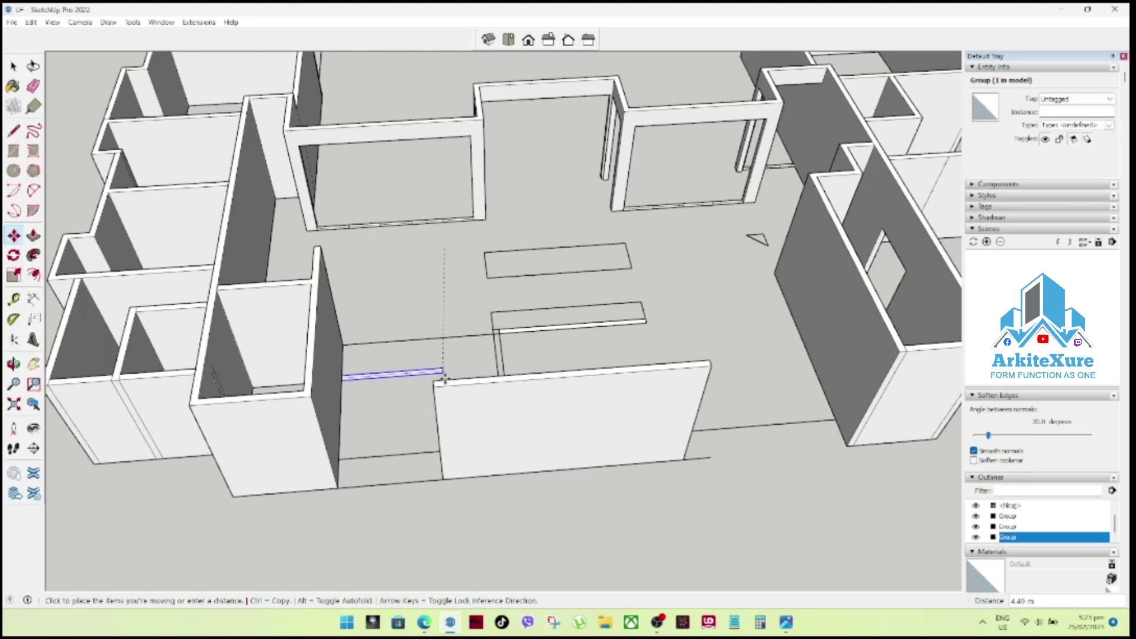
{"action": "left_click", "coordinate": [459, 452]}
Move the thin strip group so its edge sits flush with the wall edge.
{"action": "middle_click_drag", "start_coordinate": [540, 346], "coordinate": [272, 246]}
{"action": "scroll", "coordinate": [271, 246], "scroll_direction": "up", "scroll_amount": 2}
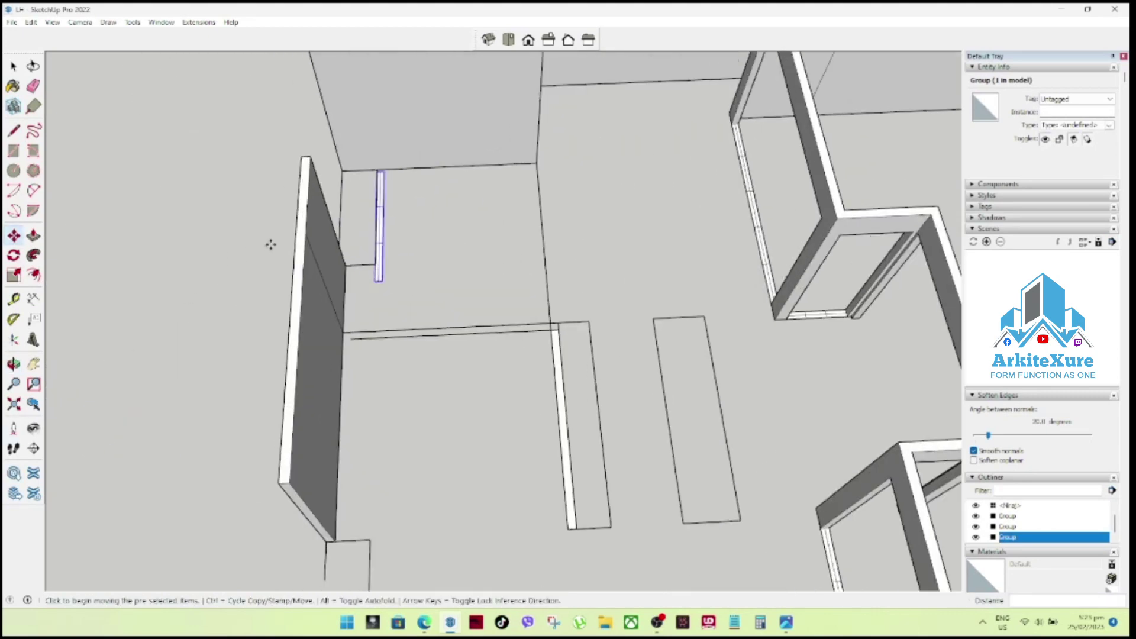
{"action": "scroll", "coordinate": [355, 225], "scroll_direction": "up", "scroll_amount": 2}
{"action": "scroll", "coordinate": [423, 197], "scroll_direction": "up", "scroll_amount": 2}
{"action": "mouse_move", "coordinate": [435, 285]}
{"action": "middle_mouse_down"}
{"action": "mouse_move", "coordinate": [284, 316]}
{"action": "mouse_move", "coordinate": [228, 314]}
{"action": "middle_mouse_up"}
{"action": "scroll", "coordinate": [380, 246], "scroll_direction": "up", "scroll_amount": 1}
{"action": "scroll", "coordinate": [393, 247], "scroll_direction": "up", "scroll_amount": 2}
{"action": "scroll", "coordinate": [394, 248], "scroll_direction": "up", "scroll_amount": 1}
{"action": "scroll", "coordinate": [399, 251], "scroll_direction": "up", "scroll_amount": 2}
{"action": "scroll", "coordinate": [407, 260], "scroll_direction": "up", "scroll_amount": 2}
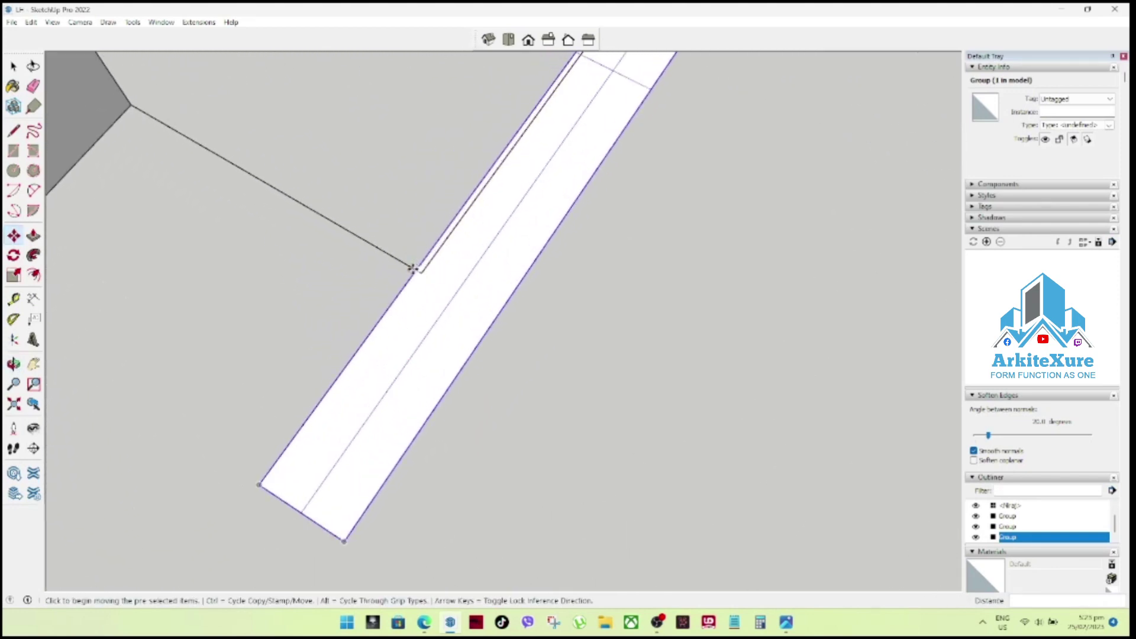
{"action": "scroll", "coordinate": [420, 265], "scroll_direction": "up", "scroll_amount": 2}
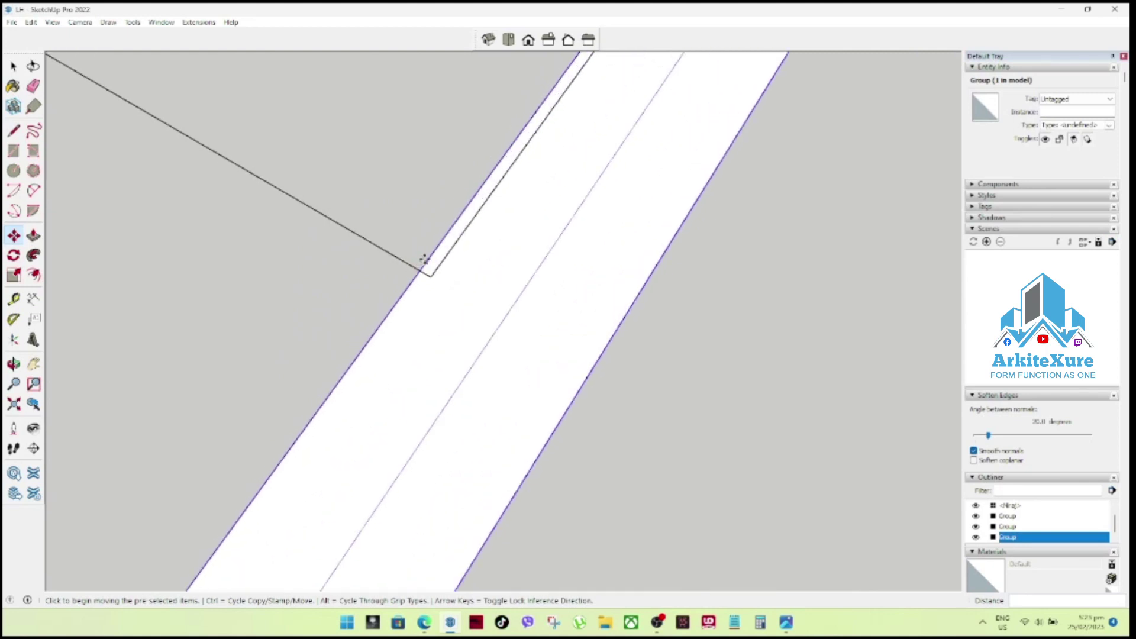
{"action": "left_click", "coordinate": [424, 271]}
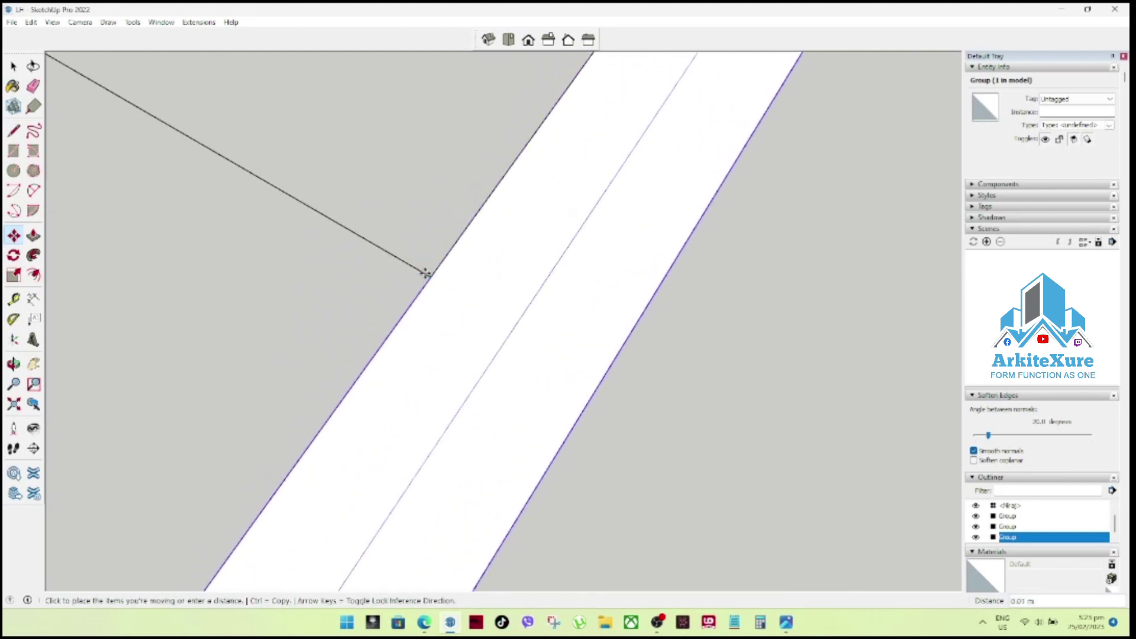
{"action": "left_click", "coordinate": [408, 262]}
Zoom out to show the rooms surrounding the strip.
{"action": "scroll", "coordinate": [521, 290], "scroll_direction": "down", "scroll_amount": 2}
{"action": "scroll", "coordinate": [503, 291], "scroll_direction": "down", "scroll_amount": 2}
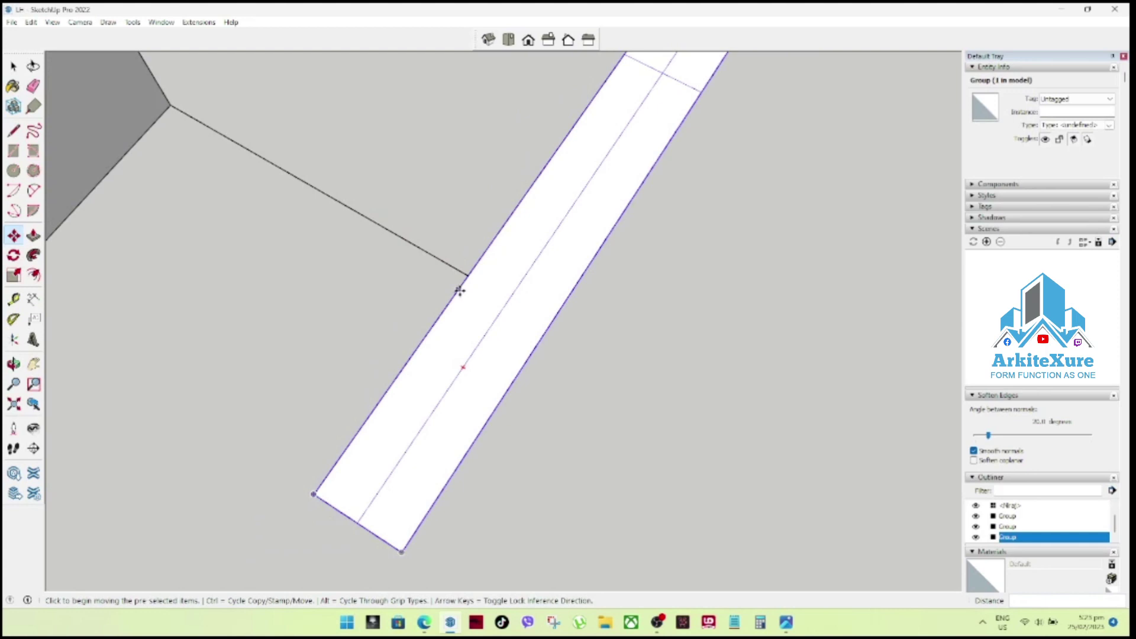
{"action": "scroll", "coordinate": [531, 287], "scroll_direction": "down", "scroll_amount": 2}
{"action": "scroll", "coordinate": [528, 294], "scroll_direction": "down", "scroll_amount": 1}
{"action": "scroll", "coordinate": [574, 307], "scroll_direction": "down", "scroll_amount": 2}
{"action": "scroll", "coordinate": [608, 327], "scroll_direction": "down", "scroll_amount": 1}
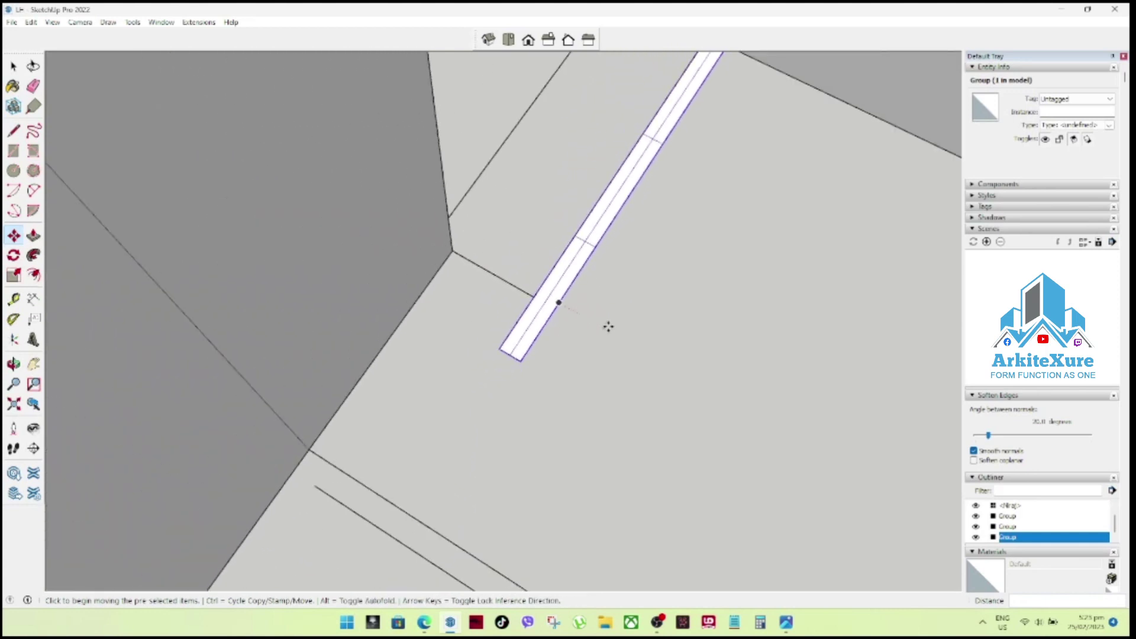
{"action": "scroll", "coordinate": [609, 327], "scroll_direction": "down", "scroll_amount": 1}
{"action": "key", "text": "space"}
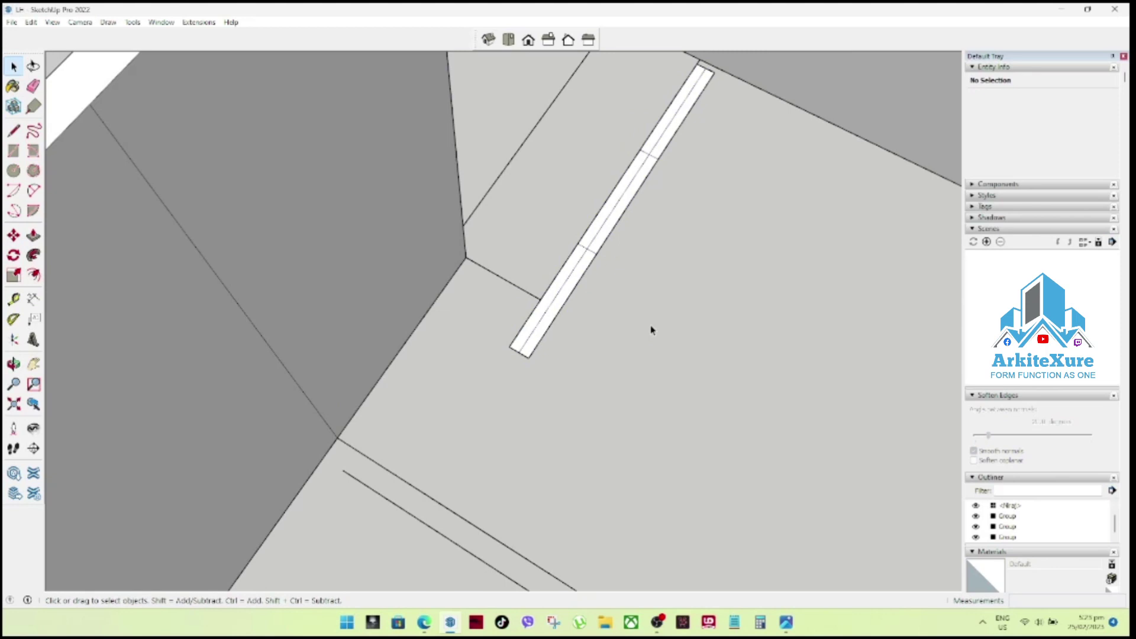
{"action": "scroll", "coordinate": [655, 329], "scroll_direction": "down", "scroll_amount": 2}
{"action": "scroll", "coordinate": [654, 330], "scroll_direction": "down", "scroll_amount": 2}
{"action": "scroll", "coordinate": [655, 330], "scroll_direction": "down", "scroll_amount": 1}
{"action": "scroll", "coordinate": [654, 331], "scroll_direction": "down", "scroll_amount": 1}
{"action": "scroll", "coordinate": [654, 331], "scroll_direction": "down", "scroll_amount": 2}
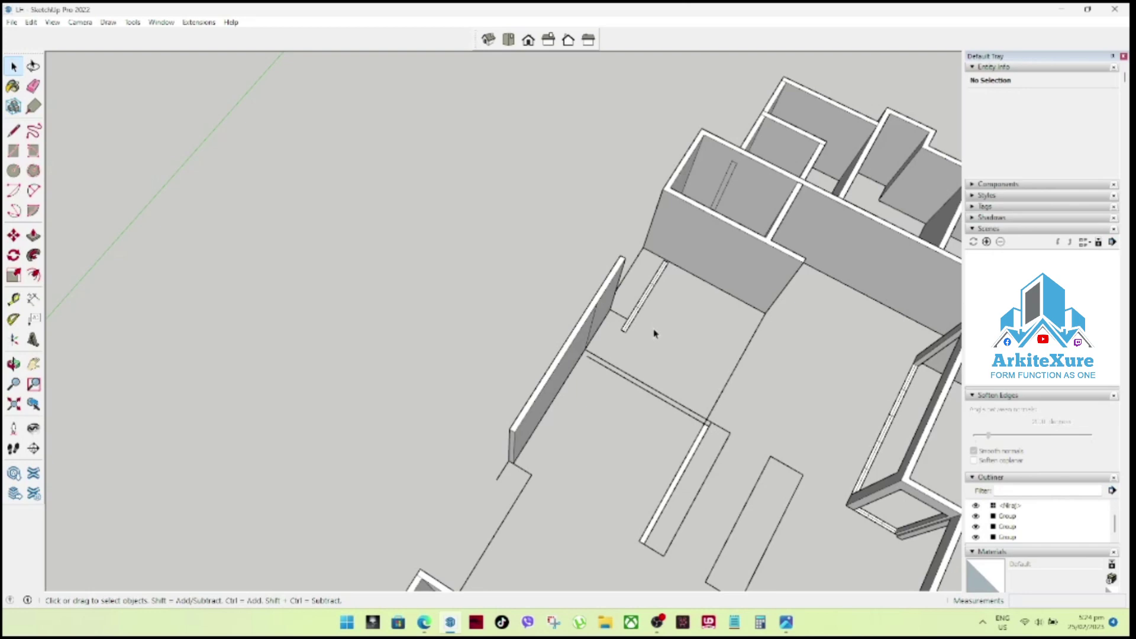
Orbit to a low front view of the thin bar beside the long wall's end.
{"action": "scroll", "coordinate": [791, 373], "scroll_direction": "down", "scroll_amount": 3}
{"action": "scroll", "coordinate": [719, 394], "scroll_direction": "down", "scroll_amount": 2}
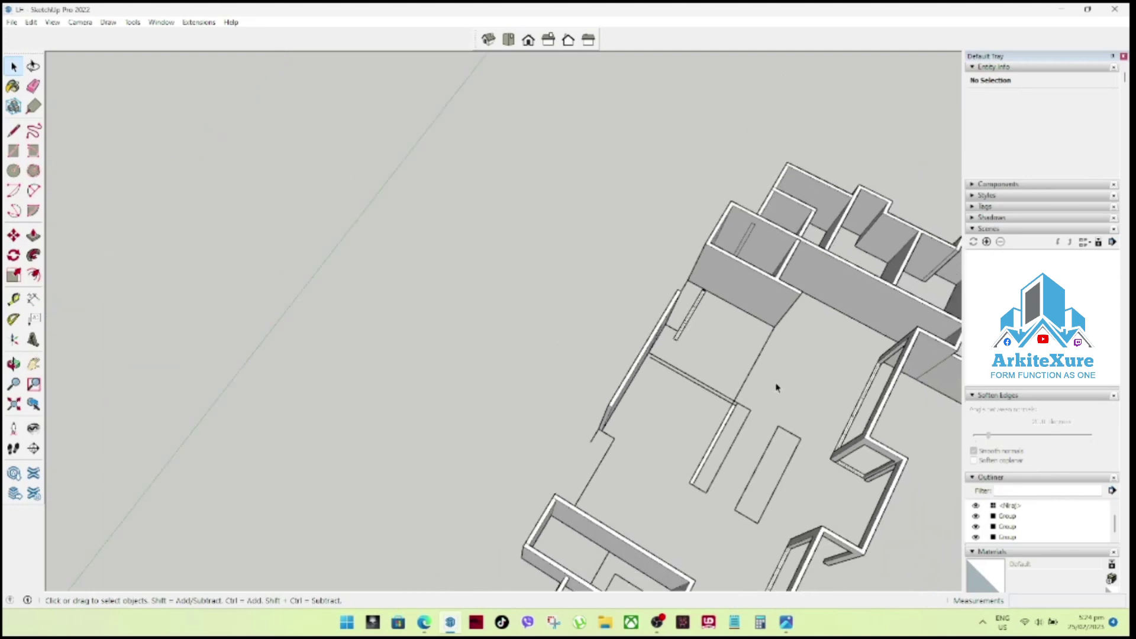
{"action": "mouse_move", "coordinate": [719, 394]}
{"action": "middle_mouse_down"}
{"action": "mouse_move", "coordinate": [592, 291]}
{"action": "mouse_move", "coordinate": [451, 356]}
{"action": "middle_mouse_up"}
{"action": "scroll", "coordinate": [578, 497], "scroll_direction": "up", "scroll_amount": 1}
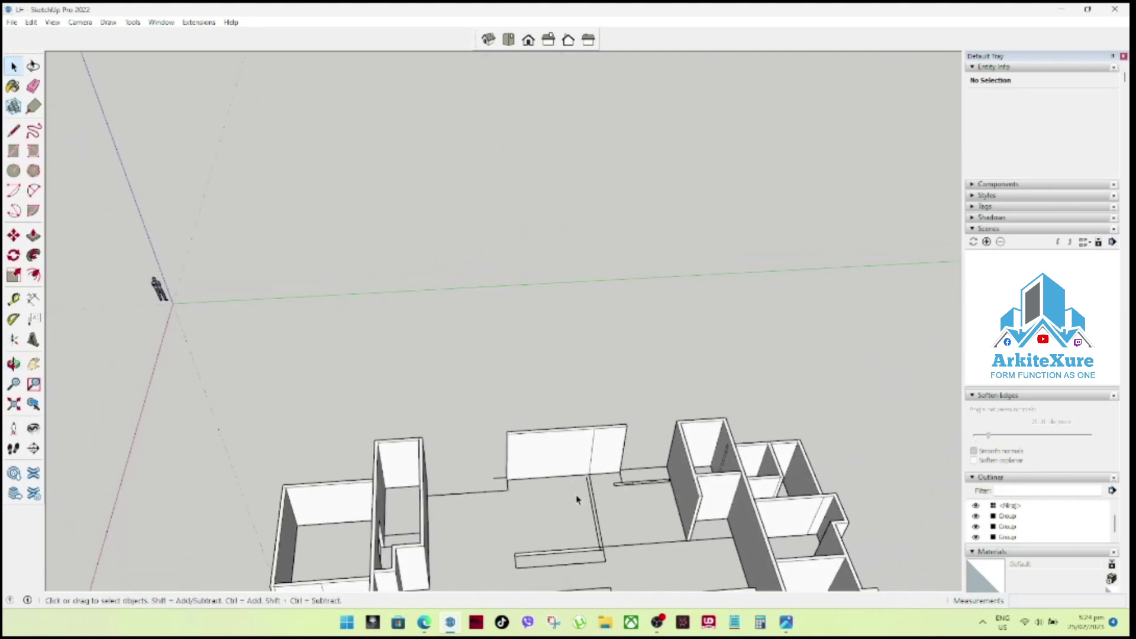
{"action": "scroll", "coordinate": [601, 495], "scroll_direction": "up", "scroll_amount": 2}
{"action": "scroll", "coordinate": [601, 495], "scroll_direction": "up", "scroll_amount": 2}
{"action": "scroll", "coordinate": [657, 493], "scroll_direction": "up", "scroll_amount": 2}
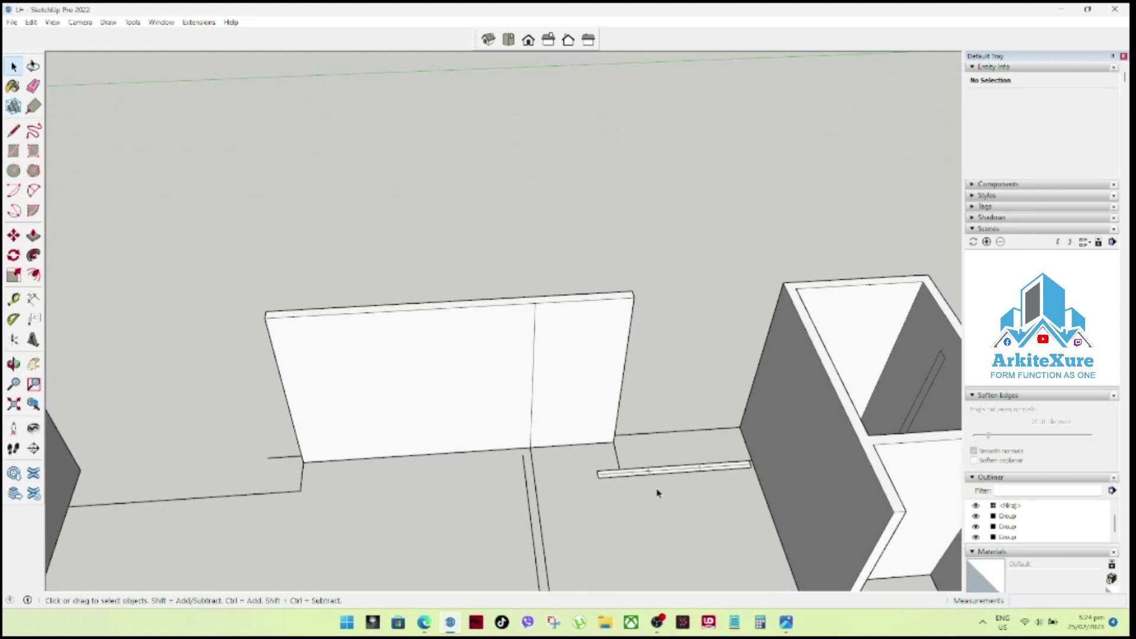
{"action": "left_click", "coordinate": [603, 477]}
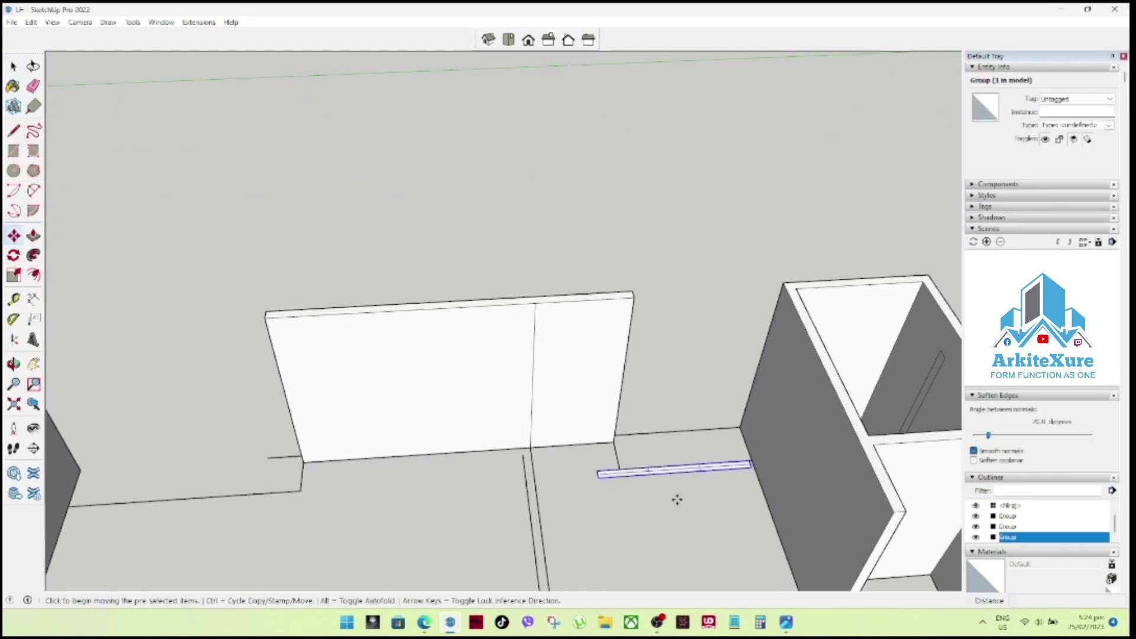
{"action": "mouse_move", "coordinate": [680, 497]}
{"action": "middle_mouse_down"}
{"action": "mouse_move", "coordinate": [648, 512]}
{"action": "mouse_move", "coordinate": [608, 457]}
{"action": "middle_mouse_up"}
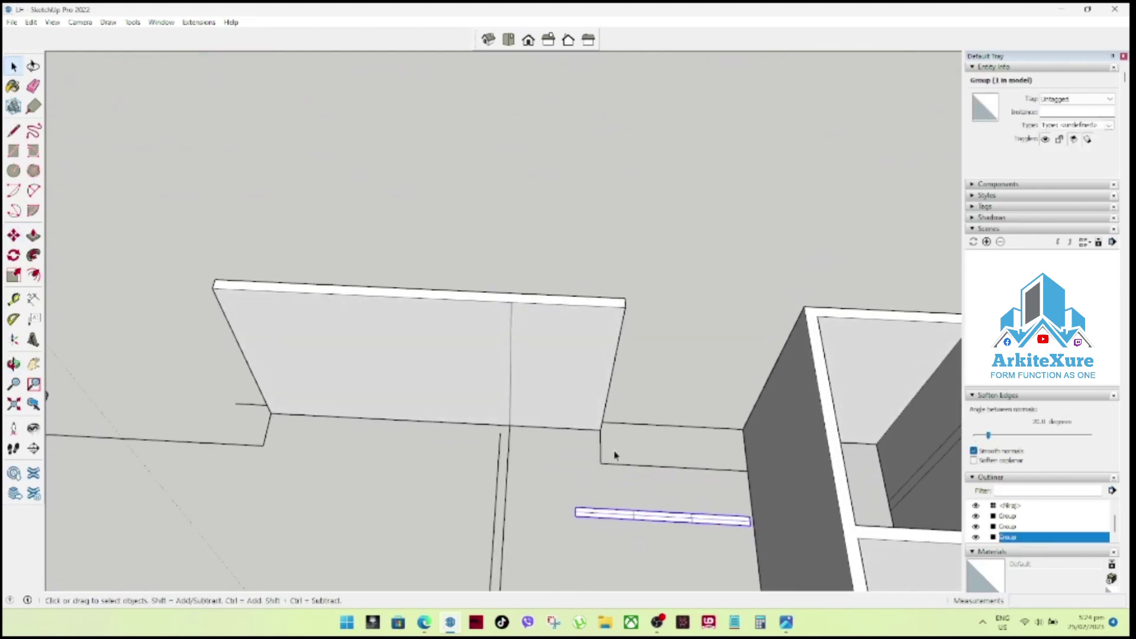
{"action": "scroll", "coordinate": [600, 425], "scroll_direction": "up", "scroll_amount": 3}
Copy the wall's right end edge 0.15 m over using Move with Ctrl.
{"action": "left_click", "coordinate": [600, 422]}
{"action": "key", "text": "m"}
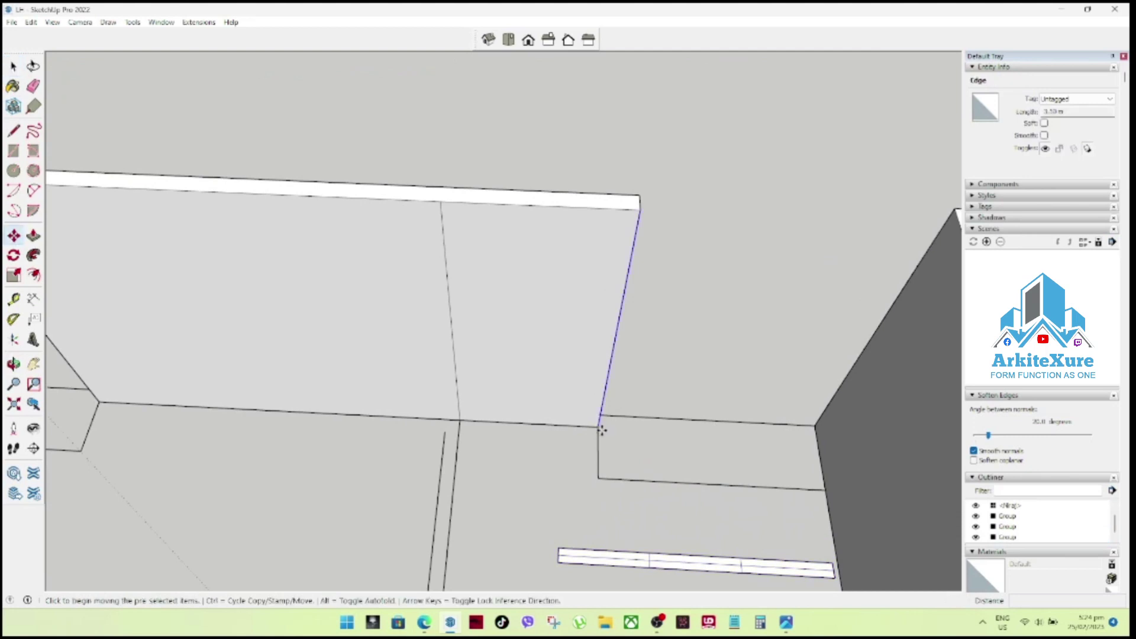
{"action": "key", "text": "ctrl"}
{"action": "left_click", "coordinate": [599, 425]}
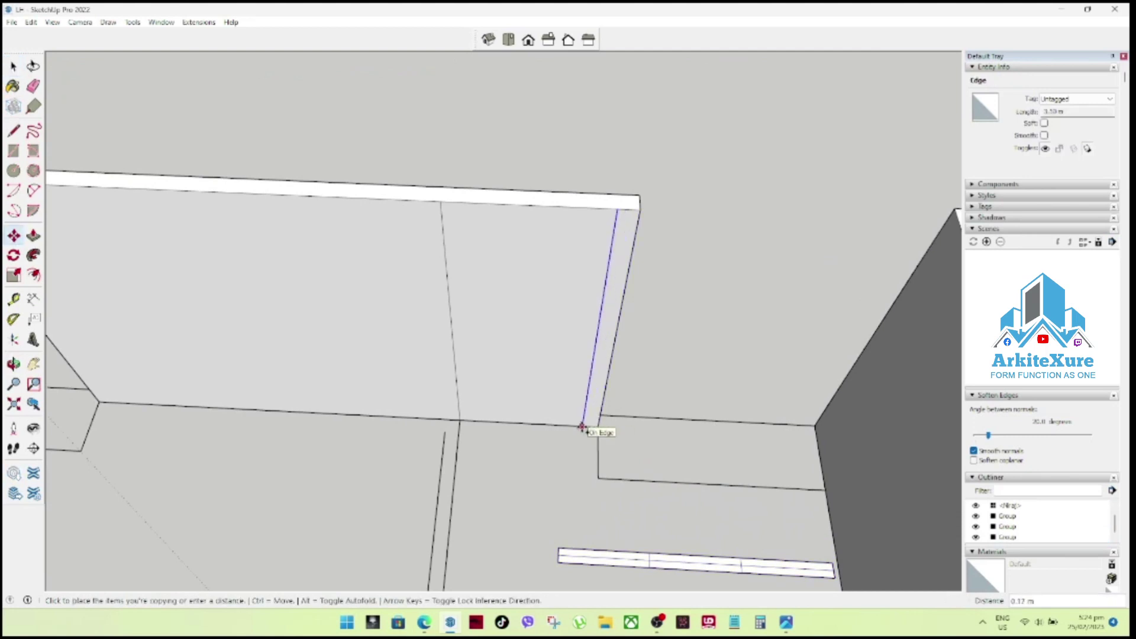
{"action": "type", "text": "15"}
{"action": "key", "text": "Return"}
{"action": "key", "text": "space"}
Push/Pull the new thin strip face outward from the wall end.
{"action": "left_click", "coordinate": [596, 414]}
{"action": "key", "text": "p"}
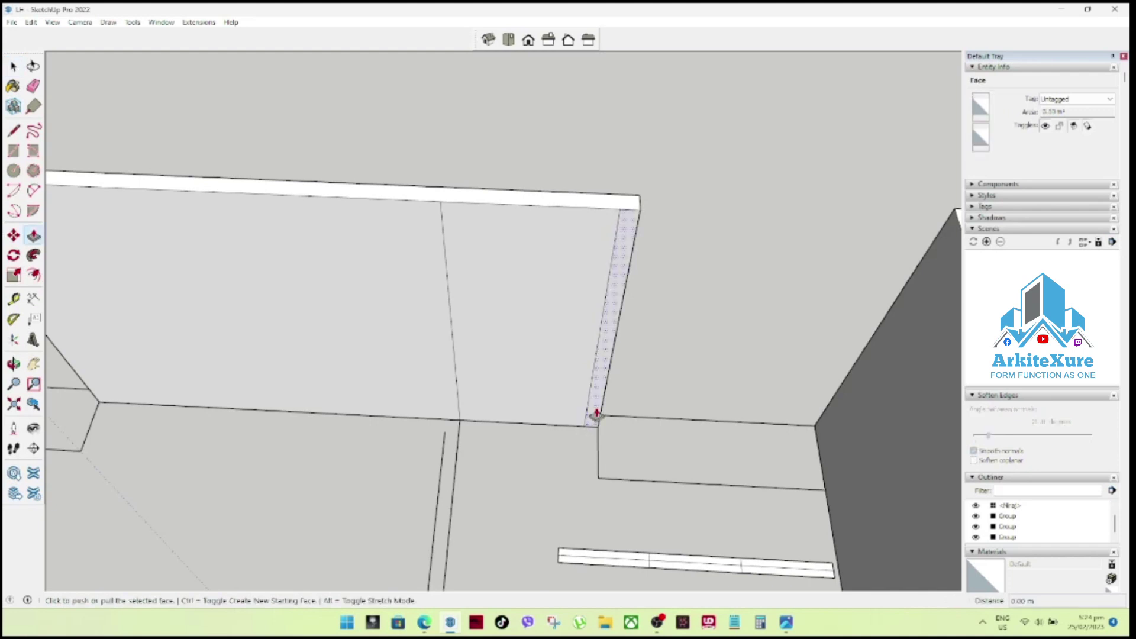
{"action": "left_click", "coordinate": [597, 413]}
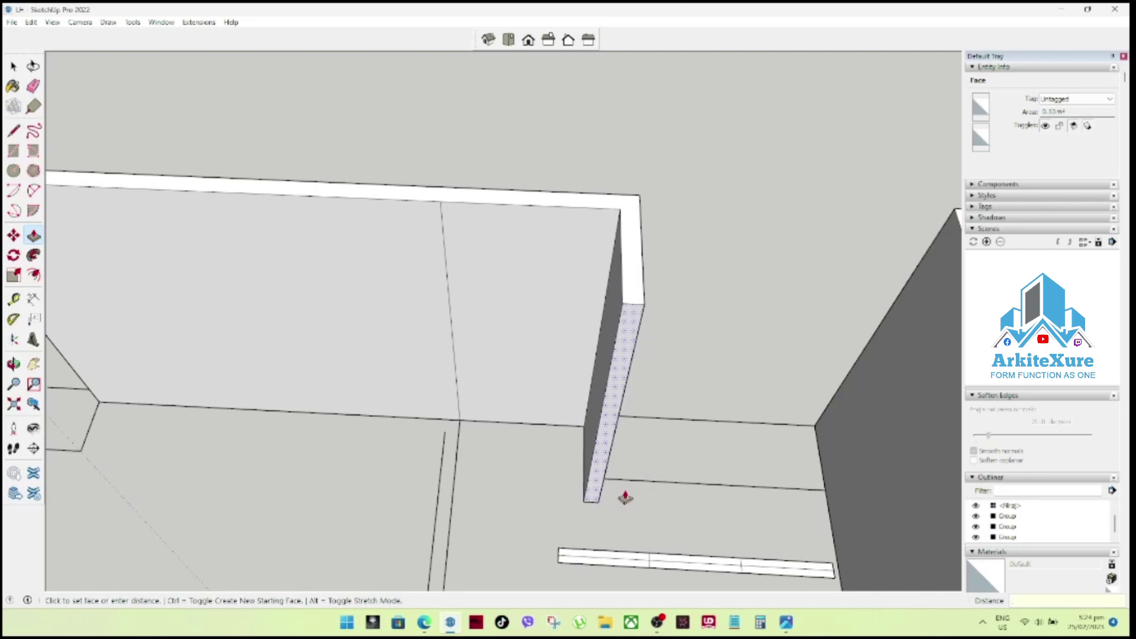
{"action": "type", "text": "15"}
{"action": "key", "text": "Return"}
{"action": "key", "text": "space"}
{"action": "mouse_move", "coordinate": [616, 483]}
{"action": "middle_mouse_down"}
{"action": "mouse_move", "coordinate": [520, 475]}
{"action": "mouse_move", "coordinate": [536, 531]}
{"action": "mouse_move", "coordinate": [656, 561]}
{"action": "middle_mouse_up"}
Draw a closing line from the thin wall's corner to the far wall and delete the extra face.
{"action": "key", "text": "l"}
{"action": "left_click", "coordinate": [584, 501]}
{"action": "left_click", "coordinate": [815, 544]}
{"action": "key", "text": "space"}
{"action": "left_click", "coordinate": [679, 555]}
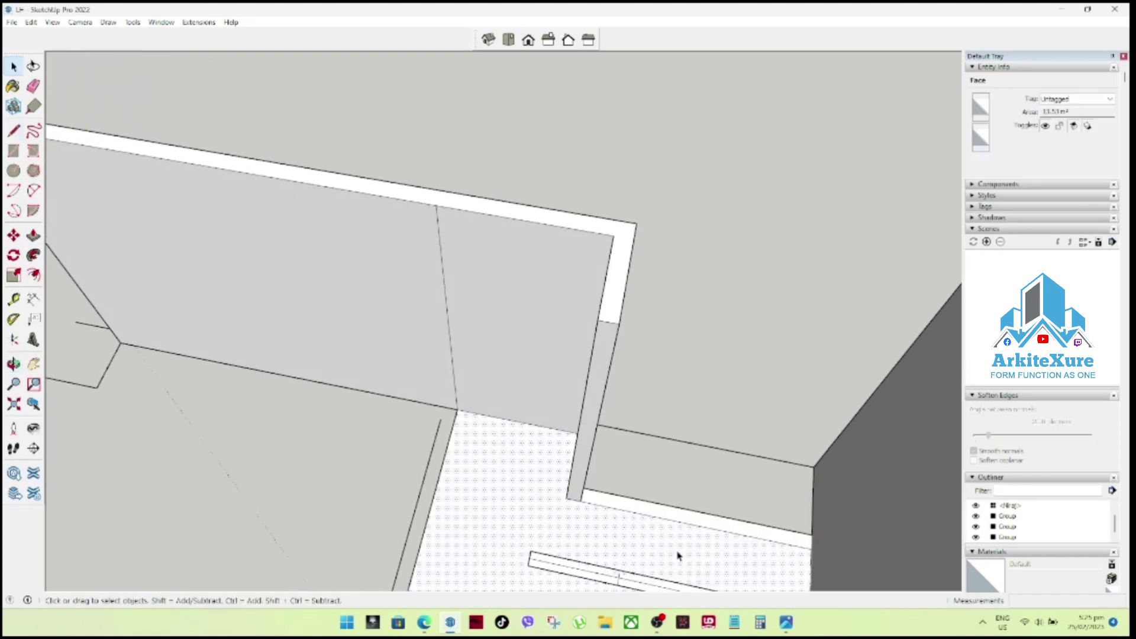
{"action": "key", "text": "Delete"}
Move the thin strip face up to the wall corner and check the walls in 3D.
{"action": "left_click", "coordinate": [644, 510]}
{"action": "key", "text": "m"}
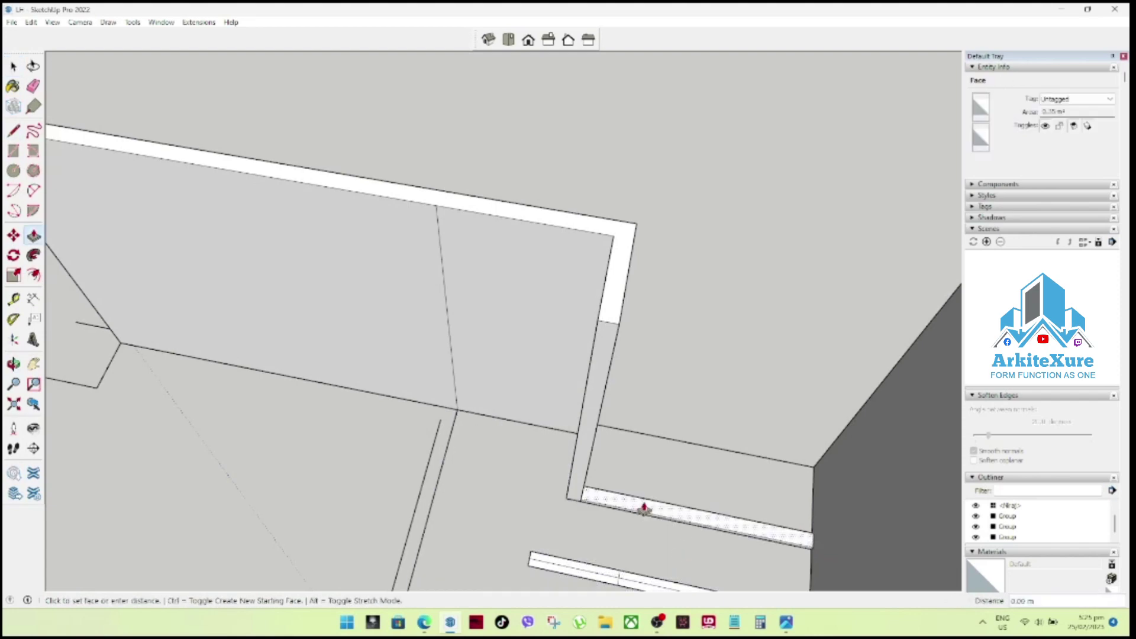
{"action": "left_click_drag", "start_coordinate": [642, 513], "coordinate": [624, 294]}
{"action": "key", "text": "space"}
{"action": "scroll", "coordinate": [616, 353], "scroll_direction": "down", "scroll_amount": 5}
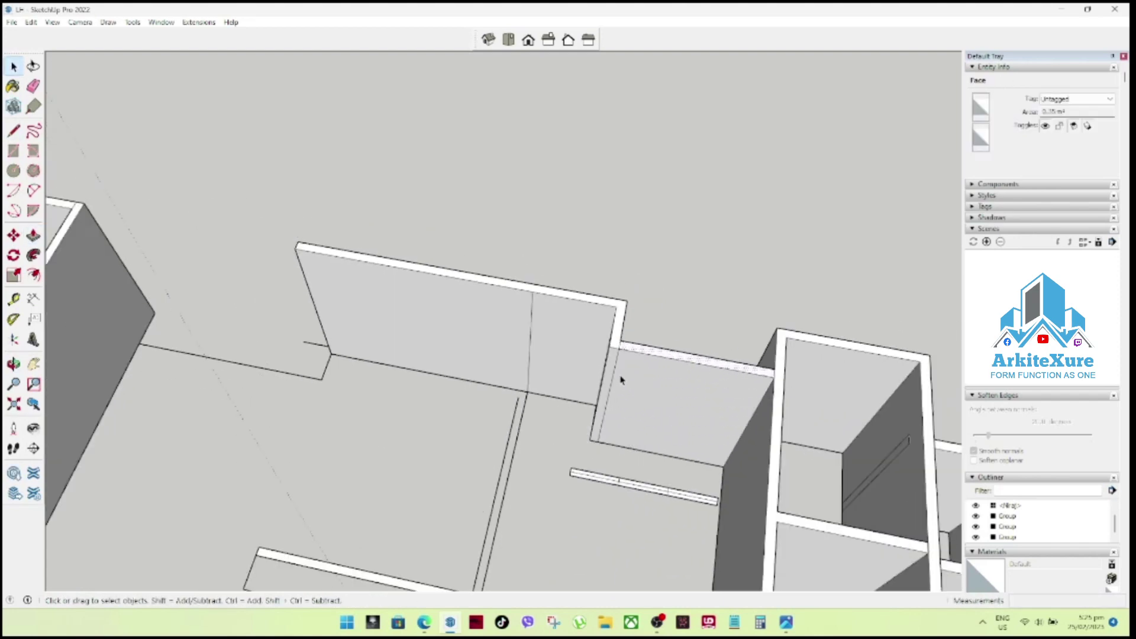
{"action": "scroll", "coordinate": [628, 390], "scroll_direction": "down", "scroll_amount": 3}
{"action": "mouse_move", "coordinate": [634, 411]}
{"action": "middle_mouse_down"}
{"action": "mouse_move", "coordinate": [837, 392]}
{"action": "mouse_move", "coordinate": [687, 413]}
{"action": "middle_mouse_up"}
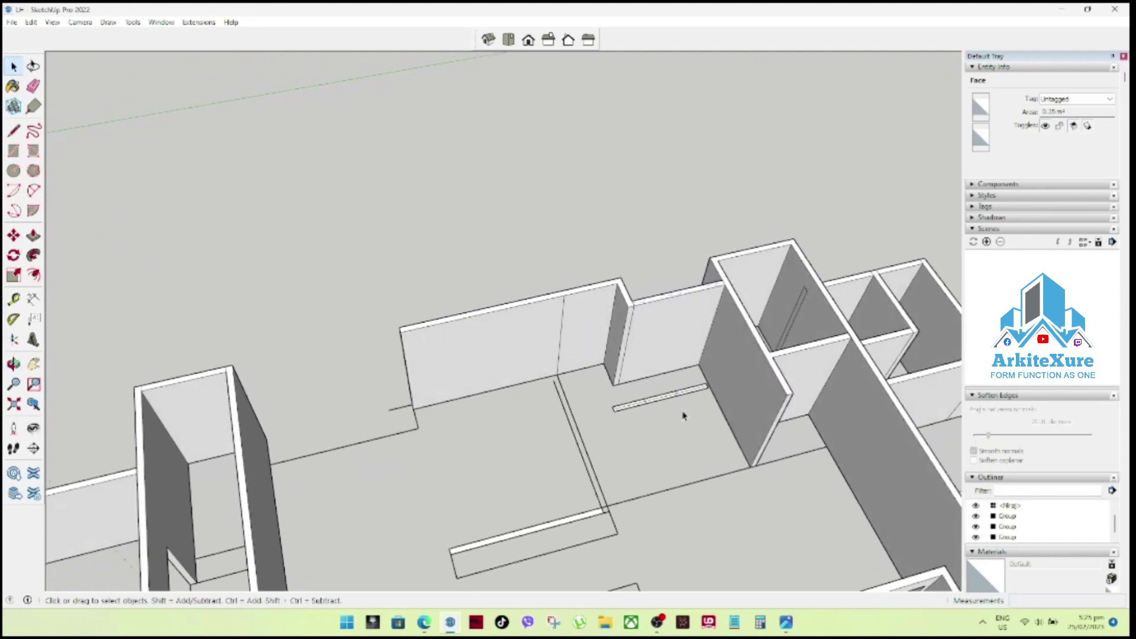
{"action": "scroll", "coordinate": [681, 418], "scroll_direction": "up", "scroll_amount": 2}
{"action": "key", "text": "Escape"}
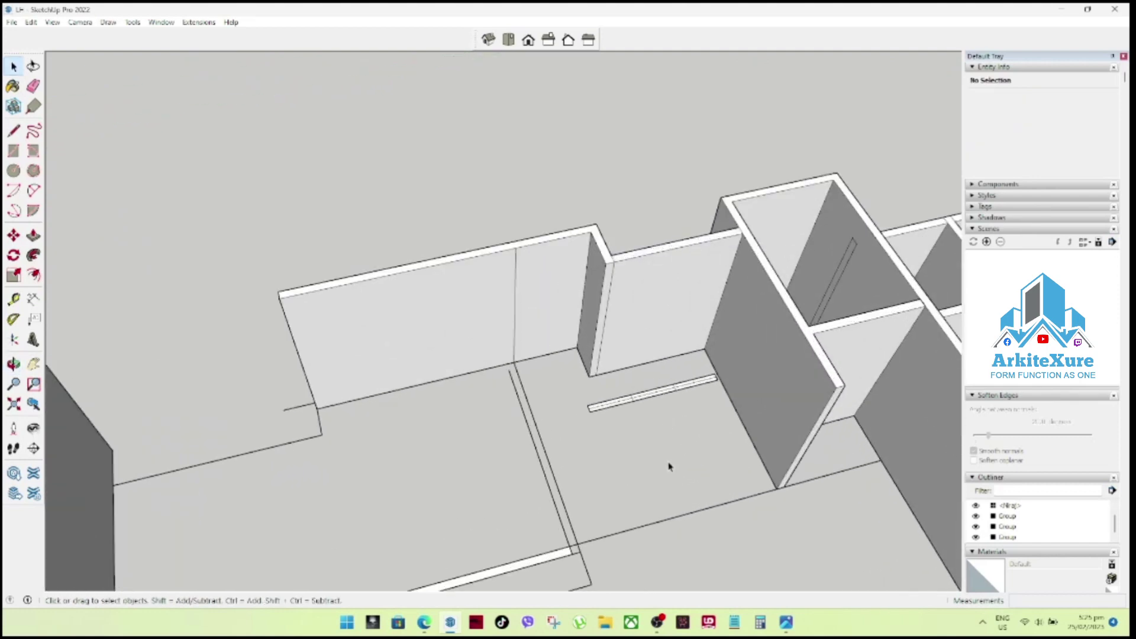
Draw a line 0.15 m from the wall edge on the floor to close a narrow strip.
{"action": "scroll", "coordinate": [669, 467], "scroll_direction": "down", "scroll_amount": 1}
{"action": "left_click", "coordinate": [526, 346]}
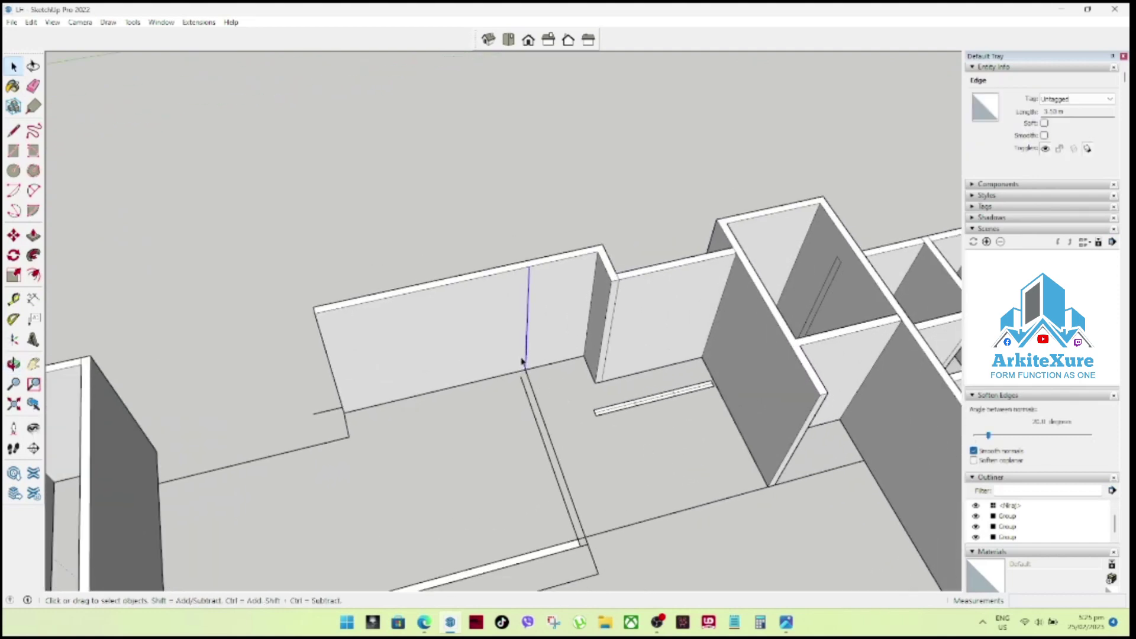
{"action": "key", "text": "l"}
{"action": "left_click", "coordinate": [525, 370]}
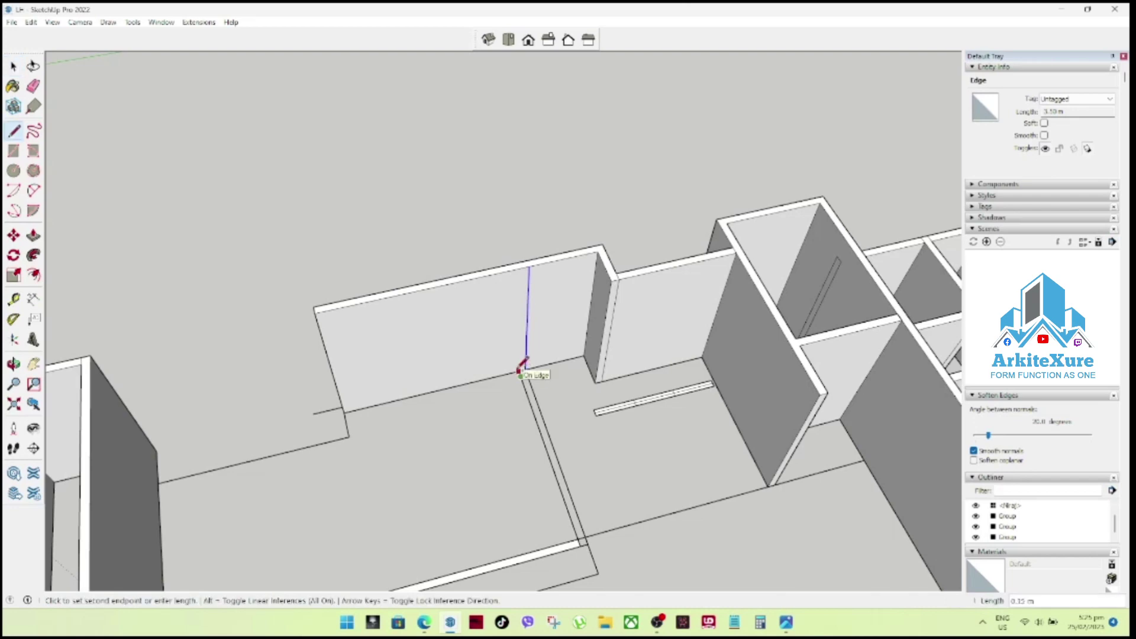
{"action": "left_click", "coordinate": [525, 367]}
{"action": "key", "text": "space"}
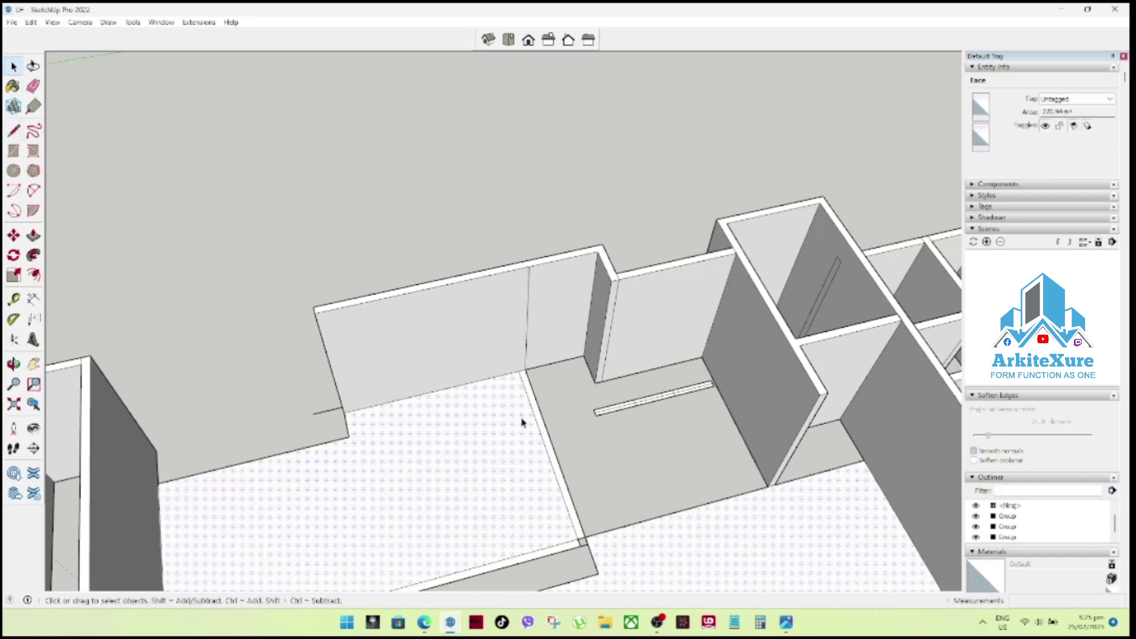
{"action": "left_click", "coordinate": [526, 424]}
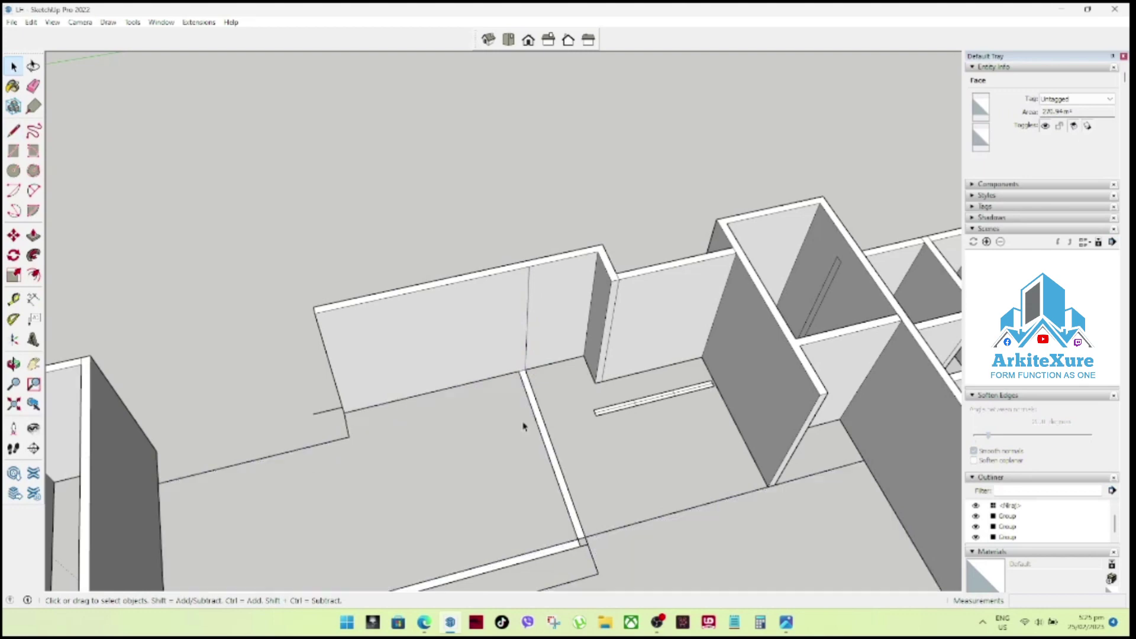
Raise the narrow floor strip to wall height as a new partition wall.
{"action": "left_click", "coordinate": [549, 452]}
{"action": "key", "text": "p"}
{"action": "left_click", "coordinate": [548, 455]}
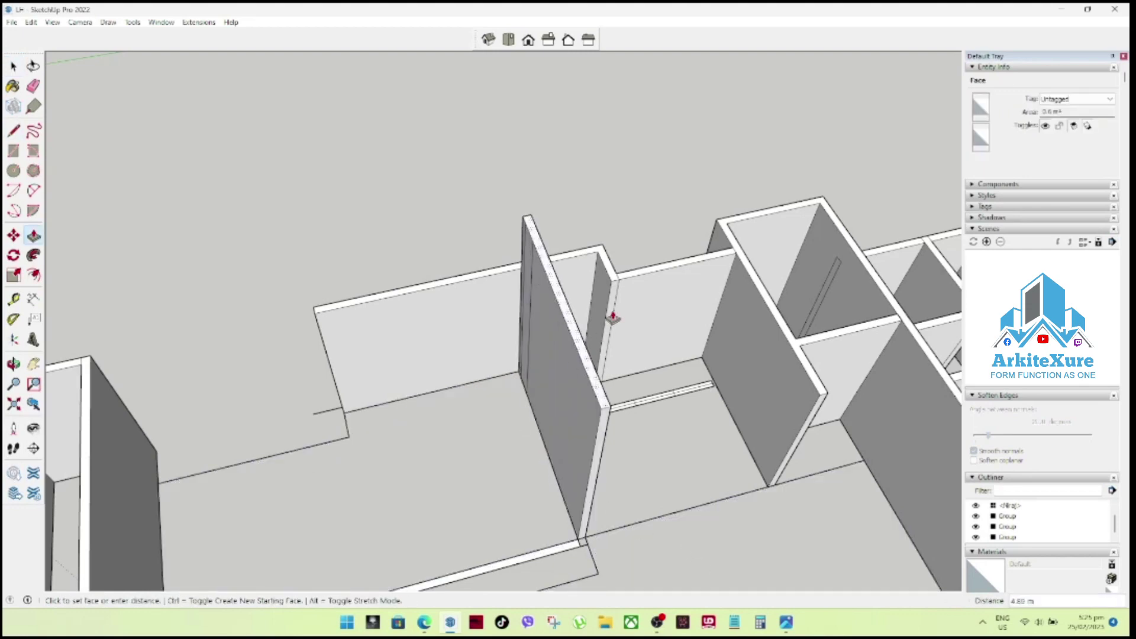
{"action": "mouse_move", "coordinate": [526, 344]}
{"action": "middle_mouse_down"}
{"action": "mouse_move", "coordinate": [811, 350]}
{"action": "mouse_move", "coordinate": [539, 316]}
{"action": "middle_mouse_up"}
Delete the leftover vertical edges where the new wall meets the old one.
{"action": "left_click", "coordinate": [519, 311]}
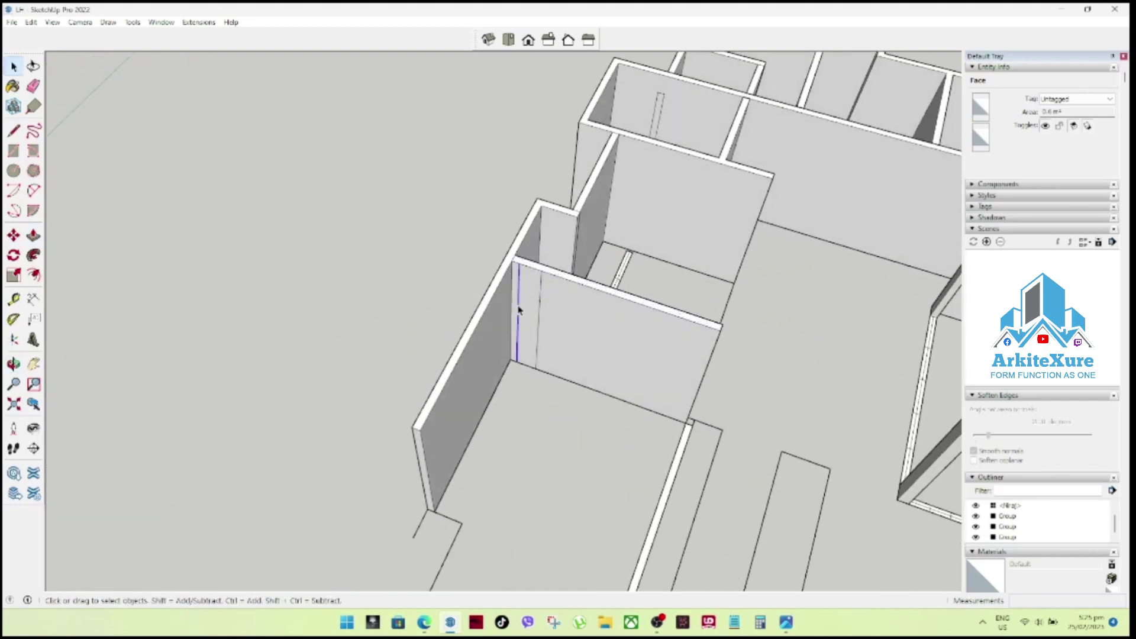
{"action": "key", "text": "Delete"}
{"action": "left_click", "coordinate": [537, 327]}
{"action": "key", "text": "Delete"}
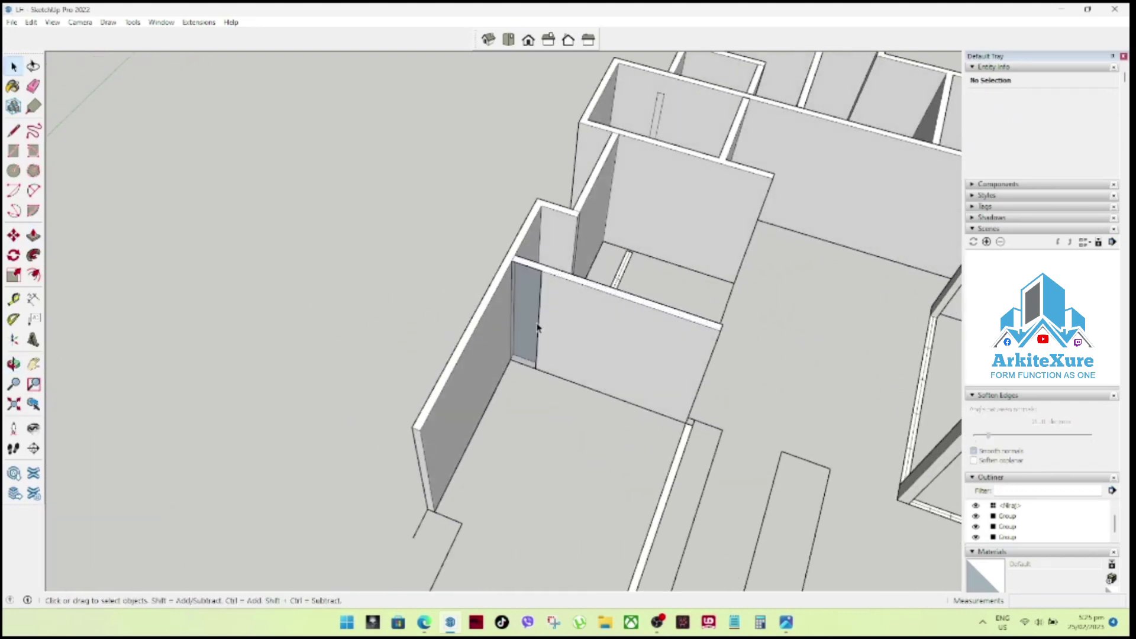
{"action": "key", "text": "ctrl+z"}
{"action": "left_click", "coordinate": [540, 330]}
{"action": "key", "text": "Delete"}
{"action": "mouse_move", "coordinate": [629, 340]}
{"action": "middle_mouse_down"}
{"action": "mouse_move", "coordinate": [285, 361]}
{"action": "mouse_move", "coordinate": [451, 355]}
{"action": "mouse_move", "coordinate": [389, 354]}
{"action": "middle_mouse_up"}
{"action": "mouse_move", "coordinate": [497, 399]}
{"action": "middle_mouse_down"}
{"action": "mouse_move", "coordinate": [728, 388]}
{"action": "mouse_move", "coordinate": [758, 418]}
{"action": "middle_mouse_up"}
{"action": "scroll", "coordinate": [284, 390], "scroll_direction": "up", "scroll_amount": 3}
Push/Pull the short wall's end face out by 0.15 m.
{"action": "mouse_move", "coordinate": [297, 401]}
{"action": "middle_mouse_down"}
{"action": "mouse_move", "coordinate": [487, 349]}
{"action": "mouse_move", "coordinate": [352, 490]}
{"action": "middle_mouse_up"}
{"action": "left_click", "coordinate": [340, 480]}
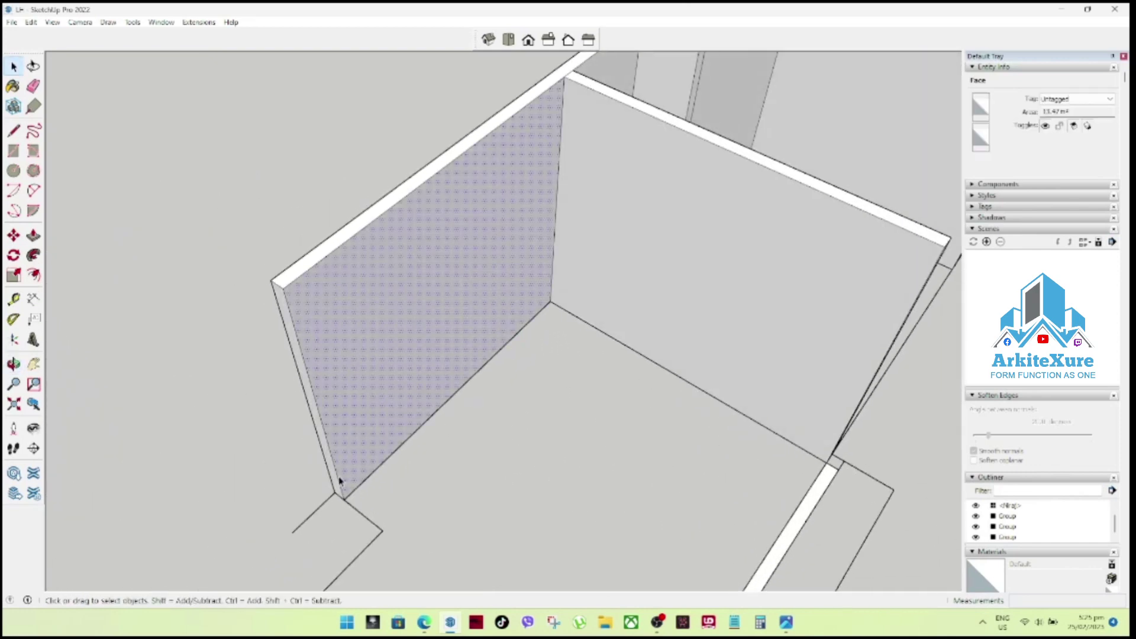
{"action": "key", "text": "m"}
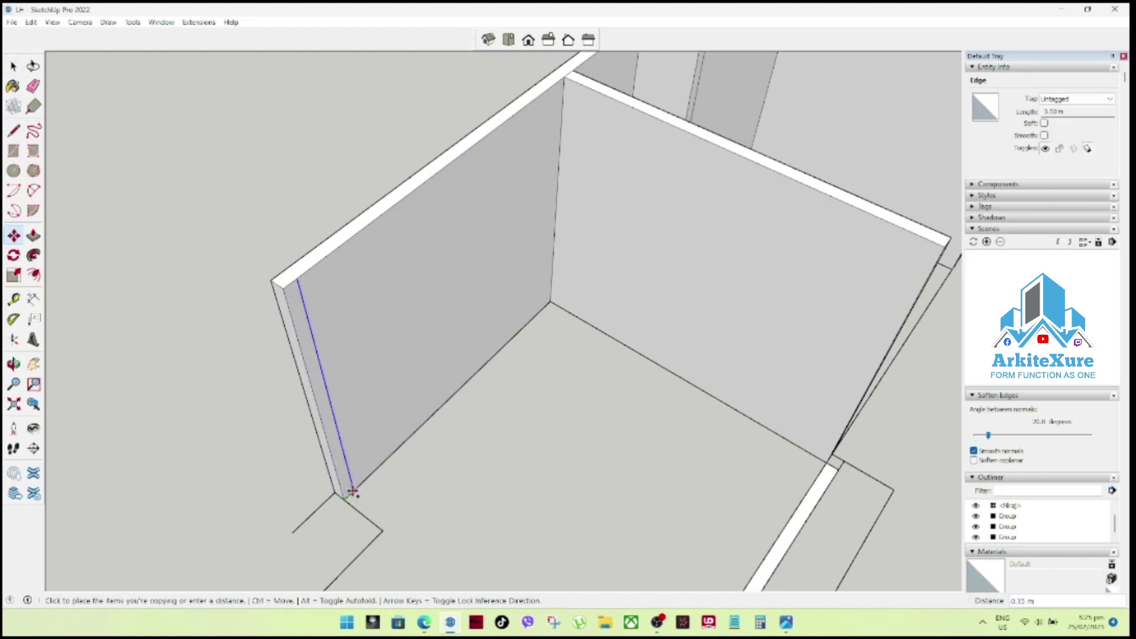
{"action": "key", "text": "space"}
{"action": "left_click", "coordinate": [345, 489]}
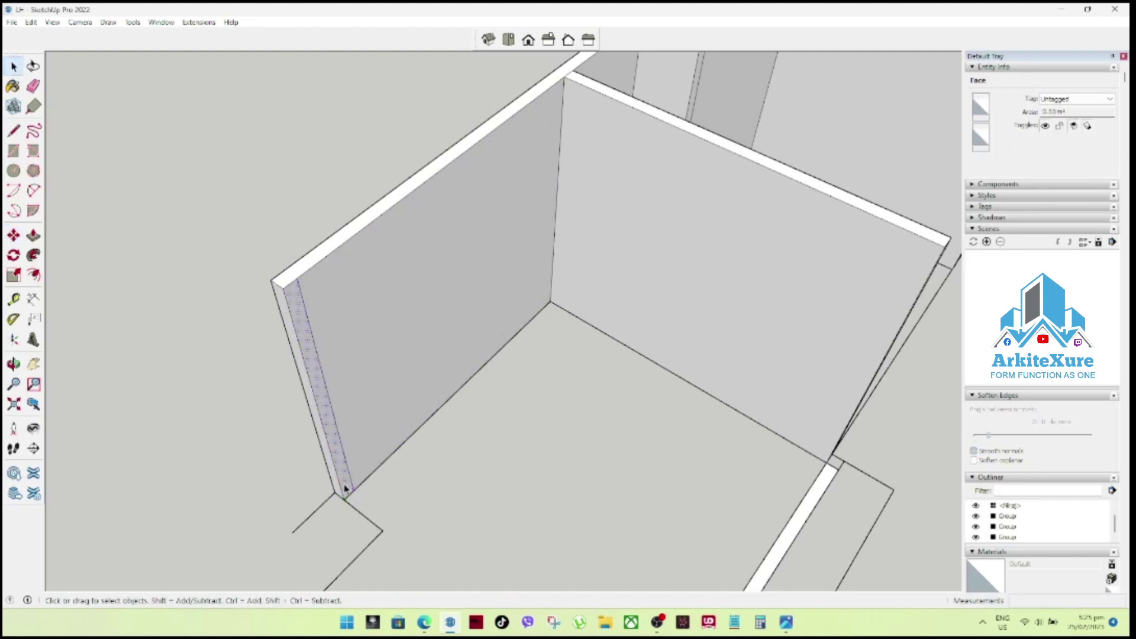
{"action": "key", "text": "p"}
{"action": "left_click", "coordinate": [345, 489]}
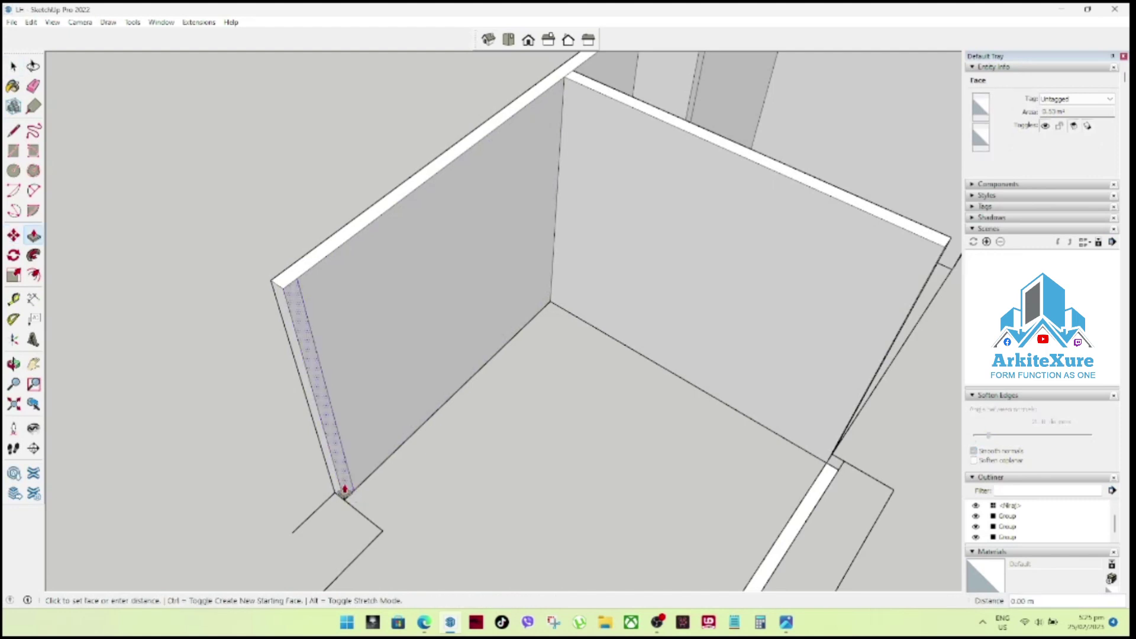
{"action": "left_click", "coordinate": [381, 535]}
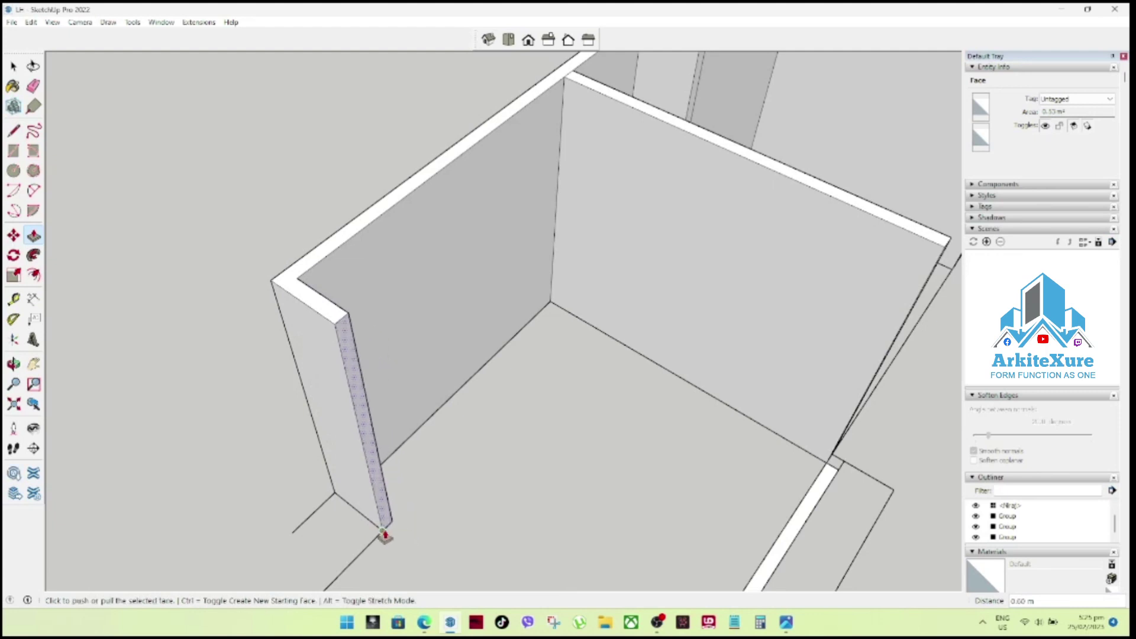
{"action": "left_click", "coordinate": [385, 529]}
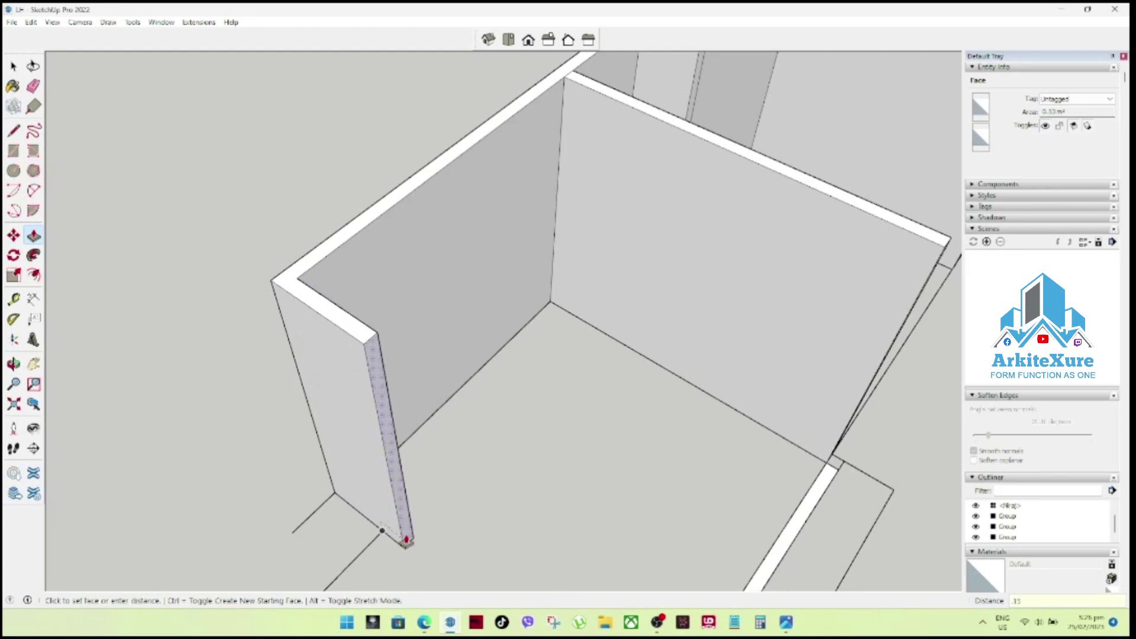
{"action": "key", "text": "Return"}
{"action": "key", "text": "space"}
Copy the wall's end edge 0.15 m along and pull the new strip out into a longer wall.
{"action": "left_click", "coordinate": [390, 535]}
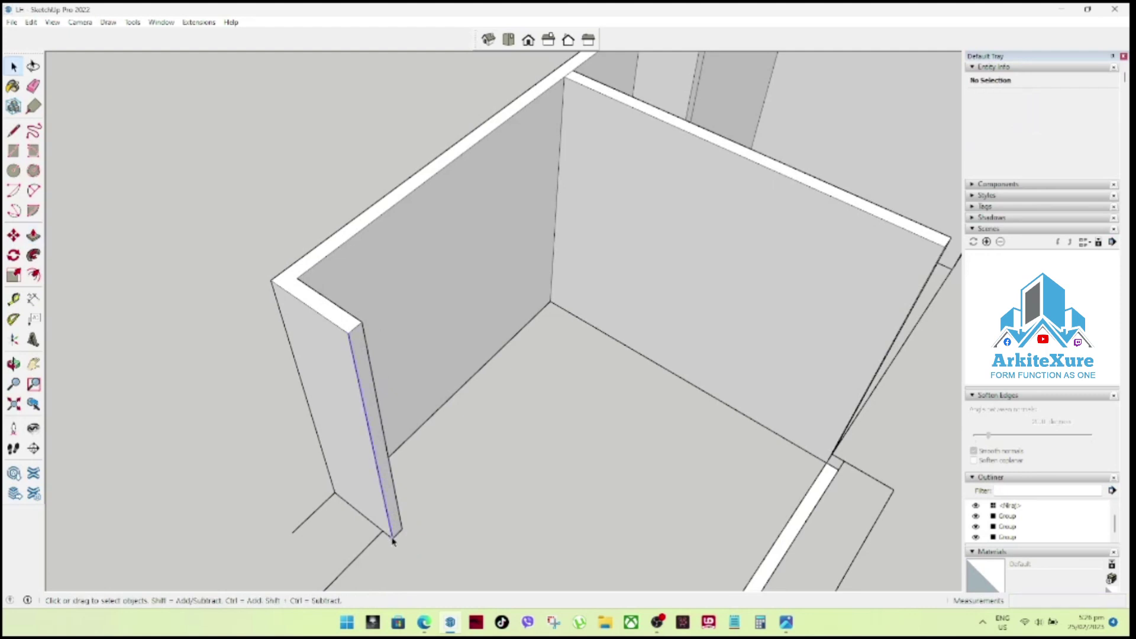
{"action": "key", "text": "m"}
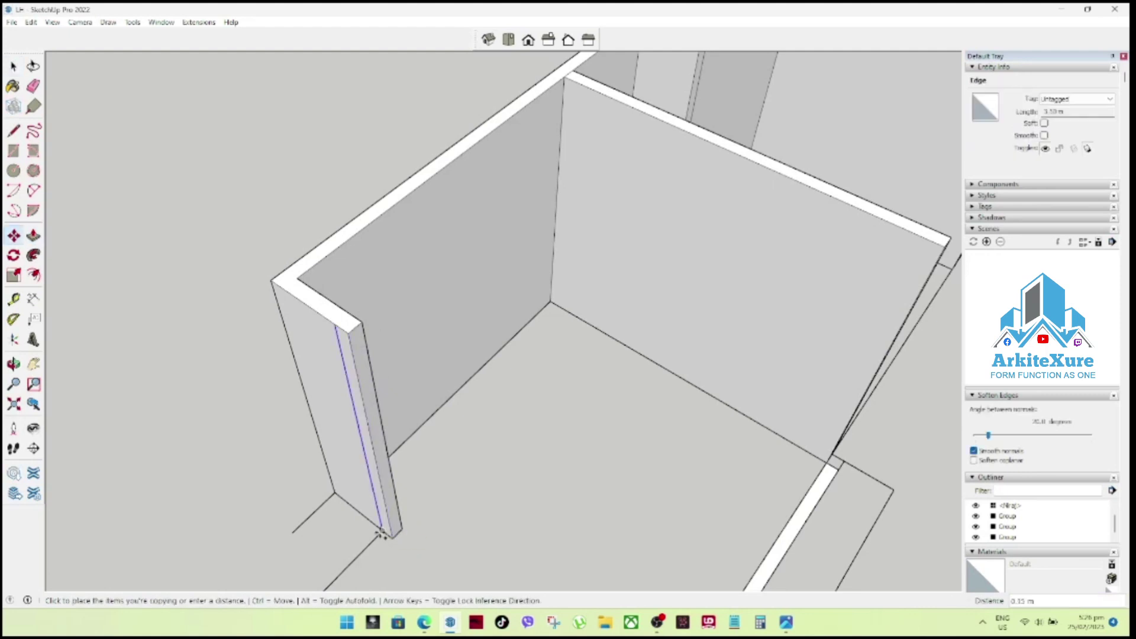
{"action": "key", "text": "space"}
{"action": "left_click", "coordinate": [386, 529]}
{"action": "key", "text": "p"}
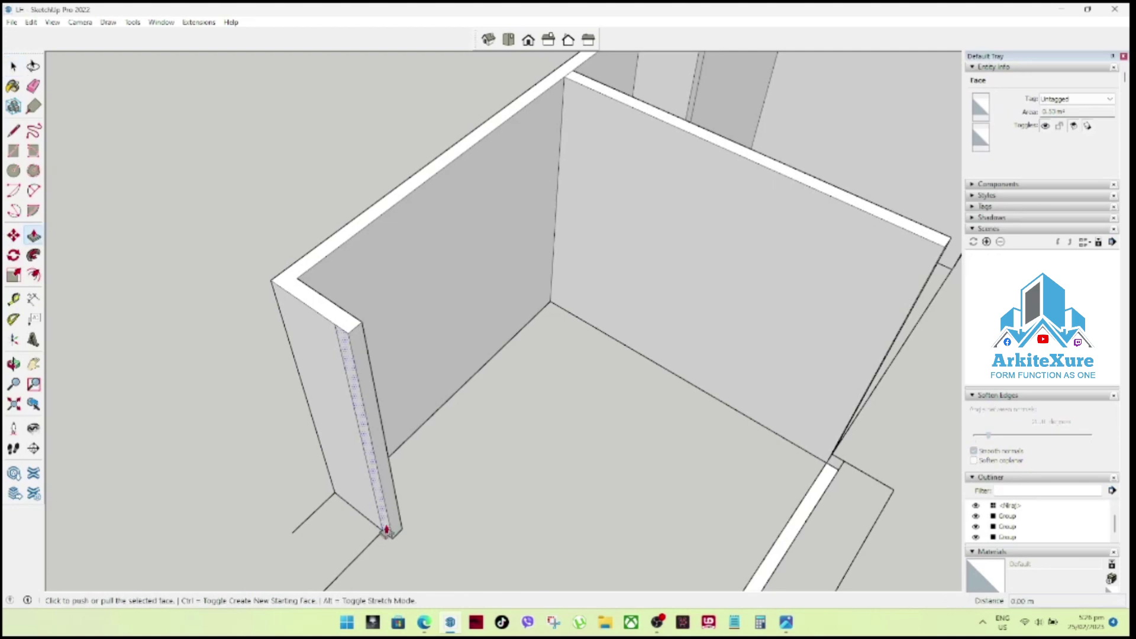
{"action": "left_click", "coordinate": [378, 530]}
{"action": "middle_click_drag", "start_coordinate": [368, 526], "coordinate": [386, 511]}
{"action": "scroll", "coordinate": [178, 502], "scroll_direction": "down", "scroll_amount": 4}
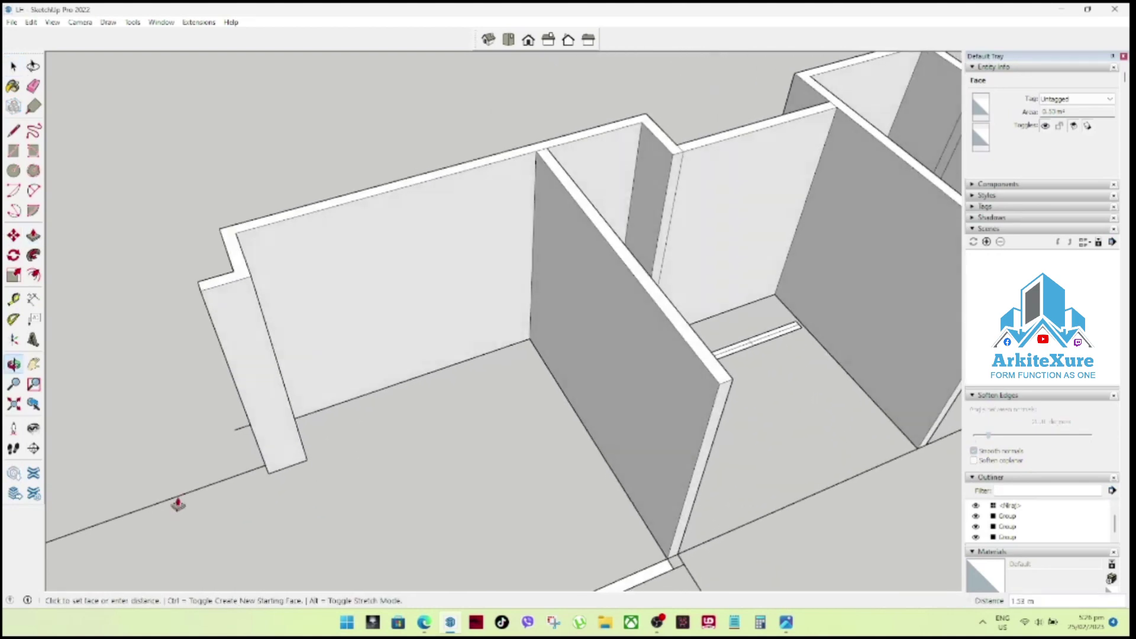
{"action": "scroll", "coordinate": [210, 481], "scroll_direction": "down", "scroll_amount": 2}
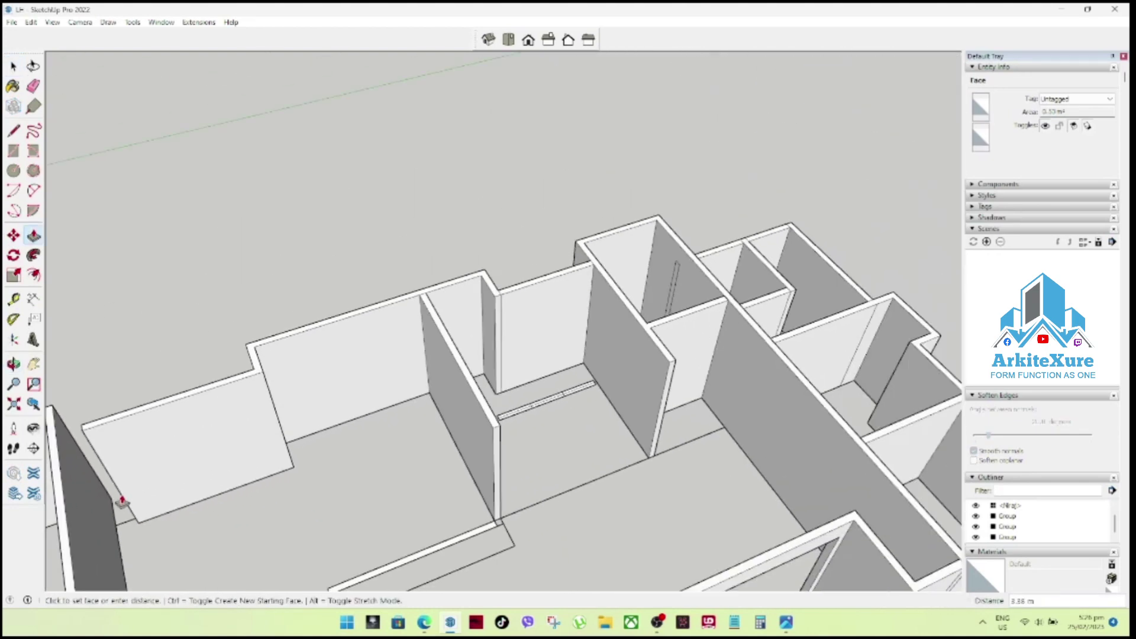
{"action": "left_click", "coordinate": [147, 419]}
{"action": "key", "text": "space"}
Zoom out and orbit to view the completed house shell.
{"action": "mouse_move", "coordinate": [147, 419]}
{"action": "middle_mouse_down"}
{"action": "mouse_move", "coordinate": [499, 419]}
{"action": "mouse_move", "coordinate": [398, 383]}
{"action": "mouse_move", "coordinate": [408, 246]}
{"action": "mouse_move", "coordinate": [439, 287]}
{"action": "middle_mouse_up"}
{"action": "scroll", "coordinate": [439, 288], "scroll_direction": "down", "scroll_amount": 2}
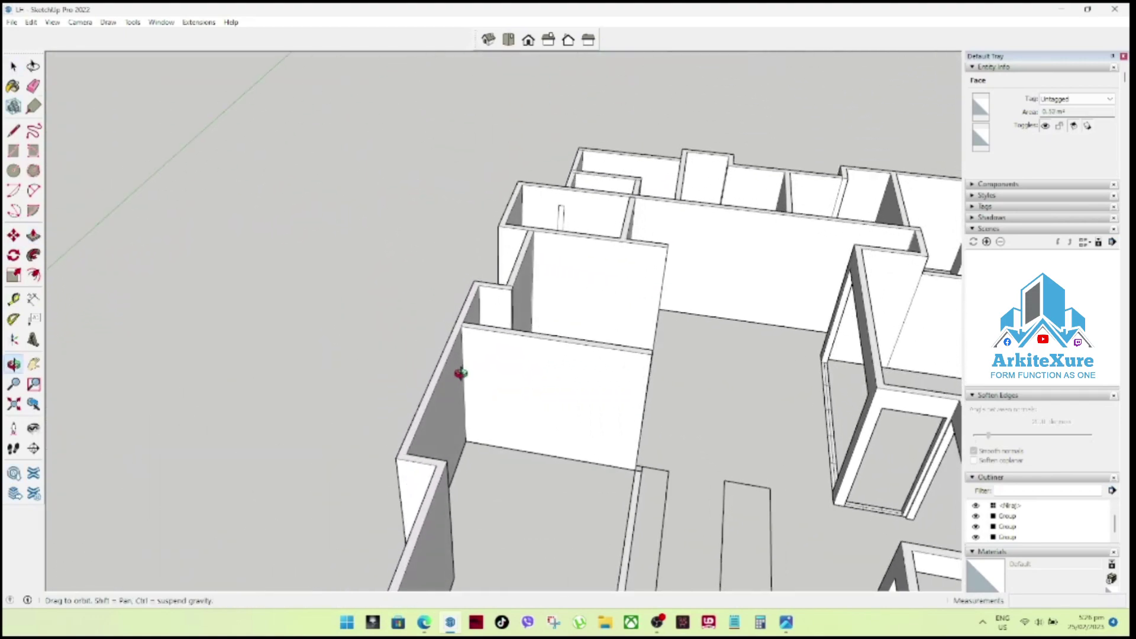
{"action": "scroll", "coordinate": [457, 373], "scroll_direction": "down", "scroll_amount": 2}
{"action": "scroll", "coordinate": [473, 367], "scroll_direction": "down", "scroll_amount": 2}
{"action": "scroll", "coordinate": [486, 363], "scroll_direction": "down", "scroll_amount": 2}
{"action": "mouse_move", "coordinate": [486, 363]}
{"action": "middle_mouse_down"}
{"action": "mouse_move", "coordinate": [614, 418]}
{"action": "mouse_move", "coordinate": [802, 289]}
{"action": "mouse_move", "coordinate": [829, 398]}
{"action": "mouse_move", "coordinate": [659, 333]}
{"action": "mouse_move", "coordinate": [569, 247]}
{"action": "mouse_move", "coordinate": [594, 144]}
{"action": "mouse_move", "coordinate": [576, 228]}
{"action": "mouse_move", "coordinate": [573, 348]}
{"action": "mouse_move", "coordinate": [612, 345]}
{"action": "mouse_move", "coordinate": [503, 344]}
{"action": "middle_mouse_up"}
{"action": "left_click", "coordinate": [574, 348]}
{"action": "left_click", "coordinate": [504, 342]}
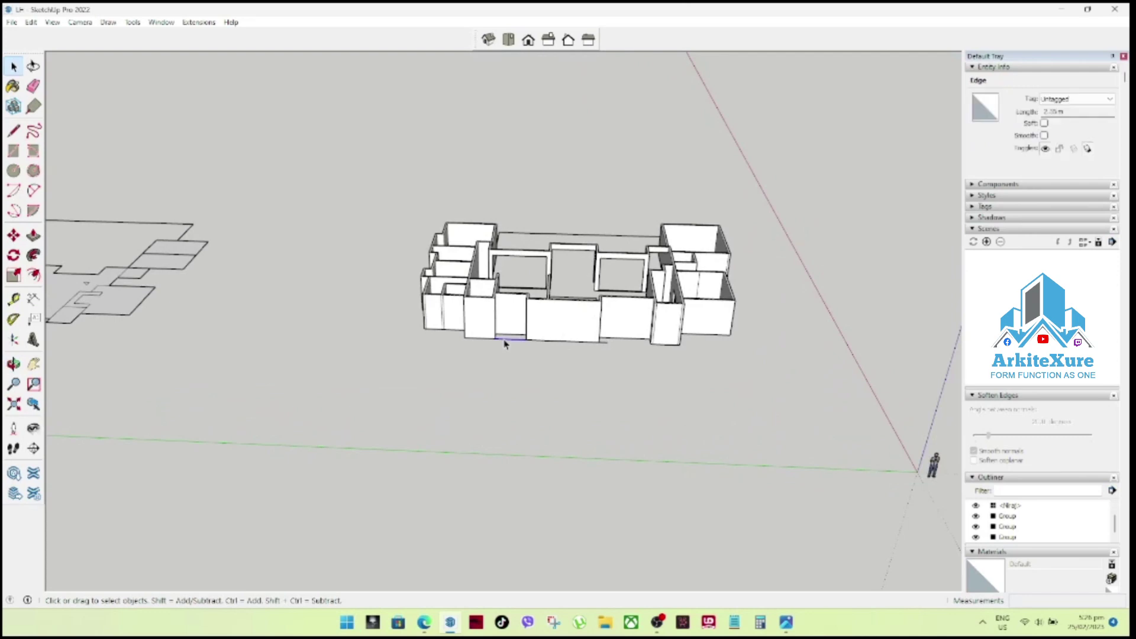
{"action": "left_click", "coordinate": [567, 348]}
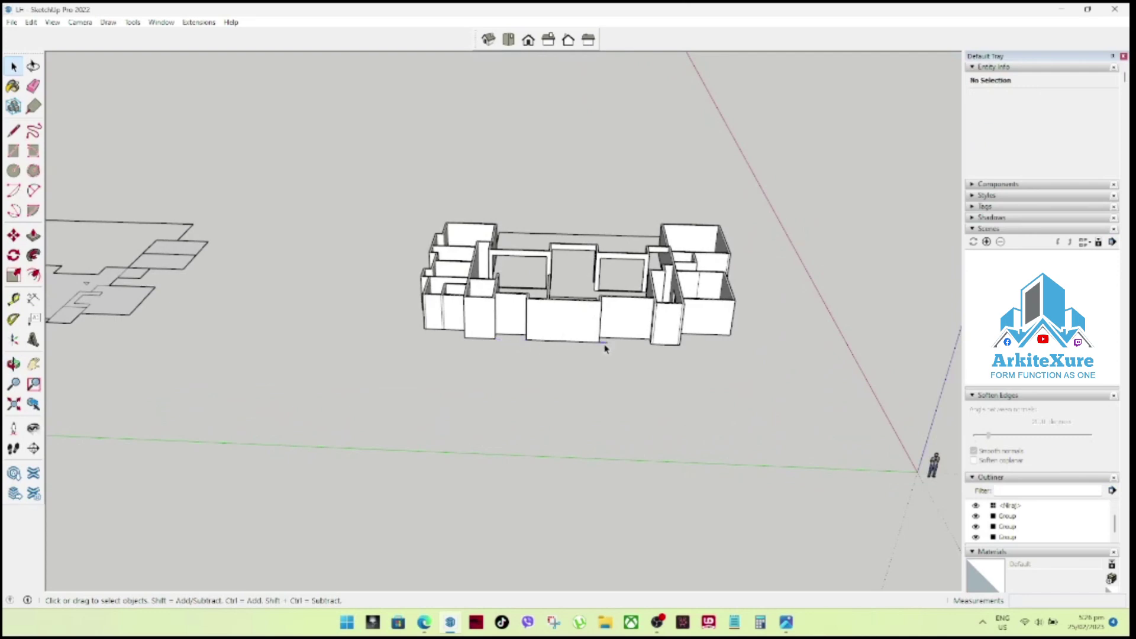
{"action": "scroll", "coordinate": [605, 348], "scroll_direction": "up", "scroll_amount": 3}
{"action": "scroll", "coordinate": [627, 302], "scroll_direction": "up", "scroll_amount": 1}
{"action": "scroll", "coordinate": [602, 332], "scroll_direction": "up", "scroll_amount": 1}
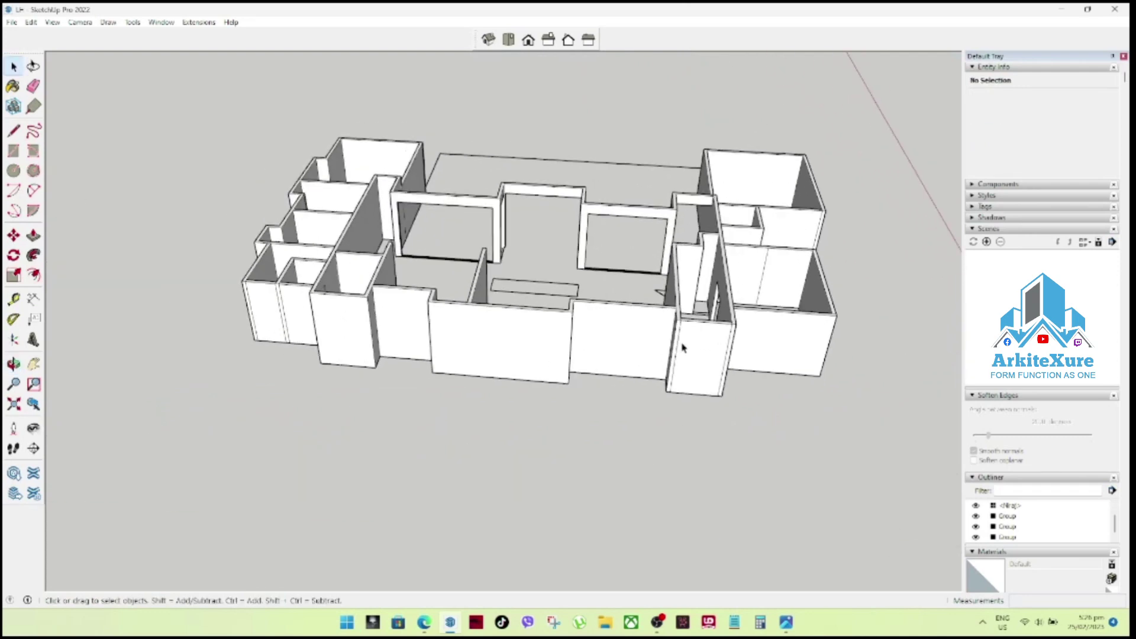
{"action": "scroll", "coordinate": [681, 299], "scroll_direction": "up", "scroll_amount": 3}
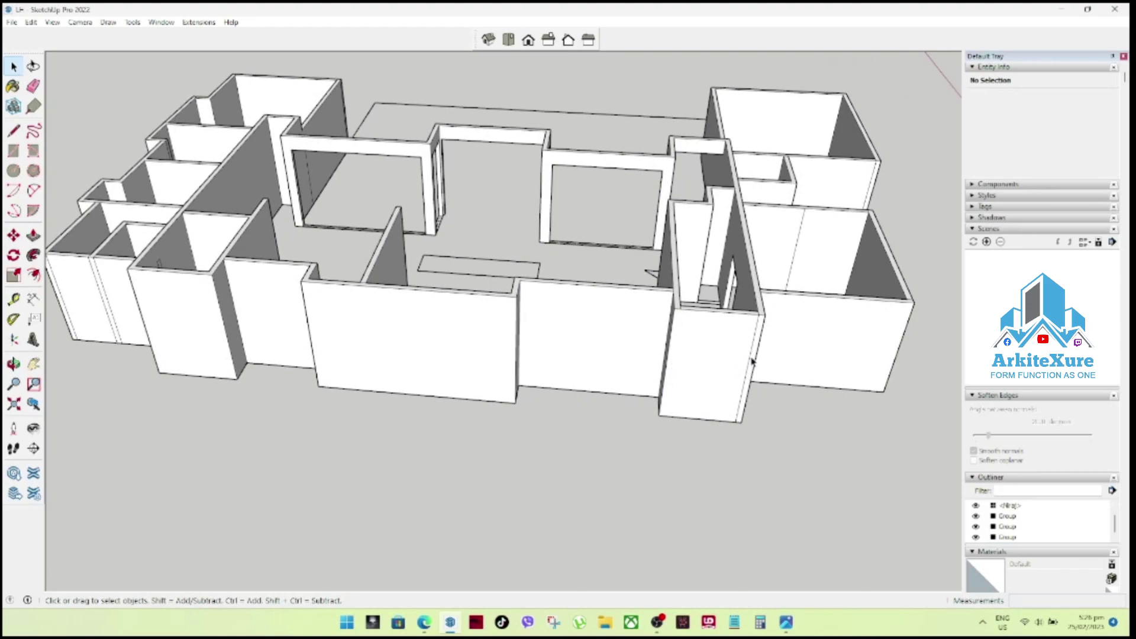
{"action": "mouse_move", "coordinate": [751, 356]}
{"action": "middle_mouse_down"}
{"action": "mouse_move", "coordinate": [398, 381]}
{"action": "mouse_move", "coordinate": [438, 447]}
{"action": "middle_mouse_up"}
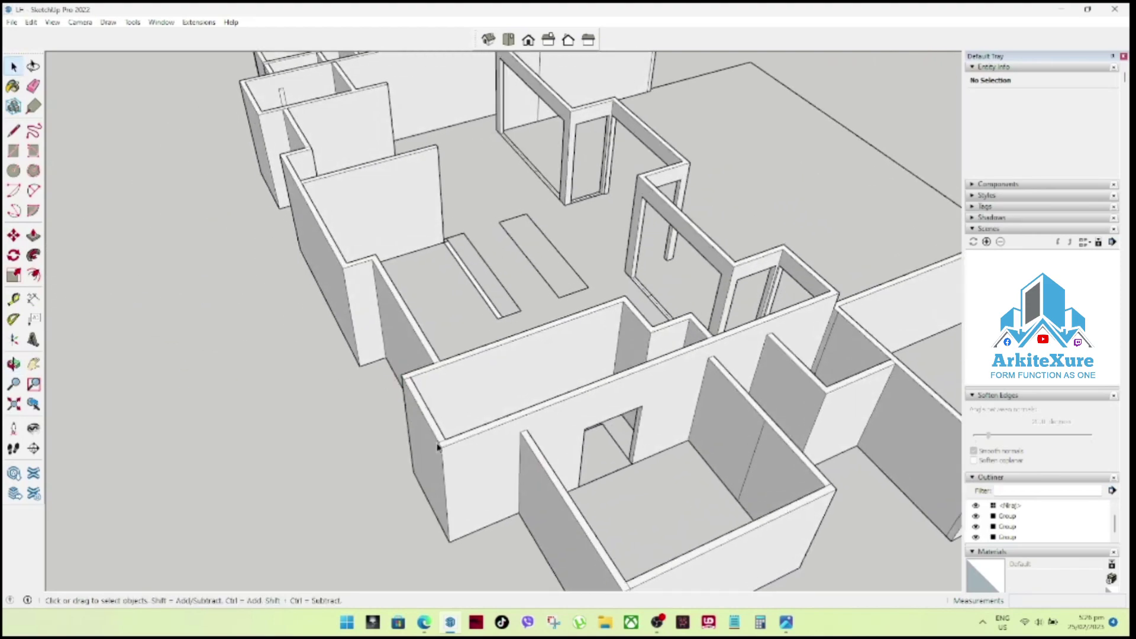
{"action": "scroll", "coordinate": [438, 447], "scroll_direction": "up", "scroll_amount": 2}
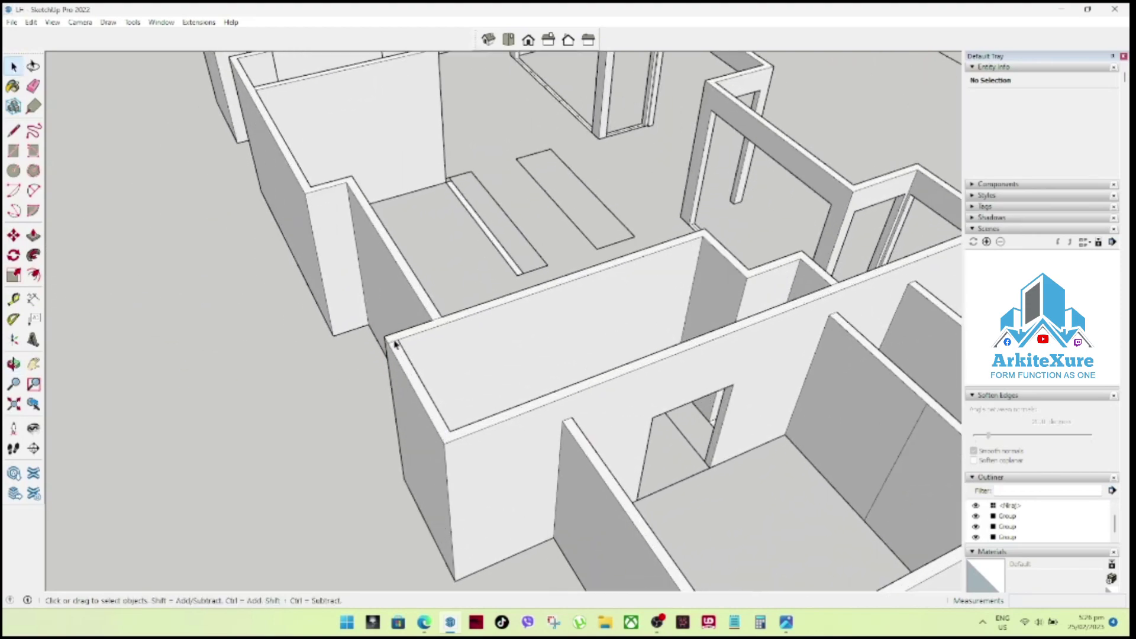
{"action": "scroll", "coordinate": [431, 388], "scroll_direction": "down", "scroll_amount": 2}
{"action": "scroll", "coordinate": [459, 406], "scroll_direction": "down", "scroll_amount": 2}
{"action": "middle_click_drag", "start_coordinate": [460, 406], "coordinate": [389, 361]}
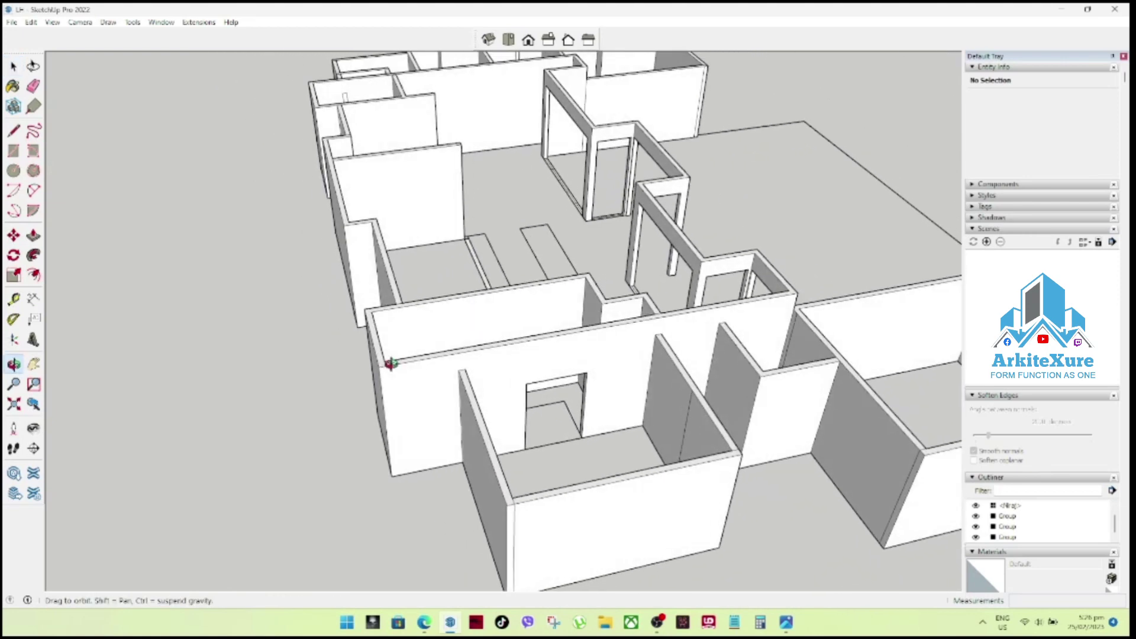
{"action": "scroll", "coordinate": [680, 472], "scroll_direction": "up", "scroll_amount": 1}
{"action": "mouse_move", "coordinate": [741, 455]}
{"action": "middle_mouse_down"}
{"action": "mouse_move", "coordinate": [573, 459]}
{"action": "mouse_move", "coordinate": [447, 426]}
{"action": "mouse_move", "coordinate": [589, 431]}
{"action": "mouse_move", "coordinate": [578, 254]}
{"action": "mouse_move", "coordinate": [578, 437]}
{"action": "mouse_move", "coordinate": [930, 454]}
{"action": "middle_mouse_up"}
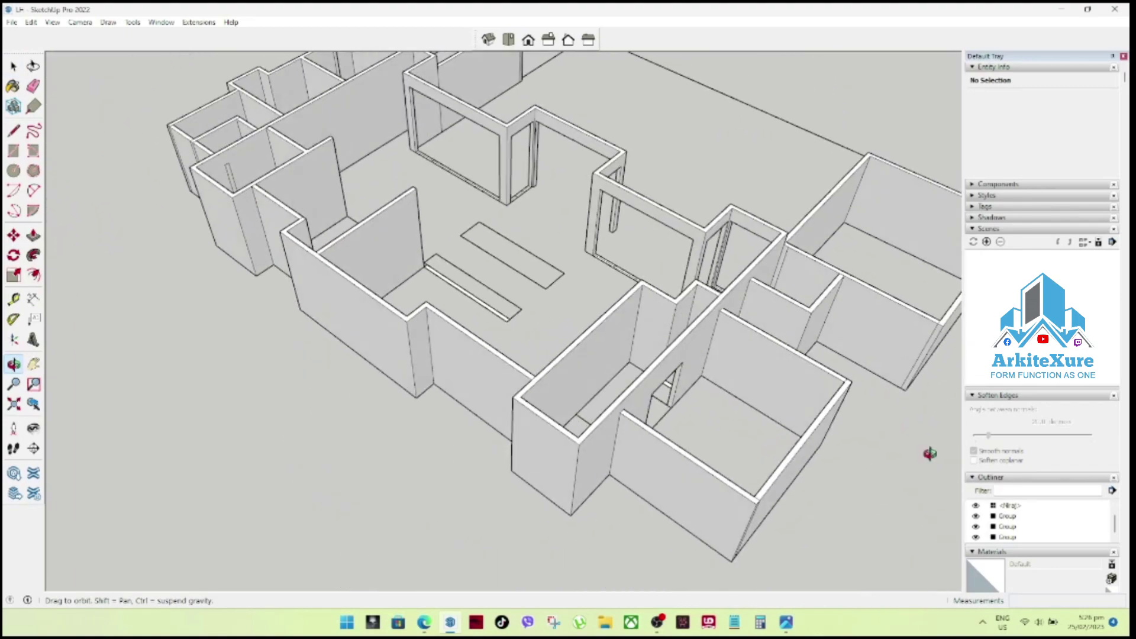
{"action": "middle_click_drag", "start_coordinate": [398, 406], "coordinate": [727, 455]}
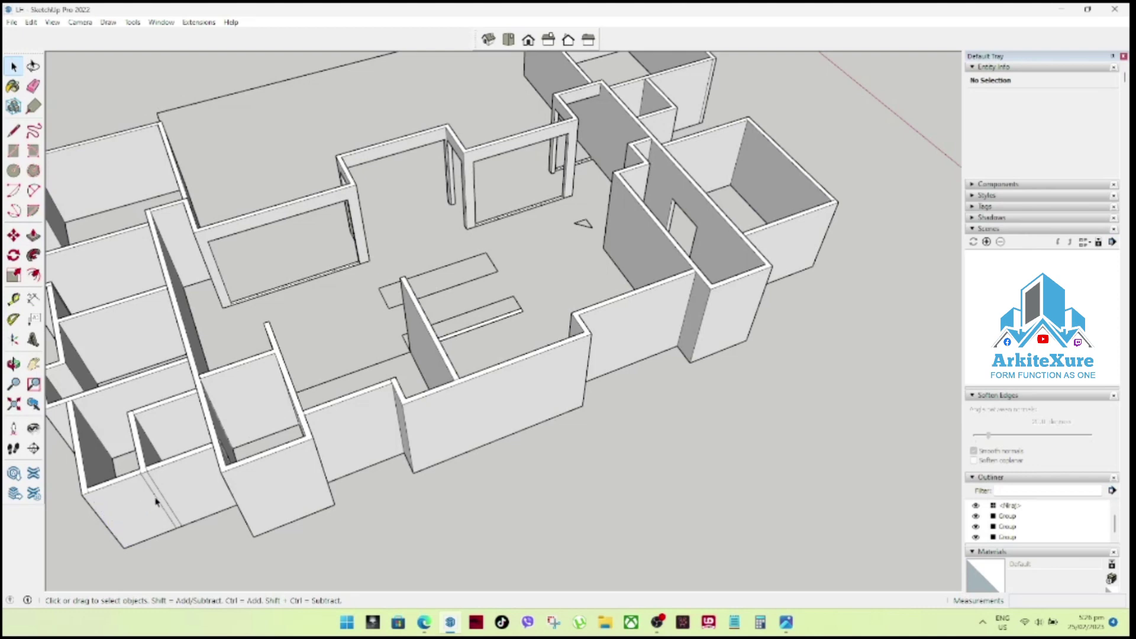
{"action": "scroll", "coordinate": [266, 491], "scroll_direction": "down", "scroll_amount": 3}
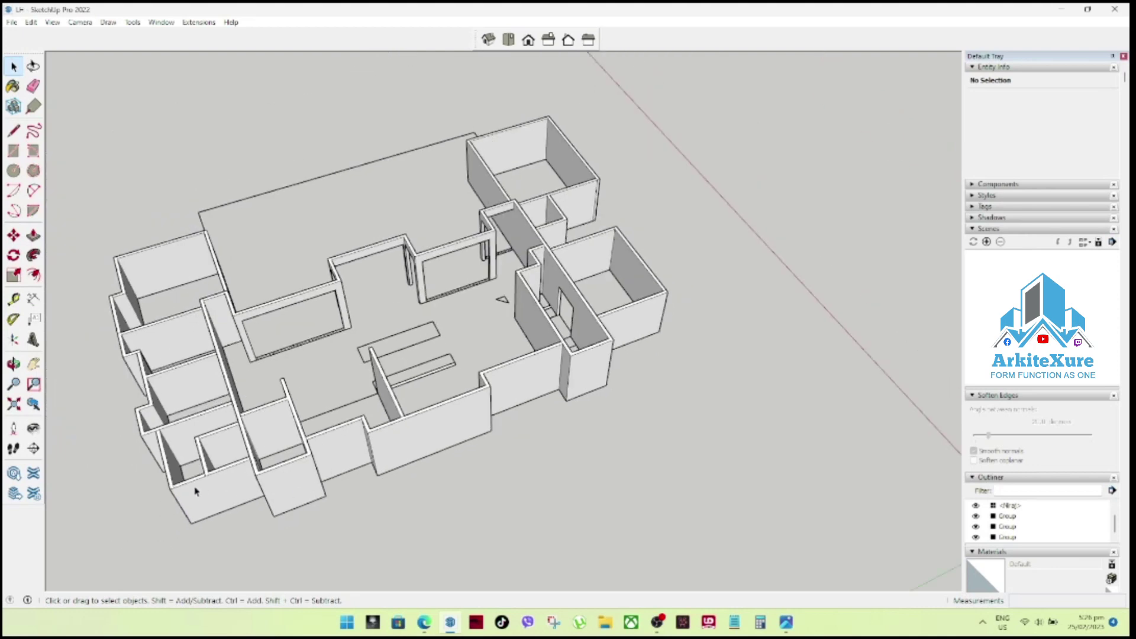
{"action": "scroll", "coordinate": [237, 480], "scroll_direction": "up", "scroll_amount": 5}
{"action": "scroll", "coordinate": [220, 466], "scroll_direction": "up", "scroll_amount": 3}
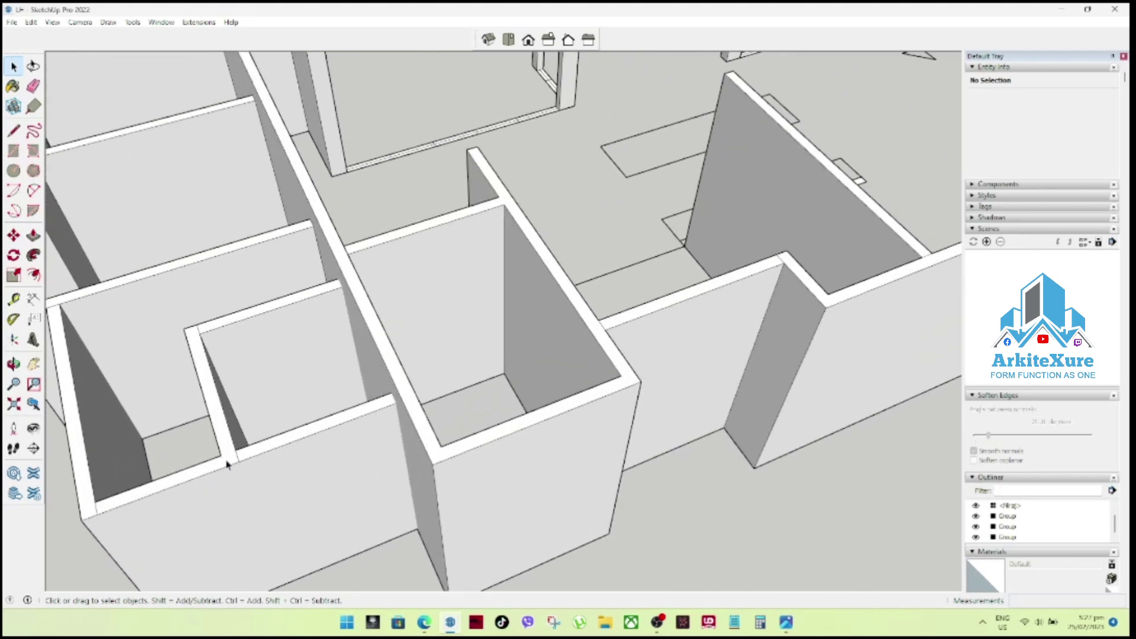
{"action": "scroll", "coordinate": [328, 476], "scroll_direction": "down", "scroll_amount": 2}
{"action": "scroll", "coordinate": [330, 474], "scroll_direction": "down", "scroll_amount": 1}
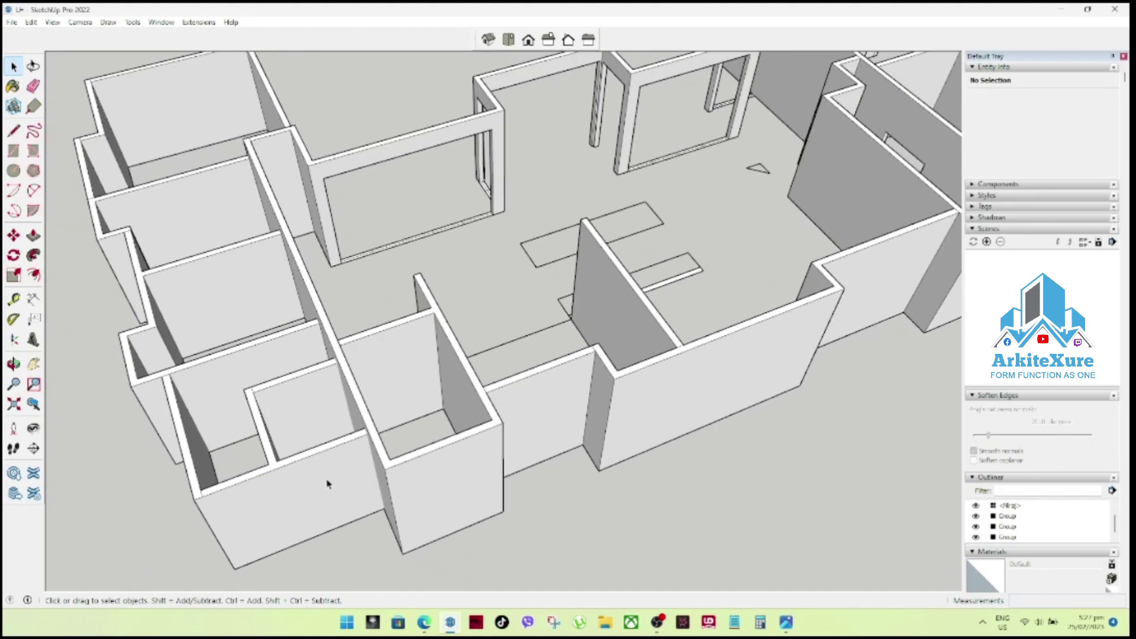
{"action": "scroll", "coordinate": [308, 471], "scroll_direction": "down", "scroll_amount": 2}
{"action": "scroll", "coordinate": [284, 492], "scroll_direction": "down", "scroll_amount": 1}
{"action": "mouse_move", "coordinate": [264, 521]}
{"action": "middle_mouse_down"}
{"action": "mouse_move", "coordinate": [322, 489]}
{"action": "mouse_move", "coordinate": [825, 500]}
{"action": "mouse_move", "coordinate": [642, 500]}
{"action": "middle_mouse_up"}
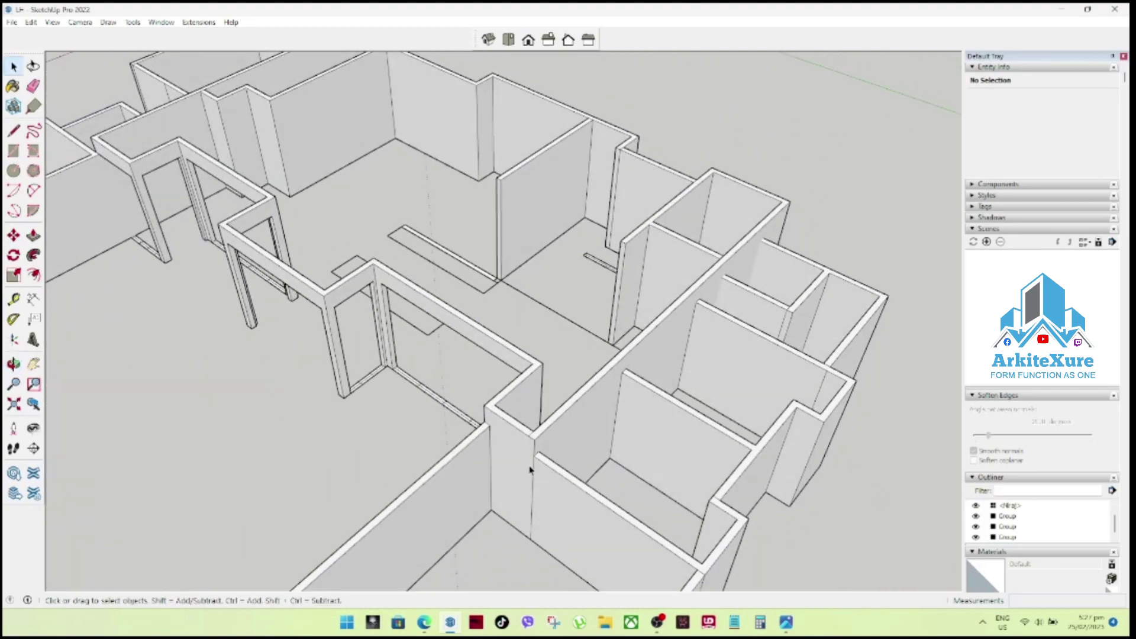
{"action": "mouse_move", "coordinate": [535, 477]}
{"action": "middle_mouse_down"}
{"action": "mouse_move", "coordinate": [437, 498]}
{"action": "mouse_move", "coordinate": [365, 401]}
{"action": "mouse_move", "coordinate": [386, 374]}
{"action": "mouse_move", "coordinate": [401, 373]}
{"action": "mouse_move", "coordinate": [473, 481]}
{"action": "middle_mouse_up"}
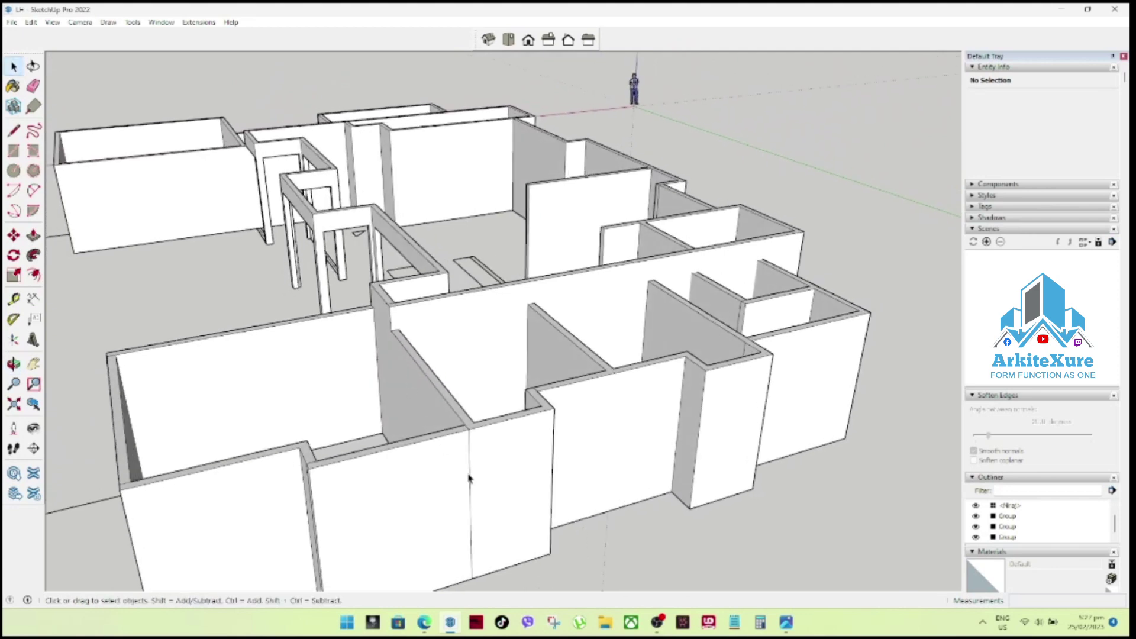
{"action": "left_click", "coordinate": [471, 478]}
{"action": "middle_click_drag", "start_coordinate": [471, 477], "coordinate": [545, 478]}
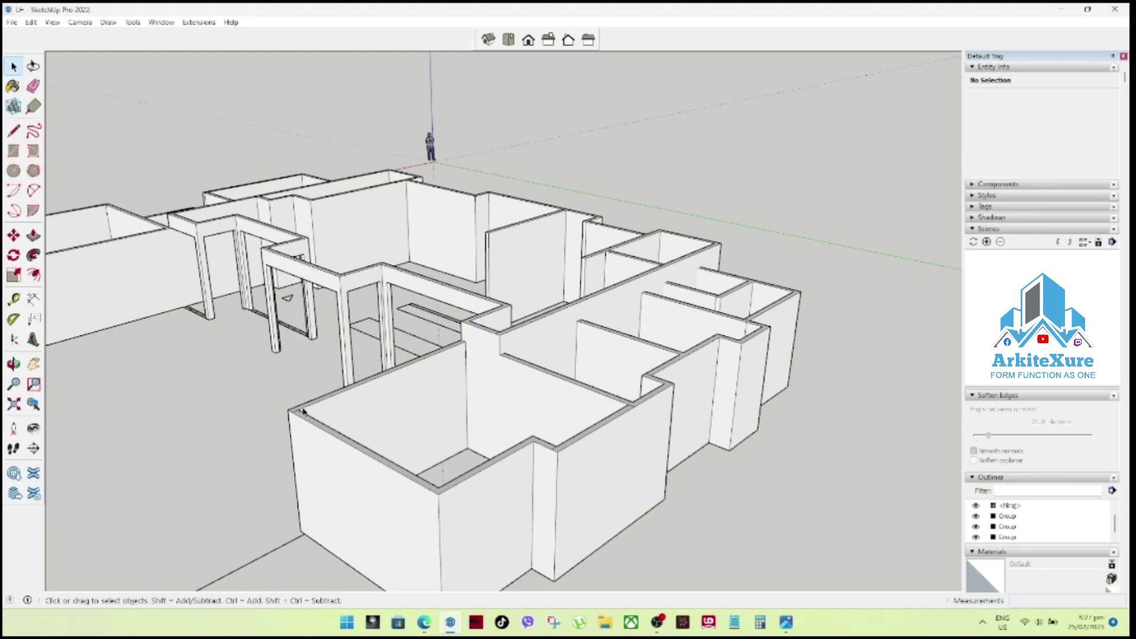
{"action": "mouse_move", "coordinate": [296, 416]}
{"action": "middle_mouse_down"}
{"action": "mouse_move", "coordinate": [322, 436]}
{"action": "mouse_move", "coordinate": [258, 469]}
{"action": "mouse_move", "coordinate": [610, 501]}
{"action": "mouse_move", "coordinate": [739, 538]}
{"action": "mouse_move", "coordinate": [266, 525]}
{"action": "mouse_move", "coordinate": [582, 506]}
{"action": "middle_mouse_up"}
{"action": "scroll", "coordinate": [582, 506], "scroll_direction": "up", "scroll_amount": 3}
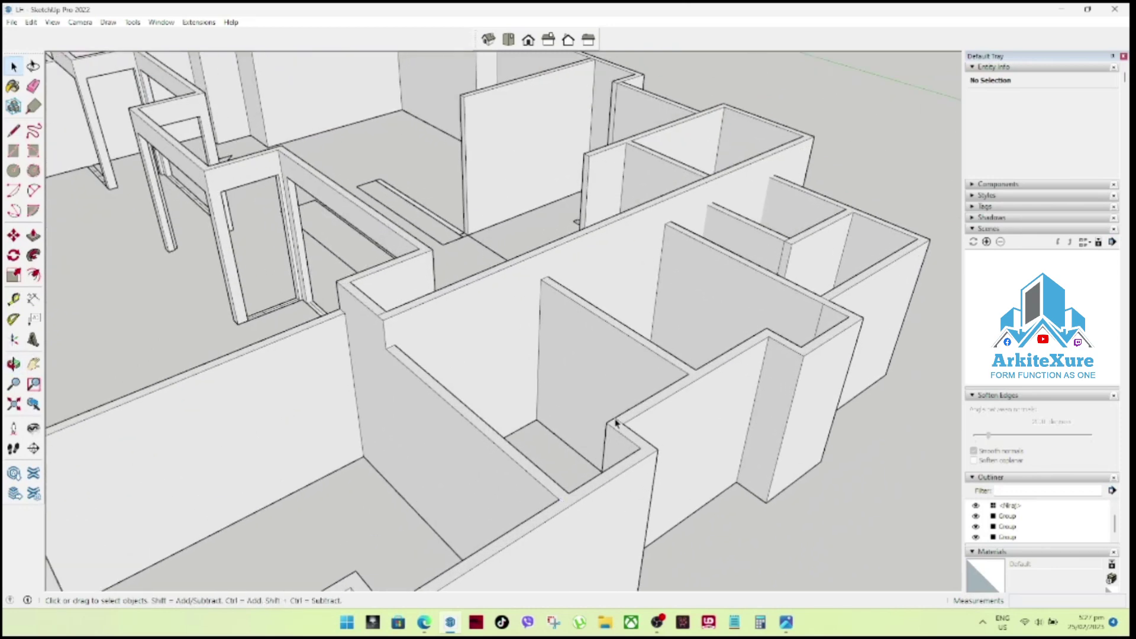
{"action": "scroll", "coordinate": [595, 444], "scroll_direction": "down", "scroll_amount": 2}
{"action": "scroll", "coordinate": [572, 471], "scroll_direction": "down", "scroll_amount": 2}
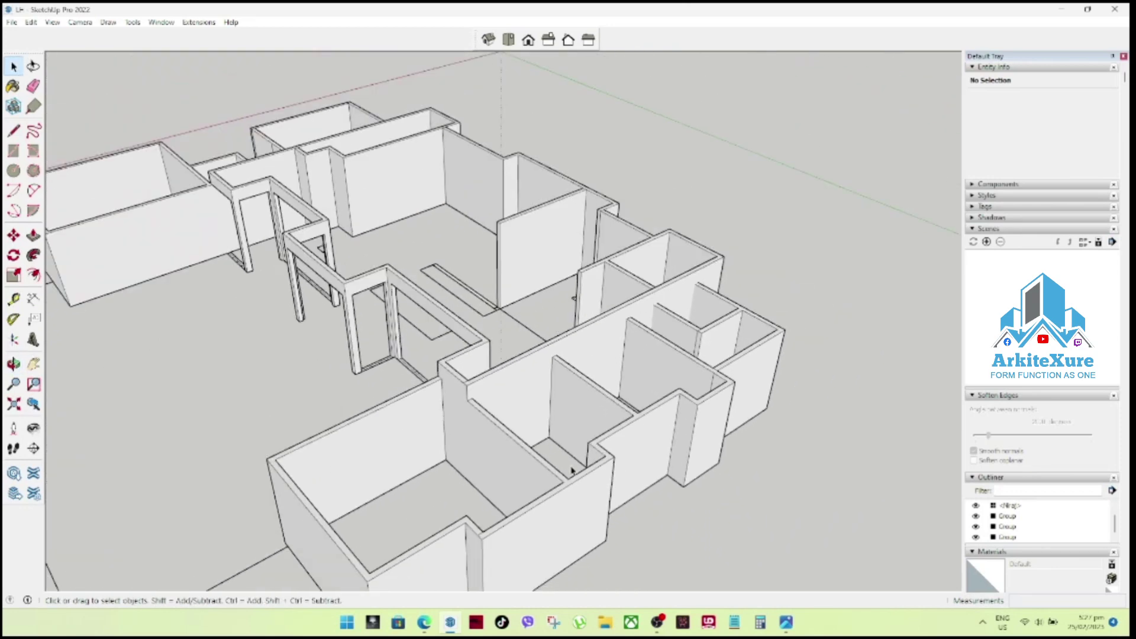
{"action": "scroll", "coordinate": [750, 346], "scroll_direction": "up", "scroll_amount": 2}
{"action": "scroll", "coordinate": [708, 330], "scroll_direction": "up", "scroll_amount": 2}
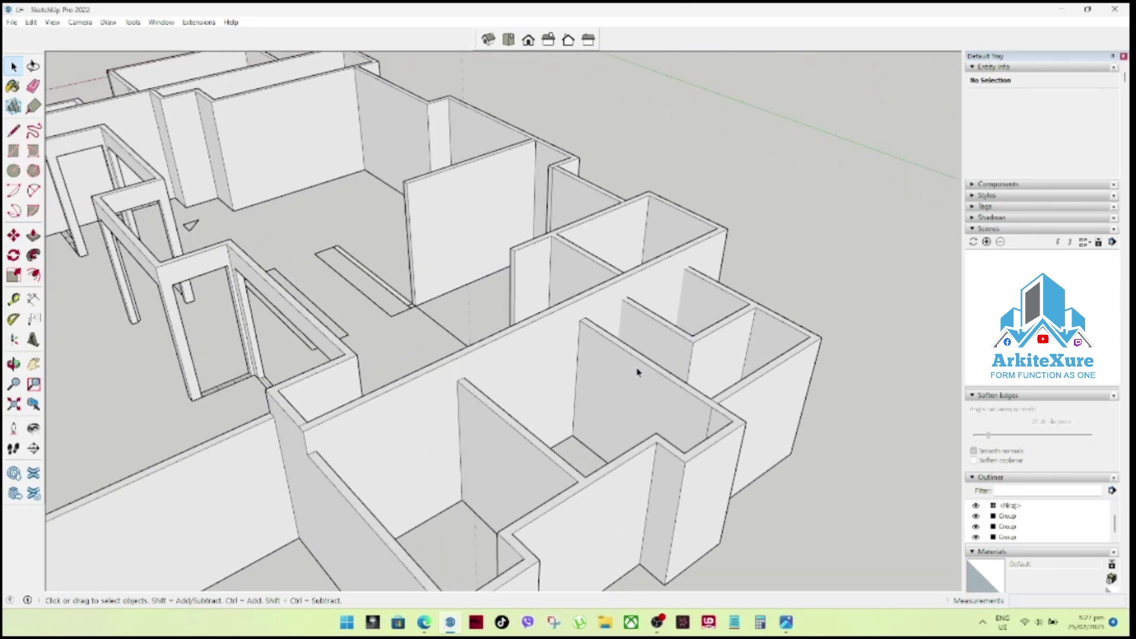
{"action": "scroll", "coordinate": [638, 372], "scroll_direction": "down", "scroll_amount": 3}
{"action": "scroll", "coordinate": [634, 375], "scroll_direction": "down", "scroll_amount": 3}
{"action": "mouse_move", "coordinate": [634, 375]}
{"action": "middle_mouse_down"}
{"action": "mouse_move", "coordinate": [568, 446]}
{"action": "mouse_move", "coordinate": [557, 443]}
{"action": "mouse_move", "coordinate": [631, 381]}
{"action": "mouse_move", "coordinate": [773, 393]}
{"action": "mouse_move", "coordinate": [911, 437]}
{"action": "middle_mouse_up"}
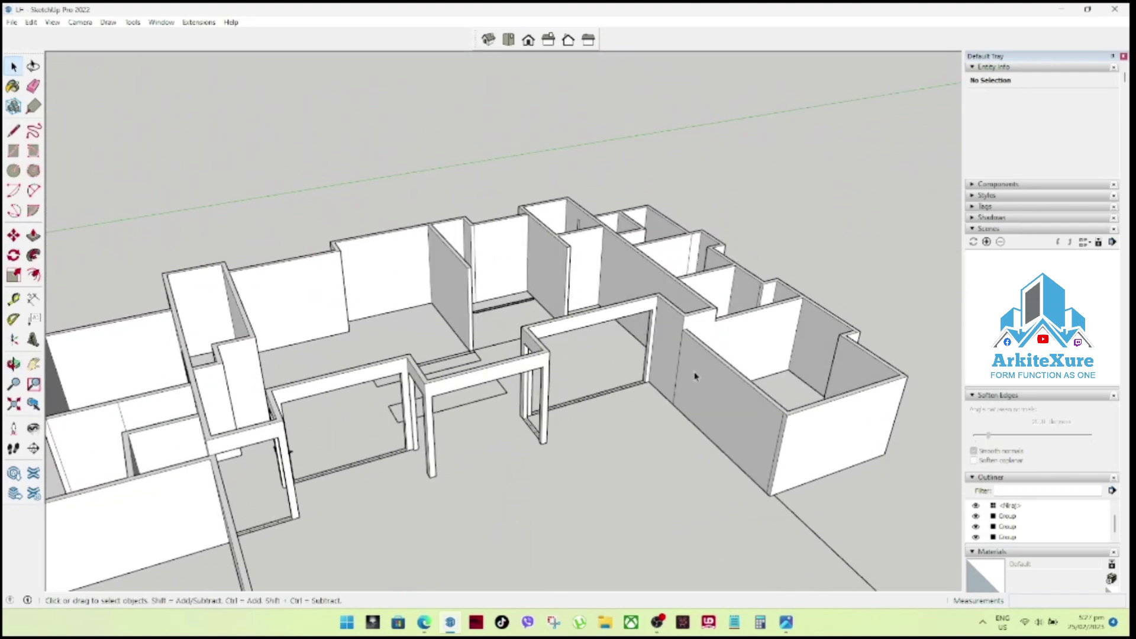
{"action": "mouse_move", "coordinate": [675, 364]}
{"action": "middle_mouse_down"}
{"action": "mouse_move", "coordinate": [715, 439]}
{"action": "mouse_move", "coordinate": [677, 464]}
{"action": "mouse_move", "coordinate": [619, 462]}
{"action": "mouse_move", "coordinate": [631, 160]}
{"action": "mouse_move", "coordinate": [603, 263]}
{"action": "mouse_move", "coordinate": [680, 322]}
{"action": "mouse_move", "coordinate": [547, 315]}
{"action": "mouse_move", "coordinate": [507, 363]}
{"action": "middle_mouse_up"}
{"action": "middle_click_drag", "start_coordinate": [659, 375], "coordinate": [643, 370]}
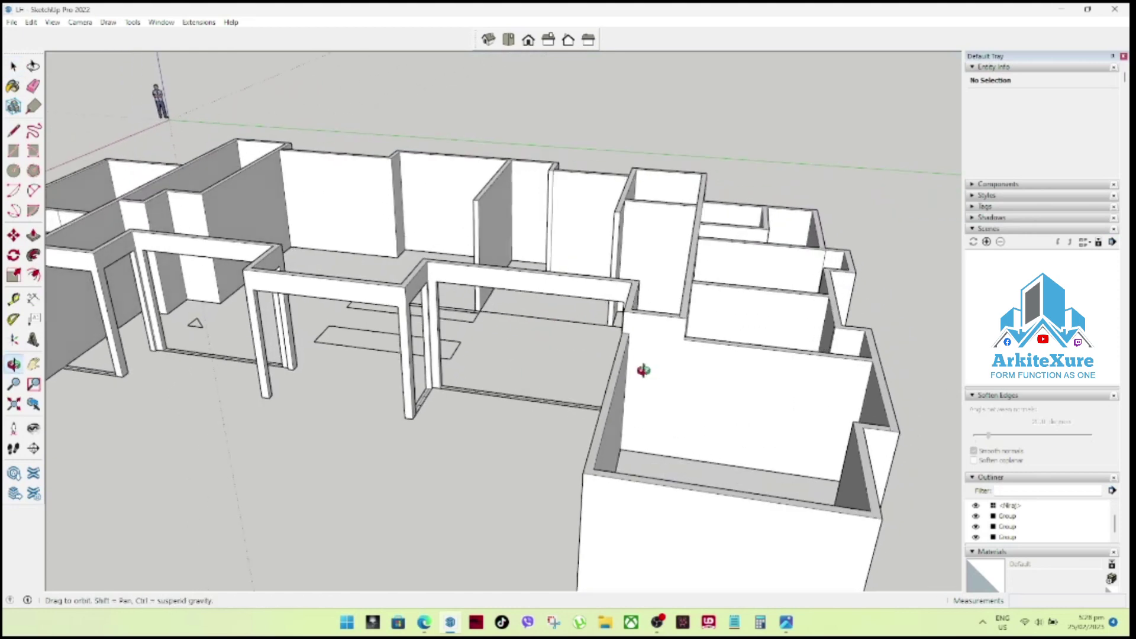
{"action": "scroll", "coordinate": [621, 366], "scroll_direction": "down", "scroll_amount": 2}
{"action": "scroll", "coordinate": [612, 373], "scroll_direction": "down", "scroll_amount": 2}
{"action": "scroll", "coordinate": [651, 379], "scroll_direction": "down", "scroll_amount": 2}
{"action": "mouse_move", "coordinate": [667, 383]}
{"action": "middle_mouse_down"}
{"action": "mouse_move", "coordinate": [673, 437]}
{"action": "mouse_move", "coordinate": [777, 468]}
{"action": "middle_mouse_up"}
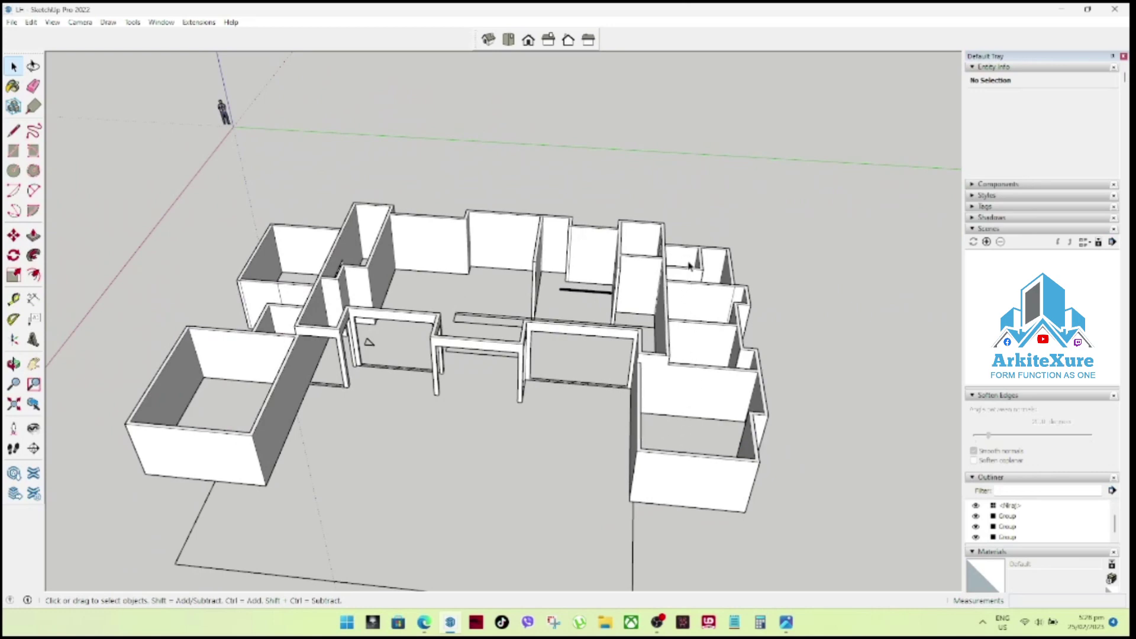
{"action": "middle_click_drag", "start_coordinate": [690, 266], "coordinate": [613, 346]}
{"action": "mouse_move", "coordinate": [641, 437]}
{"action": "middle_mouse_down"}
{"action": "mouse_move", "coordinate": [624, 459]}
{"action": "mouse_move", "coordinate": [598, 452]}
{"action": "mouse_move", "coordinate": [567, 492]}
{"action": "middle_mouse_up"}
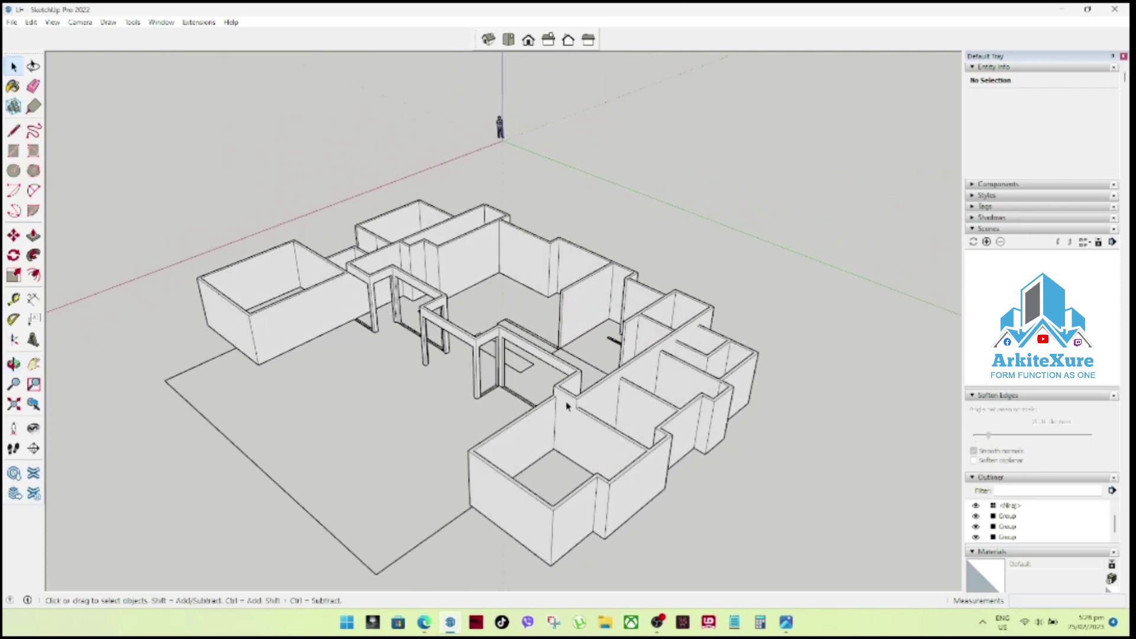
{"action": "mouse_move", "coordinate": [543, 413]}
{"action": "middle_mouse_down"}
{"action": "mouse_move", "coordinate": [576, 398]}
{"action": "mouse_move", "coordinate": [1066, 436]}
{"action": "mouse_move", "coordinate": [996, 436]}
{"action": "middle_mouse_up"}
{"action": "scroll", "coordinate": [780, 348], "scroll_direction": "up", "scroll_amount": 3}
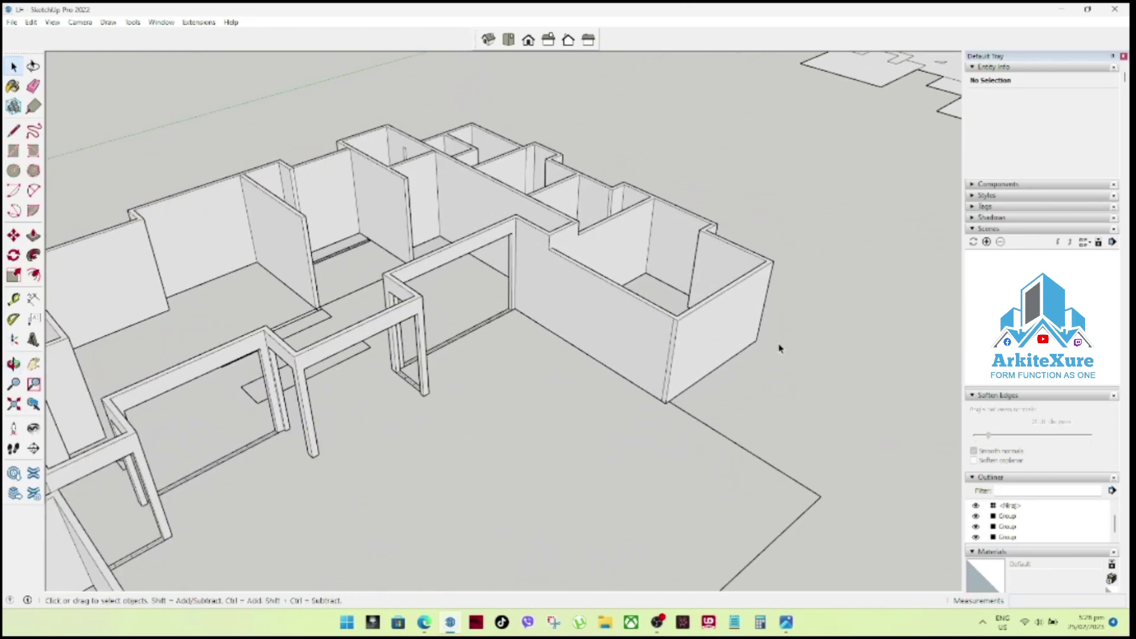
{"action": "scroll", "coordinate": [727, 404], "scroll_direction": "down", "scroll_amount": 3}
{"action": "mouse_move", "coordinate": [690, 399]}
{"action": "middle_mouse_down"}
{"action": "mouse_move", "coordinate": [492, 348]}
{"action": "mouse_move", "coordinate": [416, 305]}
{"action": "mouse_move", "coordinate": [368, 340]}
{"action": "mouse_move", "coordinate": [467, 340]}
{"action": "mouse_move", "coordinate": [503, 414]}
{"action": "mouse_move", "coordinate": [516, 506]}
{"action": "middle_mouse_up"}
{"action": "scroll", "coordinate": [516, 506], "scroll_direction": "up", "scroll_amount": 3}
{"action": "scroll", "coordinate": [515, 388], "scroll_direction": "up", "scroll_amount": 3}
{"action": "mouse_move", "coordinate": [515, 389]}
{"action": "middle_mouse_down"}
{"action": "mouse_move", "coordinate": [267, 332]}
{"action": "mouse_move", "coordinate": [369, 342]}
{"action": "mouse_move", "coordinate": [373, 362]}
{"action": "mouse_move", "coordinate": [486, 349]}
{"action": "middle_mouse_up"}
{"action": "scroll", "coordinate": [373, 362], "scroll_direction": "down", "scroll_amount": 5}
{"action": "scroll", "coordinate": [414, 355], "scroll_direction": "up", "scroll_amount": 3}
{"action": "mouse_move", "coordinate": [486, 349]}
{"action": "left_mouse_down"}
{"action": "mouse_move", "coordinate": [722, 300]}
{"action": "mouse_move", "coordinate": [702, 144]}
{"action": "mouse_move", "coordinate": [655, 56]}
{"action": "mouse_move", "coordinate": [532, 329]}
{"action": "mouse_move", "coordinate": [491, 354]}
{"action": "mouse_move", "coordinate": [482, 388]}
{"action": "left_mouse_up"}
{"action": "scroll", "coordinate": [519, 388], "scroll_direction": "up", "scroll_amount": 2}
{"action": "scroll", "coordinate": [508, 401], "scroll_direction": "up", "scroll_amount": 2}
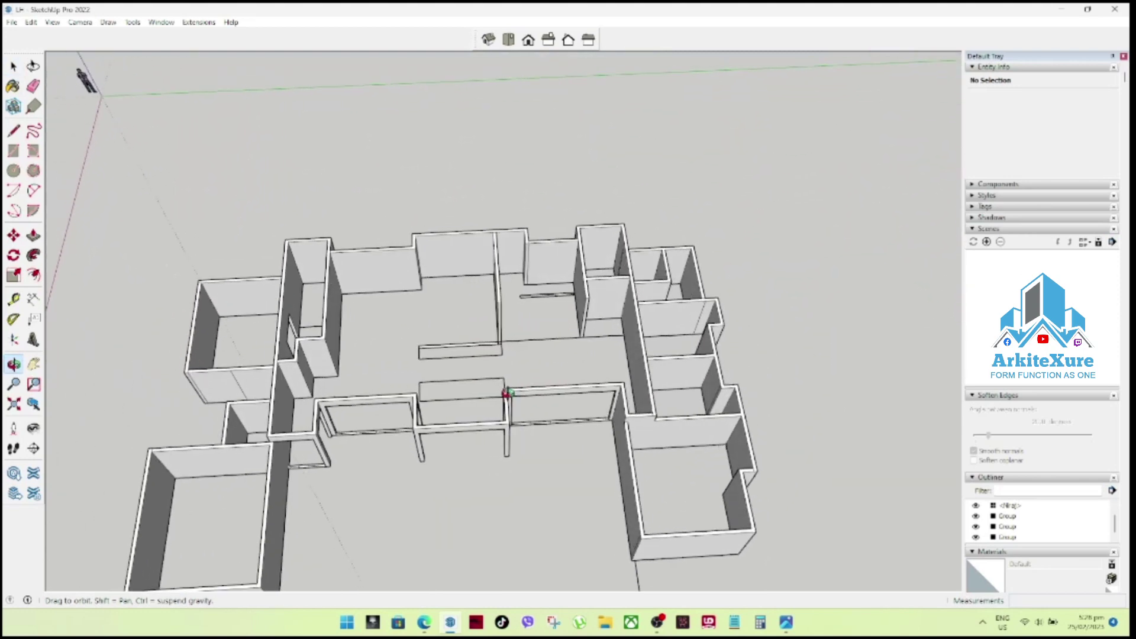
{"action": "key", "text": "space"}
{"action": "scroll", "coordinate": [500, 378], "scroll_direction": "up", "scroll_amount": 2}
{"action": "scroll", "coordinate": [511, 366], "scroll_direction": "up", "scroll_amount": 2}
{"action": "scroll", "coordinate": [590, 249], "scroll_direction": "up", "scroll_amount": 2}
{"action": "scroll", "coordinate": [590, 224], "scroll_direction": "up", "scroll_amount": 2}
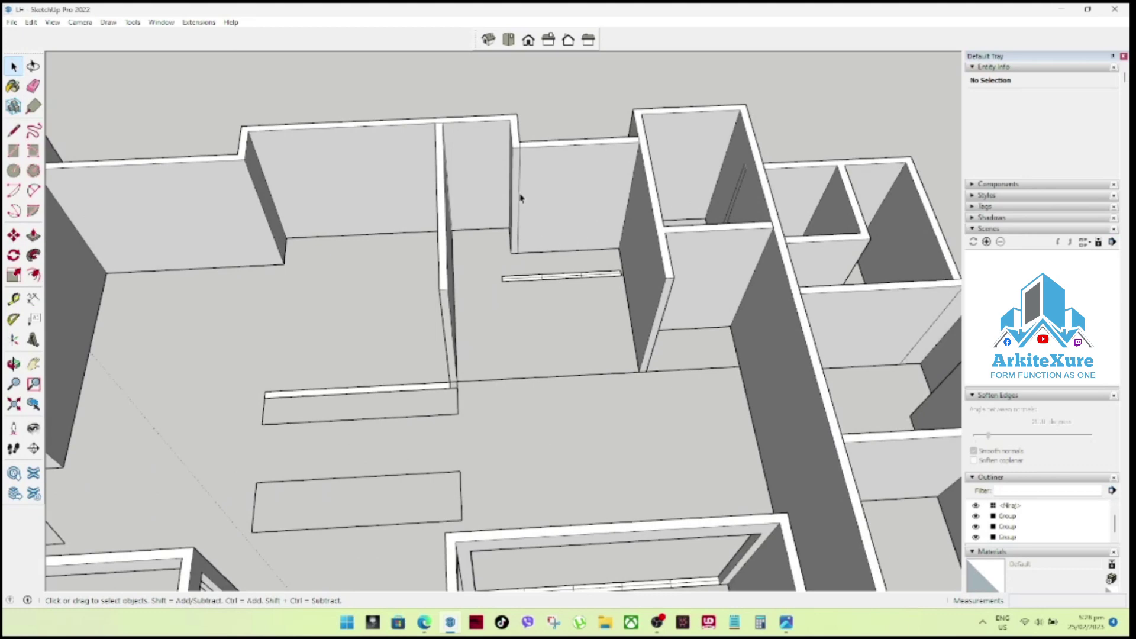
{"action": "scroll", "coordinate": [593, 254], "scroll_direction": "up", "scroll_amount": 1}
{"action": "key", "text": "l"}
Draw a 3 m vertical line on the back wall and a horizontal line across its top.
{"action": "left_click", "coordinate": [564, 252]}
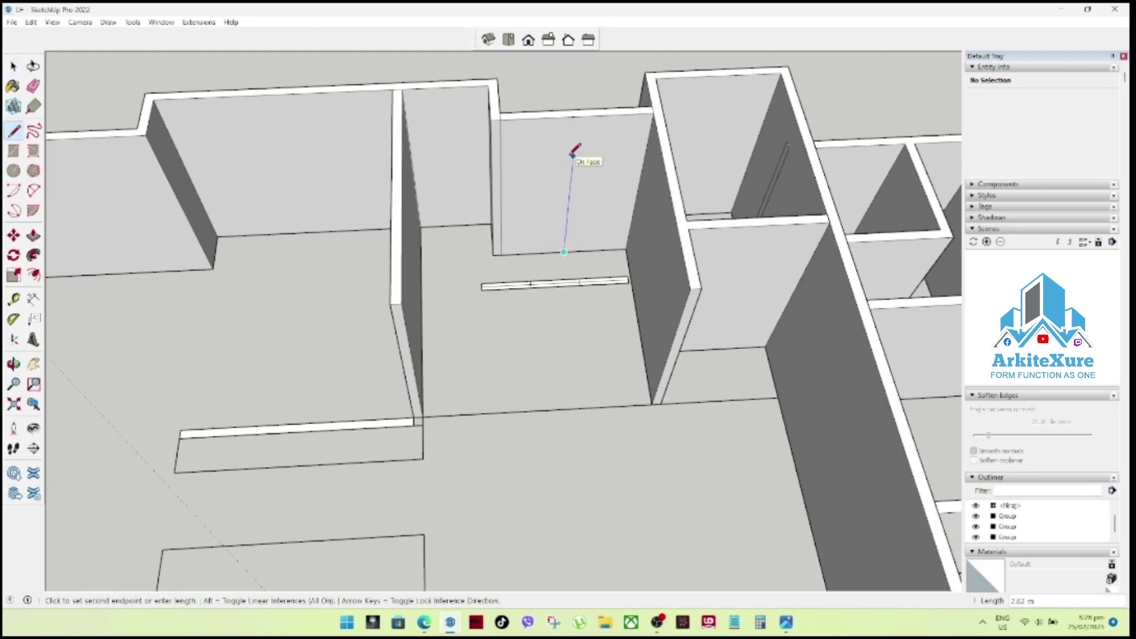
{"action": "key", "text": "Return"}
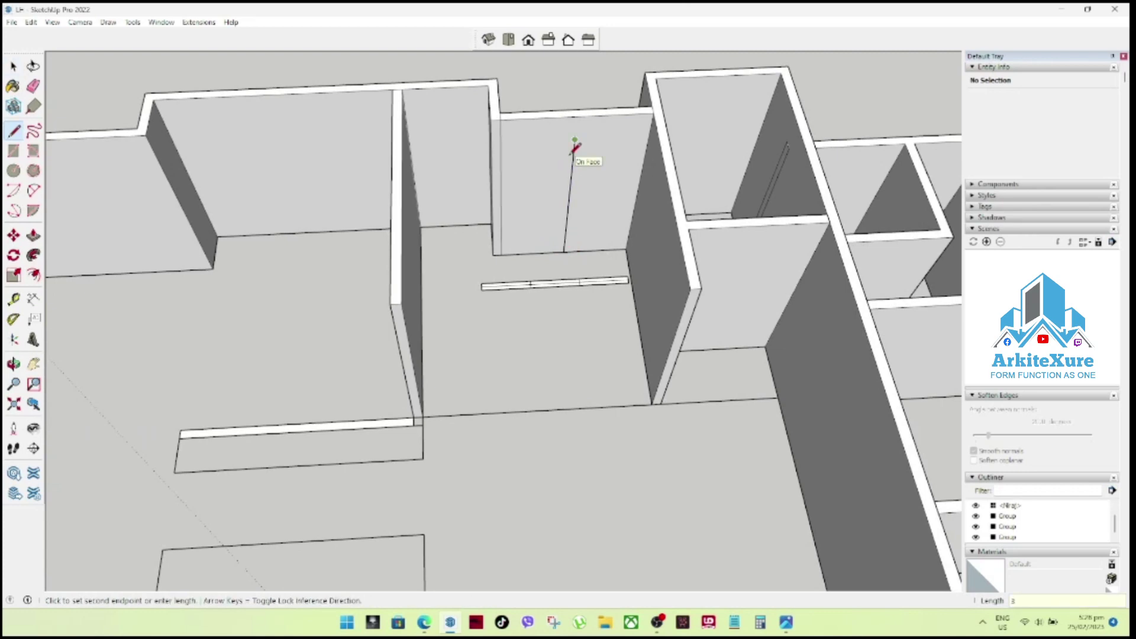
{"action": "left_click", "coordinate": [647, 136]}
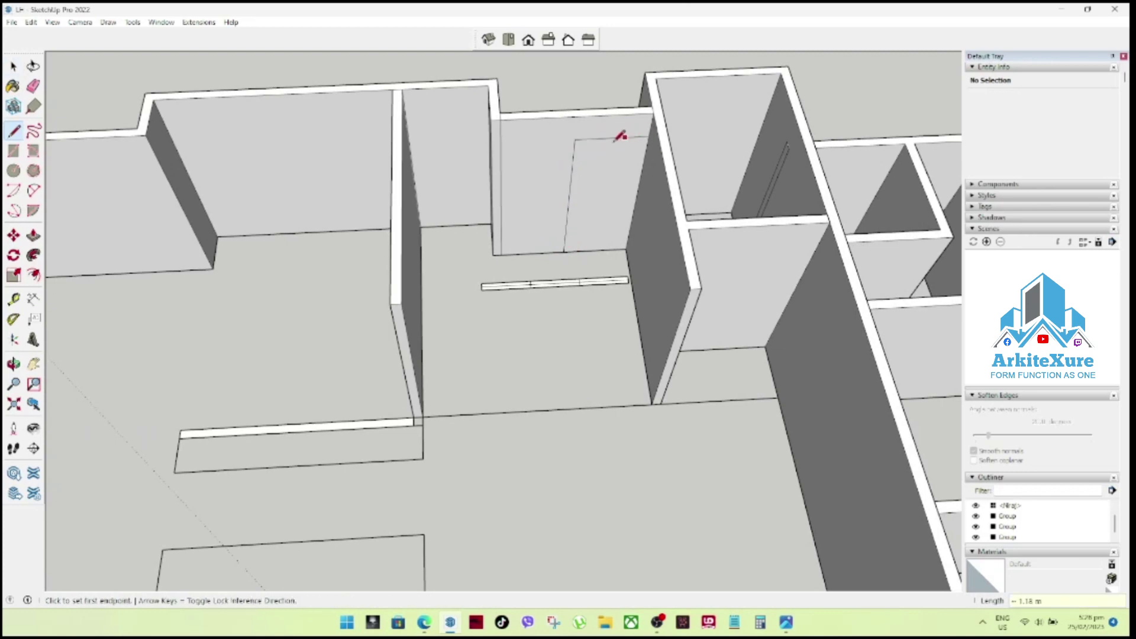
{"action": "left_click", "coordinate": [502, 141]}
{"action": "left_click", "coordinate": [574, 141]}
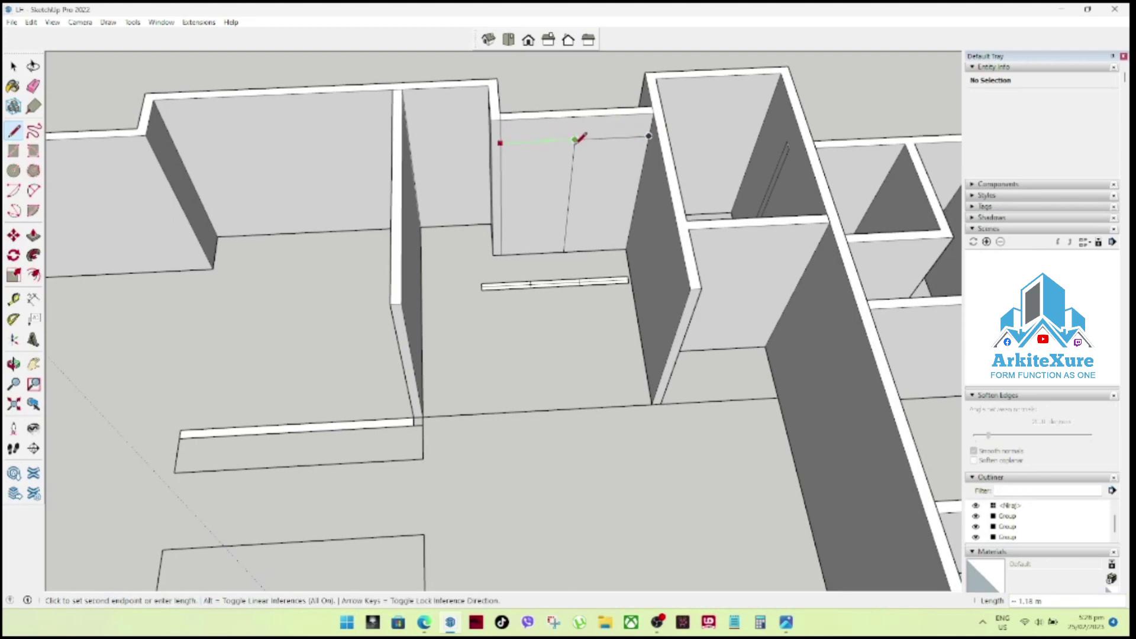
{"action": "key", "text": "space"}
Copy the vertical back-wall edge twice to mark the panel's sides.
{"action": "left_click", "coordinate": [572, 173]}
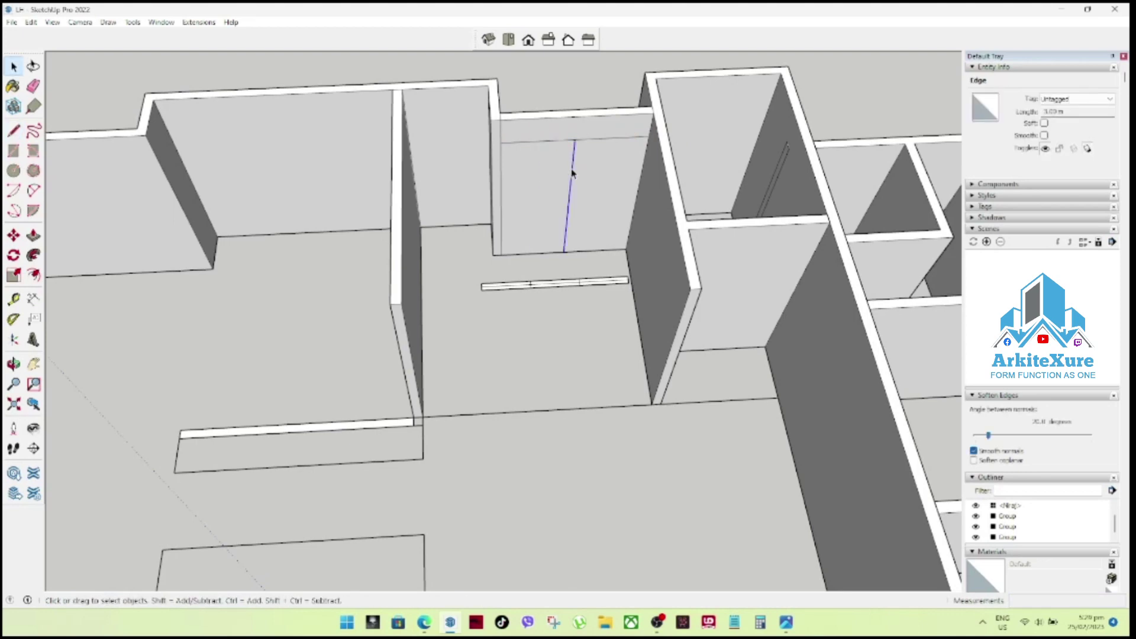
{"action": "key", "text": "m"}
{"action": "key", "text": "ctrl"}
{"action": "left_click", "coordinate": [572, 173]}
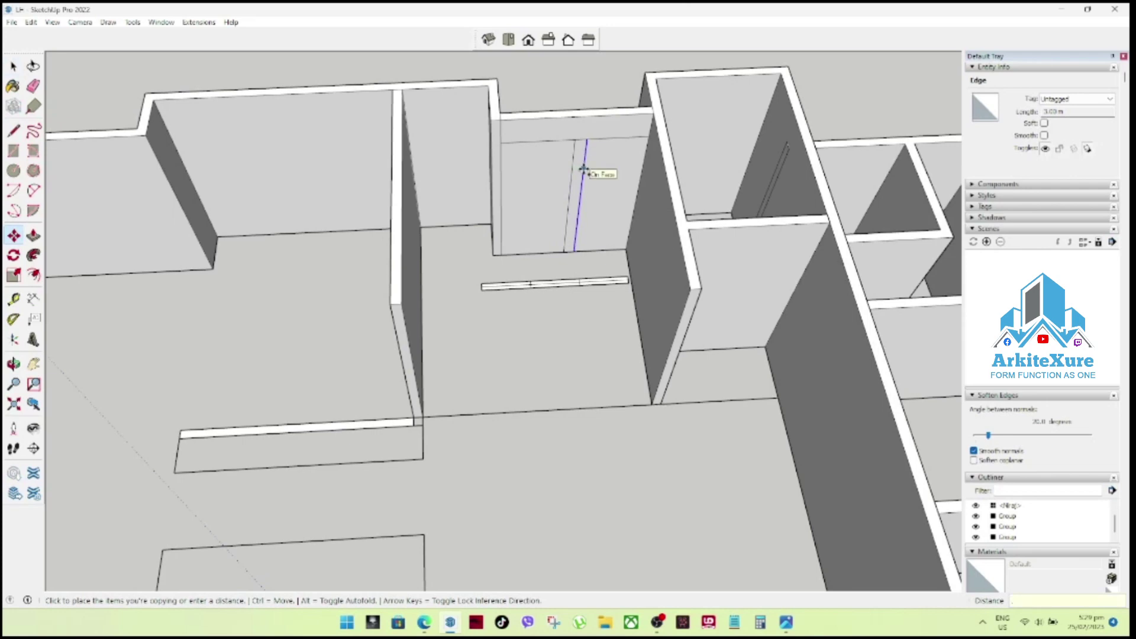
{"action": "type", "text": "4"}
{"action": "key", "text": "Return"}
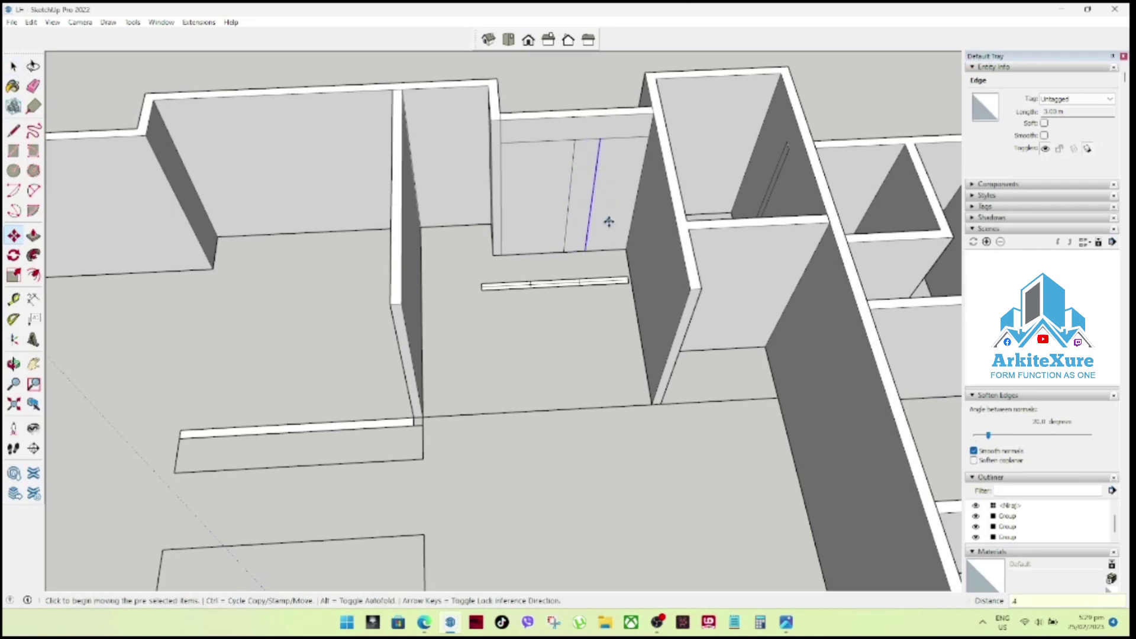
{"action": "left_click", "coordinate": [593, 197]}
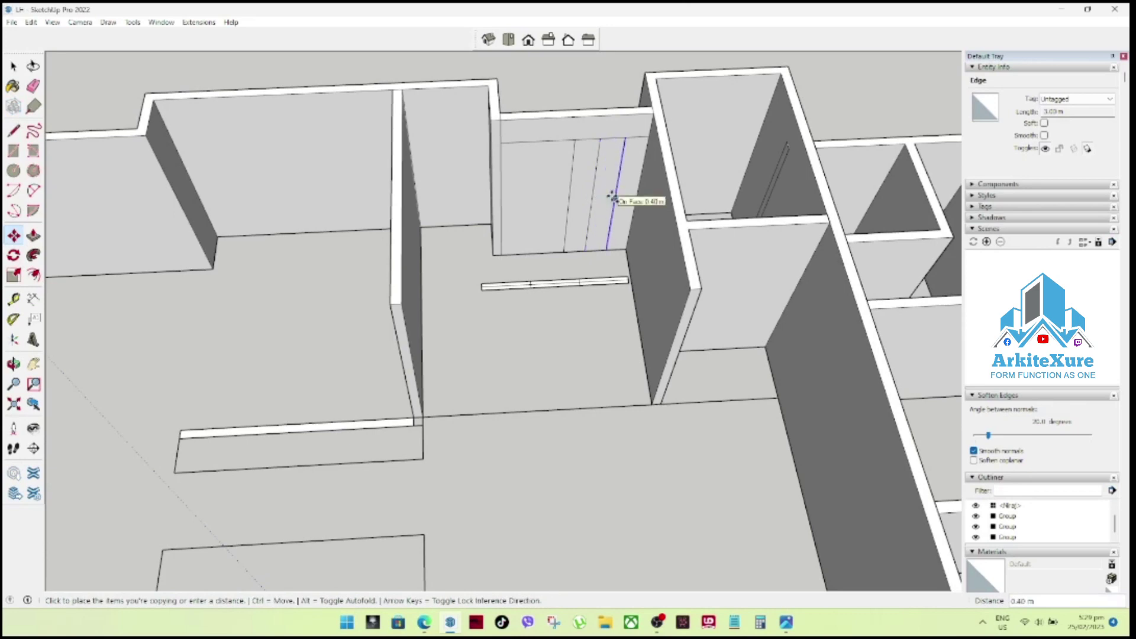
{"action": "key", "text": "Return"}
{"action": "scroll", "coordinate": [616, 213], "scroll_direction": "up", "scroll_amount": 1}
{"action": "scroll", "coordinate": [609, 218], "scroll_direction": "up", "scroll_amount": 3}
{"action": "key", "text": "space"}
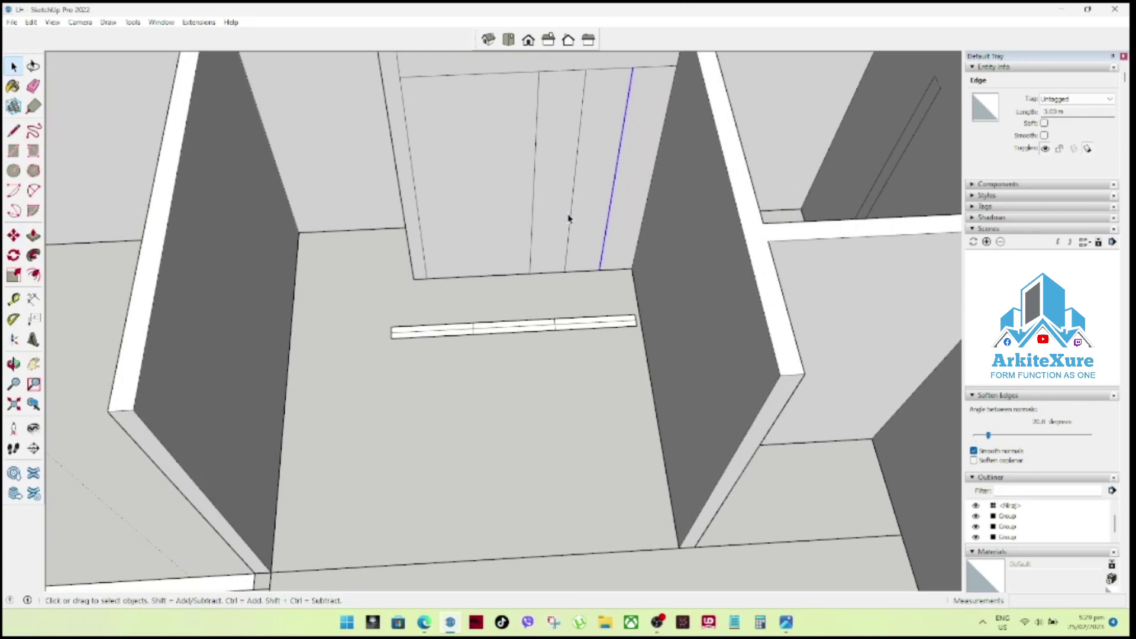
Restore a deleted back-wall edge and make two more copies of it at set distances.
{"action": "key", "text": "Delete"}
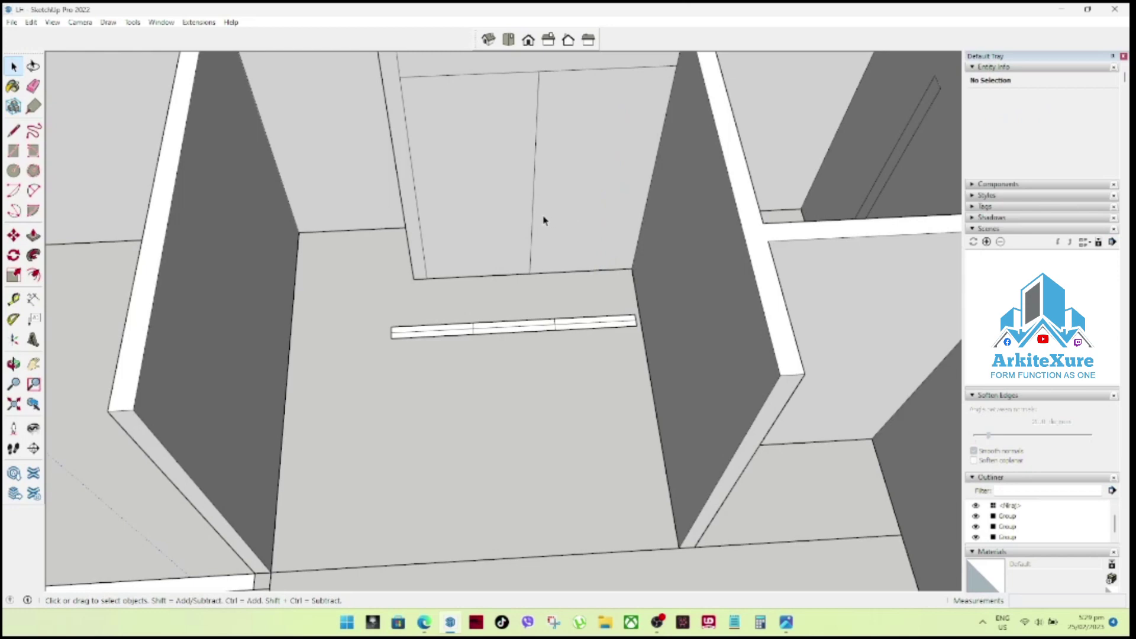
{"action": "key", "text": "ctrl+z"}
{"action": "key", "text": "m"}
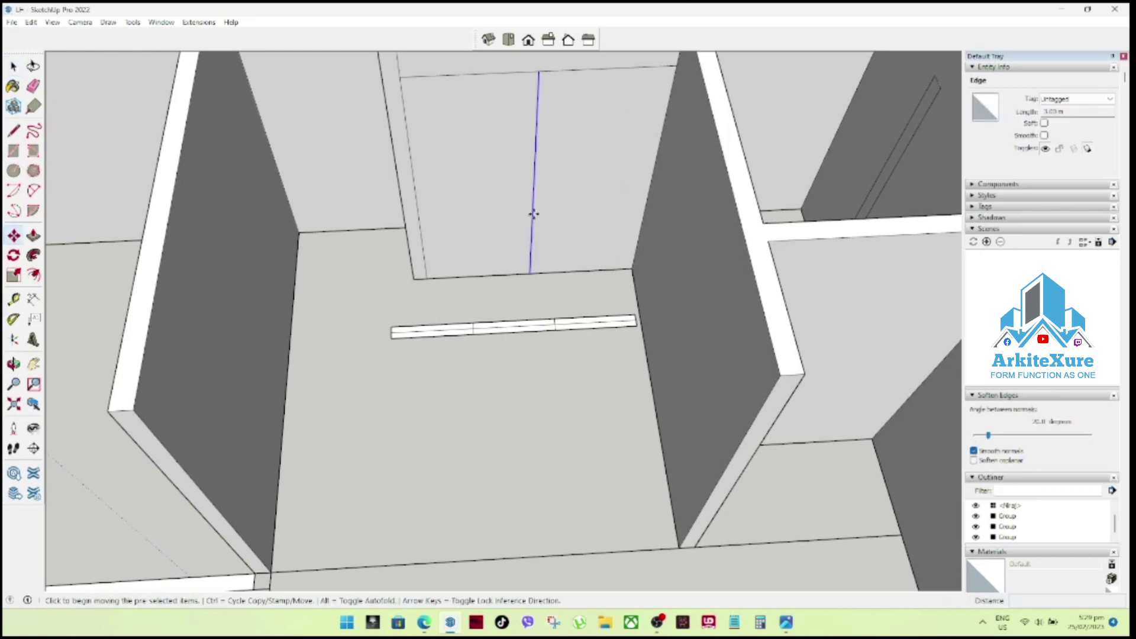
{"action": "left_click", "coordinate": [532, 214]}
{"action": "key", "text": "ctrl"}
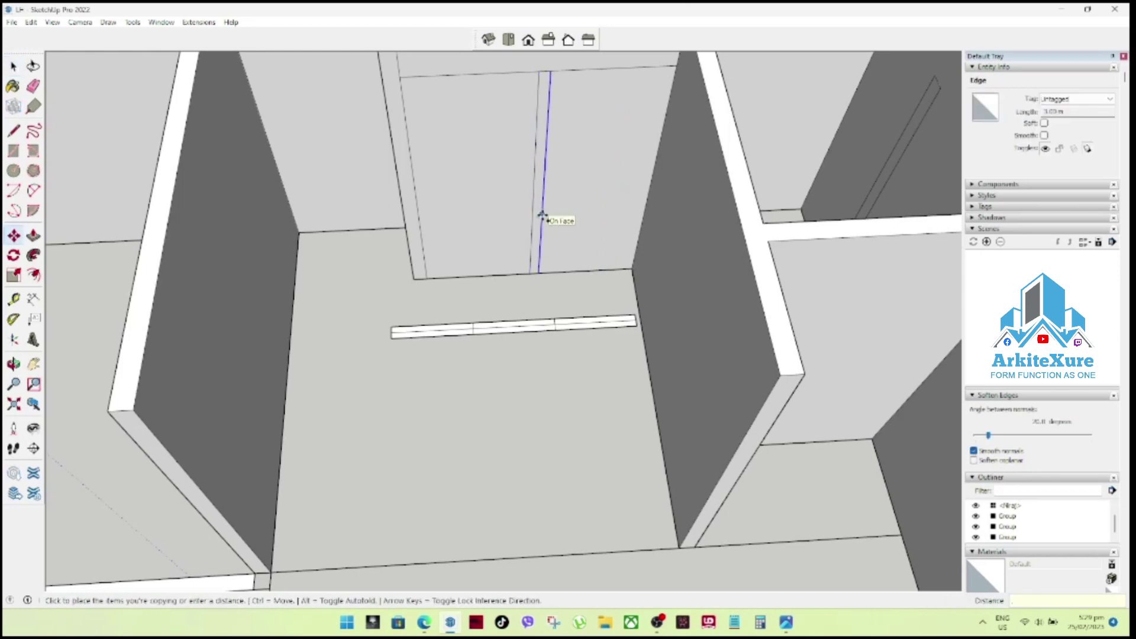
{"action": "type", "text": "3"}
{"action": "key", "text": "Return"}
{"action": "left_click", "coordinate": [564, 207]}
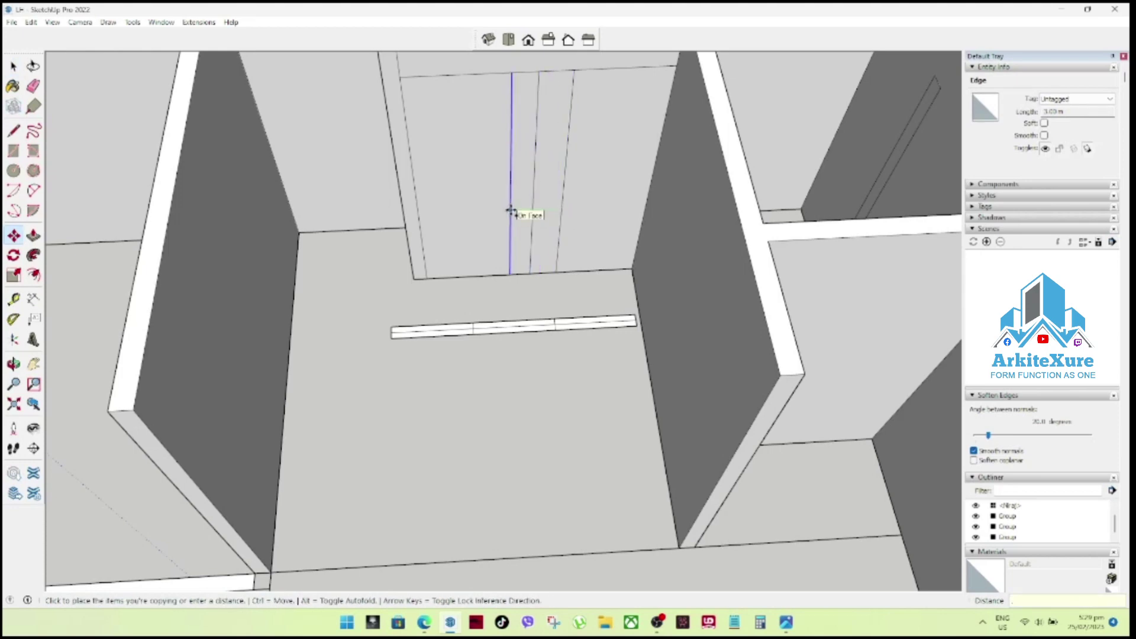
{"action": "type", "text": "6"}
{"action": "key", "text": "Return"}
{"action": "key", "text": "space"}
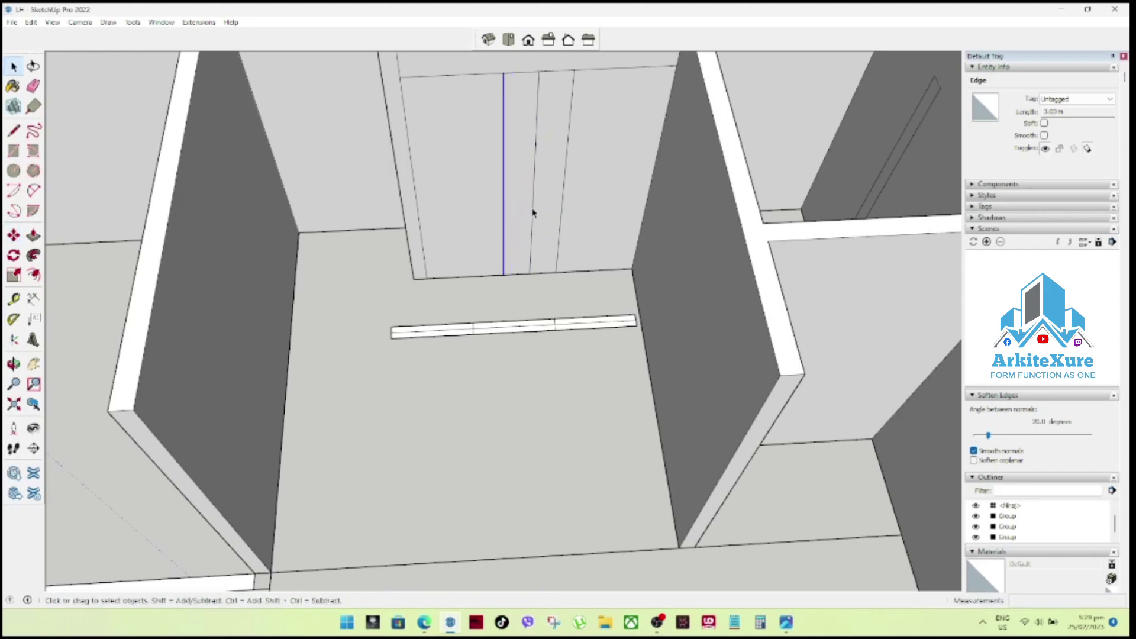
{"action": "key", "text": "ctrl+t"}
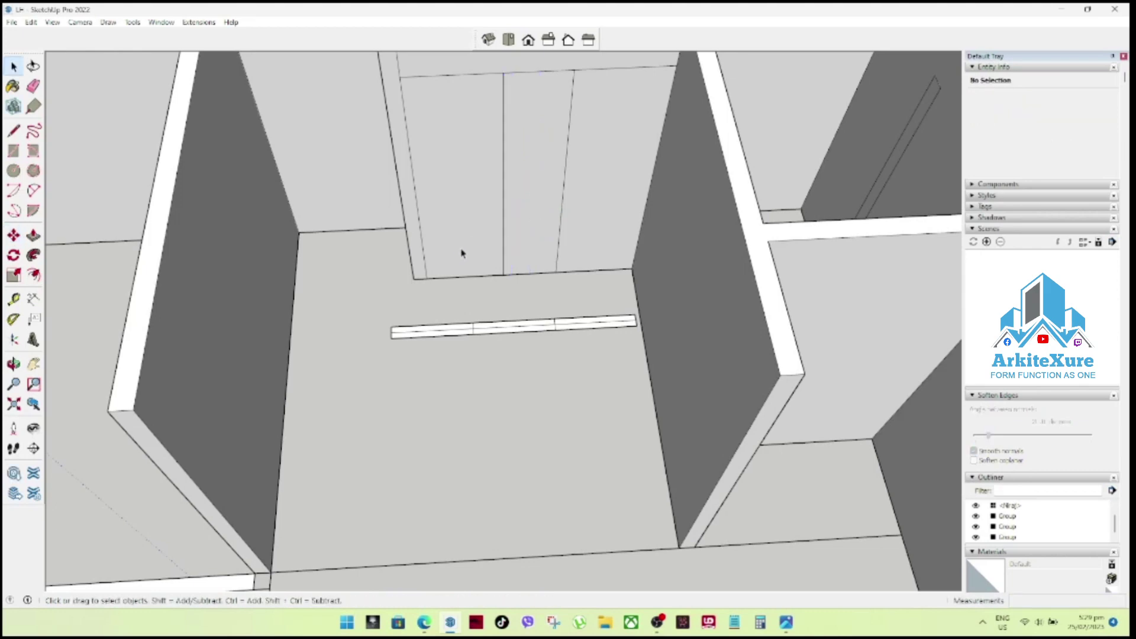
Copy two more vertical edges across the back wall.
{"action": "left_click", "coordinate": [504, 231]}
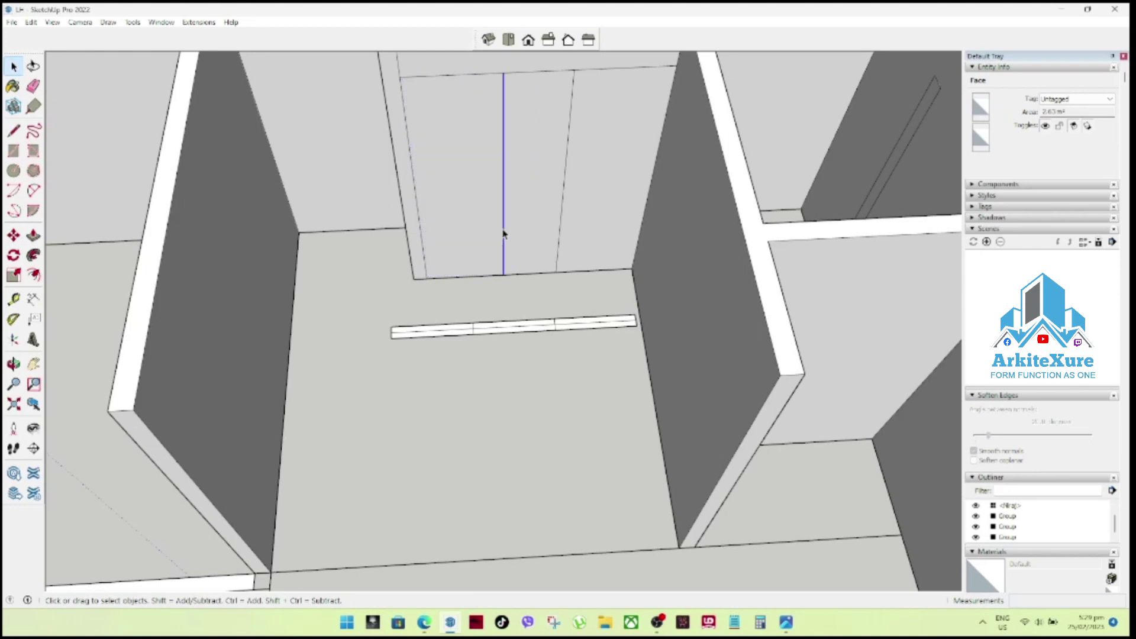
{"action": "key", "text": "m"}
{"action": "key", "text": "ctrl"}
{"action": "left_click", "coordinate": [541, 269]}
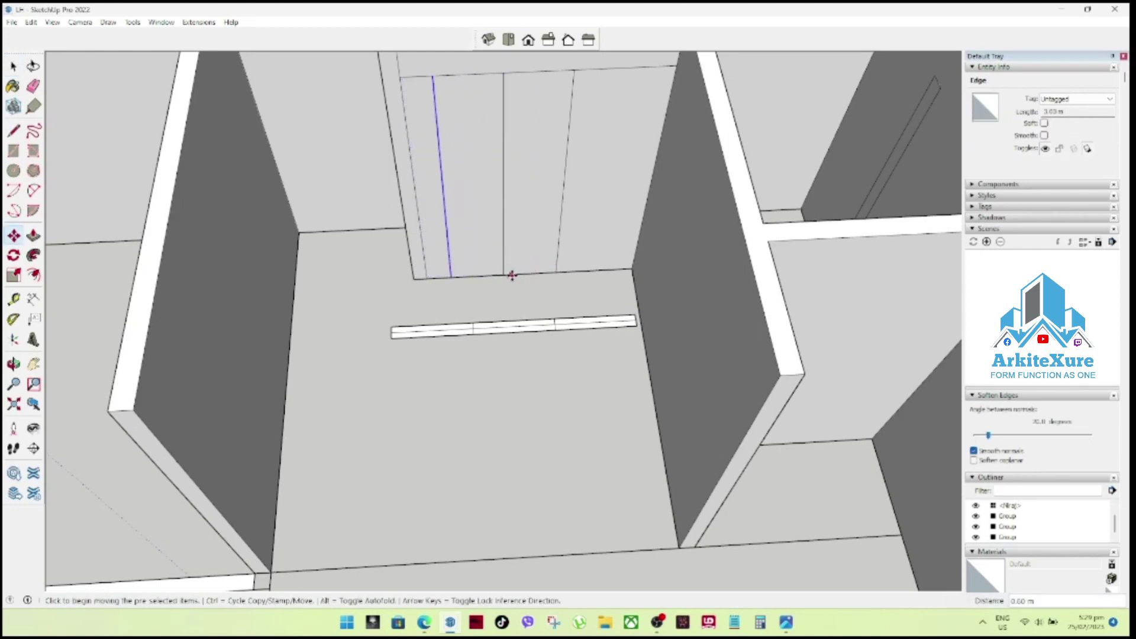
{"action": "key", "text": "space"}
{"action": "left_click", "coordinate": [558, 264]}
{"action": "key", "text": "m"}
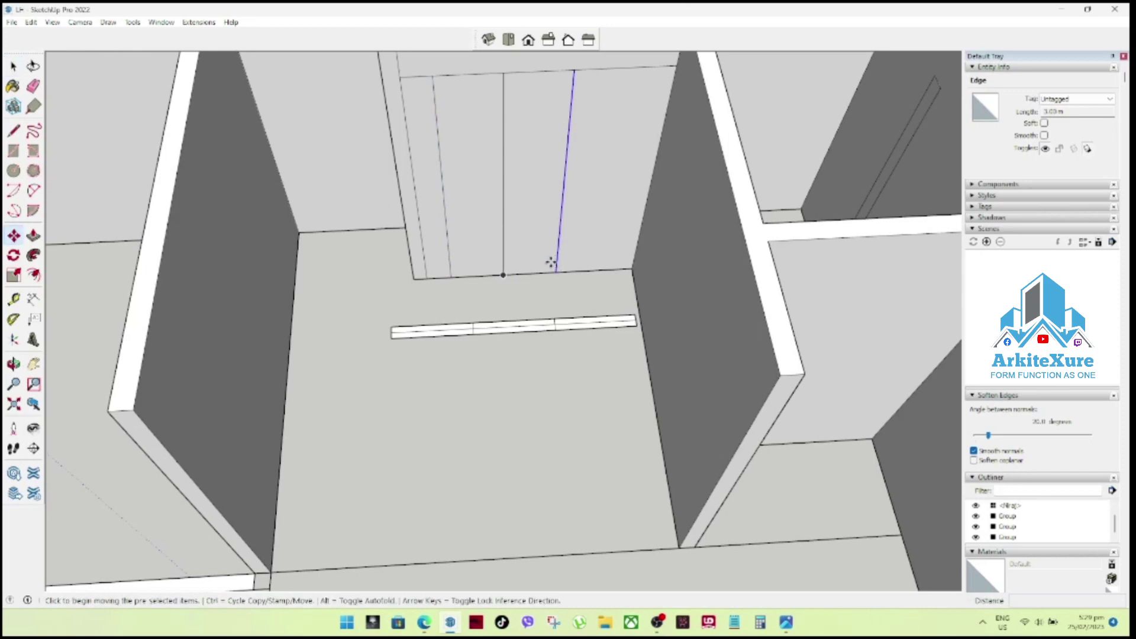
{"action": "left_click", "coordinate": [509, 271]}
{"action": "left_click", "coordinate": [559, 271]}
{"action": "key", "text": "space"}
Erase the extra vertical edges so the central panel becomes a single face.
{"action": "left_click", "coordinate": [557, 259]}
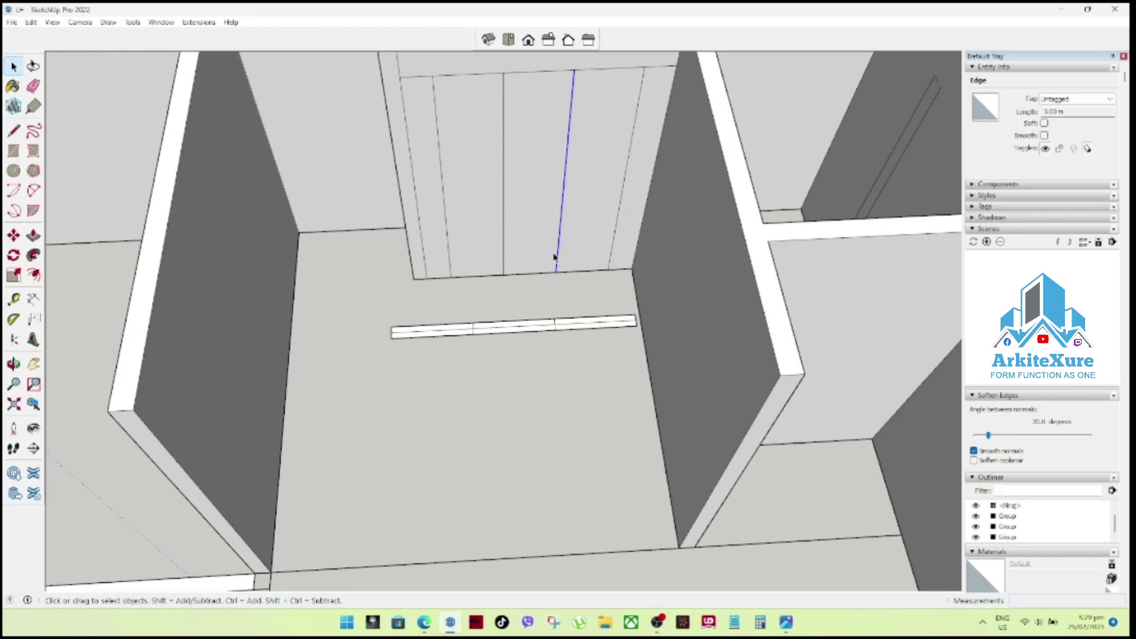
{"action": "key", "text": "Delete"}
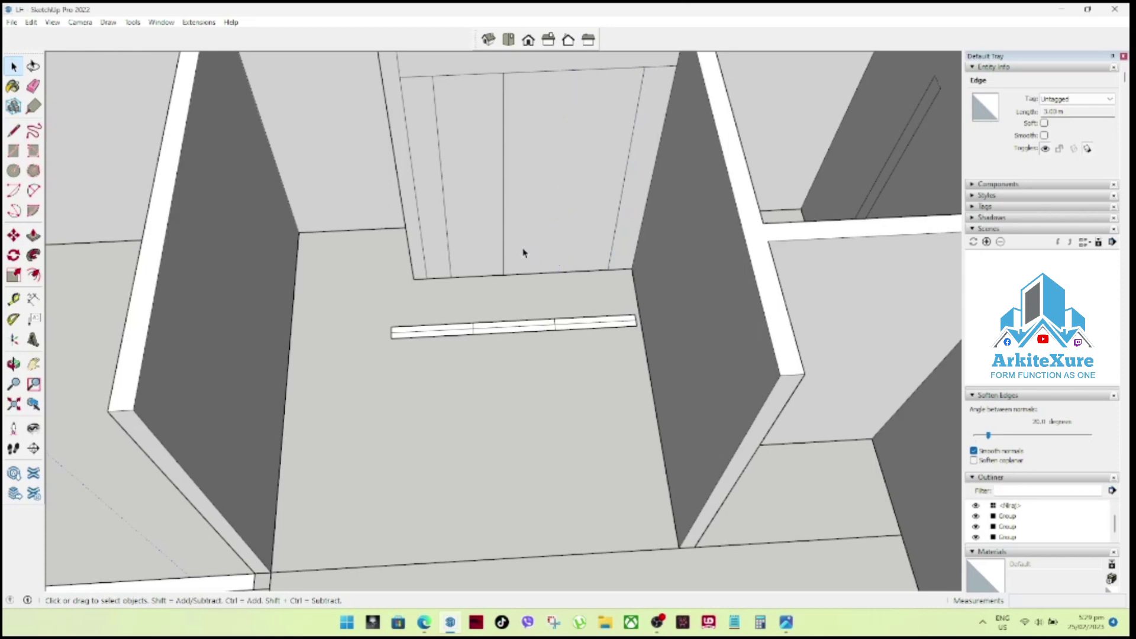
{"action": "left_click", "coordinate": [500, 243]}
{"action": "key", "text": "Delete"}
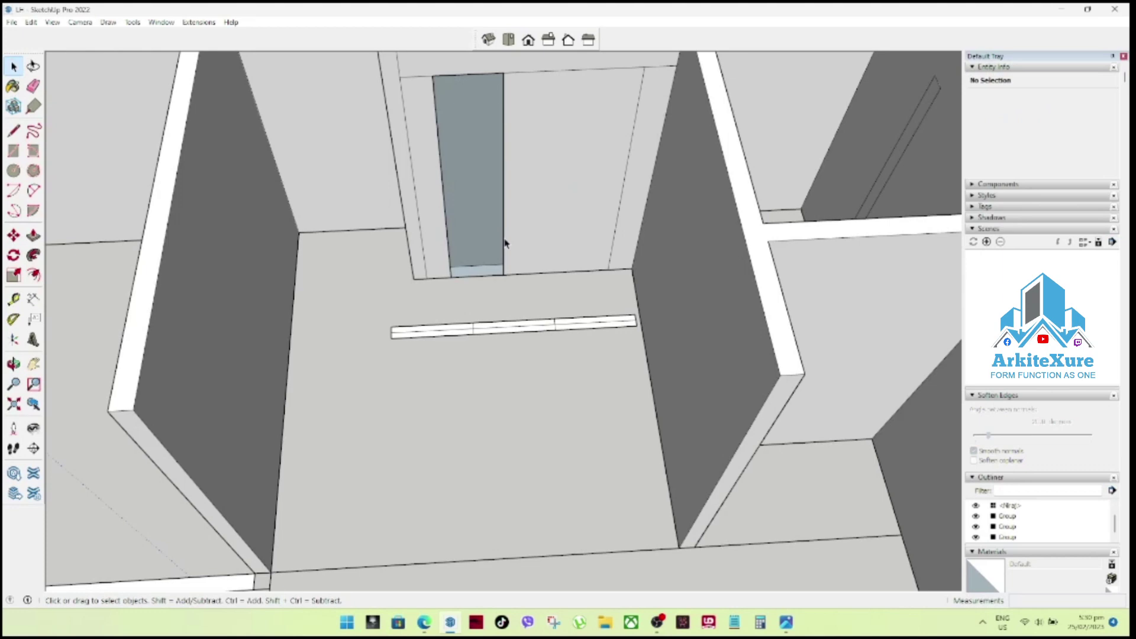
{"action": "left_click", "coordinate": [504, 242]}
{"action": "key", "text": "Delete"}
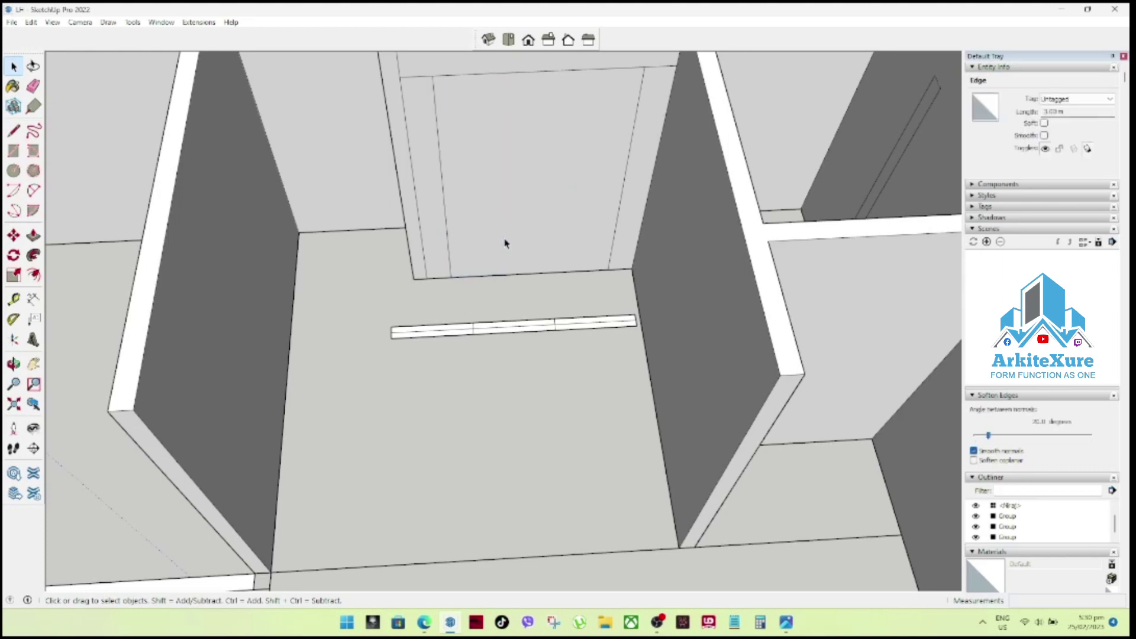
Push/Pull the central back-wall panel by 0.15 m.
{"action": "key", "text": "p"}
{"action": "left_click", "coordinate": [504, 244]}
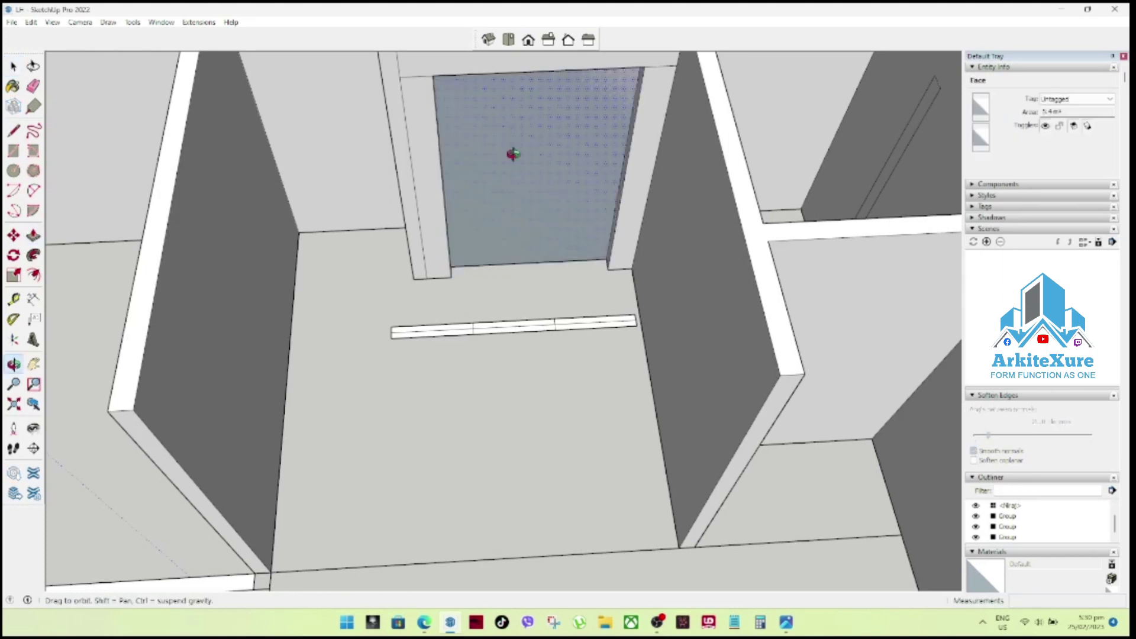
{"action": "left_click", "coordinate": [516, 152]}
{"action": "mouse_move", "coordinate": [517, 142]}
{"action": "middle_mouse_down"}
{"action": "mouse_move", "coordinate": [528, 190]}
{"action": "mouse_move", "coordinate": [477, 246]}
{"action": "mouse_move", "coordinate": [524, 147]}
{"action": "mouse_move", "coordinate": [505, 277]}
{"action": "mouse_move", "coordinate": [541, 194]}
{"action": "mouse_move", "coordinate": [500, 112]}
{"action": "mouse_move", "coordinate": [462, 282]}
{"action": "mouse_move", "coordinate": [468, 245]}
{"action": "middle_mouse_up"}
Delete the small stray strip lying on the floor.
{"action": "scroll", "coordinate": [504, 266], "scroll_direction": "down", "scroll_amount": 2}
{"action": "scroll", "coordinate": [504, 267], "scroll_direction": "down", "scroll_amount": 2}
{"action": "scroll", "coordinate": [506, 270], "scroll_direction": "down", "scroll_amount": 2}
{"action": "scroll", "coordinate": [505, 273], "scroll_direction": "up", "scroll_amount": 2}
{"action": "left_click", "coordinate": [465, 291]}
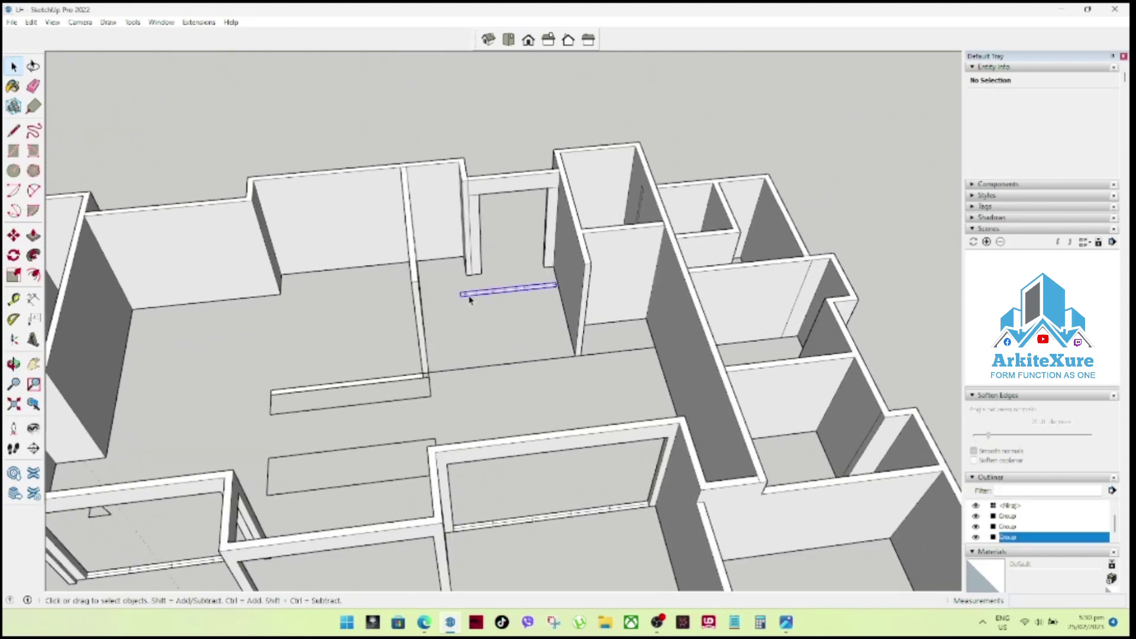
{"action": "key", "text": "Delete"}
{"action": "scroll", "coordinate": [520, 288], "scroll_direction": "down", "scroll_amount": 2}
{"action": "scroll", "coordinate": [508, 258], "scroll_direction": "up", "scroll_amount": 2}
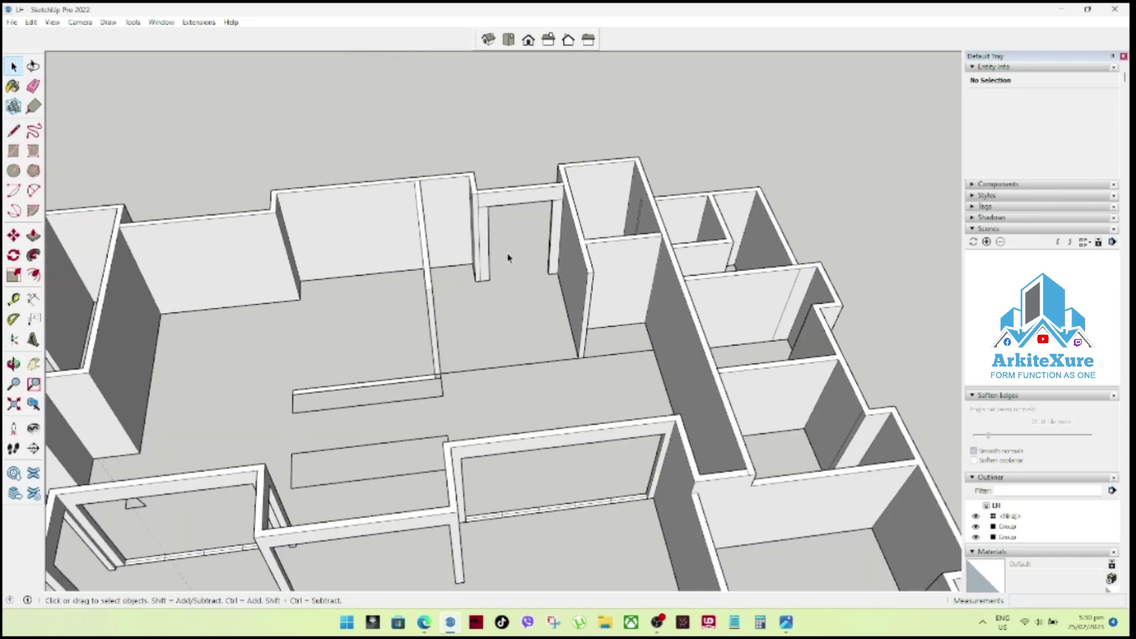
{"action": "scroll", "coordinate": [480, 320], "scroll_direction": "down", "scroll_amount": 3}
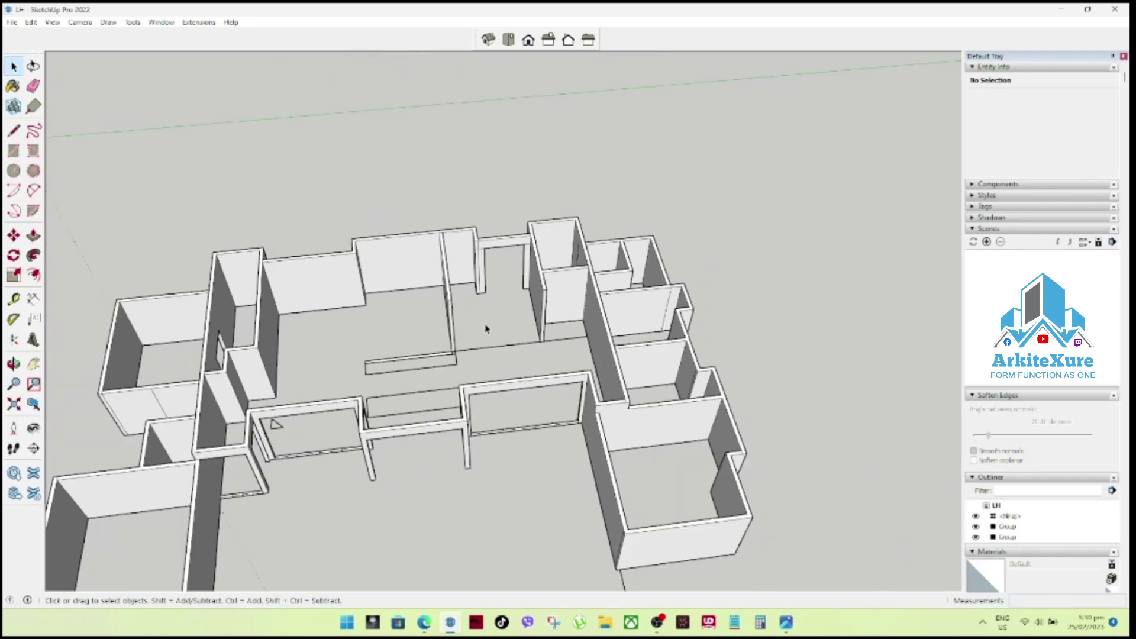
{"action": "scroll", "coordinate": [473, 414], "scroll_direction": "up", "scroll_amount": 2}
{"action": "scroll", "coordinate": [291, 433], "scroll_direction": "up", "scroll_amount": 3}
Group the sill edges under the front opening with Make Group.
{"action": "mouse_move", "coordinate": [318, 434]}
{"action": "middle_mouse_down"}
{"action": "mouse_move", "coordinate": [375, 363]}
{"action": "mouse_move", "coordinate": [375, 246]}
{"action": "mouse_move", "coordinate": [343, 378]}
{"action": "mouse_move", "coordinate": [386, 436]}
{"action": "middle_mouse_up"}
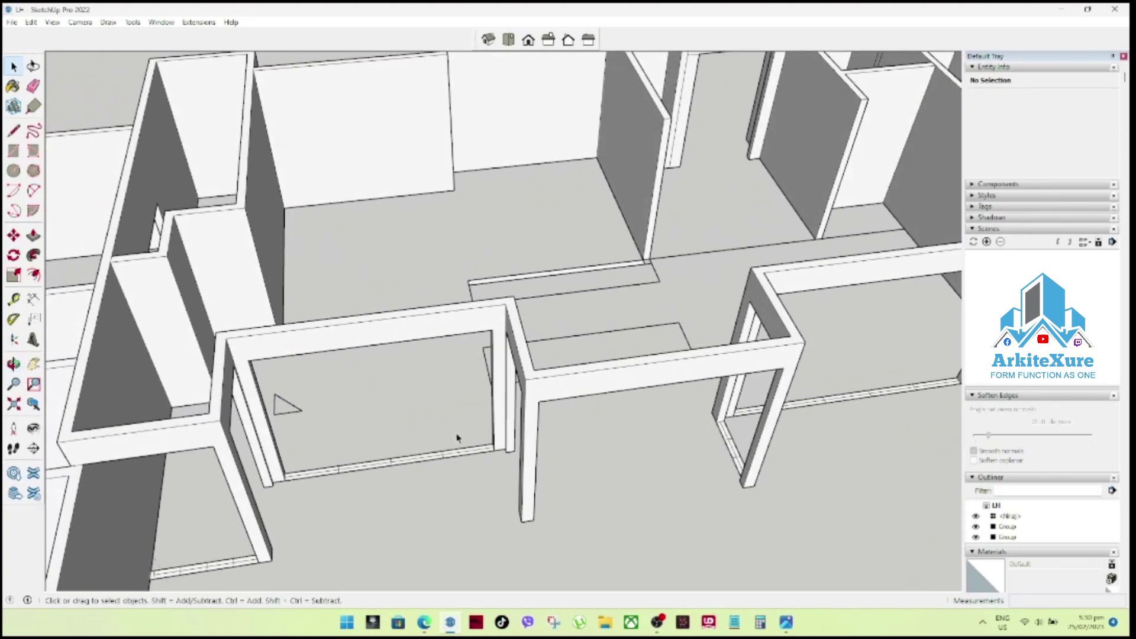
{"action": "left_click_drag", "start_coordinate": [335, 504], "coordinate": [331, 507]}
{"action": "right_click", "coordinate": [387, 461]}
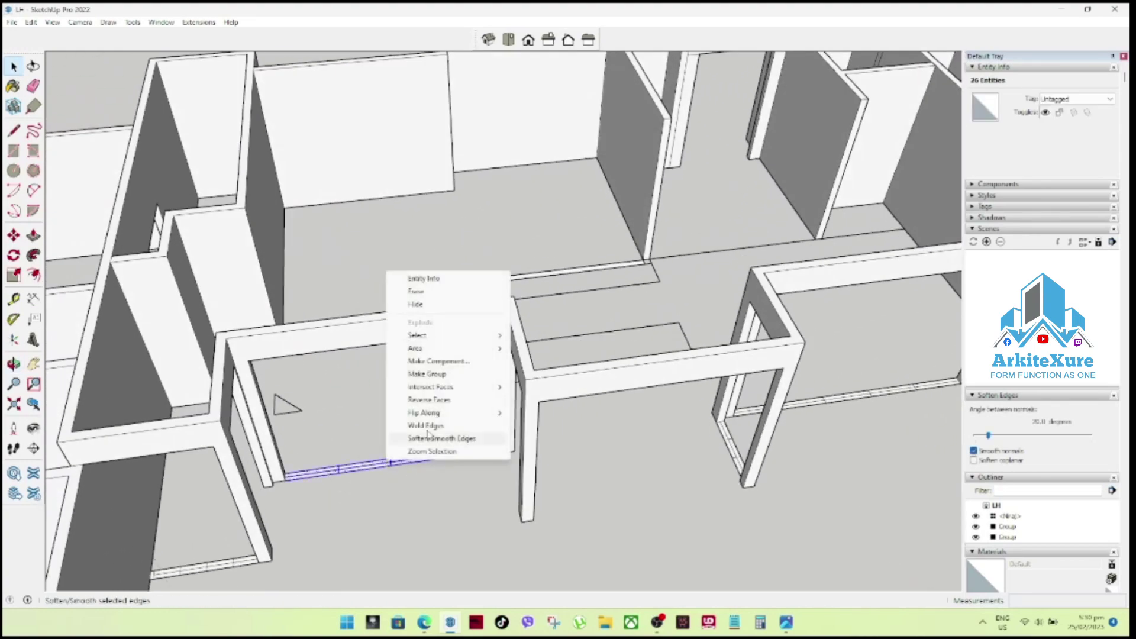
{"action": "left_click", "coordinate": [432, 376]}
Copy the sill group up into the back wall's doorway.
{"action": "key", "text": "m"}
{"action": "key", "text": "ctrl"}
{"action": "left_click", "coordinate": [287, 476]}
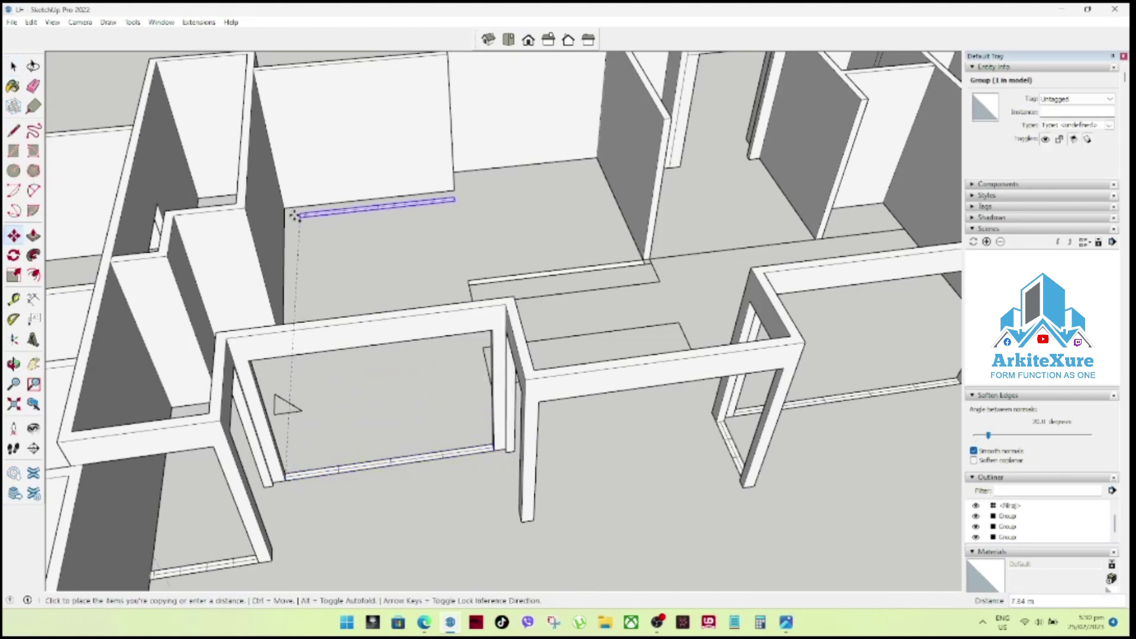
{"action": "left_click", "coordinate": [284, 211]}
{"action": "key", "text": "space"}
{"action": "middle_click_drag", "start_coordinate": [330, 218], "coordinate": [363, 338]}
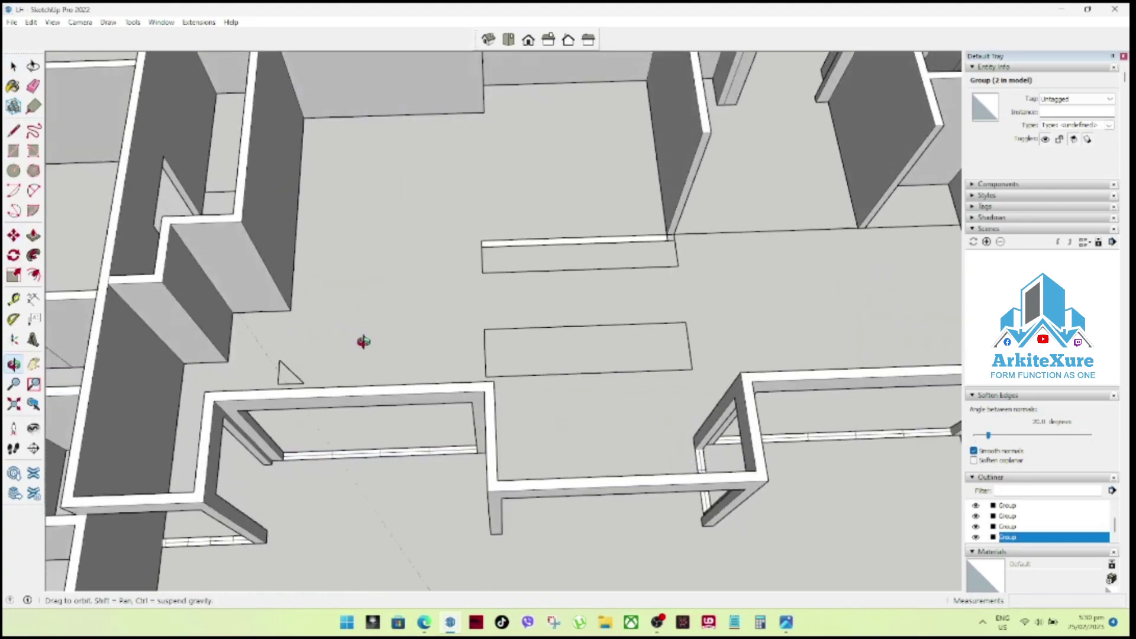
{"action": "scroll", "coordinate": [408, 256], "scroll_direction": "up", "scroll_amount": 2}
Start a line at the top of a wall, then cancel it unfinished.
{"action": "key", "text": "l"}
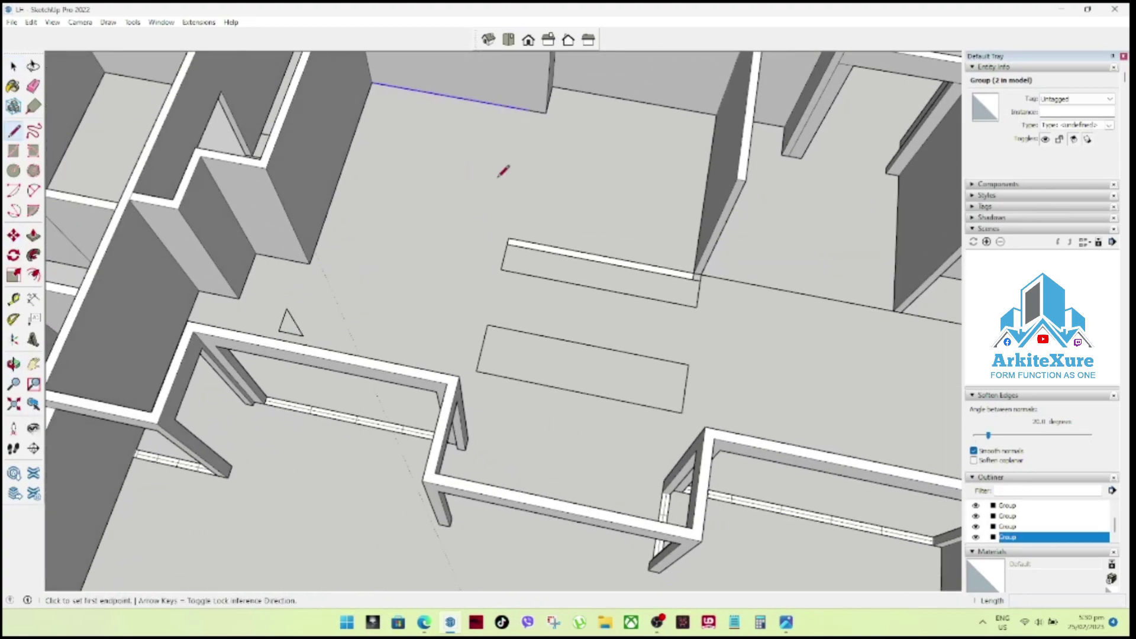
{"action": "left_click", "coordinate": [534, 111]}
{"action": "scroll", "coordinate": [535, 166], "scroll_direction": "down", "scroll_amount": 2}
{"action": "scroll", "coordinate": [533, 171], "scroll_direction": "down", "scroll_amount": 2}
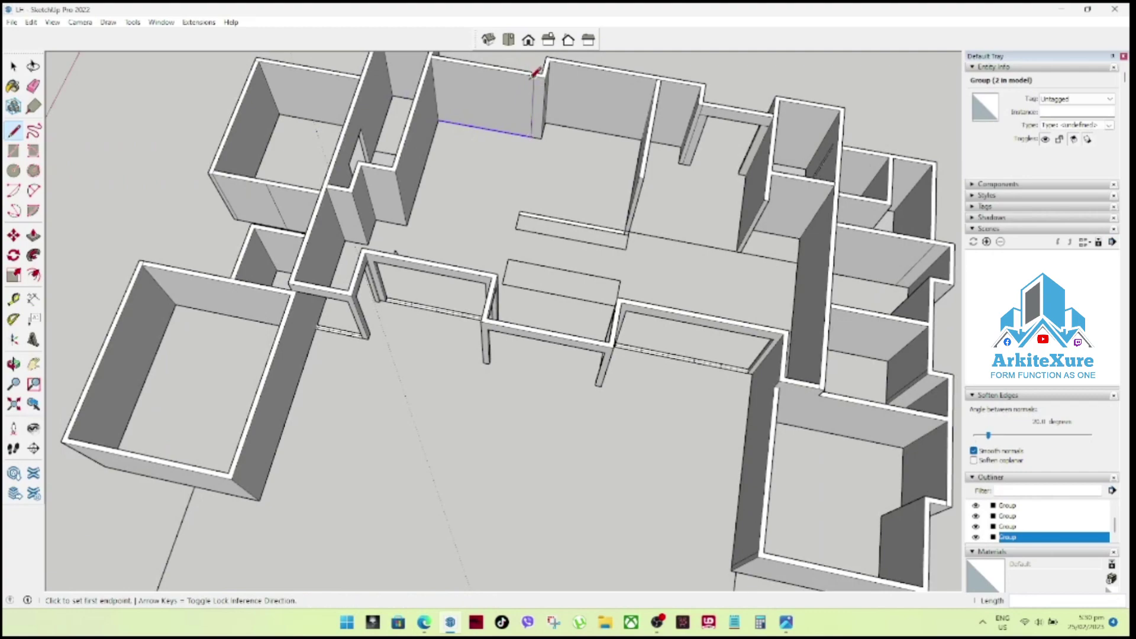
{"action": "scroll", "coordinate": [533, 95], "scroll_direction": "up", "scroll_amount": 3}
{"action": "mouse_move", "coordinate": [538, 112]}
{"action": "middle_mouse_down"}
{"action": "mouse_move", "coordinate": [734, 55]}
{"action": "mouse_move", "coordinate": [666, 77]}
{"action": "middle_mouse_up"}
{"action": "left_click", "coordinate": [617, 81]}
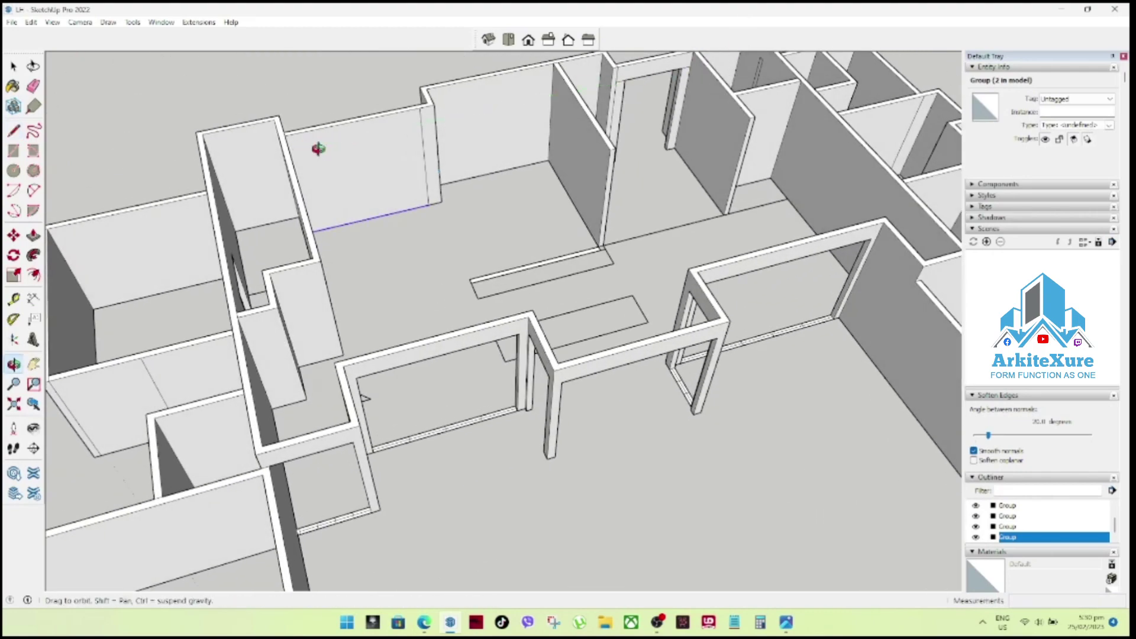
{"action": "middle_click_drag", "start_coordinate": [317, 147], "coordinate": [322, 114]}
{"action": "key", "text": "Escape"}
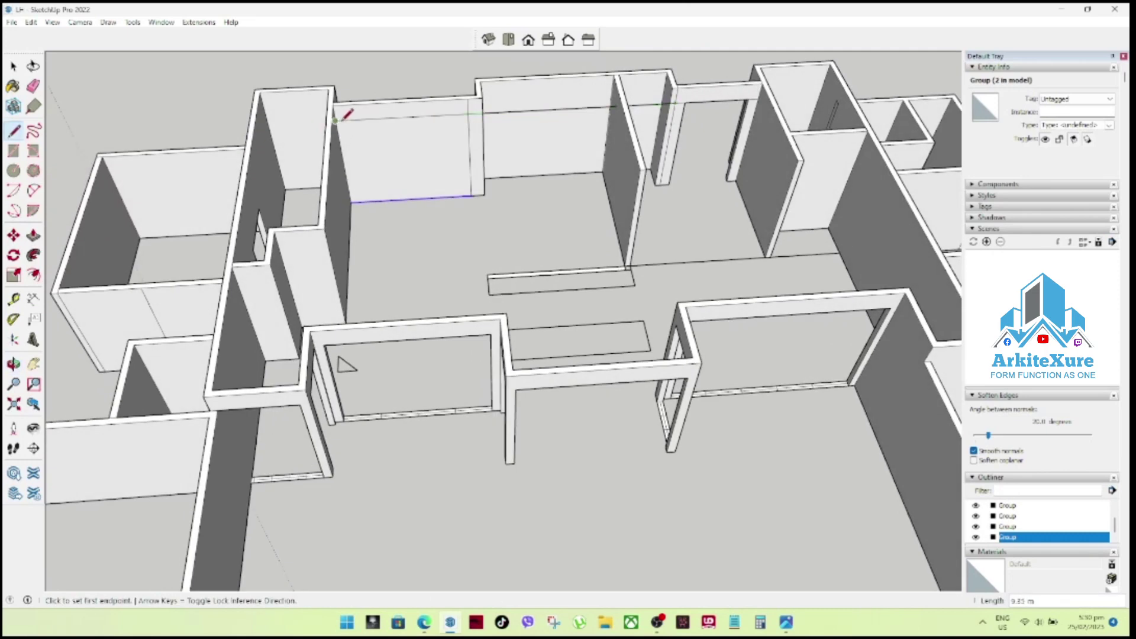
{"action": "key", "text": "space"}
Push the back wall face next to the left room through the wall, leaving a lintel above.
{"action": "middle_click_drag", "start_coordinate": [418, 144], "coordinate": [413, 147]}
{"action": "left_click", "coordinate": [414, 151]}
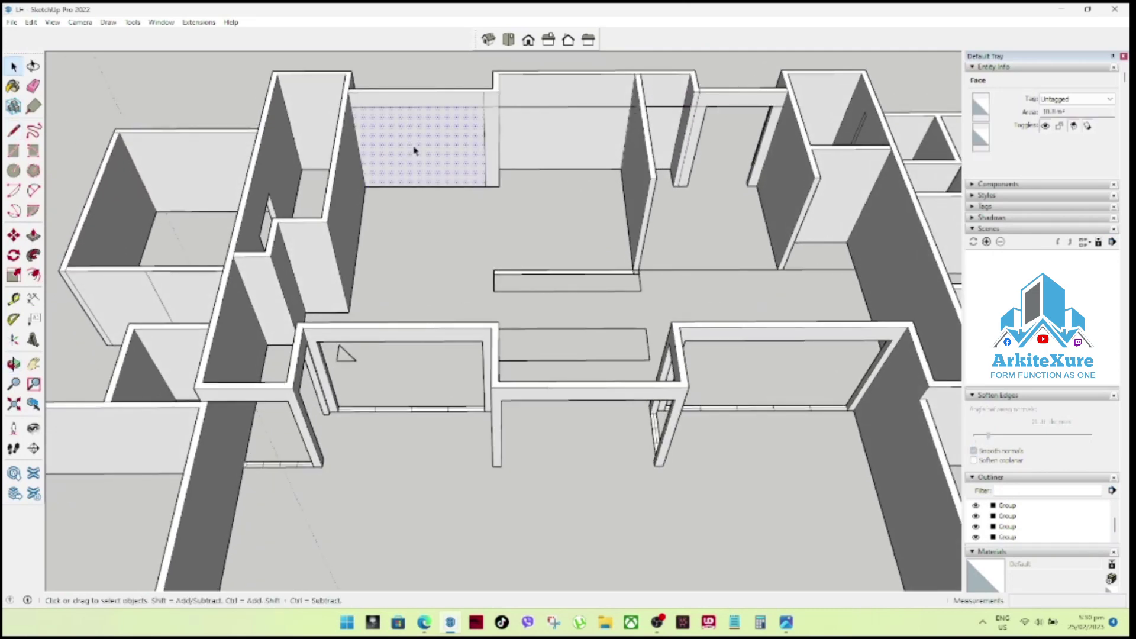
{"action": "key", "text": "p"}
{"action": "left_click", "coordinate": [413, 152]}
{"action": "left_click", "coordinate": [426, 97]}
{"action": "key", "text": "space"}
{"action": "mouse_move", "coordinate": [426, 96]}
{"action": "middle_mouse_down"}
{"action": "mouse_move", "coordinate": [488, 157]}
{"action": "mouse_move", "coordinate": [399, 152]}
{"action": "mouse_move", "coordinate": [431, 139]}
{"action": "middle_mouse_up"}
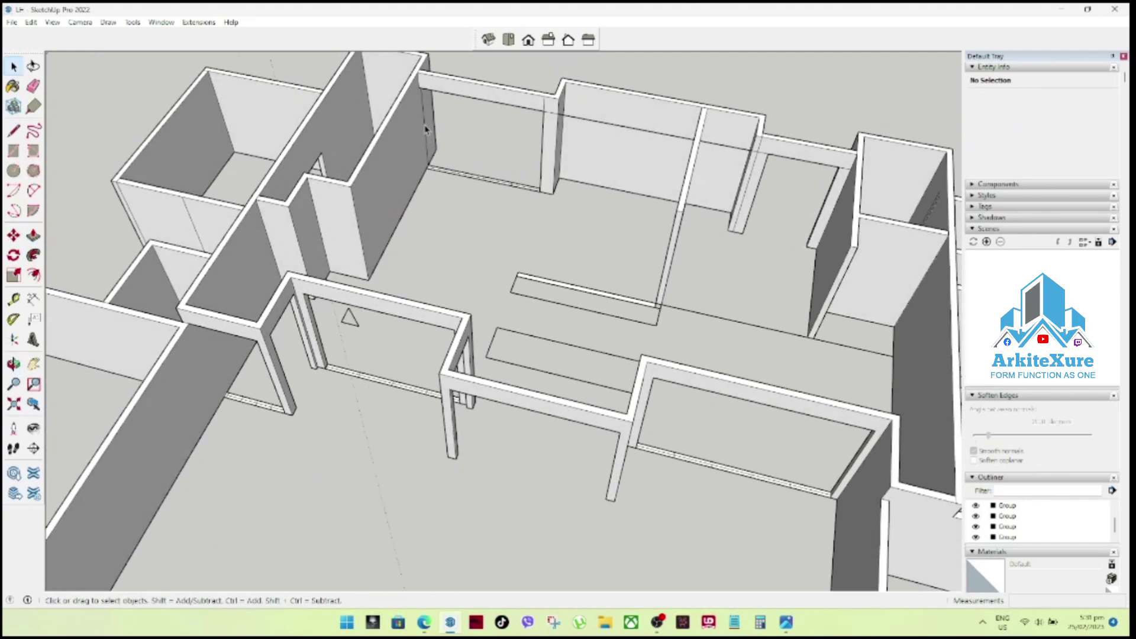
{"action": "left_click", "coordinate": [425, 129]}
{"action": "key", "text": "Escape"}
{"action": "scroll", "coordinate": [574, 123], "scroll_direction": "up", "scroll_amount": 3}
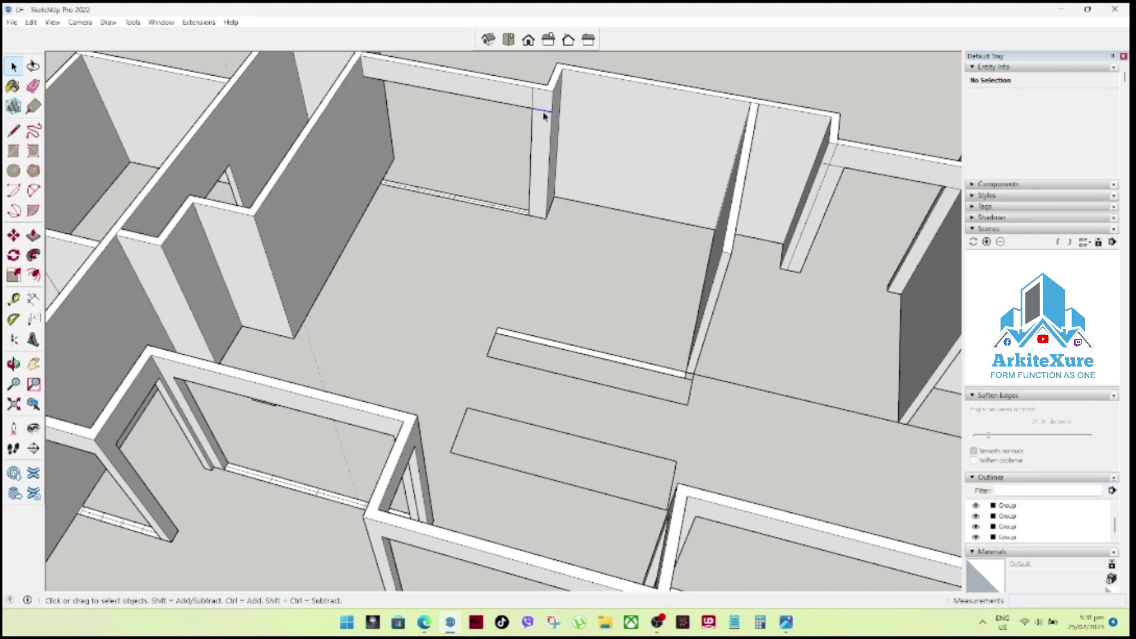
{"action": "mouse_move", "coordinate": [506, 204]}
{"action": "middle_mouse_down"}
{"action": "mouse_move", "coordinate": [573, 172]}
{"action": "mouse_move", "coordinate": [720, 140]}
{"action": "mouse_move", "coordinate": [629, 78]}
{"action": "mouse_move", "coordinate": [642, 37]}
{"action": "mouse_move", "coordinate": [571, 34]}
{"action": "mouse_move", "coordinate": [576, 246]}
{"action": "mouse_move", "coordinate": [538, 379]}
{"action": "mouse_move", "coordinate": [659, 183]}
{"action": "mouse_move", "coordinate": [701, 289]}
{"action": "mouse_move", "coordinate": [698, 329]}
{"action": "mouse_move", "coordinate": [647, 249]}
{"action": "mouse_move", "coordinate": [570, 238]}
{"action": "mouse_move", "coordinate": [656, 199]}
{"action": "mouse_move", "coordinate": [452, 127]}
{"action": "mouse_move", "coordinate": [416, 165]}
{"action": "middle_mouse_up"}
{"action": "scroll", "coordinate": [561, 190], "scroll_direction": "up", "scroll_amount": 2}
{"action": "scroll", "coordinate": [545, 216], "scroll_direction": "up", "scroll_amount": 2}
{"action": "scroll", "coordinate": [586, 193], "scroll_direction": "up", "scroll_amount": 2}
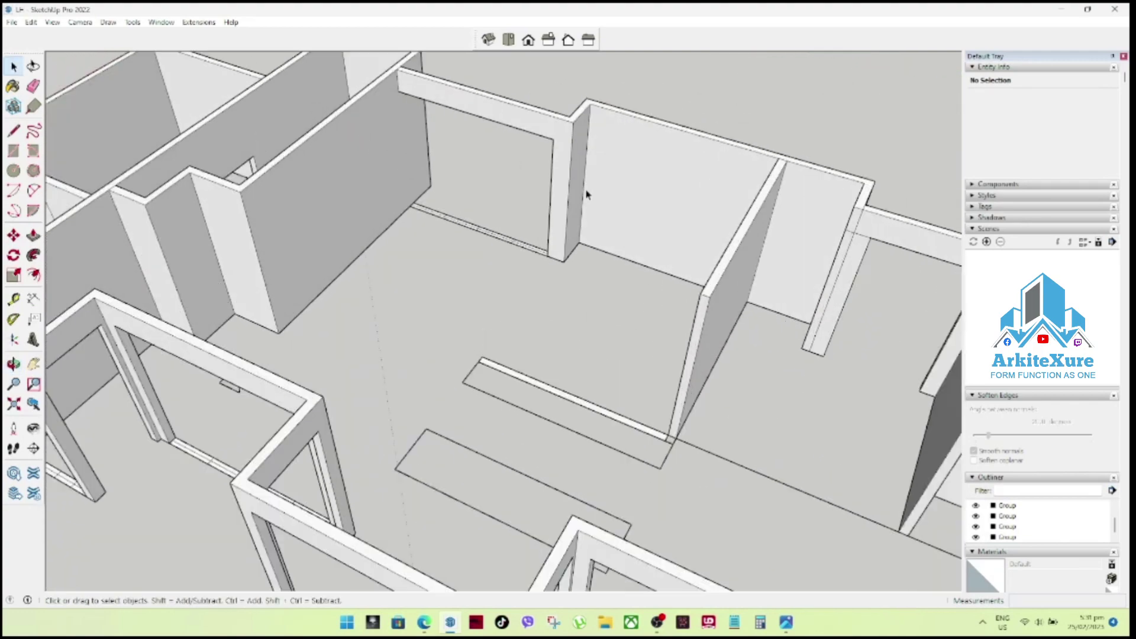
{"action": "scroll", "coordinate": [581, 246], "scroll_direction": "up", "scroll_amount": 2}
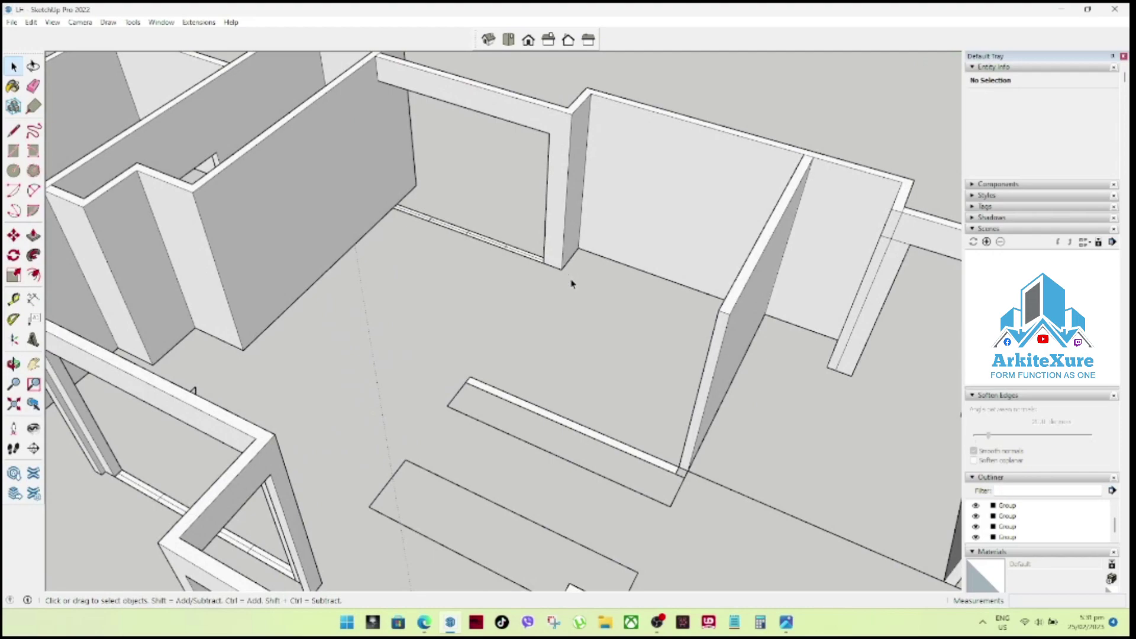
{"action": "scroll", "coordinate": [571, 284], "scroll_direction": "down", "scroll_amount": 3}
{"action": "scroll", "coordinate": [569, 281], "scroll_direction": "down", "scroll_amount": 3}
{"action": "mouse_move", "coordinate": [567, 276]}
{"action": "middle_mouse_down"}
{"action": "mouse_move", "coordinate": [573, 290]}
{"action": "mouse_move", "coordinate": [685, 292]}
{"action": "middle_mouse_up"}
{"action": "scroll", "coordinate": [471, 300], "scroll_direction": "up", "scroll_amount": 3}
{"action": "middle_click_drag", "start_coordinate": [471, 300], "coordinate": [418, 332]}
{"action": "scroll", "coordinate": [420, 350], "scroll_direction": "up", "scroll_amount": 2}
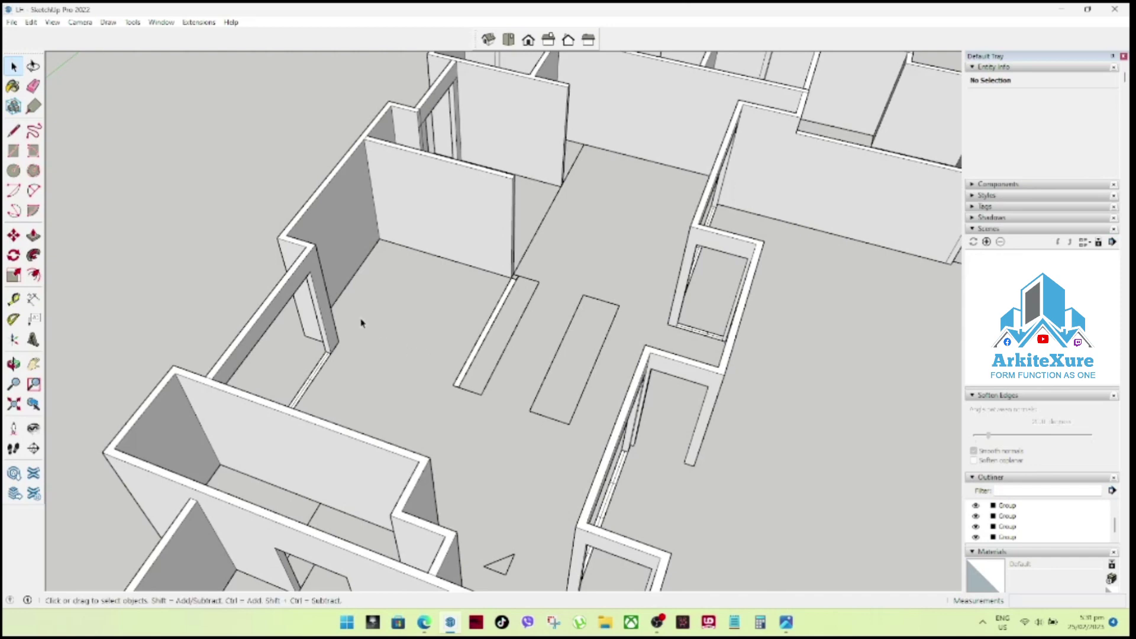
Copy the central back wall's floor edge up the wall to mark the lintel band's base.
{"action": "scroll", "coordinate": [363, 322], "scroll_direction": "up", "scroll_amount": 3}
{"action": "middle_click_drag", "start_coordinate": [375, 281], "coordinate": [246, 281]}
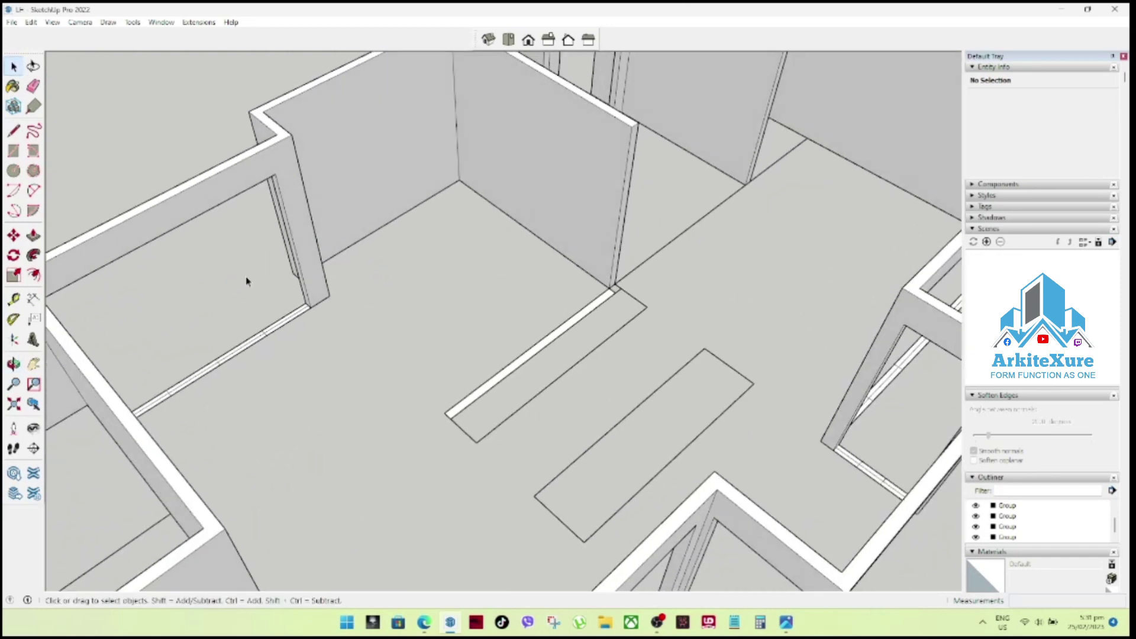
{"action": "left_click", "coordinate": [361, 244]}
{"action": "key", "text": "m"}
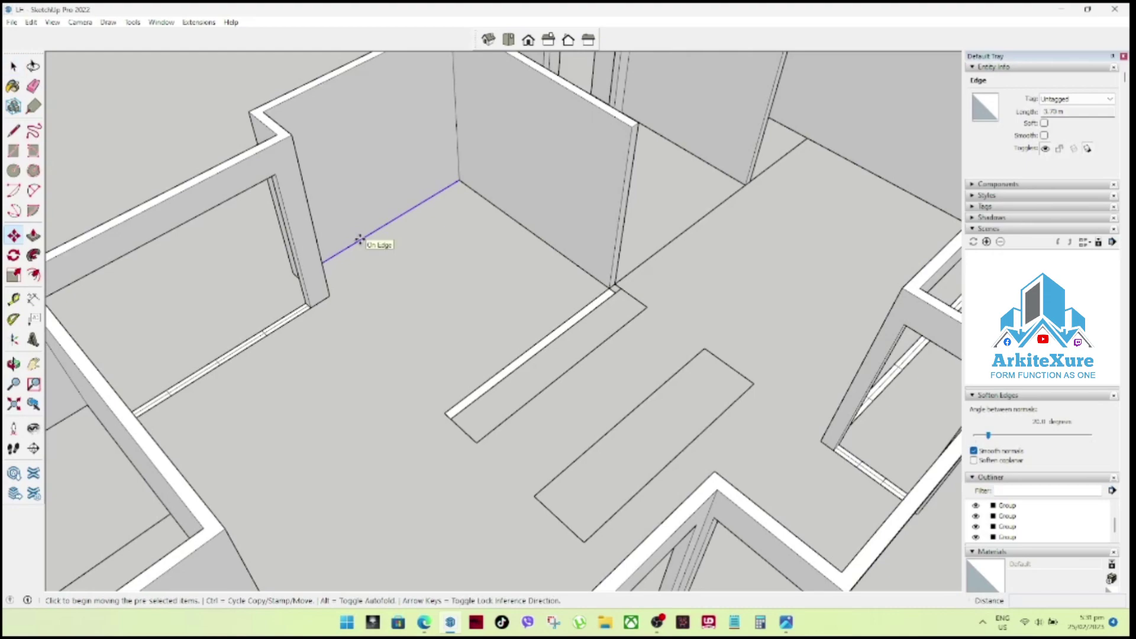
{"action": "left_click", "coordinate": [361, 245]}
{"action": "key", "text": "ctrl"}
{"action": "key", "text": "Return"}
{"action": "key", "text": "space"}
Push the back wall face below the copied edge through the 0.15 m wall.
{"action": "scroll", "coordinate": [385, 244], "scroll_direction": "down", "scroll_amount": 3}
{"action": "scroll", "coordinate": [406, 248], "scroll_direction": "up", "scroll_amount": 2}
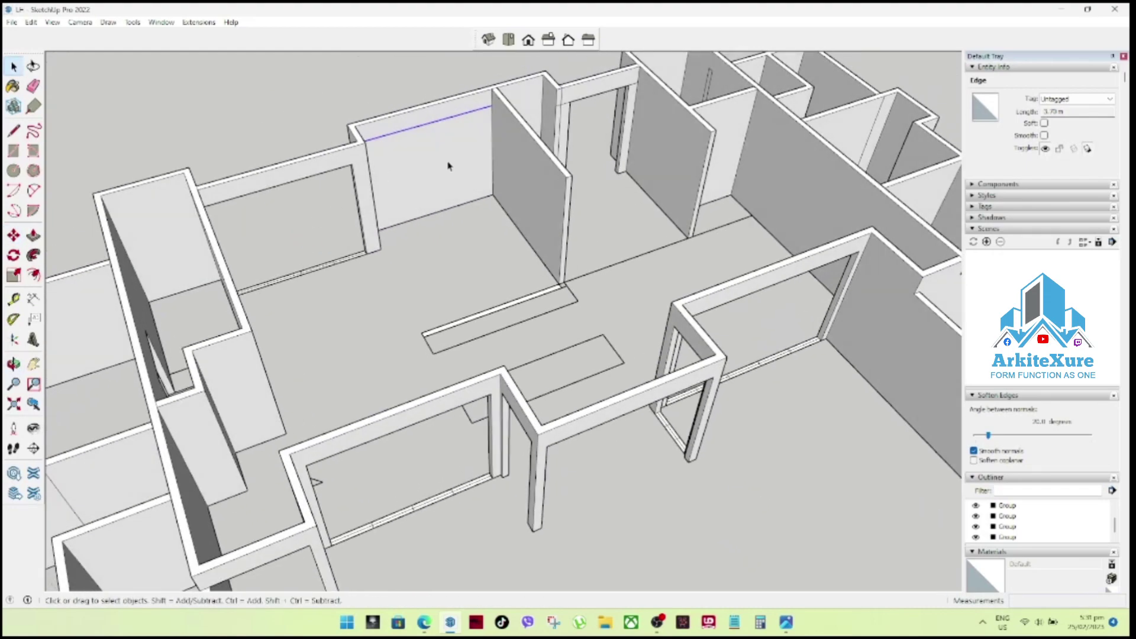
{"action": "middle_click_drag", "start_coordinate": [431, 167], "coordinate": [474, 142]}
{"action": "scroll", "coordinate": [507, 119], "scroll_direction": "up", "scroll_amount": 2}
{"action": "left_click", "coordinate": [507, 156]}
{"action": "key", "text": "p"}
{"action": "left_click", "coordinate": [504, 168]}
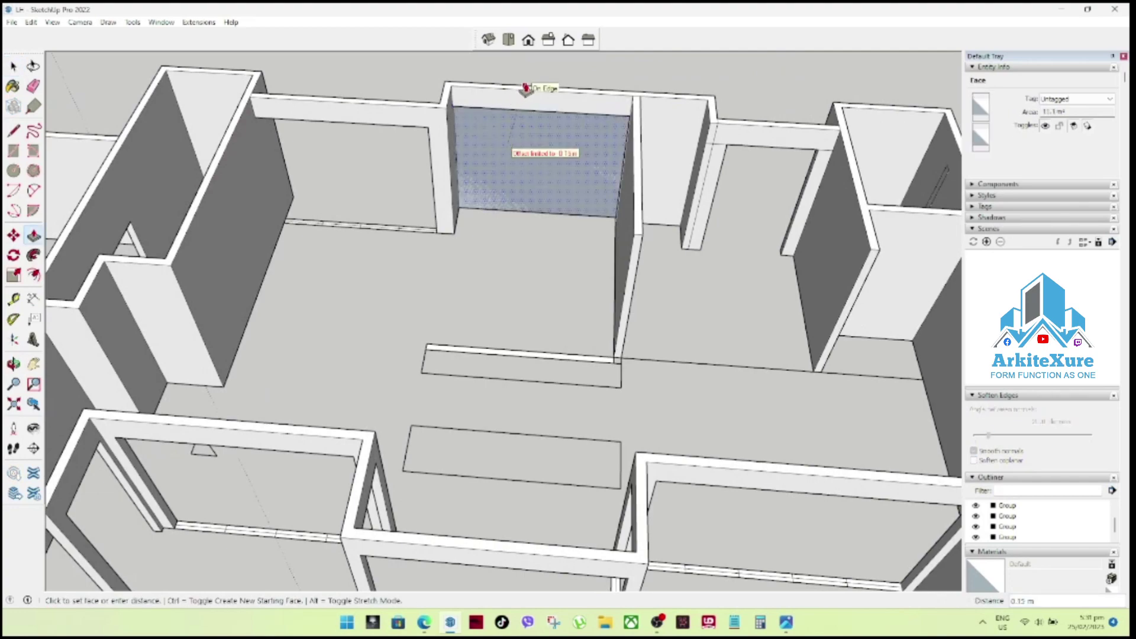
{"action": "left_click", "coordinate": [526, 89]}
{"action": "key", "text": "space"}
Delete the thin sill strip, then undo to restore it.
{"action": "mouse_move", "coordinate": [515, 152]}
{"action": "middle_mouse_down"}
{"action": "mouse_move", "coordinate": [621, 119]}
{"action": "mouse_move", "coordinate": [459, 94]}
{"action": "mouse_move", "coordinate": [520, 228]}
{"action": "mouse_move", "coordinate": [622, 122]}
{"action": "mouse_move", "coordinate": [629, 172]}
{"action": "mouse_move", "coordinate": [808, 273]}
{"action": "mouse_move", "coordinate": [614, 296]}
{"action": "middle_mouse_up"}
{"action": "scroll", "coordinate": [520, 229], "scroll_direction": "down", "scroll_amount": 3}
{"action": "scroll", "coordinate": [446, 272], "scroll_direction": "up", "scroll_amount": 2}
{"action": "scroll", "coordinate": [459, 330], "scroll_direction": "up", "scroll_amount": 2}
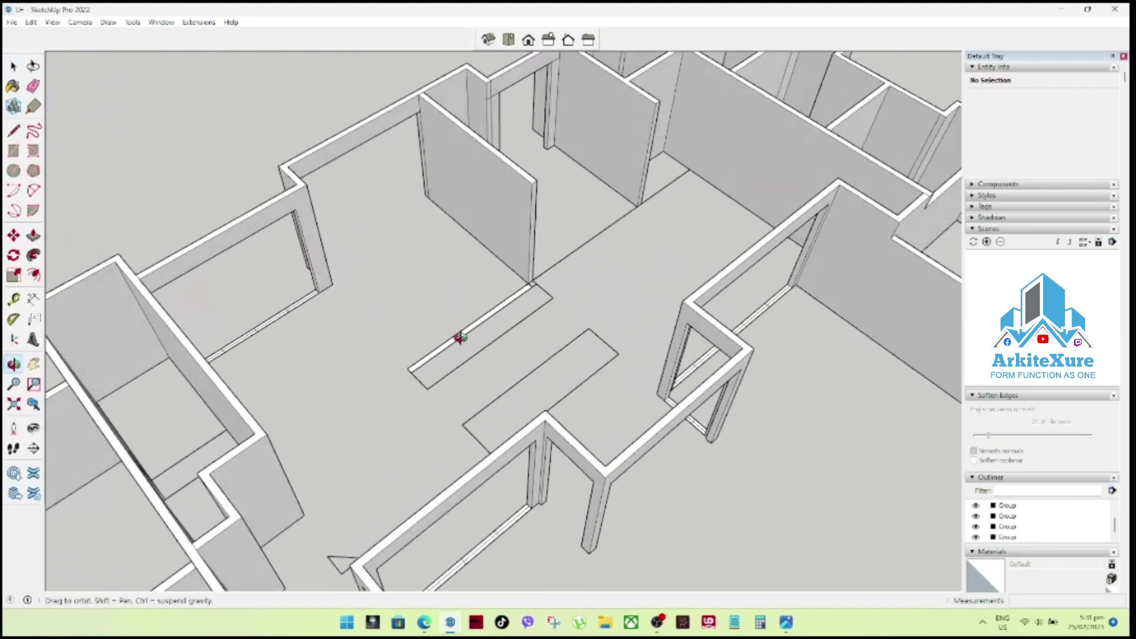
{"action": "scroll", "coordinate": [325, 355], "scroll_direction": "up", "scroll_amount": 2}
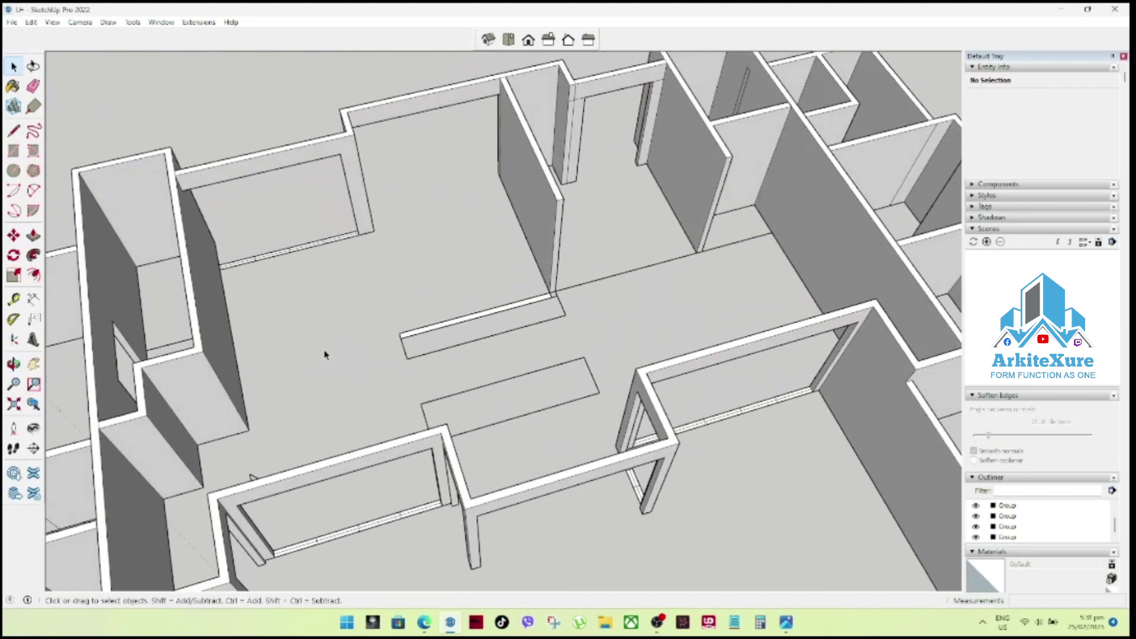
{"action": "left_click", "coordinate": [328, 241]}
{"action": "key", "text": "Delete"}
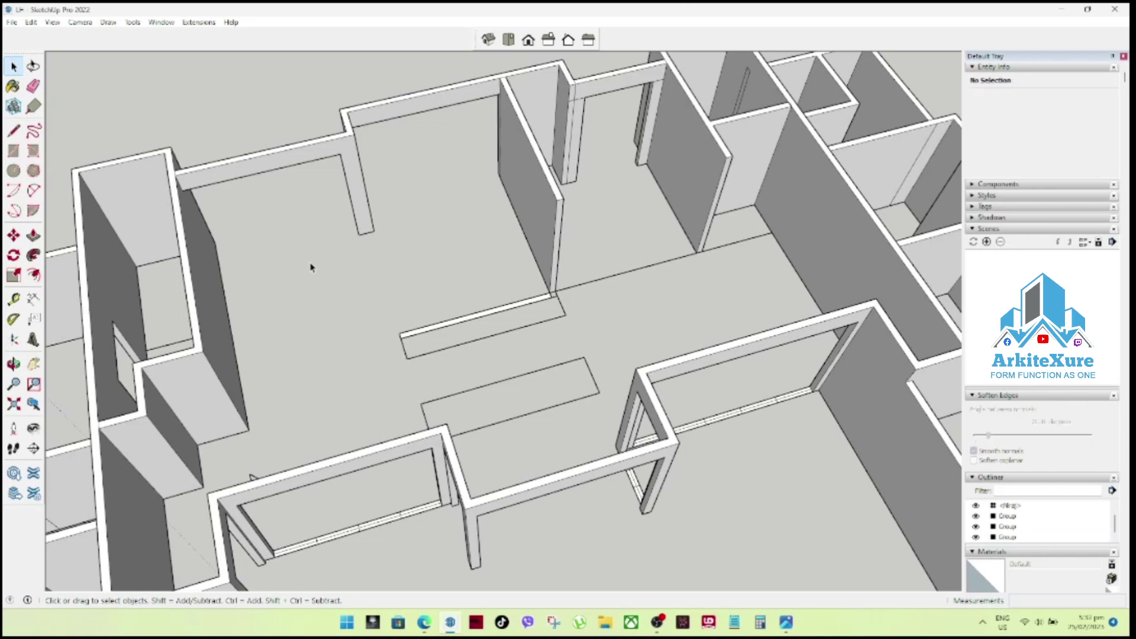
{"action": "key", "text": "ctrl+z"}
{"action": "scroll", "coordinate": [356, 276], "scroll_direction": "down", "scroll_amount": 2}
{"action": "scroll", "coordinate": [360, 279], "scroll_direction": "up", "scroll_amount": 4}
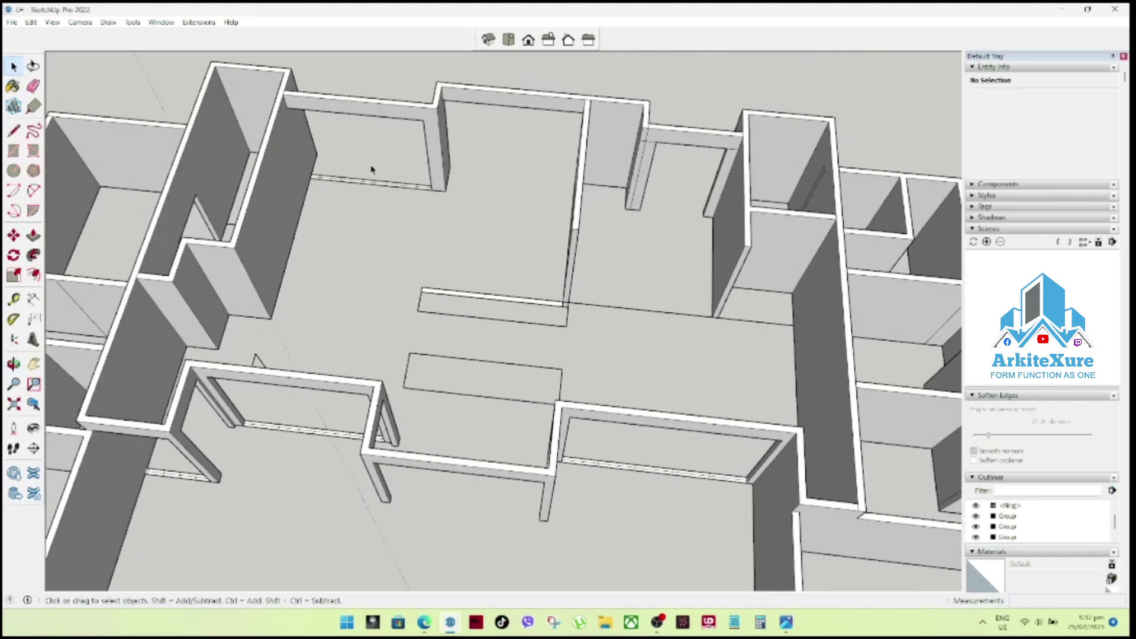
{"action": "scroll", "coordinate": [388, 164], "scroll_direction": "up", "scroll_amount": 2}
Copy the left opening's sill strip 4.07 m right into the central back opening.
{"action": "left_click", "coordinate": [377, 197]}
{"action": "key", "text": "m"}
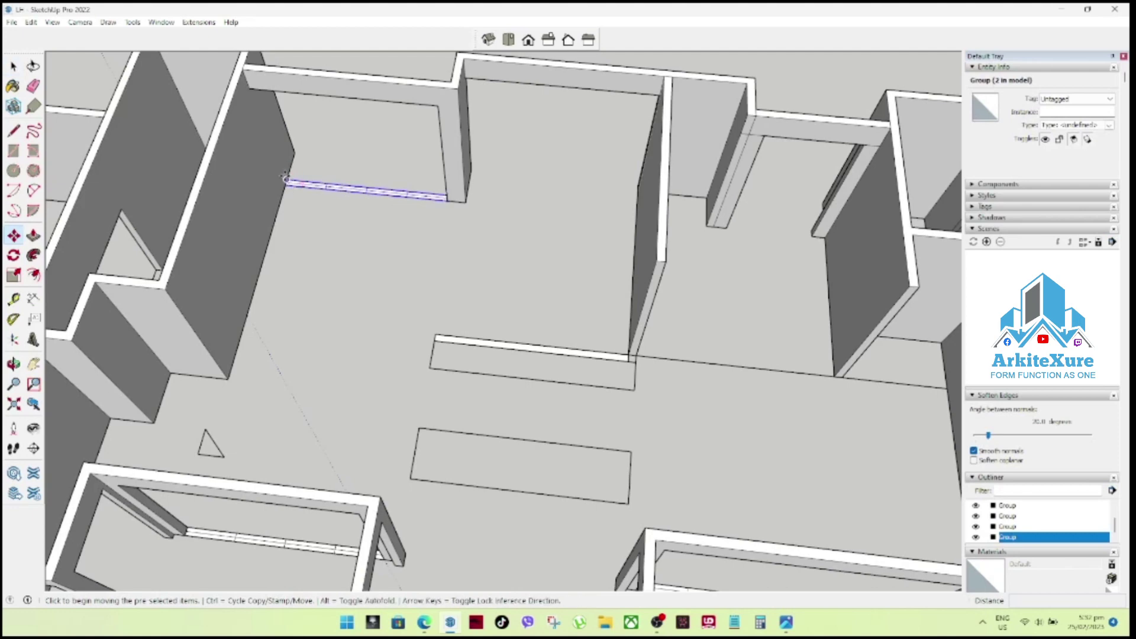
{"action": "left_click", "coordinate": [284, 177]}
{"action": "key", "text": "ctrl"}
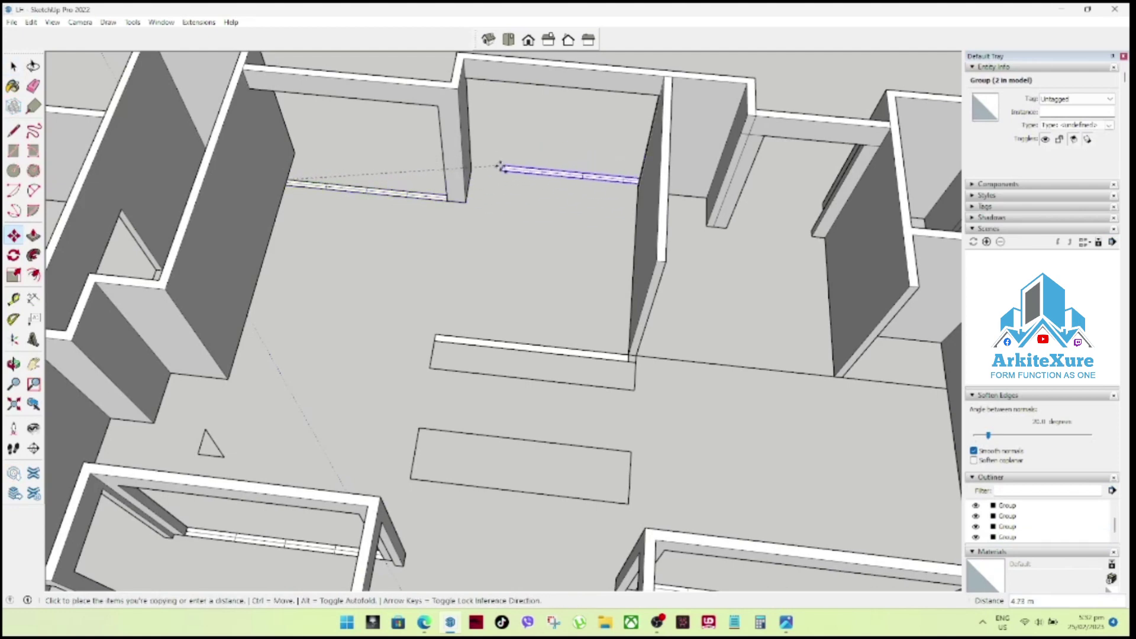
{"action": "left_click", "coordinate": [472, 170]}
Orbit and zoom around the middle wall to inspect the copied sill strip.
{"action": "scroll", "coordinate": [604, 180], "scroll_direction": "up", "scroll_amount": 5}
{"action": "mouse_move", "coordinate": [603, 180]}
{"action": "middle_mouse_down"}
{"action": "mouse_move", "coordinate": [558, 198]}
{"action": "mouse_move", "coordinate": [626, 179]}
{"action": "middle_mouse_up"}
{"action": "mouse_move", "coordinate": [560, 223]}
{"action": "middle_mouse_down"}
{"action": "mouse_move", "coordinate": [579, 183]}
{"action": "mouse_move", "coordinate": [521, 140]}
{"action": "mouse_move", "coordinate": [531, 208]}
{"action": "middle_mouse_up"}
{"action": "scroll", "coordinate": [563, 269], "scroll_direction": "down", "scroll_amount": 3}
{"action": "scroll", "coordinate": [482, 239], "scroll_direction": "down", "scroll_amount": 2}
{"action": "scroll", "coordinate": [483, 238], "scroll_direction": "down", "scroll_amount": 5}
{"action": "mouse_move", "coordinate": [561, 283]}
{"action": "middle_mouse_down"}
{"action": "mouse_move", "coordinate": [459, 325]}
{"action": "mouse_move", "coordinate": [444, 386]}
{"action": "mouse_move", "coordinate": [467, 406]}
{"action": "middle_mouse_up"}
{"action": "scroll", "coordinate": [579, 459], "scroll_direction": "up", "scroll_amount": 3}
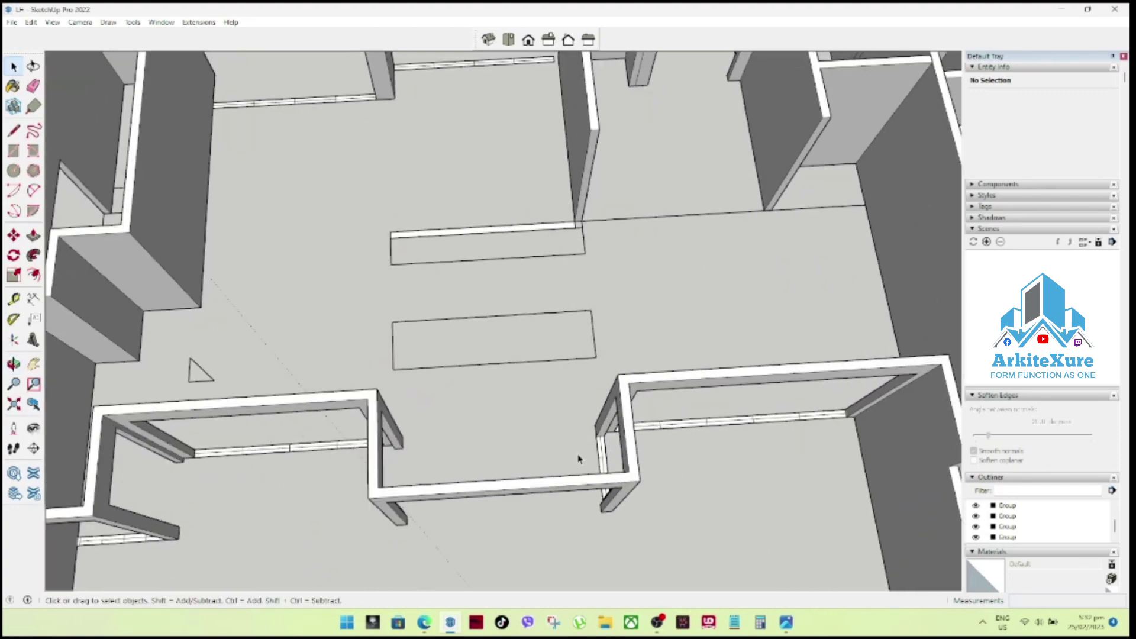
{"action": "mouse_move", "coordinate": [577, 447]}
{"action": "middle_mouse_down"}
{"action": "mouse_move", "coordinate": [563, 332]}
{"action": "mouse_move", "coordinate": [520, 223]}
{"action": "mouse_move", "coordinate": [520, 302]}
{"action": "mouse_move", "coordinate": [601, 345]}
{"action": "mouse_move", "coordinate": [563, 357]}
{"action": "middle_mouse_up"}
{"action": "scroll", "coordinate": [563, 367], "scroll_direction": "down", "scroll_amount": 3}
{"action": "scroll", "coordinate": [568, 373], "scroll_direction": "down", "scroll_amount": 3}
{"action": "scroll", "coordinate": [568, 355], "scroll_direction": "up", "scroll_amount": 2}
{"action": "scroll", "coordinate": [560, 225], "scroll_direction": "up", "scroll_amount": 2}
{"action": "scroll", "coordinate": [551, 240], "scroll_direction": "up", "scroll_amount": 2}
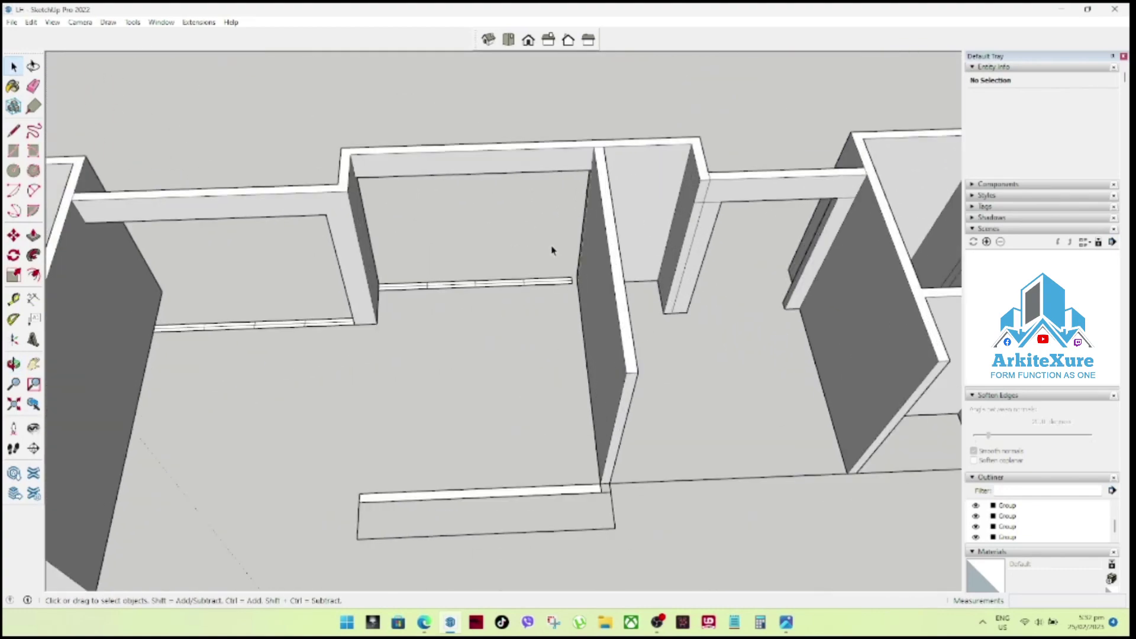
Zoom in and start a measurement from the beam corner.
{"action": "scroll", "coordinate": [547, 260], "scroll_direction": "up", "scroll_amount": 2}
{"action": "scroll", "coordinate": [532, 290], "scroll_direction": "up", "scroll_amount": 2}
{"action": "scroll", "coordinate": [525, 303], "scroll_direction": "up", "scroll_amount": 1}
{"action": "scroll", "coordinate": [562, 290], "scroll_direction": "up", "scroll_amount": 3}
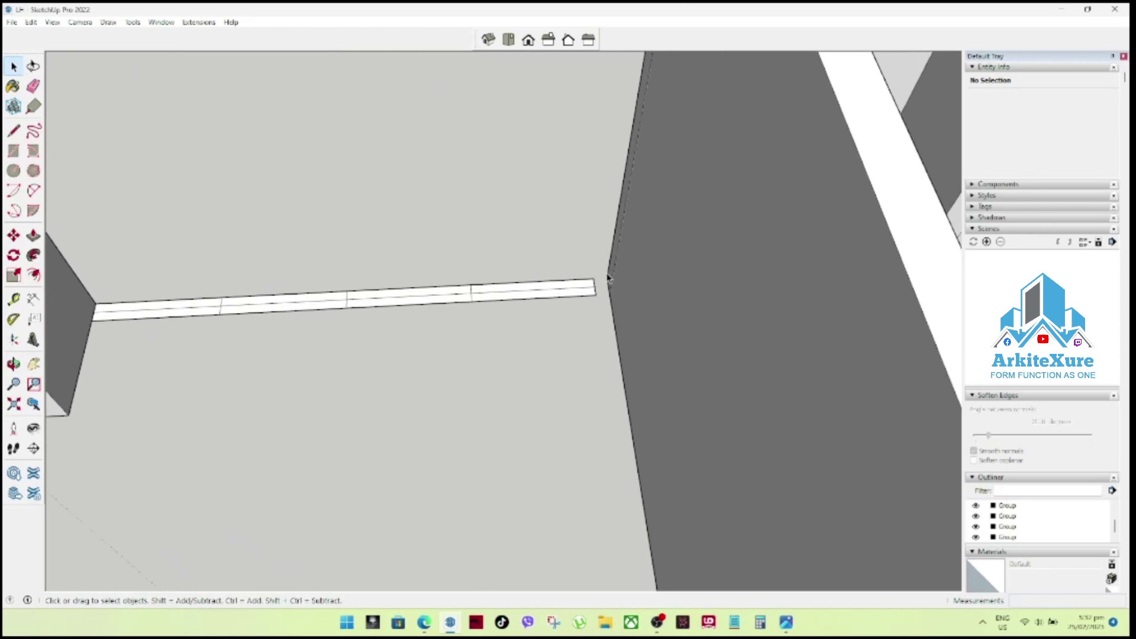
{"action": "scroll", "coordinate": [607, 280], "scroll_direction": "up", "scroll_amount": 2}
{"action": "scroll", "coordinate": [612, 281], "scroll_direction": "up", "scroll_amount": 1}
{"action": "scroll", "coordinate": [612, 283], "scroll_direction": "up", "scroll_amount": 1}
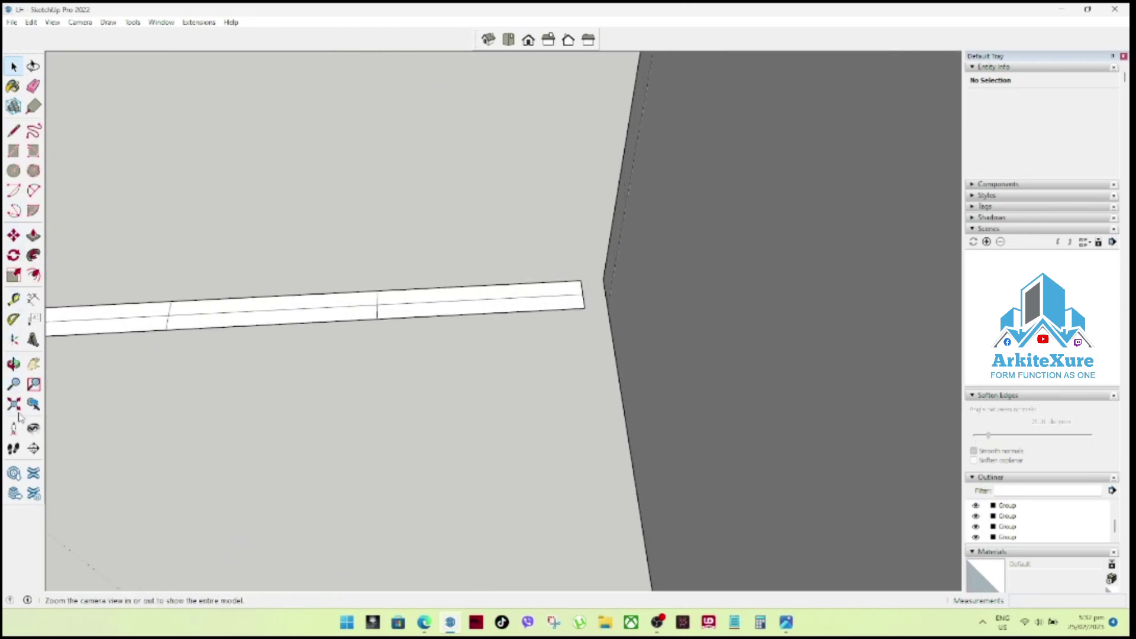
{"action": "left_click", "coordinate": [14, 299]}
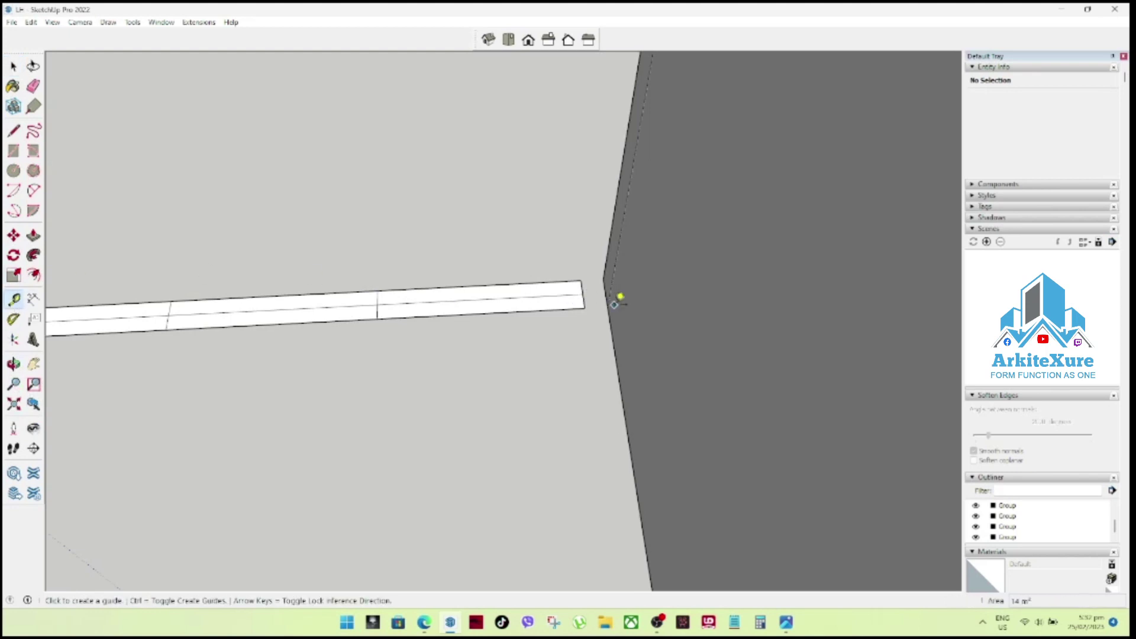
{"action": "left_click", "coordinate": [581, 281]}
{"action": "mouse_move", "coordinate": [613, 268]}
{"action": "middle_mouse_down"}
{"action": "mouse_move", "coordinate": [565, 292]}
{"action": "mouse_move", "coordinate": [568, 319]}
{"action": "mouse_move", "coordinate": [536, 316]}
{"action": "mouse_move", "coordinate": [548, 325]}
{"action": "mouse_move", "coordinate": [531, 335]}
{"action": "middle_mouse_up"}
{"action": "scroll", "coordinate": [559, 313], "scroll_direction": "up", "scroll_amount": 2}
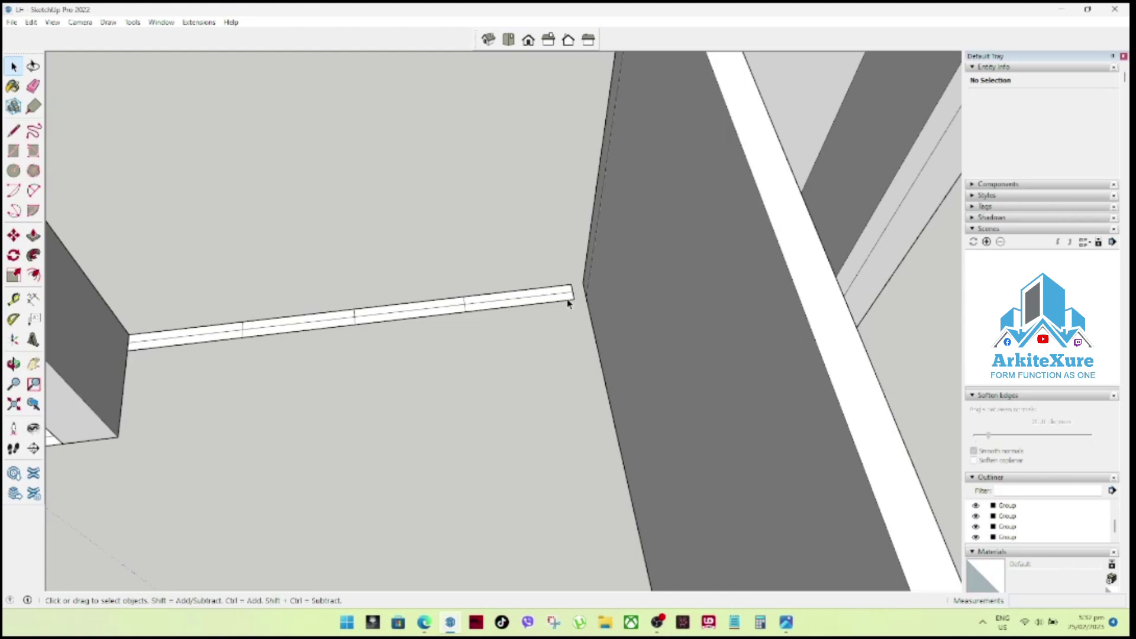
Replace the beam strip by redrawing its edges from the wall corner to the far corner.
{"action": "key", "text": "l"}
{"action": "left_click", "coordinate": [583, 281]}
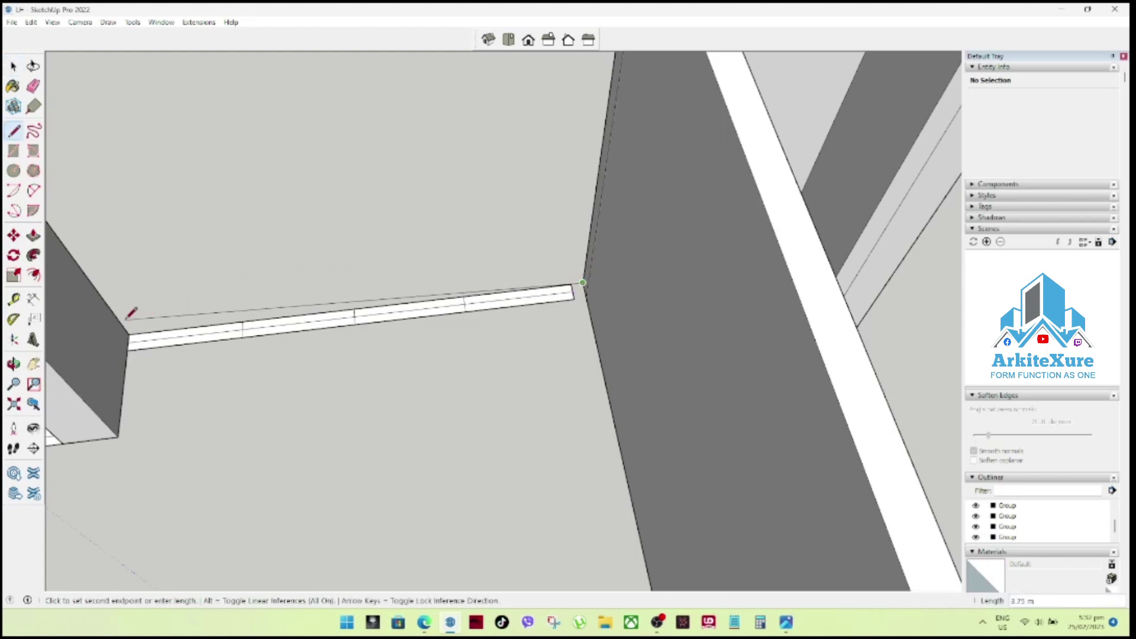
{"action": "key", "text": "space"}
{"action": "left_click", "coordinate": [192, 337]}
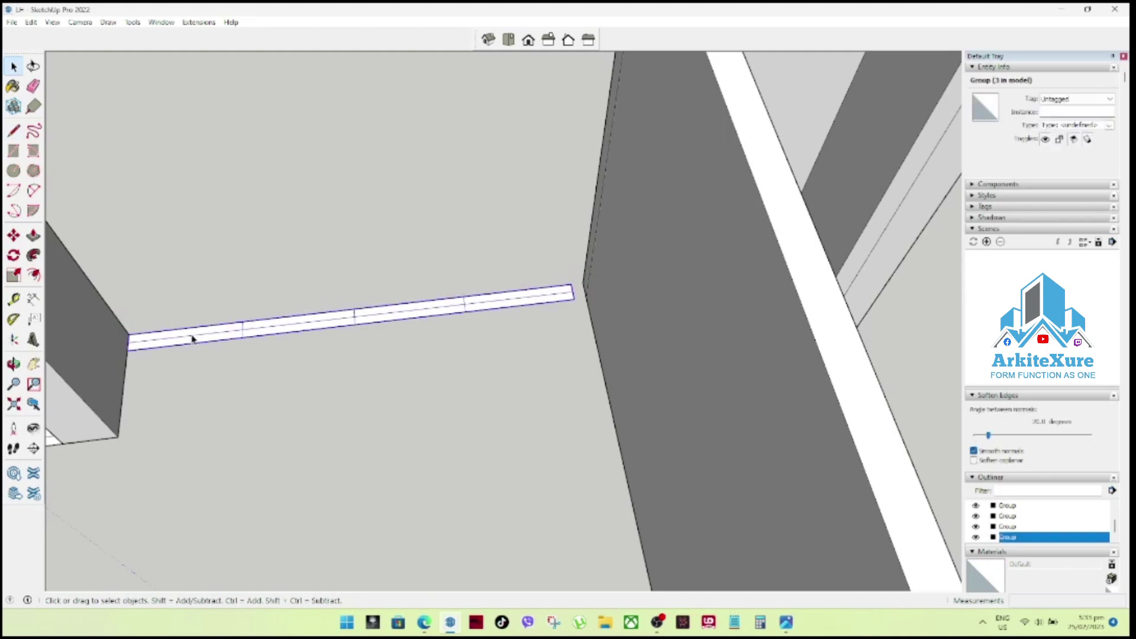
{"action": "key", "text": "Delete"}
{"action": "key", "text": "l"}
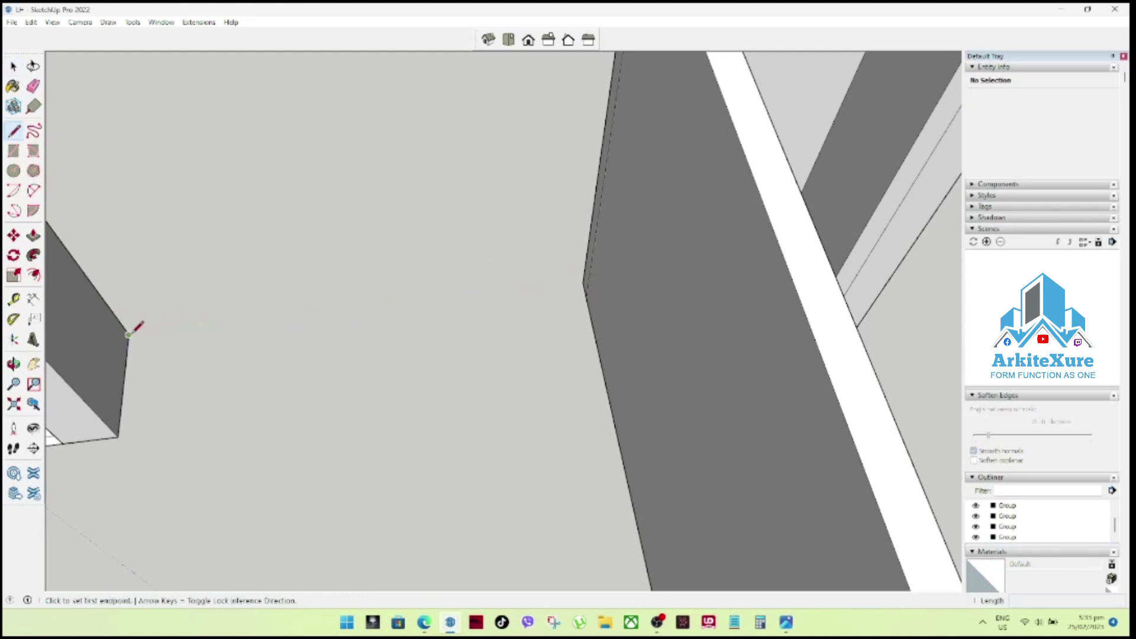
{"action": "left_click", "coordinate": [128, 335]}
{"action": "left_click", "coordinate": [582, 283]}
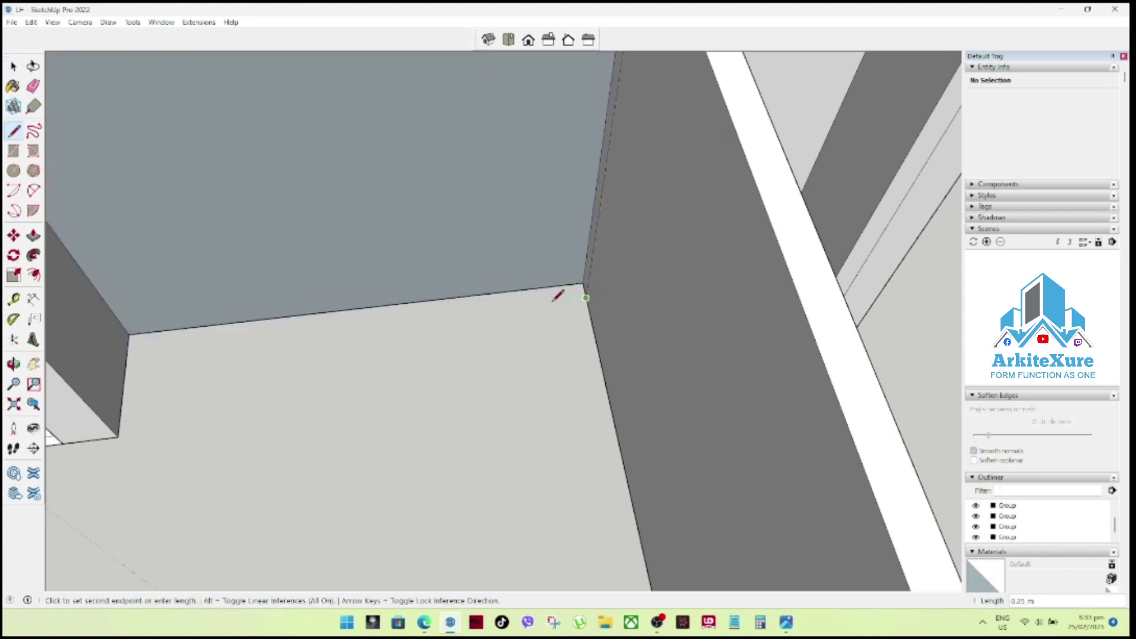
{"action": "left_click", "coordinate": [127, 351]}
{"action": "key", "text": "space"}
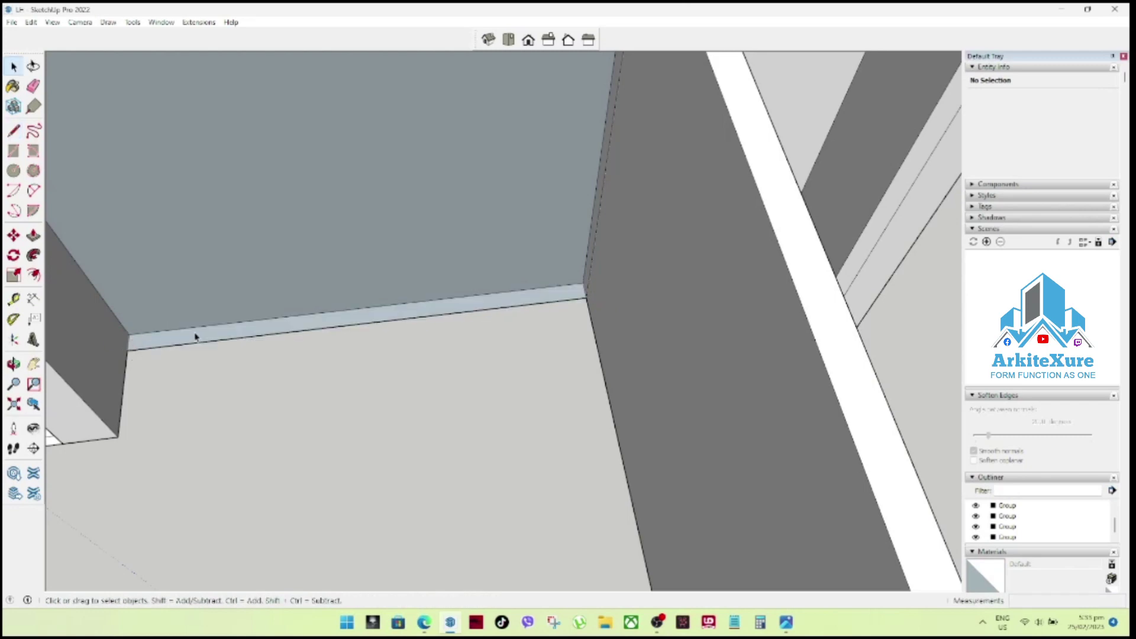
{"action": "key", "text": "Delete"}
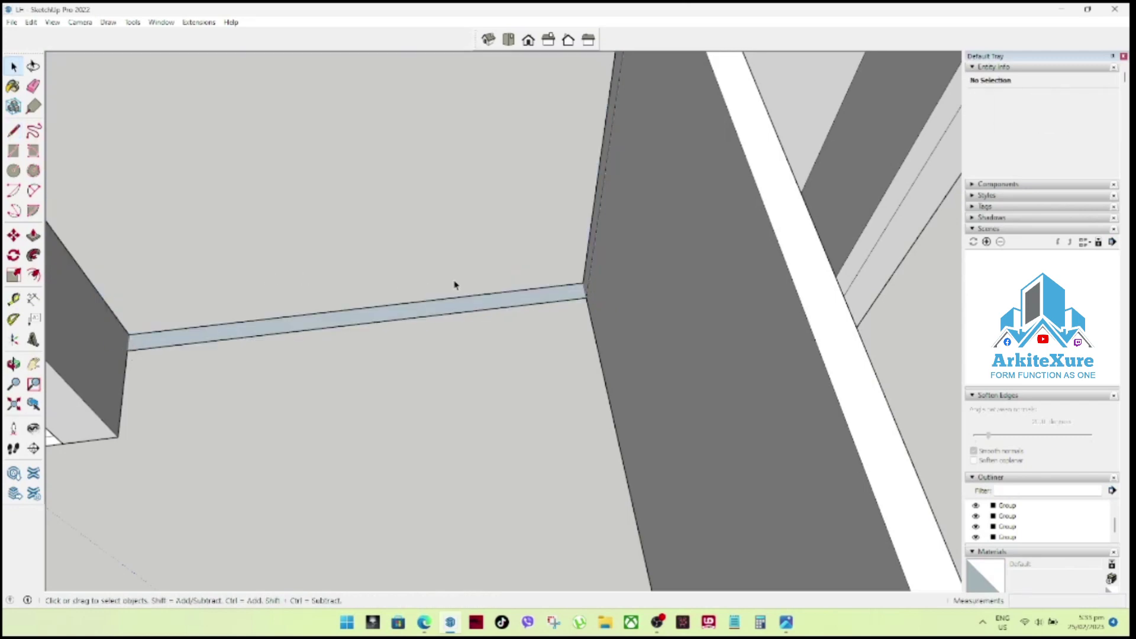
Draw three short cross lines dividing the sill strip into four segments.
{"action": "key", "text": "l"}
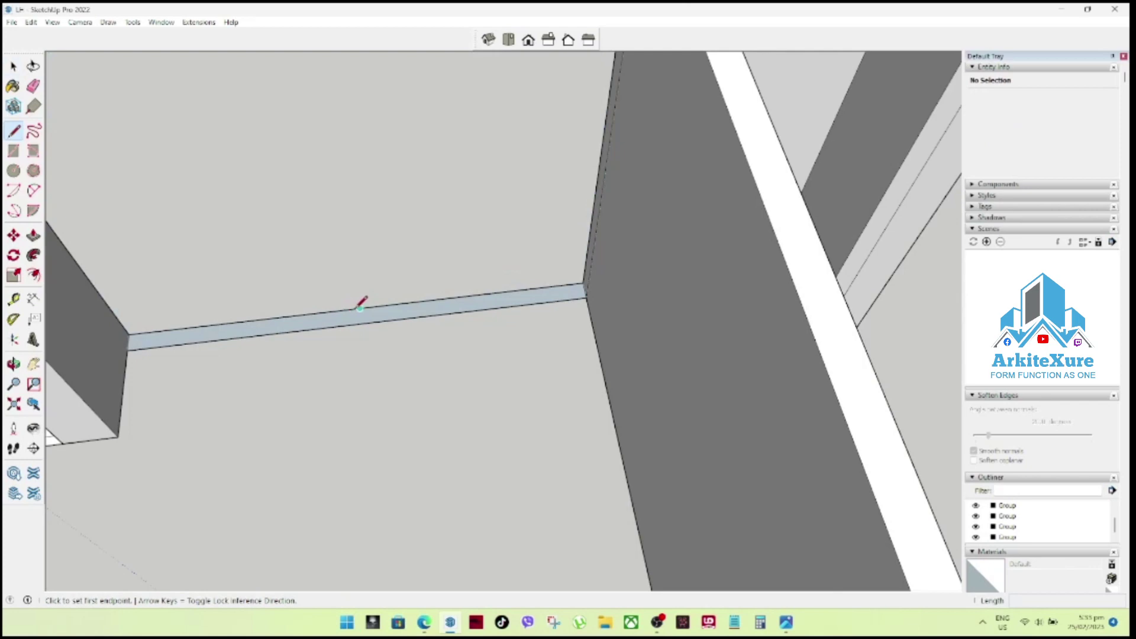
{"action": "left_click", "coordinate": [360, 307]}
{"action": "left_click", "coordinate": [245, 322]}
{"action": "left_click", "coordinate": [474, 295]}
{"action": "key", "text": "space"}
Select the room's vertical corner edge and orbit out to view the walls from above.
{"action": "mouse_move", "coordinate": [471, 315]}
{"action": "middle_mouse_down"}
{"action": "mouse_move", "coordinate": [584, 299]}
{"action": "mouse_move", "coordinate": [656, 231]}
{"action": "middle_mouse_up"}
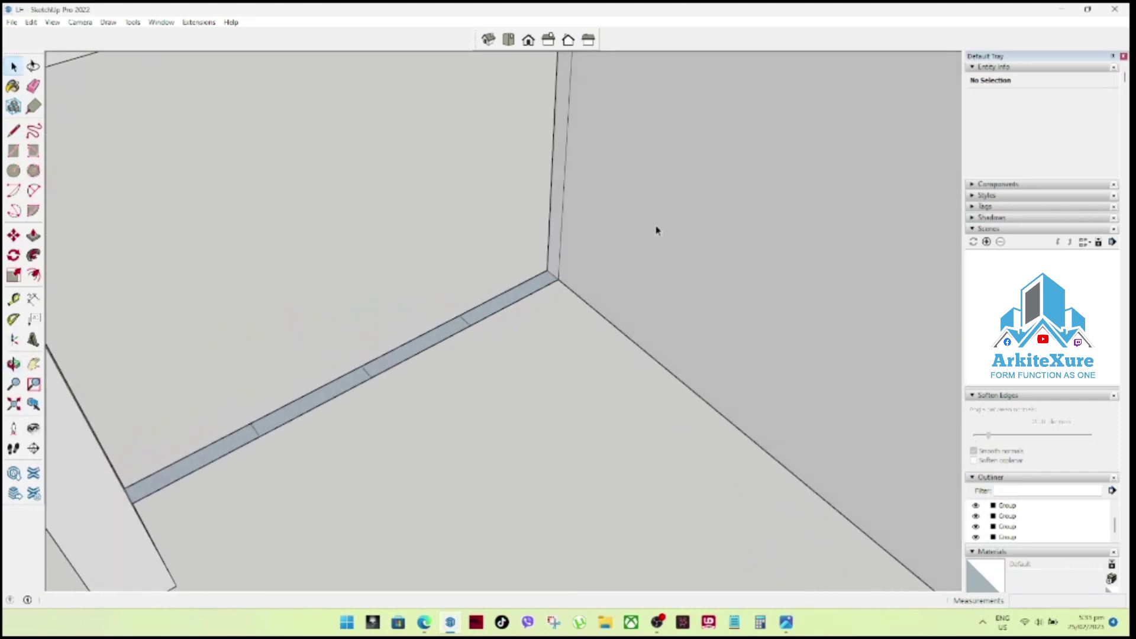
{"action": "left_click", "coordinate": [560, 255]}
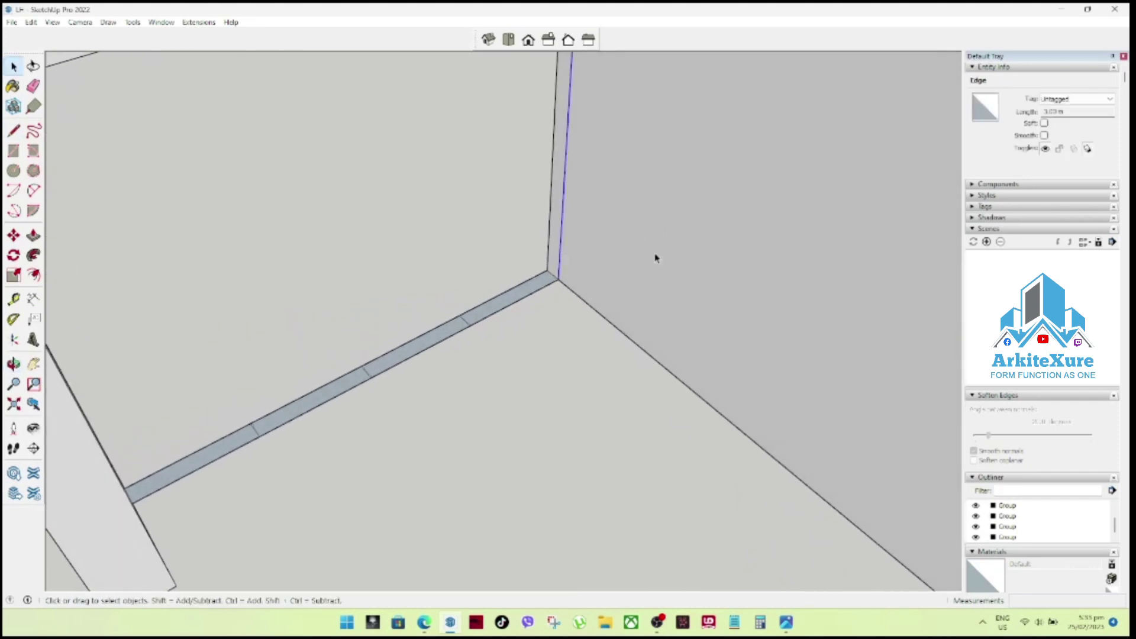
{"action": "scroll", "coordinate": [604, 266], "scroll_direction": "down", "scroll_amount": 3}
{"action": "scroll", "coordinate": [598, 283], "scroll_direction": "down", "scroll_amount": 2}
{"action": "mouse_move", "coordinate": [598, 283]}
{"action": "middle_mouse_down"}
{"action": "mouse_move", "coordinate": [563, 257]}
{"action": "mouse_move", "coordinate": [312, 236]}
{"action": "mouse_move", "coordinate": [252, 248]}
{"action": "mouse_move", "coordinate": [362, 308]}
{"action": "middle_mouse_up"}
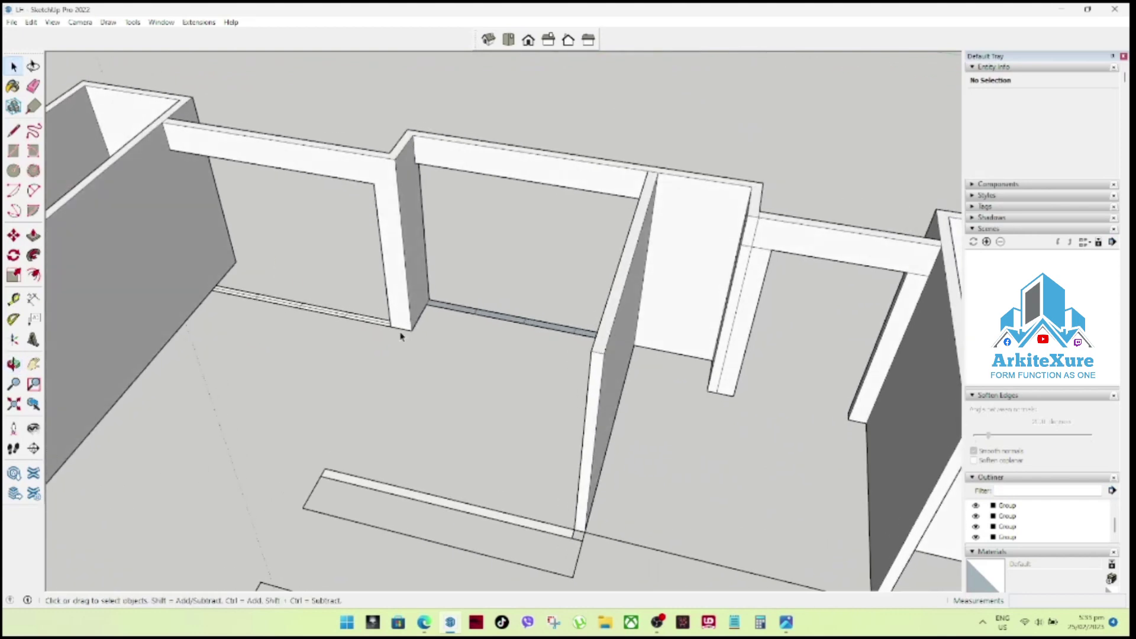
Delete the stray edge and floor strip.
{"action": "mouse_move", "coordinate": [626, 370]}
{"action": "left_mouse_down"}
{"action": "mouse_move", "coordinate": [814, 380]}
{"action": "mouse_move", "coordinate": [938, 436]}
{"action": "left_mouse_up"}
{"action": "key", "text": "space"}
{"action": "scroll", "coordinate": [659, 428], "scroll_direction": "up", "scroll_amount": 3}
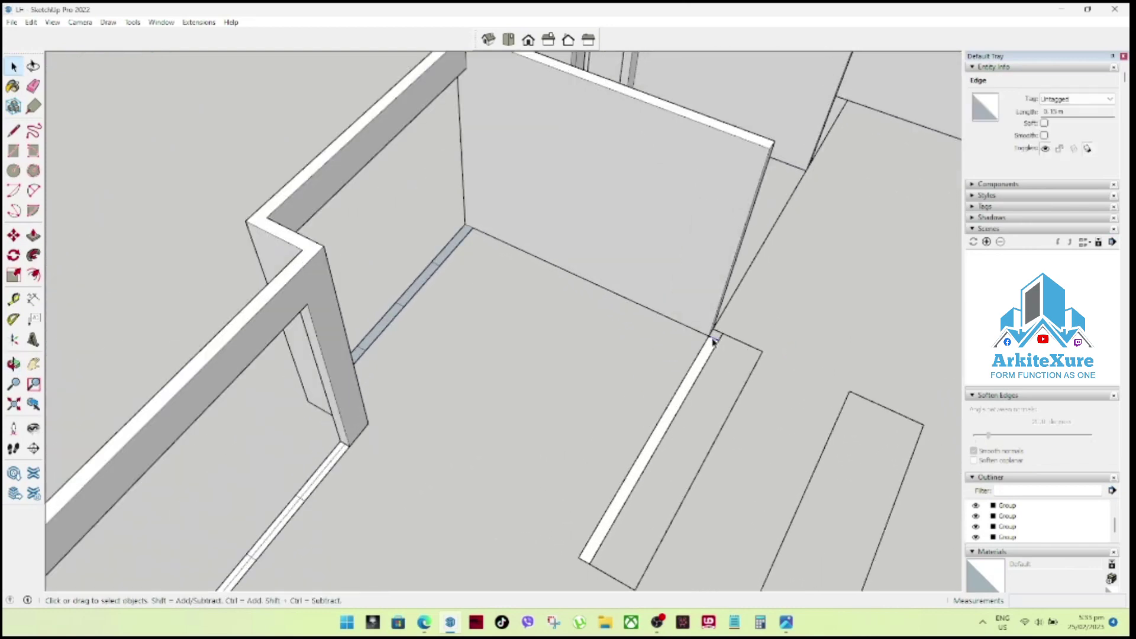
{"action": "key", "text": "Delete"}
{"action": "middle_click_drag", "start_coordinate": [708, 357], "coordinate": [457, 342]}
{"action": "scroll", "coordinate": [664, 445], "scroll_direction": "up", "scroll_amount": 1}
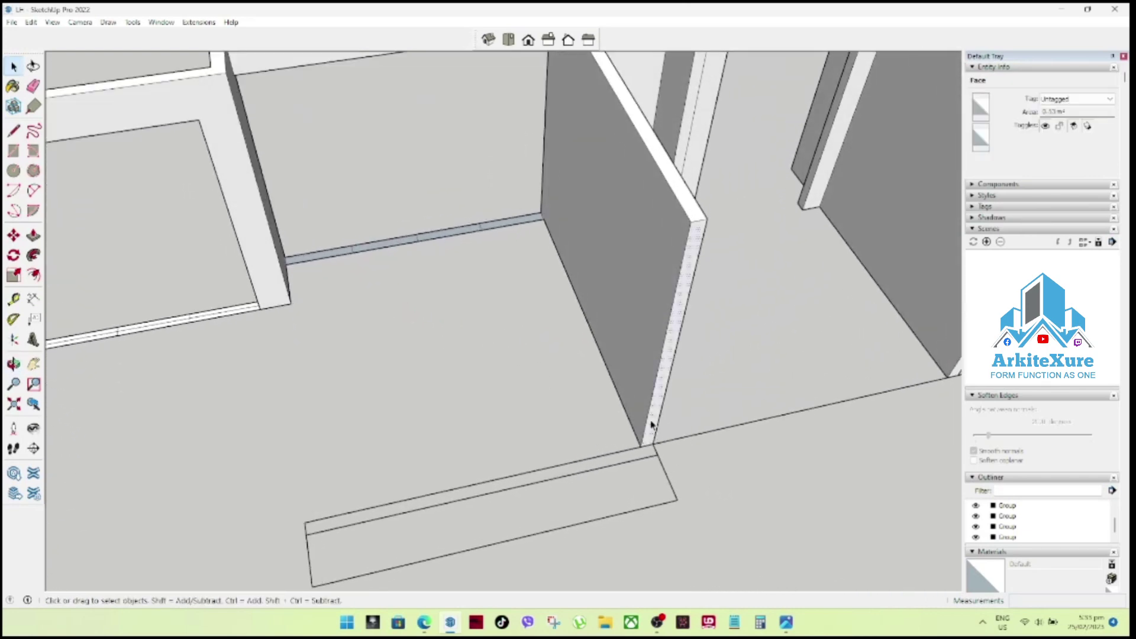
Push/Pull the partition wall's end face to extend the wall.
{"action": "key", "text": "p"}
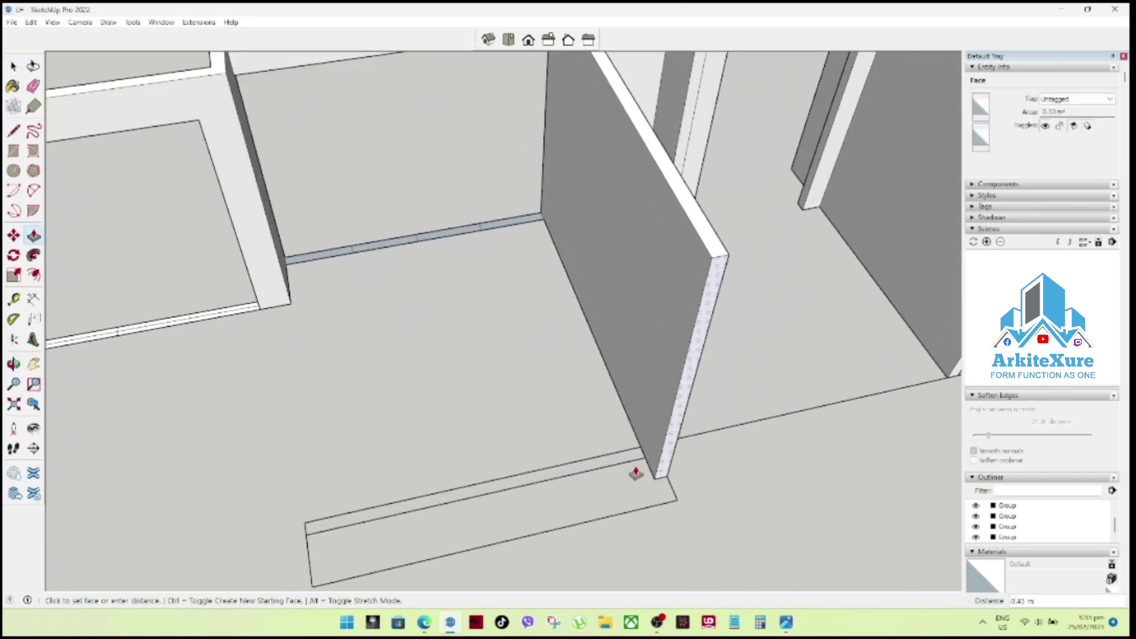
{"action": "left_click", "coordinate": [636, 464]}
{"action": "key", "text": "space"}
{"action": "middle_click_drag", "start_coordinate": [690, 448], "coordinate": [700, 425]}
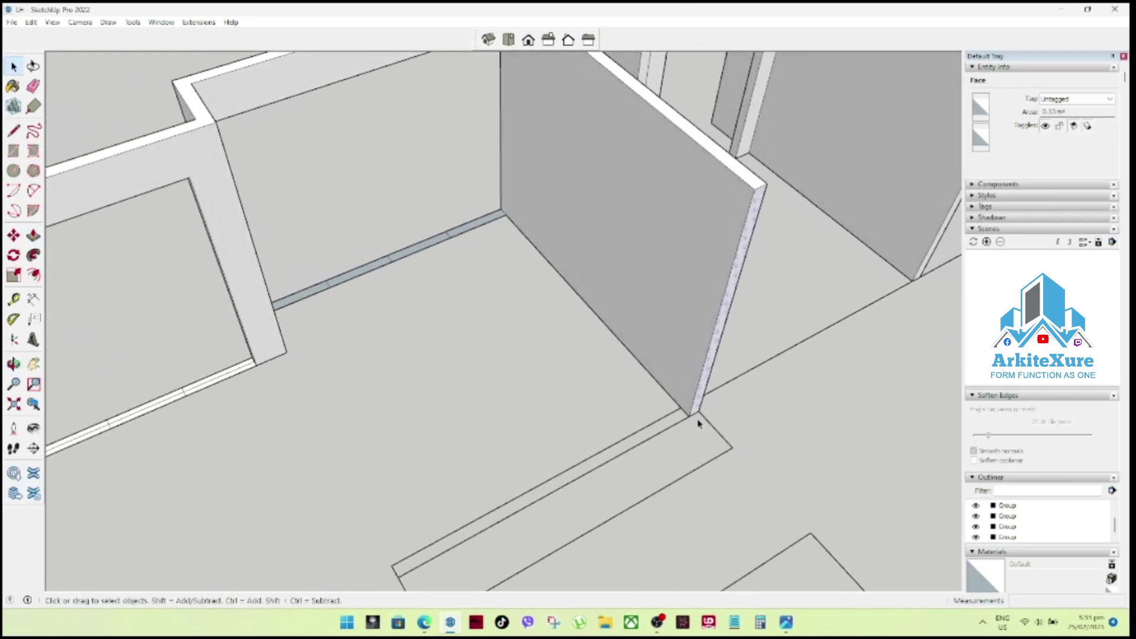
Copy the wall's end edge 0.15 m over and pull the new strip out as a return wall.
{"action": "left_click", "coordinate": [692, 413]}
{"action": "key", "text": "m"}
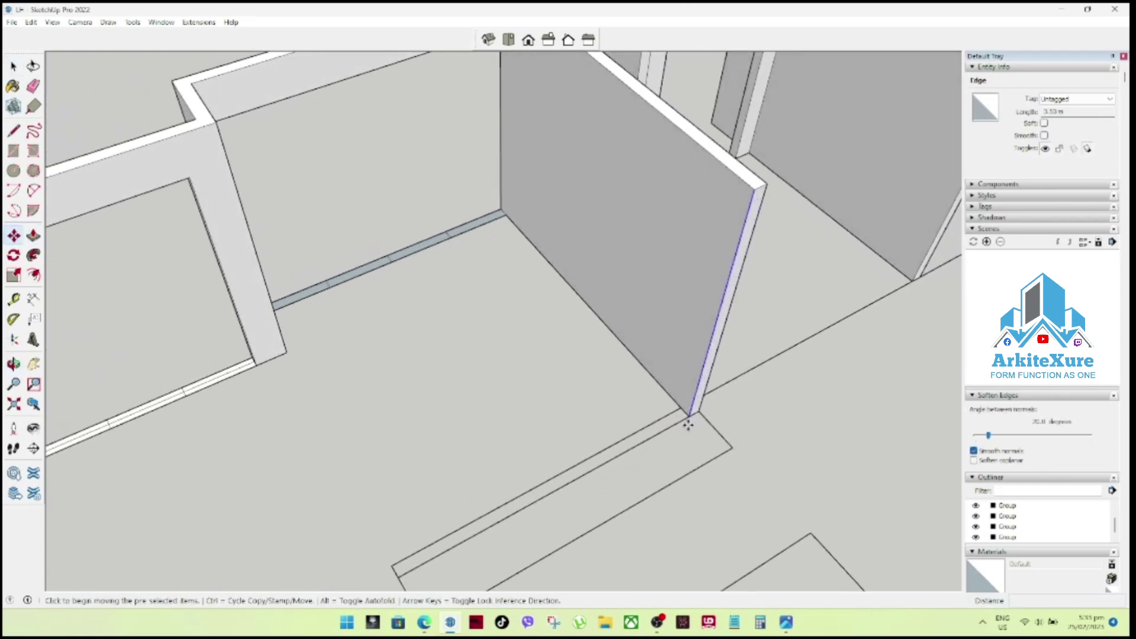
{"action": "key", "text": "ctrl"}
{"action": "left_click", "coordinate": [686, 415]}
{"action": "key", "text": "space"}
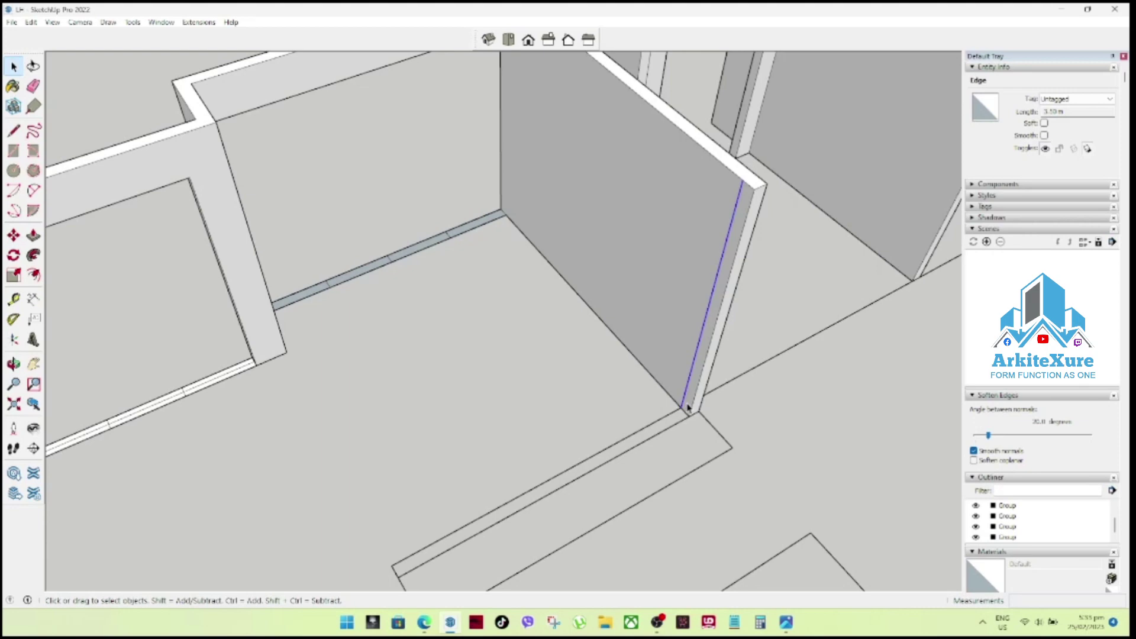
{"action": "left_click", "coordinate": [688, 408]}
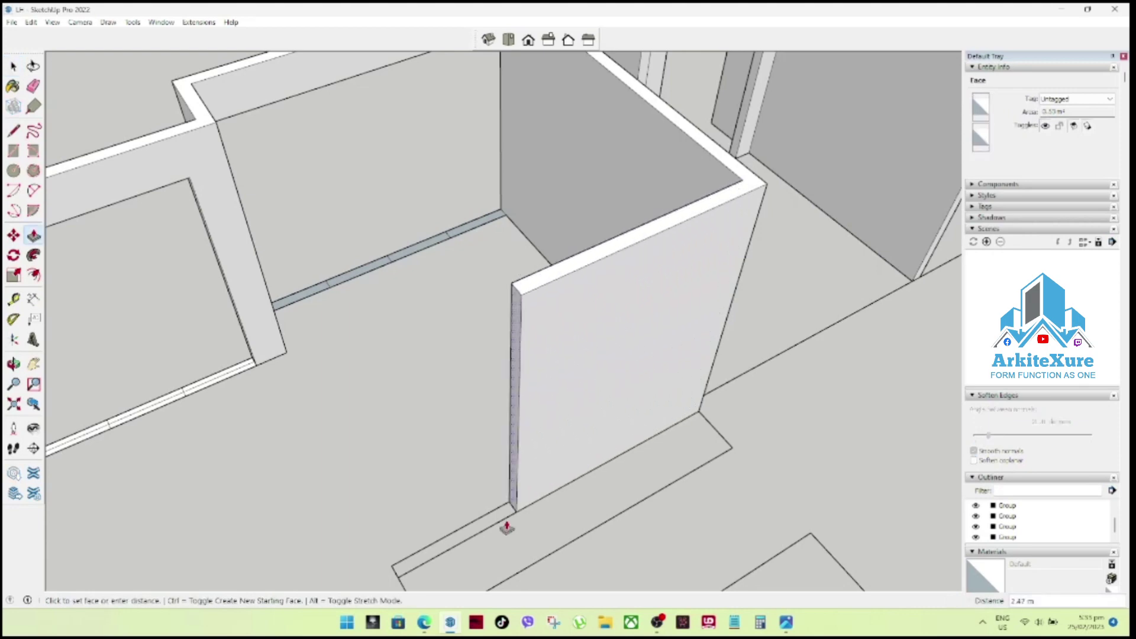
{"action": "left_click", "coordinate": [403, 580]}
{"action": "key", "text": "space"}
Orbit and zoom around the floor plan to review the extended walls.
{"action": "middle_click_drag", "start_coordinate": [448, 499], "coordinate": [756, 505]}
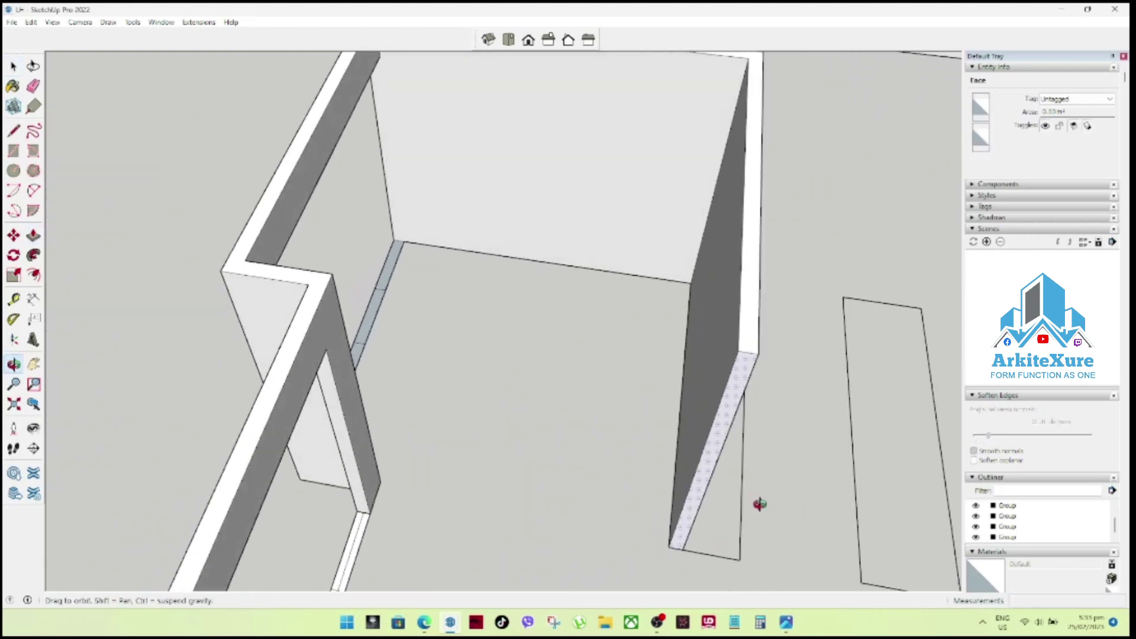
{"action": "scroll", "coordinate": [467, 456], "scroll_direction": "down", "scroll_amount": 2}
{"action": "scroll", "coordinate": [482, 449], "scroll_direction": "down", "scroll_amount": 2}
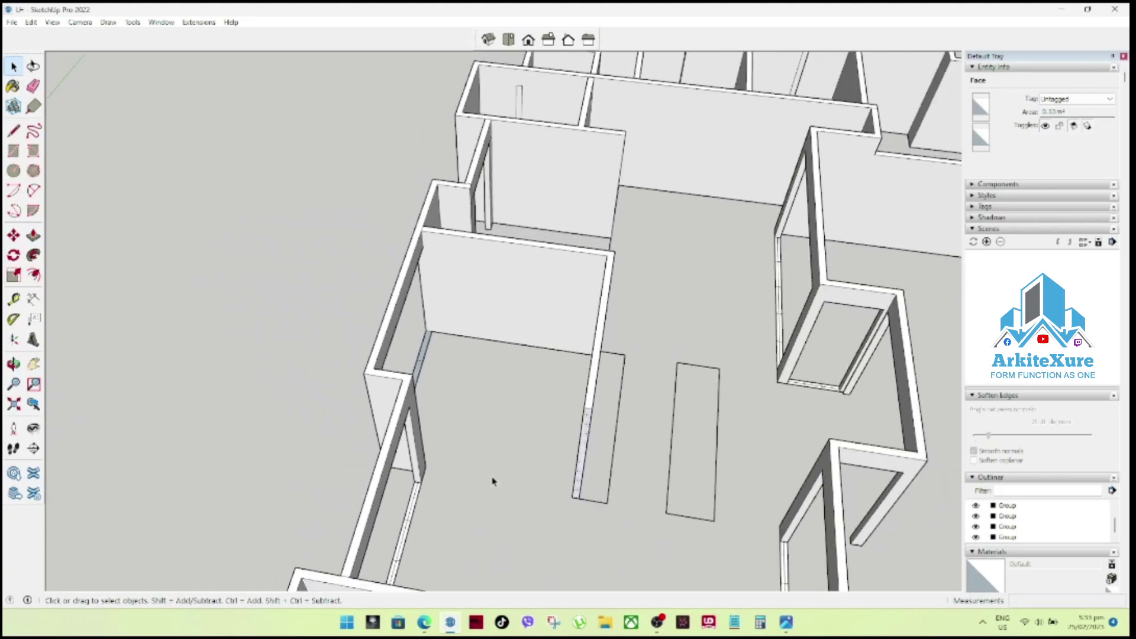
{"action": "scroll", "coordinate": [495, 474], "scroll_direction": "down", "scroll_amount": 2}
{"action": "mouse_move", "coordinate": [479, 438]}
{"action": "middle_mouse_down"}
{"action": "mouse_move", "coordinate": [426, 355]}
{"action": "mouse_move", "coordinate": [399, 455]}
{"action": "mouse_move", "coordinate": [304, 457]}
{"action": "mouse_move", "coordinate": [208, 426]}
{"action": "mouse_move", "coordinate": [185, 390]}
{"action": "mouse_move", "coordinate": [349, 414]}
{"action": "mouse_move", "coordinate": [460, 357]}
{"action": "mouse_move", "coordinate": [582, 467]}
{"action": "mouse_move", "coordinate": [574, 489]}
{"action": "mouse_move", "coordinate": [307, 507]}
{"action": "mouse_move", "coordinate": [515, 418]}
{"action": "mouse_move", "coordinate": [566, 462]}
{"action": "mouse_move", "coordinate": [315, 444]}
{"action": "mouse_move", "coordinate": [382, 349]}
{"action": "mouse_move", "coordinate": [279, 333]}
{"action": "mouse_move", "coordinate": [393, 363]}
{"action": "mouse_move", "coordinate": [421, 389]}
{"action": "mouse_move", "coordinate": [432, 424]}
{"action": "mouse_move", "coordinate": [459, 418]}
{"action": "mouse_move", "coordinate": [436, 324]}
{"action": "mouse_move", "coordinate": [494, 370]}
{"action": "mouse_move", "coordinate": [602, 401]}
{"action": "mouse_move", "coordinate": [680, 393]}
{"action": "mouse_move", "coordinate": [489, 431]}
{"action": "middle_mouse_up"}
{"action": "scroll", "coordinate": [519, 421], "scroll_direction": "down", "scroll_amount": 2}
{"action": "scroll", "coordinate": [522, 421], "scroll_direction": "down", "scroll_amount": 2}
{"action": "scroll", "coordinate": [488, 431], "scroll_direction": "up", "scroll_amount": 2}
Draw a line at the top wall corner and delete the unwanted face covering the rooms.
{"action": "scroll", "coordinate": [456, 401], "scroll_direction": "up", "scroll_amount": 1}
{"action": "scroll", "coordinate": [420, 331], "scroll_direction": "up", "scroll_amount": 2}
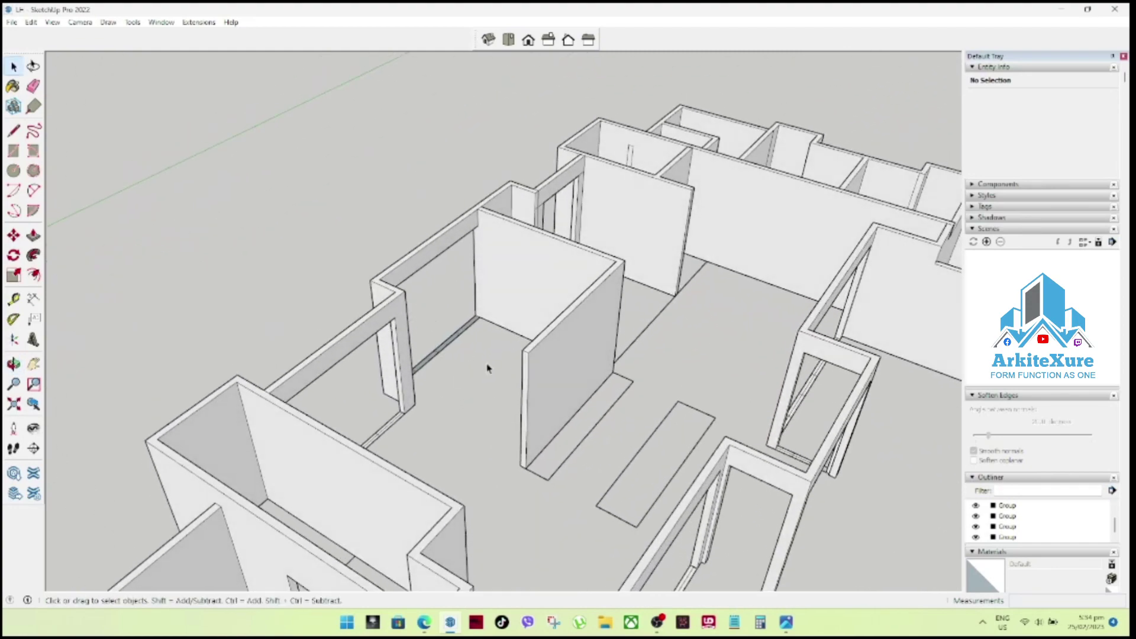
{"action": "left_click", "coordinate": [404, 291]}
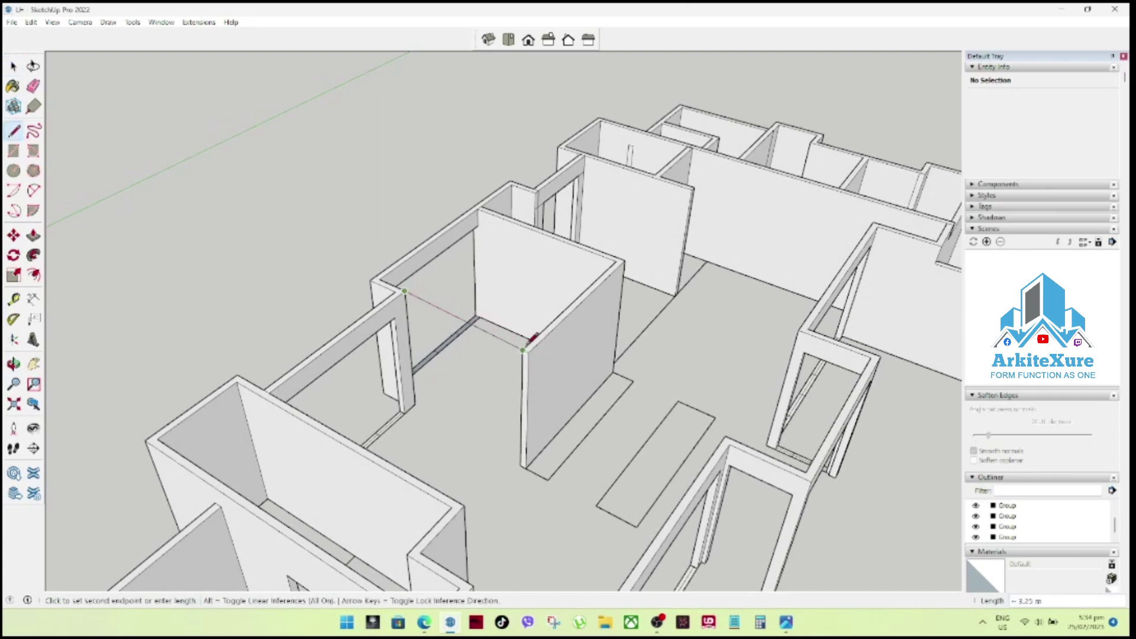
{"action": "left_click", "coordinate": [535, 338]}
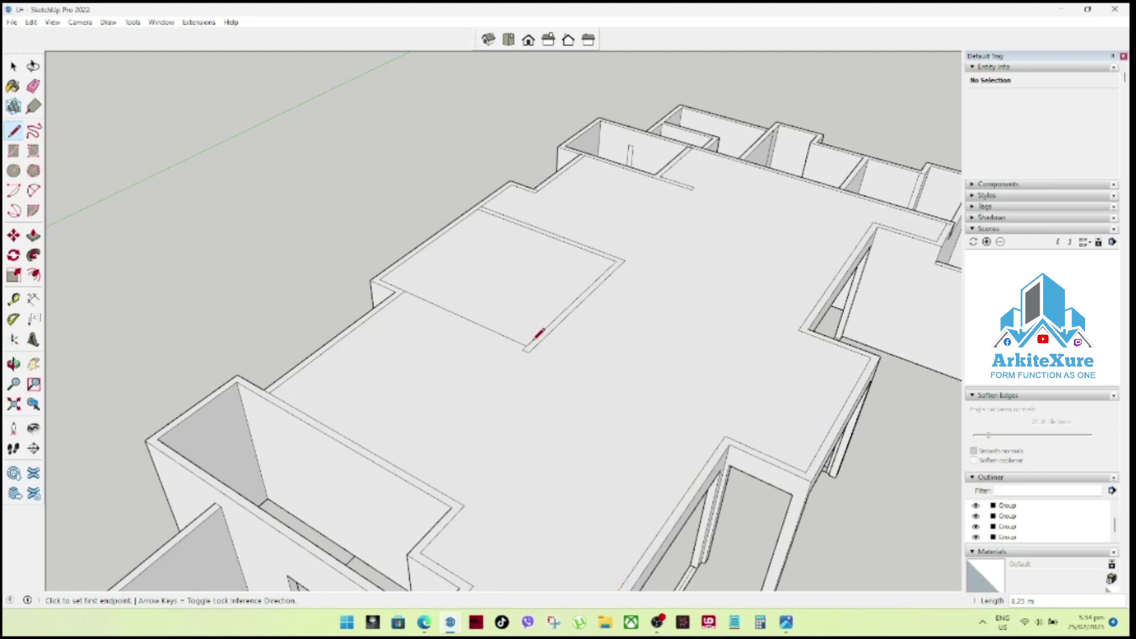
{"action": "key", "text": "space"}
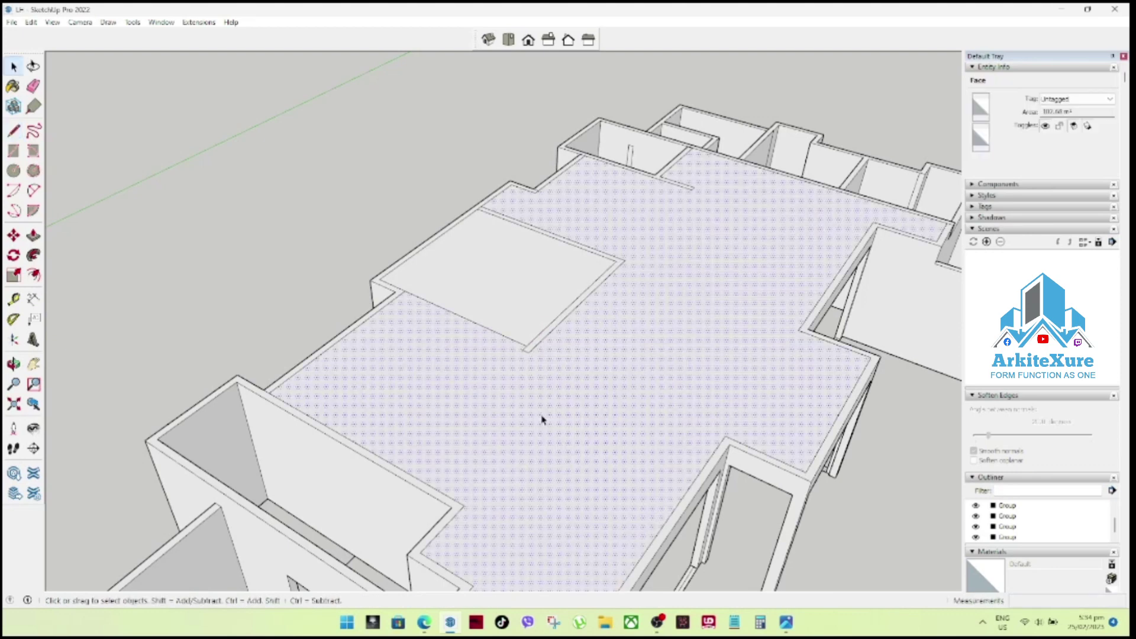
{"action": "key", "text": "Delete"}
{"action": "key", "text": "Delete"}
Draw a line across the top of the room's open side to form the beam face.
{"action": "scroll", "coordinate": [490, 320], "scroll_direction": "up", "scroll_amount": 2}
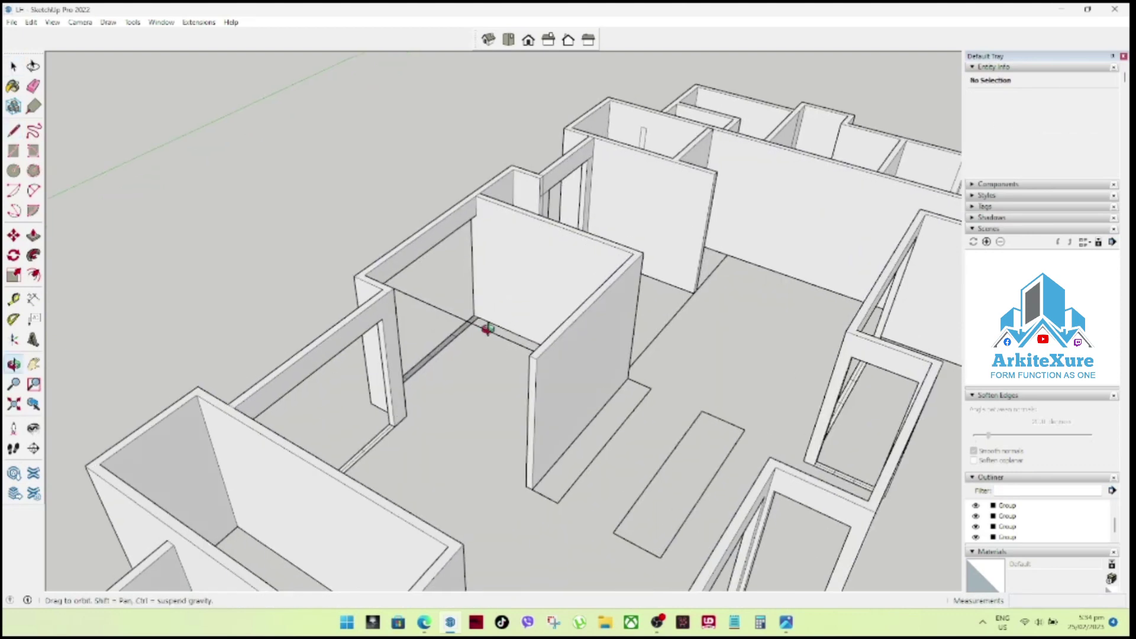
{"action": "scroll", "coordinate": [596, 375], "scroll_direction": "up", "scroll_amount": 3}
{"action": "scroll", "coordinate": [541, 368], "scroll_direction": "up", "scroll_amount": 3}
{"action": "mouse_move", "coordinate": [541, 368]}
{"action": "middle_mouse_down"}
{"action": "mouse_move", "coordinate": [609, 403]}
{"action": "mouse_move", "coordinate": [598, 423]}
{"action": "middle_mouse_up"}
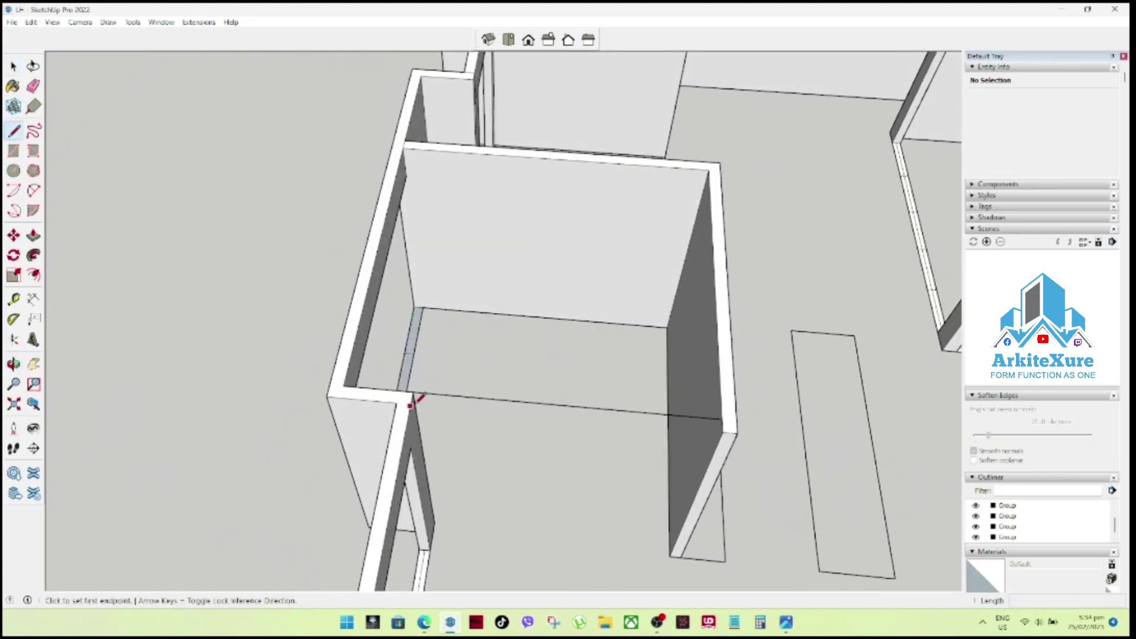
{"action": "left_click", "coordinate": [723, 432]}
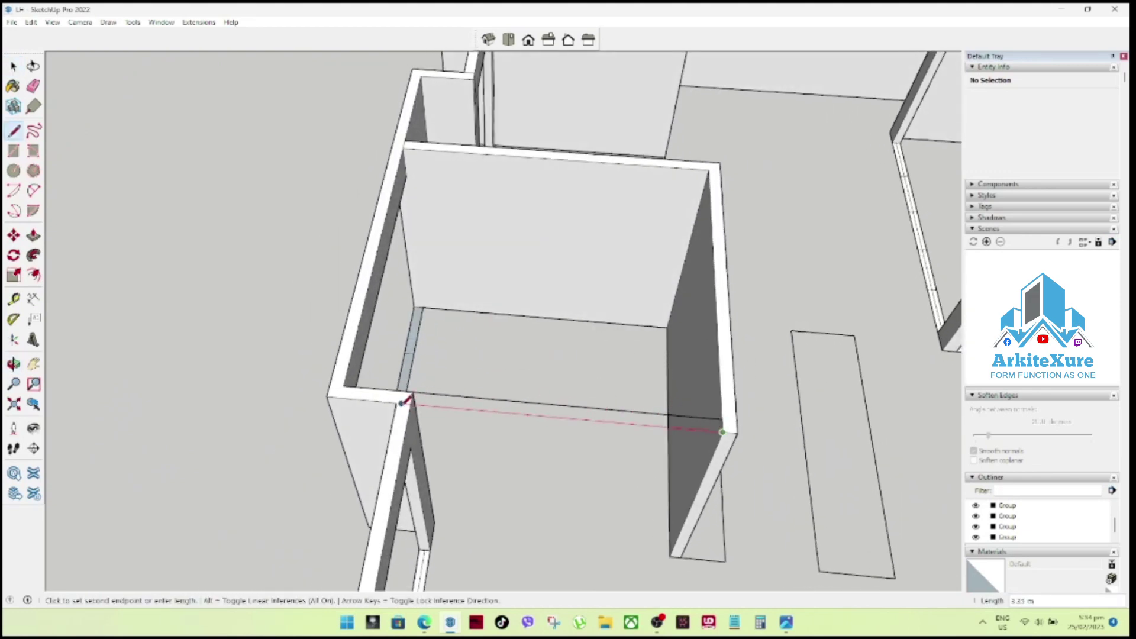
{"action": "left_click", "coordinate": [402, 403]}
{"action": "key", "text": "space"}
Push the beam face down 0.30 m to deepen the beam.
{"action": "mouse_move", "coordinate": [459, 455]}
{"action": "middle_mouse_down"}
{"action": "mouse_move", "coordinate": [535, 452]}
{"action": "mouse_move", "coordinate": [553, 388]}
{"action": "mouse_move", "coordinate": [535, 352]}
{"action": "mouse_move", "coordinate": [541, 299]}
{"action": "middle_mouse_up"}
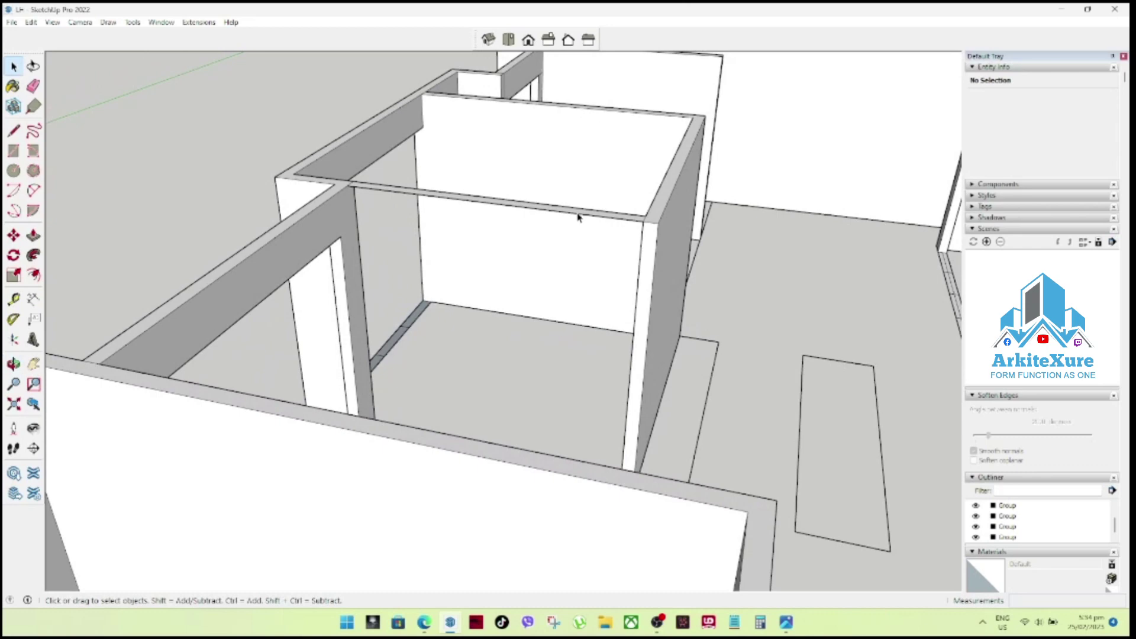
{"action": "key", "text": "p"}
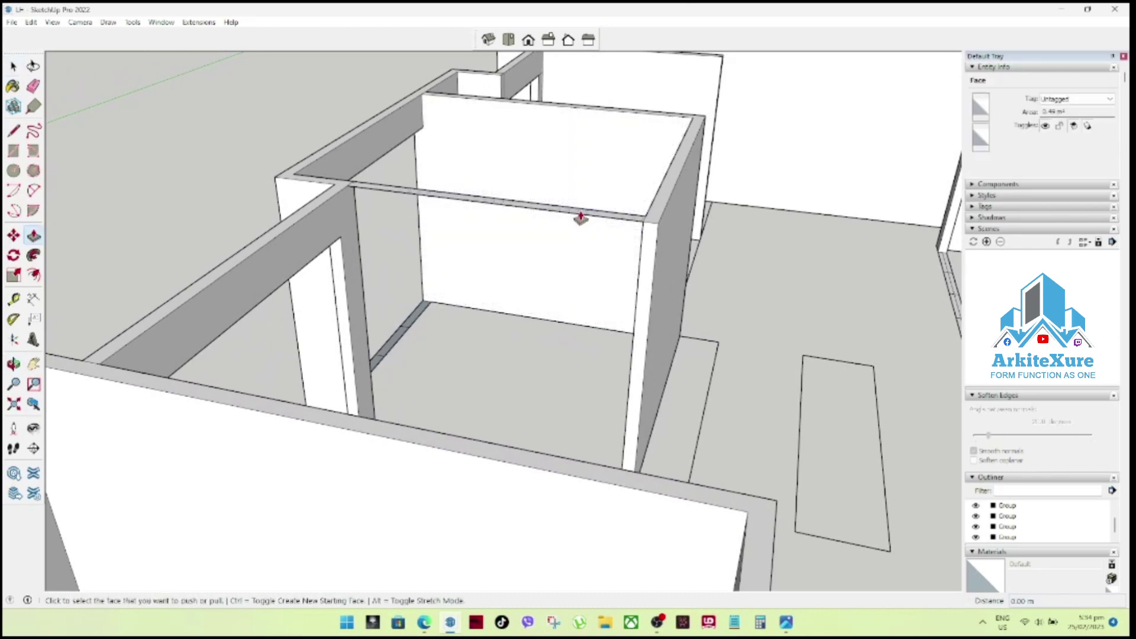
{"action": "left_click", "coordinate": [581, 219]}
{"action": "mouse_move", "coordinate": [341, 249]}
{"action": "middle_mouse_down"}
{"action": "mouse_move", "coordinate": [514, 264]}
{"action": "mouse_move", "coordinate": [725, 246]}
{"action": "mouse_move", "coordinate": [941, 325]}
{"action": "mouse_move", "coordinate": [1081, 283]}
{"action": "mouse_move", "coordinate": [381, 388]}
{"action": "mouse_move", "coordinate": [340, 372]}
{"action": "mouse_move", "coordinate": [375, 357]}
{"action": "mouse_move", "coordinate": [489, 386]}
{"action": "mouse_move", "coordinate": [441, 409]}
{"action": "mouse_move", "coordinate": [367, 388]}
{"action": "middle_mouse_up"}
{"action": "scroll", "coordinate": [374, 358], "scroll_direction": "down", "scroll_amount": 4}
{"action": "scroll", "coordinate": [441, 409], "scroll_direction": "up", "scroll_amount": 3}
{"action": "scroll", "coordinate": [437, 390], "scroll_direction": "up", "scroll_amount": 3}
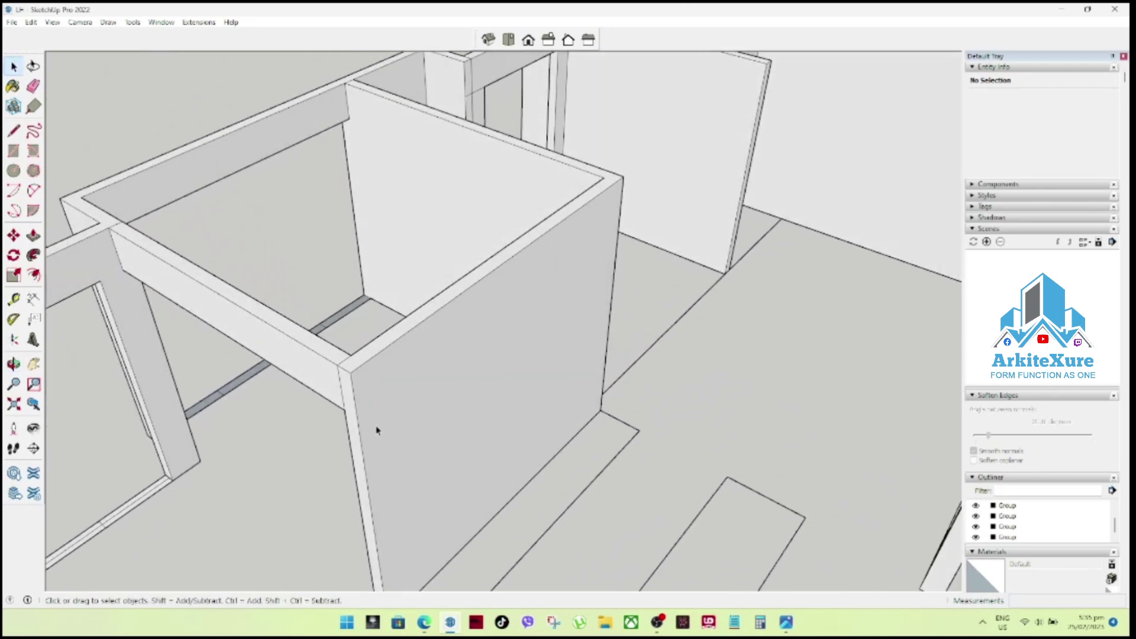
Remove the short edge at the beam's end so it spans across the plan.
{"action": "left_click", "coordinate": [346, 409]}
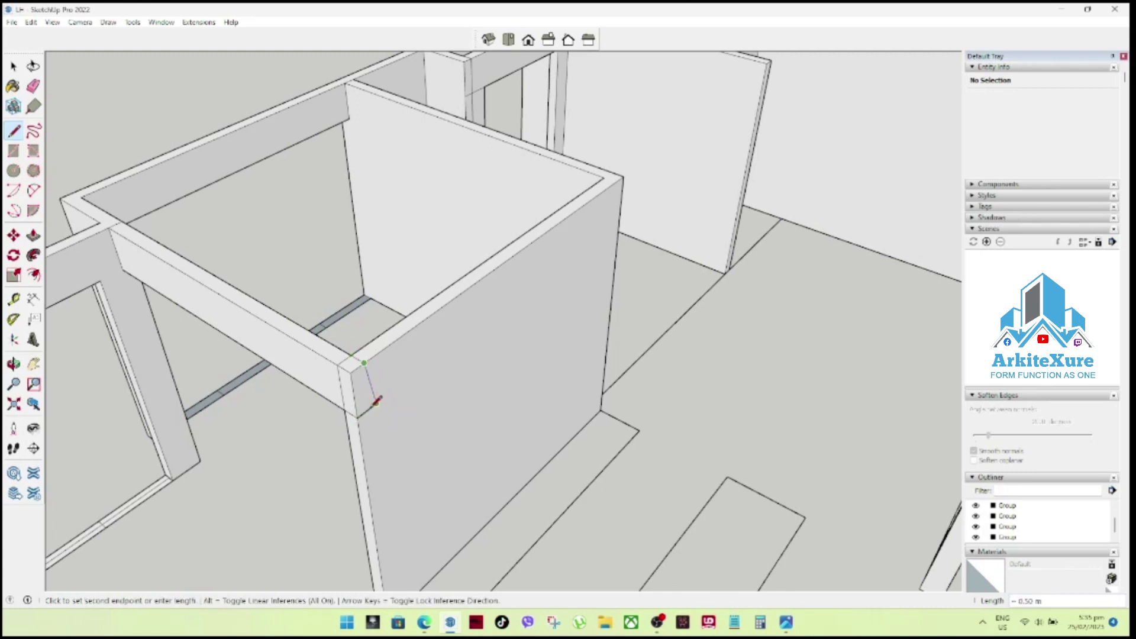
{"action": "key", "text": "space"}
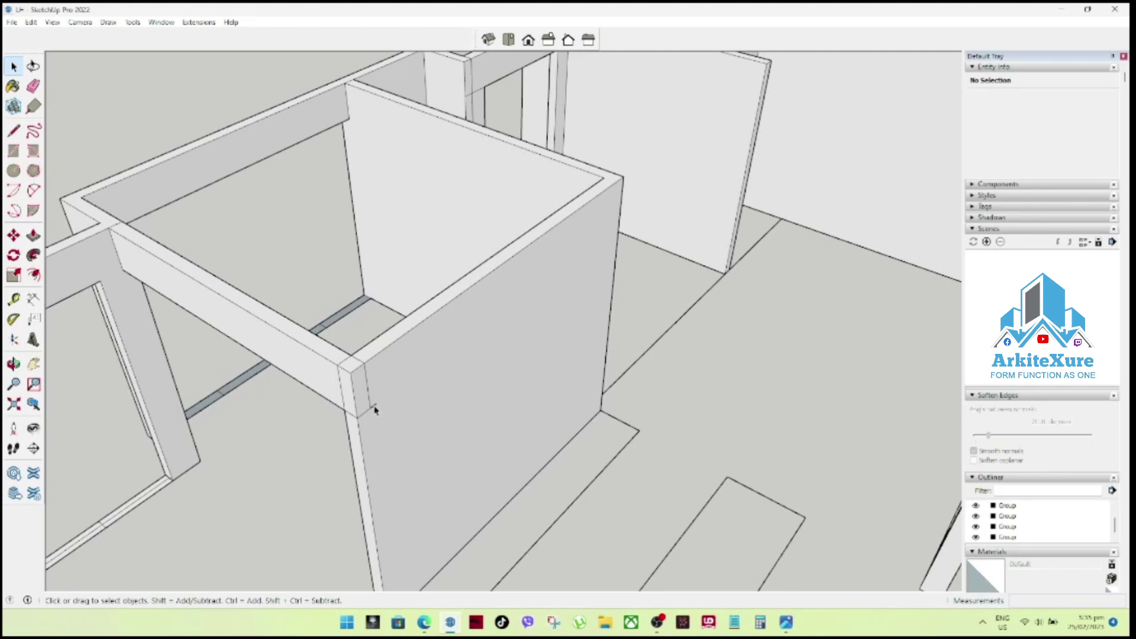
{"action": "left_click", "coordinate": [374, 407]}
{"action": "key", "text": "Delete"}
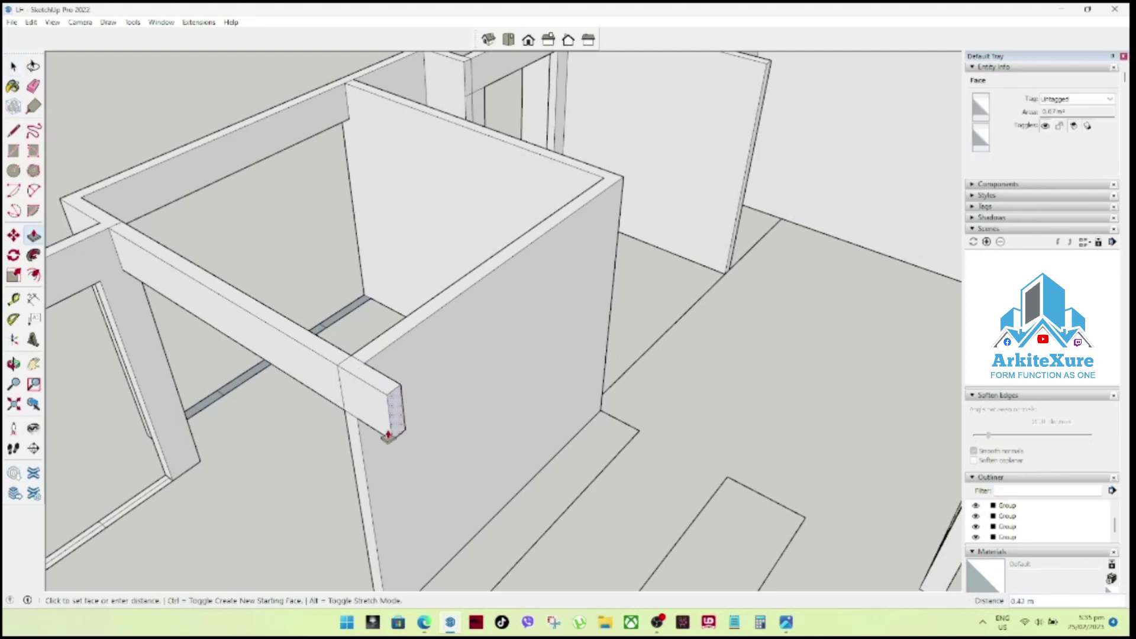
{"action": "scroll", "coordinate": [389, 436], "scroll_direction": "down", "scroll_amount": 5}
{"action": "scroll", "coordinate": [438, 447], "scroll_direction": "down", "scroll_amount": 2}
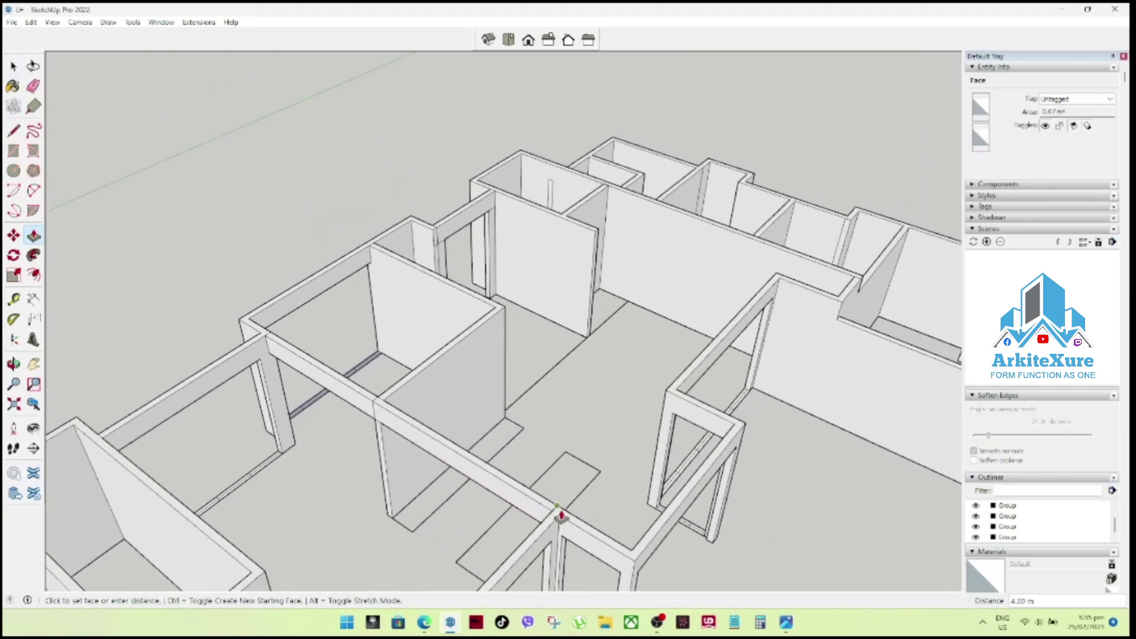
{"action": "mouse_move", "coordinate": [558, 515]}
{"action": "middle_mouse_down"}
{"action": "mouse_move", "coordinate": [639, 494]}
{"action": "mouse_move", "coordinate": [731, 360]}
{"action": "mouse_move", "coordinate": [629, 411]}
{"action": "mouse_move", "coordinate": [655, 484]}
{"action": "middle_mouse_up"}
Select the stray vertical edges under the beam, then clear the selection.
{"action": "scroll", "coordinate": [465, 432], "scroll_direction": "up", "scroll_amount": 2}
{"action": "left_click", "coordinate": [461, 425]}
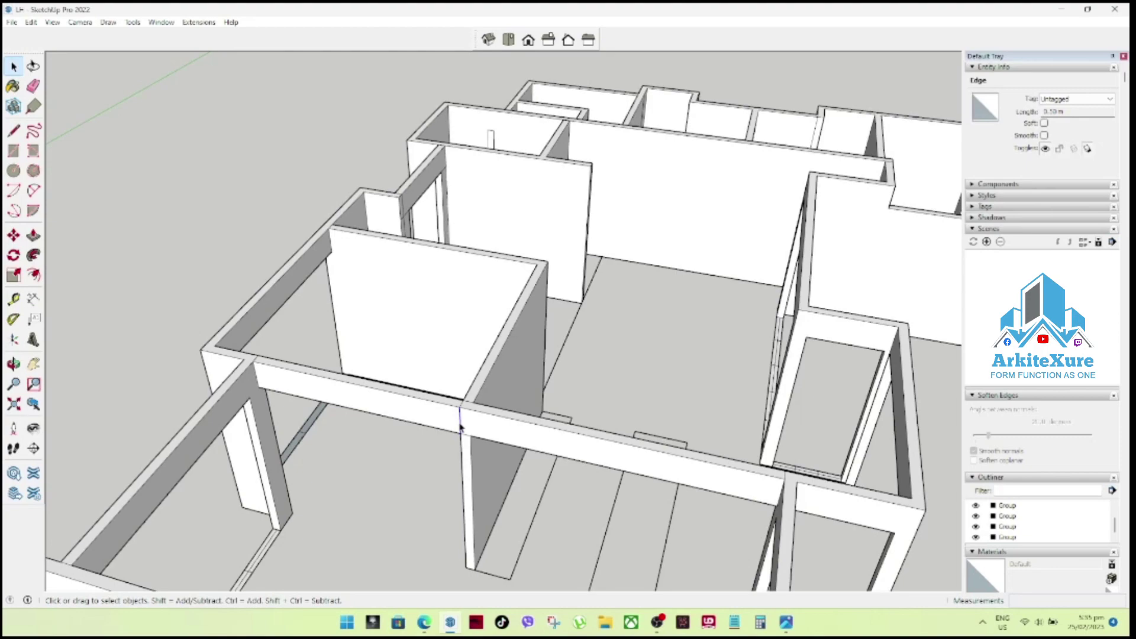
{"action": "key", "text": "Escape"}
{"action": "left_click", "coordinate": [463, 406]}
{"action": "key", "text": "Escape"}
Orbit and zoom to a steeper view of the walls and the beam junction.
{"action": "mouse_move", "coordinate": [509, 411]}
{"action": "middle_mouse_down"}
{"action": "mouse_move", "coordinate": [213, 465]}
{"action": "mouse_move", "coordinate": [119, 444]}
{"action": "mouse_move", "coordinate": [340, 375]}
{"action": "mouse_move", "coordinate": [452, 379]}
{"action": "mouse_move", "coordinate": [553, 335]}
{"action": "middle_mouse_up"}
{"action": "scroll", "coordinate": [515, 401], "scroll_direction": "down", "scroll_amount": 3}
{"action": "scroll", "coordinate": [515, 401], "scroll_direction": "down", "scroll_amount": 3}
{"action": "scroll", "coordinate": [515, 402], "scroll_direction": "up", "scroll_amount": 3}
{"action": "mouse_move", "coordinate": [500, 469]}
{"action": "middle_mouse_down"}
{"action": "mouse_move", "coordinate": [367, 426]}
{"action": "mouse_move", "coordinate": [482, 487]}
{"action": "mouse_move", "coordinate": [356, 519]}
{"action": "mouse_move", "coordinate": [388, 408]}
{"action": "mouse_move", "coordinate": [406, 467]}
{"action": "mouse_move", "coordinate": [442, 406]}
{"action": "mouse_move", "coordinate": [840, 244]}
{"action": "middle_mouse_up"}
{"action": "scroll", "coordinate": [375, 434], "scroll_direction": "up", "scroll_amount": 2}
{"action": "scroll", "coordinate": [376, 434], "scroll_direction": "up", "scroll_amount": 1}
{"action": "scroll", "coordinate": [375, 409], "scroll_direction": "up", "scroll_amount": 2}
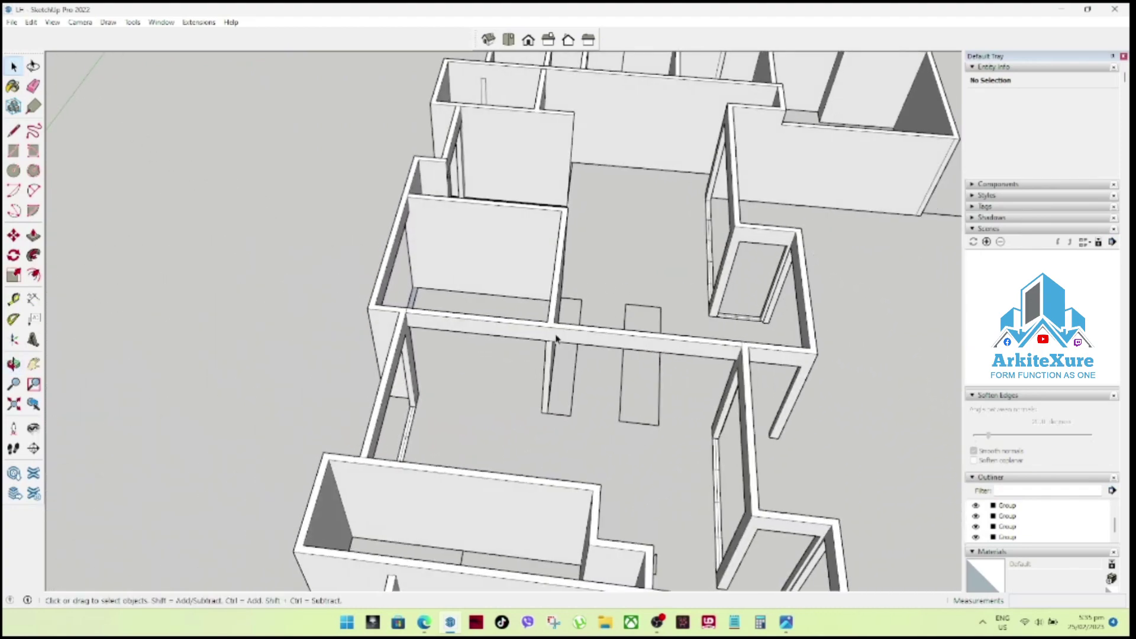
{"action": "scroll", "coordinate": [557, 336], "scroll_direction": "up", "scroll_amount": 1}
{"action": "scroll", "coordinate": [558, 346], "scroll_direction": "up", "scroll_amount": 2}
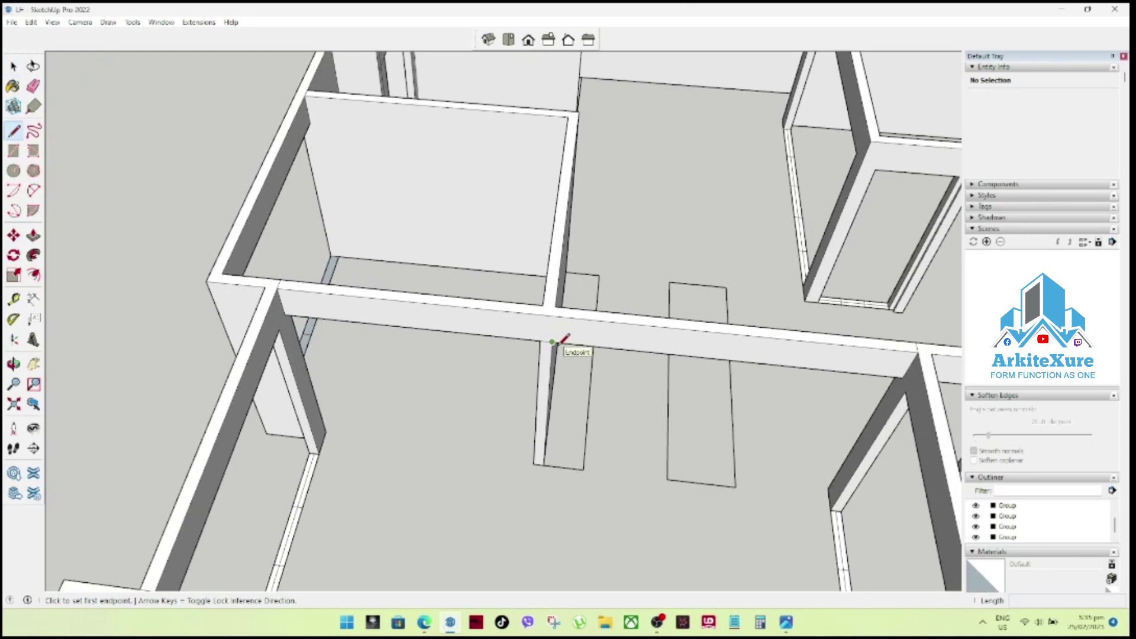
Try a line at the beam junction, cancel it, and orbit to a low-angle beam view.
{"action": "left_click", "coordinate": [552, 342]}
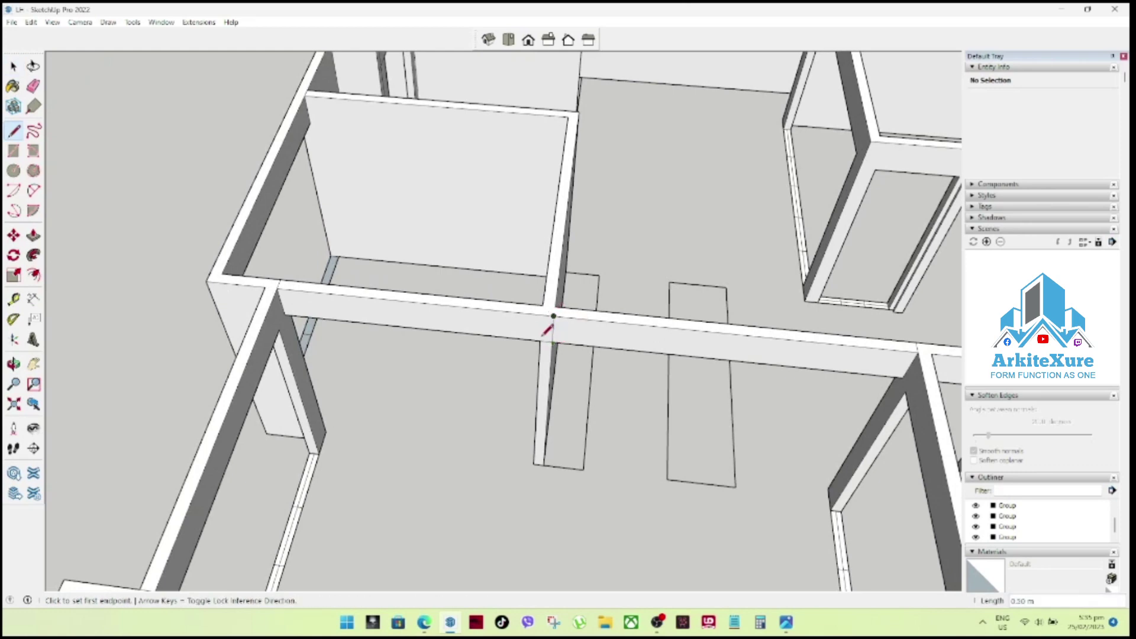
{"action": "key", "text": "space"}
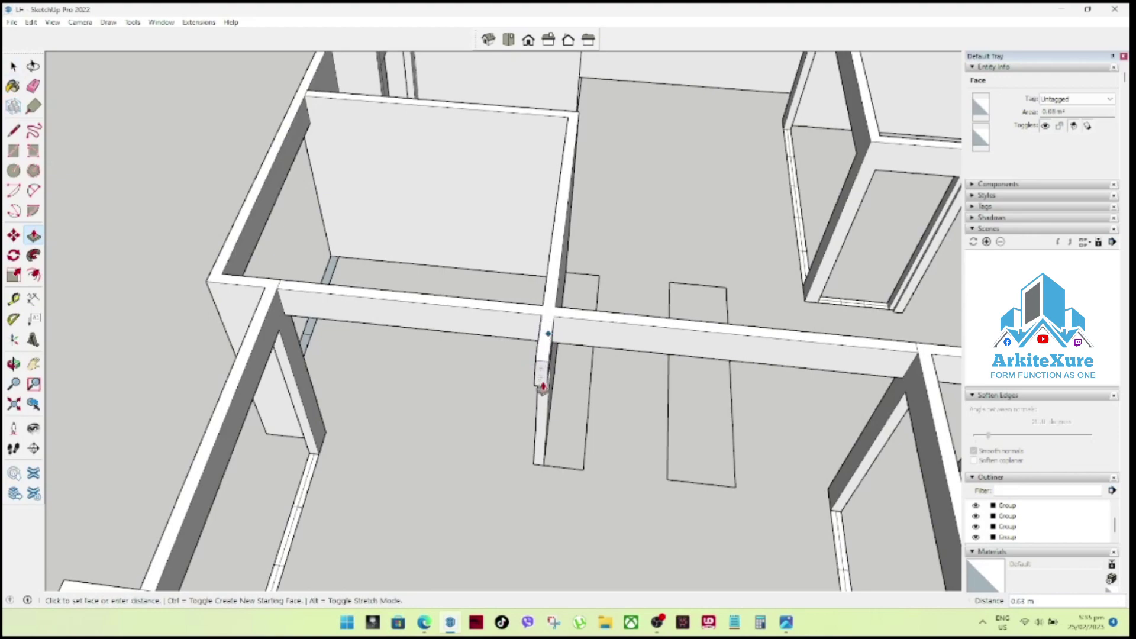
{"action": "scroll", "coordinate": [370, 393], "scroll_direction": "down", "scroll_amount": 2}
{"action": "scroll", "coordinate": [351, 337], "scroll_direction": "down", "scroll_amount": 2}
{"action": "scroll", "coordinate": [330, 388], "scroll_direction": "down", "scroll_amount": 1}
{"action": "scroll", "coordinate": [327, 391], "scroll_direction": "down", "scroll_amount": 2}
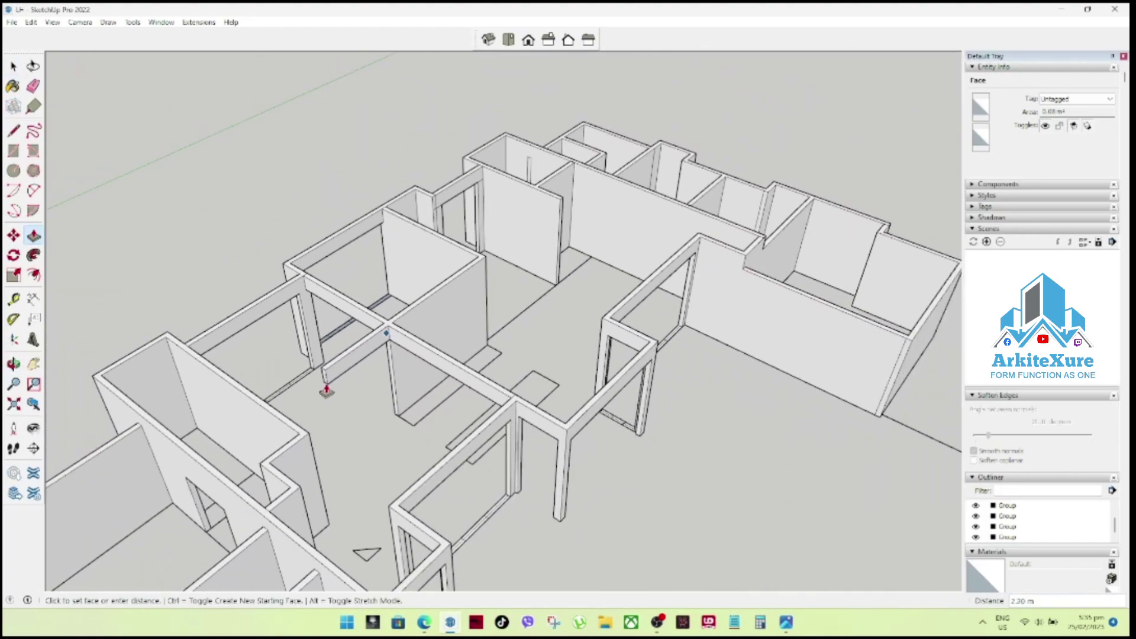
{"action": "mouse_move", "coordinate": [195, 468]}
{"action": "middle_mouse_down"}
{"action": "mouse_move", "coordinate": [503, 322]}
{"action": "mouse_move", "coordinate": [497, 283]}
{"action": "mouse_move", "coordinate": [482, 286]}
{"action": "mouse_move", "coordinate": [431, 398]}
{"action": "mouse_move", "coordinate": [221, 464]}
{"action": "mouse_move", "coordinate": [414, 438]}
{"action": "mouse_move", "coordinate": [263, 437]}
{"action": "mouse_move", "coordinate": [179, 499]}
{"action": "mouse_move", "coordinate": [189, 459]}
{"action": "mouse_move", "coordinate": [239, 421]}
{"action": "mouse_move", "coordinate": [262, 297]}
{"action": "mouse_move", "coordinate": [459, 329]}
{"action": "mouse_move", "coordinate": [536, 472]}
{"action": "mouse_move", "coordinate": [563, 436]}
{"action": "mouse_move", "coordinate": [532, 391]}
{"action": "mouse_move", "coordinate": [419, 419]}
{"action": "mouse_move", "coordinate": [410, 398]}
{"action": "middle_mouse_up"}
Finish extending the cross beam, then cancel the next unfinished Push/Pull.
{"action": "left_click", "coordinate": [385, 535]}
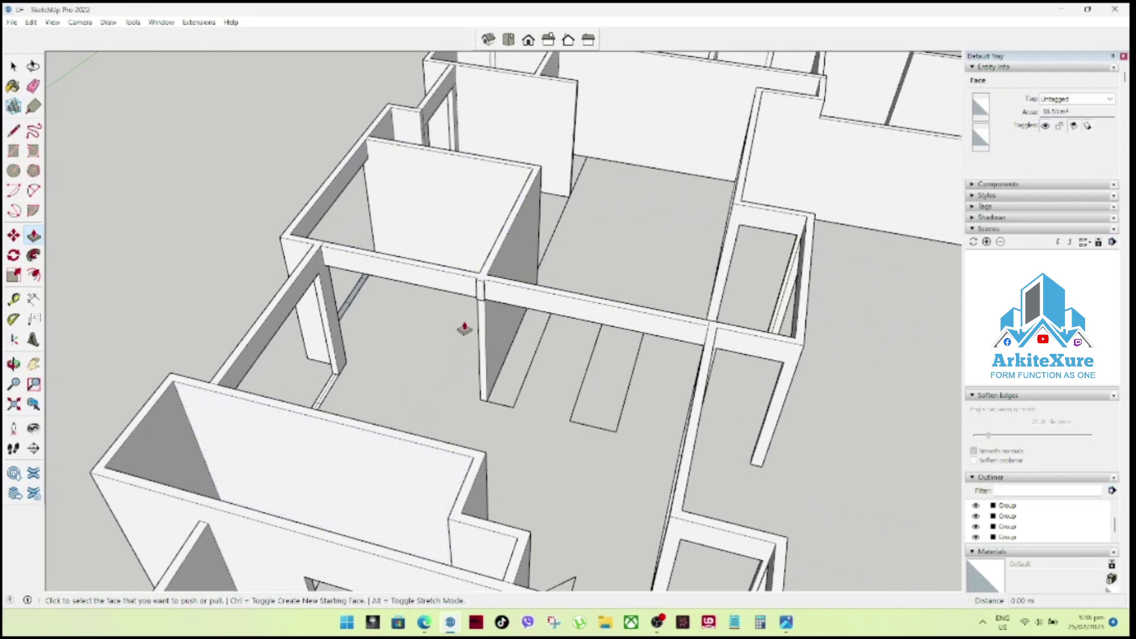
{"action": "left_click", "coordinate": [478, 297]}
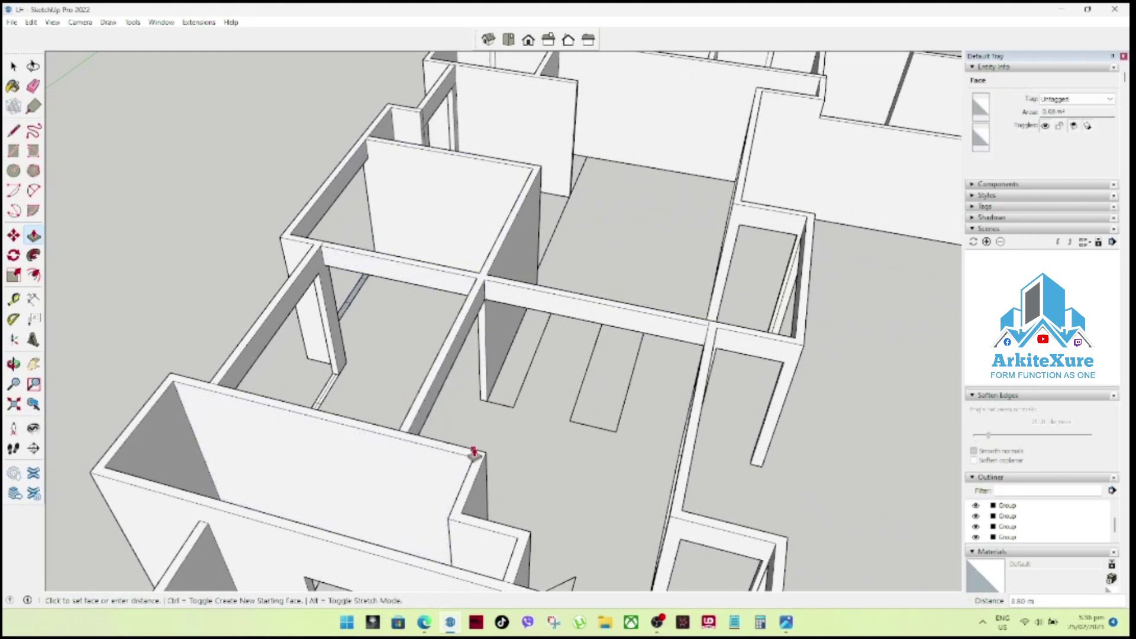
{"action": "key", "text": "space"}
Orbit and zoom to a near top-down view of the central room with the triangle marker.
{"action": "mouse_move", "coordinate": [484, 457]}
{"action": "middle_mouse_down"}
{"action": "mouse_move", "coordinate": [219, 477]}
{"action": "mouse_move", "coordinate": [294, 387]}
{"action": "mouse_move", "coordinate": [272, 236]}
{"action": "mouse_move", "coordinate": [279, 162]}
{"action": "mouse_move", "coordinate": [477, 335]}
{"action": "mouse_move", "coordinate": [489, 292]}
{"action": "mouse_move", "coordinate": [375, 254]}
{"action": "mouse_move", "coordinate": [320, 273]}
{"action": "mouse_move", "coordinate": [312, 325]}
{"action": "mouse_move", "coordinate": [282, 347]}
{"action": "middle_mouse_up"}
{"action": "mouse_move", "coordinate": [266, 277]}
{"action": "middle_mouse_down"}
{"action": "mouse_move", "coordinate": [248, 322]}
{"action": "mouse_move", "coordinate": [312, 330]}
{"action": "mouse_move", "coordinate": [351, 277]}
{"action": "mouse_move", "coordinate": [389, 274]}
{"action": "mouse_move", "coordinate": [353, 329]}
{"action": "mouse_move", "coordinate": [383, 338]}
{"action": "mouse_move", "coordinate": [398, 301]}
{"action": "mouse_move", "coordinate": [442, 436]}
{"action": "mouse_move", "coordinate": [485, 503]}
{"action": "mouse_move", "coordinate": [751, 573]}
{"action": "mouse_move", "coordinate": [808, 628]}
{"action": "middle_mouse_up"}
{"action": "scroll", "coordinate": [368, 350], "scroll_direction": "down", "scroll_amount": 2}
{"action": "scroll", "coordinate": [380, 338], "scroll_direction": "down", "scroll_amount": 5}
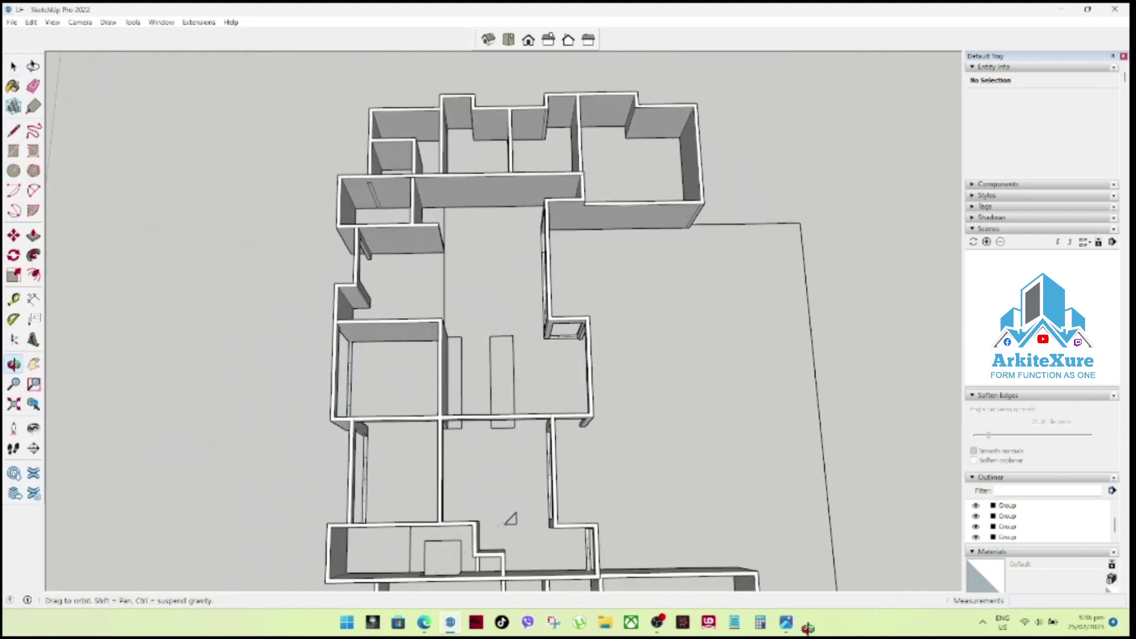
{"action": "scroll", "coordinate": [509, 521], "scroll_direction": "up", "scroll_amount": 3}
{"action": "scroll", "coordinate": [540, 538], "scroll_direction": "up", "scroll_amount": 3}
{"action": "scroll", "coordinate": [544, 543], "scroll_direction": "up", "scroll_amount": 2}
{"action": "mouse_move", "coordinate": [544, 544]}
{"action": "middle_mouse_down"}
{"action": "mouse_move", "coordinate": [532, 461]}
{"action": "mouse_move", "coordinate": [532, 495]}
{"action": "middle_mouse_up"}
{"action": "scroll", "coordinate": [567, 507], "scroll_direction": "up", "scroll_amount": 2}
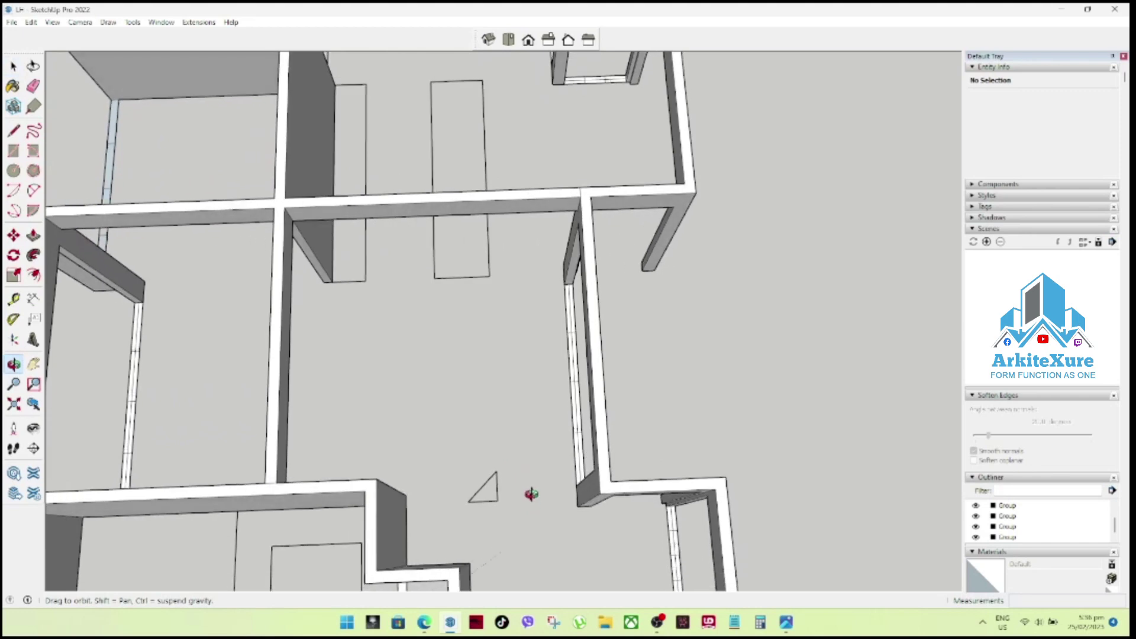
Draw an edge across the doorway between the wall corners and delete the resulting floor face.
{"action": "left_click", "coordinate": [377, 479]}
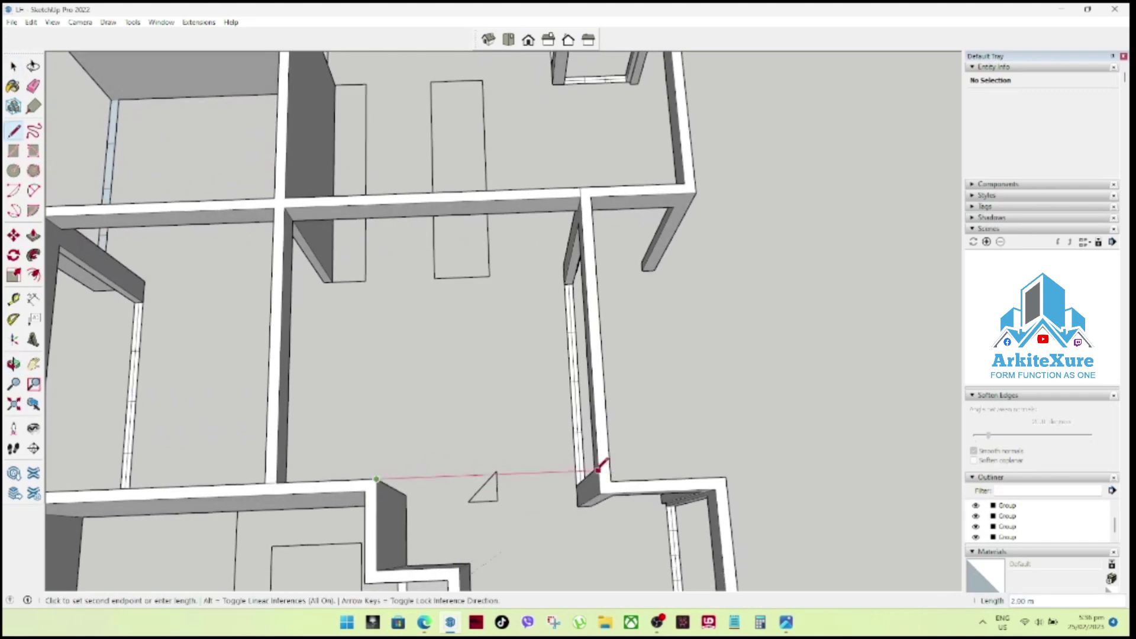
{"action": "left_click", "coordinate": [598, 469]}
{"action": "key", "text": "space"}
{"action": "left_click", "coordinate": [521, 441]}
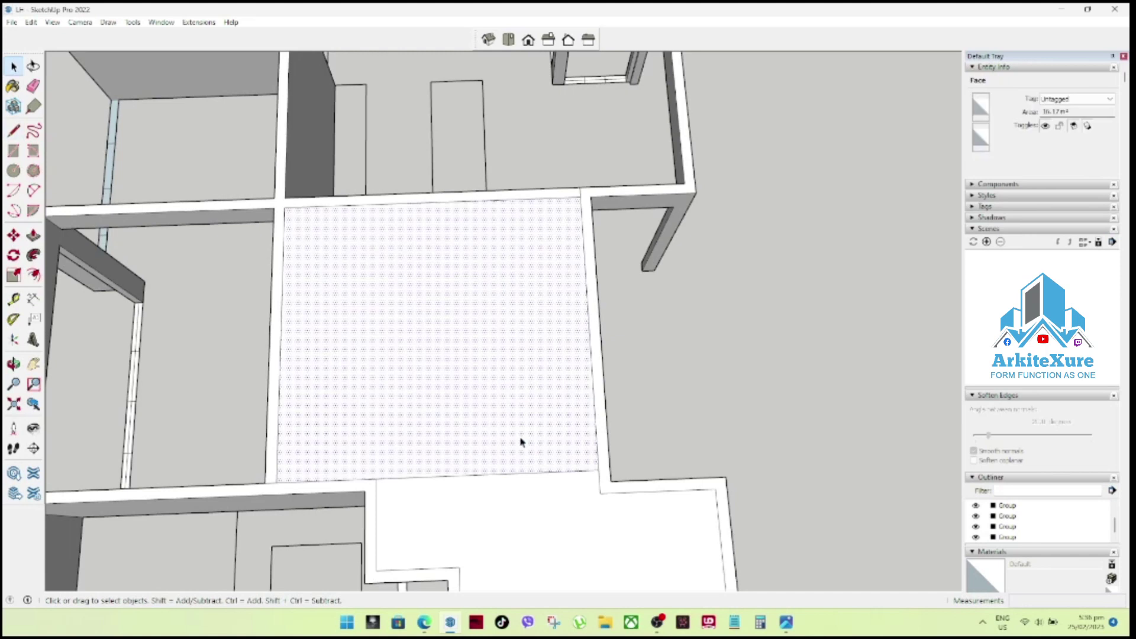
{"action": "key", "text": "Delete"}
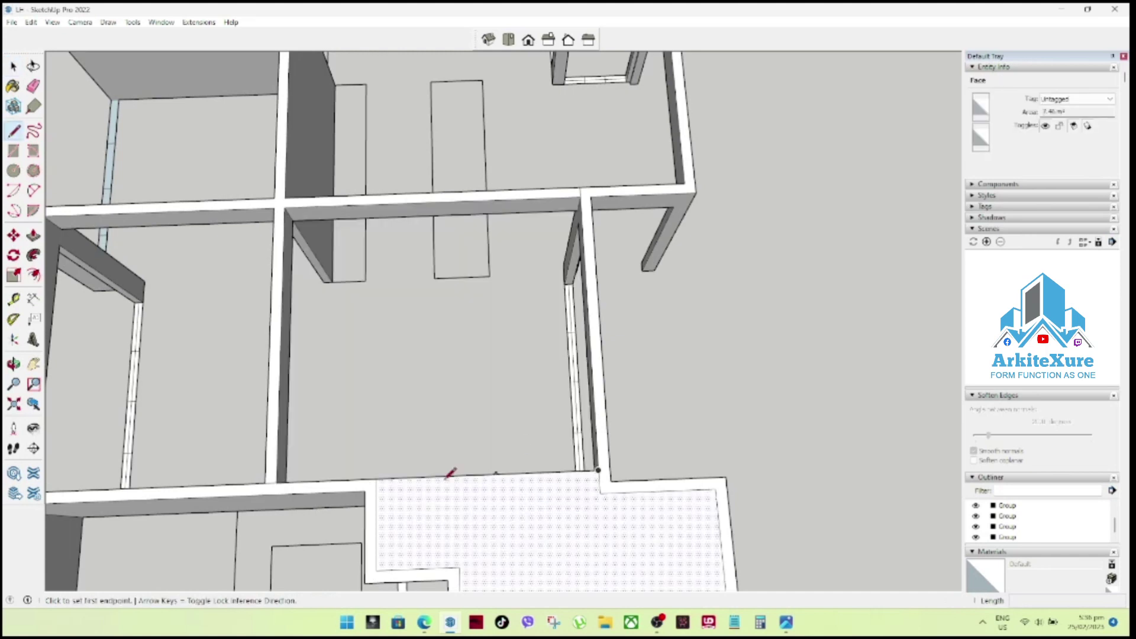
Draw a second edge to split off a strip, select its 0.15 m edge, and view the wall obliquely.
{"action": "left_click", "coordinate": [365, 491]}
{"action": "left_click", "coordinate": [601, 482]}
{"action": "key", "text": "space"}
{"action": "left_click", "coordinate": [369, 495]}
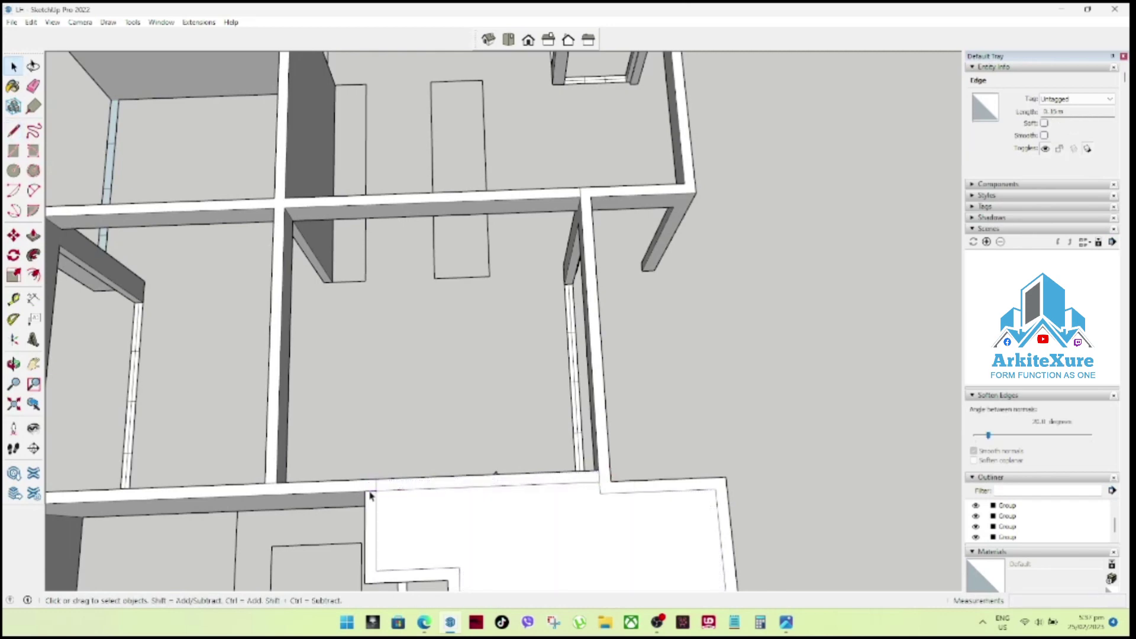
{"action": "left_click", "coordinate": [826, 466]}
{"action": "mouse_move", "coordinate": [665, 497]}
{"action": "middle_mouse_down"}
{"action": "mouse_move", "coordinate": [371, 360]}
{"action": "mouse_move", "coordinate": [279, 381]}
{"action": "mouse_move", "coordinate": [396, 436]}
{"action": "mouse_move", "coordinate": [541, 398]}
{"action": "mouse_move", "coordinate": [456, 431]}
{"action": "mouse_move", "coordinate": [208, 431]}
{"action": "mouse_move", "coordinate": [240, 321]}
{"action": "middle_mouse_up"}
{"action": "scroll", "coordinate": [239, 321], "scroll_direction": "up", "scroll_amount": 2}
{"action": "scroll", "coordinate": [310, 311], "scroll_direction": "up", "scroll_amount": 2}
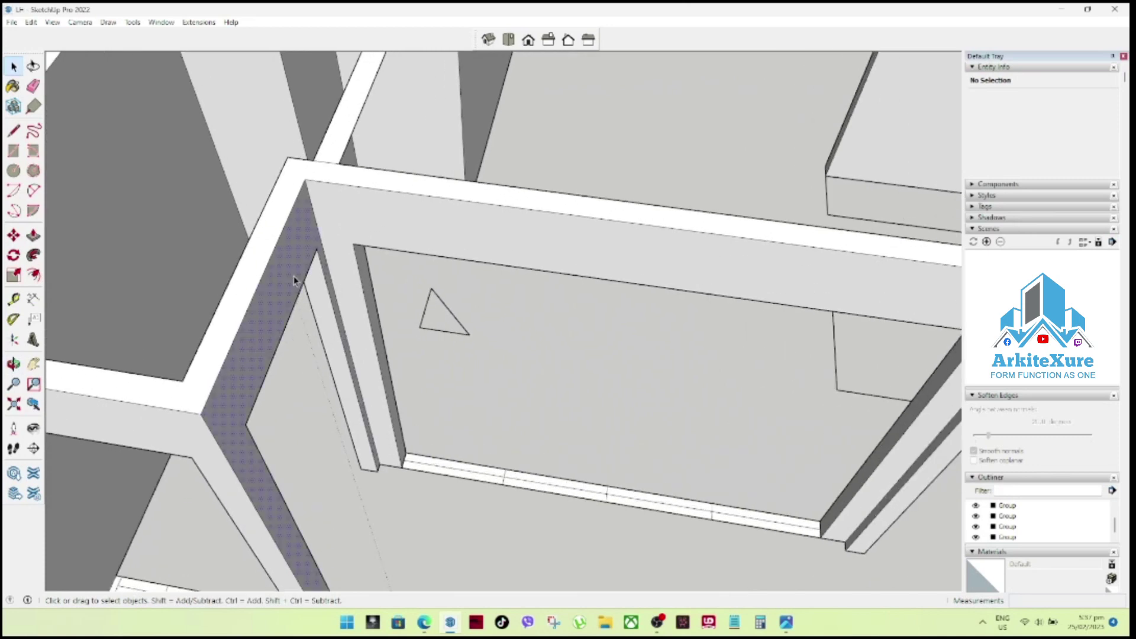
Start pulling out the wall end face with Push/Pull, restarting once.
{"action": "key", "text": "p"}
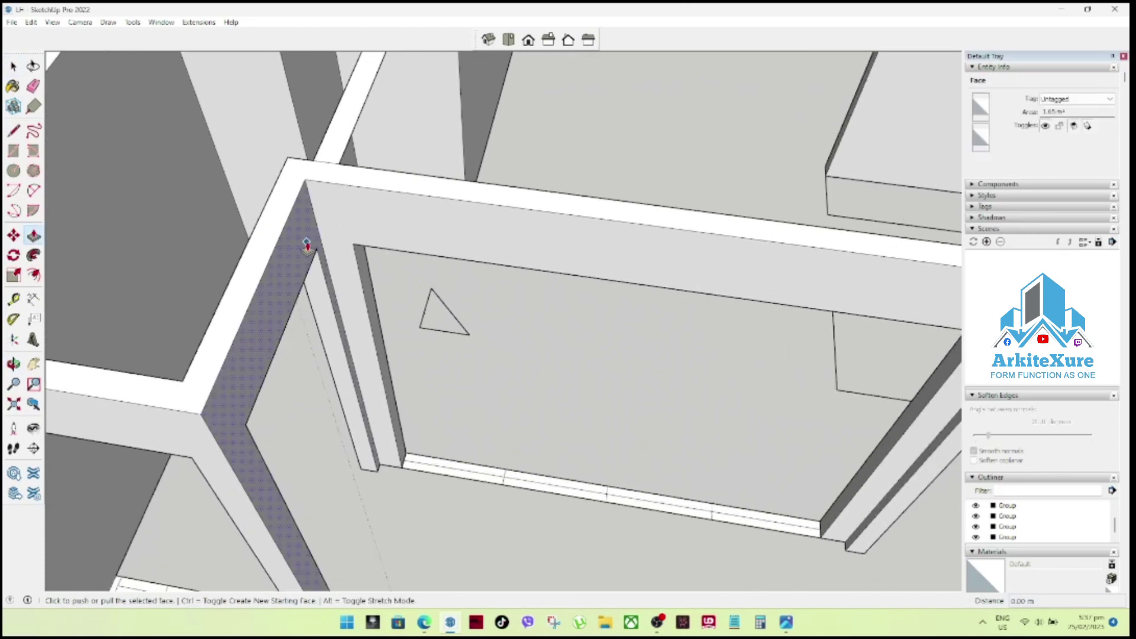
{"action": "left_click", "coordinate": [299, 242]}
{"action": "mouse_move", "coordinate": [367, 267]}
{"action": "middle_mouse_down"}
{"action": "mouse_move", "coordinate": [332, 284]}
{"action": "mouse_move", "coordinate": [568, 287]}
{"action": "mouse_move", "coordinate": [472, 323]}
{"action": "middle_mouse_up"}
{"action": "key", "text": "space"}
{"action": "key", "text": "p"}
{"action": "left_click", "coordinate": [470, 332]}
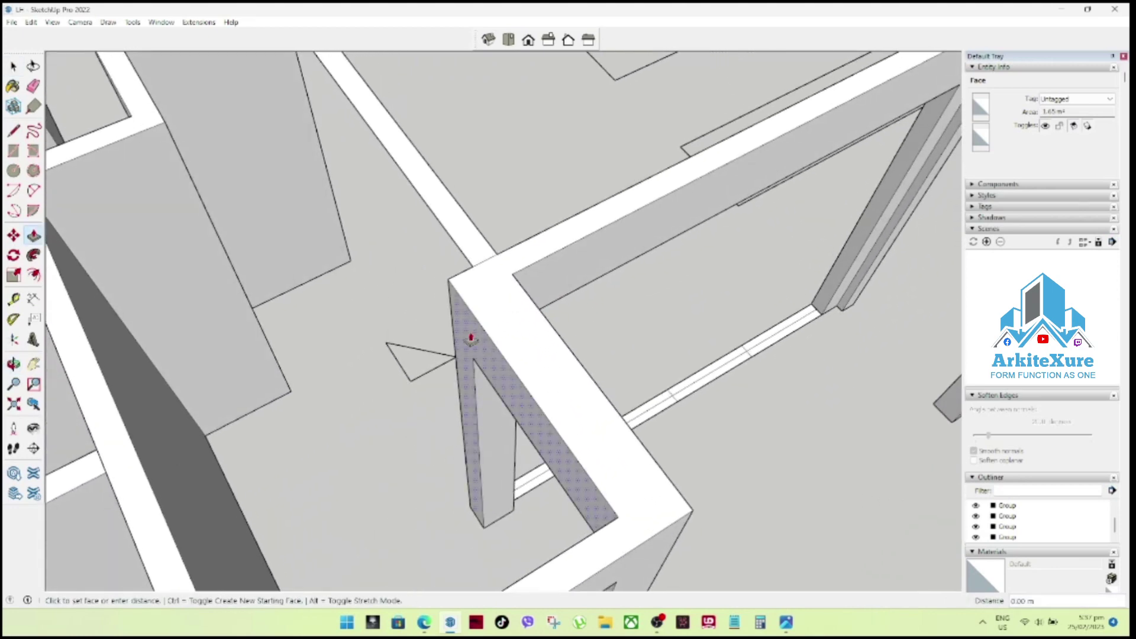
{"action": "mouse_move", "coordinate": [473, 275]}
{"action": "middle_mouse_down"}
{"action": "mouse_move", "coordinate": [619, 343]}
{"action": "mouse_move", "coordinate": [647, 307]}
{"action": "mouse_move", "coordinate": [823, 368]}
{"action": "mouse_move", "coordinate": [735, 417]}
{"action": "mouse_move", "coordinate": [157, 372]}
{"action": "mouse_move", "coordinate": [442, 368]}
{"action": "mouse_move", "coordinate": [284, 438]}
{"action": "mouse_move", "coordinate": [533, 330]}
{"action": "mouse_move", "coordinate": [434, 426]}
{"action": "mouse_move", "coordinate": [499, 370]}
{"action": "mouse_move", "coordinate": [469, 264]}
{"action": "mouse_move", "coordinate": [489, 405]}
{"action": "middle_mouse_up"}
{"action": "scroll", "coordinate": [509, 465], "scroll_direction": "down", "scroll_amount": 3}
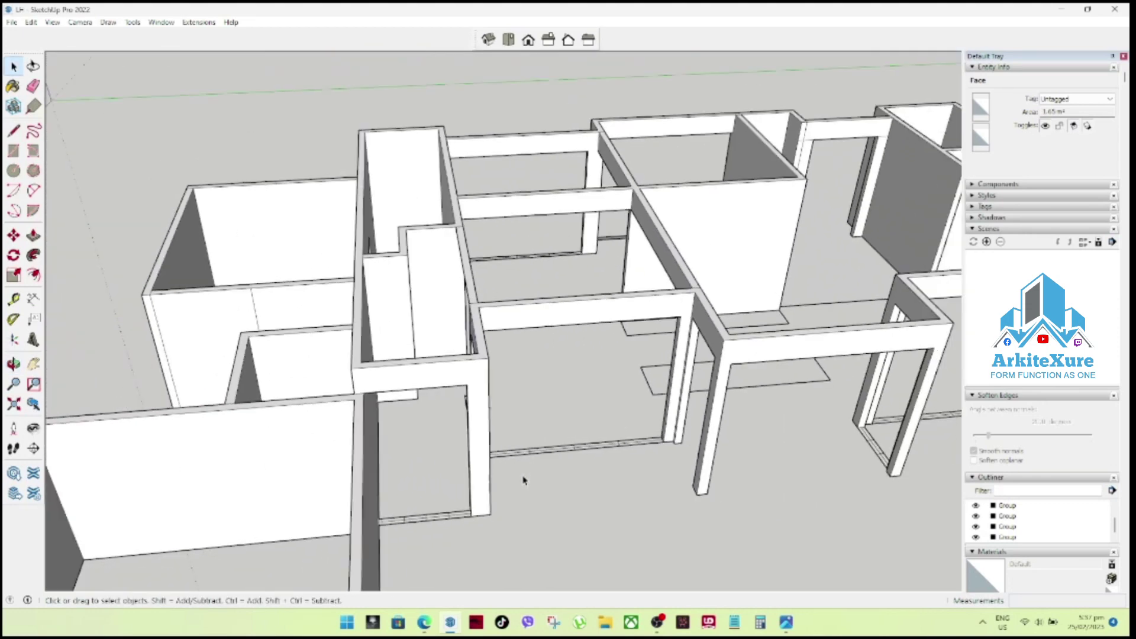
Push the door jamb face back inward with Push/Pull.
{"action": "scroll", "coordinate": [474, 550], "scroll_direction": "up", "scroll_amount": 5}
{"action": "middle_click_drag", "start_coordinate": [492, 517], "coordinate": [468, 543]}
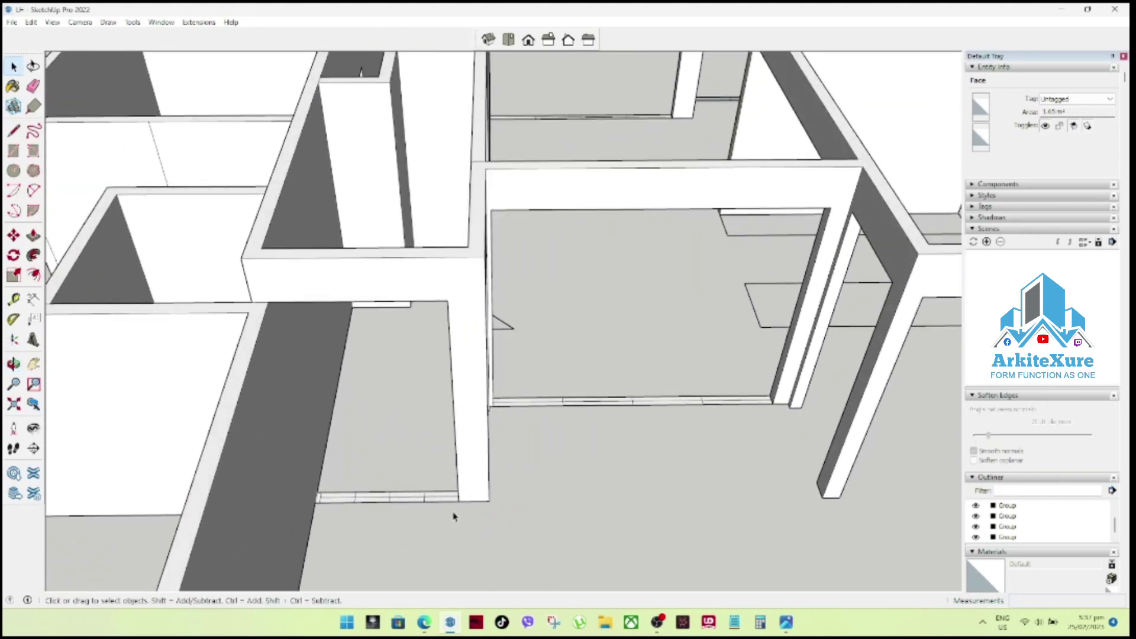
{"action": "mouse_move", "coordinate": [435, 433]}
{"action": "middle_mouse_down"}
{"action": "mouse_move", "coordinate": [521, 418]}
{"action": "mouse_move", "coordinate": [544, 427]}
{"action": "middle_mouse_up"}
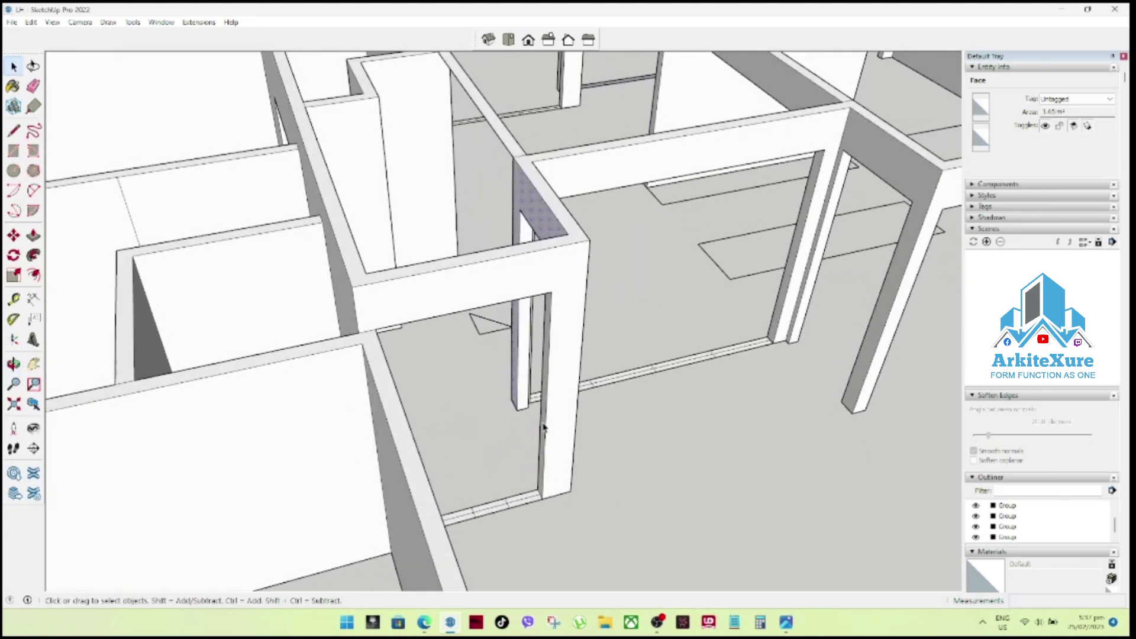
{"action": "scroll", "coordinate": [540, 354], "scroll_direction": "up", "scroll_amount": 1}
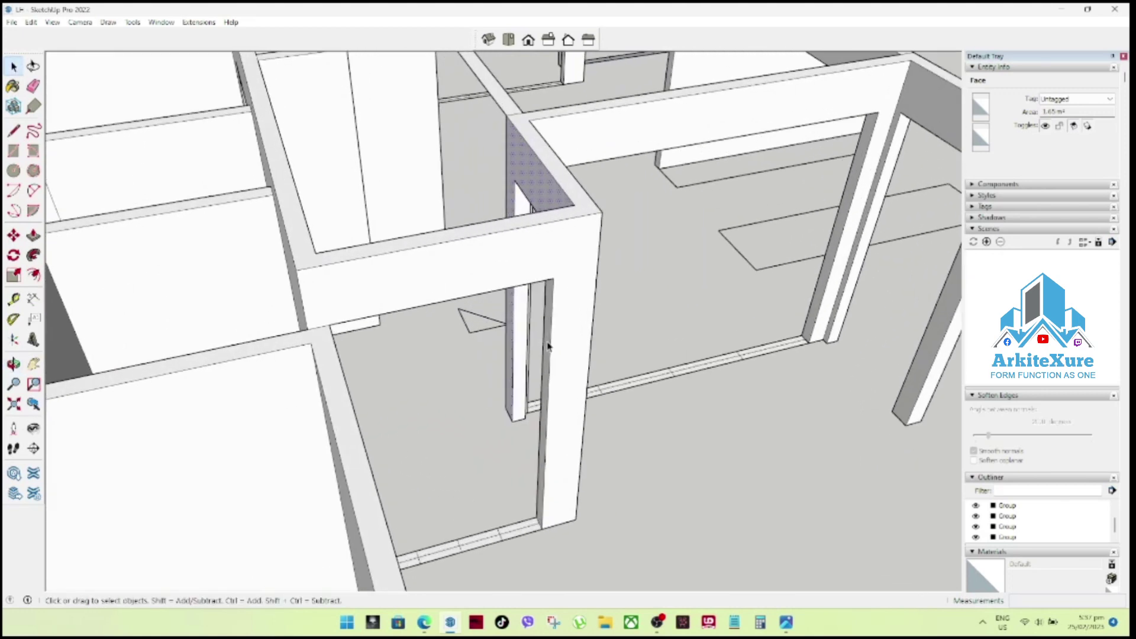
{"action": "key", "text": "p"}
{"action": "left_click", "coordinate": [549, 348]}
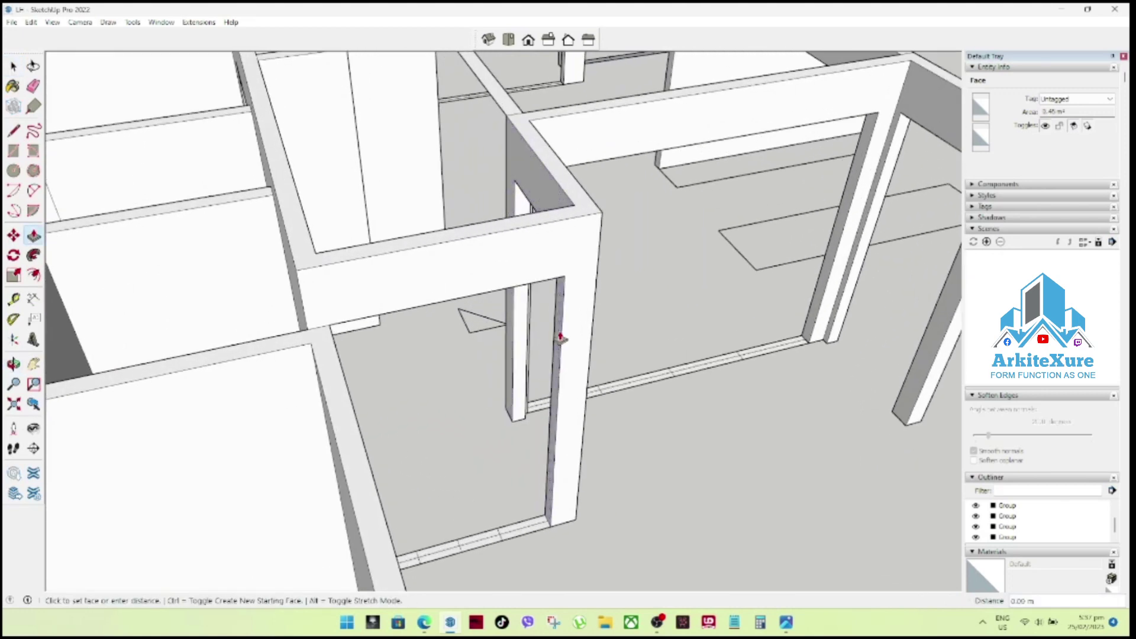
{"action": "left_click", "coordinate": [572, 214]}
{"action": "key", "text": "space"}
{"action": "mouse_move", "coordinate": [572, 213]}
{"action": "middle_mouse_down"}
{"action": "mouse_move", "coordinate": [680, 398]}
{"action": "mouse_move", "coordinate": [609, 512]}
{"action": "middle_mouse_up"}
{"action": "left_click", "coordinate": [612, 498]}
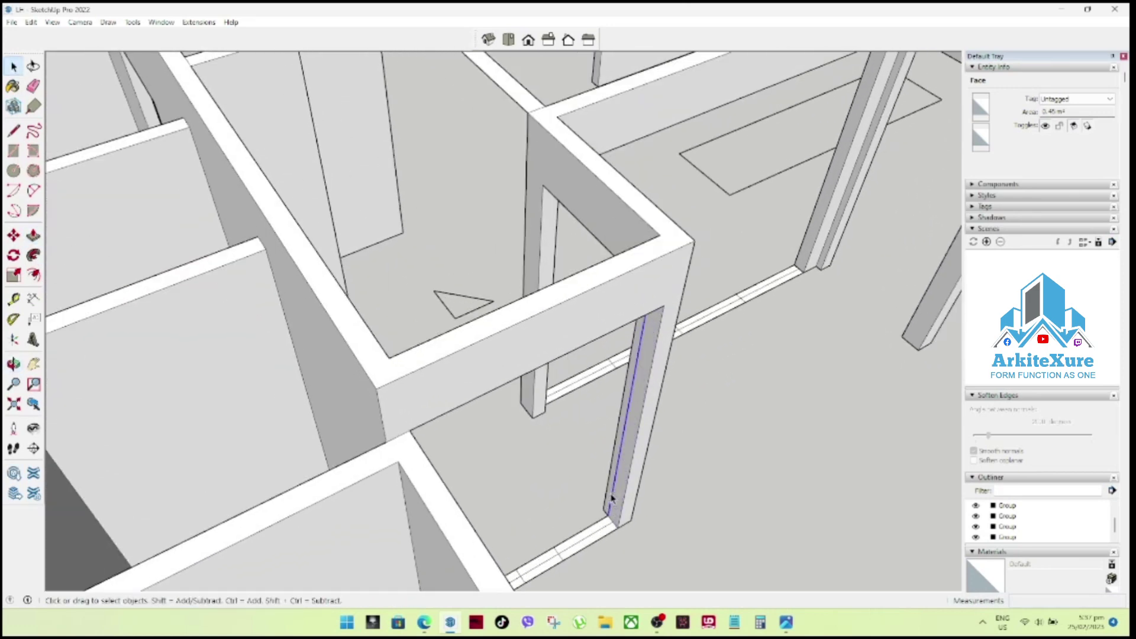
{"action": "key", "text": "Escape"}
Box-select and delete the segmented threshold strip lines, then delete the leftover short edge.
{"action": "mouse_move", "coordinate": [797, 446]}
{"action": "middle_mouse_down"}
{"action": "mouse_move", "coordinate": [509, 400]}
{"action": "mouse_move", "coordinate": [540, 304]}
{"action": "mouse_move", "coordinate": [545, 373]}
{"action": "mouse_move", "coordinate": [527, 385]}
{"action": "middle_mouse_up"}
{"action": "scroll", "coordinate": [433, 516], "scroll_direction": "down", "scroll_amount": 2}
{"action": "scroll", "coordinate": [433, 515], "scroll_direction": "up", "scroll_amount": 2}
{"action": "scroll", "coordinate": [475, 513], "scroll_direction": "up", "scroll_amount": 2}
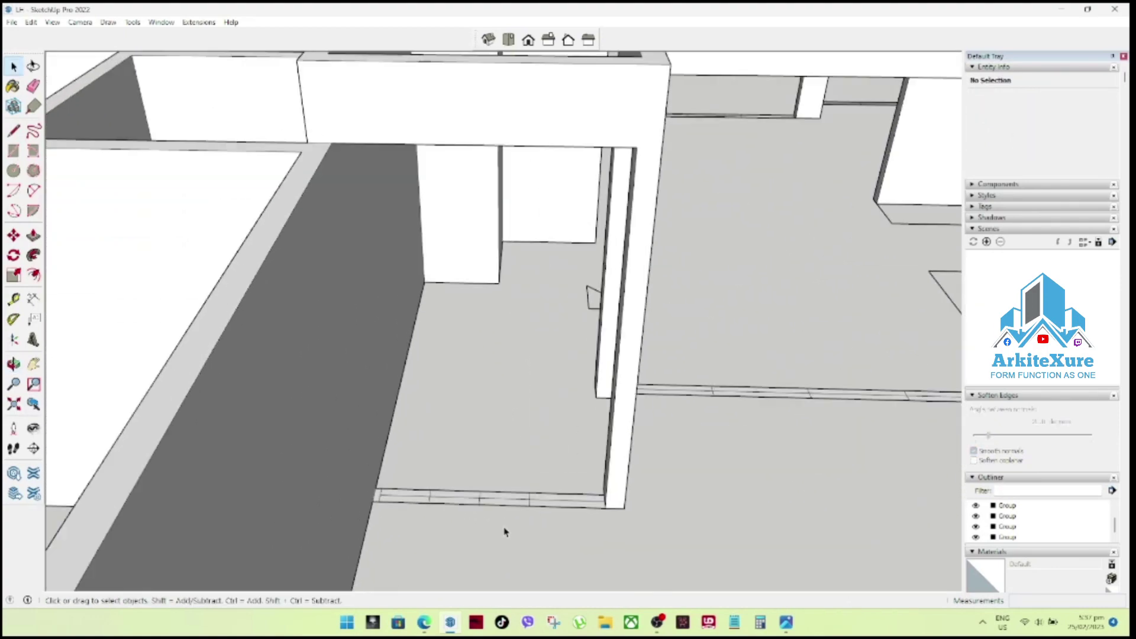
{"action": "scroll", "coordinate": [507, 532], "scroll_direction": "up", "scroll_amount": 2}
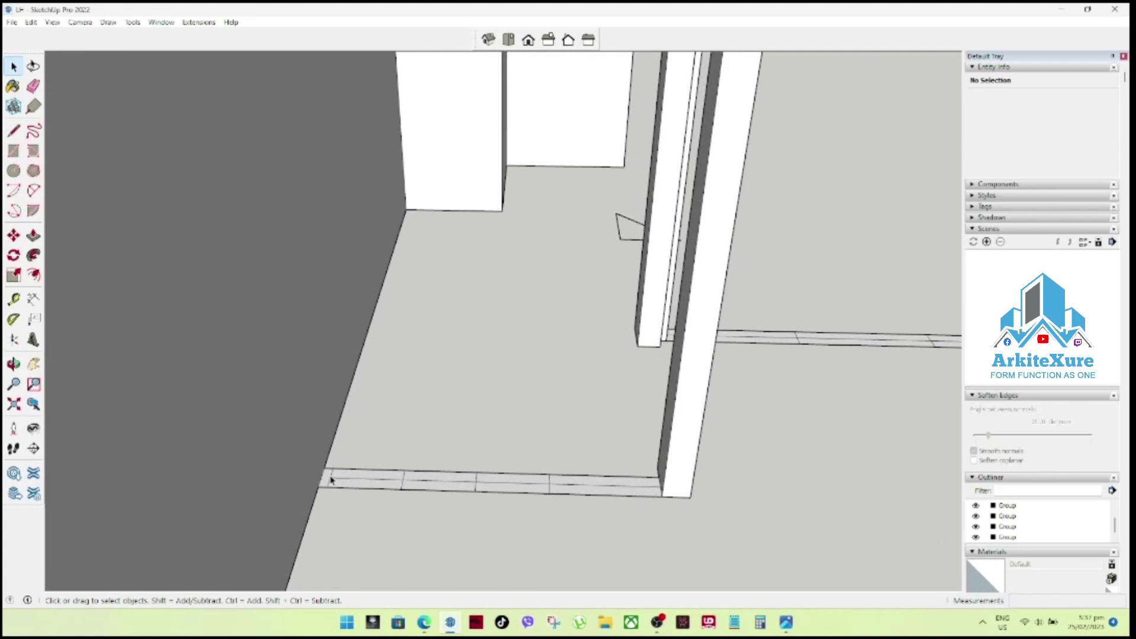
{"action": "left_click", "coordinate": [354, 471]}
{"action": "left_click", "coordinate": [329, 461]}
{"action": "mouse_move", "coordinate": [326, 463]}
{"action": "left_mouse_down"}
{"action": "mouse_move", "coordinate": [627, 537]}
{"action": "mouse_move", "coordinate": [614, 540]}
{"action": "left_mouse_up"}
{"action": "key", "text": "Delete"}
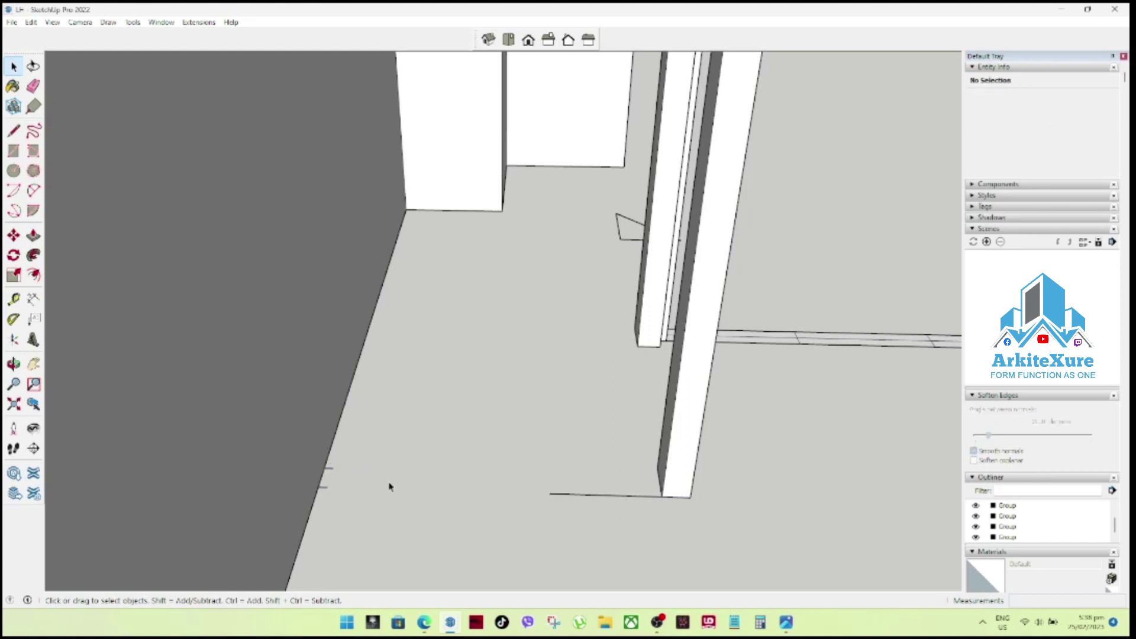
{"action": "left_click", "coordinate": [329, 470]}
{"action": "key", "text": "Delete"}
{"action": "mouse_move", "coordinate": [569, 492]}
{"action": "middle_mouse_down", "text": "shift"}
{"action": "mouse_move", "coordinate": [520, 472]}
{"action": "mouse_move", "coordinate": [609, 502]}
{"action": "mouse_move", "coordinate": [600, 538]}
{"action": "middle_mouse_up", "text": "shift"}
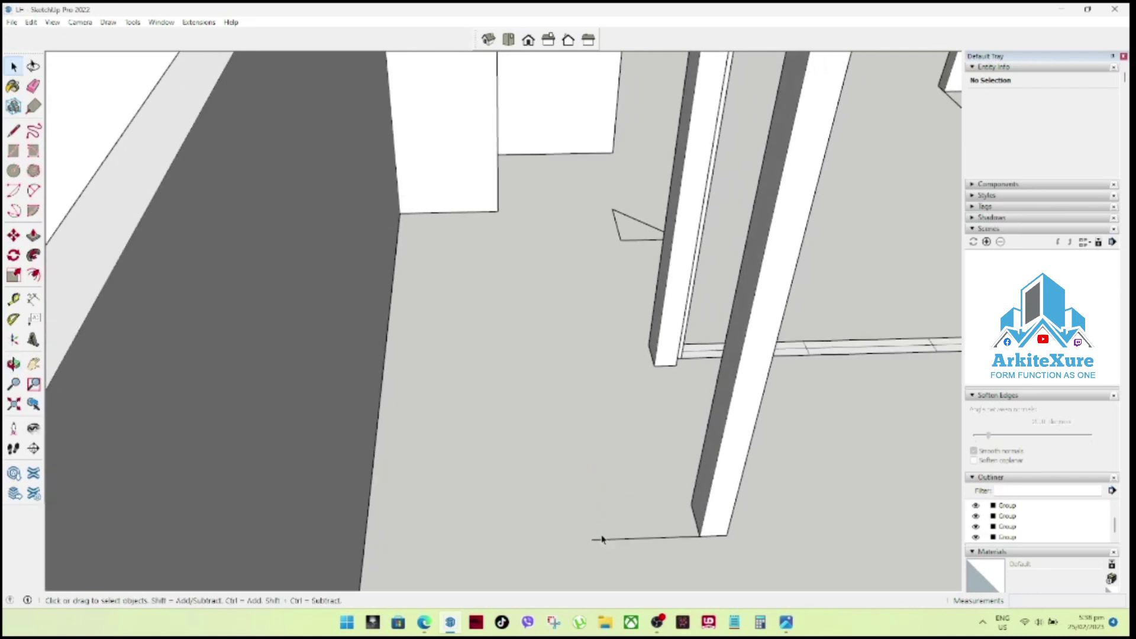
Draw a doorway floor line, then delete the unwanted vertical face and the 1.25 m edge.
{"action": "key", "text": "l"}
{"action": "left_click", "coordinate": [592, 540]}
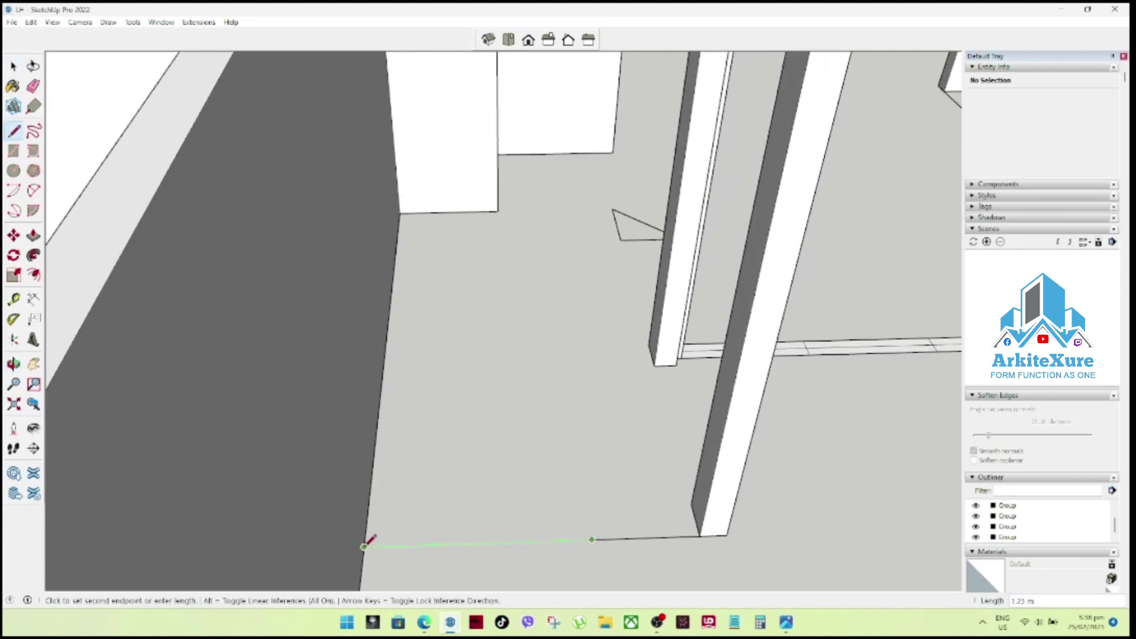
{"action": "left_click", "coordinate": [364, 546]}
{"action": "key", "text": "space"}
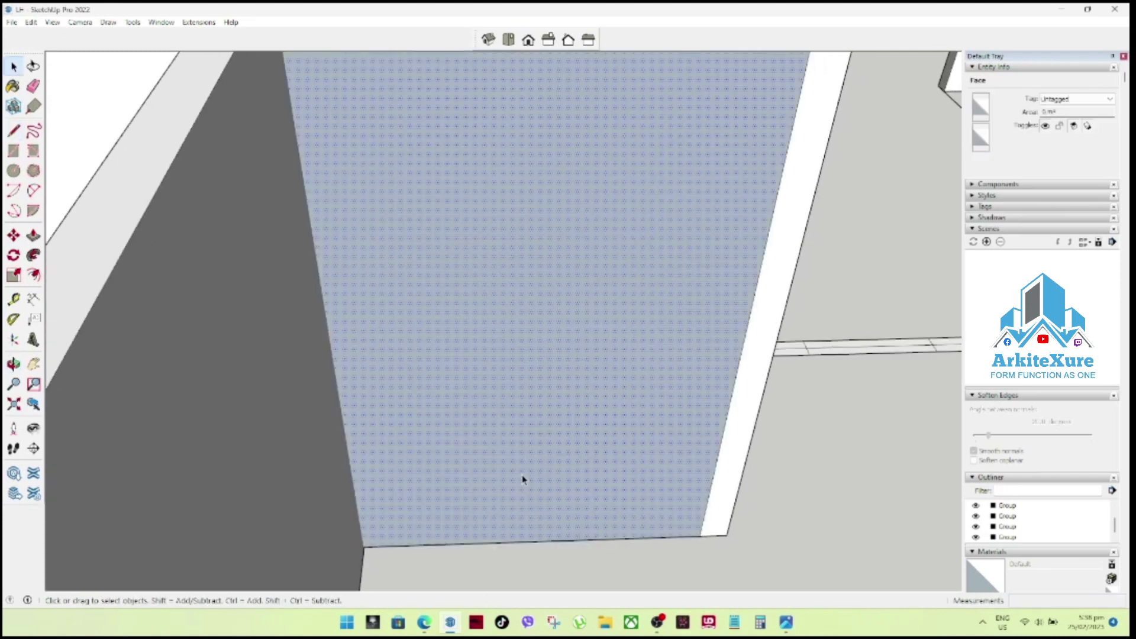
{"action": "key", "text": "Delete"}
{"action": "left_click", "coordinate": [590, 541]}
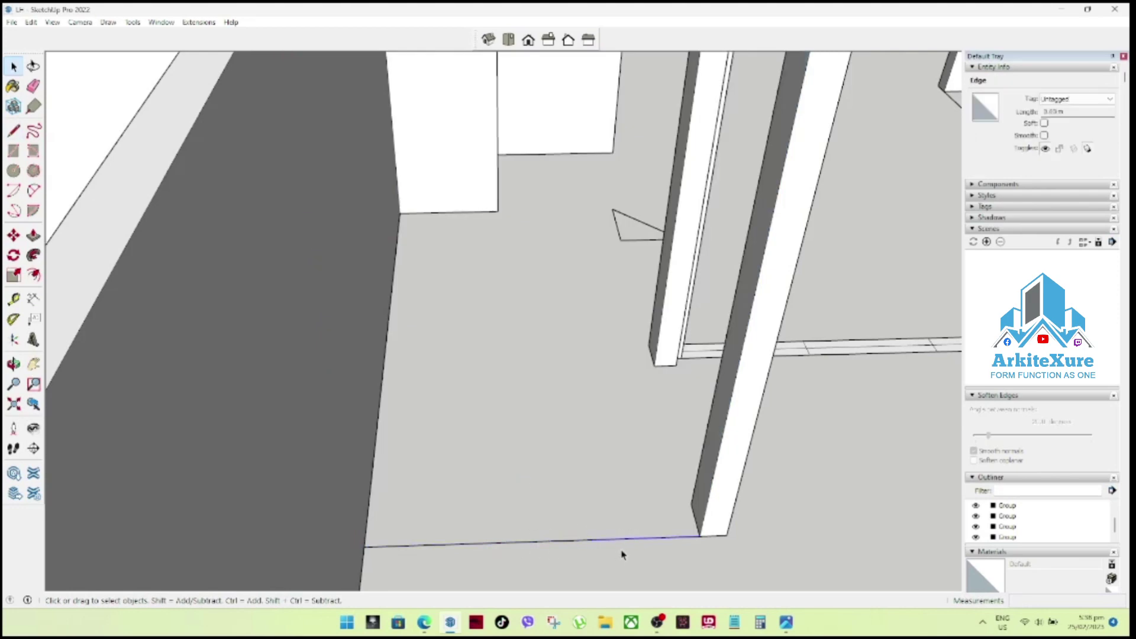
{"action": "key", "text": "Delete"}
Close the doorway floor face with a line from the pillar base to the left wall corner.
{"action": "key", "text": "l"}
{"action": "left_click", "coordinate": [700, 536]}
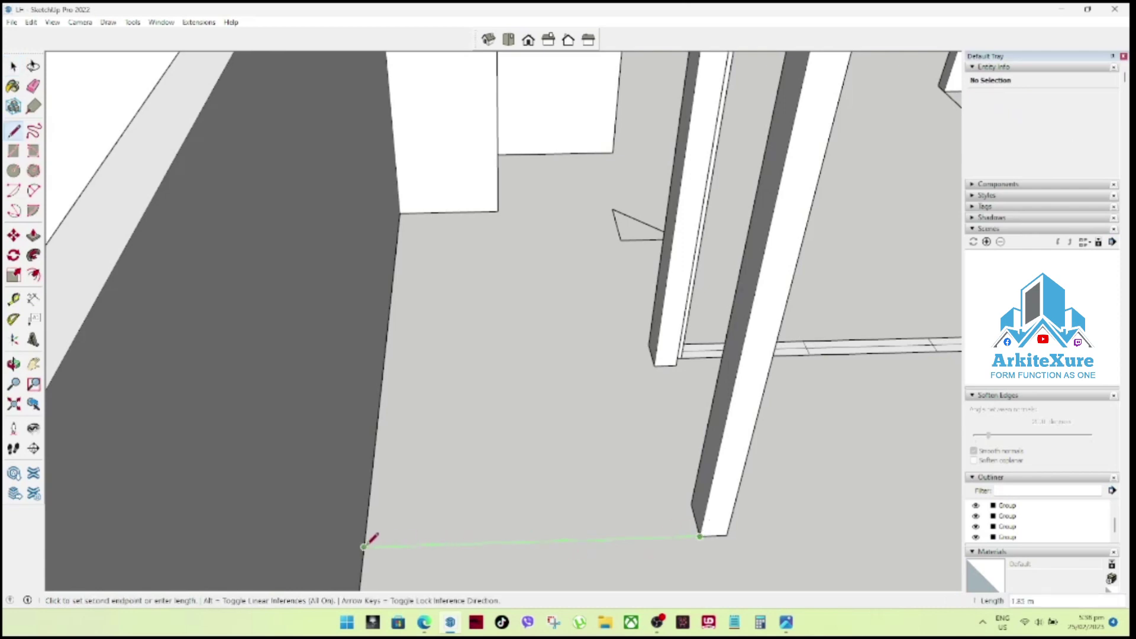
{"action": "left_click", "coordinate": [375, 545]}
{"action": "key", "text": "space"}
{"action": "left_click", "coordinate": [367, 535]}
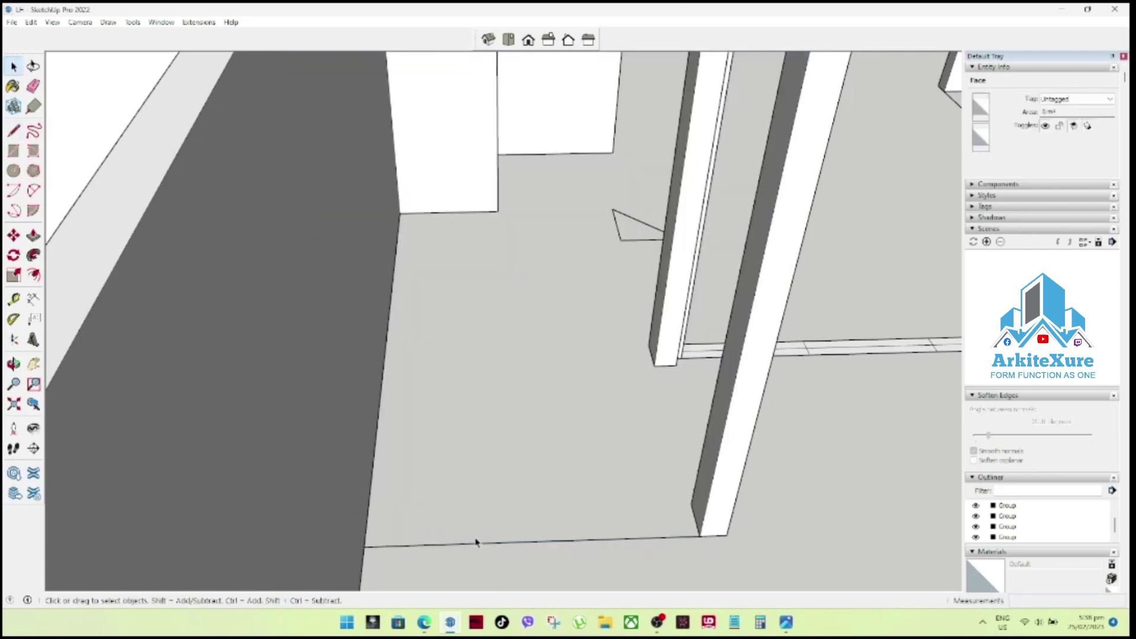
{"action": "key", "text": "Escape"}
Copy the 1.85 m bottom floor edge slightly inward to outline a thin sill strip.
{"action": "left_click", "coordinate": [531, 561]}
{"action": "key", "text": "m"}
{"action": "left_click", "coordinate": [590, 541]}
{"action": "key", "text": "ctrl"}
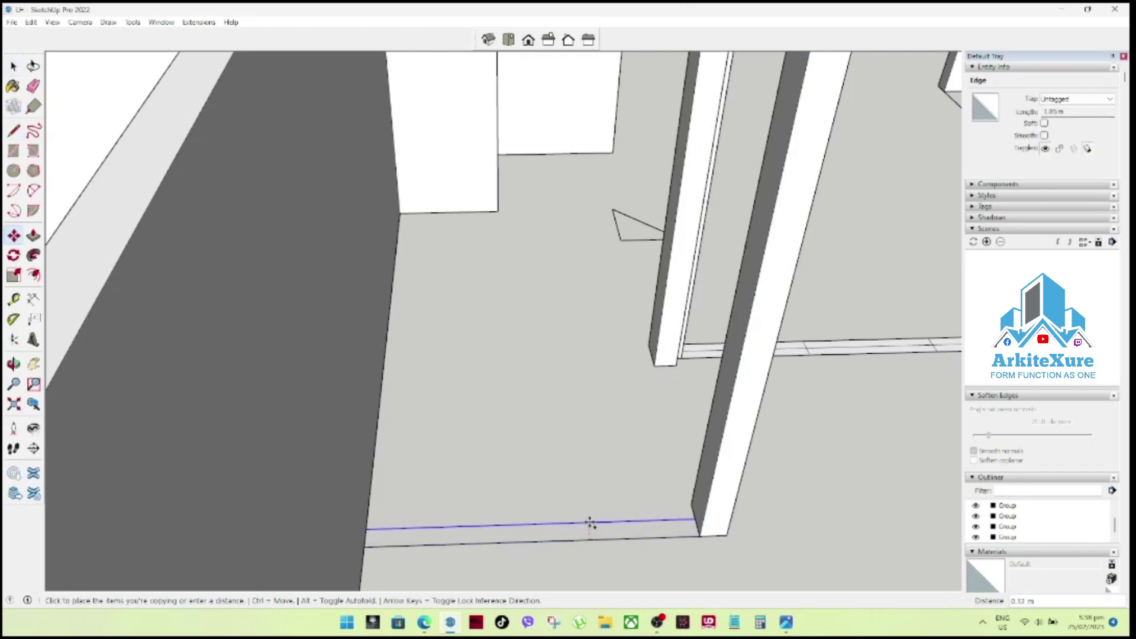
{"action": "left_click", "coordinate": [591, 521]}
{"action": "key", "text": "space"}
{"action": "middle_click_drag", "start_coordinate": [591, 521], "coordinate": [578, 530]}
{"action": "key", "text": "ctrl+t"}
Close the thin floor strip with a short line at the wall corner.
{"action": "key", "text": "l"}
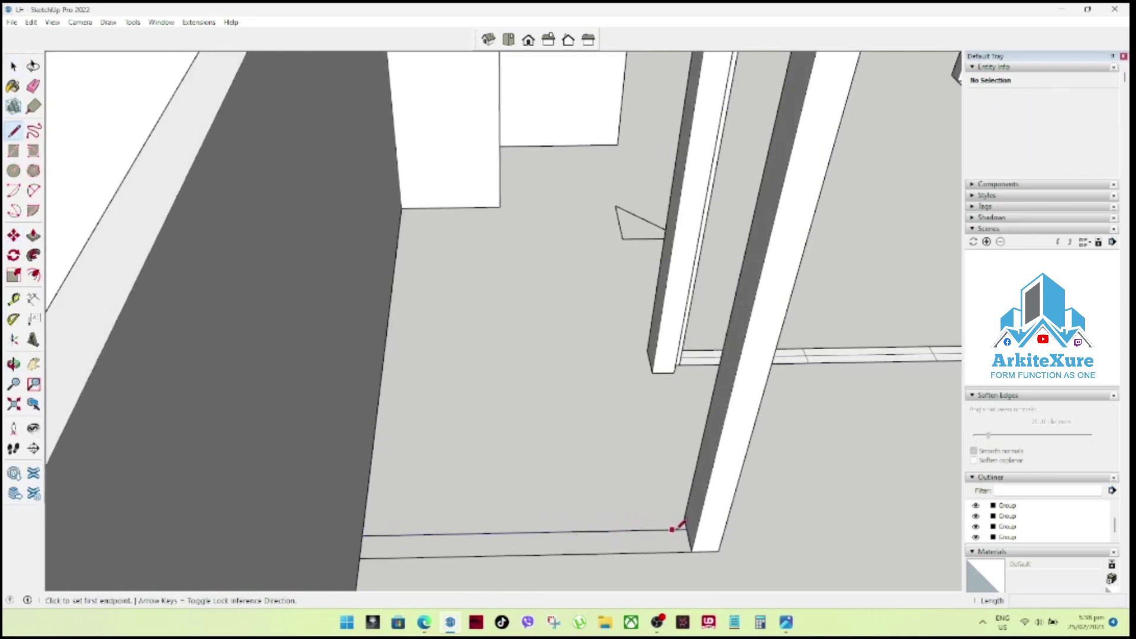
{"action": "left_click", "coordinate": [686, 529]}
{"action": "left_click", "coordinate": [691, 551]}
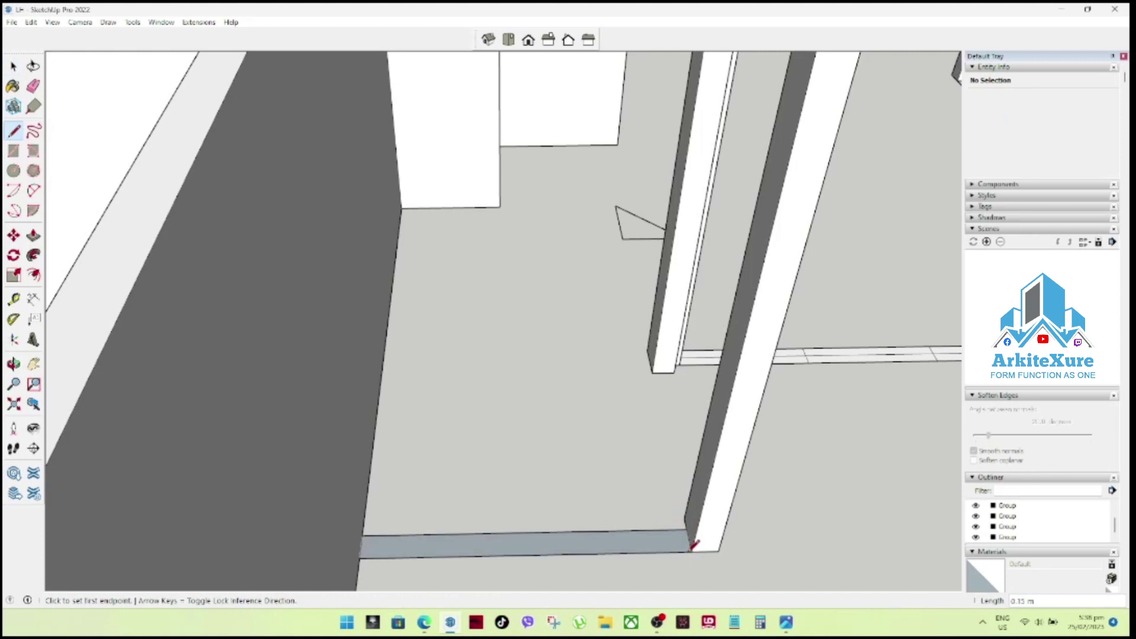
{"action": "key", "text": "space"}
{"action": "left_click", "coordinate": [655, 541]}
Split the thin strip into four segments with three cross lines and start measuring from its corner.
{"action": "key", "text": "l"}
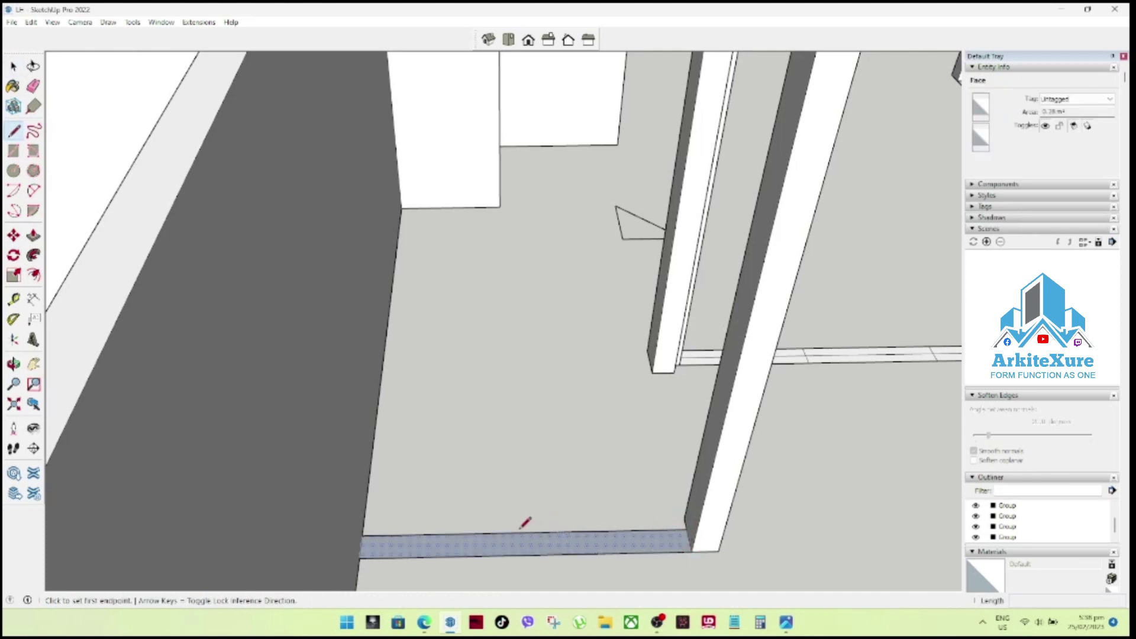
{"action": "left_click", "coordinate": [525, 535]}
{"action": "left_click", "coordinate": [526, 554]}
{"action": "key", "text": "space"}
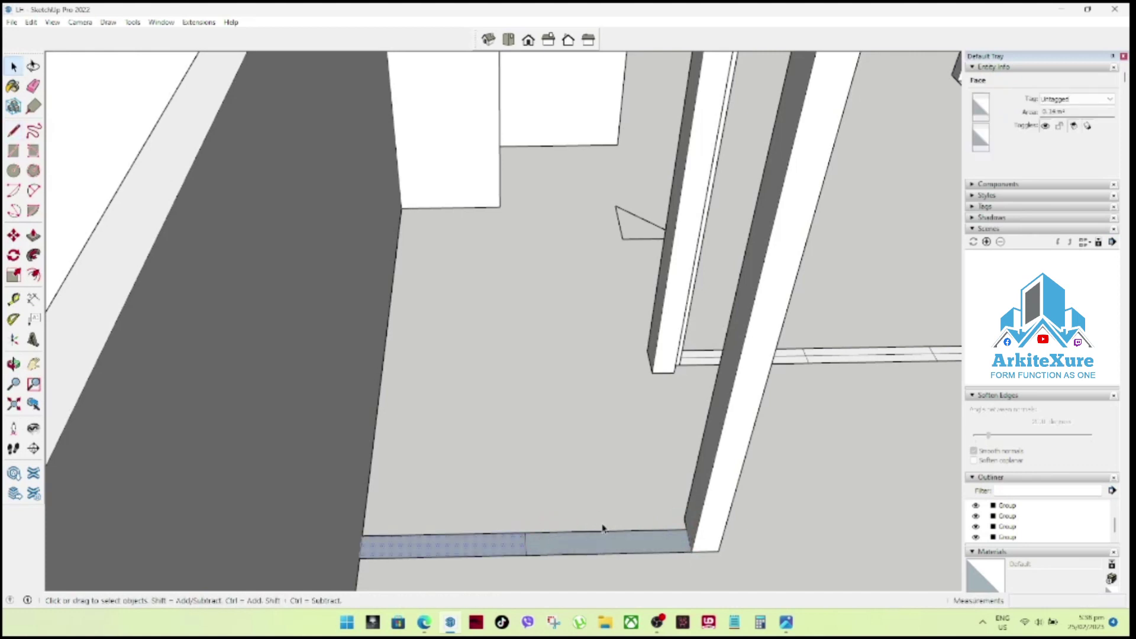
{"action": "key", "text": "l"}
{"action": "left_click", "coordinate": [610, 531]}
{"action": "left_click", "coordinate": [609, 554]}
{"action": "left_click", "coordinate": [443, 534]}
{"action": "left_click", "coordinate": [443, 556]}
{"action": "key", "text": "space"}
{"action": "left_click", "coordinate": [14, 298]}
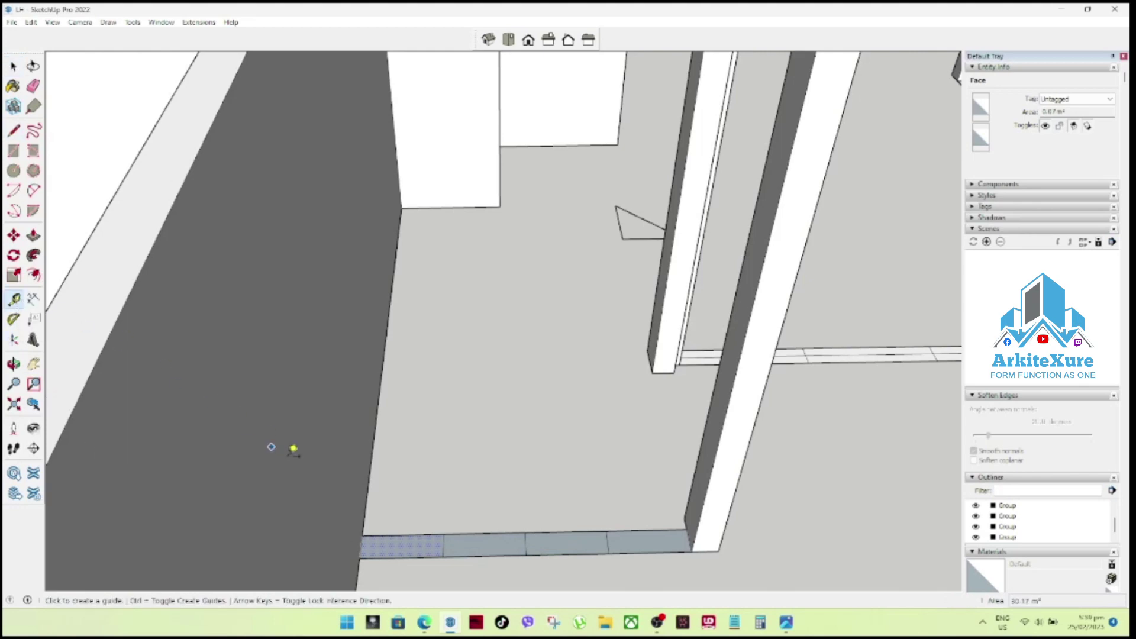
{"action": "left_click", "coordinate": [369, 535]}
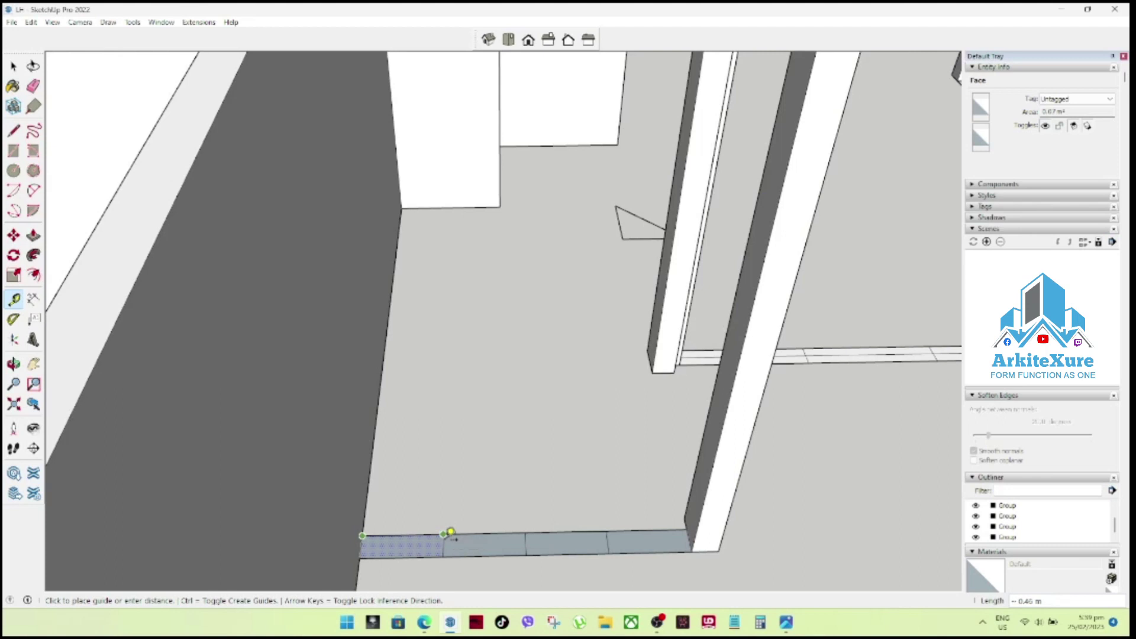
Delete the bottom strip and the floor face, then undo to restore the strip.
{"action": "key", "text": "space"}
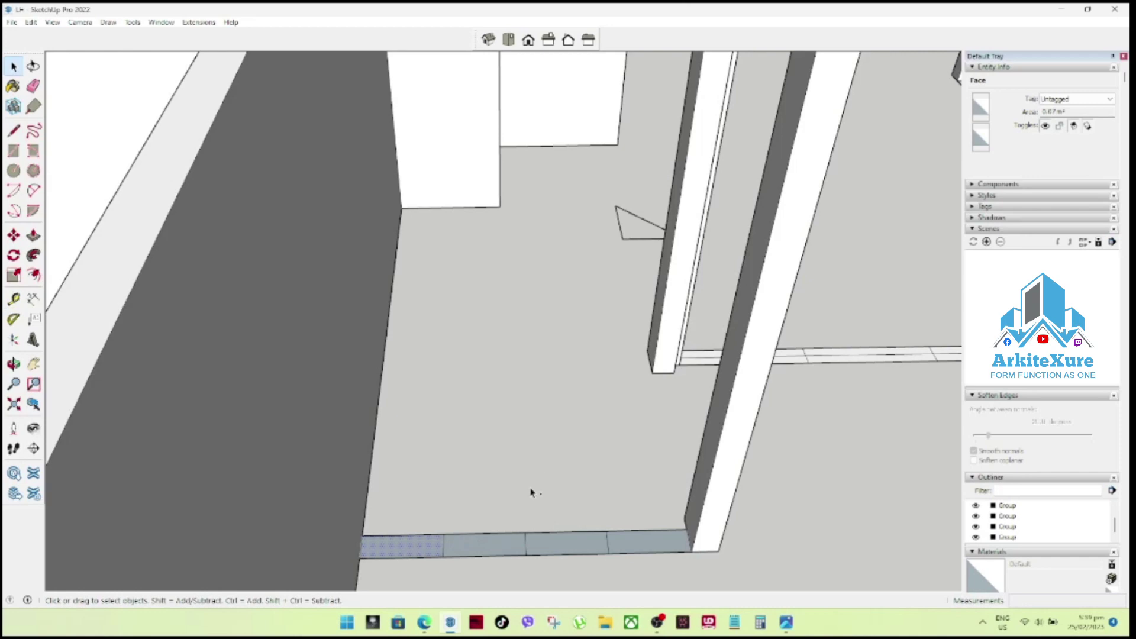
{"action": "key", "text": "Delete"}
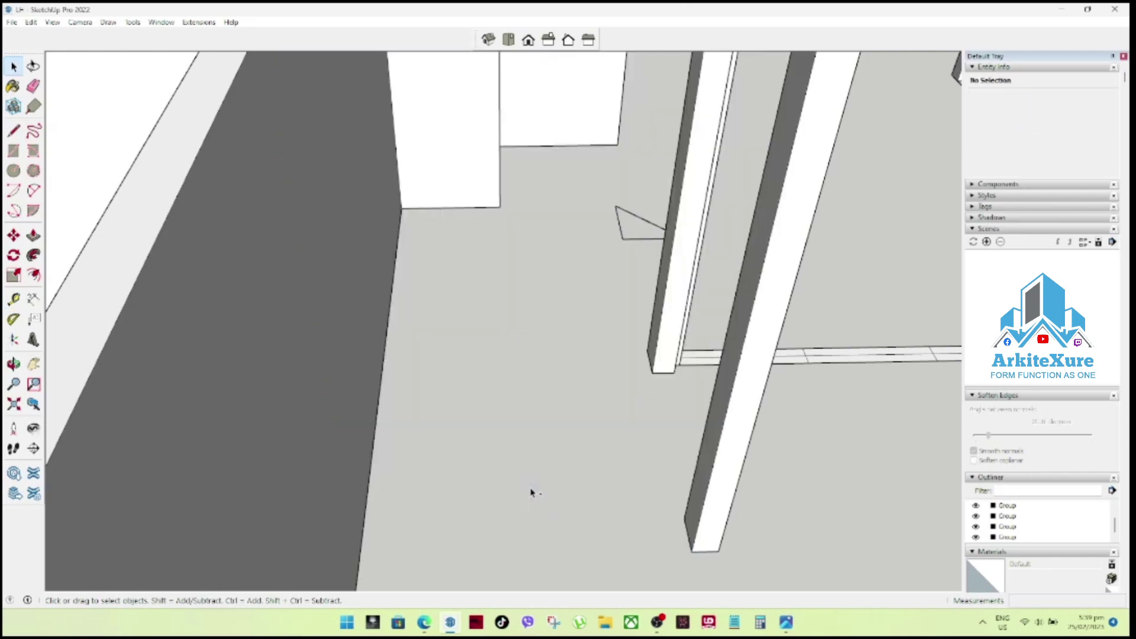
{"action": "left_click", "coordinate": [531, 493]}
{"action": "key", "text": "Delete"}
{"action": "key", "text": "ctrl+z"}
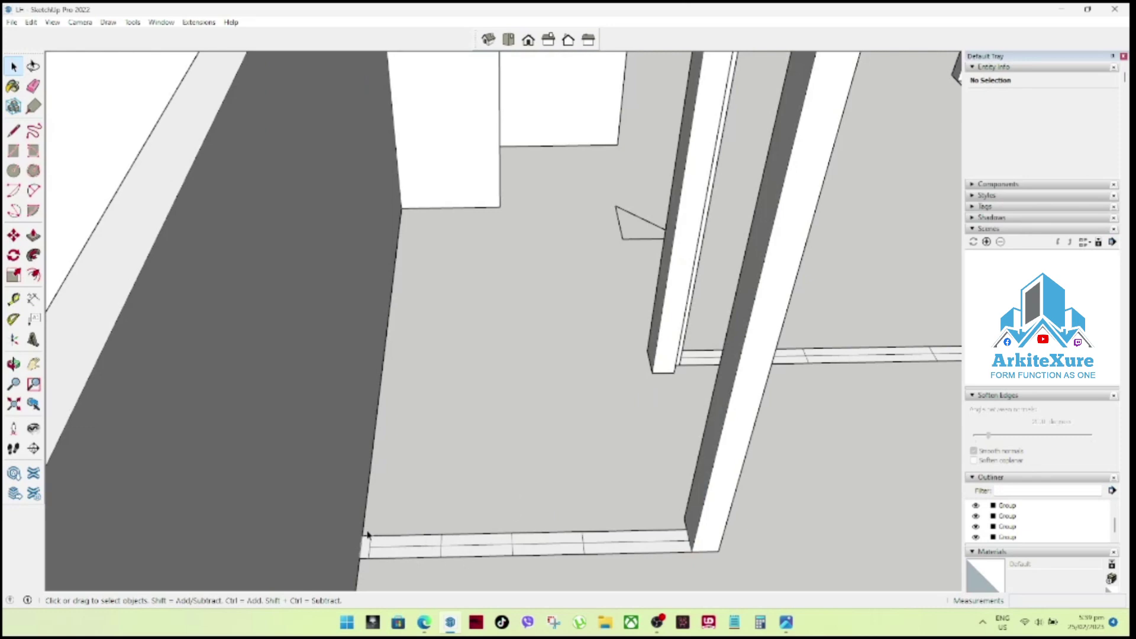
Shift the strip's three left segments slightly to the left.
{"action": "left_click_drag", "start_coordinate": [367, 532], "coordinate": [612, 575]}
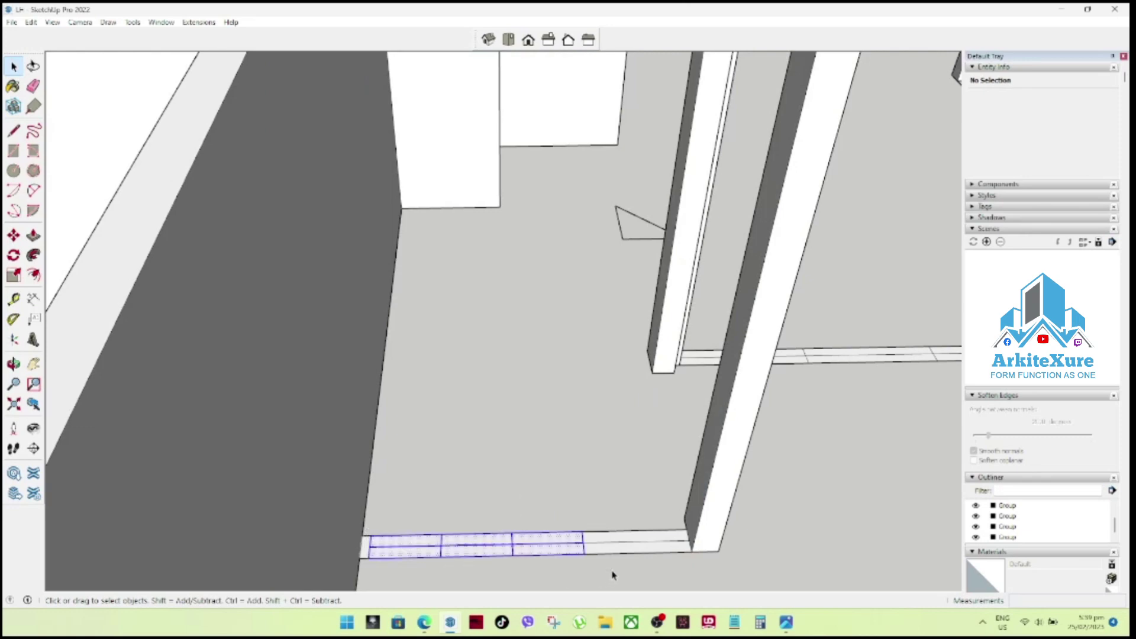
{"action": "key", "text": "m"}
{"action": "left_click_drag", "start_coordinate": [364, 557], "coordinate": [357, 557]}
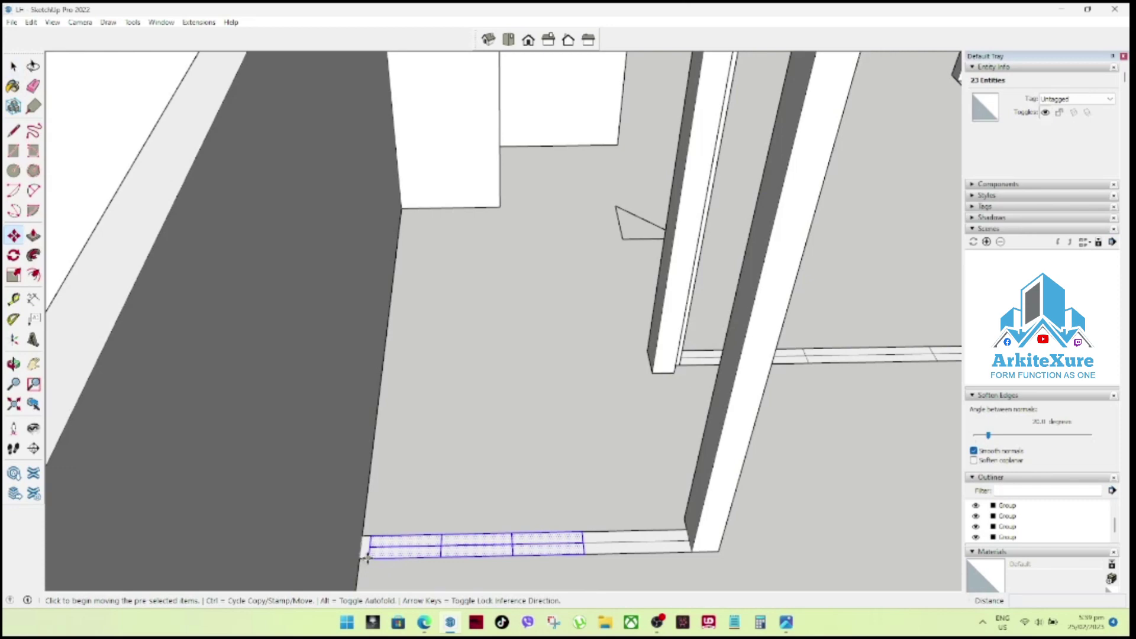
{"action": "key", "text": "space"}
{"action": "middle_click_drag", "start_coordinate": [489, 528], "coordinate": [491, 519]}
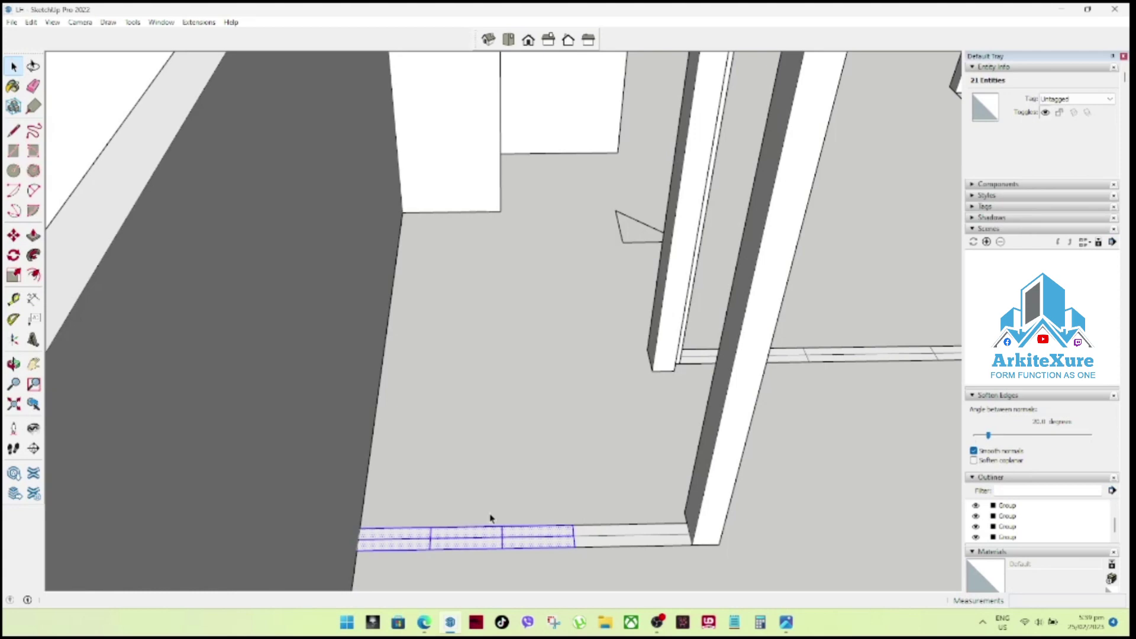
Start copying a vertical strip edge, then cancel the copy.
{"action": "left_click_drag", "start_coordinate": [567, 508], "coordinate": [605, 568]}
{"action": "key", "text": "m"}
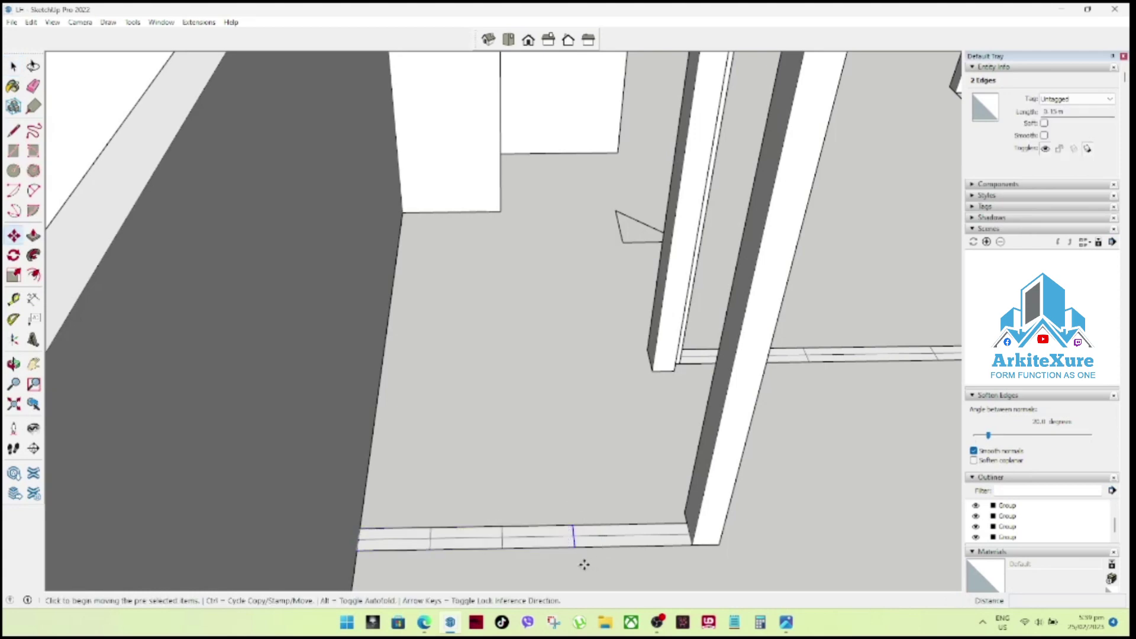
{"action": "key", "text": "ctrl"}
{"action": "left_click", "coordinate": [504, 548]}
{"action": "key", "text": "space"}
Copy the whole floor strip 0.05 m away and clear the selection.
{"action": "left_click_drag", "start_coordinate": [355, 487], "coordinate": [670, 585]}
{"action": "key", "text": "m"}
{"action": "key", "text": "ctrl"}
{"action": "left_click", "coordinate": [649, 546]}
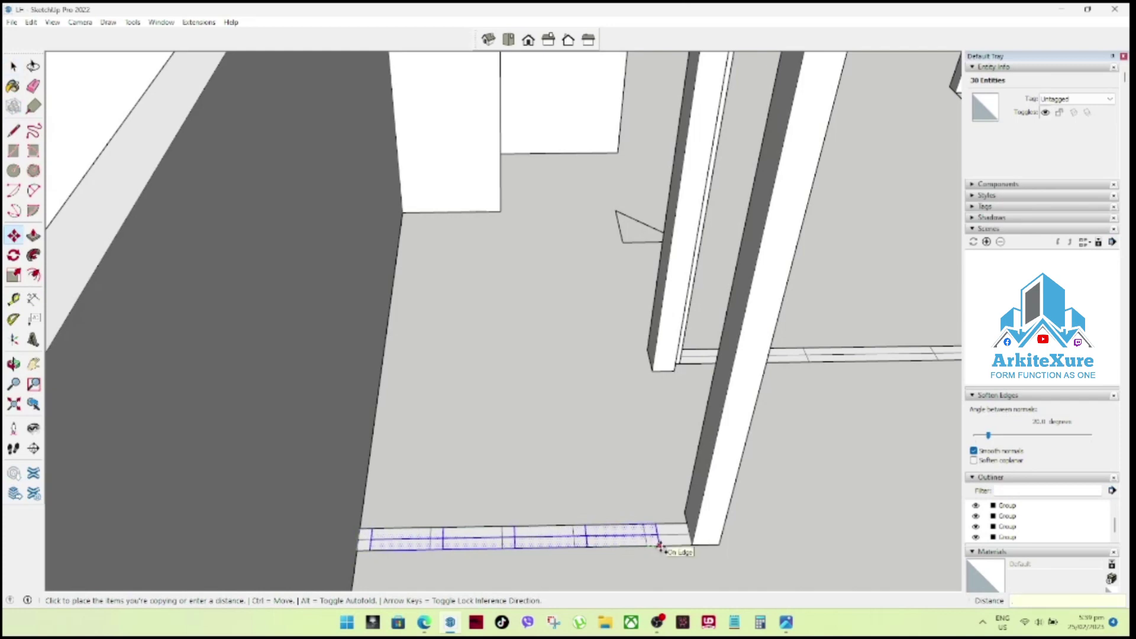
{"action": "type", "text": "/5"}
{"action": "key", "text": "Return"}
{"action": "key", "text": "space"}
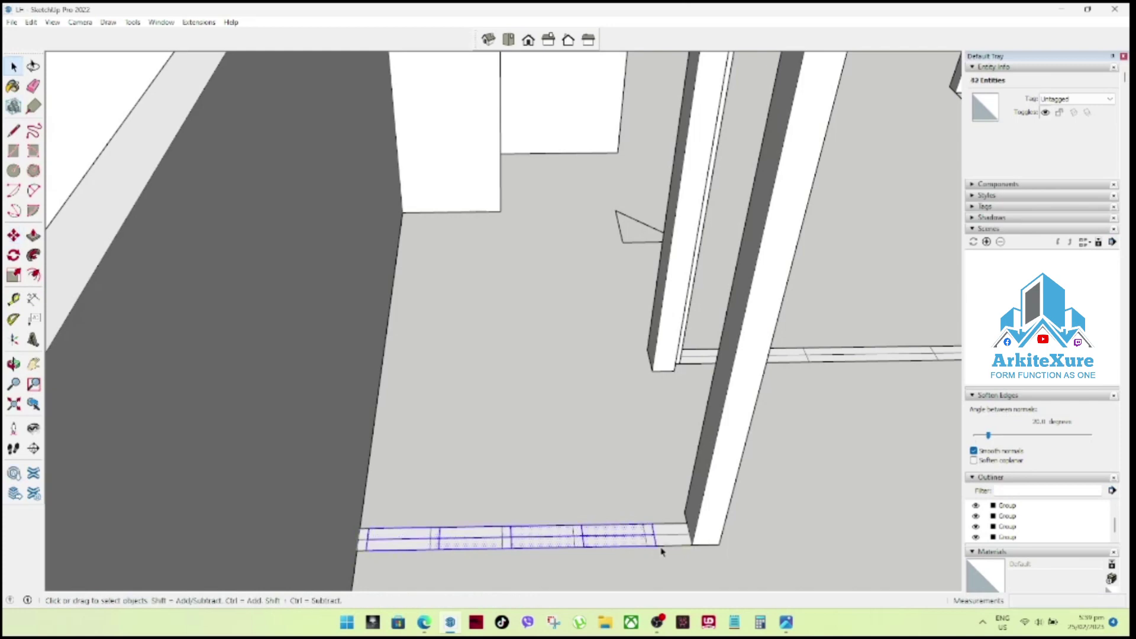
{"action": "scroll", "coordinate": [516, 516], "scroll_direction": "down", "scroll_amount": 3}
{"action": "left_click", "coordinate": [550, 556]}
{"action": "scroll", "coordinate": [568, 545], "scroll_direction": "up", "scroll_amount": 2}
{"action": "scroll", "coordinate": [559, 559], "scroll_direction": "up", "scroll_amount": 2}
{"action": "scroll", "coordinate": [583, 542], "scroll_direction": "up", "scroll_amount": 2}
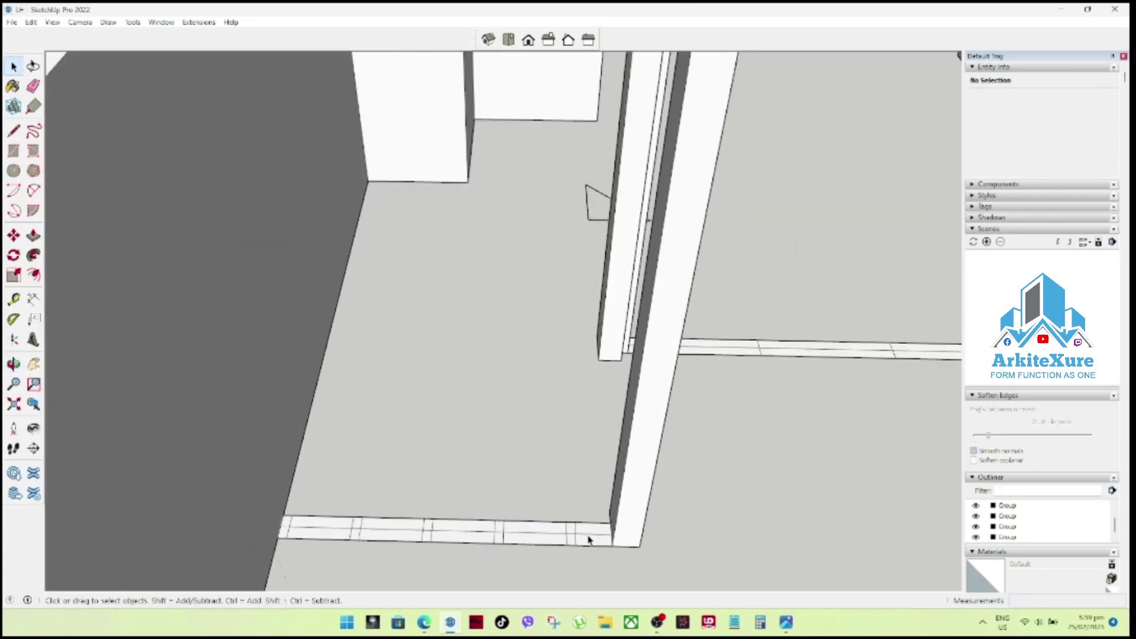
Push/Pull the strip's end face up to the top wall.
{"action": "left_click", "coordinate": [589, 538]}
{"action": "left_click", "coordinate": [571, 537]}
{"action": "left_click", "coordinate": [583, 539]}
{"action": "key", "text": "p"}
{"action": "scroll", "coordinate": [585, 535], "scroll_direction": "down", "scroll_amount": 2}
{"action": "scroll", "coordinate": [592, 504], "scroll_direction": "down", "scroll_amount": 3}
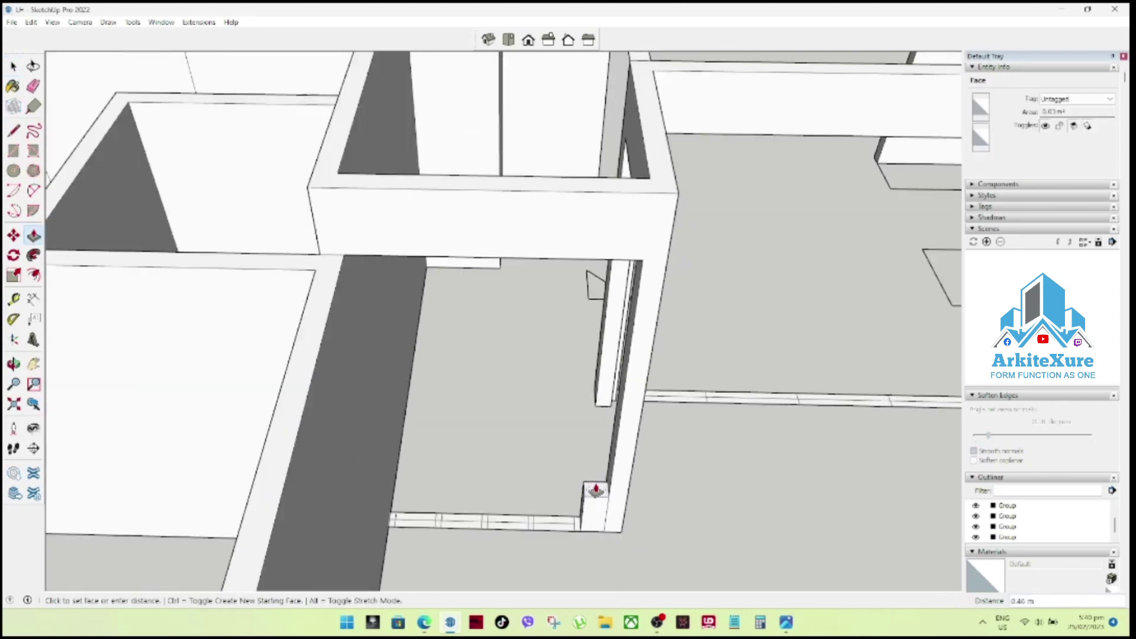
{"action": "left_click", "coordinate": [559, 265]}
{"action": "key", "text": "space"}
Delete the leftover thin edge left by the extension.
{"action": "left_click", "coordinate": [633, 317]}
{"action": "key", "text": "Delete"}
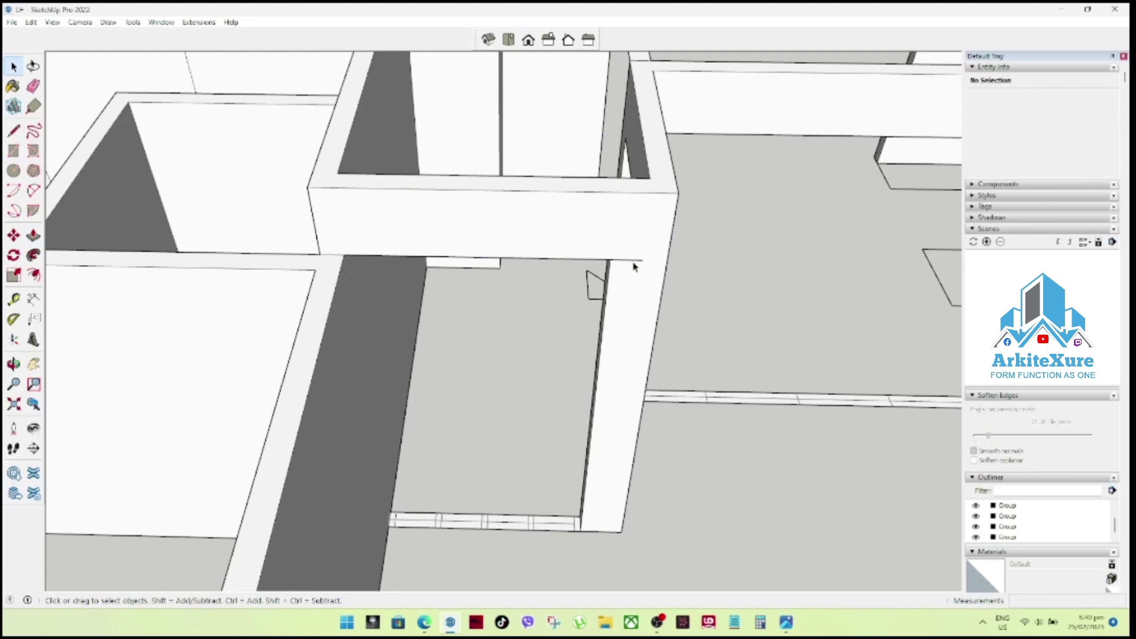
{"action": "middle_click_drag", "start_coordinate": [588, 274], "coordinate": [764, 174]}
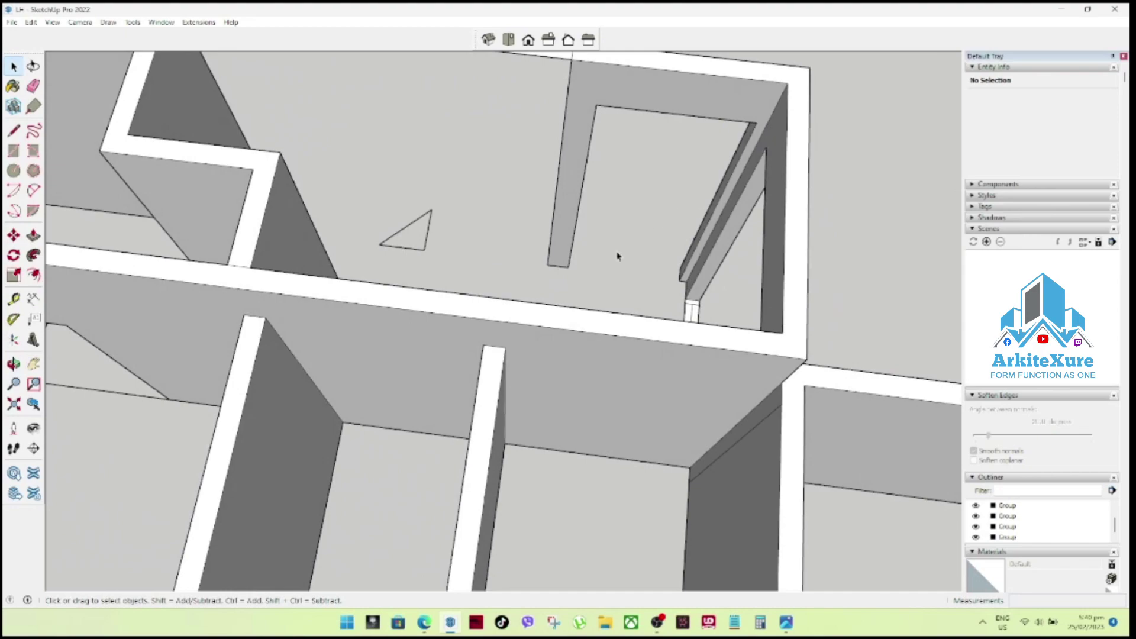
{"action": "scroll", "coordinate": [619, 260], "scroll_direction": "down", "scroll_amount": 3}
{"action": "mouse_move", "coordinate": [608, 289]}
{"action": "middle_mouse_down"}
{"action": "mouse_move", "coordinate": [918, 233]}
{"action": "mouse_move", "coordinate": [629, 322]}
{"action": "middle_mouse_up"}
{"action": "scroll", "coordinate": [619, 330], "scroll_direction": "down", "scroll_amount": 2}
{"action": "scroll", "coordinate": [526, 213], "scroll_direction": "up", "scroll_amount": 3}
{"action": "scroll", "coordinate": [526, 213], "scroll_direction": "up", "scroll_amount": 2}
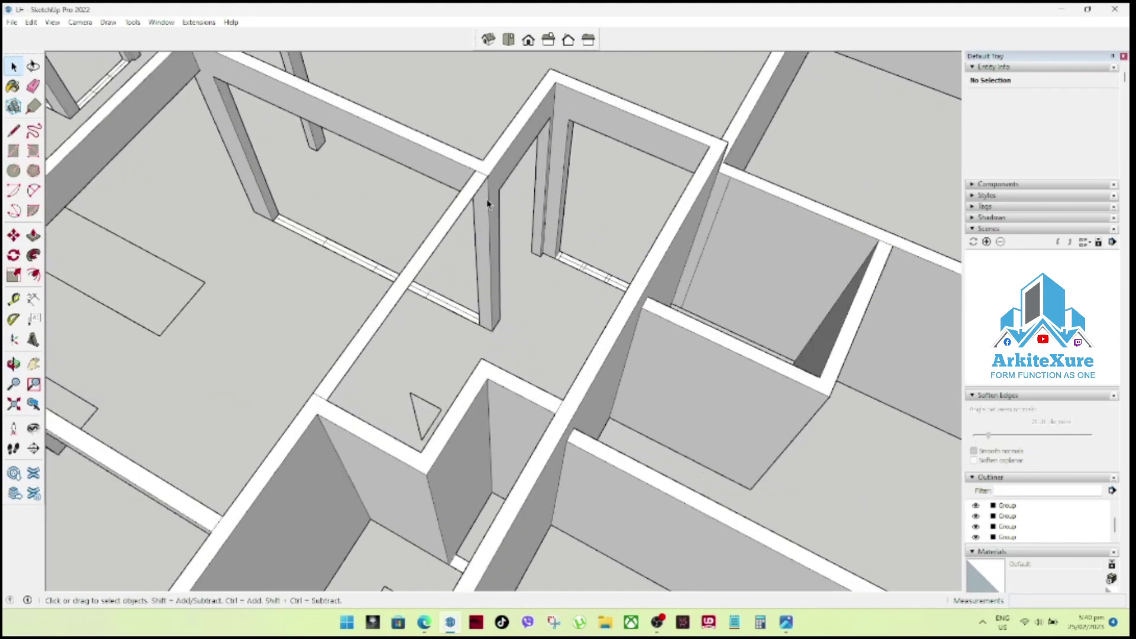
{"action": "scroll", "coordinate": [489, 198], "scroll_direction": "up", "scroll_amount": 1}
{"action": "mouse_move", "coordinate": [482, 238]}
{"action": "middle_mouse_down"}
{"action": "mouse_move", "coordinate": [380, 236]}
{"action": "mouse_move", "coordinate": [192, 276]}
{"action": "mouse_move", "coordinate": [389, 247]}
{"action": "middle_mouse_up"}
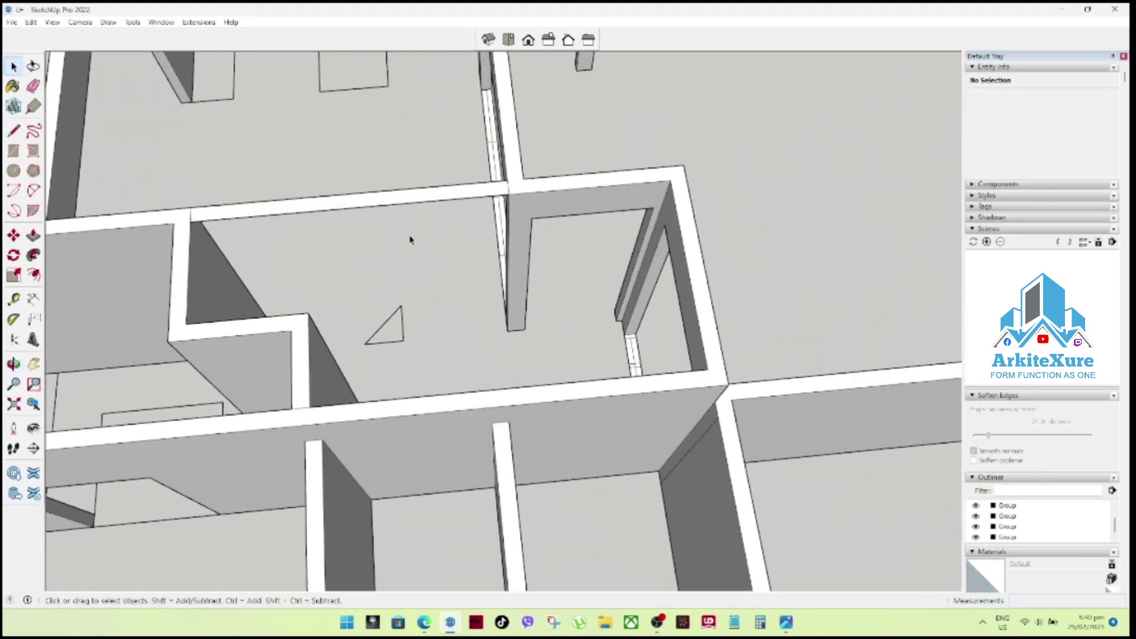
Push the beam face down 0.30 m between the walls.
{"action": "left_click", "coordinate": [455, 197]}
{"action": "key", "text": "p"}
{"action": "left_click", "coordinate": [451, 200]}
{"action": "left_click", "coordinate": [551, 224]}
{"action": "key", "text": "space"}
{"action": "middle_click_drag", "start_coordinate": [471, 224], "coordinate": [377, 220]}
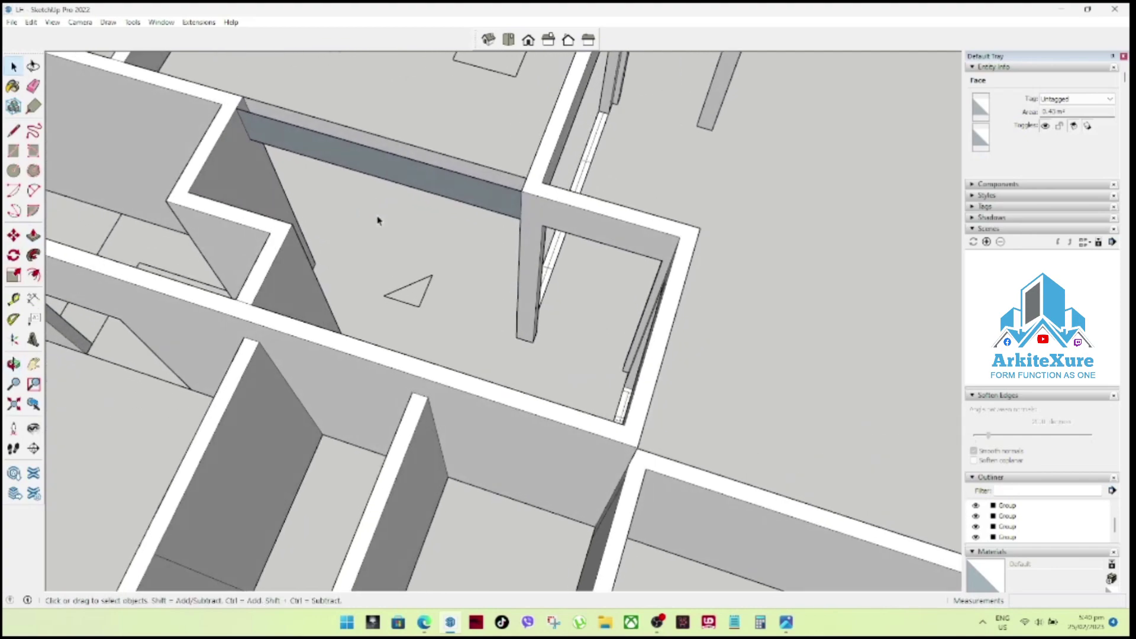
{"action": "key", "text": "l"}
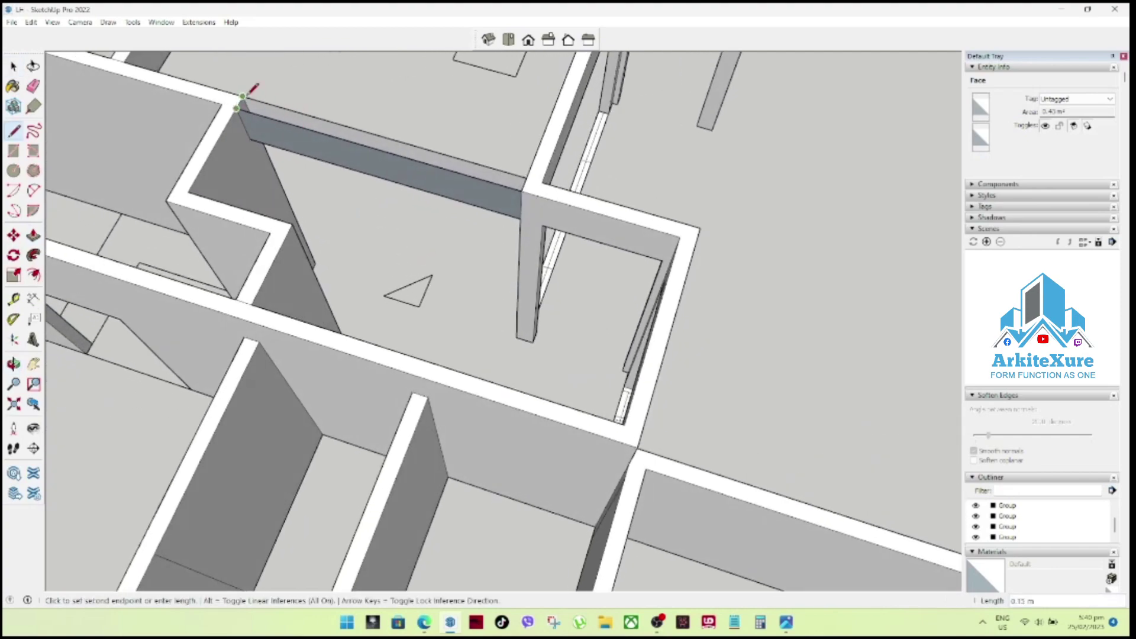
{"action": "key", "text": "space"}
Orbit around the floor plan to inspect it, then select the window sill group.
{"action": "mouse_move", "coordinate": [375, 170]}
{"action": "middle_mouse_down"}
{"action": "mouse_move", "coordinate": [534, 262]}
{"action": "mouse_move", "coordinate": [786, 317]}
{"action": "mouse_move", "coordinate": [507, 347]}
{"action": "mouse_move", "coordinate": [505, 330]}
{"action": "middle_mouse_up"}
{"action": "scroll", "coordinate": [534, 262], "scroll_direction": "down", "scroll_amount": 3}
{"action": "scroll", "coordinate": [314, 241], "scroll_direction": "up", "scroll_amount": 3}
{"action": "scroll", "coordinate": [312, 293], "scroll_direction": "up", "scroll_amount": 2}
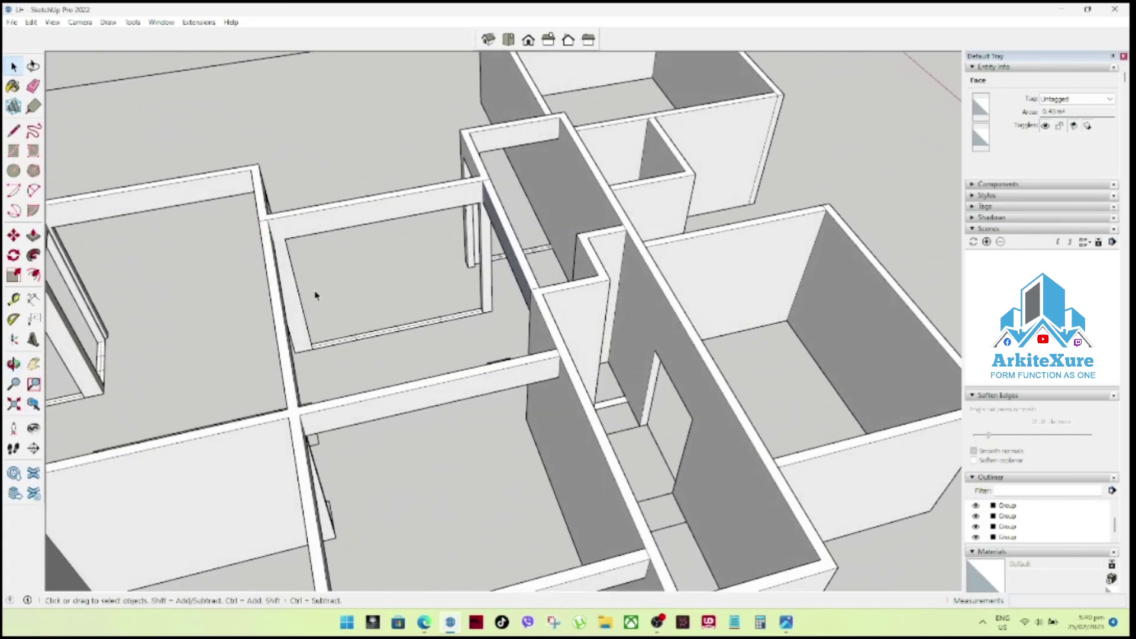
{"action": "mouse_move", "coordinate": [424, 304]}
{"action": "middle_mouse_down"}
{"action": "mouse_move", "coordinate": [342, 198]}
{"action": "mouse_move", "coordinate": [367, 229]}
{"action": "mouse_move", "coordinate": [481, 232]}
{"action": "mouse_move", "coordinate": [349, 342]}
{"action": "middle_mouse_up"}
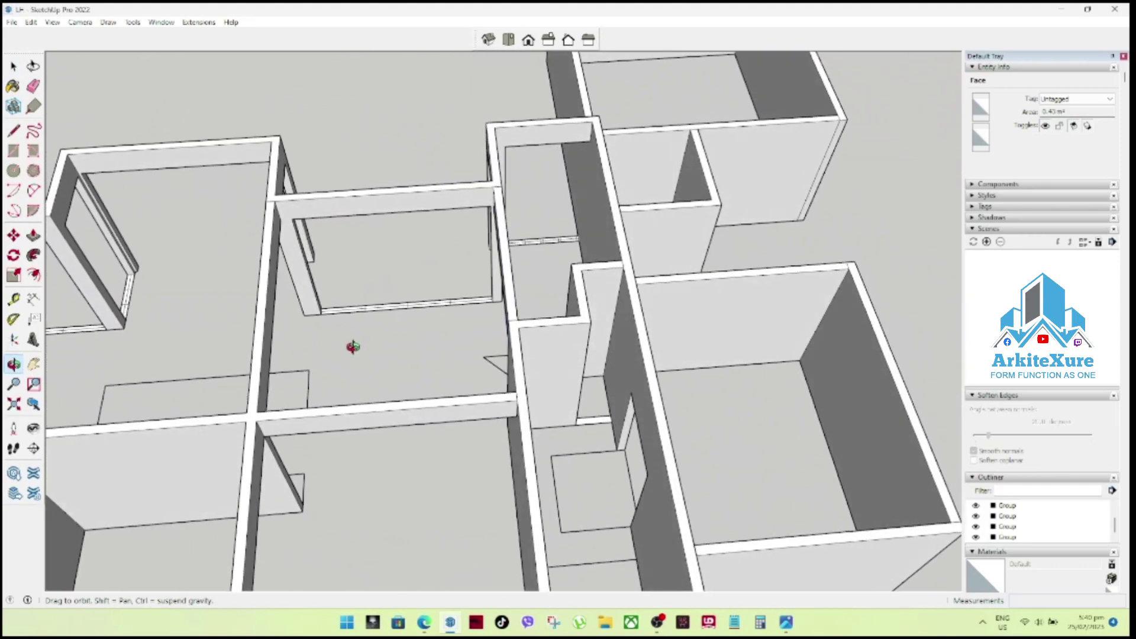
{"action": "scroll", "coordinate": [455, 335], "scroll_direction": "down", "scroll_amount": 4}
{"action": "mouse_move", "coordinate": [487, 338]}
{"action": "middle_mouse_down"}
{"action": "mouse_move", "coordinate": [459, 167]}
{"action": "mouse_move", "coordinate": [446, 221]}
{"action": "mouse_move", "coordinate": [561, 254]}
{"action": "mouse_move", "coordinate": [472, 287]}
{"action": "mouse_move", "coordinate": [465, 267]}
{"action": "mouse_move", "coordinate": [527, 310]}
{"action": "mouse_move", "coordinate": [521, 337]}
{"action": "mouse_move", "coordinate": [487, 347]}
{"action": "middle_mouse_up"}
{"action": "scroll", "coordinate": [437, 342], "scroll_direction": "up", "scroll_amount": 5}
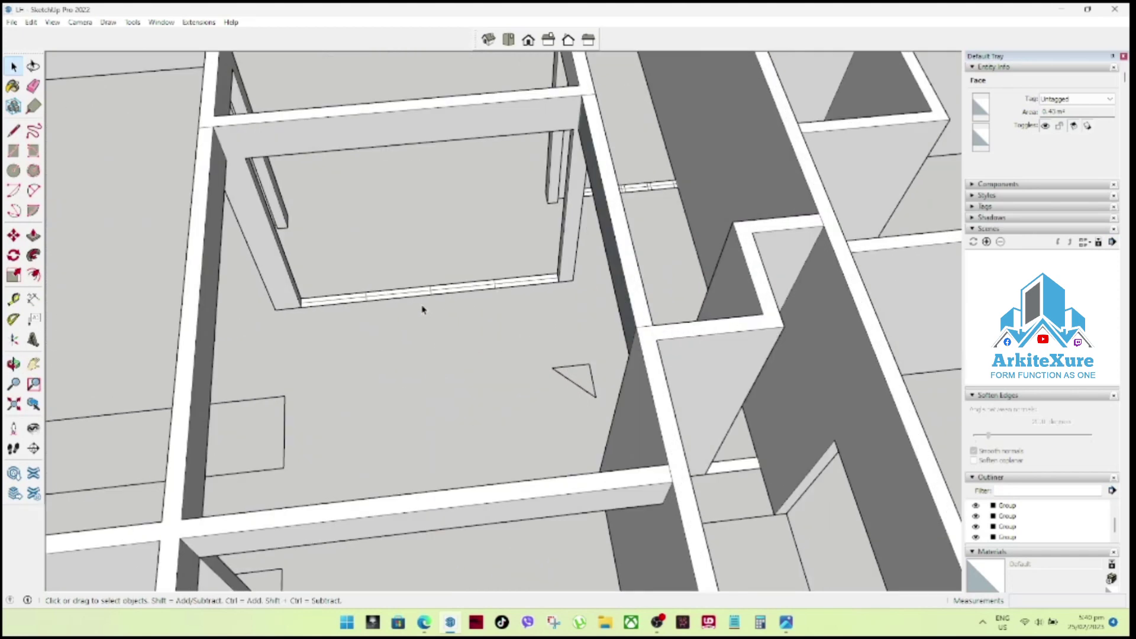
{"action": "scroll", "coordinate": [470, 302], "scroll_direction": "up", "scroll_amount": 2}
{"action": "left_click_drag", "start_coordinate": [278, 223], "coordinate": [590, 333]}
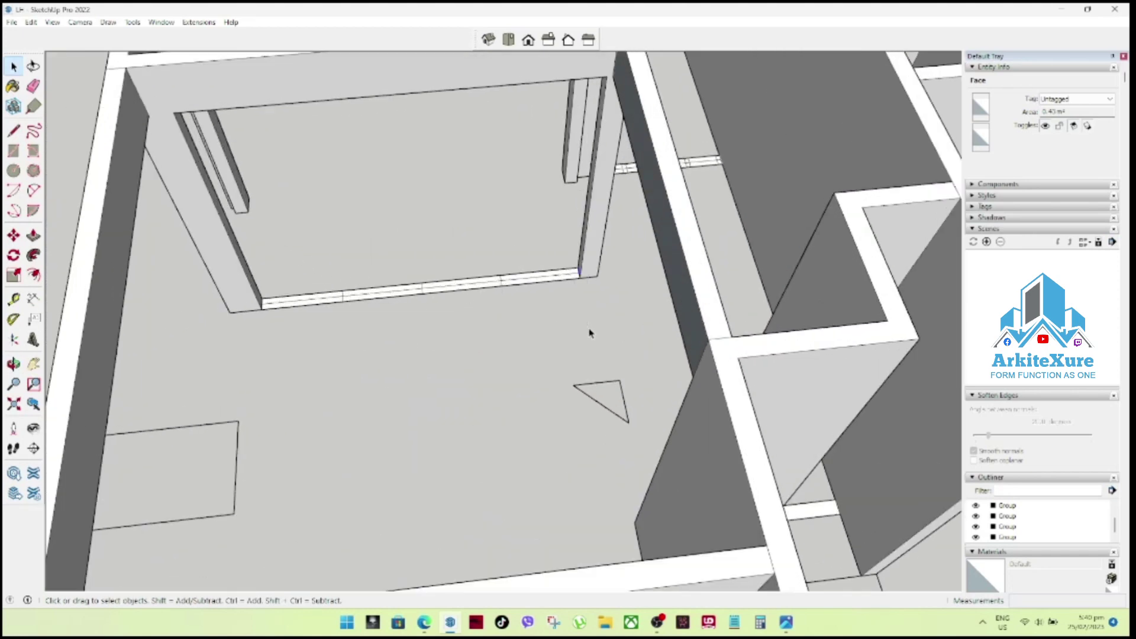
{"action": "left_click", "coordinate": [406, 296]}
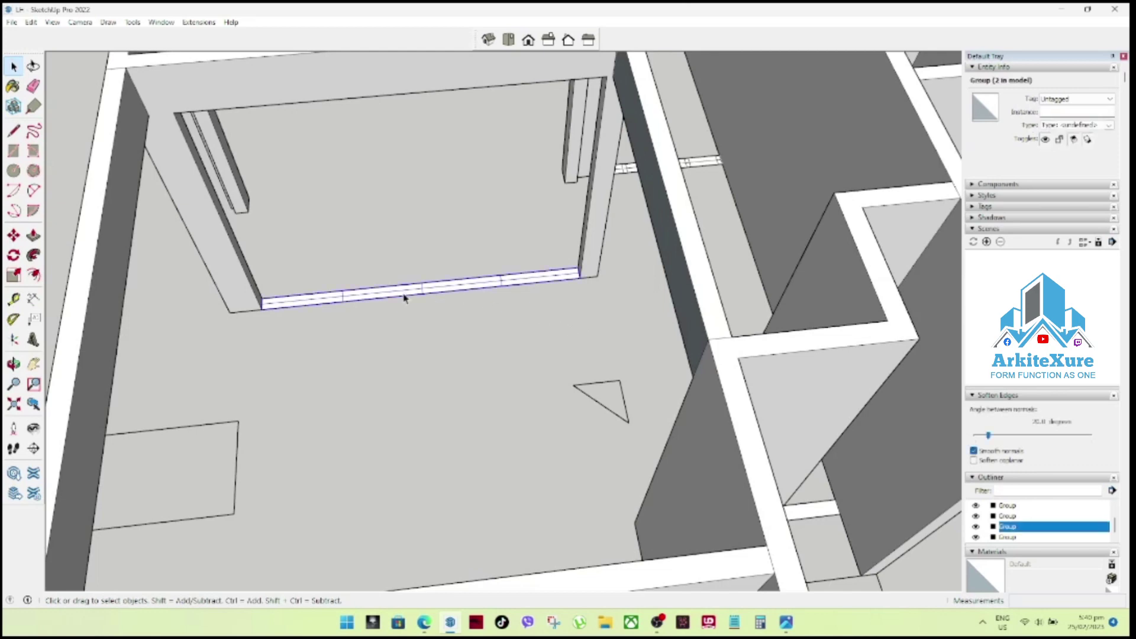
Explode the sill group and copy its segments a short distance along the sill.
{"action": "right_click", "coordinate": [405, 296]}
{"action": "left_click", "coordinate": [435, 371]}
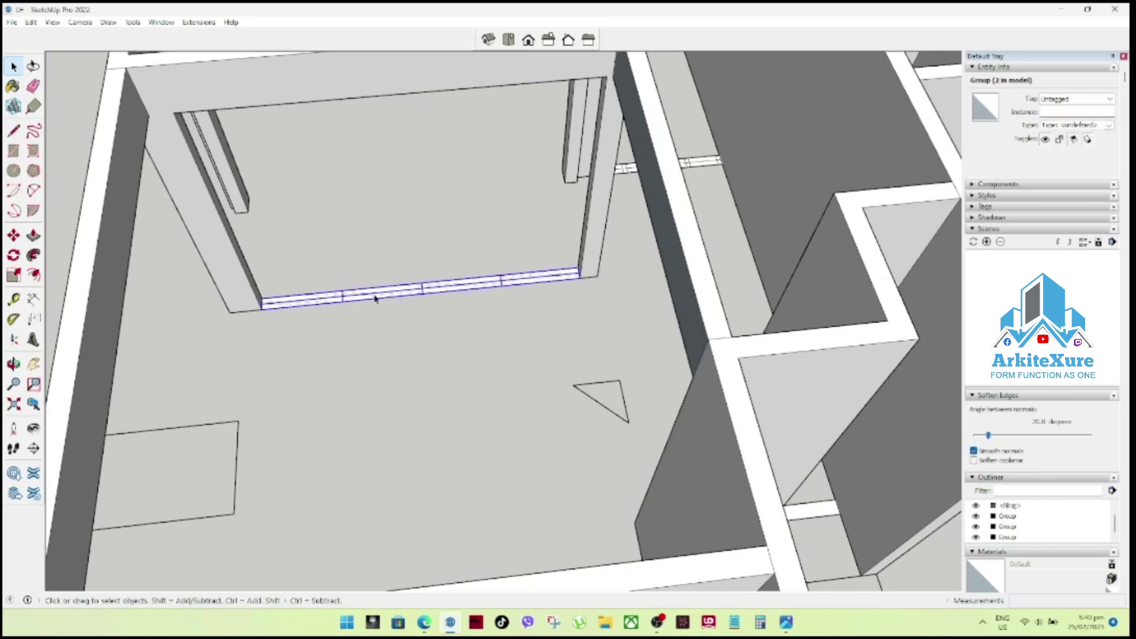
{"action": "left_click_drag", "start_coordinate": [301, 222], "coordinate": [585, 330]}
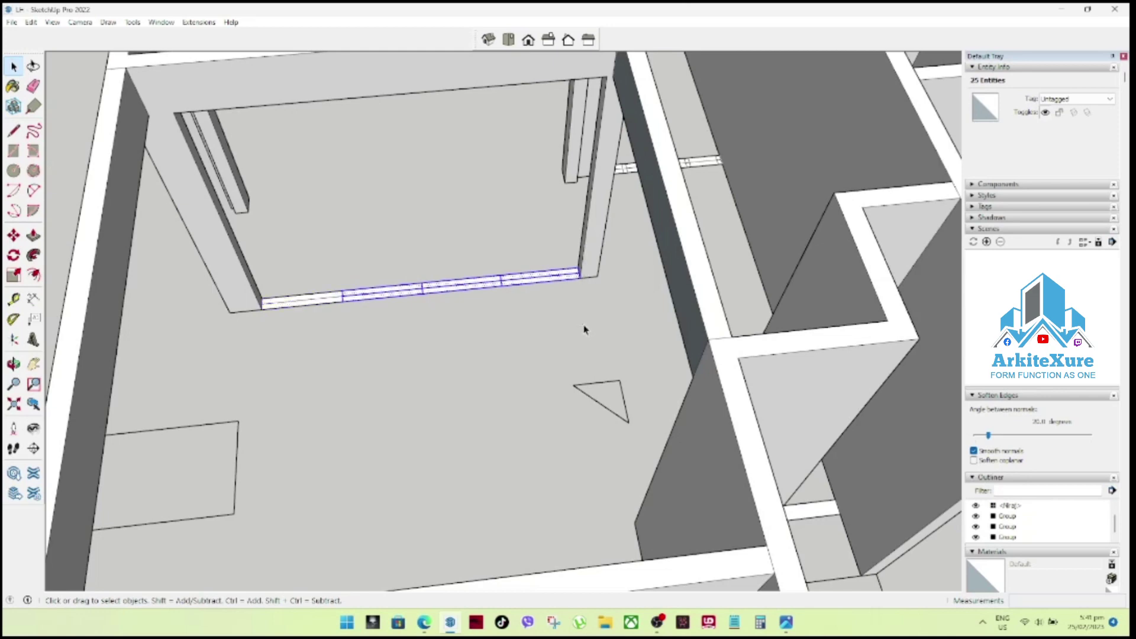
{"action": "key", "text": "m"}
{"action": "key", "text": "ctrl"}
{"action": "left_click", "coordinate": [466, 328]}
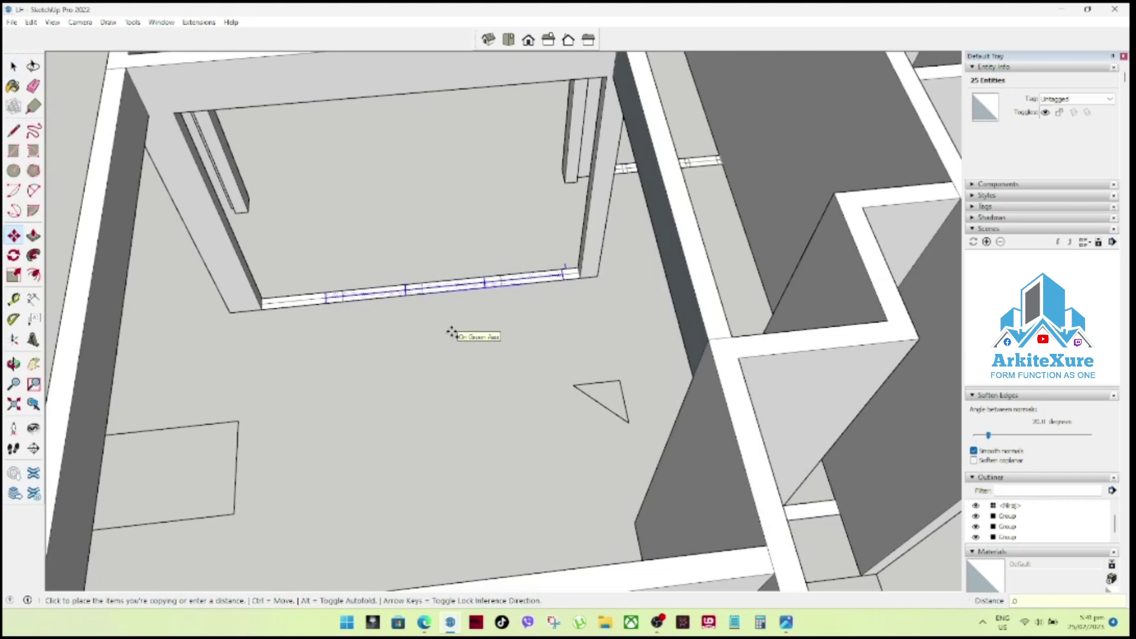
{"action": "left_click", "coordinate": [453, 336]}
{"action": "key", "text": "space"}
{"action": "scroll", "coordinate": [268, 318], "scroll_direction": "up", "scroll_amount": 3}
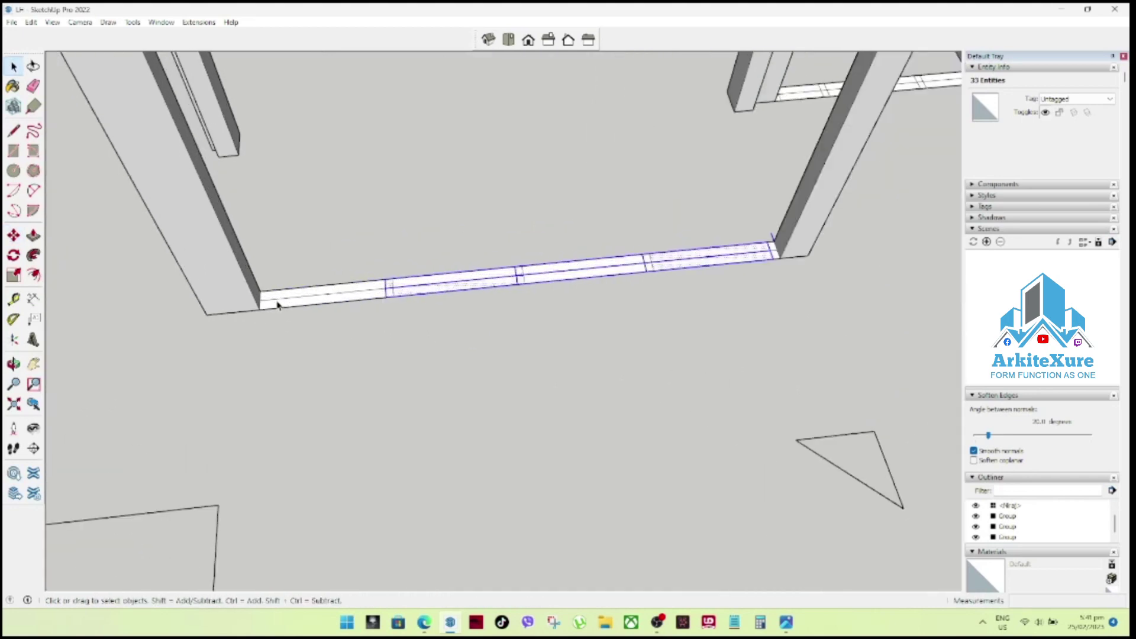
{"action": "scroll", "coordinate": [418, 350], "scroll_direction": "up", "scroll_amount": 2}
{"action": "left_click", "coordinate": [414, 327]}
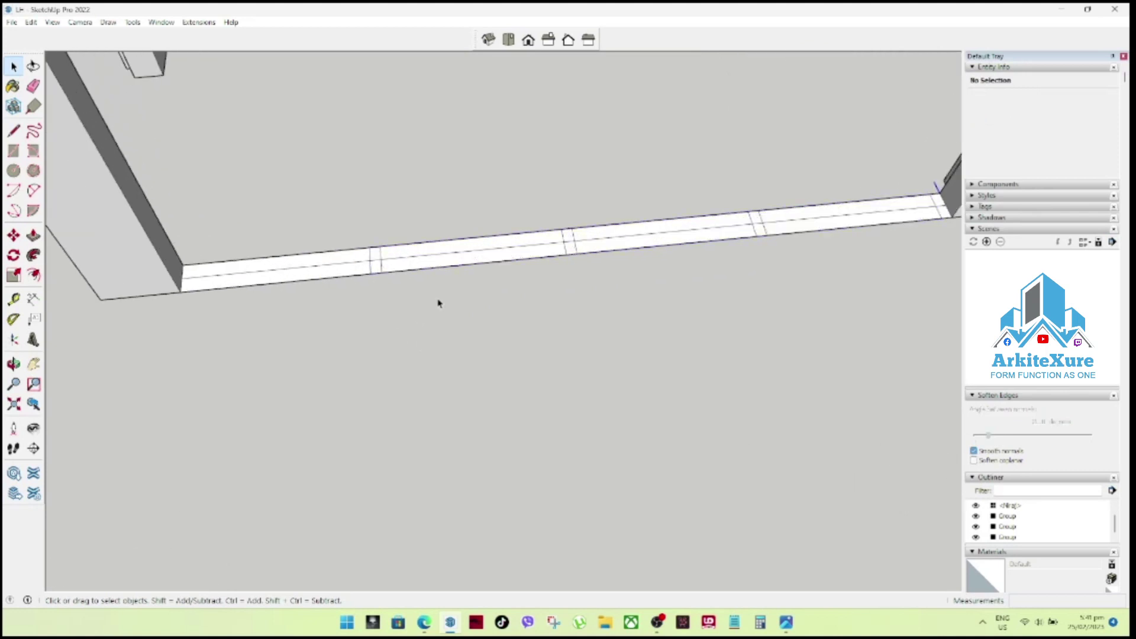
Copy the sill divider lines 0.85 m along from the existing divider.
{"action": "scroll", "coordinate": [457, 300], "scroll_direction": "down", "scroll_amount": 2}
{"action": "mouse_move", "coordinate": [530, 289]}
{"action": "middle_mouse_down"}
{"action": "mouse_move", "coordinate": [482, 322]}
{"action": "mouse_move", "coordinate": [781, 261]}
{"action": "middle_mouse_up"}
{"action": "left_click", "coordinate": [809, 261]}
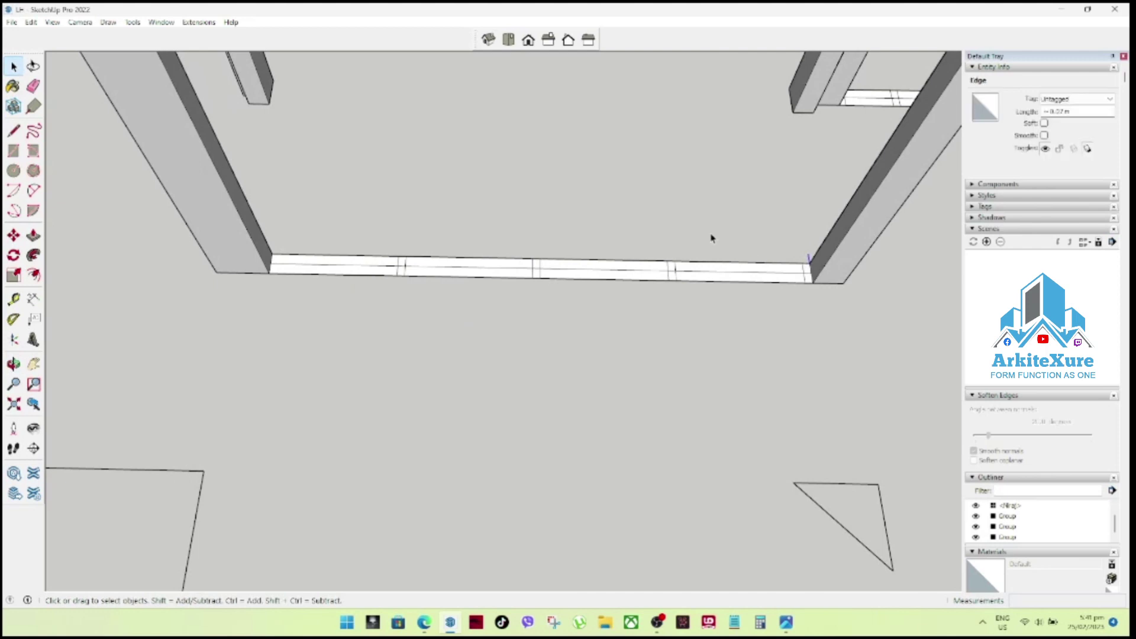
{"action": "left_click", "coordinate": [711, 237]}
{"action": "left_click_drag", "start_coordinate": [367, 239], "coordinate": [431, 293]}
{"action": "key", "text": "m"}
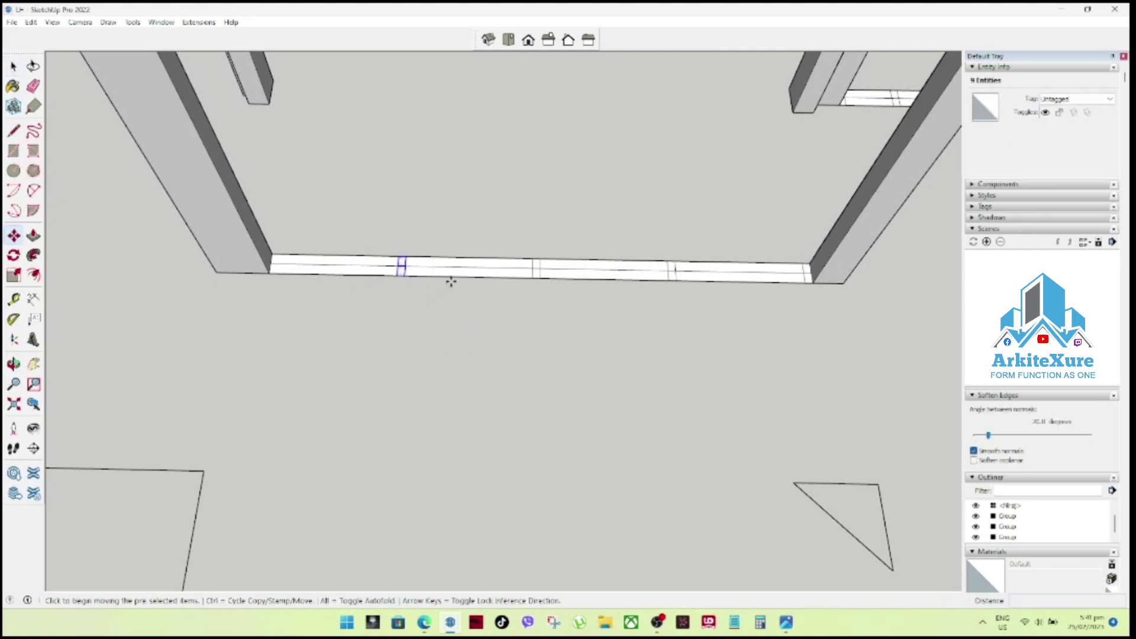
{"action": "key", "text": "ctrl"}
{"action": "left_click", "coordinate": [533, 276]}
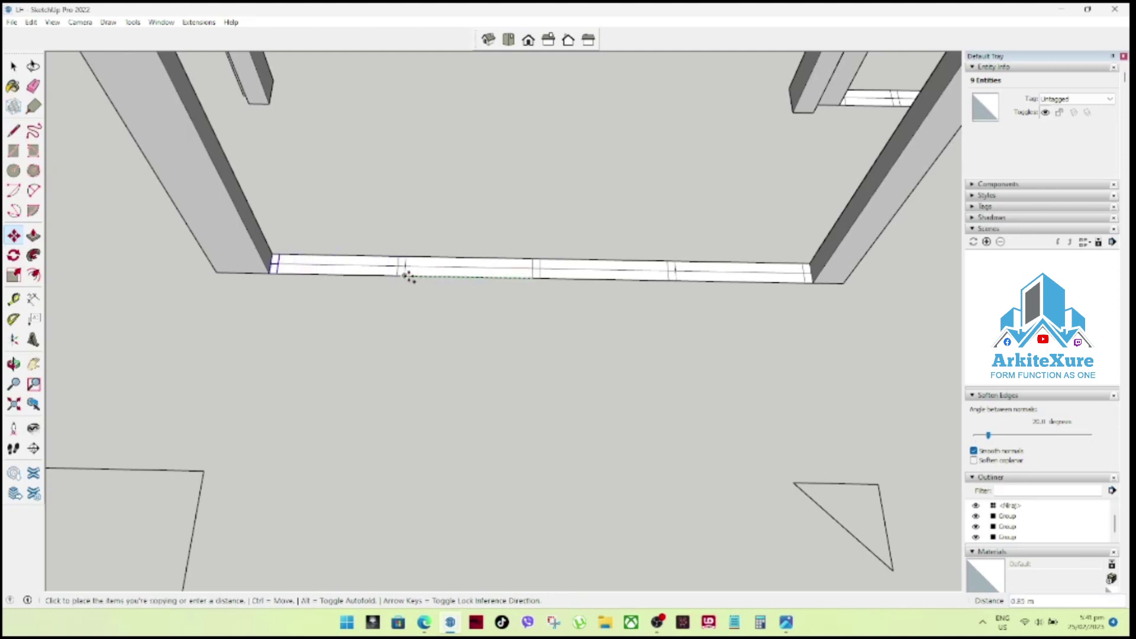
{"action": "key", "text": "space"}
{"action": "scroll", "coordinate": [418, 315], "scroll_direction": "up", "scroll_amount": 1}
{"action": "middle_click_drag", "start_coordinate": [417, 315], "coordinate": [478, 295]}
{"action": "mouse_move", "coordinate": [519, 285]}
{"action": "middle_mouse_down"}
{"action": "mouse_move", "coordinate": [515, 337]}
{"action": "mouse_move", "coordinate": [381, 340]}
{"action": "mouse_move", "coordinate": [389, 370]}
{"action": "middle_mouse_up"}
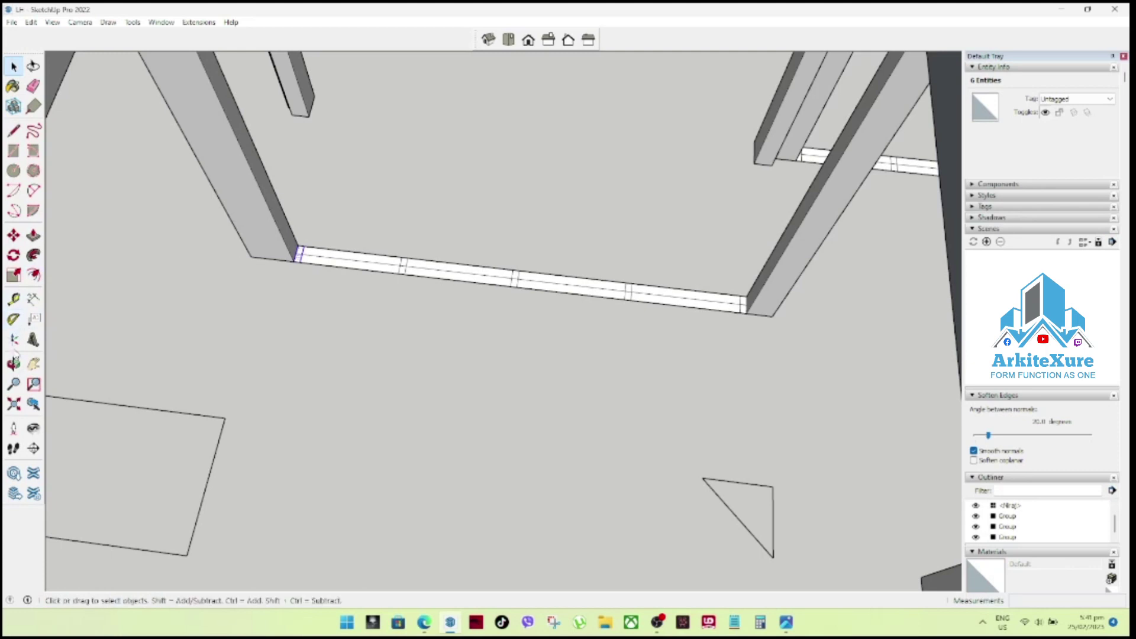
Measure the sill division spacing with Tape Measure, confirming the 0.85 m gap.
{"action": "left_click", "coordinate": [13, 299]}
{"action": "left_click", "coordinate": [300, 262]}
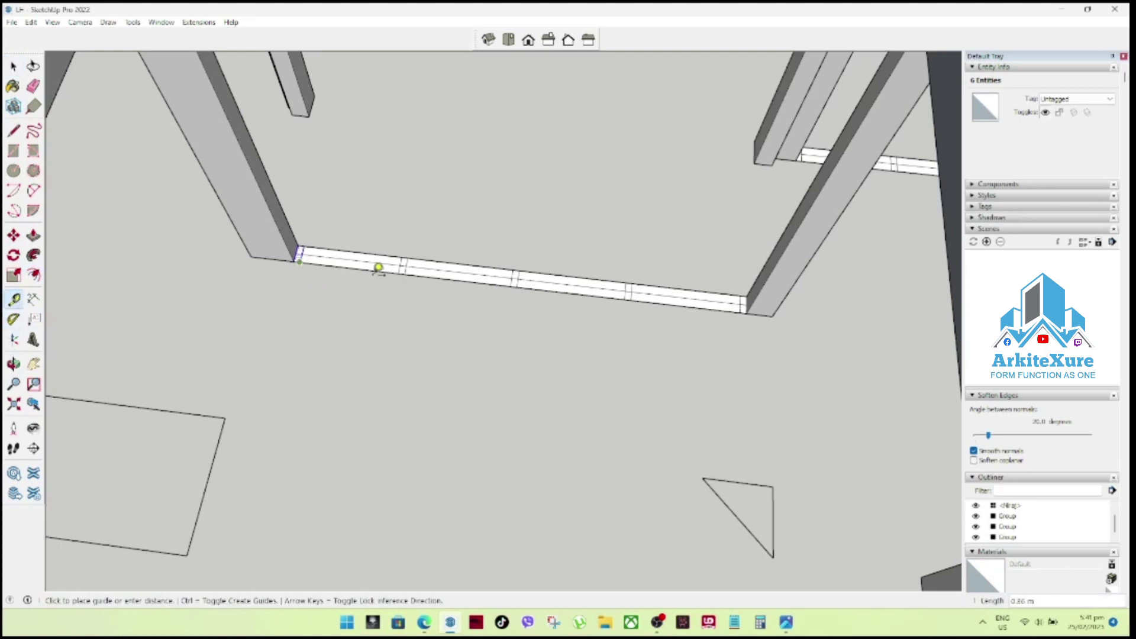
{"action": "left_click", "coordinate": [402, 263]}
{"action": "left_click", "coordinate": [403, 264]}
{"action": "left_click", "coordinate": [404, 274]}
{"action": "key", "text": "space"}
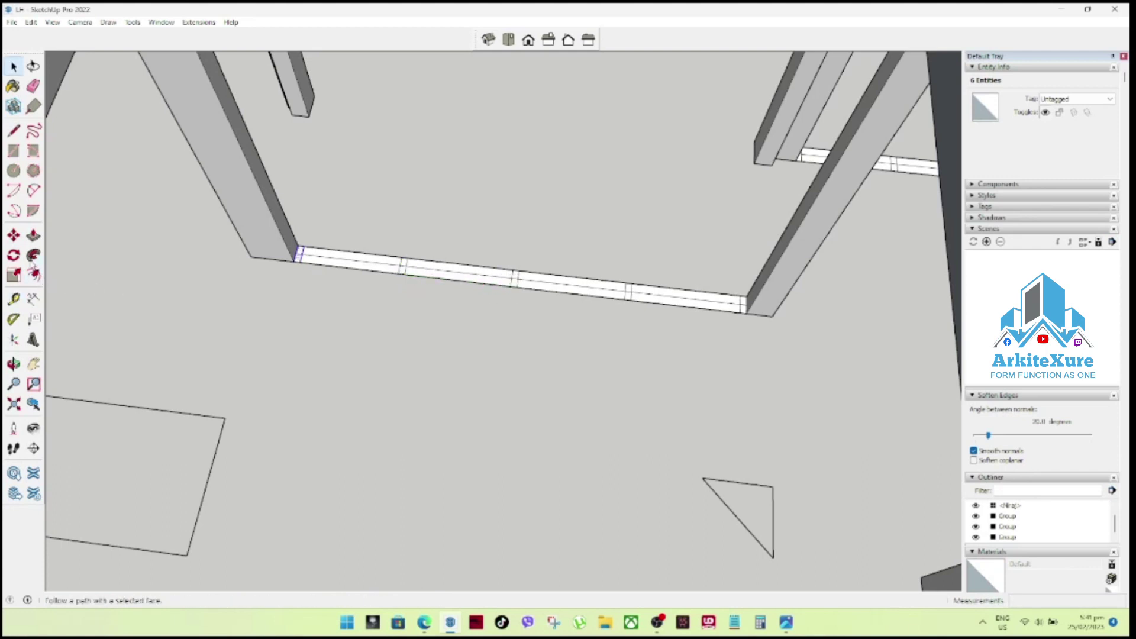
{"action": "left_click", "coordinate": [13, 299]}
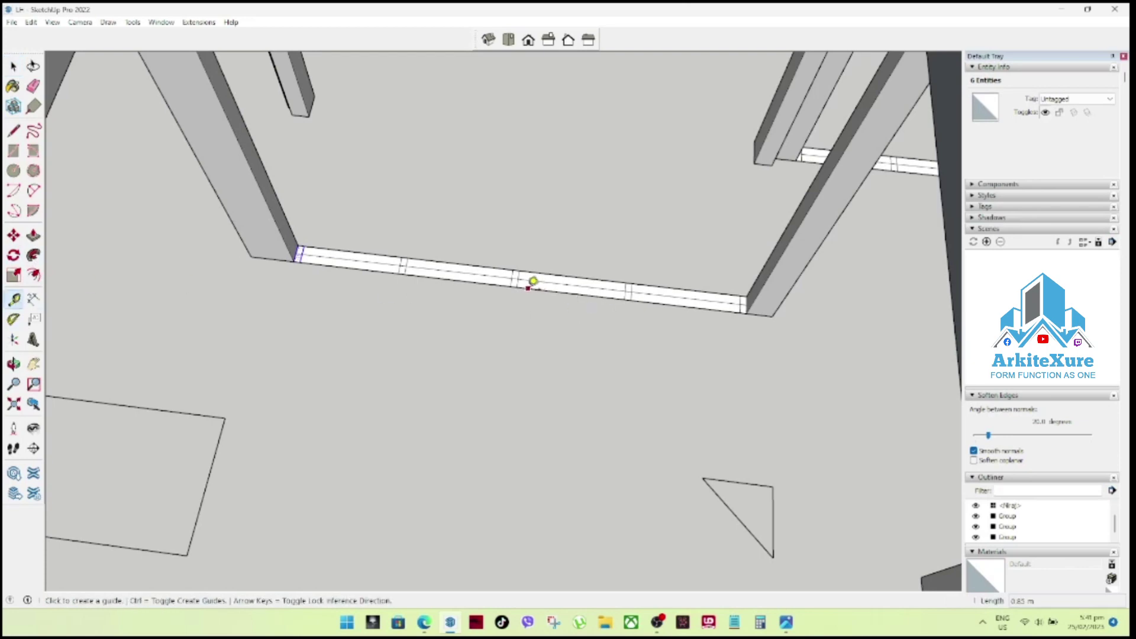
{"action": "left_click", "coordinate": [517, 287]}
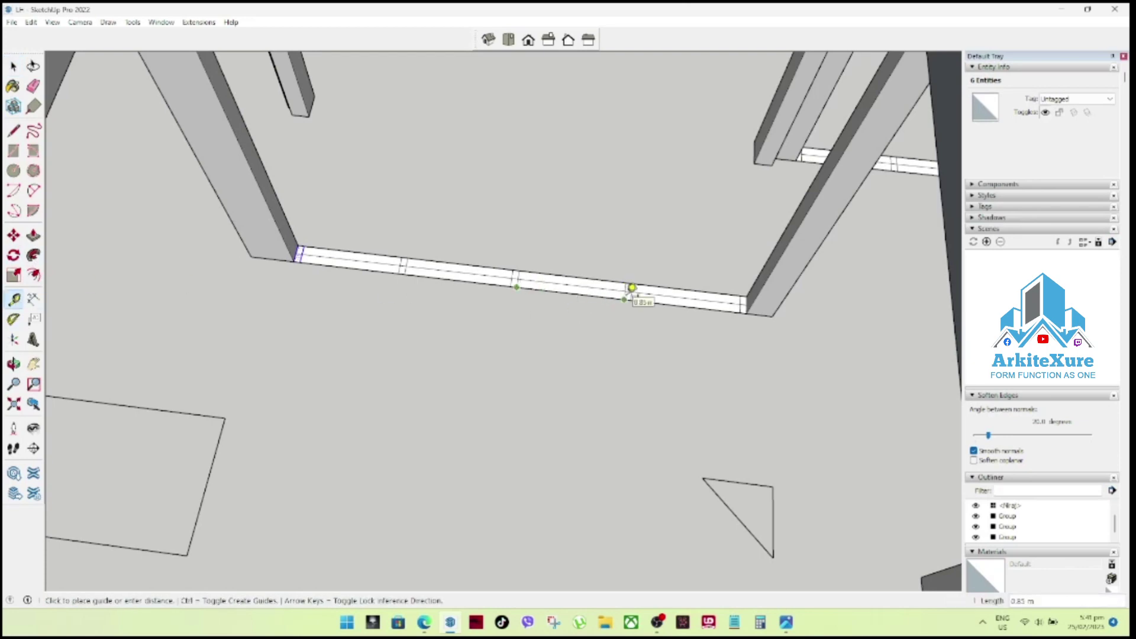
{"action": "key", "text": "space"}
{"action": "scroll", "coordinate": [603, 338], "scroll_direction": "down", "scroll_amount": 3}
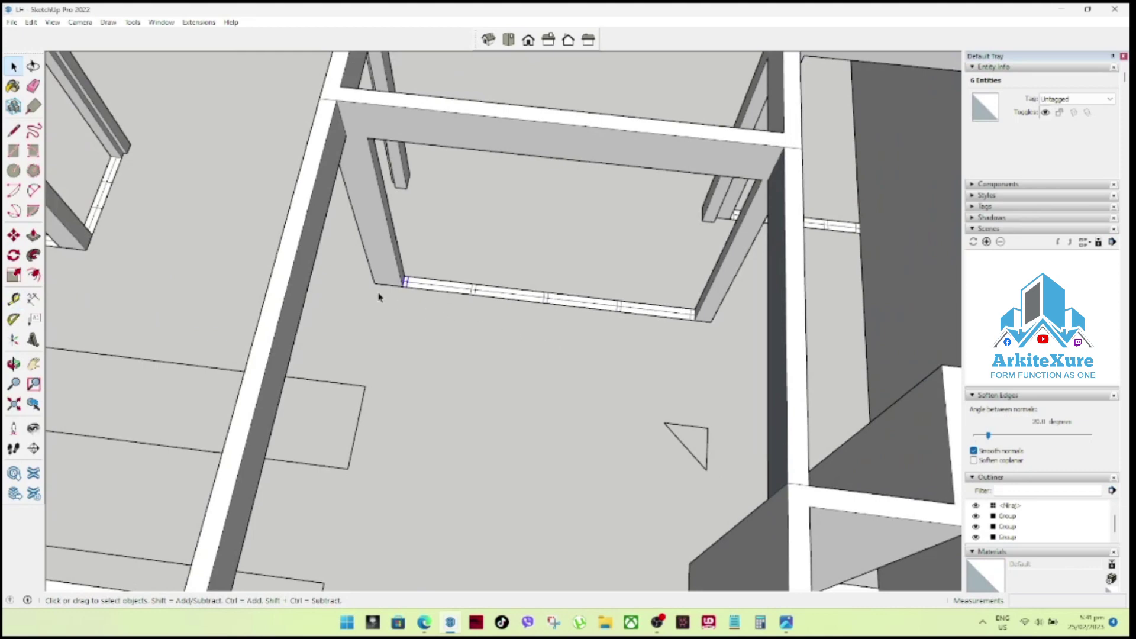
{"action": "mouse_move", "coordinate": [389, 289]}
{"action": "middle_mouse_down"}
{"action": "mouse_move", "coordinate": [438, 284]}
{"action": "mouse_move", "coordinate": [447, 319]}
{"action": "middle_mouse_up"}
{"action": "scroll", "coordinate": [591, 324], "scroll_direction": "up", "scroll_amount": 2}
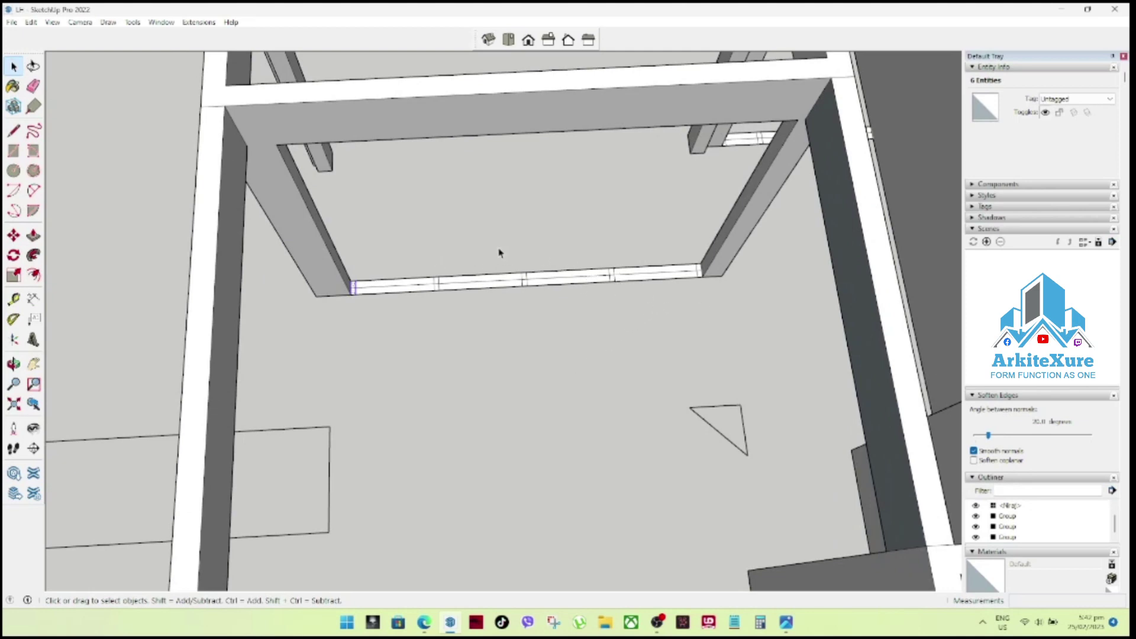
Move the two middle window divisions 0.05 m along the sill.
{"action": "left_click_drag", "start_coordinate": [394, 239], "coordinate": [642, 323]}
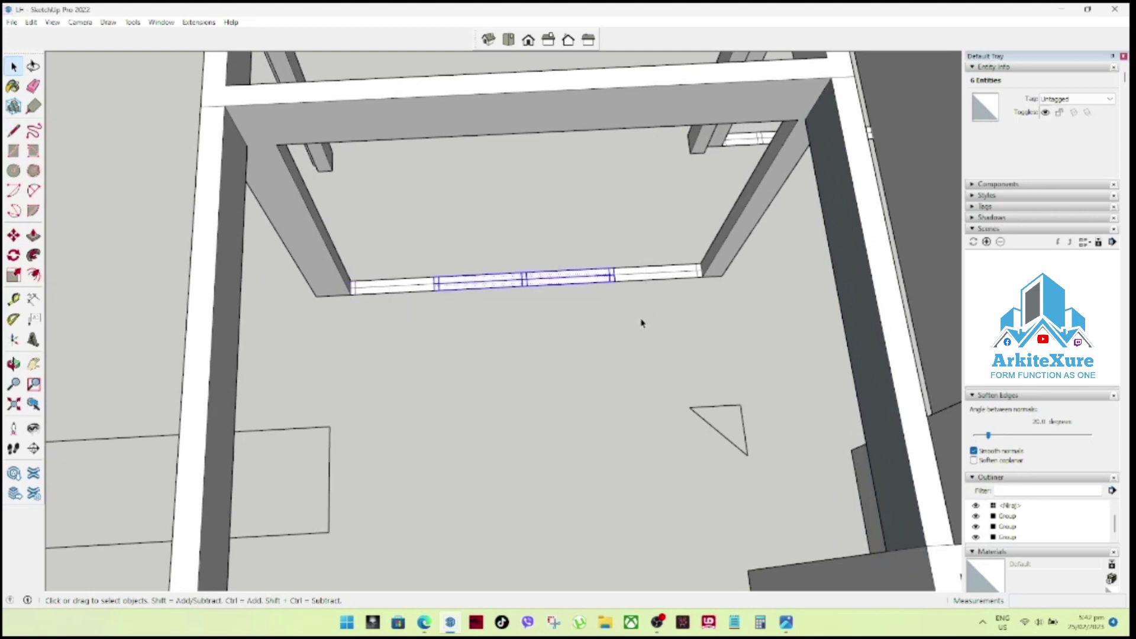
{"action": "key", "text": "m"}
{"action": "left_click", "coordinate": [642, 323]}
{"action": "type", "text": "05"}
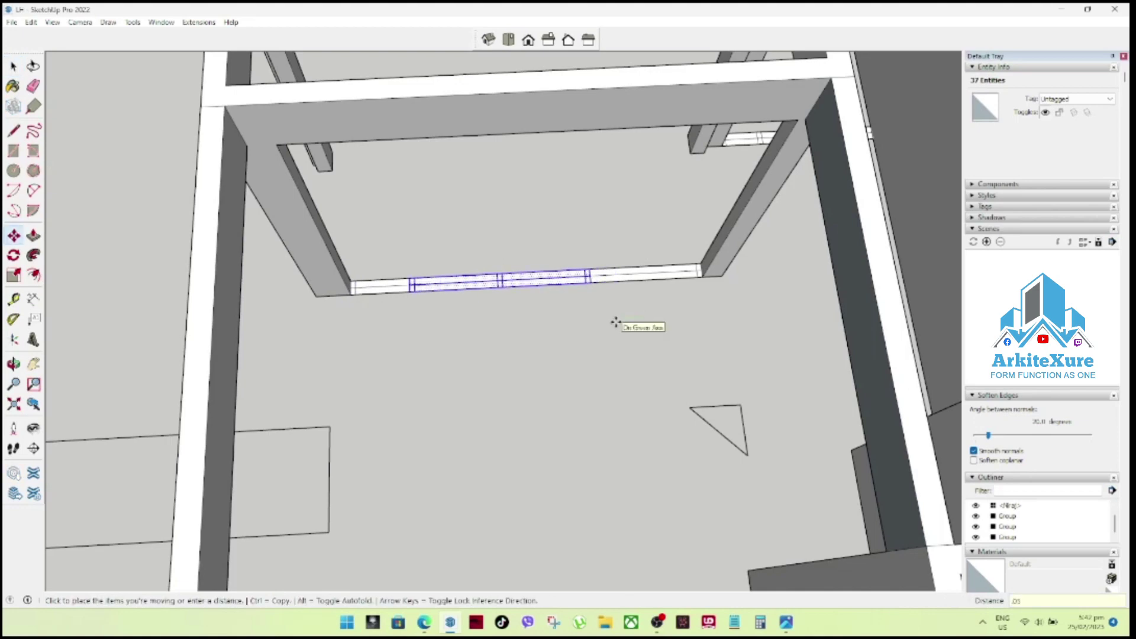
{"action": "key", "text": "Return"}
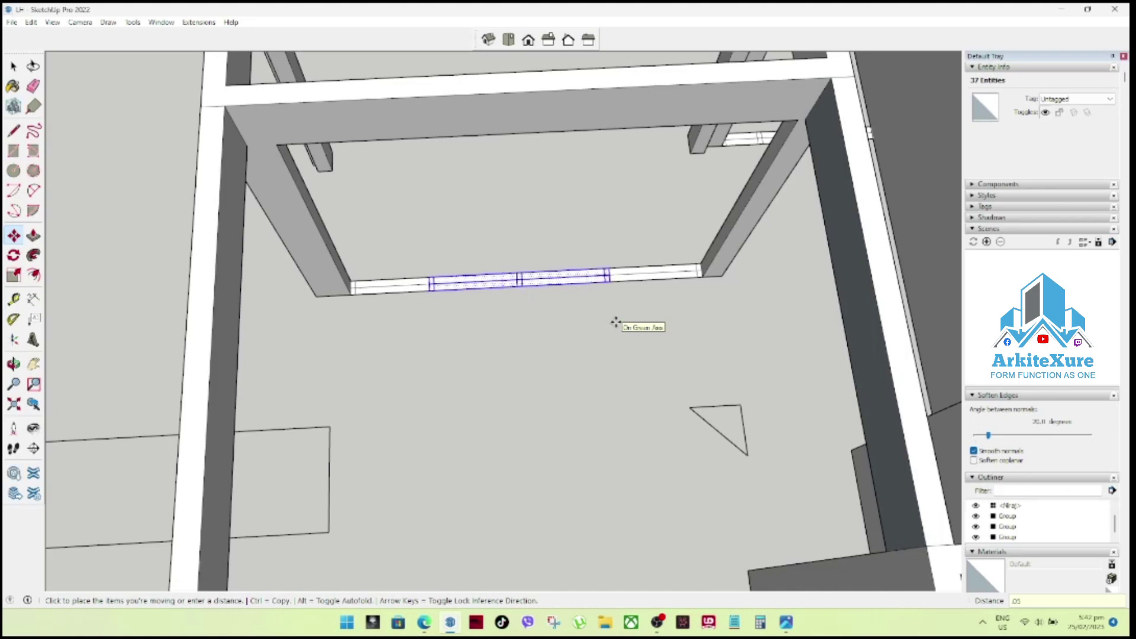
{"action": "key", "text": "space"}
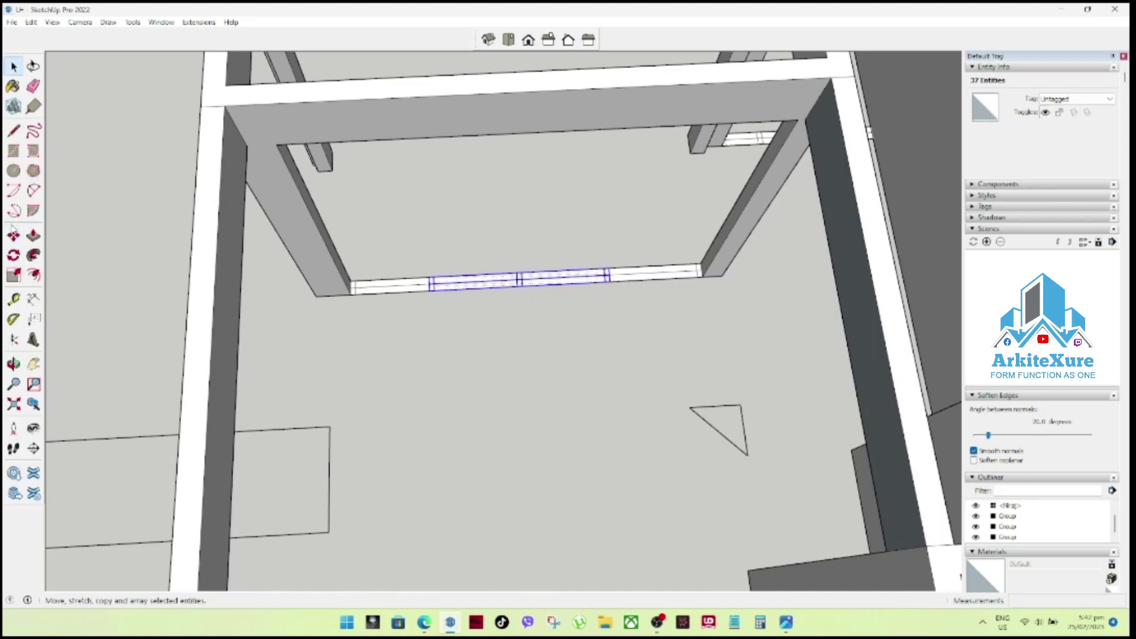
Measure the gap from the division ends to the wall corner.
{"action": "left_click", "coordinate": [14, 299]}
{"action": "left_click", "coordinate": [610, 281]}
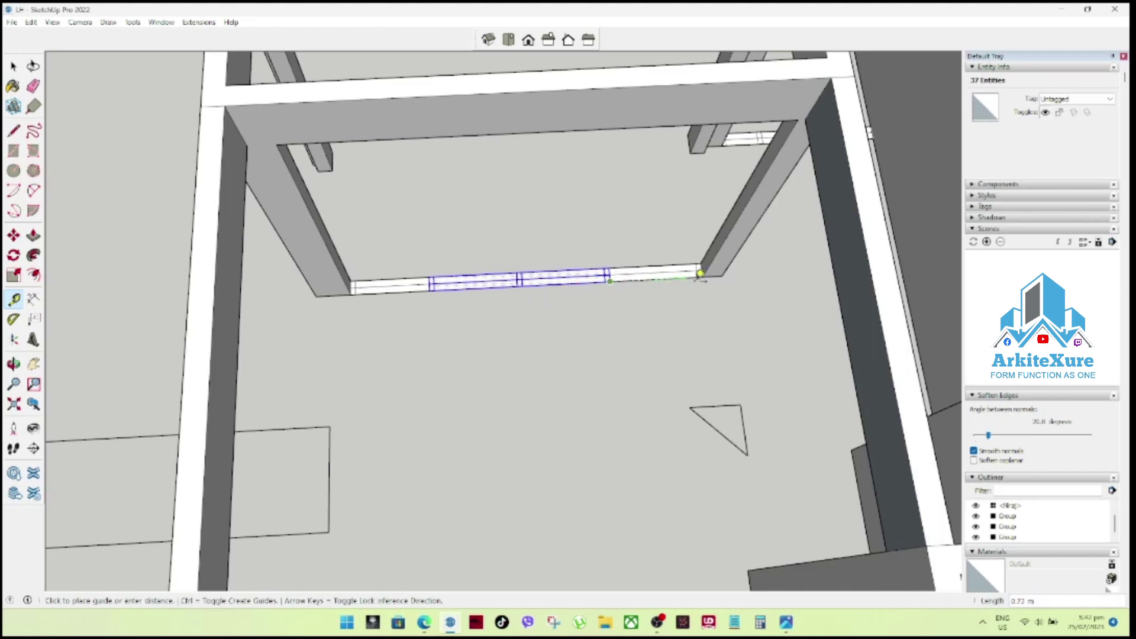
{"action": "left_click", "coordinate": [701, 271]}
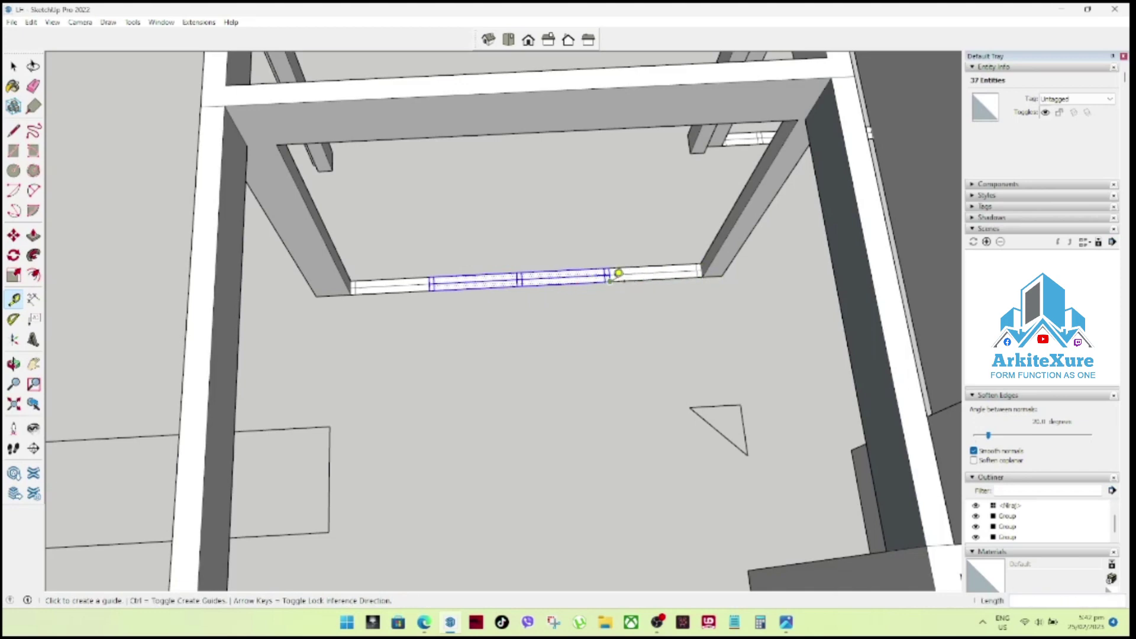
{"action": "left_click", "coordinate": [607, 282]}
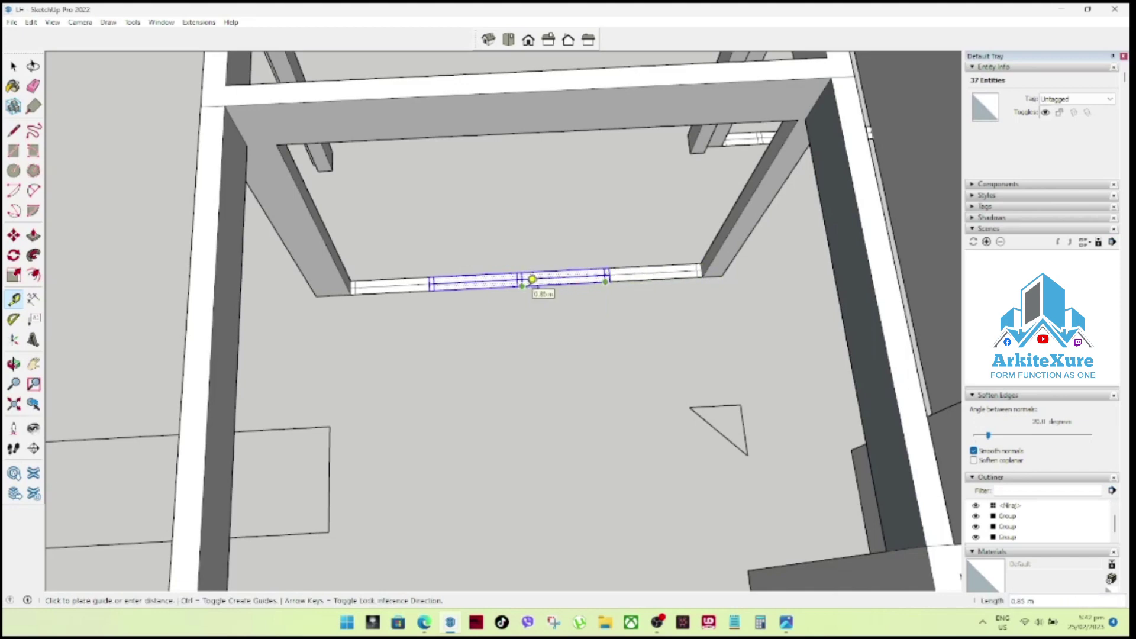
{"action": "key", "text": "space"}
Shift the middle divisions another 0.05 m along the sill.
{"action": "key", "text": "m"}
{"action": "left_click", "coordinate": [531, 316]}
{"action": "type", "text": ".05"}
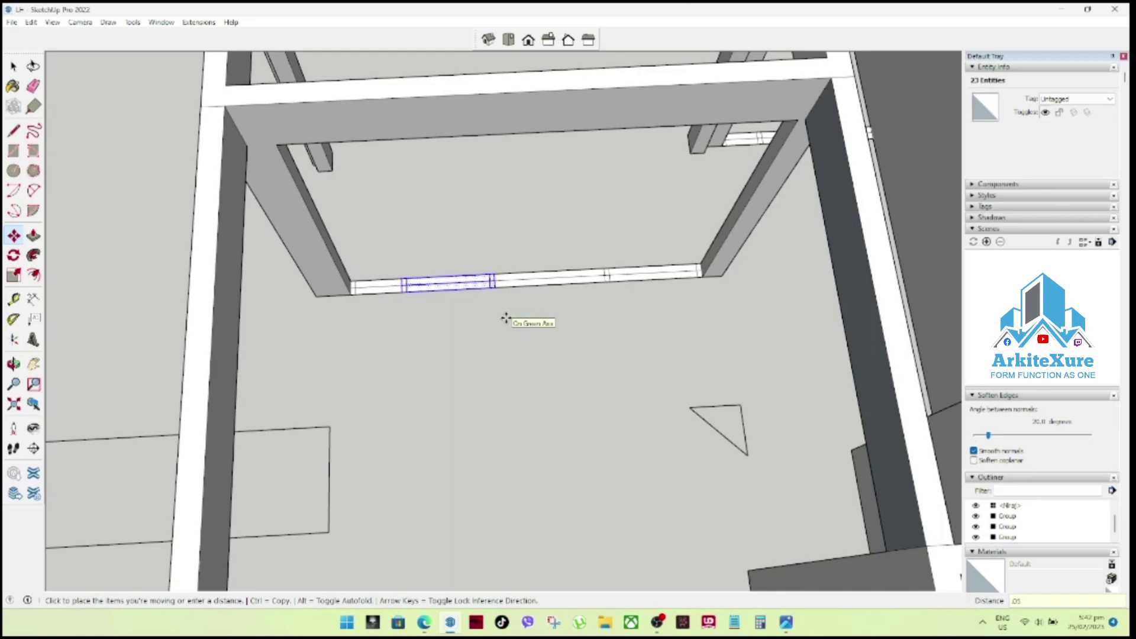
{"action": "key", "text": "Return"}
{"action": "key", "text": "space"}
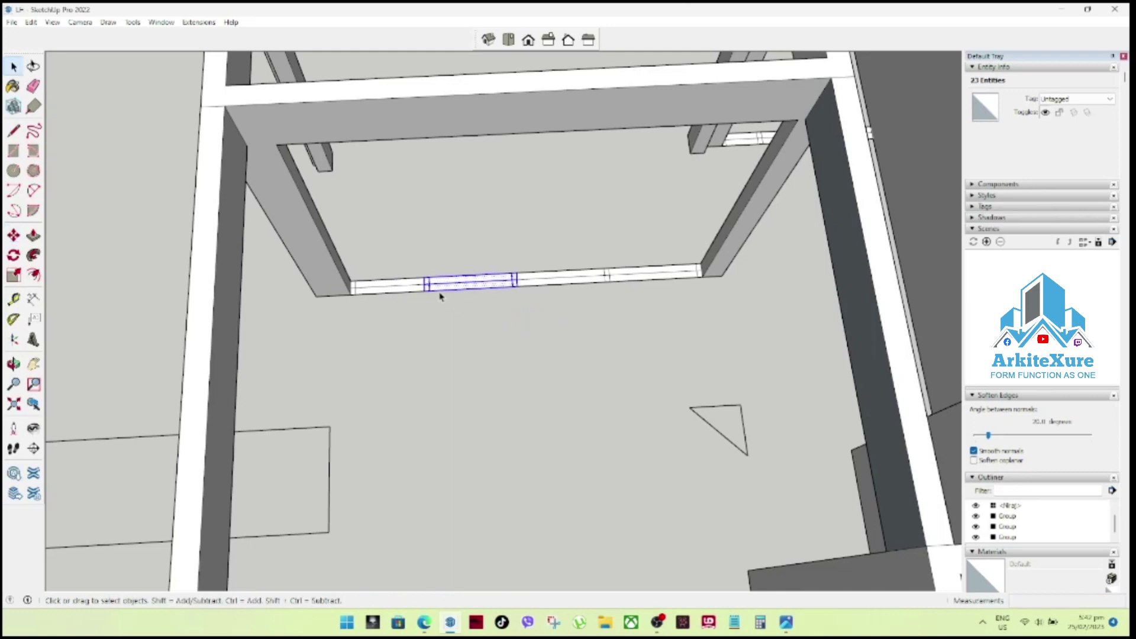
Remeasure the remaining sill spacing and select one divider's edges.
{"action": "scroll", "coordinate": [439, 297], "scroll_direction": "up", "scroll_amount": 2}
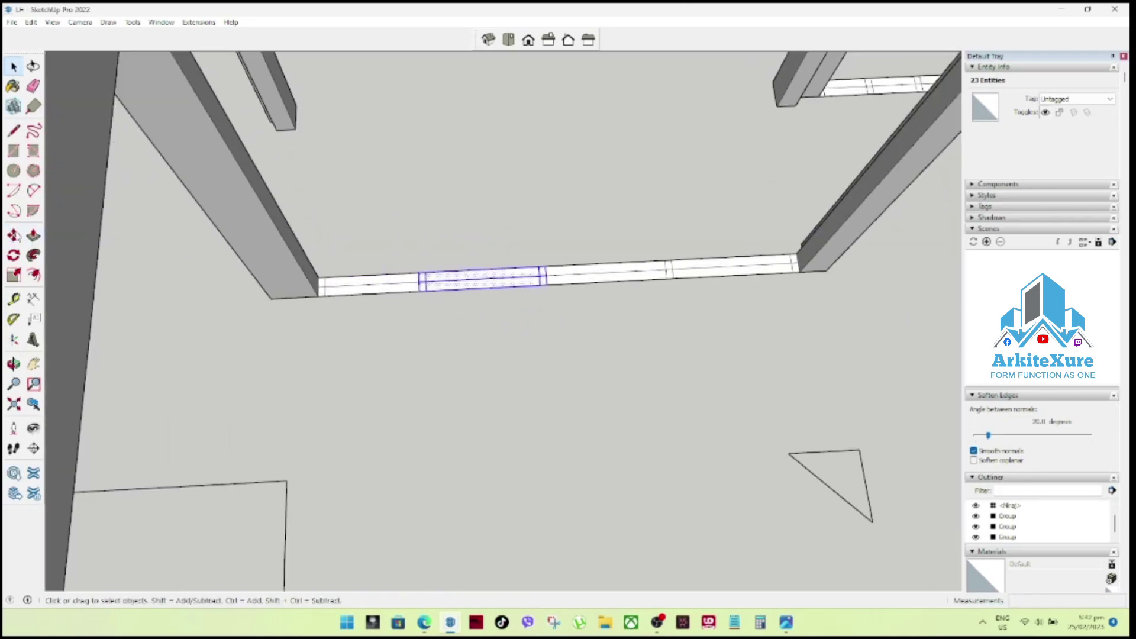
{"action": "left_click", "coordinate": [13, 299]}
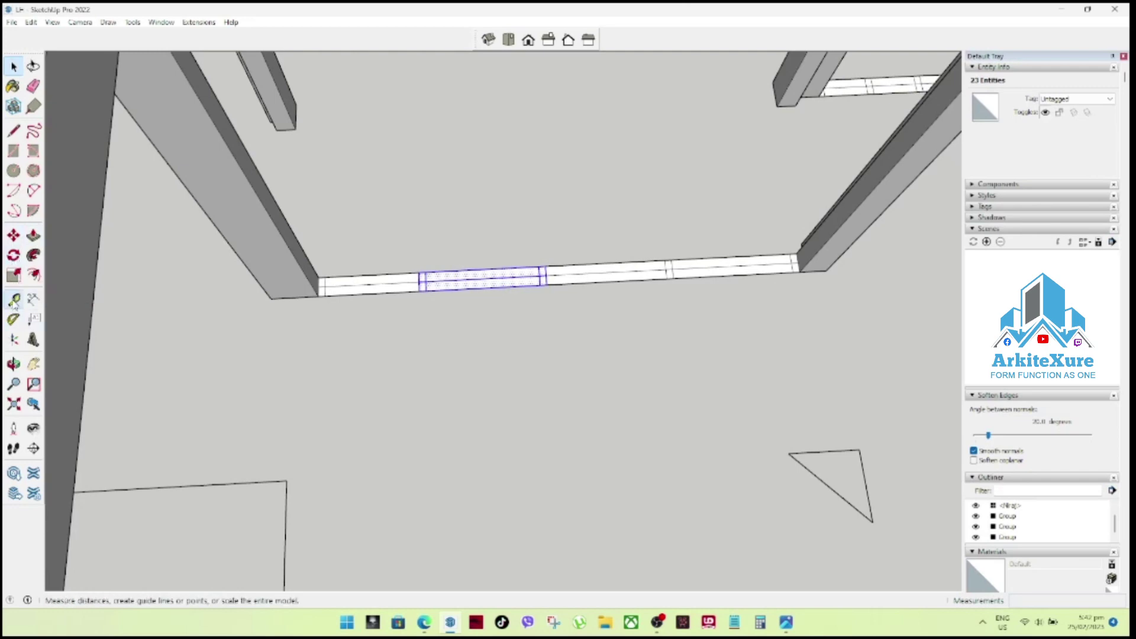
{"action": "left_click", "coordinate": [546, 285]}
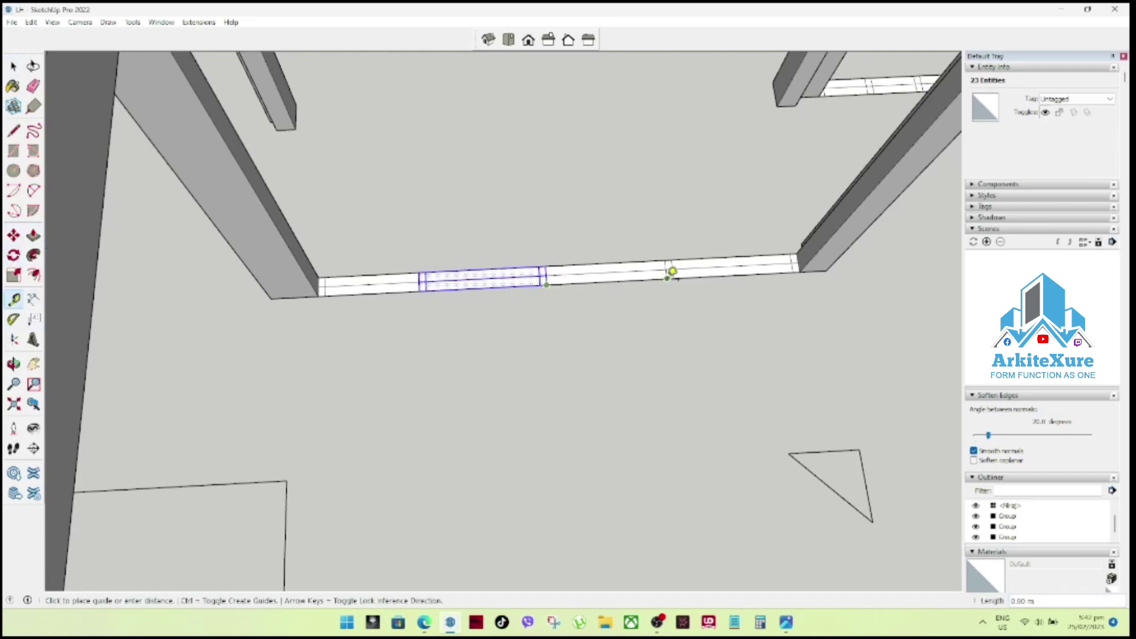
{"action": "key", "text": "space"}
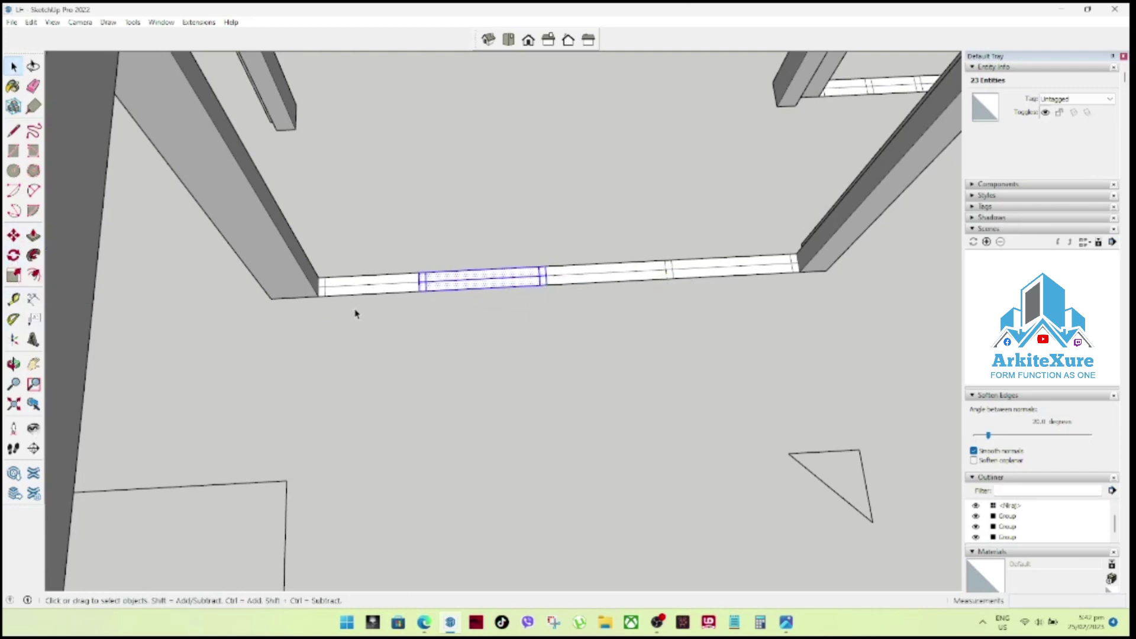
{"action": "left_click_drag", "start_coordinate": [444, 307], "coordinate": [444, 307]}
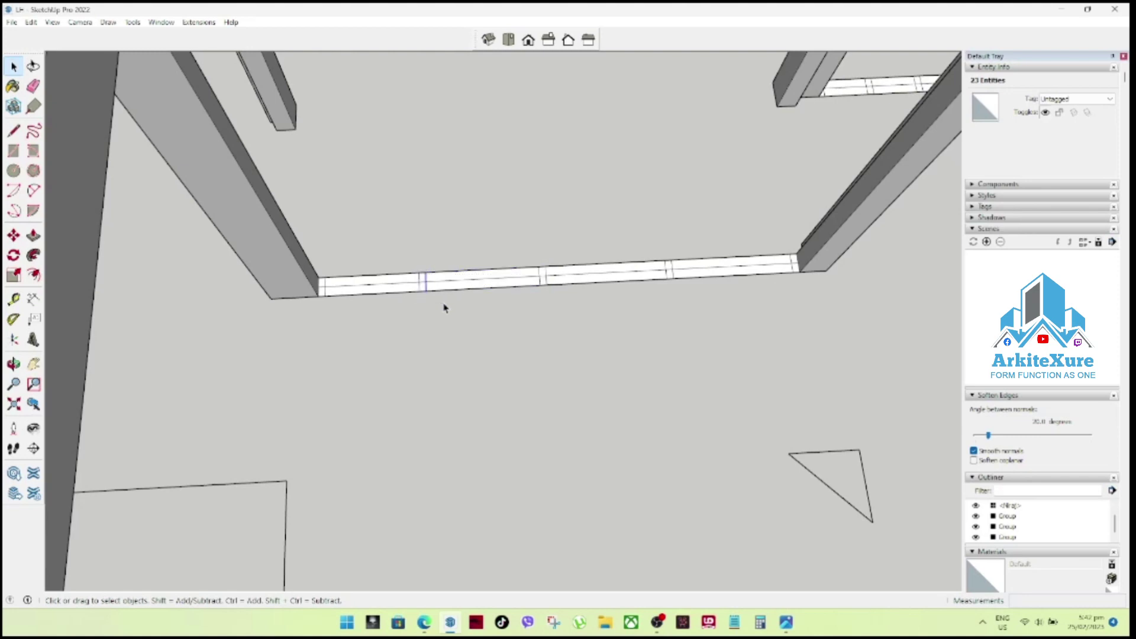
Copy one divider's two edges along the sill with Move plus Ctrl.
{"action": "left_click", "coordinate": [444, 307]}
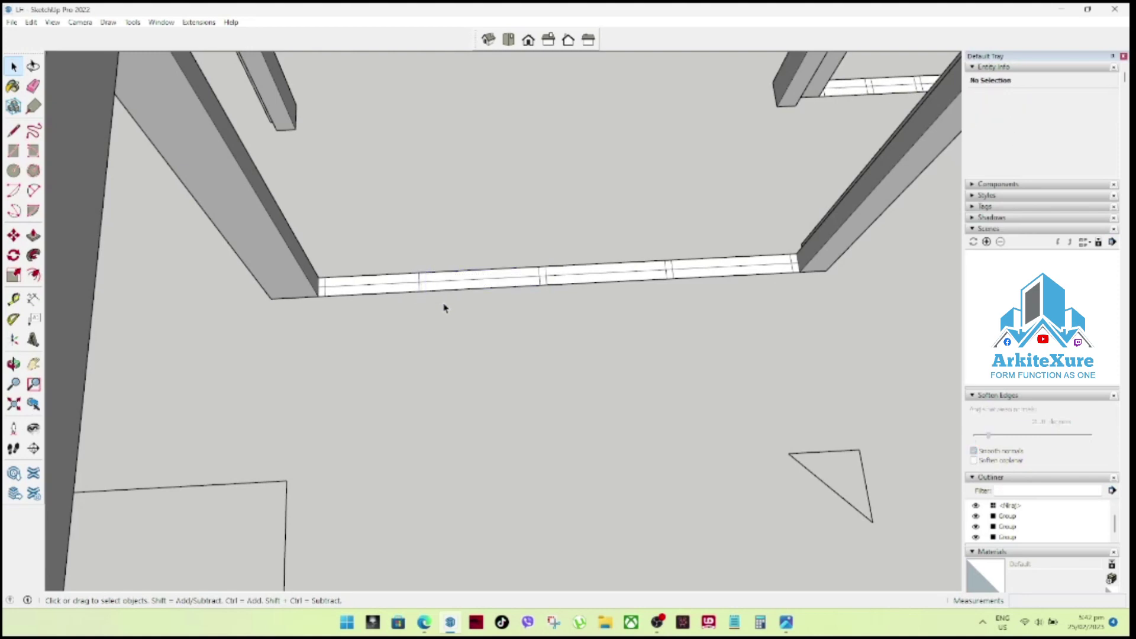
{"action": "left_click_drag", "start_coordinate": [386, 262], "coordinate": [444, 330]}
{"action": "key", "text": "m"}
{"action": "key", "text": "ctrl"}
{"action": "left_click", "coordinate": [443, 331]}
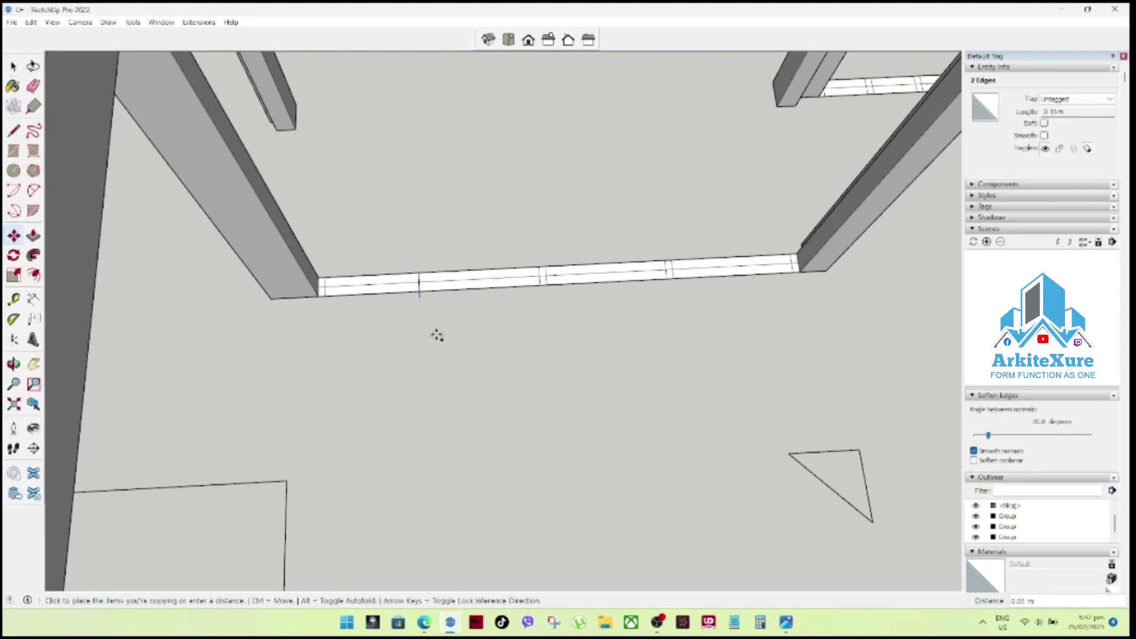
{"action": "key", "text": "Return"}
{"action": "key", "text": "space"}
{"action": "scroll", "coordinate": [421, 289], "scroll_direction": "up", "scroll_amount": 1}
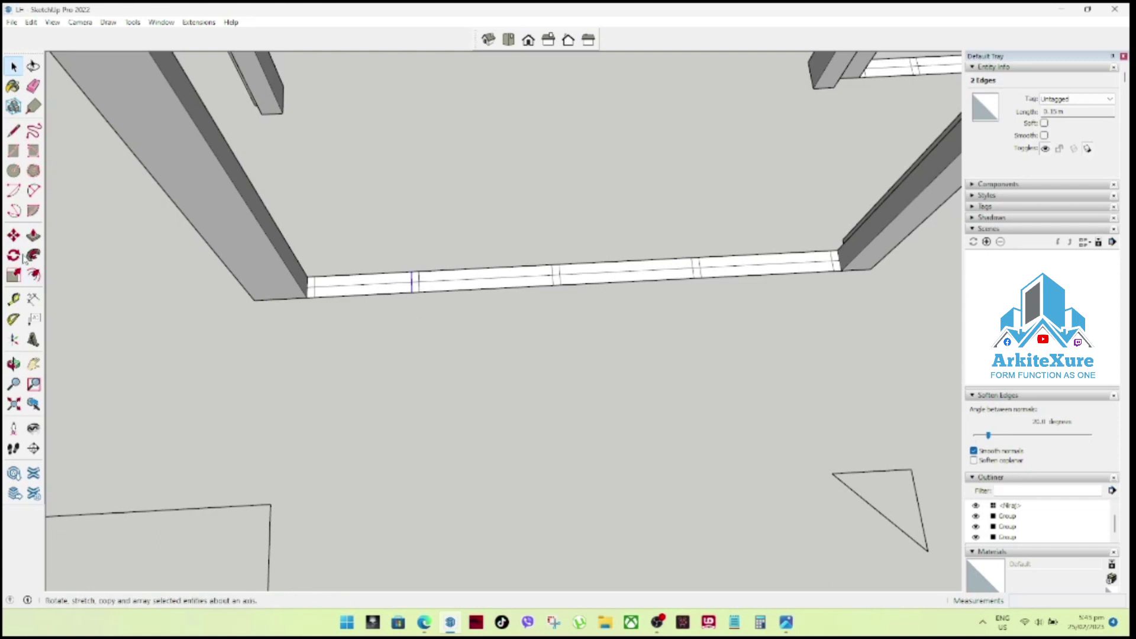
Measure from the new divider's endpoint with the Tape Measure.
{"action": "left_click", "coordinate": [13, 299]}
{"action": "left_click", "coordinate": [419, 292]}
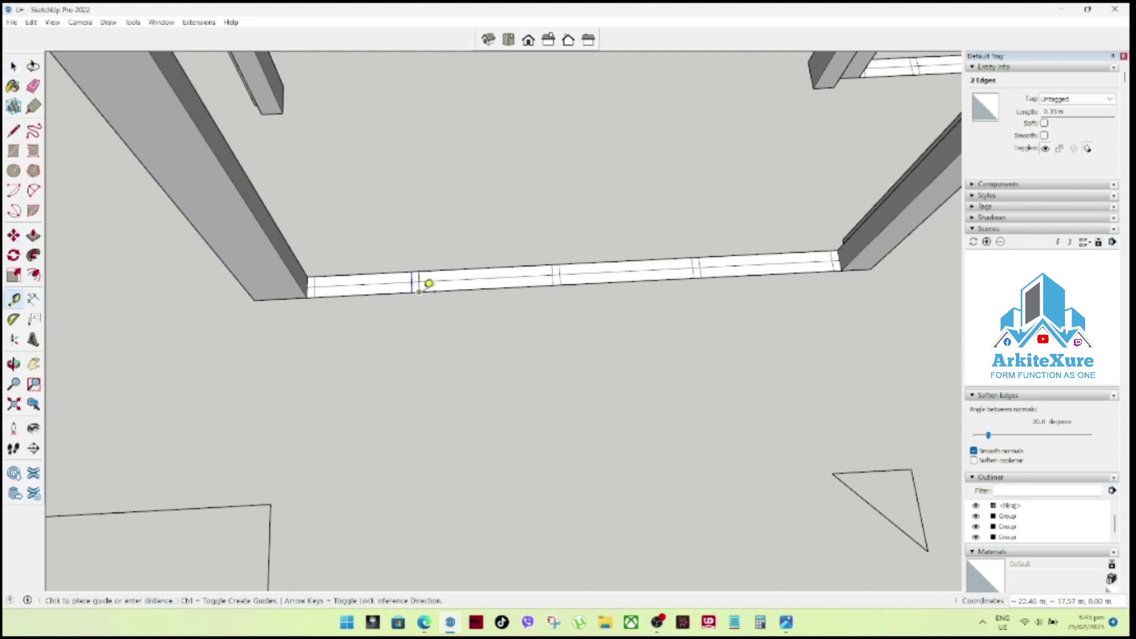
{"action": "key", "text": "space"}
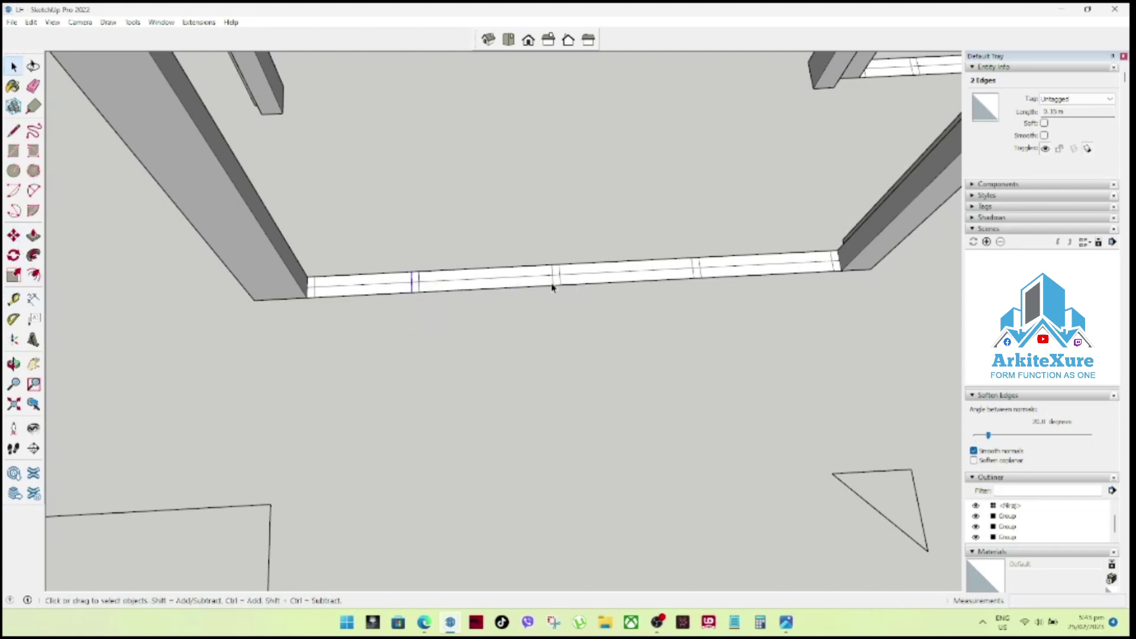
{"action": "mouse_move", "coordinate": [398, 316]}
{"action": "middle_mouse_down"}
{"action": "mouse_move", "coordinate": [401, 286]}
{"action": "mouse_move", "coordinate": [285, 276]}
{"action": "middle_mouse_up"}
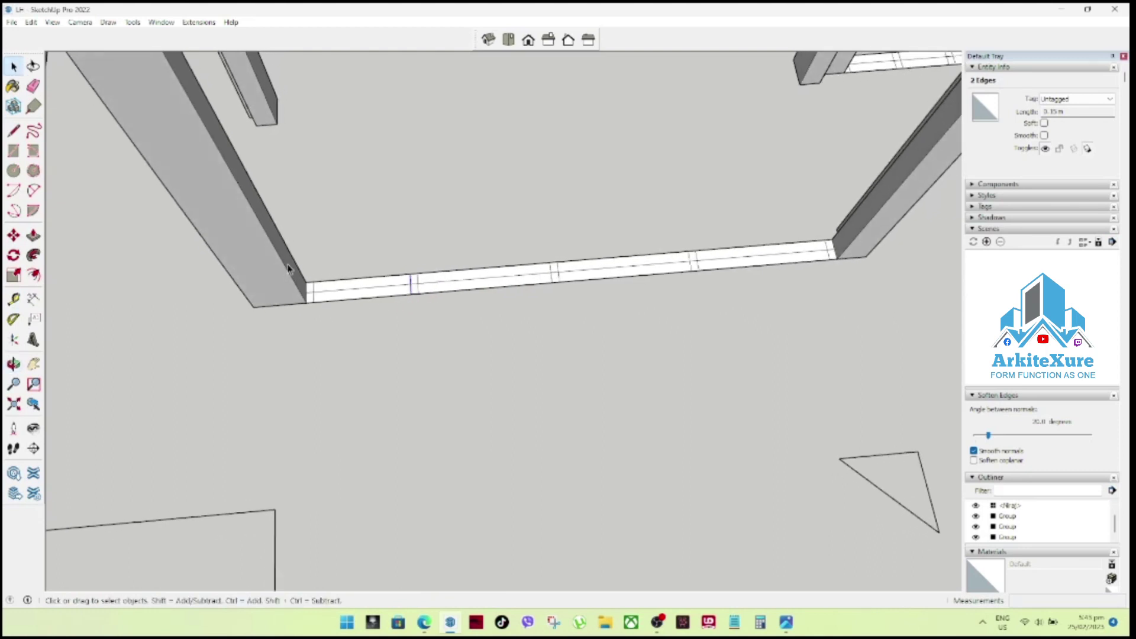
Push/Pull the beam's side face to finish extruding the beam along the wall.
{"action": "key", "text": "p"}
{"action": "left_click", "coordinate": [278, 273]}
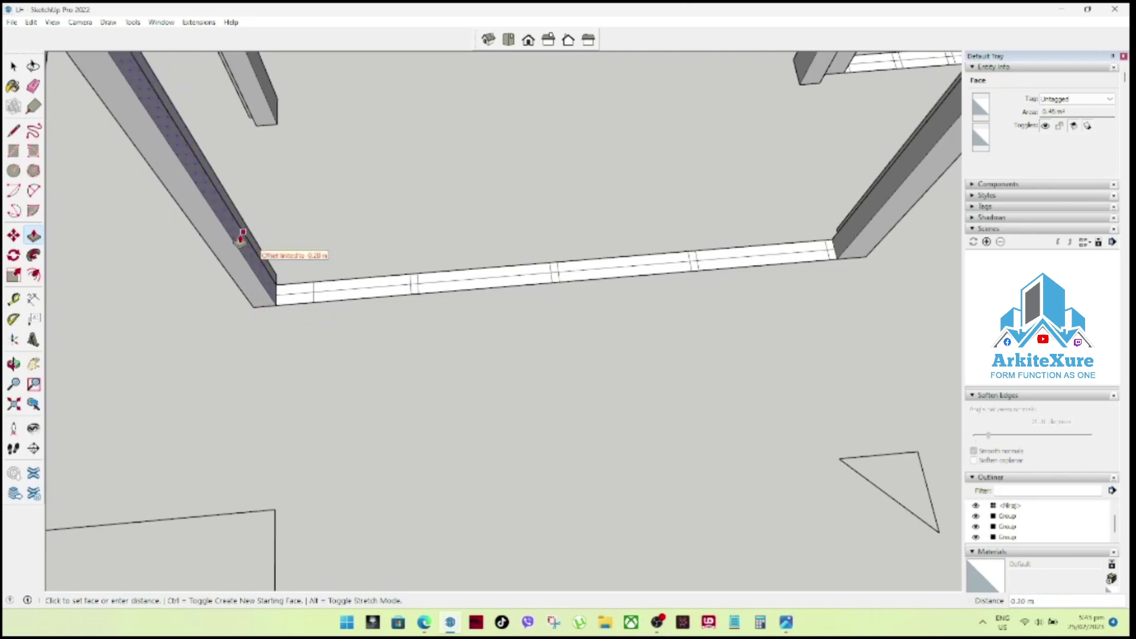
{"action": "left_click", "coordinate": [240, 219]}
{"action": "scroll", "coordinate": [318, 322], "scroll_direction": "up", "scroll_amount": 2}
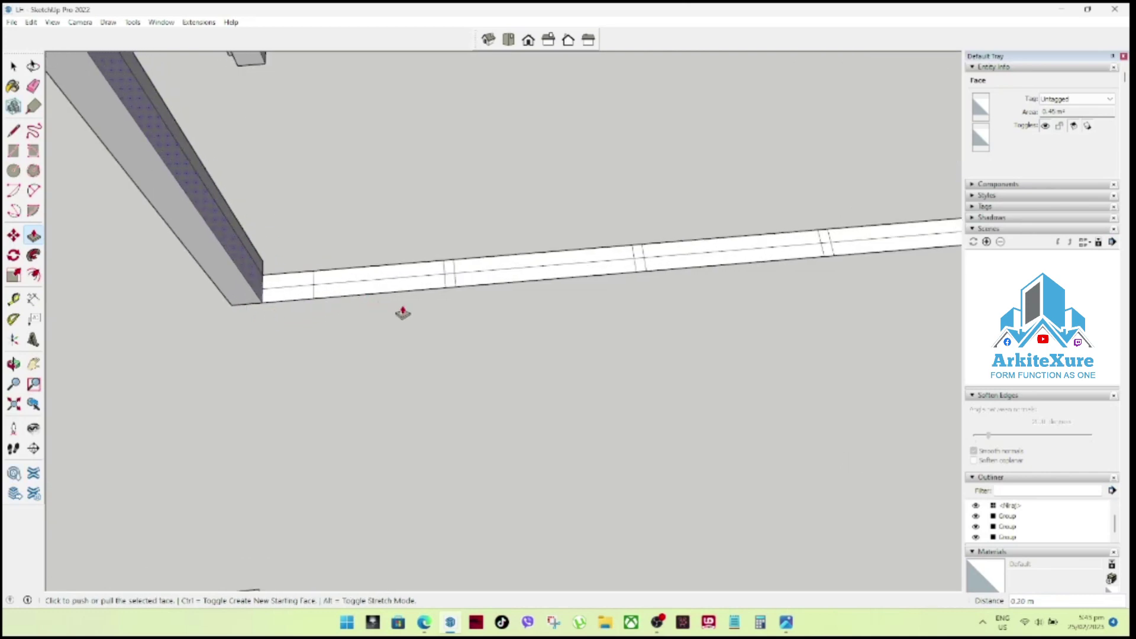
{"action": "key", "text": "space"}
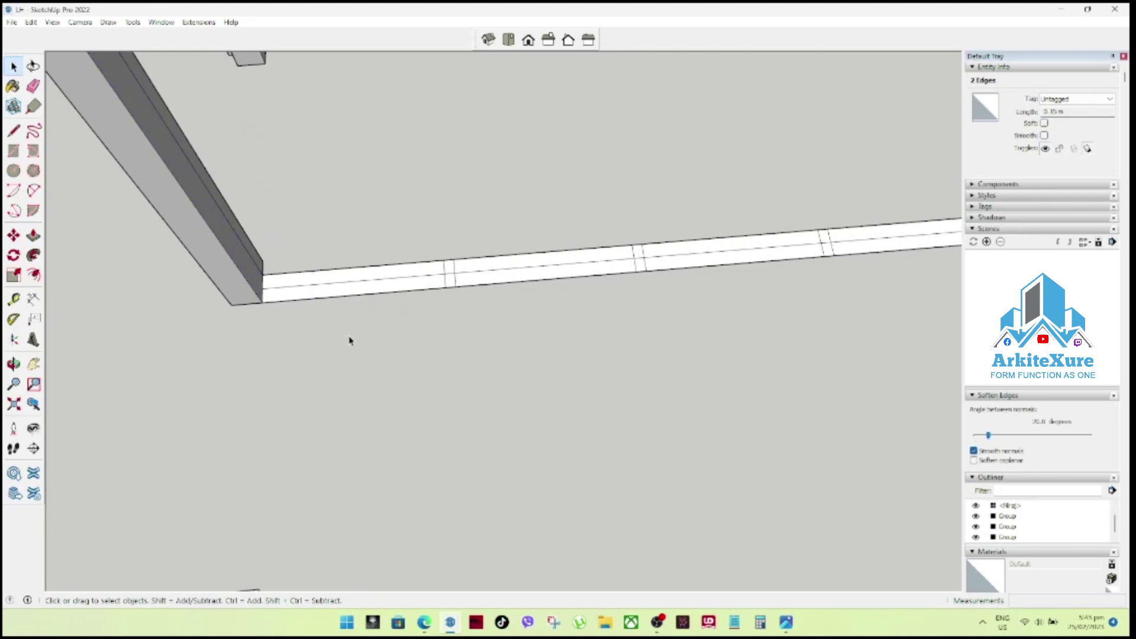
Copy one of the beam's segment divisions to the beam's end.
{"action": "left_click_drag", "start_coordinate": [403, 249], "coordinate": [497, 340]}
{"action": "key", "text": "m"}
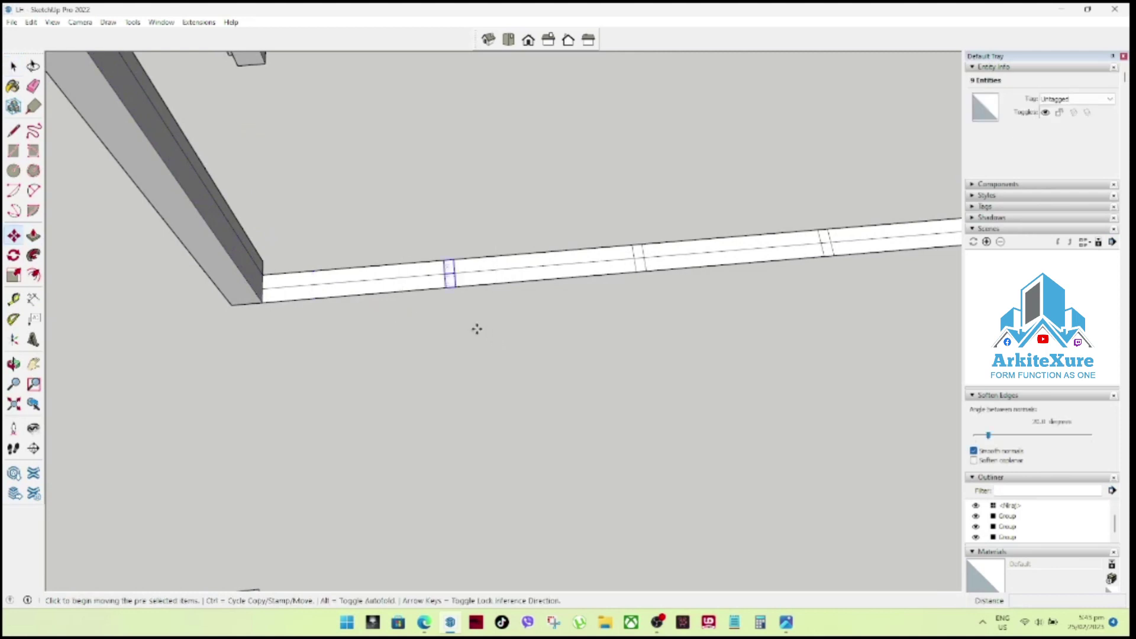
{"action": "left_click", "coordinate": [456, 288]}
{"action": "key", "text": "ctrl"}
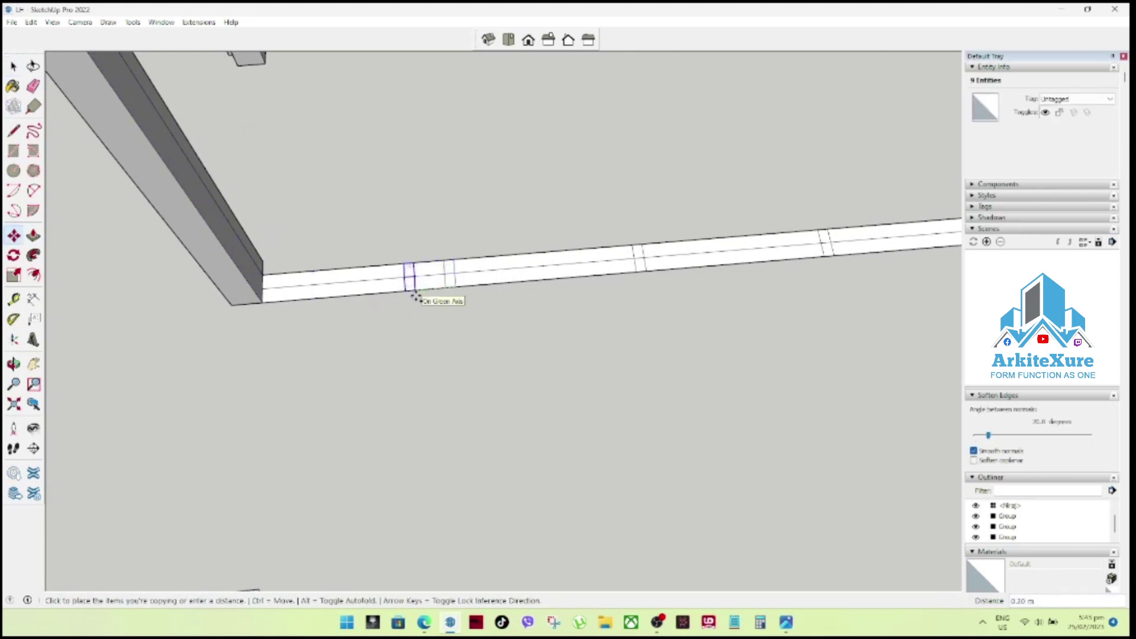
{"action": "type", "text": "0"}
{"action": "key", "text": "Return"}
{"action": "key", "text": "space"}
{"action": "scroll", "coordinate": [385, 308], "scroll_direction": "up", "scroll_amount": 1}
{"action": "scroll", "coordinate": [296, 284], "scroll_direction": "up", "scroll_amount": 1}
{"action": "left_click", "coordinate": [262, 267]}
{"action": "left_click", "coordinate": [378, 238]}
{"action": "scroll", "coordinate": [452, 262], "scroll_direction": "down", "scroll_amount": 1}
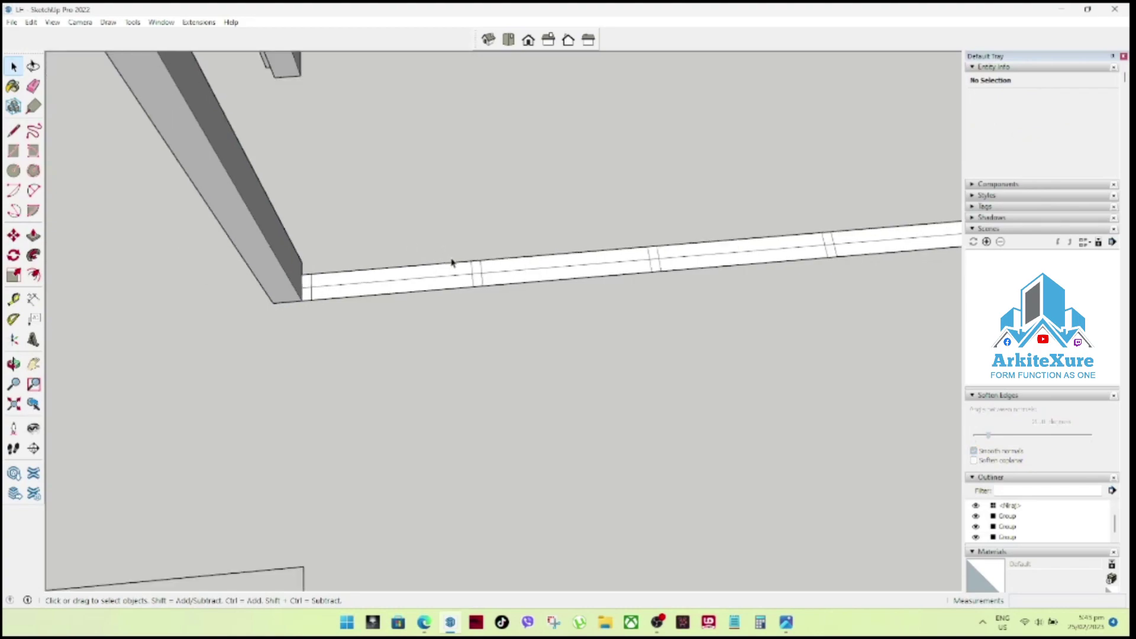
{"action": "scroll", "coordinate": [452, 264], "scroll_direction": "down", "scroll_amount": 1}
{"action": "scroll", "coordinate": [457, 274], "scroll_direction": "down", "scroll_amount": 2}
{"action": "scroll", "coordinate": [474, 283], "scroll_direction": "down", "scroll_amount": 1}
{"action": "scroll", "coordinate": [479, 288], "scroll_direction": "down", "scroll_amount": 1}
{"action": "mouse_move", "coordinate": [480, 289]}
{"action": "middle_mouse_down"}
{"action": "mouse_move", "coordinate": [462, 215]}
{"action": "mouse_move", "coordinate": [317, 208]}
{"action": "mouse_move", "coordinate": [284, 269]}
{"action": "mouse_move", "coordinate": [282, 318]}
{"action": "mouse_move", "coordinate": [438, 393]}
{"action": "mouse_move", "coordinate": [520, 376]}
{"action": "mouse_move", "coordinate": [246, 281]}
{"action": "mouse_move", "coordinate": [379, 259]}
{"action": "mouse_move", "coordinate": [471, 280]}
{"action": "mouse_move", "coordinate": [431, 304]}
{"action": "mouse_move", "coordinate": [472, 331]}
{"action": "middle_mouse_up"}
{"action": "scroll", "coordinate": [432, 298], "scroll_direction": "down", "scroll_amount": 5}
{"action": "scroll", "coordinate": [495, 297], "scroll_direction": "up", "scroll_amount": 2}
{"action": "scroll", "coordinate": [406, 284], "scroll_direction": "up", "scroll_amount": 2}
{"action": "scroll", "coordinate": [335, 299], "scroll_direction": "up", "scroll_amount": 2}
{"action": "mouse_move", "coordinate": [335, 299]}
{"action": "middle_mouse_down"}
{"action": "mouse_move", "coordinate": [385, 256]}
{"action": "mouse_move", "coordinate": [251, 284]}
{"action": "mouse_move", "coordinate": [250, 261]}
{"action": "middle_mouse_up"}
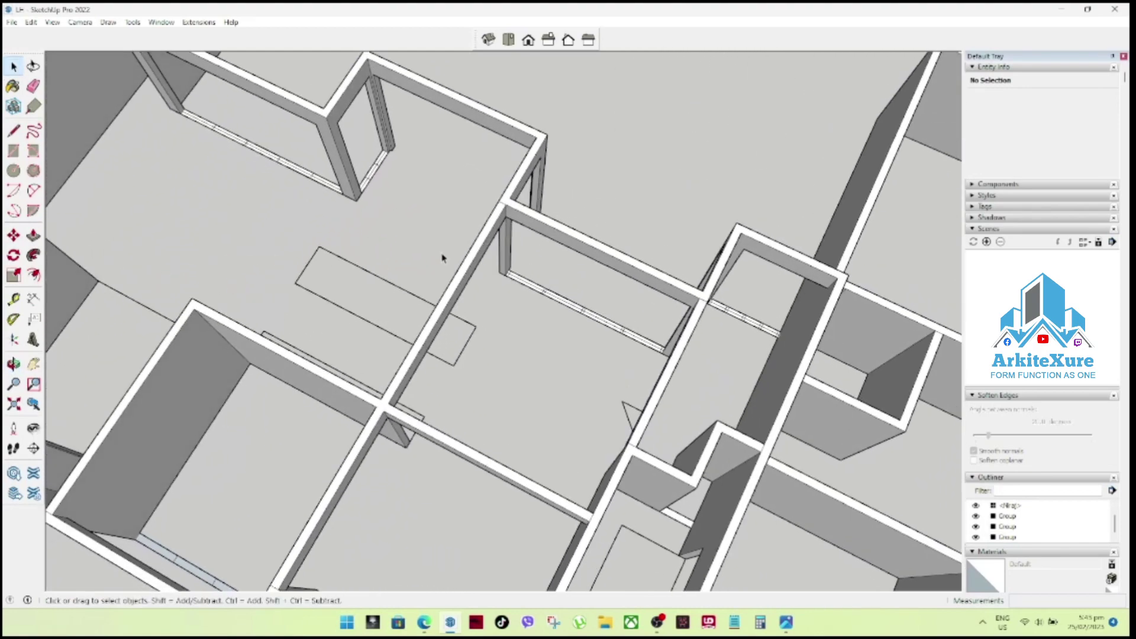
{"action": "mouse_move", "coordinate": [396, 209]}
{"action": "middle_mouse_down"}
{"action": "mouse_move", "coordinate": [558, 182]}
{"action": "mouse_move", "coordinate": [644, 153]}
{"action": "mouse_move", "coordinate": [505, 274]}
{"action": "middle_mouse_up"}
{"action": "scroll", "coordinate": [505, 274], "scroll_direction": "down", "scroll_amount": 2}
{"action": "scroll", "coordinate": [503, 276], "scroll_direction": "down", "scroll_amount": 3}
{"action": "scroll", "coordinate": [338, 317], "scroll_direction": "up", "scroll_amount": 3}
{"action": "mouse_move", "coordinate": [337, 317]}
{"action": "middle_mouse_down"}
{"action": "mouse_move", "coordinate": [541, 269]}
{"action": "mouse_move", "coordinate": [853, 322]}
{"action": "mouse_move", "coordinate": [929, 305]}
{"action": "middle_mouse_up"}
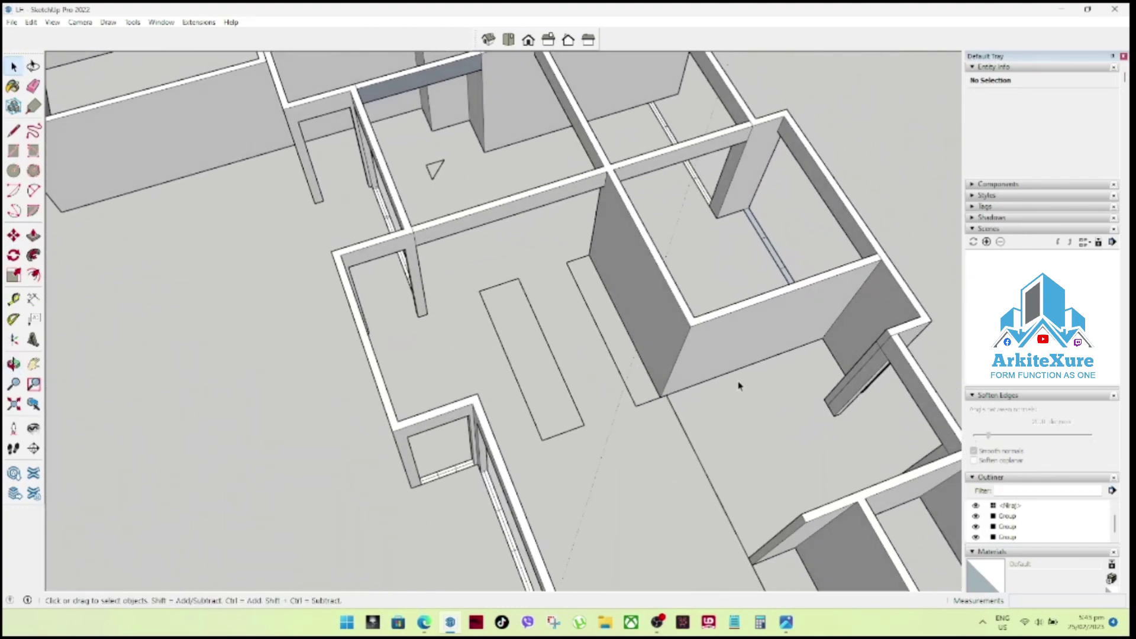
{"action": "mouse_move", "coordinate": [693, 354]}
{"action": "middle_mouse_down"}
{"action": "mouse_move", "coordinate": [875, 305]}
{"action": "mouse_move", "coordinate": [764, 271]}
{"action": "middle_mouse_up"}
{"action": "scroll", "coordinate": [747, 261], "scroll_direction": "up", "scroll_amount": 2}
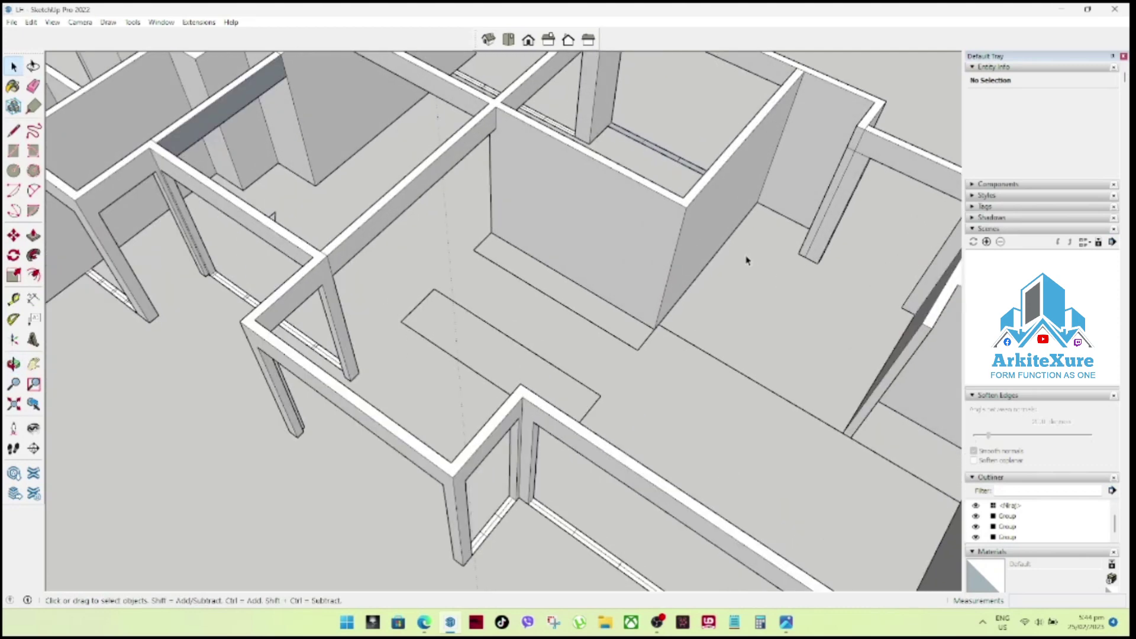
Split a small face on the wall top with a line and push it 4.30 m across the room.
{"action": "key", "text": "l"}
{"action": "left_click", "coordinate": [683, 197]}
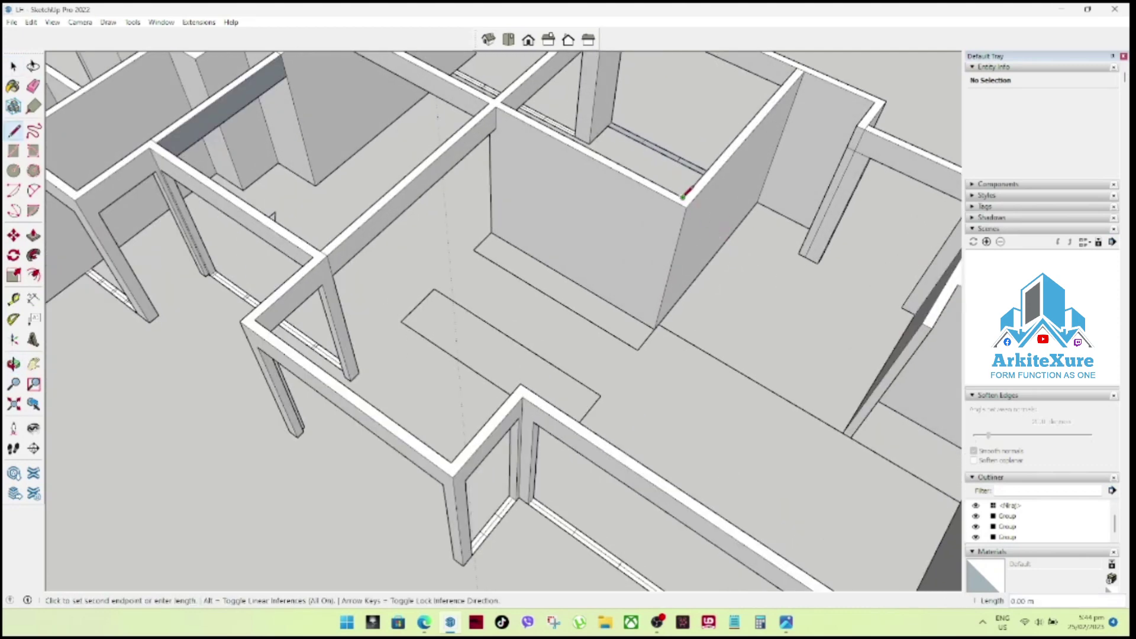
{"action": "key", "text": "Escape"}
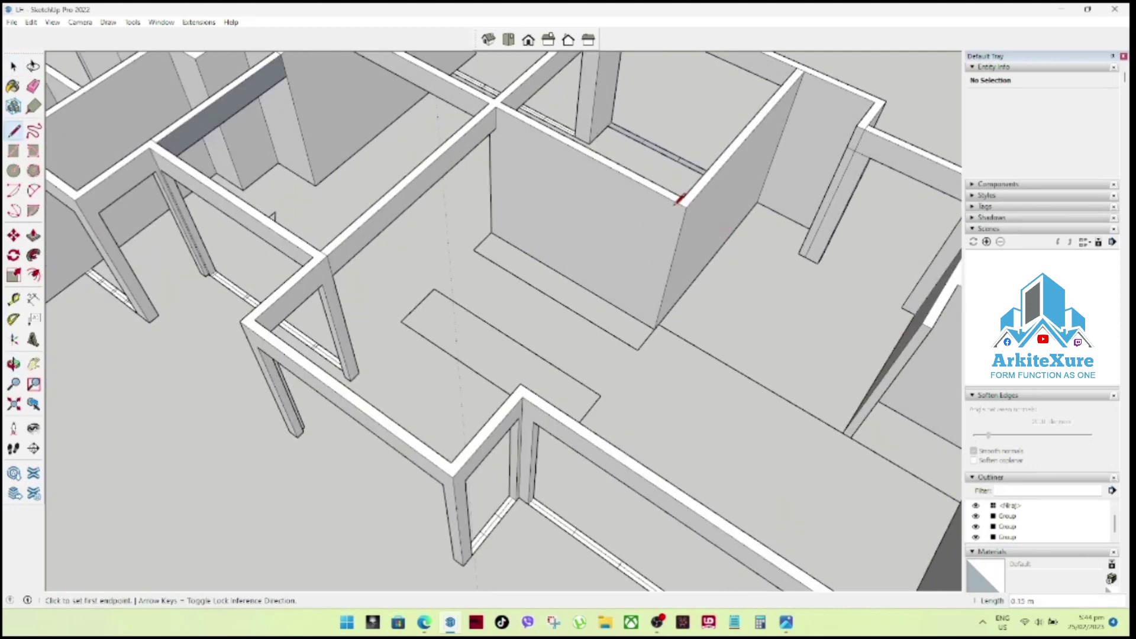
{"action": "left_click", "coordinate": [679, 203]}
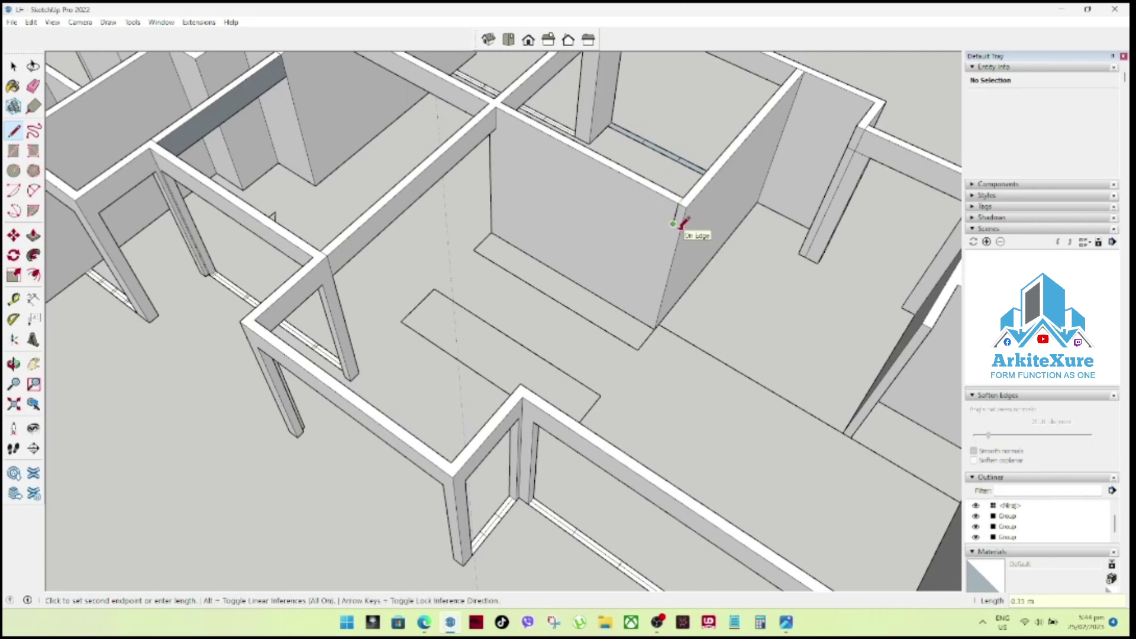
{"action": "left_click", "coordinate": [682, 224]}
{"action": "key", "text": "space"}
{"action": "left_click", "coordinate": [681, 222]}
{"action": "key", "text": "p"}
{"action": "left_click", "coordinate": [679, 222]}
{"action": "left_click", "coordinate": [520, 391]}
Orbit and zoom to inspect the new beam from top-down and frontal views.
{"action": "mouse_move", "coordinate": [533, 385]}
{"action": "middle_mouse_down"}
{"action": "mouse_move", "coordinate": [715, 315]}
{"action": "mouse_move", "coordinate": [952, 347]}
{"action": "mouse_move", "coordinate": [718, 294]}
{"action": "mouse_move", "coordinate": [609, 190]}
{"action": "mouse_move", "coordinate": [295, 190]}
{"action": "mouse_move", "coordinate": [462, 221]}
{"action": "mouse_move", "coordinate": [381, 198]}
{"action": "mouse_move", "coordinate": [370, 109]}
{"action": "mouse_move", "coordinate": [360, 188]}
{"action": "mouse_move", "coordinate": [636, 325]}
{"action": "middle_mouse_up"}
{"action": "scroll", "coordinate": [571, 294], "scroll_direction": "down", "scroll_amount": 3}
{"action": "scroll", "coordinate": [536, 289], "scroll_direction": "down", "scroll_amount": 3}
{"action": "scroll", "coordinate": [550, 291], "scroll_direction": "down", "scroll_amount": 2}
{"action": "middle_click_drag", "start_coordinate": [550, 291], "coordinate": [705, 304]}
{"action": "scroll", "coordinate": [593, 295], "scroll_direction": "up", "scroll_amount": 4}
{"action": "mouse_move", "coordinate": [545, 317]}
{"action": "middle_mouse_down"}
{"action": "mouse_move", "coordinate": [519, 182]}
{"action": "mouse_move", "coordinate": [482, 76]}
{"action": "mouse_move", "coordinate": [436, 165]}
{"action": "mouse_move", "coordinate": [349, 150]}
{"action": "mouse_move", "coordinate": [550, 214]}
{"action": "mouse_move", "coordinate": [743, 358]}
{"action": "middle_mouse_up"}
{"action": "scroll", "coordinate": [549, 214], "scroll_direction": "up", "scroll_amount": 3}
{"action": "scroll", "coordinate": [825, 350], "scroll_direction": "up", "scroll_amount": 2}
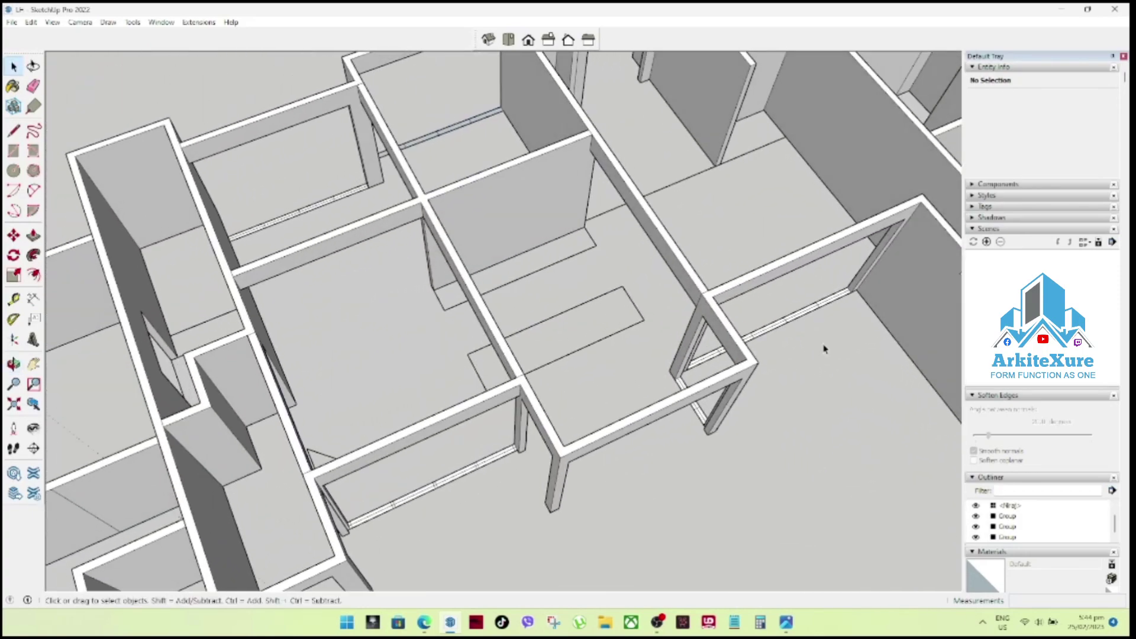
{"action": "scroll", "coordinate": [650, 304], "scroll_direction": "up", "scroll_amount": 2}
{"action": "mouse_move", "coordinate": [650, 304]}
{"action": "middle_mouse_down"}
{"action": "mouse_move", "coordinate": [604, 287]}
{"action": "mouse_move", "coordinate": [495, 350]}
{"action": "mouse_move", "coordinate": [476, 310]}
{"action": "mouse_move", "coordinate": [375, 203]}
{"action": "mouse_move", "coordinate": [325, 251]}
{"action": "mouse_move", "coordinate": [355, 251]}
{"action": "middle_mouse_up"}
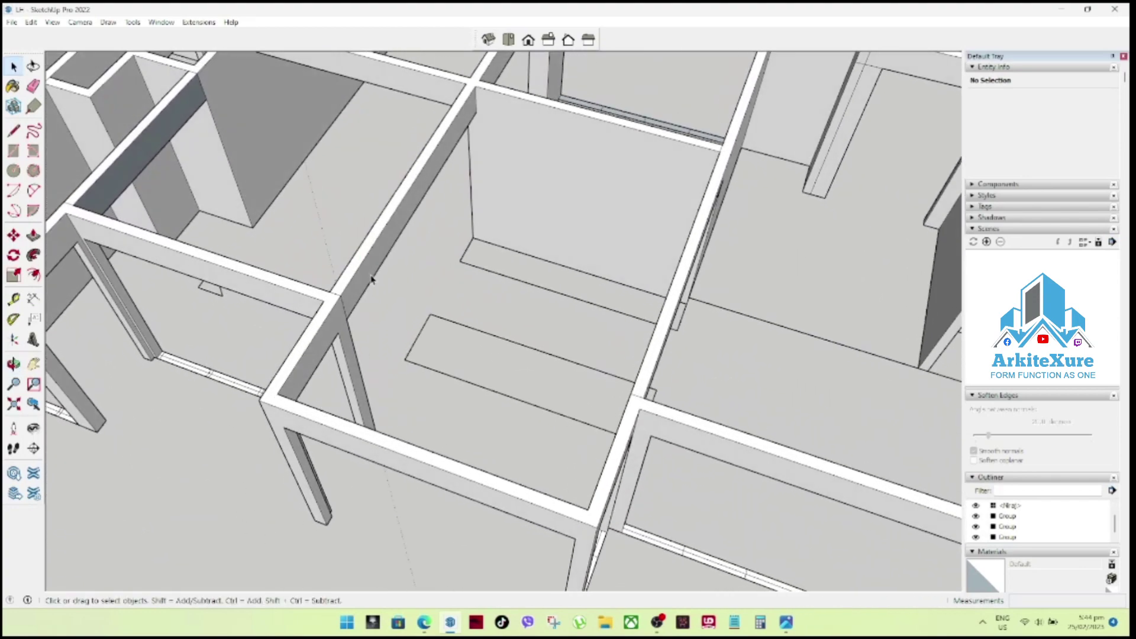
{"action": "scroll", "coordinate": [372, 278], "scroll_direction": "up", "scroll_amount": 1}
{"action": "scroll", "coordinate": [361, 299], "scroll_direction": "up", "scroll_amount": 2}
{"action": "scroll", "coordinate": [358, 312], "scroll_direction": "up", "scroll_amount": 1}
Extend the beam's end face 3.70 m to reach the far column.
{"action": "key", "text": "l"}
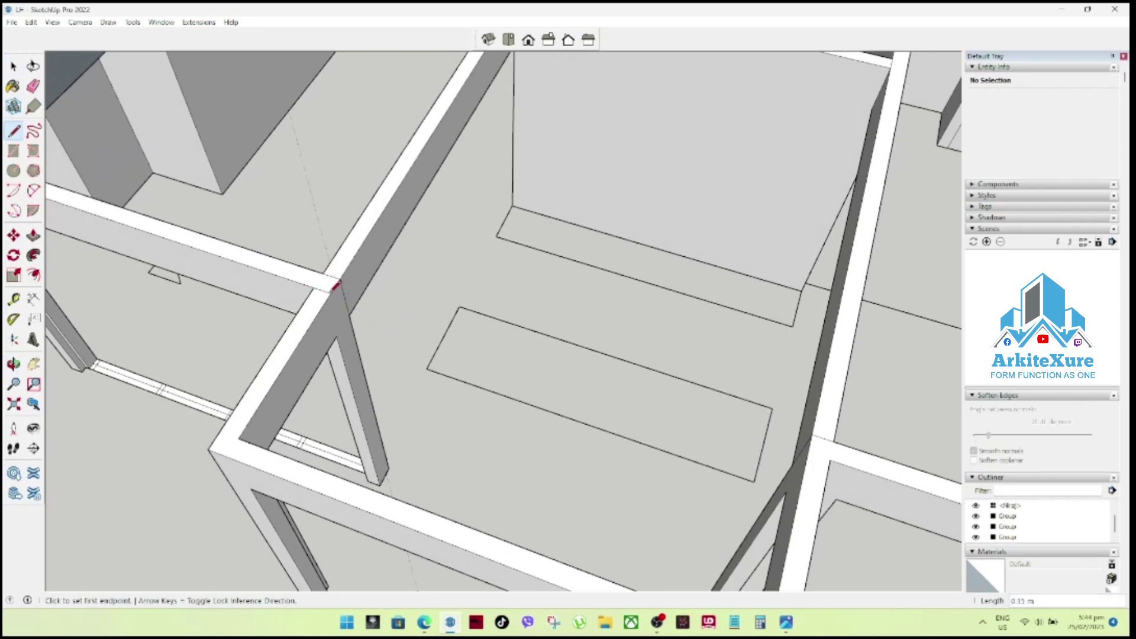
{"action": "left_click", "coordinate": [333, 291]}
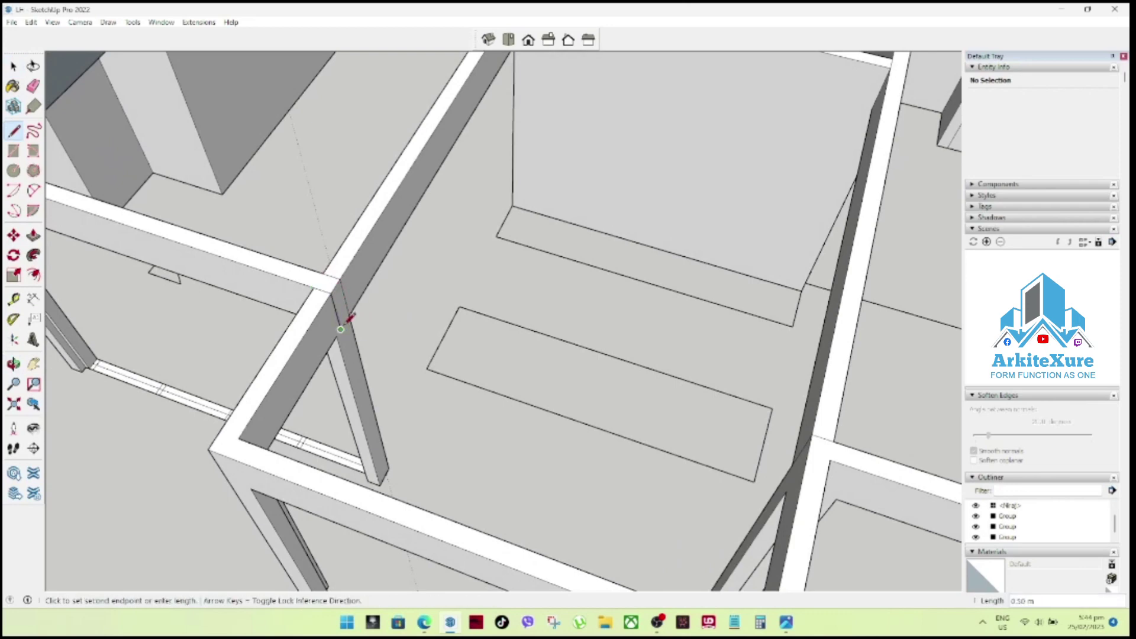
{"action": "key", "text": "space"}
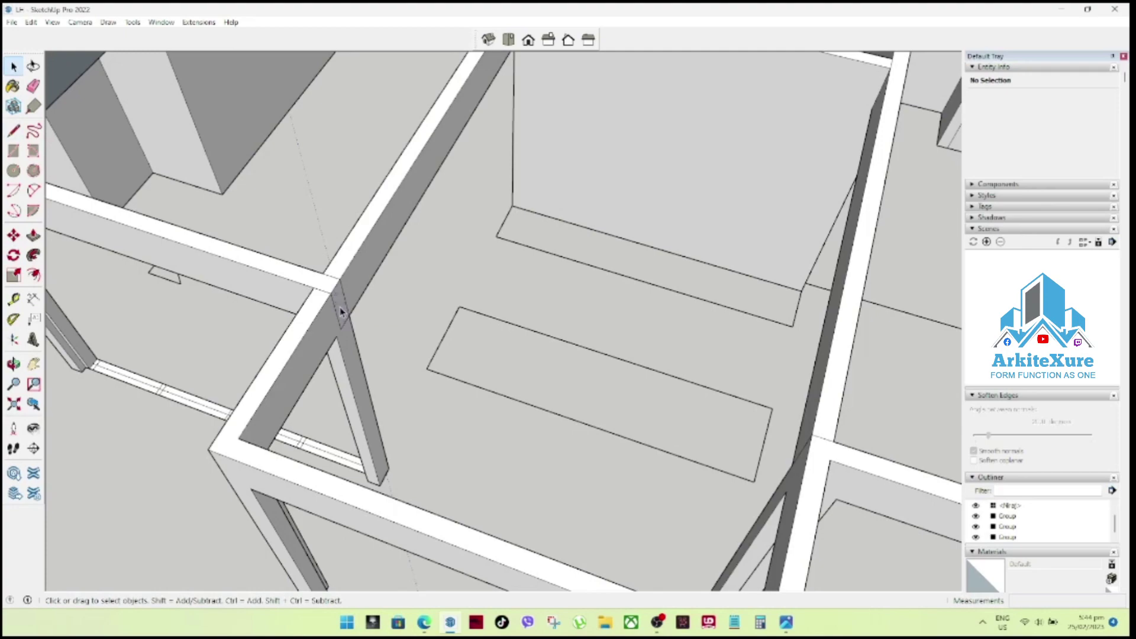
{"action": "left_click", "coordinate": [341, 312]}
{"action": "key", "text": "p"}
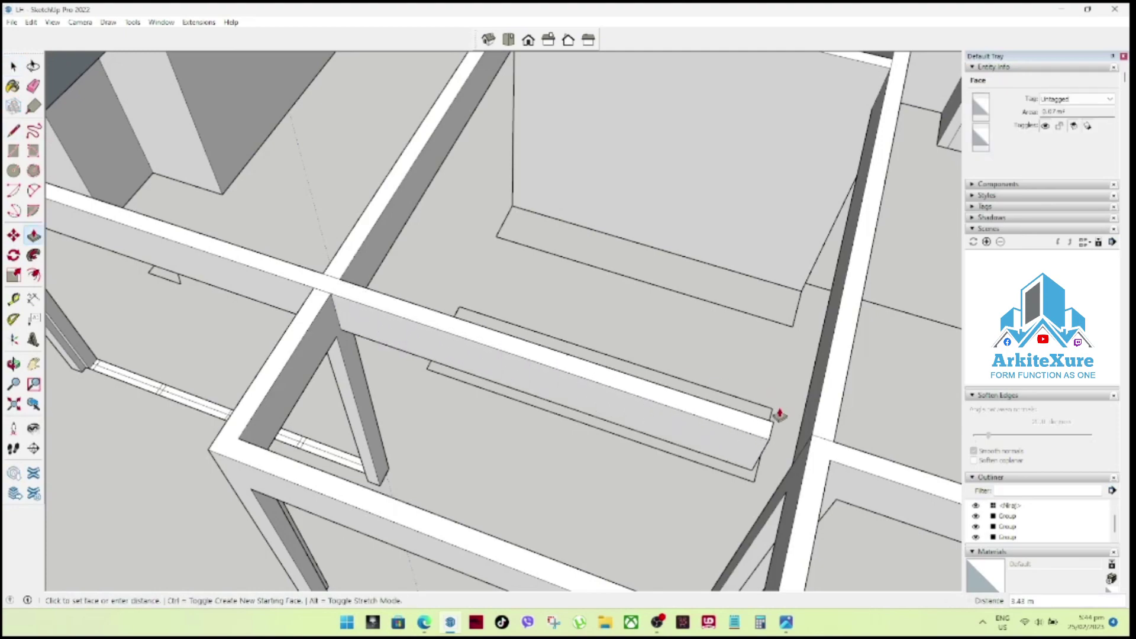
{"action": "left_click", "coordinate": [811, 445]}
Orbit and zoom around the floor plan to view the extended beam.
{"action": "scroll", "coordinate": [811, 446], "scroll_direction": "down", "scroll_amount": 5}
{"action": "middle_click_drag", "start_coordinate": [622, 325], "coordinate": [452, 294]}
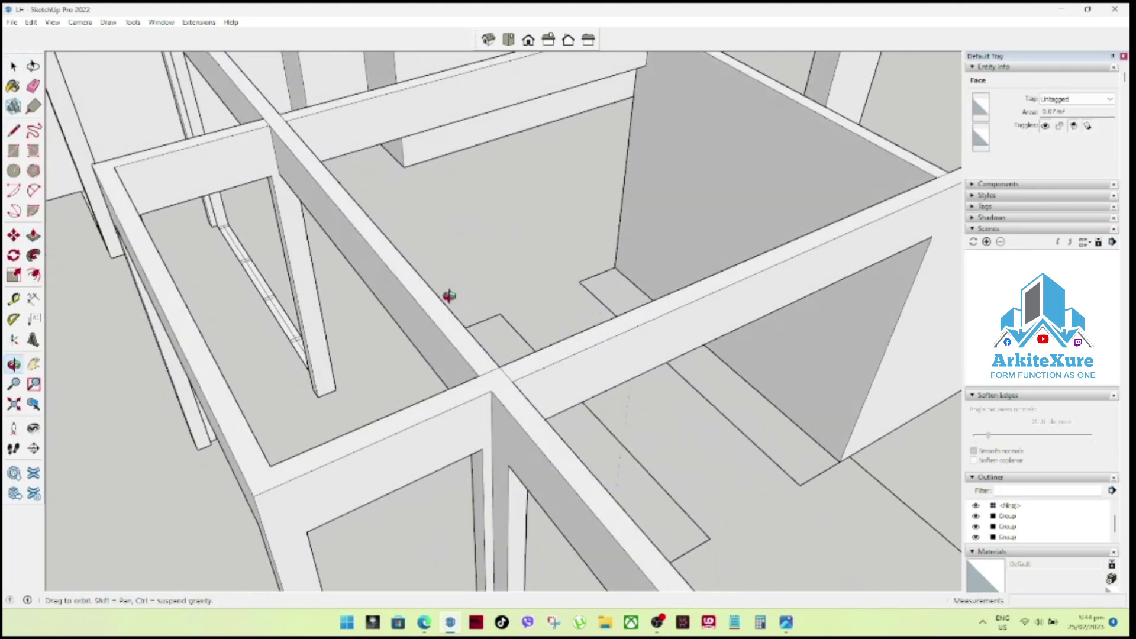
{"action": "key", "text": "space"}
{"action": "mouse_move", "coordinate": [533, 290]}
{"action": "middle_mouse_down"}
{"action": "mouse_move", "coordinate": [558, 320]}
{"action": "mouse_move", "coordinate": [464, 216]}
{"action": "mouse_move", "coordinate": [325, 335]}
{"action": "mouse_move", "coordinate": [629, 389]}
{"action": "mouse_move", "coordinate": [438, 362]}
{"action": "mouse_move", "coordinate": [521, 390]}
{"action": "mouse_move", "coordinate": [569, 376]}
{"action": "middle_mouse_up"}
{"action": "scroll", "coordinate": [558, 314], "scroll_direction": "down", "scroll_amount": 3}
{"action": "scroll", "coordinate": [534, 368], "scroll_direction": "up", "scroll_amount": 3}
{"action": "scroll", "coordinate": [521, 391], "scroll_direction": "up", "scroll_amount": 3}
{"action": "scroll", "coordinate": [537, 388], "scroll_direction": "up", "scroll_amount": 3}
Outline a small rectangle with a 0.35 m edge on the beam's side.
{"action": "key", "text": "l"}
{"action": "left_click", "coordinate": [638, 300]}
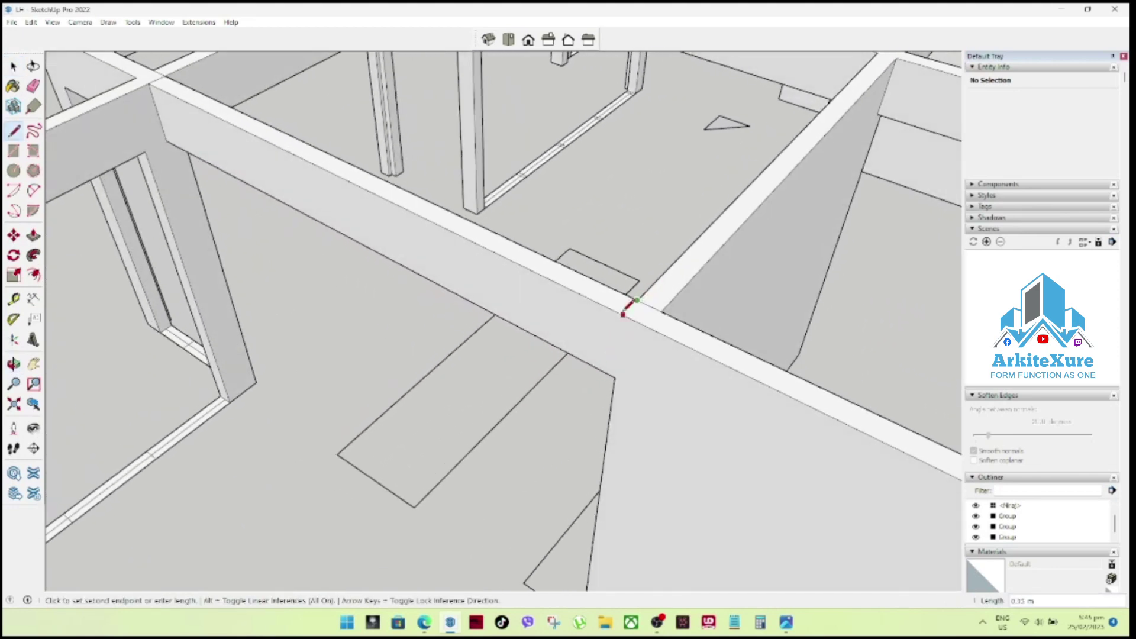
{"action": "left_click", "coordinate": [616, 376]}
{"action": "left_click", "coordinate": [615, 376]}
{"action": "left_click", "coordinate": [656, 399]}
{"action": "left_click", "coordinate": [656, 399]}
{"action": "left_click", "coordinate": [650, 323]}
{"action": "left_click", "coordinate": [649, 325]}
{"action": "left_click", "coordinate": [647, 388]}
{"action": "key", "text": "space"}
Select the small face on the beam side, start extruding it, then cancel.
{"action": "left_click", "coordinate": [647, 401]}
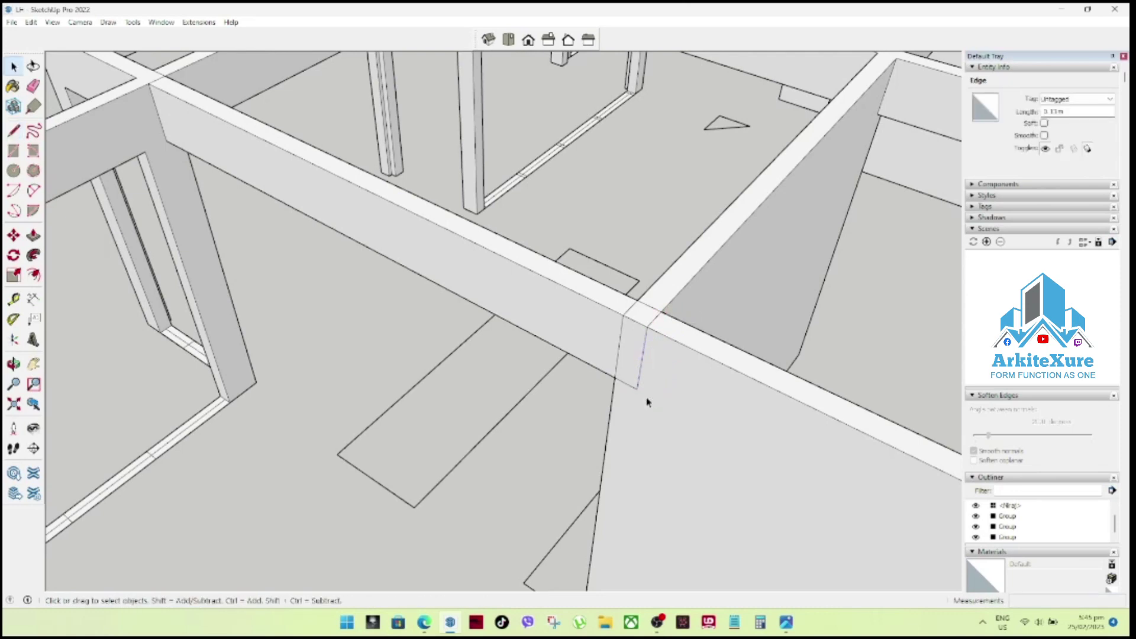
{"action": "left_click", "coordinate": [627, 355]}
{"action": "key", "text": "p"}
{"action": "left_click", "coordinate": [626, 359]}
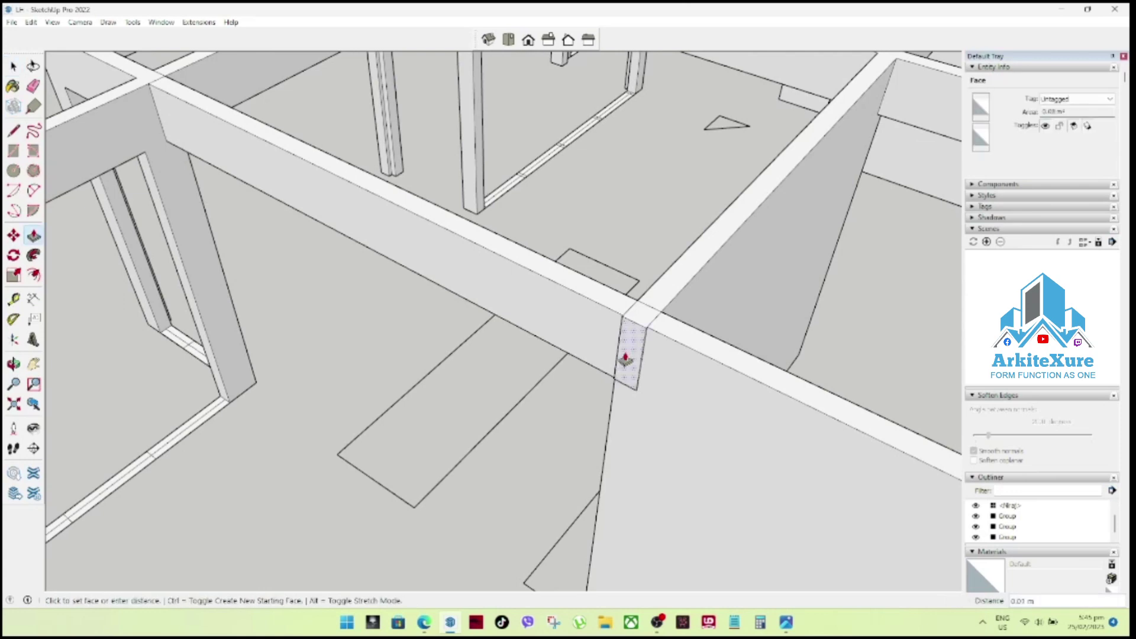
{"action": "scroll", "coordinate": [625, 359], "scroll_direction": "down", "scroll_amount": 3}
{"action": "scroll", "coordinate": [601, 374], "scroll_direction": "down", "scroll_amount": 3}
{"action": "scroll", "coordinate": [600, 364], "scroll_direction": "down", "scroll_amount": 3}
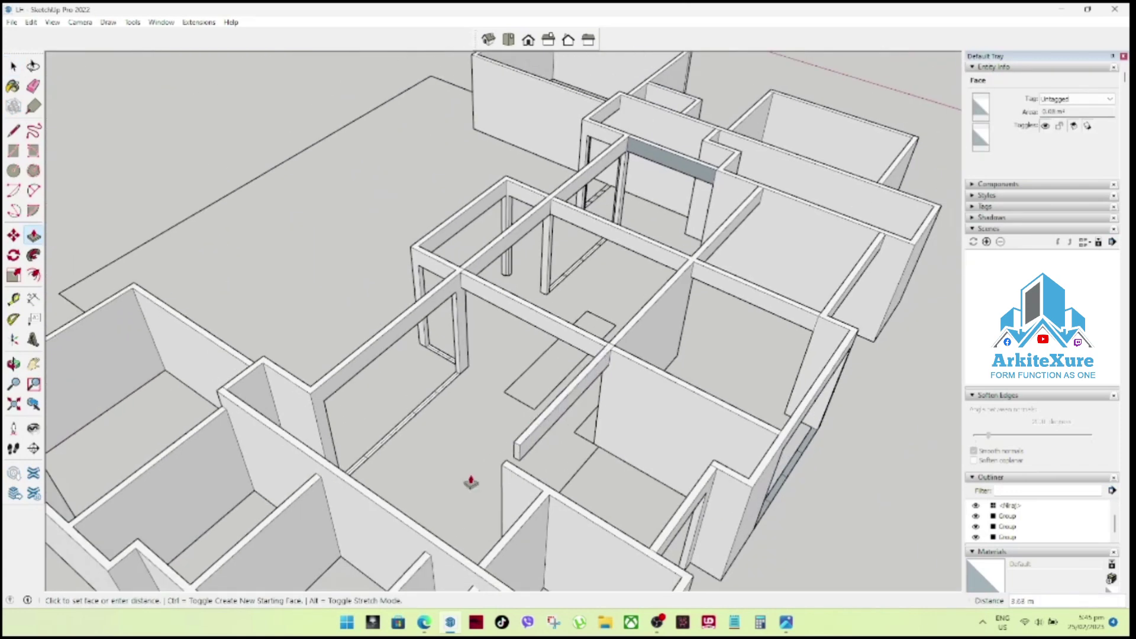
{"action": "key", "text": "Escape"}
Orbit and zoom in toward the wall and beam structure.
{"action": "key", "text": "o"}
{"action": "mouse_move", "coordinate": [535, 454]}
{"action": "left_mouse_down"}
{"action": "mouse_move", "coordinate": [393, 330]}
{"action": "mouse_move", "coordinate": [268, 368]}
{"action": "left_mouse_up"}
{"action": "left_click_drag", "start_coordinate": [281, 335], "coordinate": [795, 510]}
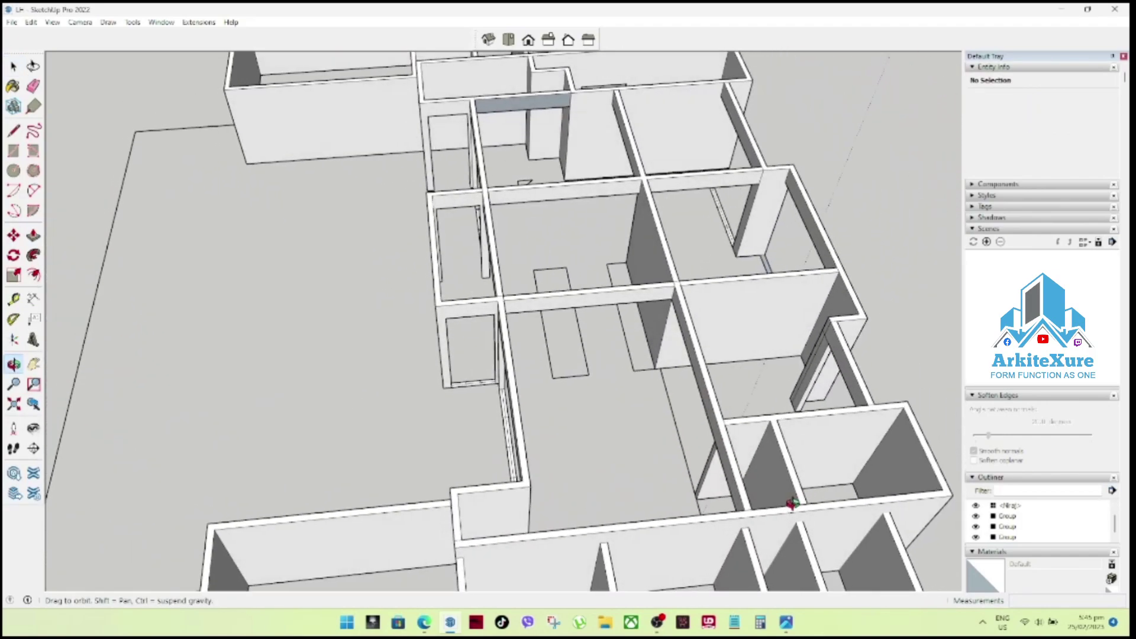
{"action": "mouse_move", "coordinate": [795, 510]}
{"action": "left_mouse_down"}
{"action": "mouse_move", "coordinate": [509, 482]}
{"action": "mouse_move", "coordinate": [427, 490]}
{"action": "mouse_move", "coordinate": [368, 426]}
{"action": "mouse_move", "coordinate": [409, 402]}
{"action": "mouse_move", "coordinate": [279, 432]}
{"action": "mouse_move", "coordinate": [335, 464]}
{"action": "left_mouse_up"}
{"action": "key", "text": "space"}
{"action": "key", "text": "o"}
{"action": "mouse_move", "coordinate": [287, 399]}
{"action": "left_mouse_down"}
{"action": "mouse_move", "coordinate": [286, 330]}
{"action": "mouse_move", "coordinate": [363, 287]}
{"action": "mouse_move", "coordinate": [641, 395]}
{"action": "mouse_move", "coordinate": [746, 416]}
{"action": "mouse_move", "coordinate": [645, 517]}
{"action": "mouse_move", "coordinate": [578, 532]}
{"action": "mouse_move", "coordinate": [444, 535]}
{"action": "mouse_move", "coordinate": [236, 345]}
{"action": "mouse_move", "coordinate": [309, 329]}
{"action": "left_mouse_up"}
{"action": "mouse_move", "coordinate": [314, 350]}
{"action": "middle_mouse_down"}
{"action": "mouse_move", "coordinate": [499, 385]}
{"action": "mouse_move", "coordinate": [918, 406]}
{"action": "mouse_move", "coordinate": [768, 329]}
{"action": "mouse_move", "coordinate": [798, 379]}
{"action": "middle_mouse_up"}
{"action": "scroll", "coordinate": [768, 330], "scroll_direction": "up", "scroll_amount": 3}
{"action": "scroll", "coordinate": [768, 330], "scroll_direction": "up", "scroll_amount": 2}
{"action": "scroll", "coordinate": [754, 330], "scroll_direction": "up", "scroll_amount": 2}
Split off the small face under the beam and extrude it down into a column.
{"action": "key", "text": "l"}
{"action": "left_click", "coordinate": [783, 303]}
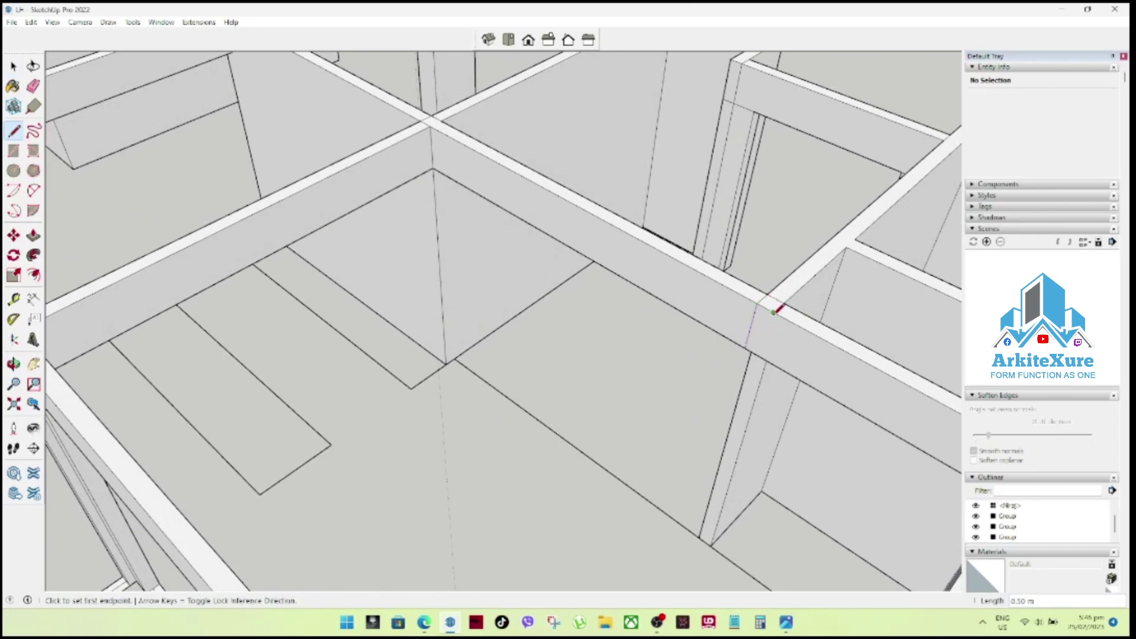
{"action": "key", "text": "space"}
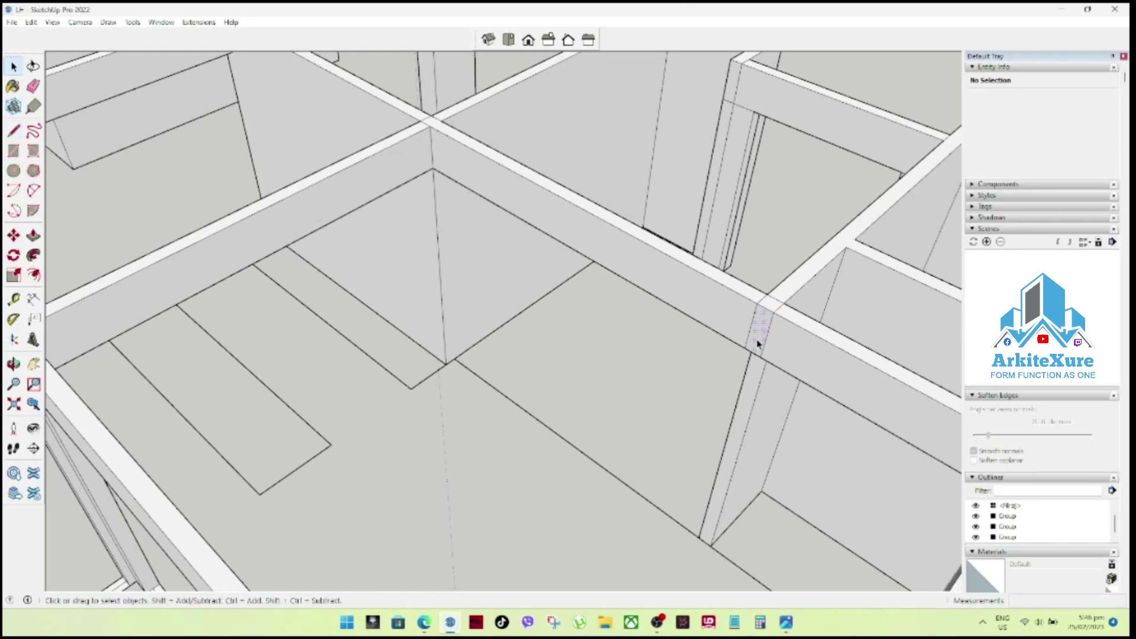
{"action": "left_click", "coordinate": [758, 343]}
{"action": "key", "text": "p"}
{"action": "left_click", "coordinate": [757, 344]}
{"action": "scroll", "coordinate": [715, 374], "scroll_direction": "down", "scroll_amount": 3}
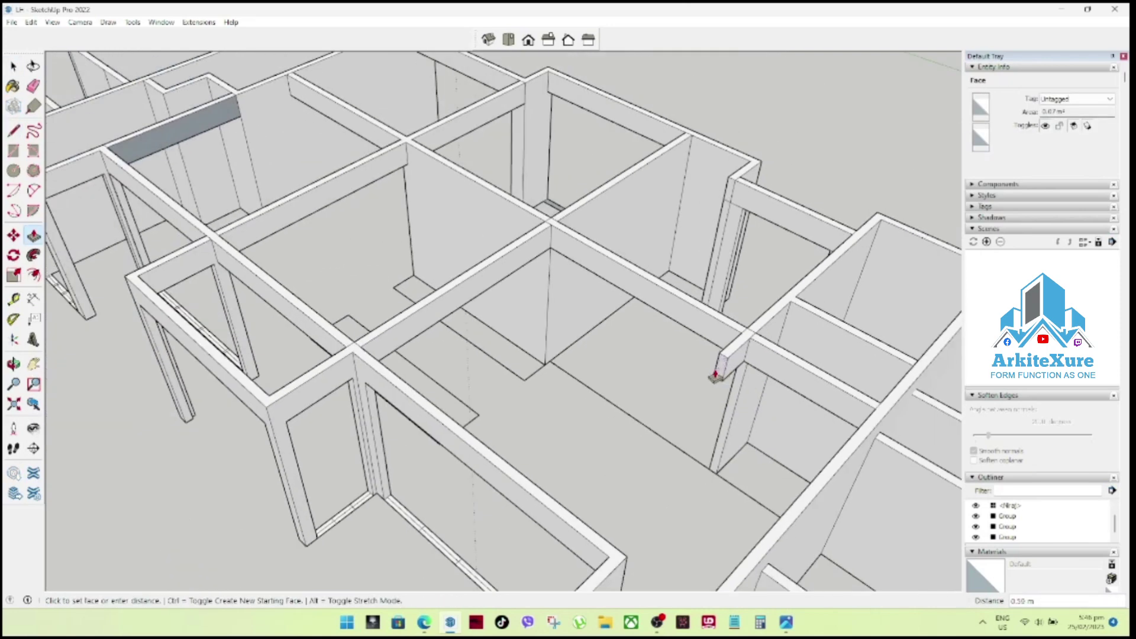
{"action": "mouse_move", "coordinate": [570, 482]}
{"action": "middle_mouse_down"}
{"action": "mouse_move", "coordinate": [511, 340]}
{"action": "mouse_move", "coordinate": [476, 360]}
{"action": "middle_mouse_up"}
{"action": "mouse_move", "coordinate": [329, 428]}
{"action": "middle_mouse_down"}
{"action": "mouse_move", "coordinate": [302, 426]}
{"action": "mouse_move", "coordinate": [426, 406]}
{"action": "mouse_move", "coordinate": [373, 424]}
{"action": "middle_mouse_up"}
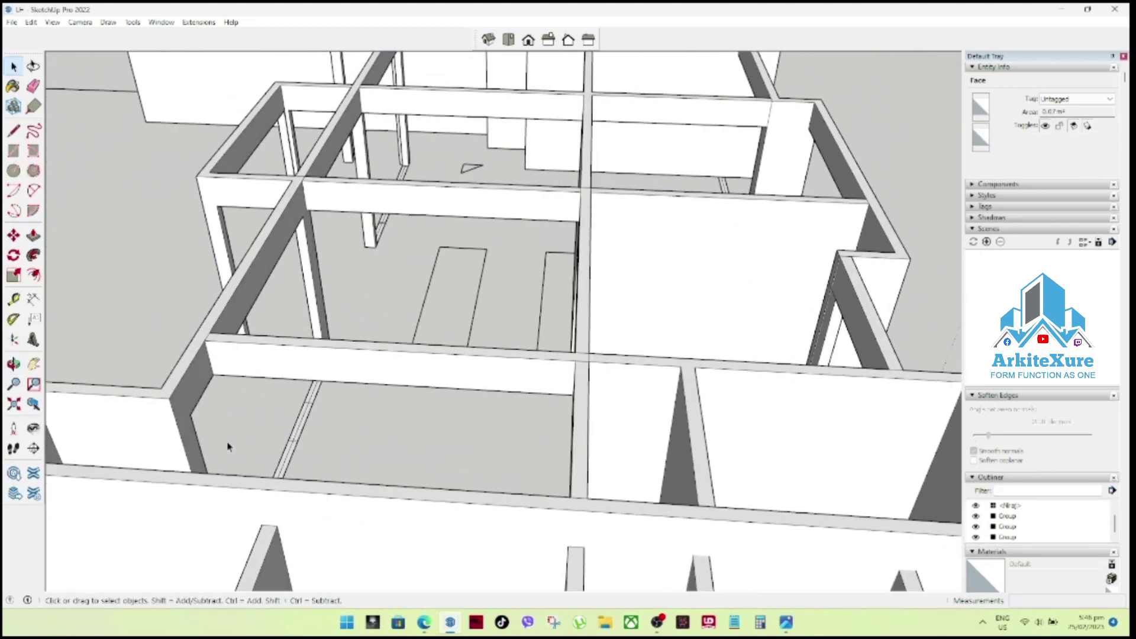
{"action": "scroll", "coordinate": [131, 434], "scroll_direction": "up", "scroll_amount": 3}
Extend the short left wall's end face out to meet the outer wall.
{"action": "key", "text": "l"}
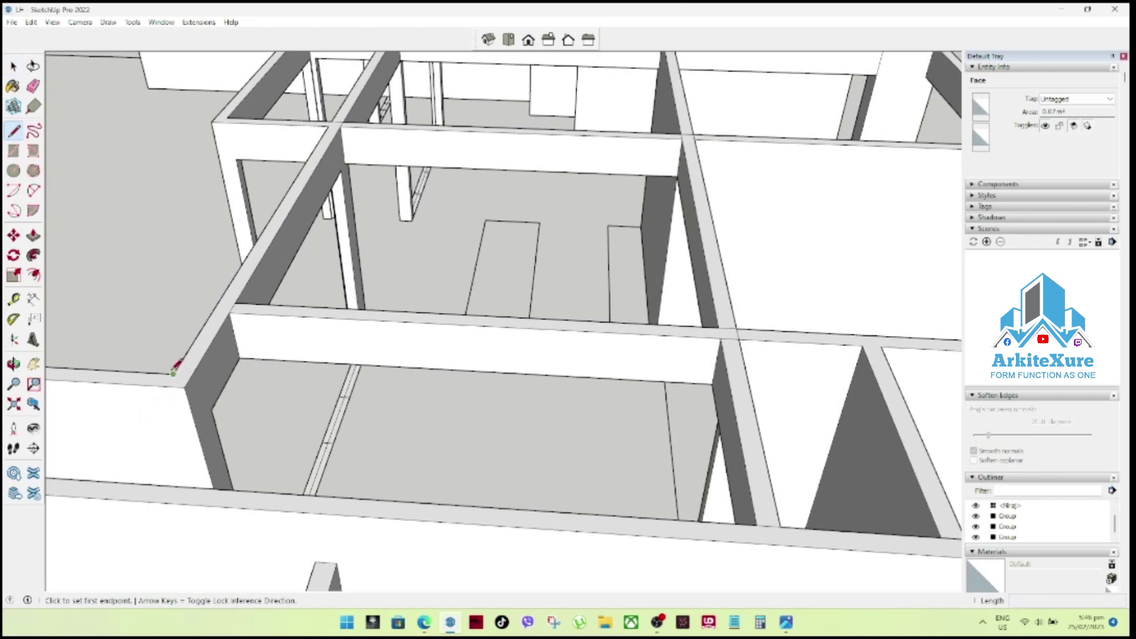
{"action": "left_click", "coordinate": [174, 372]}
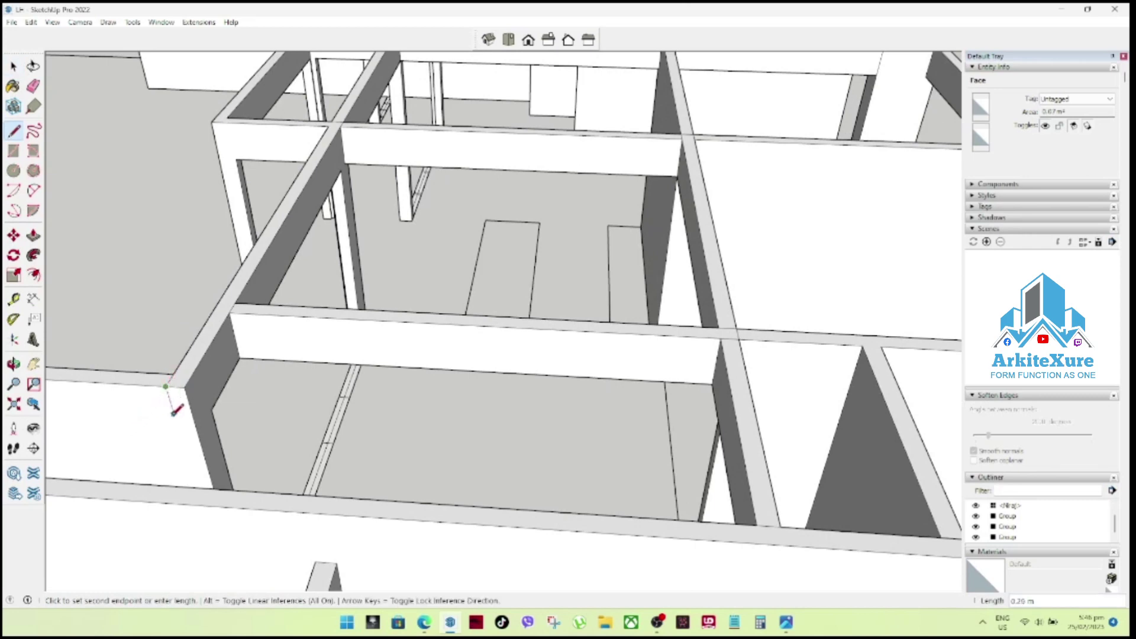
{"action": "key", "text": "space"}
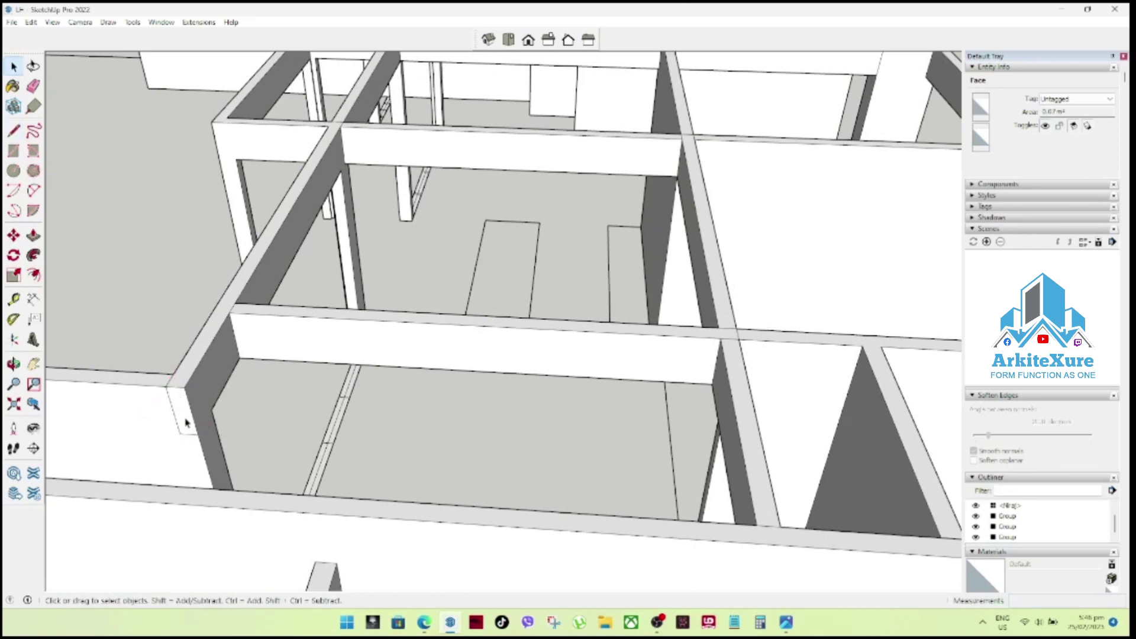
{"action": "key", "text": "p"}
{"action": "left_click", "coordinate": [178, 419]}
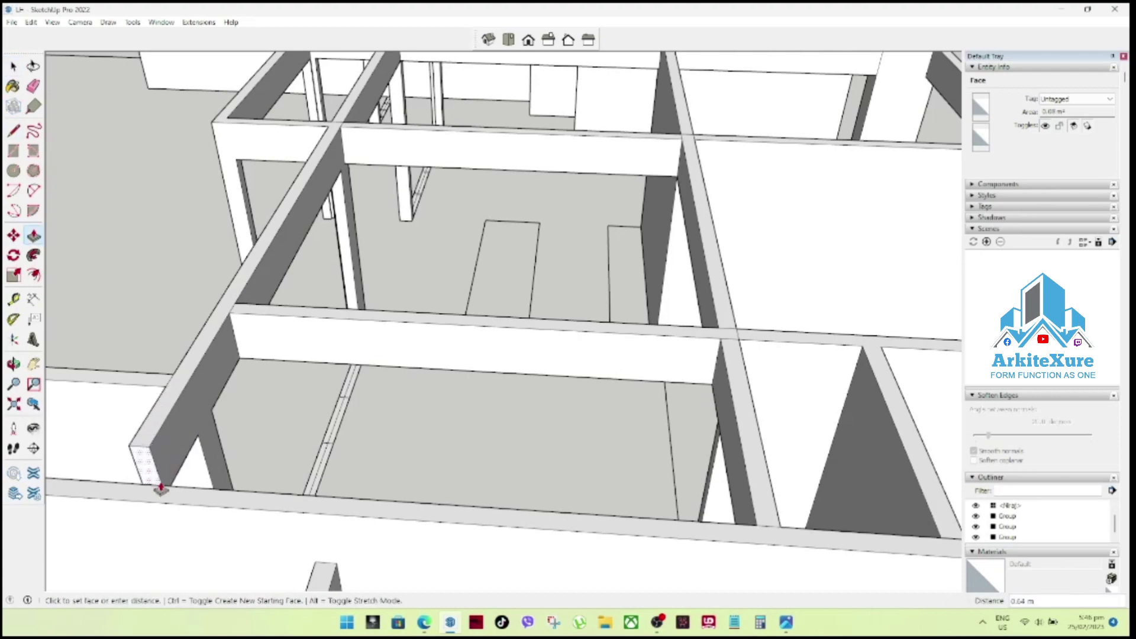
{"action": "left_click", "coordinate": [160, 491]}
{"action": "key", "text": "space"}
{"action": "middle_click_drag", "start_coordinate": [345, 417], "coordinate": [469, 355]}
{"action": "scroll", "coordinate": [456, 379], "scroll_direction": "down", "scroll_amount": 2}
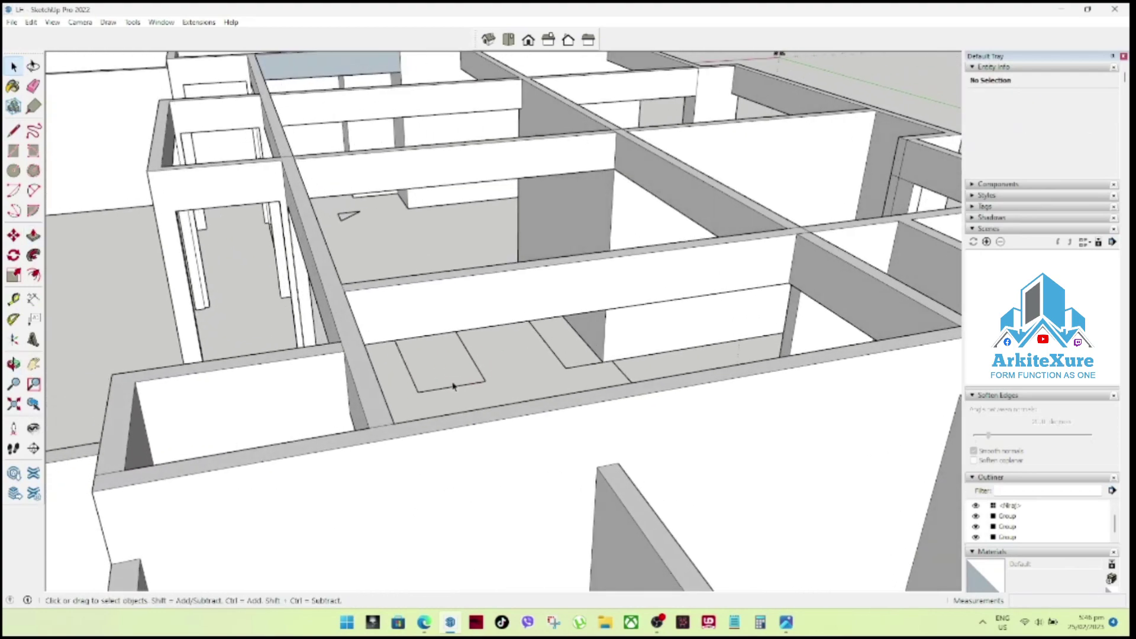
{"action": "scroll", "coordinate": [448, 348], "scroll_direction": "down", "scroll_amount": 3}
{"action": "mouse_move", "coordinate": [451, 348]}
{"action": "middle_mouse_down"}
{"action": "mouse_move", "coordinate": [1014, 499]}
{"action": "mouse_move", "coordinate": [994, 446]}
{"action": "middle_mouse_up"}
{"action": "scroll", "coordinate": [652, 308], "scroll_direction": "up", "scroll_amount": 3}
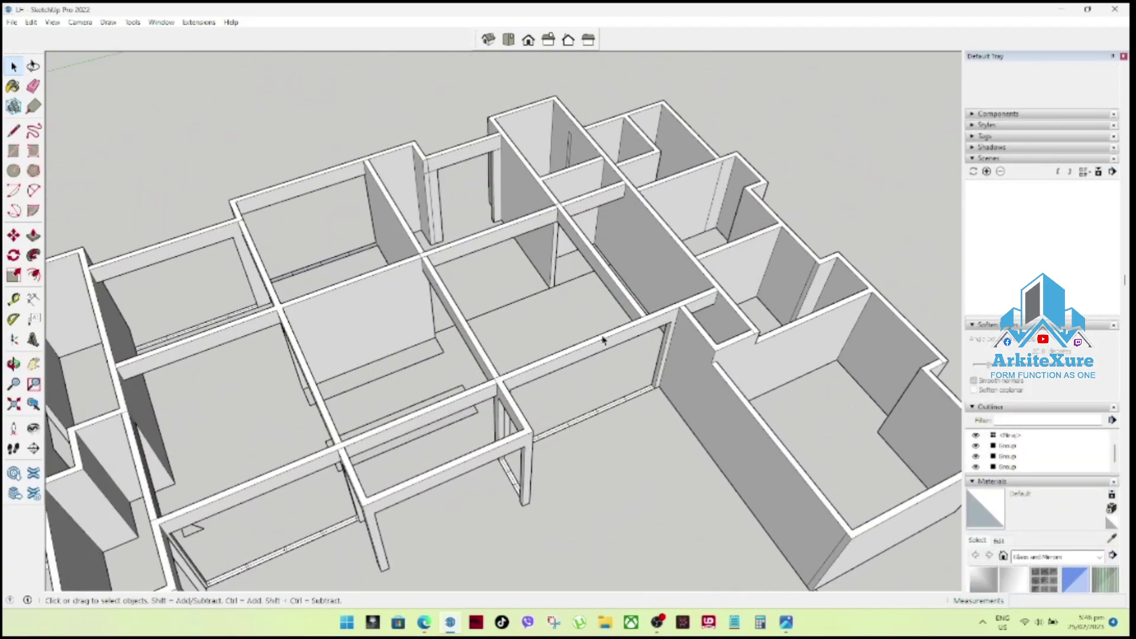
{"action": "mouse_move", "coordinate": [563, 286]}
{"action": "middle_mouse_down"}
{"action": "mouse_move", "coordinate": [451, 268]}
{"action": "mouse_move", "coordinate": [363, 236]}
{"action": "mouse_move", "coordinate": [330, 310]}
{"action": "mouse_move", "coordinate": [338, 397]}
{"action": "mouse_move", "coordinate": [485, 451]}
{"action": "mouse_move", "coordinate": [470, 477]}
{"action": "middle_mouse_up"}
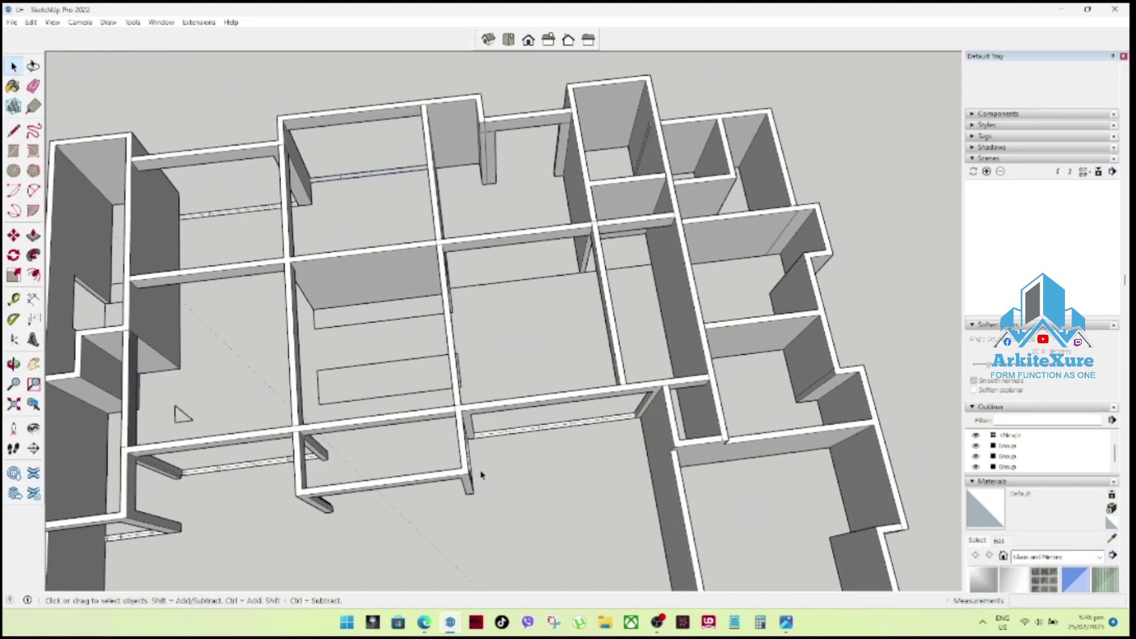
{"action": "scroll", "coordinate": [590, 381], "scroll_direction": "down", "scroll_amount": 2}
{"action": "scroll", "coordinate": [593, 346], "scroll_direction": "down", "scroll_amount": 2}
{"action": "scroll", "coordinate": [594, 346], "scroll_direction": "up", "scroll_amount": 2}
{"action": "mouse_move", "coordinate": [594, 346]}
{"action": "middle_mouse_down"}
{"action": "mouse_move", "coordinate": [568, 373]}
{"action": "mouse_move", "coordinate": [561, 353]}
{"action": "middle_mouse_up"}
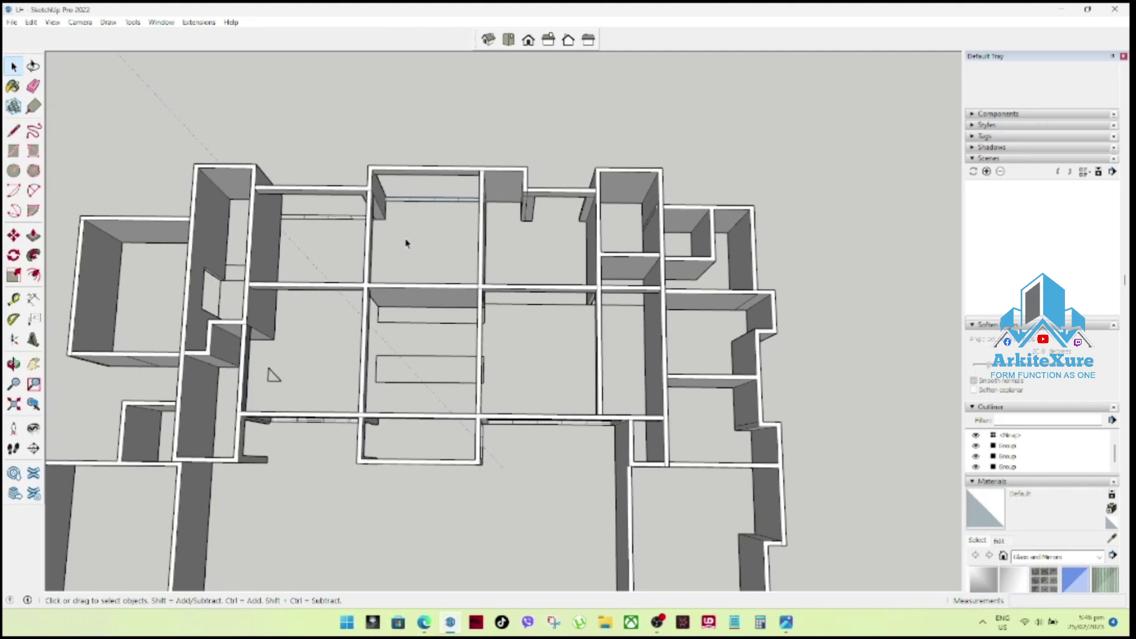
{"action": "mouse_move", "coordinate": [370, 214]}
{"action": "middle_mouse_down"}
{"action": "mouse_move", "coordinate": [368, 140]}
{"action": "mouse_move", "coordinate": [190, 81]}
{"action": "mouse_move", "coordinate": [236, 121]}
{"action": "middle_mouse_up"}
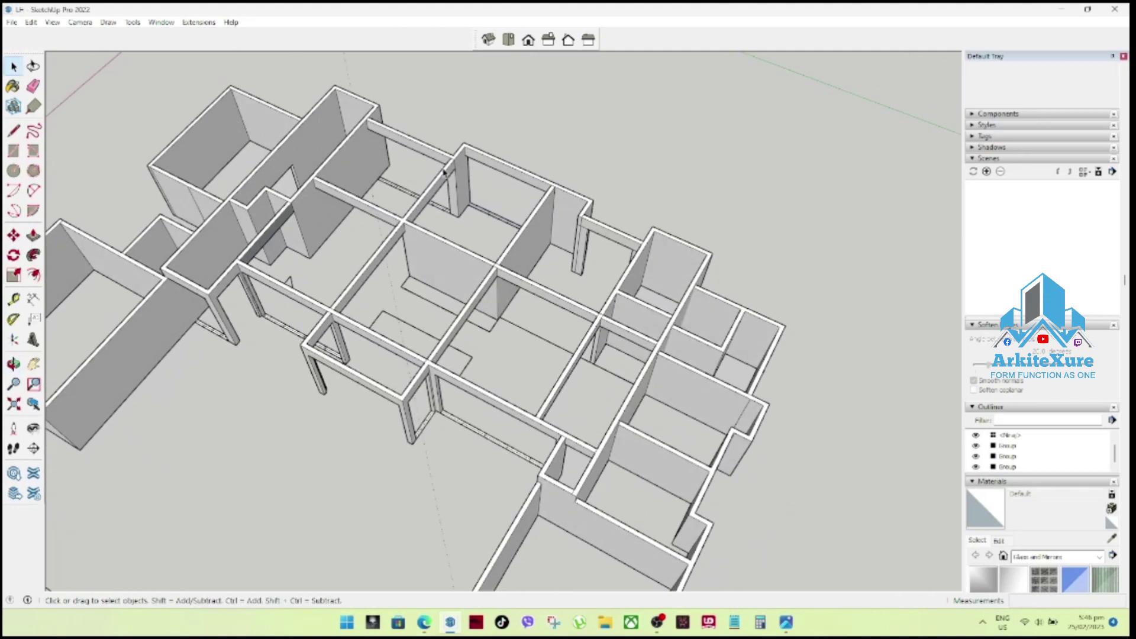
{"action": "mouse_move", "coordinate": [480, 201]}
{"action": "middle_mouse_down"}
{"action": "mouse_move", "coordinate": [261, 145]}
{"action": "mouse_move", "coordinate": [436, 186]}
{"action": "middle_mouse_up"}
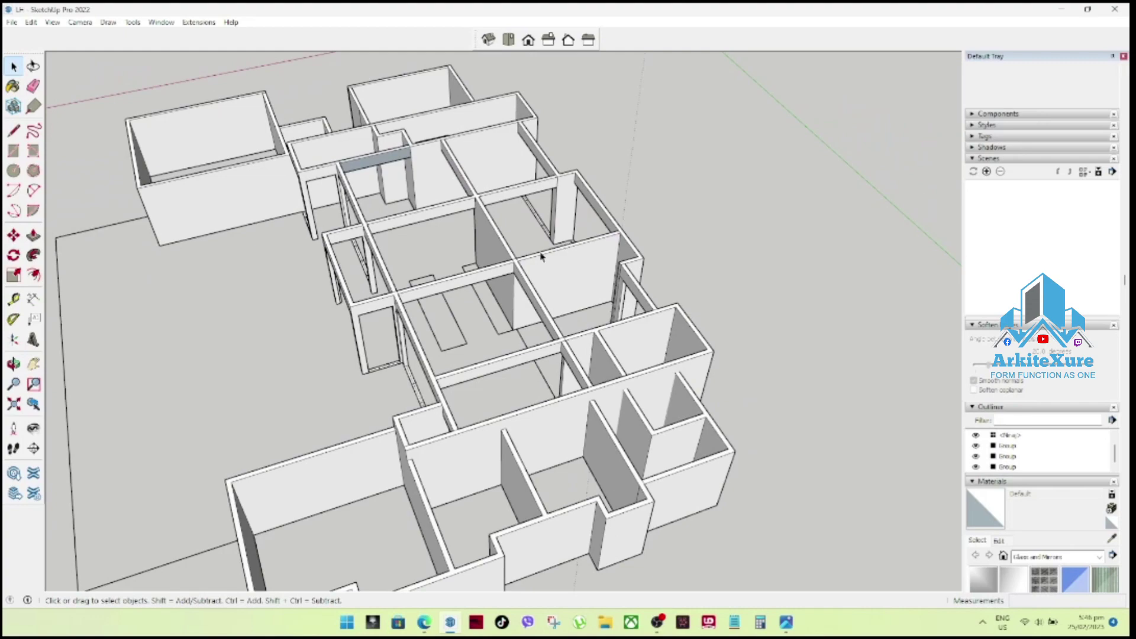
{"action": "mouse_move", "coordinate": [657, 155]}
{"action": "middle_mouse_down"}
{"action": "mouse_move", "coordinate": [477, 148]}
{"action": "mouse_move", "coordinate": [381, 178]}
{"action": "mouse_move", "coordinate": [532, 183]}
{"action": "mouse_move", "coordinate": [517, 39]}
{"action": "mouse_move", "coordinate": [367, 195]}
{"action": "mouse_move", "coordinate": [472, 223]}
{"action": "mouse_move", "coordinate": [363, 301]}
{"action": "mouse_move", "coordinate": [313, 318]}
{"action": "mouse_move", "coordinate": [482, 338]}
{"action": "mouse_move", "coordinate": [728, 338]}
{"action": "mouse_move", "coordinate": [713, 403]}
{"action": "middle_mouse_up"}
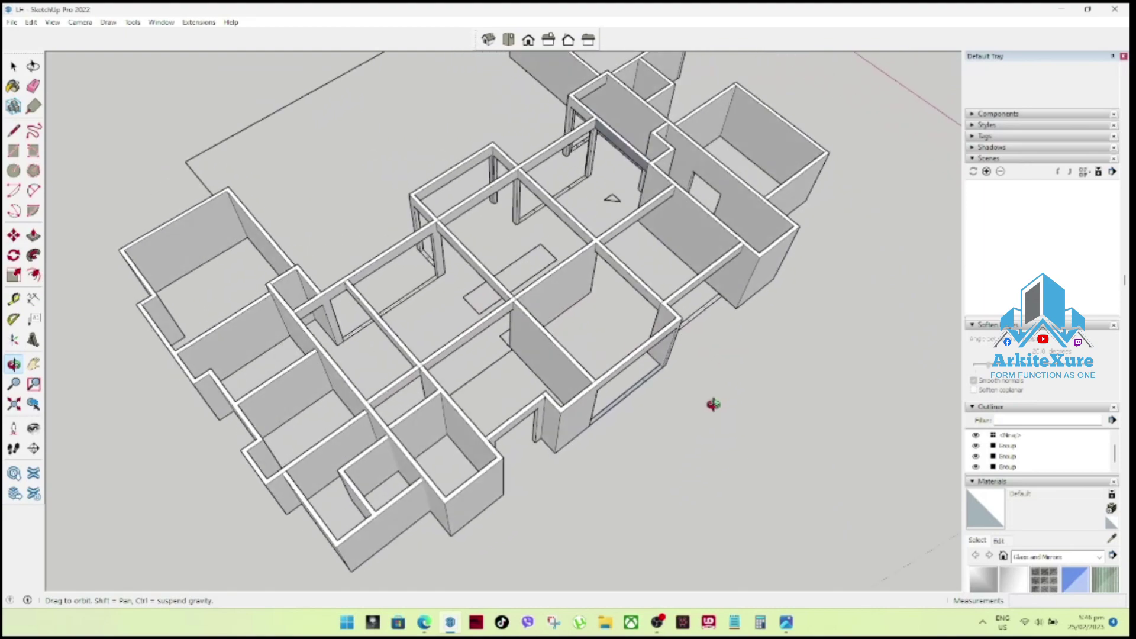
{"action": "scroll", "coordinate": [567, 341], "scroll_direction": "down", "scroll_amount": 2}
{"action": "mouse_move", "coordinate": [566, 341]}
{"action": "middle_mouse_down"}
{"action": "mouse_move", "coordinate": [495, 343]}
{"action": "mouse_move", "coordinate": [375, 213]}
{"action": "mouse_move", "coordinate": [350, 243]}
{"action": "mouse_move", "coordinate": [512, 322]}
{"action": "mouse_move", "coordinate": [204, 343]}
{"action": "mouse_move", "coordinate": [520, 393]}
{"action": "mouse_move", "coordinate": [383, 226]}
{"action": "mouse_move", "coordinate": [256, 274]}
{"action": "mouse_move", "coordinate": [399, 438]}
{"action": "middle_mouse_up"}
{"action": "scroll", "coordinate": [495, 343], "scroll_direction": "up", "scroll_amount": 2}
{"action": "scroll", "coordinate": [481, 325], "scroll_direction": "up", "scroll_amount": 2}
{"action": "scroll", "coordinate": [521, 322], "scroll_direction": "down", "scroll_amount": 3}
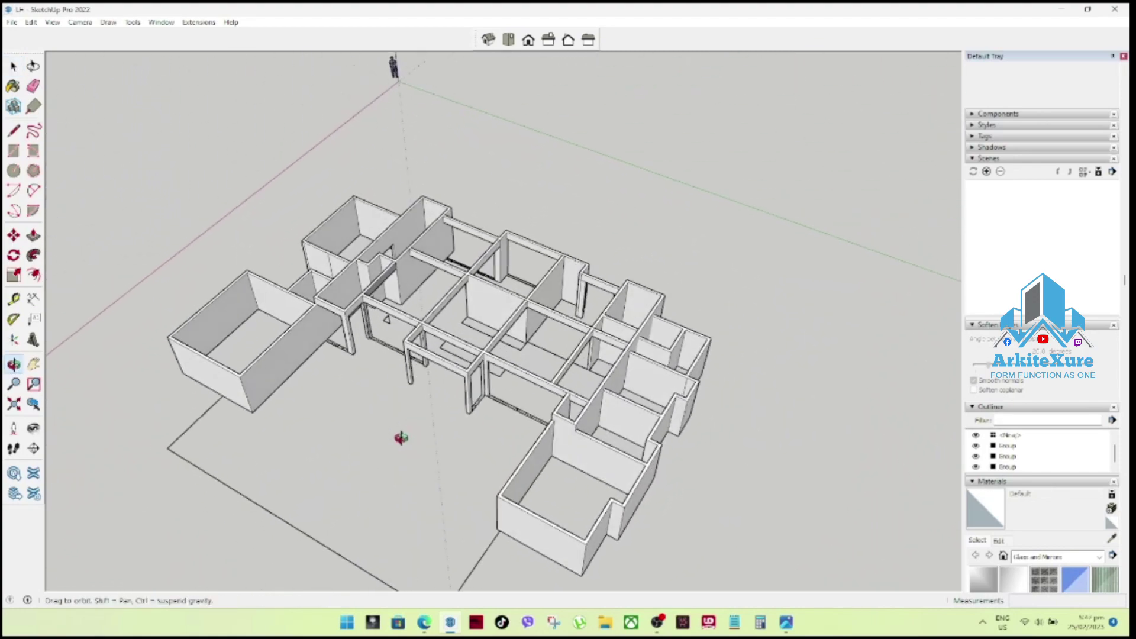
{"action": "scroll", "coordinate": [376, 348], "scroll_direction": "up", "scroll_amount": 5}
{"action": "mouse_move", "coordinate": [377, 348]}
{"action": "middle_mouse_down"}
{"action": "mouse_move", "coordinate": [398, 329]}
{"action": "mouse_move", "coordinate": [634, 373]}
{"action": "mouse_move", "coordinate": [602, 431]}
{"action": "middle_mouse_up"}
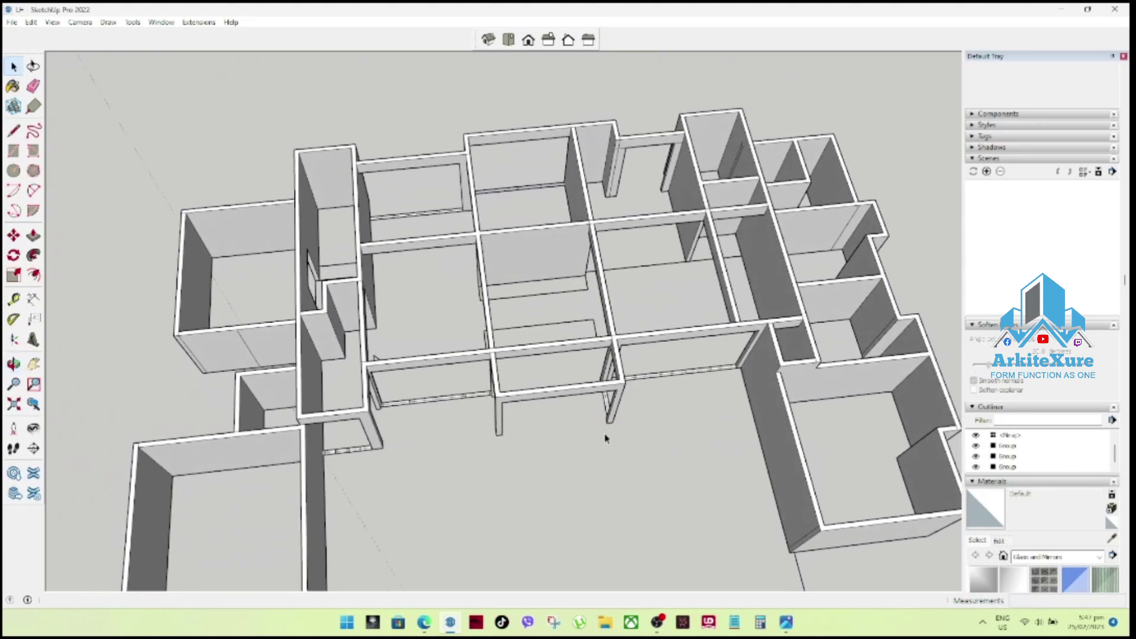
{"action": "scroll", "coordinate": [521, 348], "scroll_direction": "down", "scroll_amount": 5}
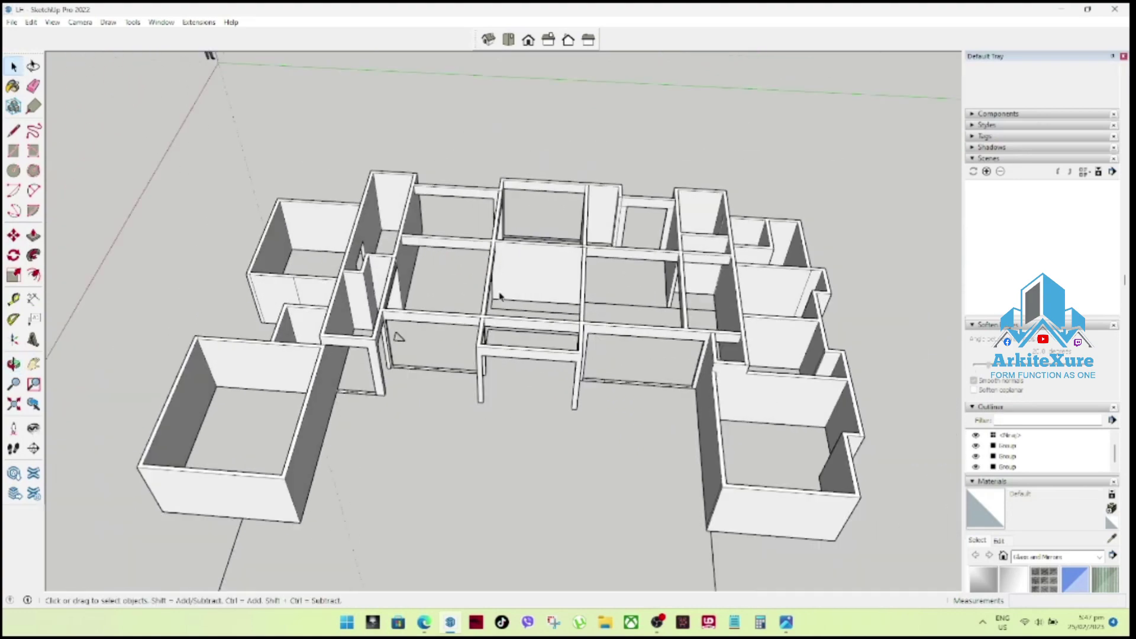
{"action": "scroll", "coordinate": [679, 457], "scroll_direction": "up", "scroll_amount": 2}
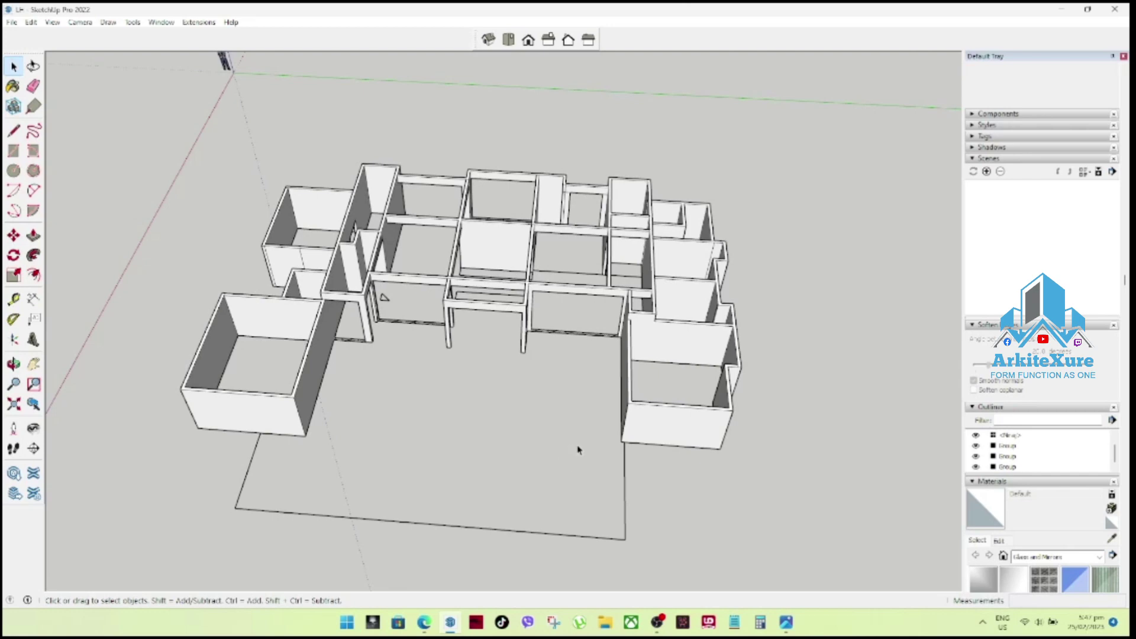
{"action": "mouse_move", "coordinate": [579, 449]}
{"action": "middle_mouse_down"}
{"action": "mouse_move", "coordinate": [624, 150]}
{"action": "mouse_move", "coordinate": [649, 129]}
{"action": "mouse_move", "coordinate": [672, 140]}
{"action": "mouse_move", "coordinate": [643, 242]}
{"action": "mouse_move", "coordinate": [662, 156]}
{"action": "middle_mouse_up"}
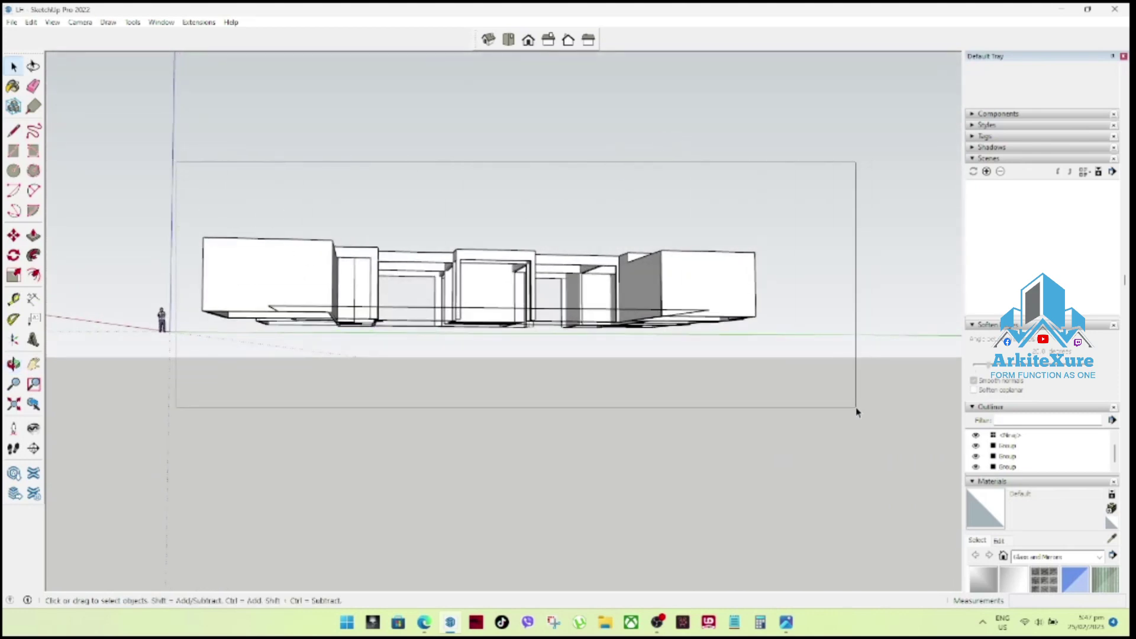
Window-select the entire wall-and-beam model and make it one group.
{"action": "left_click_drag", "start_coordinate": [603, 319], "coordinate": [856, 407]}
{"action": "right_click", "coordinate": [691, 268]}
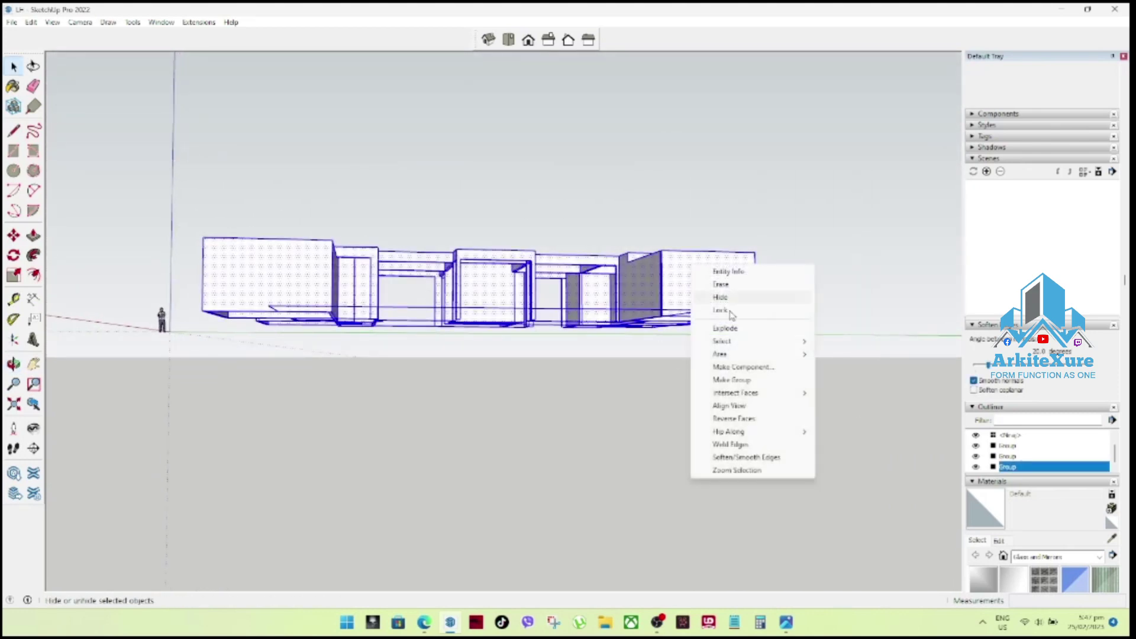
{"action": "left_click", "coordinate": [725, 381]}
Orbit around the grouped model from above and at eye level.
{"action": "mouse_move", "coordinate": [685, 332]}
{"action": "middle_mouse_down"}
{"action": "mouse_move", "coordinate": [561, 405]}
{"action": "mouse_move", "coordinate": [581, 145]}
{"action": "mouse_move", "coordinate": [613, 21]}
{"action": "middle_mouse_up"}
{"action": "scroll", "coordinate": [547, 370], "scroll_direction": "down", "scroll_amount": 3}
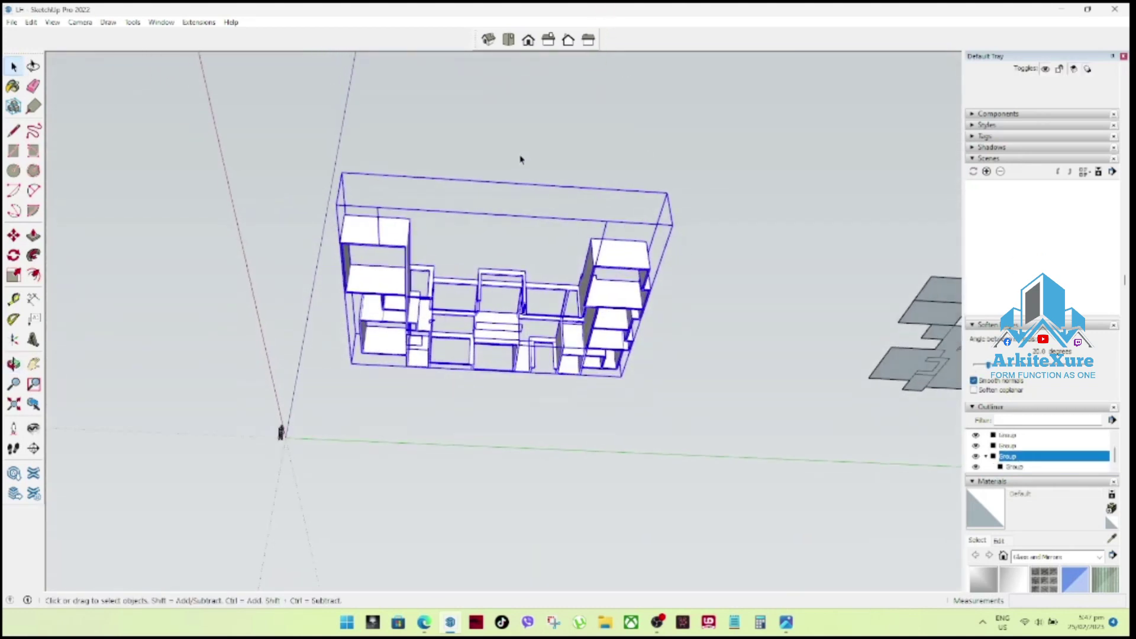
{"action": "mouse_move", "coordinate": [521, 160]}
{"action": "middle_mouse_down"}
{"action": "mouse_move", "coordinate": [502, 229]}
{"action": "mouse_move", "coordinate": [569, 485]}
{"action": "mouse_move", "coordinate": [516, 480]}
{"action": "mouse_move", "coordinate": [482, 456]}
{"action": "mouse_move", "coordinate": [540, 322]}
{"action": "mouse_move", "coordinate": [659, 338]}
{"action": "mouse_move", "coordinate": [644, 500]}
{"action": "mouse_move", "coordinate": [578, 393]}
{"action": "middle_mouse_up"}
{"action": "left_click", "coordinate": [502, 228]}
{"action": "scroll", "coordinate": [573, 376], "scroll_direction": "up", "scroll_amount": 2}
{"action": "mouse_move", "coordinate": [467, 373]}
{"action": "middle_mouse_down"}
{"action": "mouse_move", "coordinate": [483, 463]}
{"action": "mouse_move", "coordinate": [545, 477]}
{"action": "mouse_move", "coordinate": [532, 467]}
{"action": "mouse_move", "coordinate": [771, 414]}
{"action": "mouse_move", "coordinate": [736, 431]}
{"action": "mouse_move", "coordinate": [766, 421]}
{"action": "mouse_move", "coordinate": [733, 361]}
{"action": "mouse_move", "coordinate": [651, 388]}
{"action": "middle_mouse_up"}
Select and delete the floor plan, then undo the deletion to restore it.
{"action": "key", "text": "b"}
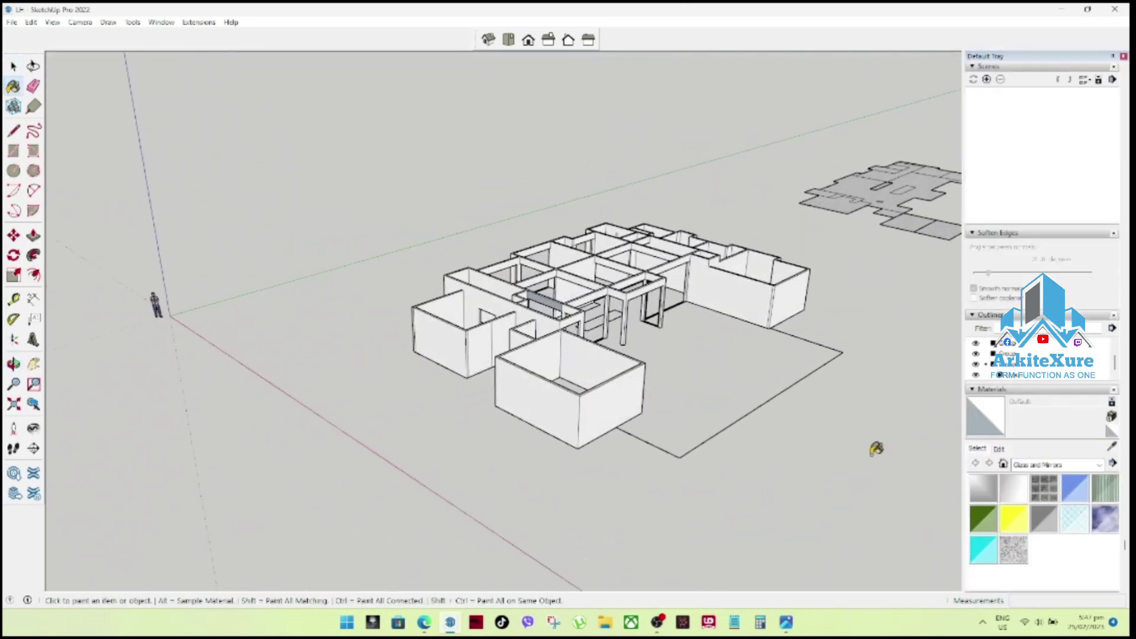
{"action": "key", "text": "space"}
{"action": "left_click", "coordinate": [598, 368]}
{"action": "middle_click_drag", "start_coordinate": [598, 368], "coordinate": [909, 421]}
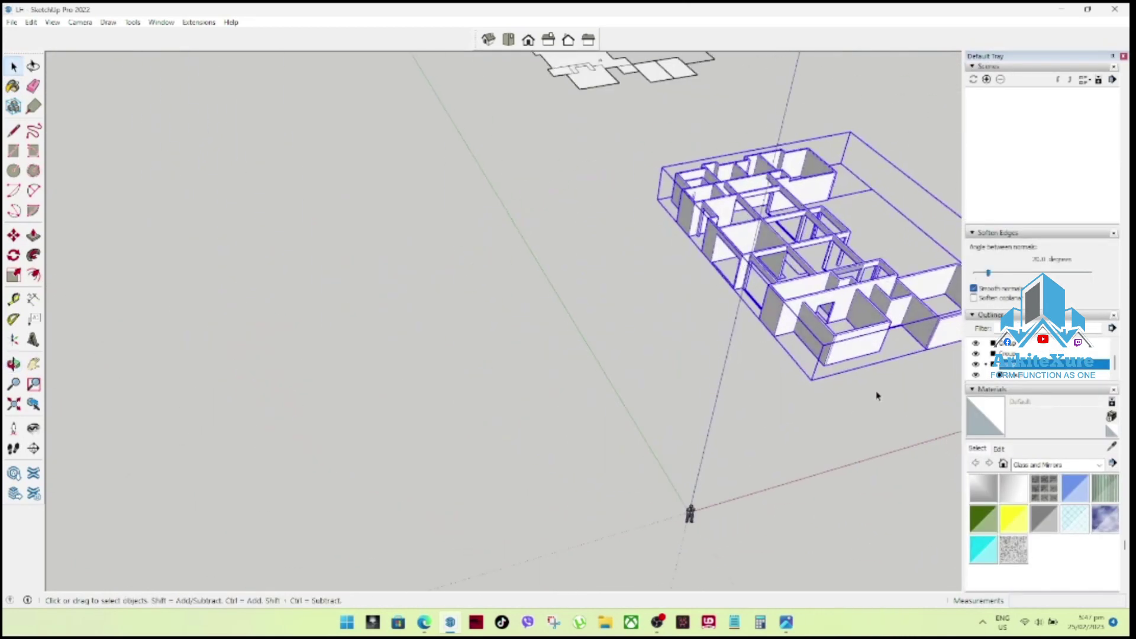
{"action": "scroll", "coordinate": [587, 305], "scroll_direction": "down", "scroll_amount": 3}
{"action": "mouse_move", "coordinate": [383, 410]}
{"action": "middle_mouse_down"}
{"action": "mouse_move", "coordinate": [559, 414]}
{"action": "mouse_move", "coordinate": [476, 190]}
{"action": "middle_mouse_up"}
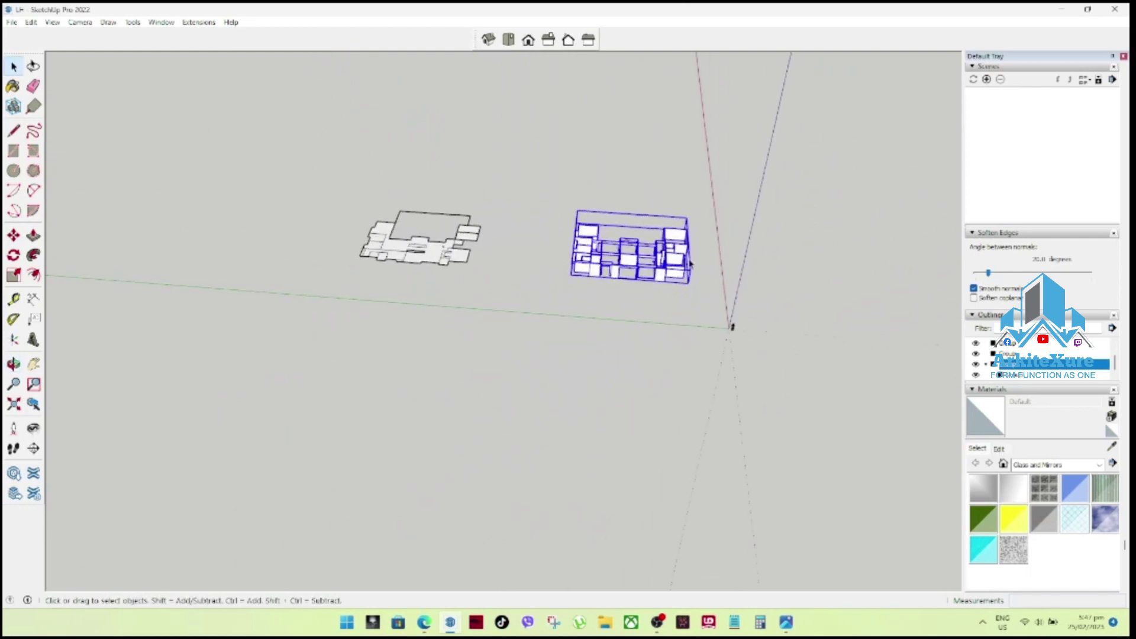
{"action": "left_click_drag", "start_coordinate": [476, 189], "coordinate": [263, 370]}
{"action": "key", "text": "Delete"}
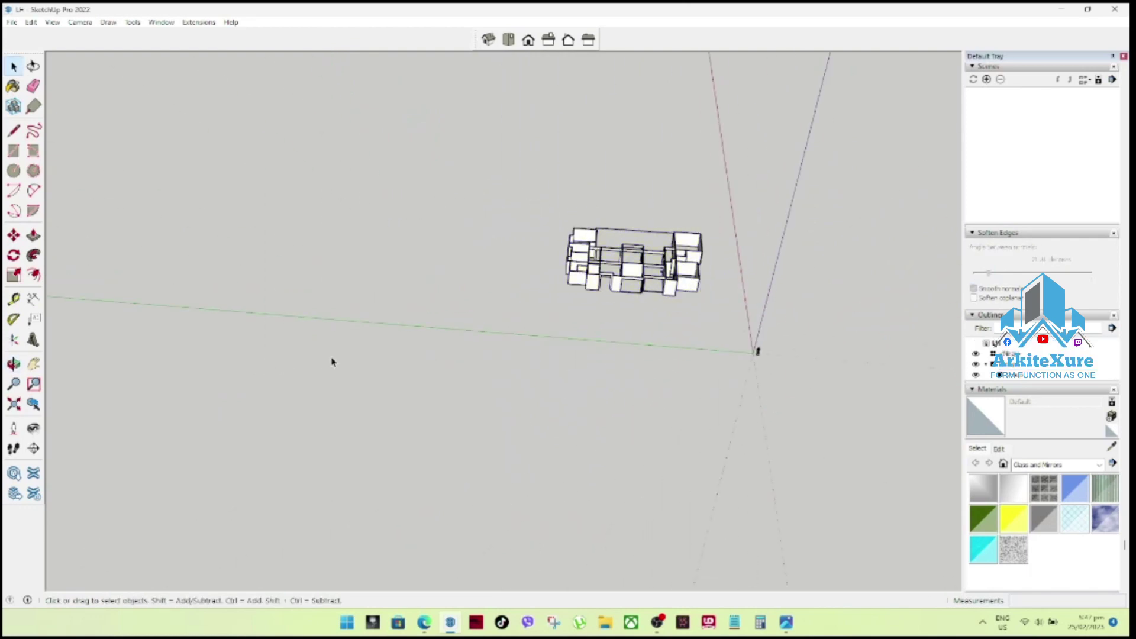
{"action": "key", "text": "ctrl+z"}
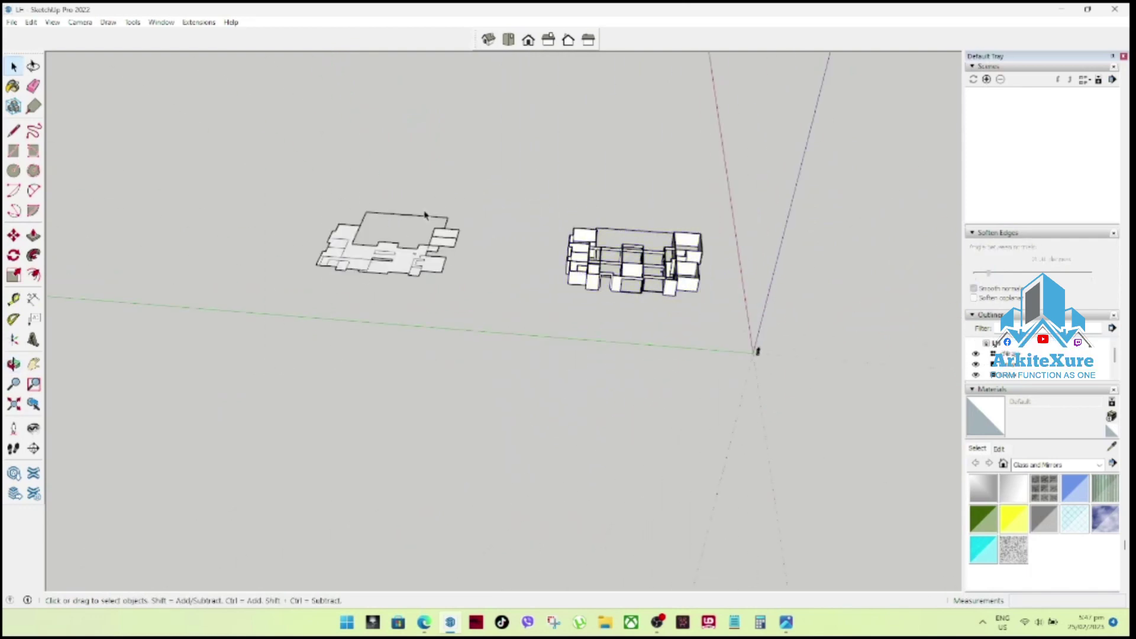
Draw a line from the floor plan corner to close the gap in the outline.
{"action": "middle_click_drag", "start_coordinate": [425, 215], "coordinate": [406, 406]}
{"action": "scroll", "coordinate": [362, 240], "scroll_direction": "up", "scroll_amount": 3}
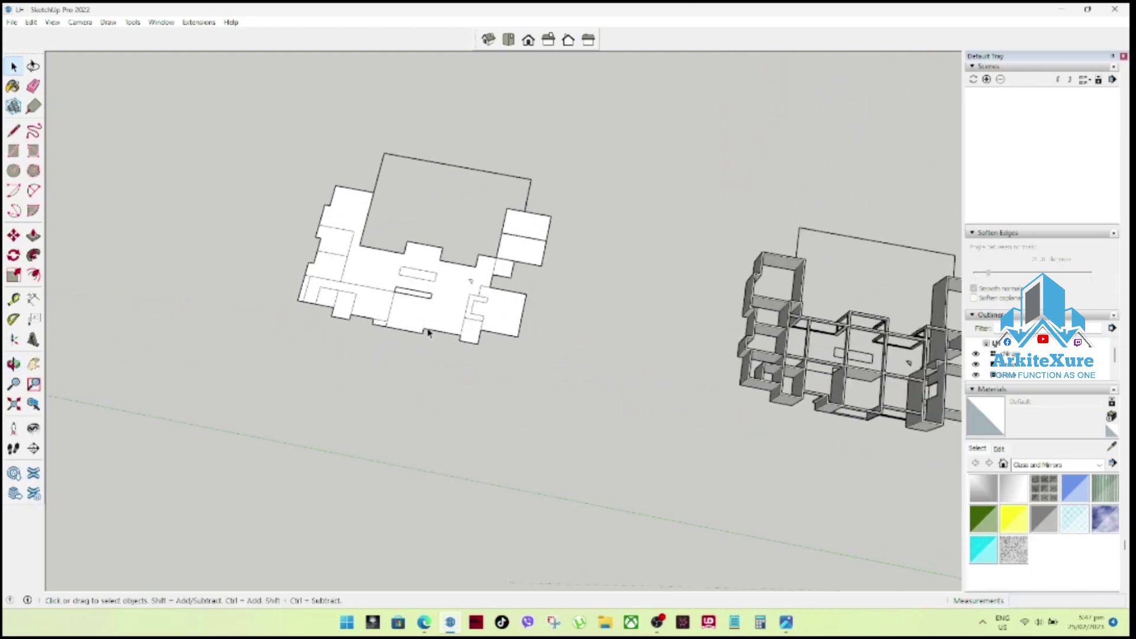
{"action": "mouse_move", "coordinate": [429, 334]}
{"action": "middle_mouse_down"}
{"action": "mouse_move", "coordinate": [429, 350]}
{"action": "mouse_move", "coordinate": [545, 360]}
{"action": "mouse_move", "coordinate": [533, 385]}
{"action": "mouse_move", "coordinate": [500, 385]}
{"action": "mouse_move", "coordinate": [514, 368]}
{"action": "middle_mouse_up"}
{"action": "scroll", "coordinate": [528, 264], "scroll_direction": "up", "scroll_amount": 2}
{"action": "scroll", "coordinate": [516, 268], "scroll_direction": "up", "scroll_amount": 2}
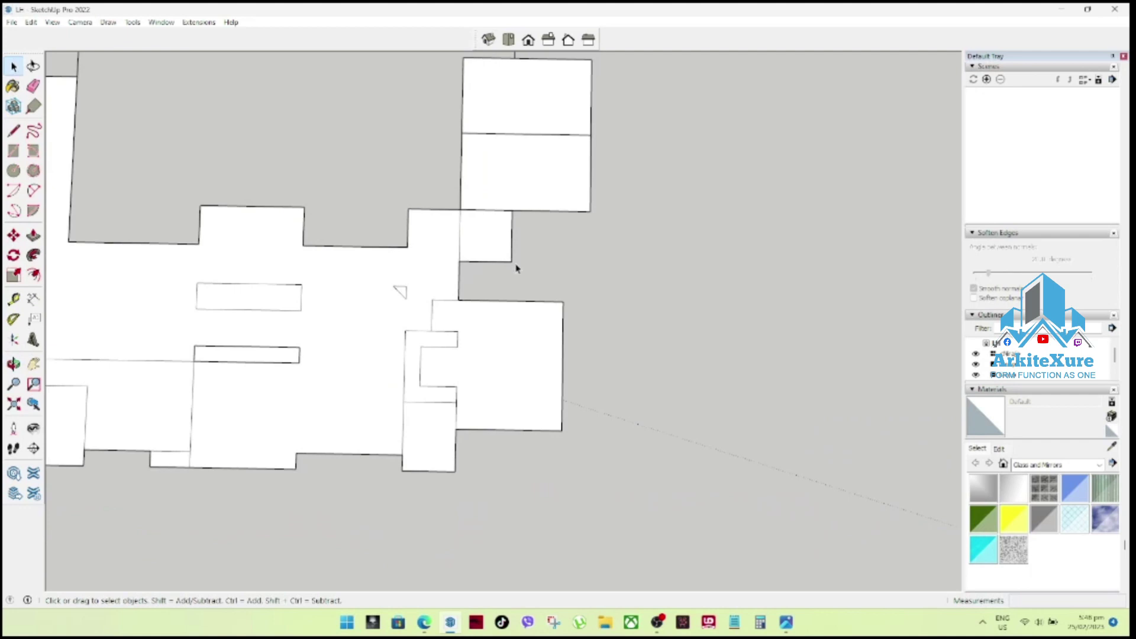
{"action": "key", "text": "l"}
{"action": "left_click", "coordinate": [511, 261]}
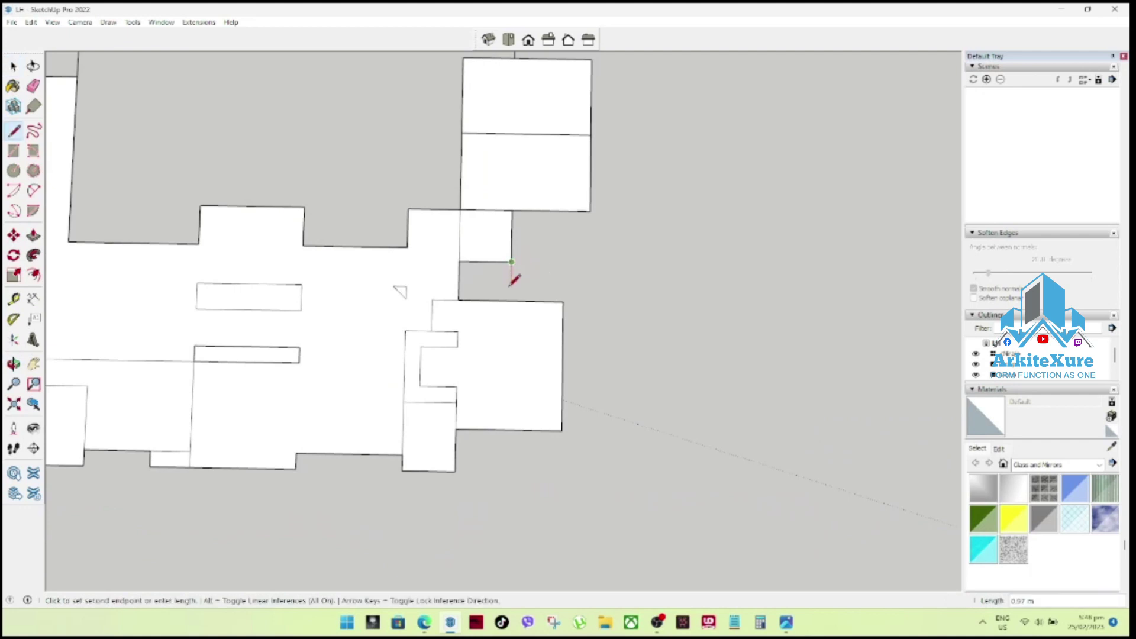
{"action": "left_click", "coordinate": [511, 300]}
{"action": "key", "text": "space"}
Delete the large floor face and the lower-left block, strip and side faces.
{"action": "mouse_move", "coordinate": [507, 302]}
{"action": "middle_mouse_down"}
{"action": "mouse_move", "coordinate": [499, 290]}
{"action": "mouse_move", "coordinate": [540, 296]}
{"action": "mouse_move", "coordinate": [355, 297]}
{"action": "mouse_move", "coordinate": [399, 290]}
{"action": "middle_mouse_up"}
{"action": "scroll", "coordinate": [540, 293], "scroll_direction": "down", "scroll_amount": 2}
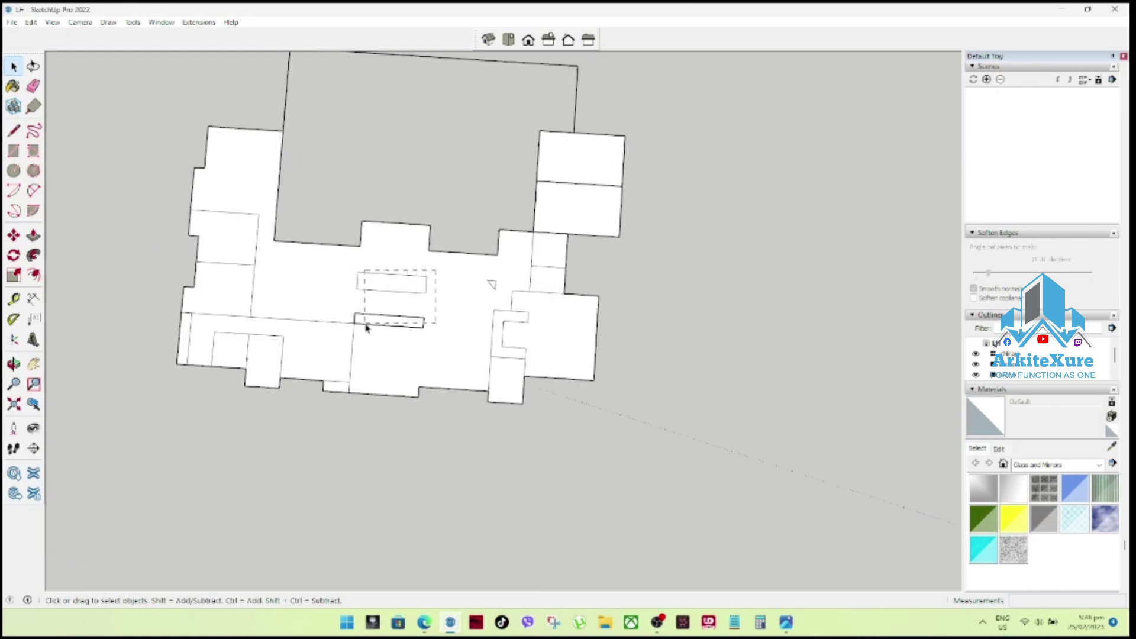
{"action": "left_click", "coordinate": [347, 346]}
{"action": "key", "text": "Delete"}
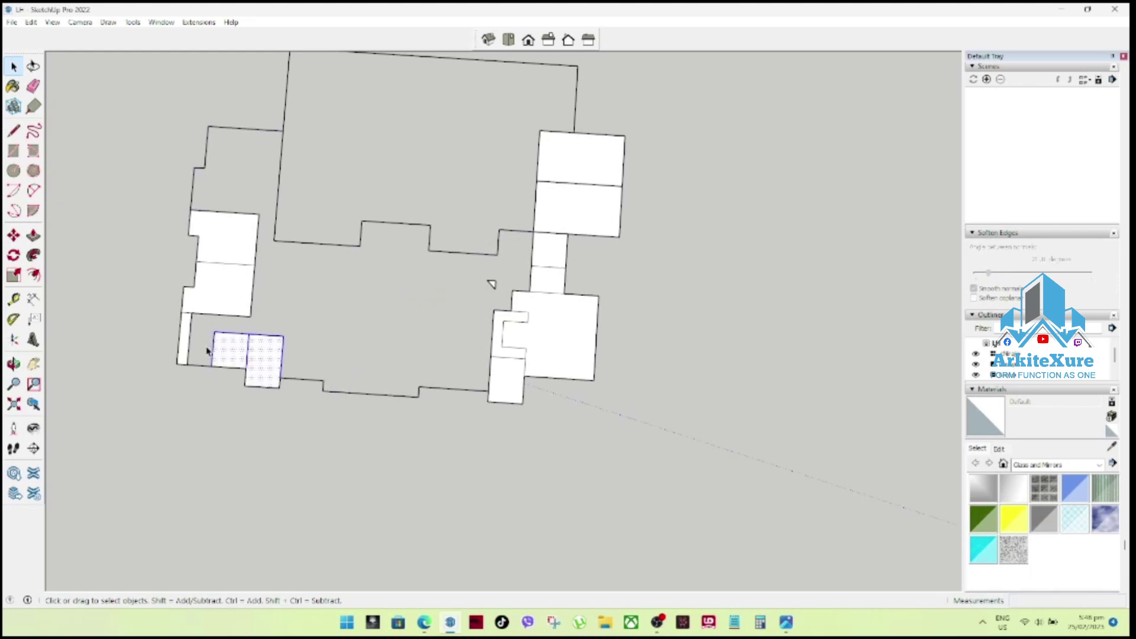
{"action": "key", "text": "Delete"}
{"action": "left_click", "coordinate": [191, 325]}
{"action": "key", "text": "Delete"}
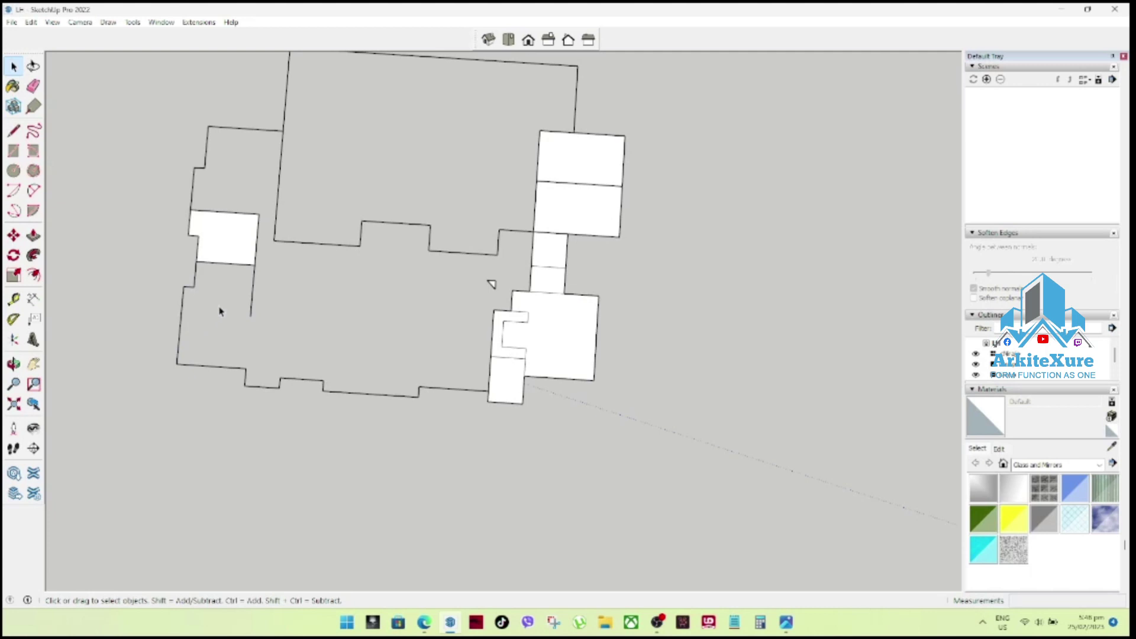
{"action": "key", "text": "Delete"}
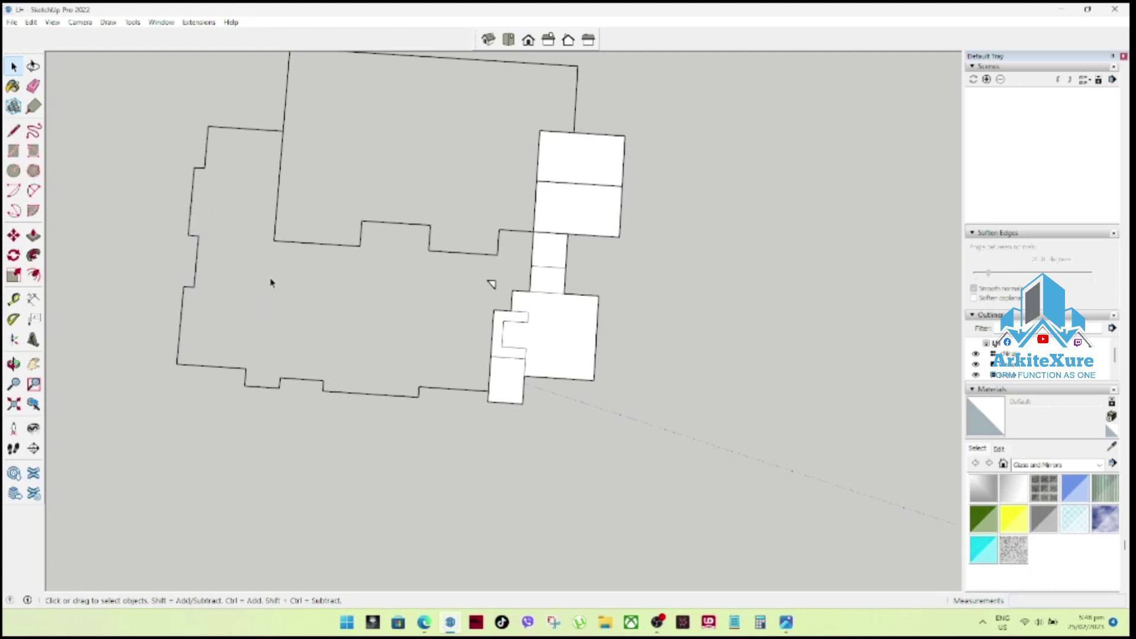